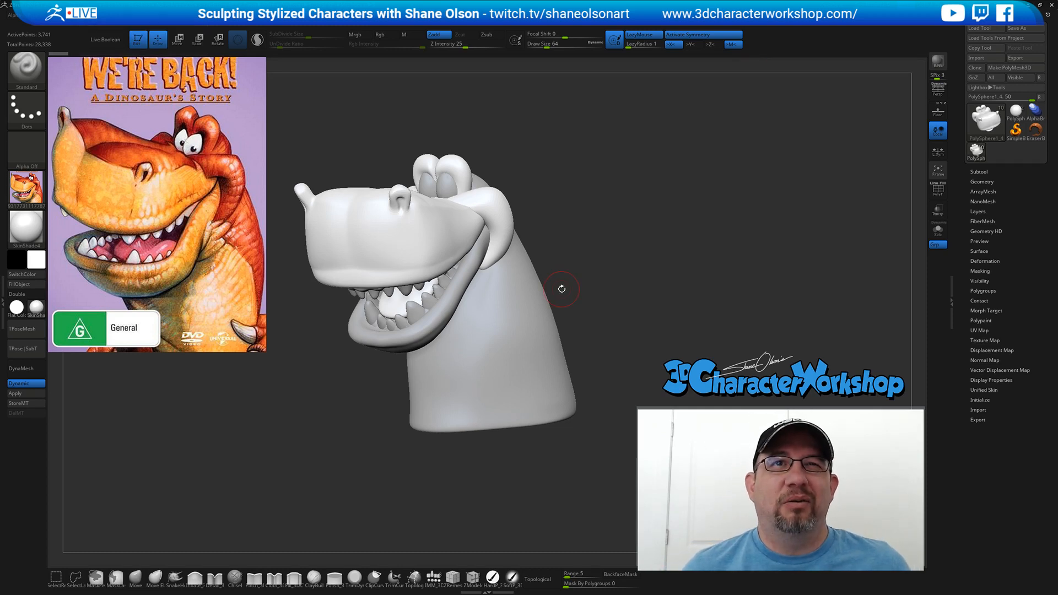
- Merge the PolySphere neck subtool down with the PolySphere1_1 head subtool beneath it
mouse_move(618, 279)
left_mouse_down()
mouse_move(633, 309)
mouse_move(660, 315)
mouse_move(628, 303)
mouse_move(650, 311)
mouse_move(635, 302)
mouse_move(650, 307)
mouse_move(644, 297)
mouse_move(619, 307)
mouse_move(634, 321)
left_mouse_up()
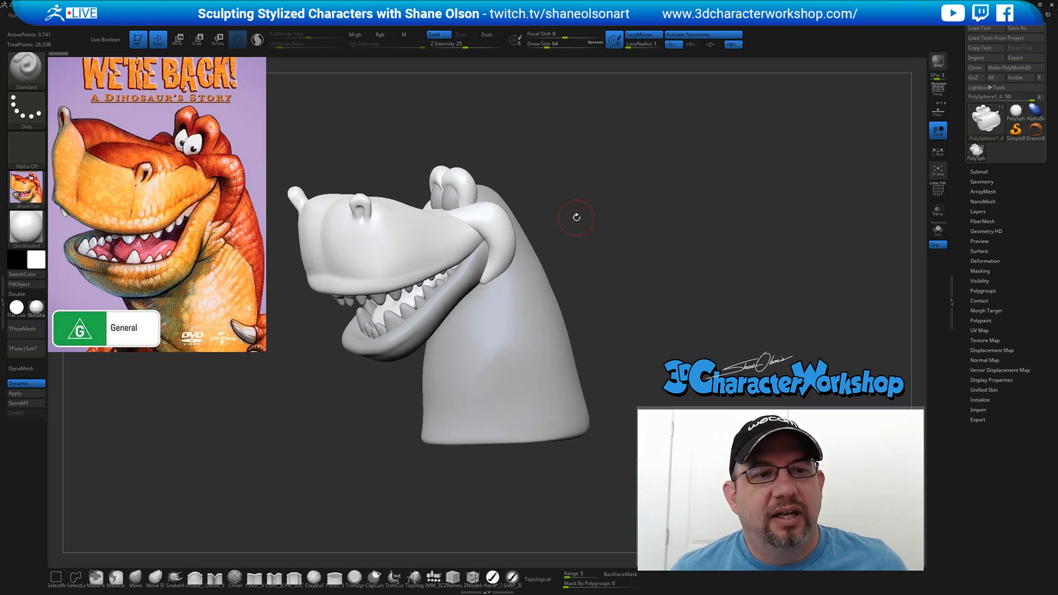
left_click_drag(576, 217, 576, 200, "alt")
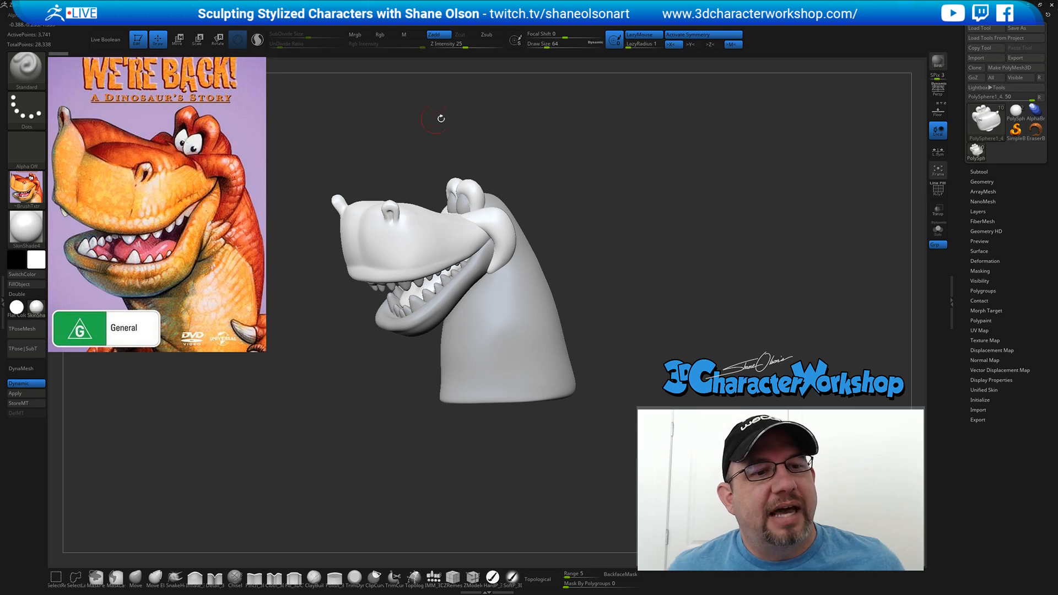
mouse_move(635, 216)
left_mouse_down()
mouse_move(636, 226)
mouse_move(596, 205)
mouse_move(619, 192)
left_mouse_up()
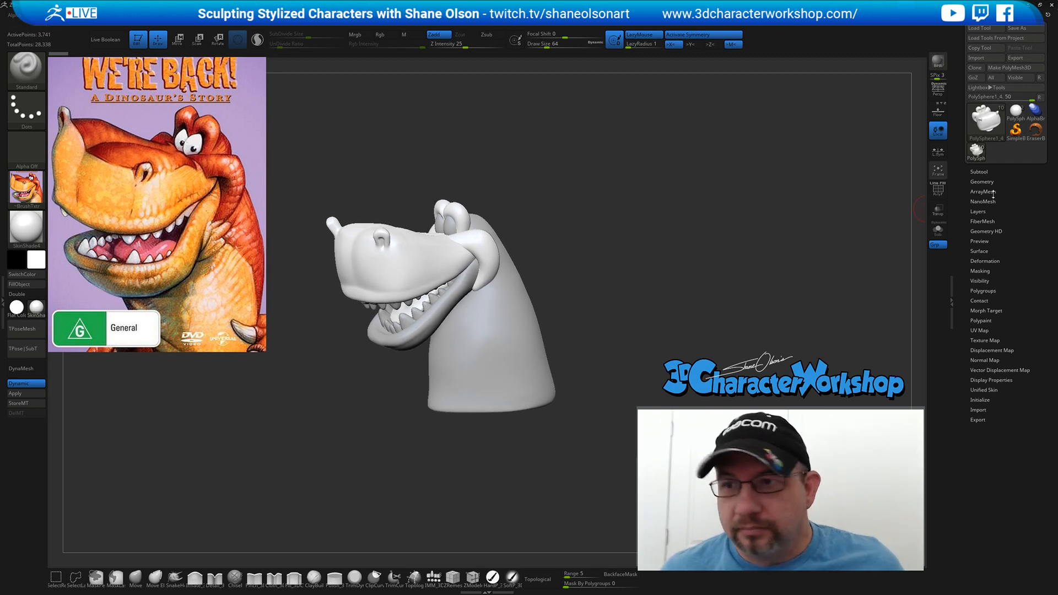
left_click(984, 171)
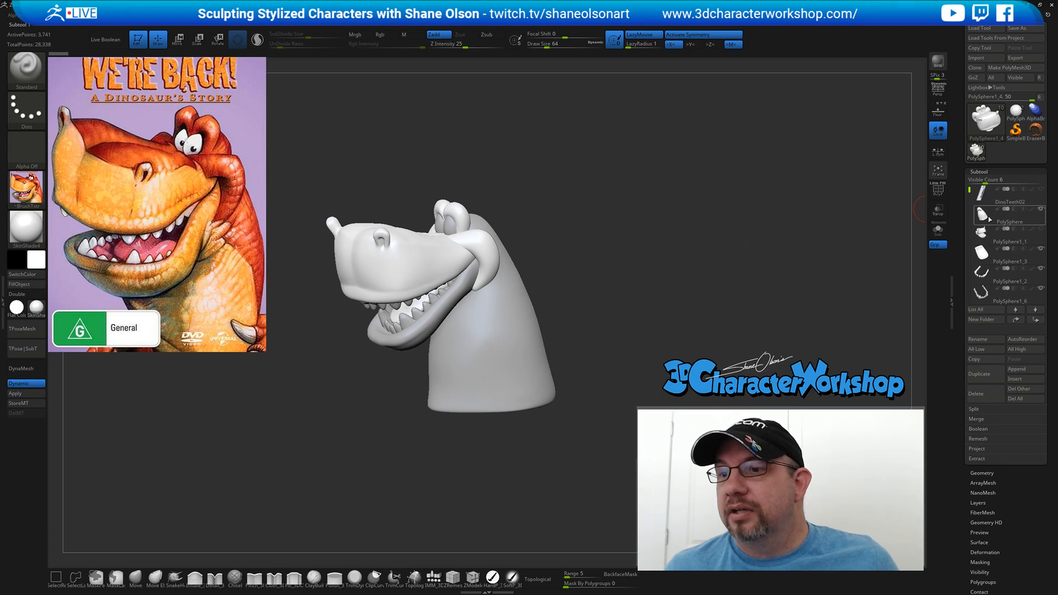
mouse_move(988, 219)
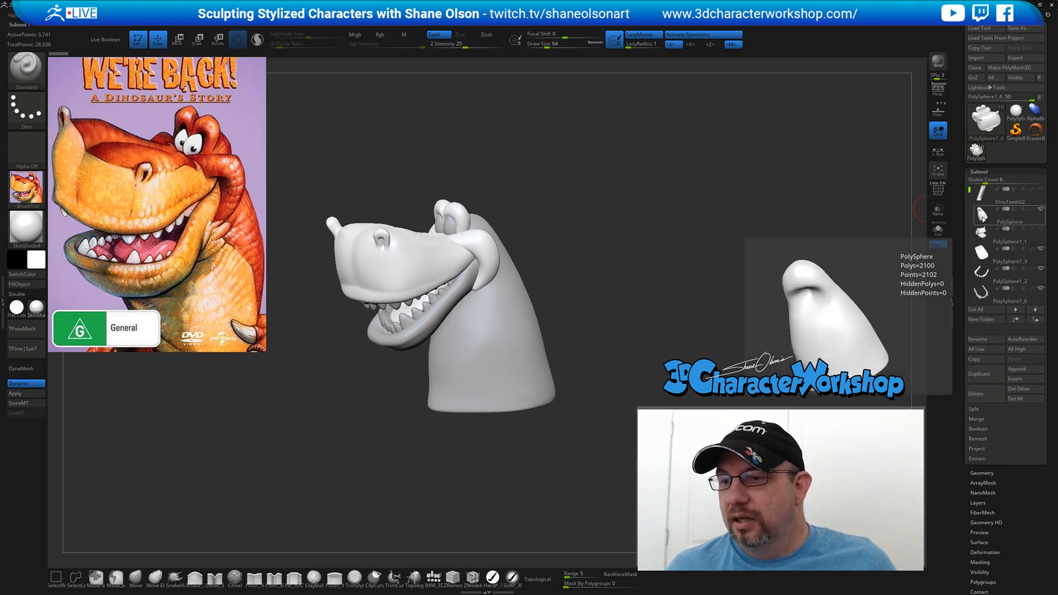
left_click_drag(763, 284, 765, 278)
mouse_move(987, 218)
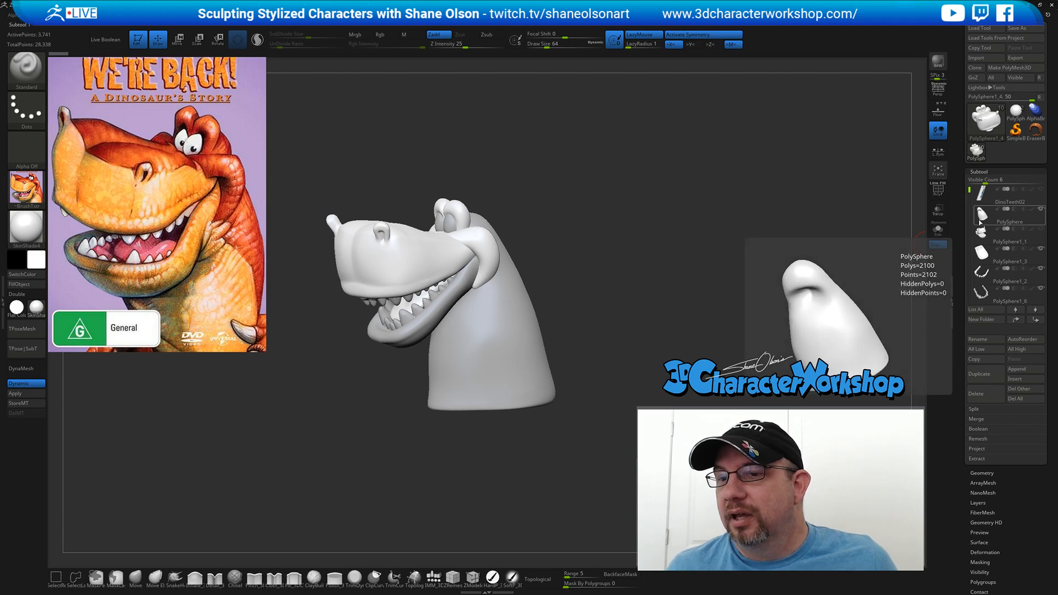
left_click(983, 215)
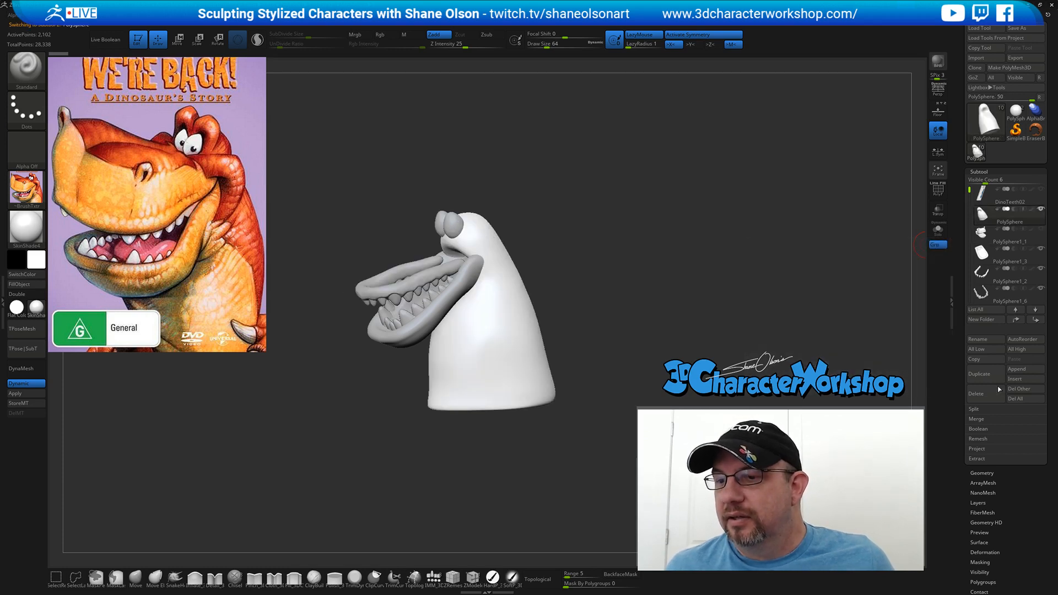
mouse_move(772, 343)
left_mouse_down()
mouse_move(698, 299)
mouse_move(782, 335)
mouse_move(761, 330)
left_mouse_up()
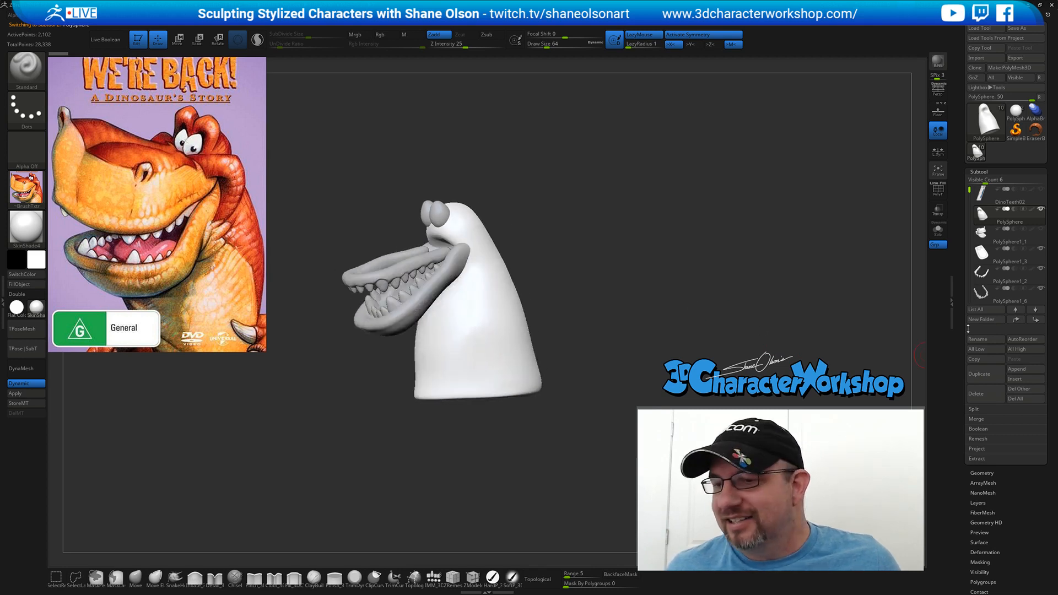
left_click_drag(1024, 510, 1023, 500)
left_click(989, 410)
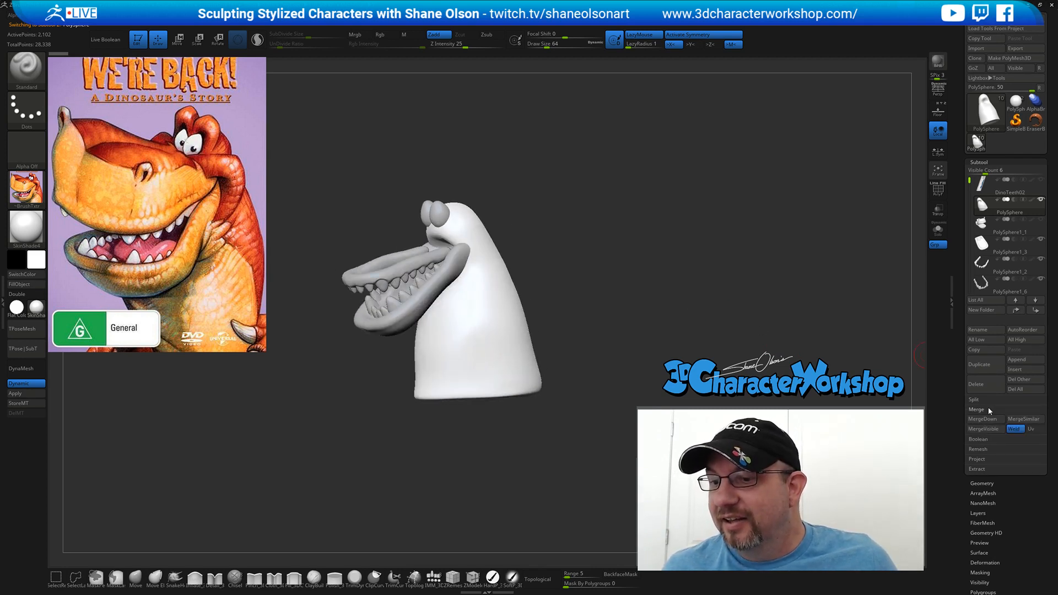
left_click(986, 421)
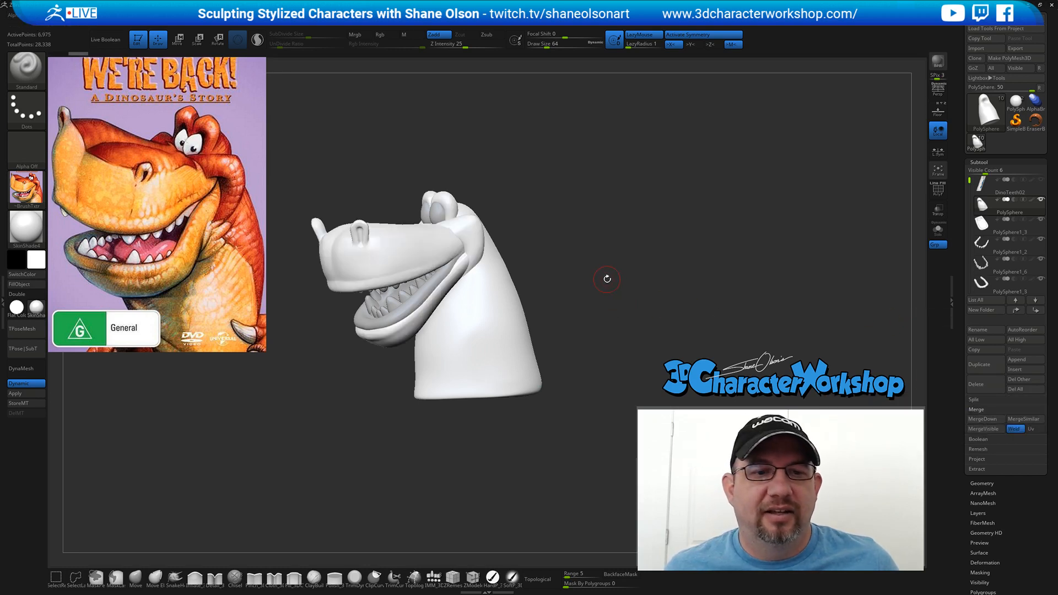
- Select the PolySphere1_3 subtool and examine the separate lower jaw piece against the merged head
mouse_move(606, 279)
left_mouse_down()
mouse_move(673, 286)
mouse_move(615, 291)
left_mouse_up()
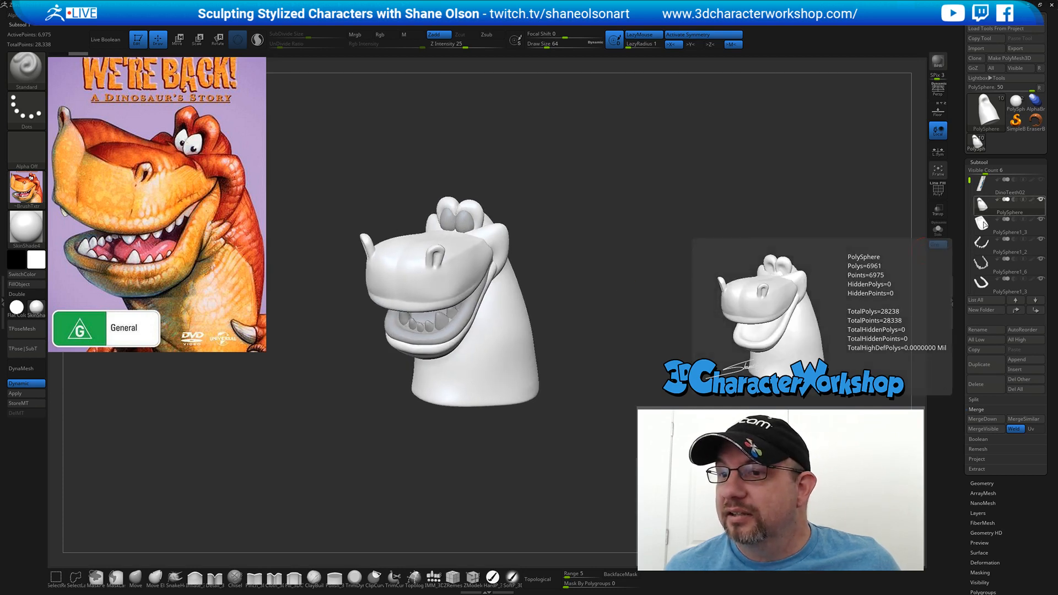
left_click(985, 226)
left_click_drag(625, 279, 641, 240)
left_click_drag(641, 241, 683, 215)
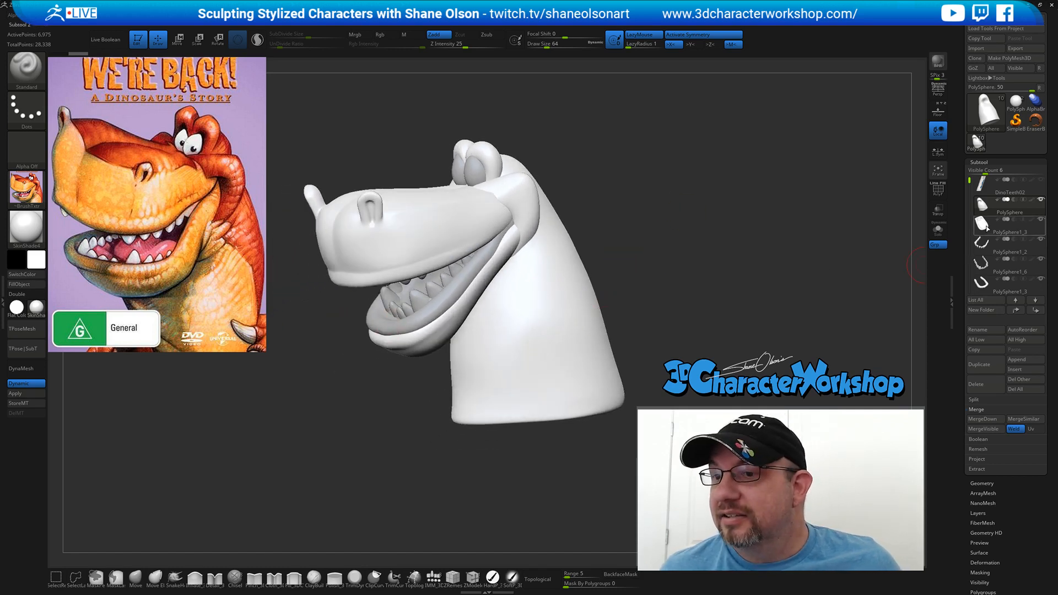
mouse_move(982, 205)
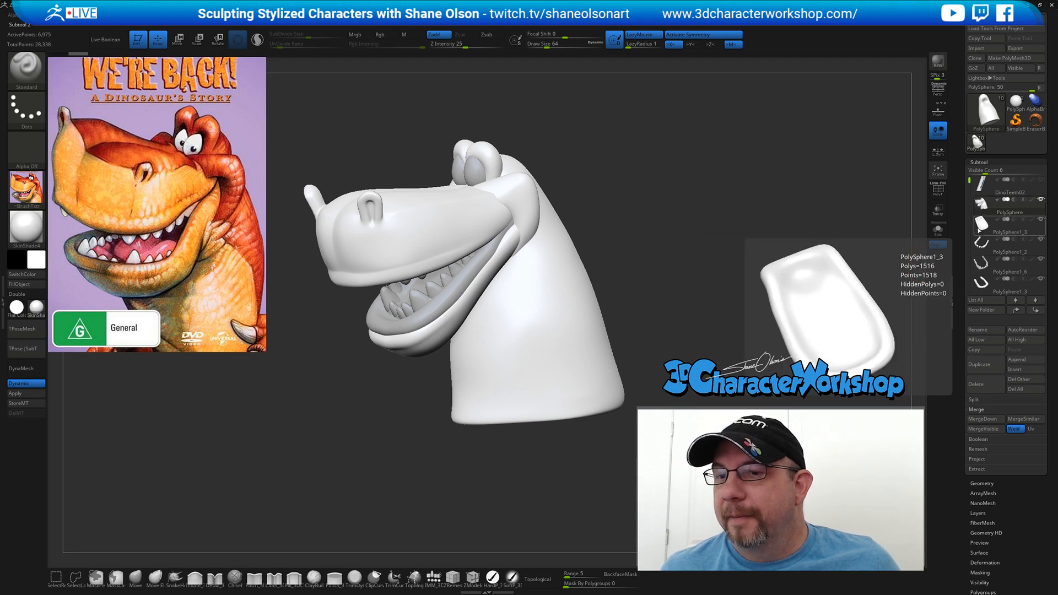
left_click(982, 224)
left_click_drag(657, 268, 650, 261)
- Show polygroup wireframes and hide the lower jaw polygroup of the merged PolySphere head subtool
key("shift")
key("shift")
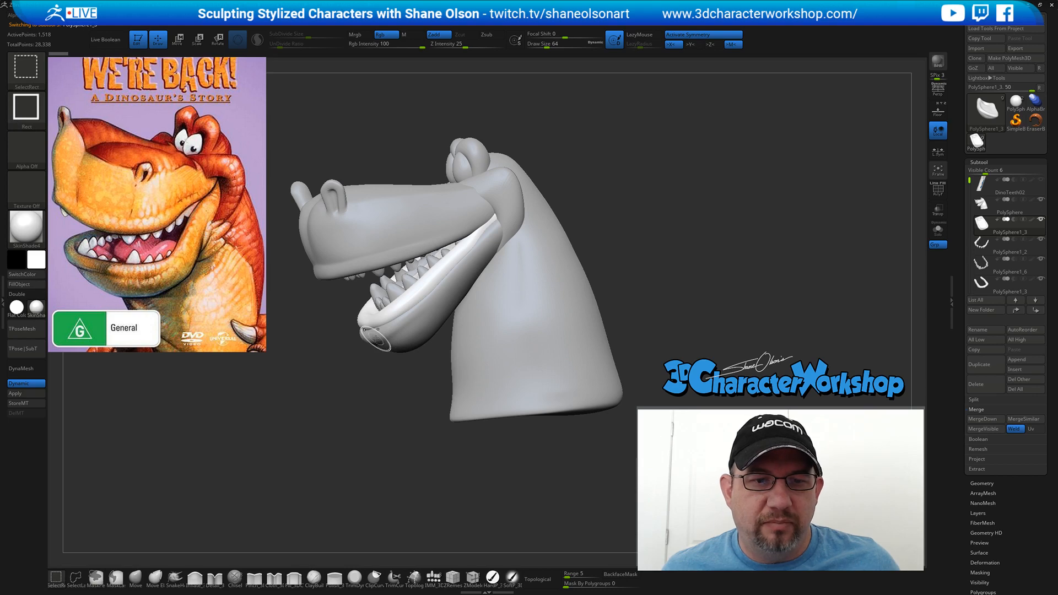
key("shift+f")
left_click(480, 328, "alt")
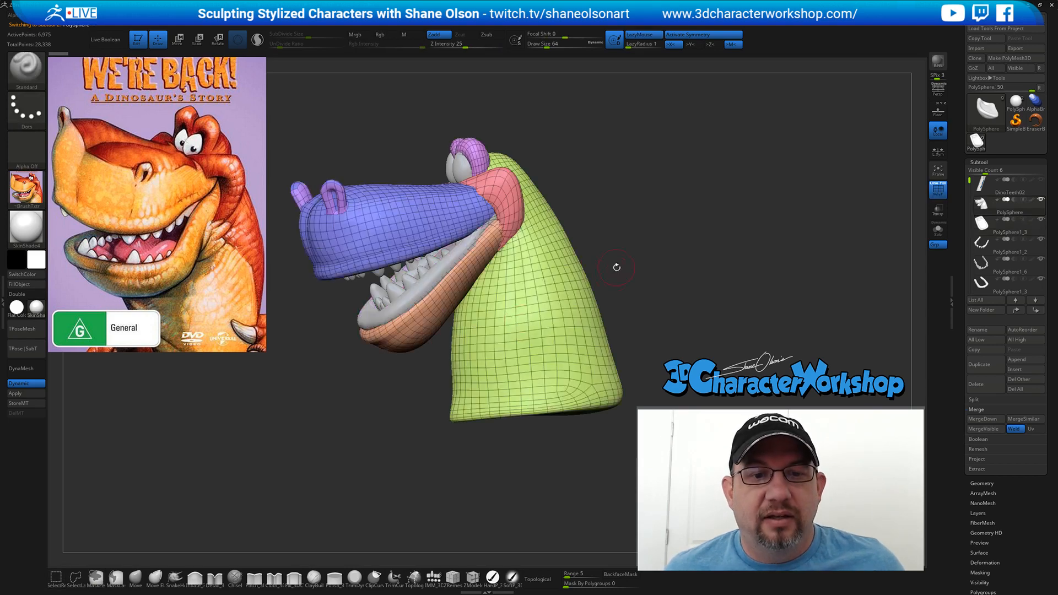
left_click(381, 337, "ctrl+shift")
left_click(380, 336, "ctrl+shift")
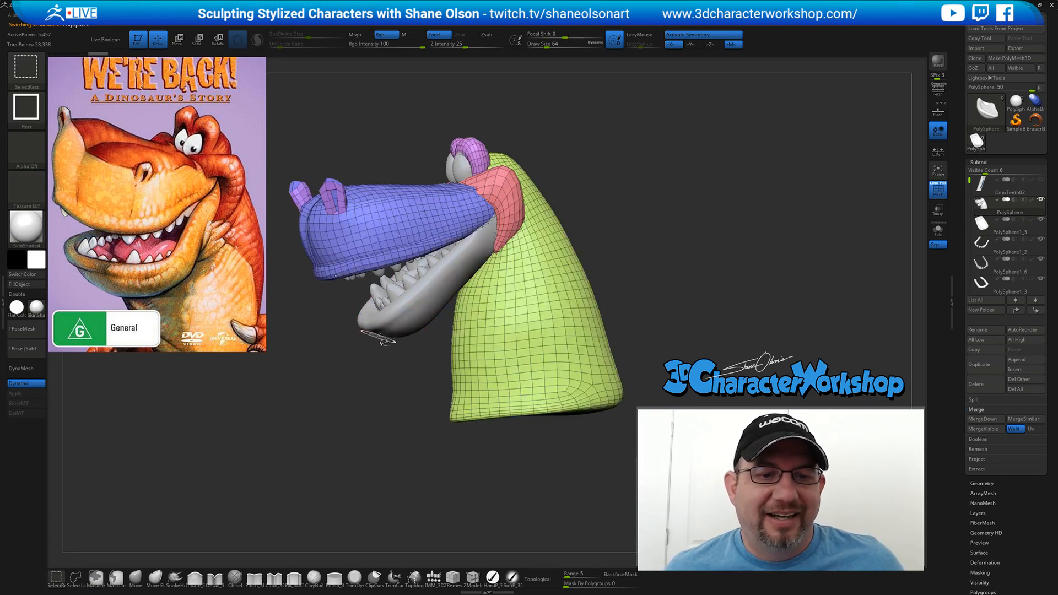
left_click_drag(639, 287, 663, 250)
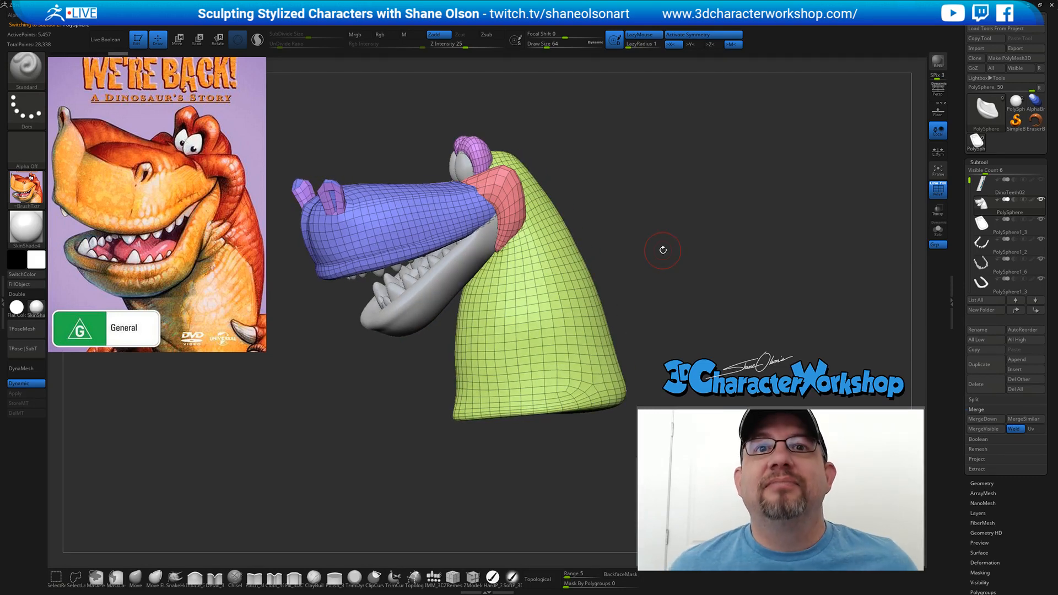
left_click_drag(662, 250, 669, 255)
left_click_drag(665, 251, 644, 234)
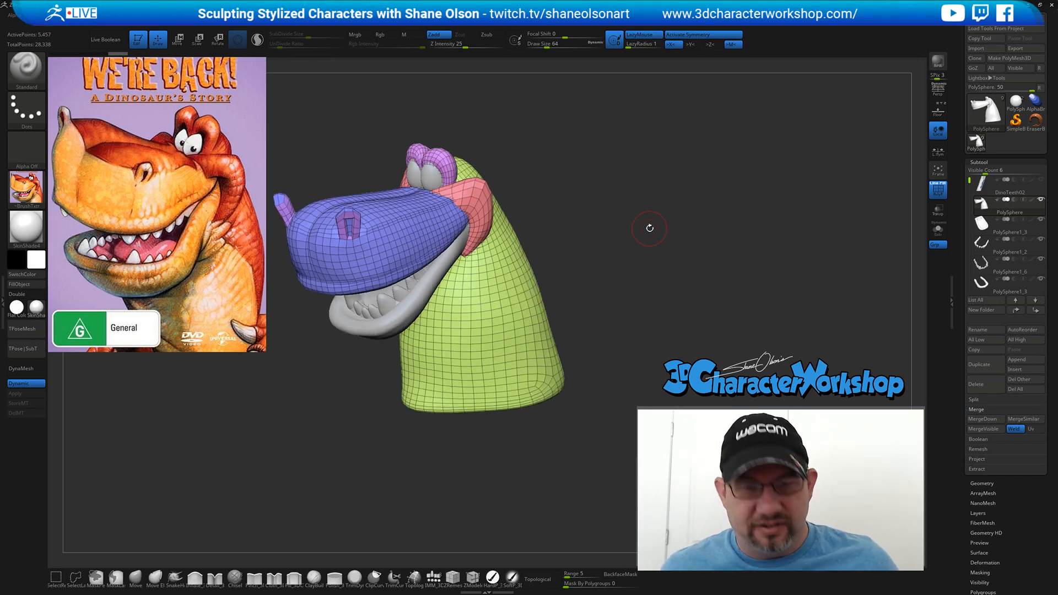
- Restore the custom user interface from the configuration preferences
left_click(336, 27)
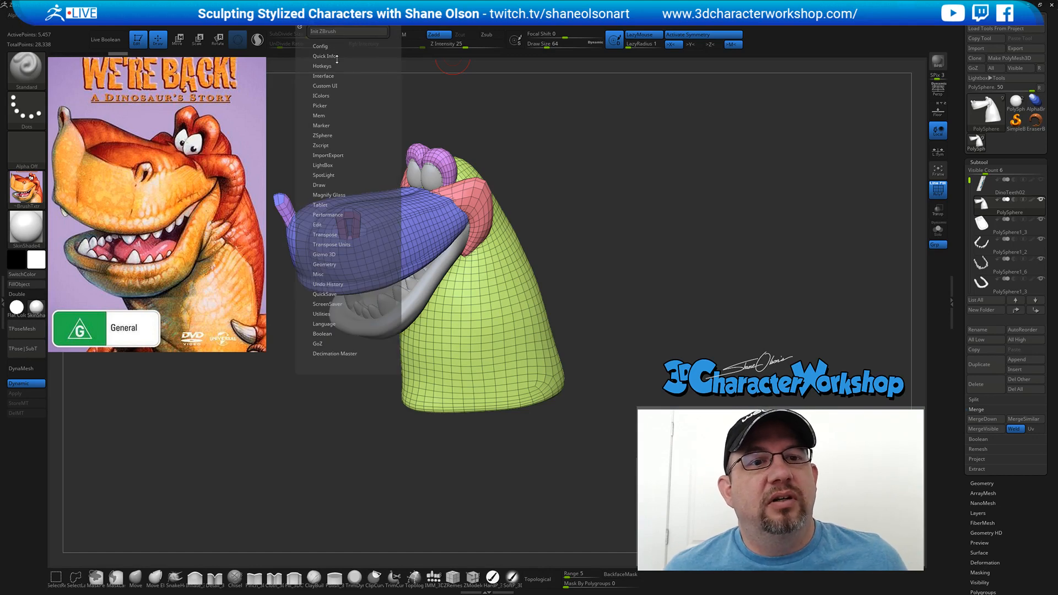
left_click(325, 46)
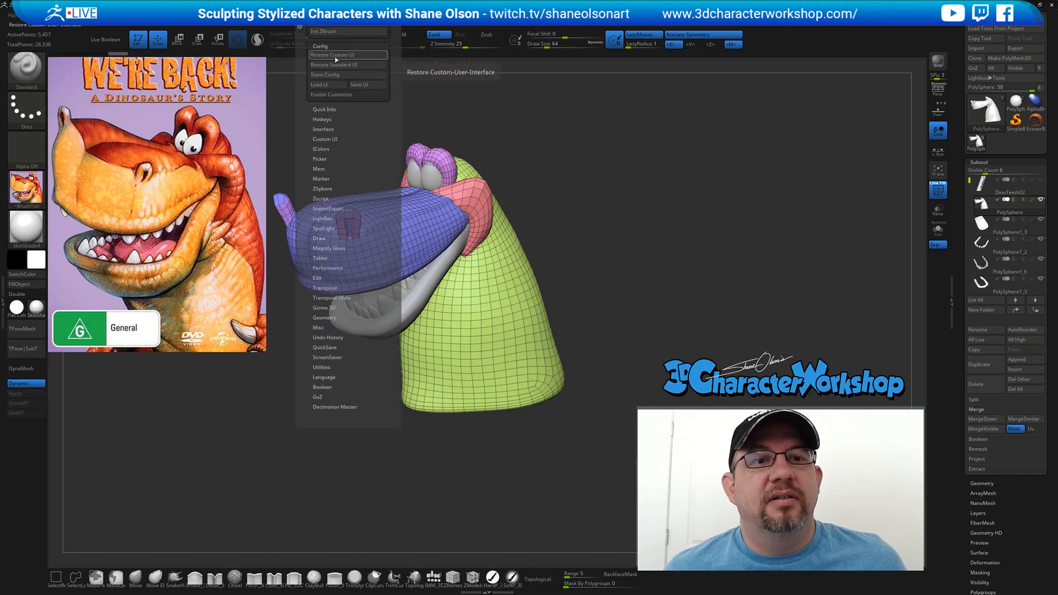
left_click(342, 56)
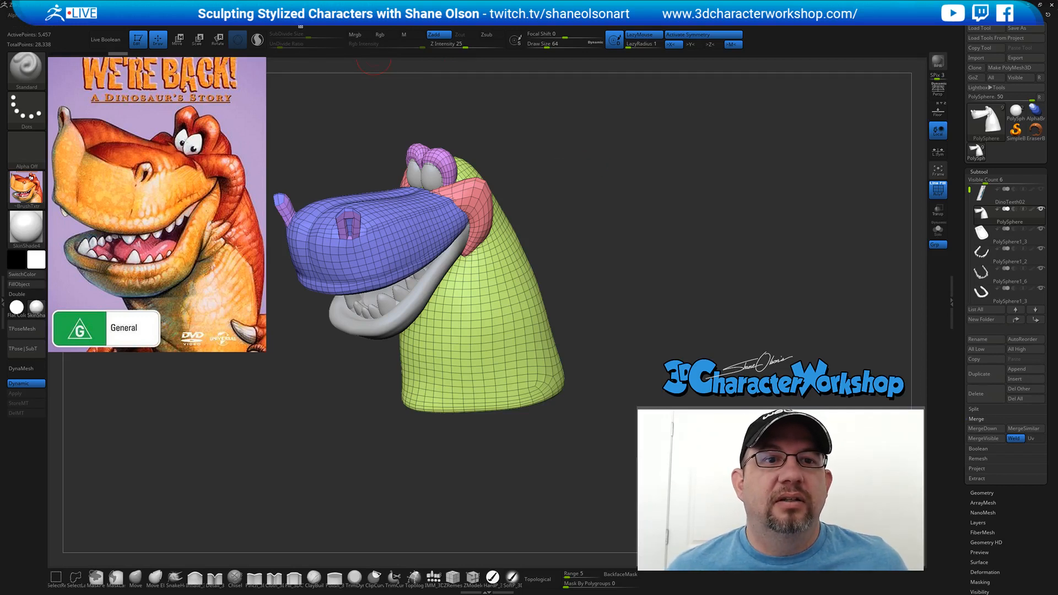
left_click(332, 16)
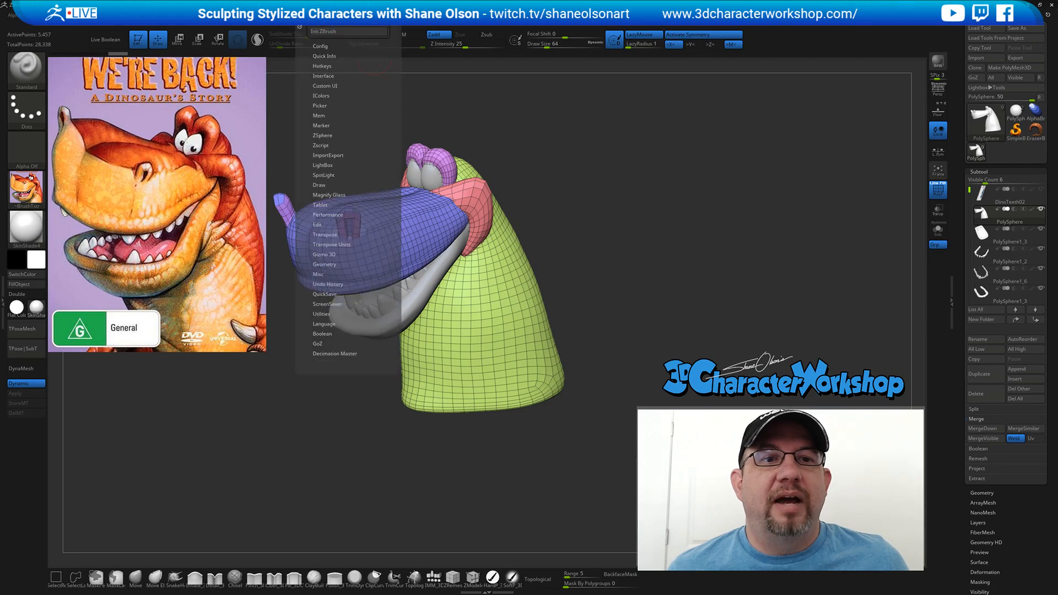
left_click(335, 46)
left_click(327, 84)
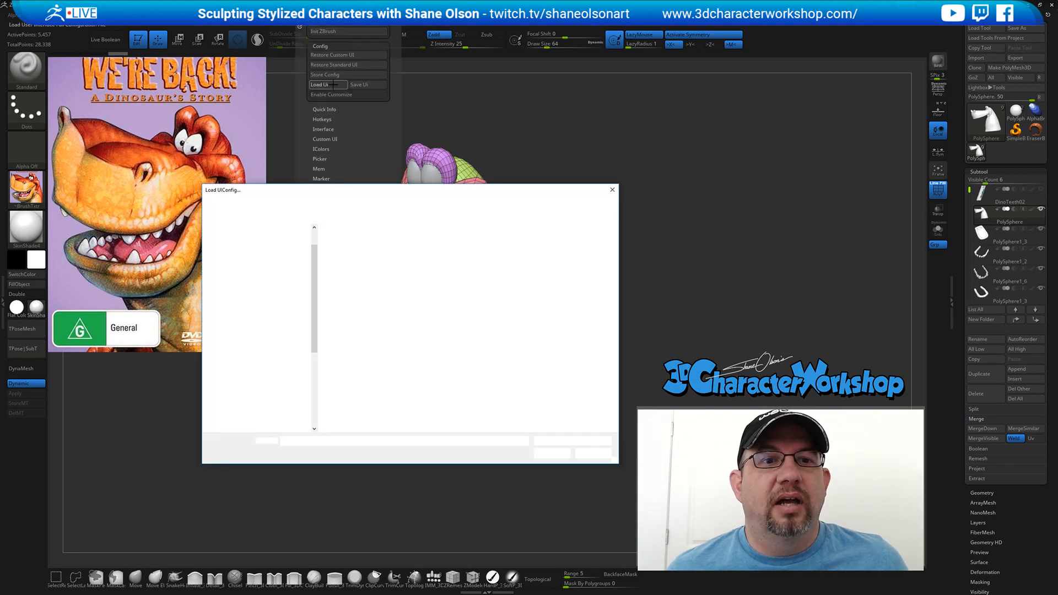
left_click(330, 203)
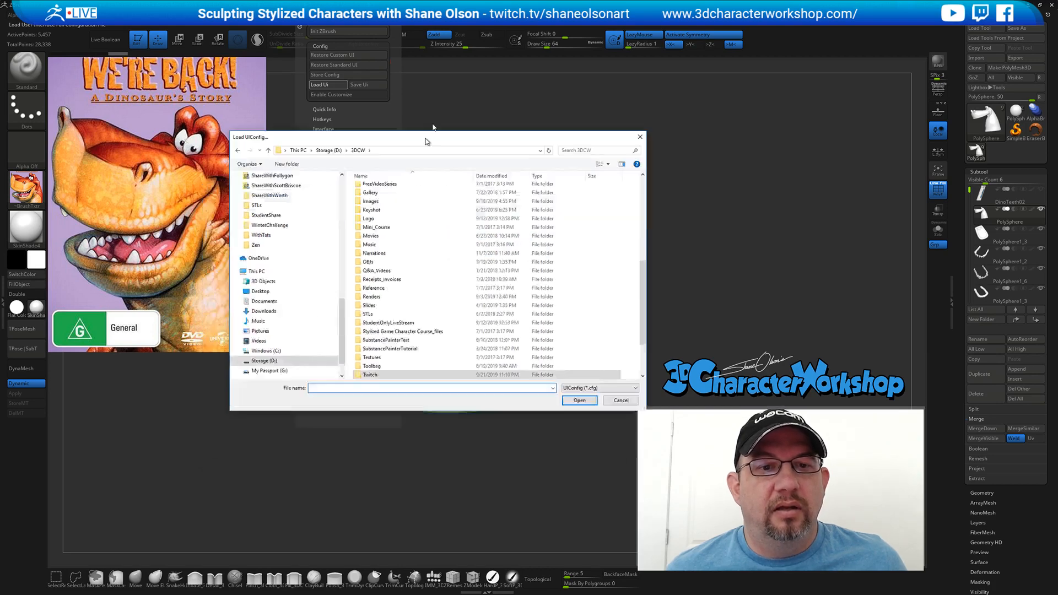
key("Escape")
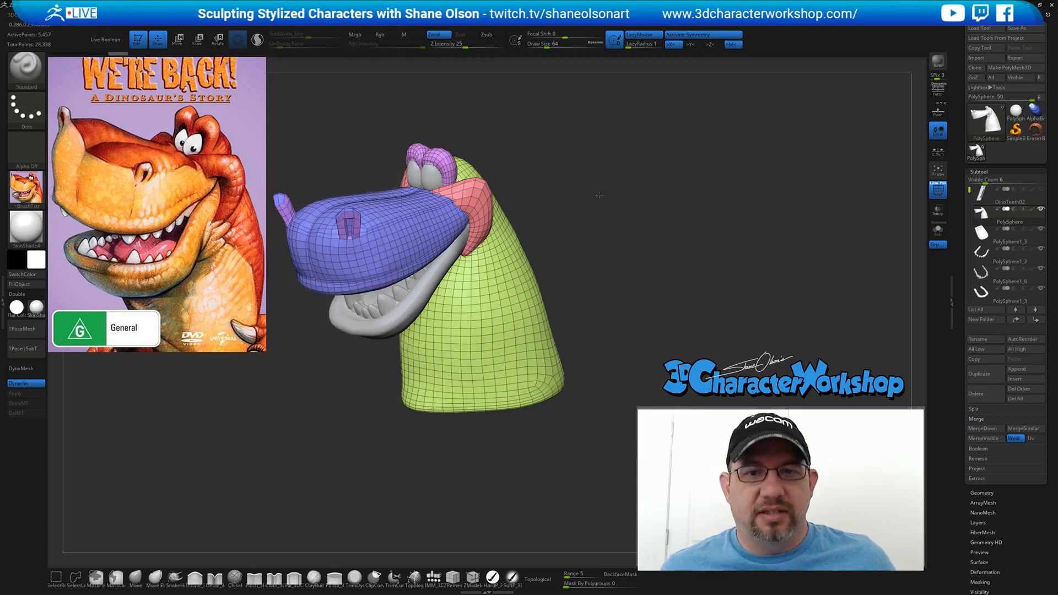
- Try to merge the partially hidden head subtool down with the PolySphere1_3 lower jaw
left_click_drag(599, 195, 634, 218)
key("space")
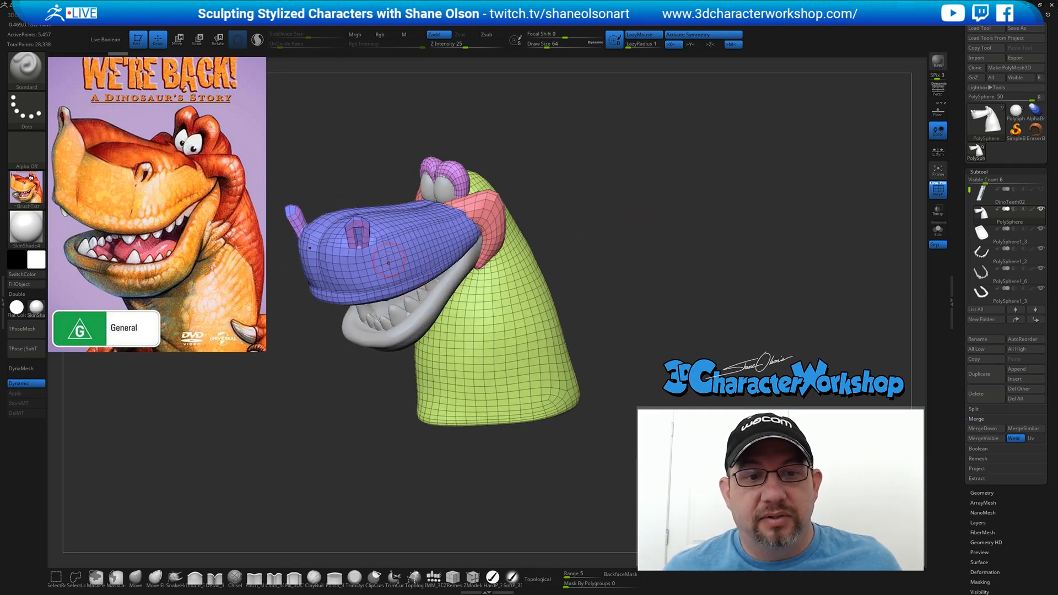
left_click_drag(648, 174, 626, 178)
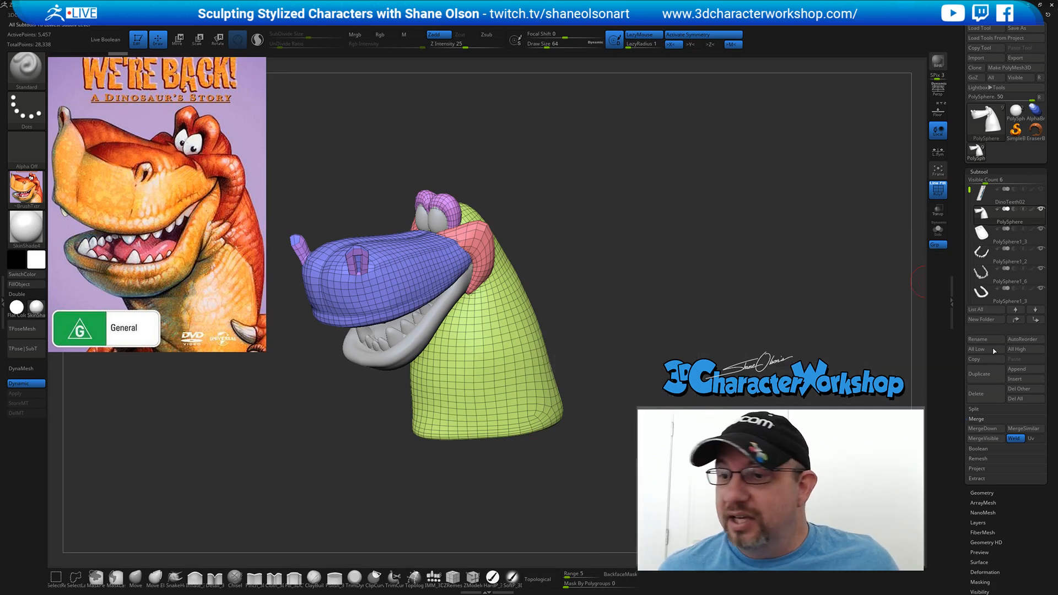
left_click(982, 428)
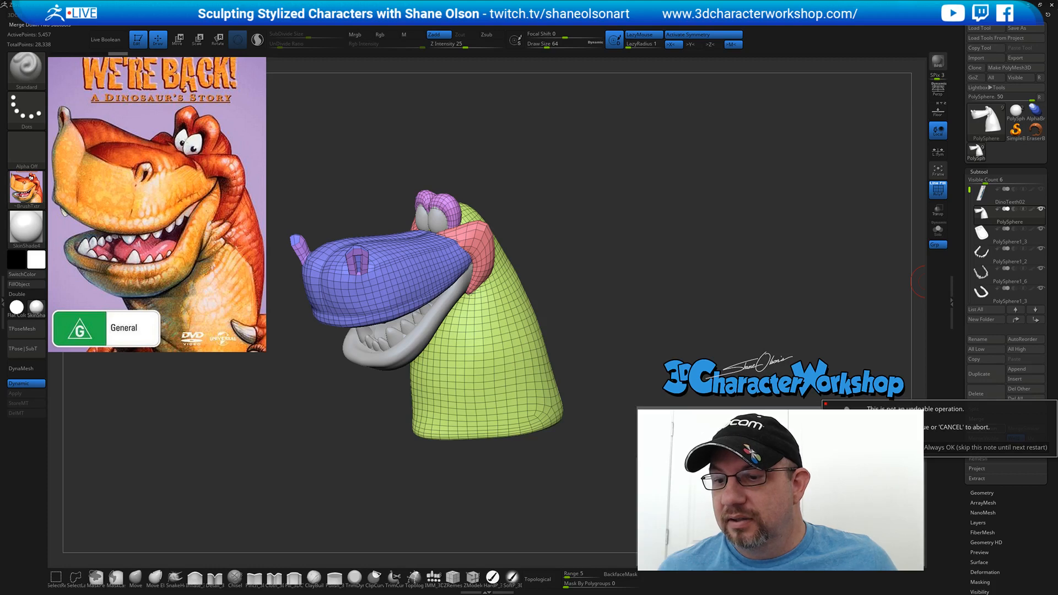
left_click(846, 447)
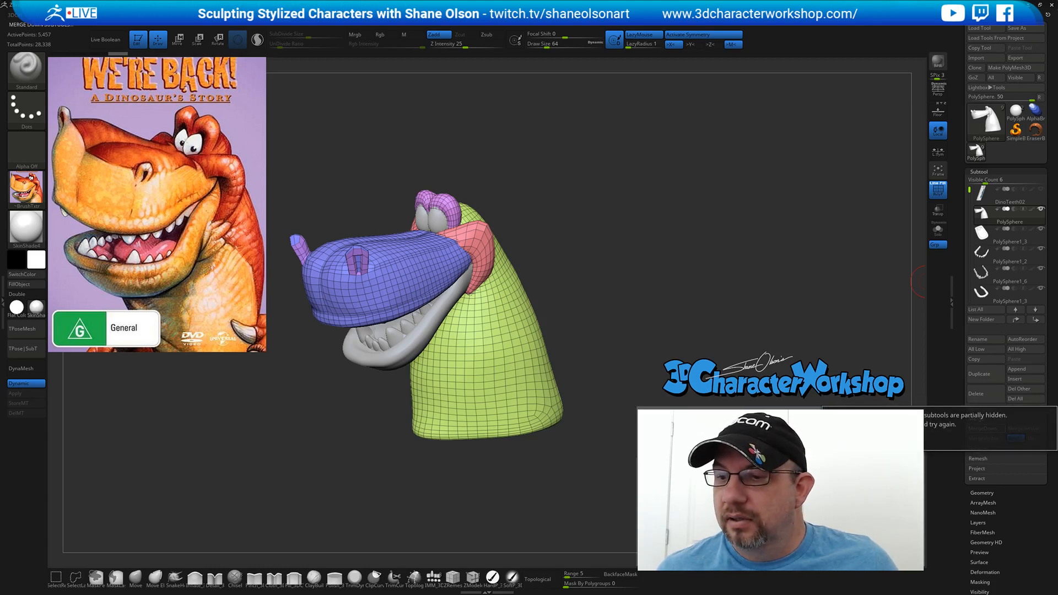
- Delete the head's hidden jaw geometry and merge the head down with the PolySphere1_3 lower jaw subtool
key("space")
left_click(671, 168)
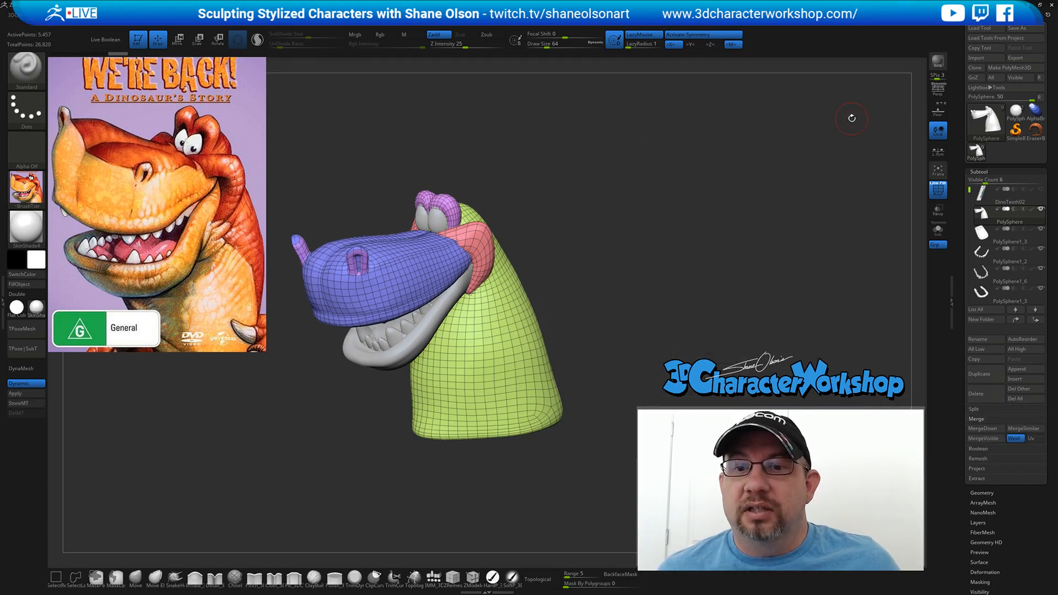
left_click(983, 428)
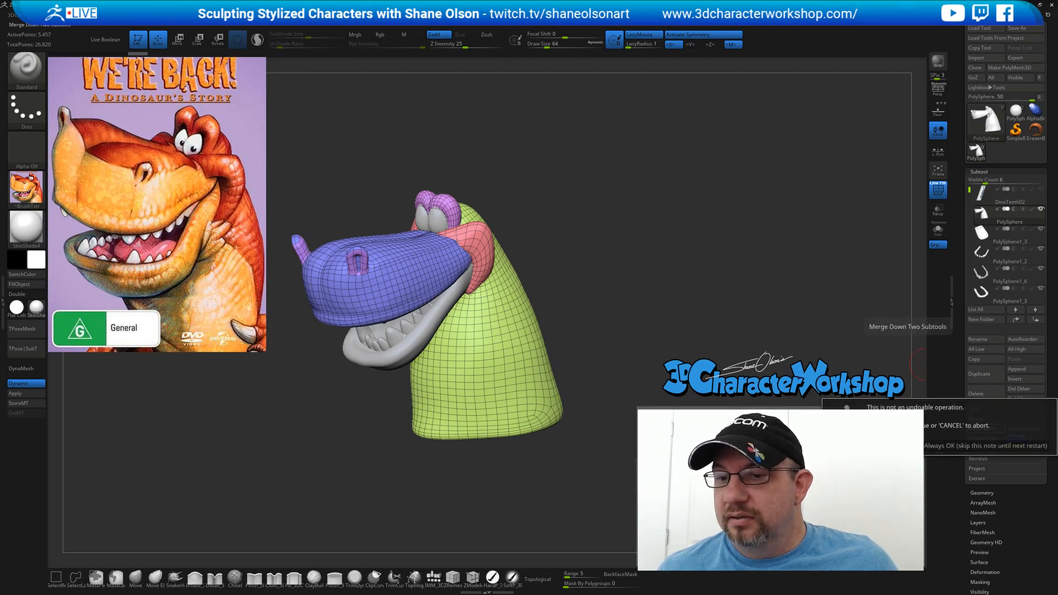
left_click(846, 447)
left_click_drag(720, 244, 640, 225)
left_click_drag(639, 225, 653, 240)
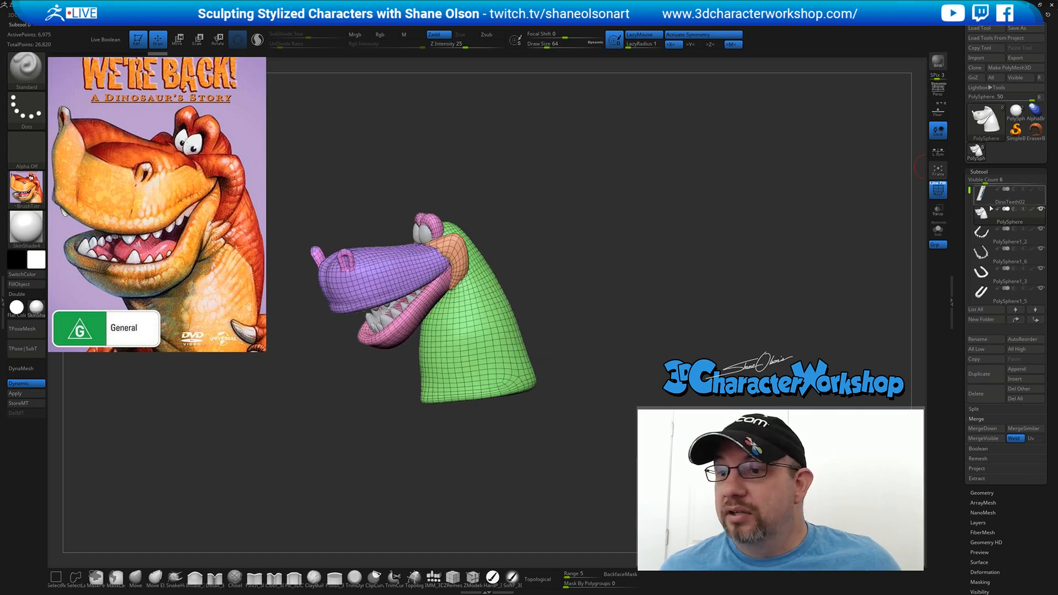
- Duplicate the merged PolySphere subtool containing the dinosaur's neck, head and lower jaw
left_click(985, 377)
left_click_drag(728, 267, 668, 306)
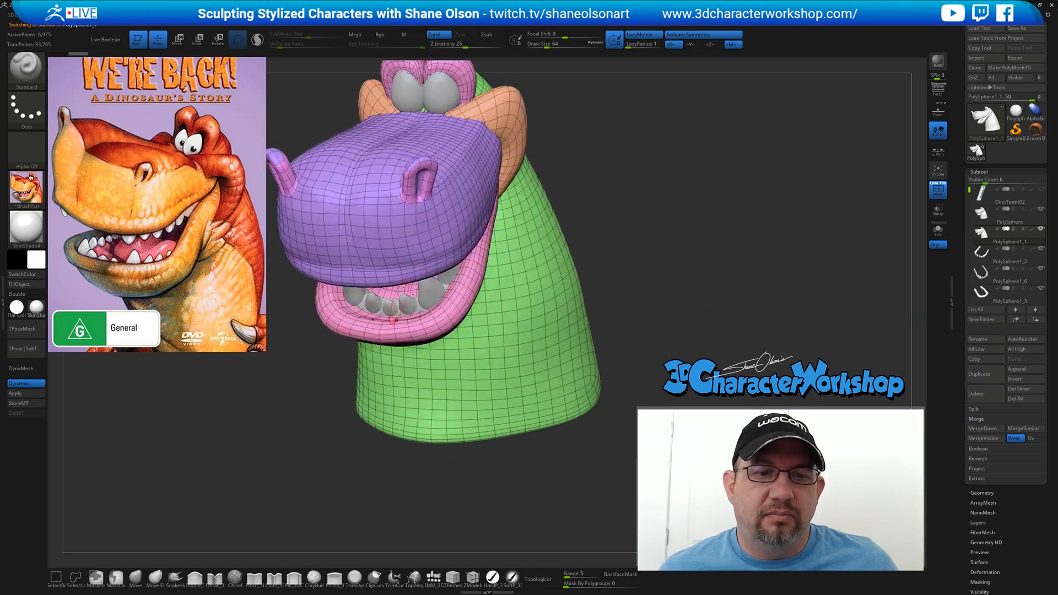
left_click_drag(710, 193, 708, 220)
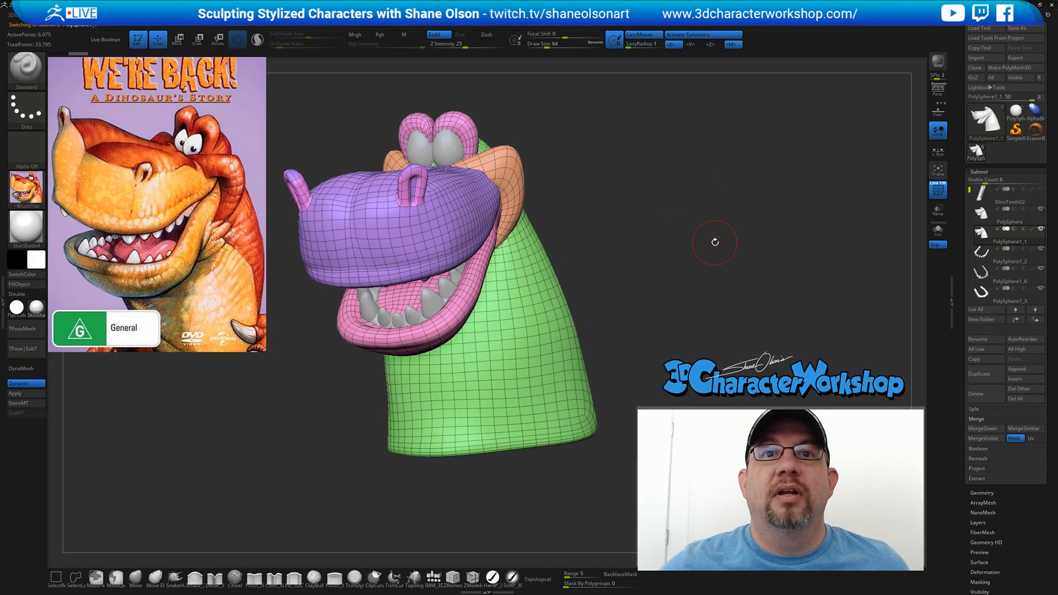
mouse_move(619, 304)
left_mouse_down()
mouse_move(616, 296)
mouse_move(620, 326)
mouse_move(638, 291)
mouse_move(611, 280)
left_mouse_up()
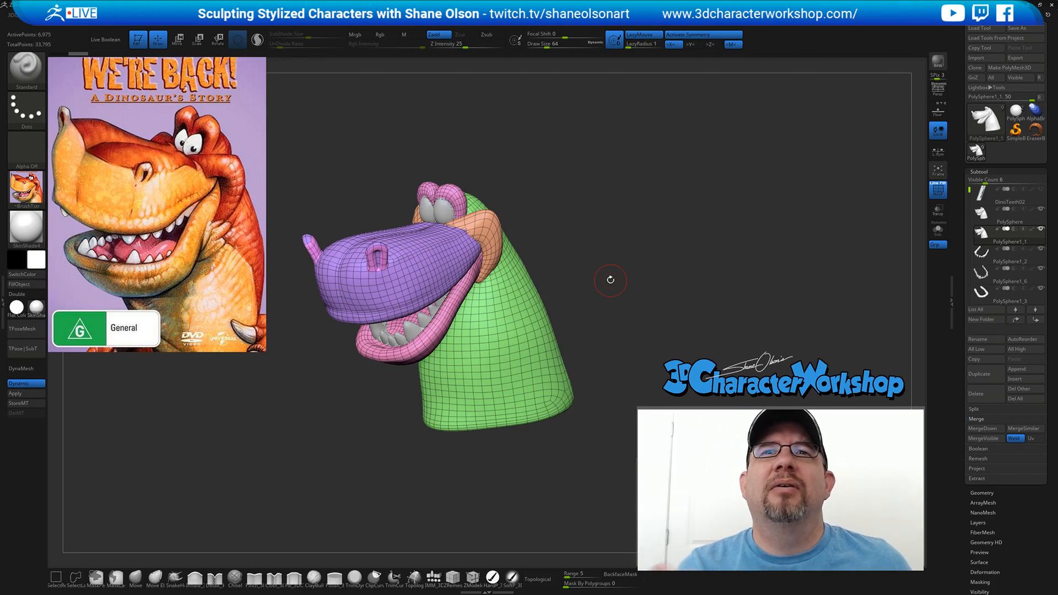
- Examine the merged dinosaur head from the front and at an angle, with and without perspective
left_click_drag(645, 277, 642, 286)
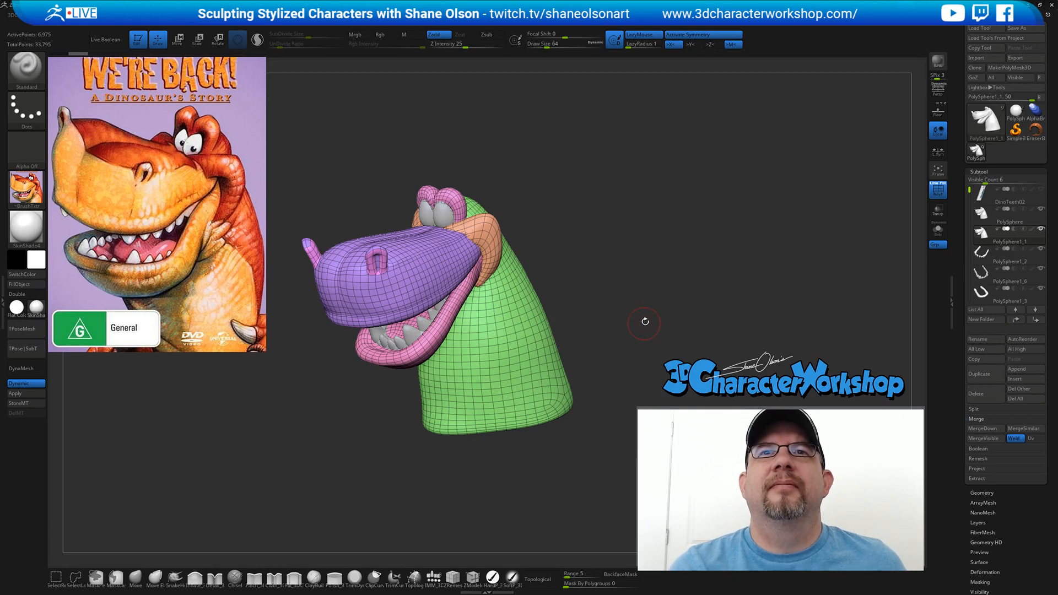
mouse_move(645, 296)
left_mouse_down()
mouse_move(629, 275)
mouse_move(652, 289)
mouse_move(643, 290)
left_mouse_up()
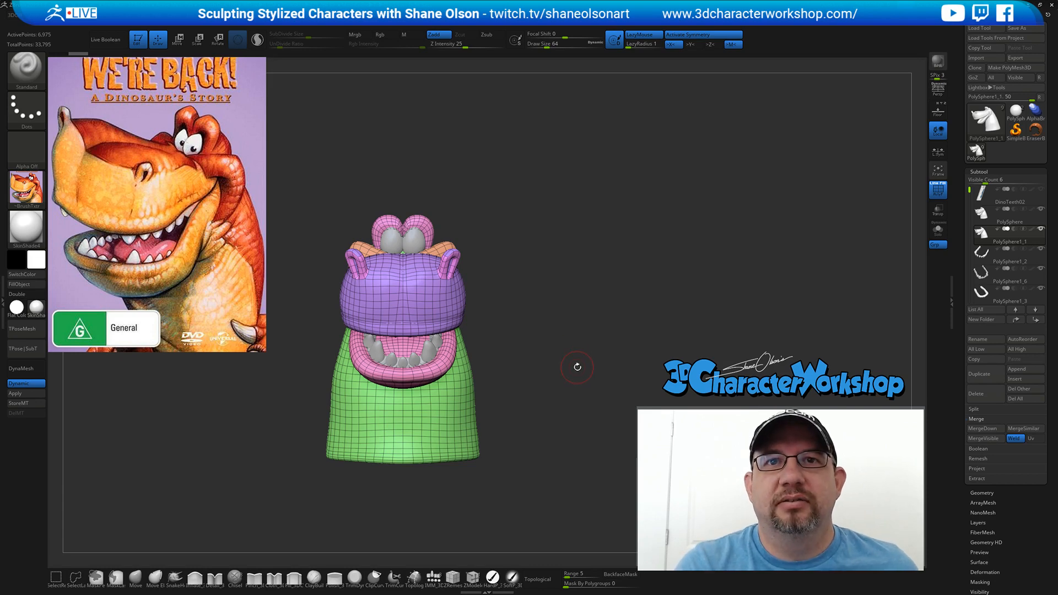
left_click_drag(577, 365, 591, 345, "alt")
key("p")
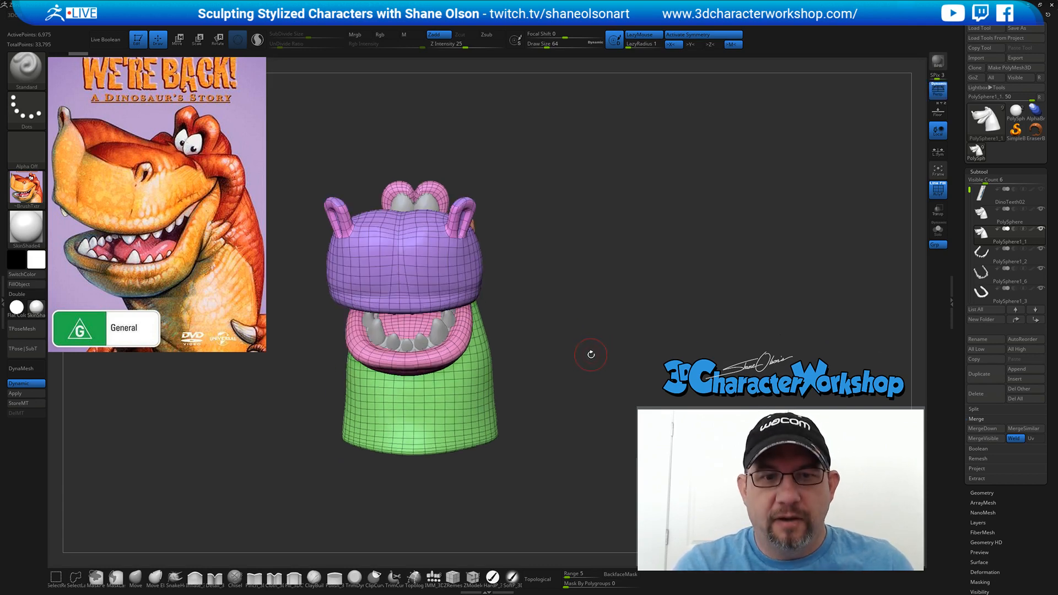
key("p")
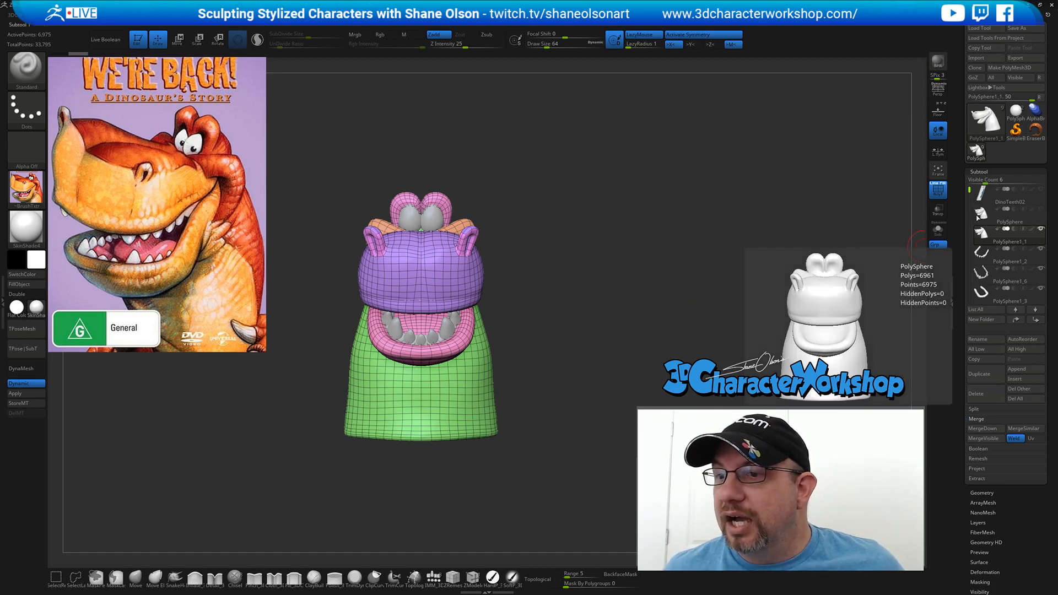
mouse_move(777, 210)
left_mouse_down()
mouse_move(759, 231)
mouse_move(688, 224)
left_mouse_up()
left_click_drag(541, 229, 613, 242)
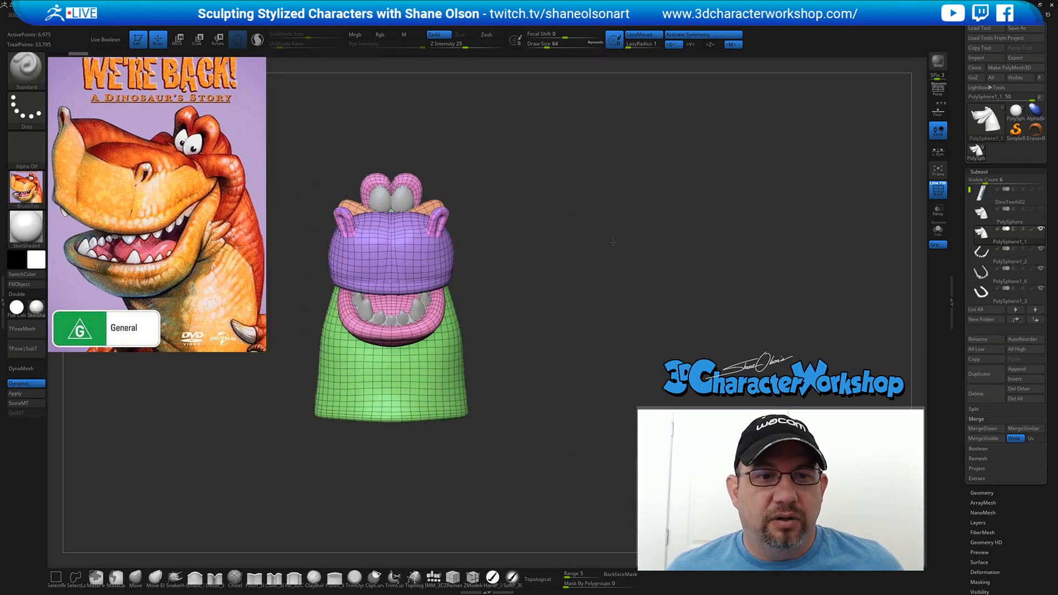
key("space")
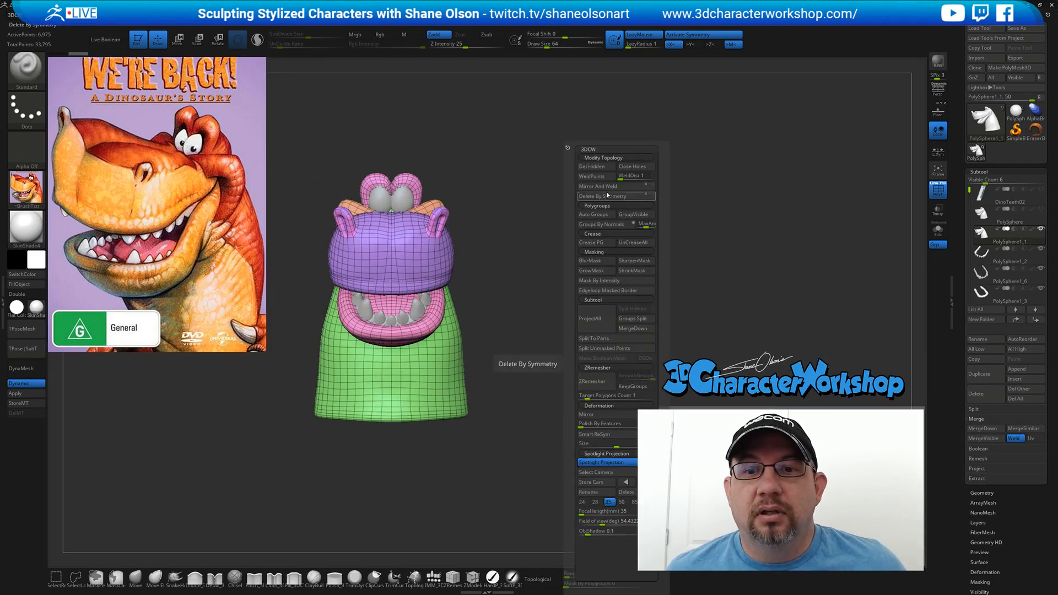
- Center and reset the transform gizmo on the head, apply Remesh By Union to fuse its overlapping parts, and accept it
key("w")
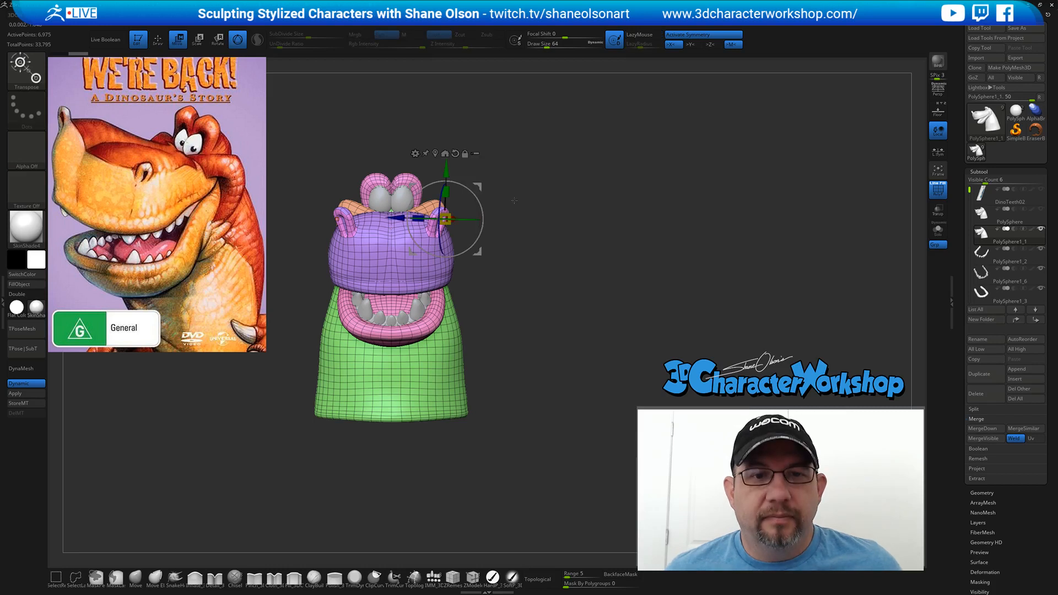
left_click(445, 153)
left_click(402, 162)
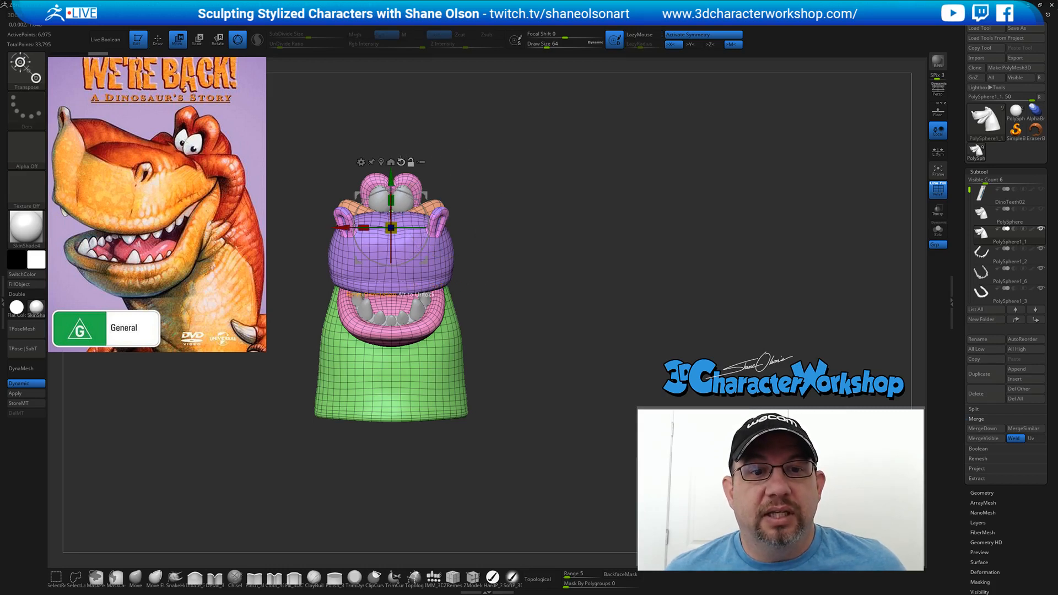
left_click(361, 162)
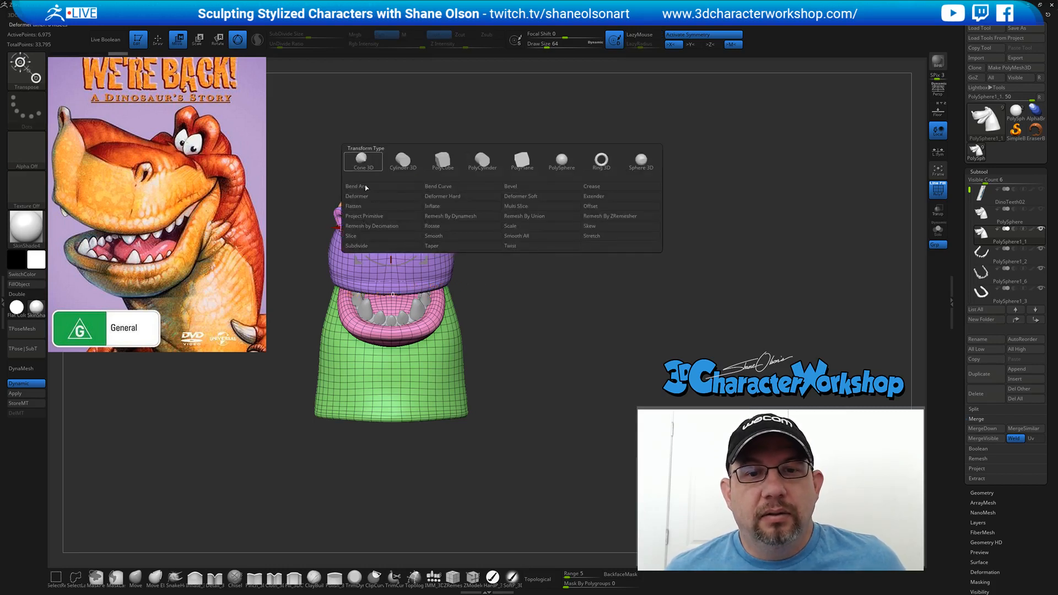
left_click(547, 216)
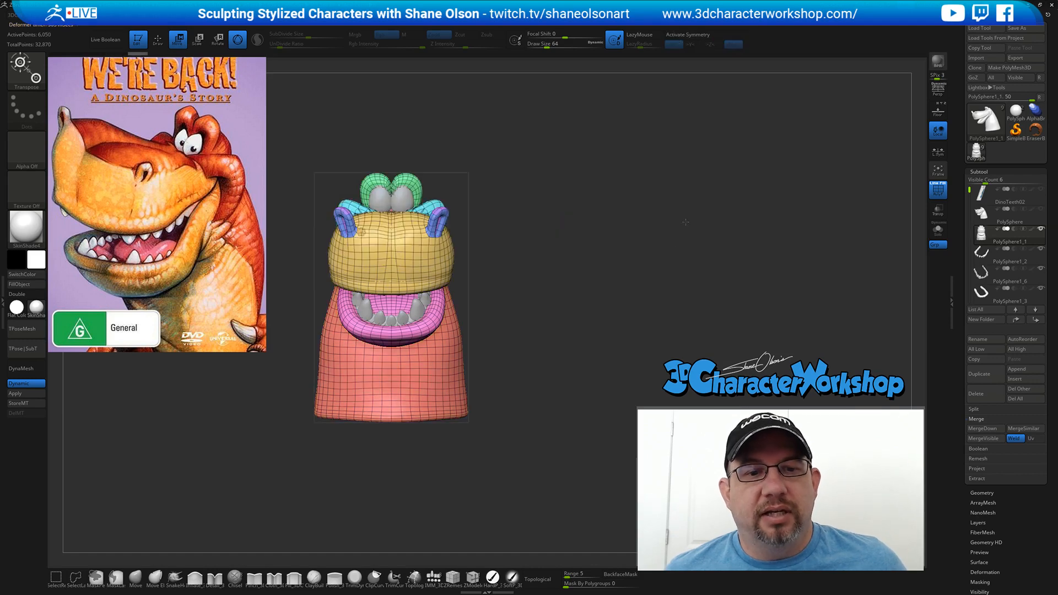
left_click_drag(547, 216, 662, 252)
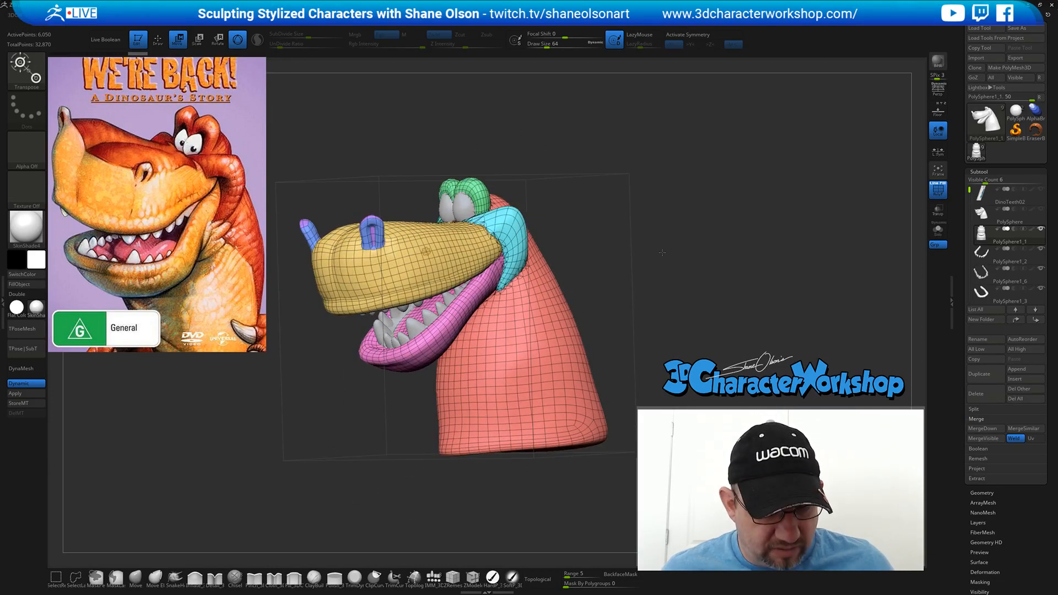
left_click(425, 252)
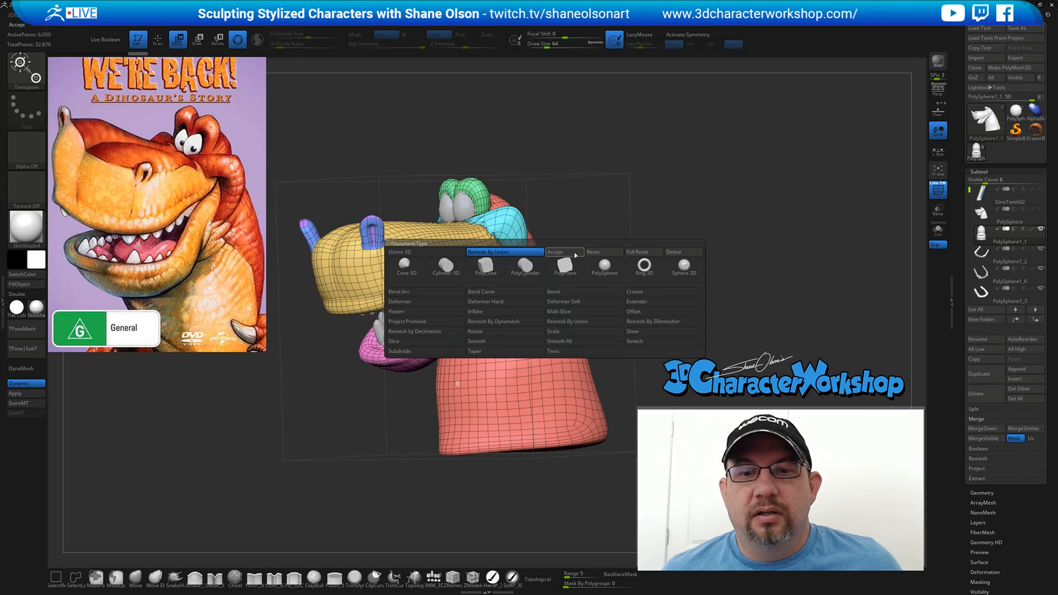
- Activate X symmetry and assign the whole fused head to a single polygroup
key("x")
mouse_move(683, 206)
left_mouse_down()
mouse_move(701, 220)
mouse_move(647, 250)
mouse_move(663, 259)
mouse_move(646, 268)
mouse_move(674, 262)
mouse_move(654, 251)
left_mouse_up()
key("q")
key("shift+f")
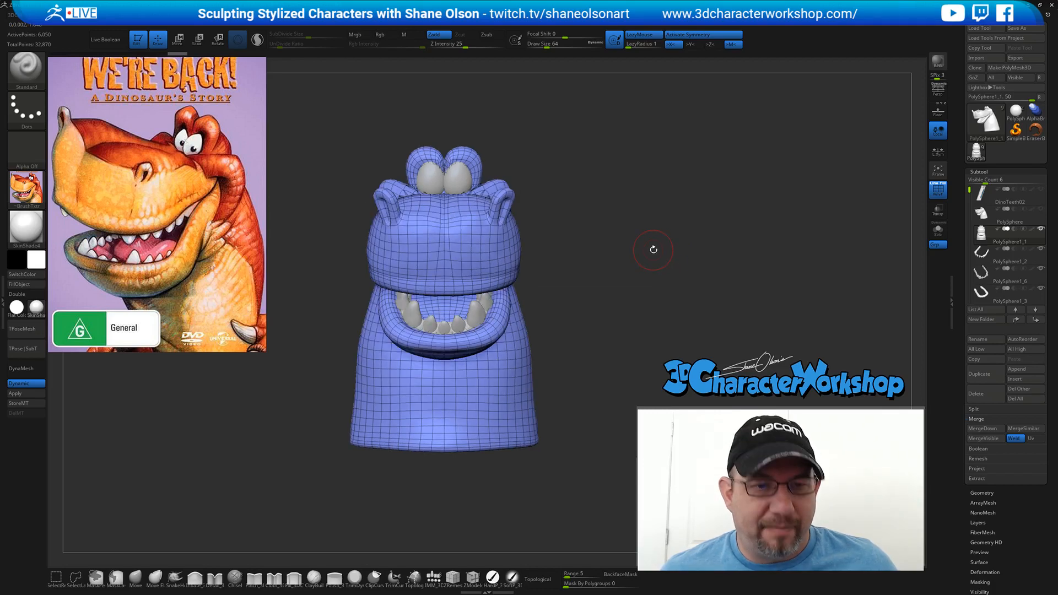
- Try ZRemeshing the fused head directly with a target polygon count of 5
key("1")
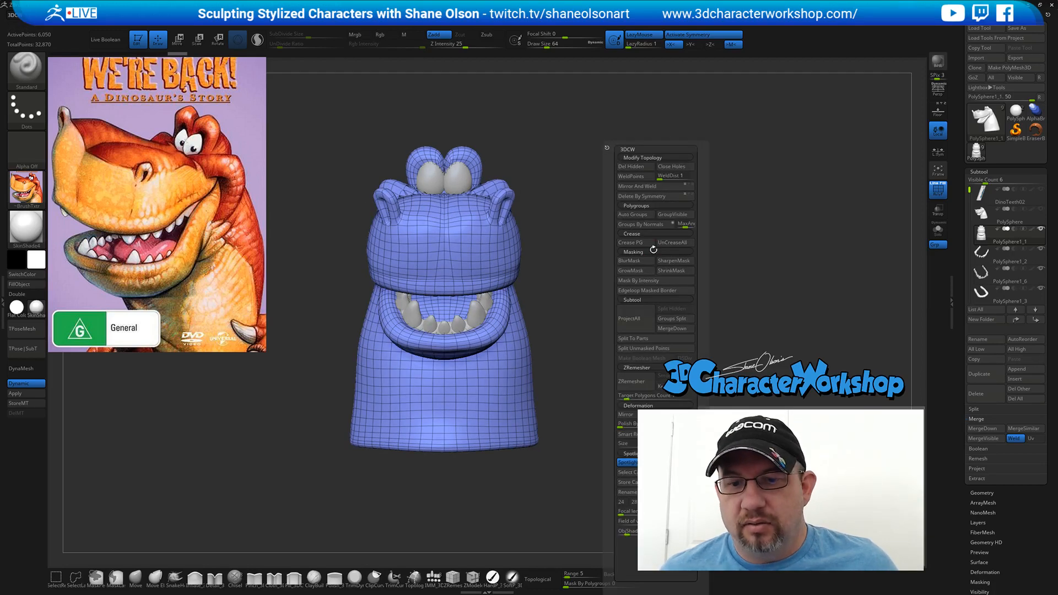
left_click(635, 395)
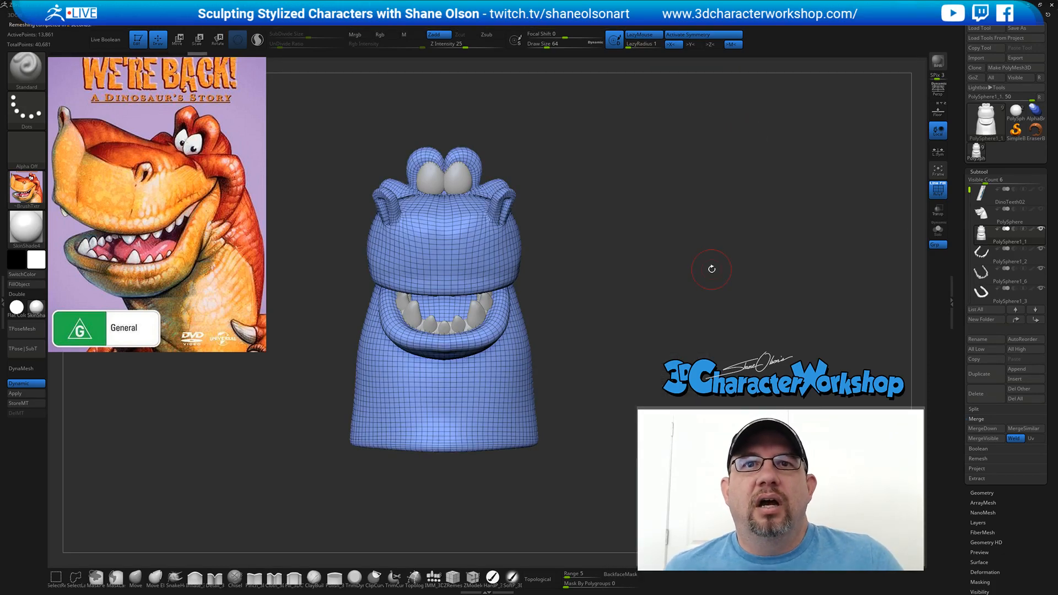
left_click_drag(710, 267, 658, 263)
left_click_drag(661, 223, 684, 247)
key("ctrl+z")
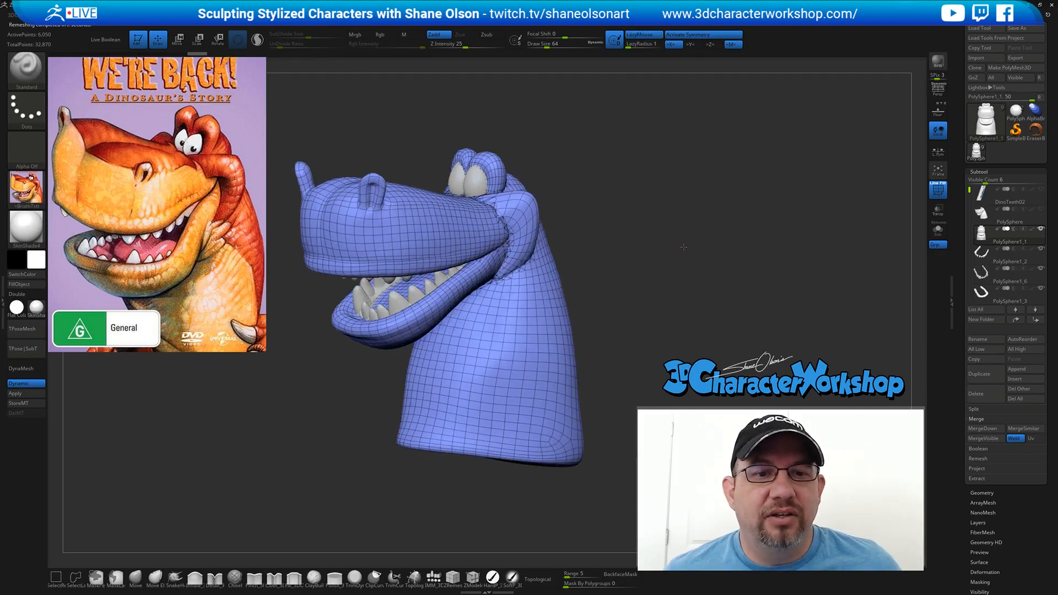
- Convert the fused head's dynamic subdivision into real geometry
left_click(23, 393)
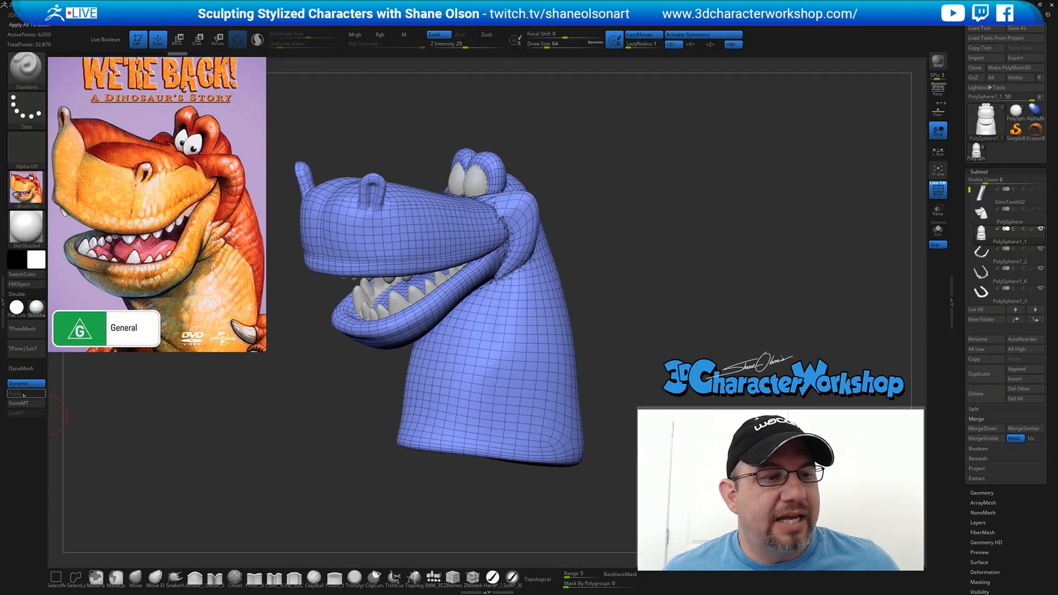
left_click_drag(606, 224, 593, 225)
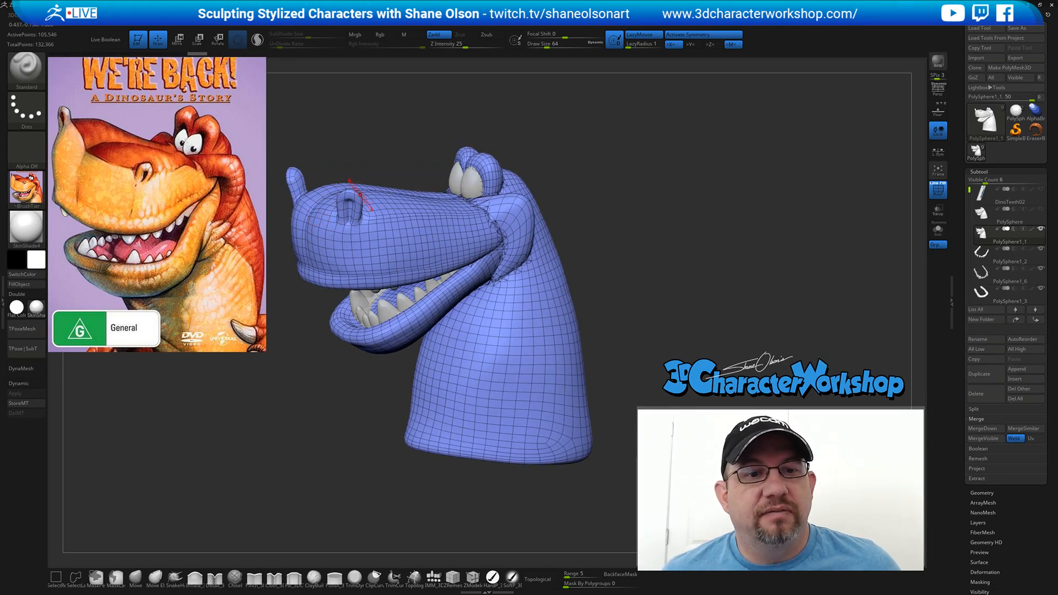
left_click_drag(661, 236, 654, 230)
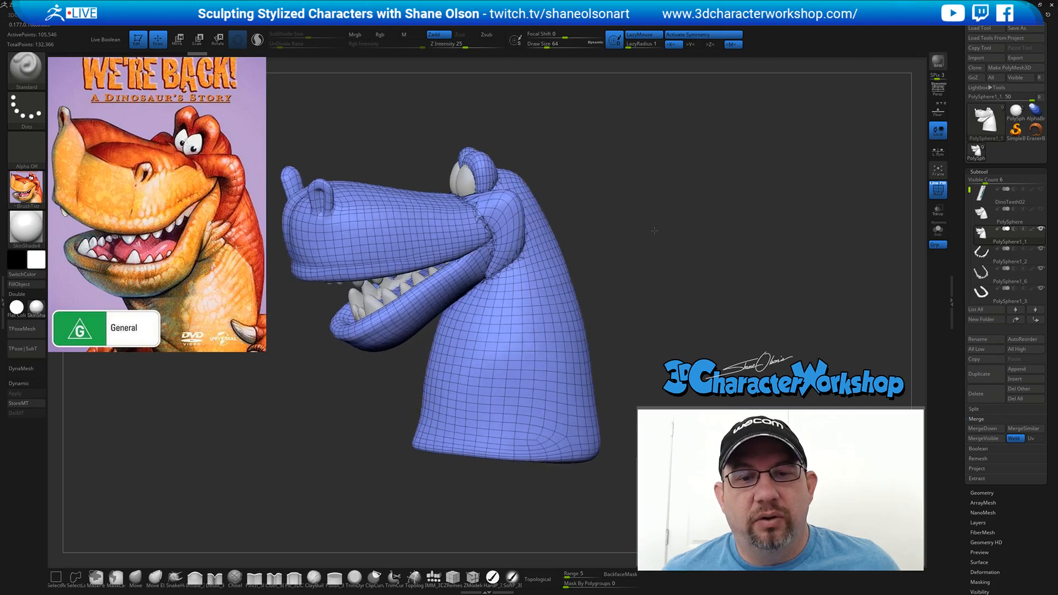
- ZRemesh the subdivided head with a target polygon count of 5
key("3")
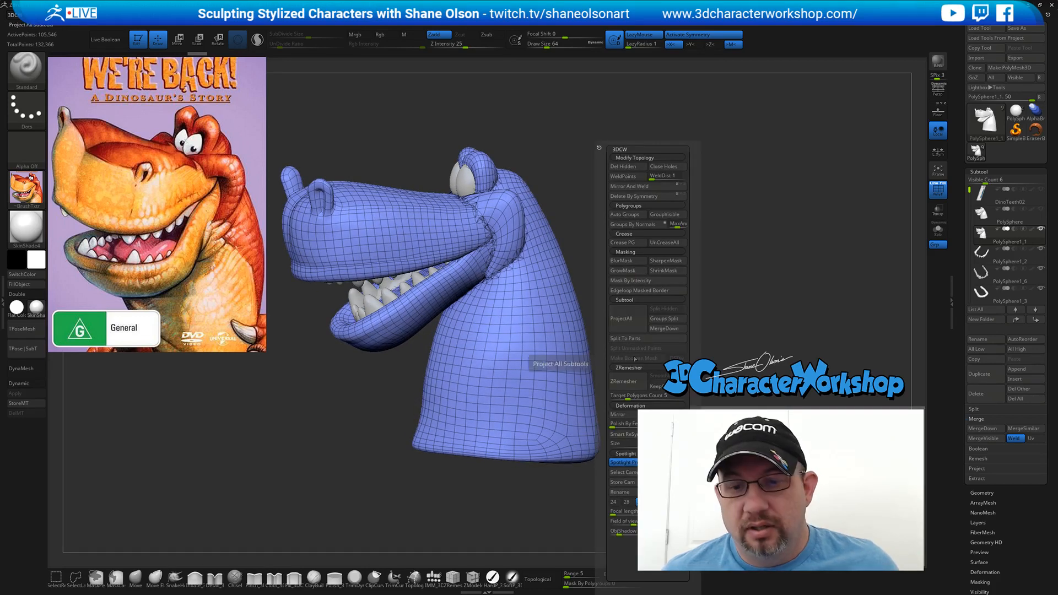
left_click(629, 380)
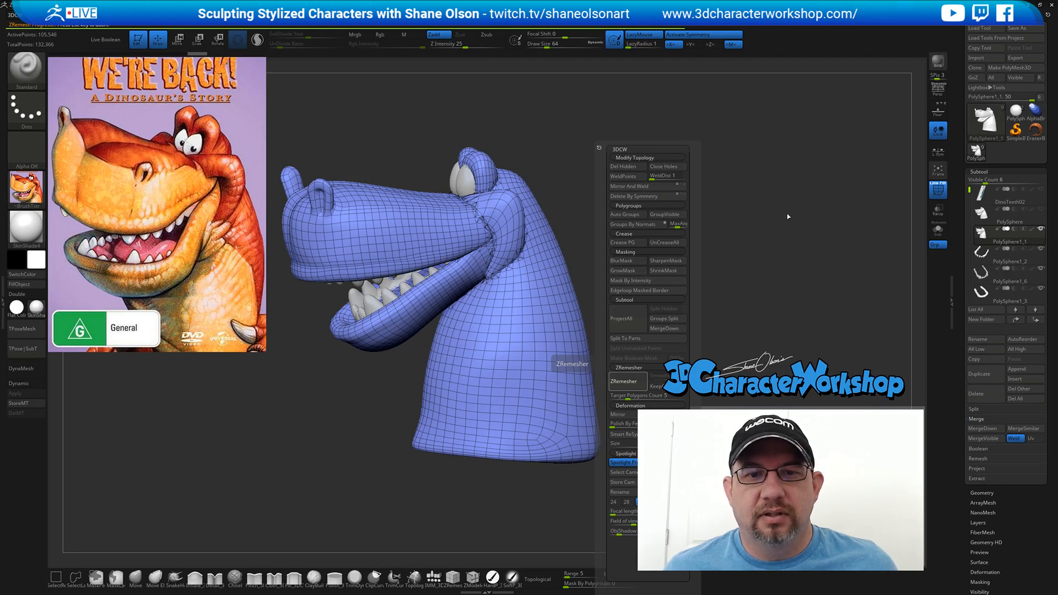
left_click_drag(774, 213, 735, 221)
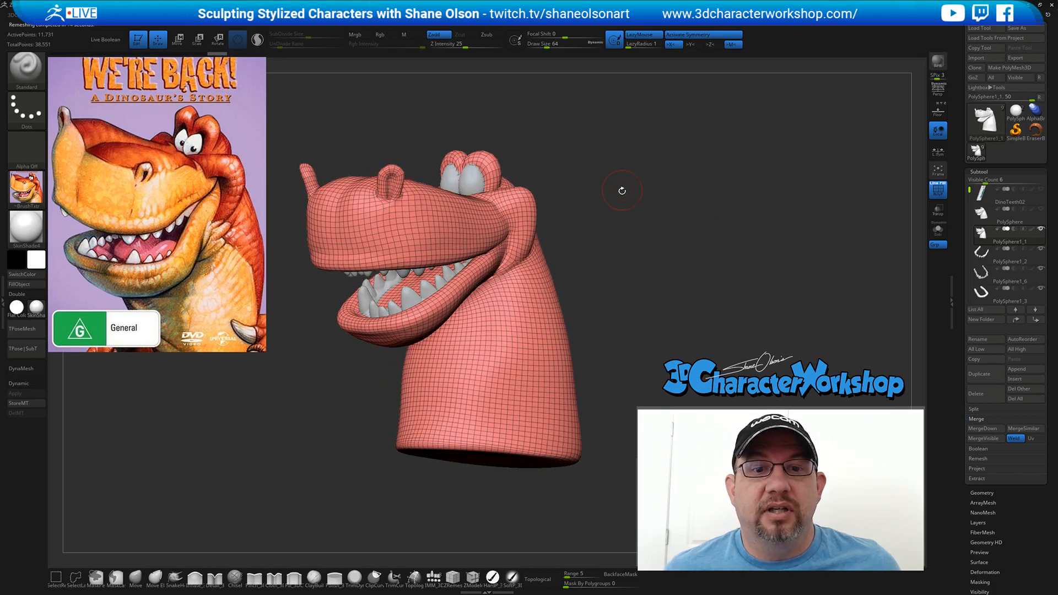
left_click_drag(622, 191, 649, 237)
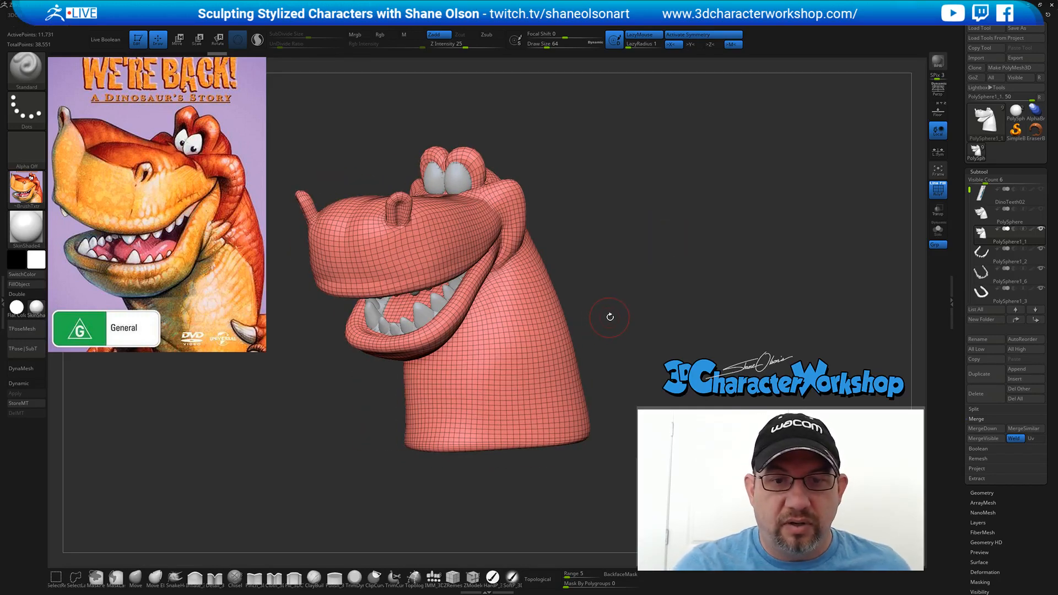
- Turn on dynamic subdivision for the remeshed head, choosing to always auto-activate it until the next restart
key("f")
key("d")
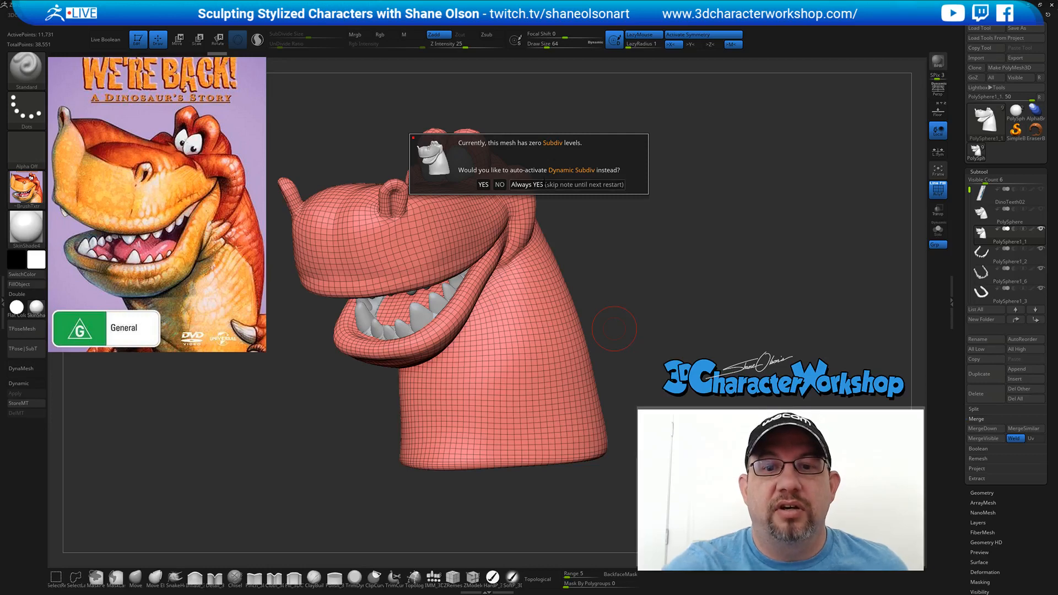
left_click(544, 184)
mouse_move(652, 314)
left_mouse_down()
mouse_move(546, 300)
mouse_move(565, 302)
left_mouse_up()
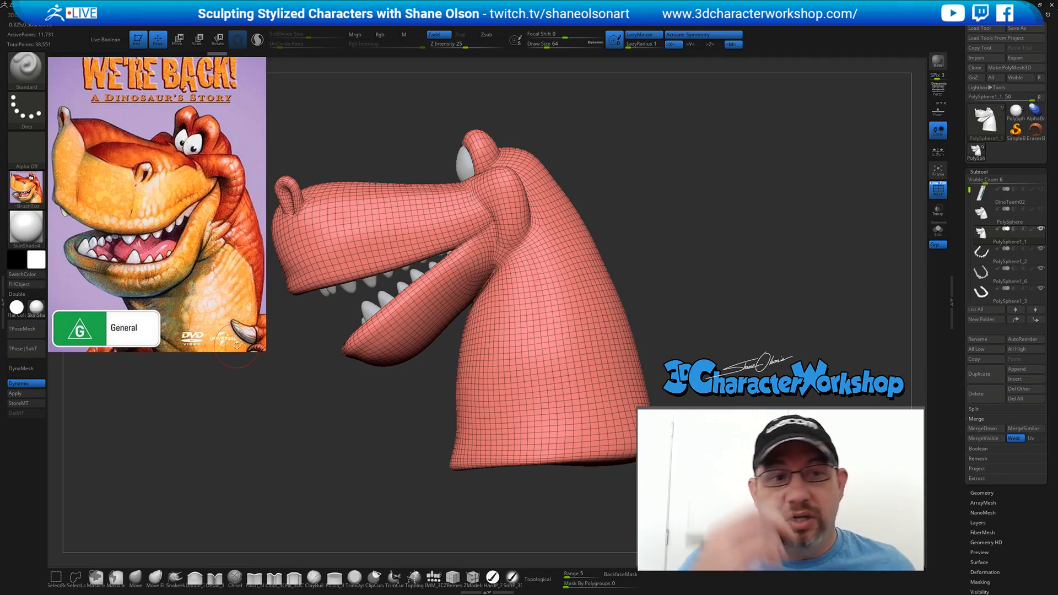
- Reshape the crease between the lower jaw and neck using the Move brush at draw size 108
key("b")
key("m")
key("v")
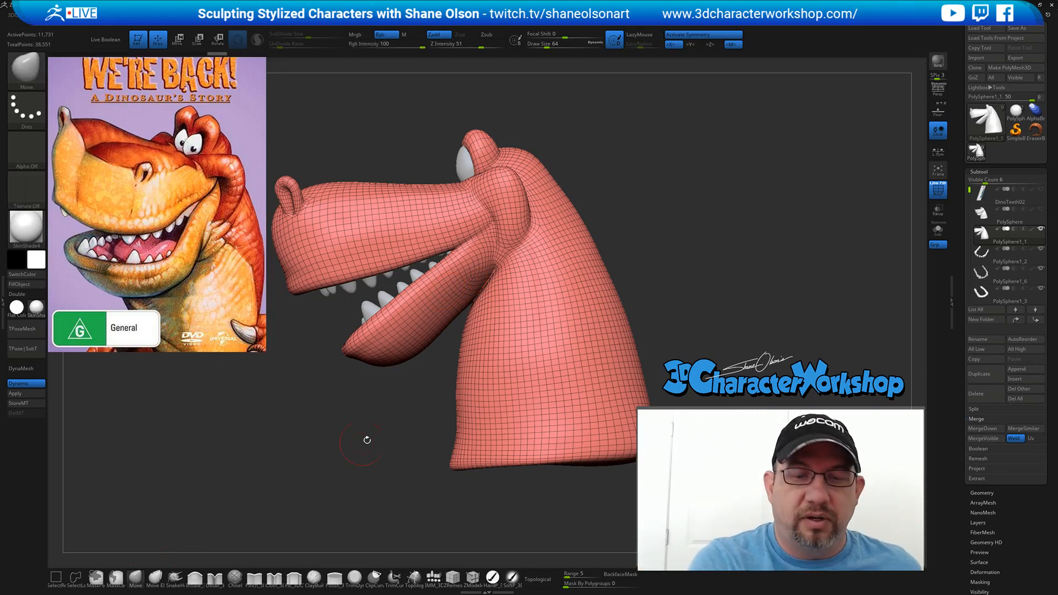
key("s")
mouse_move(418, 423)
left_mouse_down()
mouse_move(449, 396)
mouse_move(444, 441)
left_mouse_up()
left_click_drag(684, 261, 666, 281)
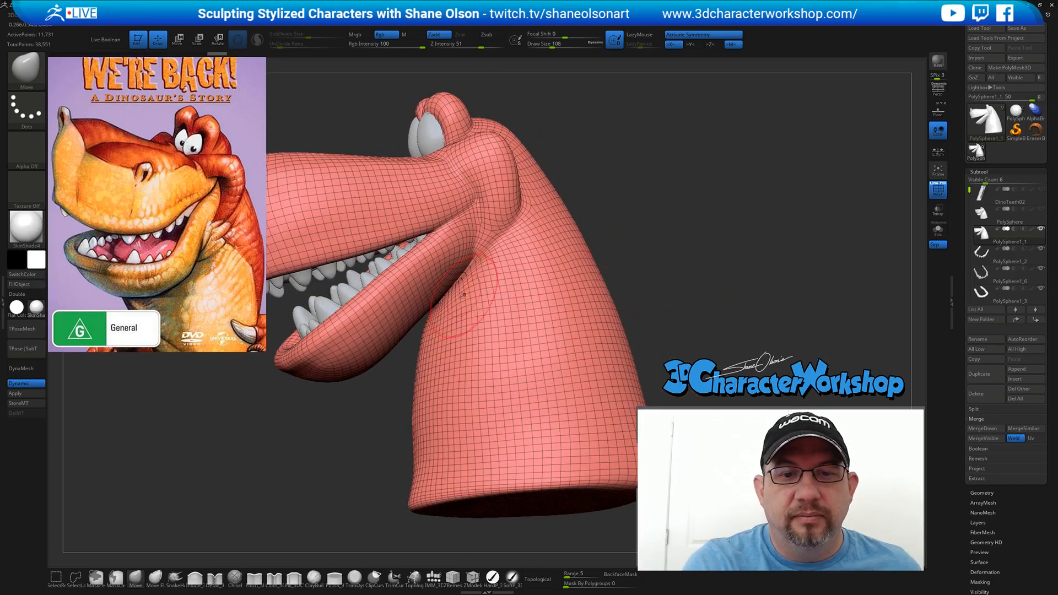
right_click_drag(453, 300, 460, 289)
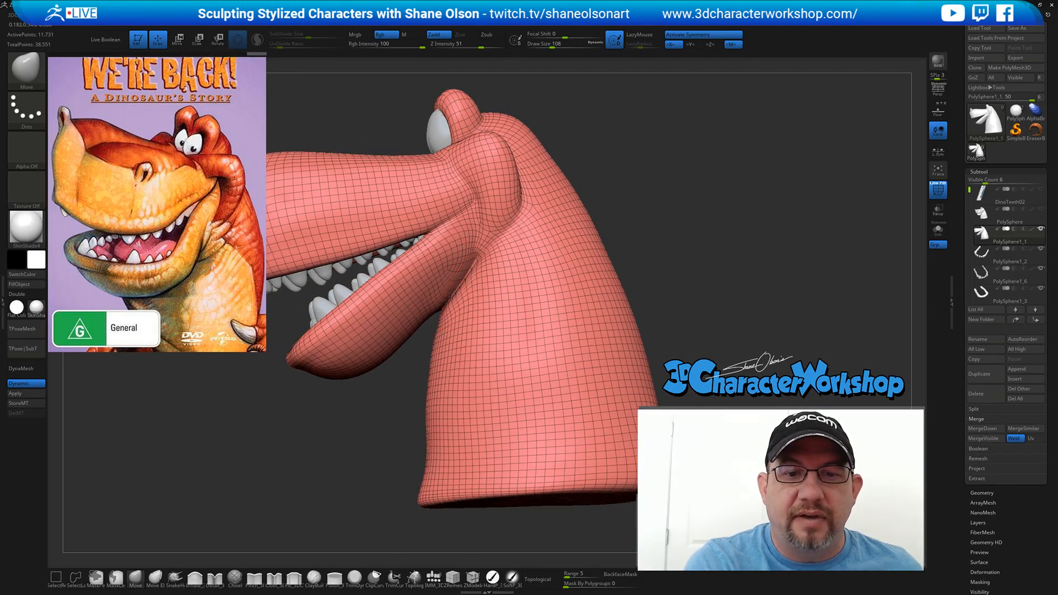
left_click_drag(452, 297, 456, 292)
right_click_drag(457, 292, 457, 310)
- Smooth the transition under the jaw into the neck, adjusting its shape with the Move brush
left_click_drag(449, 295, 453, 288, "shift")
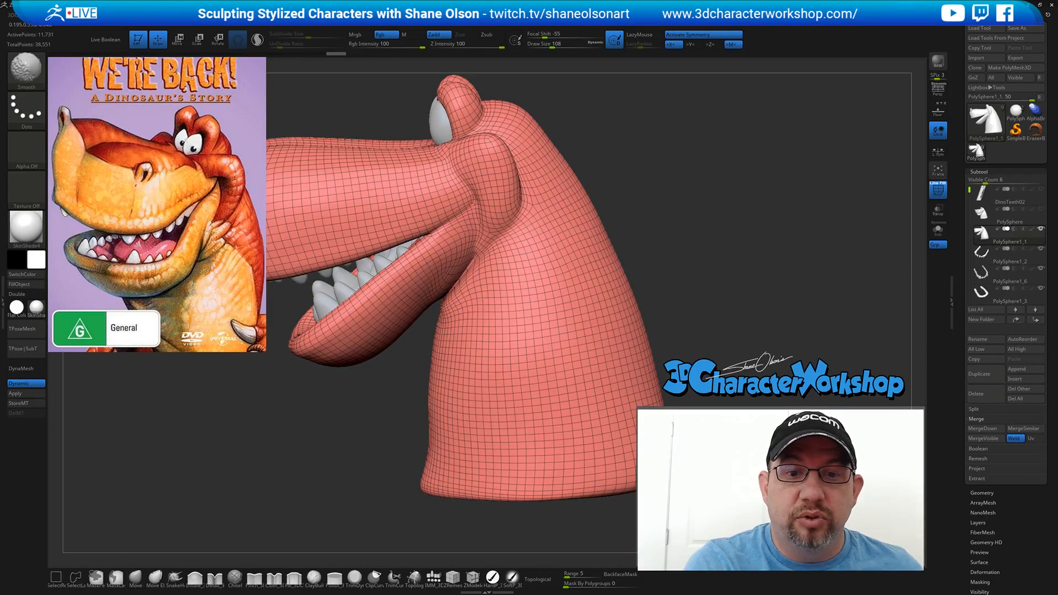
key("space")
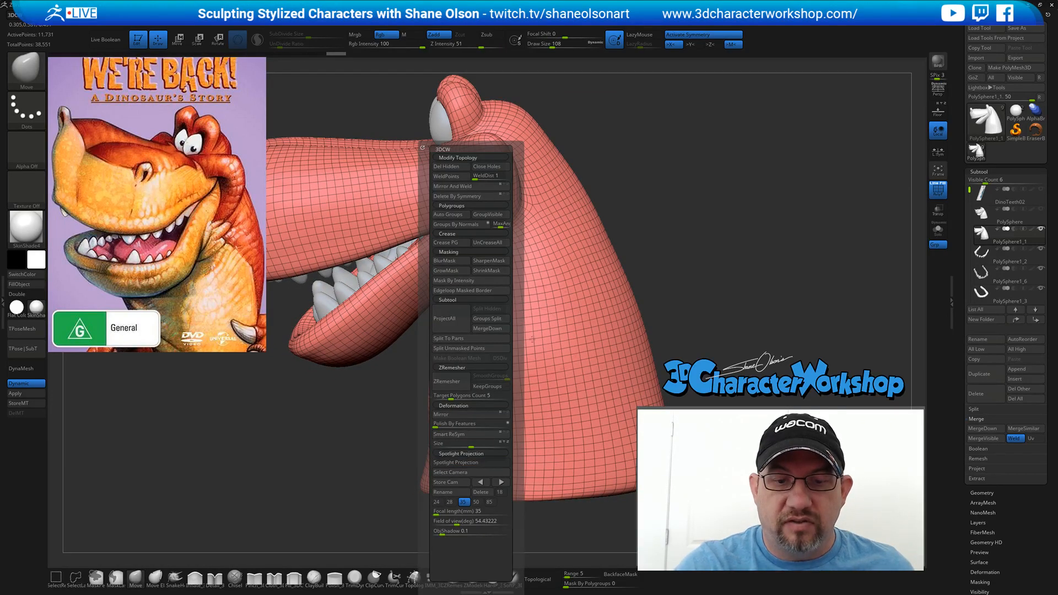
key("shift")
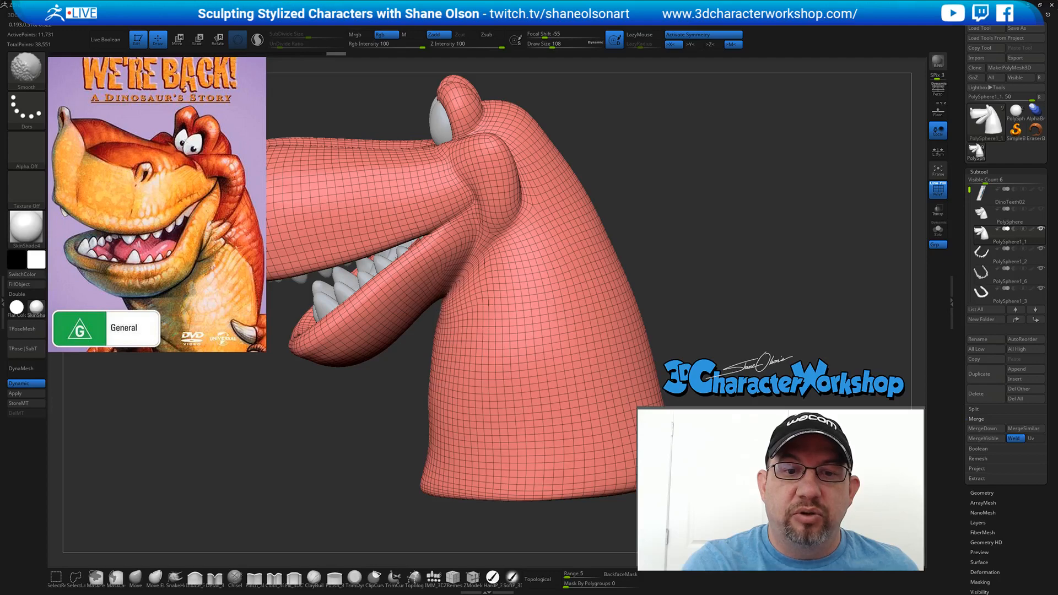
mouse_move(458, 285)
left_mouse_down("shift")
mouse_move(474, 289)
mouse_move(451, 291)
mouse_move(471, 273)
left_mouse_up("shift")
mouse_move(467, 315)
right_mouse_down()
mouse_move(488, 298)
mouse_move(474, 284)
right_mouse_up()
left_click_drag(463, 292, 467, 300)
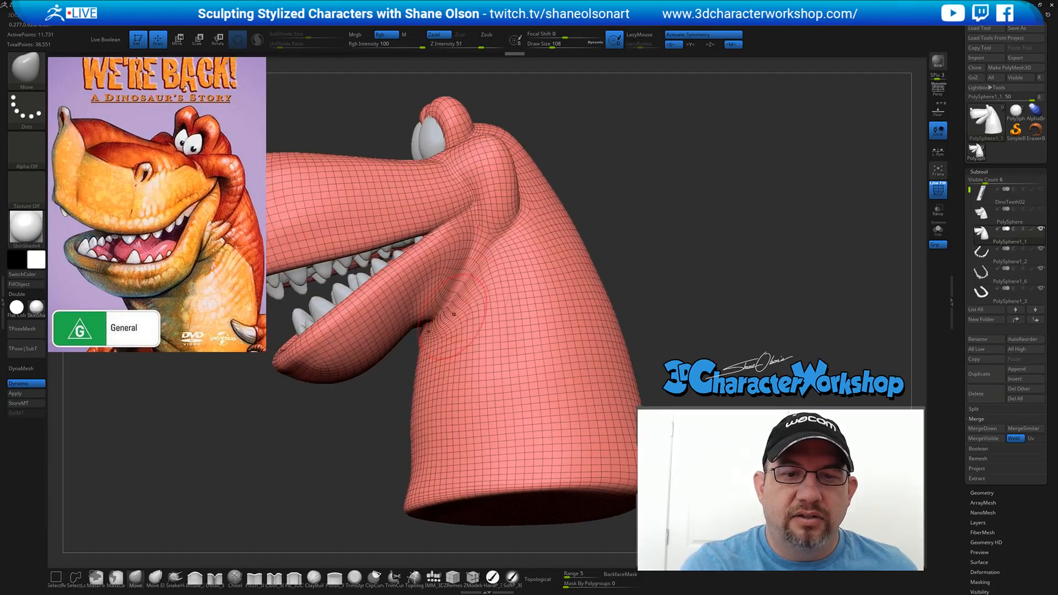
mouse_move(436, 303)
right_mouse_down()
mouse_move(513, 279)
mouse_move(624, 202)
mouse_move(494, 259)
right_mouse_up()
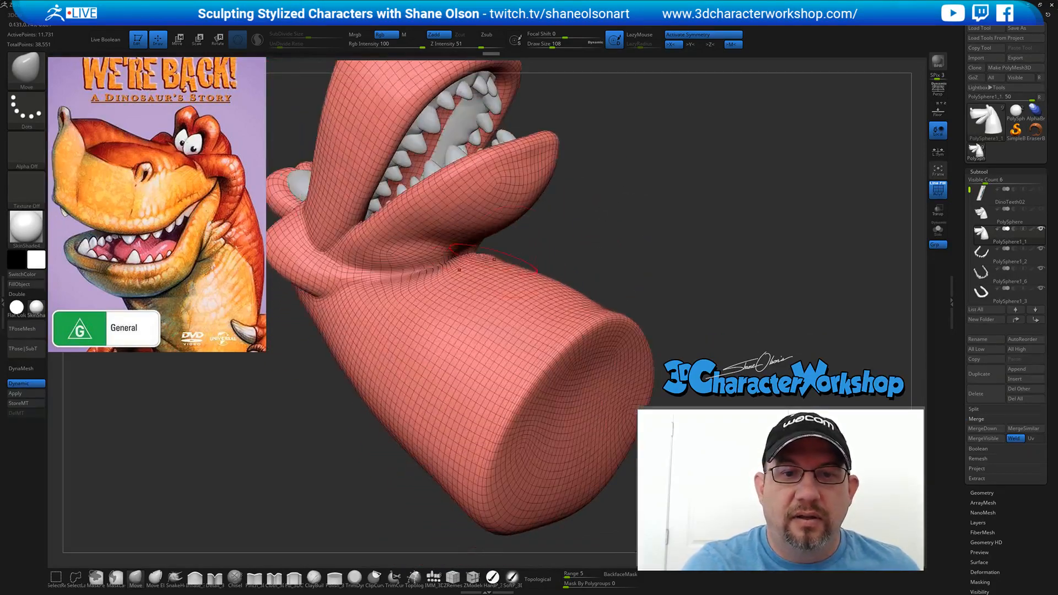
left_click_drag(468, 261, 462, 263, "shift")
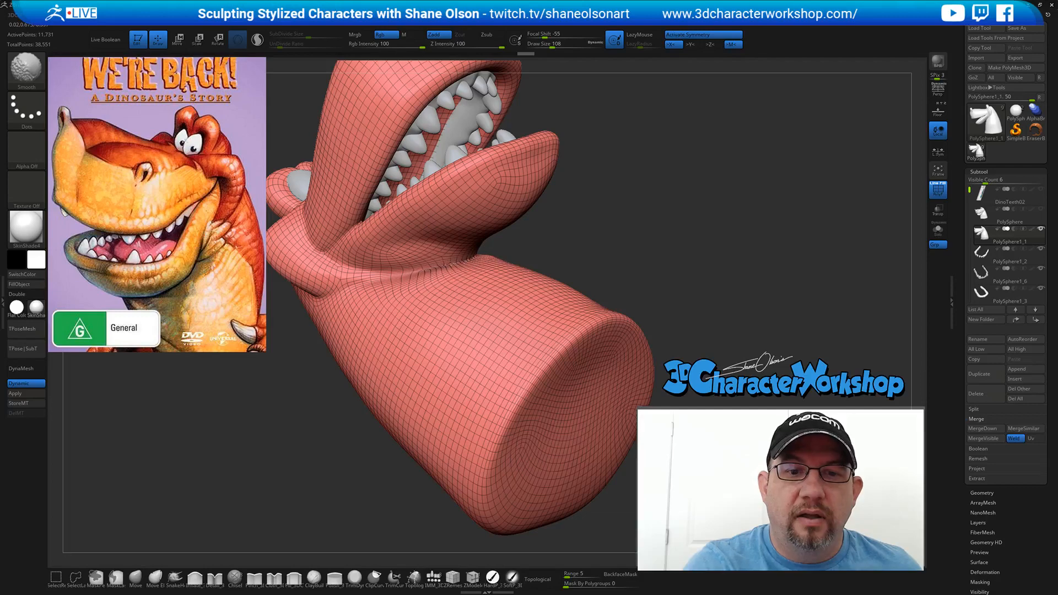
mouse_move(421, 271)
right_mouse_down()
mouse_move(542, 295)
mouse_move(508, 258)
mouse_move(489, 300)
mouse_move(466, 289)
right_mouse_up()
left_click_drag(467, 286, 467, 272, "shift")
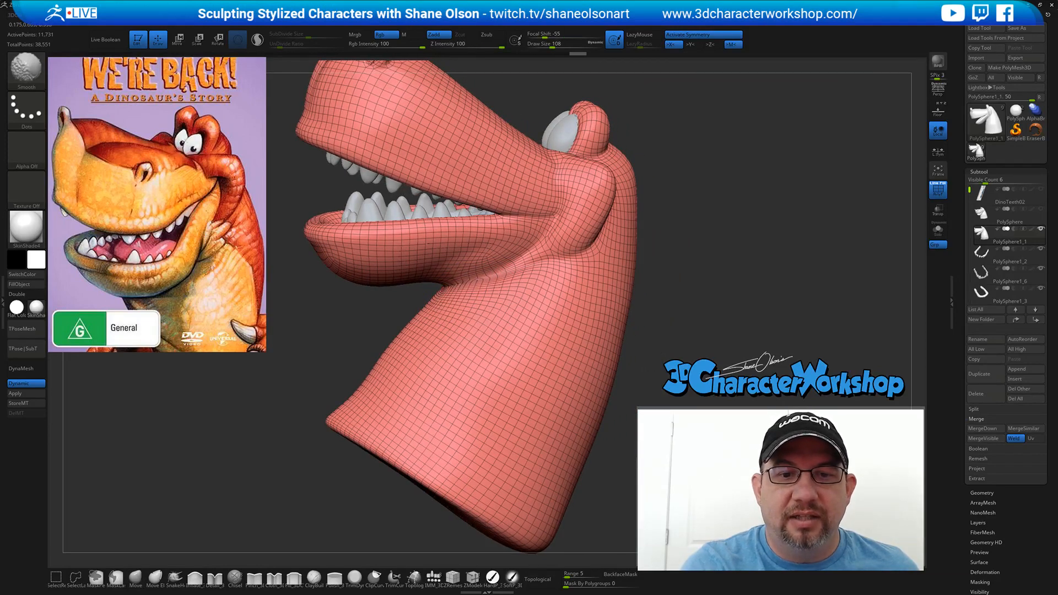
- Refine the throat and the area below the lower jaw with the Smooth and Move brushes at draw size 108
right_click_drag(448, 284, 485, 280)
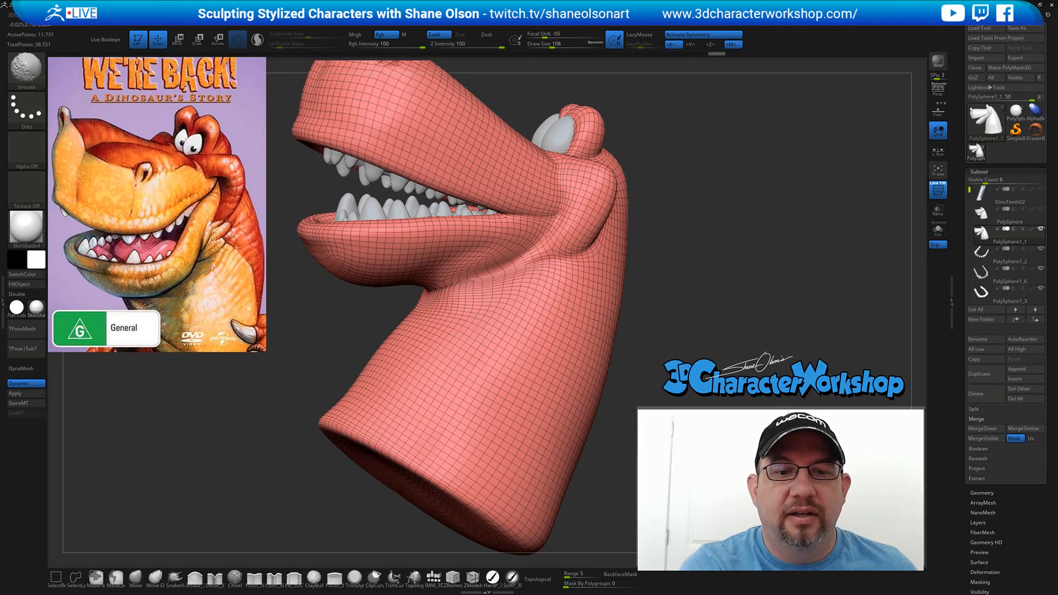
right_click_drag(478, 275, 523, 348)
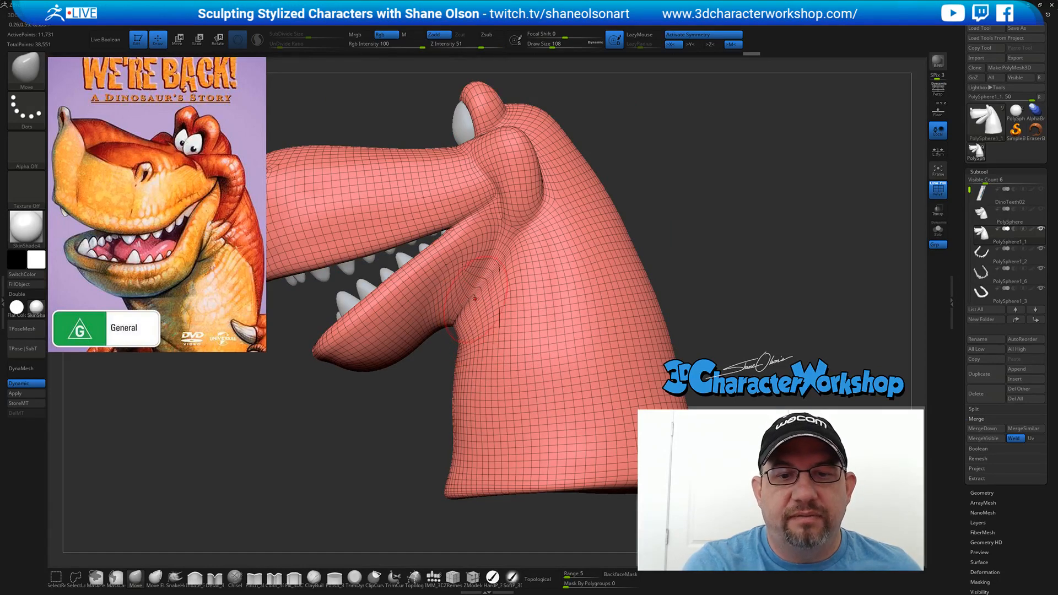
mouse_move(475, 298)
right_mouse_down()
mouse_move(541, 282)
mouse_move(486, 304)
right_mouse_up()
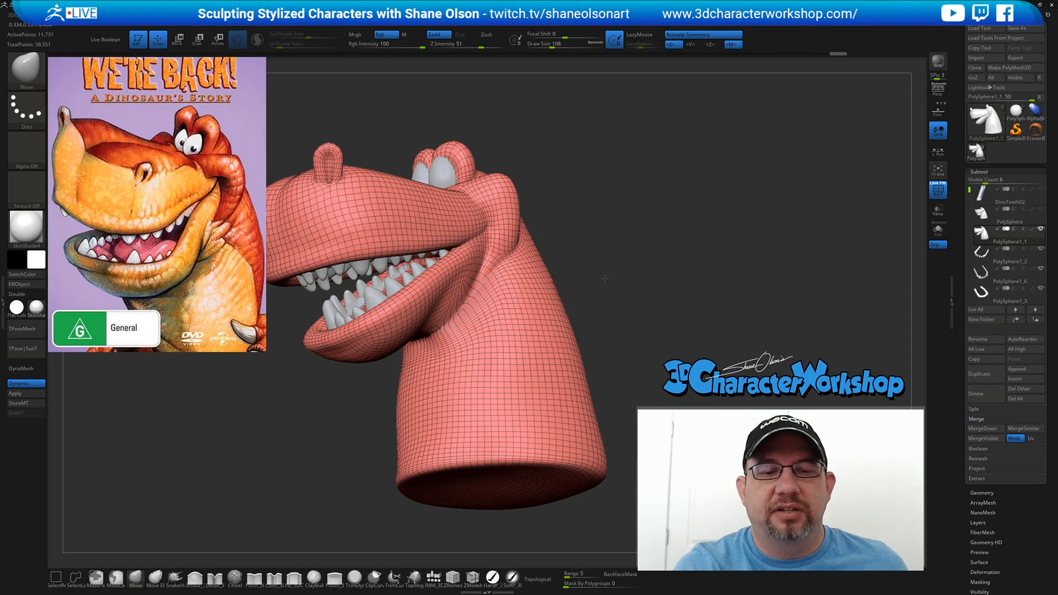
left_click_drag(605, 278, 611, 237)
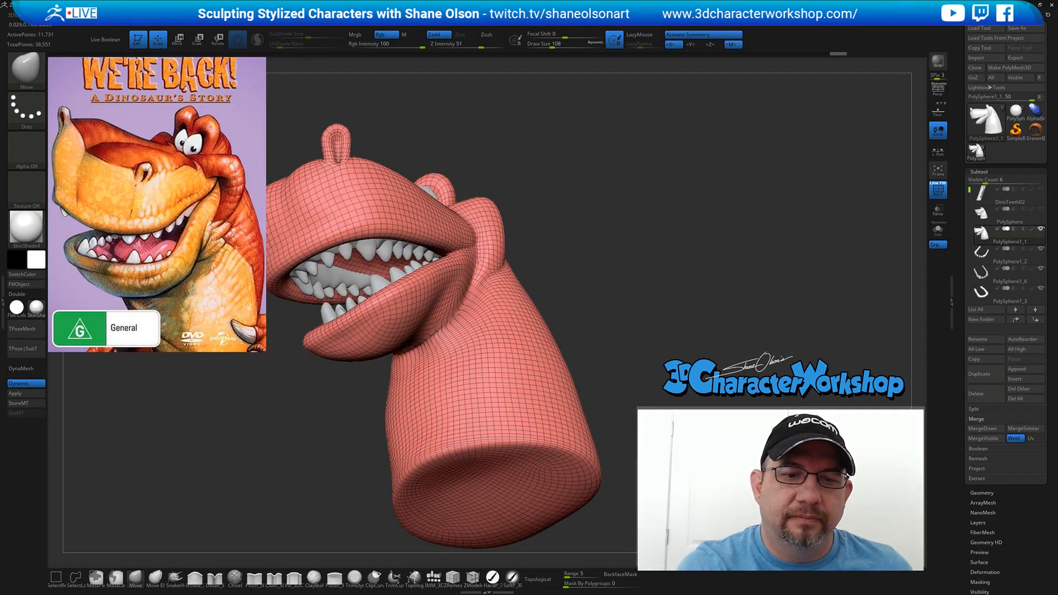
mouse_move(468, 369)
right_mouse_down()
mouse_move(526, 323)
mouse_move(486, 334)
mouse_move(504, 325)
right_mouse_up()
key("shift")
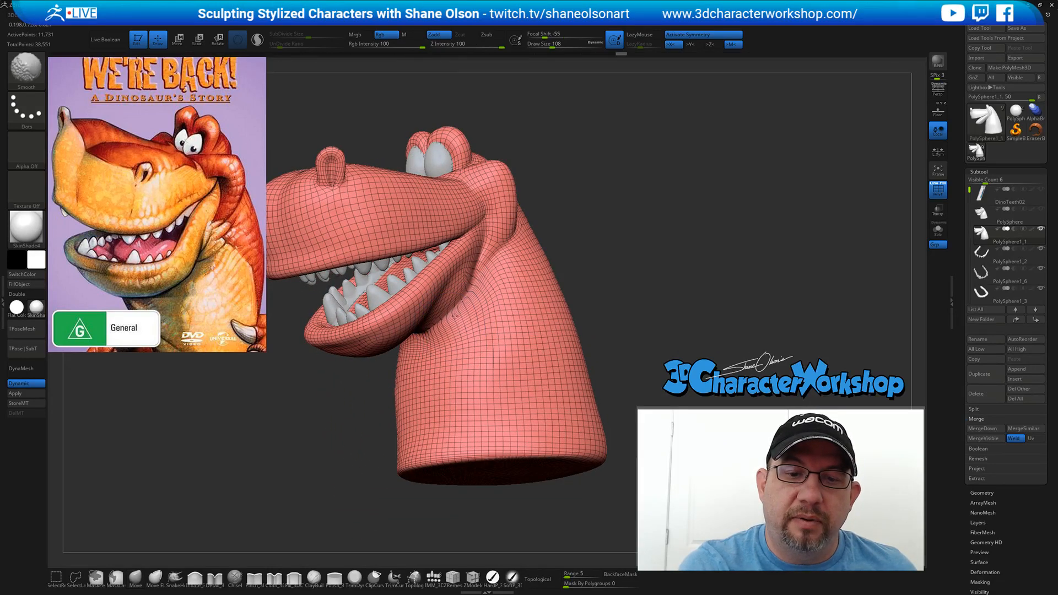
right_click_drag(483, 331, 478, 353)
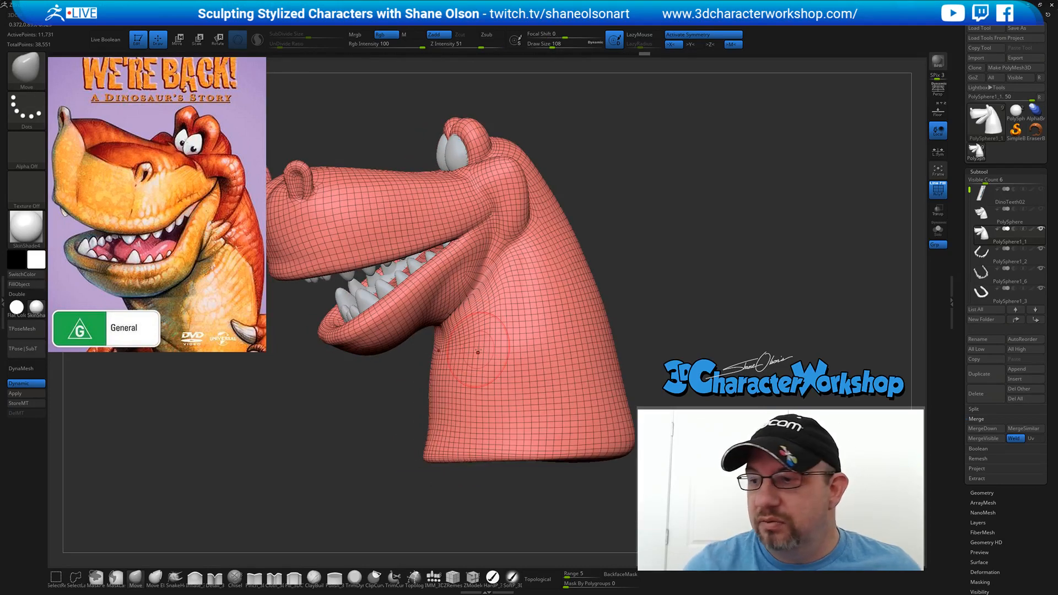
left_click_drag(727, 216, 685, 223)
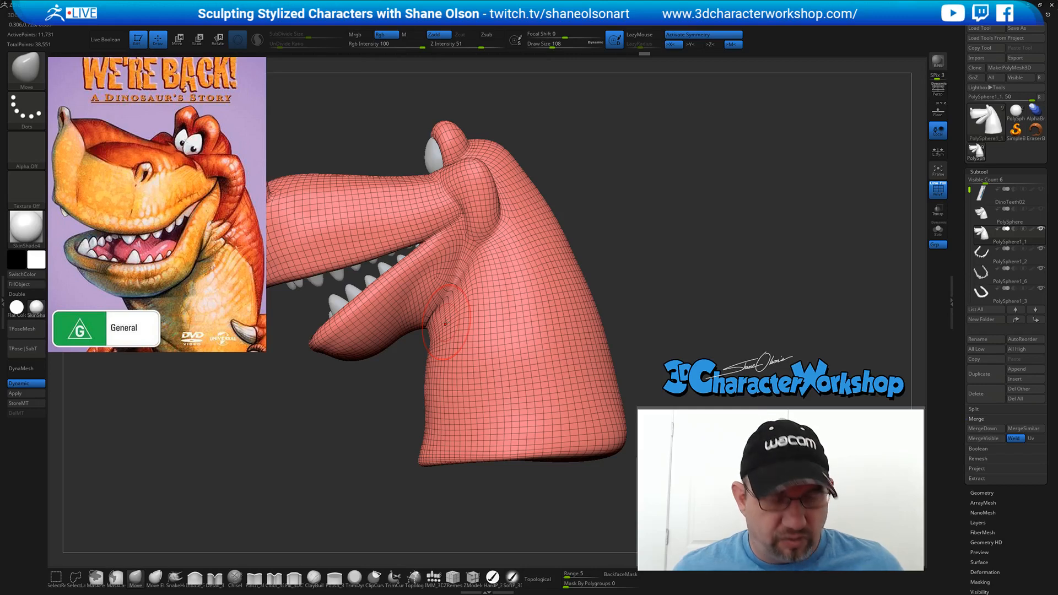
- ZRemesh the reshaped head with a target polygon count of 5
key("space")
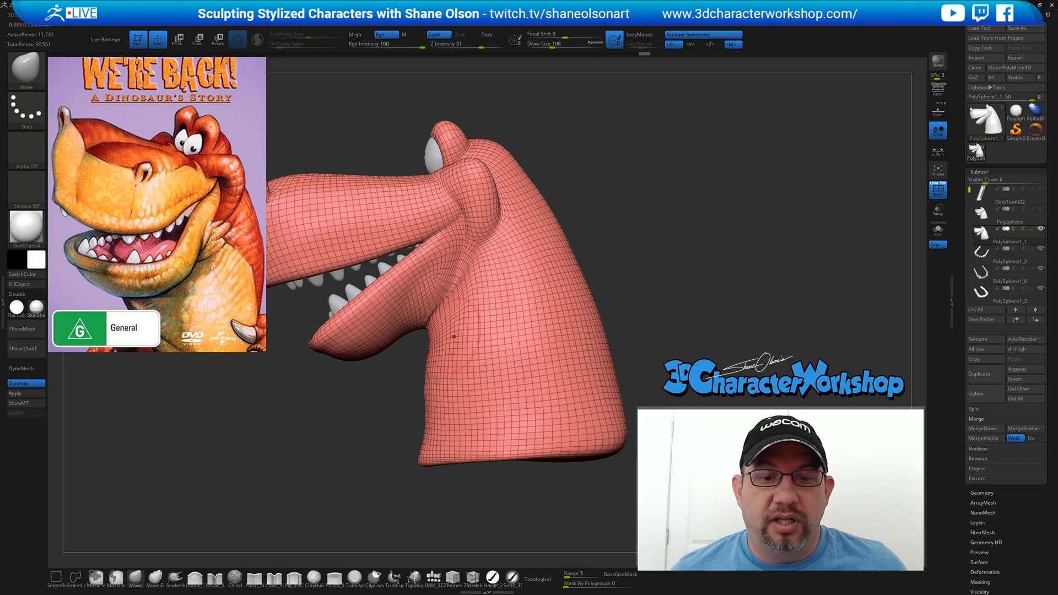
key("space")
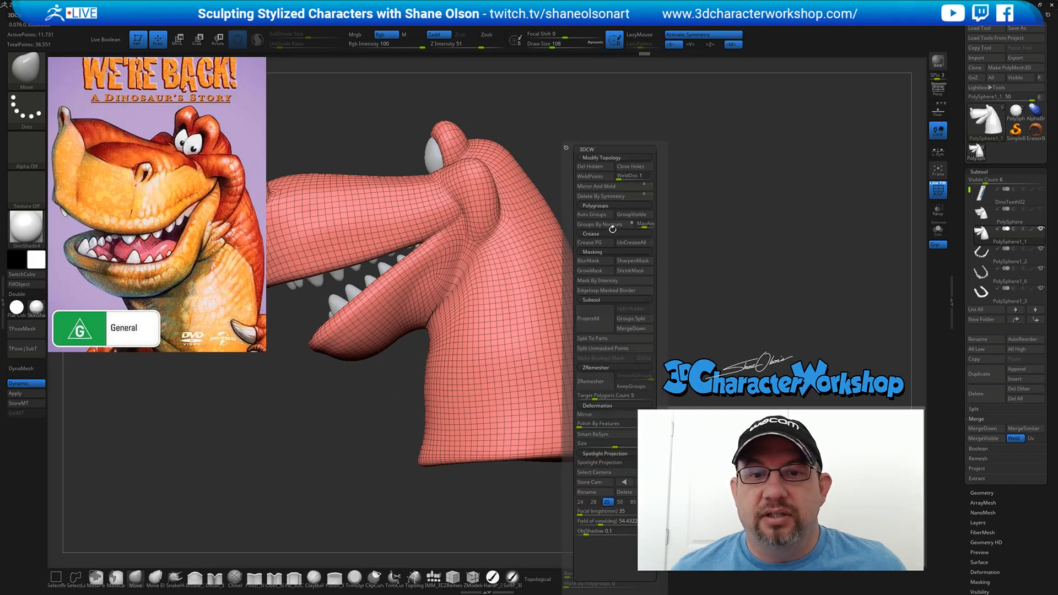
left_click(587, 384)
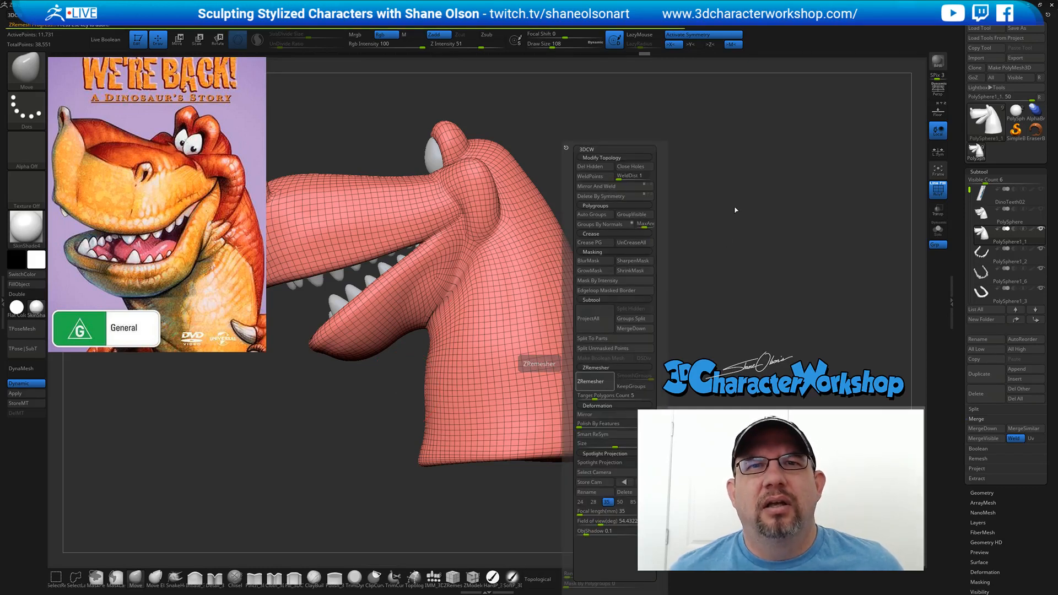
left_click_drag(706, 238, 710, 228)
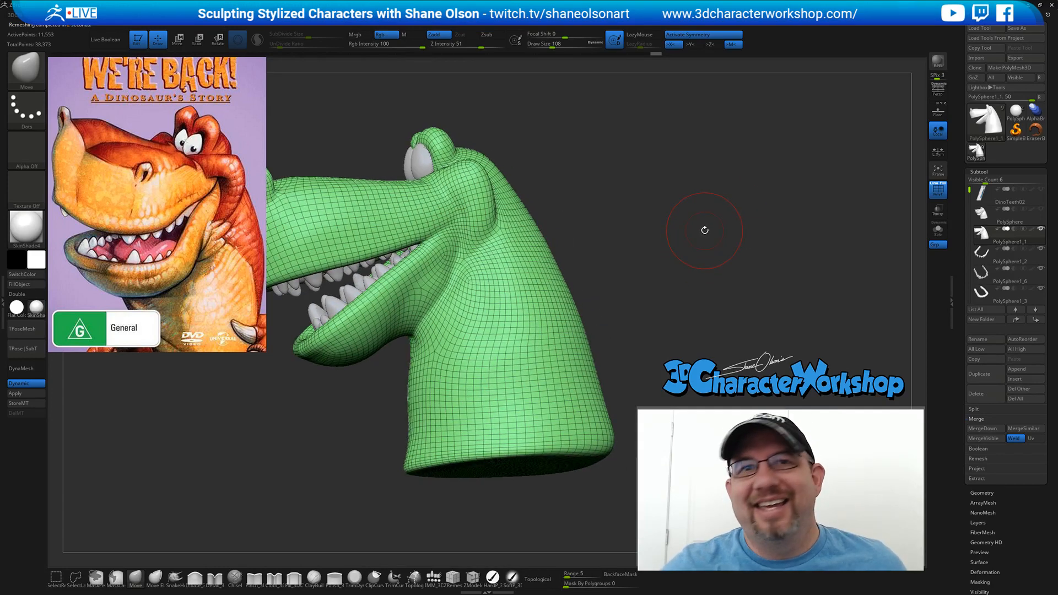
- Smooth the remeshed head's upper throat and adjust the curve under the jaw with the Move brush
mouse_move(605, 282)
left_mouse_down()
mouse_move(588, 251)
mouse_move(597, 200)
left_mouse_up()
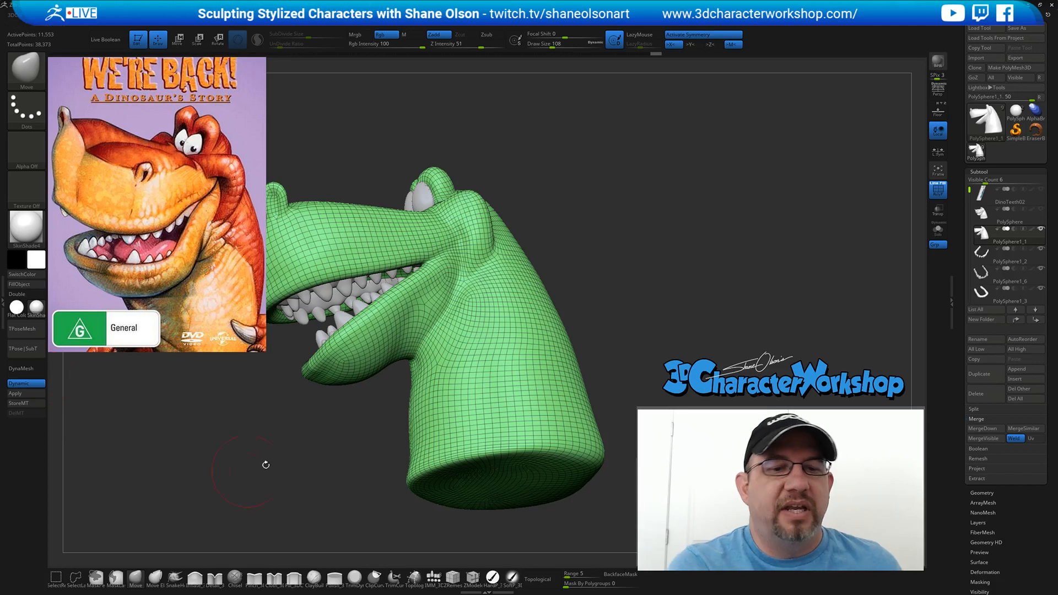
key("shift")
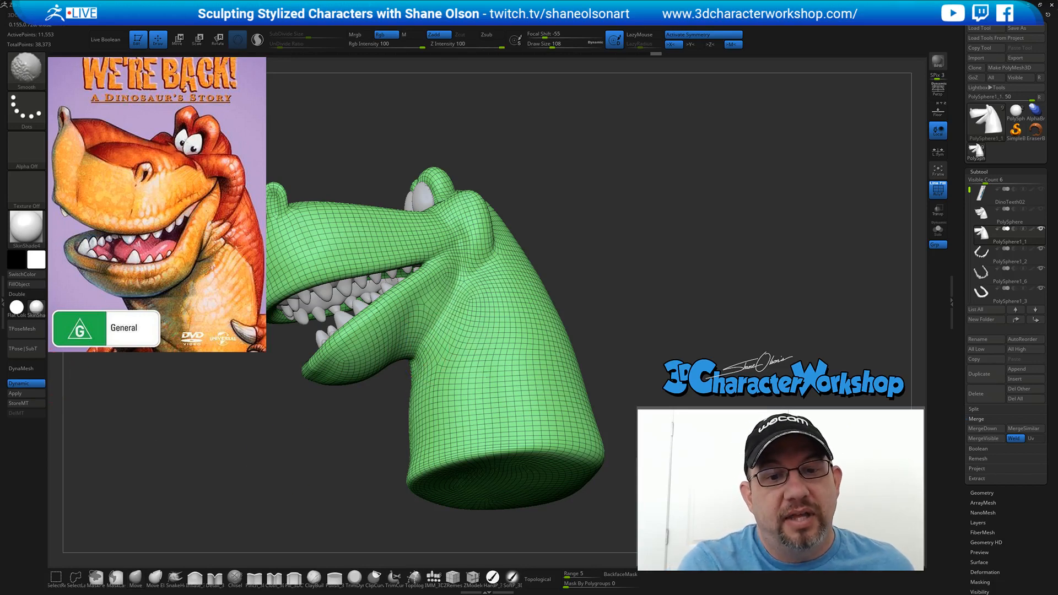
right_click_drag(461, 334, 465, 399)
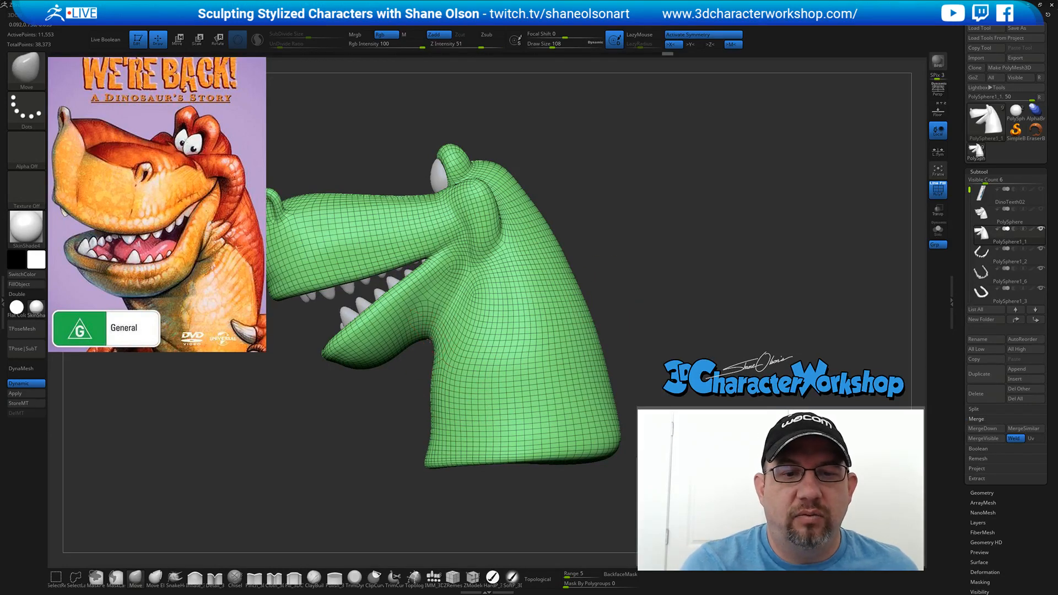
mouse_move(439, 346)
left_mouse_down()
mouse_move(443, 382)
mouse_move(442, 370)
left_mouse_up()
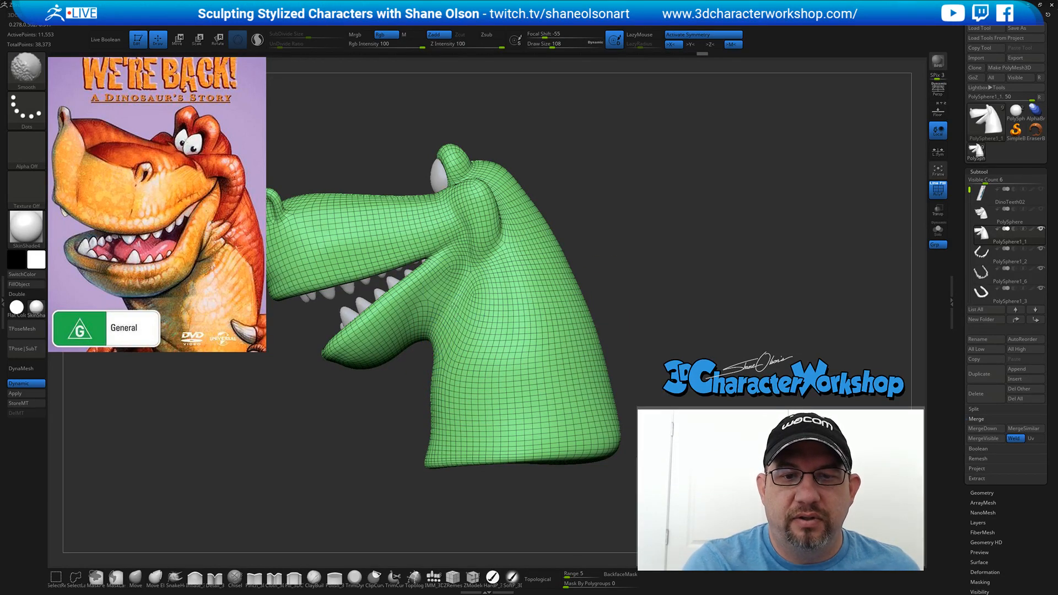
right_click_drag(495, 313, 488, 296)
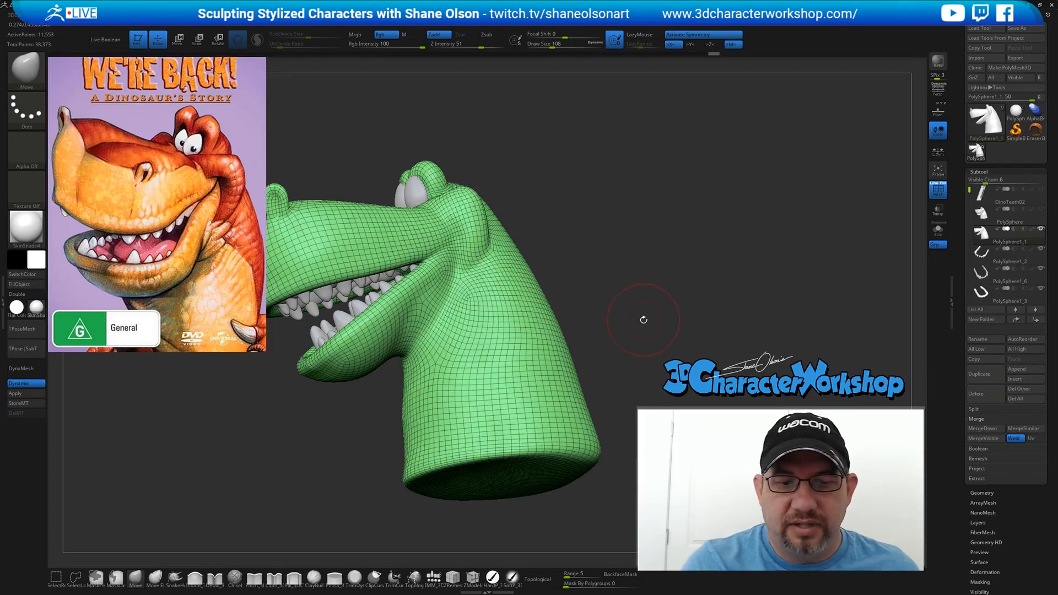
right_click_drag(643, 315, 584, 300)
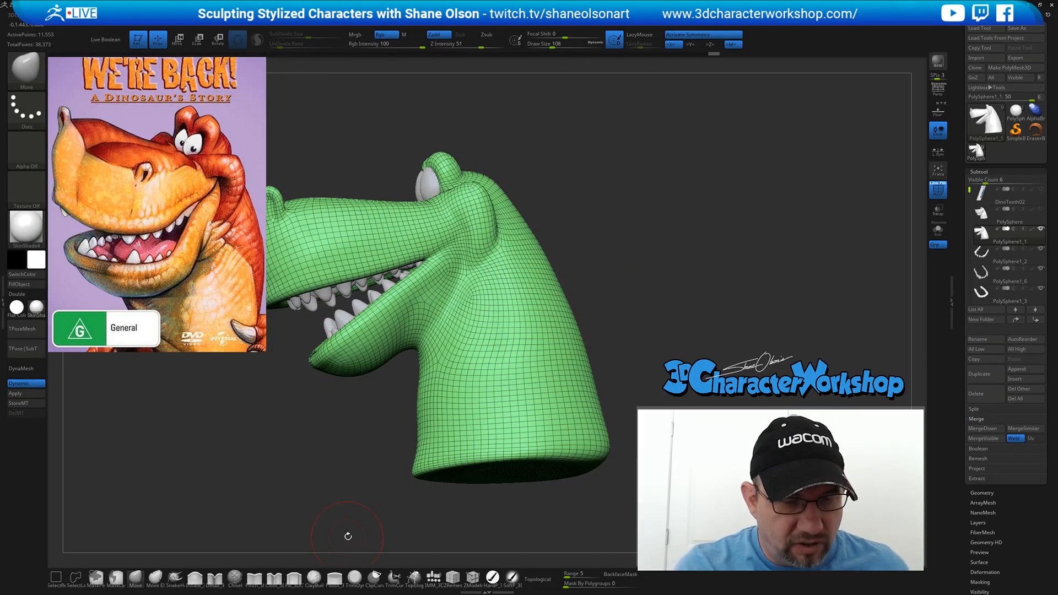
right_click_drag(628, 259, 567, 300)
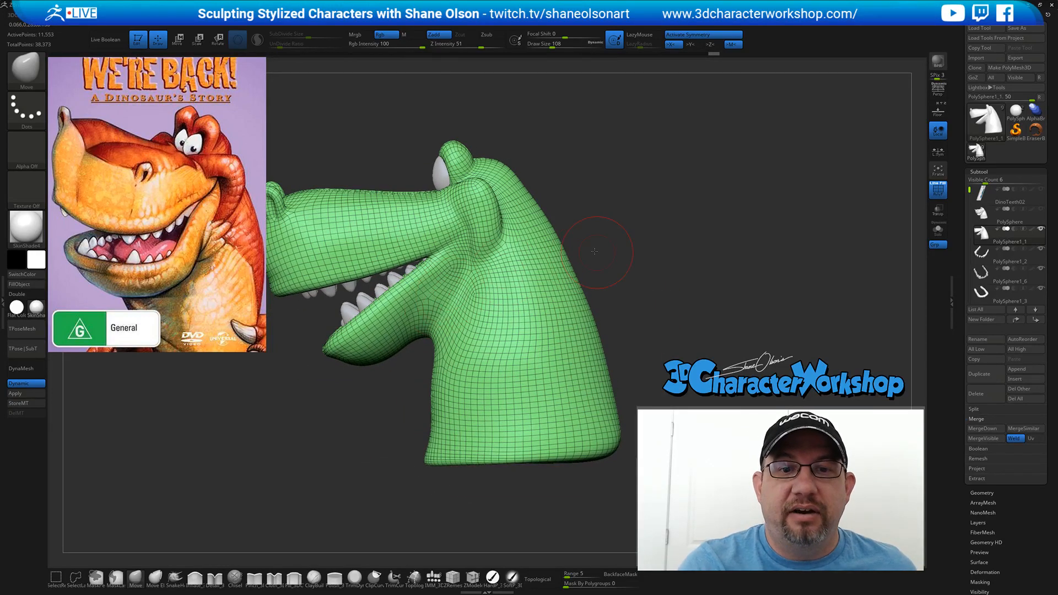
right_click_drag(594, 251, 608, 285)
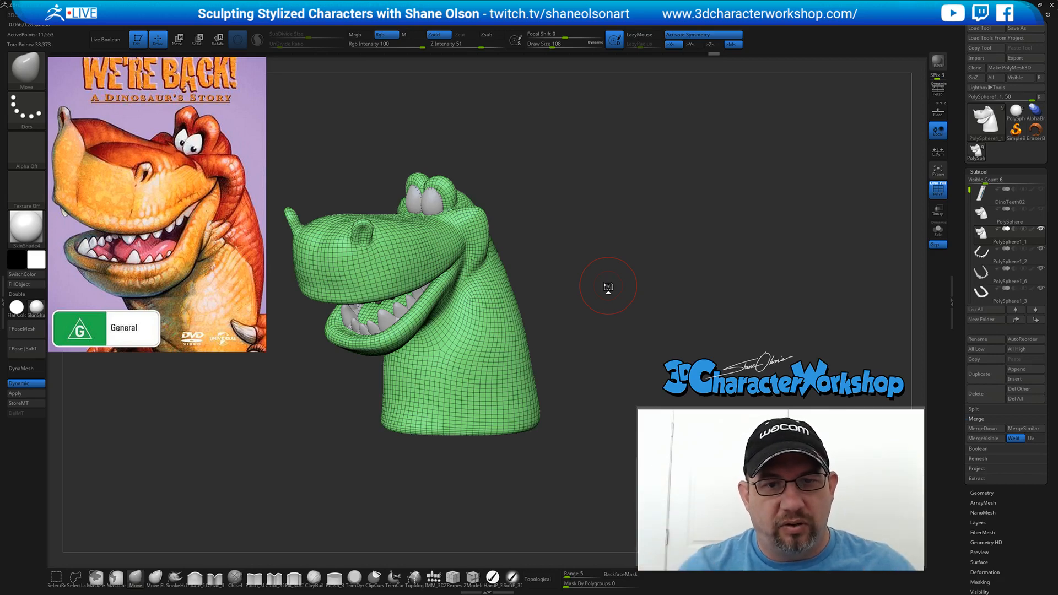
- Reshape the corner of the mouth below the cheek bulge with the Move brush at draw size 80, smoothing the surrounding surface
left_click_drag(608, 286, 600, 306)
right_click_drag(608, 285, 617, 324)
right_click_drag(451, 255, 471, 303, "alt")
key("s")
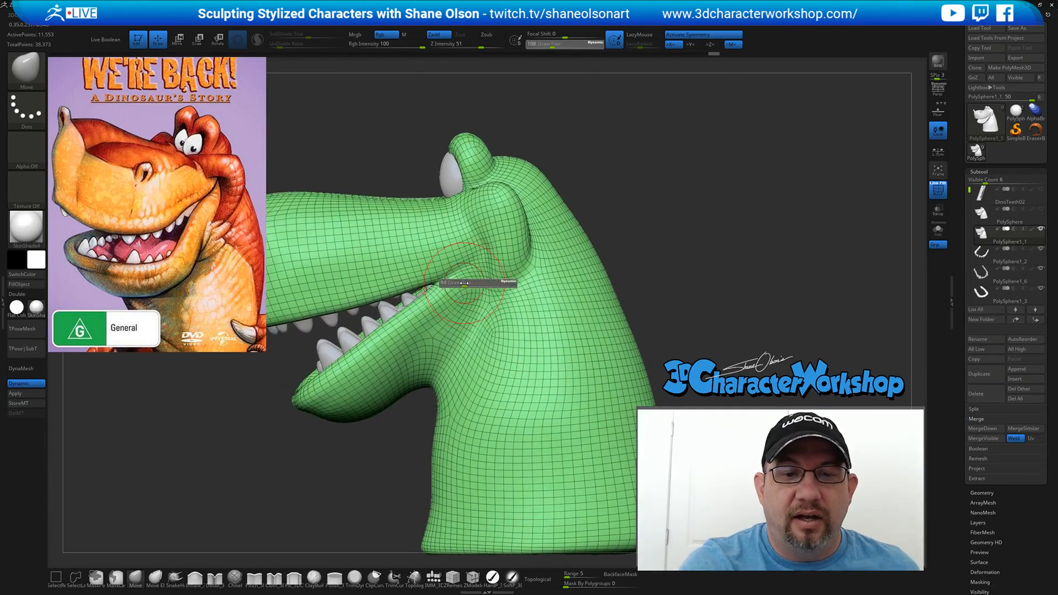
left_click(462, 285)
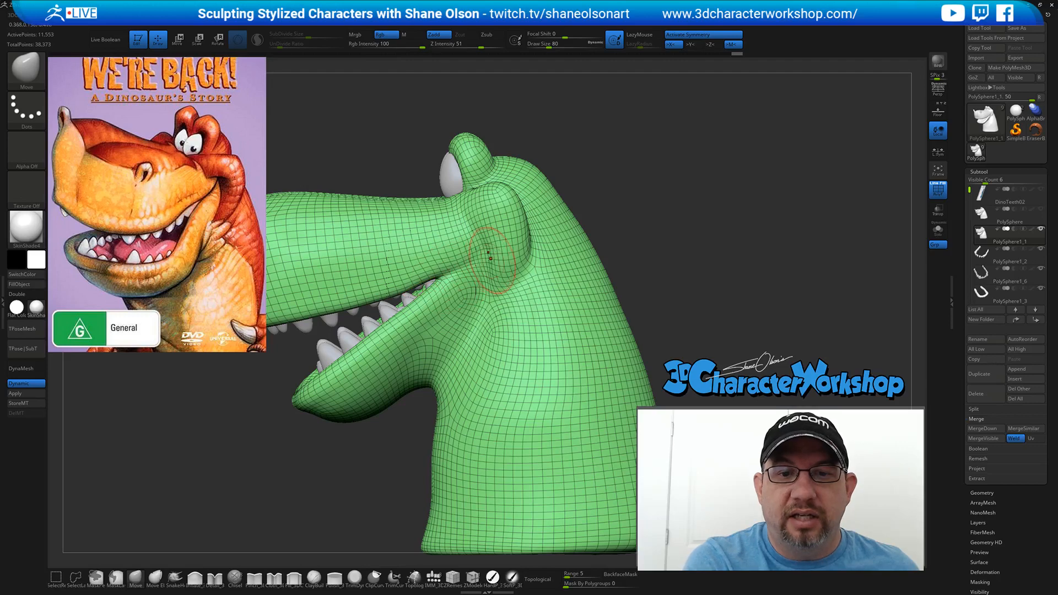
mouse_move(475, 276)
right_mouse_down()
mouse_move(421, 276)
mouse_move(457, 279)
right_mouse_up()
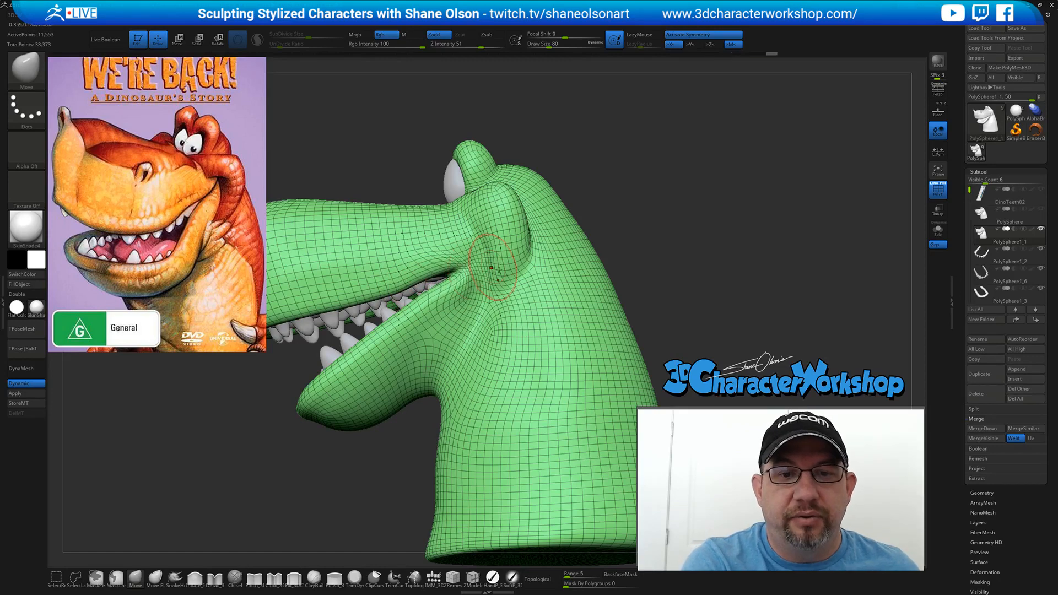
mouse_move(491, 268)
right_mouse_down()
mouse_move(529, 270)
mouse_move(479, 265)
right_mouse_up()
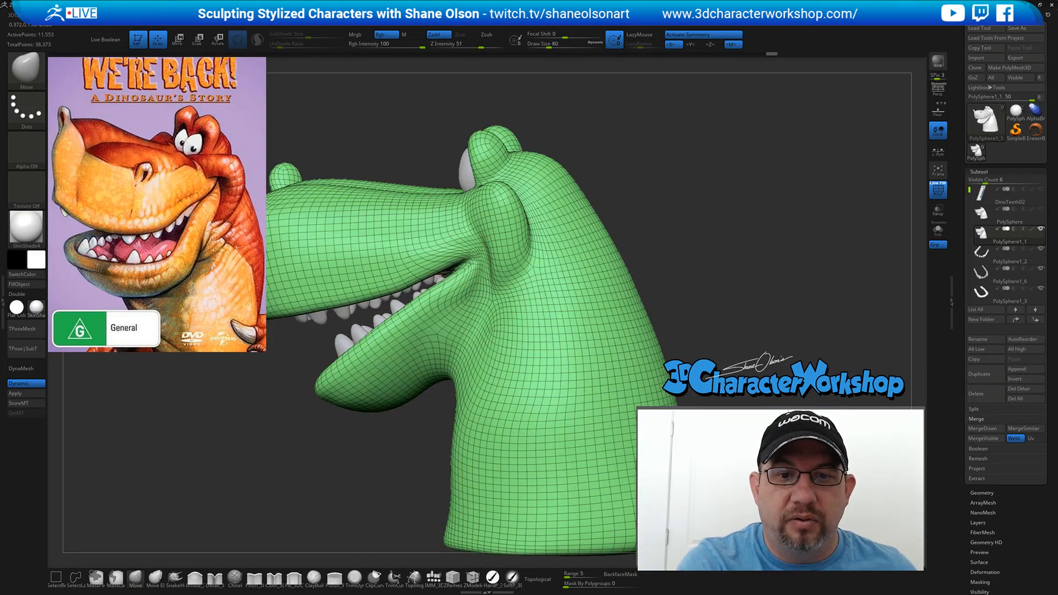
mouse_move(484, 268)
right_mouse_down()
mouse_move(513, 270)
mouse_move(500, 269)
right_mouse_up()
left_click_drag(488, 271, 478, 262, "shift")
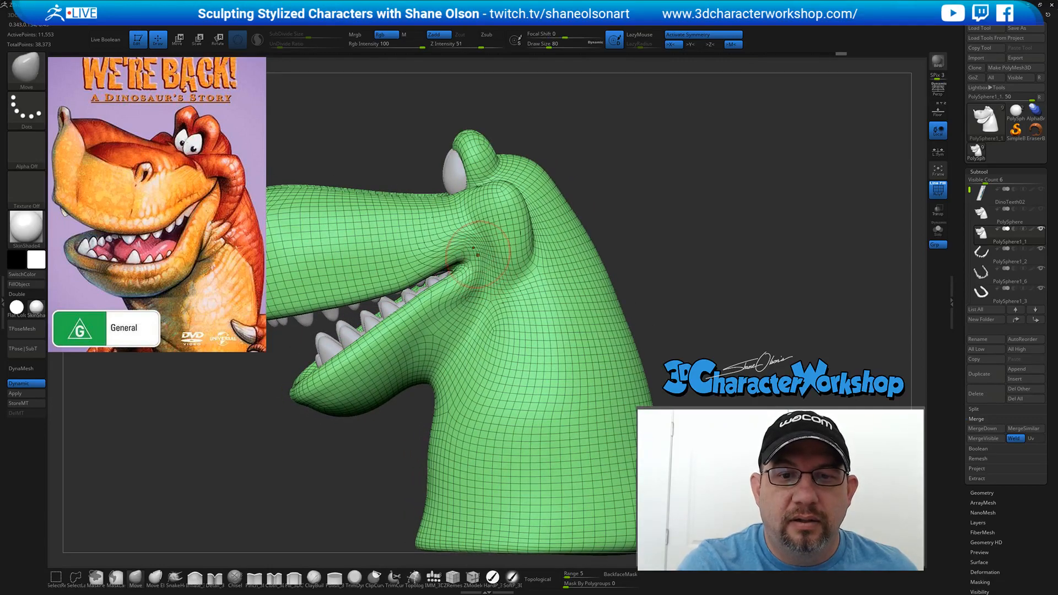
- Shape the cheek bulge and its fold around the mouth corner using the Move brush at draw size 90
right_click_drag(479, 263, 469, 268)
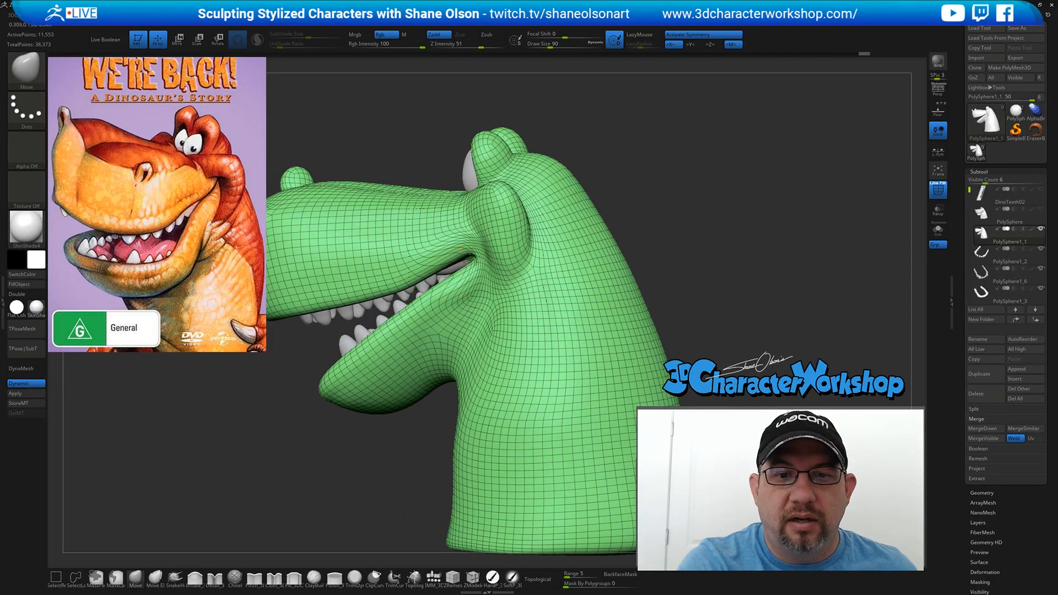
right_click_drag(480, 211, 467, 201)
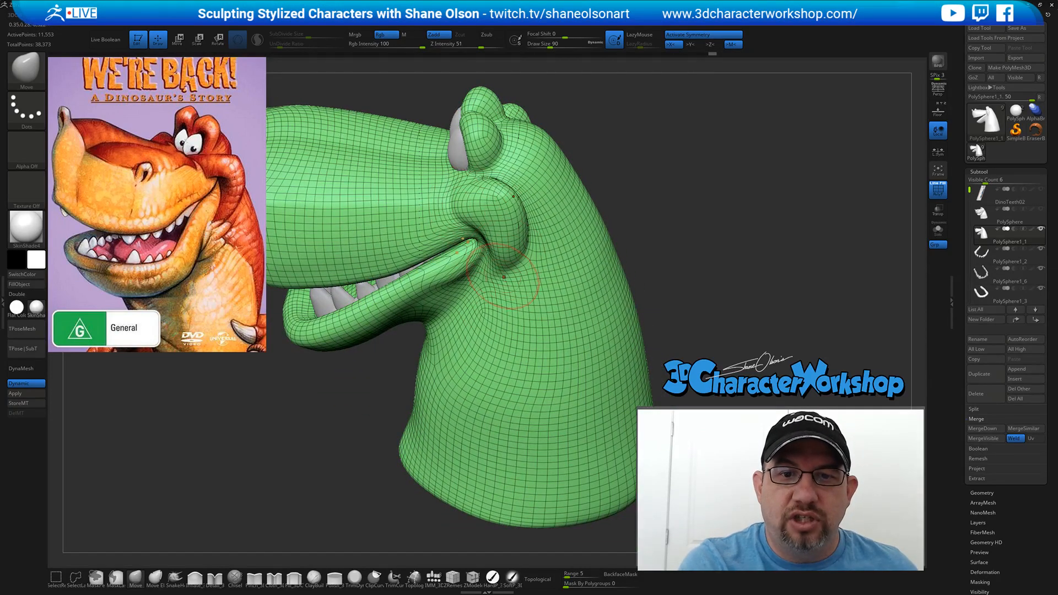
right_click_drag(504, 277, 518, 254)
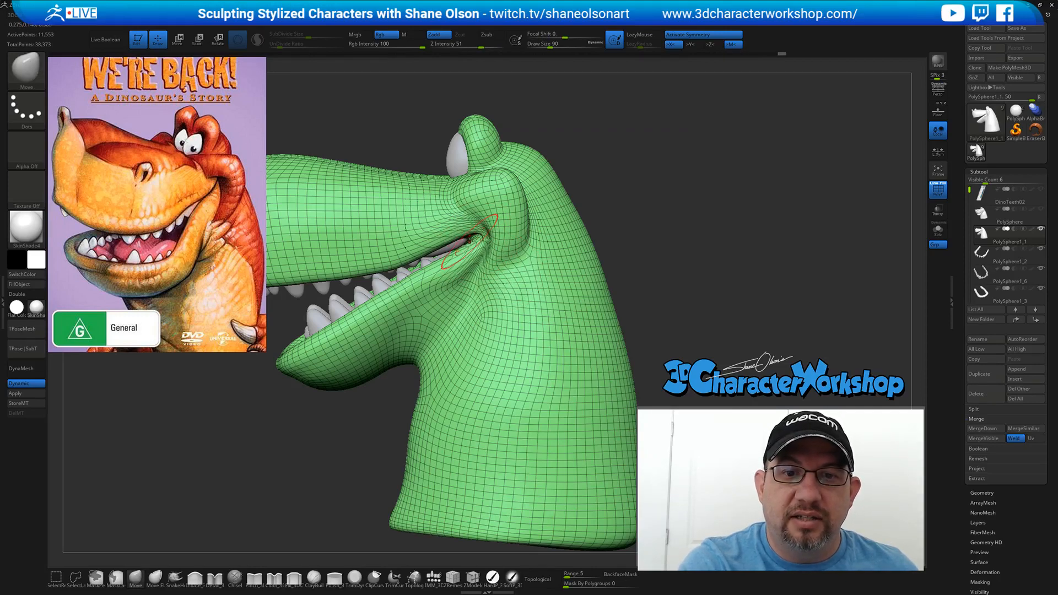
mouse_move(481, 243)
right_mouse_down()
mouse_move(487, 227)
mouse_move(484, 249)
mouse_move(465, 253)
mouse_move(480, 219)
mouse_move(457, 229)
right_mouse_up()
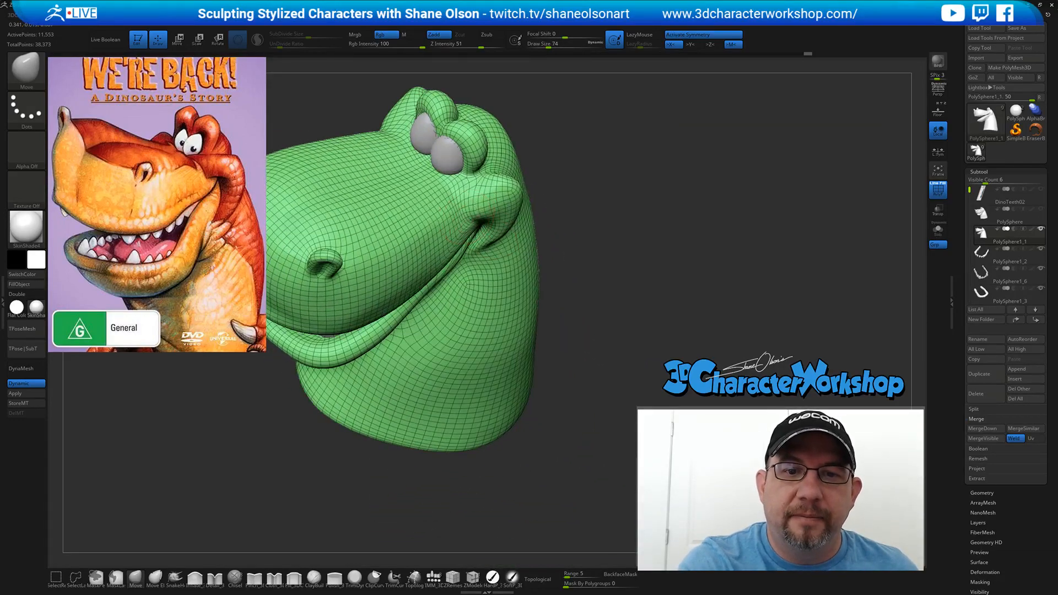
- Refine the lip and cheek fold at the mouth corner using the Move brush at draw size 41
right_click_drag(520, 291, 490, 359)
key("s")
left_click_drag(484, 303, 478, 303)
right_click_drag(478, 303, 496, 287)
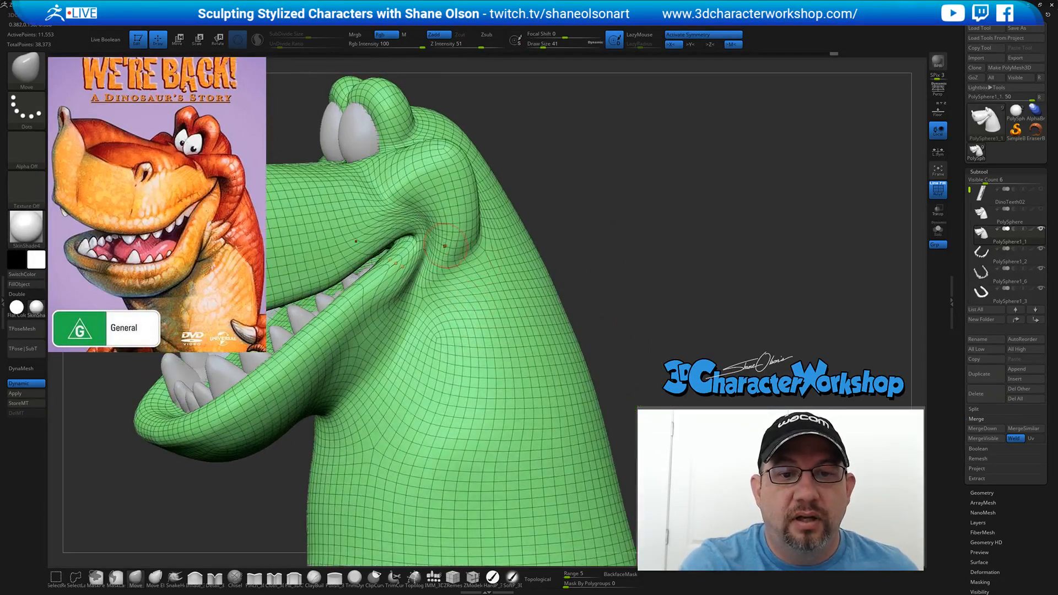
- Thicken the lower lip near the mouth corner with the Inflate brush at draw size 41 and Z intensity 5
left_click(194, 577)
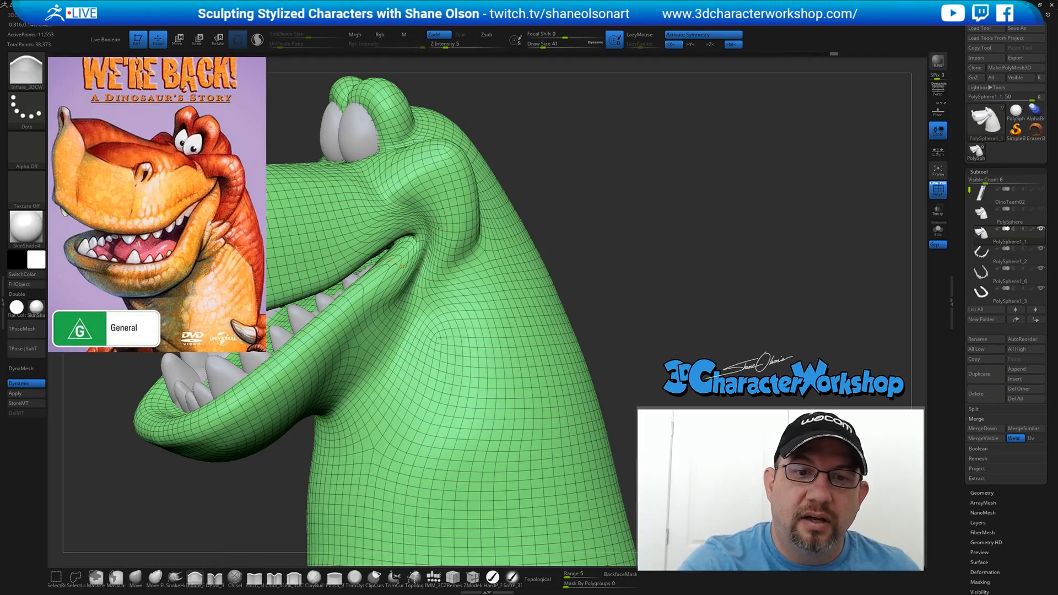
left_click_drag(397, 264, 402, 267)
mouse_move(579, 248)
right_mouse_down()
mouse_move(593, 281)
mouse_move(620, 292)
mouse_move(569, 254)
right_mouse_up()
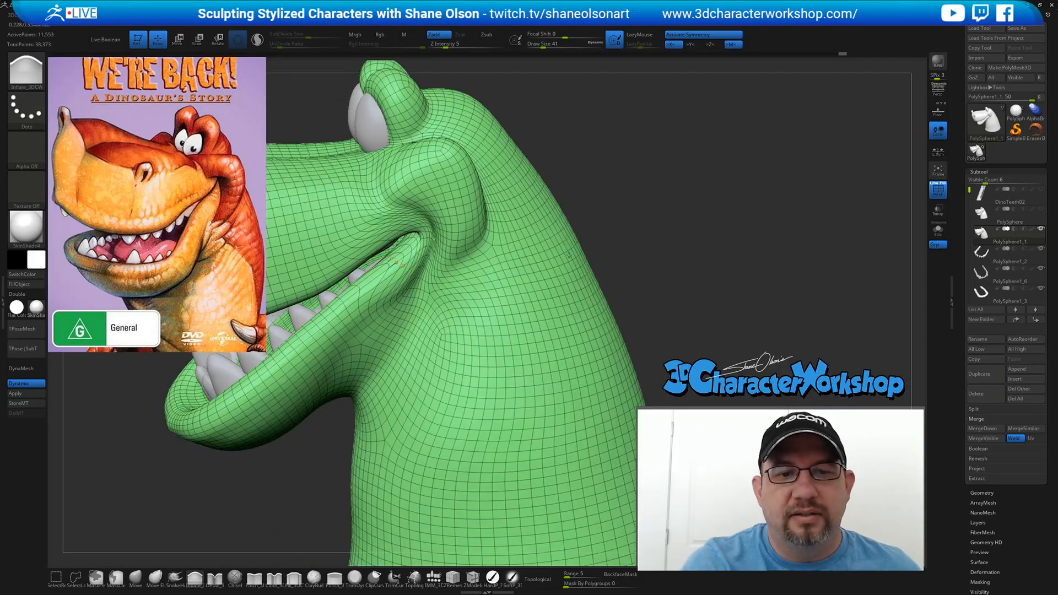
key("f")
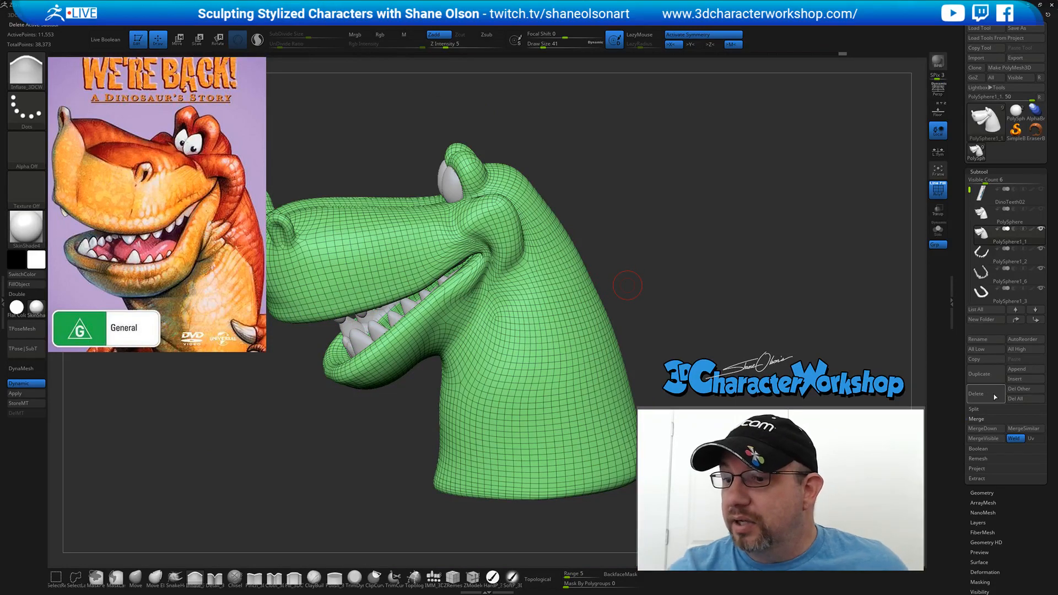
- Duplicate the head subtool and ZRemesh the copy
left_click(980, 374)
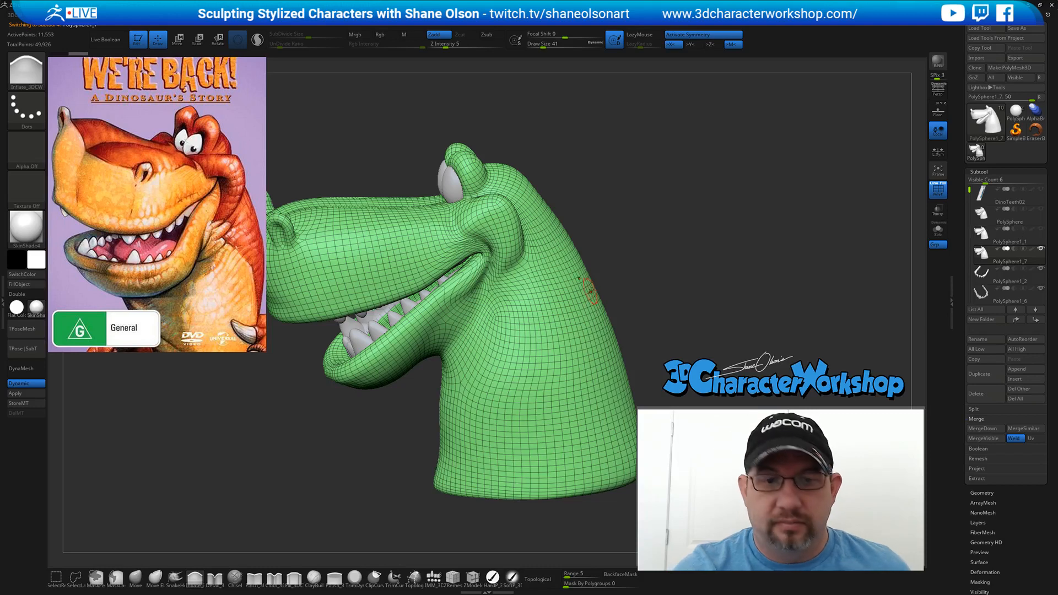
key("3")
left_click(583, 382)
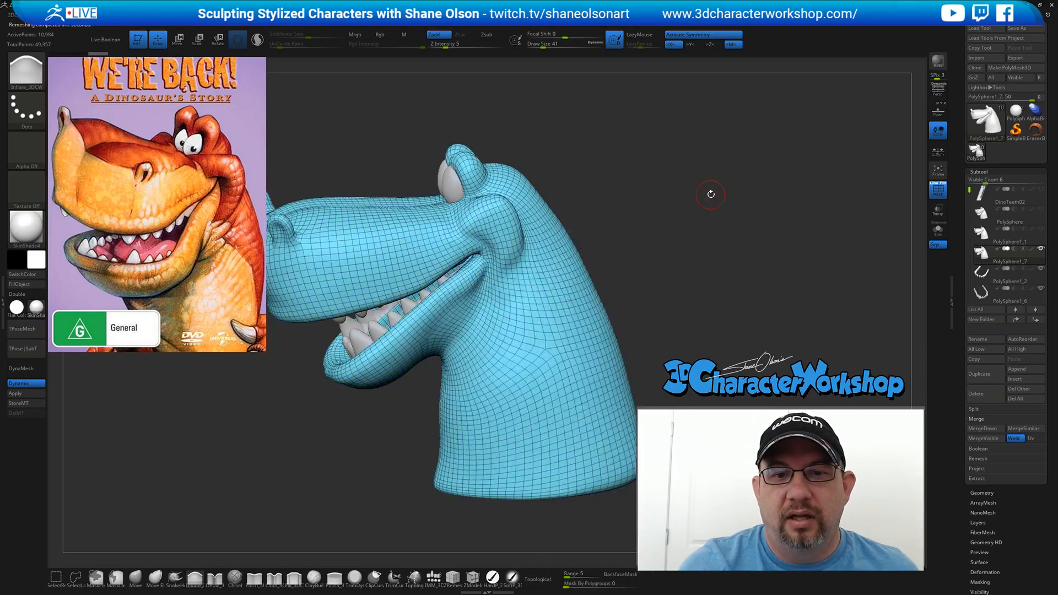
left_click_drag(662, 262, 631, 259)
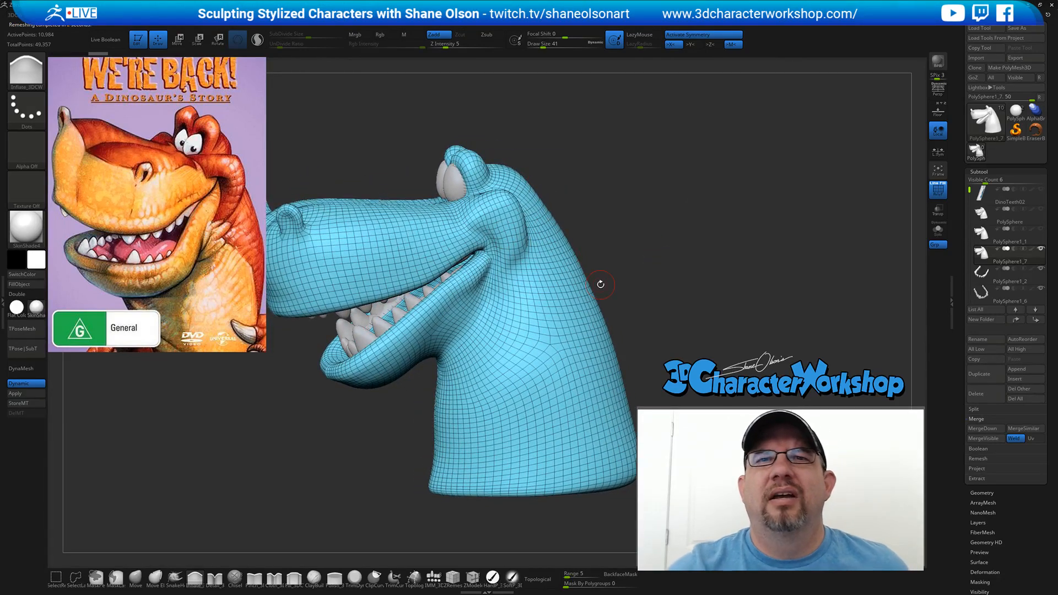
- Smooth the cheek area just behind the mouth corner at draw size 71
mouse_move(683, 199)
left_mouse_down("alt")
mouse_move(664, 184)
mouse_move(591, 197)
mouse_move(591, 208)
mouse_move(568, 156)
left_mouse_up("alt")
key("s")
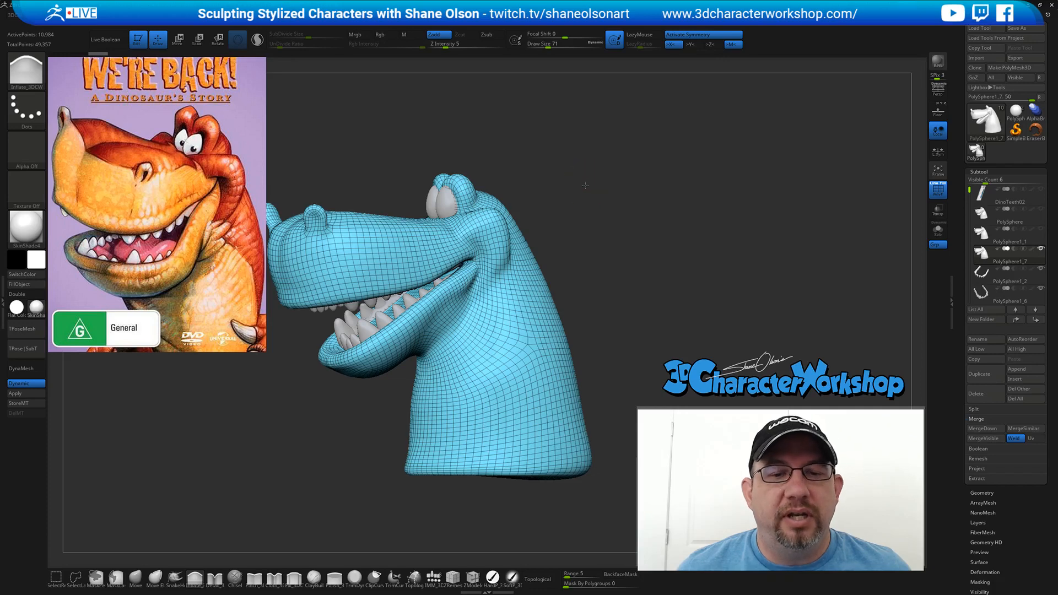
mouse_move(585, 185)
left_mouse_down()
mouse_move(632, 238)
mouse_move(652, 232)
mouse_move(639, 233)
left_mouse_up()
mouse_move(475, 286)
left_mouse_down("shift")
mouse_move(470, 303)
mouse_move(459, 296)
left_mouse_up("shift")
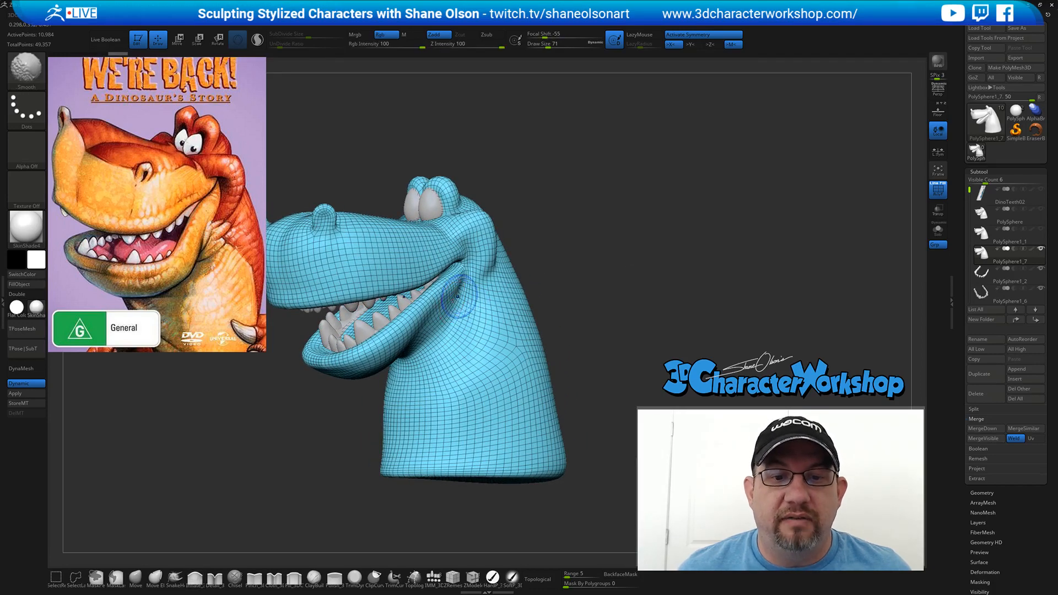
mouse_move(588, 256)
left_mouse_down()
mouse_move(520, 288)
mouse_move(565, 263)
mouse_move(538, 282)
mouse_move(485, 288)
left_mouse_up()
- Build up and smooth the cheek around the mouth corner using the Inflate brush at draw size 97
key("s")
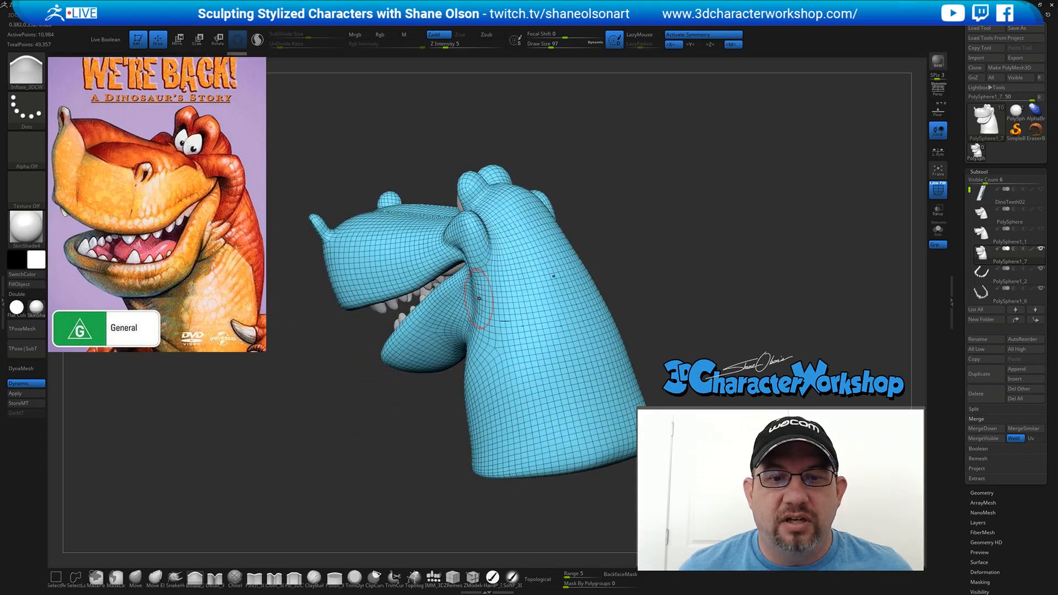
left_click_drag(645, 229, 513, 293)
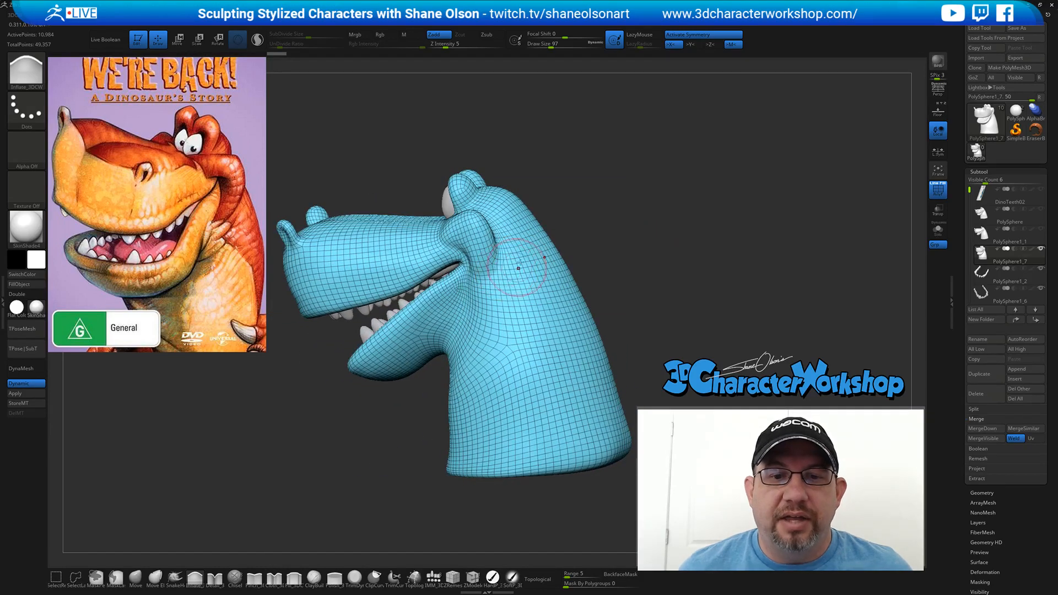
left_click_drag(614, 237, 484, 274)
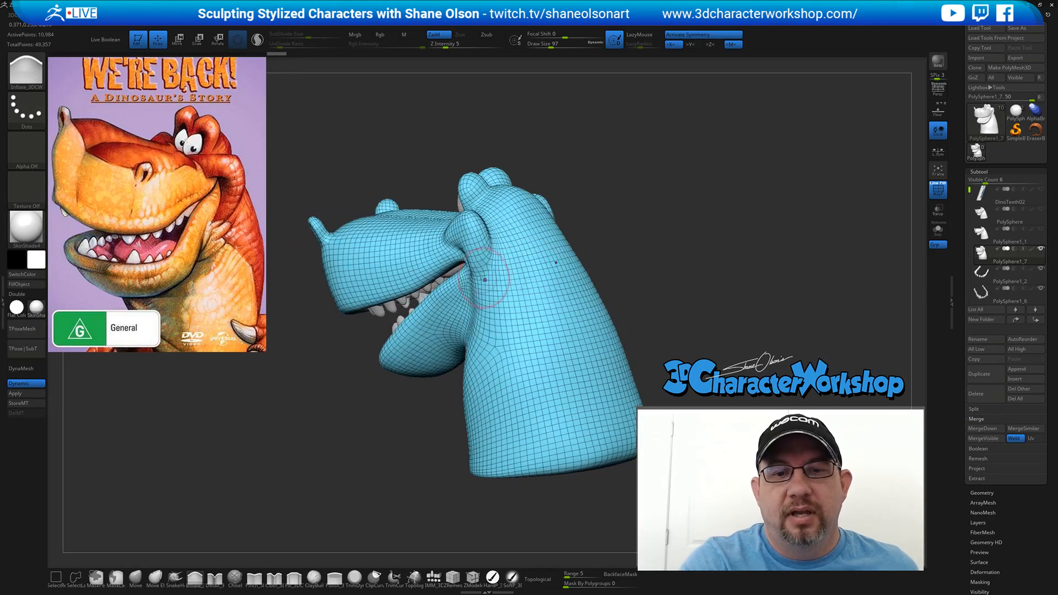
key("shift")
mouse_move(494, 294)
right_mouse_down()
mouse_move(553, 275)
mouse_move(544, 334)
right_mouse_up()
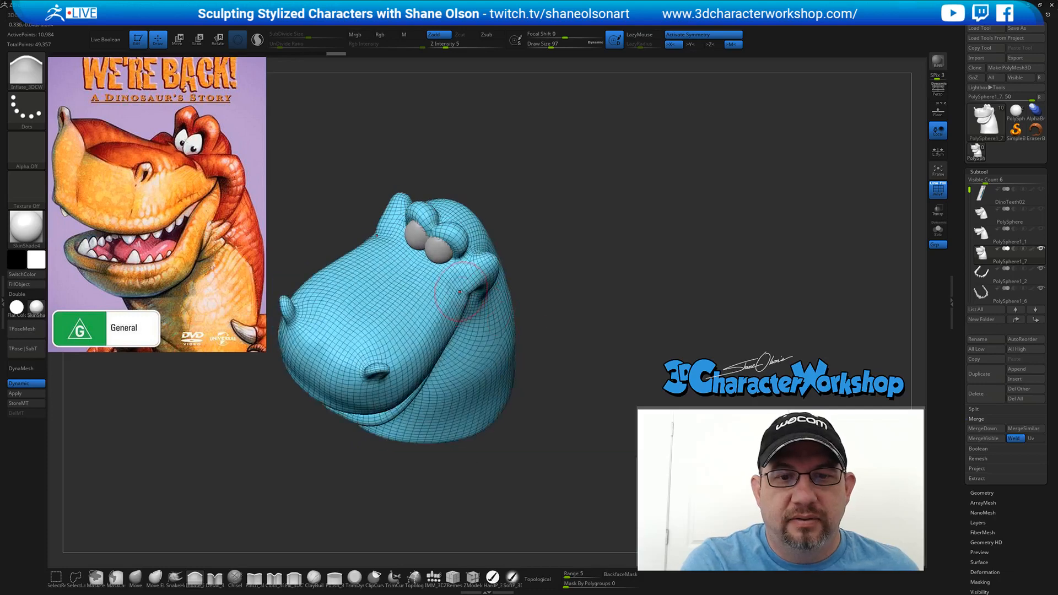
left_click_drag(461, 287, 469, 280, "shift")
mouse_move(572, 343)
right_mouse_down()
mouse_move(550, 324)
mouse_move(611, 313)
mouse_move(601, 292)
mouse_move(610, 294)
mouse_move(600, 309)
mouse_move(594, 296)
right_mouse_up()
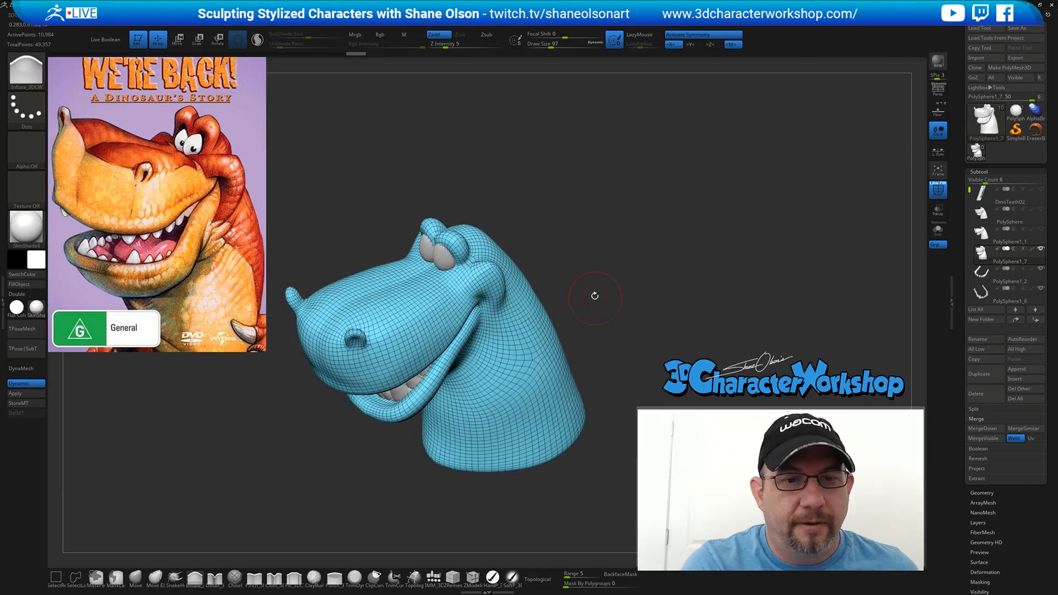
- Tighten the crease at the mouth corner beneath the cheek bulge using the Pinch brush at draw size 49
left_click(254, 576)
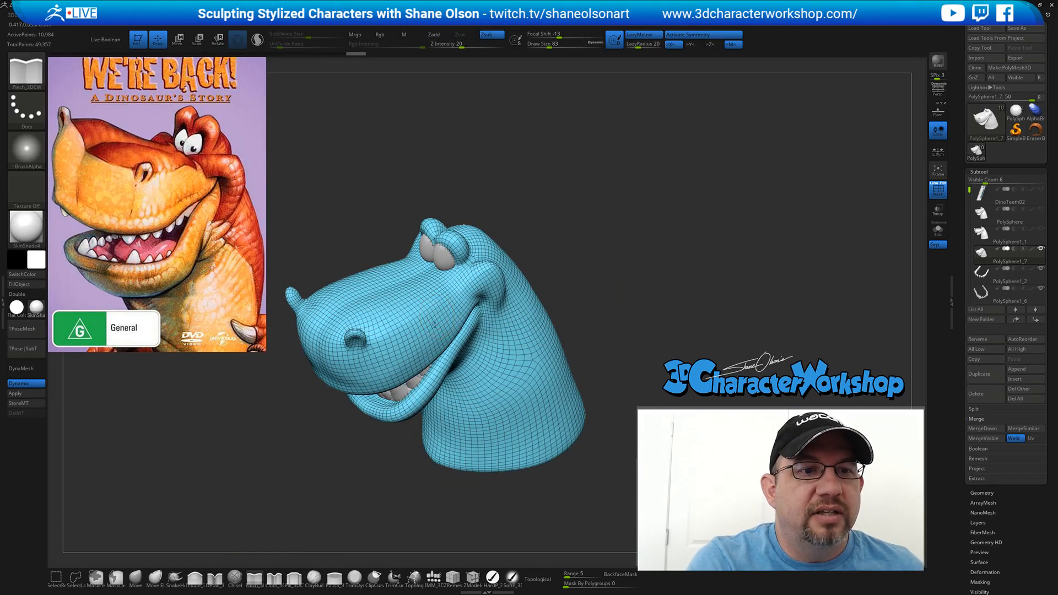
right_click_drag(433, 325, 427, 372, "alt")
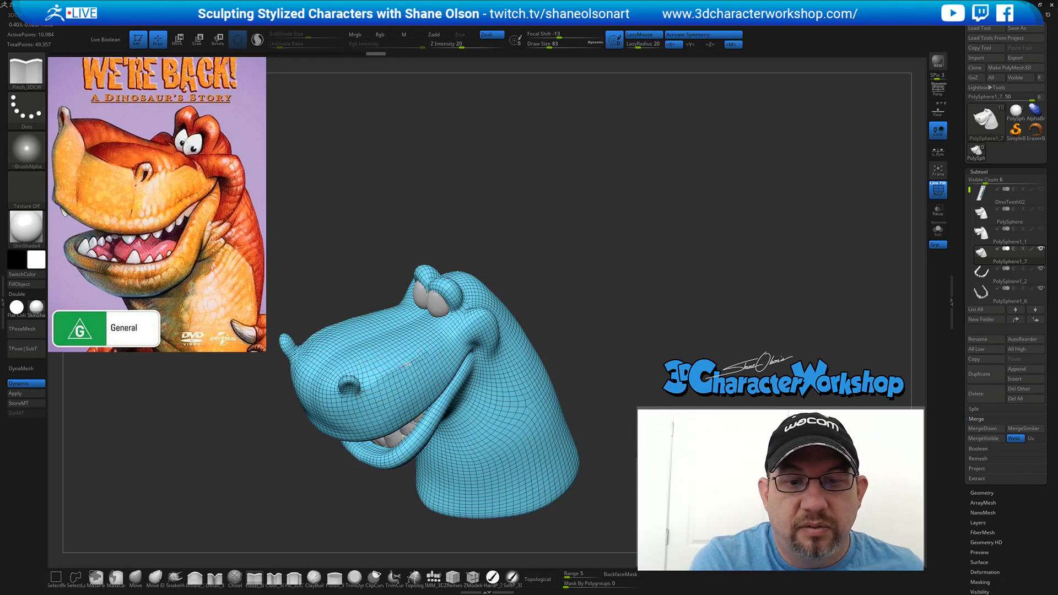
mouse_move(594, 332)
left_mouse_down()
mouse_move(556, 329)
mouse_move(591, 340)
left_mouse_up()
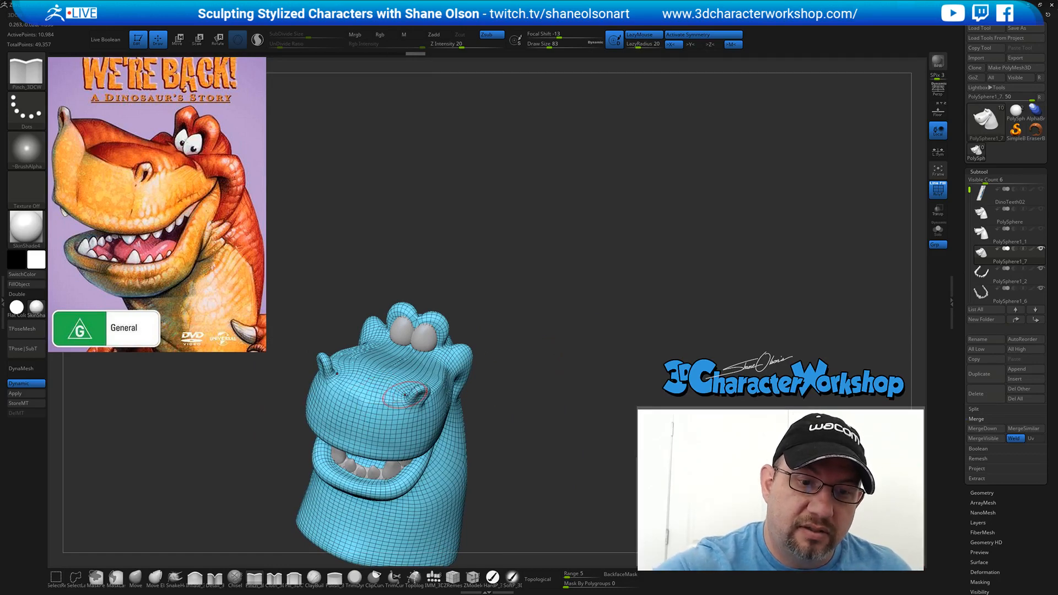
left_click_drag(550, 422, 596, 389)
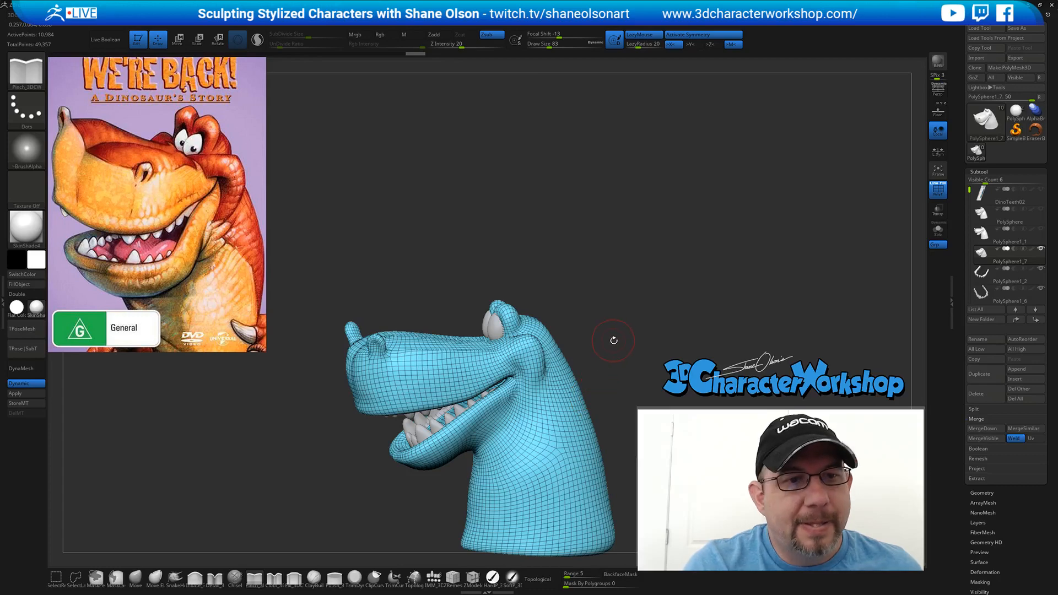
left_click_drag(609, 351, 586, 357)
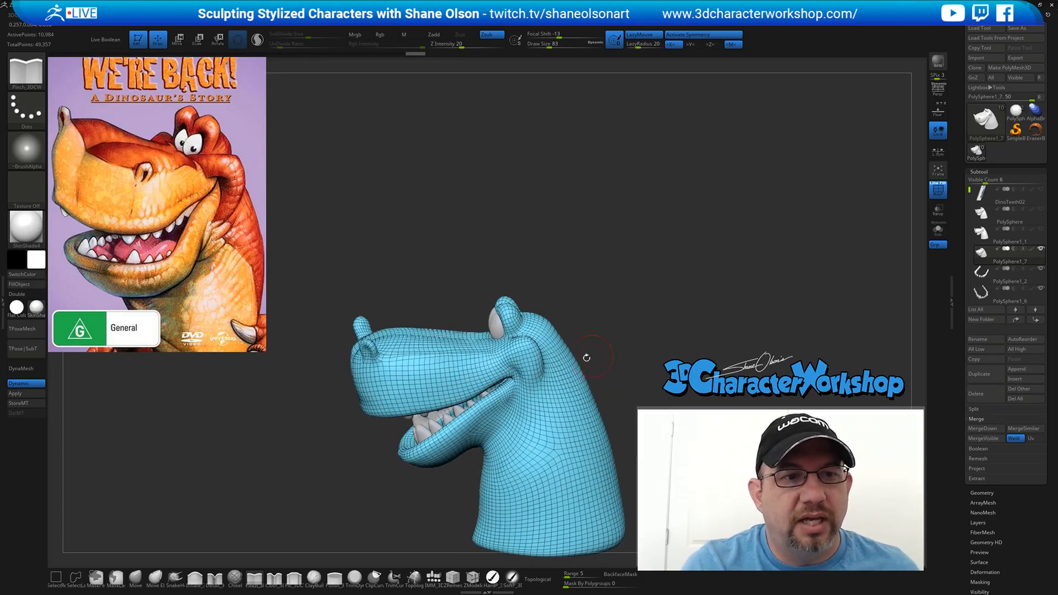
mouse_move(536, 374)
right_mouse_down("ctrl")
mouse_move(543, 409)
mouse_move(526, 383)
mouse_move(517, 397)
right_mouse_up("ctrl")
key("[")
key("s")
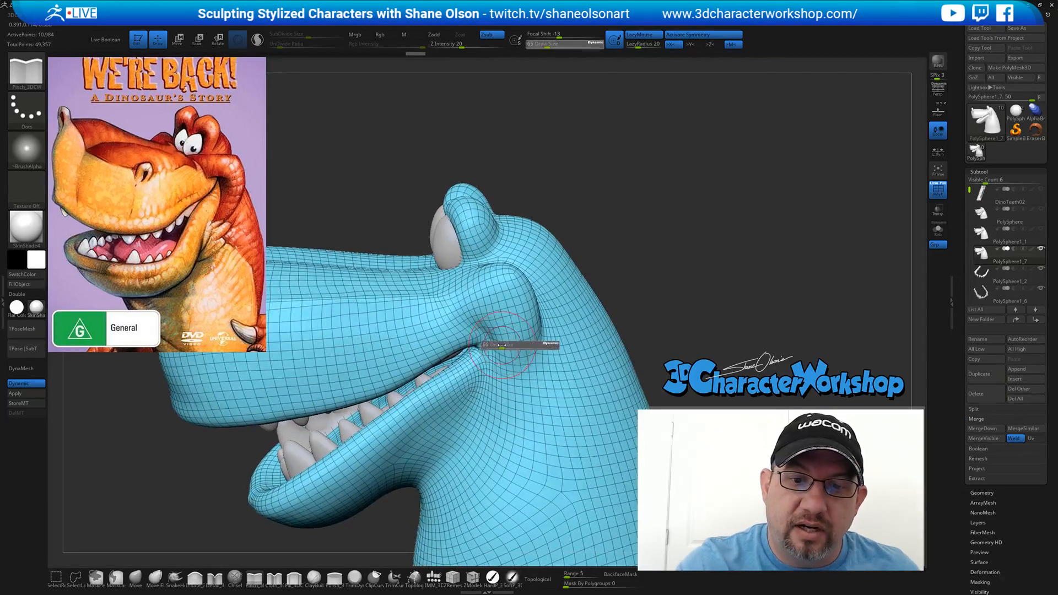
left_click_drag(513, 347, 508, 347)
mouse_move(514, 332)
right_mouse_down()
mouse_move(555, 354)
mouse_move(512, 366)
right_mouse_up()
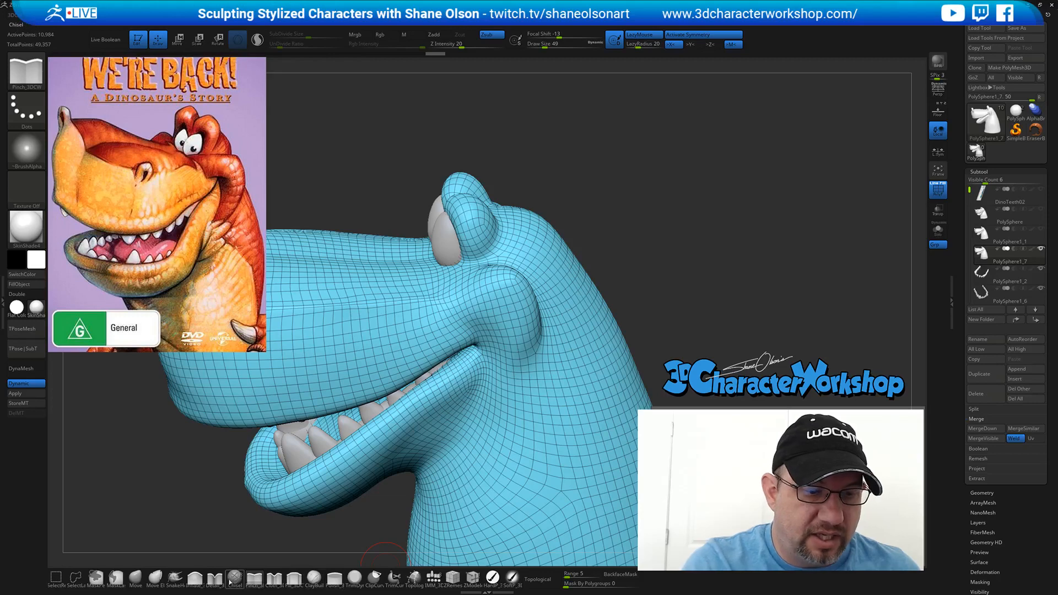
- Add volume to the skin around the mouth corner using the Inflate brush at draw size 56 and Z intensity 5
left_click(195, 578)
key("s")
left_click_drag(497, 349, 499, 348)
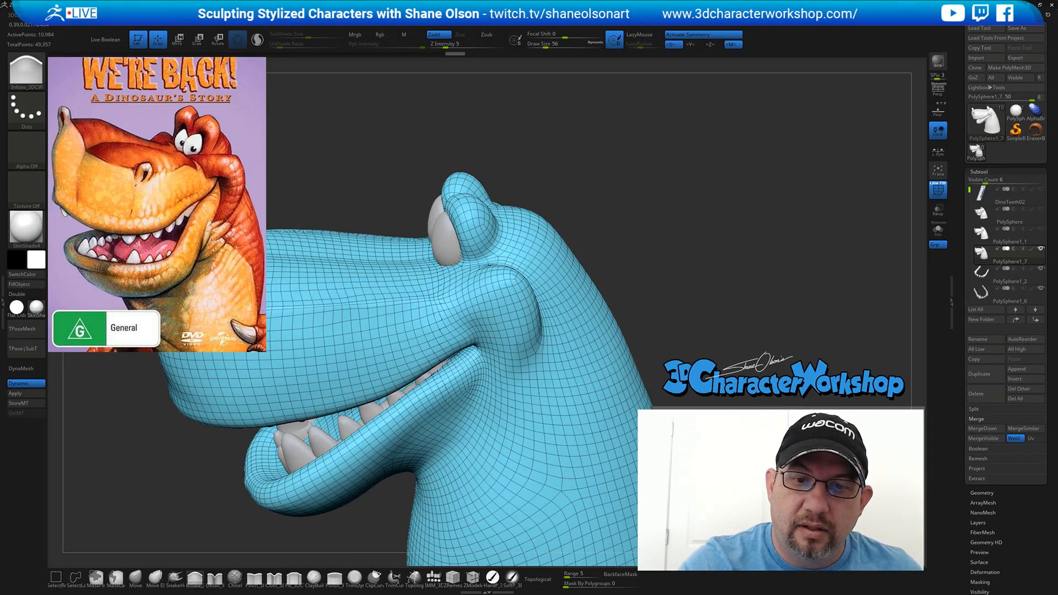
right_click_drag(525, 351, 500, 338)
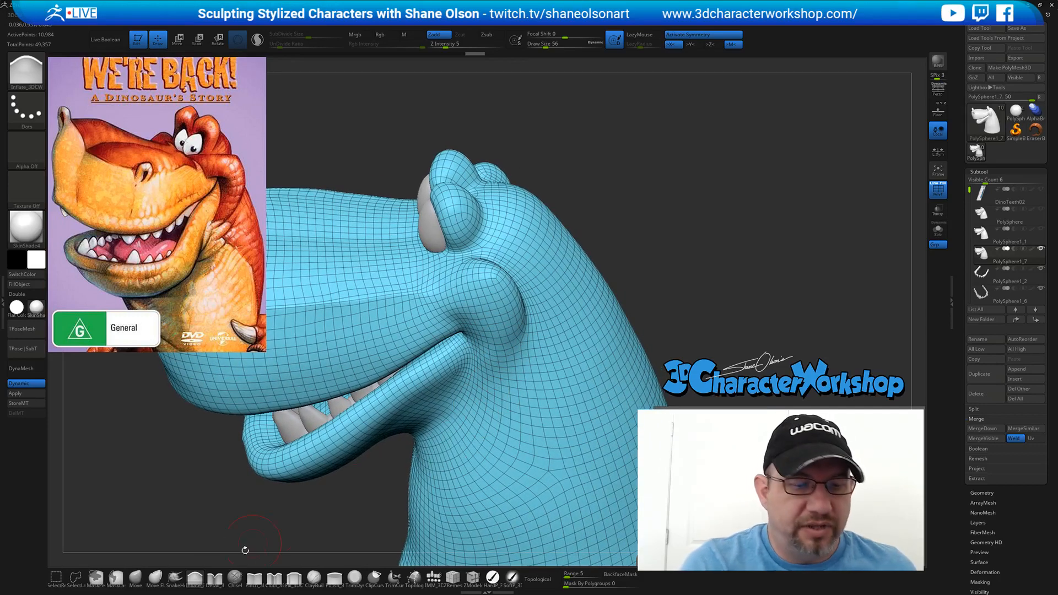
- Adjust the lip and mouth corner shape using the Move brush at draw size 56
left_click(137, 579)
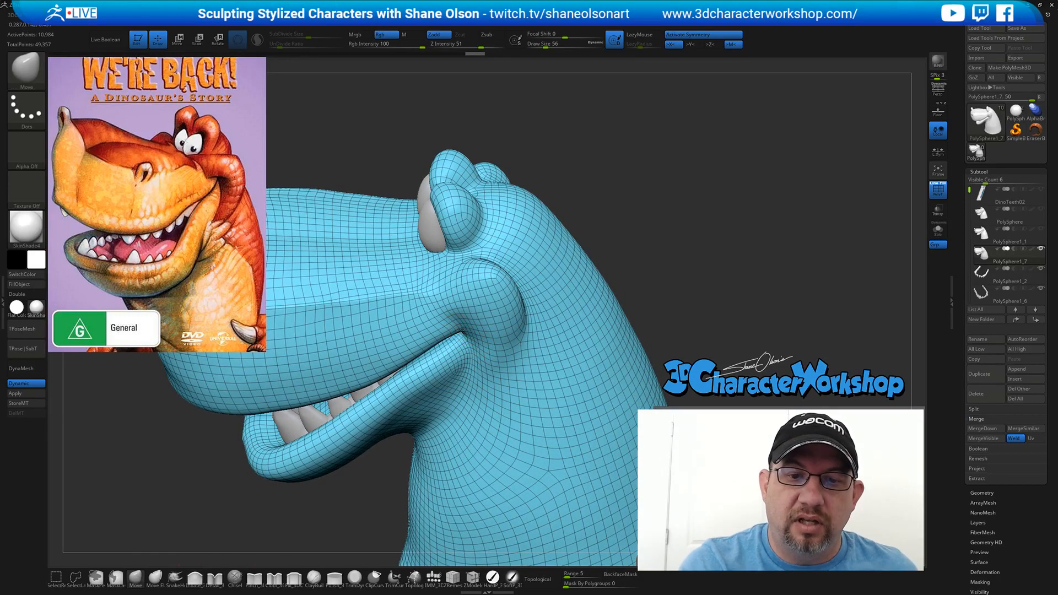
mouse_move(483, 345)
right_mouse_down()
mouse_move(488, 325)
mouse_move(475, 324)
mouse_move(501, 368)
right_mouse_up()
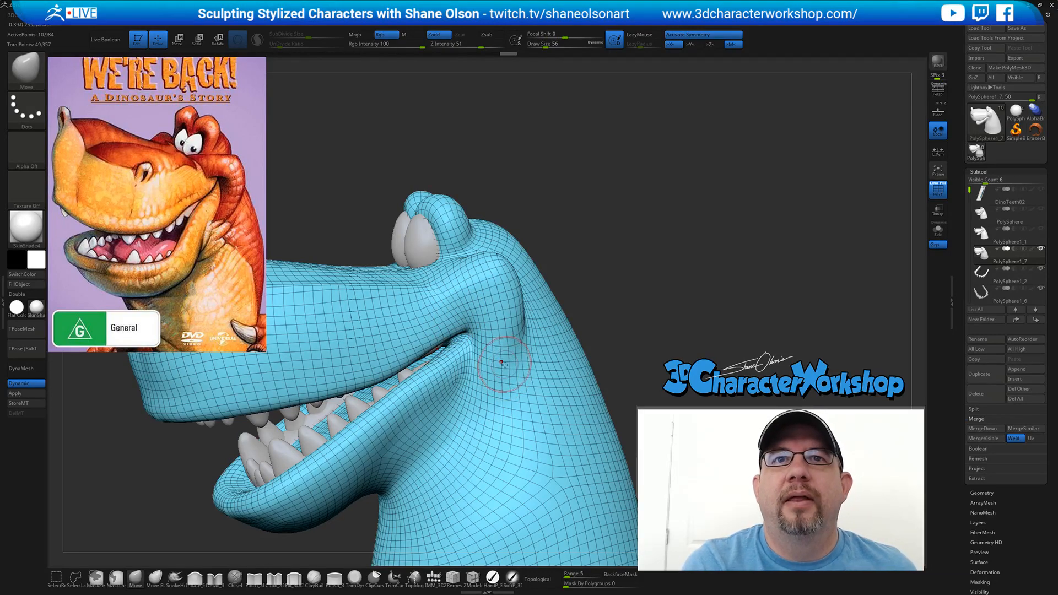
right_click_drag(481, 336, 481, 334)
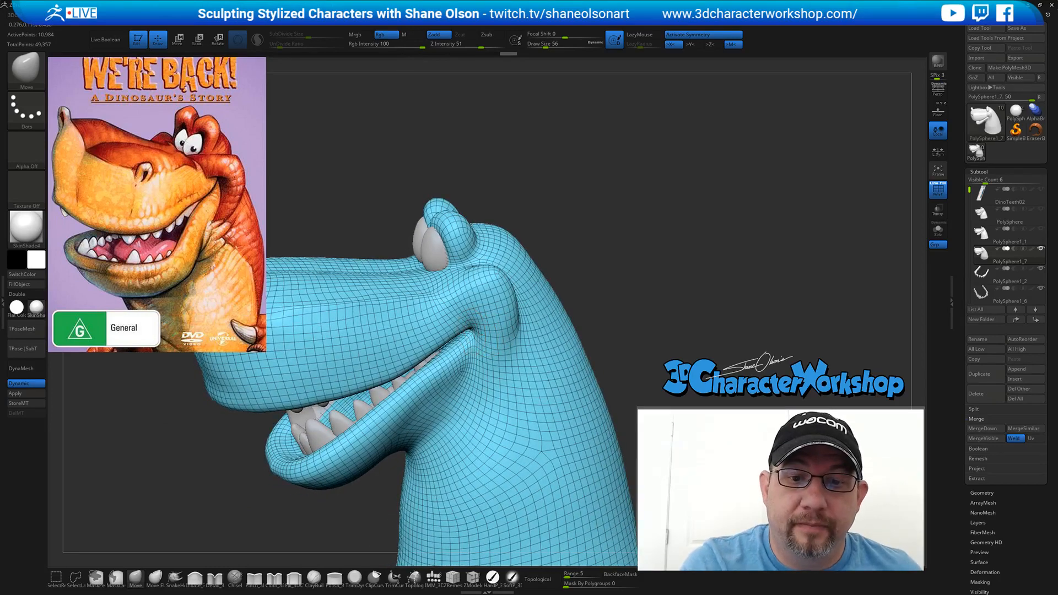
- Reshape the cheek bulge and the fold behind the mouth corner using the Move brush at draw sizes 94 and 77
key("s")
left_click_drag(498, 355, 504, 355)
right_click_drag(506, 352, 510, 313)
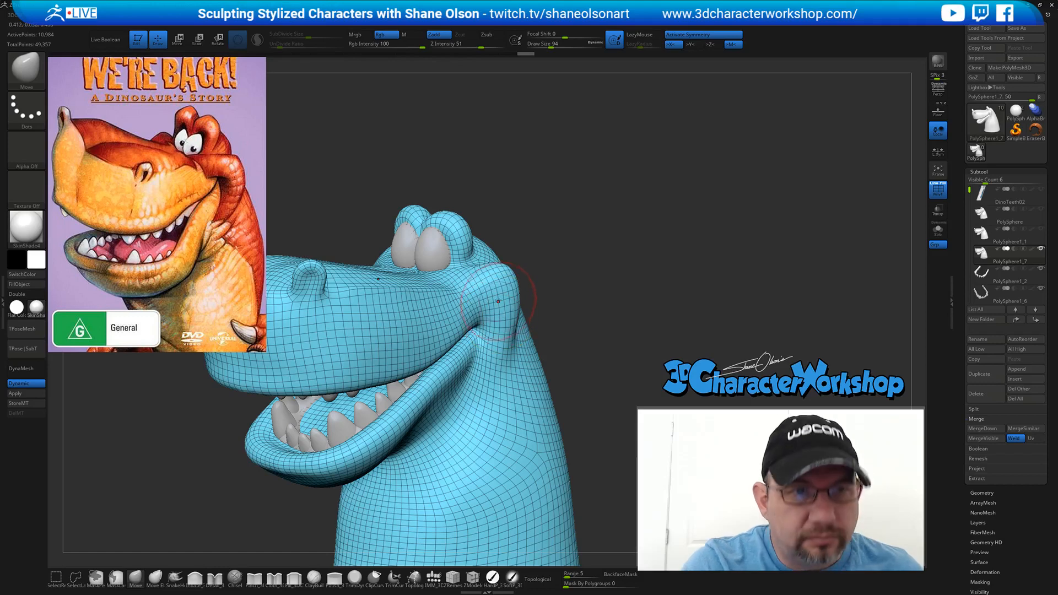
key("s")
left_click_drag(504, 299, 501, 299)
right_click_drag(503, 308, 477, 318)
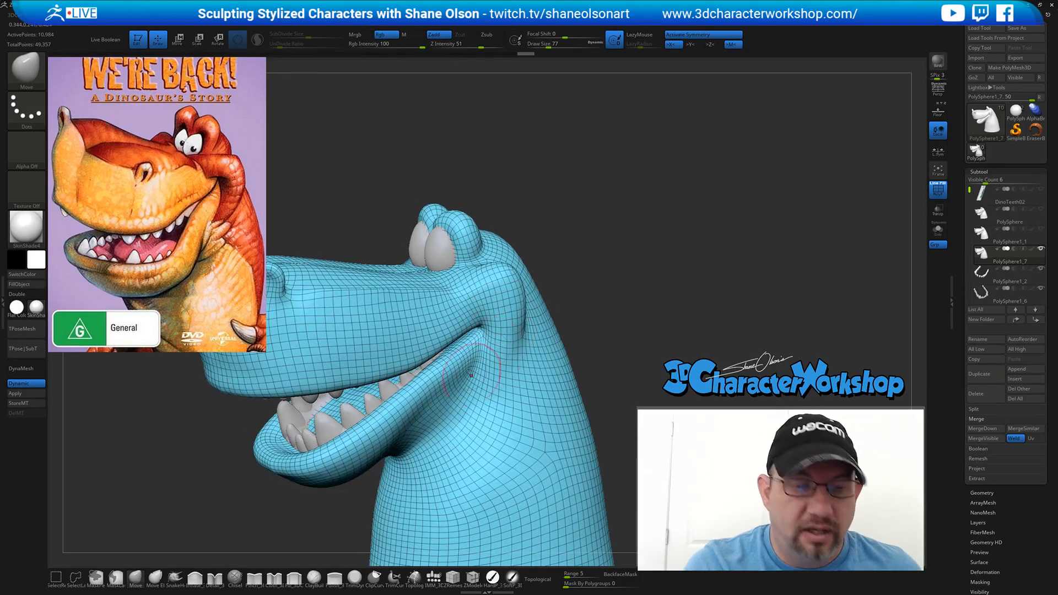
- Sharpen the rear edge of the cheek fold using the Pinch brush at draw size 49 and Z intensity 20
left_click(258, 580)
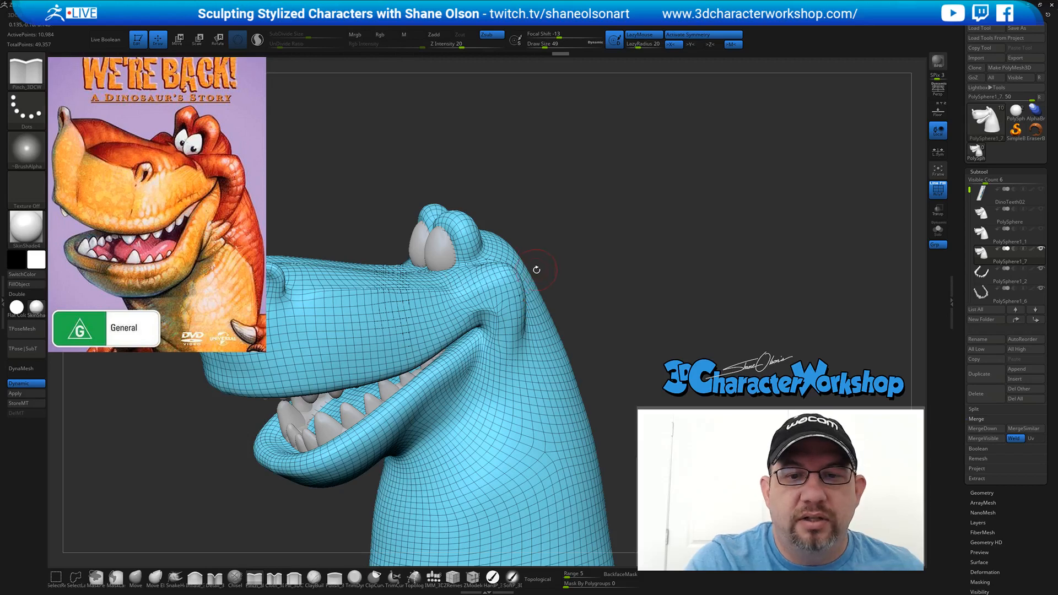
right_click_drag(536, 270, 488, 281)
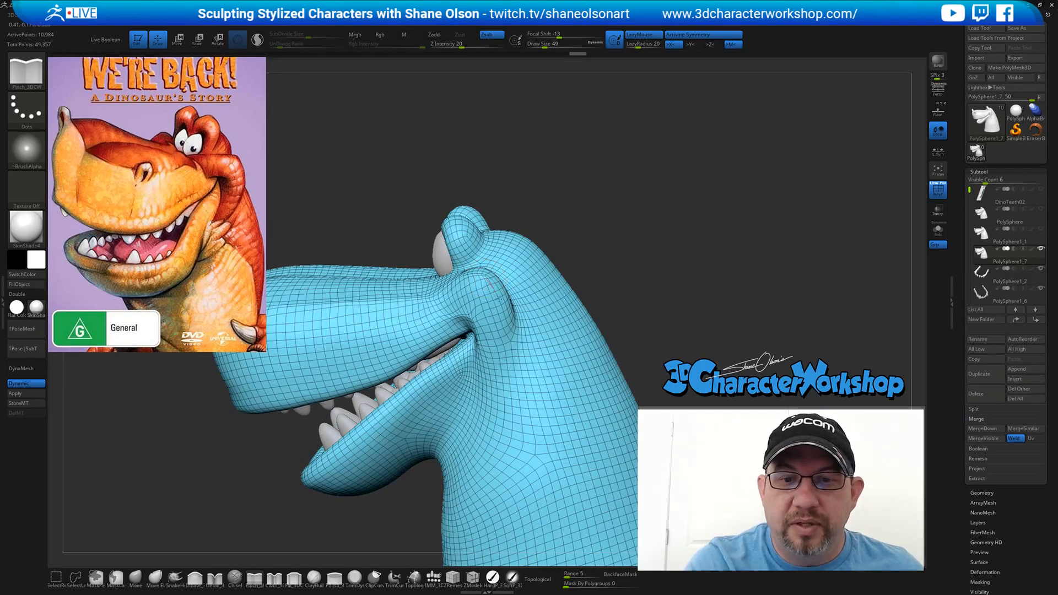
left_click_drag(505, 321, 510, 360)
mouse_move(525, 406)
right_mouse_down()
mouse_move(545, 394)
mouse_move(543, 364)
right_mouse_up()
right_click_drag(512, 321, 514, 327)
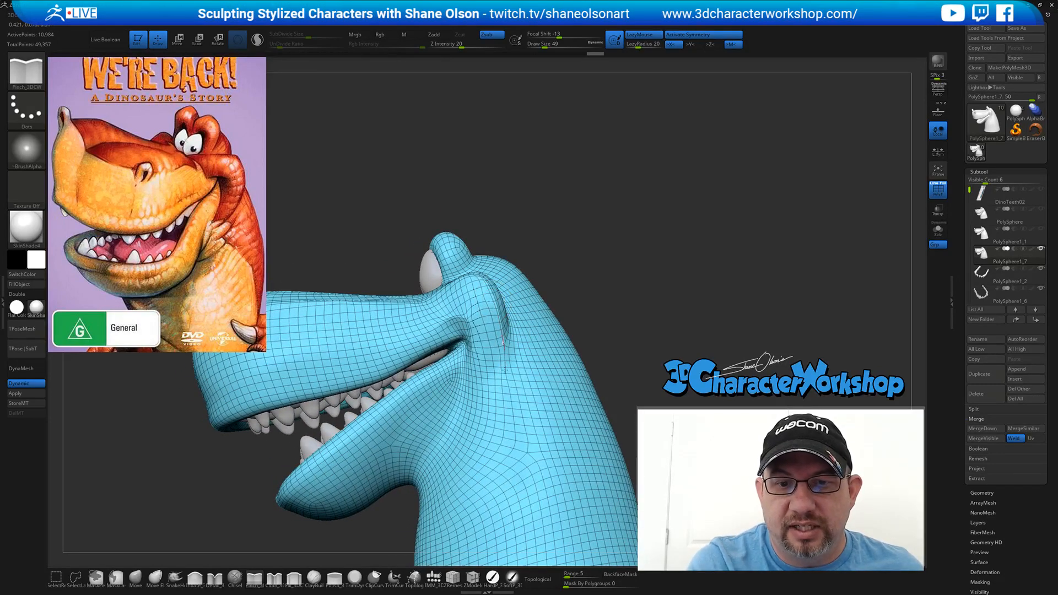
- Pinch the crease where the lower jaw meets the throat at draw size 49
mouse_move(512, 417)
right_mouse_down()
mouse_move(530, 407)
mouse_move(471, 442)
mouse_move(478, 411)
mouse_move(437, 439)
right_mouse_up()
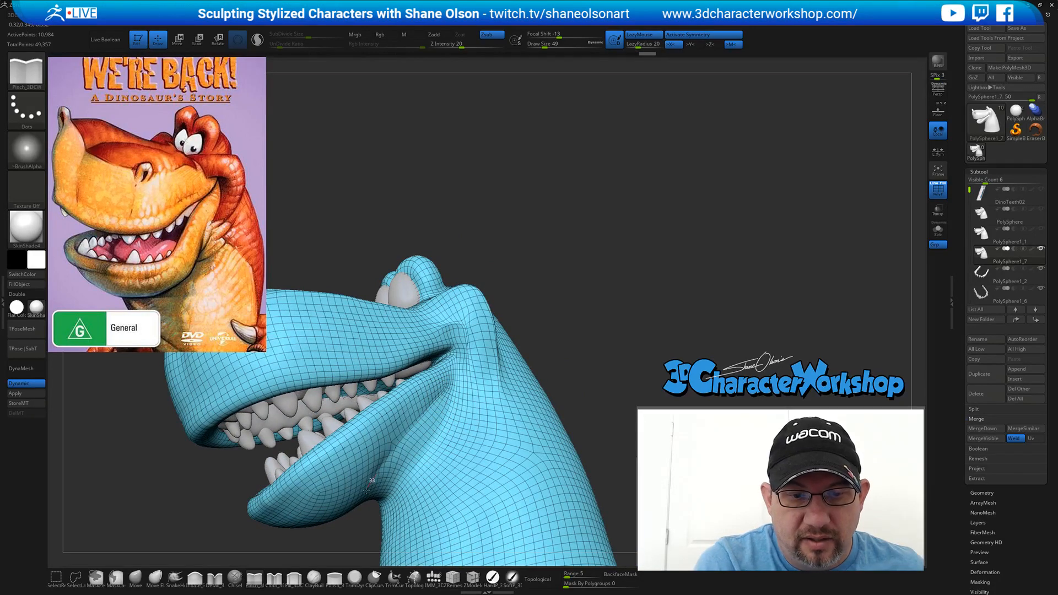
right_click_drag(430, 479, 424, 448)
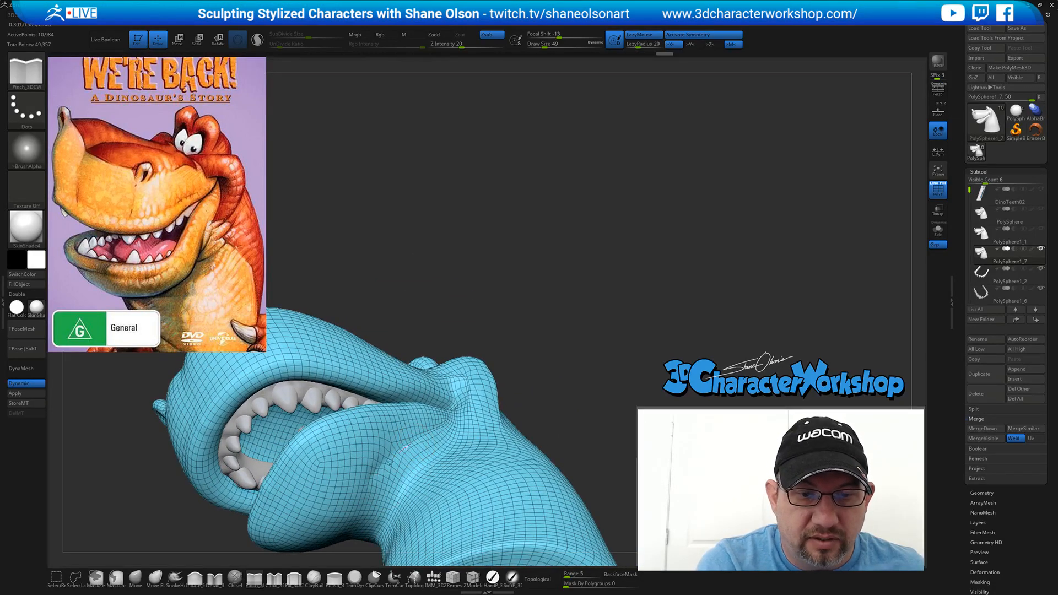
mouse_move(441, 466)
right_mouse_down()
mouse_move(455, 496)
mouse_move(479, 409)
mouse_move(470, 383)
mouse_move(444, 390)
mouse_move(468, 366)
right_mouse_up()
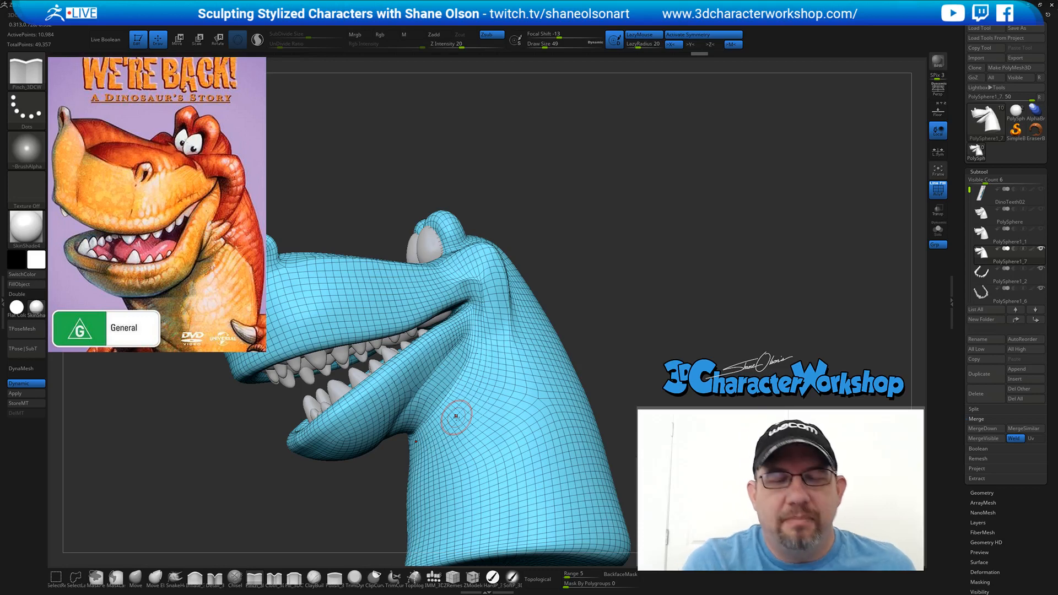
right_click_drag(464, 409, 443, 421)
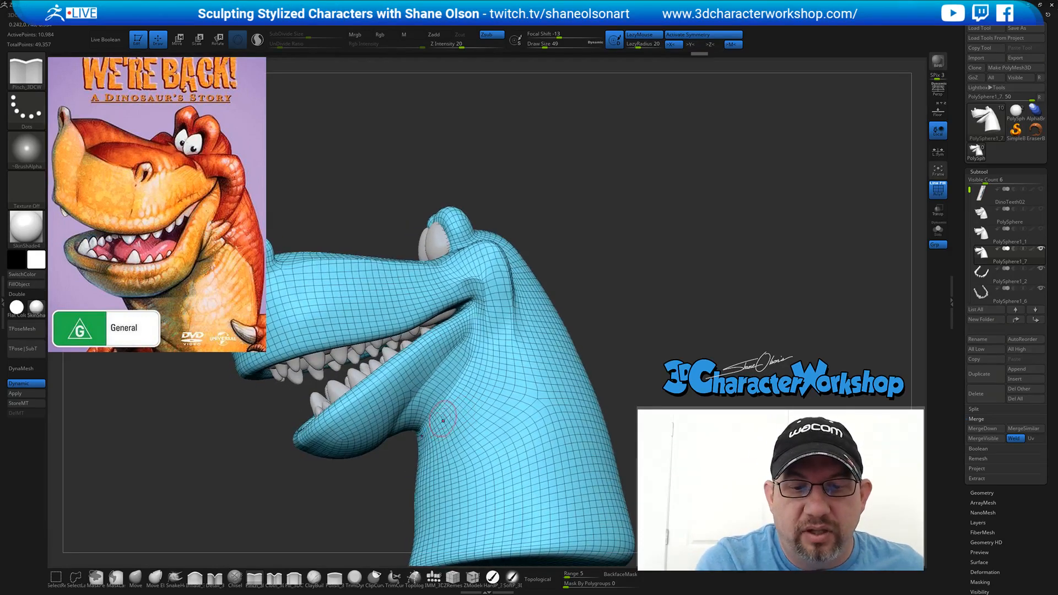
right_click_drag(427, 455, 437, 402)
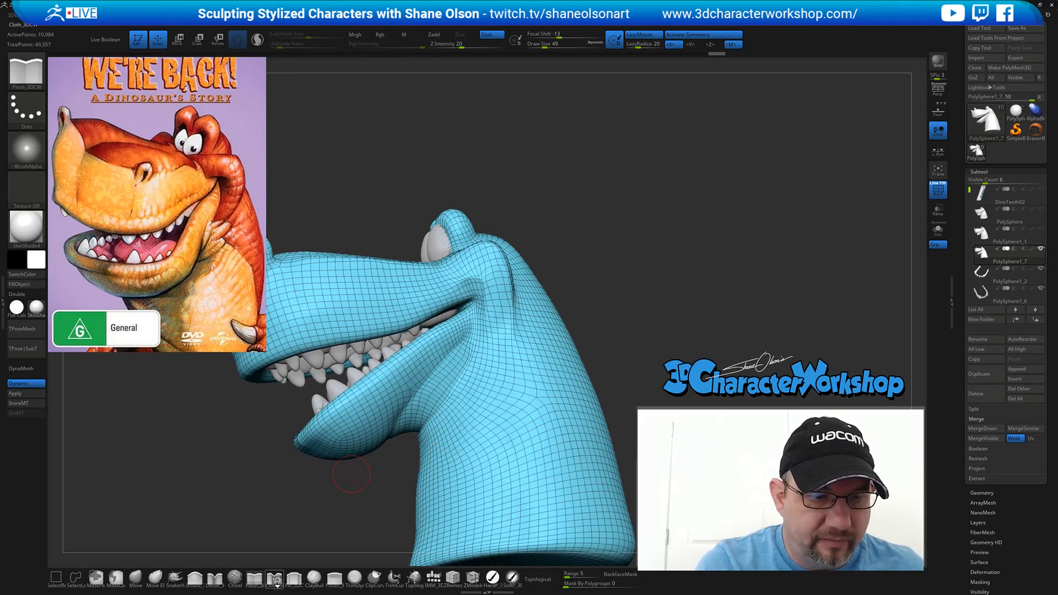
- Sculpt skin folds running from the mouth corner to the jaw and throat junction using the Cloth brush at draw size 49
left_click(274, 578)
mouse_move(468, 404)
right_mouse_down()
mouse_move(457, 432)
mouse_move(458, 403)
right_mouse_up()
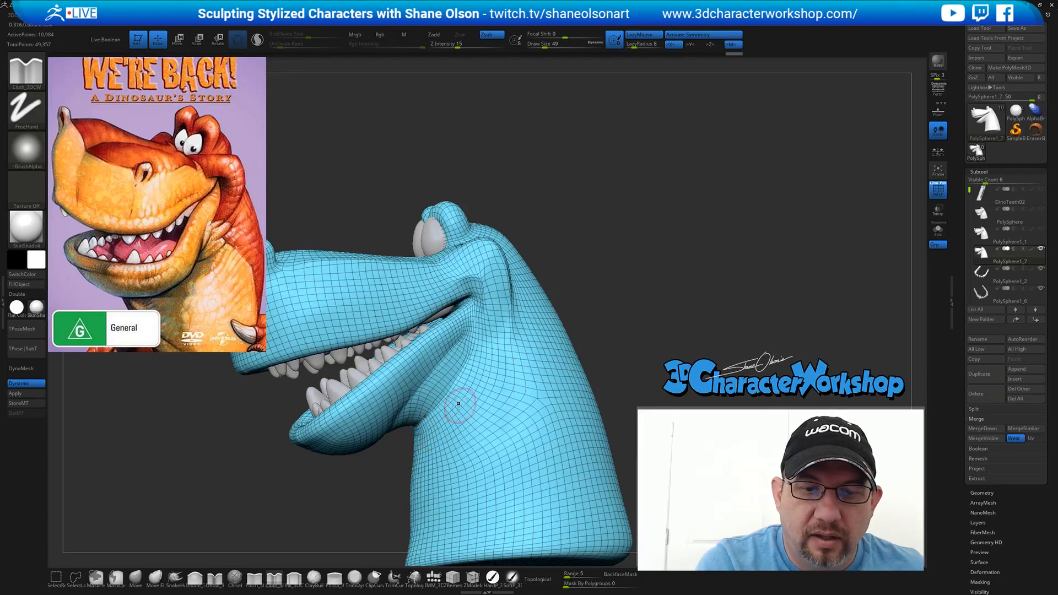
key("ctrl+z")
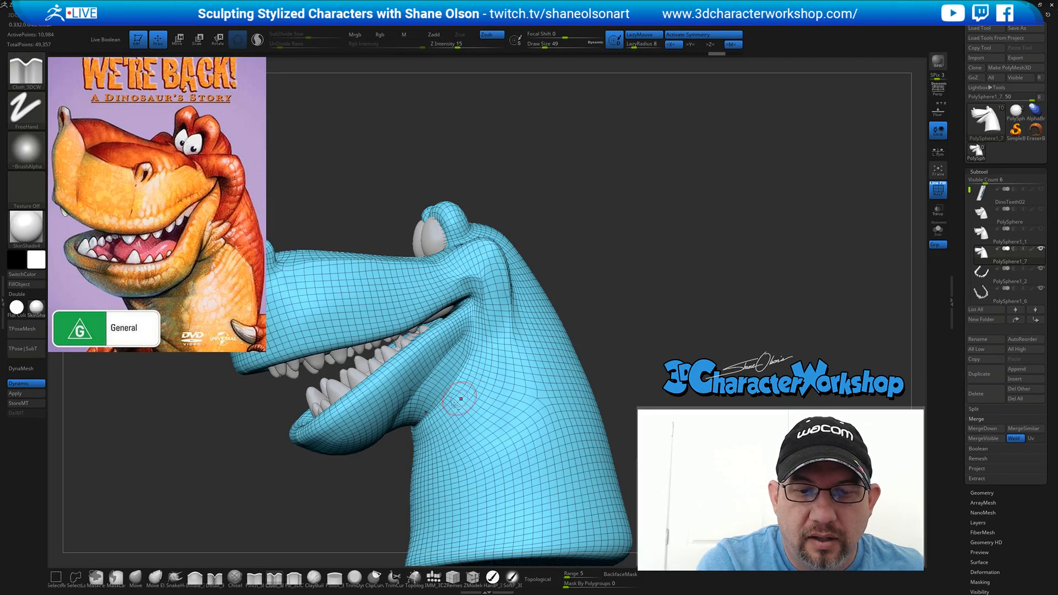
left_click_drag(460, 399, 431, 426)
left_click_drag(477, 359, 453, 408)
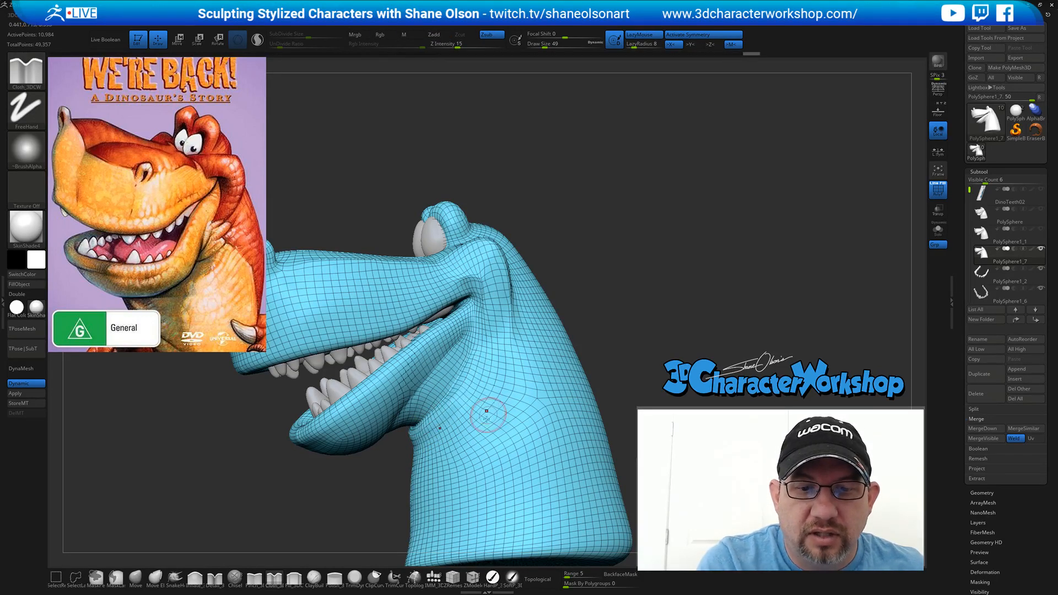
mouse_move(488, 414)
right_mouse_down()
mouse_move(505, 436)
mouse_move(491, 428)
right_mouse_up()
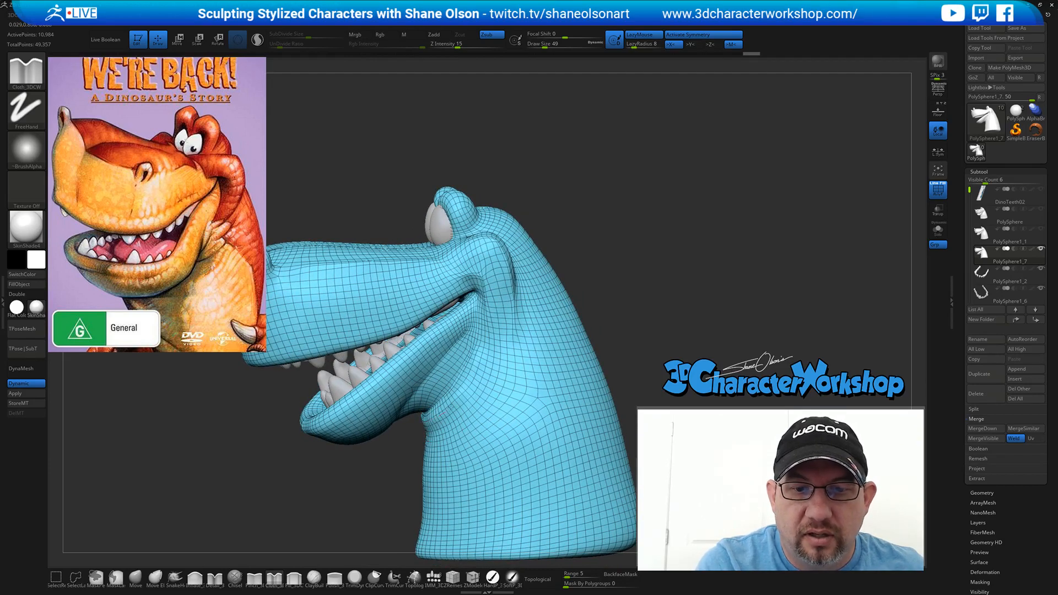
mouse_move(471, 378)
left_mouse_down()
mouse_move(499, 348)
mouse_move(490, 335)
left_mouse_up()
mouse_move(503, 375)
right_mouse_down()
mouse_move(522, 379)
mouse_move(496, 386)
right_mouse_up()
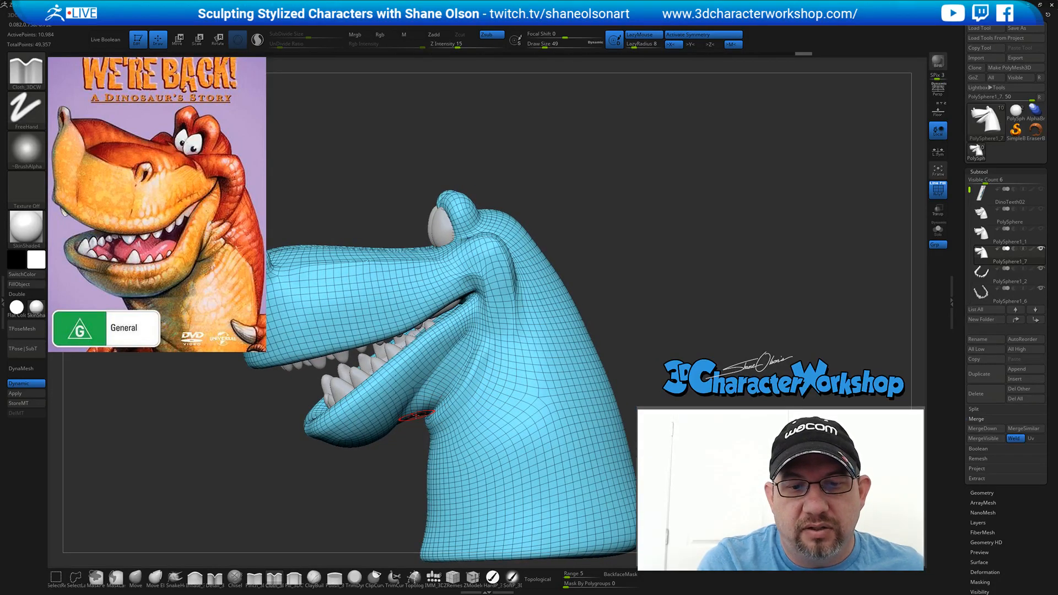
mouse_move(416, 415)
left_mouse_down()
mouse_move(438, 394)
mouse_move(451, 403)
left_mouse_up()
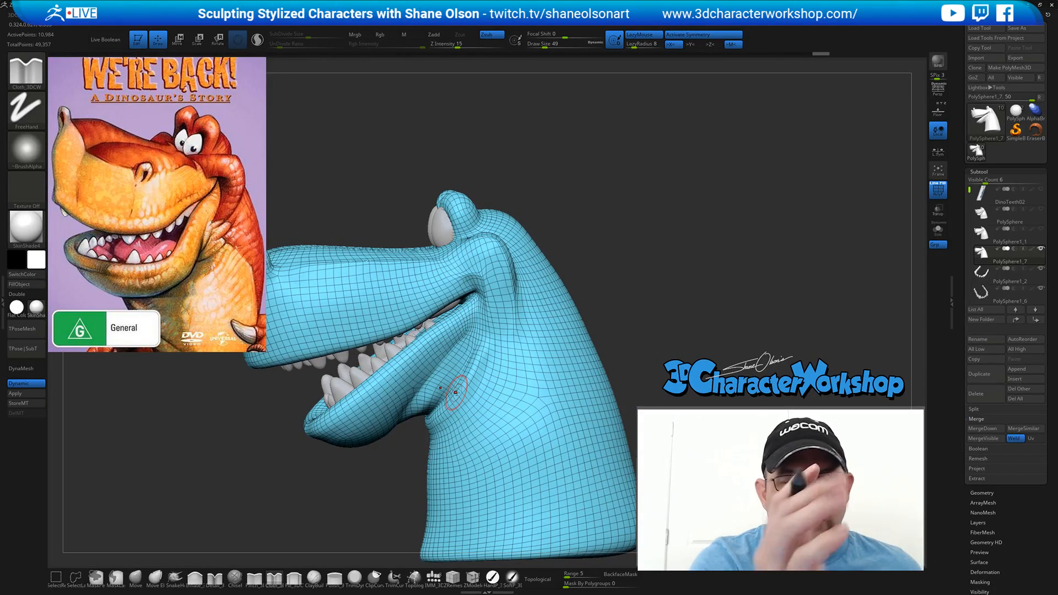
- Deepen the skin folds between the mouth corner, jaw and throat using the Cloth brush at draw size 49 and Z intensity 15
left_click_drag(466, 348, 468, 358)
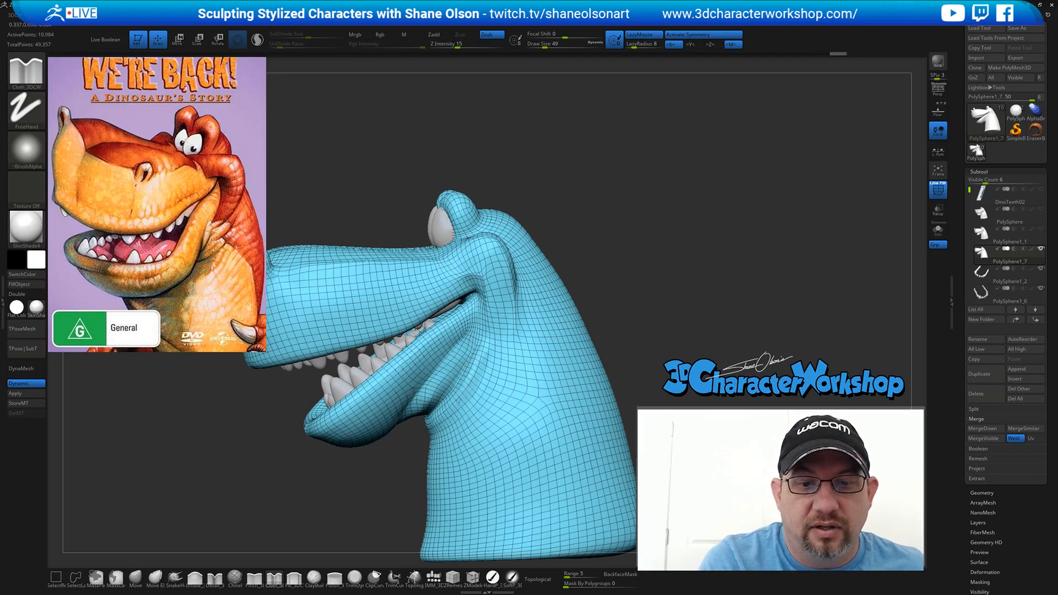
mouse_move(469, 380)
right_mouse_down()
mouse_move(493, 375)
mouse_move(478, 377)
right_mouse_up()
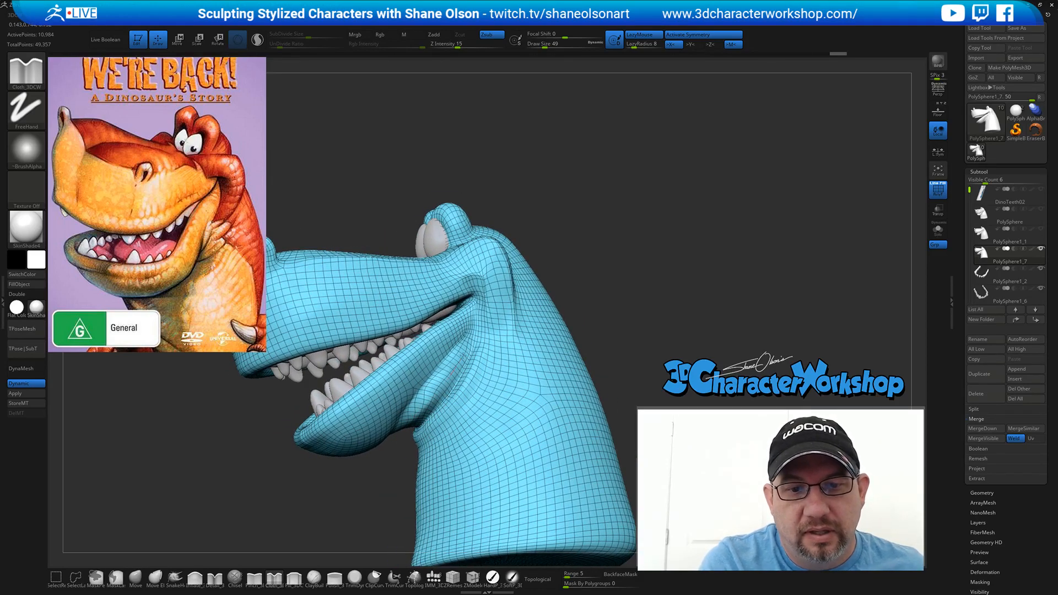
left_click_drag(463, 356, 471, 343)
mouse_move(471, 415)
right_mouse_down()
mouse_move(441, 415)
mouse_move(498, 422)
mouse_move(469, 444)
mouse_move(430, 395)
right_mouse_up()
key("ctrl+z")
left_click_drag(453, 363, 466, 349)
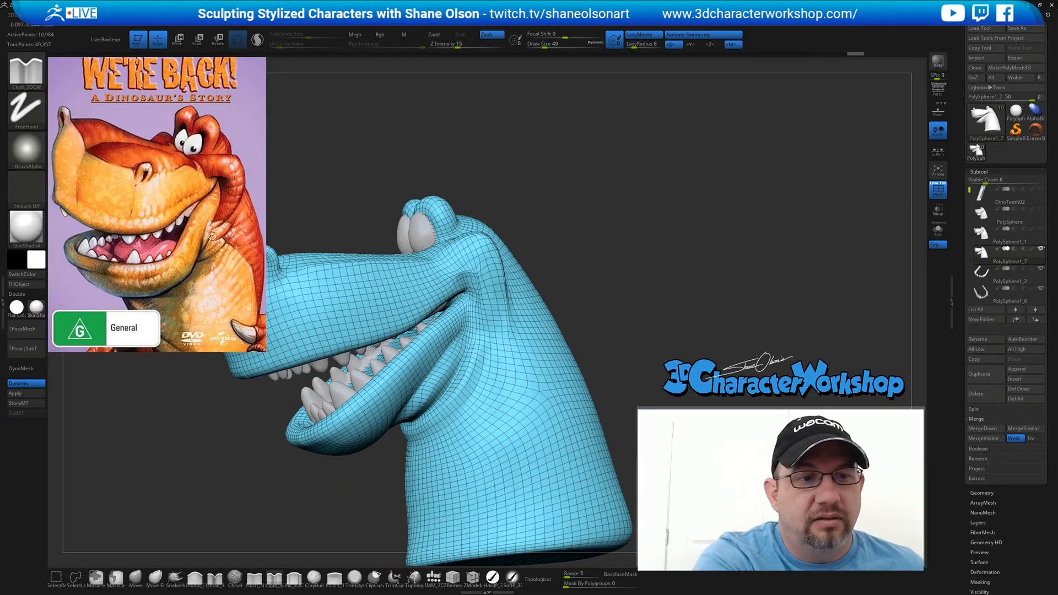
right_click_drag(442, 466, 502, 467)
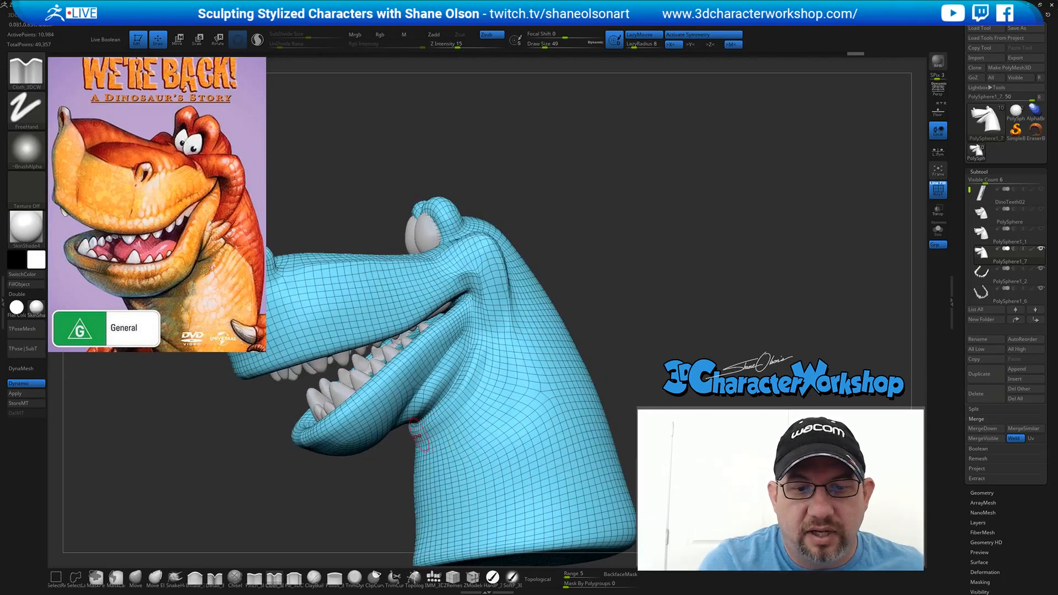
left_click_drag(440, 421, 431, 422)
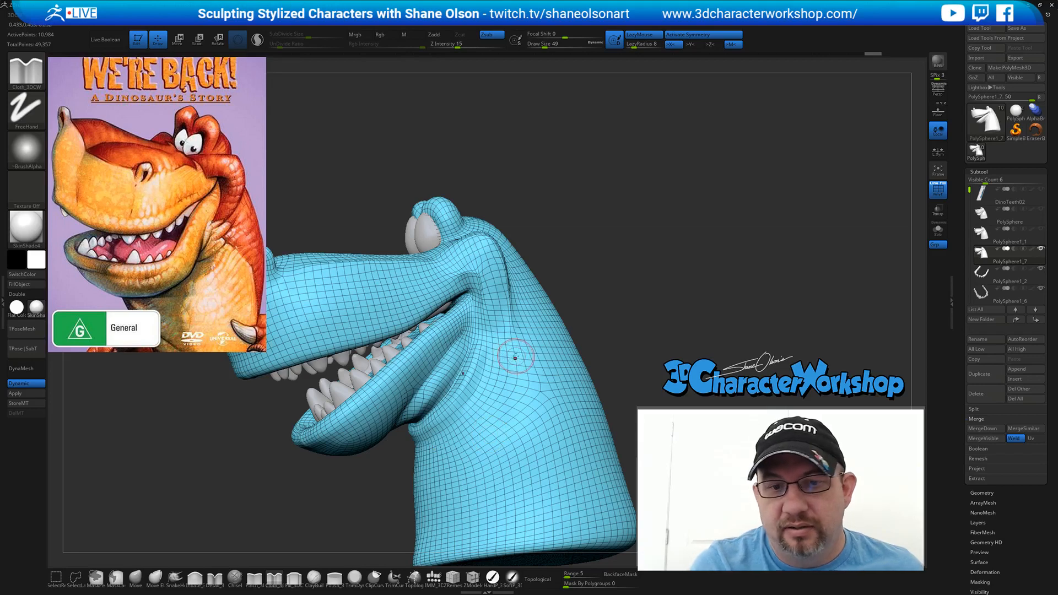
- Smooth the skin around the cheek fold behind the mouth corner
mouse_move(503, 359)
right_mouse_down()
mouse_move(521, 369)
mouse_move(533, 336)
right_mouse_up()
key("shift")
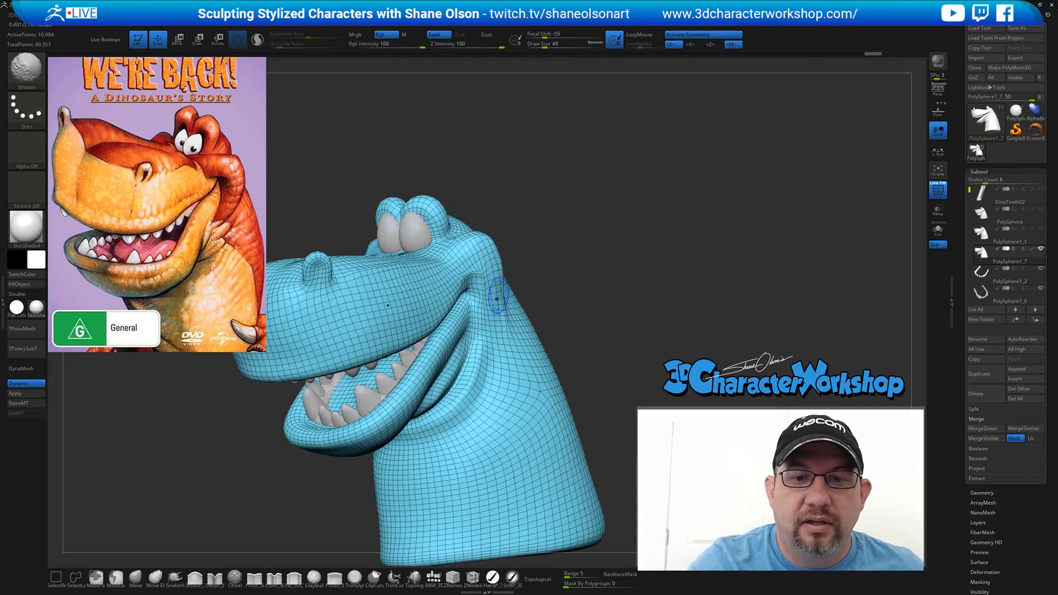
right_click_drag(569, 296, 558, 276)
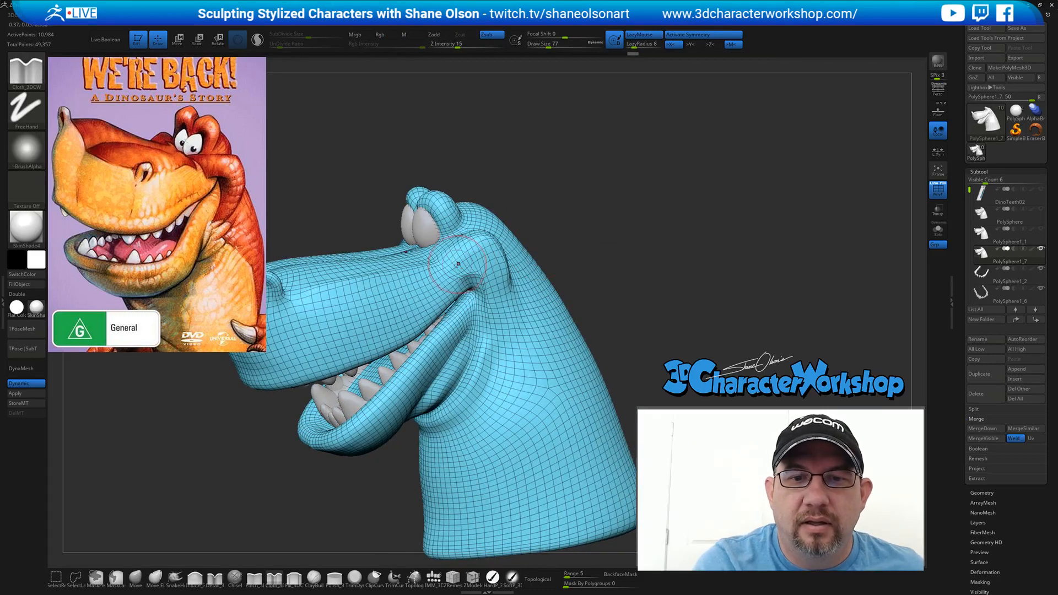
- Sculpt broader folds around the cheek and mouth corner using the Cloth brush at draw sizes 77 to 101
right_click_drag(569, 243, 646, 326)
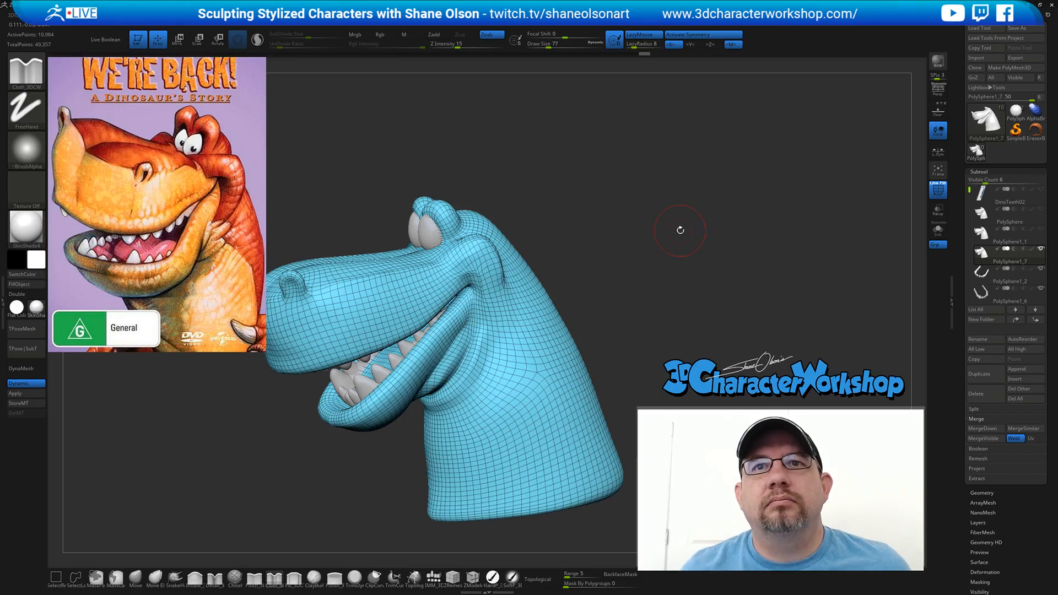
right_click_drag(680, 230, 624, 239)
key("s")
left_click_drag(616, 243, 618, 243)
mouse_move(611, 241)
right_mouse_down("alt")
mouse_move(612, 266)
mouse_move(566, 272)
right_mouse_up("alt")
key("s")
left_click_drag(566, 273, 570, 273)
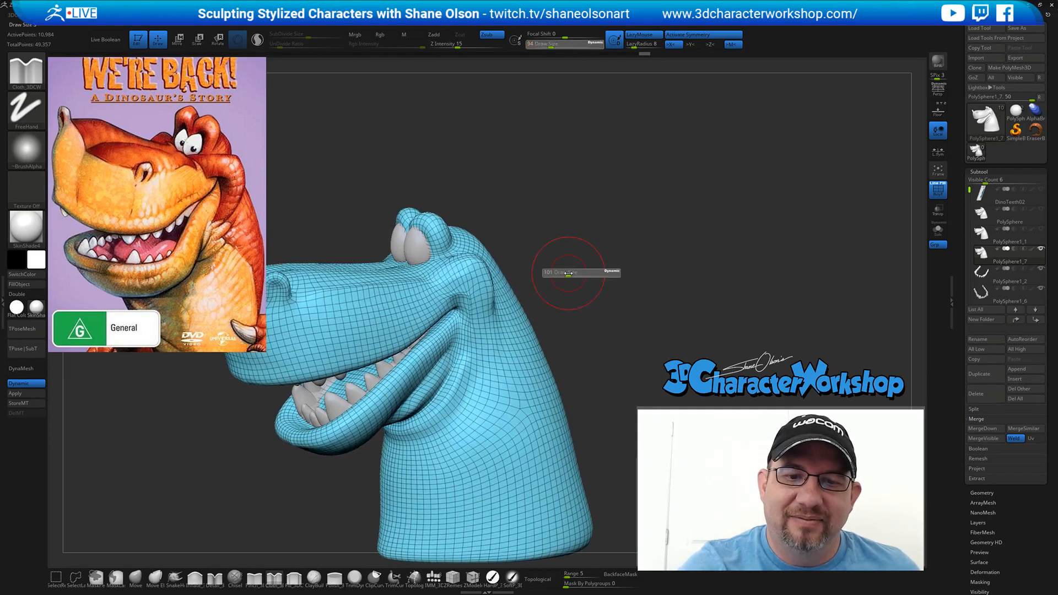
mouse_move(459, 279)
left_mouse_down()
mouse_move(484, 296)
mouse_move(427, 293)
left_mouse_up()
mouse_move(596, 298)
left_mouse_down()
mouse_move(468, 294)
mouse_move(611, 293)
mouse_move(542, 287)
mouse_move(591, 288)
mouse_move(300, 522)
left_mouse_up()
key("s")
left_click(485, 294)
- Reshape the upper lip near the mouth corner and the cheek bulge using the Move brush at draw size 136
left_click(137, 579)
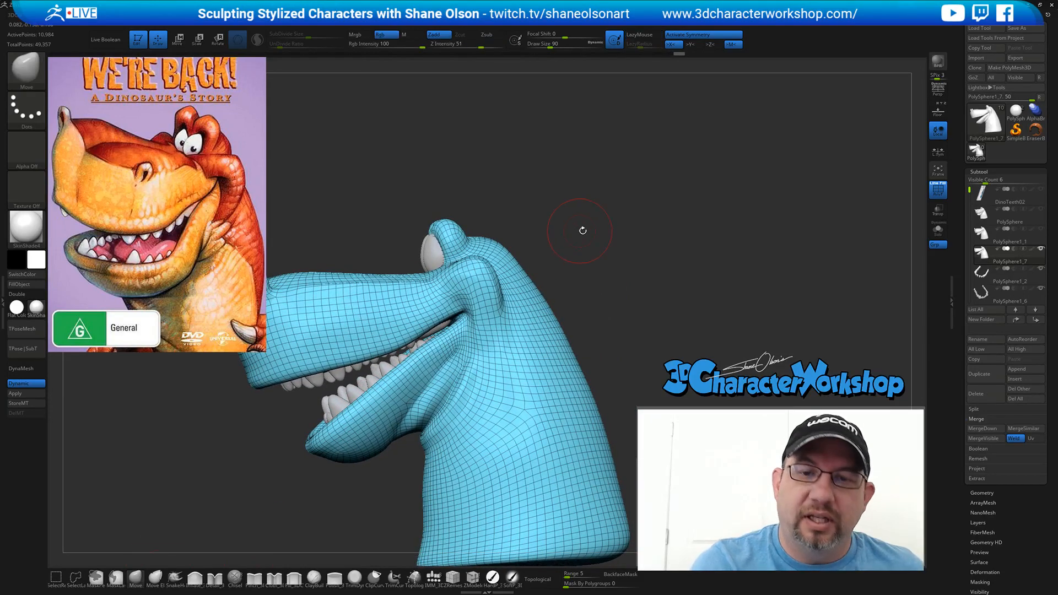
key("]")
key("]")
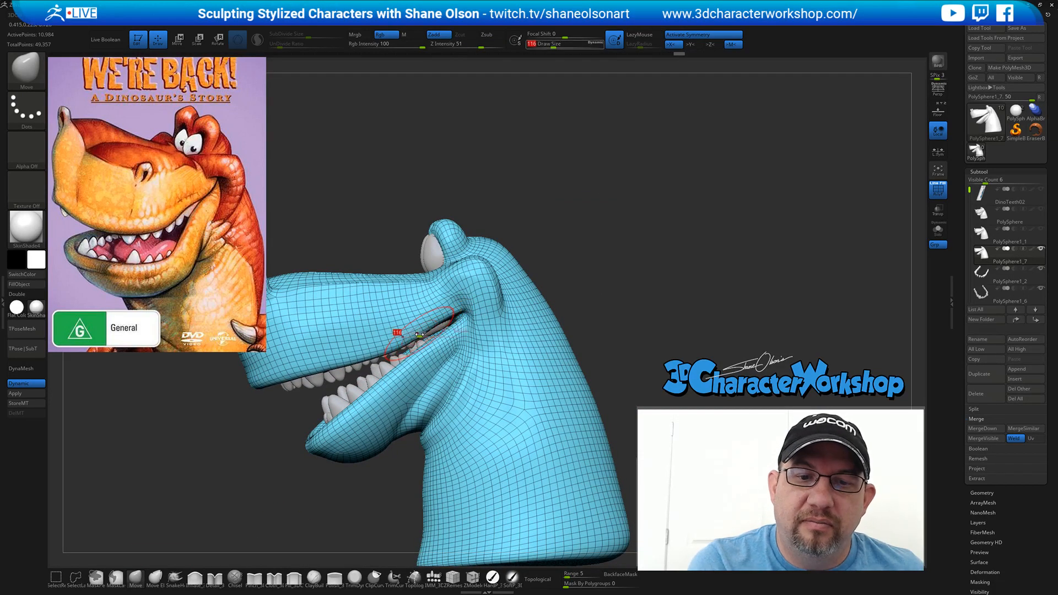
left_click_drag(408, 339, 409, 346)
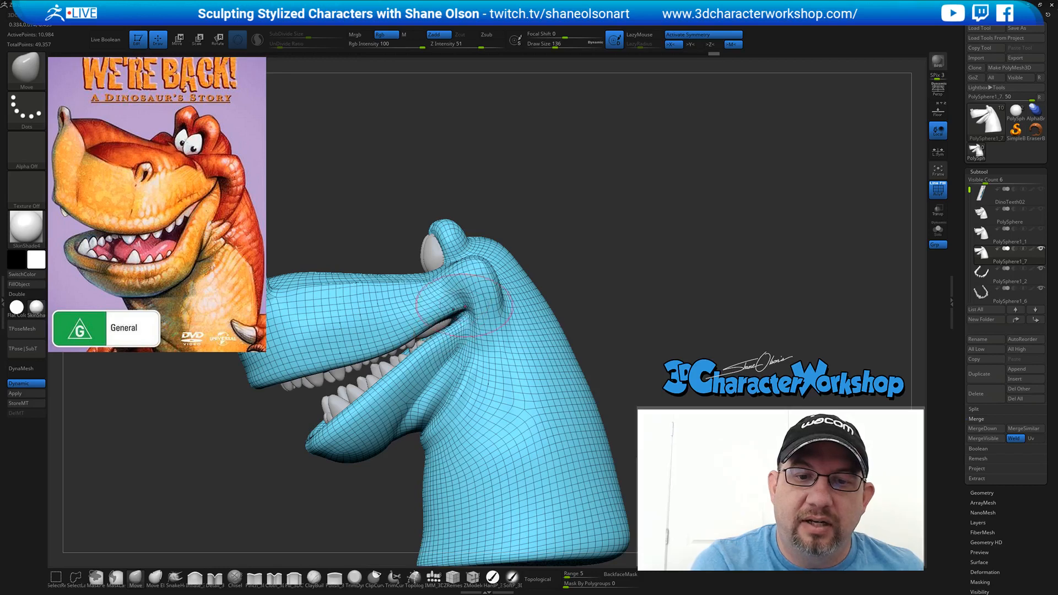
left_click_drag(479, 301, 485, 304)
right_click_drag(487, 304, 481, 307)
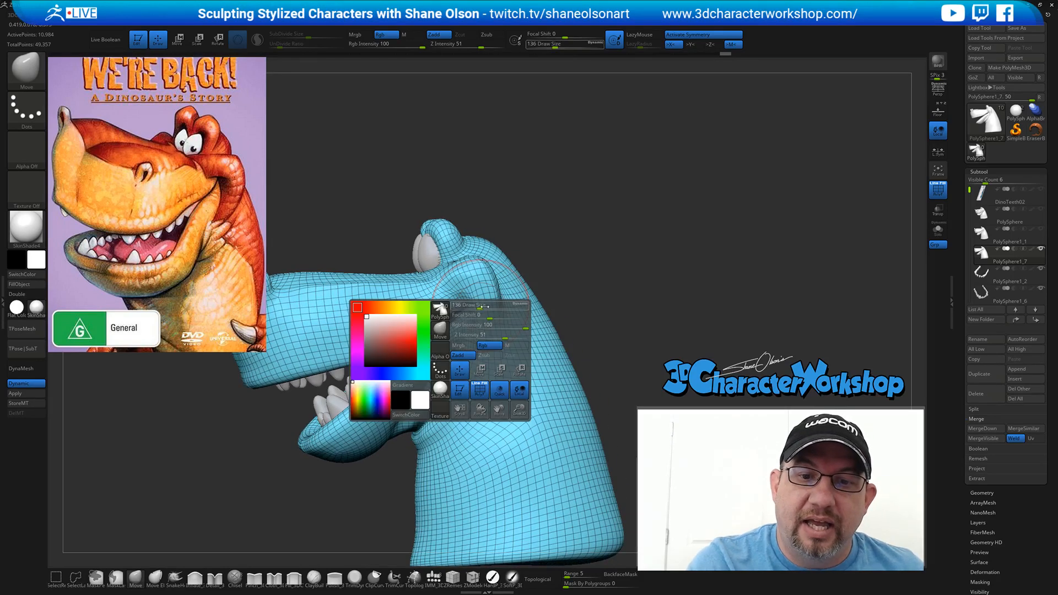
- Adjust the cheek bulge and the mouth corner using the Move brush at draw sizes 87 and 65, smoothing the surface
key("s")
left_click_drag(485, 298, 479, 298)
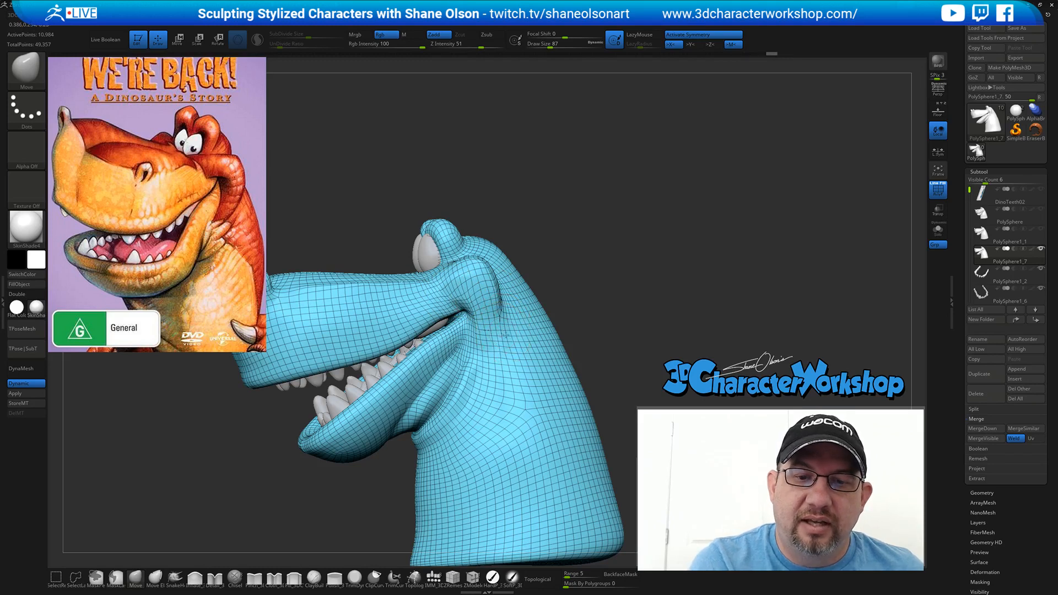
mouse_move(506, 335)
right_mouse_down()
mouse_move(557, 332)
mouse_move(520, 330)
right_mouse_up()
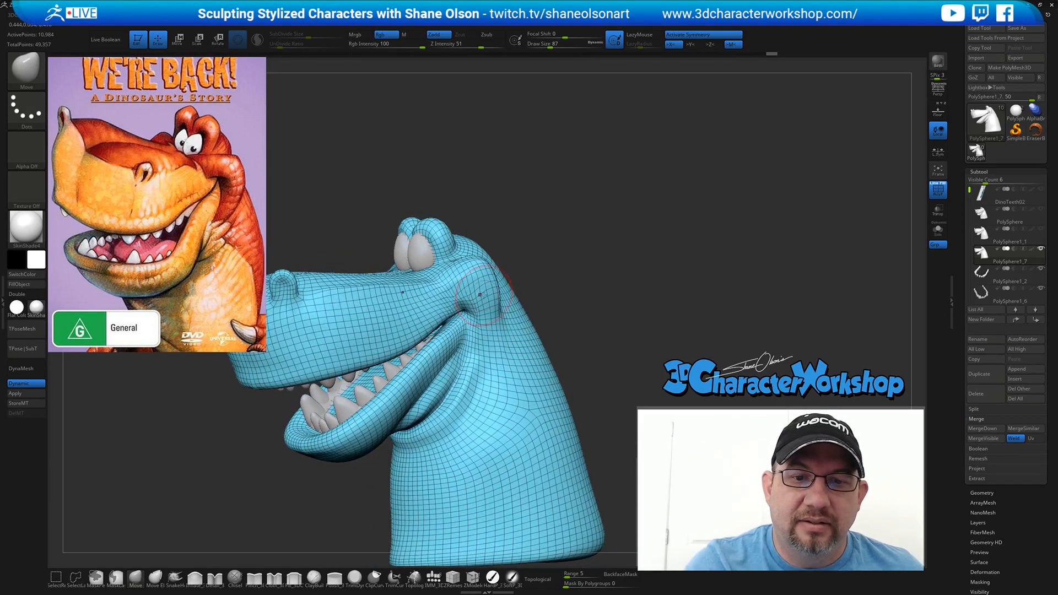
mouse_move(480, 294)
right_mouse_down()
mouse_move(515, 305)
mouse_move(496, 296)
right_mouse_up()
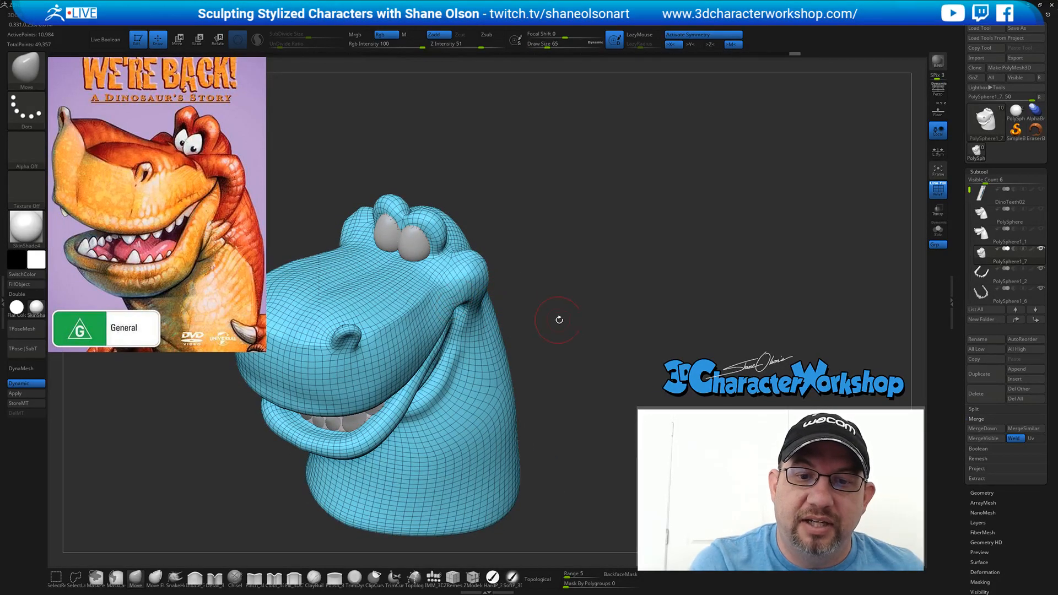
right_click_drag(559, 320, 452, 303)
key("shift")
left_click_drag(457, 289, 462, 292, "shift")
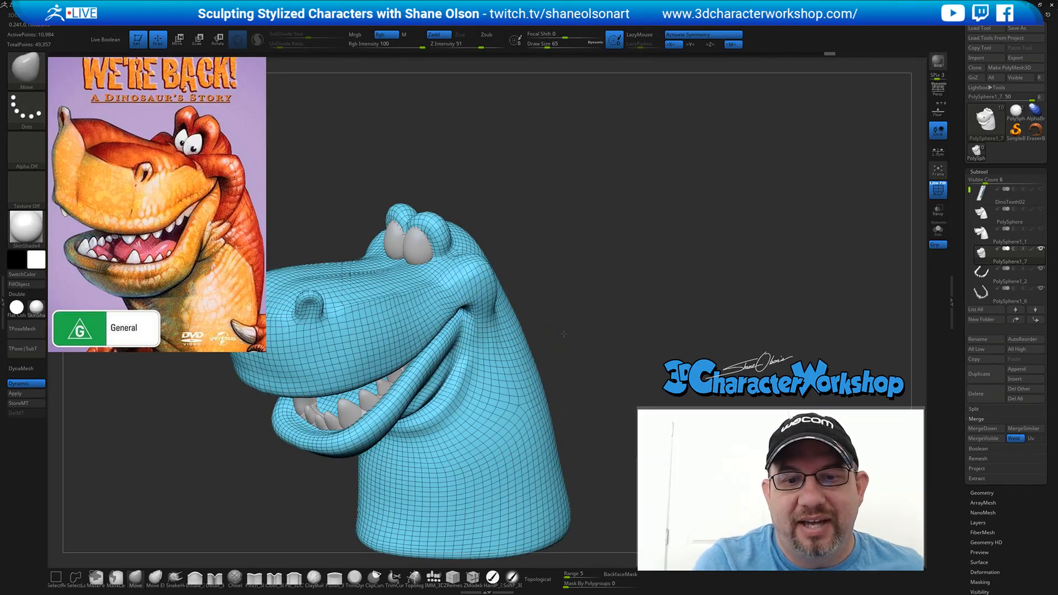
- Refine the mouth corner and the edge of the cheek fold using the Move brush at a smaller draw size, with light smoothing
mouse_move(562, 330)
right_mouse_down()
mouse_move(499, 309)
mouse_move(546, 296)
mouse_move(578, 305)
mouse_move(488, 324)
mouse_move(546, 341)
mouse_move(522, 333)
right_mouse_up()
key("shift")
key("s")
left_click(574, 320)
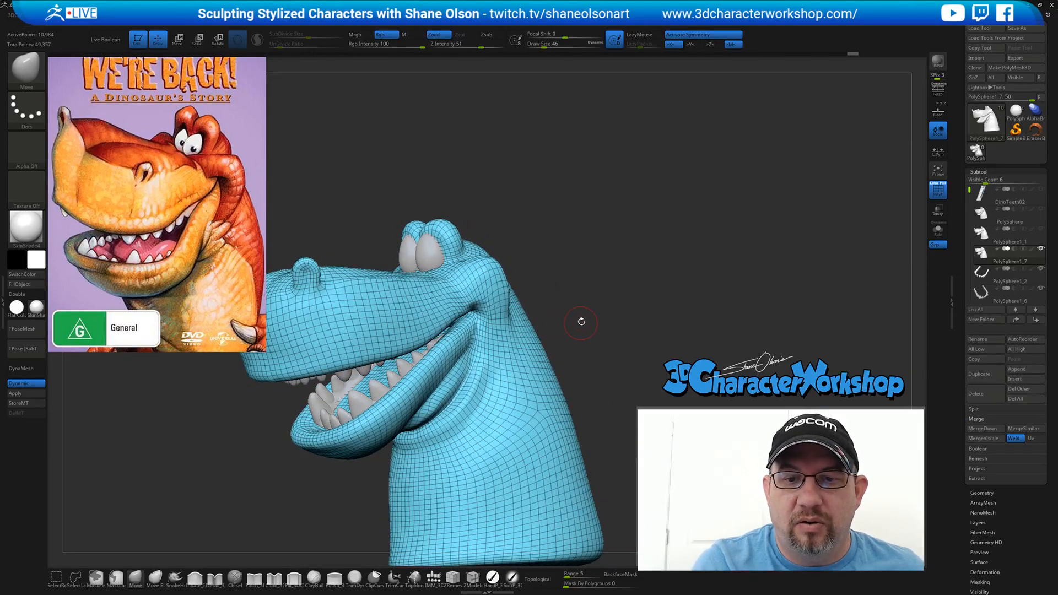
key("s")
mouse_move(590, 320)
right_mouse_down()
mouse_move(580, 319)
mouse_move(590, 331)
right_mouse_up()
key("shift")
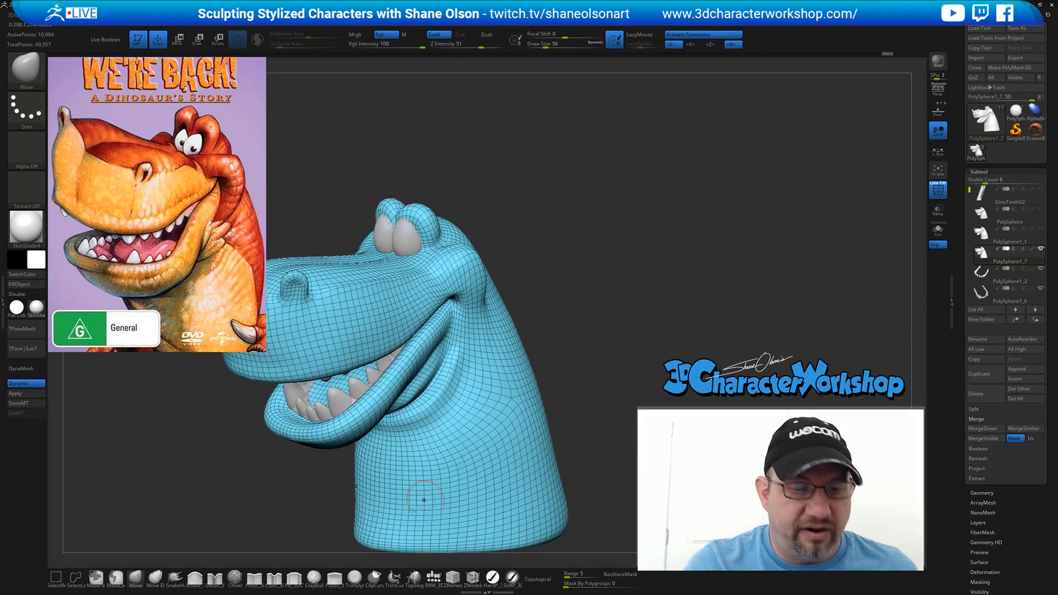
- Puff up the cheek and the skin folds using the Inflate brush at draw sizes 90 and 74 and Z intensity 5
left_click(194, 577)
key("s")
left_click_drag(537, 268, 542, 268)
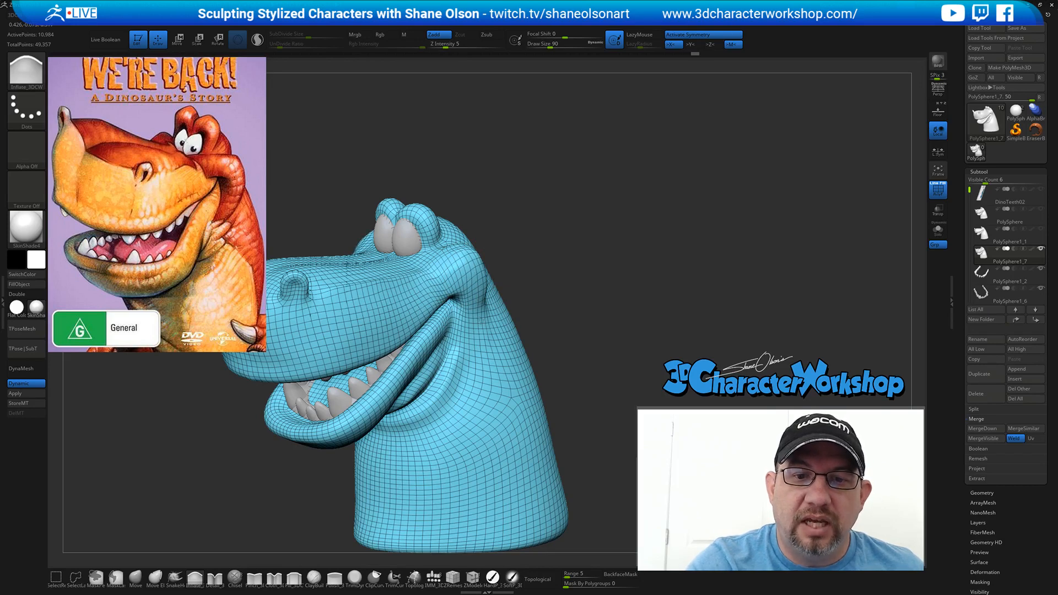
key("s")
left_click_drag(483, 326, 479, 325)
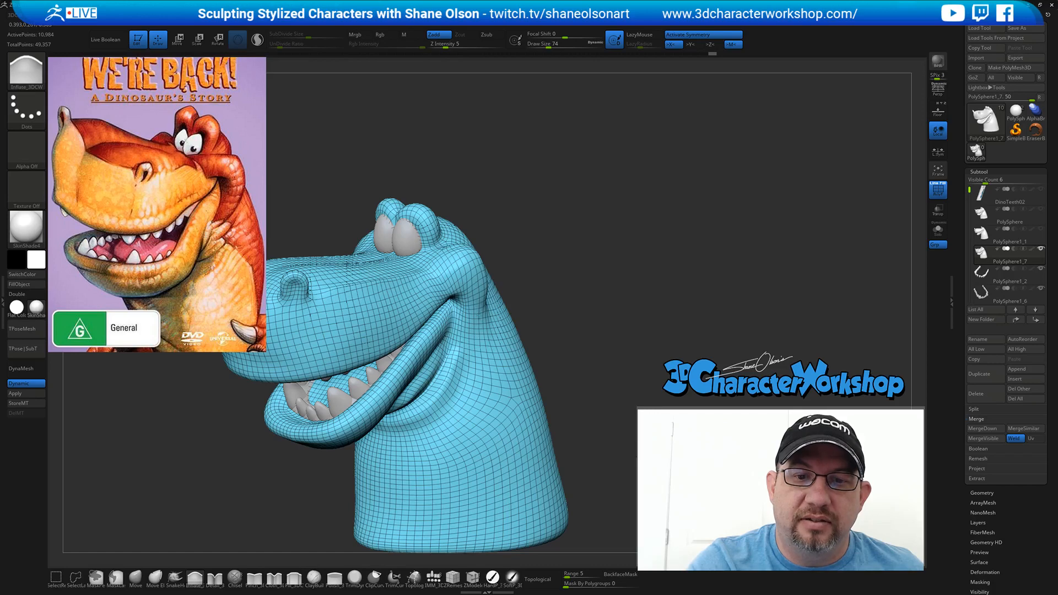
mouse_move(492, 337)
right_mouse_down()
mouse_move(514, 324)
mouse_move(497, 323)
right_mouse_up()
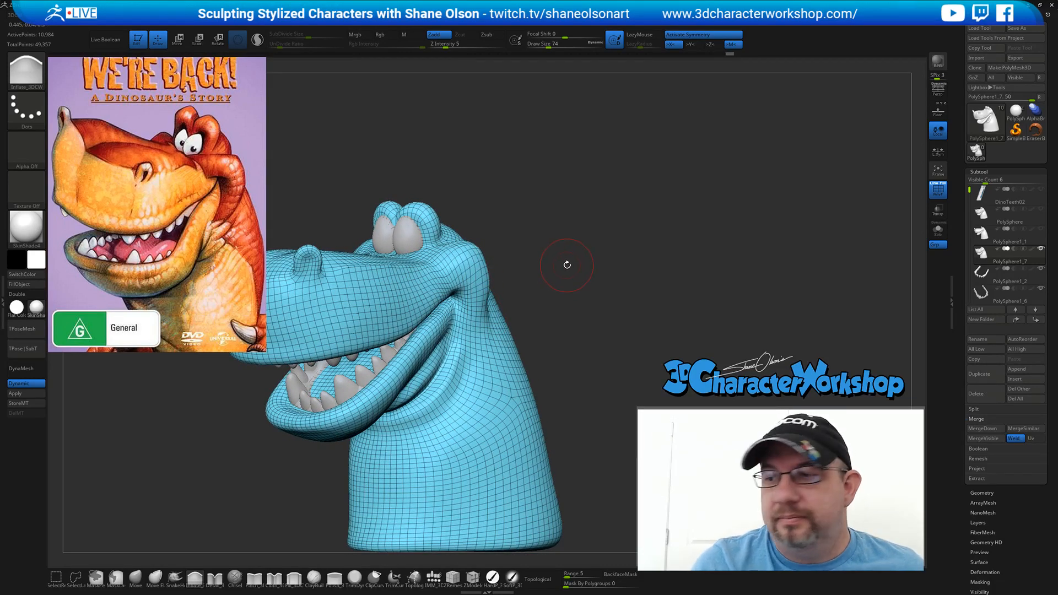
- Smooth the cheek bulge in front of the mouth corner at draw size 74 and check the head from several angles
mouse_move(572, 260)
right_mouse_down()
mouse_move(553, 264)
mouse_move(556, 282)
mouse_move(616, 203)
mouse_move(590, 237)
mouse_move(624, 215)
mouse_move(607, 245)
right_mouse_up()
right_click_drag(606, 246, 533, 273)
key("shift")
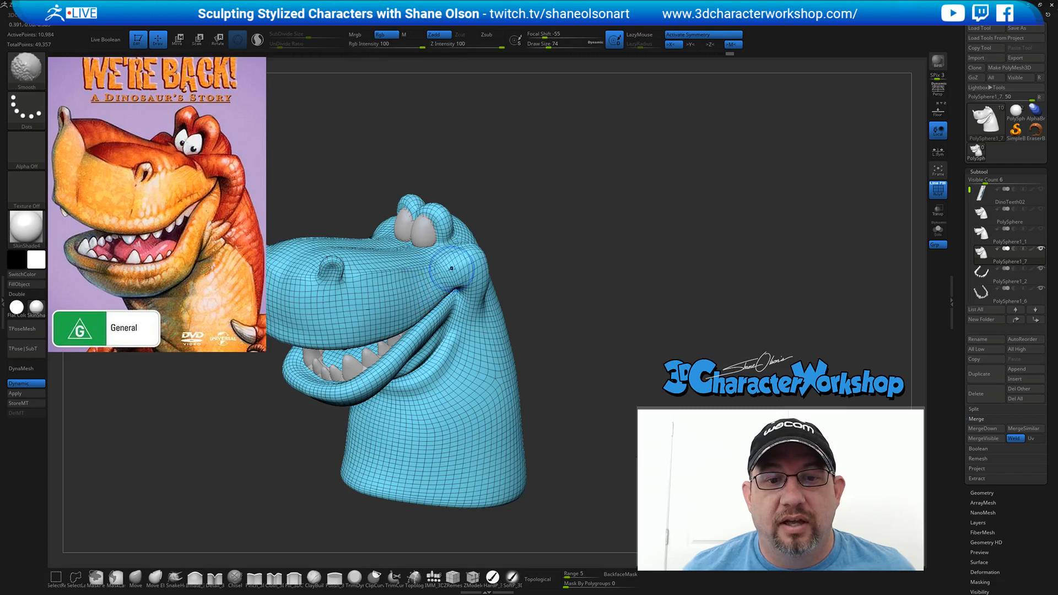
key("shift")
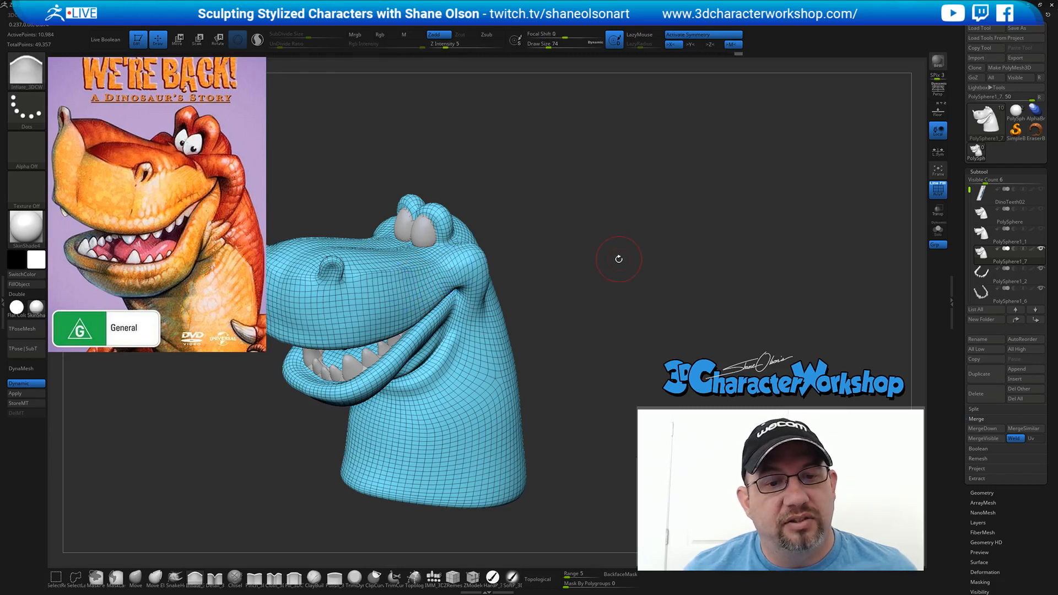
right_click_drag(609, 282, 584, 302)
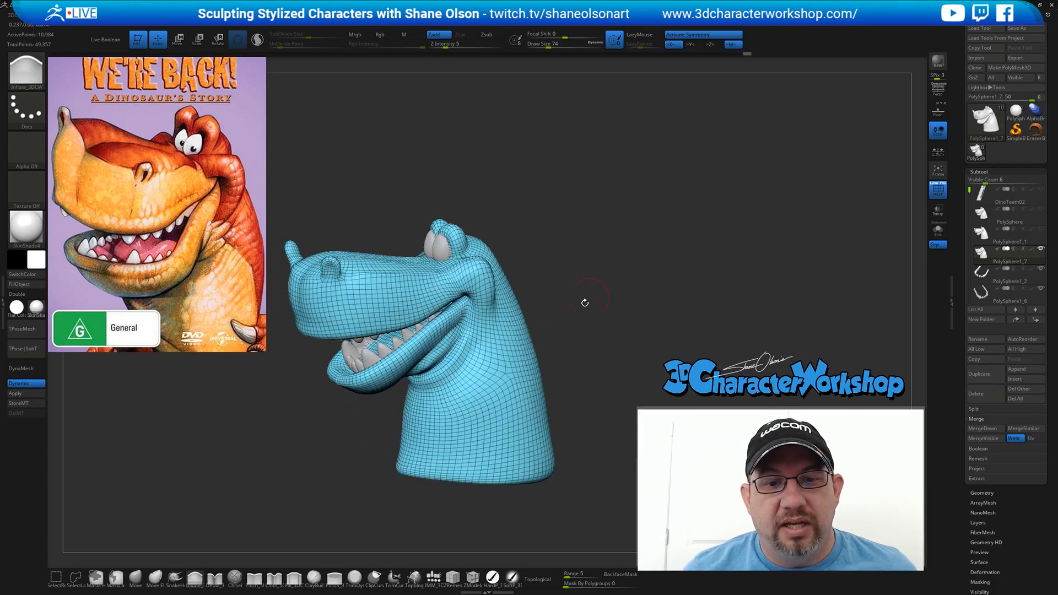
key("shift")
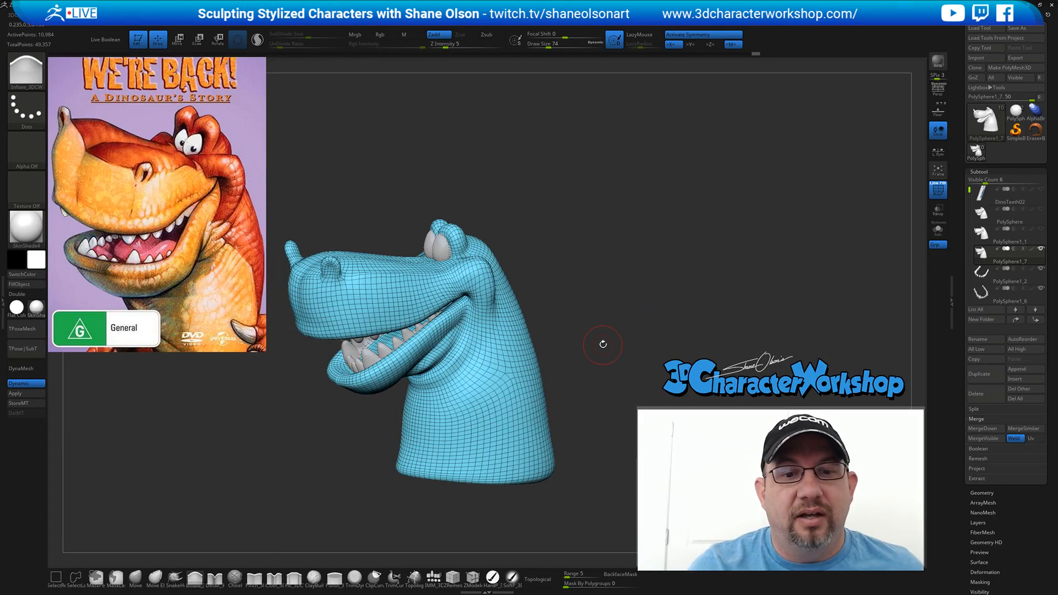
right_click_drag(602, 346, 607, 336)
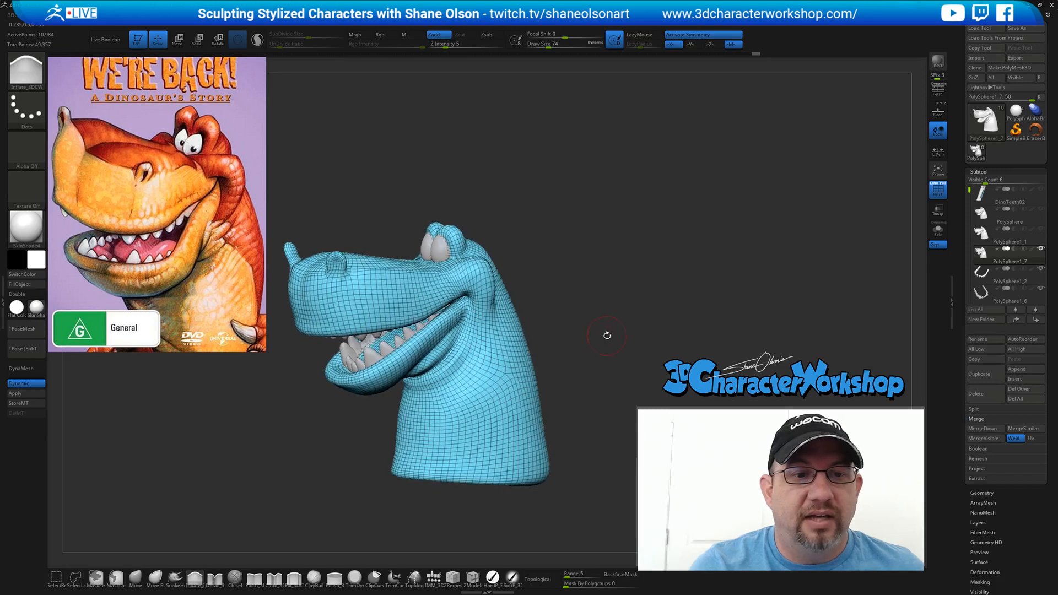
- Mask the raised nostril on the snout using the MaskPen brush at draw size 34 and invert the mask
mouse_move(570, 292)
right_mouse_down()
mouse_move(632, 305)
mouse_move(638, 318)
right_mouse_up()
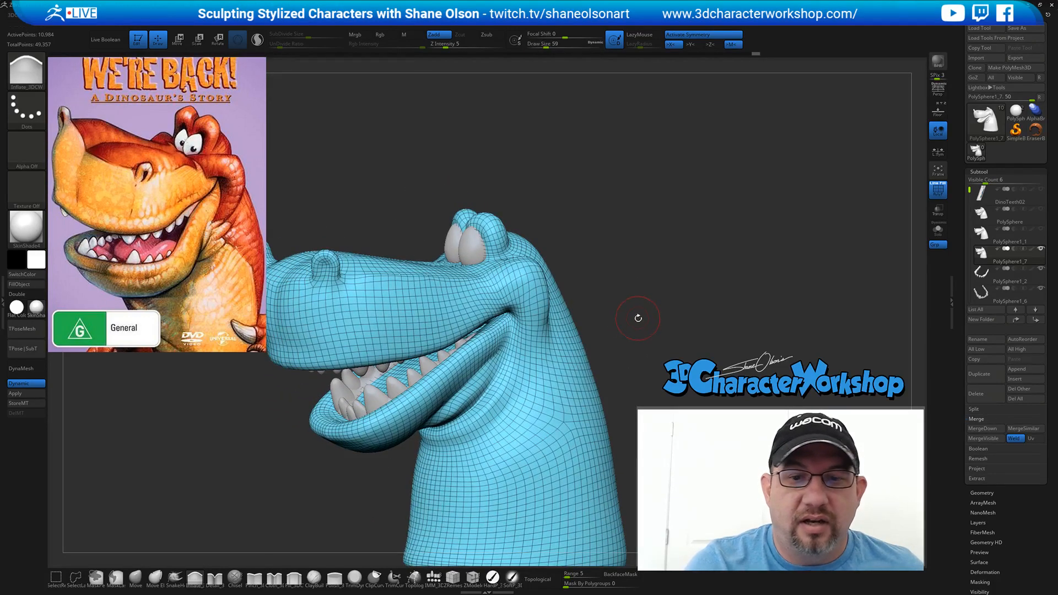
mouse_move(249, 458)
right_mouse_down()
mouse_move(634, 259)
mouse_move(626, 316)
right_mouse_up()
key("s")
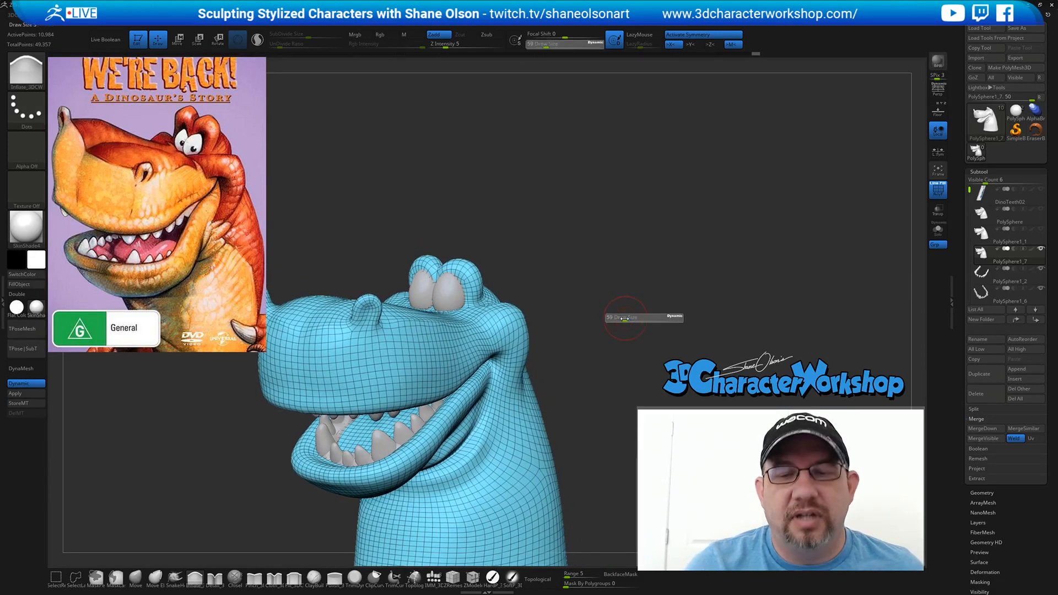
left_click_drag(626, 317, 624, 317)
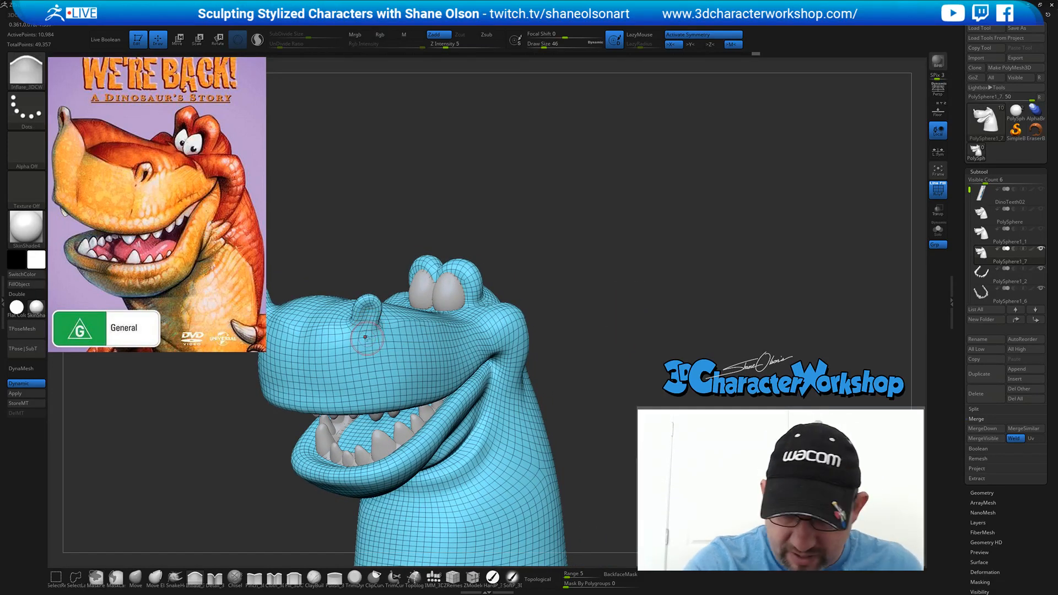
key("ctrl")
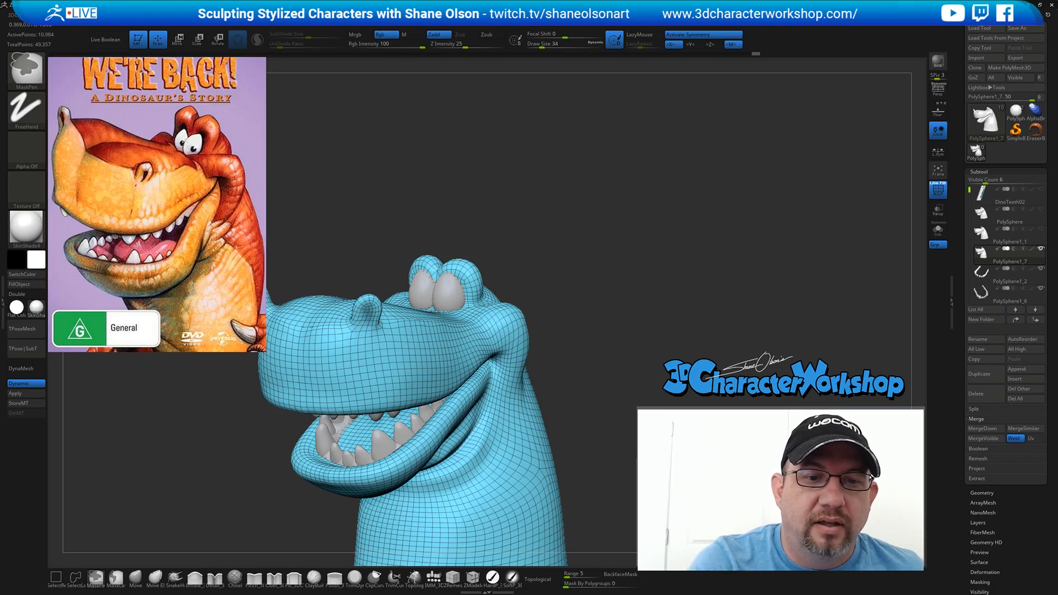
left_click_drag(583, 289, 603, 309)
left_click(578, 309, "ctrl")
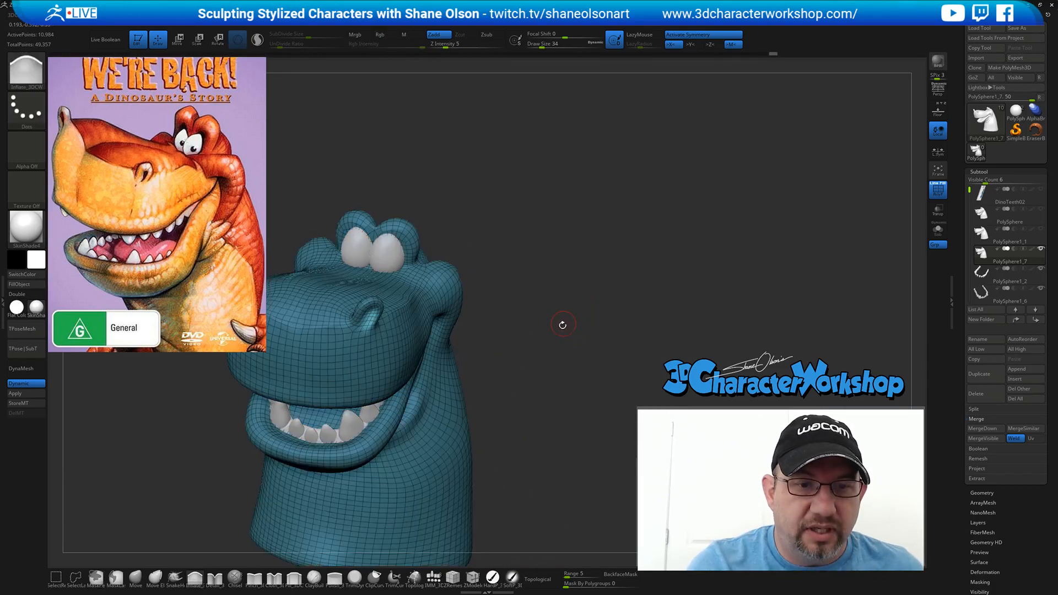
- Centre the transform gizmo on the unmasked nostril, adjust the nostril's placement on the snout, clear the mask and return to sculpting
key("w")
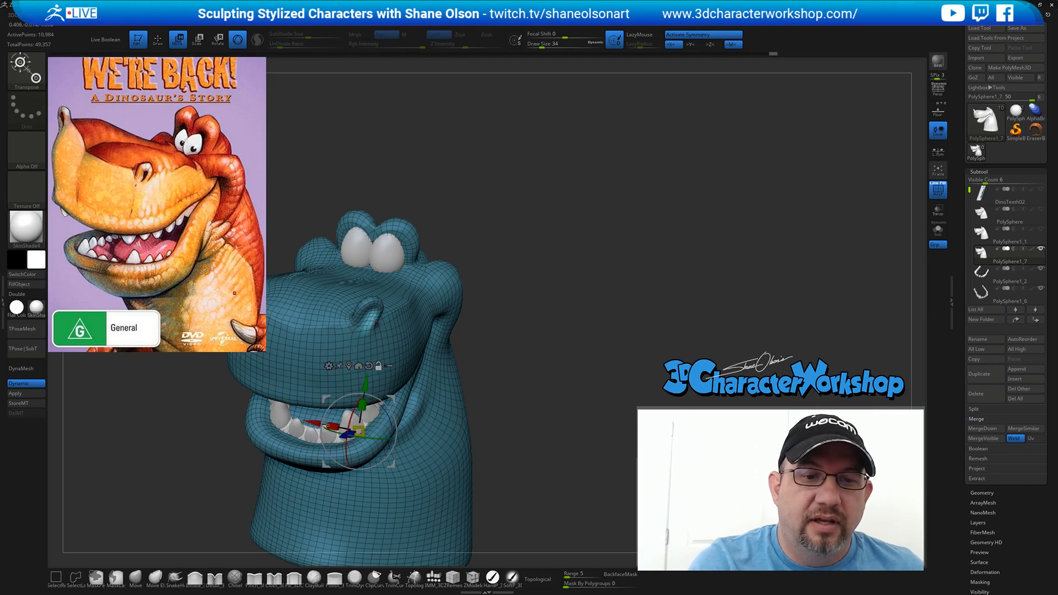
right_click_drag(368, 319, 374, 353)
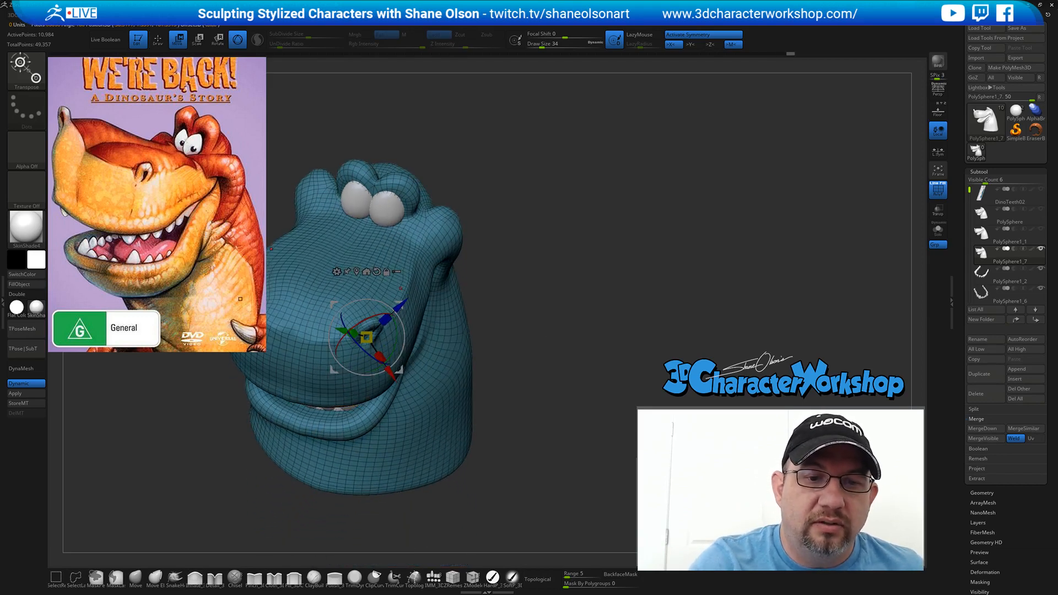
right_click_drag(394, 288, 342, 259)
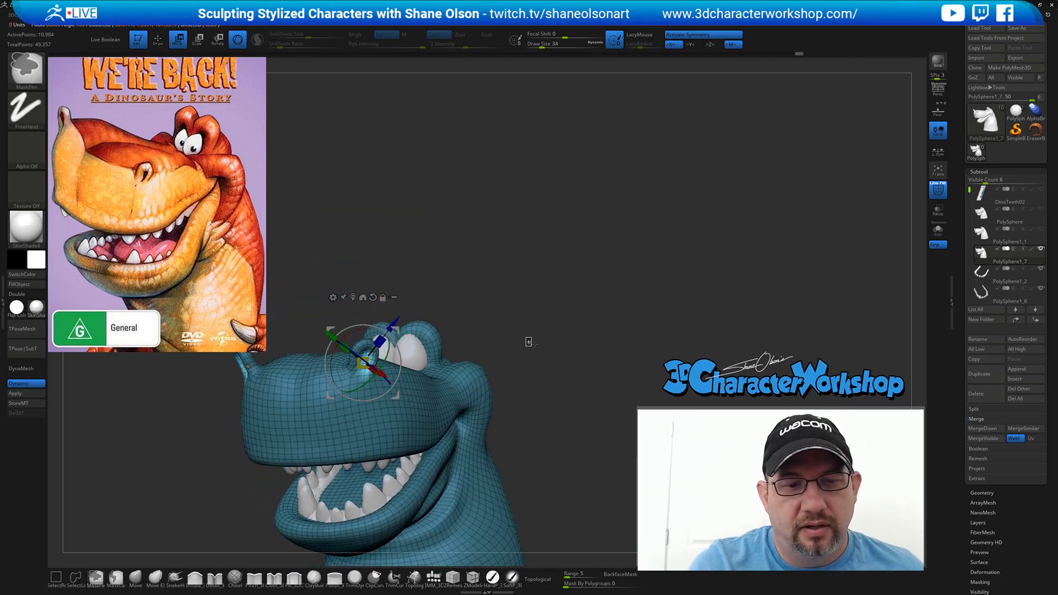
left_click_drag(529, 343, 543, 358, "ctrl")
right_click_drag(468, 350, 415, 345)
key("q")
right_click_drag(566, 318, 565, 285, "ctrl")
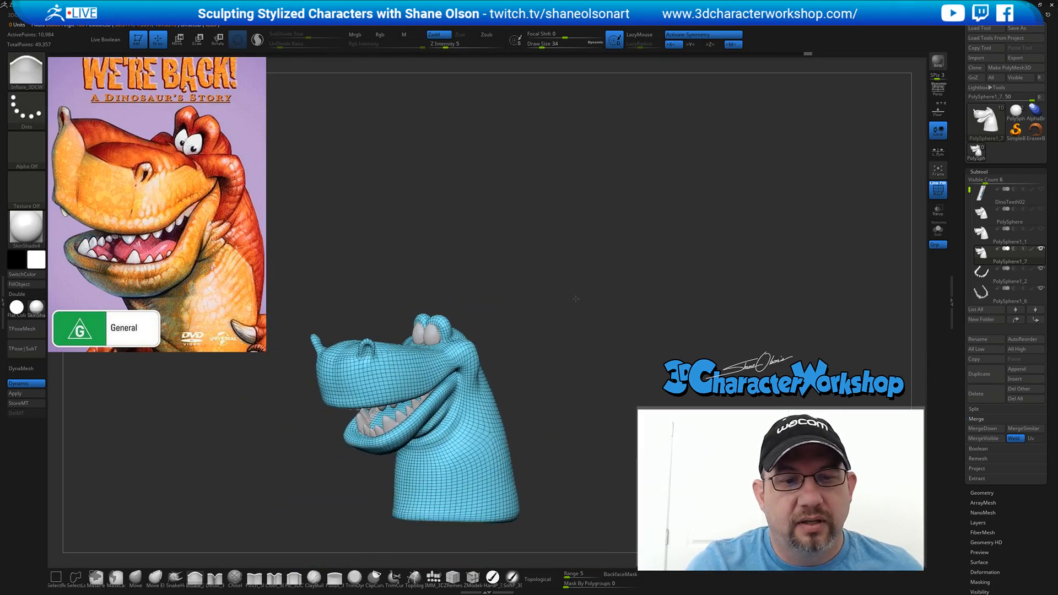
- Thicken the nostril rim and its base using the Inflate brush at draw size 34 with Z intensity 11
mouse_move(573, 338)
right_mouse_down("alt")
mouse_move(575, 316)
mouse_move(567, 353)
right_mouse_up("alt")
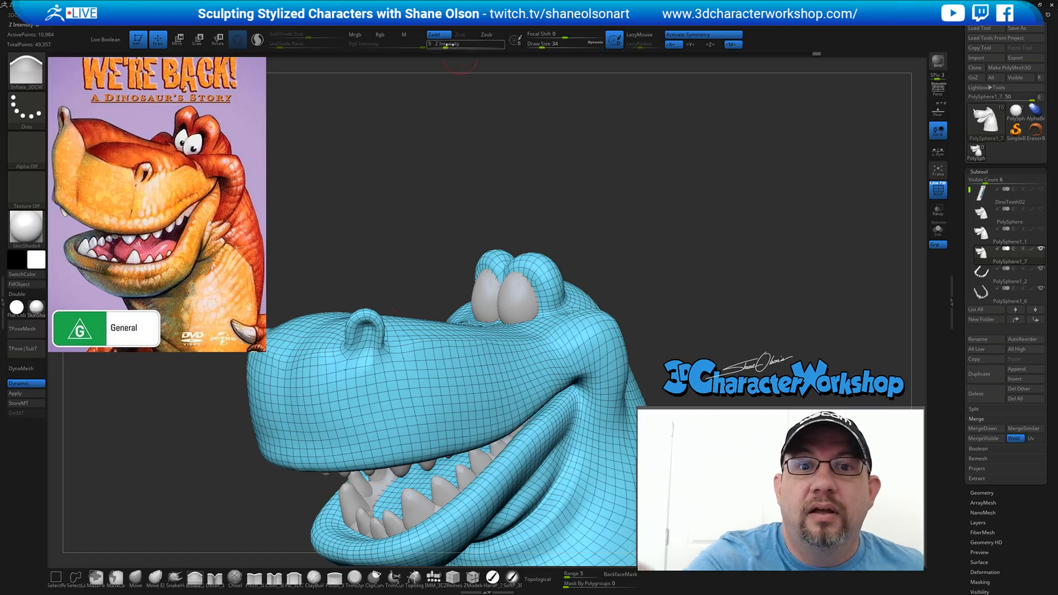
left_click_drag(446, 48, 453, 47)
right_click_drag(420, 293, 391, 303)
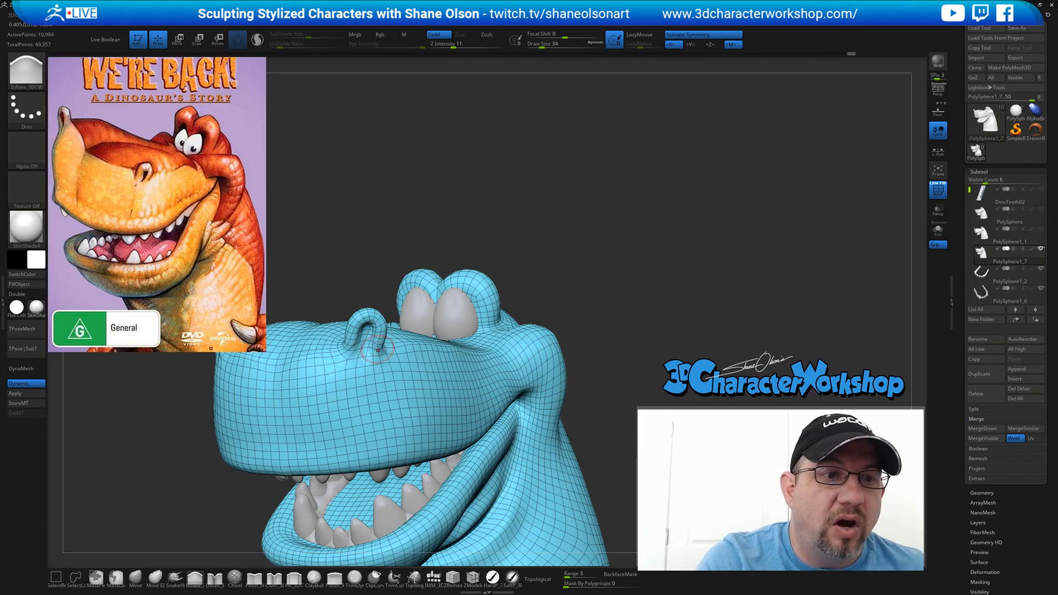
right_click_drag(471, 349, 567, 284)
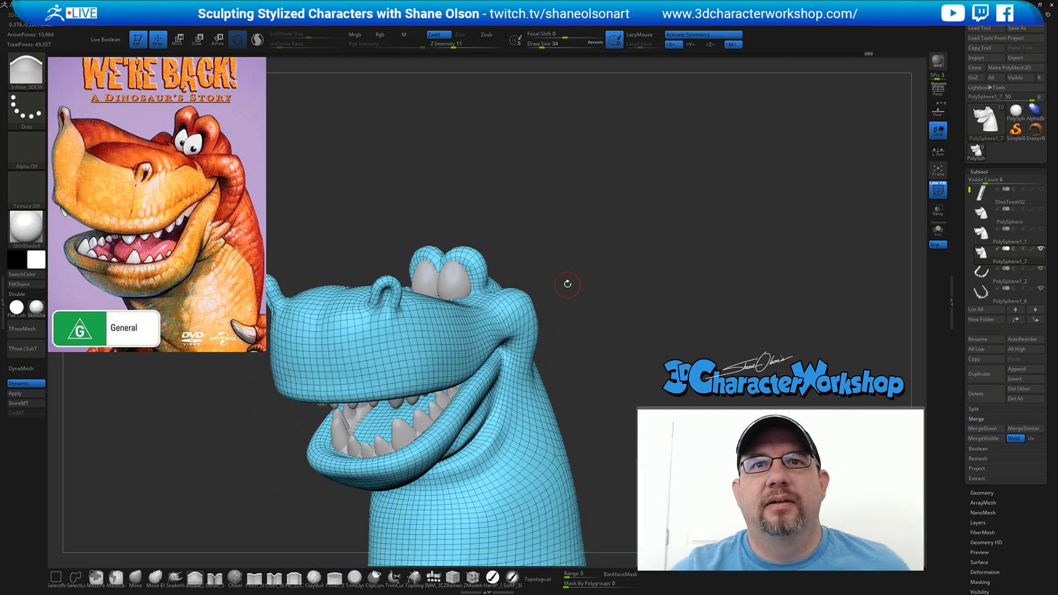
mouse_move(661, 251)
right_mouse_down()
mouse_move(649, 270)
mouse_move(648, 243)
mouse_move(646, 254)
mouse_move(561, 240)
mouse_move(671, 245)
mouse_move(672, 261)
mouse_move(653, 237)
mouse_move(681, 230)
mouse_move(650, 259)
right_mouse_up()
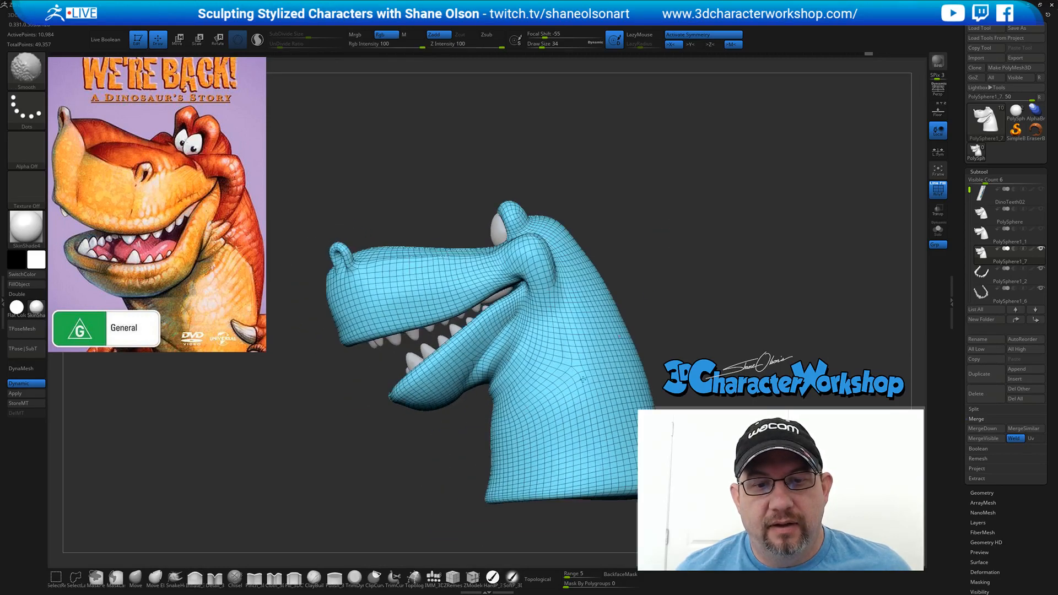
- Push up the underside of the jaw where it meets the throat using the Move brush at draw size 116
left_click(136, 578)
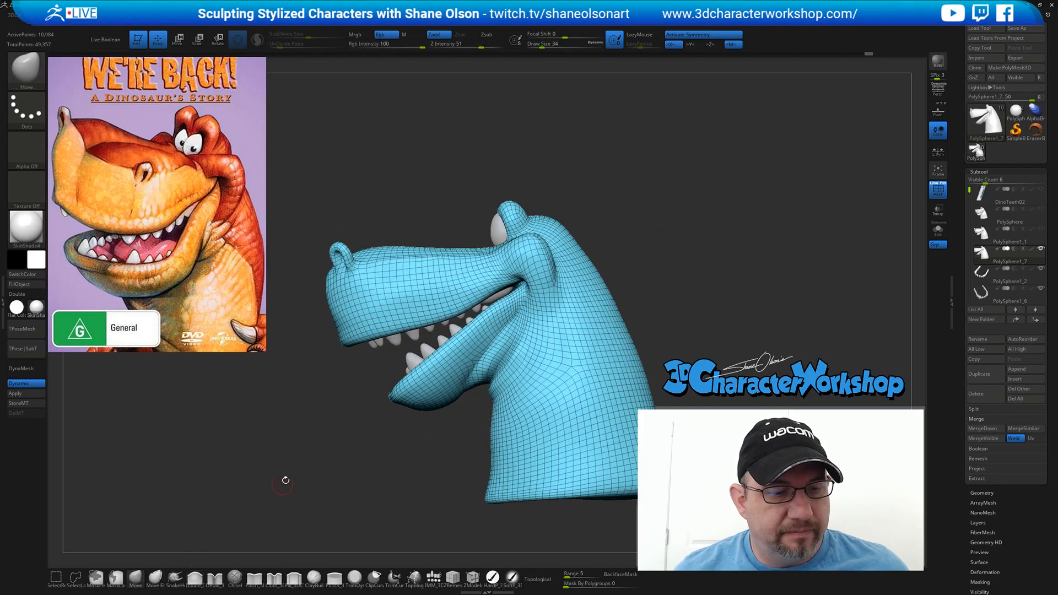
key("s")
left_click_drag(291, 472, 302, 472)
mouse_move(350, 452)
right_mouse_down("ctrl")
mouse_move(364, 468)
mouse_move(476, 459)
right_mouse_up("ctrl")
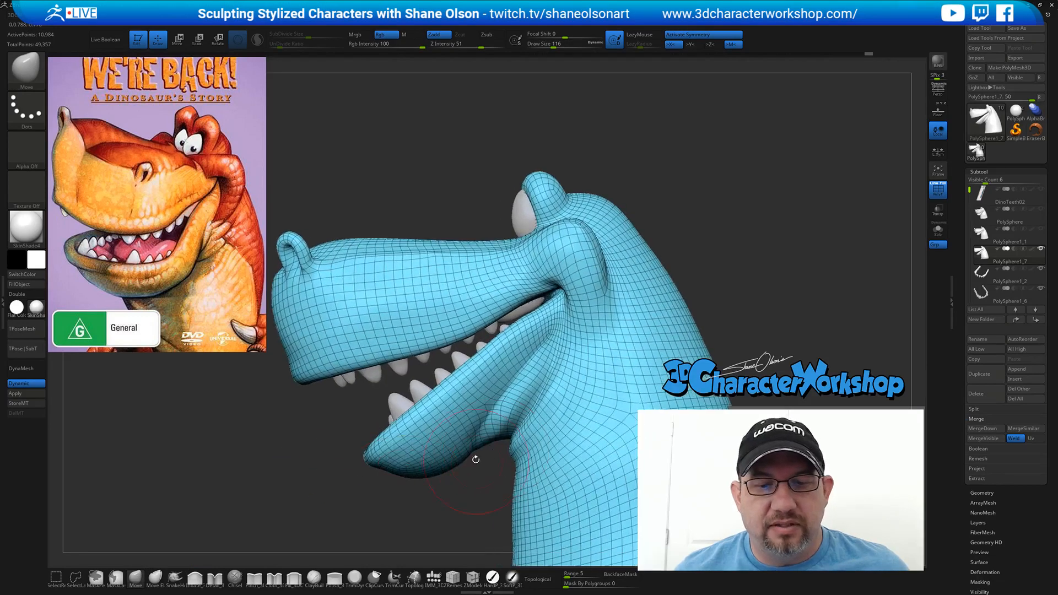
left_click_drag(479, 432, 490, 409)
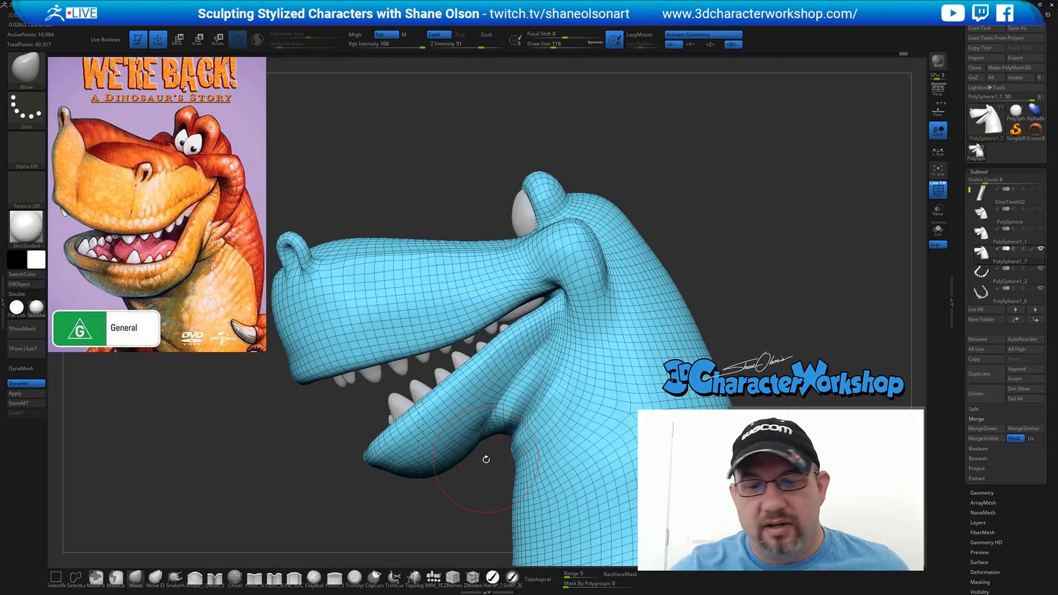
mouse_move(486, 459)
right_mouse_down()
mouse_move(704, 296)
mouse_move(704, 281)
mouse_move(673, 307)
right_mouse_up()
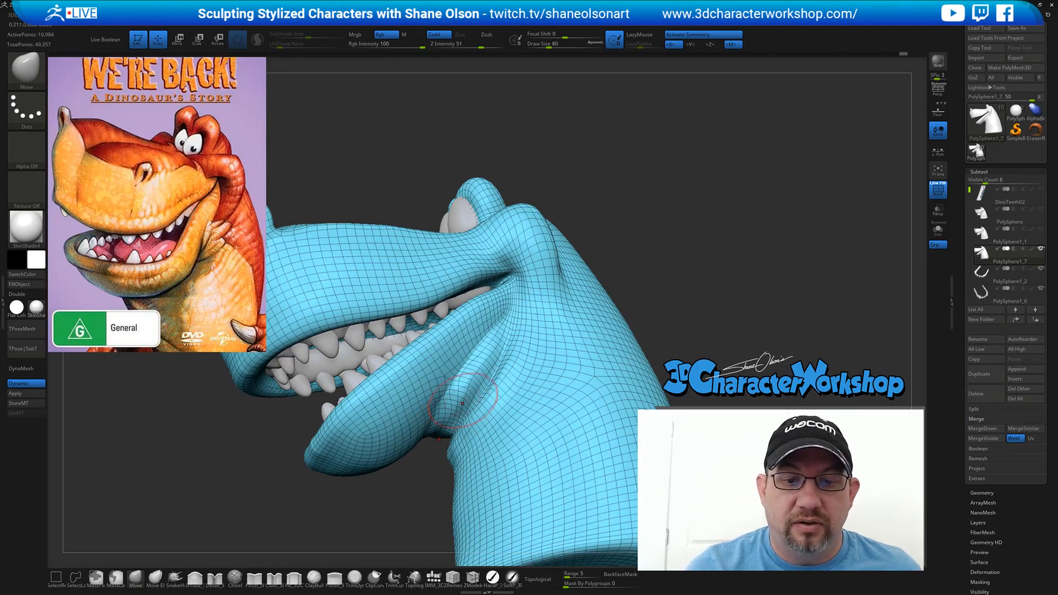
- Refine the skin fold between jaw and neck using the Move brush at draw sizes 49 and 71
right_click_drag(462, 403, 458, 416)
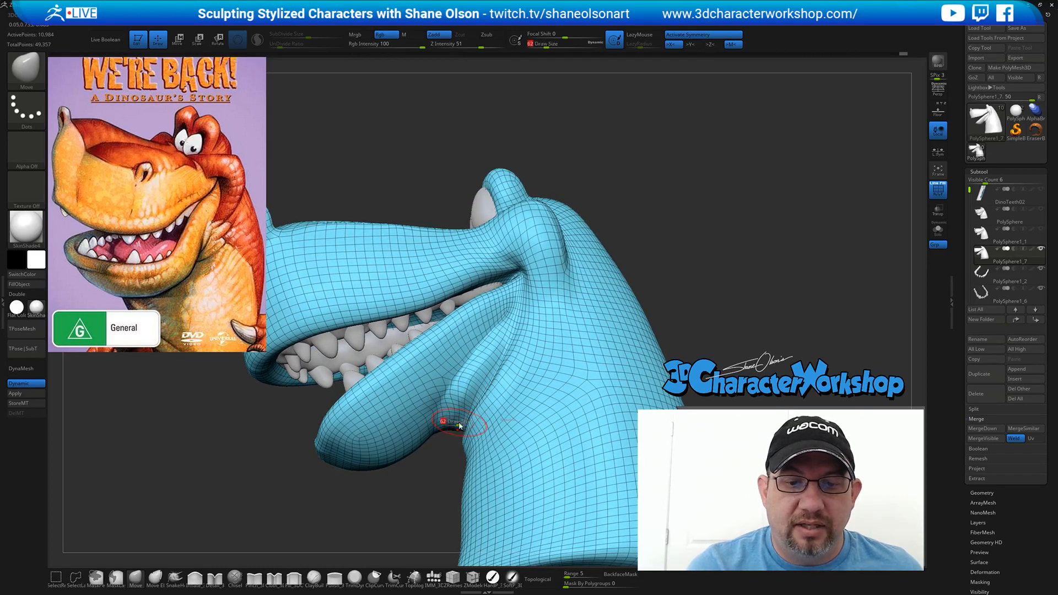
left_click_drag(460, 426, 458, 426)
right_click_drag(453, 420, 447, 490)
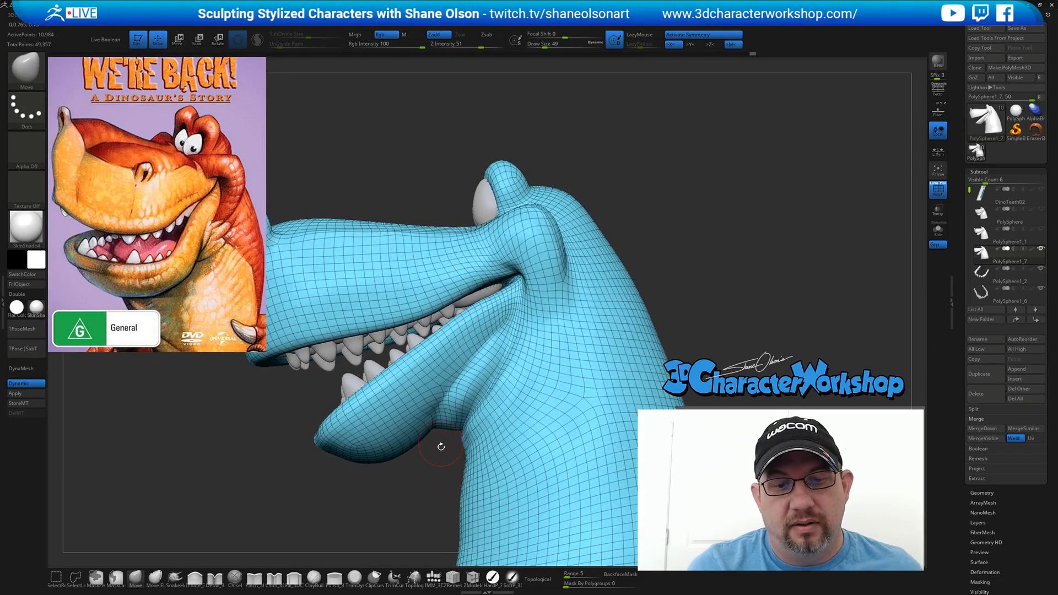
right_click_drag(441, 446, 586, 237)
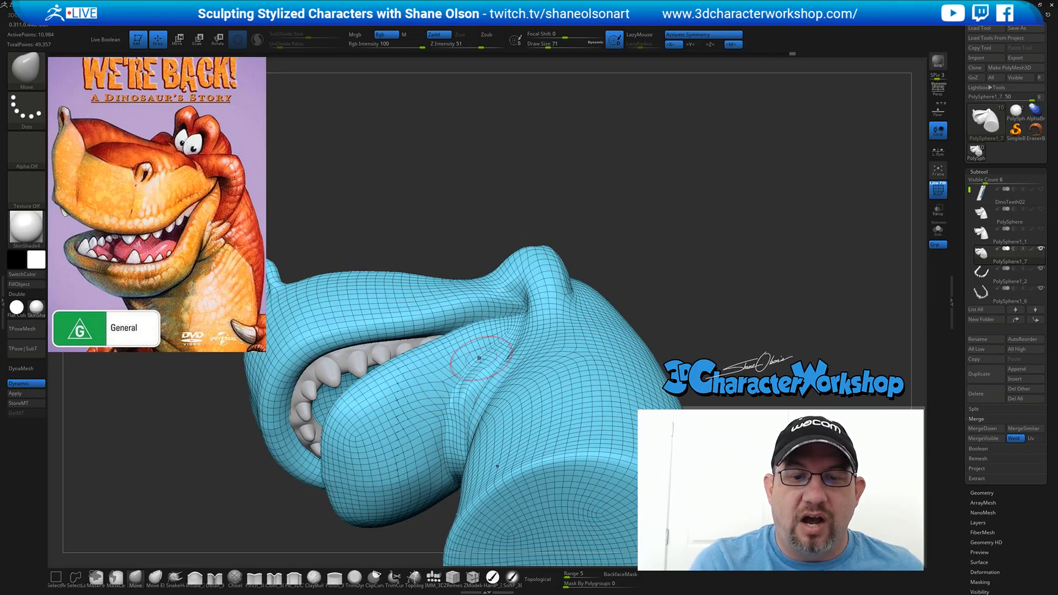
mouse_move(469, 374)
right_mouse_down()
mouse_move(497, 436)
mouse_move(545, 403)
right_mouse_up()
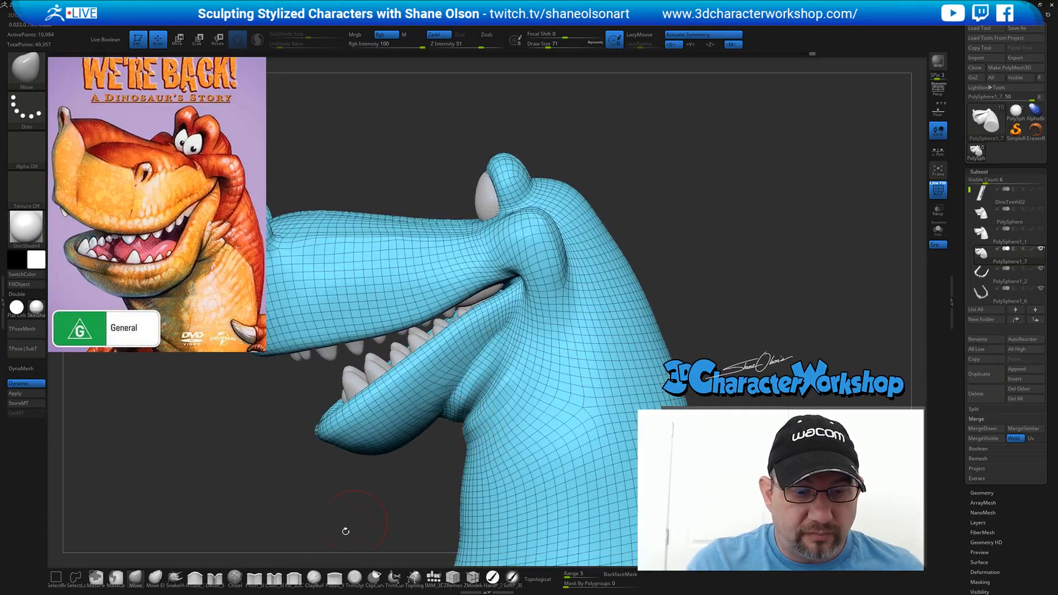
left_click_drag(292, 515, 312, 524)
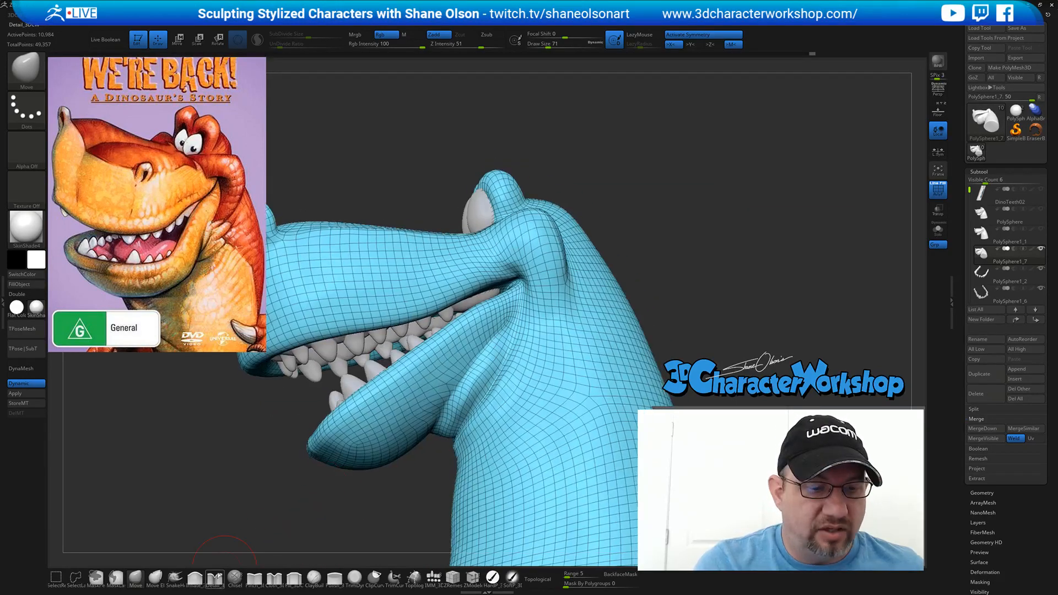
- Carve a sharper crease along the cheek fold behind the mouth using the Detail brush at draw size 54 and Z intensity 10
left_click(215, 579)
key("s")
left_click_drag(411, 503, 407, 502)
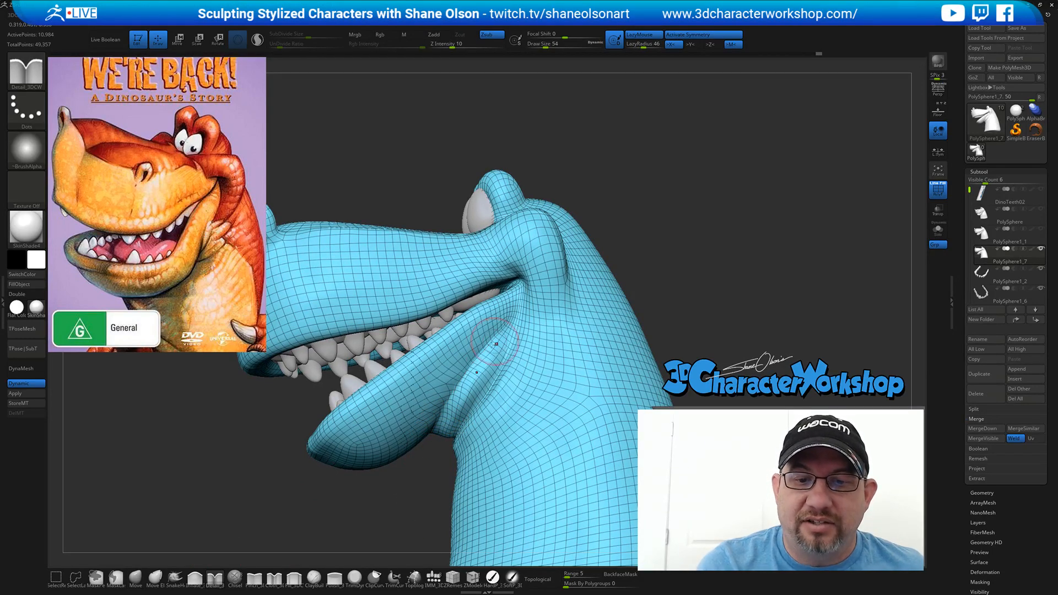
left_click_drag(471, 368, 518, 318)
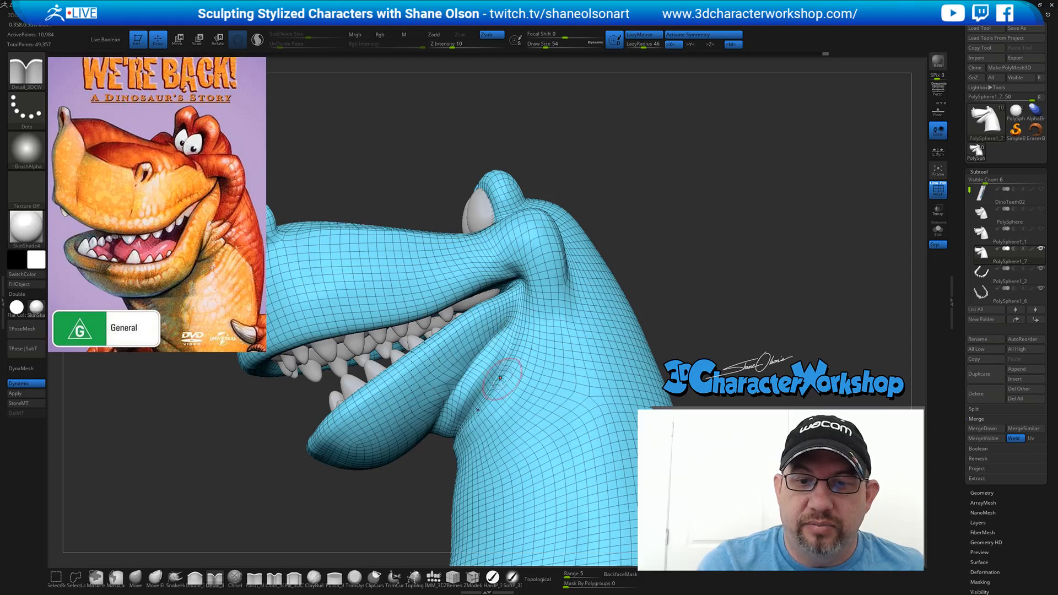
mouse_move(487, 392)
right_mouse_down()
mouse_move(495, 407)
mouse_move(470, 442)
right_mouse_up()
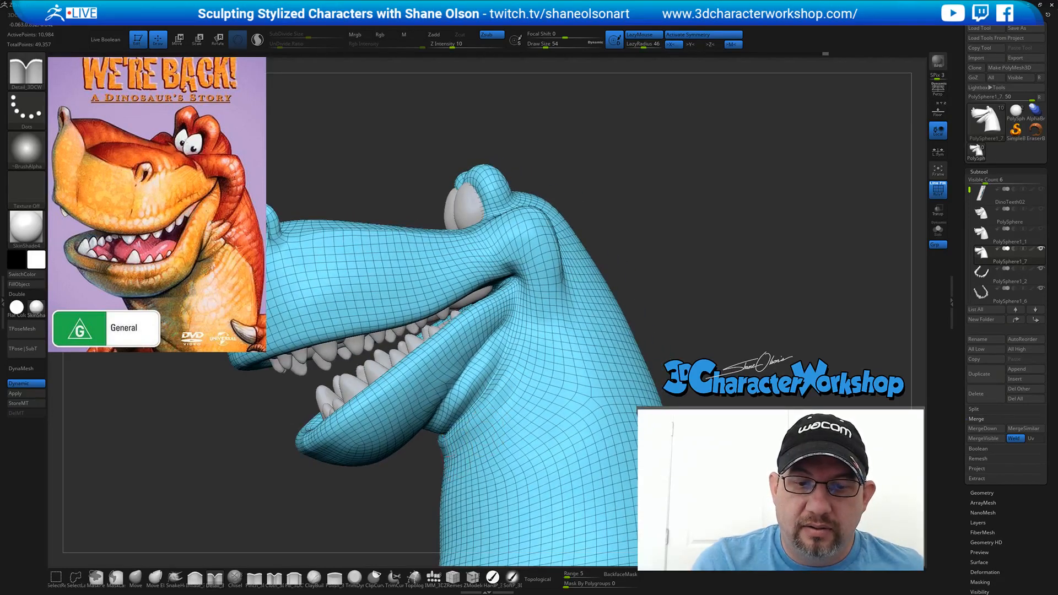
mouse_move(534, 421)
right_mouse_down()
mouse_move(485, 423)
mouse_move(538, 418)
right_mouse_up()
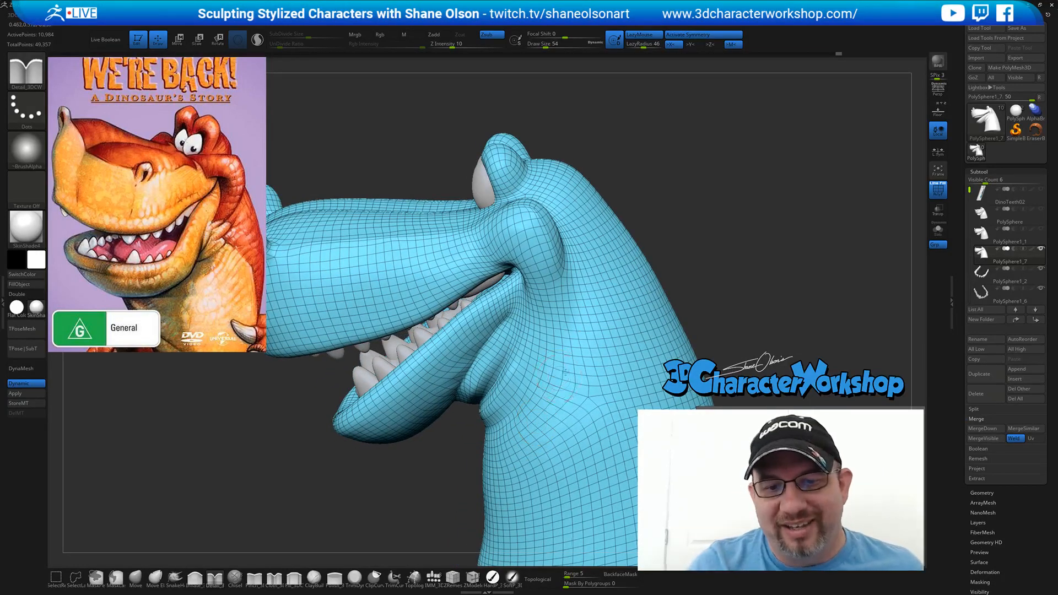
right_click_drag(557, 369, 543, 364)
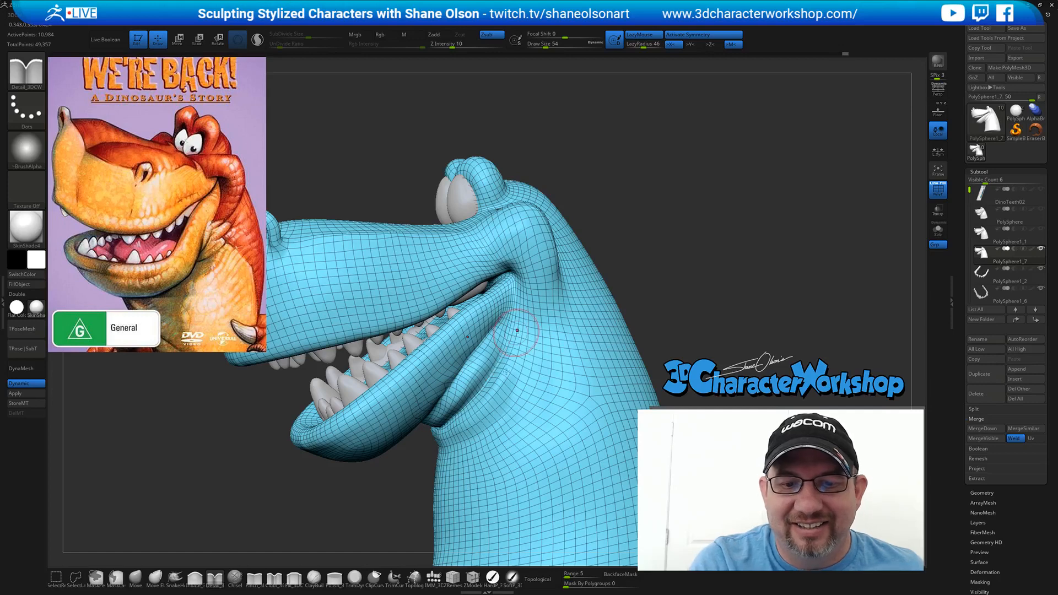
right_click_drag(501, 349, 527, 289)
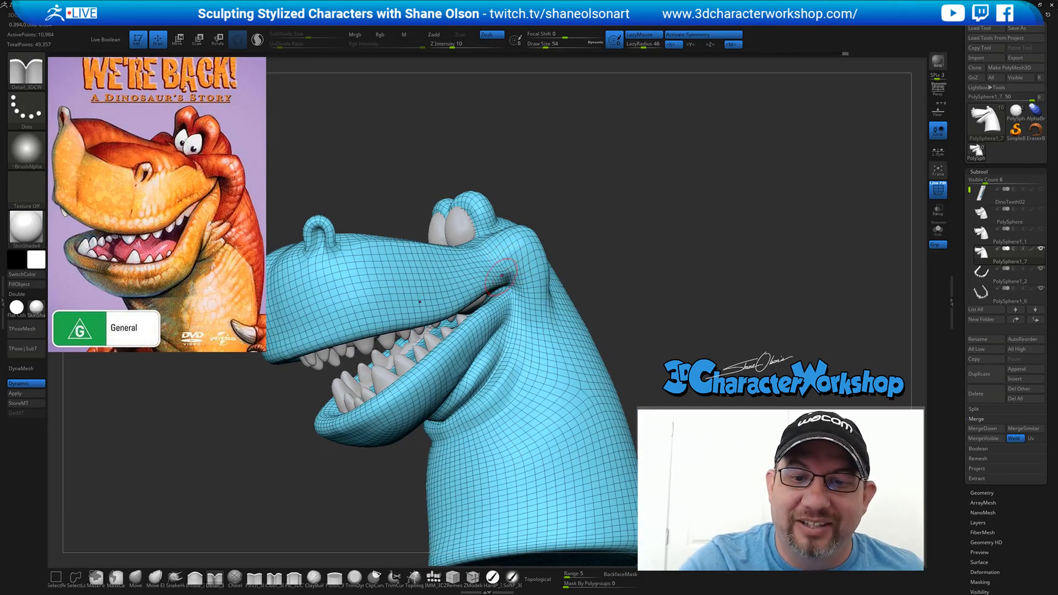
- Deepen the crease at the mouth corner using the Detail brush at draw size 41
key("s")
left_click_drag(507, 275, 502, 275)
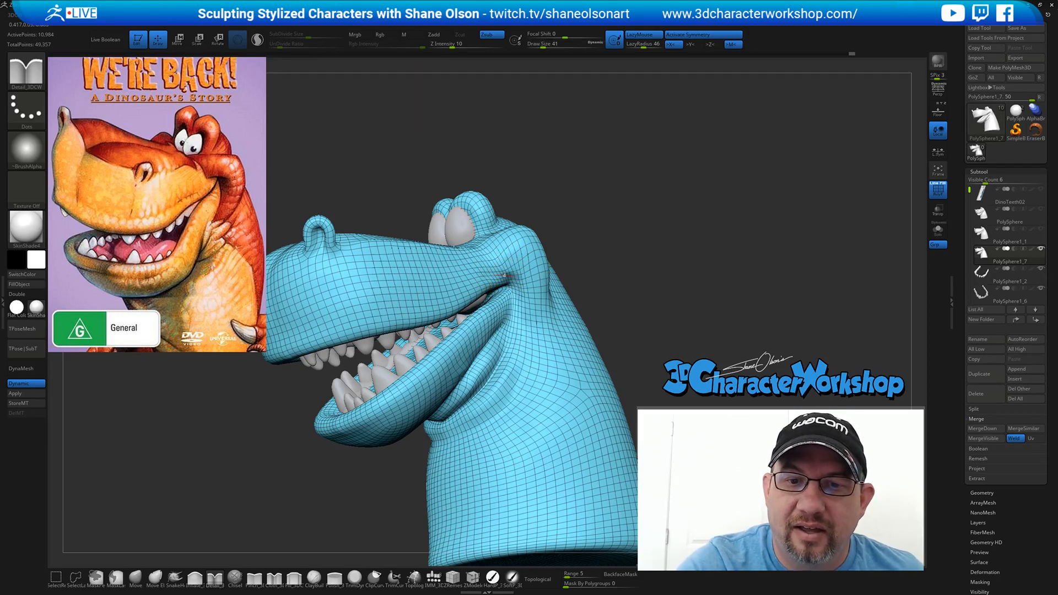
mouse_move(537, 309)
right_mouse_down()
mouse_move(549, 319)
mouse_move(503, 278)
right_mouse_up()
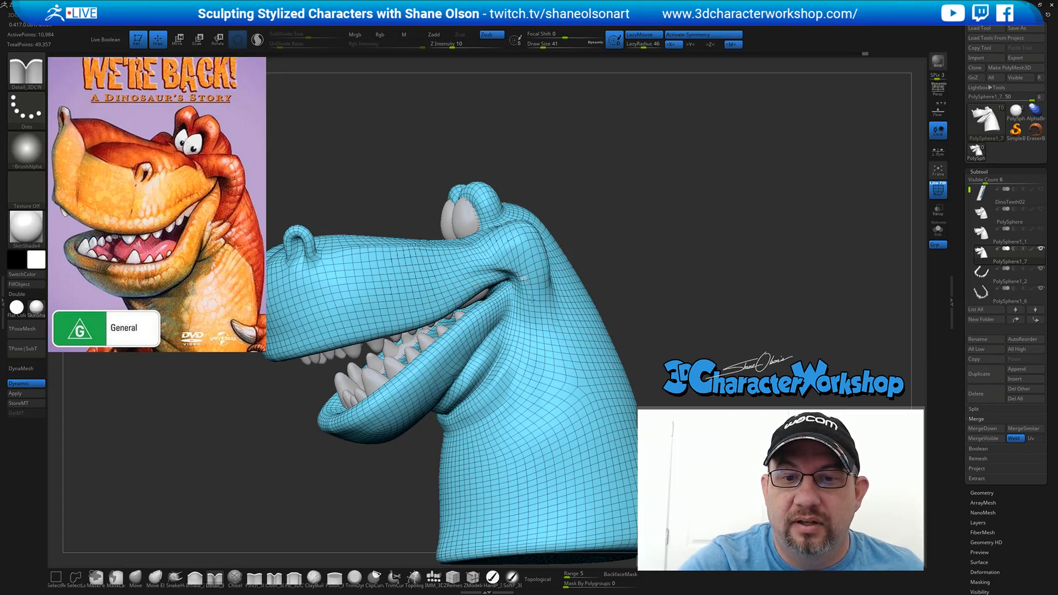
mouse_move(553, 327)
right_mouse_down("ctrl")
mouse_move(553, 373)
mouse_move(496, 364)
mouse_move(571, 367)
right_mouse_up("ctrl")
mouse_move(651, 314)
left_mouse_down()
mouse_move(636, 325)
mouse_move(588, 319)
left_mouse_up()
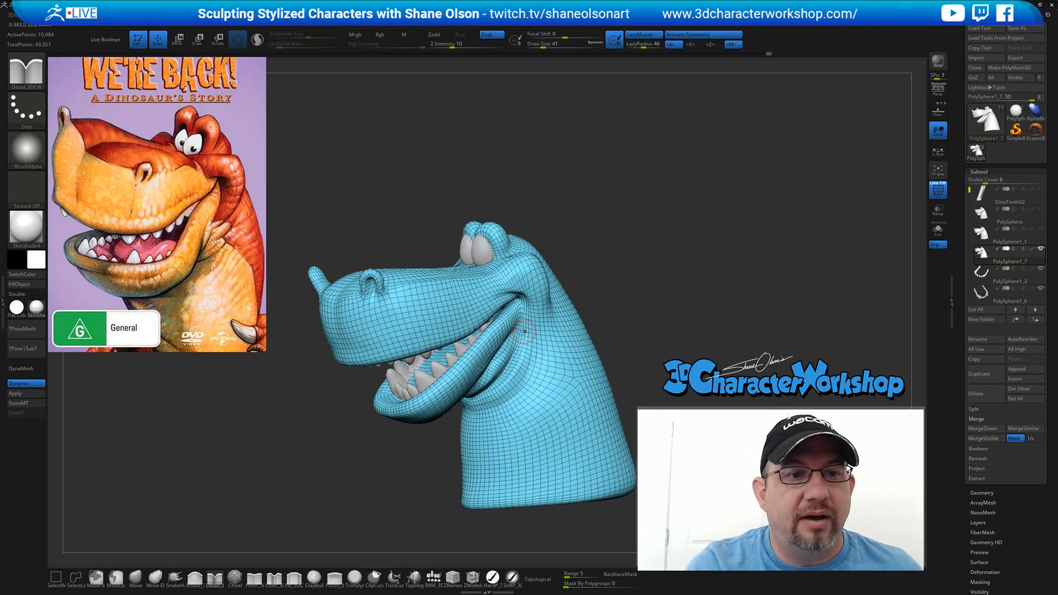
- Define the skin crease below the mouth corner, between cheek and neck, using the Detail brush at draw size 41
right_click_drag(527, 341, 521, 327, "ctrl")
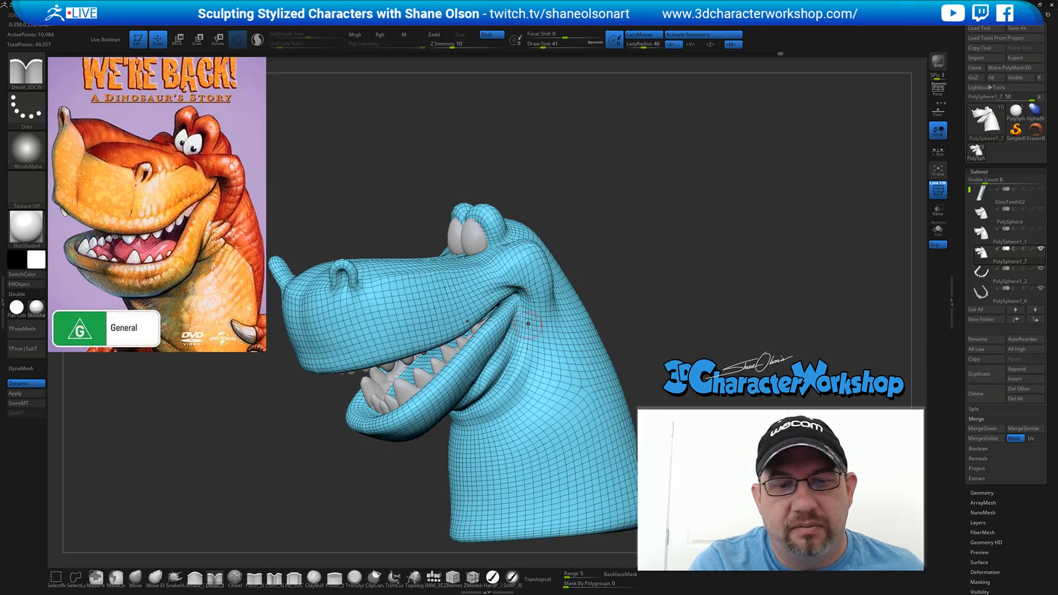
right_click_drag(530, 305, 533, 289)
right_click_drag(533, 279, 522, 335)
left_click_drag(513, 318, 513, 358)
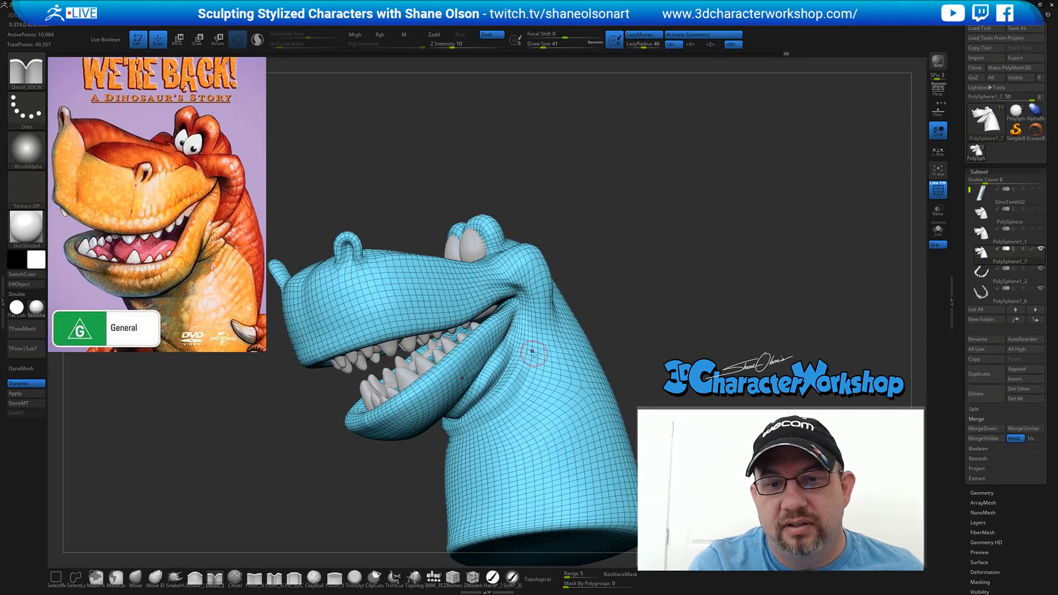
mouse_move(534, 351)
right_mouse_down()
mouse_move(587, 347)
mouse_move(536, 364)
right_mouse_up()
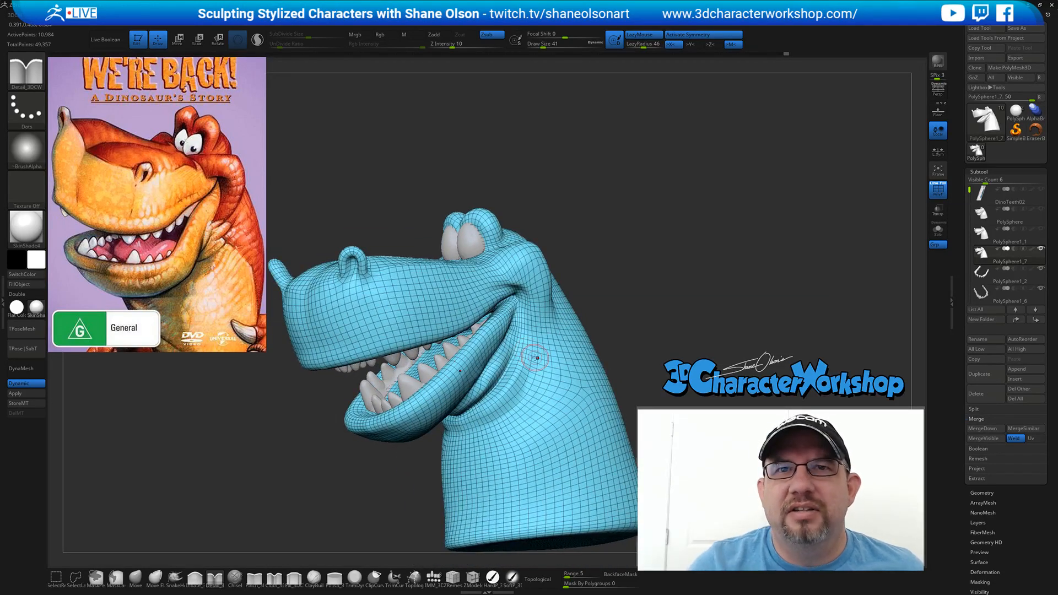
right_click_drag(652, 251, 675, 337)
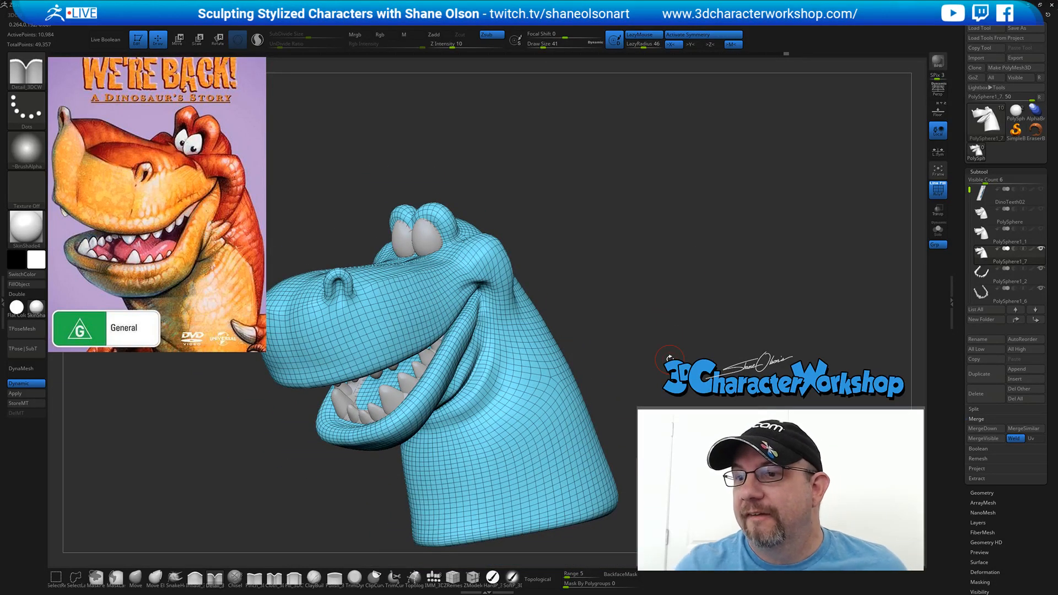
- Duplicate the head subtool, remesh the copy and check its new topology around the mouth and neck
left_click(980, 374)
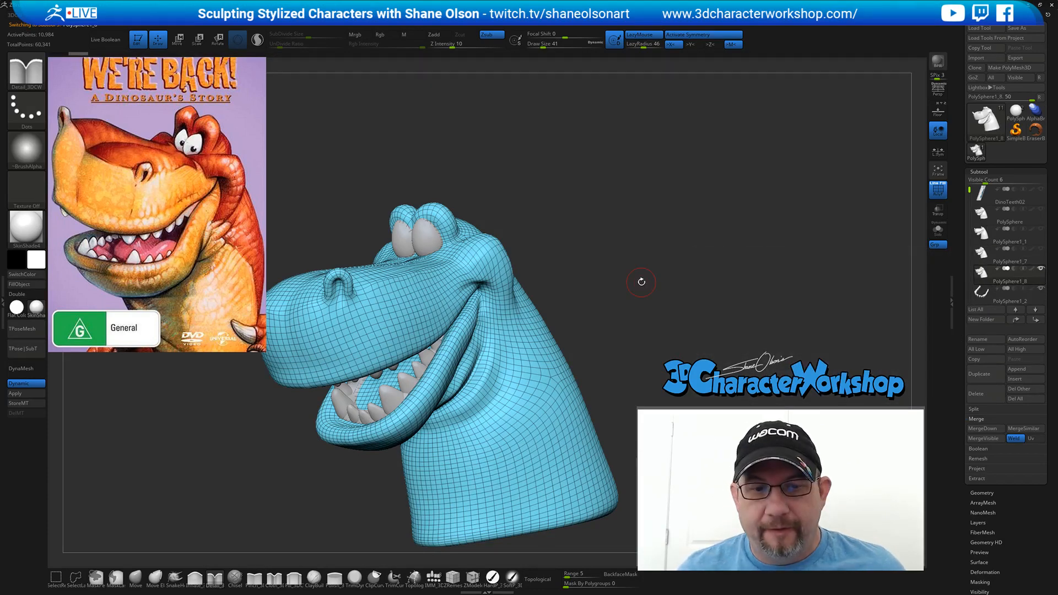
key("space")
left_click(626, 384)
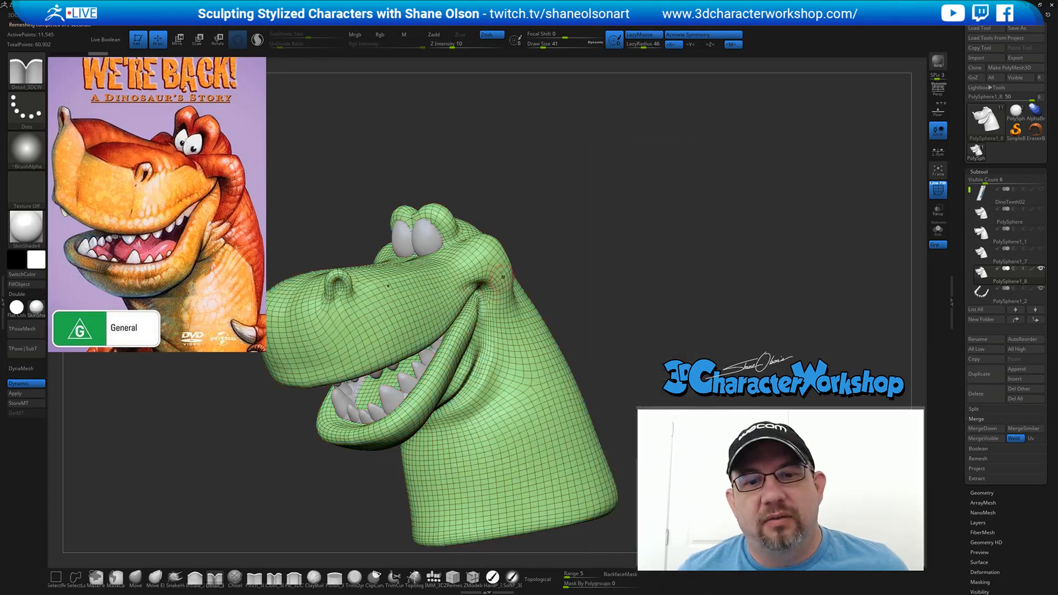
left_click_drag(623, 299, 461, 374)
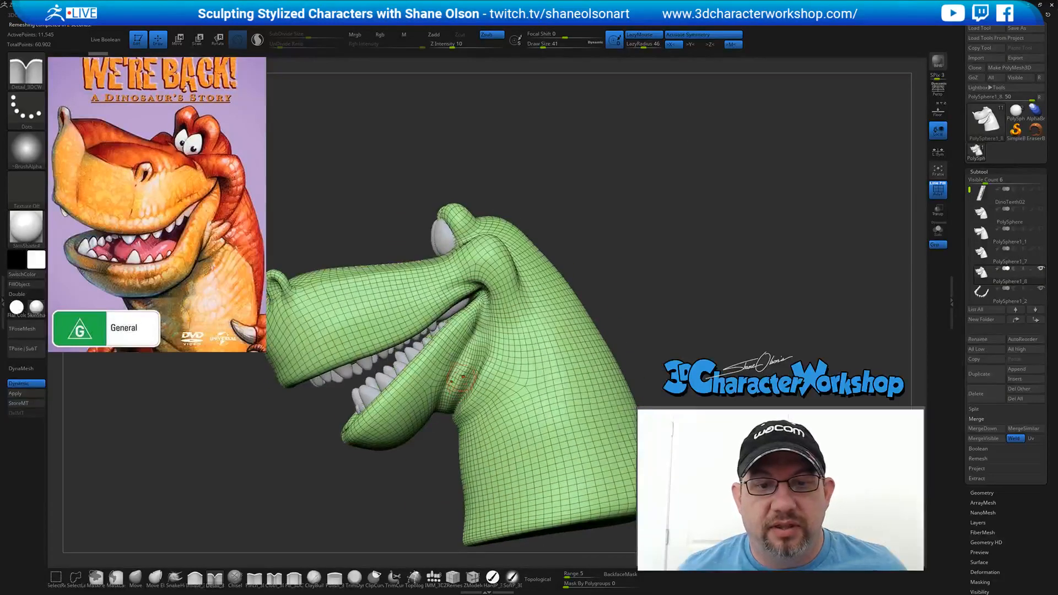
left_click_drag(628, 268, 559, 281)
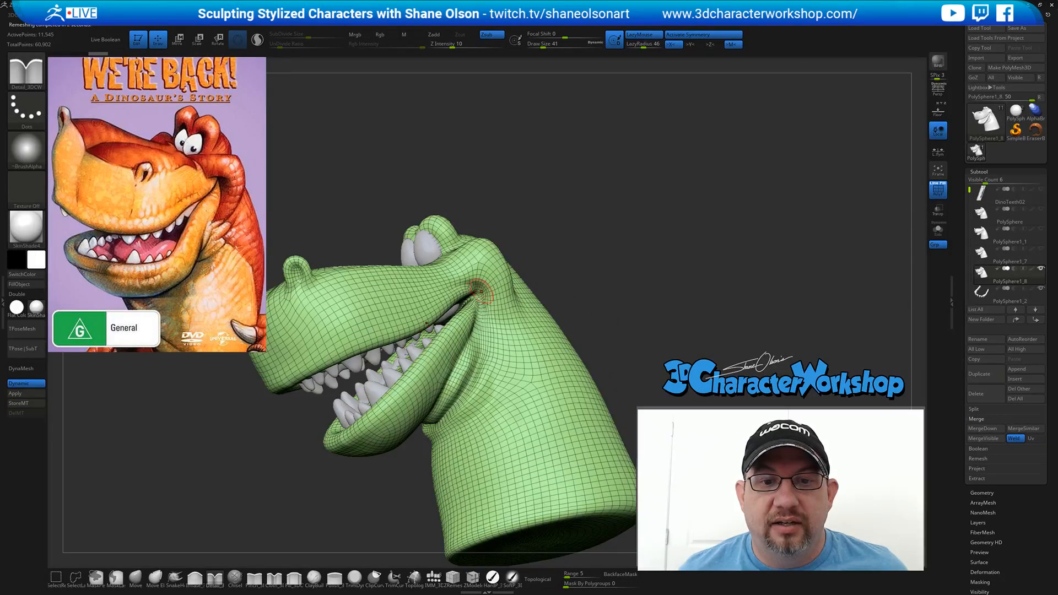
left_click_drag(647, 258, 591, 288)
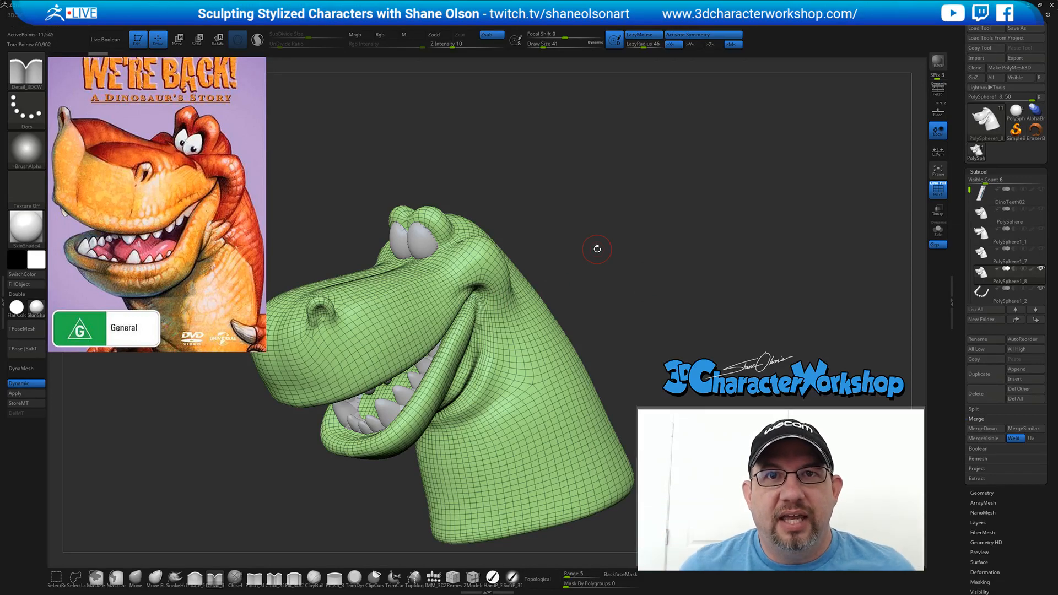
- Smooth the remeshed skin folds around the cheek and neck using the Smooth brush at draw size 41
left_click_drag(604, 252, 633, 260)
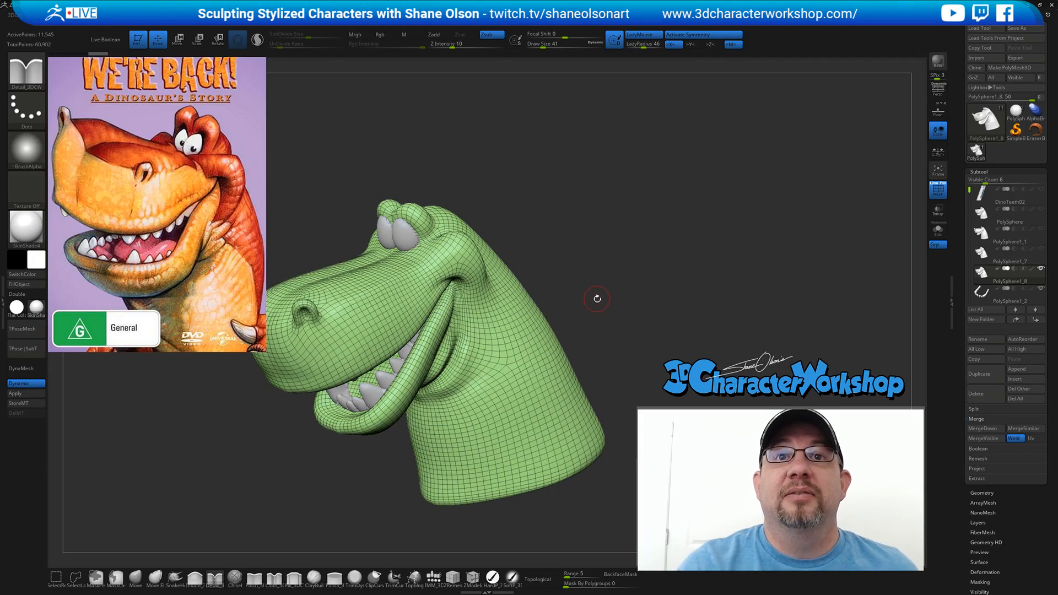
mouse_move(579, 279)
left_mouse_down()
mouse_move(585, 286)
mouse_move(566, 283)
mouse_move(576, 270)
mouse_move(586, 281)
mouse_move(584, 313)
mouse_move(569, 325)
mouse_move(578, 317)
mouse_move(561, 316)
left_mouse_up()
key("shift")
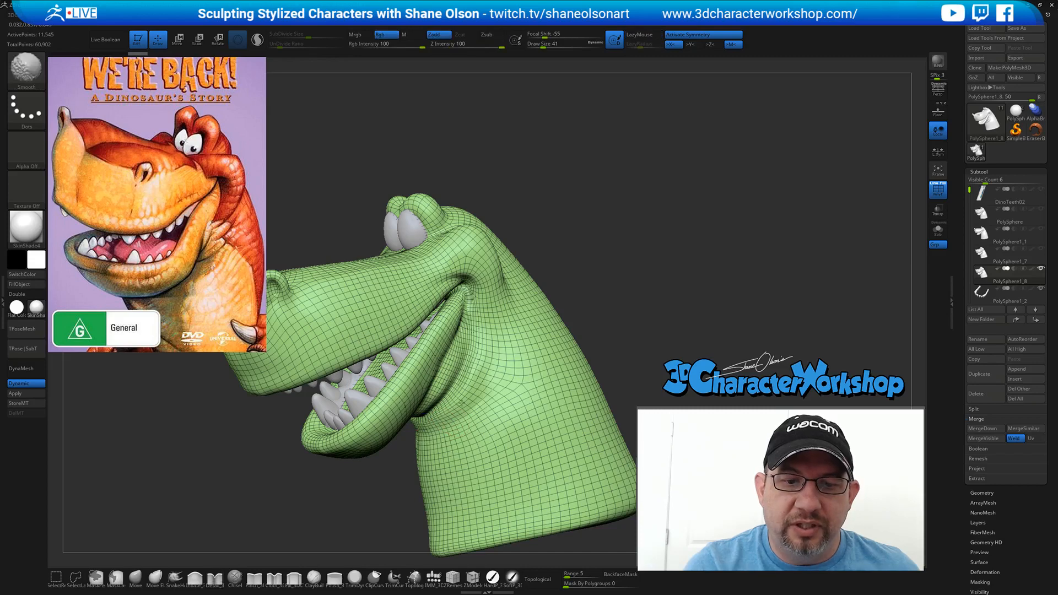
mouse_move(583, 292)
left_mouse_down()
mouse_move(563, 307)
mouse_move(586, 329)
mouse_move(568, 326)
left_mouse_up()
key("shift")
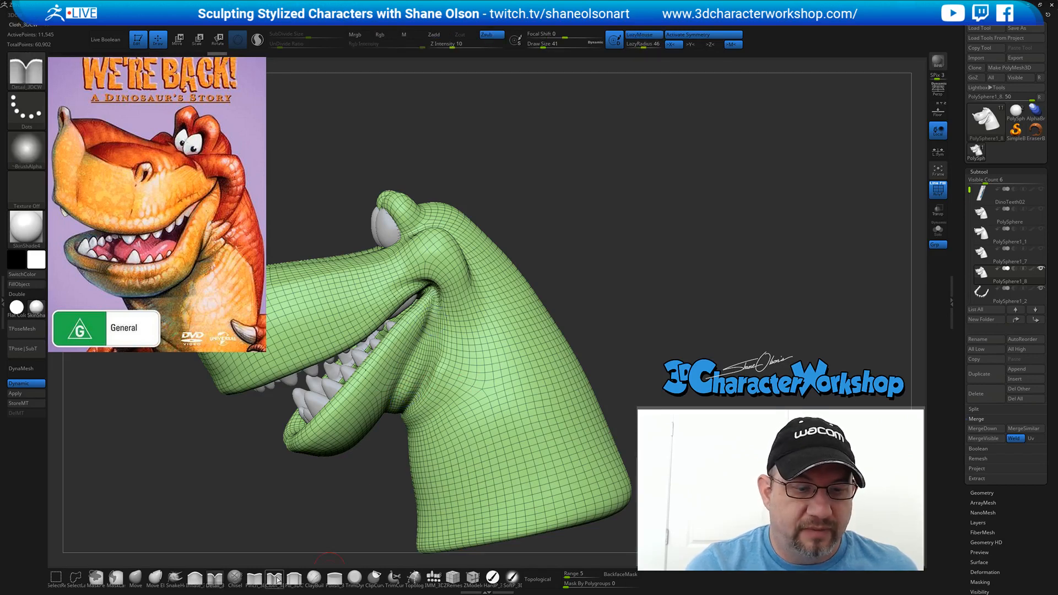
- Tighten the cheek fold running from the jaw to the mouth corner using the Pinch brush at draw size 56 and Z intensity 20
left_click(254, 577)
left_click_drag(366, 475, 377, 468)
key("s")
left_click_drag(395, 392, 435, 314)
left_click_drag(403, 414, 446, 308)
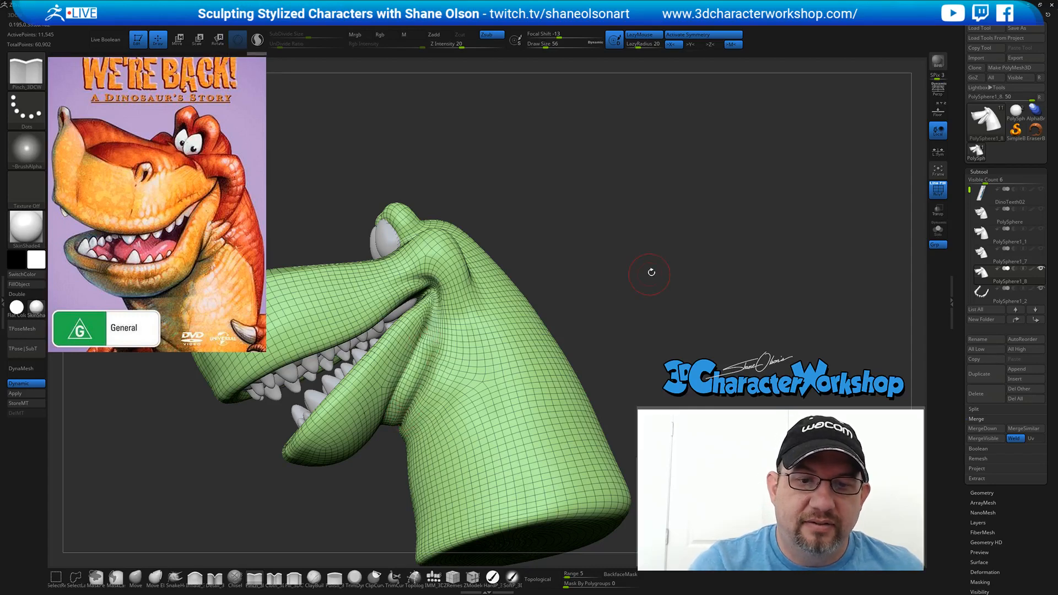
left_click_drag(650, 272, 644, 291)
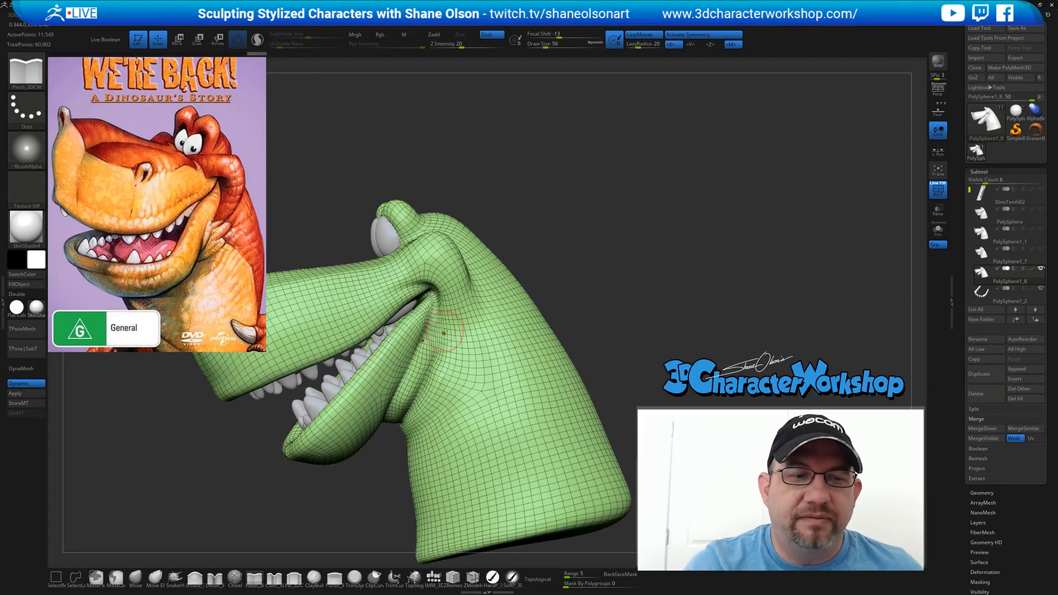
- Sharpen the creases around the mouth corner and cheek with the Pinch brush at a smaller draw size, and smooth the front of the neck
key("s")
left_click_drag(448, 326, 426, 340)
mouse_move(607, 309)
left_mouse_down()
mouse_move(618, 301)
mouse_move(574, 315)
mouse_move(542, 300)
left_mouse_up()
left_click_drag(471, 264, 441, 351)
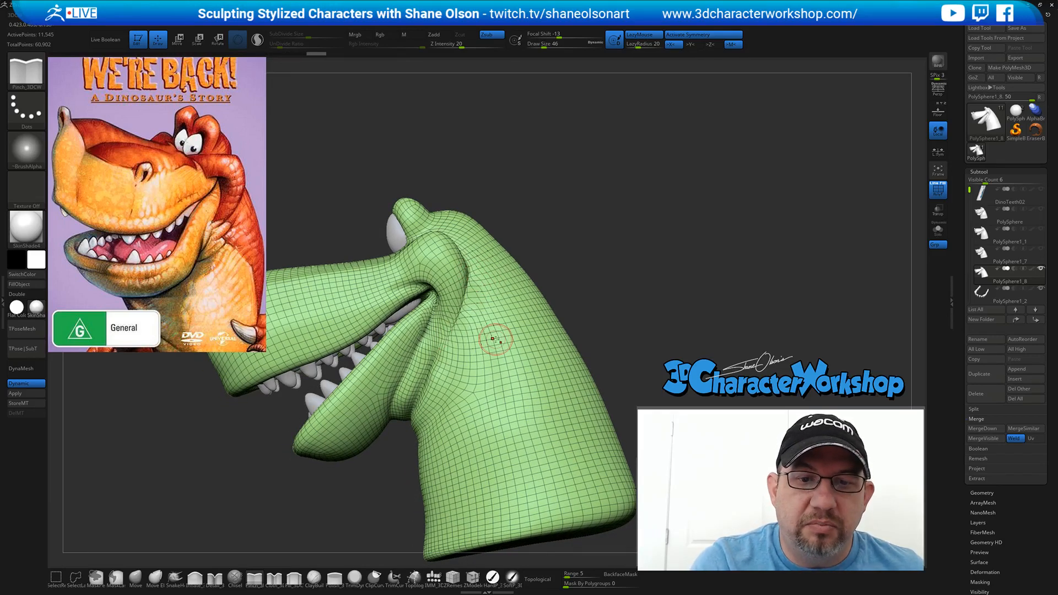
mouse_move(476, 336)
right_mouse_down()
mouse_move(516, 335)
mouse_move(527, 356)
mouse_move(465, 346)
mouse_move(476, 367)
mouse_move(453, 390)
right_mouse_up()
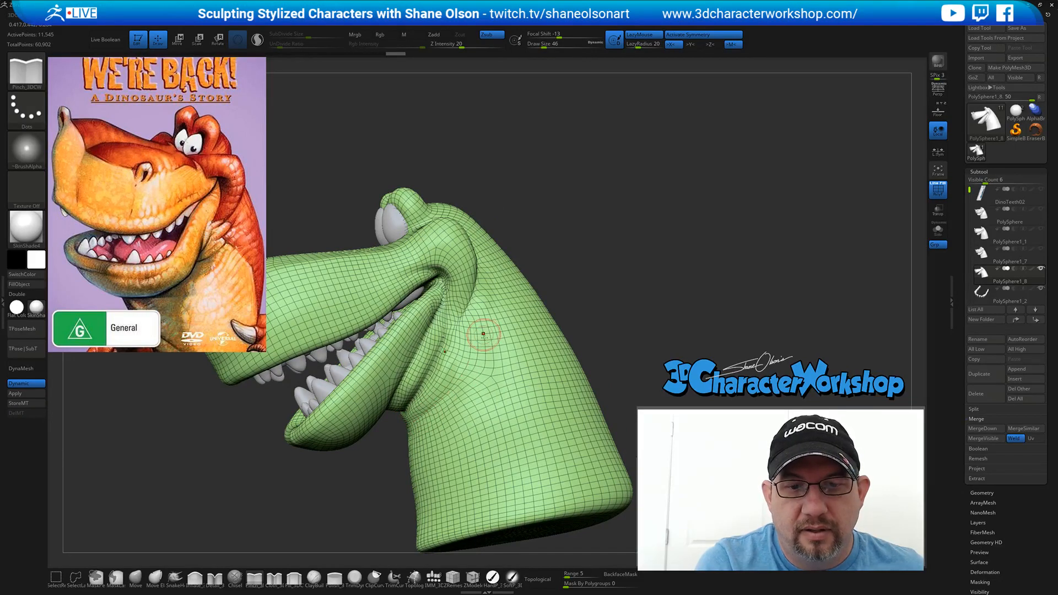
right_click_drag(455, 334, 554, 359)
key("shift")
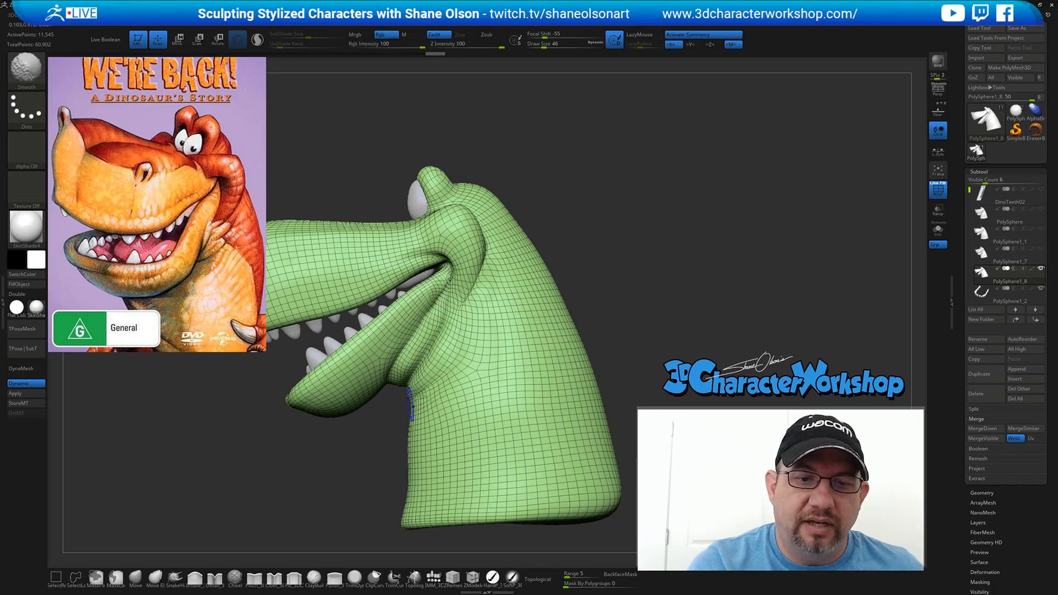
right_click_drag(444, 386, 616, 321)
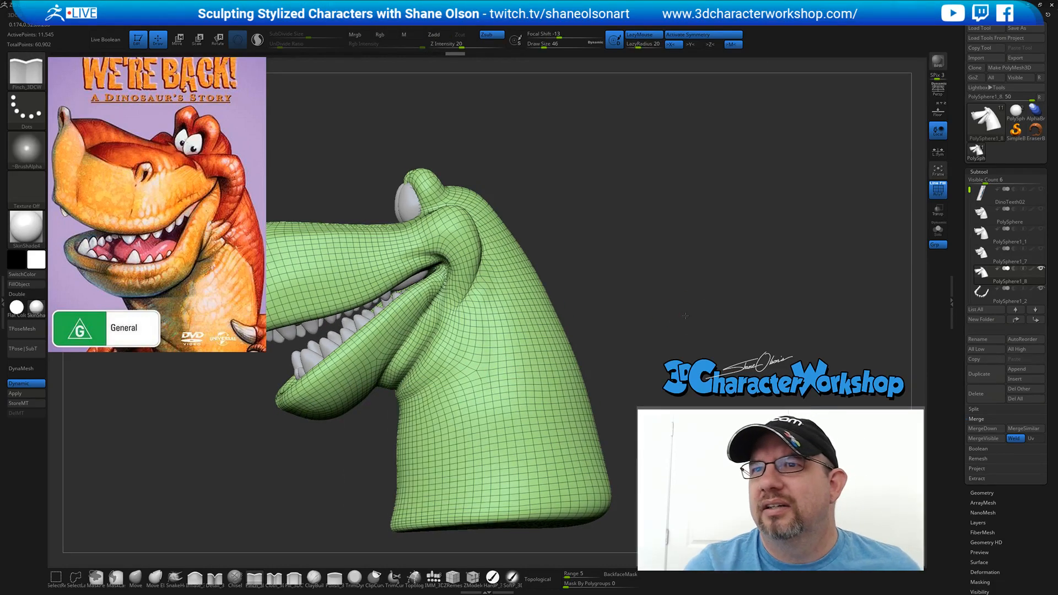
- Hide the wireframe display and examine the head in profile and three-quarter views against the reference
right_click_drag(685, 315, 687, 315)
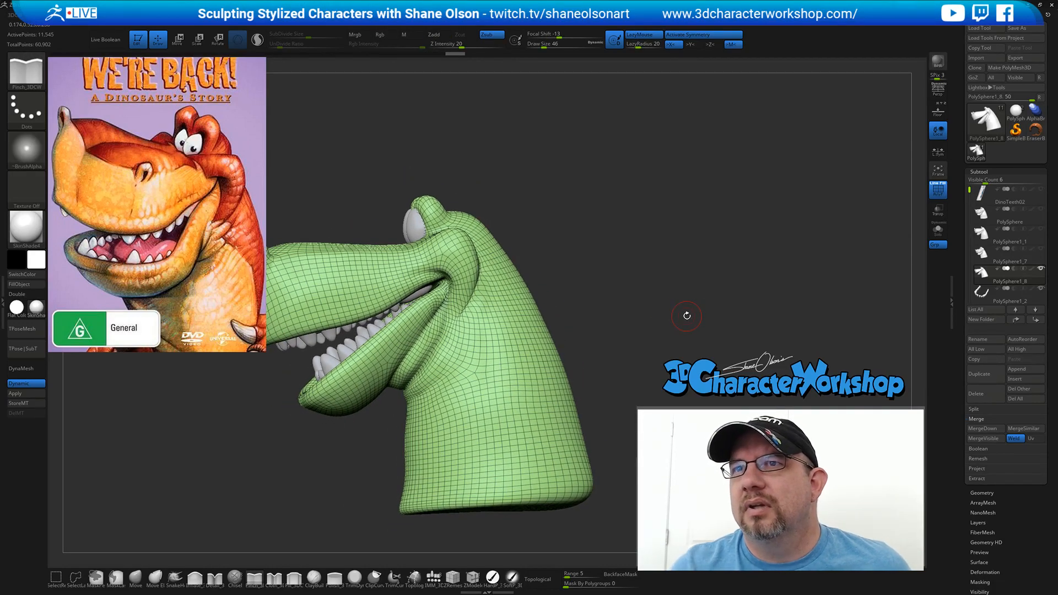
mouse_move(721, 277)
right_mouse_down()
mouse_move(694, 245)
mouse_move(726, 290)
right_mouse_up()
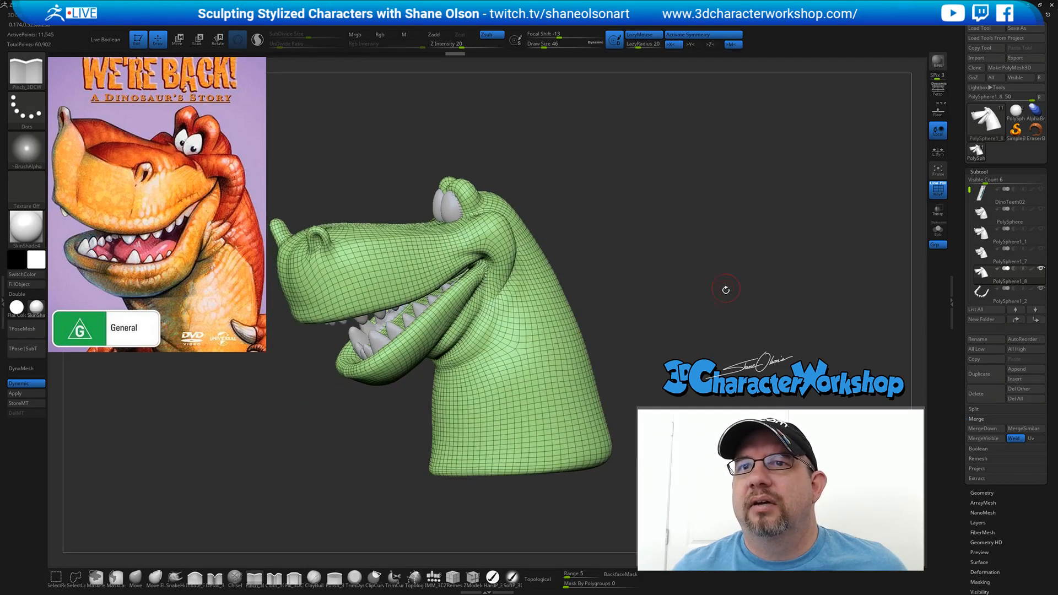
right_click_drag(672, 185, 677, 210)
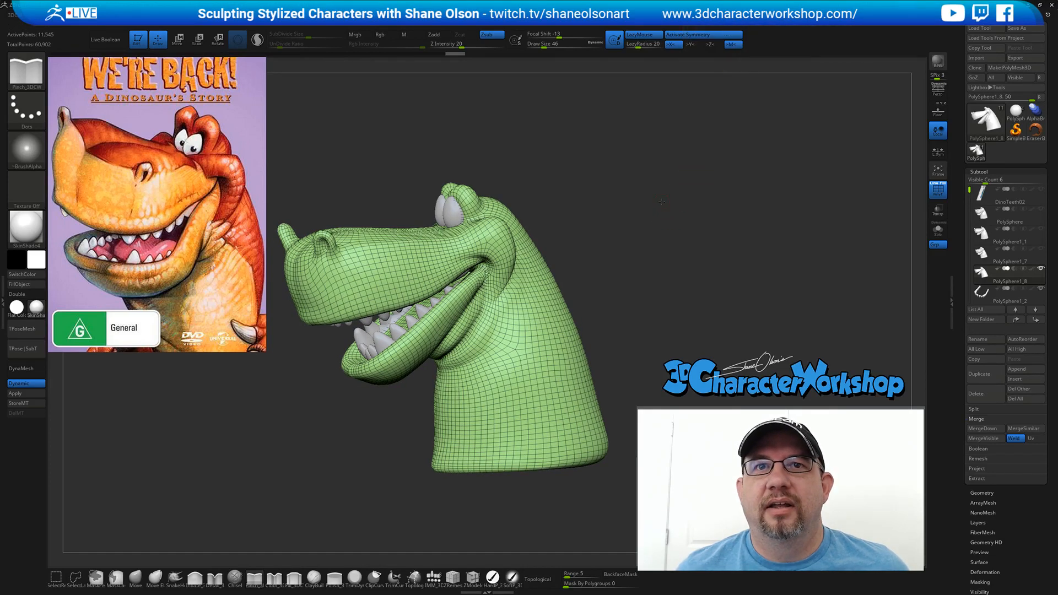
left_click_drag(663, 201, 639, 200)
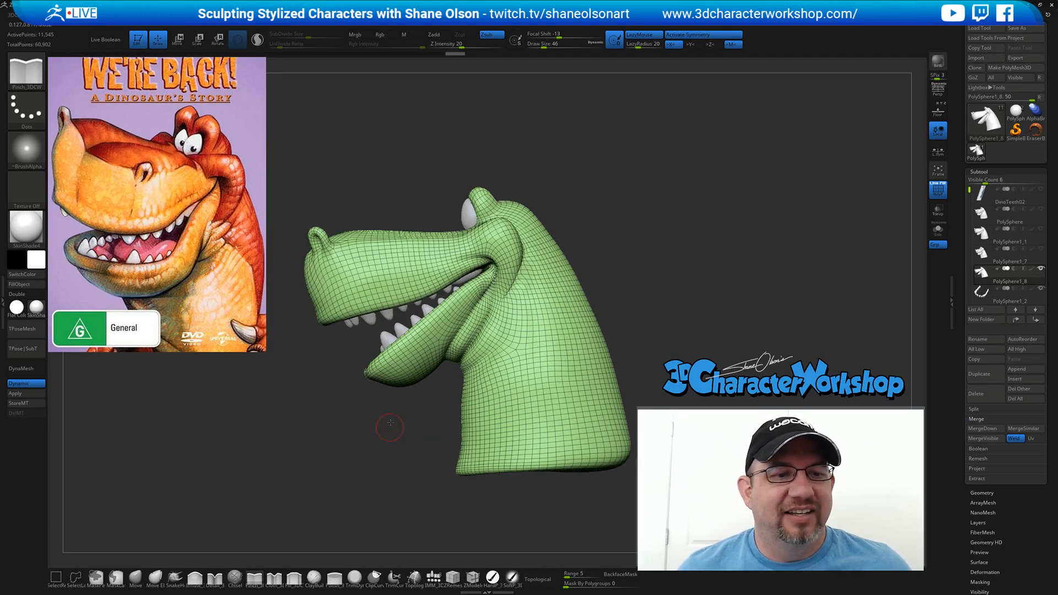
left_click_drag(390, 422, 394, 408)
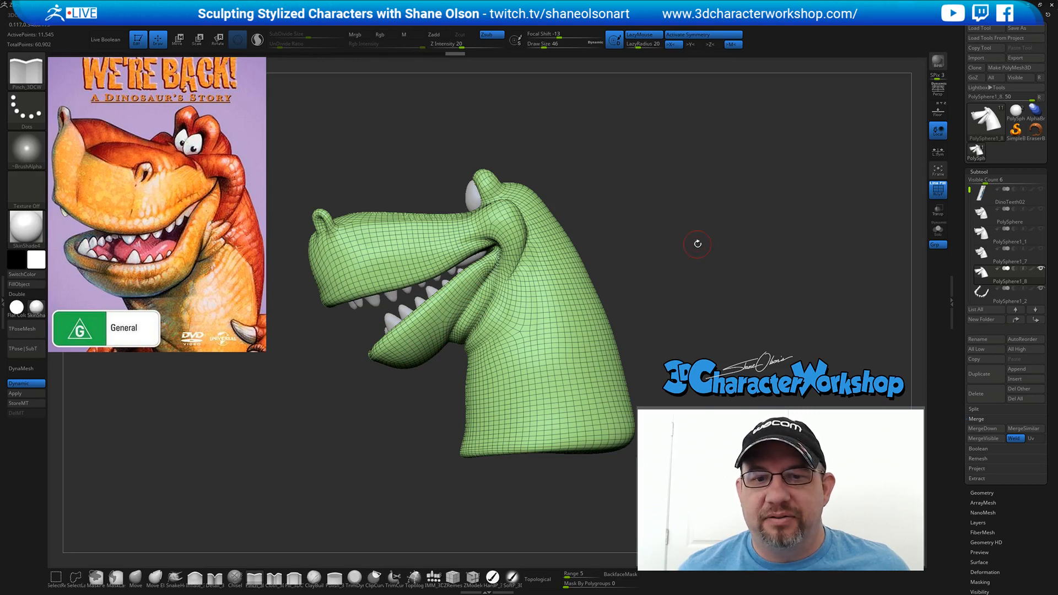
left_click_drag(697, 244, 625, 283)
key("shift+f")
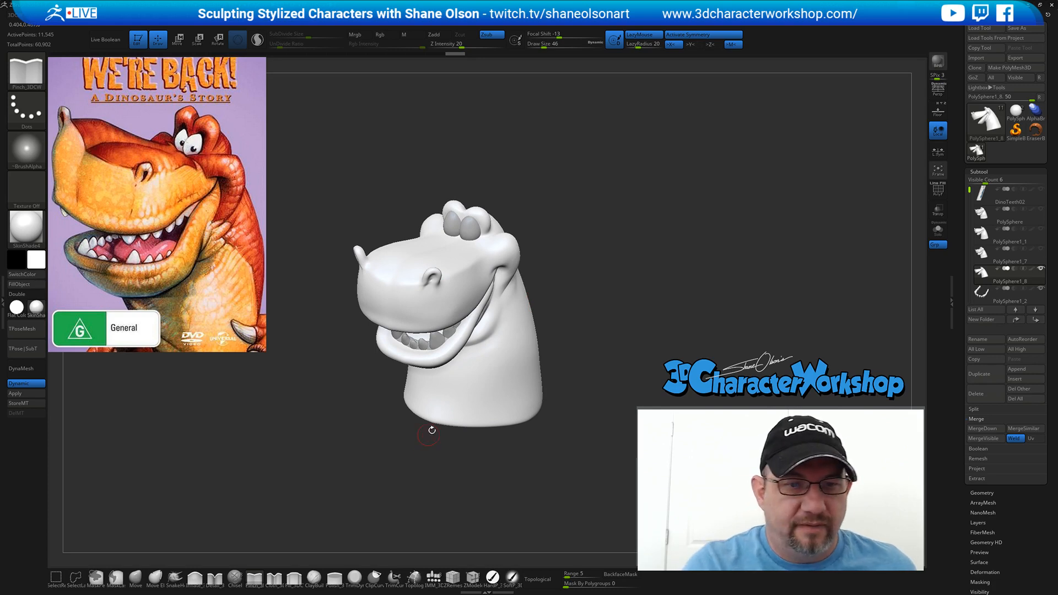
left_click_drag(400, 449, 478, 471)
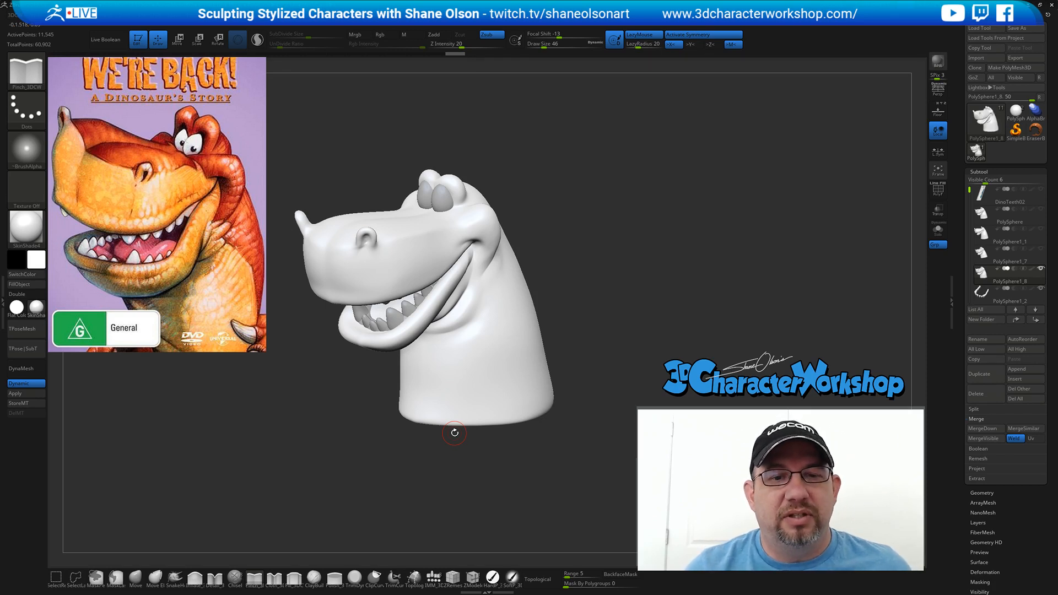
mouse_move(585, 269)
left_mouse_down()
mouse_move(575, 291)
mouse_move(578, 283)
left_mouse_up()
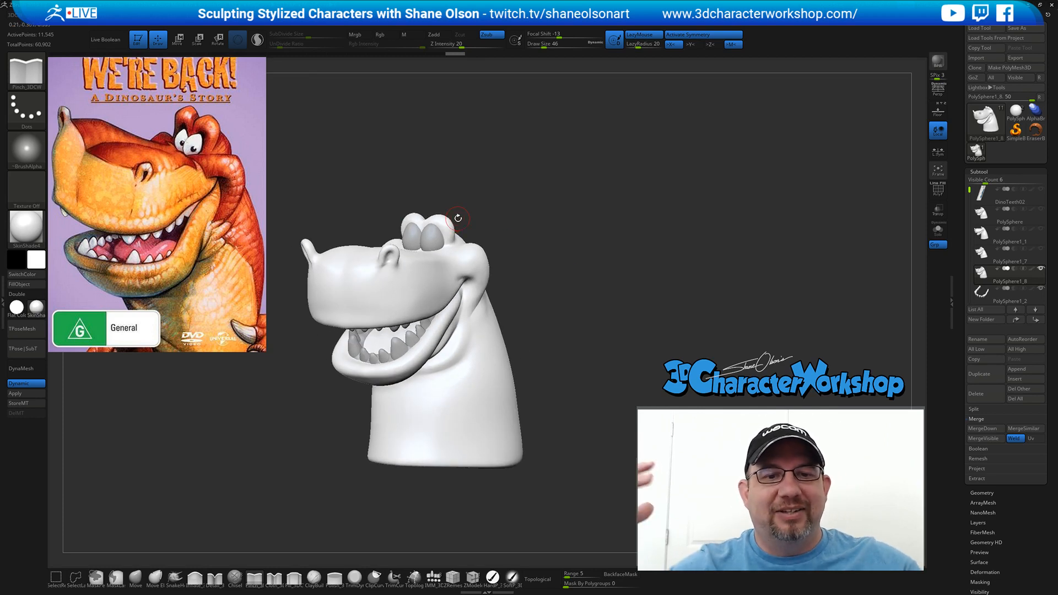
- Adjust the bulge above the eyes using the Move brush at draw size 136
key("b")
key("m")
key("v")
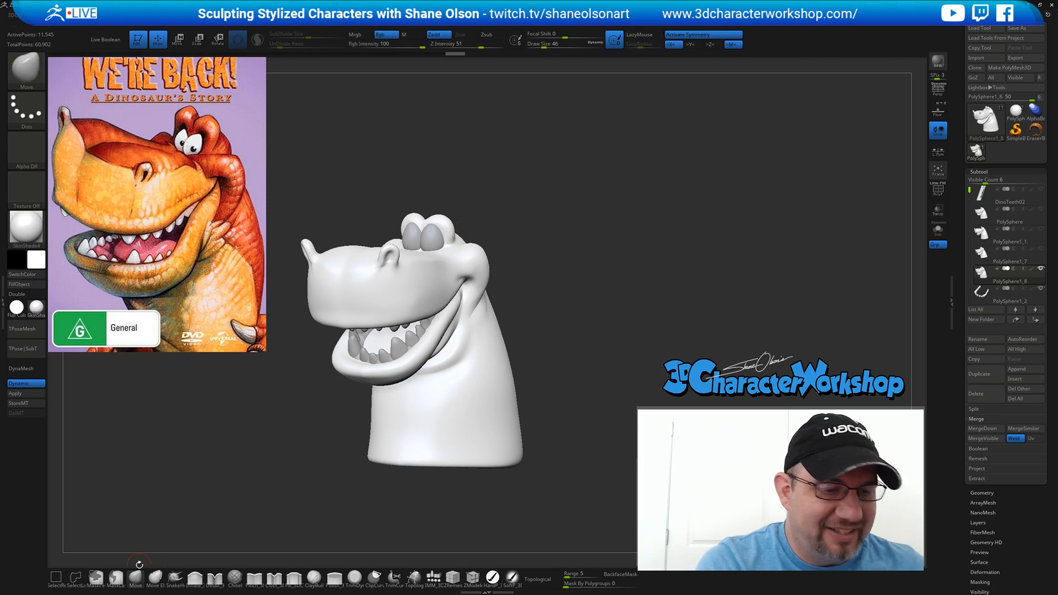
key("s")
left_click_drag(485, 186, 504, 222)
key("s")
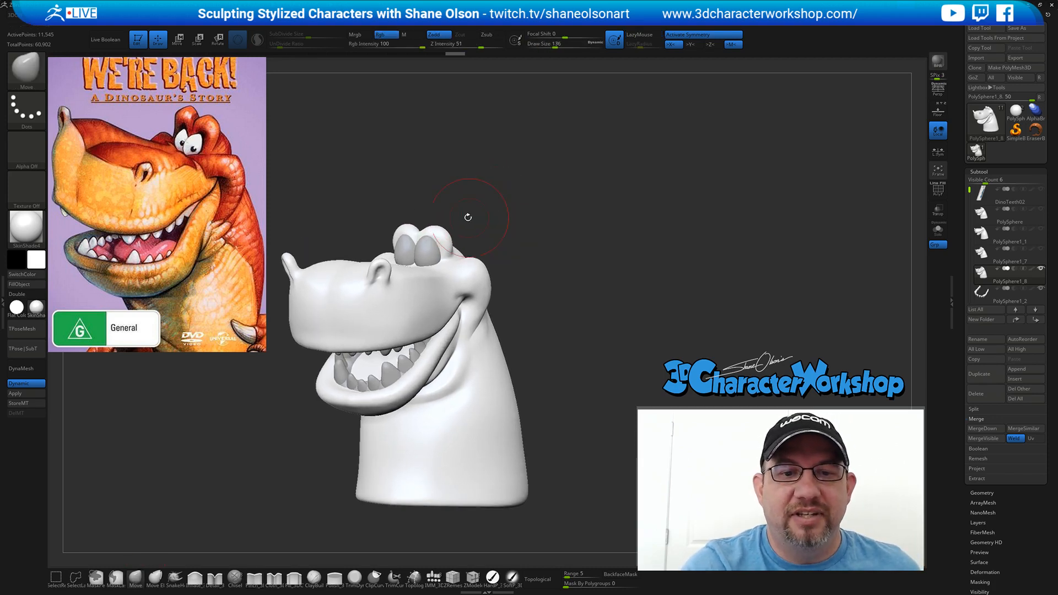
left_click_drag(437, 222, 439, 219)
mouse_move(510, 194)
left_mouse_down()
mouse_move(441, 199)
mouse_move(439, 221)
left_mouse_up()
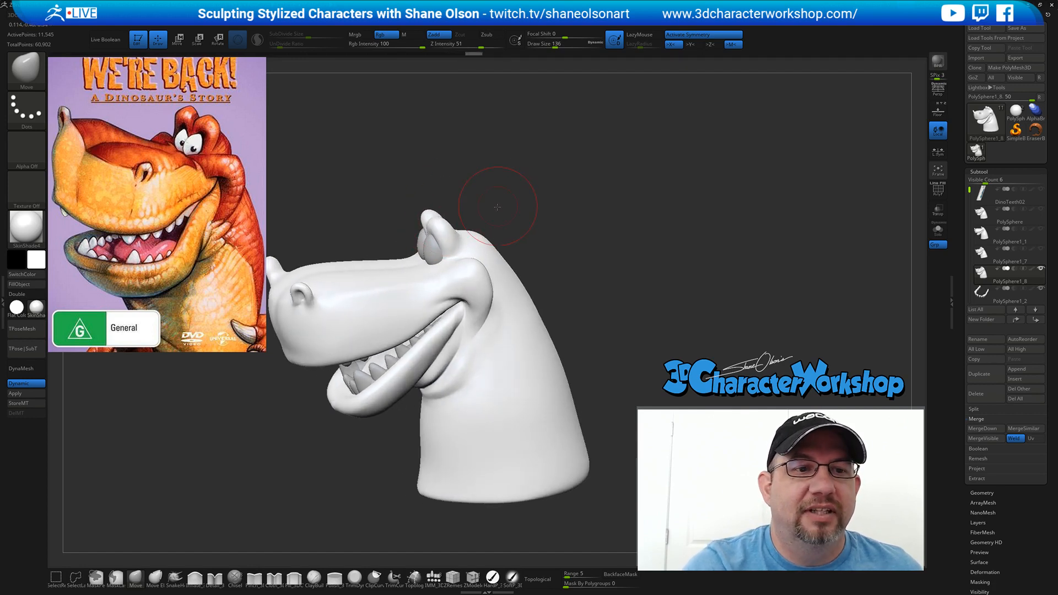
left_click_drag(496, 197, 518, 182)
left_click_drag(461, 207, 470, 217)
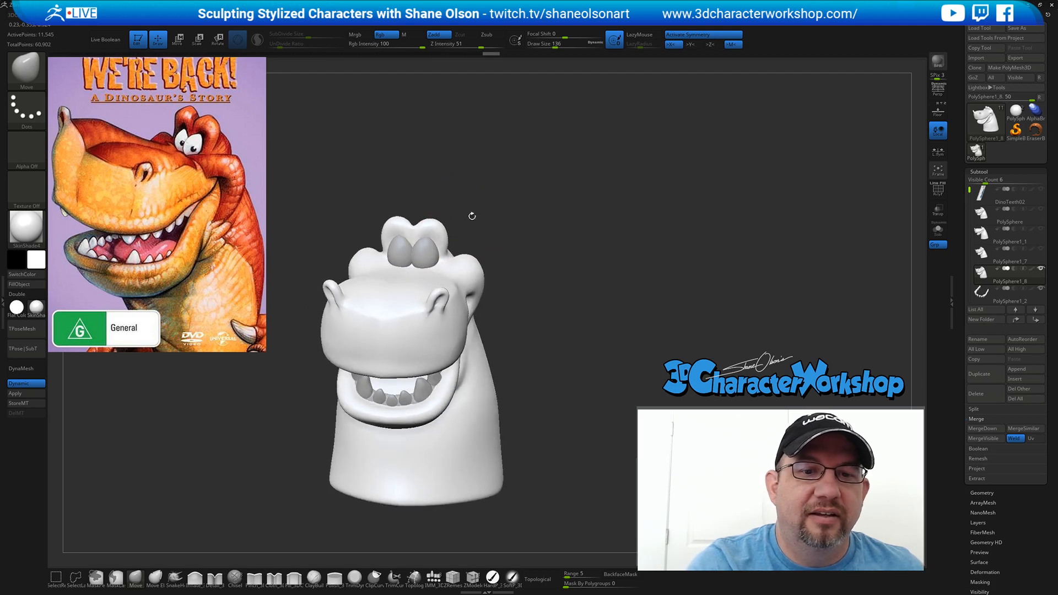
- Add volume to the back of the head behind the eyes using the Inflate brush at draw size 149 and Z intensity 11
left_click(195, 577)
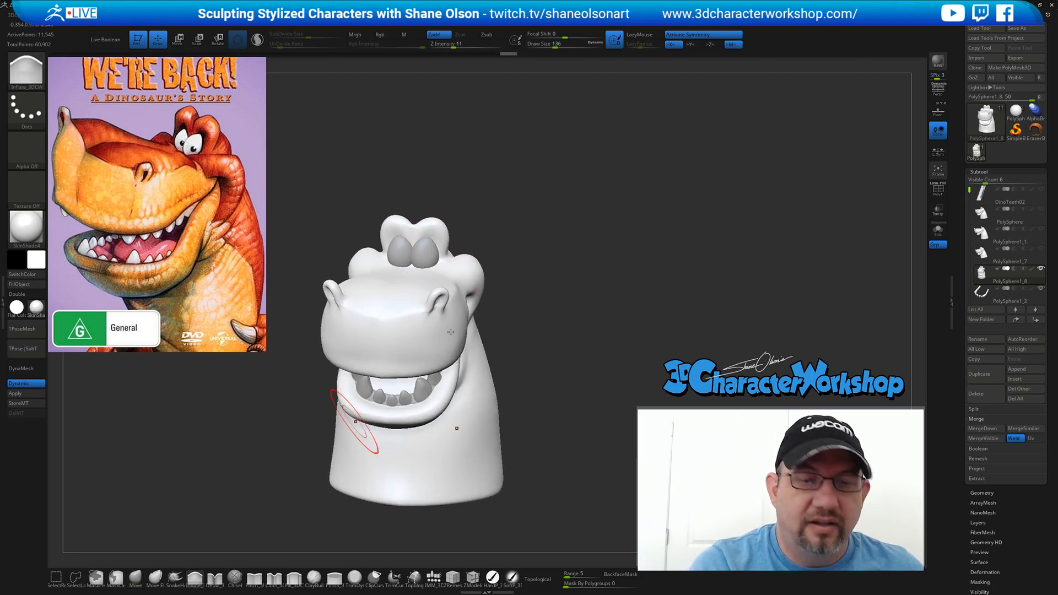
key("s")
mouse_move(509, 228)
left_mouse_down()
mouse_move(514, 218)
mouse_move(436, 214)
left_mouse_up()
mouse_move(530, 238)
left_mouse_down()
mouse_move(485, 223)
mouse_move(520, 190)
mouse_move(504, 227)
mouse_move(494, 225)
left_mouse_up()
key("s")
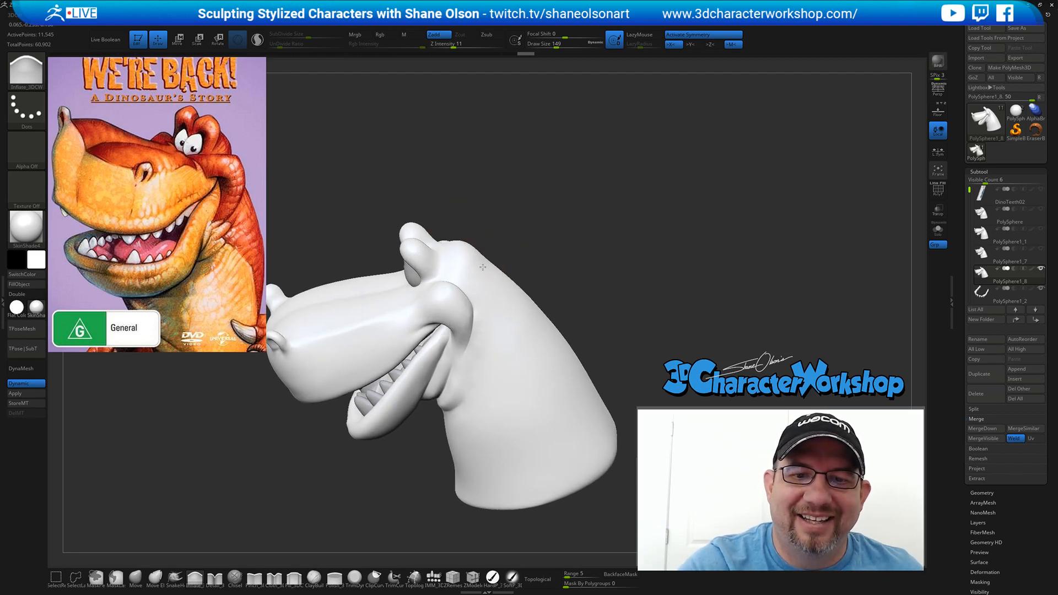
- Inflate the back of the head and neck more subtly at Z intensity 6, reducing the draw size to 124
left_click(447, 46)
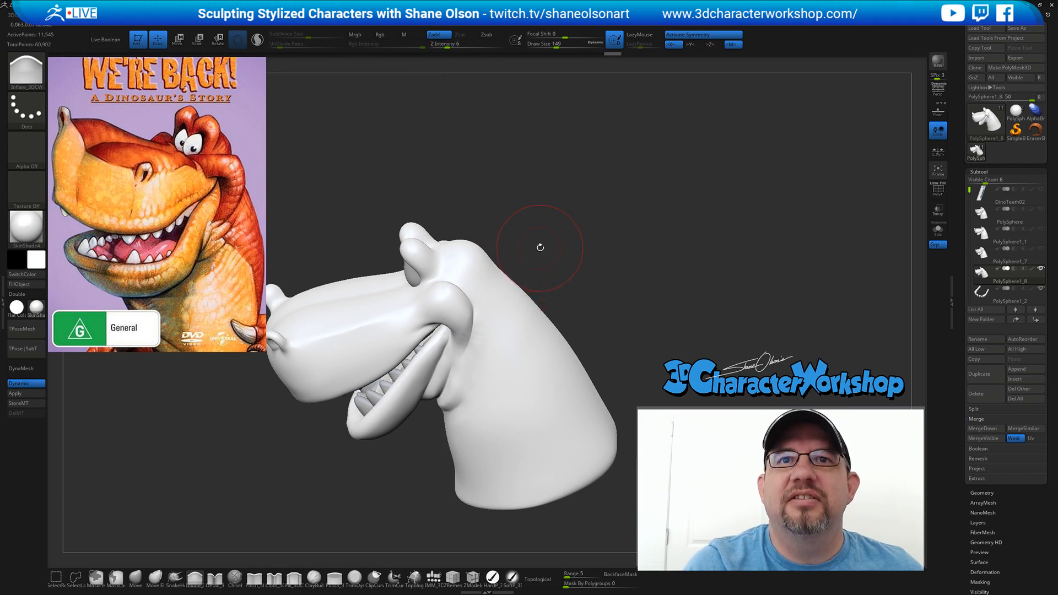
left_click_drag(540, 247, 536, 252)
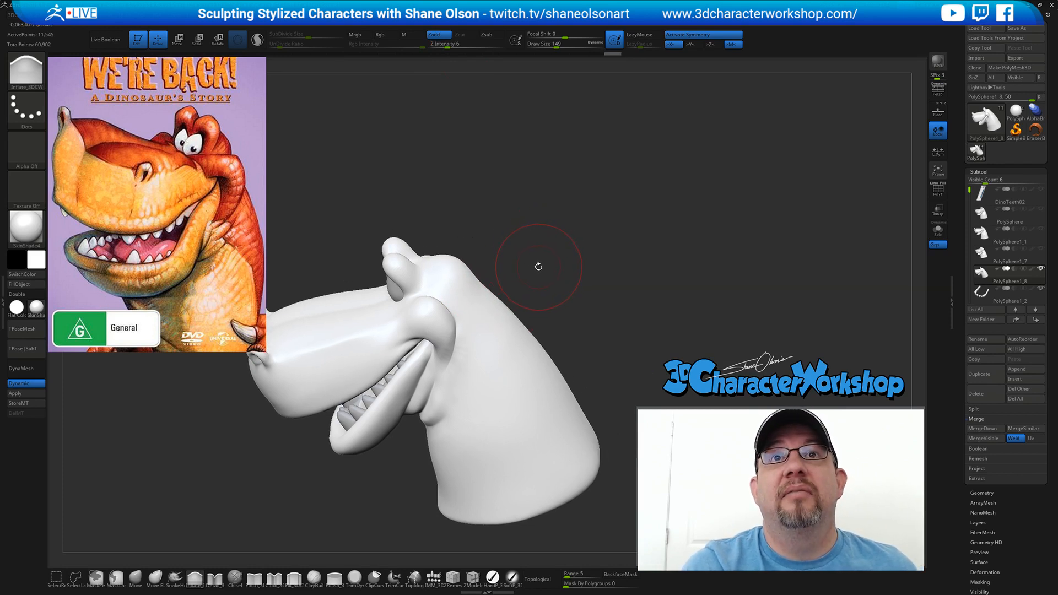
left_click_drag(543, 265, 548, 252)
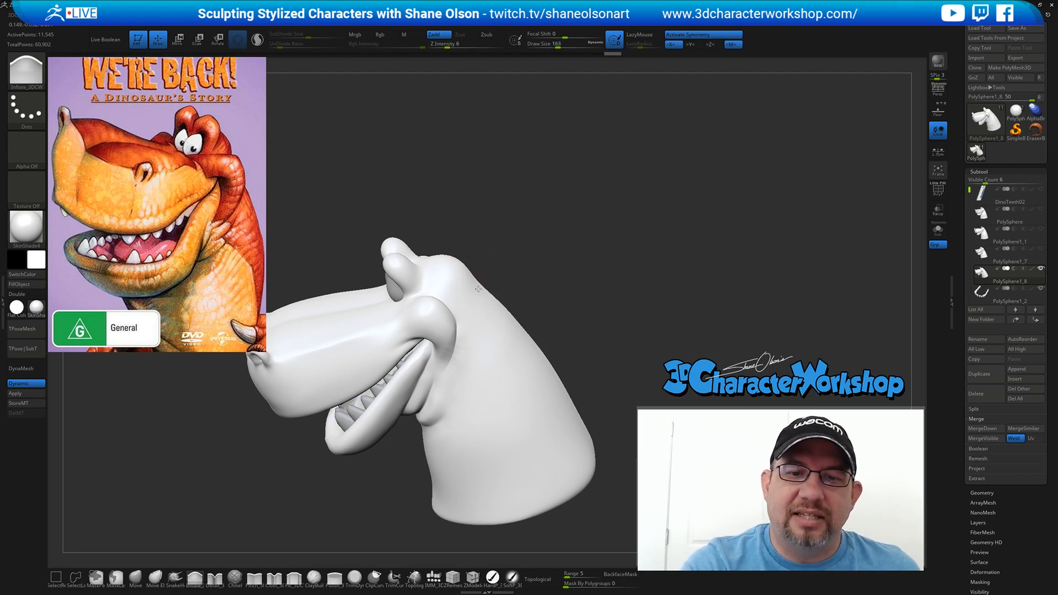
mouse_move(547, 303)
left_mouse_down()
mouse_move(527, 311)
mouse_move(545, 309)
left_mouse_up()
key("s")
left_click_drag(546, 272, 579, 318)
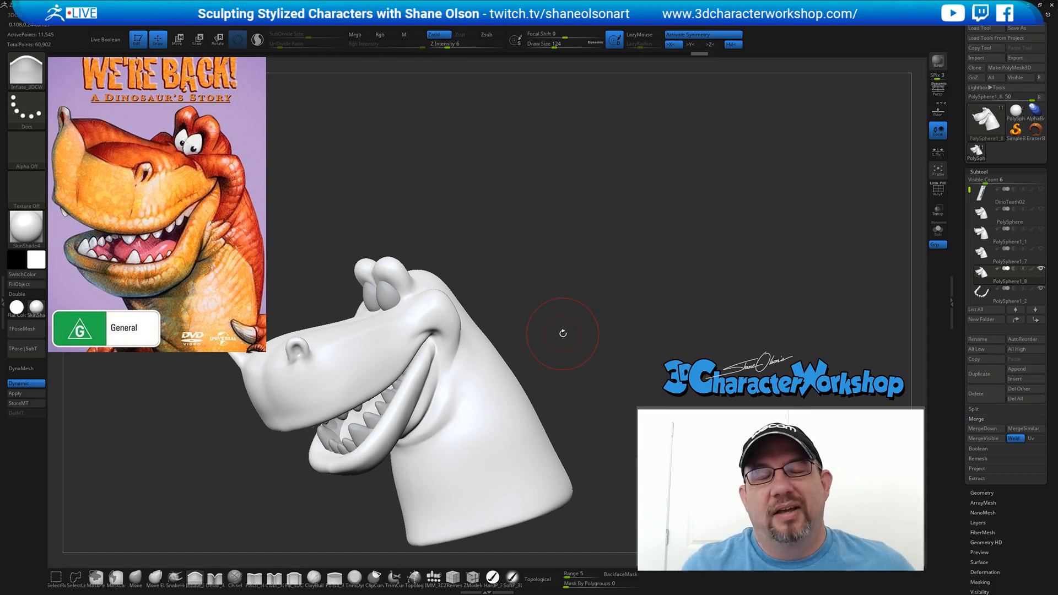
mouse_move(597, 251)
left_mouse_down()
mouse_move(585, 241)
mouse_move(596, 241)
left_mouse_up()
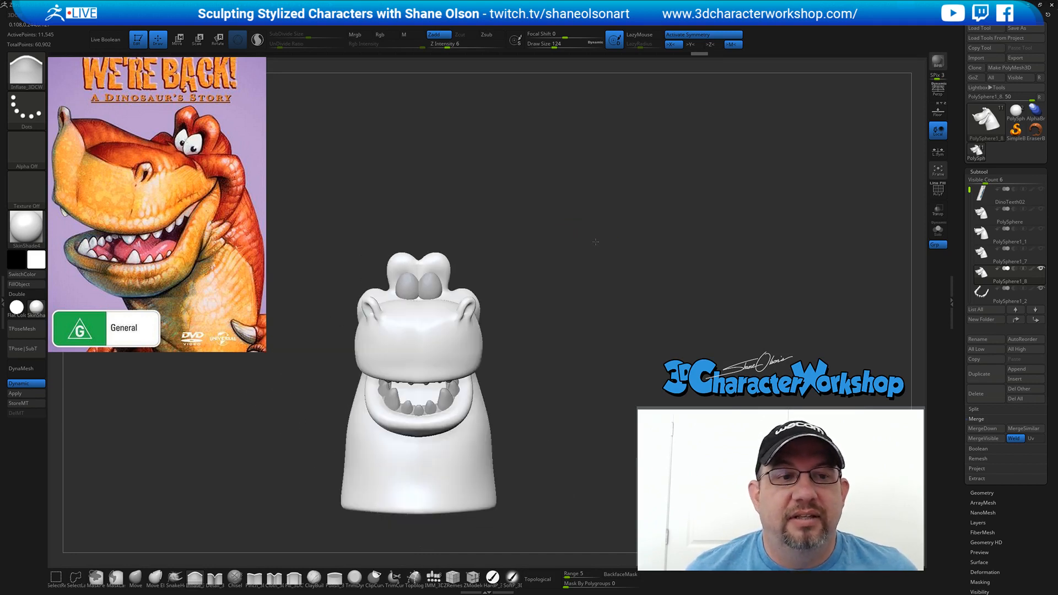
left_click_drag(701, 248, 687, 255)
- Select the eyes subtool and reshape the eyes within their sockets using the Move brush at draw size 136
left_click_drag(503, 257, 496, 278, "alt")
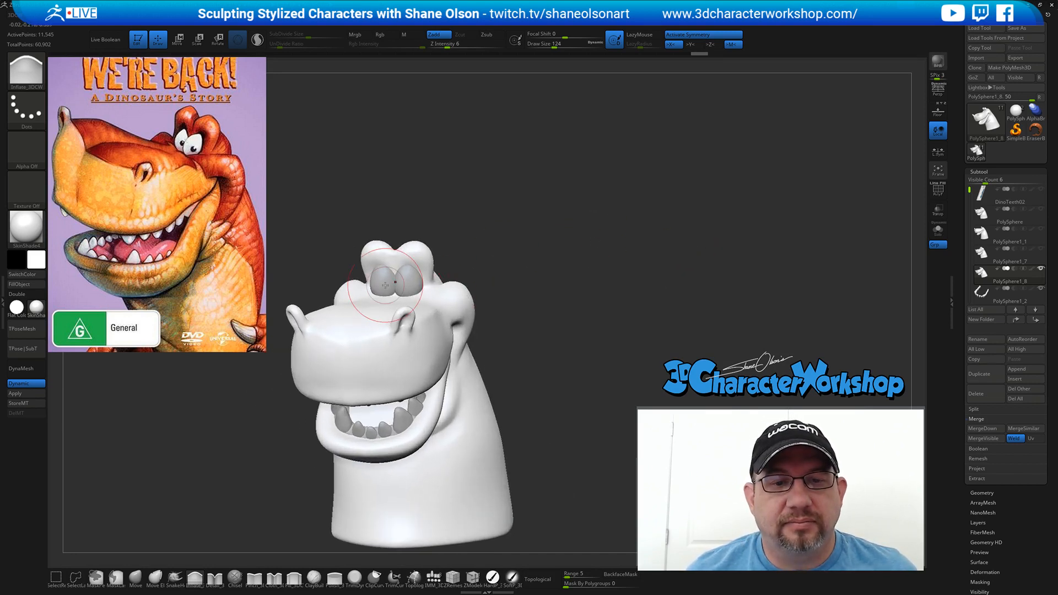
left_click(400, 282, "alt")
left_click_drag(516, 236, 513, 236)
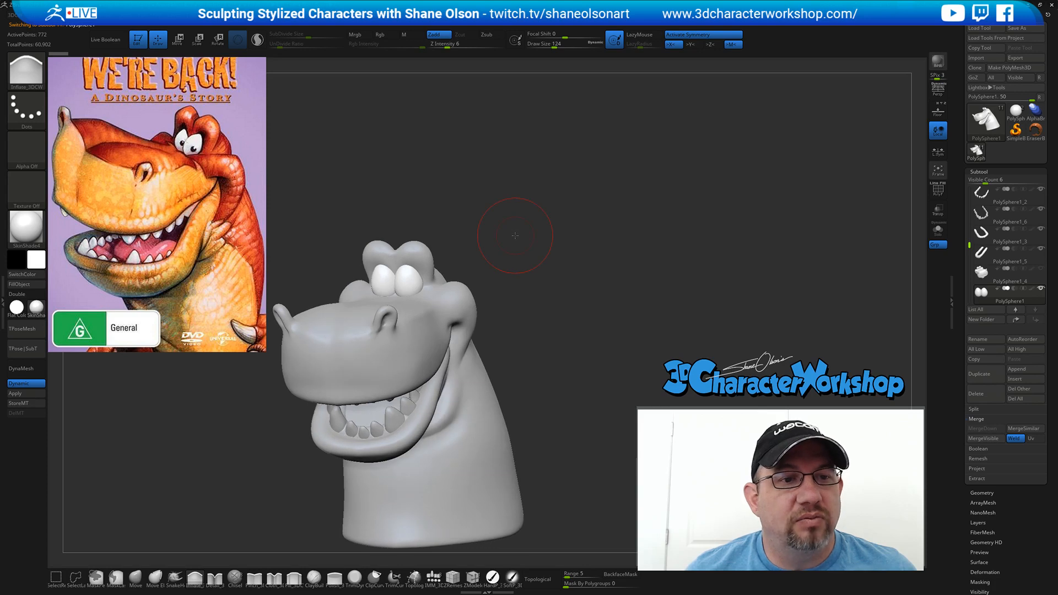
left_click(142, 576)
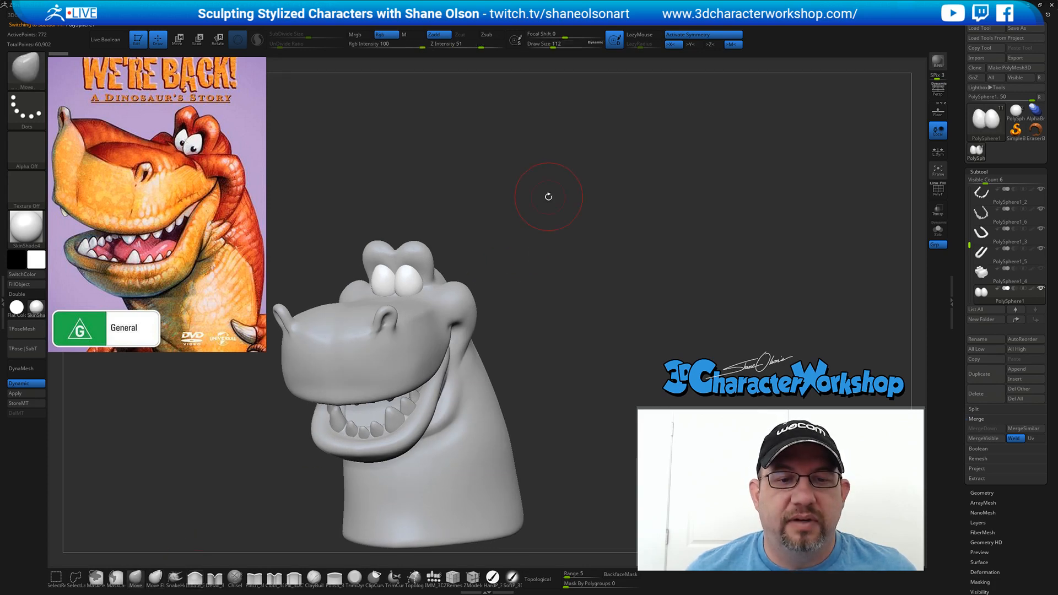
mouse_move(548, 196)
left_mouse_down("alt")
mouse_move(554, 210)
mouse_move(487, 263)
left_mouse_up("alt")
key("s")
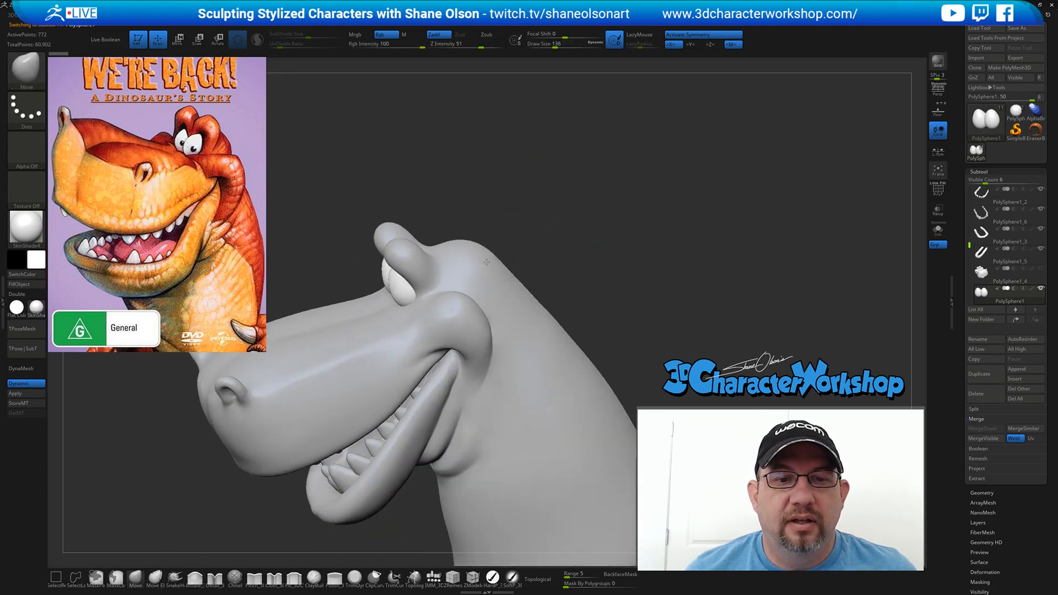
left_click_drag(509, 174, 507, 165)
left_click_drag(394, 283, 401, 282)
left_click_drag(542, 239, 460, 283)
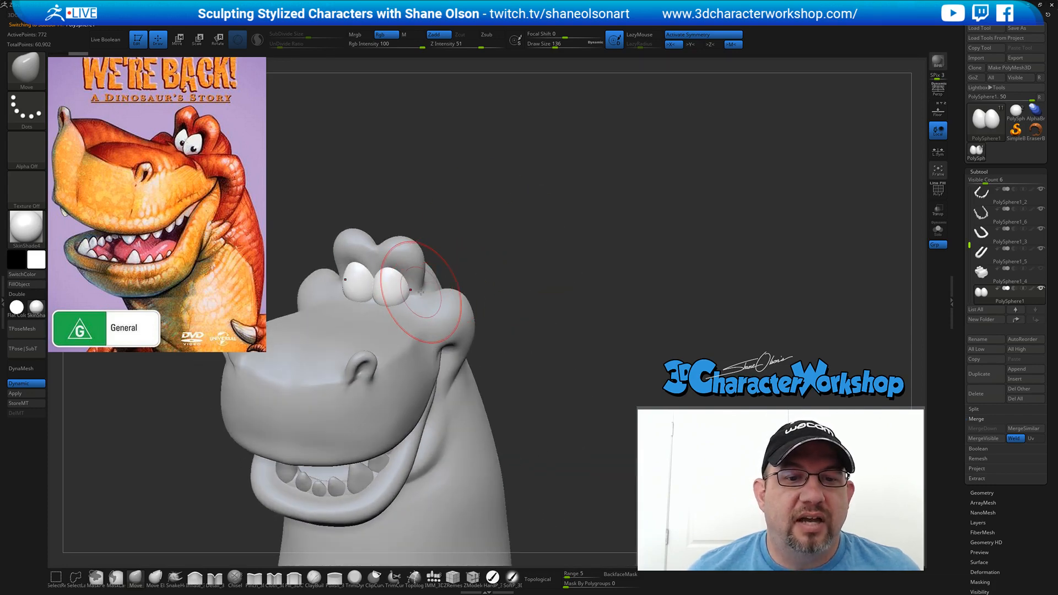
mouse_move(484, 250)
left_mouse_down()
mouse_move(505, 225)
mouse_move(478, 254)
mouse_move(463, 251)
left_mouse_up()
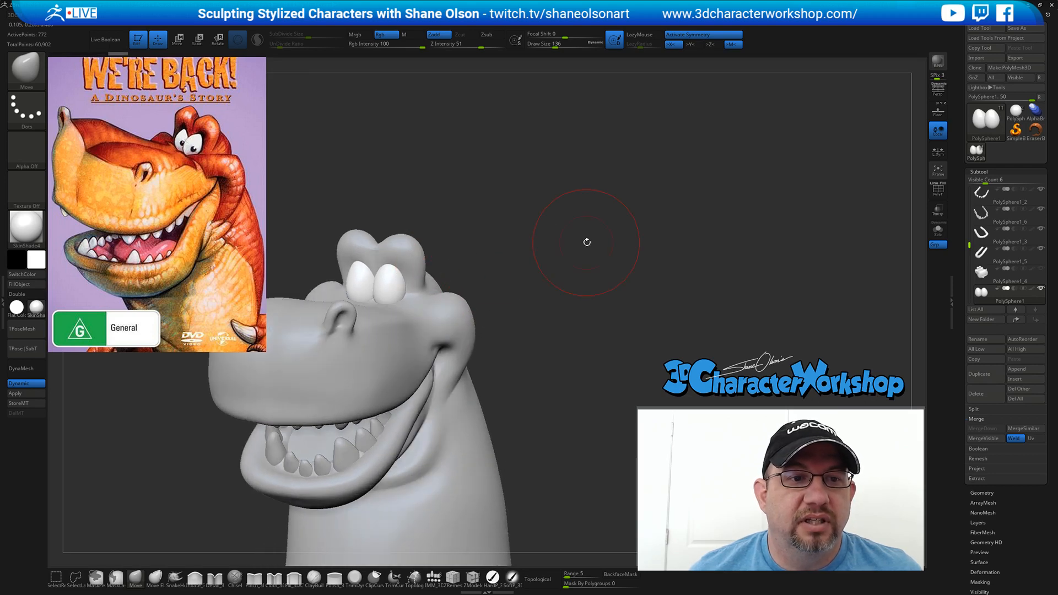
left_click_drag(586, 239, 485, 259)
mouse_move(595, 229)
left_mouse_down()
mouse_move(612, 230)
mouse_move(607, 208)
mouse_move(611, 231)
mouse_move(574, 232)
mouse_move(594, 232)
left_mouse_up()
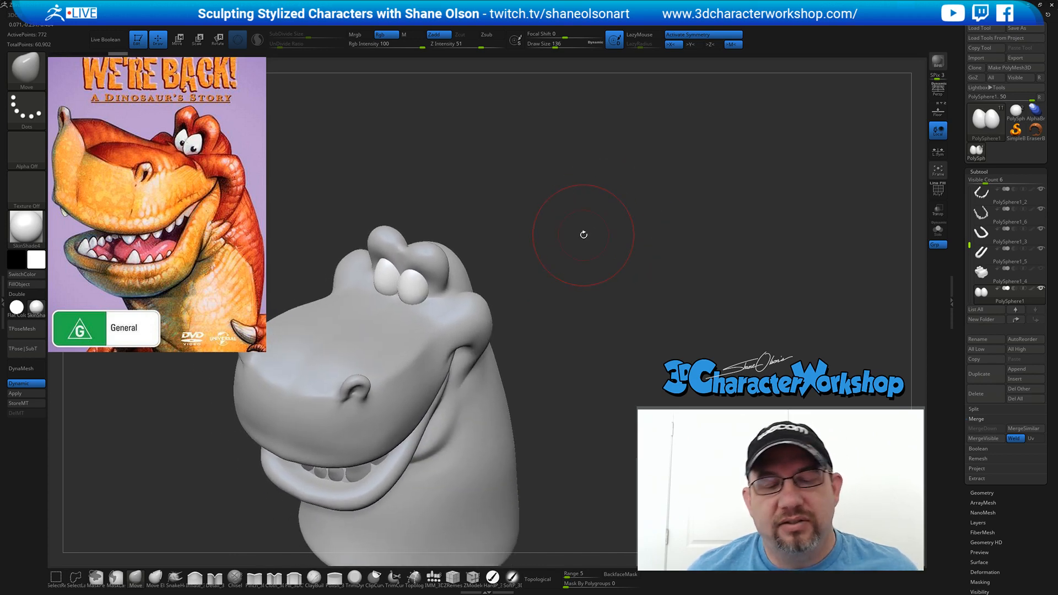
- Select the head subtool and reshape the cheek around the mouth corner using the Move brush at draw size 228
left_click(468, 341, "alt")
left_click_drag(577, 261, 577, 286)
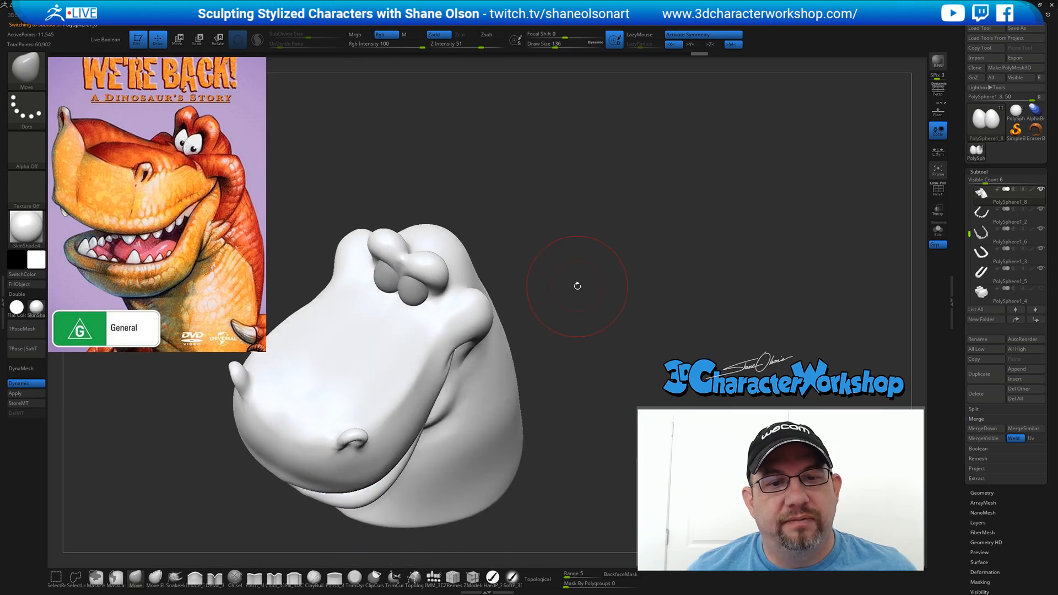
key("s")
left_click_drag(626, 248, 632, 248)
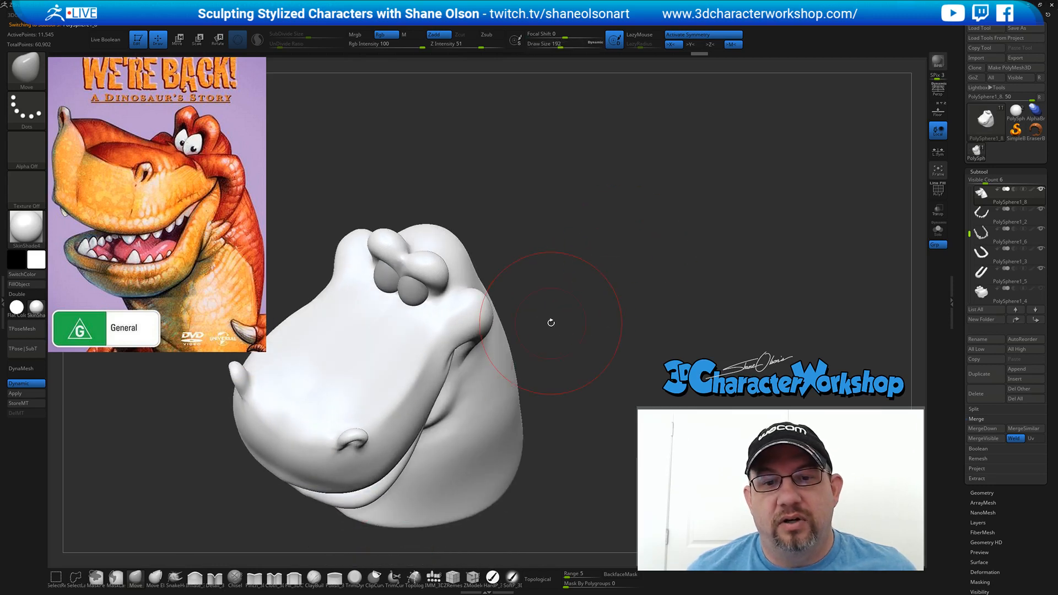
key("s")
left_click_drag(554, 296, 557, 296)
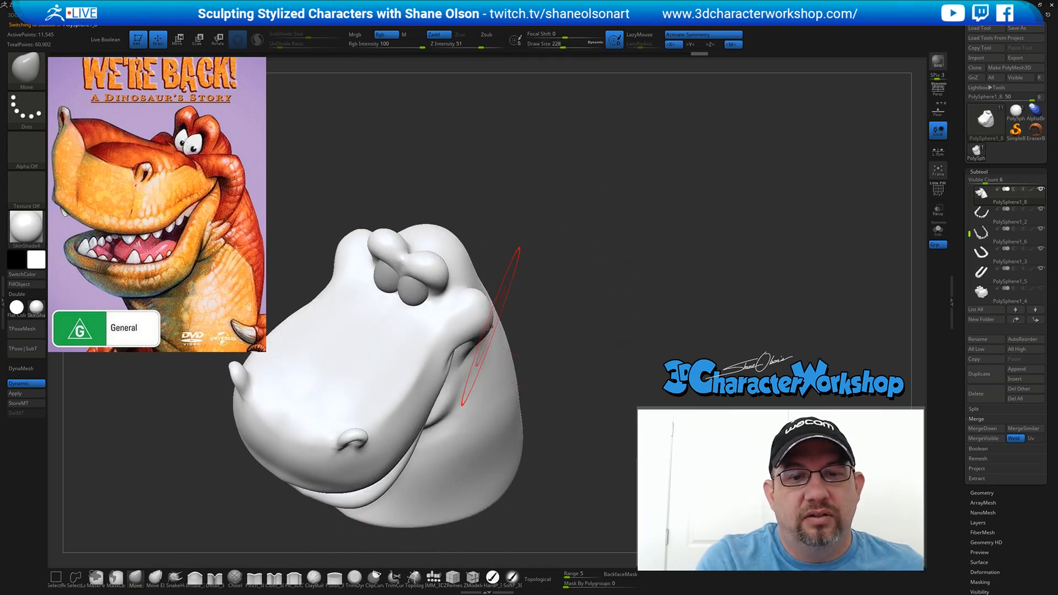
left_click_drag(454, 337, 453, 333)
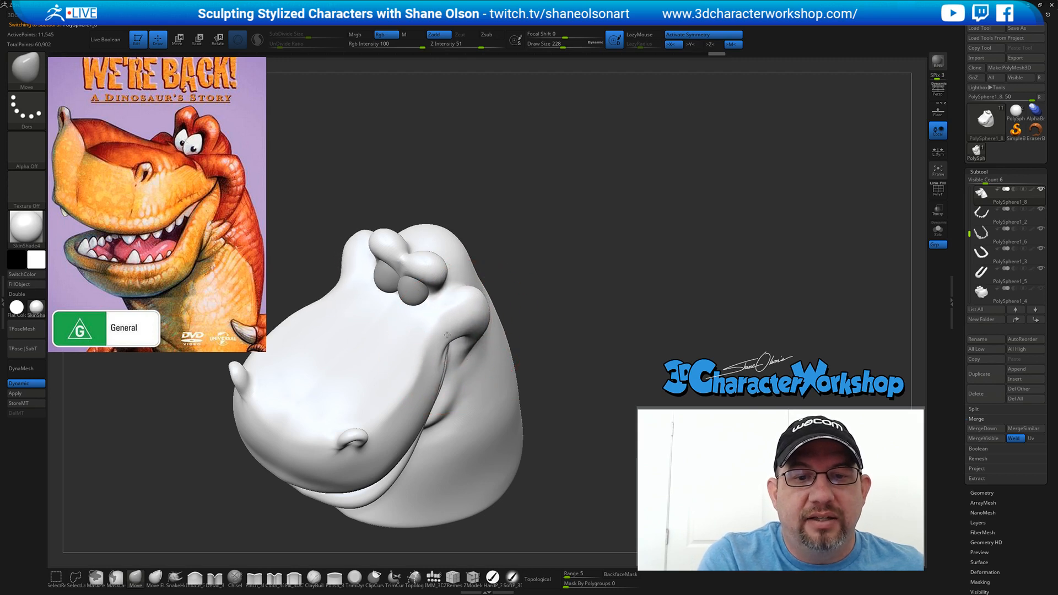
left_click_drag(437, 369, 416, 374)
- Refine the cheek bulge beside the eyes using the Move brush, working at draw sizes 94 and 124
mouse_move(532, 341)
left_mouse_down()
mouse_move(532, 312)
mouse_move(555, 291)
left_mouse_up()
key("s")
mouse_move(571, 334)
left_mouse_down()
mouse_move(562, 302)
mouse_move(576, 322)
mouse_move(588, 309)
mouse_move(590, 348)
left_mouse_up()
key("s")
key("s")
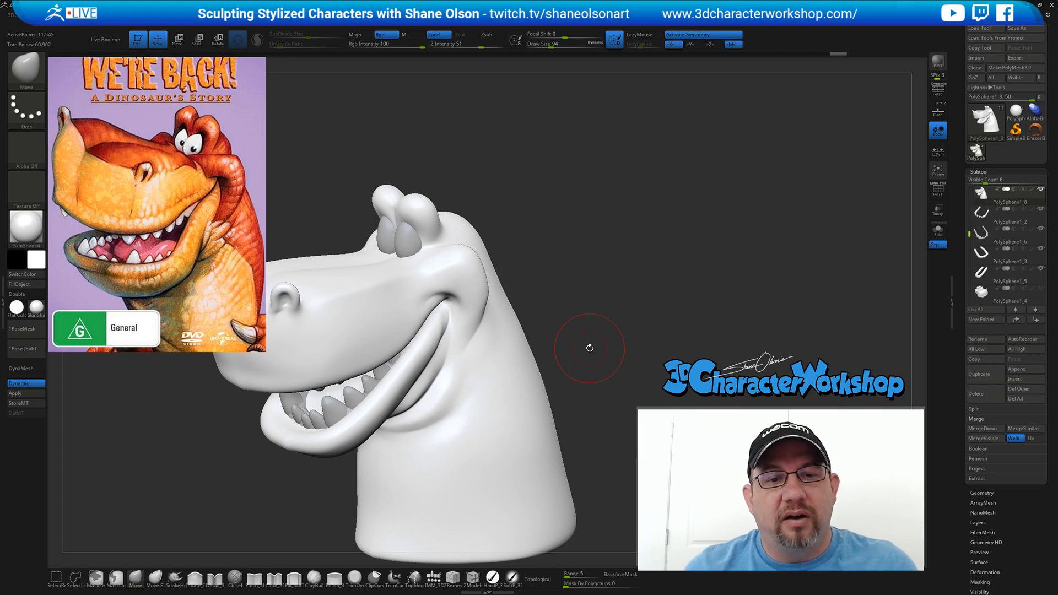
left_click_drag(542, 246, 534, 243)
key("s")
left_click_drag(546, 206, 558, 206)
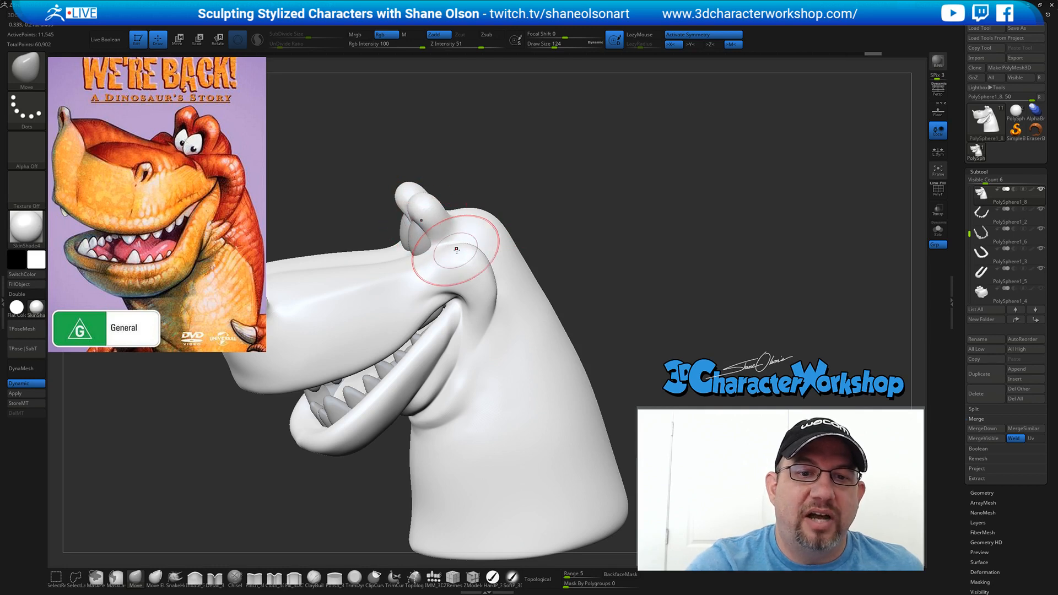
right_click_drag(444, 245, 470, 234)
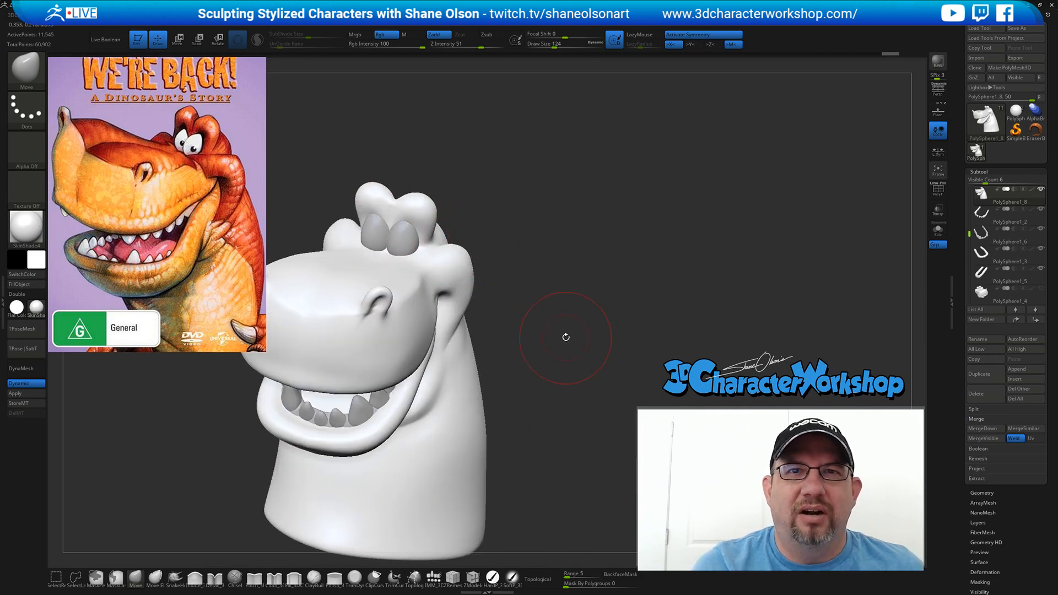
- Smooth and refine the nostril on the snout at draw size 39
mouse_move(565, 336)
left_mouse_down()
mouse_move(555, 359)
mouse_move(561, 348)
mouse_move(545, 352)
mouse_move(562, 347)
mouse_move(558, 360)
left_mouse_up()
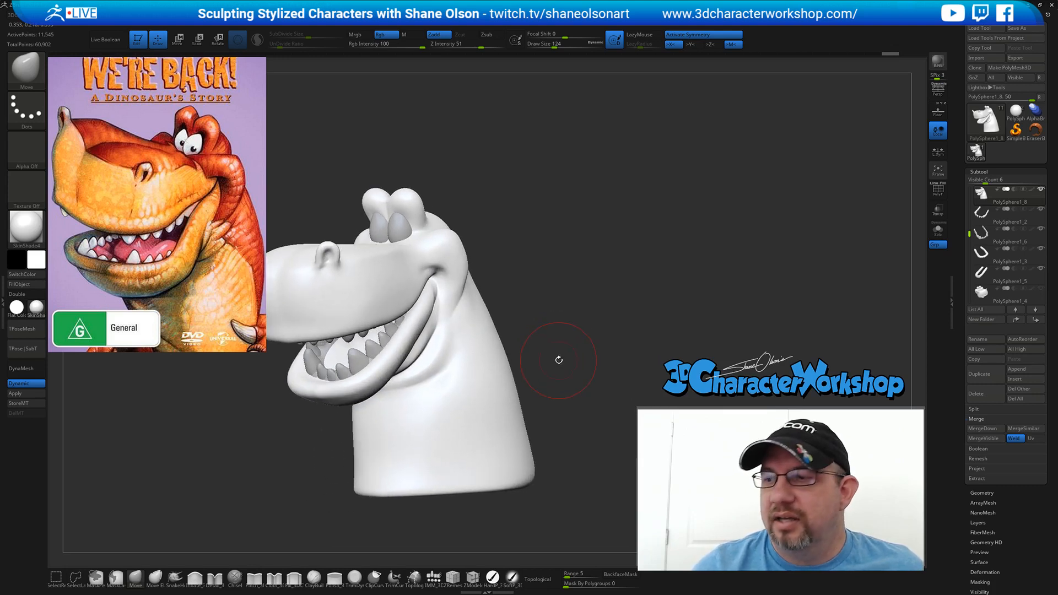
mouse_move(623, 250)
left_mouse_down()
mouse_move(631, 258)
mouse_move(652, 248)
left_mouse_up()
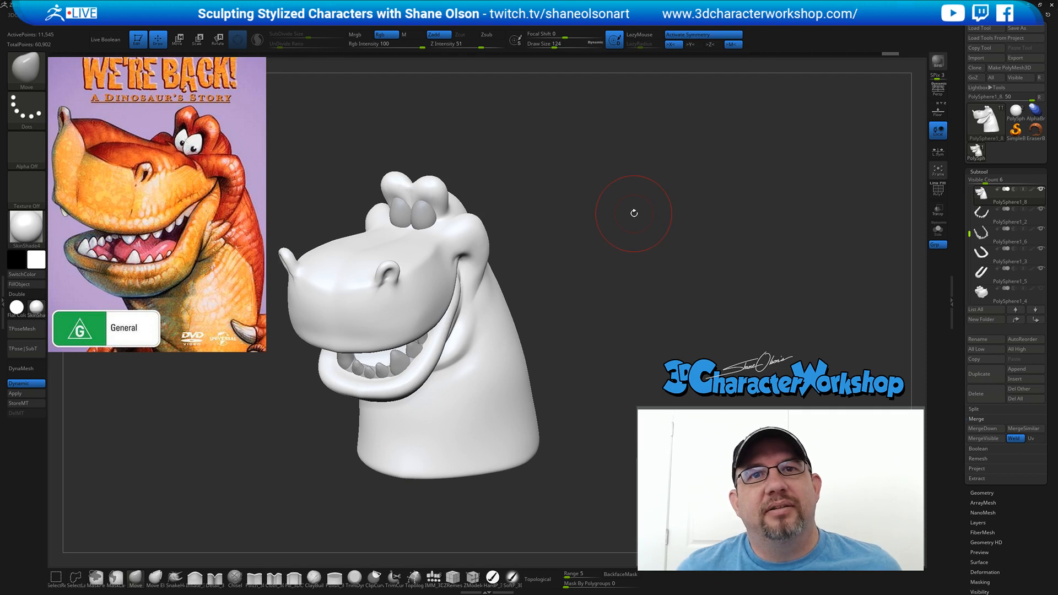
mouse_move(634, 214)
left_mouse_down()
mouse_move(589, 224)
mouse_move(570, 254)
left_mouse_up()
key("s")
key("s")
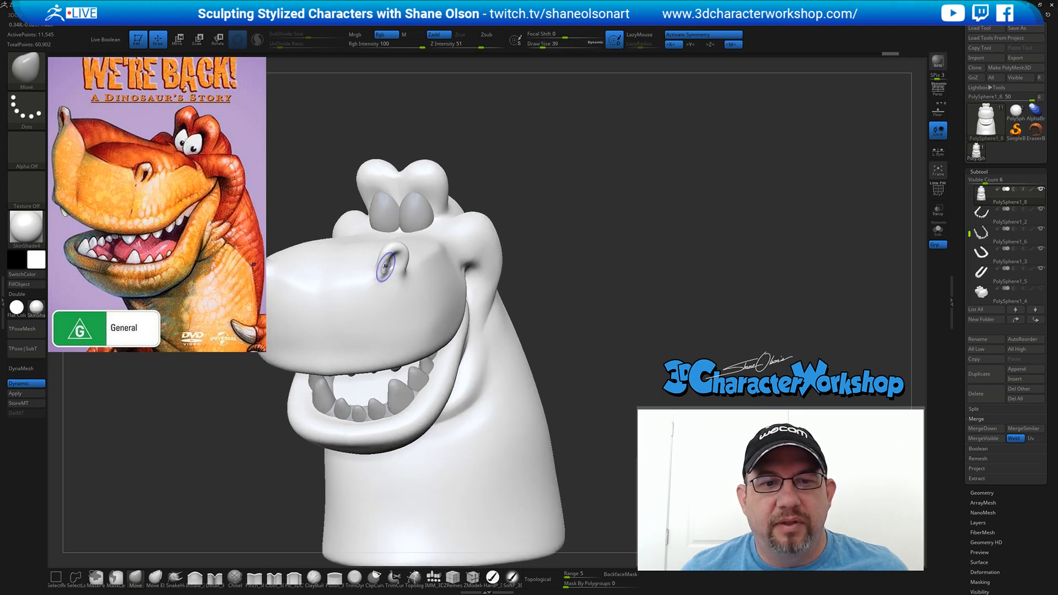
left_click_drag(386, 266, 395, 260, "shift")
mouse_move(641, 248)
left_mouse_down()
mouse_move(650, 267)
mouse_move(571, 248)
mouse_move(578, 284)
left_mouse_up()
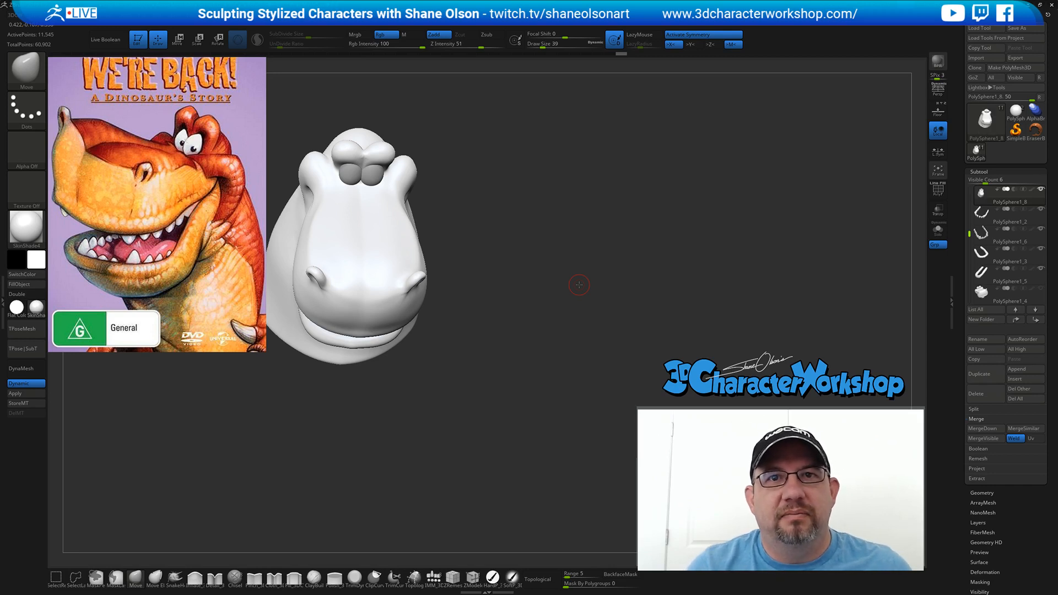
left_click_drag(542, 259, 570, 272)
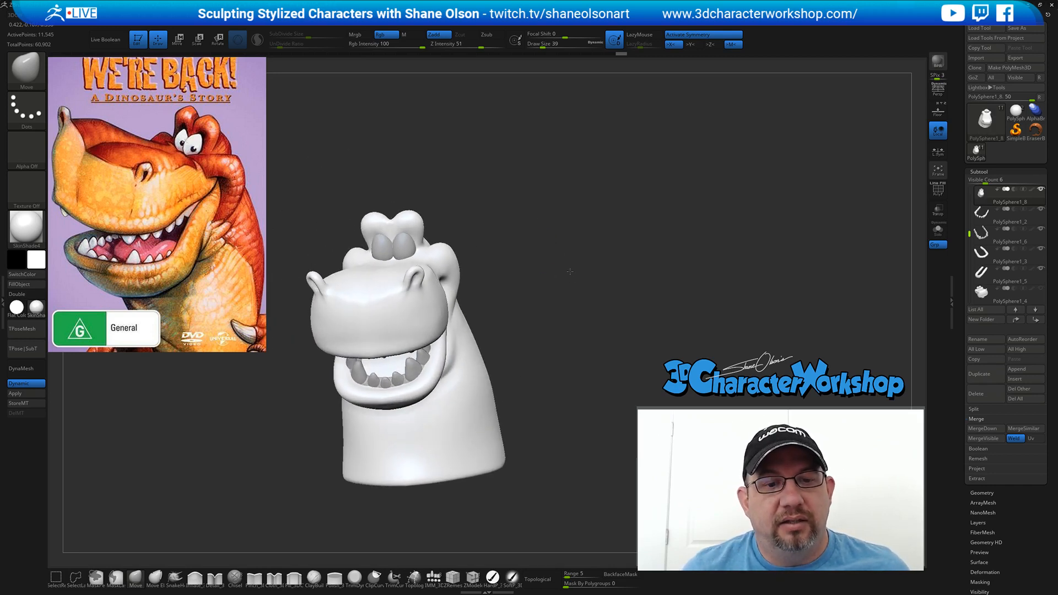
left_click_drag(634, 234, 600, 249)
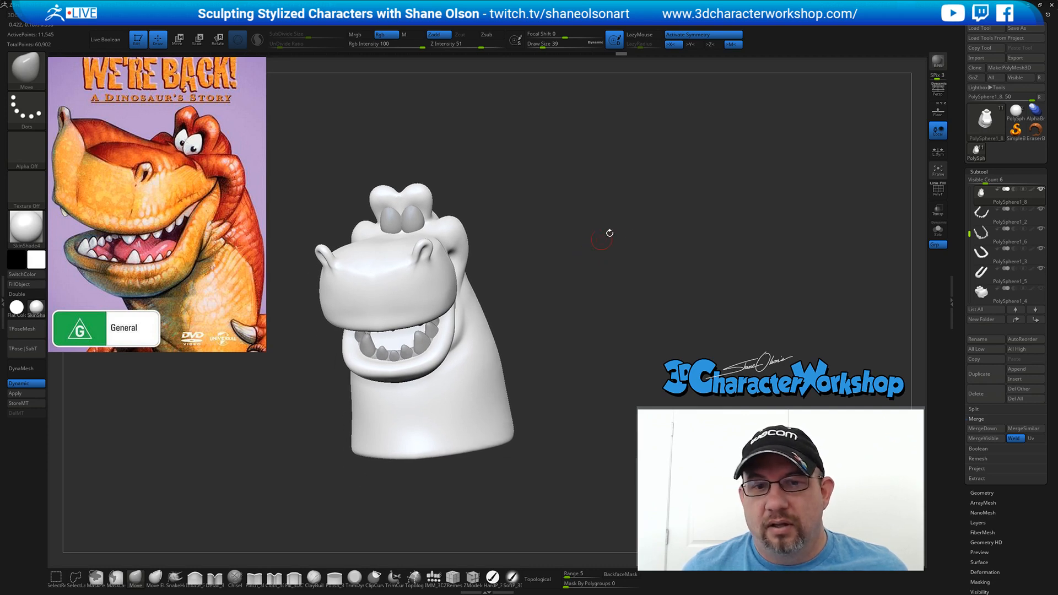
- Show the DinoTeeth02 ruler subtool, turn on the floor grid, and isolate the ruler in Solo mode
scroll(993, 197, "up", 4)
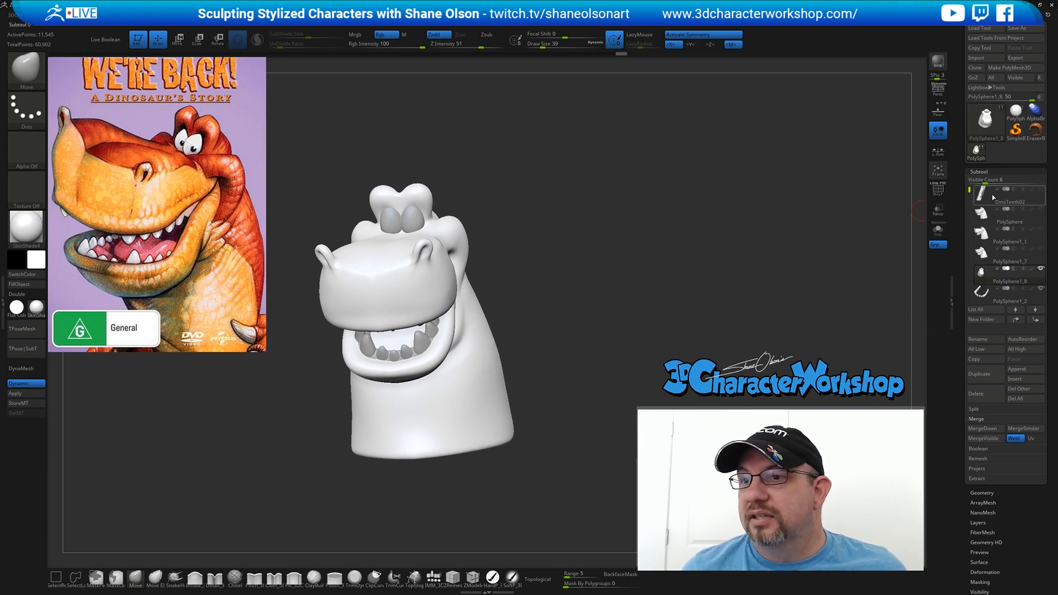
left_click(1041, 190)
left_click_drag(607, 170, 478, 196)
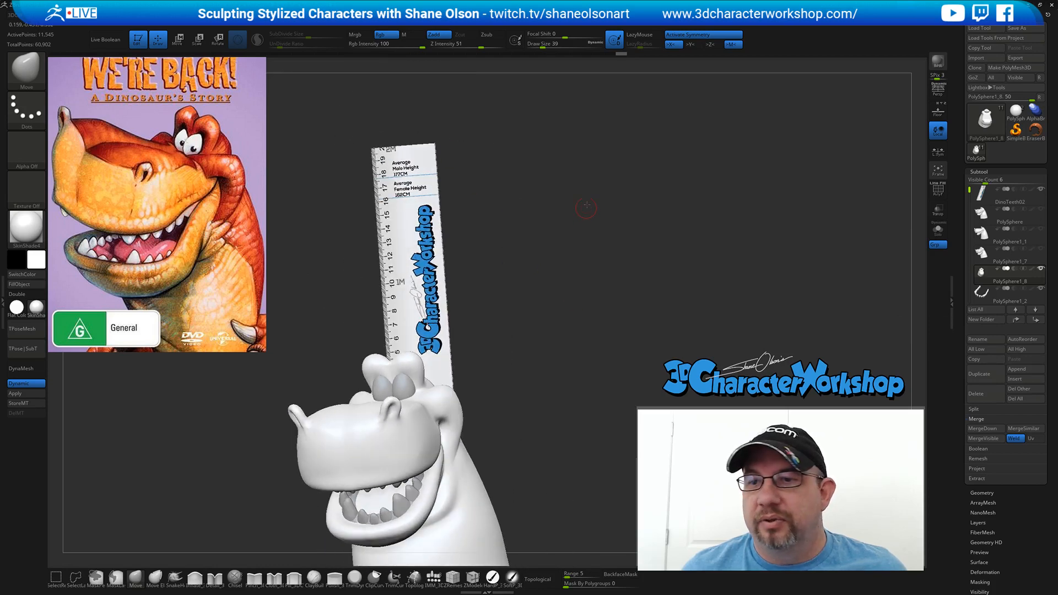
left_click_drag(586, 205, 603, 247, "alt")
left_click(938, 112)
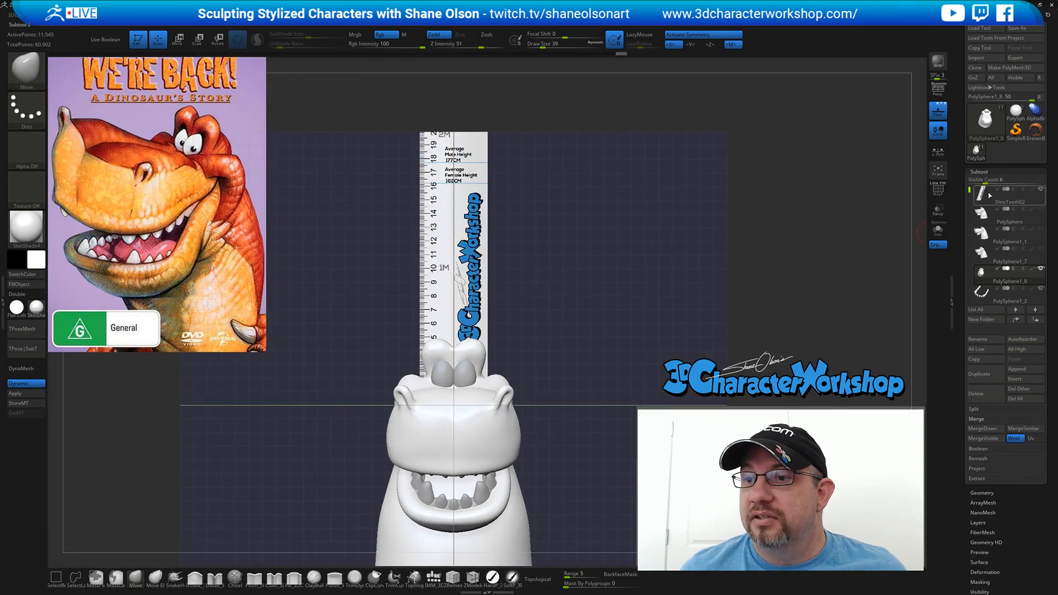
left_click(984, 196)
left_click(936, 230)
left_click_drag(582, 253, 539, 256, "alt")
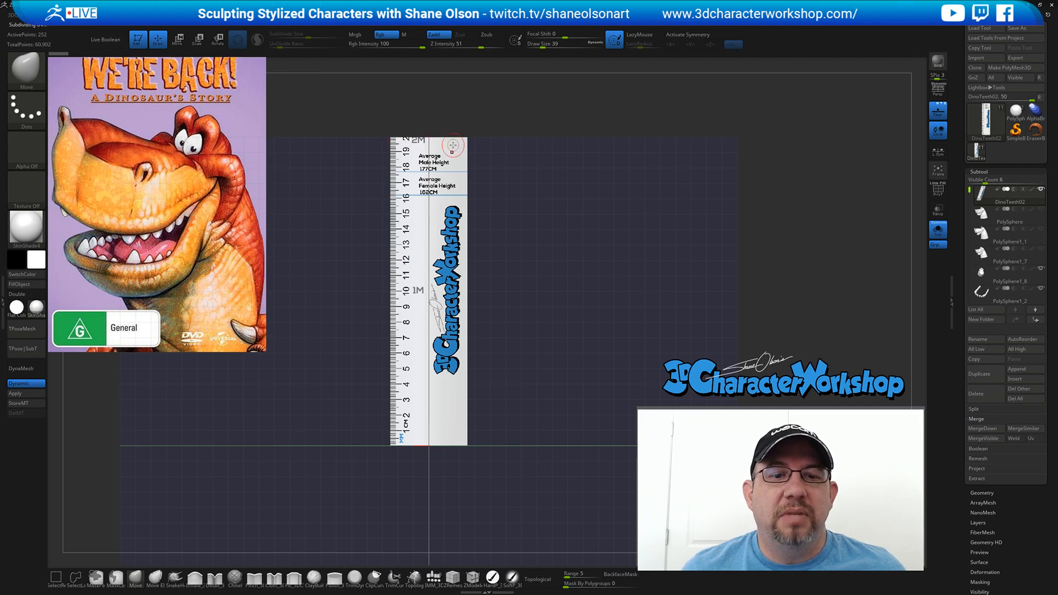
- Check the export scale and offset settings of the ruler subtool
left_click_drag(550, 267, 554, 271)
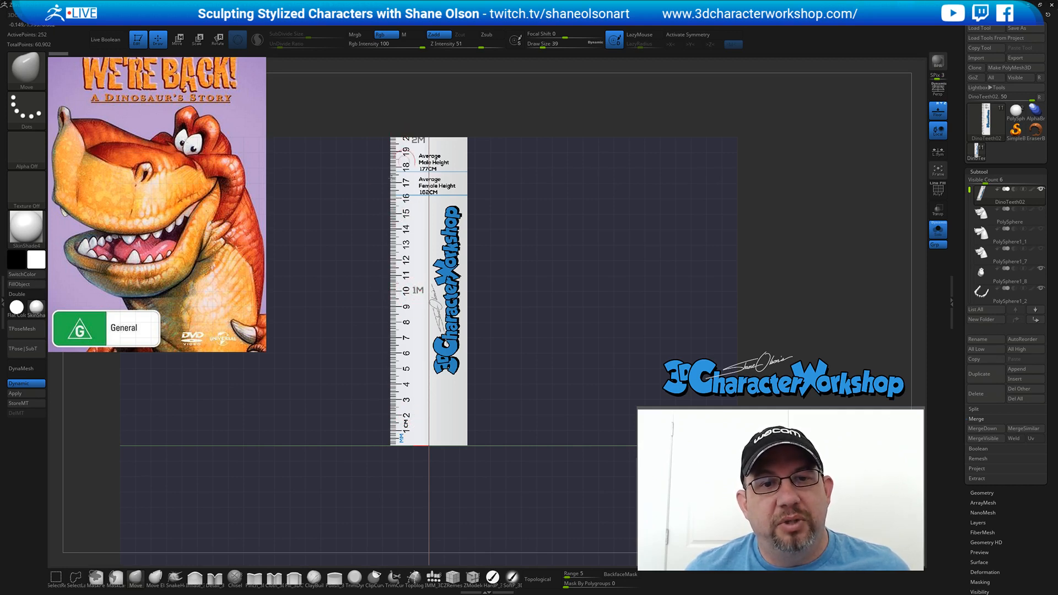
key("s")
left_click(606, 202)
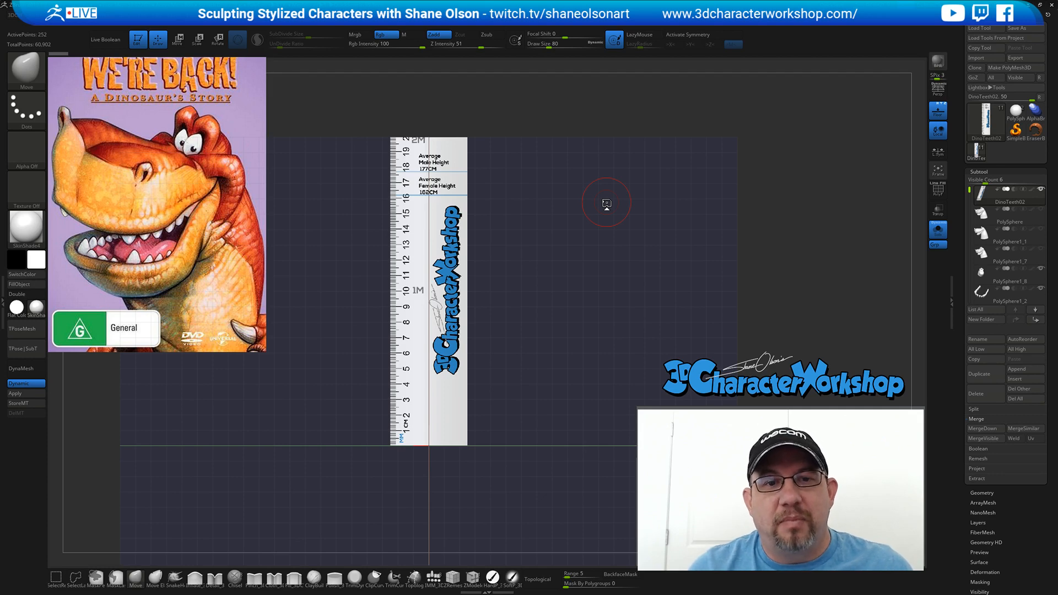
left_click_drag(621, 200, 621, 206)
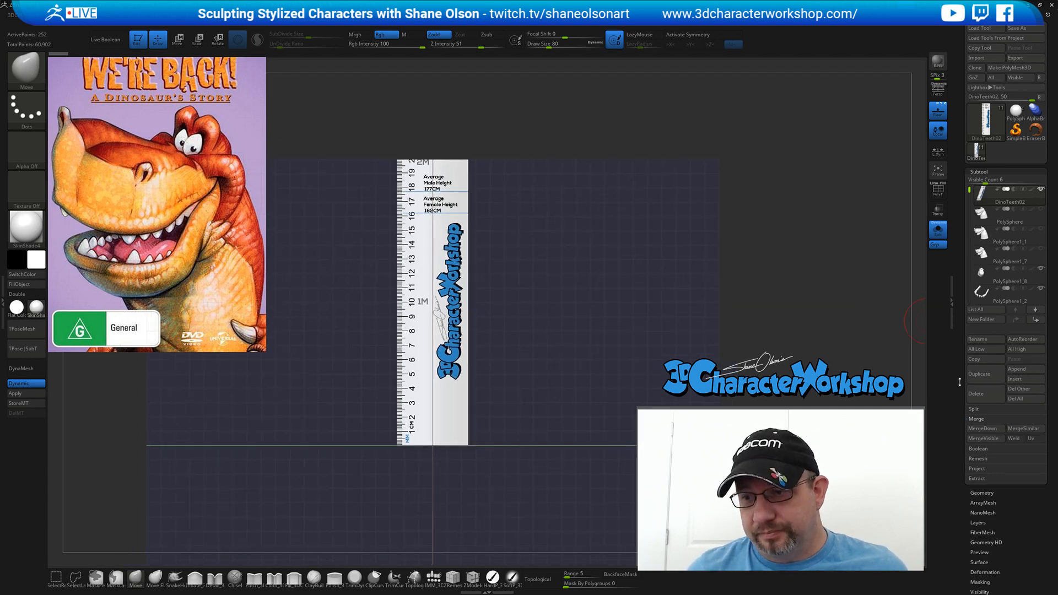
left_click_drag(960, 381, 957, 309)
left_click(978, 523)
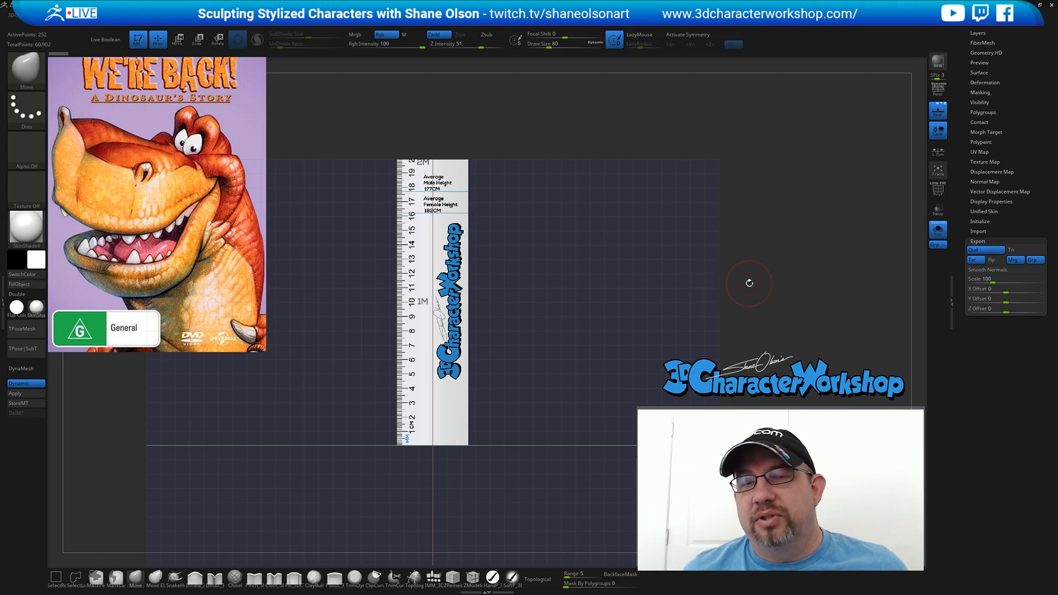
left_click(995, 239)
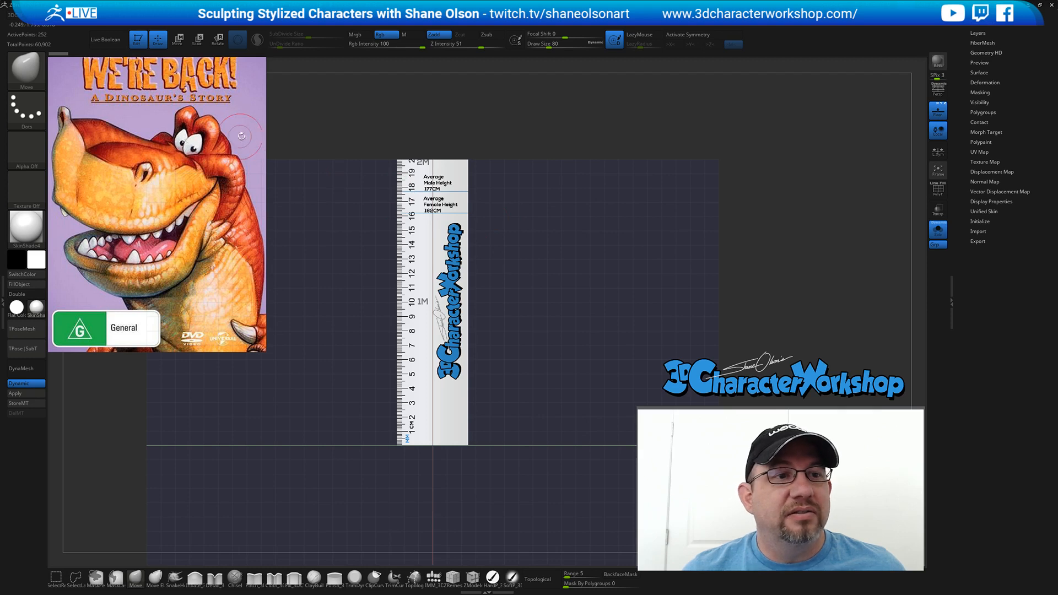
- Activate the Move gizmo, then center and realign it at the base of the ruler
key("w")
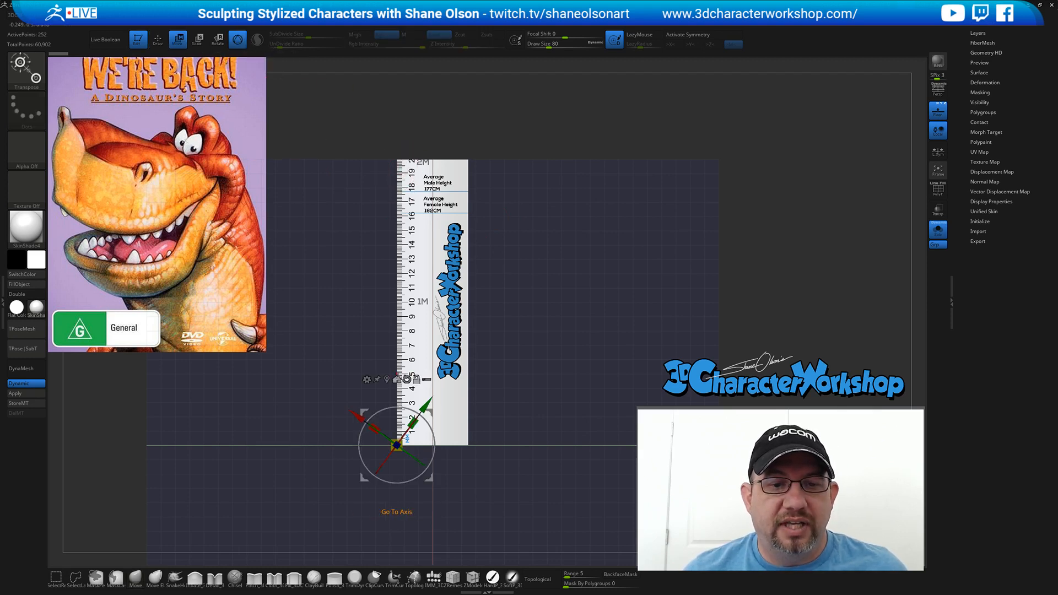
left_click(396, 380)
left_click(442, 380)
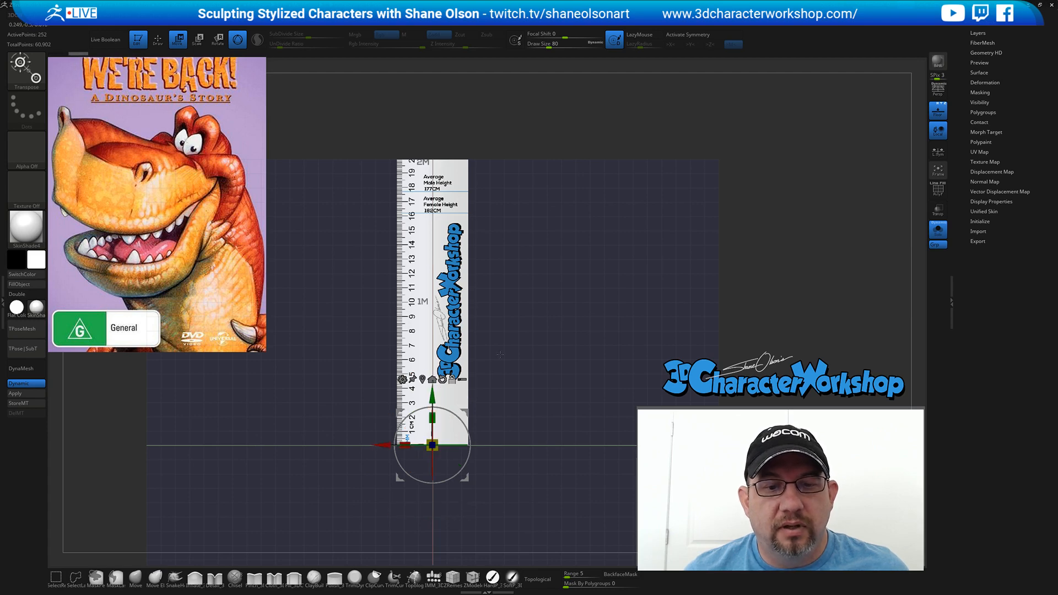
left_click_drag(560, 309, 559, 394, "alt")
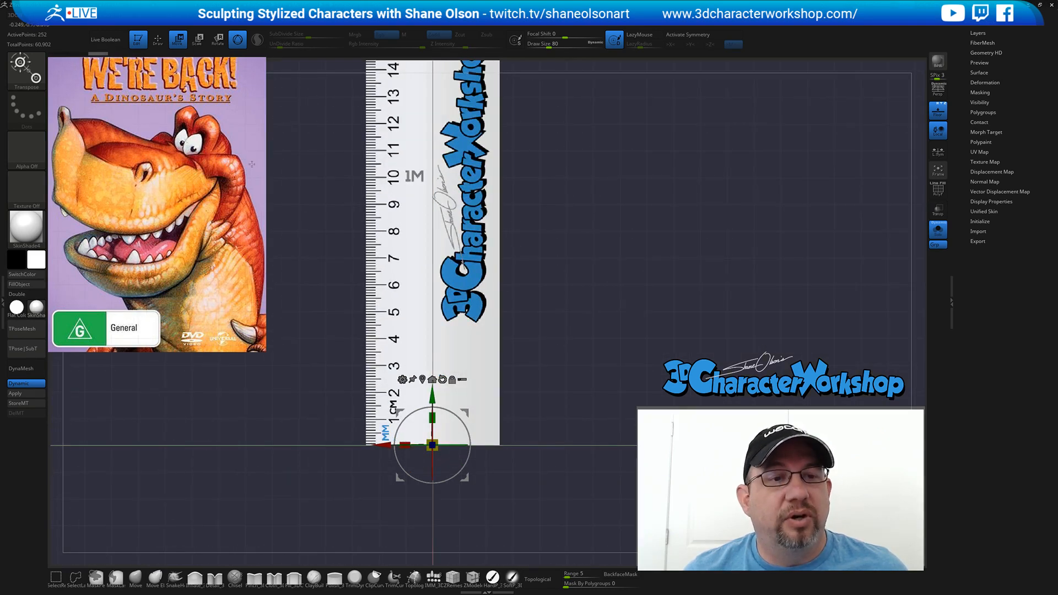
- Switch from the gizmo to the transpose line and measure up the ruler's graduated edge from its base
left_click(239, 43)
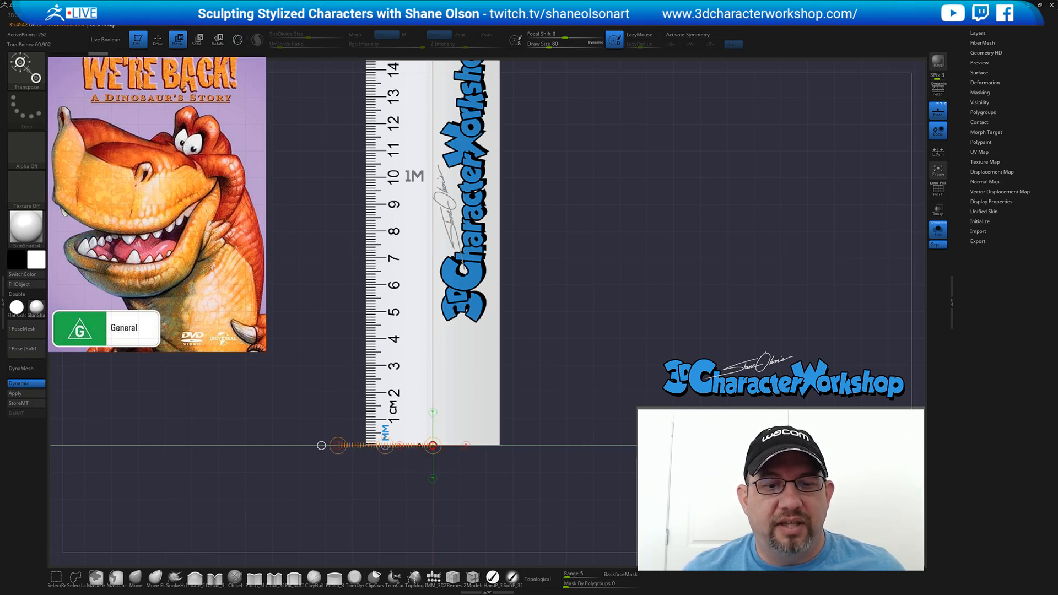
left_click_drag(387, 441, 592, 331)
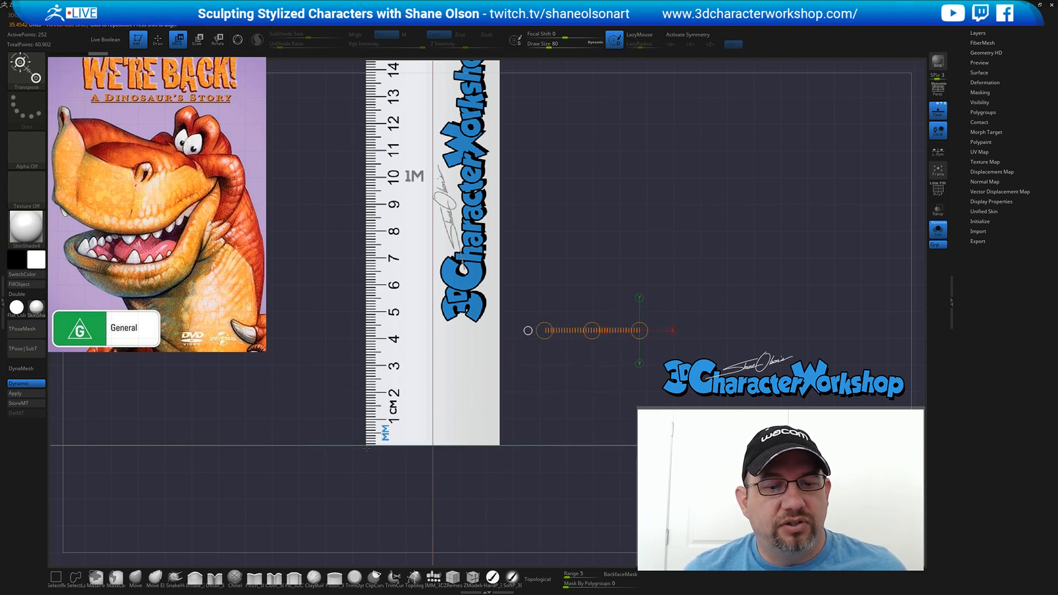
left_click_drag(366, 445, 366, 333)
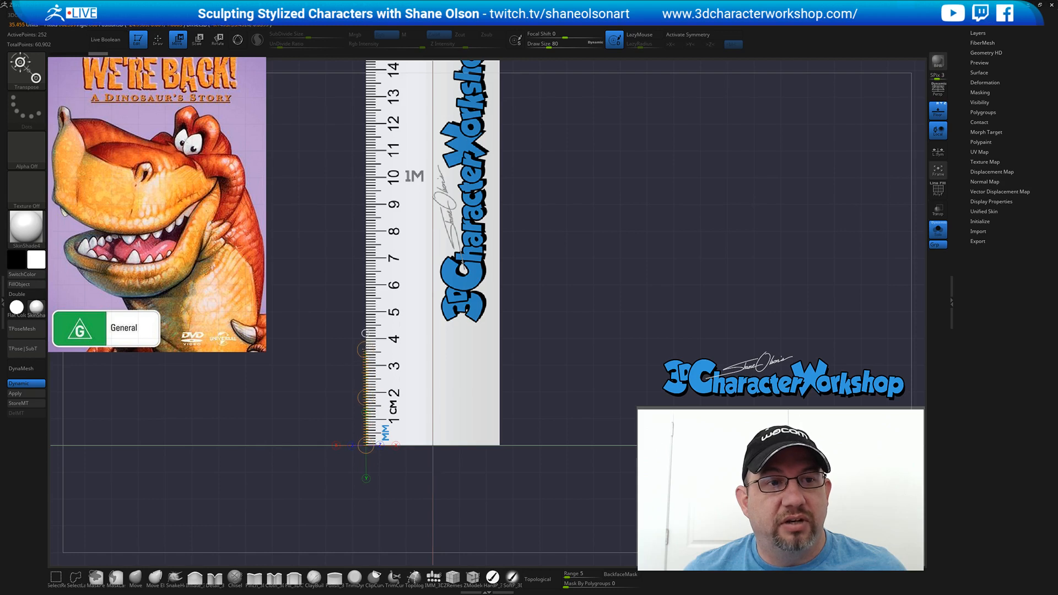
key("ctrl+s")
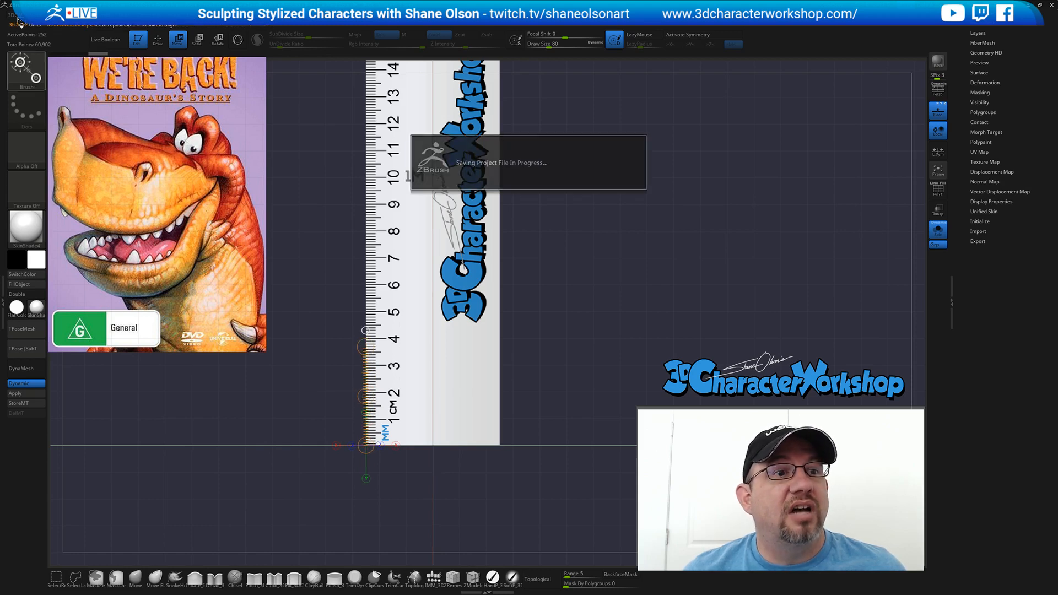
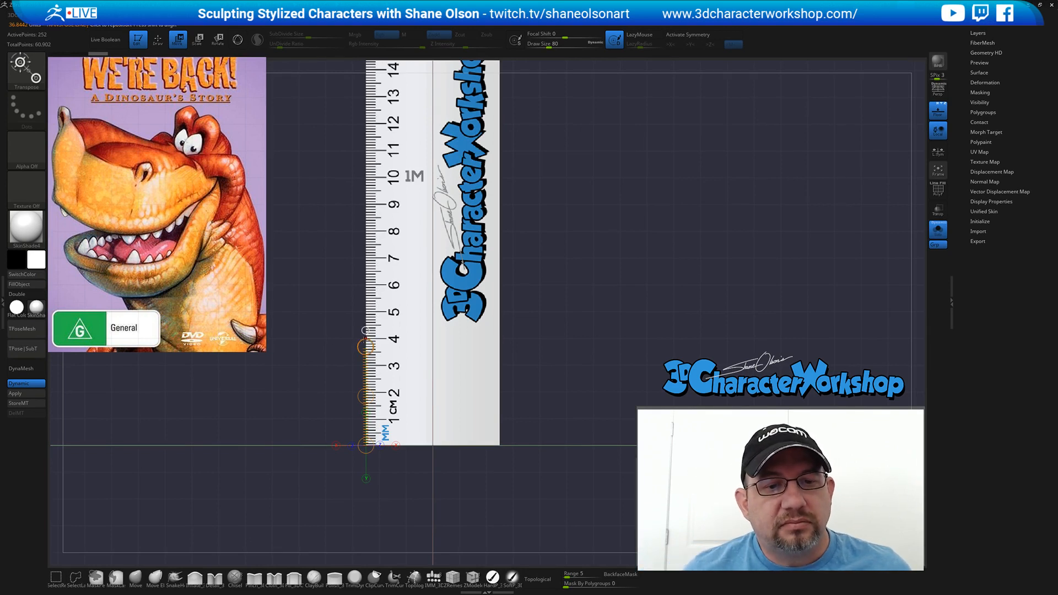
left_click_drag(366, 330, 364, 188)
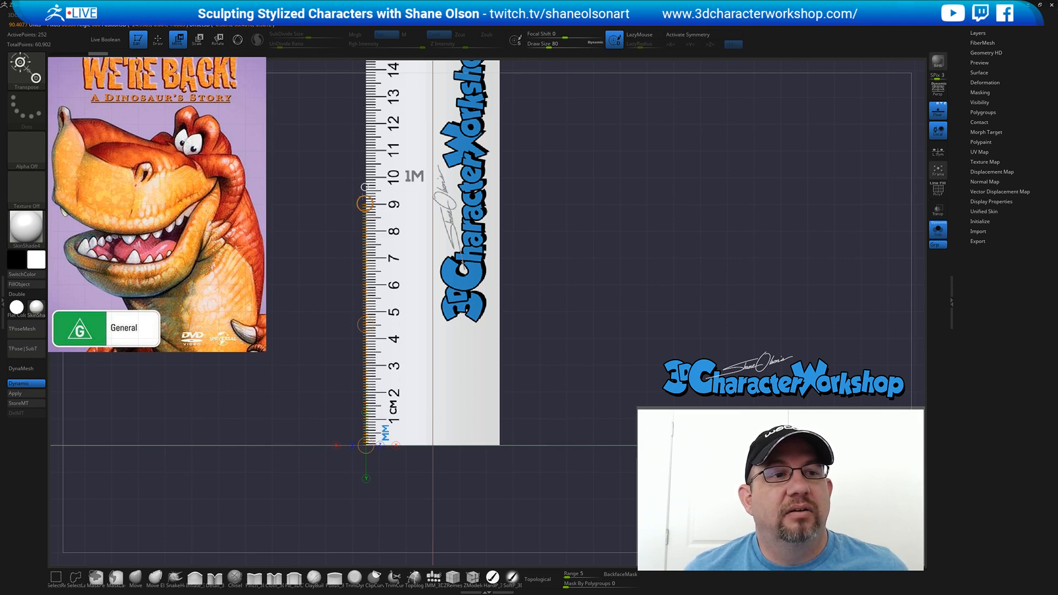
left_click_drag(364, 187, 370, 319)
- Draw a diagonal transpose line in the empty space beside the ruler and compare it with the full ruler
mouse_move(378, 381)
left_mouse_down()
mouse_move(678, 388)
mouse_move(674, 260)
left_mouse_up()
left_click_drag(524, 330, 684, 267)
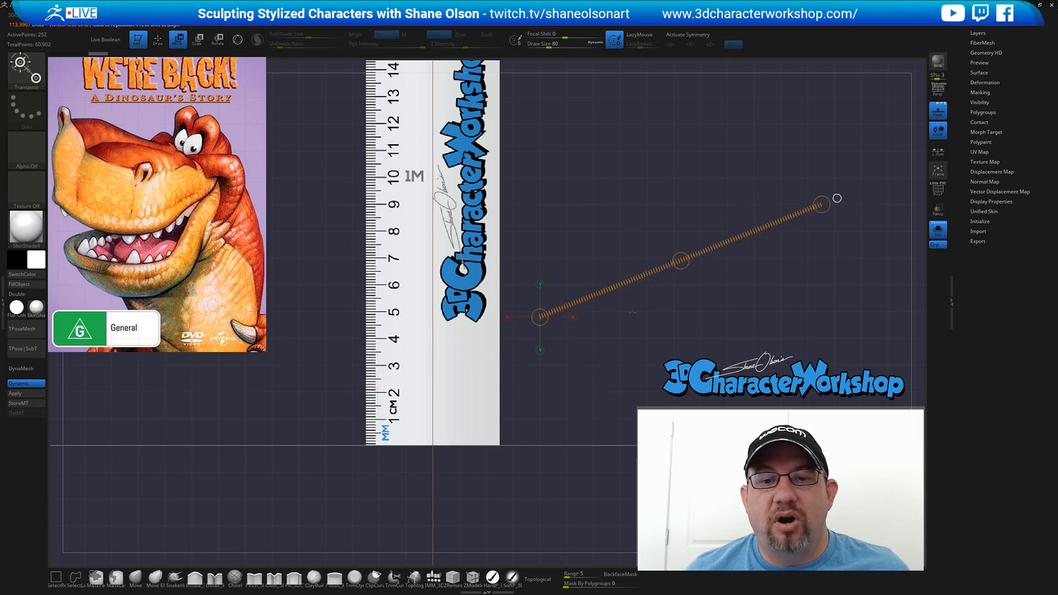
right_click_drag(684, 267, 456, 348)
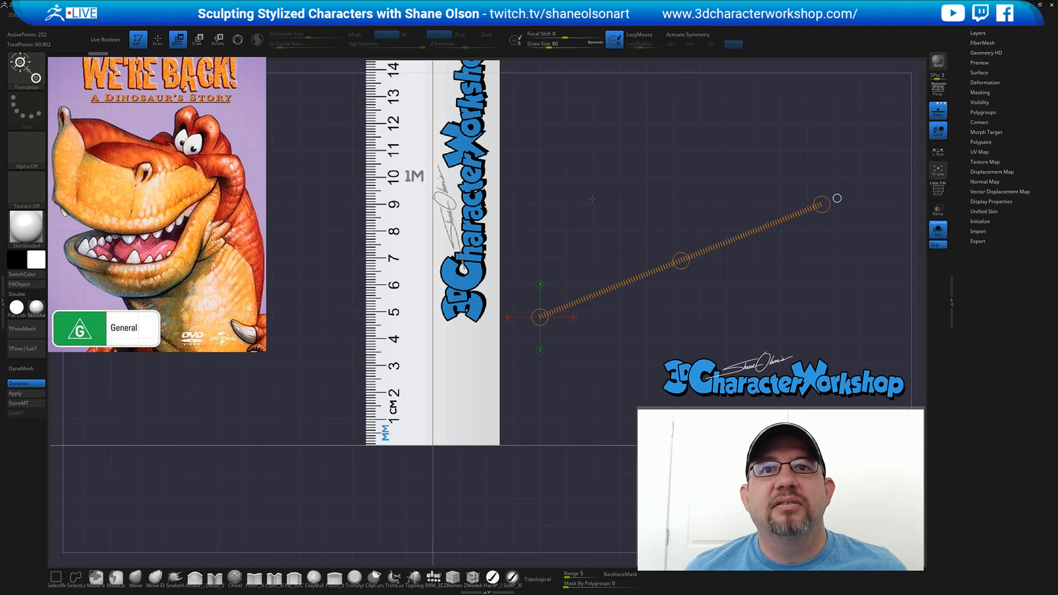
right_click_drag(584, 207, 576, 189, "ctrl")
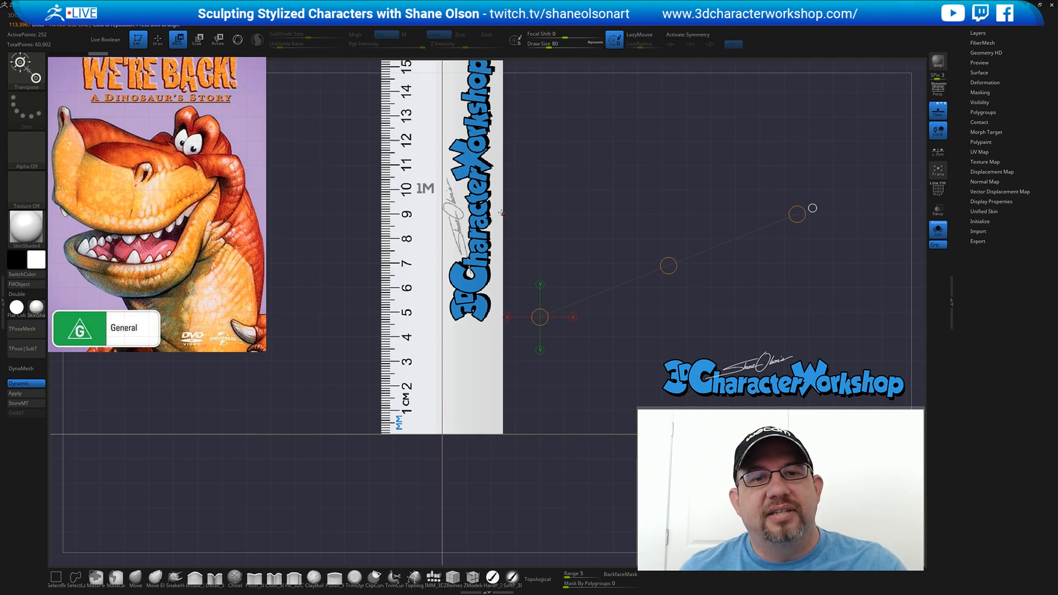
right_click_drag(502, 213, 607, 210, "ctrl")
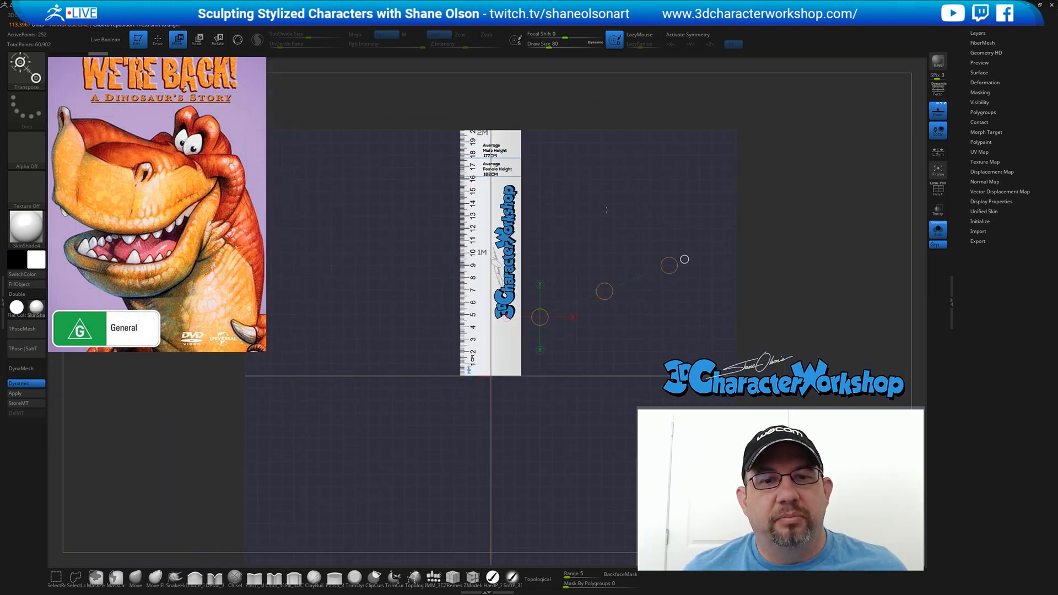
- Switch back to the Move gizmo, send it to the axis at the ruler's base and reset its orientation
key("y")
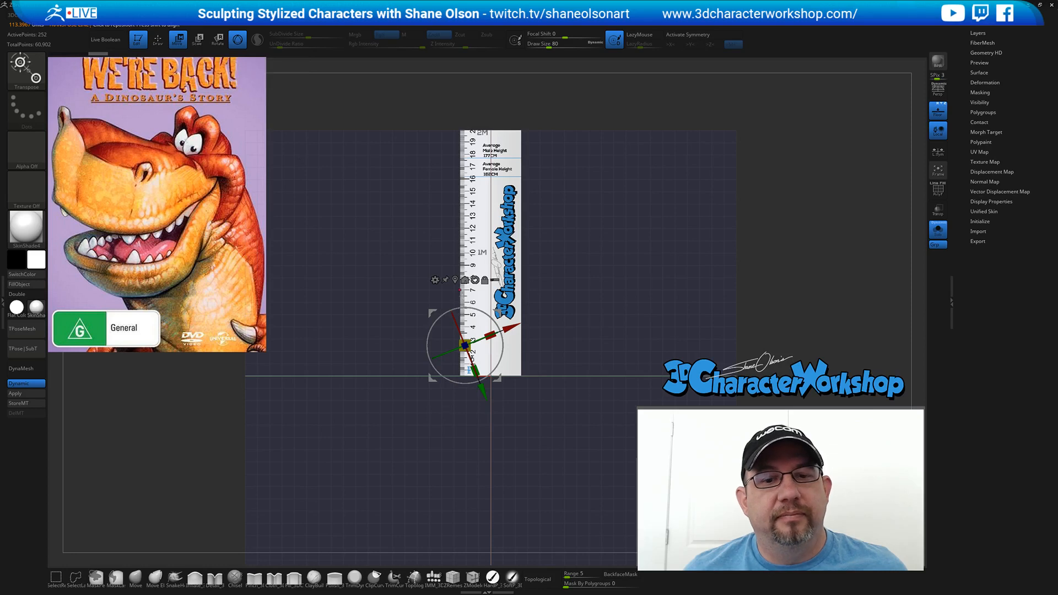
left_click_drag(499, 314, 412, 372, "alt")
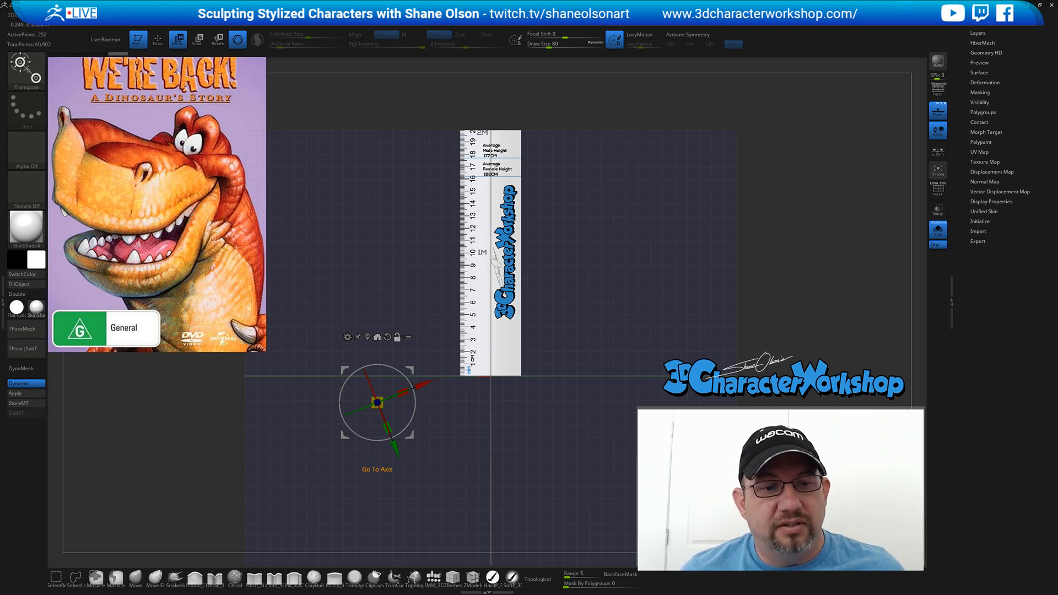
left_click(378, 337)
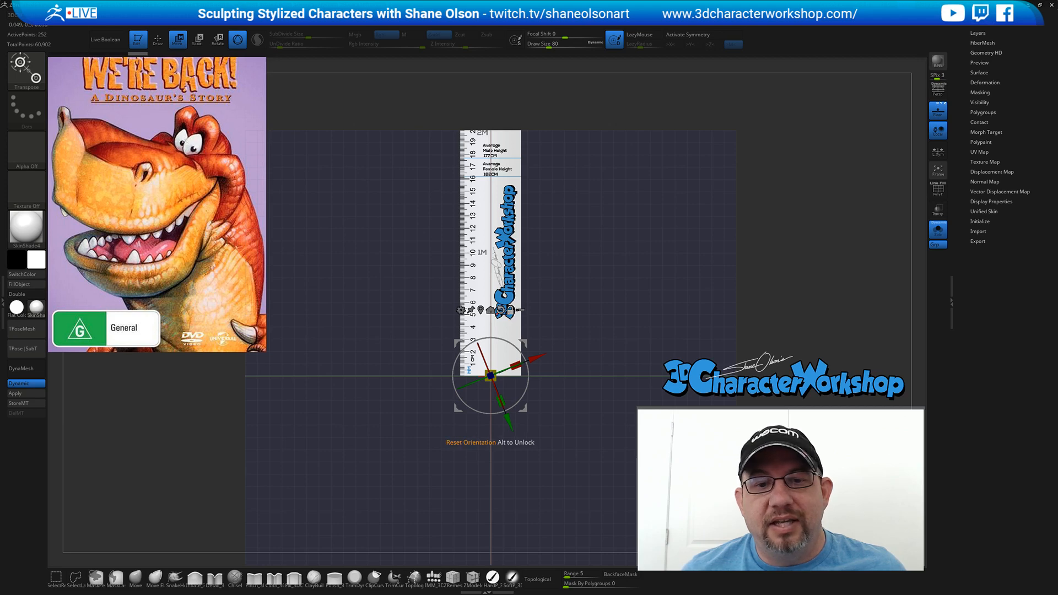
left_click(500, 311)
left_click_drag(663, 256, 636, 265)
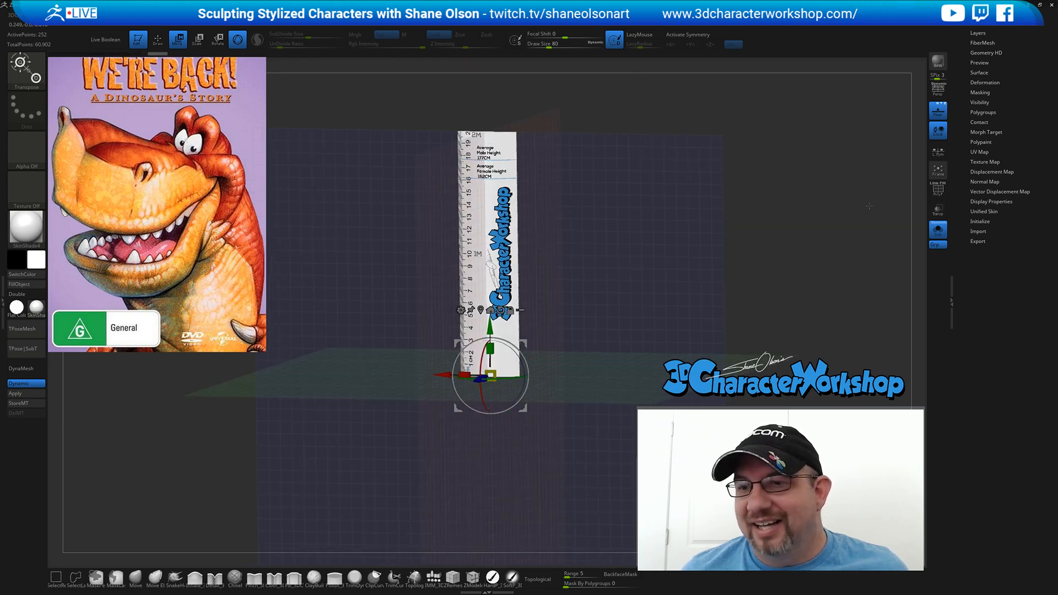
- Turn off Solo to show the dinosaur head with the ruler, return to Draw mode and hide the floor grid
left_click(938, 229)
left_click_drag(660, 230, 584, 222)
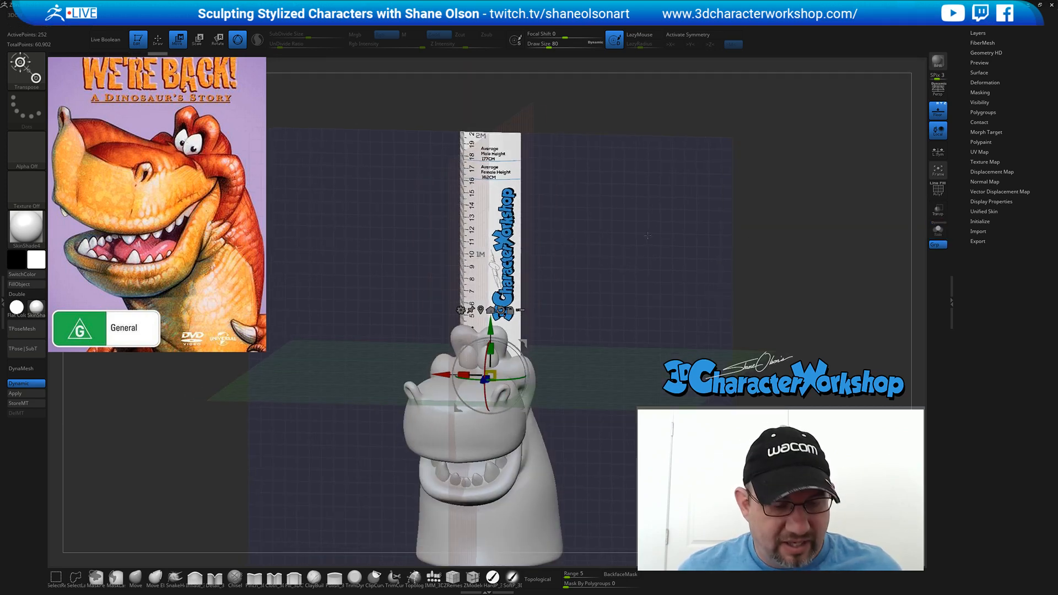
key("q")
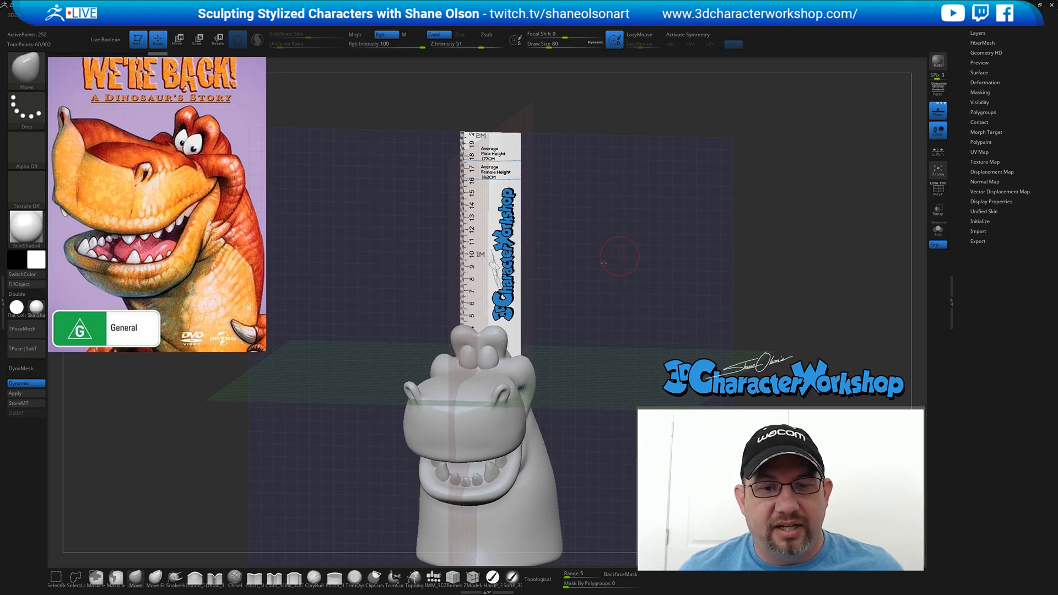
left_click_drag(620, 255, 593, 283, "alt")
left_click(944, 108)
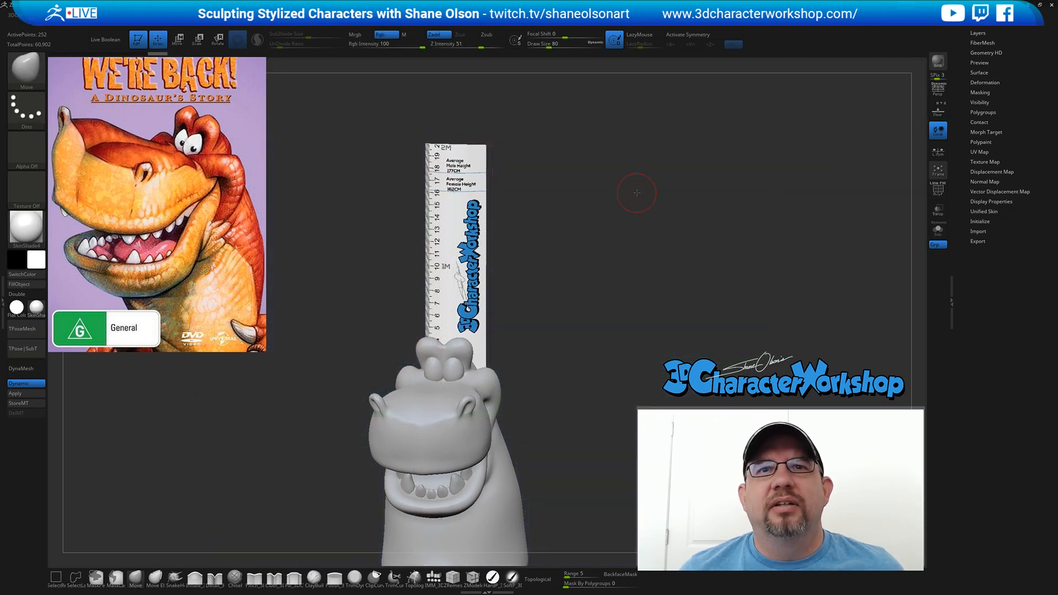
- Examine the dinosaur head's proportions against the ruler from the front and three-quarter views
left_click_drag(637, 197, 596, 218, "alt")
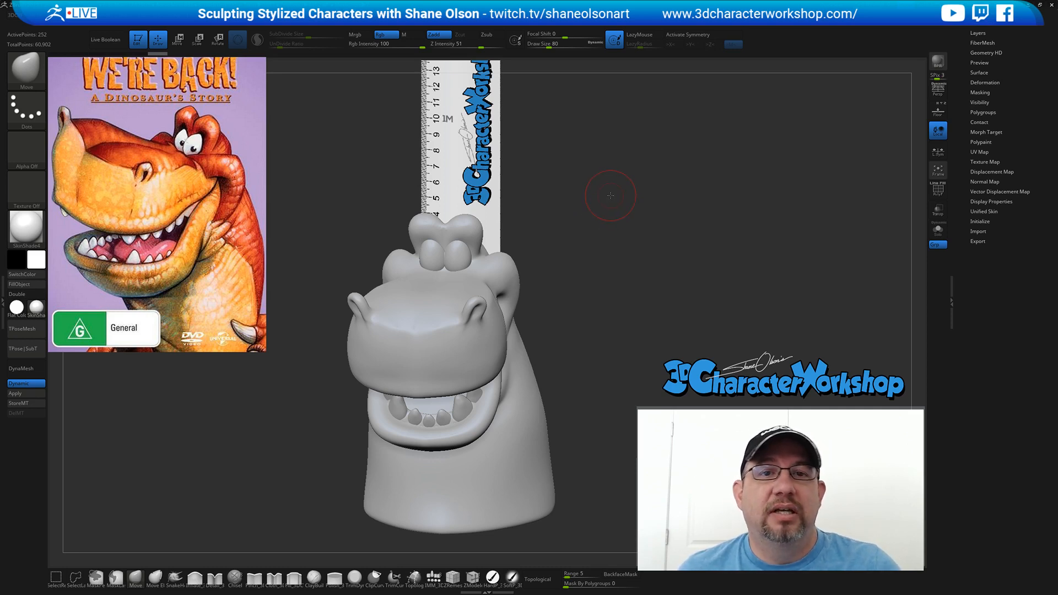
left_click_drag(609, 195, 607, 195, "shift")
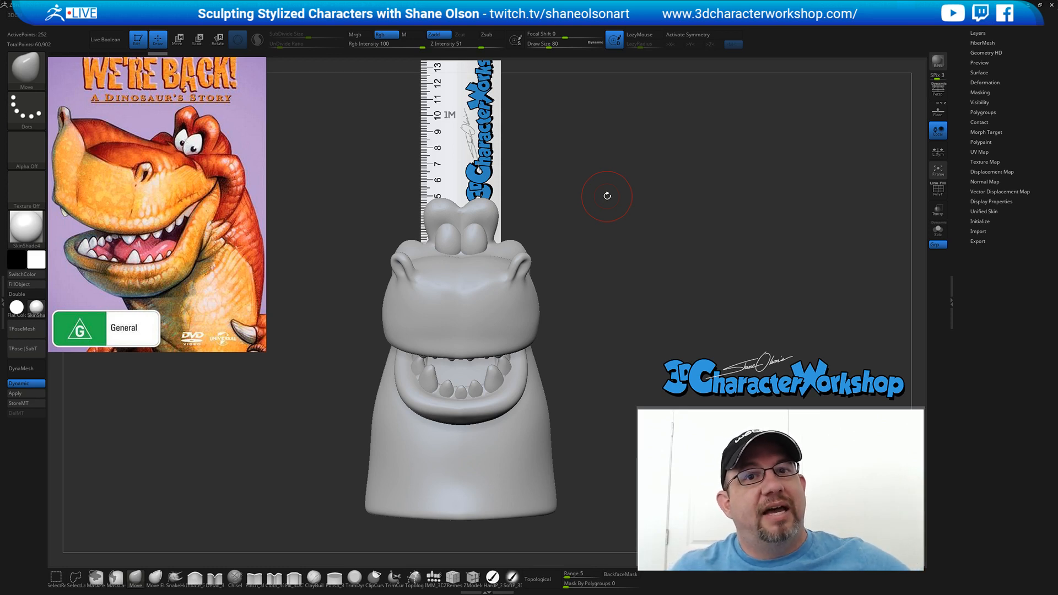
key("s")
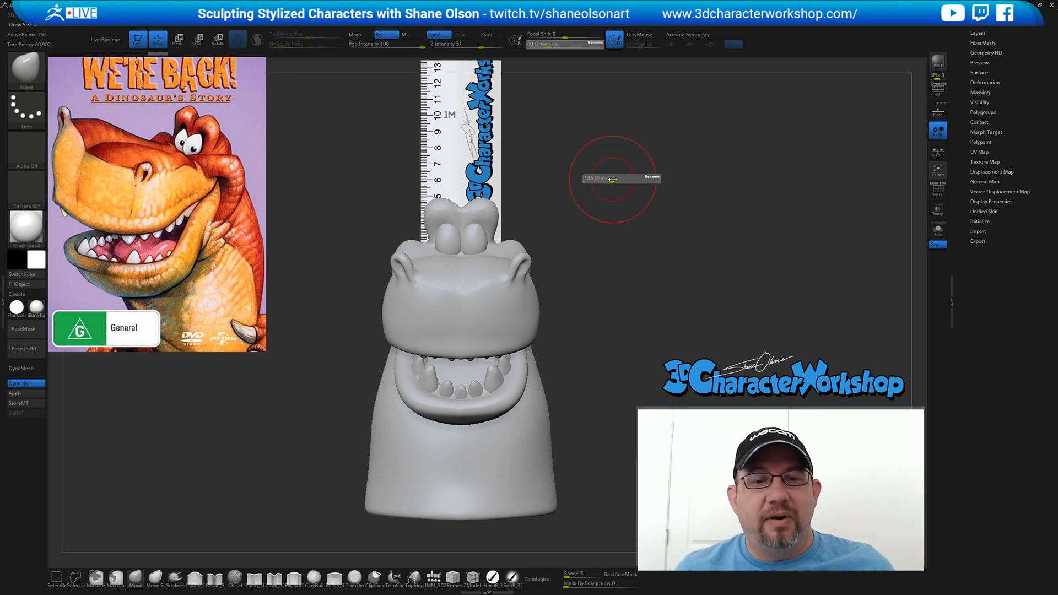
left_click(613, 179)
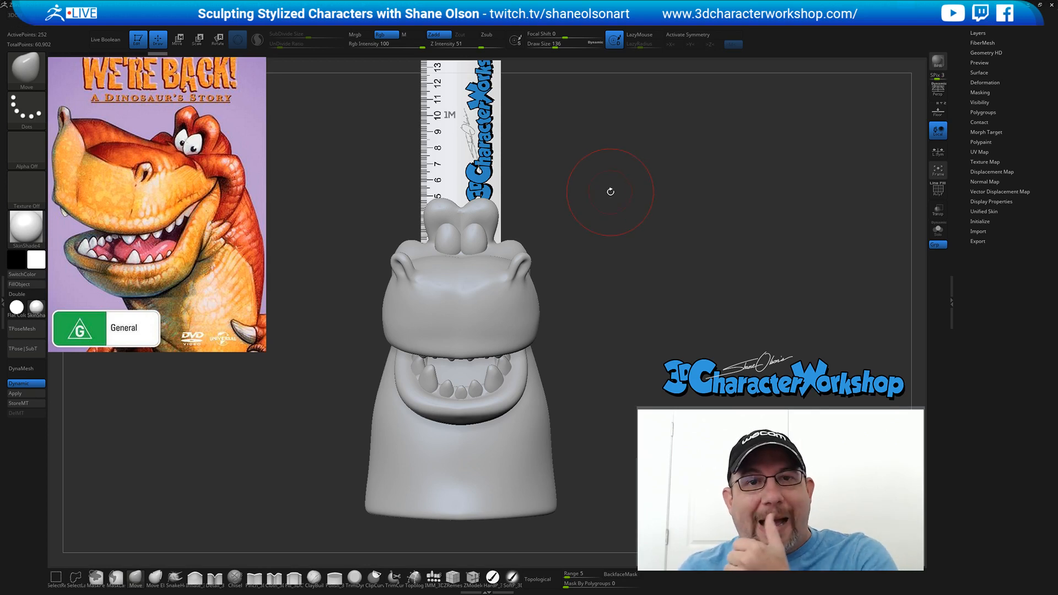
key("s")
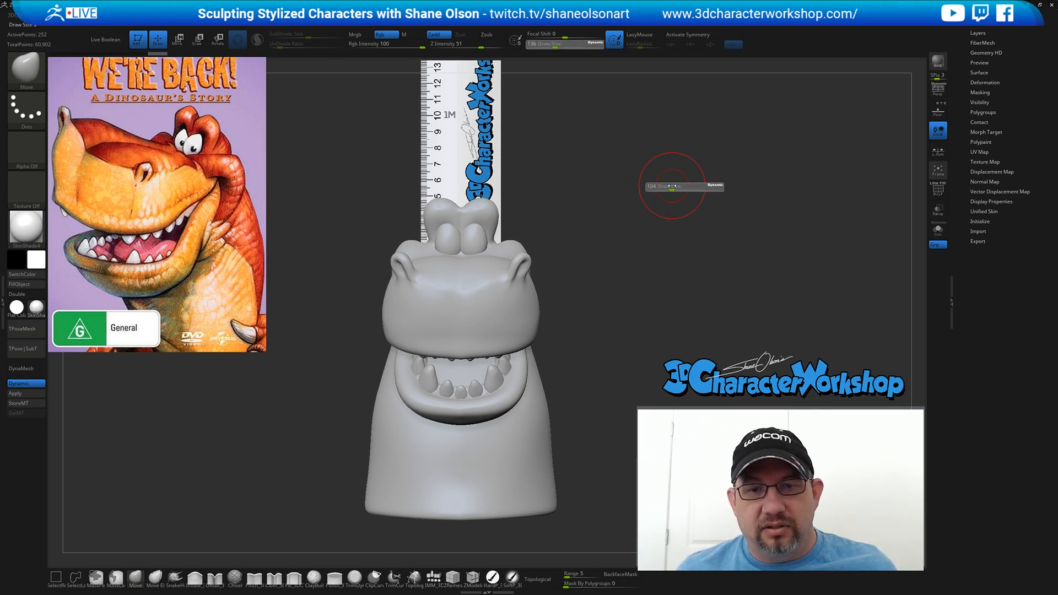
left_click(673, 186)
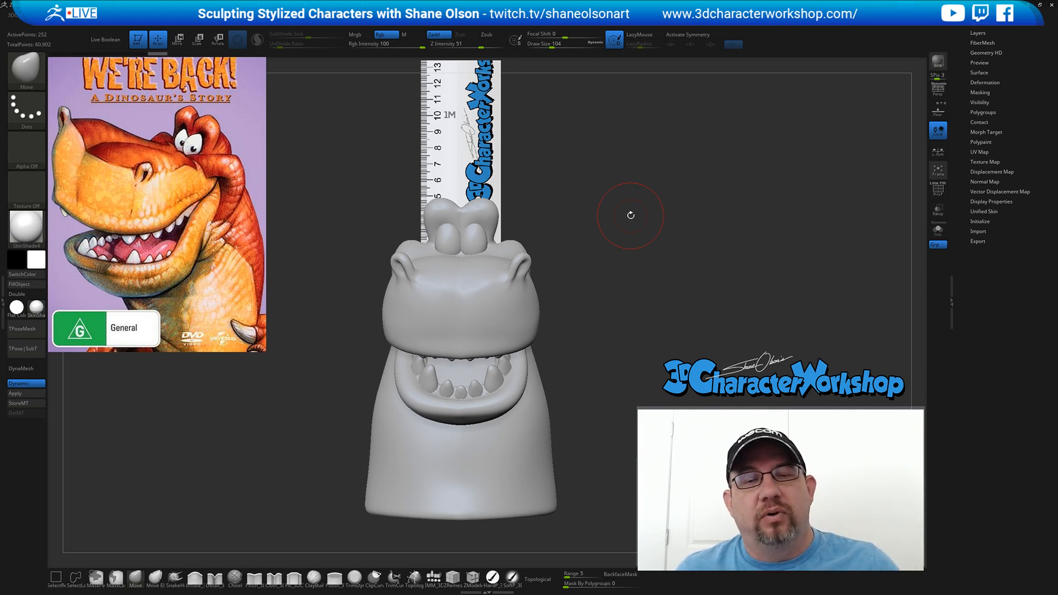
left_click_drag(630, 215, 628, 218)
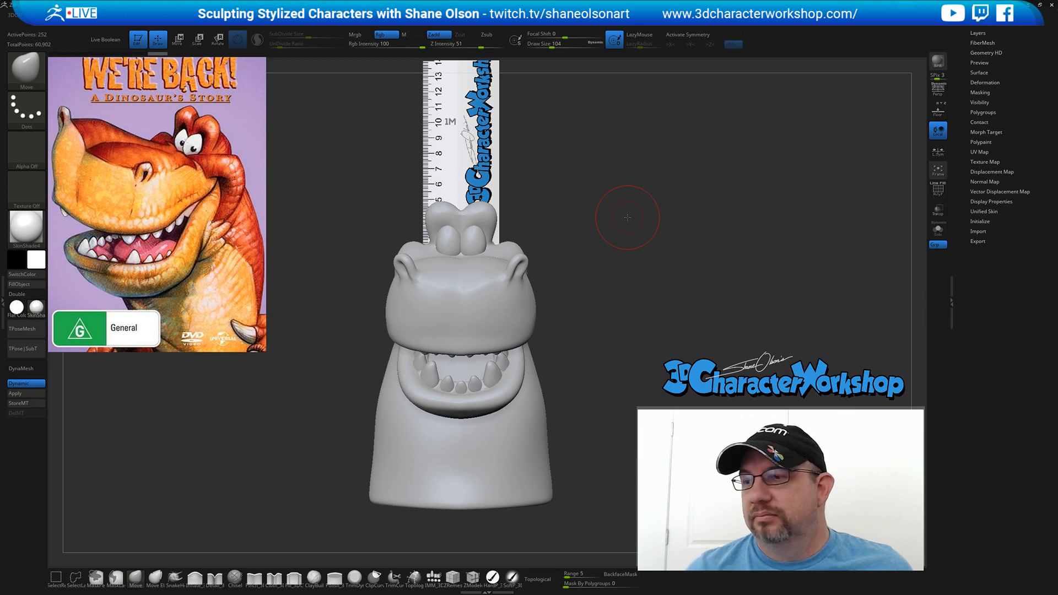
left_click_drag(626, 315, 607, 349)
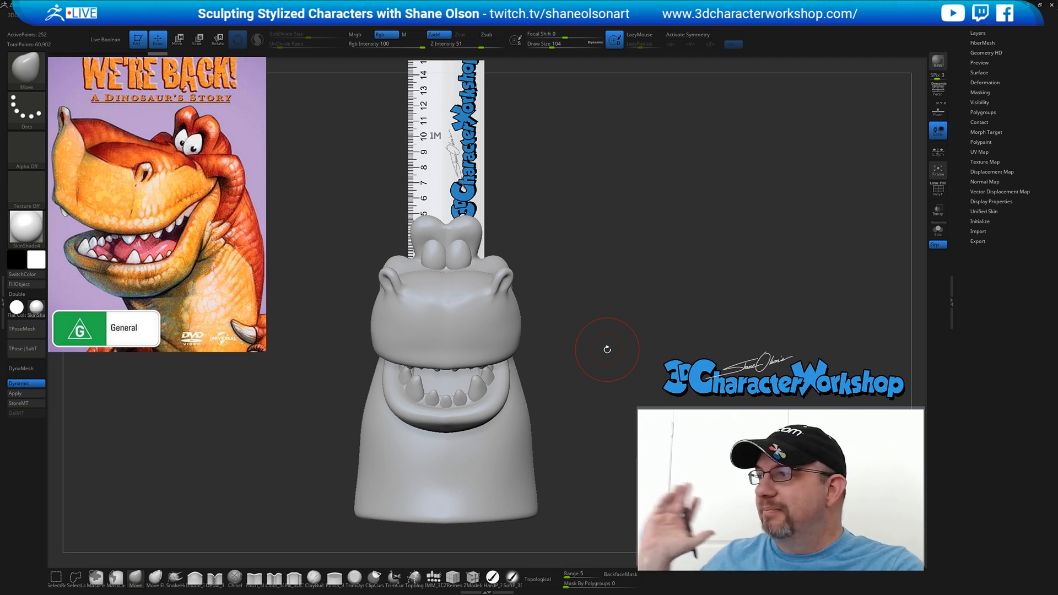
mouse_move(618, 307)
left_mouse_down()
mouse_move(614, 298)
mouse_move(619, 313)
mouse_move(610, 310)
mouse_move(607, 326)
mouse_move(633, 312)
mouse_move(625, 322)
left_mouse_up()
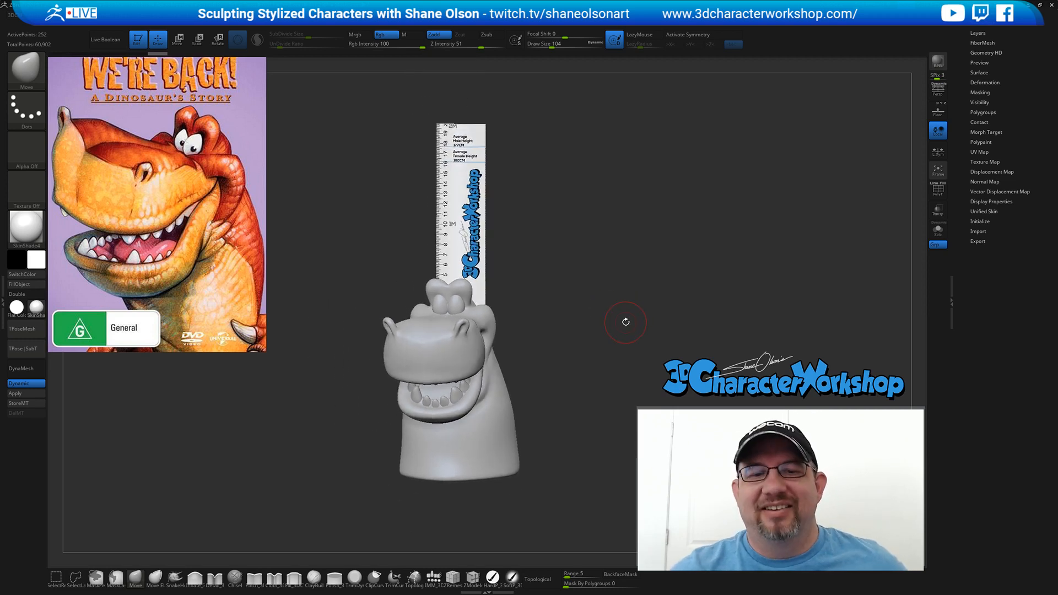
- Select the PolySphere1_8 head subtool and hide the ruler subtool
left_click_drag(976, 65, 986, 160)
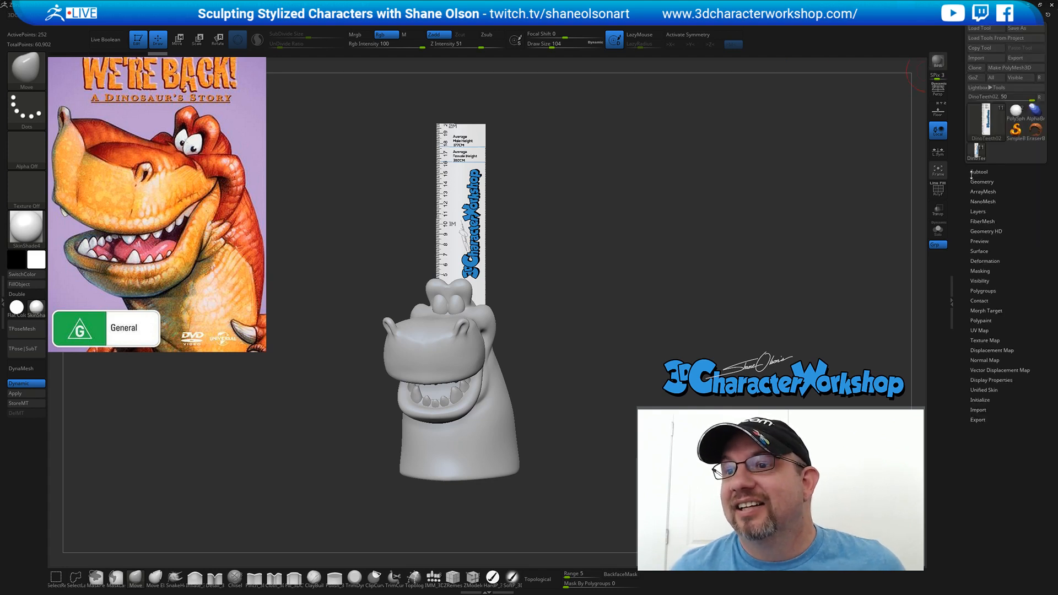
left_click(980, 171)
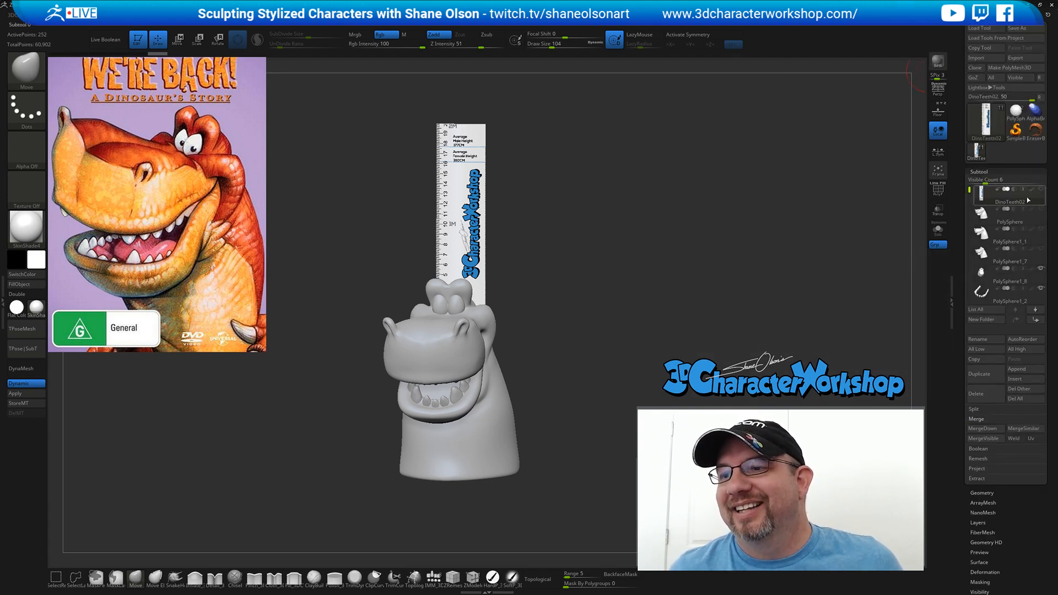
left_click(992, 271)
left_click_drag(630, 207, 611, 247)
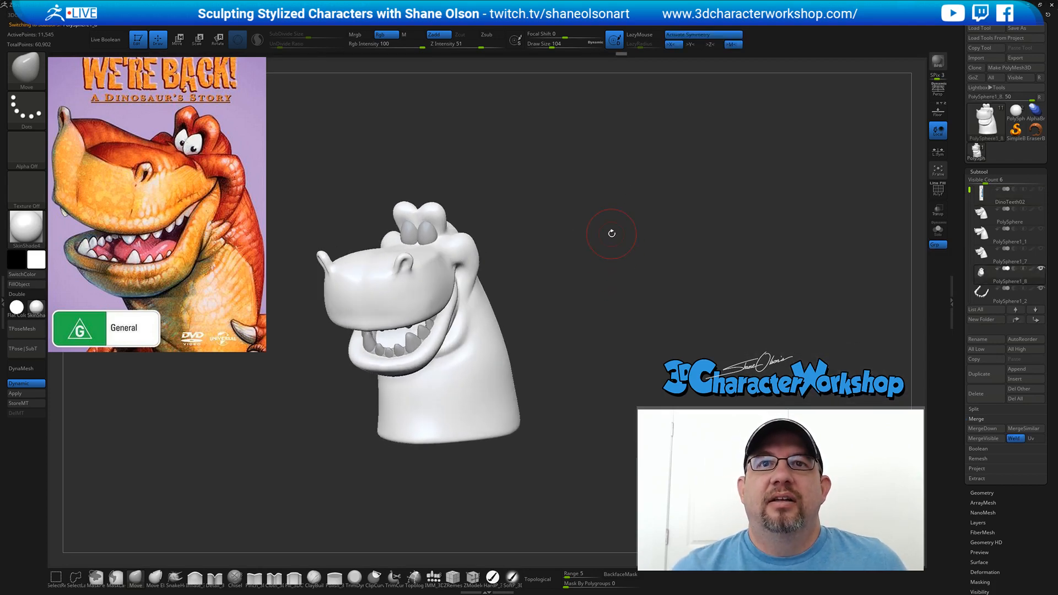
- Enlarge the Move brush to 177 and reshape the neck fold behind the lower jaw in side view
left_click_drag(579, 282, 588, 304)
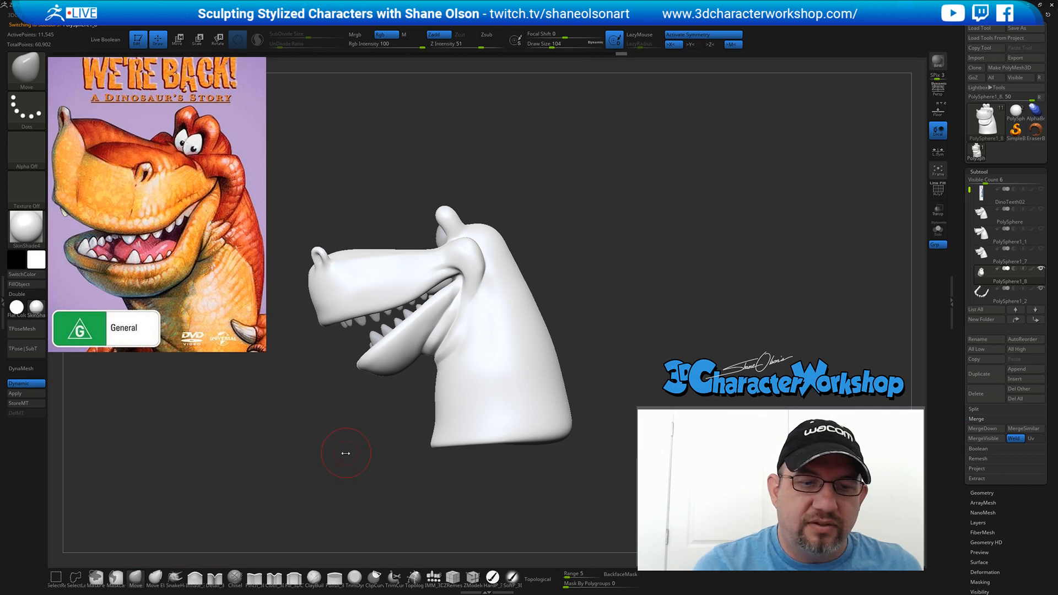
key("s")
left_click_drag(345, 453, 354, 452)
mouse_move(460, 355)
right_mouse_down("alt")
mouse_move(458, 375)
mouse_move(455, 345)
right_mouse_up("alt")
right_click_drag(433, 382, 430, 393, "ctrl")
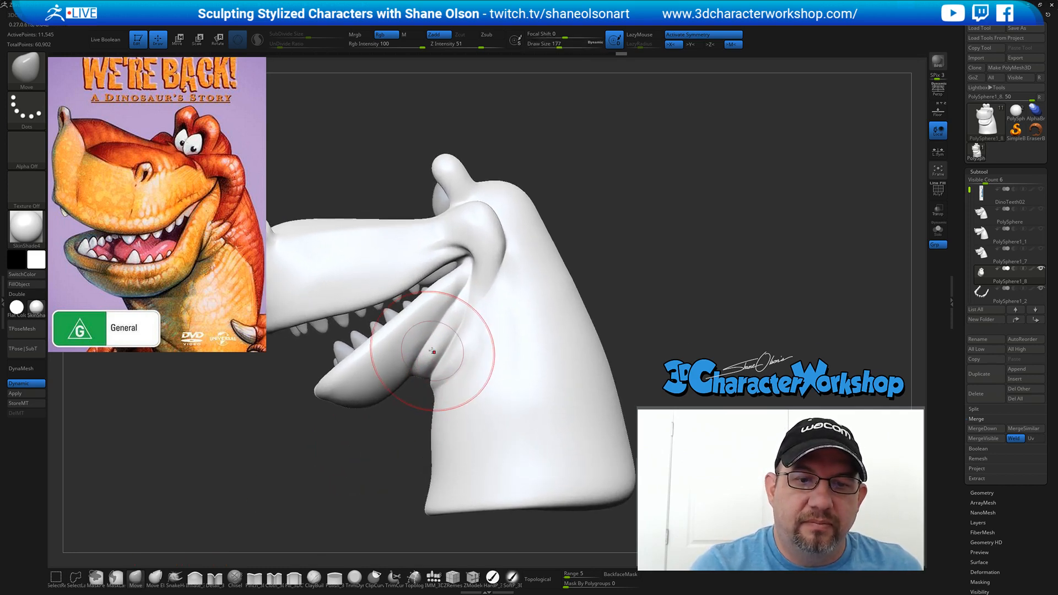
left_click_drag(432, 351, 428, 351)
- Adjust the Move brush size and pull the fold up along the back of the lower jaw toward the mouth corner
key("s")
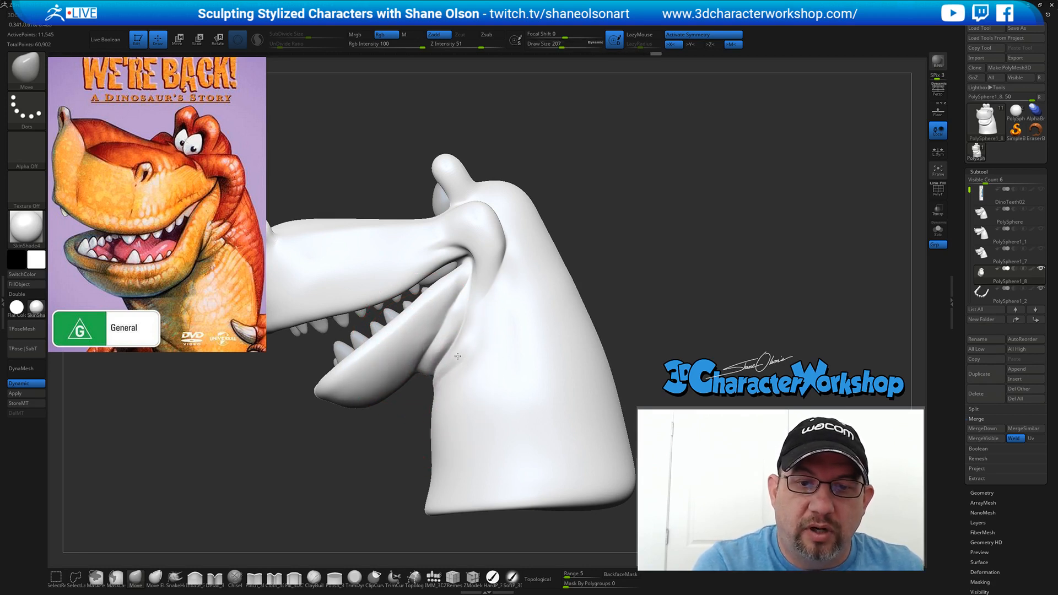
key("s")
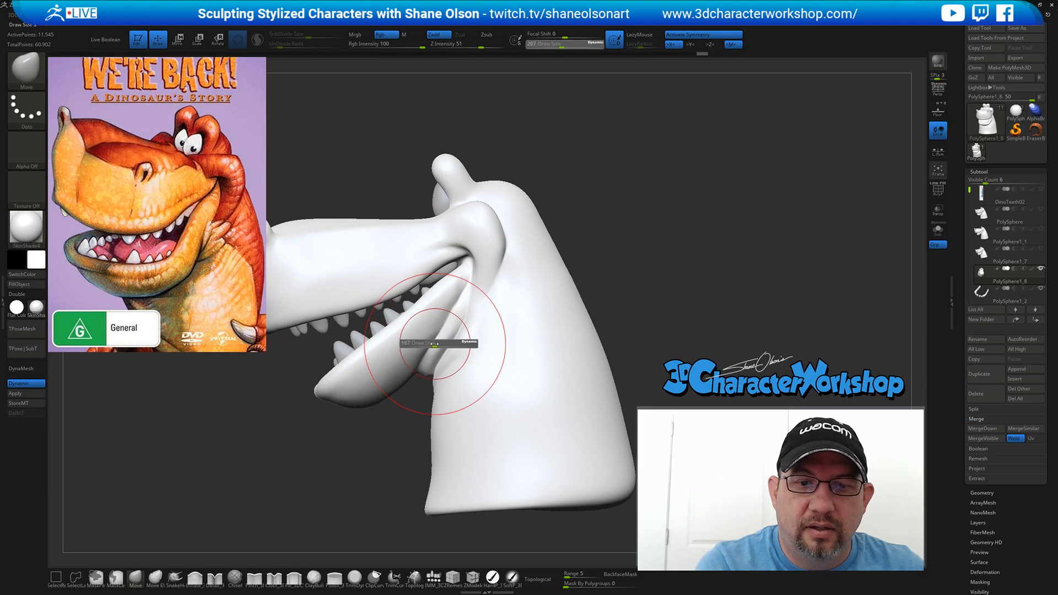
left_click_drag(437, 348, 424, 352)
left_click_drag(446, 318, 454, 316)
key("s")
left_click_drag(462, 316, 458, 318)
left_click_drag(458, 324, 470, 321)
mouse_move(474, 322)
right_mouse_down()
mouse_move(505, 326)
mouse_move(478, 348)
right_mouse_up()
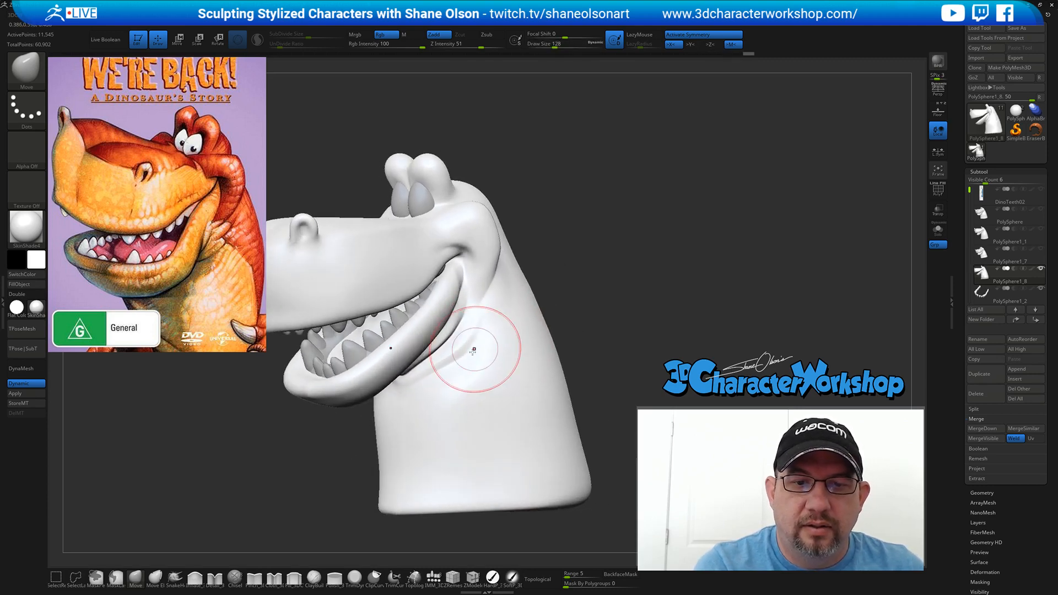
- Refine the jaw fold and its transition into the neck from several angles, reducing the Move brush to 120
key("s")
left_click_drag(468, 353, 466, 353)
right_click_drag(470, 373, 479, 378)
right_click_drag(565, 312, 573, 337)
key("s")
left_click_drag(579, 322, 576, 320)
mouse_move(576, 319)
right_mouse_down()
mouse_move(579, 300)
mouse_move(580, 327)
right_mouse_up()
mouse_move(482, 343)
right_mouse_down()
mouse_move(479, 315)
mouse_move(469, 316)
mouse_move(417, 362)
right_mouse_up()
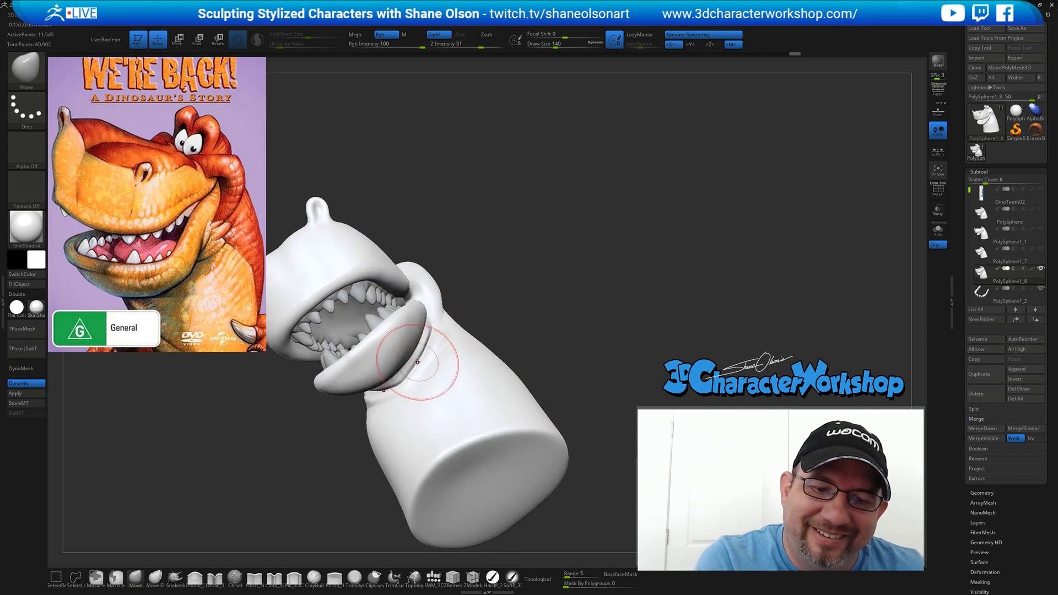
mouse_move(462, 329)
right_mouse_down()
mouse_move(435, 351)
mouse_move(432, 378)
mouse_move(454, 330)
mouse_move(460, 354)
right_mouse_up()
key("bracketleft")
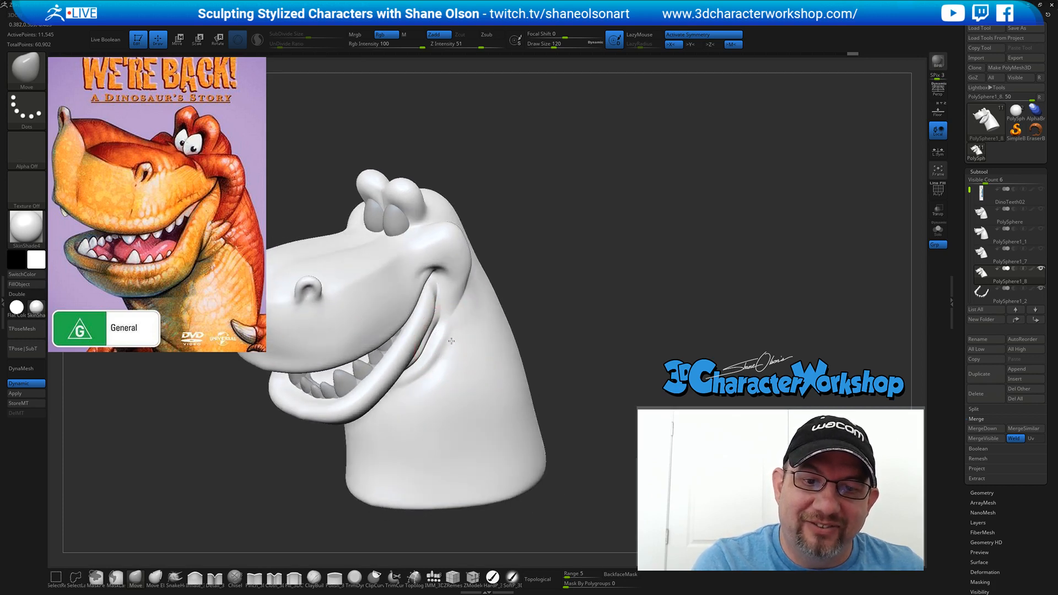
- Sharpen the crease of the neck fold behind the jaw with the Detail brush, reducing its size to 56
left_click(215, 578)
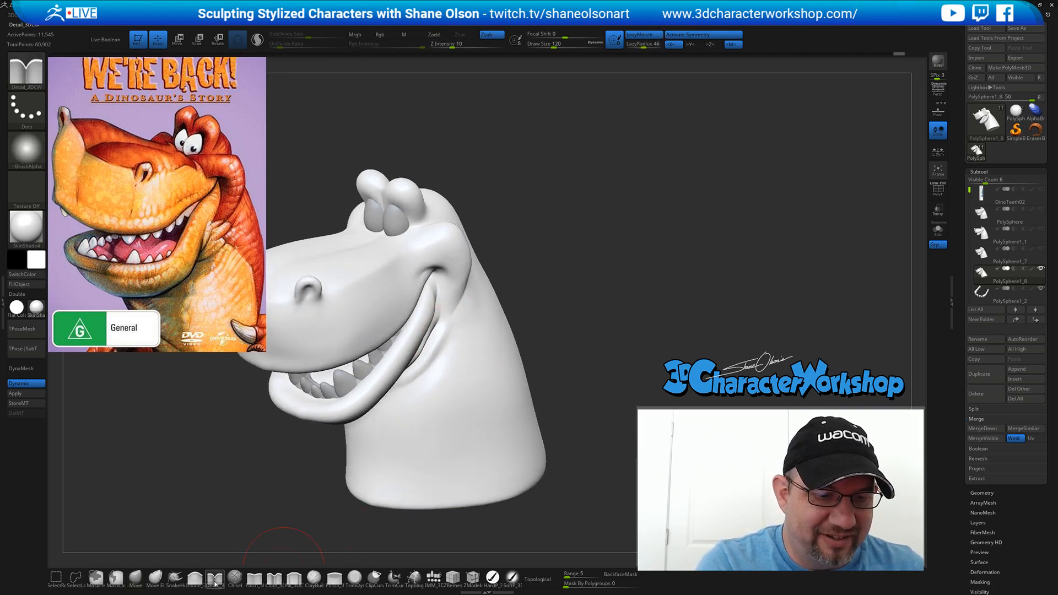
key("bracketleft")
key("bracketleft")
right_click_drag(441, 364, 415, 377)
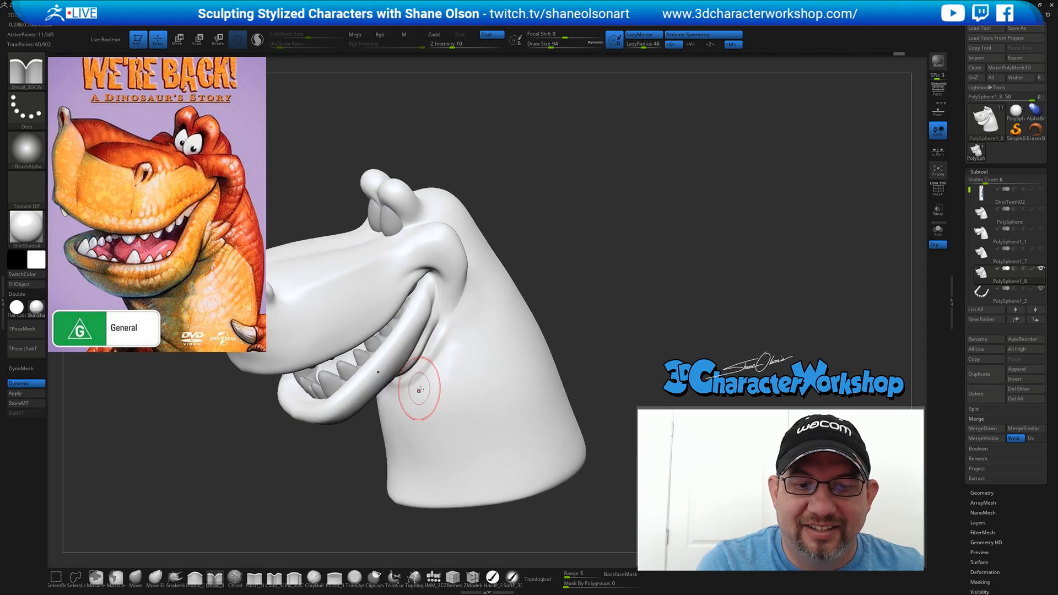
key("bracketleft")
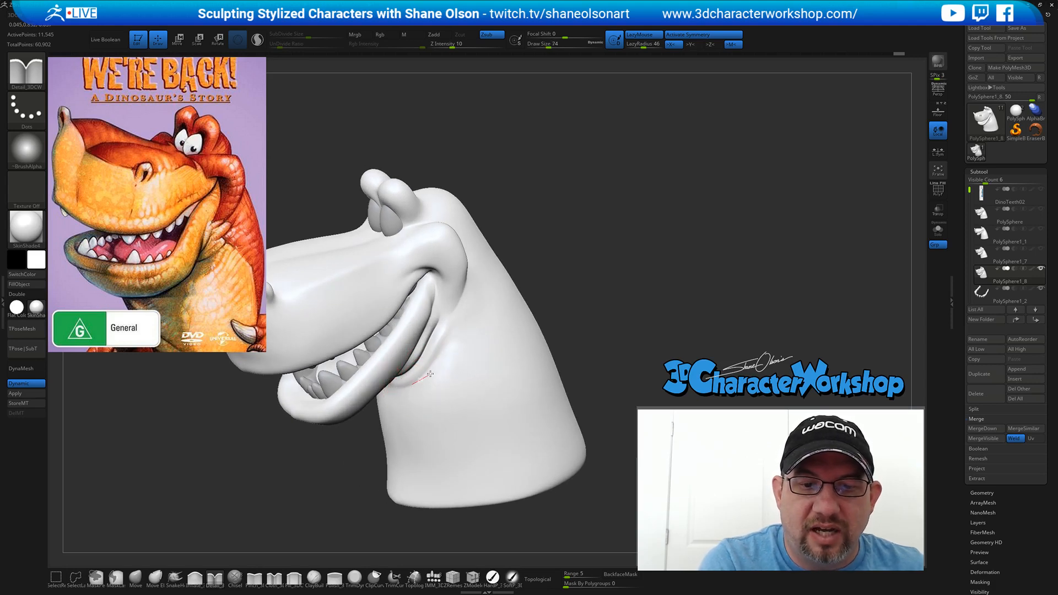
key("bracketleft")
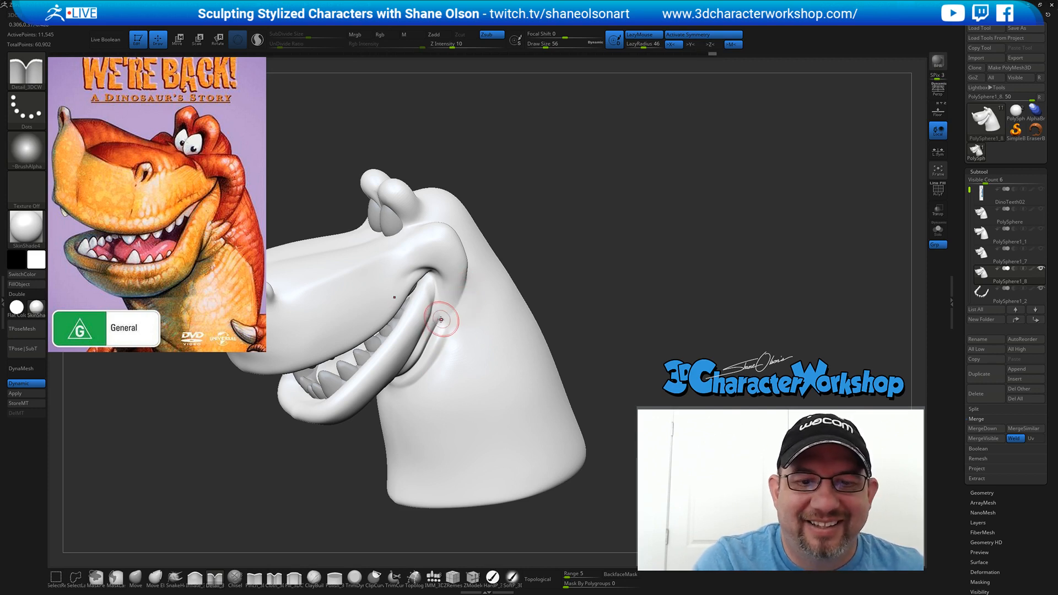
- Smooth the neck surface around the jaw fold and compare the head with the poster from a three-quarter view
mouse_move(481, 307)
right_mouse_down()
mouse_move(461, 316)
mouse_move(473, 310)
mouse_move(490, 326)
right_mouse_up()
key("shift")
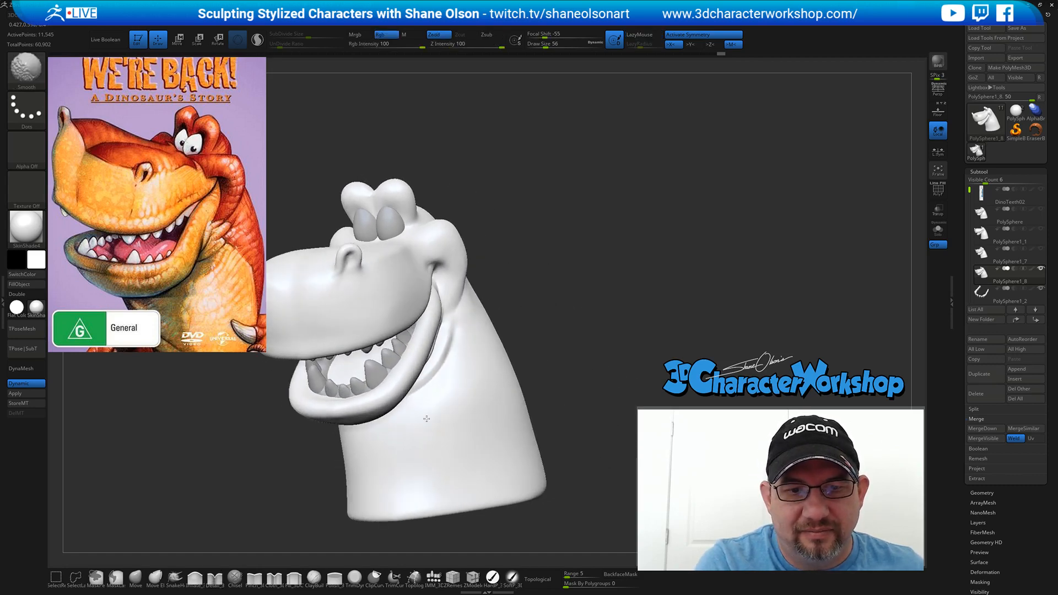
mouse_move(426, 419)
right_mouse_down()
mouse_move(572, 323)
mouse_move(612, 347)
mouse_move(598, 356)
mouse_move(611, 357)
mouse_move(607, 368)
mouse_move(572, 355)
mouse_move(550, 378)
mouse_move(604, 340)
mouse_move(574, 399)
right_mouse_up()
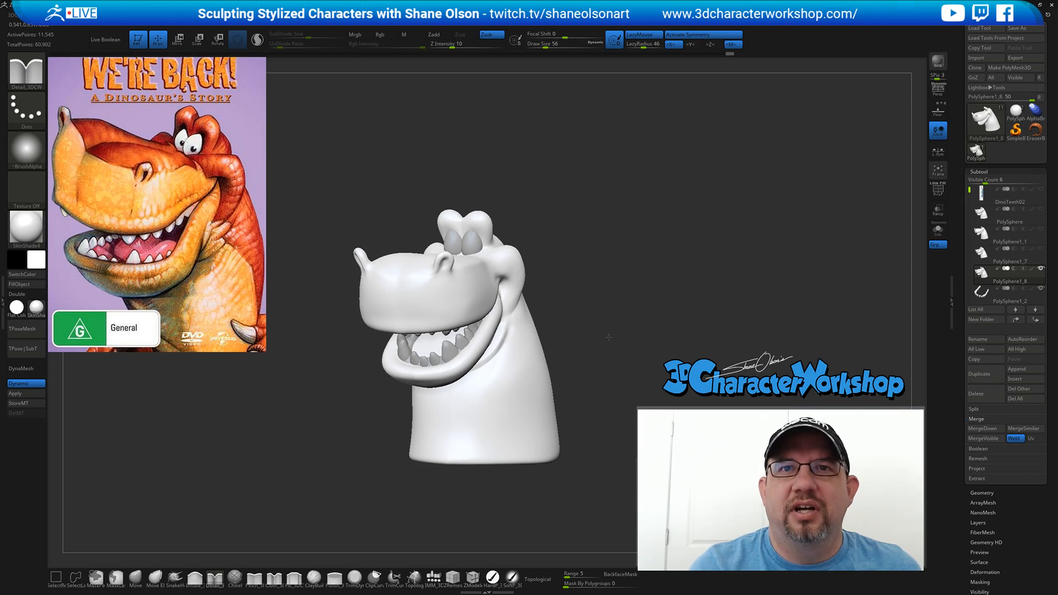
right_click_drag(609, 338, 605, 361, "ctrl")
- Reshape the front of the neck beneath the lower jaw with the Move brush, using draw sizes of 163 and 149
left_click(136, 578)
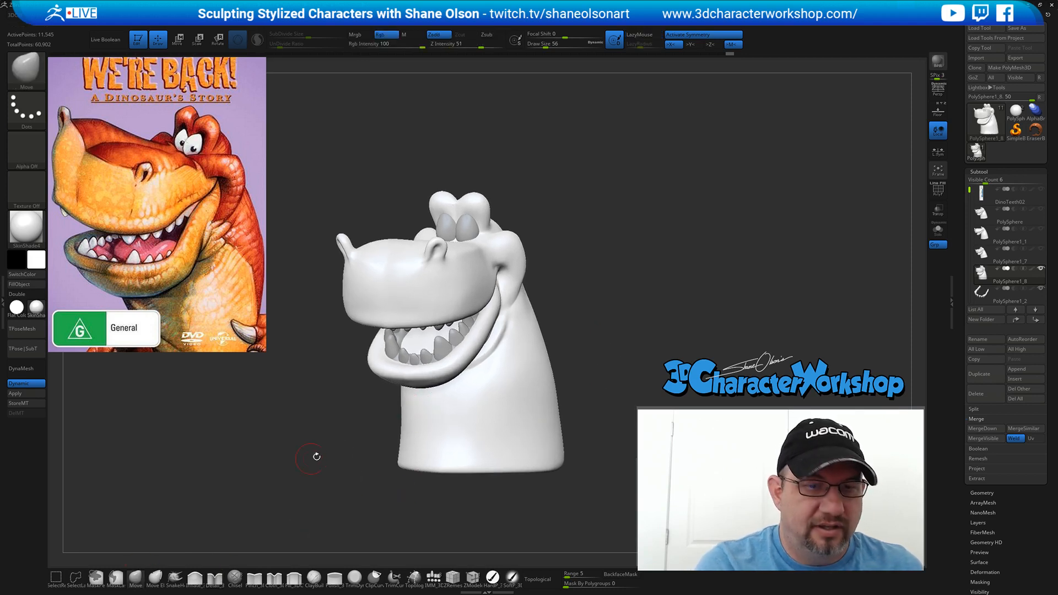
key("s")
left_click_drag(340, 456, 350, 456)
mouse_move(504, 416)
right_mouse_down()
mouse_move(495, 391)
mouse_move(425, 414)
mouse_move(382, 411)
right_mouse_up()
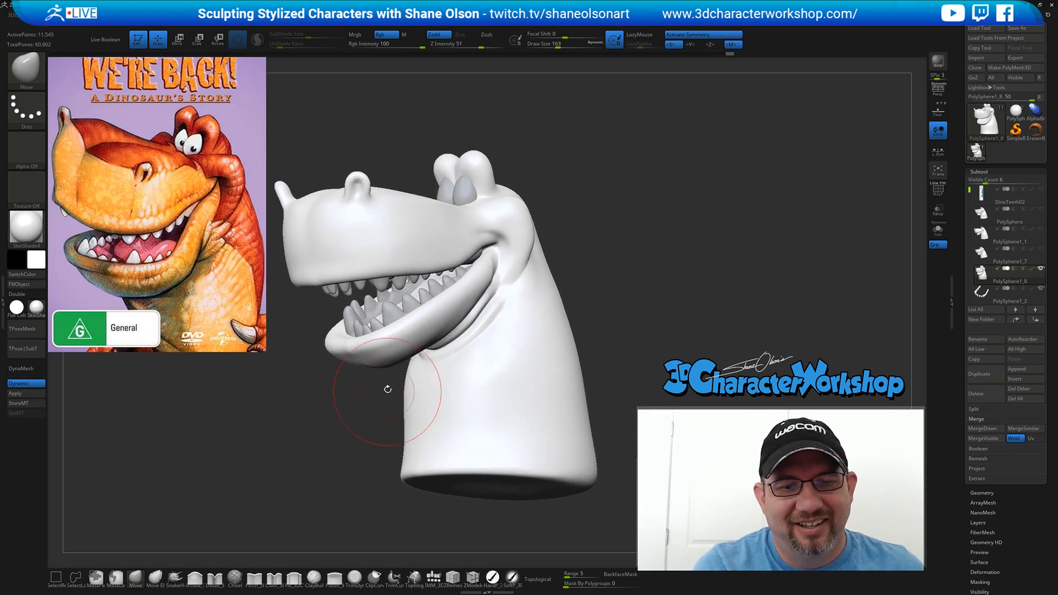
mouse_move(404, 363)
right_mouse_down()
mouse_move(377, 372)
mouse_move(406, 360)
mouse_move(472, 366)
right_mouse_up()
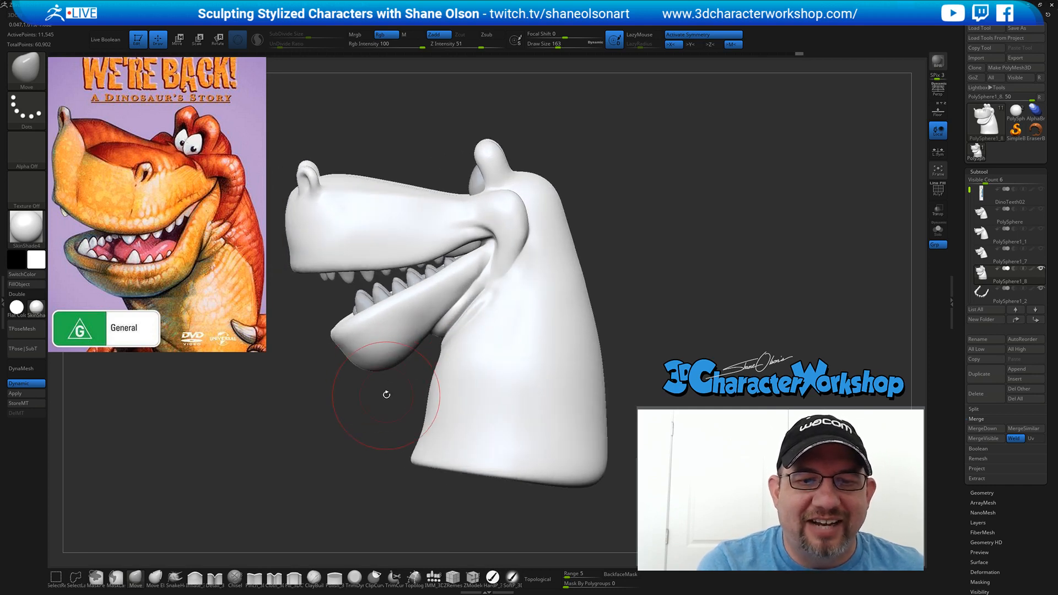
left_click_drag(387, 396, 411, 374)
mouse_move(422, 338)
right_mouse_down()
mouse_move(456, 350)
mouse_move(405, 364)
mouse_move(425, 364)
right_mouse_up()
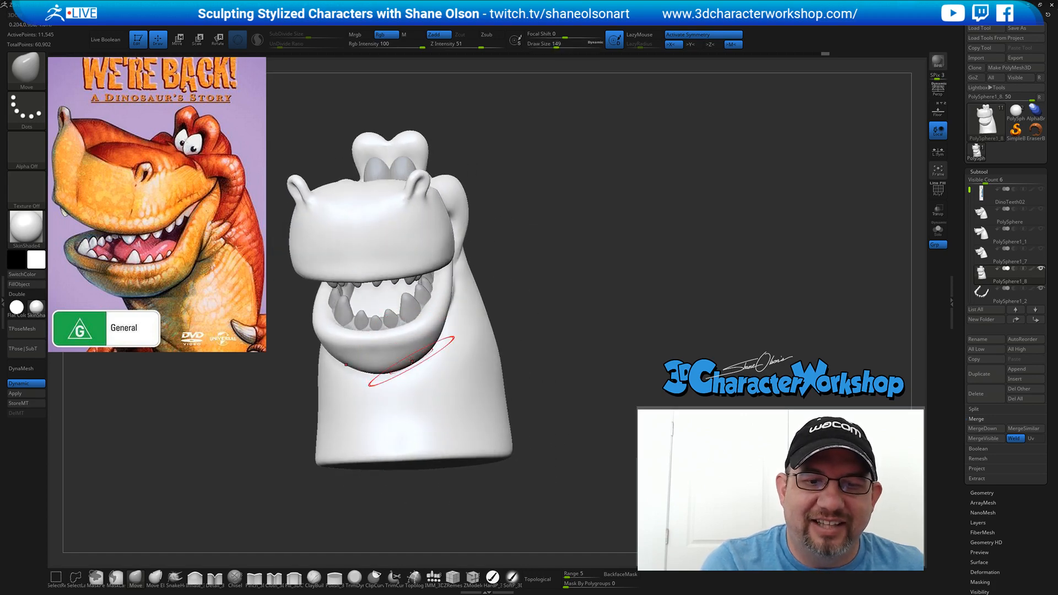
- Adjust the curve of the lower jaw and its side with the Move brush enlarged to 202
right_click_drag(438, 323, 419, 337)
mouse_move(488, 303)
right_mouse_down()
mouse_move(484, 292)
mouse_move(491, 307)
right_mouse_up()
left_click_drag(463, 268, 460, 265)
key("]")
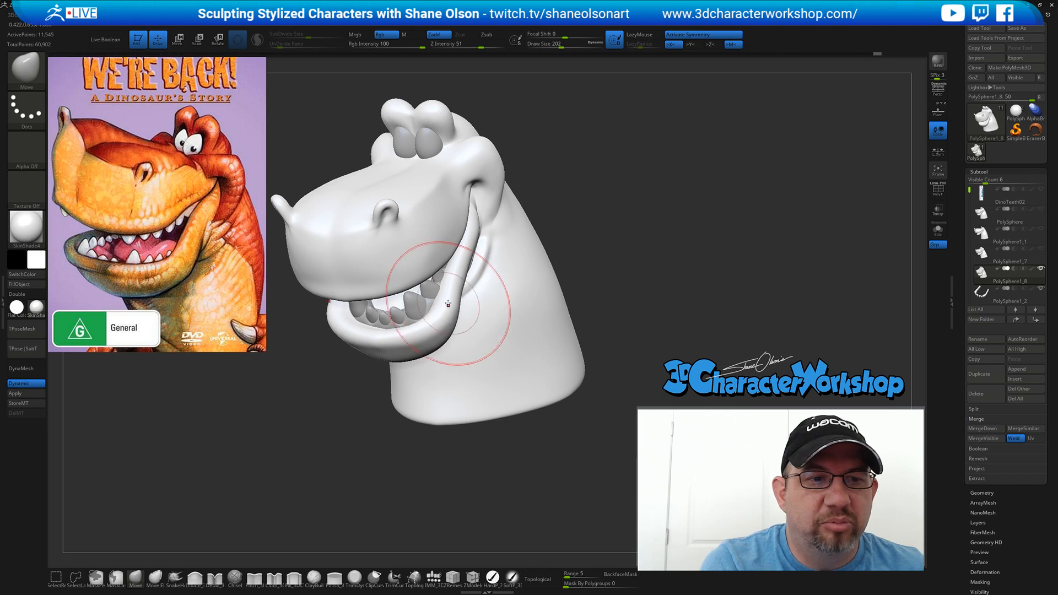
left_click_drag(376, 332, 376, 319)
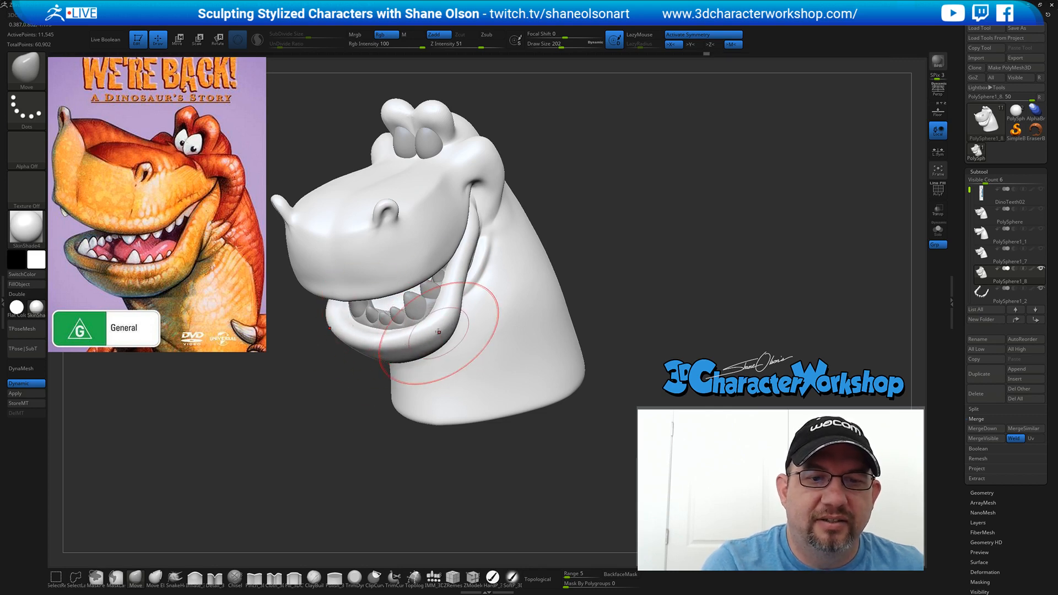
mouse_move(450, 330)
right_mouse_down()
mouse_move(434, 316)
mouse_move(450, 346)
right_mouse_up()
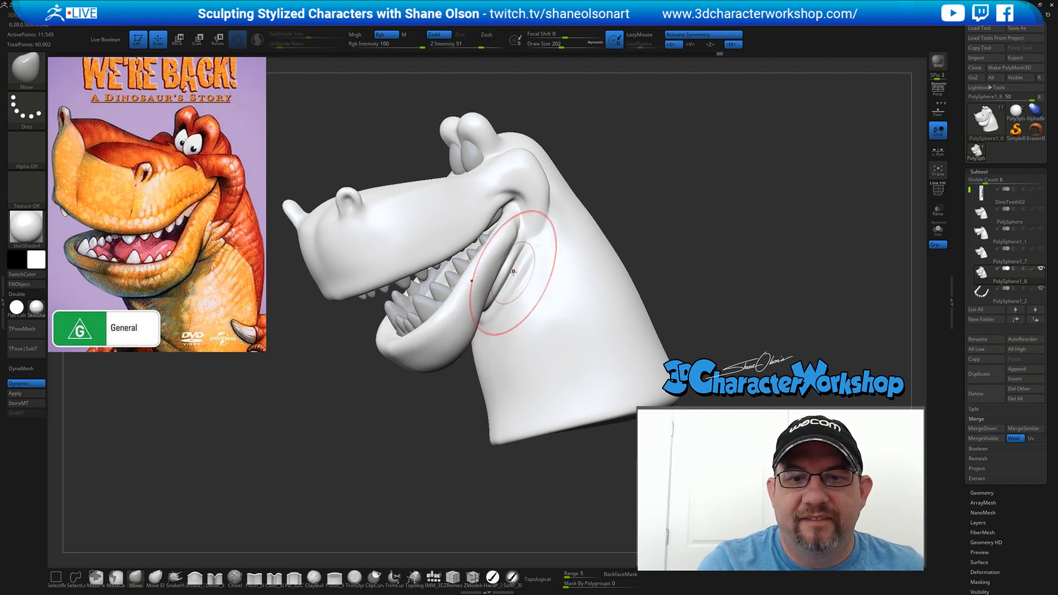
- Shape the fold between the back of the jaw and the neck with the Move brush reduced to 177
right_click_drag(528, 267, 520, 269)
key("bracketleft")
left_click_drag(519, 252, 525, 244)
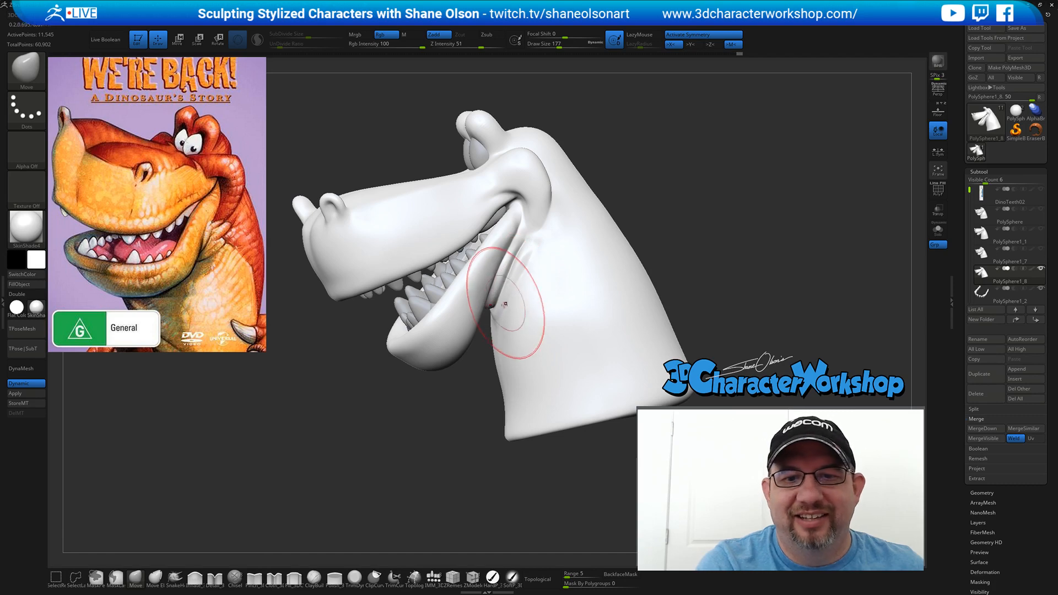
right_click_drag(493, 330, 496, 350)
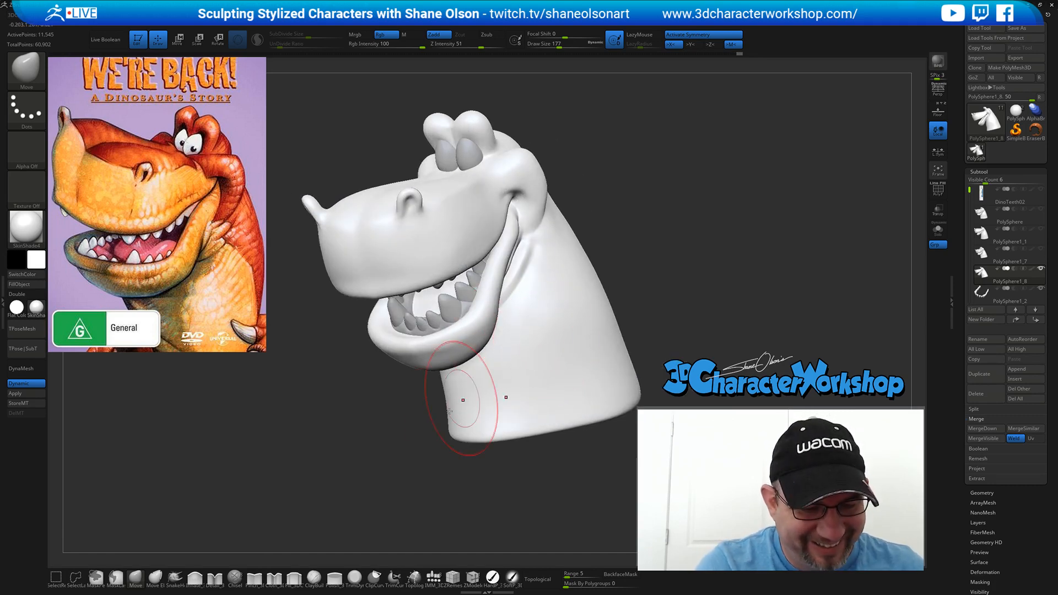
- Define the lip ridge along the lower jaw up to the mouth corner with the Pinch brush at size 83, redoing the first stroke
left_click(254, 578)
key("s")
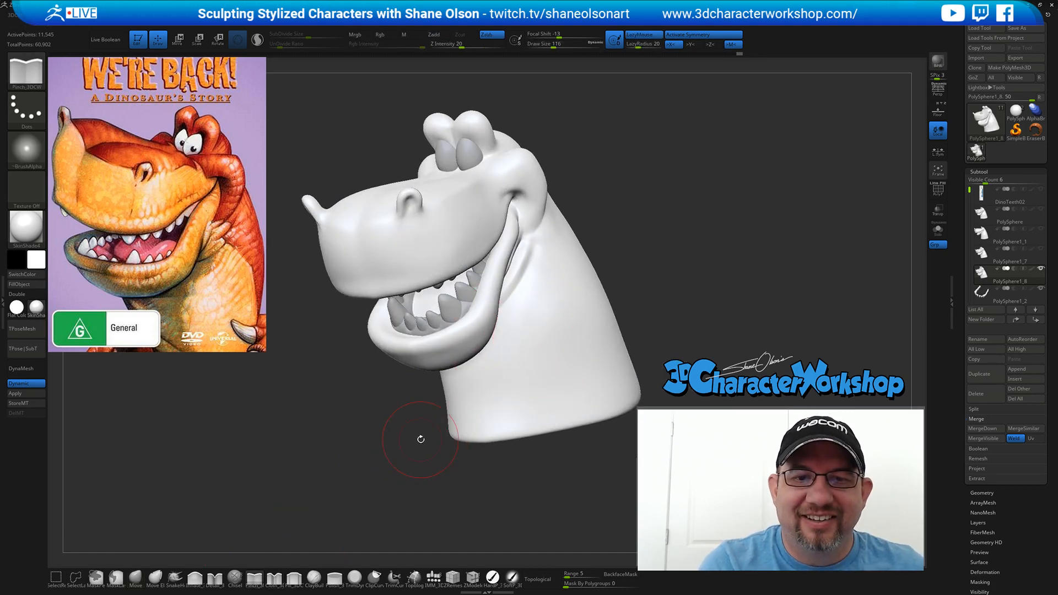
right_click_drag(421, 437, 416, 426)
left_click_drag(432, 349, 428, 348)
right_click_drag(430, 372, 426, 349)
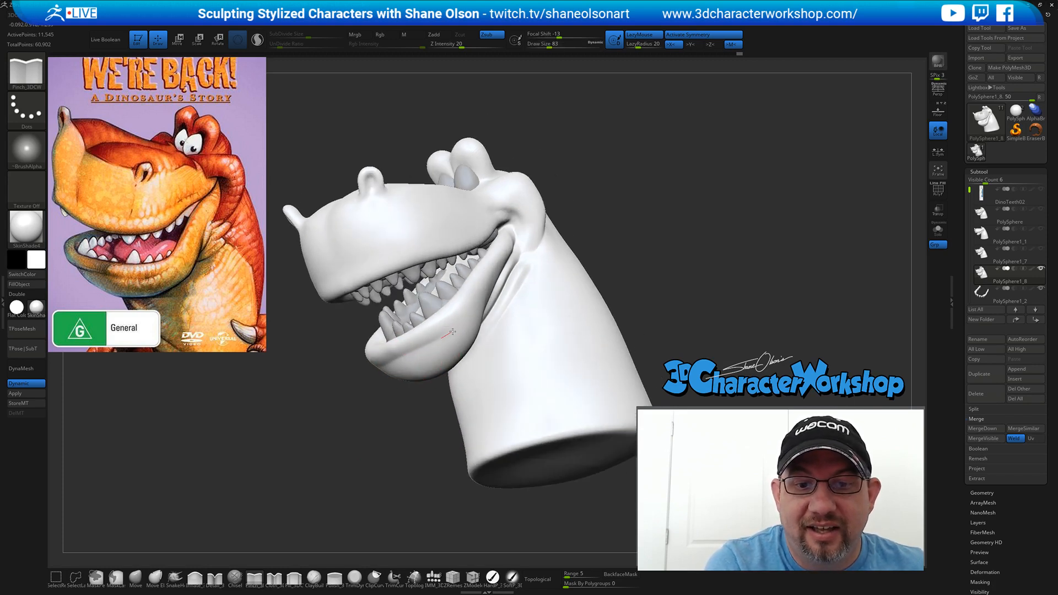
key("ctrl+z")
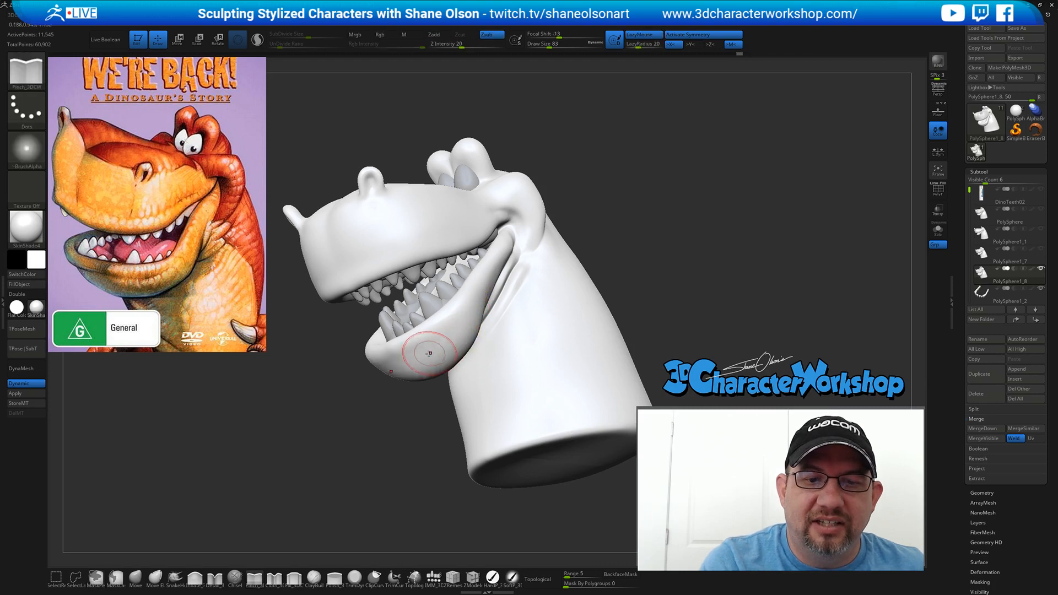
mouse_move(430, 349)
left_mouse_down()
mouse_move(397, 352)
mouse_move(425, 345)
left_mouse_up()
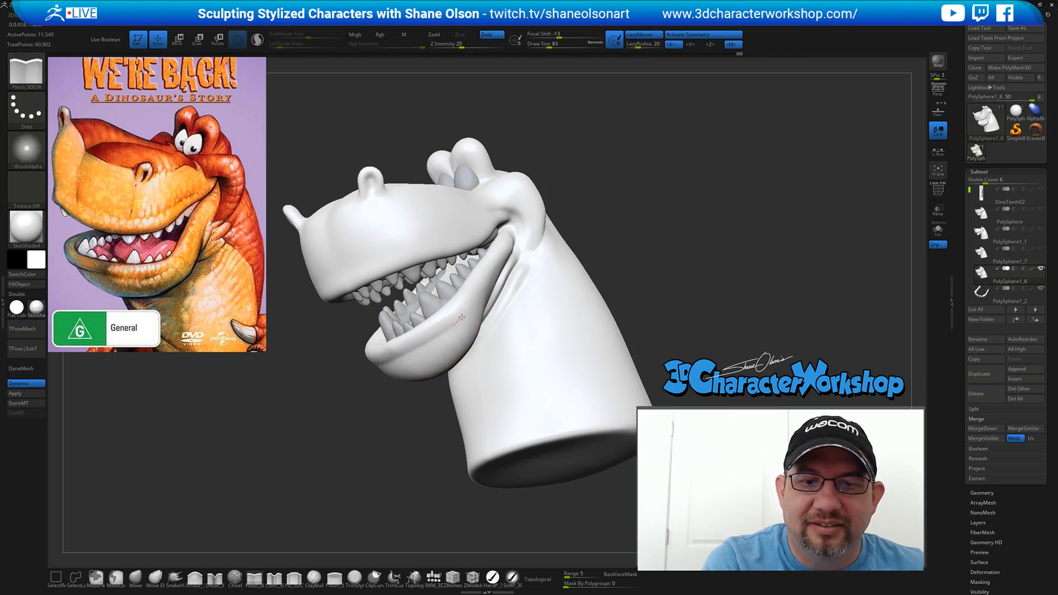
left_click_drag(471, 302, 495, 264)
- Define the lip edge along the upper jaw with the Pinch brush reduced to 71
mouse_move(467, 347)
right_mouse_down()
mouse_move(475, 374)
mouse_move(451, 377)
mouse_move(462, 354)
right_mouse_up()
key("bracketleft")
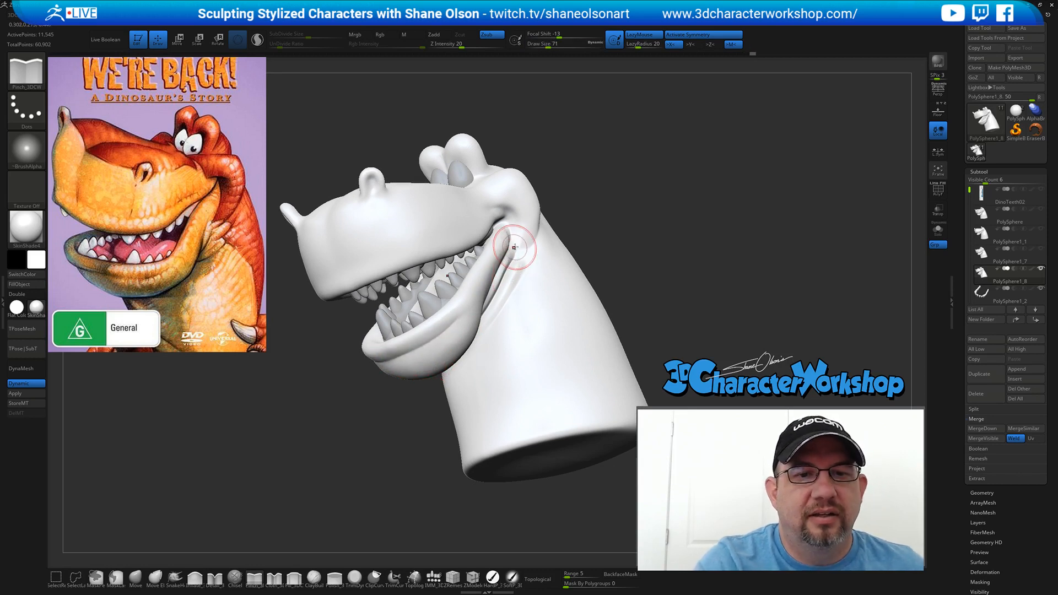
mouse_move(515, 254)
right_mouse_down()
mouse_move(523, 318)
mouse_move(611, 247)
mouse_move(602, 272)
mouse_move(565, 270)
mouse_move(590, 264)
mouse_move(579, 268)
mouse_move(576, 246)
mouse_move(647, 307)
mouse_move(660, 303)
mouse_move(590, 378)
mouse_move(593, 364)
mouse_move(538, 439)
right_mouse_up()
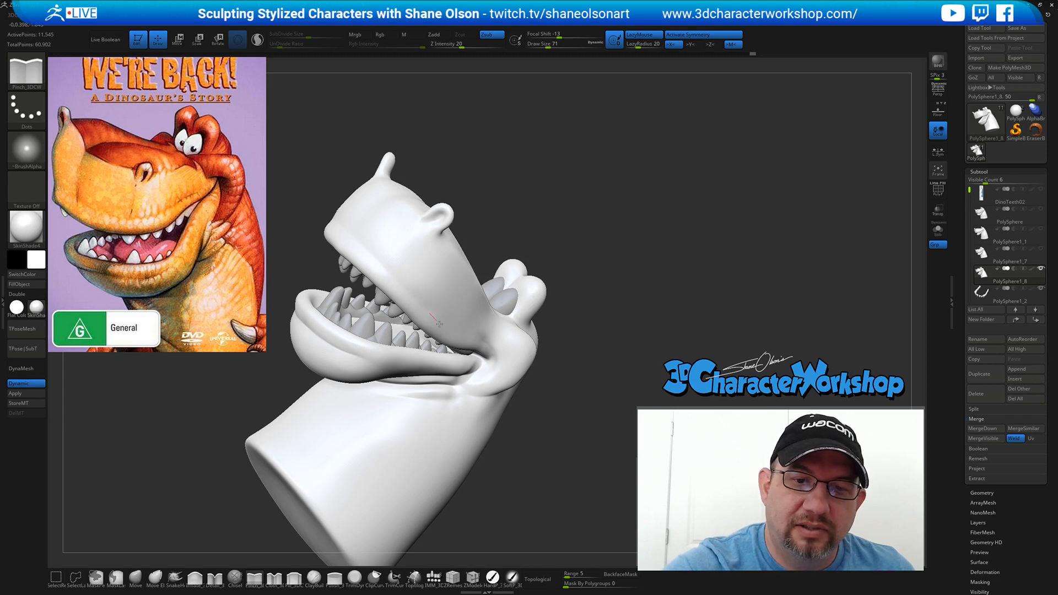
right_click_drag(578, 340, 565, 349)
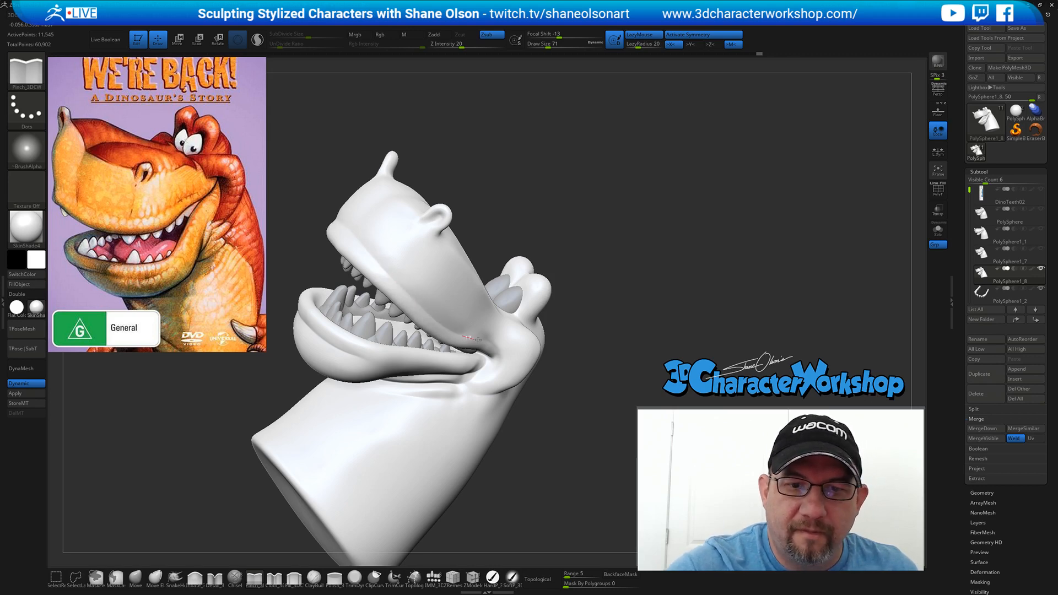
right_click_drag(559, 401, 549, 329)
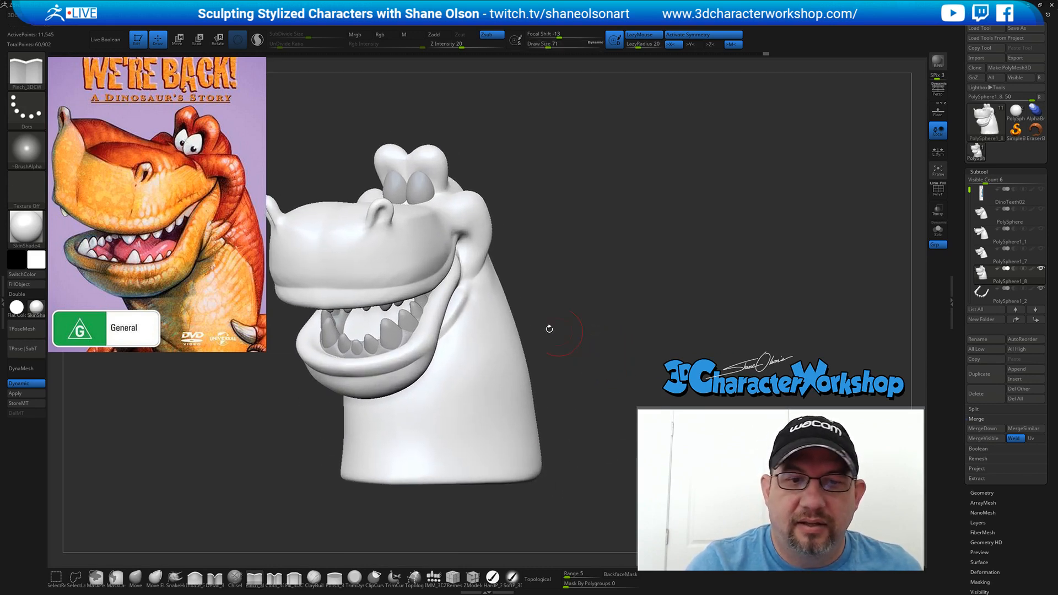
- Smooth the side of the muzzle above the new lip edge at brush size 59 and check the mouth from several angles
key("shift")
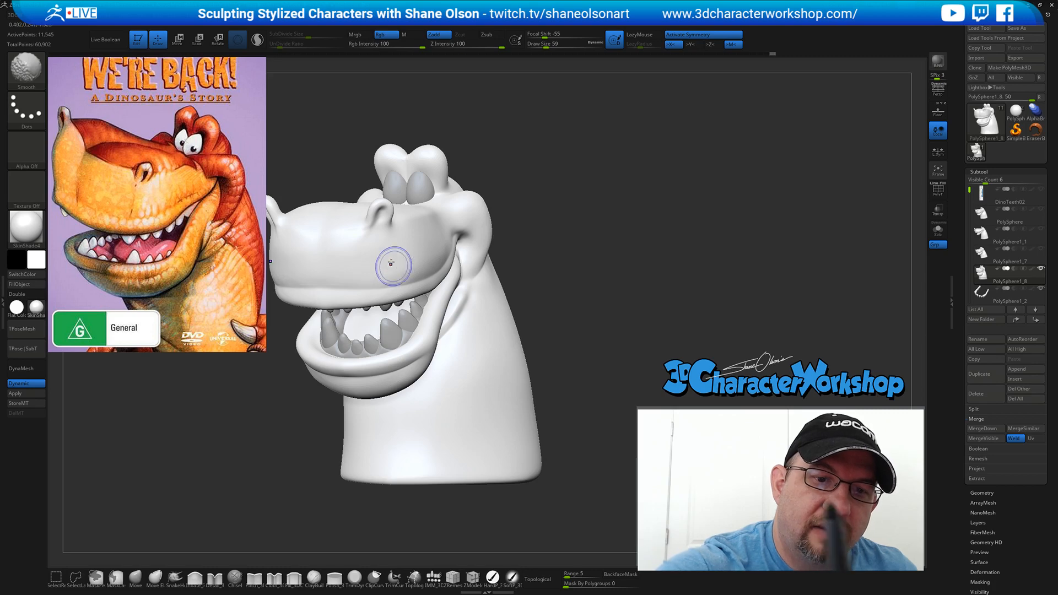
right_click_drag(550, 319, 414, 257)
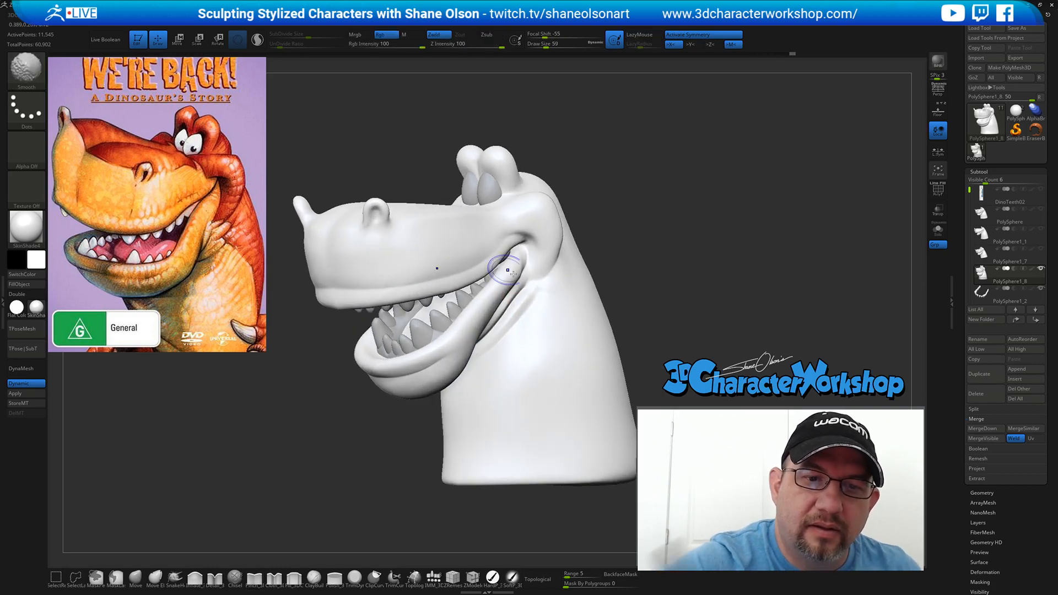
mouse_move(656, 336)
left_mouse_down()
mouse_move(633, 353)
mouse_move(670, 336)
mouse_move(636, 286)
left_mouse_up()
left_click_drag(616, 248, 621, 321)
left_click_drag(565, 268, 504, 325)
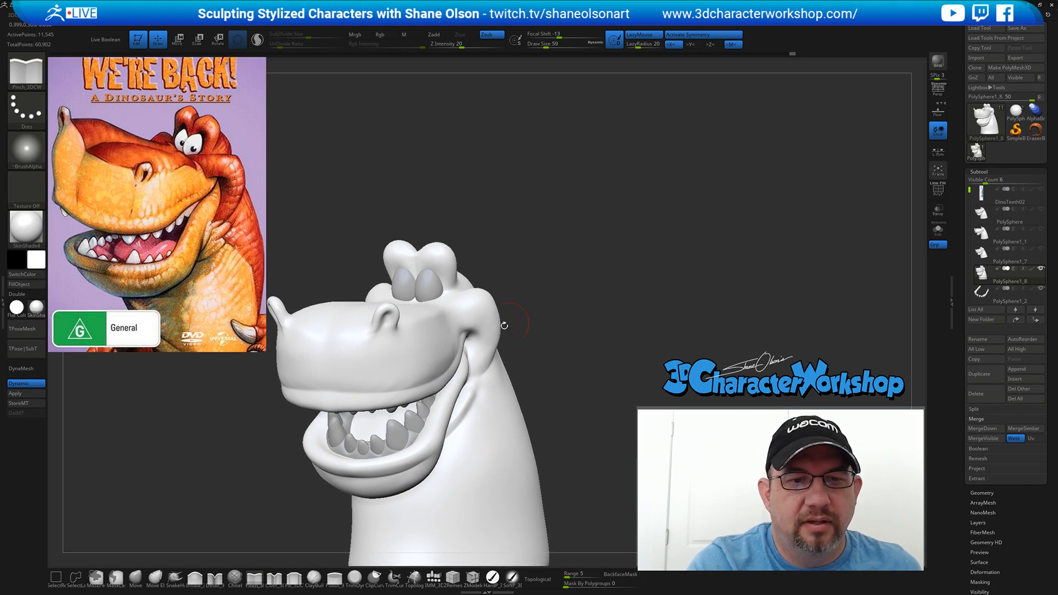
- Reshape and widen the nostril rim on top of the snout with the Move brush, varying its size between 49 and 62
left_click(132, 578)
mouse_move(550, 236)
left_mouse_down("alt")
mouse_move(543, 286)
mouse_move(530, 260)
mouse_move(545, 303)
mouse_move(516, 298)
left_mouse_up("alt")
key("s")
left_click(545, 267)
left_click_drag(394, 274, 394, 287)
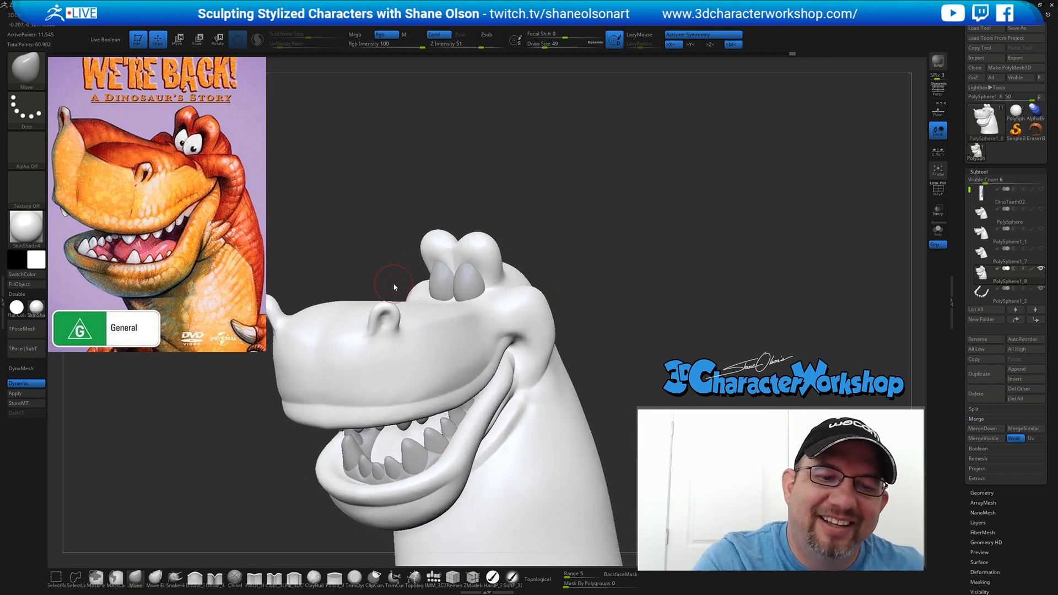
key("s")
left_click(392, 286)
key("s")
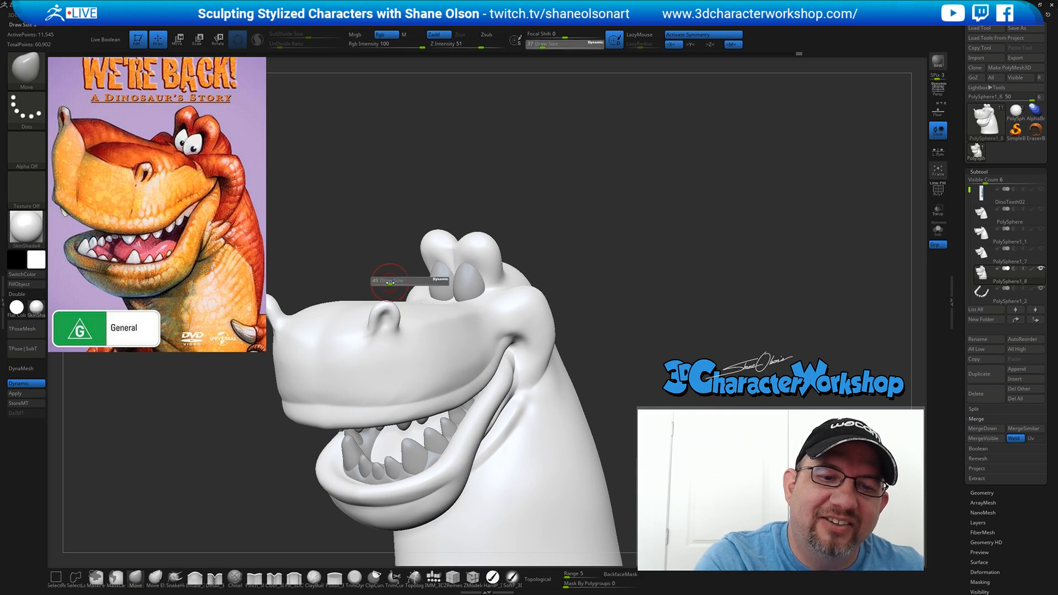
left_click(392, 282)
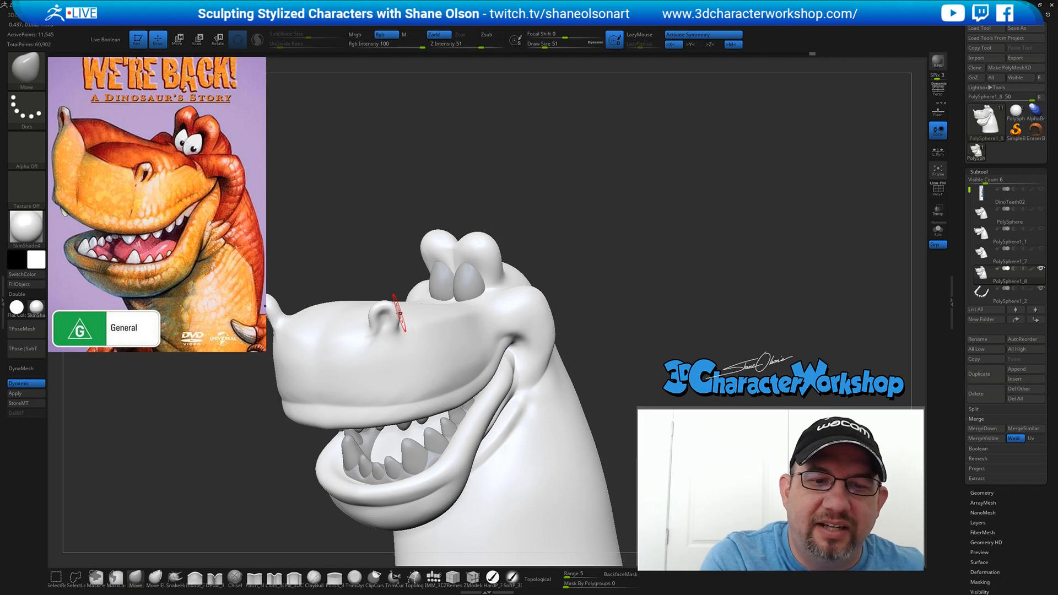
key("s")
left_click(399, 334)
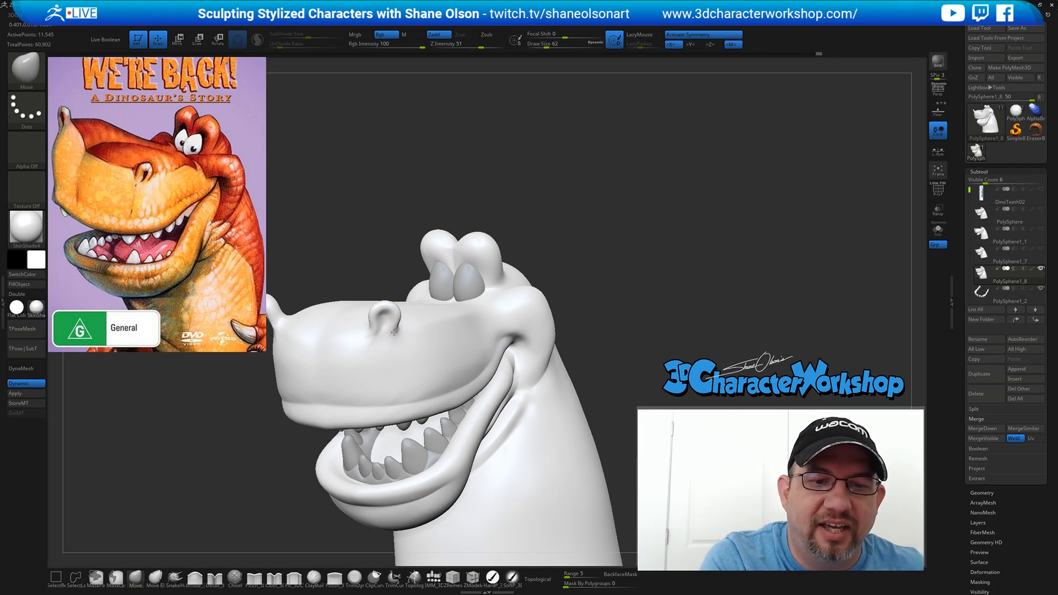
mouse_move(393, 297)
left_mouse_down()
mouse_move(391, 328)
mouse_move(388, 316)
mouse_move(399, 314)
left_mouse_up()
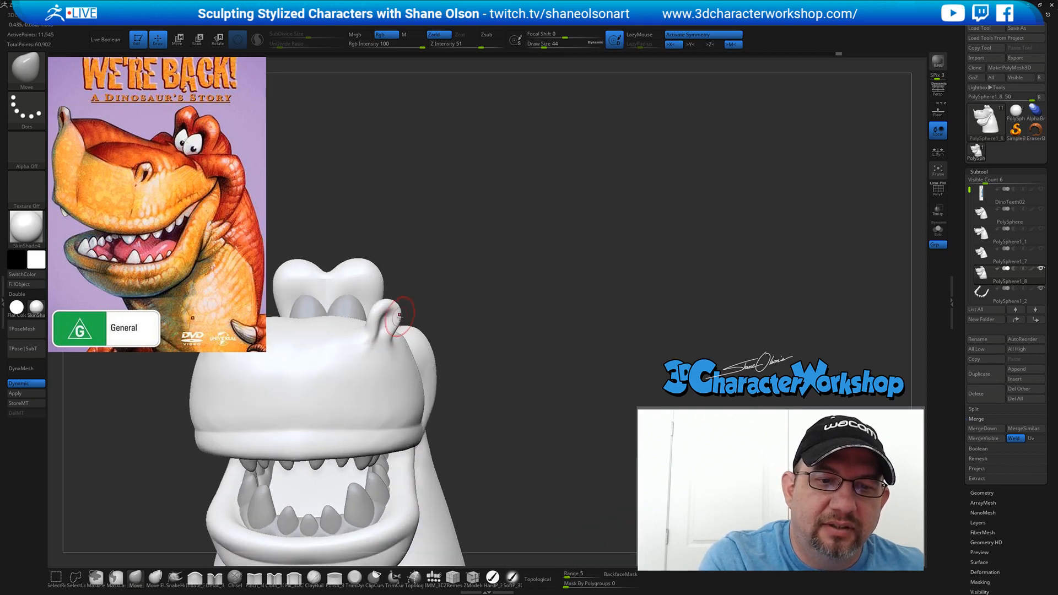
- Refine the nostril's ring and base from front and side views with the Move brush at sizes from 37 to 46
key("bracketleft")
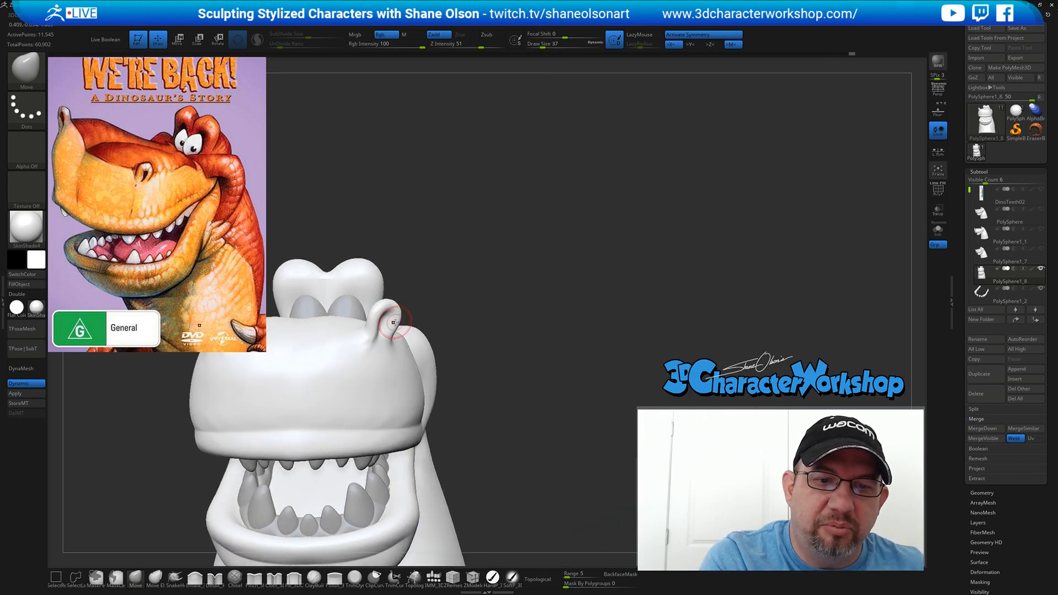
mouse_move(393, 322)
right_mouse_down()
mouse_move(332, 321)
mouse_move(391, 312)
mouse_move(405, 336)
mouse_move(405, 321)
mouse_move(378, 310)
right_mouse_up()
key("bracketleft")
key("bracketright")
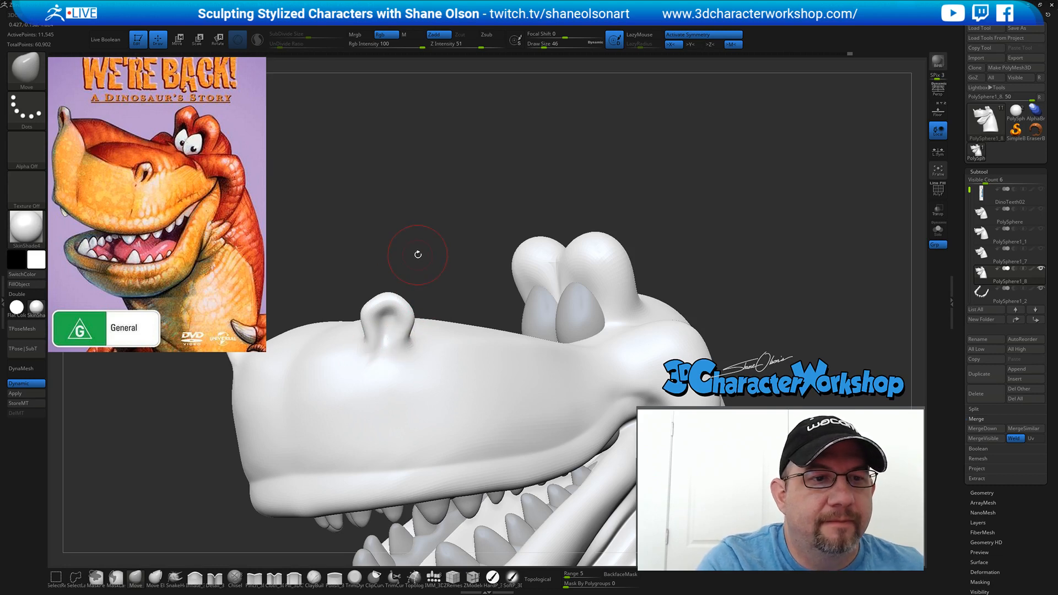
- Smooth the side of the muzzle below the nostril and adjust the snout's top surface with the Move brush
left_click_drag(418, 255, 457, 358)
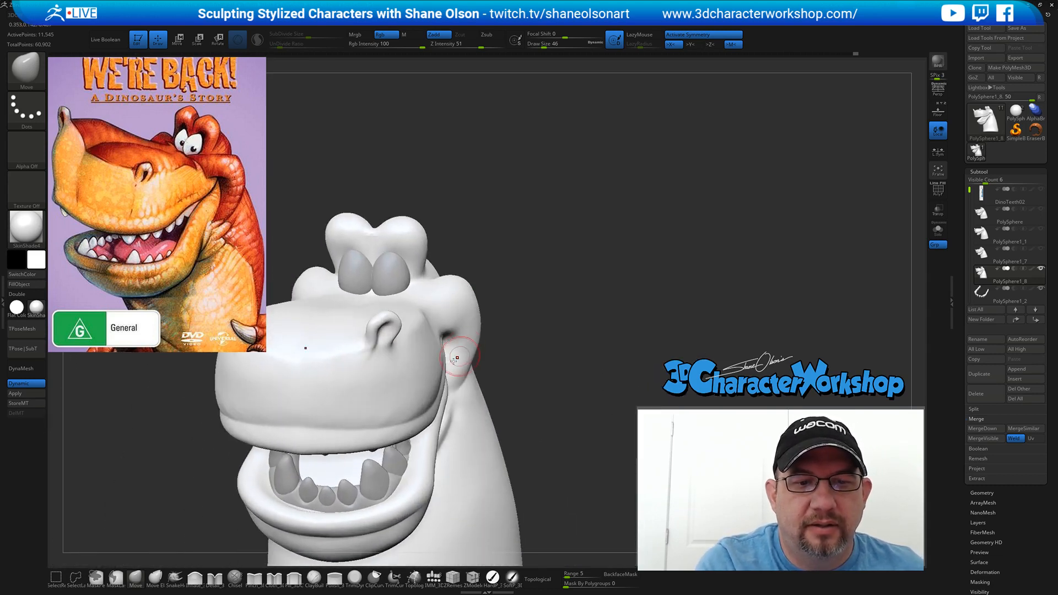
mouse_move(380, 361)
left_mouse_down("shift")
mouse_move(363, 357)
mouse_move(375, 361)
left_mouse_up("shift")
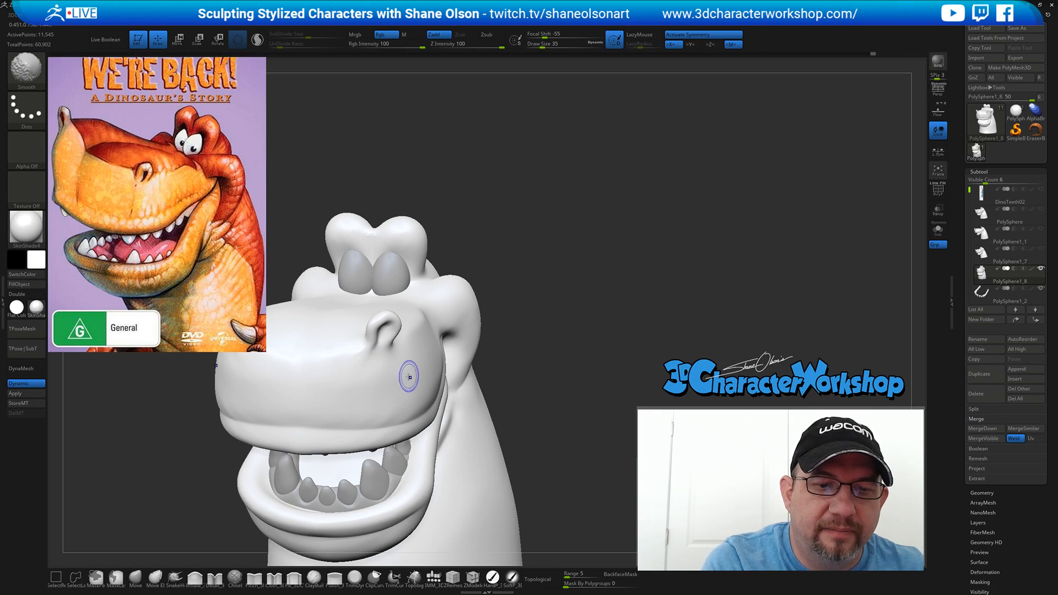
mouse_move(559, 364)
left_mouse_down("alt")
mouse_move(534, 378)
mouse_move(550, 412)
mouse_move(529, 402)
left_mouse_up("alt")
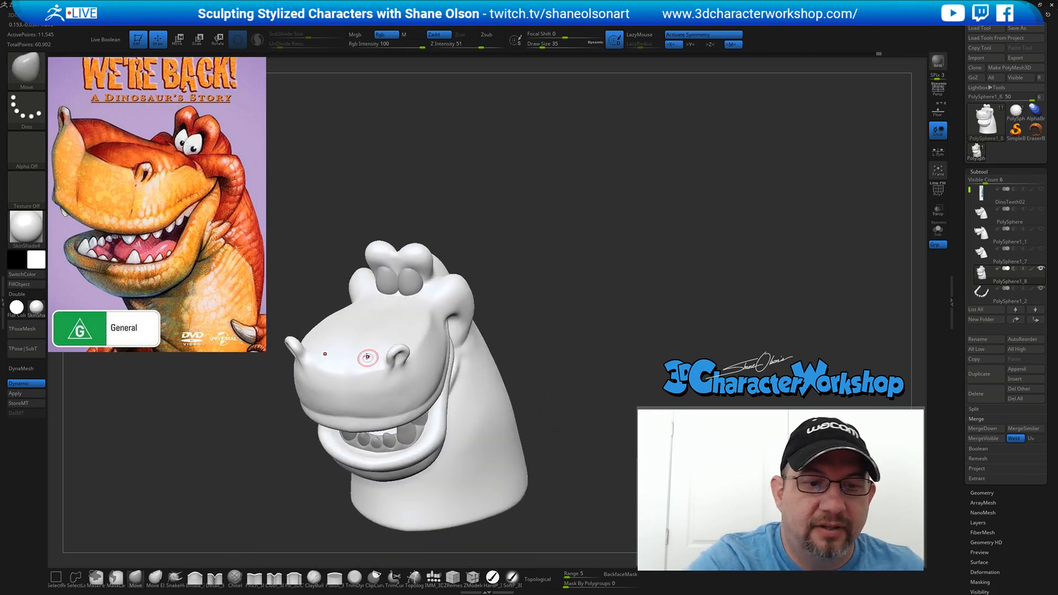
left_click_drag(346, 369, 346, 364)
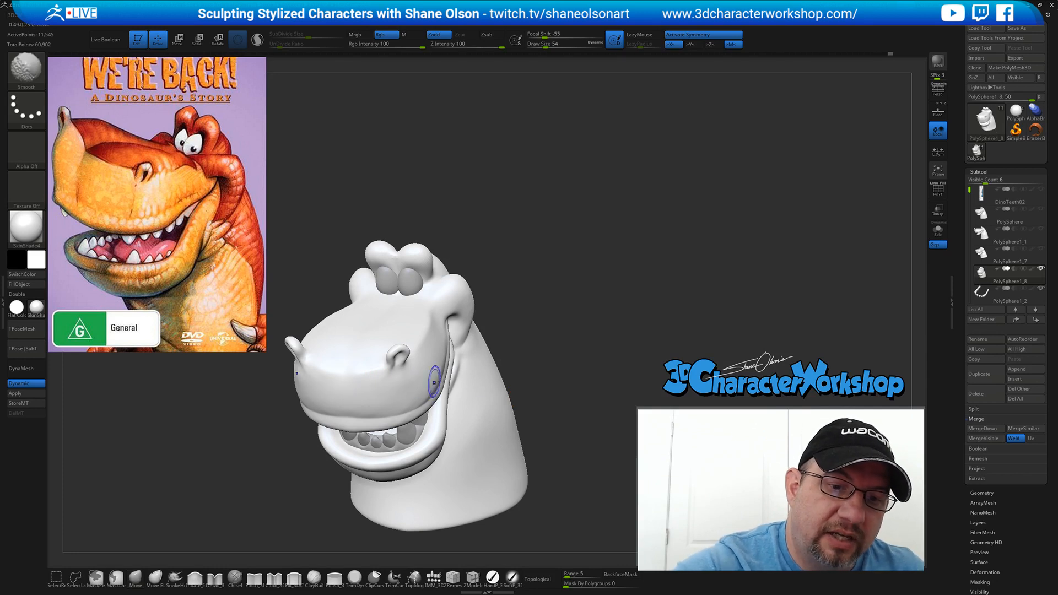
mouse_move(524, 370)
left_mouse_down()
mouse_move(537, 386)
mouse_move(529, 378)
left_mouse_up()
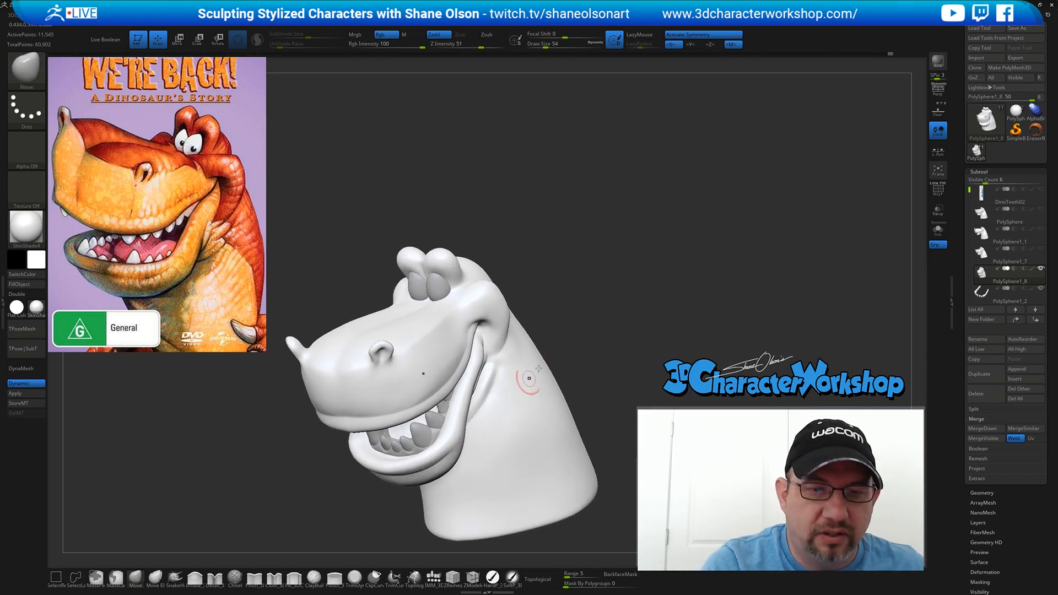
- Sharpen the ridge from the nostril up to the cheek and across the snout between the nostrils with the Pinch brush at size 68
left_click_drag(593, 325, 571, 379)
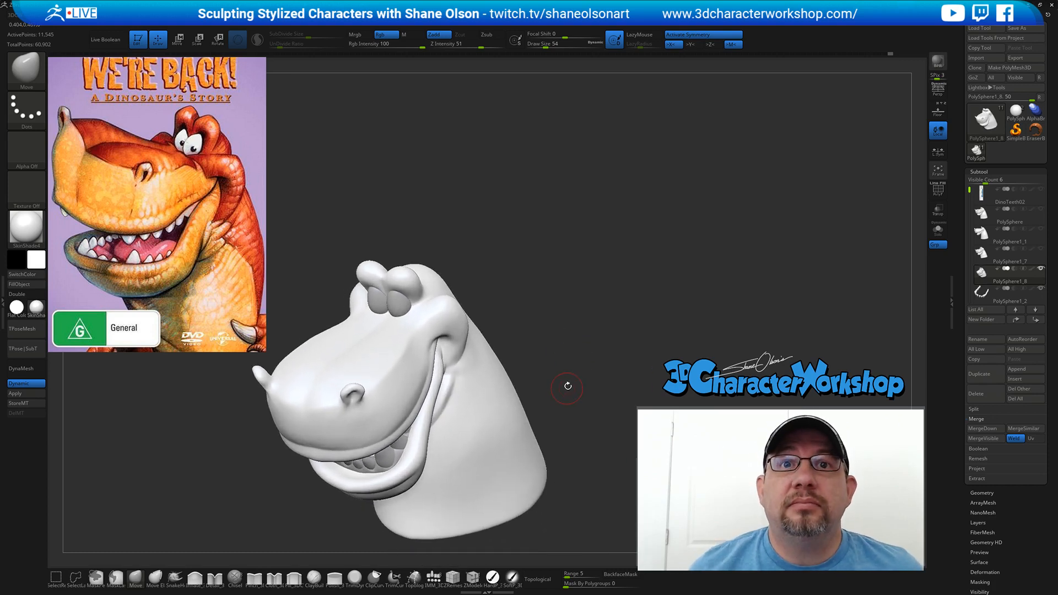
left_click_drag(567, 383, 551, 298)
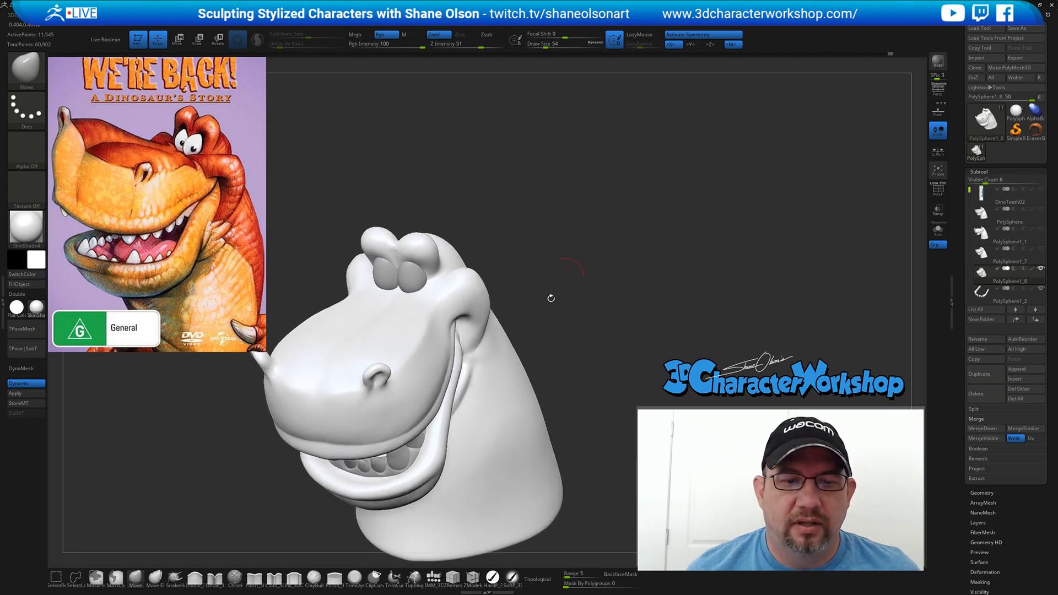
left_click(253, 578)
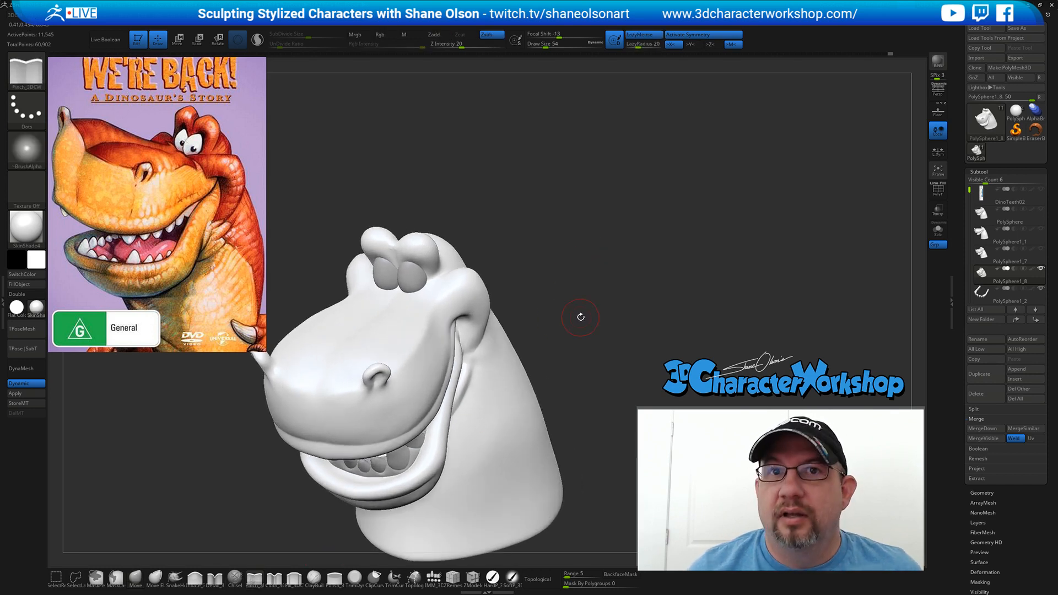
key("s")
left_click_drag(553, 275, 542, 280)
key("s")
left_click_drag(555, 282, 560, 282)
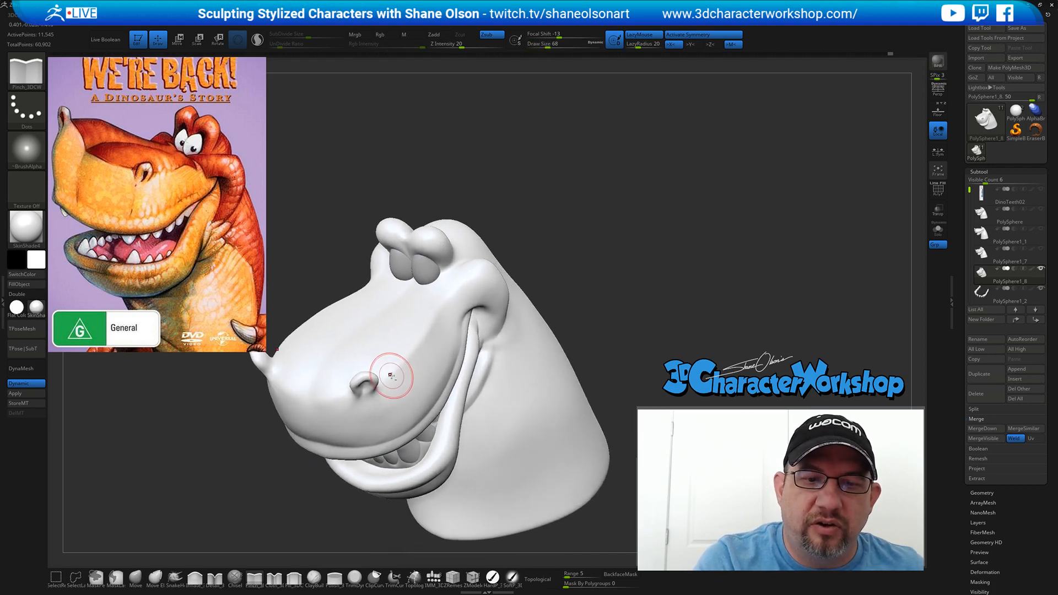
left_click_drag(390, 375, 398, 367)
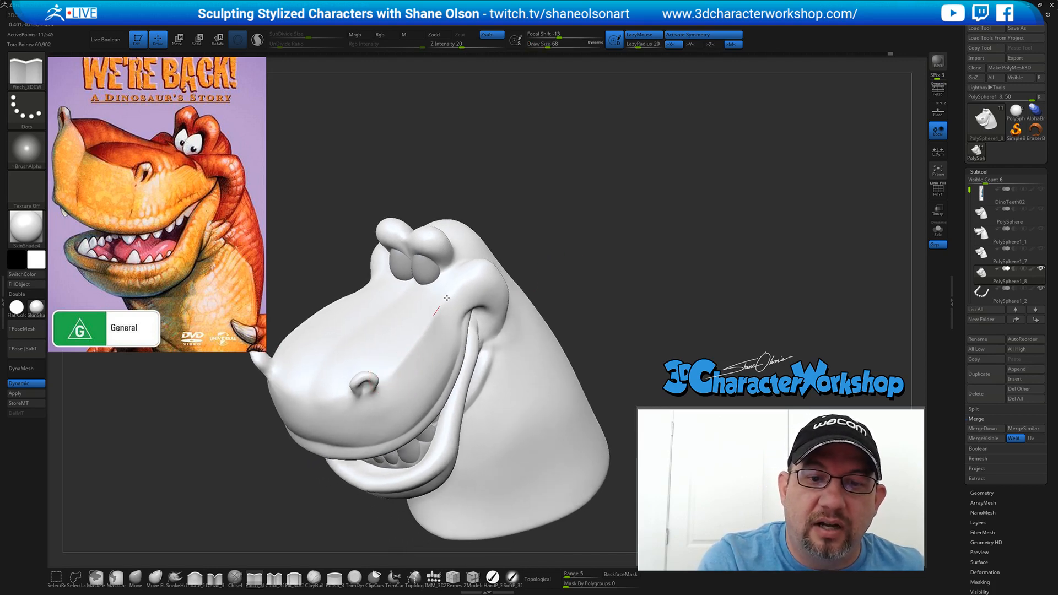
left_click_drag(447, 299, 466, 291)
right_click_drag(404, 385, 441, 375)
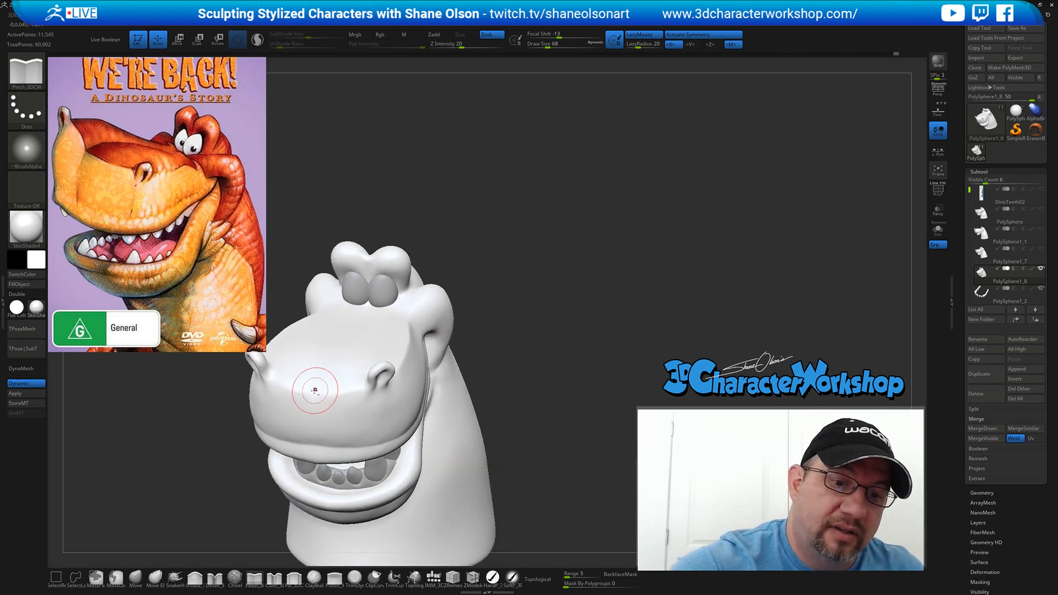
left_click_drag(356, 388, 354, 373)
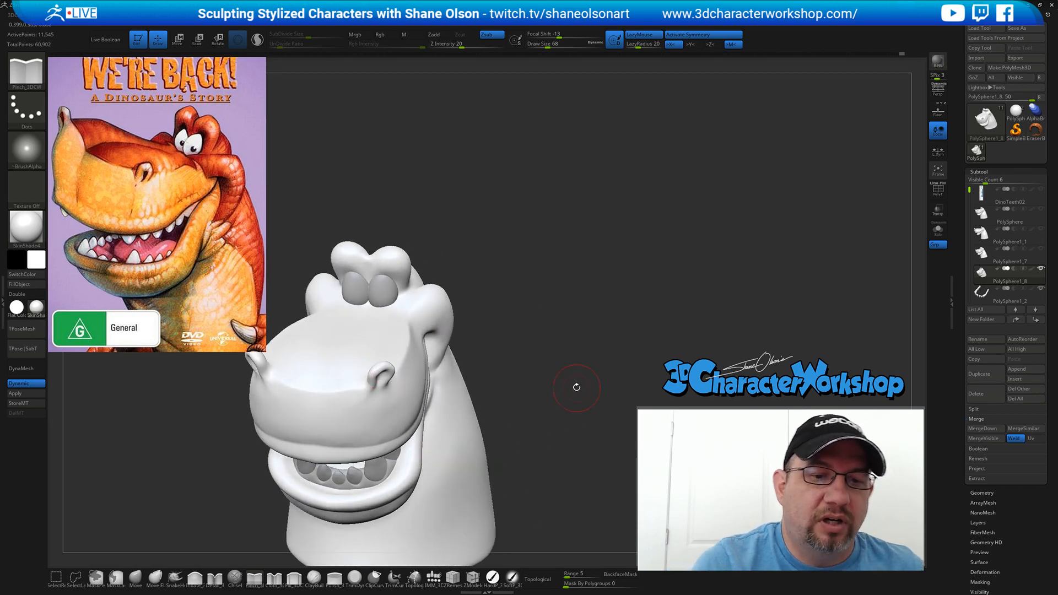
- Smooth the side of the muzzle below the nostril and the cheek beside the mouth corner at brush size 59
mouse_move(574, 385)
left_mouse_down()
mouse_move(583, 361)
mouse_move(550, 374)
left_mouse_up()
key("shift")
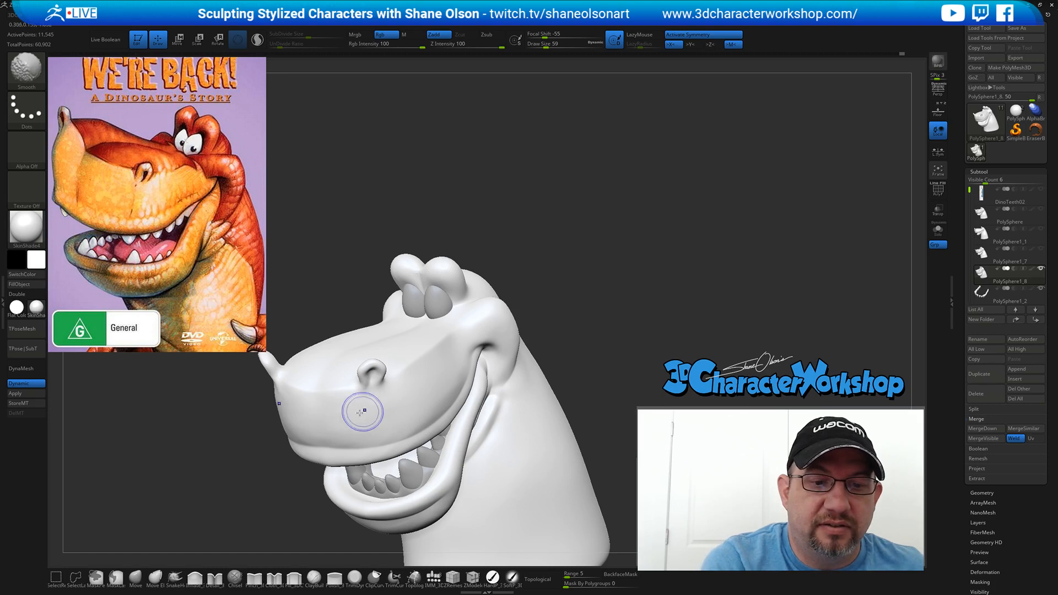
left_click_drag(306, 425, 325, 427, "shift")
left_click_drag(601, 353, 573, 353)
left_click_drag(481, 357, 465, 346, "shift")
mouse_move(579, 344)
left_mouse_down()
mouse_move(611, 305)
mouse_move(601, 318)
left_mouse_up()
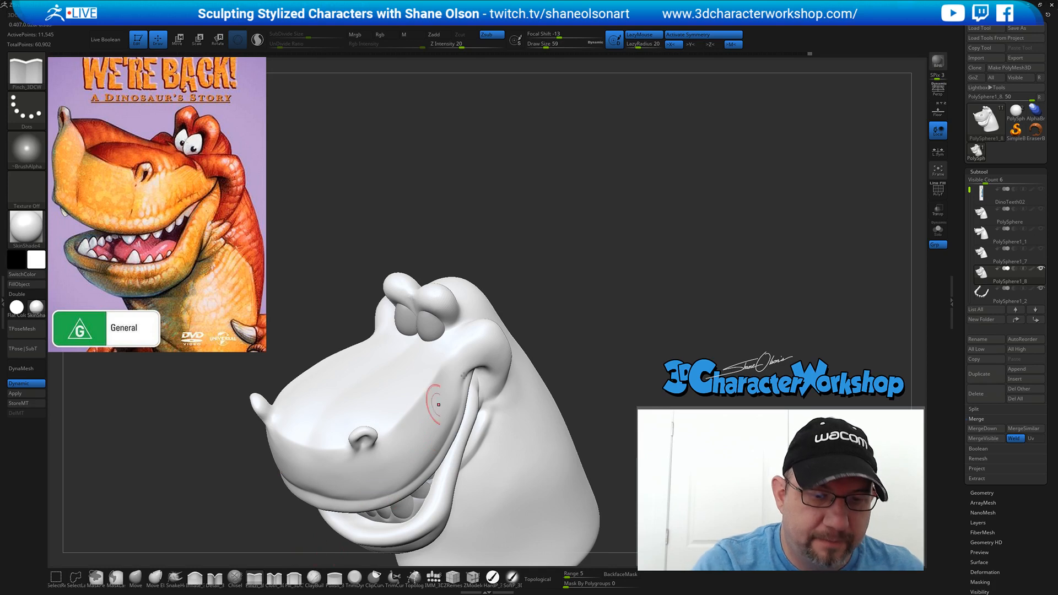
- Pinch the ridge between the eye and the cheek above the mouth corner at brush size 49
left_click_drag(525, 296, 508, 302)
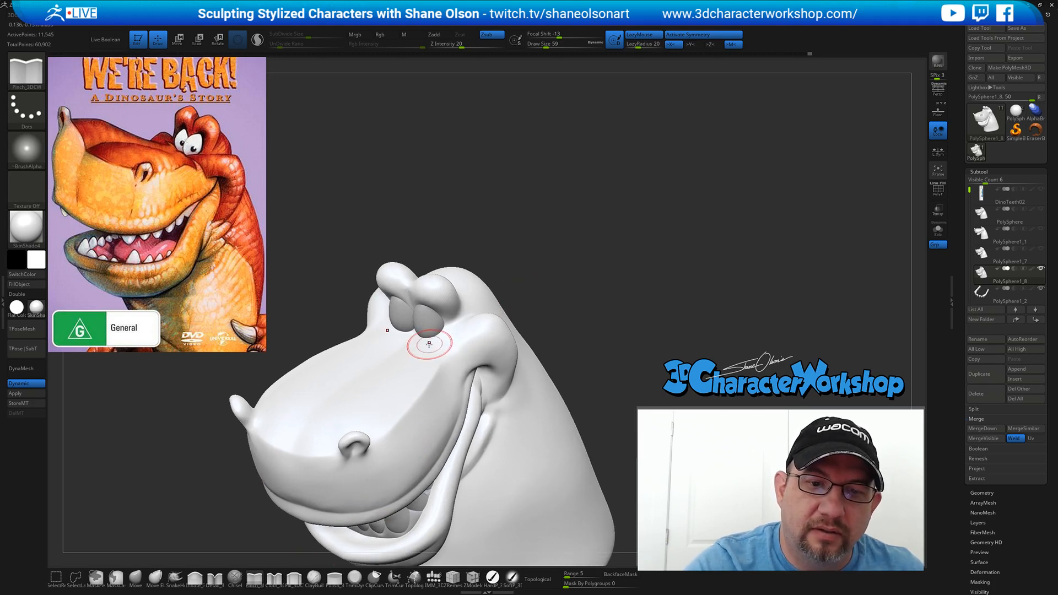
key("bracketleft")
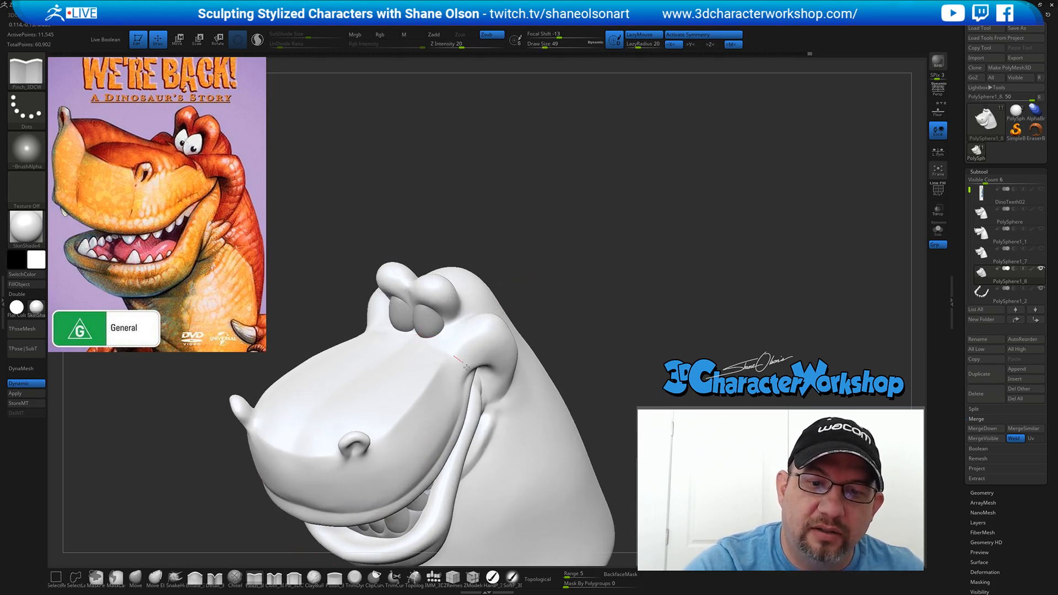
left_click_drag(608, 364, 567, 314)
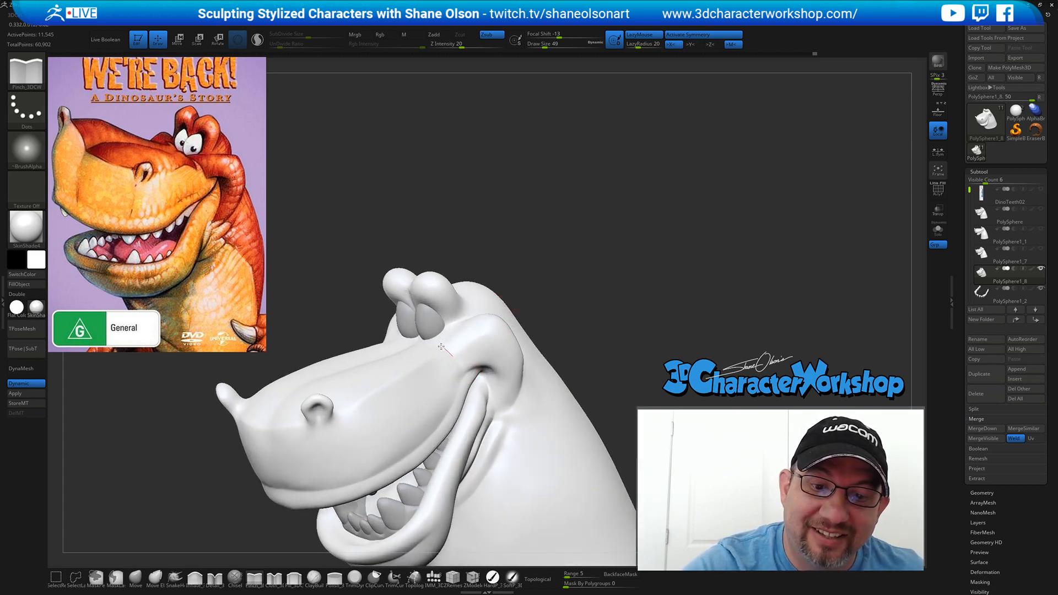
left_click_drag(620, 357, 481, 230)
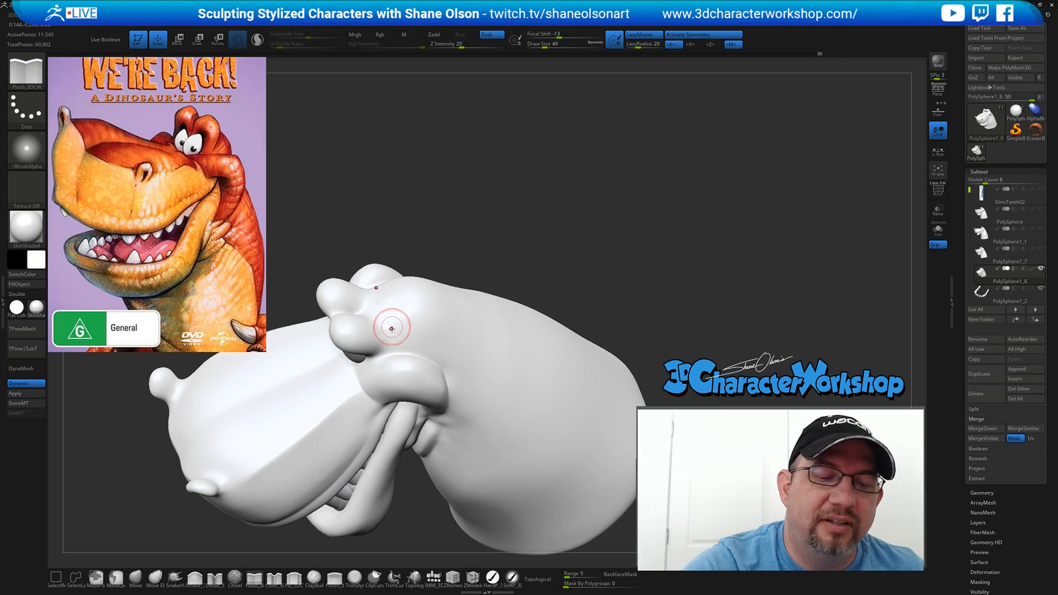
- Tighten the creases between the eye mounds and the raised cheek of the dinosaur head using the Pinch brush at draw size 49
mouse_move(424, 237)
left_mouse_down()
mouse_move(421, 264)
mouse_move(418, 236)
left_mouse_up()
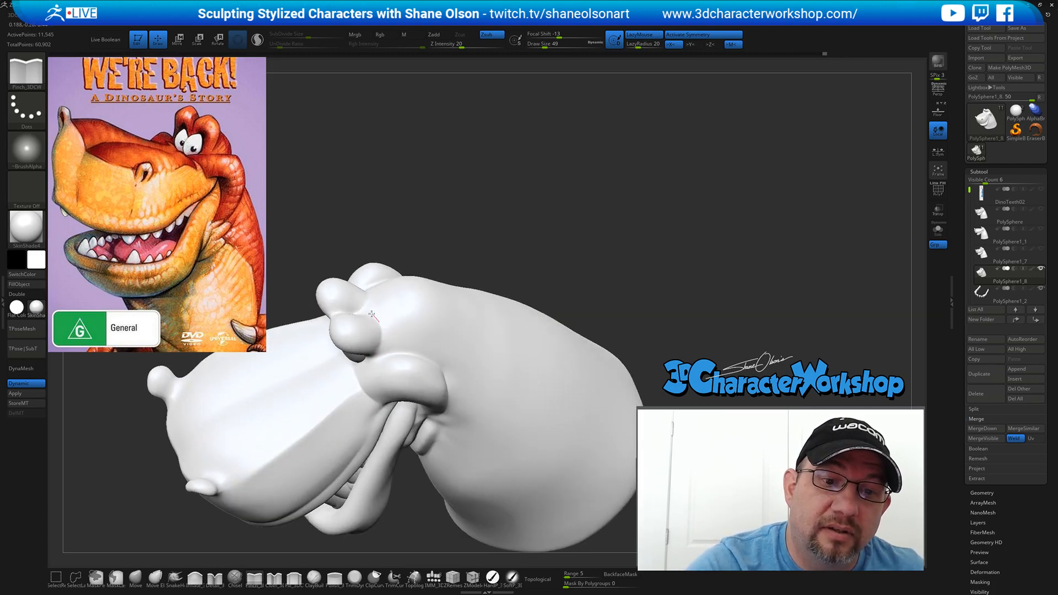
mouse_move(513, 261)
left_mouse_down()
mouse_move(558, 251)
mouse_move(523, 246)
mouse_move(519, 255)
left_mouse_up()
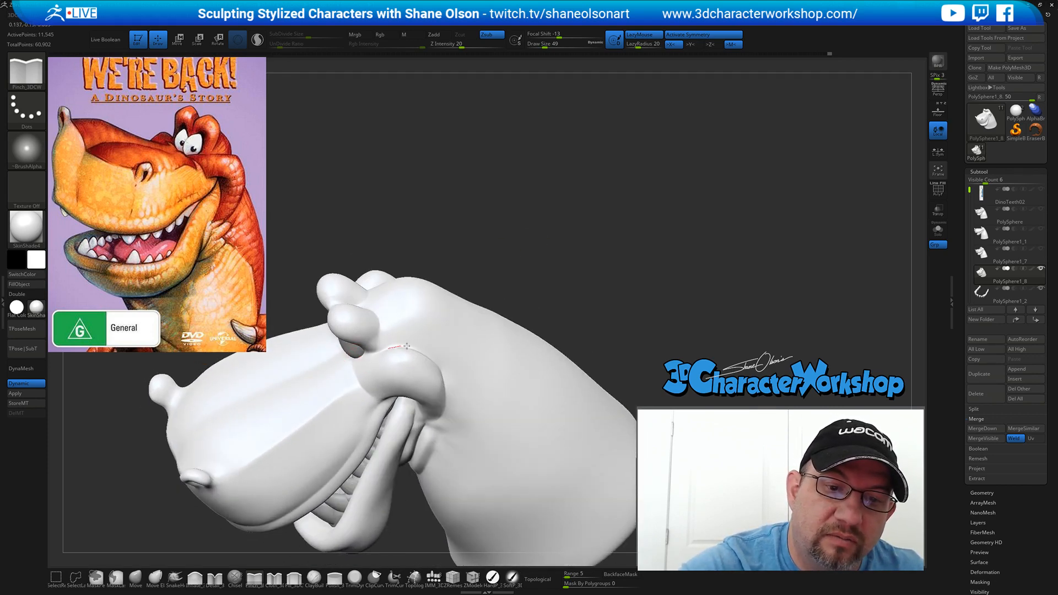
left_click_drag(407, 346, 432, 360)
mouse_move(509, 264)
left_mouse_down()
mouse_move(458, 256)
mouse_move(467, 266)
left_mouse_up()
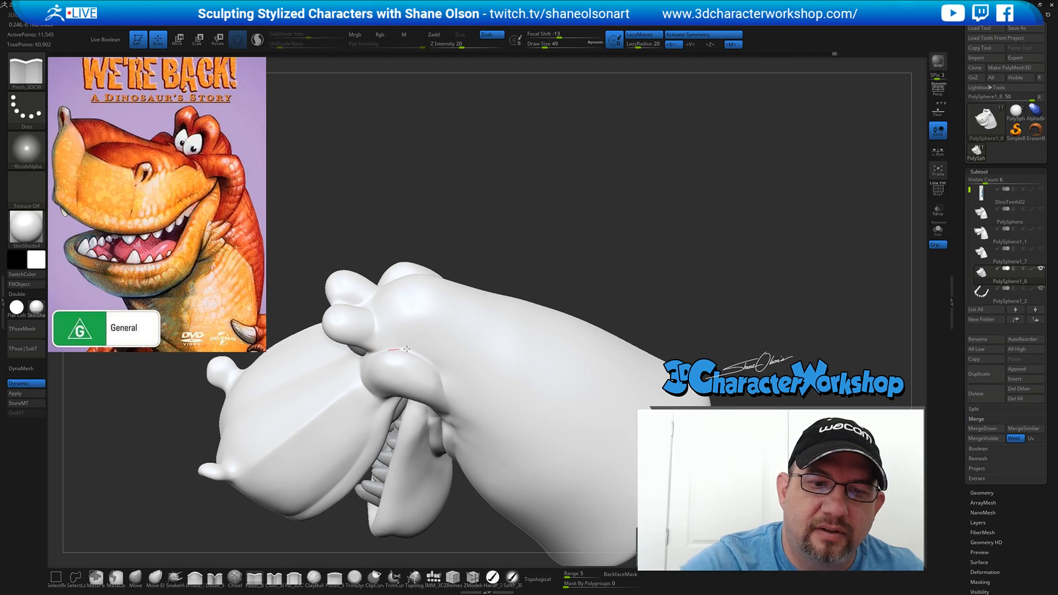
left_click_drag(498, 378, 556, 270)
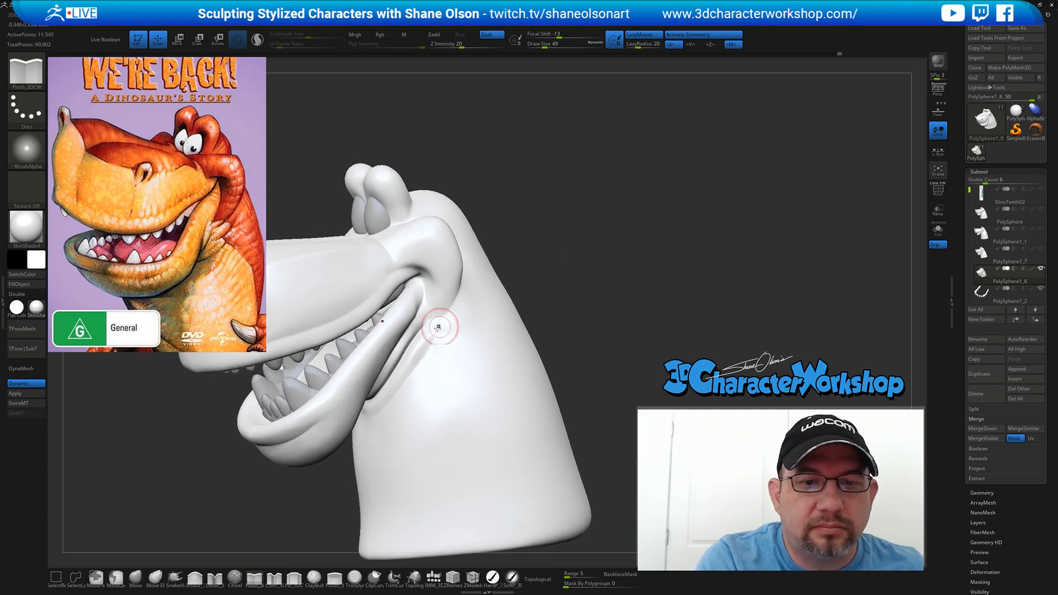
- Pinch the crease running down behind the mouth corner with draw size 39, and prepare to smooth around it
key("bracketleft")
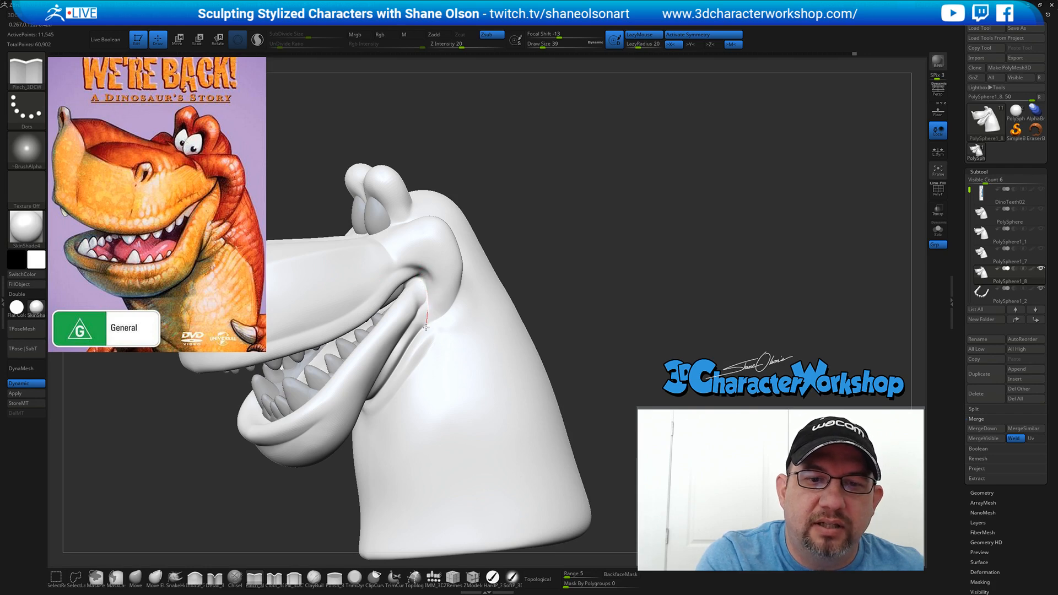
right_click_drag(431, 304, 421, 302)
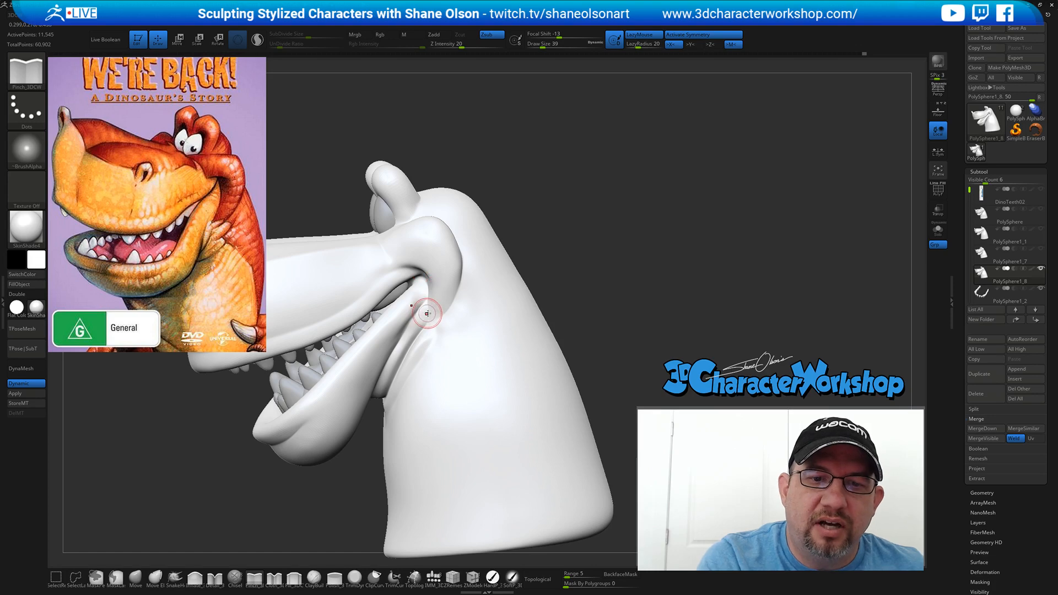
right_click_drag(427, 313, 414, 299)
key("shift")
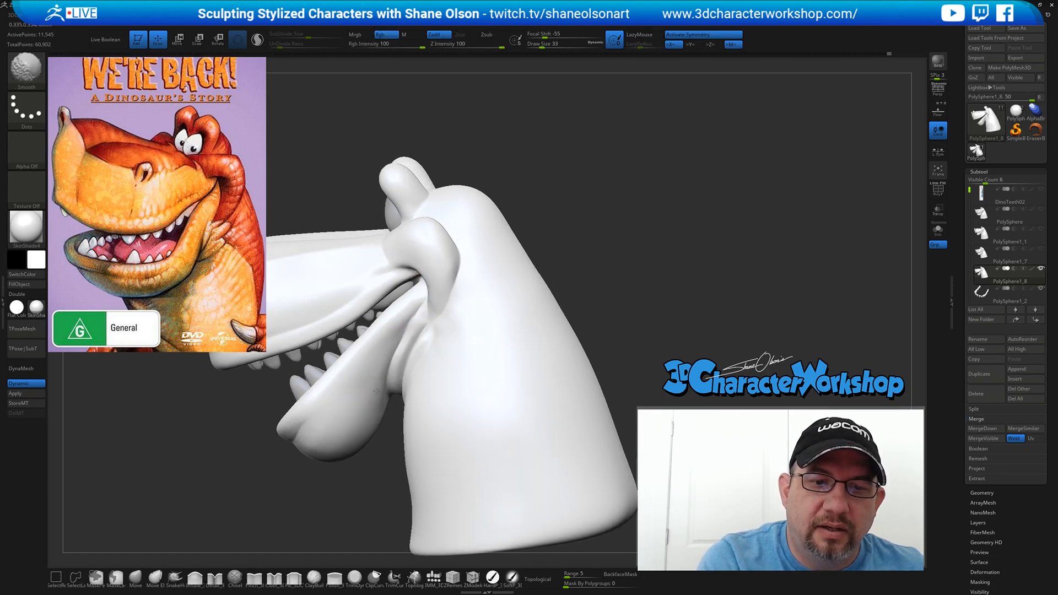
right_click_drag(413, 437, 387, 456)
- Reshape the skin fold between the lower jaw and neck with the Move brush at draw size 51, smoothing it behind the mouth corner
left_click(136, 578)
right_click_drag(507, 388, 577, 299)
key("s")
left_click_drag(601, 290, 604, 290)
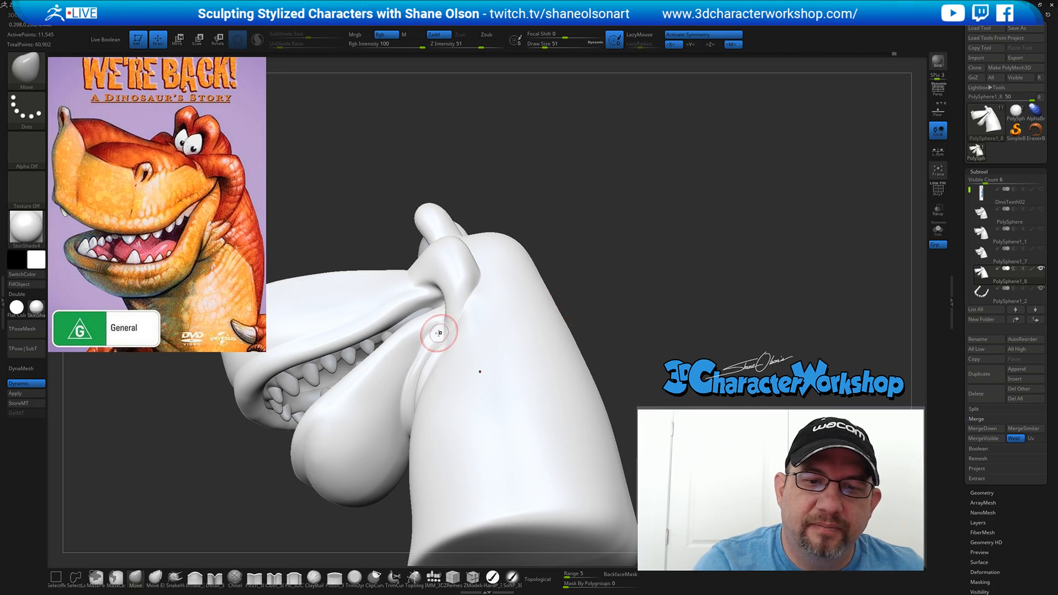
right_click_drag(437, 337, 444, 350)
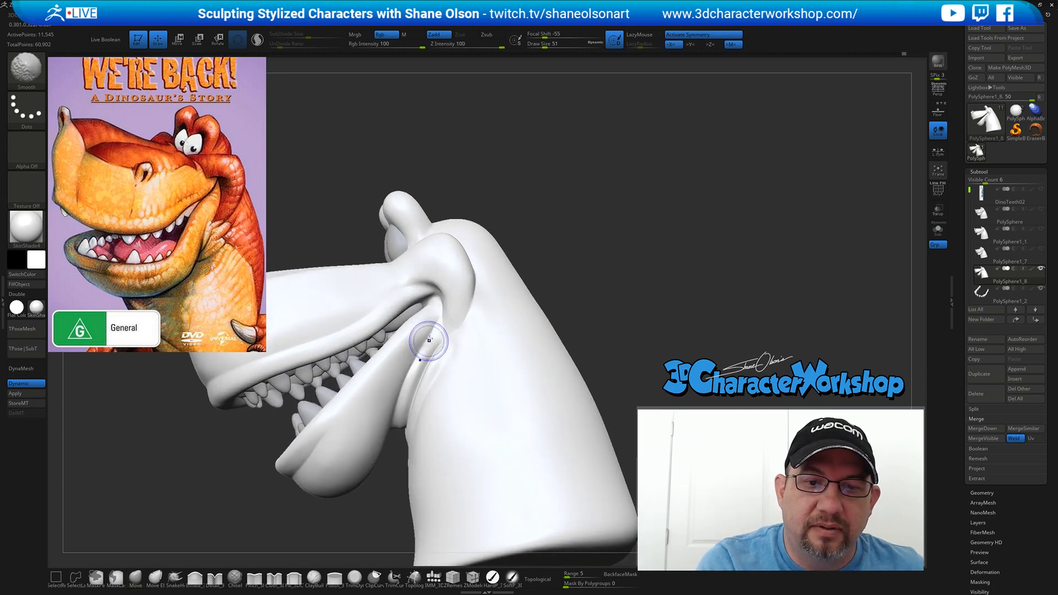
right_click_drag(463, 420, 468, 420)
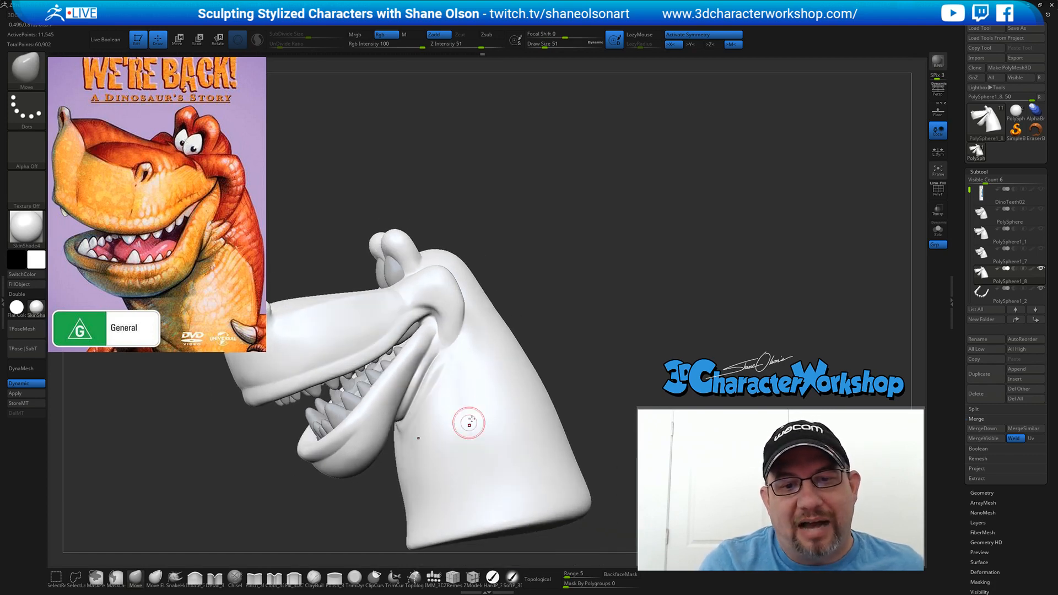
- Adjust the lower lip and fold at the mouth corner with the Move brush at draw size 83
right_click_drag(572, 331, 599, 314)
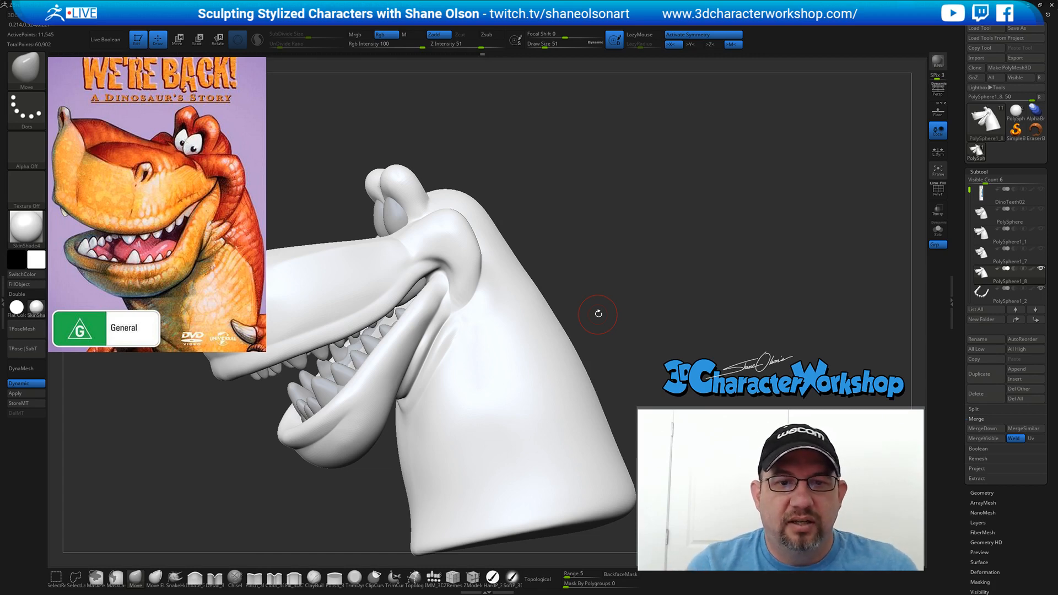
right_click_drag(554, 229, 558, 243)
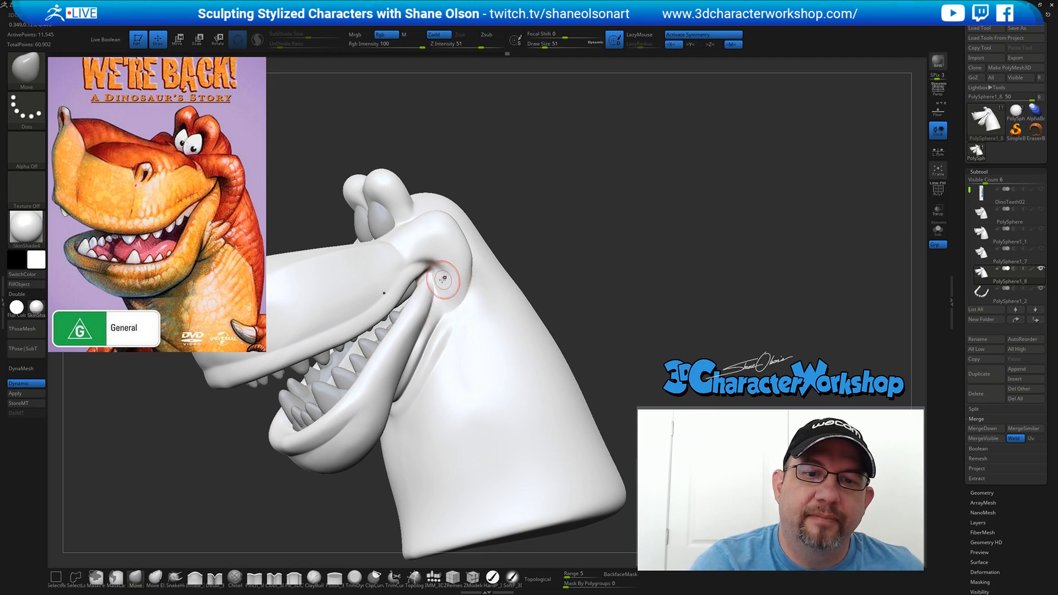
mouse_move(443, 279)
right_mouse_down()
mouse_move(457, 273)
mouse_move(426, 289)
mouse_move(441, 274)
mouse_move(422, 314)
mouse_move(433, 319)
right_mouse_up()
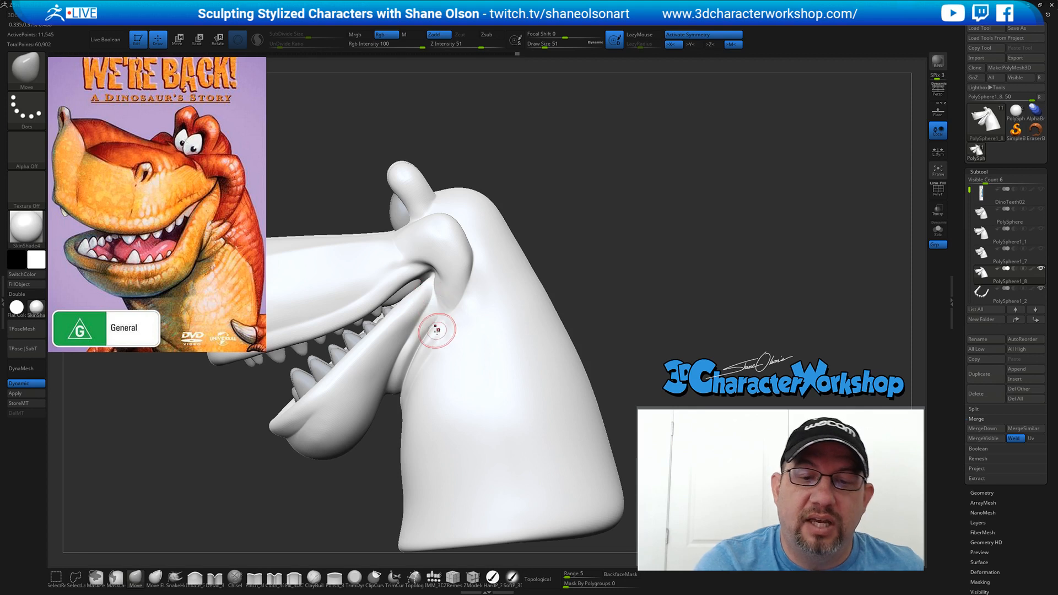
key("s")
left_click_drag(417, 300, 422, 297)
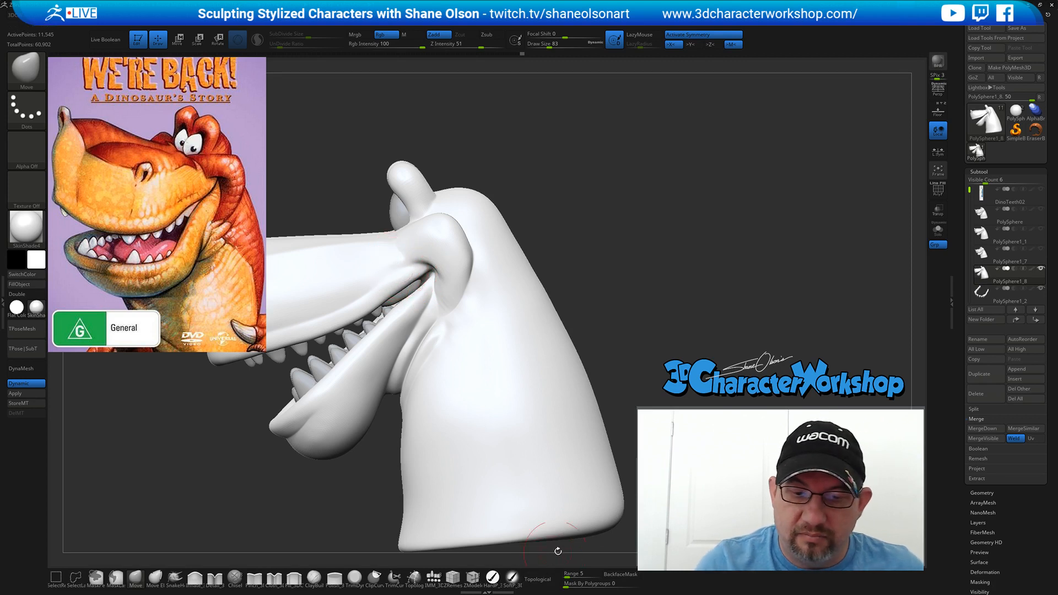
- Set the Move brush's topological range to 3 and reposition the lips at the mouth corner using draw size 124
left_click(575, 575)
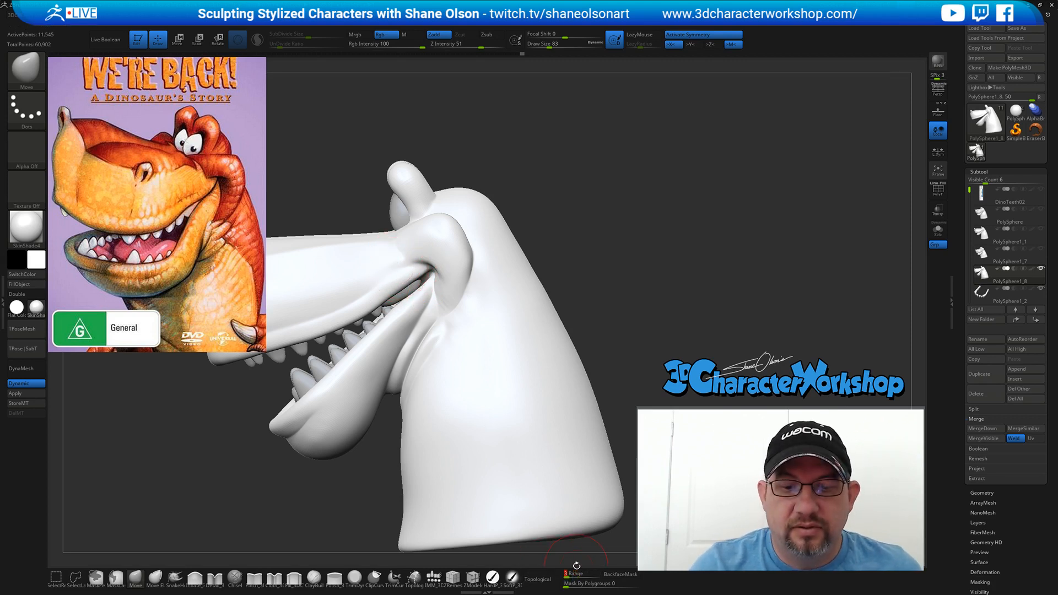
left_click_drag(617, 233, 591, 263)
key("s")
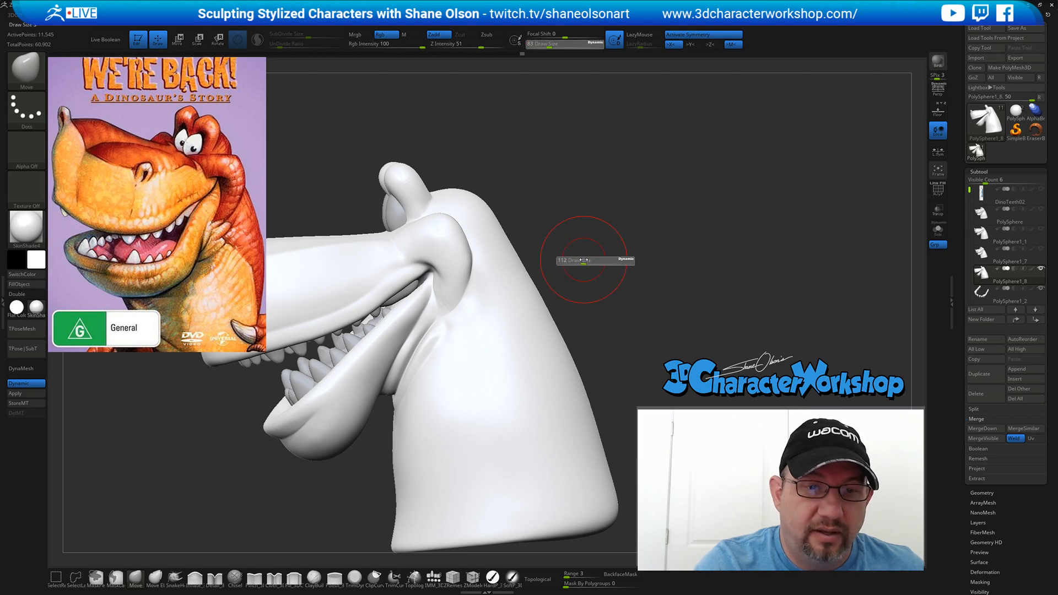
key("bracketright")
left_click_drag(386, 273, 397, 262)
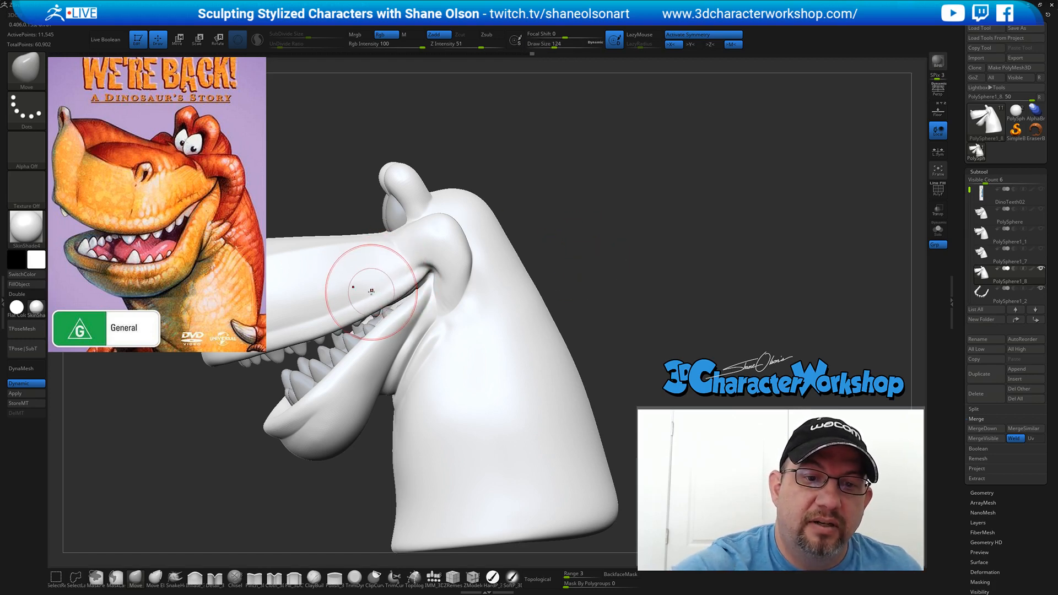
left_click_drag(432, 305, 429, 294)
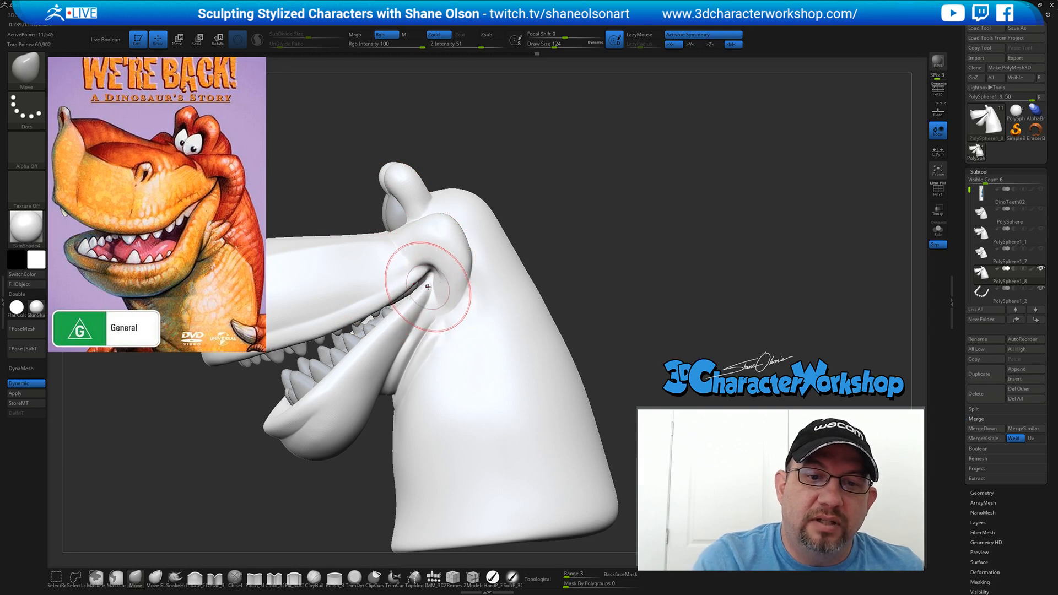
- Thicken the back of the lower lip near the mouth corner with the Inflate brush, using draw sizes 128 and 97
mouse_move(551, 287)
left_mouse_down()
mouse_move(621, 300)
mouse_move(590, 303)
mouse_move(561, 269)
left_mouse_up()
left_click(195, 578)
key("s")
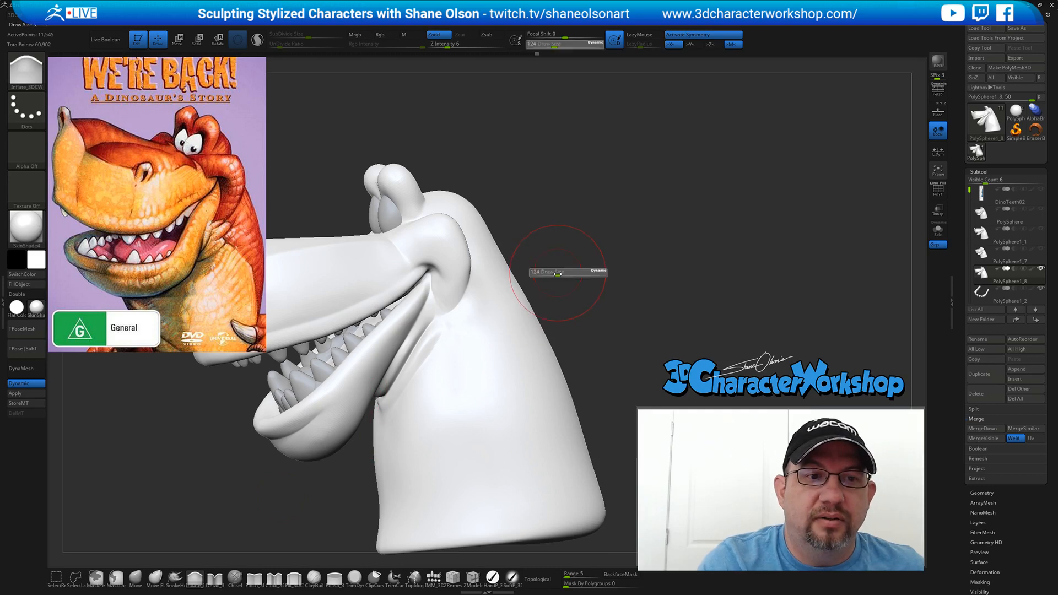
left_click_drag(421, 294, 399, 304)
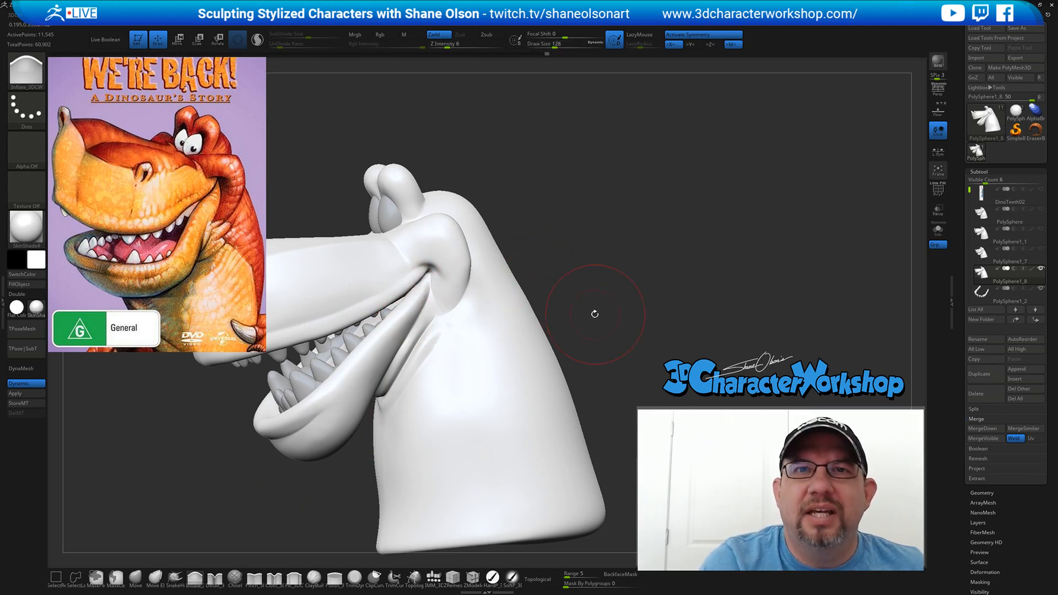
mouse_move(595, 313)
left_mouse_down("alt")
mouse_move(585, 286)
mouse_move(590, 305)
mouse_move(518, 302)
mouse_move(547, 287)
mouse_move(535, 290)
left_mouse_up("alt")
key("s")
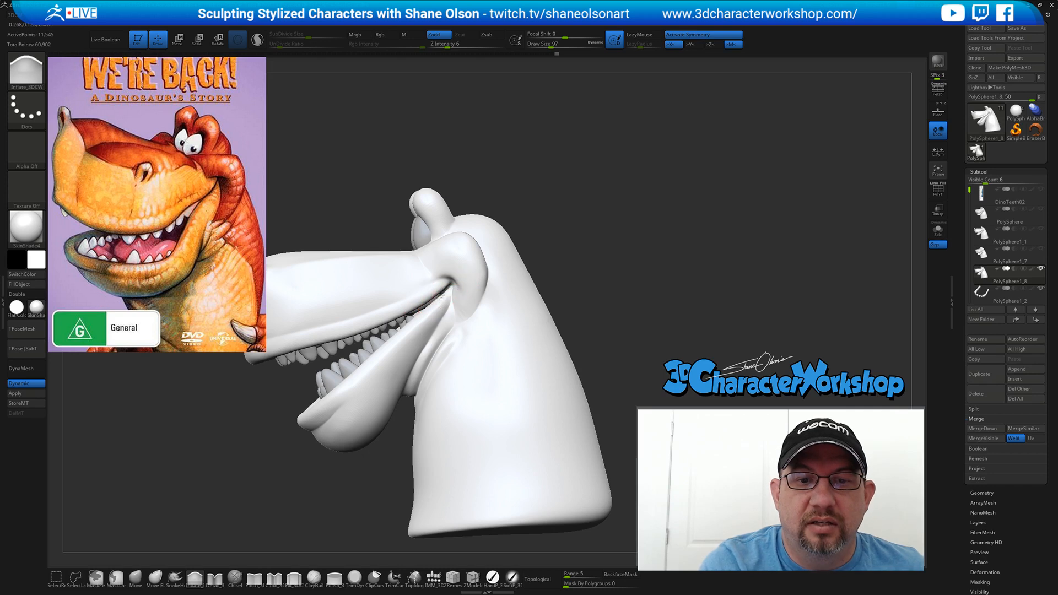
left_click_drag(452, 287, 423, 310)
mouse_move(573, 321)
left_mouse_down()
mouse_move(620, 316)
mouse_move(535, 318)
mouse_move(594, 307)
mouse_move(596, 291)
left_mouse_up()
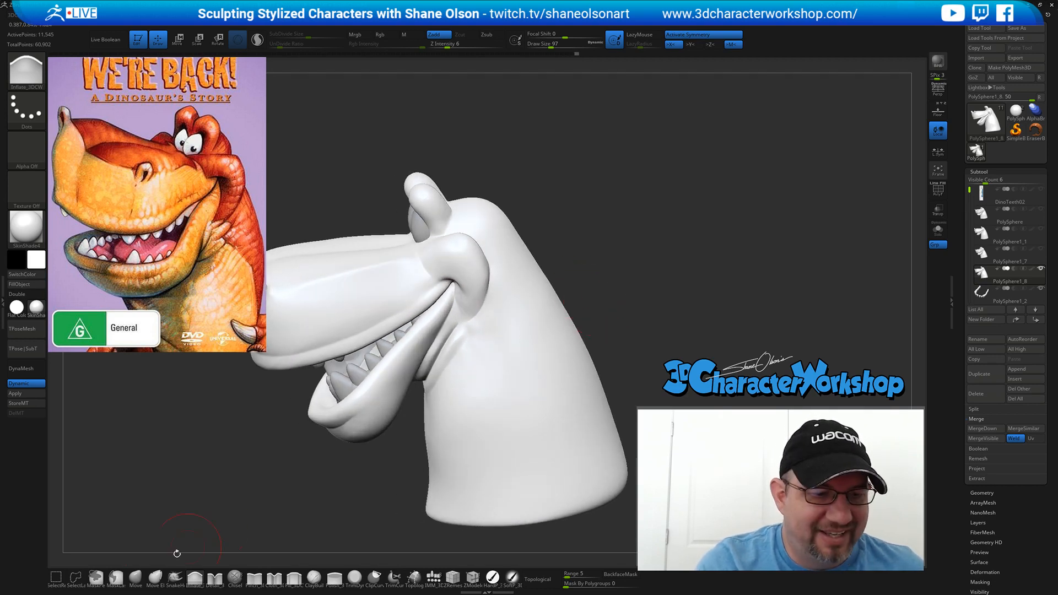
- Nudge the cheek and upper lip just below the eye with the Move brush at draw size 120
left_click(136, 578)
key("s")
key("s")
left_click_drag(426, 270, 429, 270)
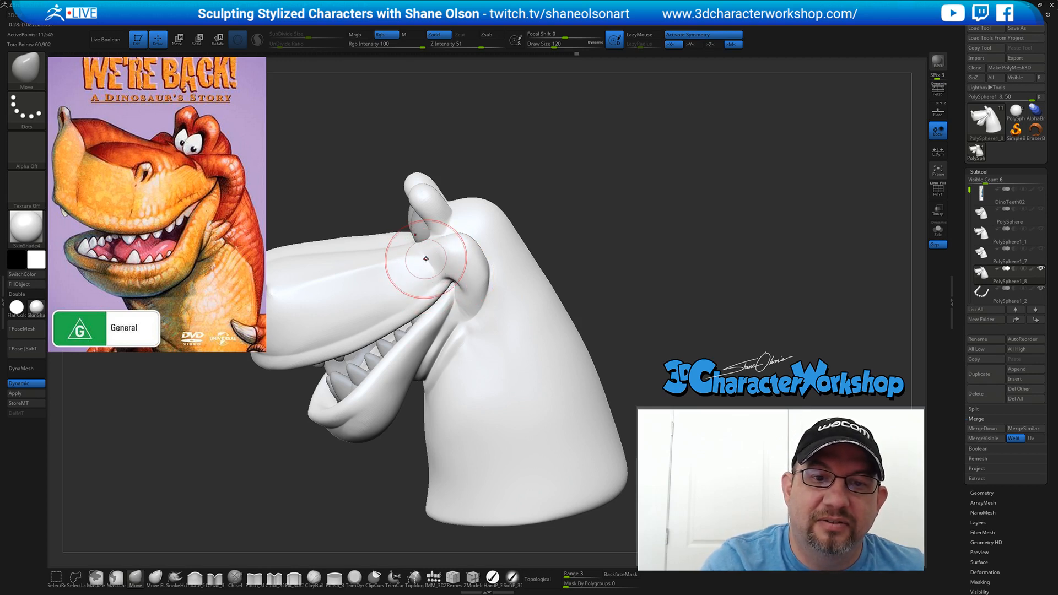
- Check the head from the front and three-quarter views, and shift the neck fold behind the jaw using draw size 140
mouse_move(606, 309)
left_mouse_down()
mouse_move(615, 313)
mouse_move(598, 320)
left_mouse_up()
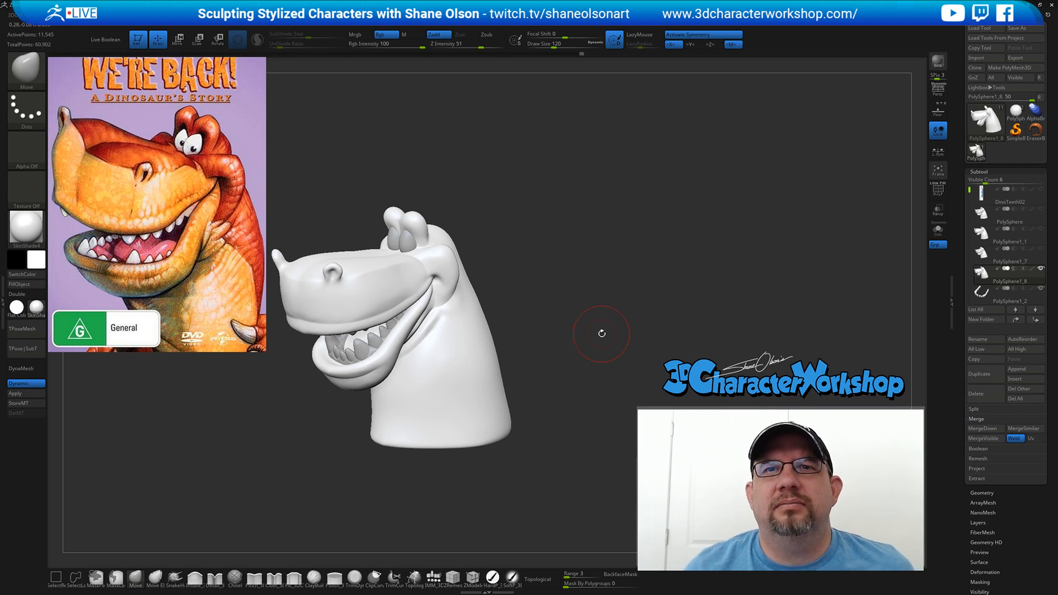
left_click_drag(602, 334, 579, 279)
key("s")
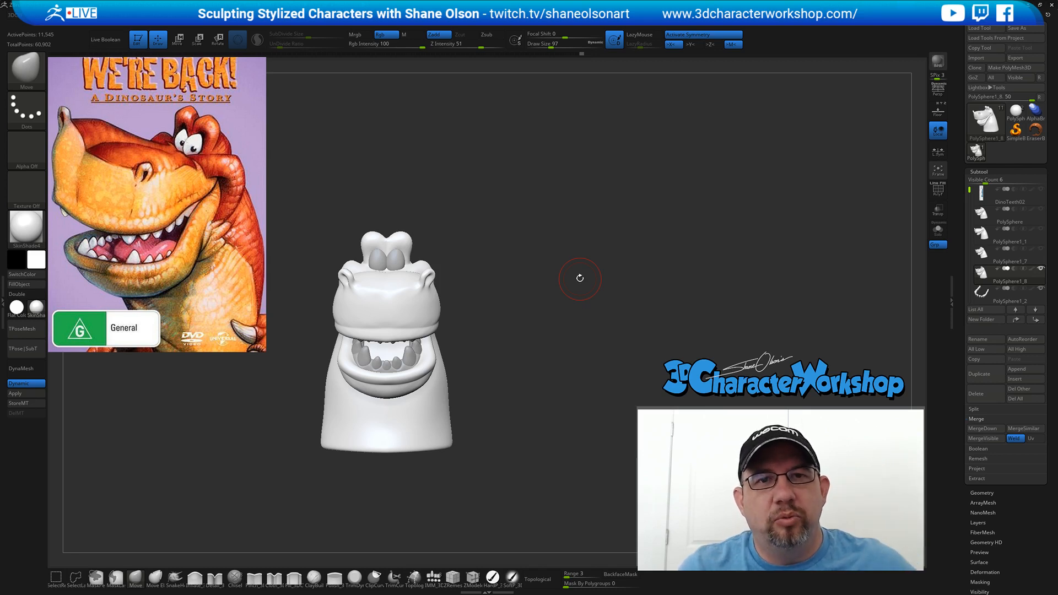
mouse_move(565, 287)
left_mouse_down()
mouse_move(548, 290)
mouse_move(572, 282)
left_mouse_up()
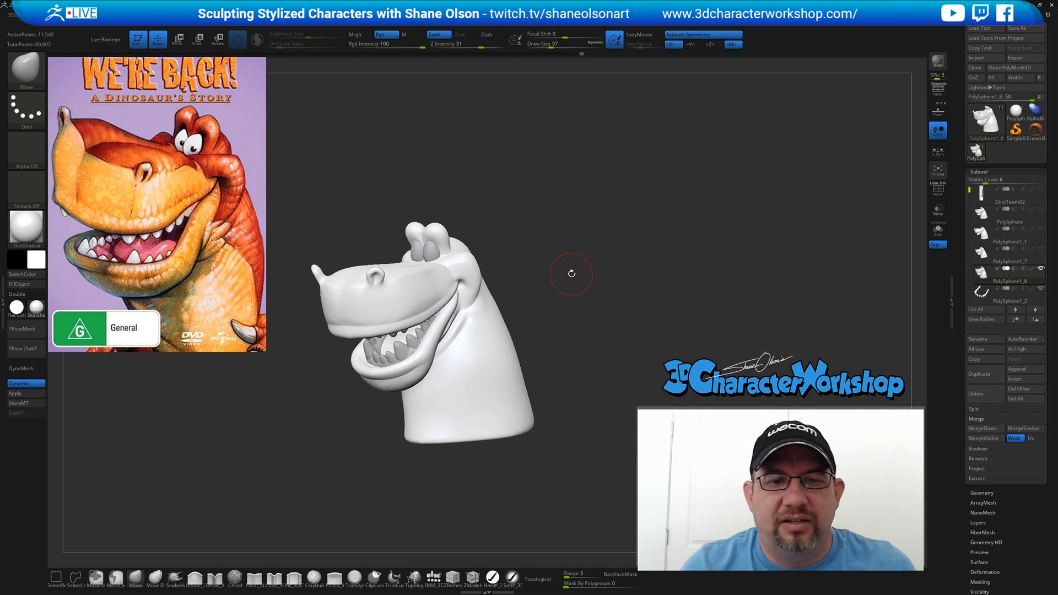
mouse_move(536, 267)
left_mouse_down()
mouse_move(542, 286)
mouse_move(558, 282)
mouse_move(568, 246)
mouse_move(567, 256)
left_mouse_up()
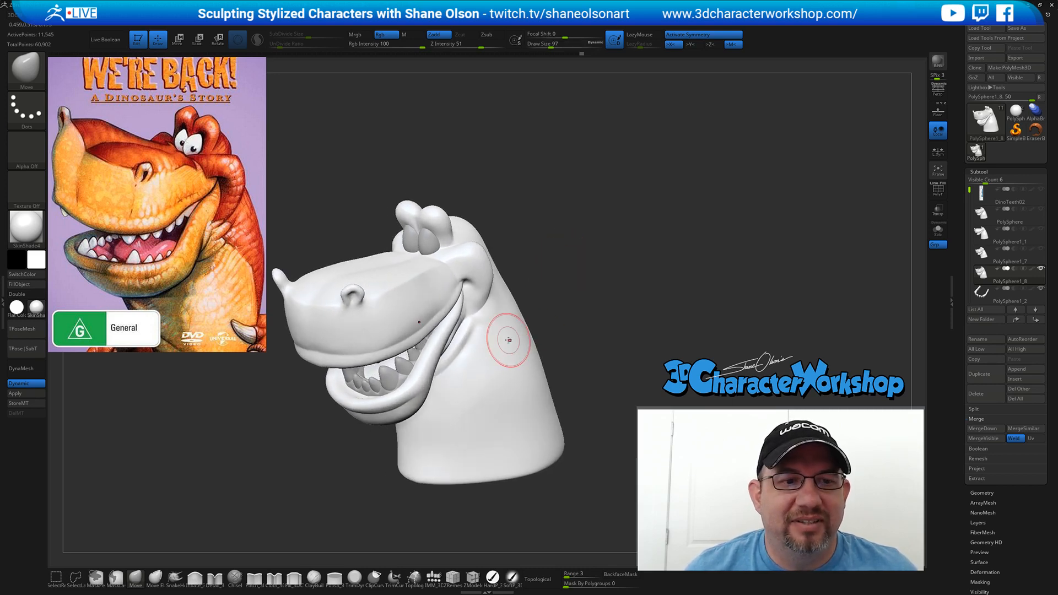
mouse_move(205, 523)
left_mouse_down()
mouse_move(305, 486)
mouse_move(346, 488)
left_mouse_up()
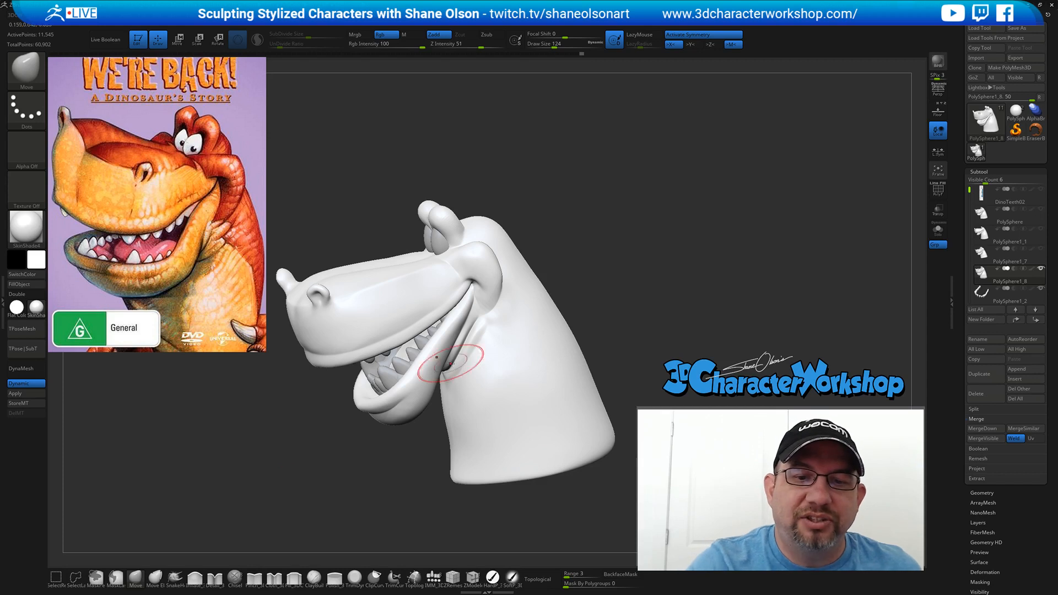
key("bracketright")
left_click_drag(449, 373, 455, 369)
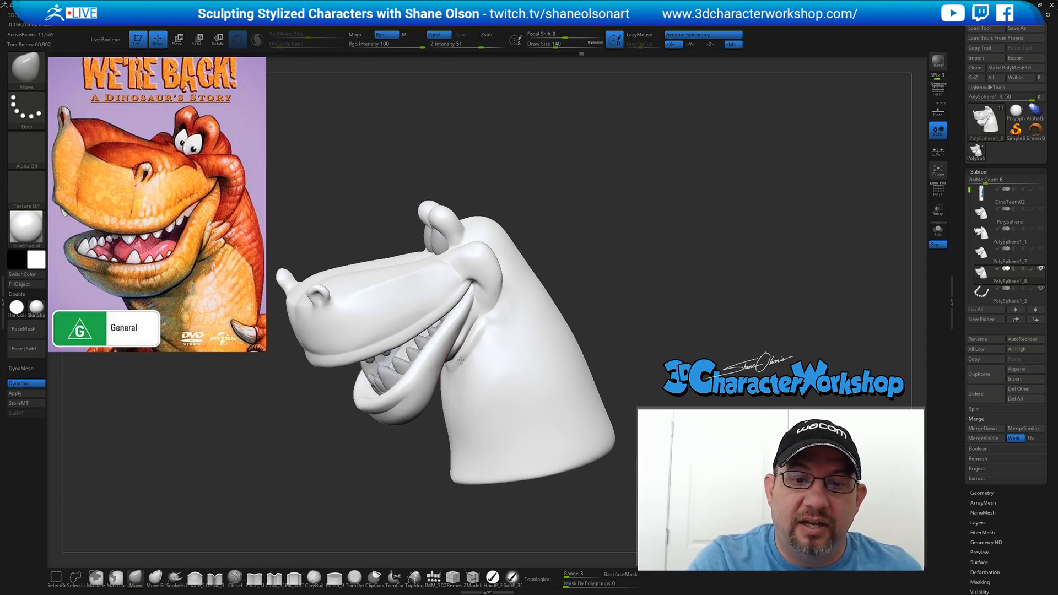
- Refine the throat and the fold behind the jaw from several angles with the Move brush, reducing the draw size to 104
right_click_drag(483, 354, 477, 352)
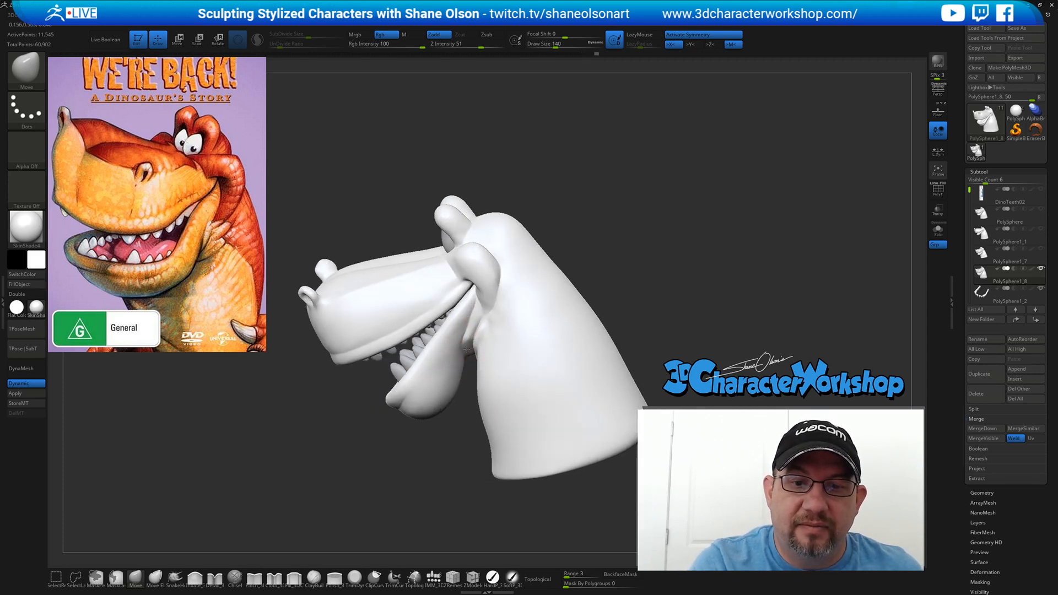
right_click_drag(430, 383, 441, 395)
right_click(441, 396)
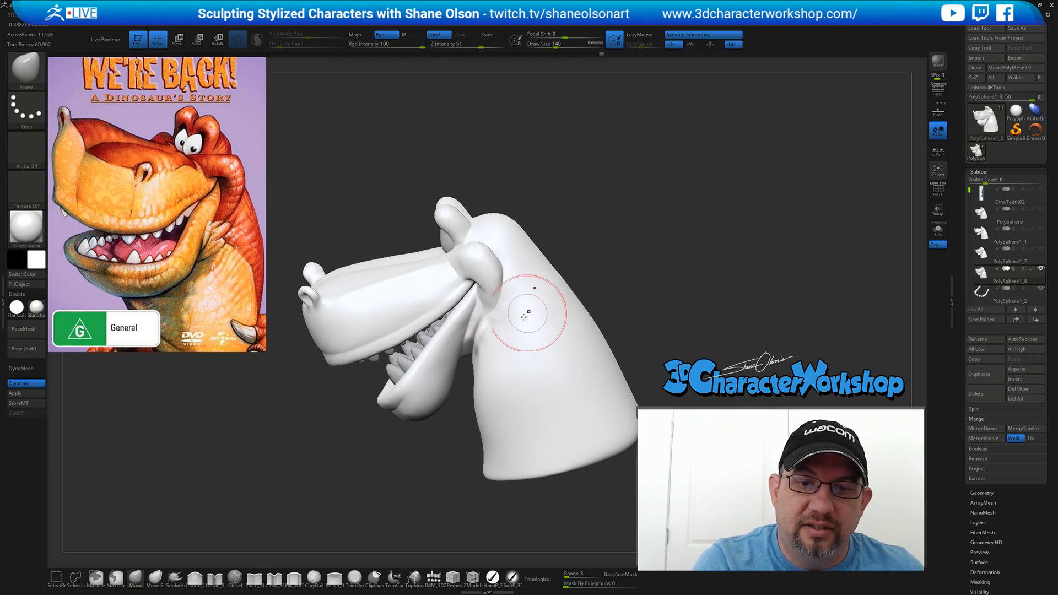
mouse_move(500, 342)
right_mouse_down()
mouse_move(511, 345)
mouse_move(502, 377)
mouse_move(479, 369)
right_mouse_up()
key("[")
mouse_move(479, 369)
right_mouse_down("ctrl")
mouse_move(472, 384)
mouse_move(484, 337)
right_mouse_up("ctrl")
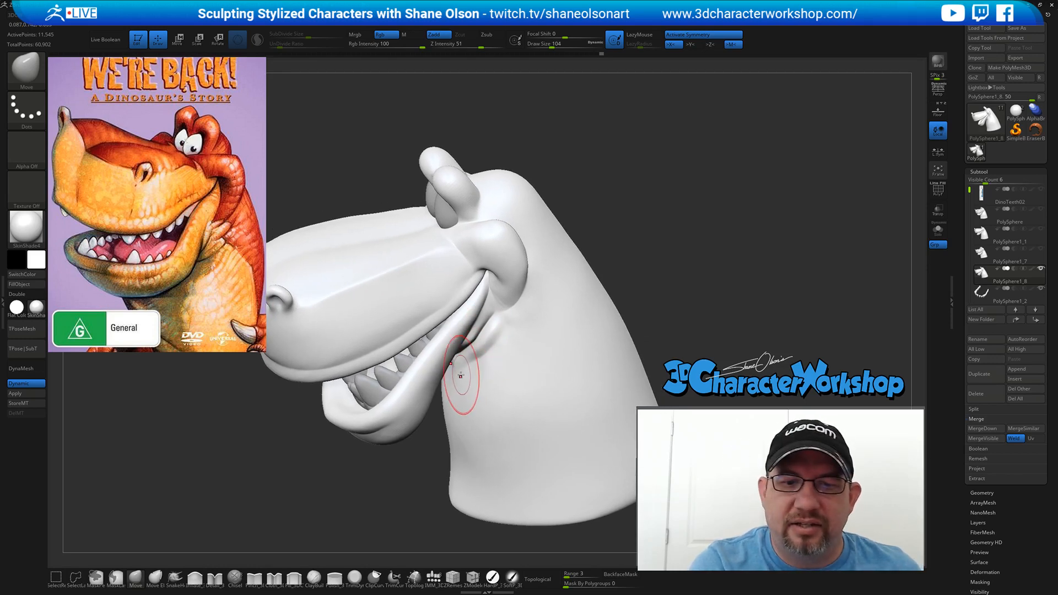
- Smooth the neck surface beside the fold below the mouth corner using draw size 87
mouse_move(499, 376)
right_mouse_down()
mouse_move(474, 356)
mouse_move(504, 343)
right_mouse_up()
key("[")
key("shift")
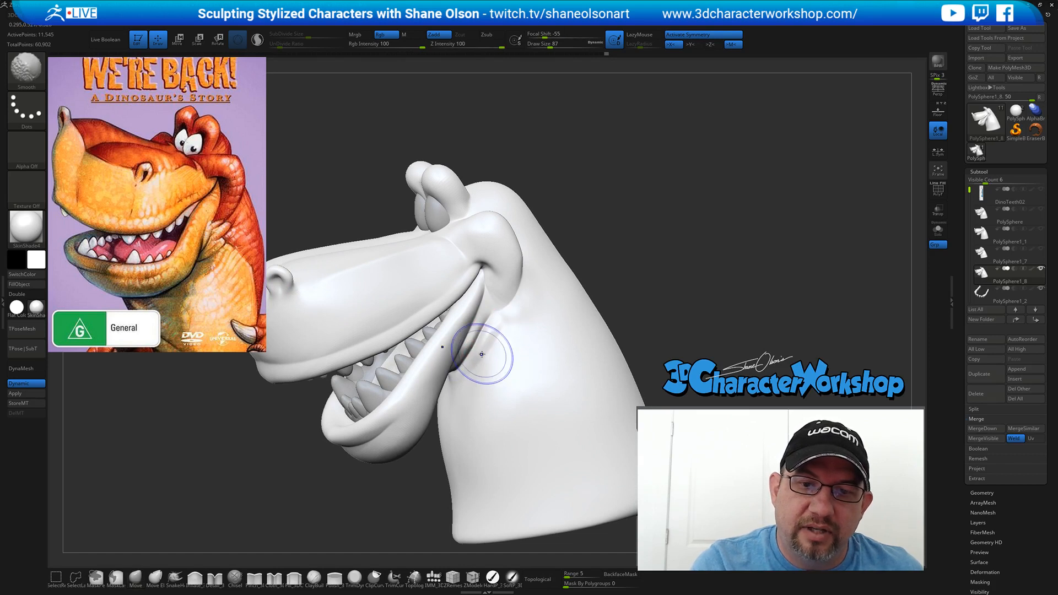
left_click_drag(481, 355, 478, 343, "shift")
- Adjust the underside of the jaw fold near the mouth corner with the Move brush at draw size 68
right_click_drag(505, 381, 476, 350)
key("s")
left_click_drag(476, 339, 474, 334)
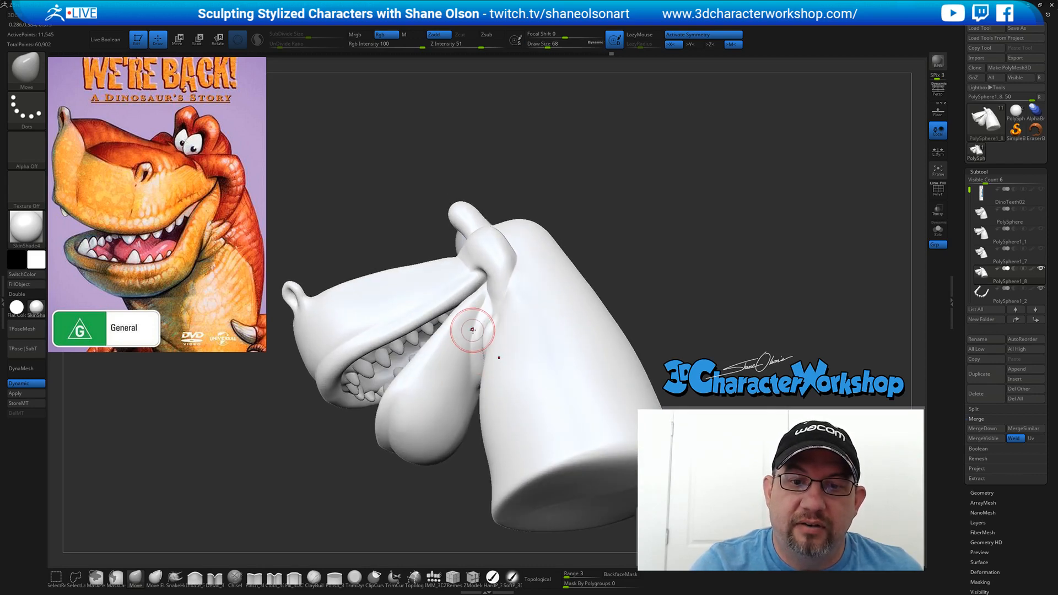
mouse_move(481, 324)
right_mouse_down()
mouse_move(490, 306)
mouse_move(499, 336)
right_mouse_up()
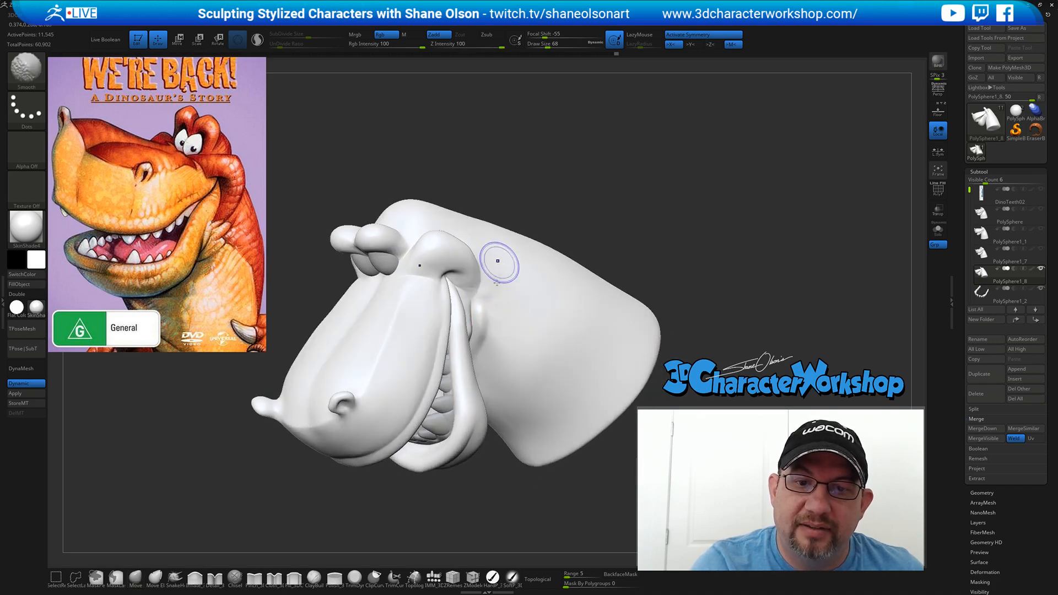
- Smooth the neck surface behind the cheek and below the jaw fold, checking the shape from below and the side
left_click_drag(498, 262, 502, 316, "shift")
mouse_move(496, 311)
right_mouse_down()
mouse_move(493, 327)
mouse_move(476, 318)
mouse_move(505, 339)
right_mouse_up()
key("bracketleft")
left_click_drag(514, 421, 541, 449, "shift")
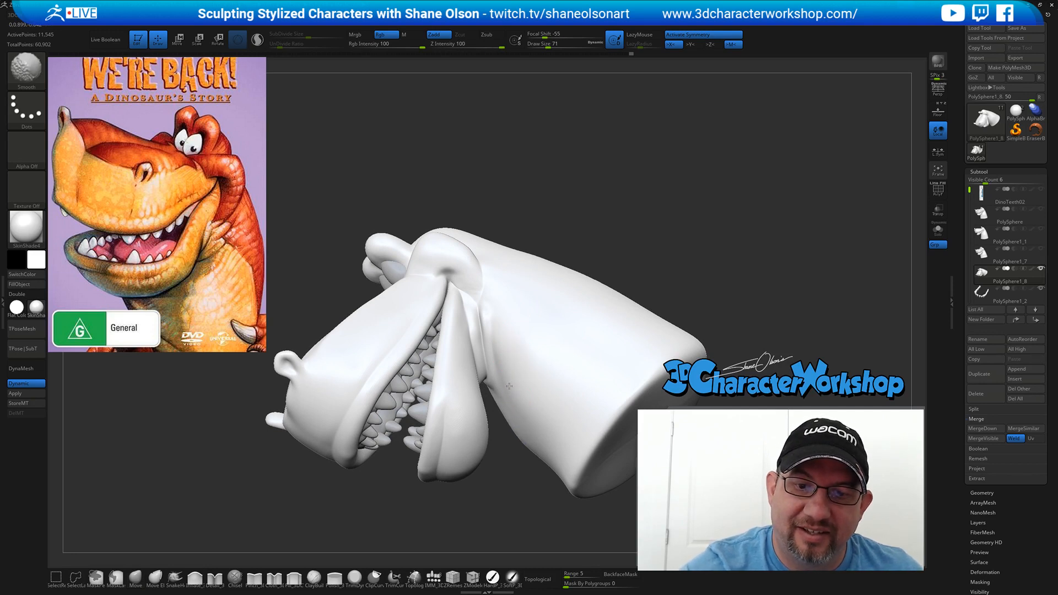
mouse_move(572, 378)
right_mouse_down()
mouse_move(557, 391)
mouse_move(562, 361)
mouse_move(543, 406)
mouse_move(511, 362)
mouse_move(523, 363)
mouse_move(501, 400)
right_mouse_up()
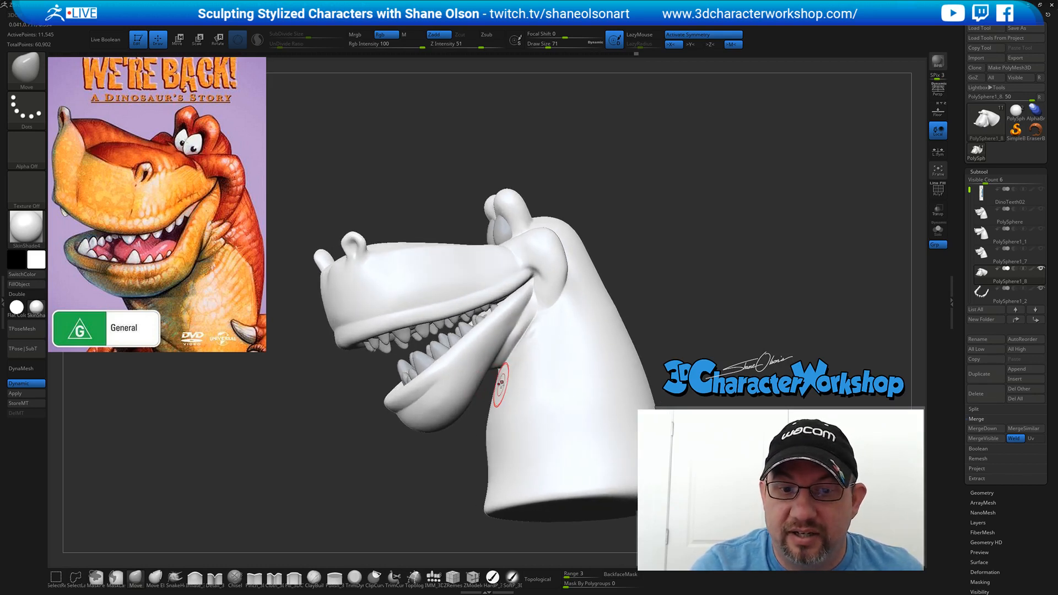
right_click_drag(538, 370, 538, 382)
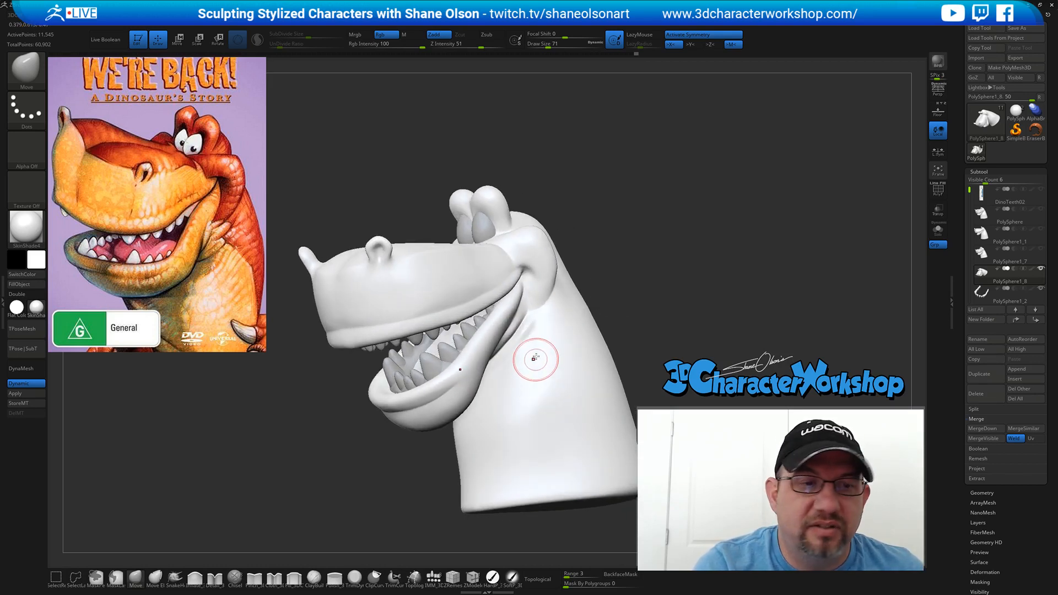
right_click_drag(543, 343, 385, 518)
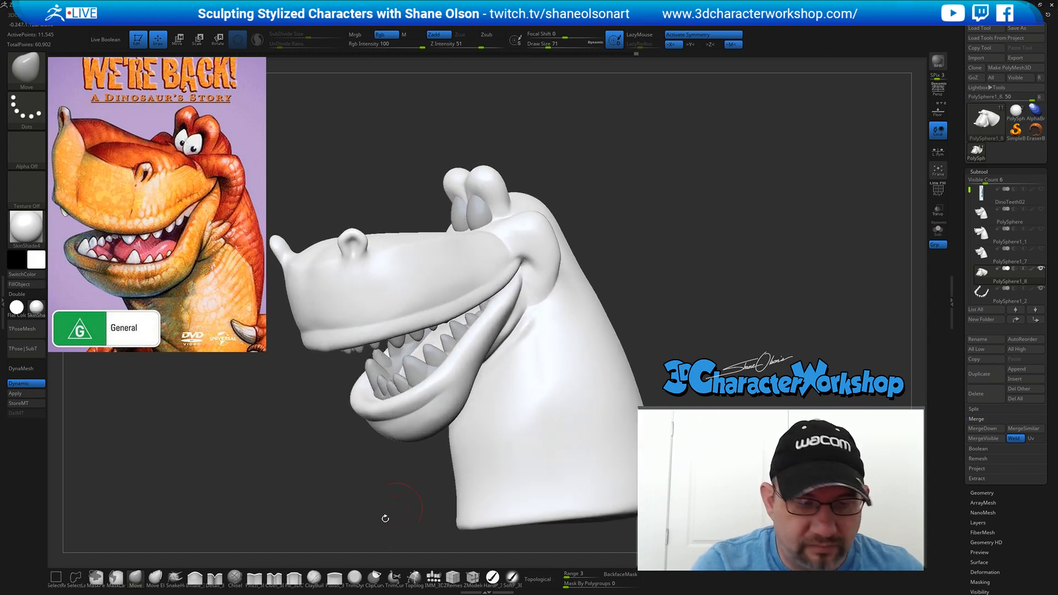
- Sharpen the upper end of the neck fold below the mouth corner with the Pinch brush at draw size 46
left_click(259, 577)
mouse_move(510, 382)
right_mouse_down()
mouse_move(523, 385)
mouse_move(576, 302)
mouse_move(606, 289)
mouse_move(567, 292)
right_mouse_up()
key("bracketleft")
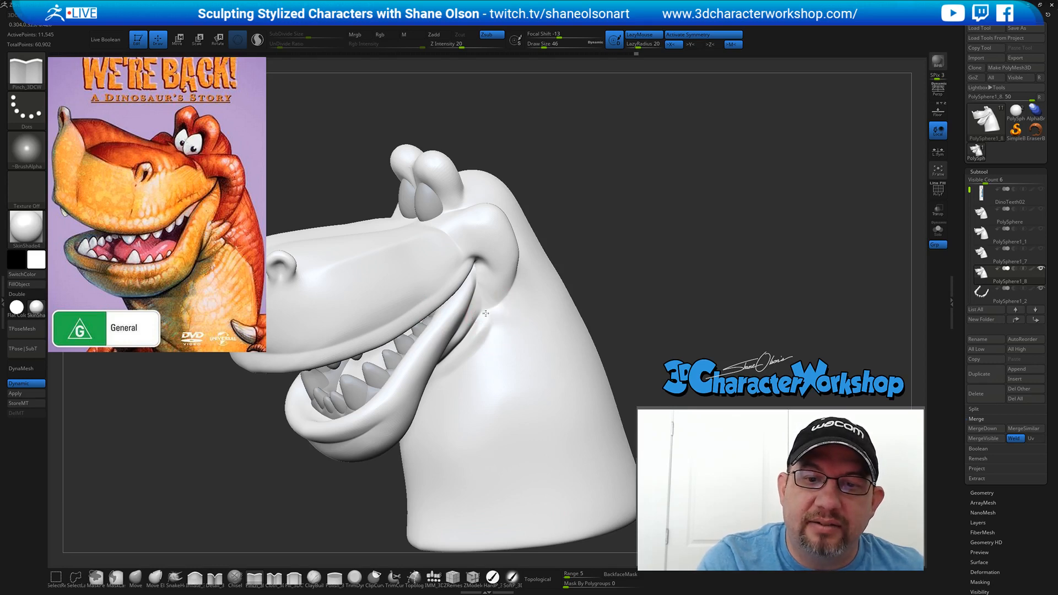
left_click_drag(486, 340, 488, 338)
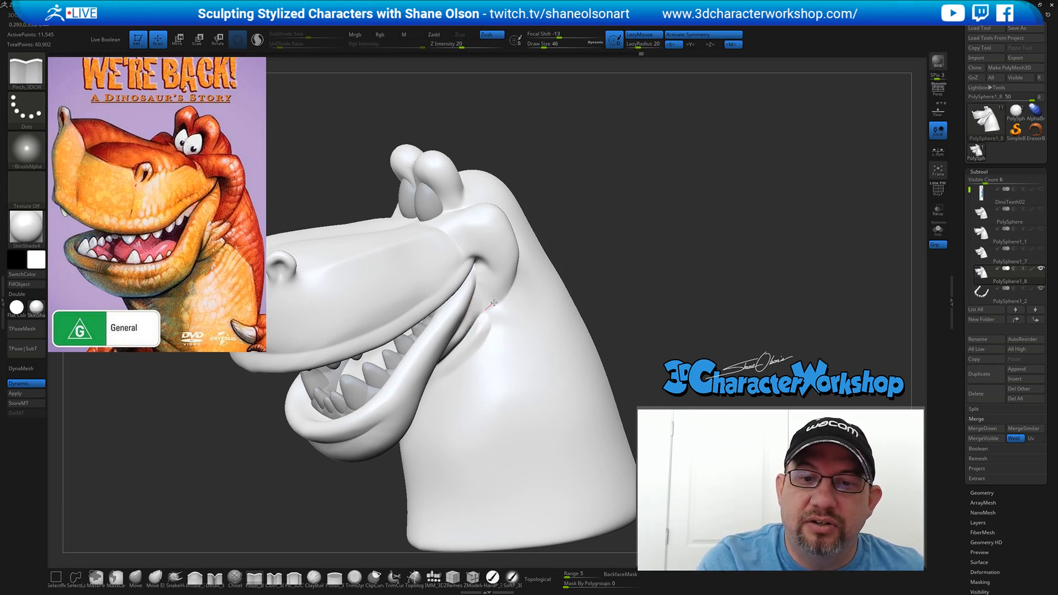
left_click_drag(508, 293, 517, 291)
mouse_move(519, 293)
right_mouse_down()
mouse_move(464, 280)
mouse_move(483, 295)
right_mouse_up()
left_click_drag(478, 284, 503, 338)
right_click_drag(503, 338, 484, 345)
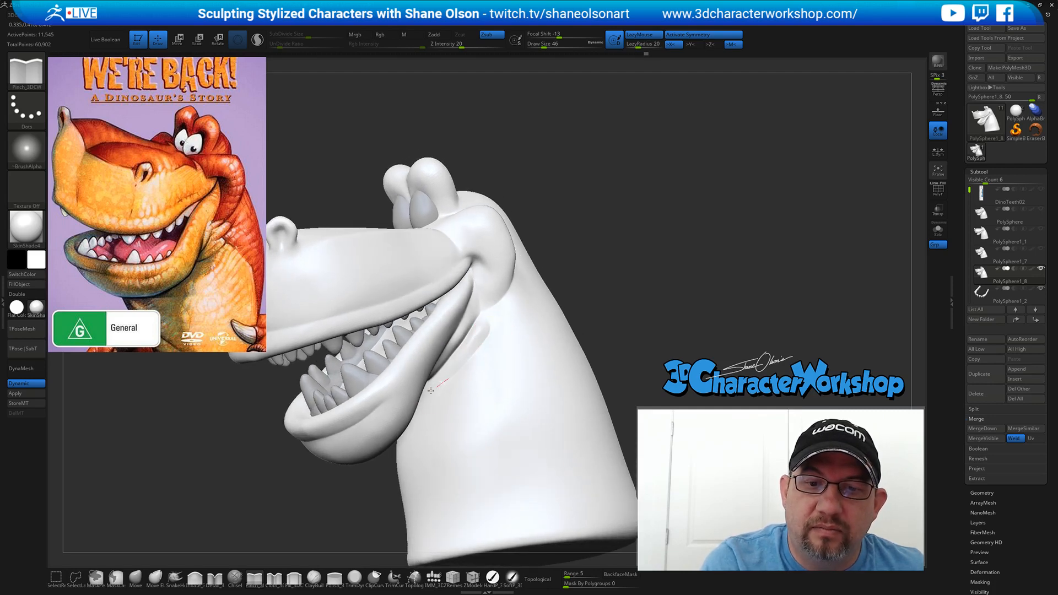
- Pinch the lower stretch of the neck fold where it runs along the jaw toward the throat
left_click_drag(431, 391, 428, 393)
right_click_drag(468, 376, 471, 407)
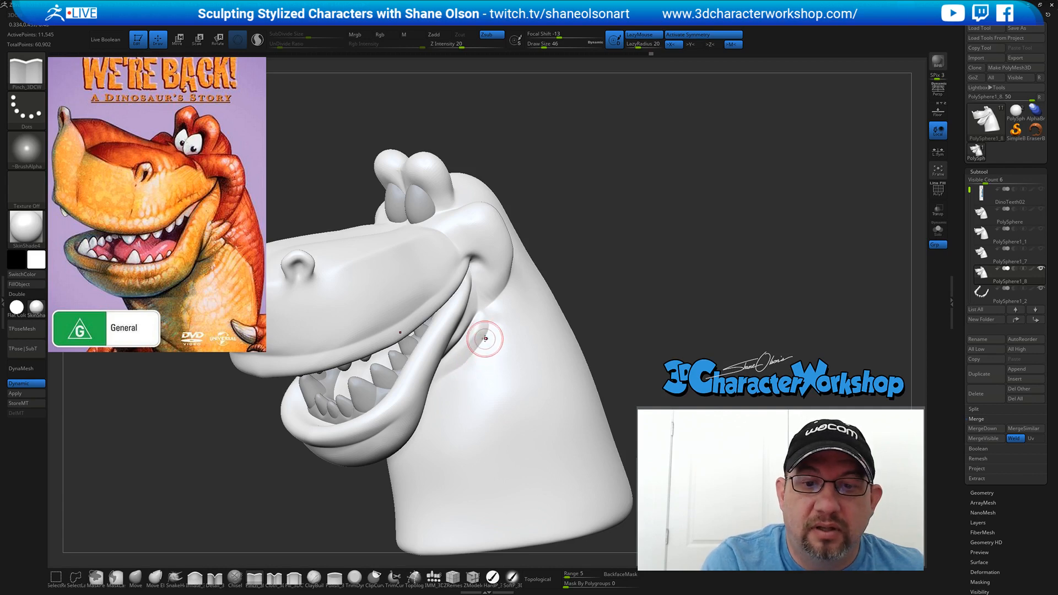
left_click_drag(426, 384, 424, 387)
mouse_move(475, 399)
right_mouse_down()
mouse_move(461, 382)
mouse_move(455, 427)
right_mouse_up()
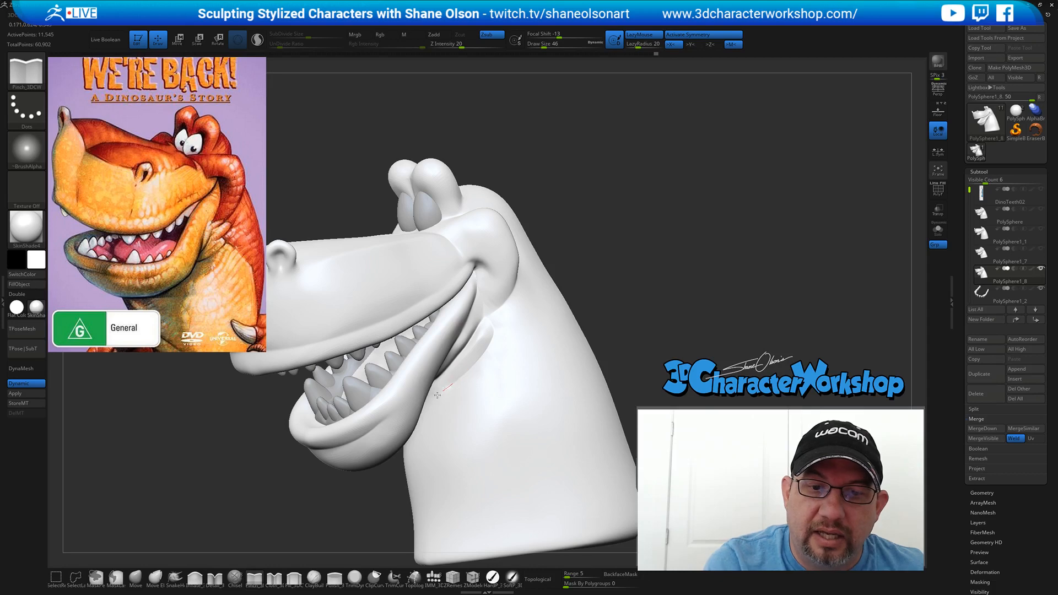
left_click_drag(686, 355, 669, 325)
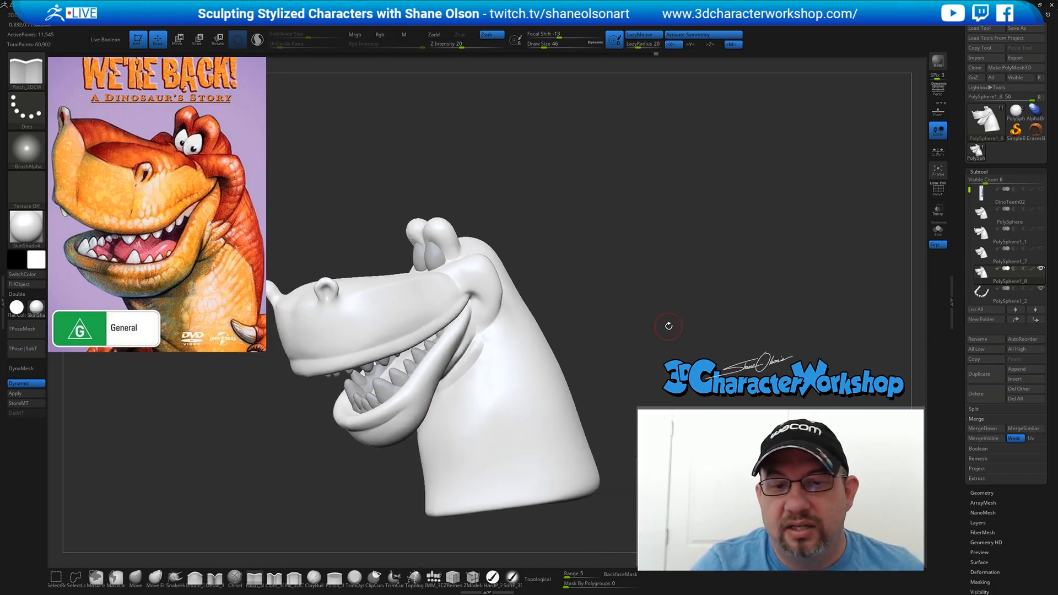
- Check the export scale settings of the head mesh
scroll(973, 506, "down", 5)
left_click(984, 498)
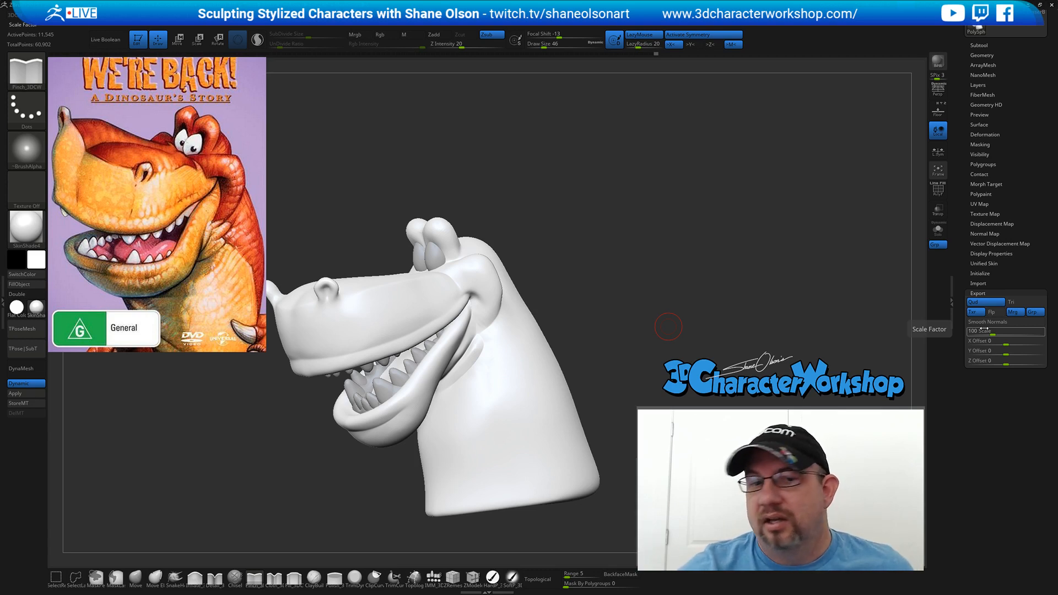
left_click(978, 294)
- Reshape the outer edge of the cheek bulge behind the mouth corner with the Move brush, starting at draw size 59
mouse_move(677, 268)
left_mouse_down()
mouse_move(695, 267)
mouse_move(633, 267)
mouse_move(636, 282)
left_mouse_up()
left_click_drag(636, 282, 617, 277)
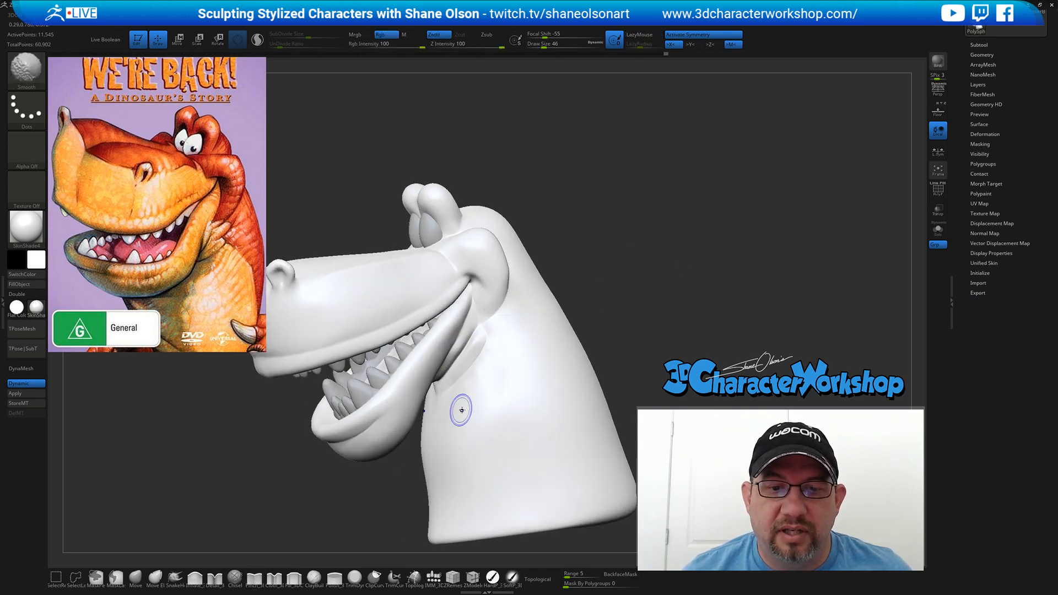
left_click_drag(652, 300, 688, 272)
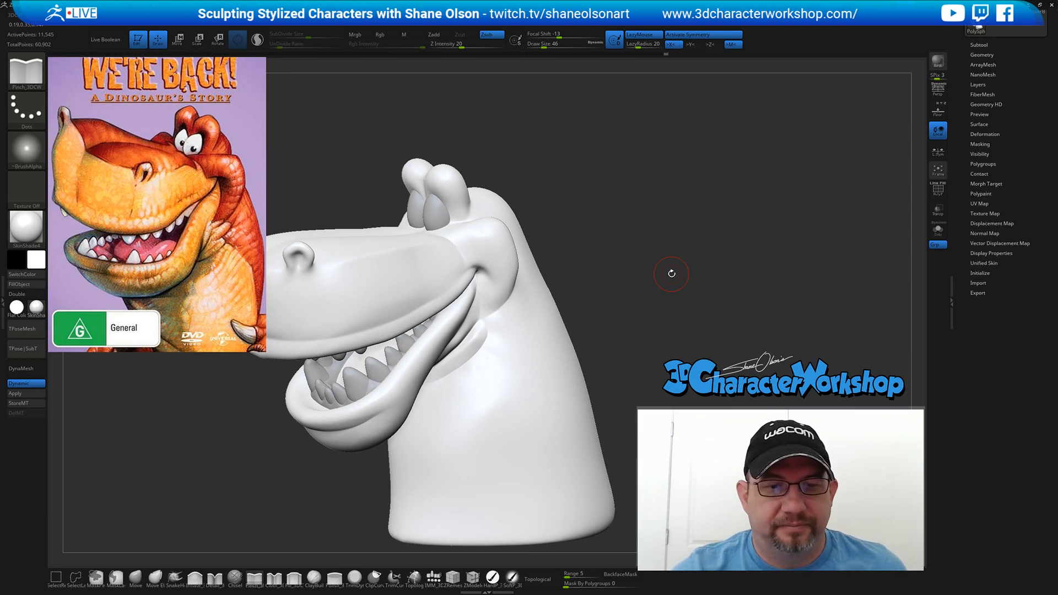
left_click(135, 578)
left_click_drag(596, 282, 580, 265, "alt")
key("s")
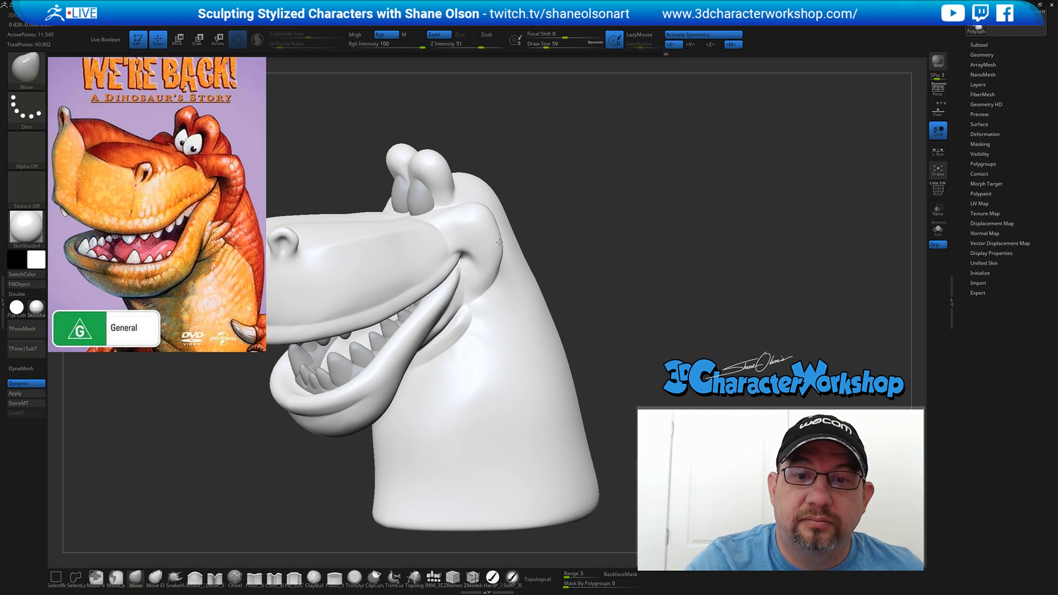
key("s")
left_click_drag(501, 246, 497, 246)
left_click_drag(487, 210, 486, 209)
key("s")
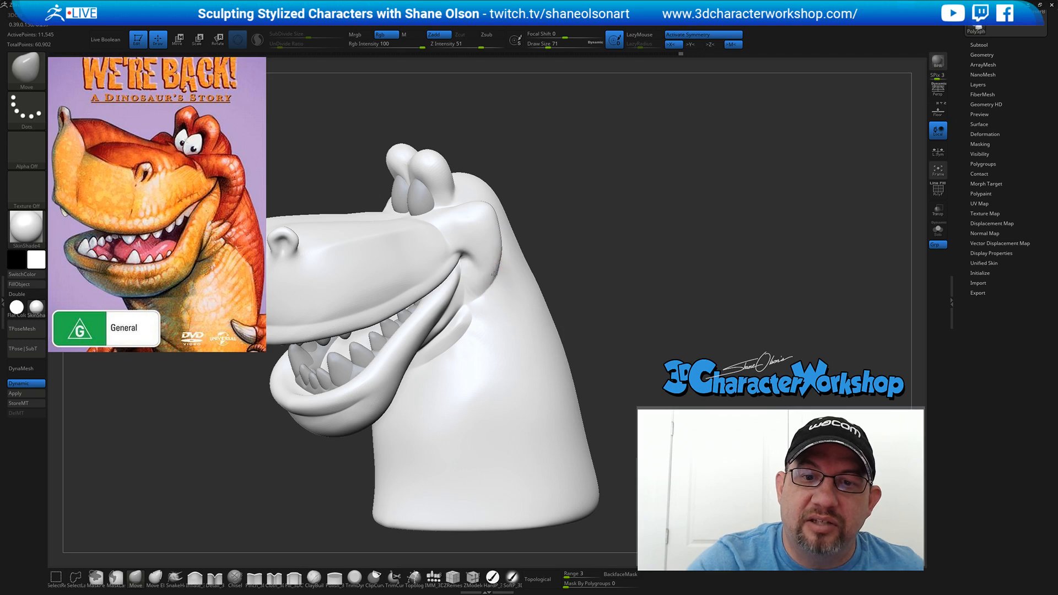
- Pull in the lower edge of the cheek beside the mouth corner with the Move brush at draw size 39
mouse_move(507, 336)
right_mouse_down()
mouse_move(480, 331)
mouse_move(498, 324)
mouse_move(501, 309)
right_mouse_up()
key("s")
left_click_drag(500, 301, 475, 286)
key("shift")
mouse_move(529, 331)
right_mouse_down()
mouse_move(520, 361)
mouse_move(523, 347)
right_mouse_up()
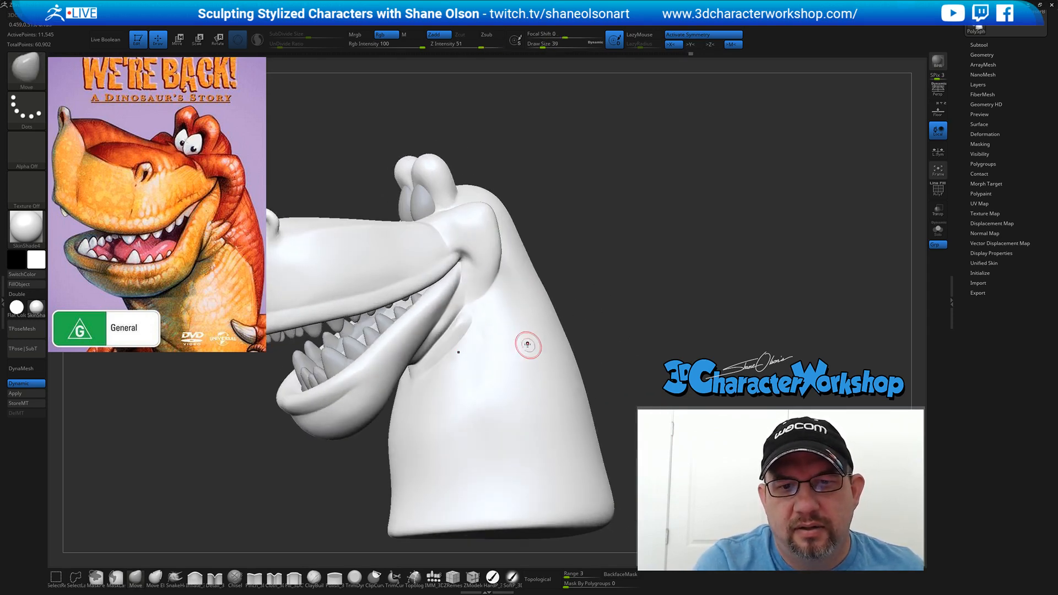
key("shift")
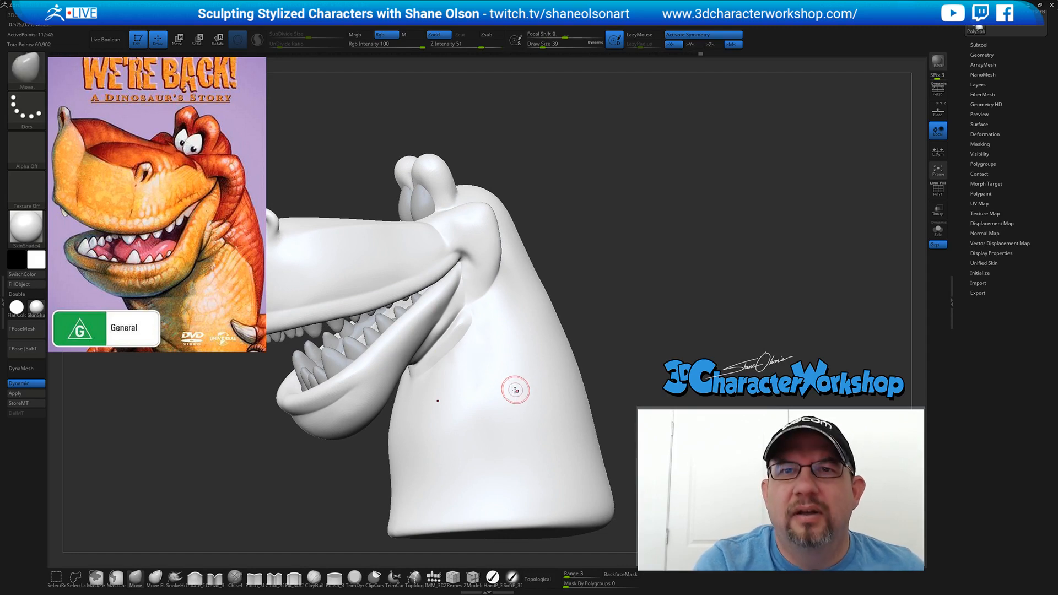
- Nudge the far nostril on the tip of the snout with the Move brush at draw size 80
right_click_drag(500, 466, 517, 362, "ctrl")
mouse_move(632, 319)
right_mouse_down("shift")
mouse_move(655, 314)
mouse_move(637, 326)
mouse_move(644, 314)
mouse_move(616, 290)
mouse_move(636, 321)
mouse_move(596, 336)
mouse_move(609, 334)
right_mouse_up("shift")
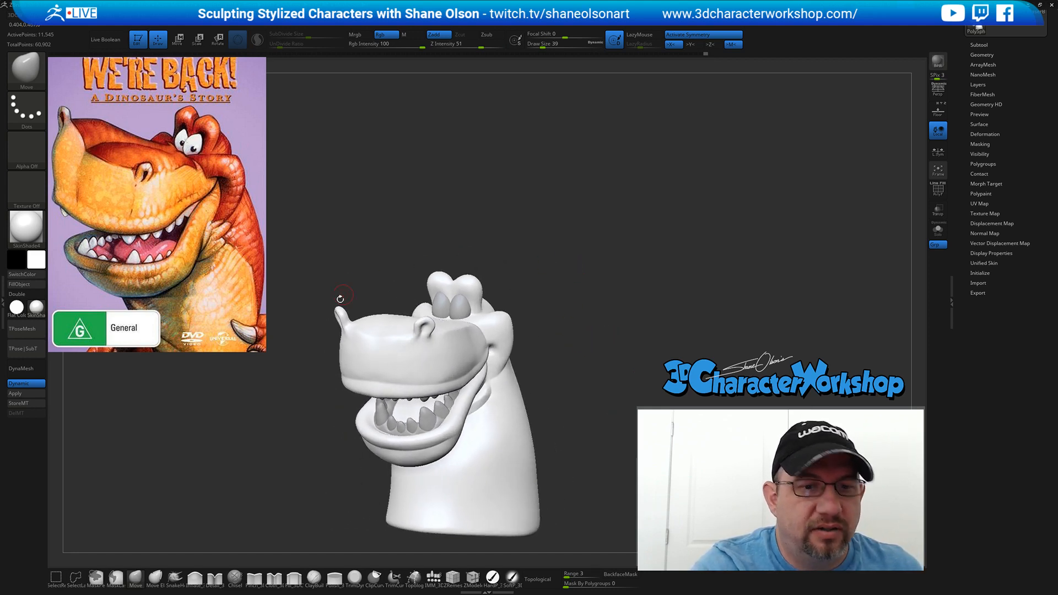
key("s")
left_click_drag(329, 287, 334, 287)
right_click_drag(353, 268, 351, 288, "ctrl")
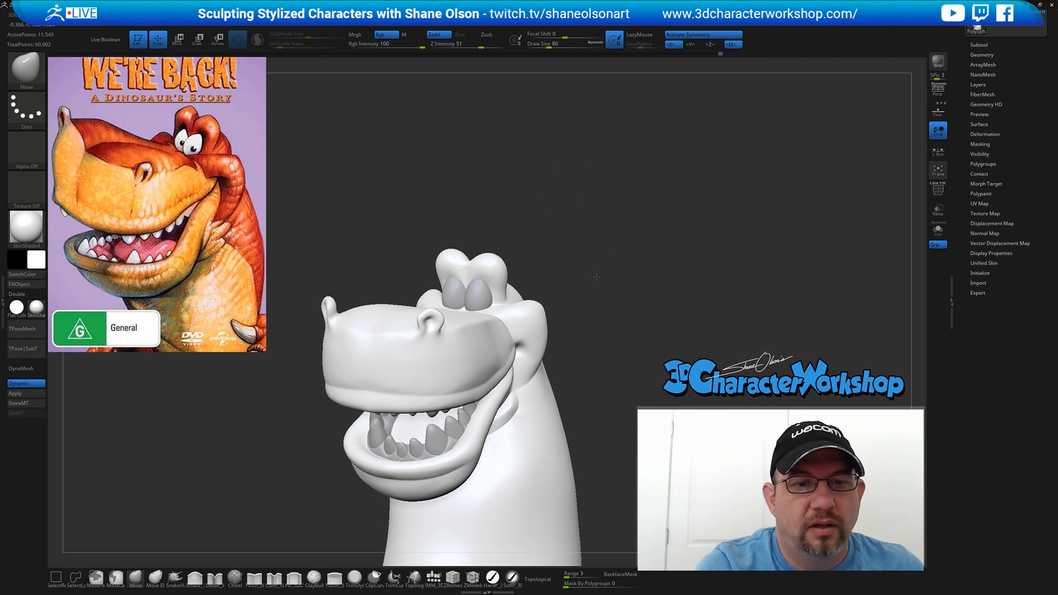
- Shift the front of the muzzle around the nostrils with the Move brush at draw size 223
mouse_move(597, 276)
left_mouse_down()
mouse_move(589, 317)
mouse_move(583, 281)
mouse_move(575, 325)
left_mouse_up()
key("s")
key("s")
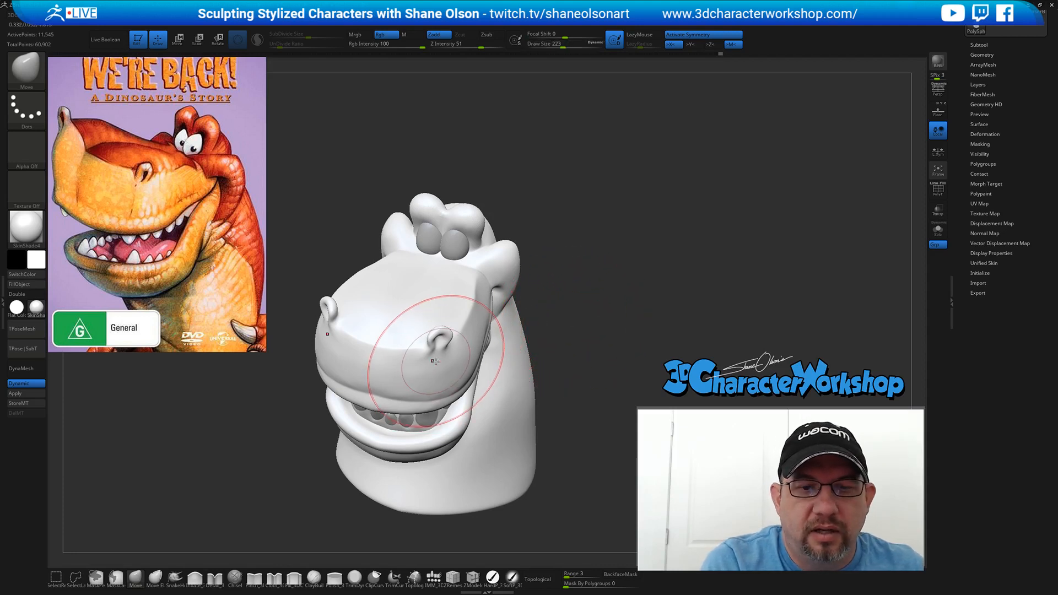
left_click_drag(436, 361, 443, 362)
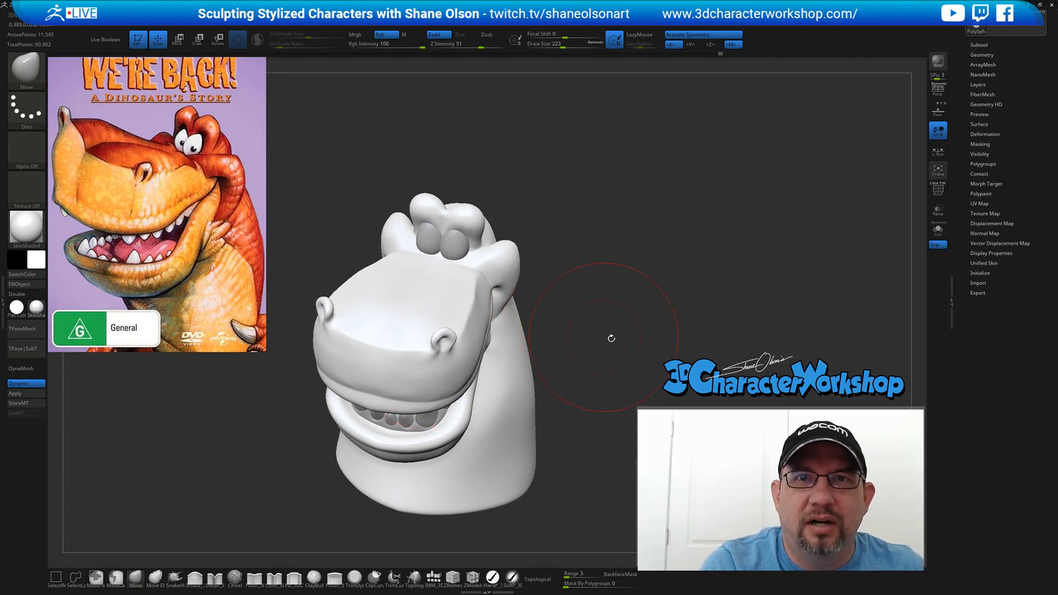
left_click_drag(609, 337, 574, 262)
key("s")
mouse_move(587, 302)
left_mouse_down()
mouse_move(583, 346)
mouse_move(547, 342)
left_mouse_up()
key("s")
left_click_drag(553, 381, 550, 394, "alt")
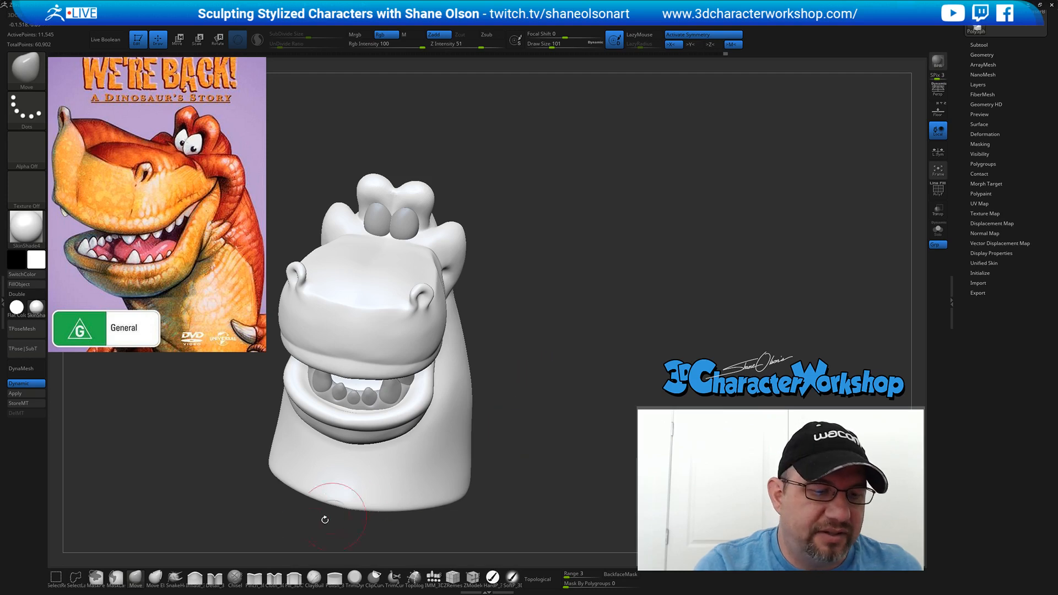
- Pinch the centreline of the snout from the brows down over the front, using the Pinch brush at draw size 90
mouse_move(528, 380)
left_mouse_down()
mouse_move(543, 385)
mouse_move(554, 371)
mouse_move(518, 438)
left_mouse_up()
left_click(255, 579)
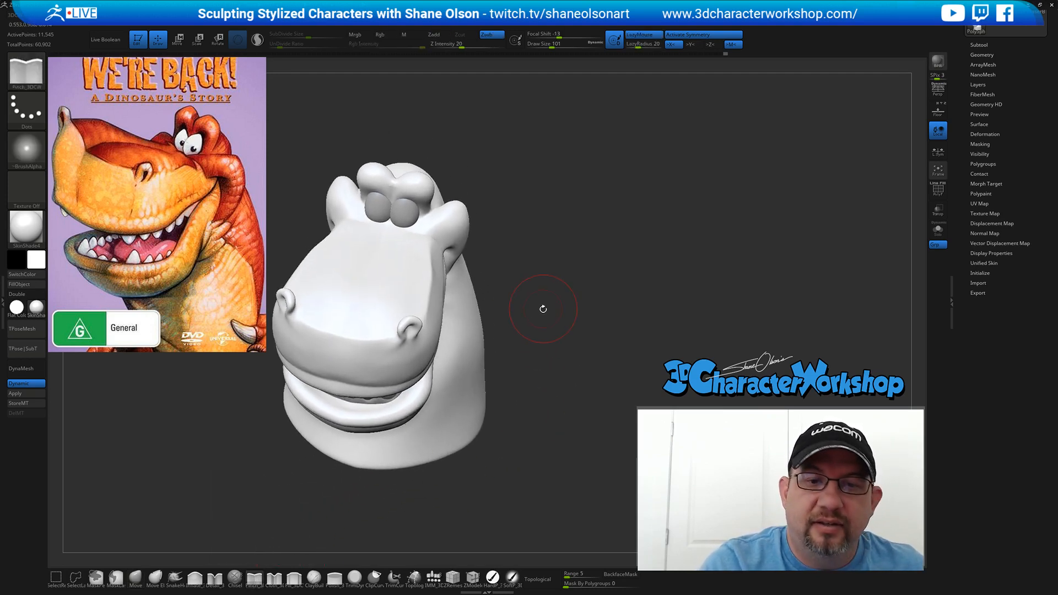
left_click_drag(388, 226, 377, 251)
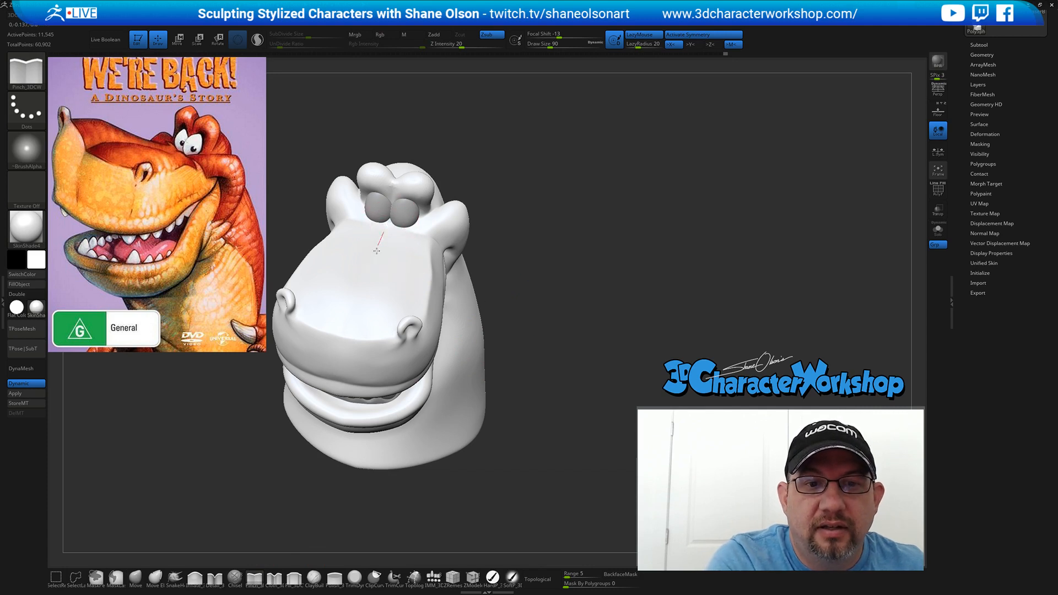
left_click_drag(343, 340, 341, 350)
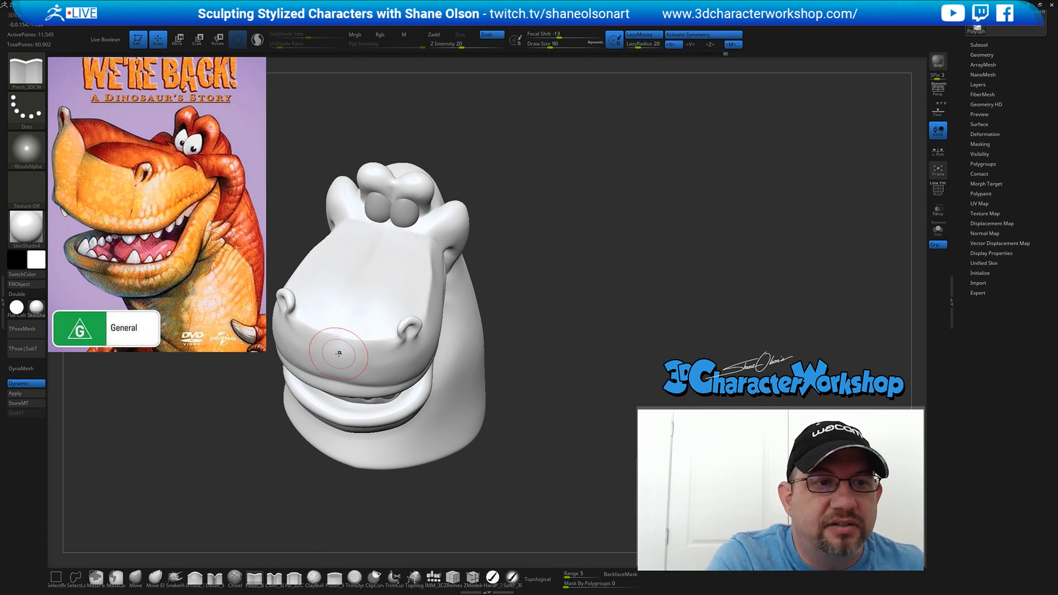
left_click_drag(515, 328, 517, 305)
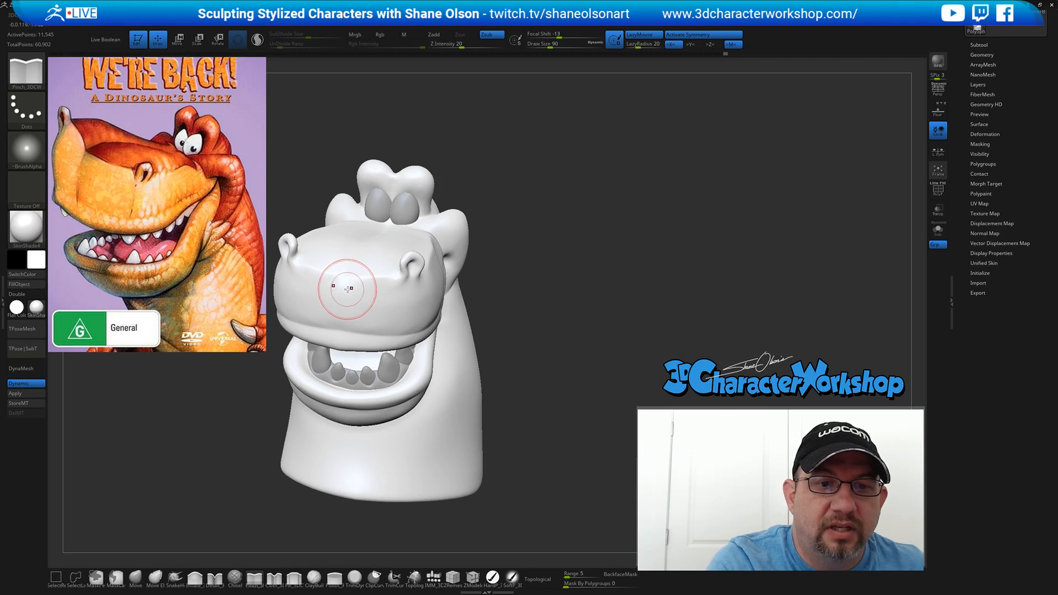
key("s")
left_click_drag(343, 283, 341, 331)
left_click_drag(542, 398, 510, 399)
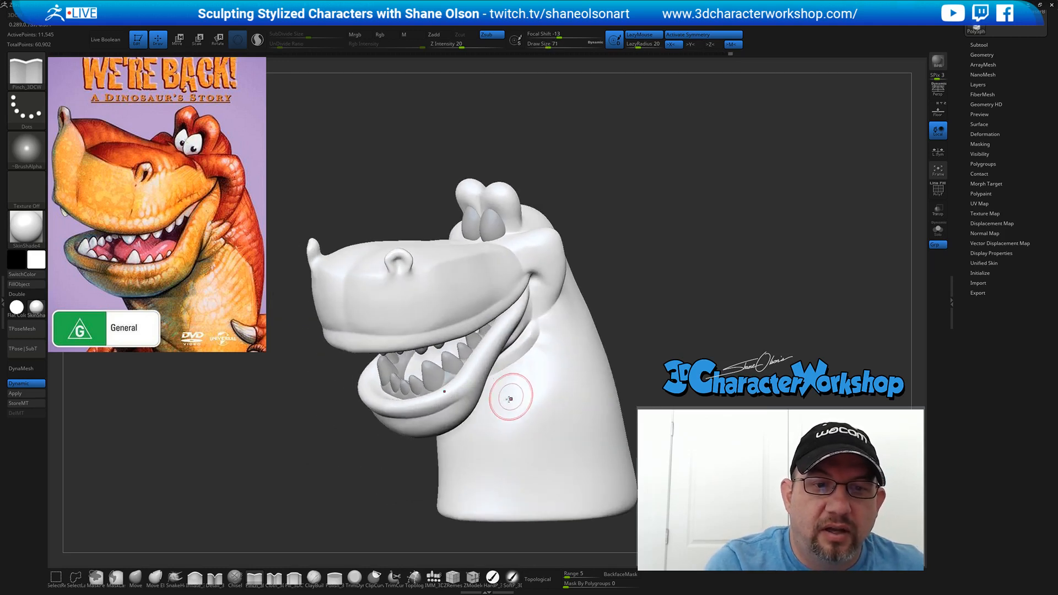
- Sharpen the upper lip edge from the front of the snout to the mouth corner with the Pinch brush at draw size 59
left_click_drag(361, 483, 361, 488)
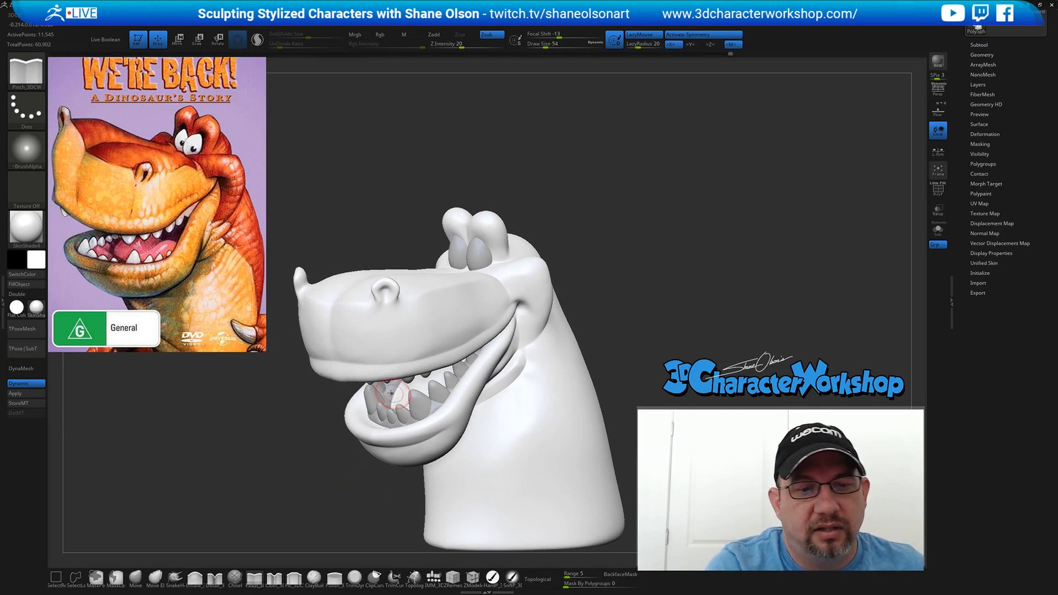
key("s")
left_click_drag(354, 355, 347, 361)
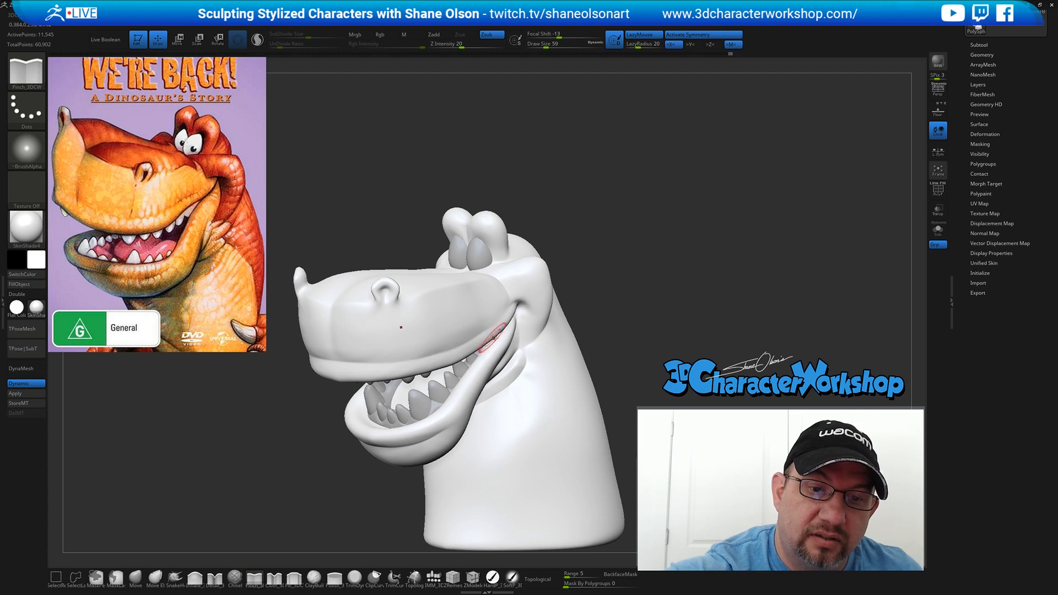
left_click_drag(679, 320, 652, 323)
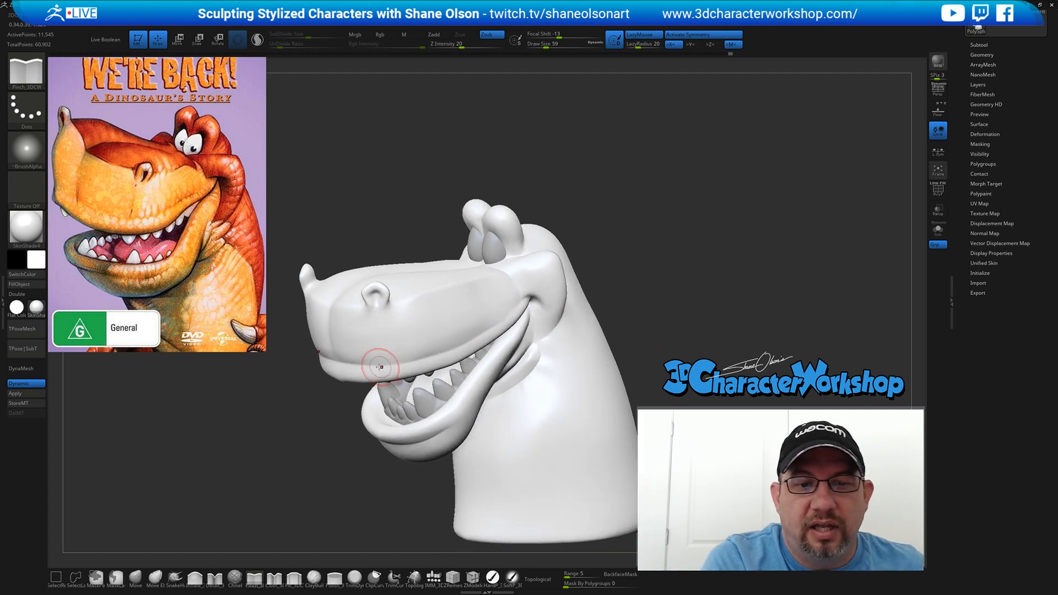
mouse_move(380, 367)
left_mouse_down()
mouse_move(362, 365)
mouse_move(444, 355)
left_mouse_up()
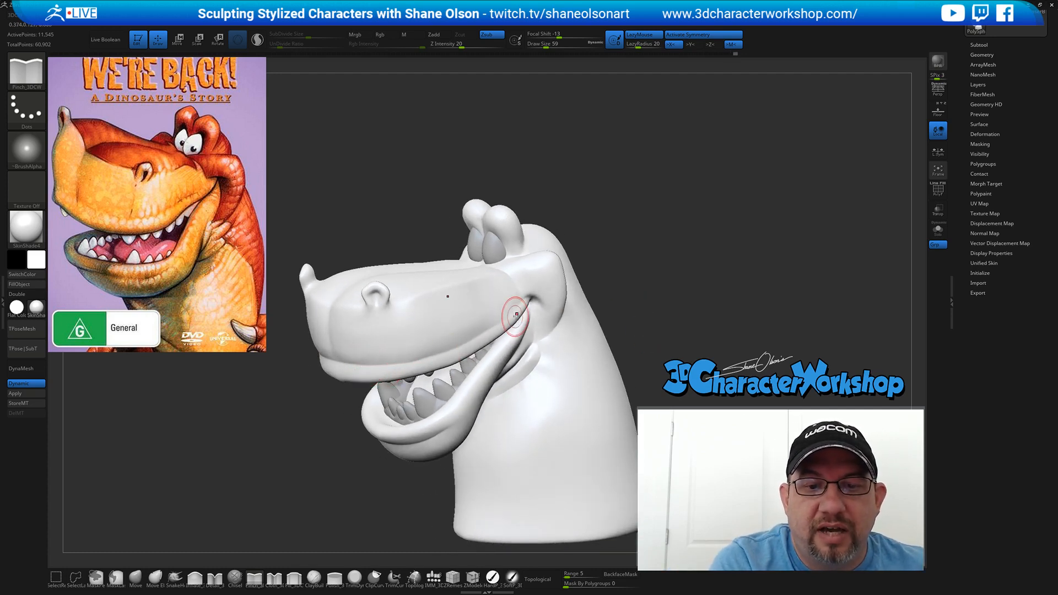
left_click_drag(670, 319, 625, 331)
left_click_drag(434, 357, 524, 307)
- Sharpen the outer rim of the lower lip with the Pinch brush at draw size 41
mouse_move(656, 294)
left_mouse_down()
mouse_move(672, 308)
mouse_move(655, 279)
left_mouse_up()
key("space")
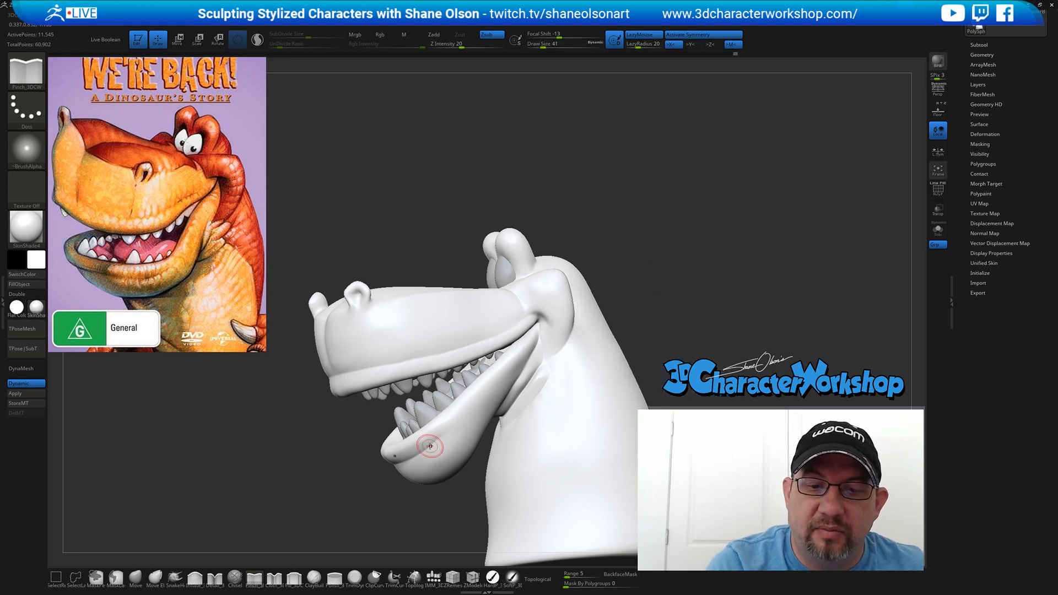
left_click_drag(498, 378, 503, 375)
left_click_drag(430, 445, 453, 421)
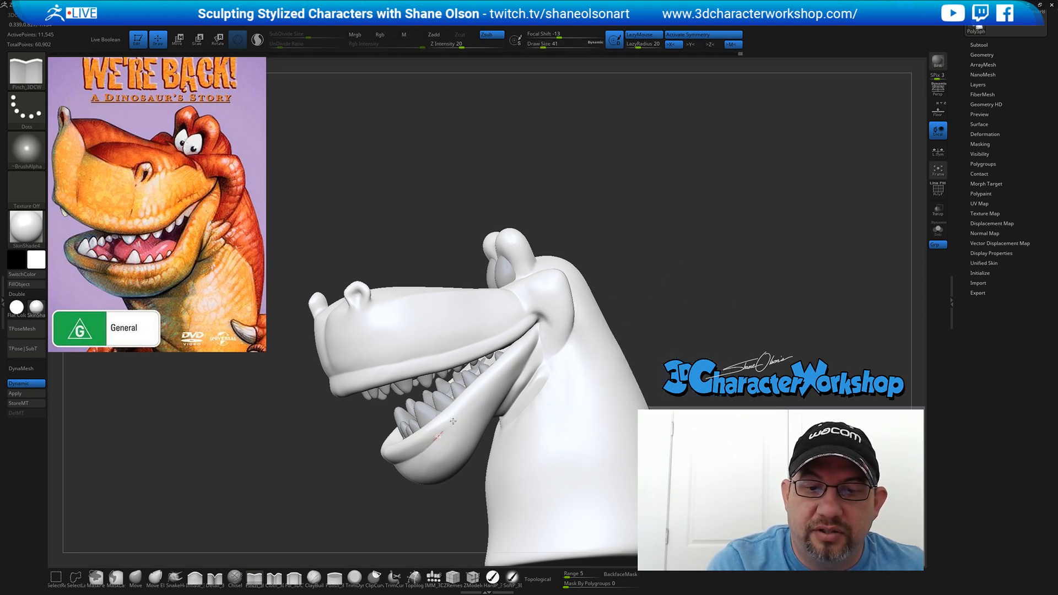
right_click_drag(481, 397, 516, 403)
- Make the lower teeth the active subtool
left_click_drag(665, 318, 642, 298, "alt")
key("s")
left_click_drag(647, 328, 649, 349)
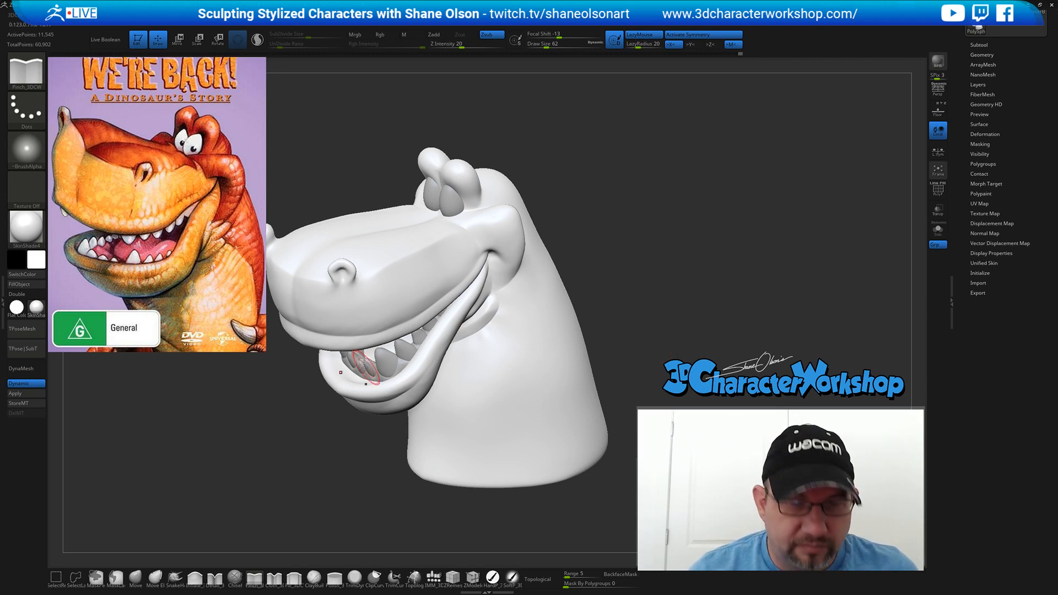
left_click(385, 378, "alt")
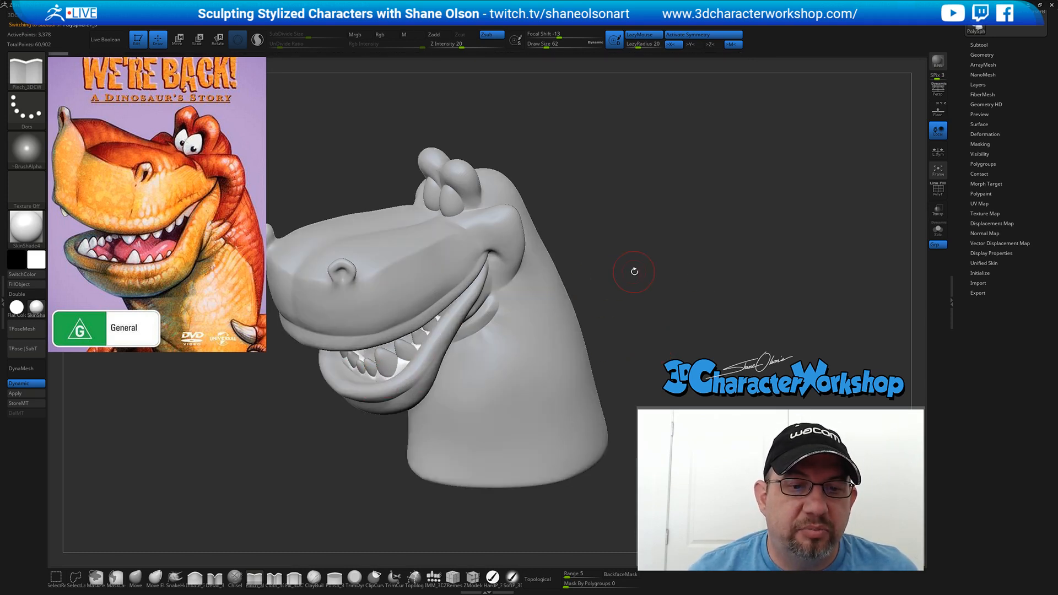
- Adjust the placement of the lower teeth with the Move brush at draw size 228
key("s")
left_click_drag(633, 272, 641, 271)
left_click(136, 577)
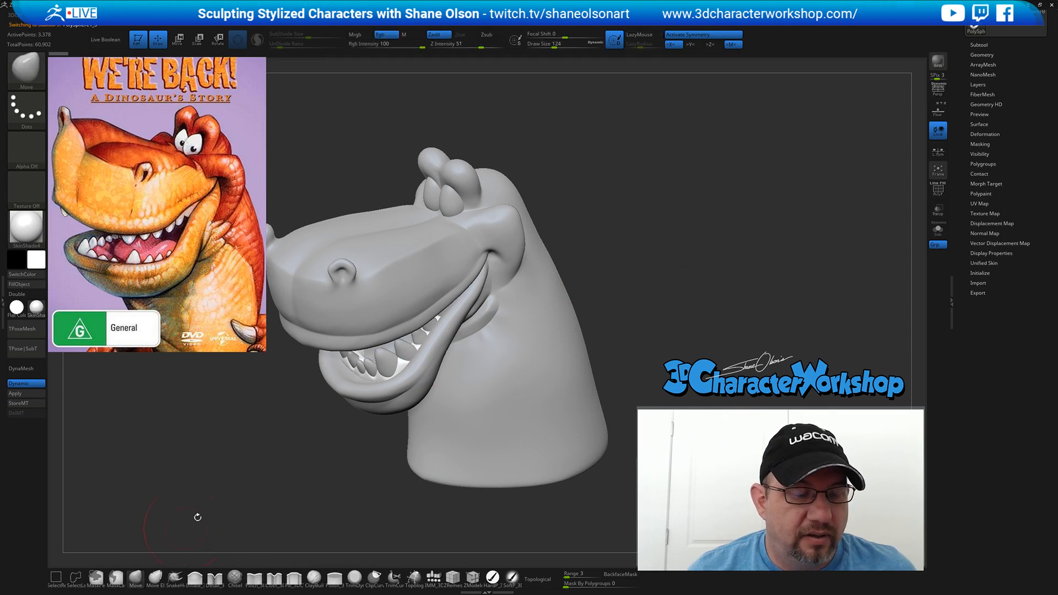
key("s")
left_click_drag(248, 472, 256, 471)
left_click_drag(362, 371, 360, 367)
- Make the neighbouring row of teeth the active subtool and reposition its front teeth inside the lower lip with the Move brush
left_click(367, 364, "alt")
left_click_drag(293, 411, 307, 406)
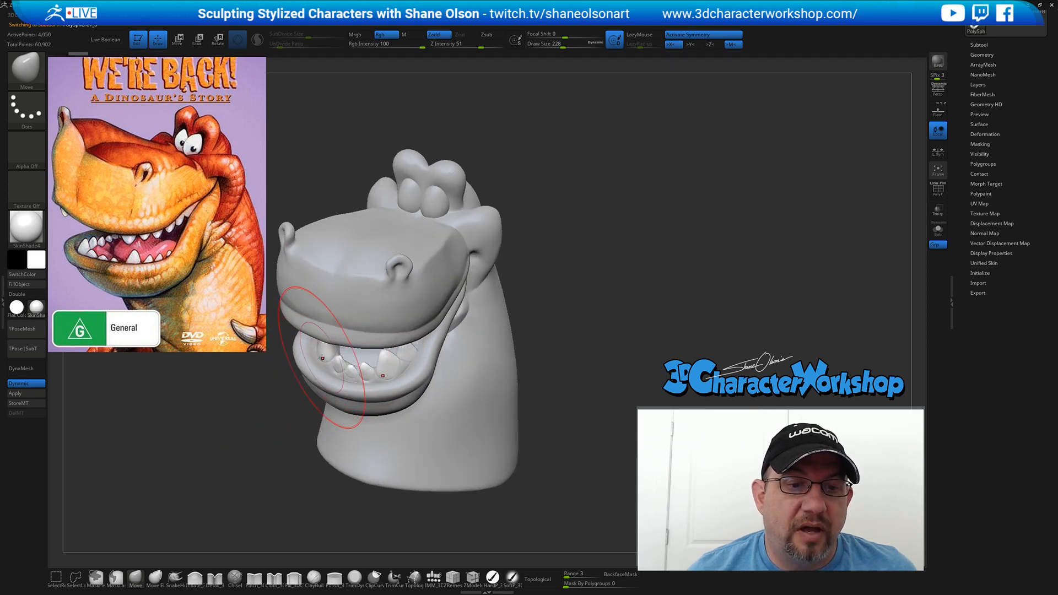
left_click_drag(325, 358, 328, 360)
left_click_drag(259, 428, 271, 419)
key("s")
left_click_drag(598, 361, 527, 356)
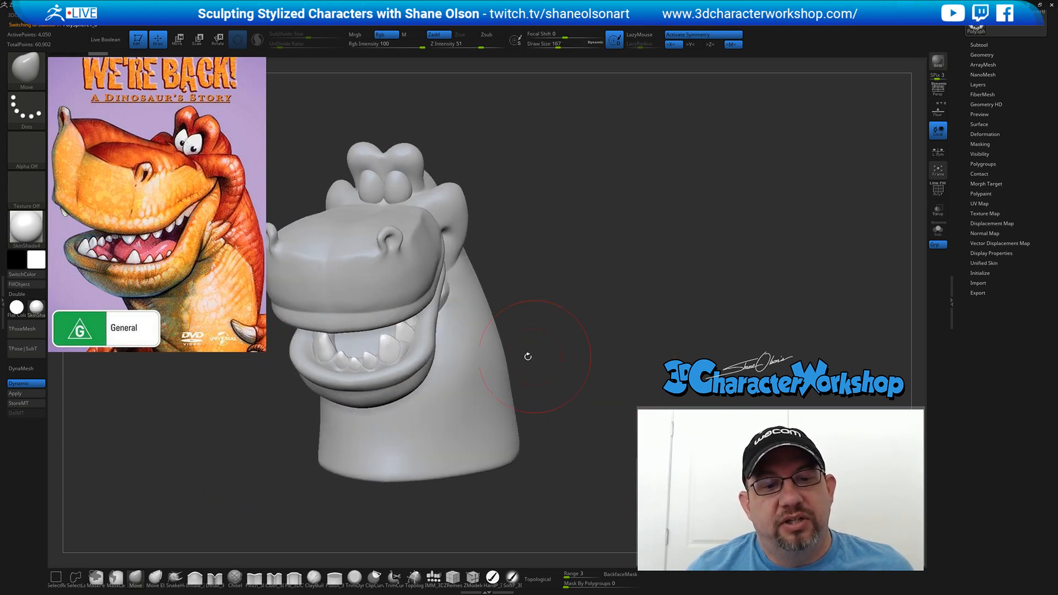
- Make the head the active subtool and inspect its polygon wireframe, returning to the plain shaded display
mouse_move(595, 342)
left_mouse_down()
mouse_move(607, 336)
mouse_move(596, 325)
mouse_move(613, 324)
left_mouse_up()
key("s")
key("shift+f")
key("shift+f")
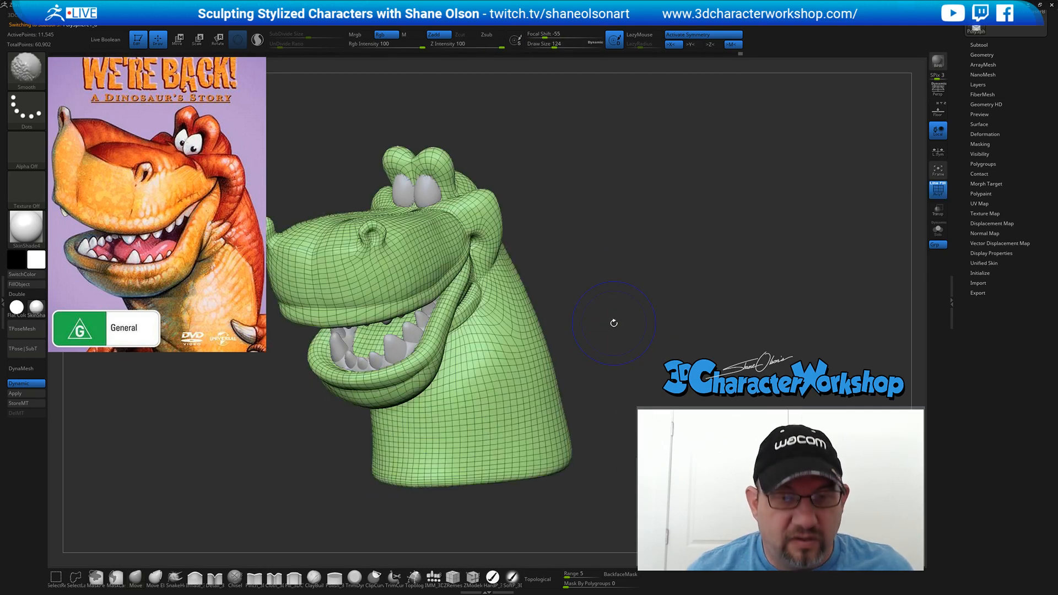
left_click_drag(666, 283, 666, 280)
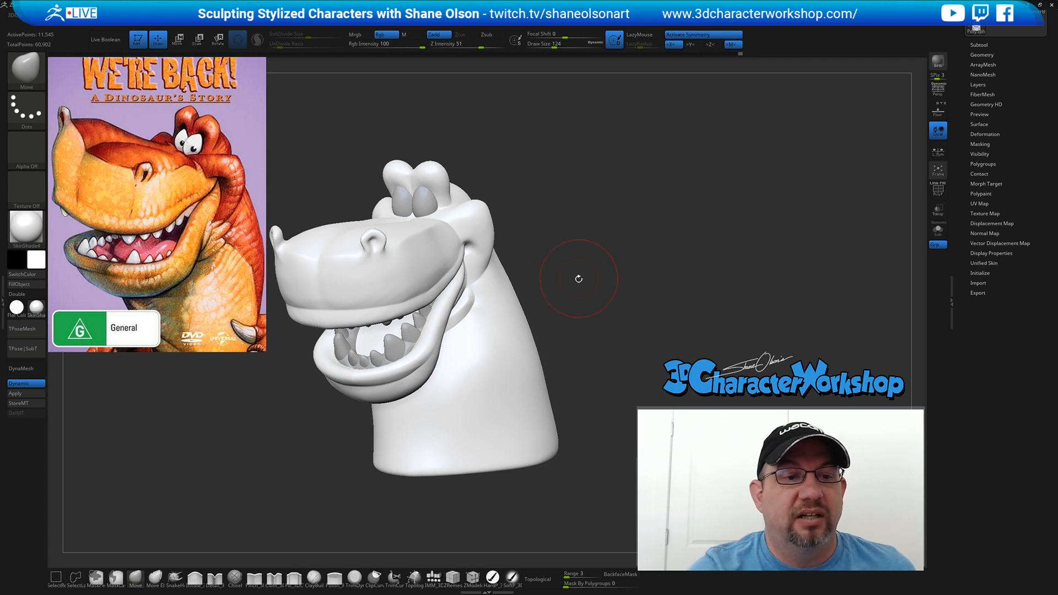
- Reshape the side of the snout in front of the cheek with the Move brush at draw sizes from 101 to 140
mouse_move(578, 279)
left_mouse_down()
mouse_move(633, 237)
mouse_move(617, 282)
left_mouse_up()
key("s")
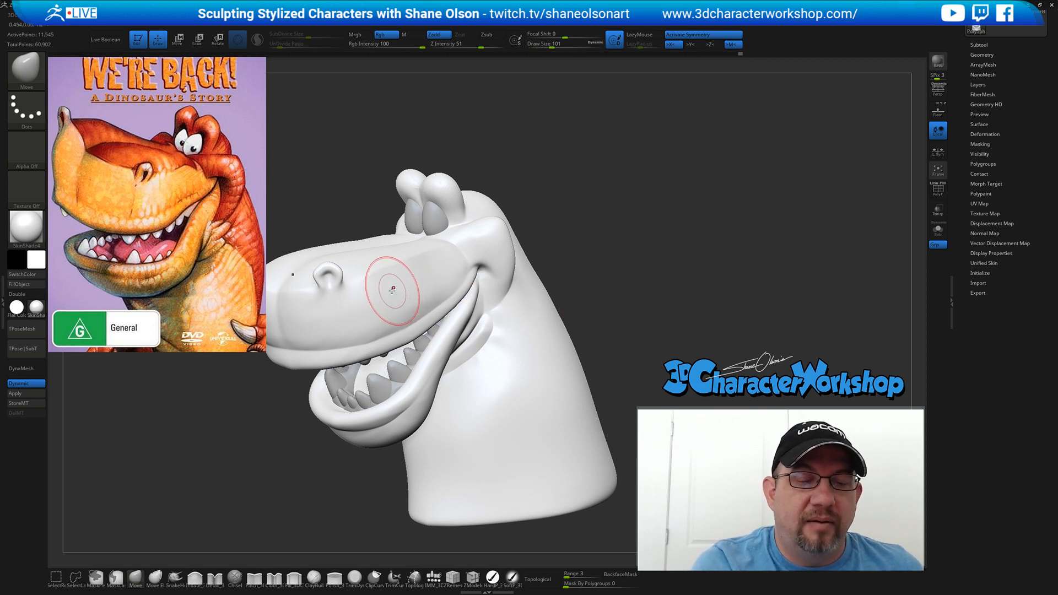
mouse_move(399, 293)
right_mouse_down()
mouse_move(416, 291)
mouse_move(409, 308)
right_mouse_up()
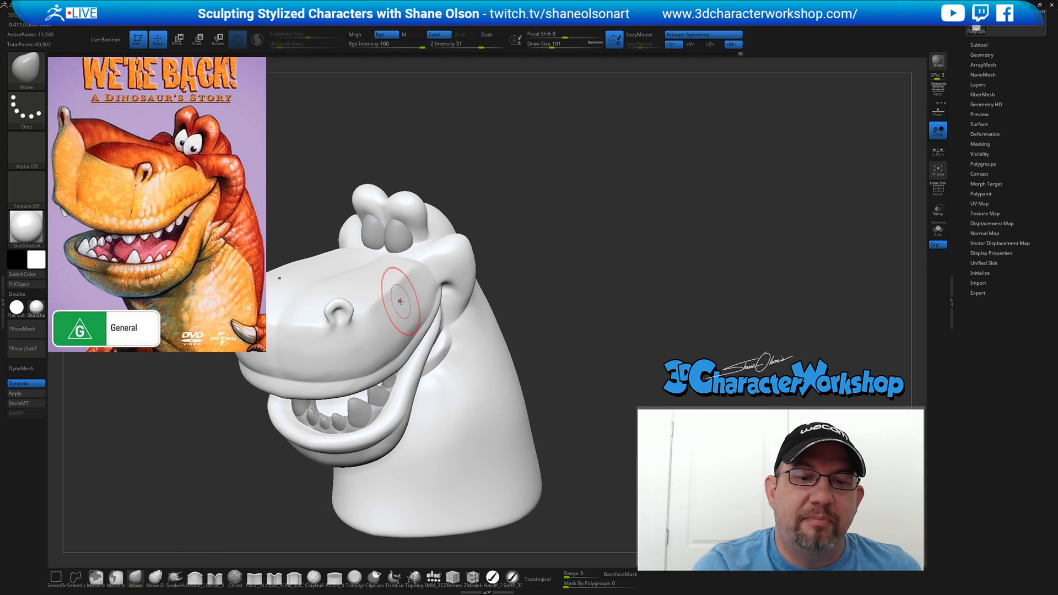
key("s")
left_click_drag(401, 292, 405, 291)
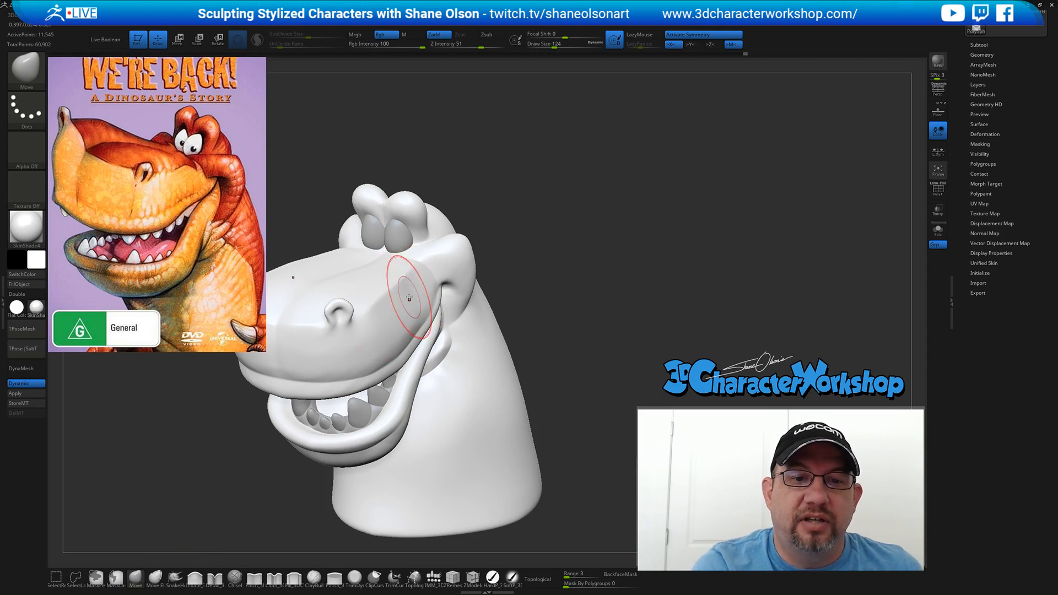
key("[")
key("[")
key("[")
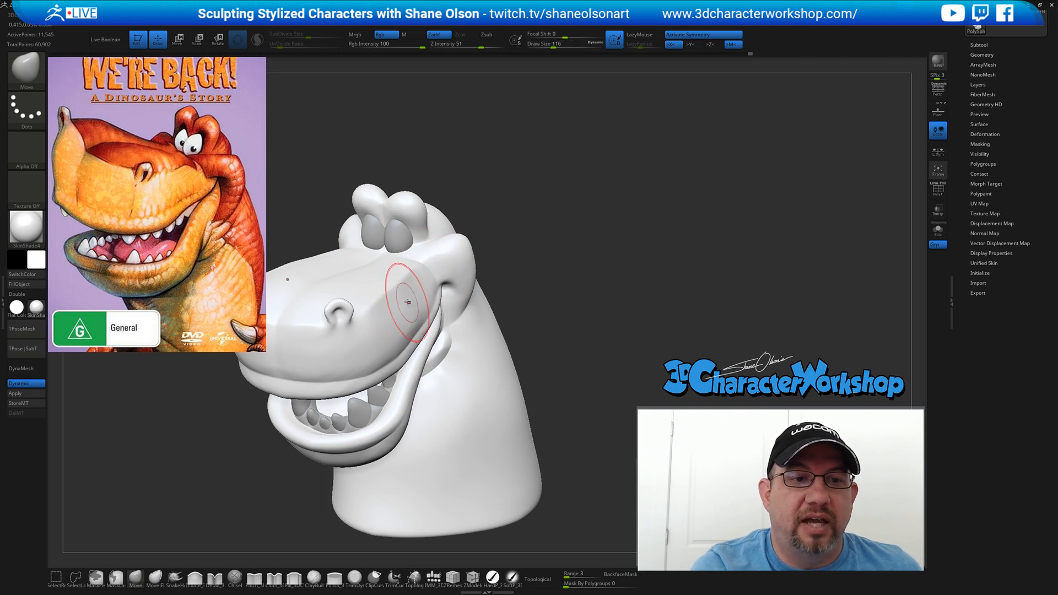
key("]")
key("]")
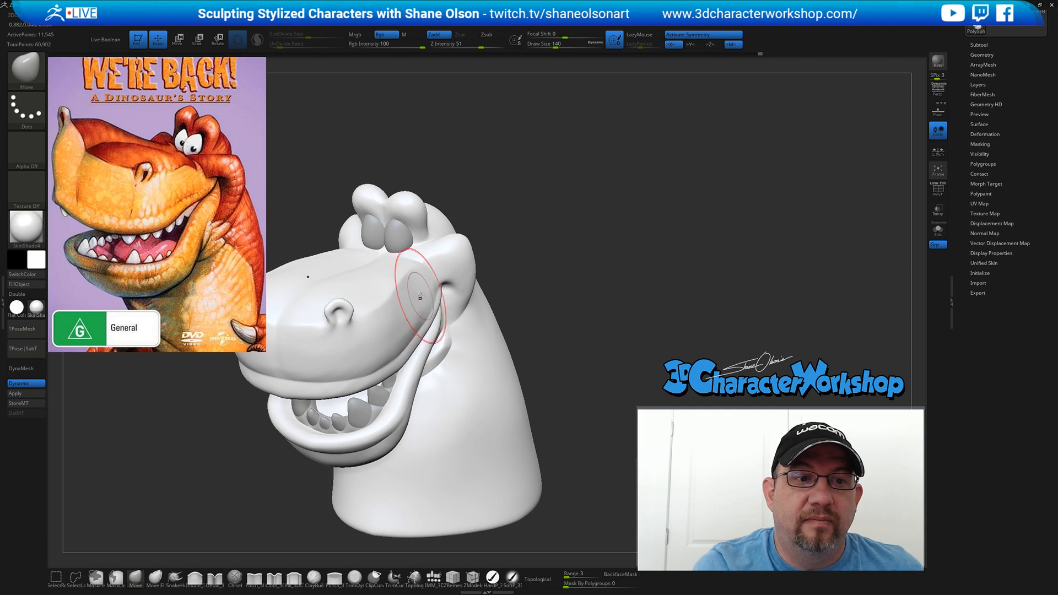
mouse_move(421, 305)
right_mouse_down()
mouse_move(402, 338)
mouse_move(397, 330)
right_mouse_up()
- Reshape the nostril rim with the Move brush at draw size 71
key("[")
key("[")
key("[")
key("[")
key("[")
key("[")
key("[")
key("[")
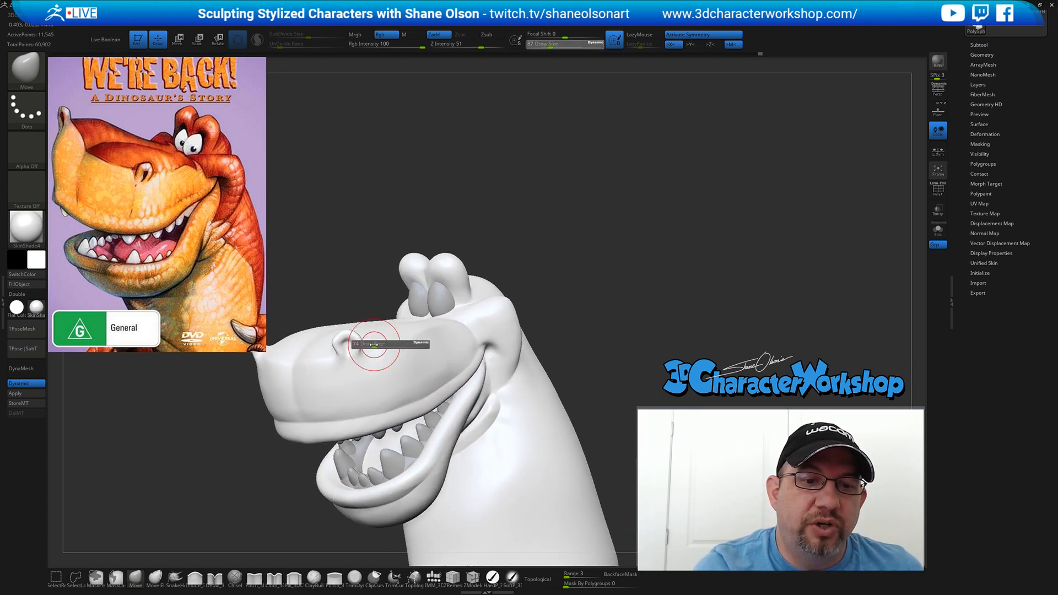
key("]")
key("]")
key("]")
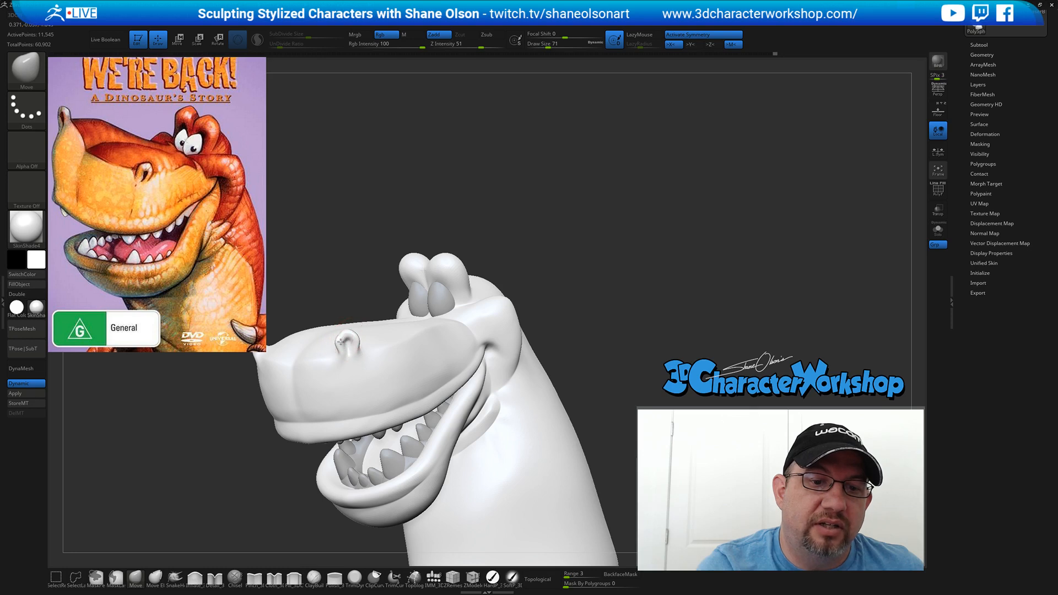
left_click_drag(341, 342, 346, 343)
mouse_move(563, 405)
right_mouse_down("ctrl")
mouse_move(580, 379)
mouse_move(558, 368)
right_mouse_up("ctrl")
right_click_drag(538, 323, 549, 335)
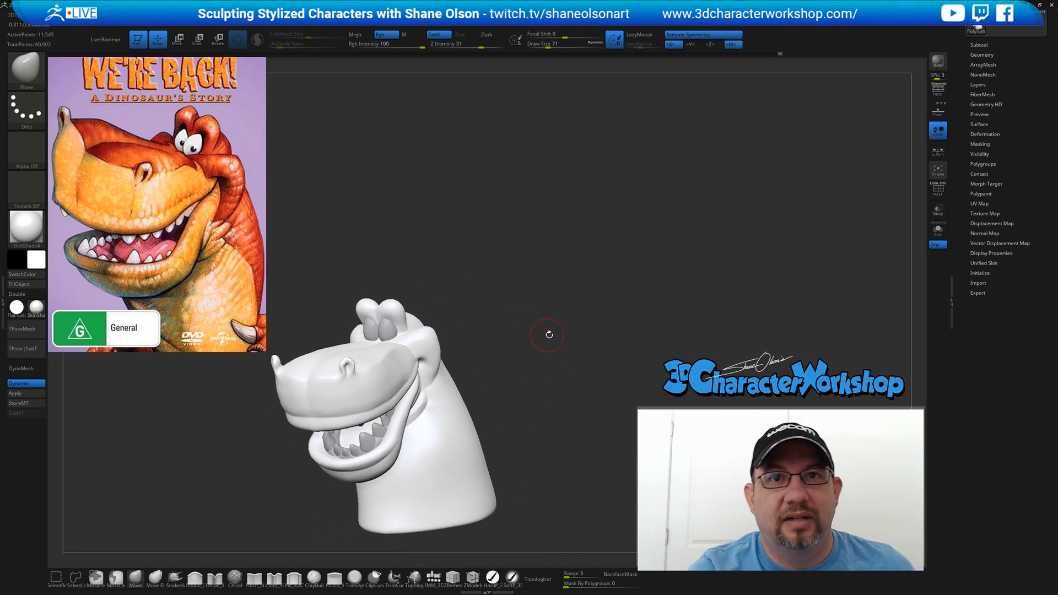
- Refine the brow forms around the eyes with the Move brush at draw size 56
right_click_drag(498, 297, 498, 326)
key("bracketleft")
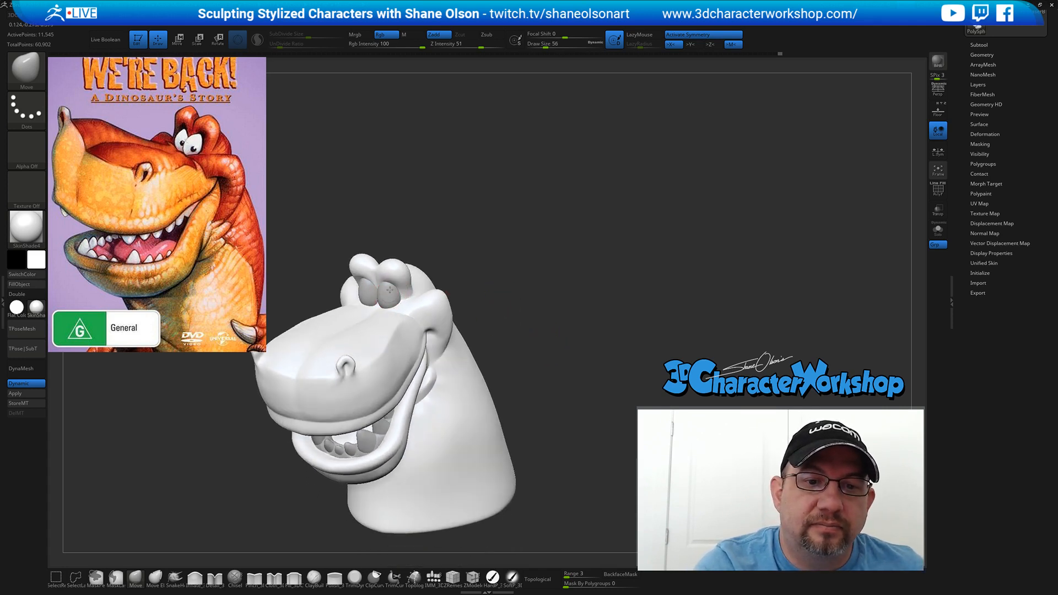
mouse_move(467, 266)
left_mouse_down()
mouse_move(441, 262)
mouse_move(393, 286)
left_mouse_up()
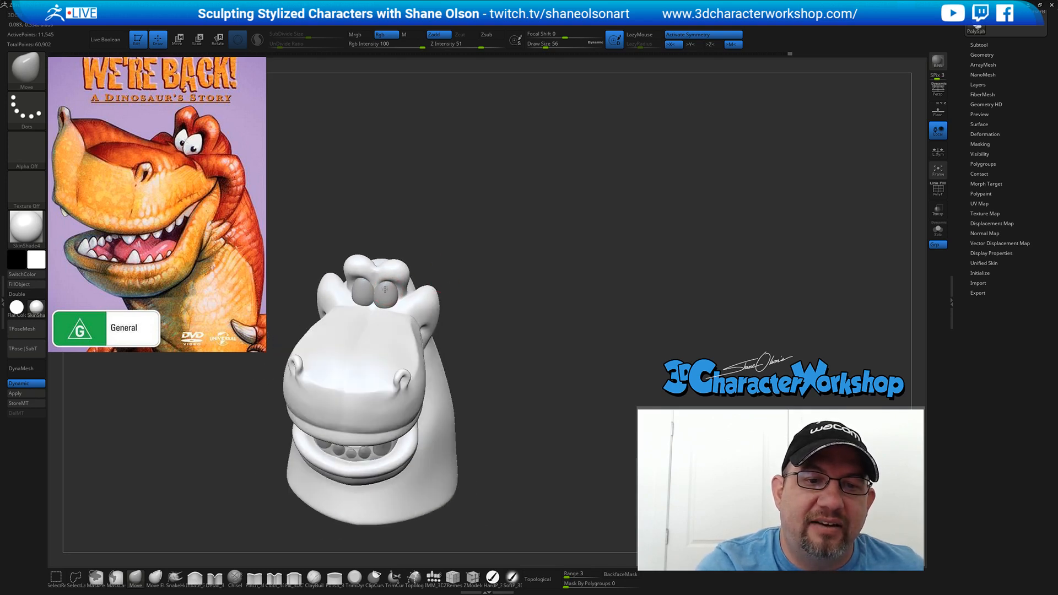
mouse_move(450, 304)
left_mouse_down()
mouse_move(484, 300)
mouse_move(421, 280)
mouse_move(422, 296)
left_mouse_up()
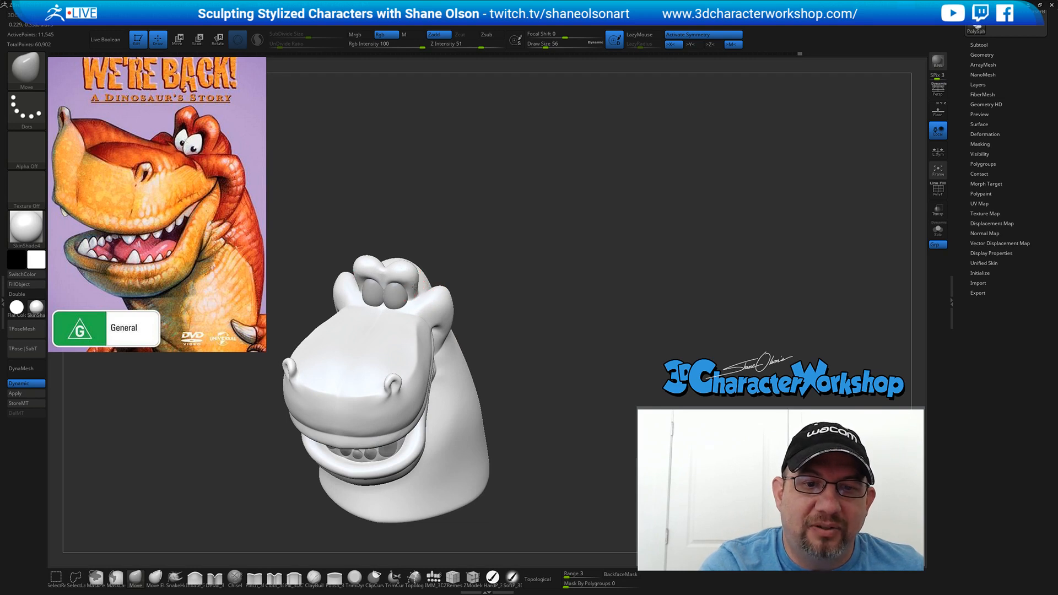
mouse_move(489, 251)
left_mouse_down()
mouse_move(480, 243)
mouse_move(496, 256)
mouse_move(434, 283)
left_mouse_up()
key("s")
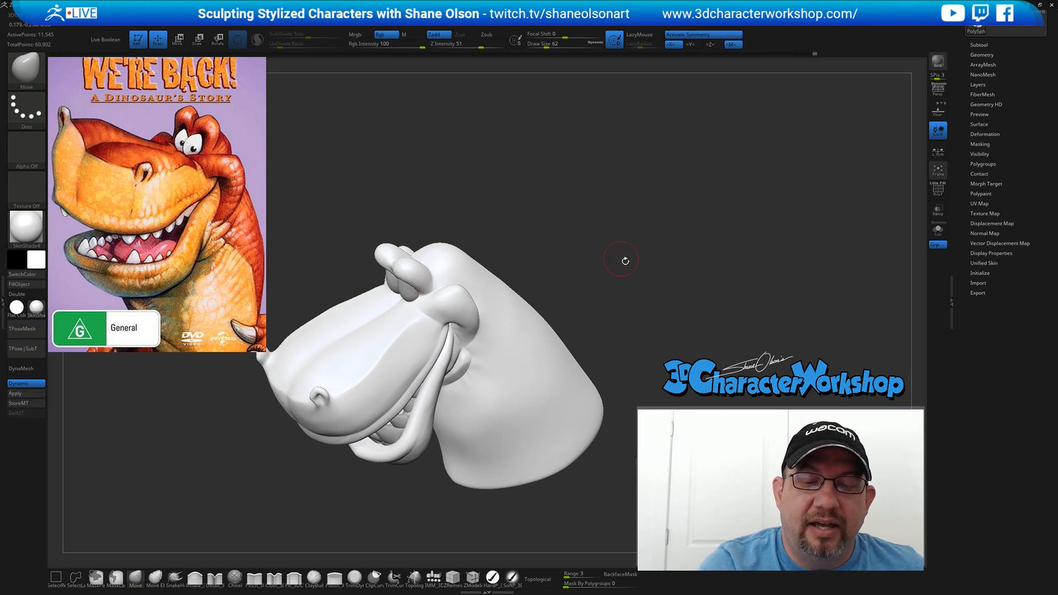
left_click_drag(624, 260, 651, 253)
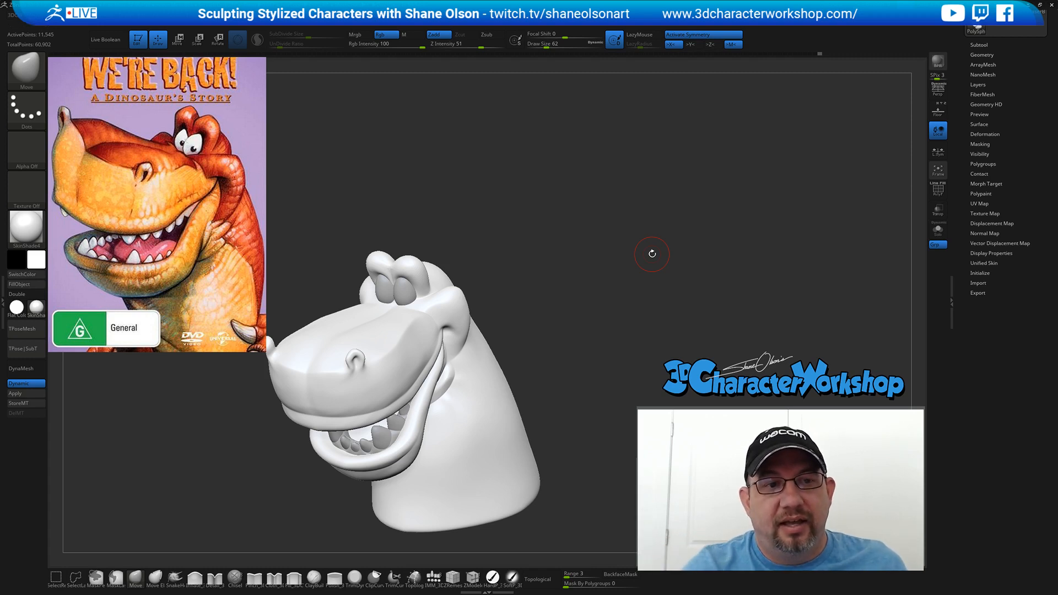
- Refine the cheek bulge and mouth corner with the Move brush at draw sizes 74 and 49, and smooth around the cheek
mouse_move(567, 285)
left_mouse_down()
mouse_move(570, 274)
mouse_move(562, 295)
left_mouse_up()
key("s")
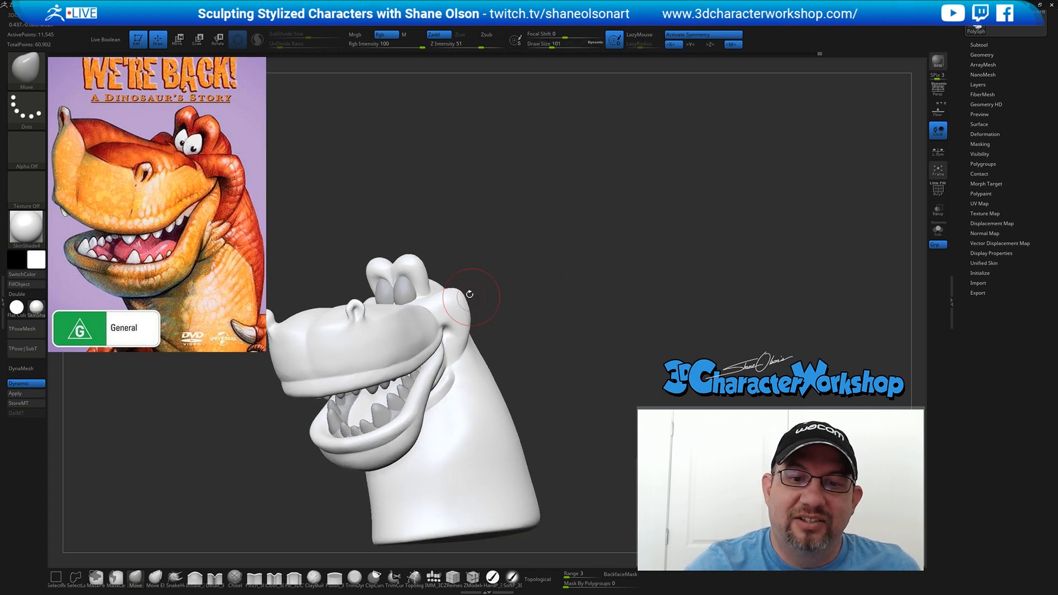
left_click_drag(500, 303, 481, 315)
mouse_move(517, 277)
left_mouse_down("alt")
mouse_move(552, 284)
mouse_move(432, 319)
left_mouse_up("alt")
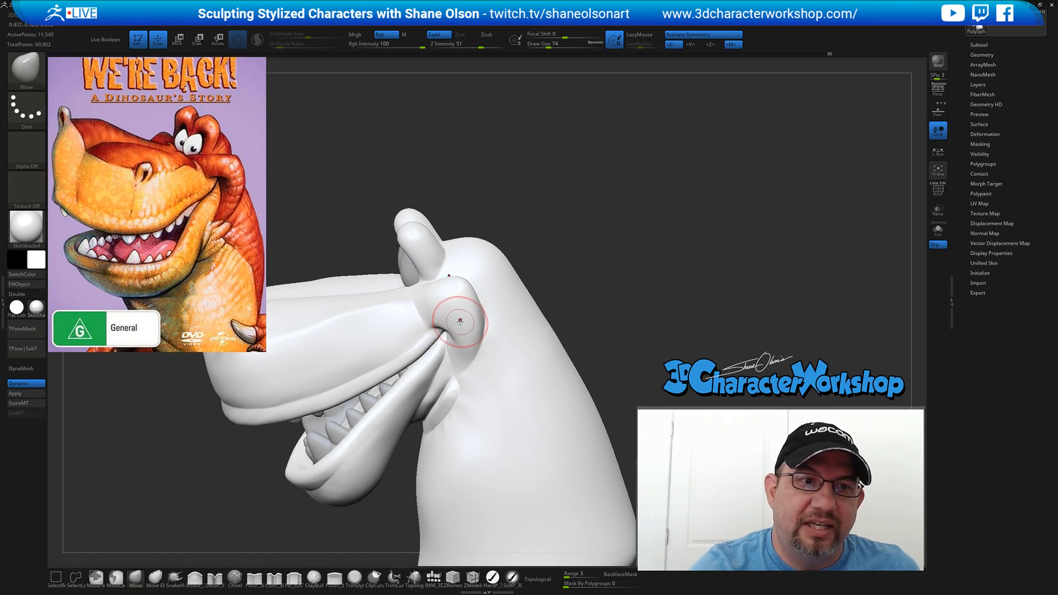
right_click_drag(462, 319, 466, 332)
key("s")
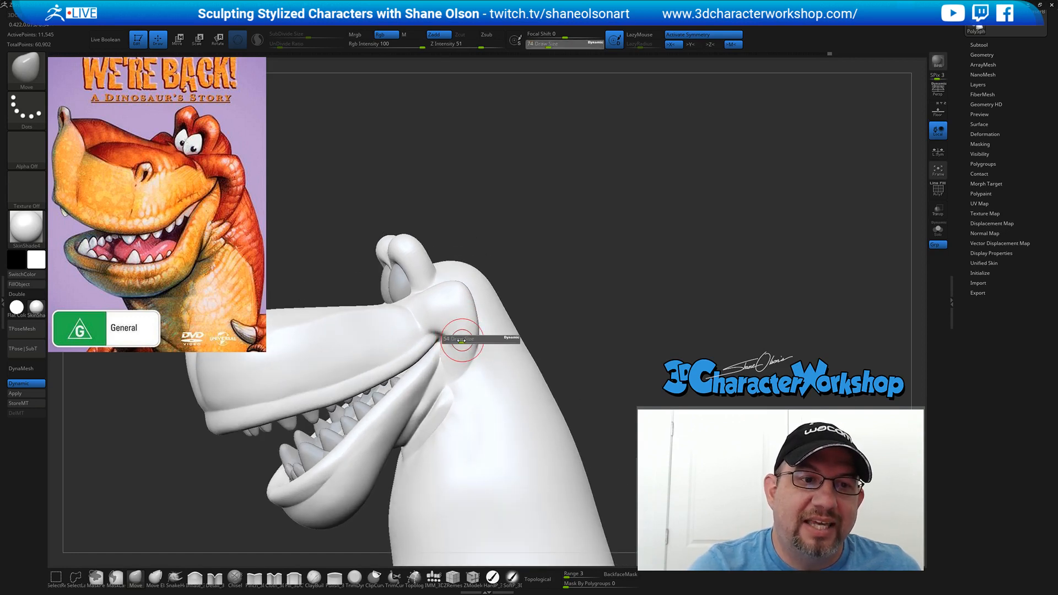
left_click_drag(467, 340, 461, 341)
right_click_drag(461, 340, 446, 348)
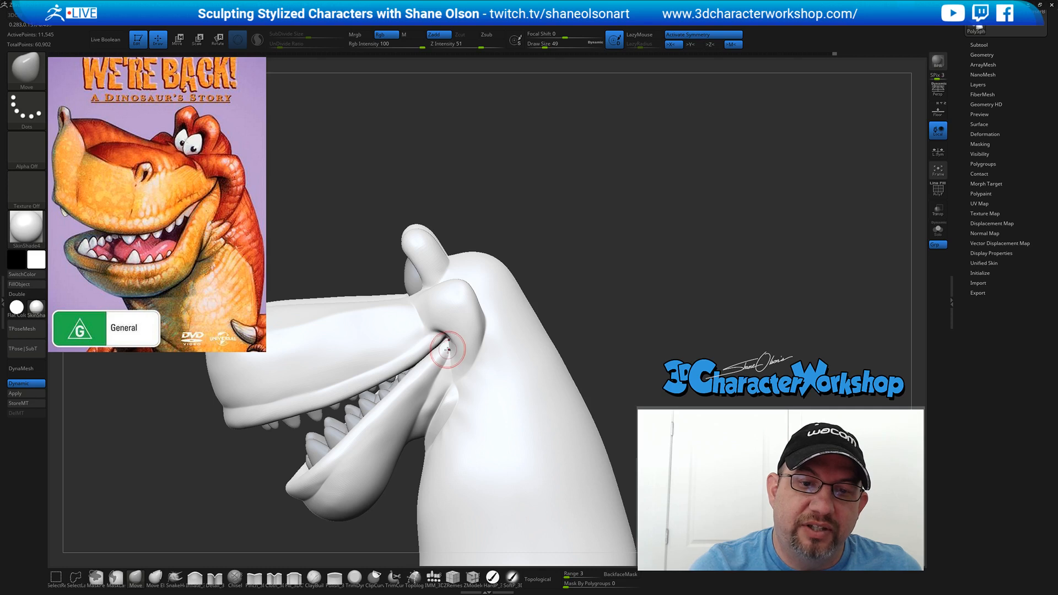
right_click_drag(472, 359, 477, 355)
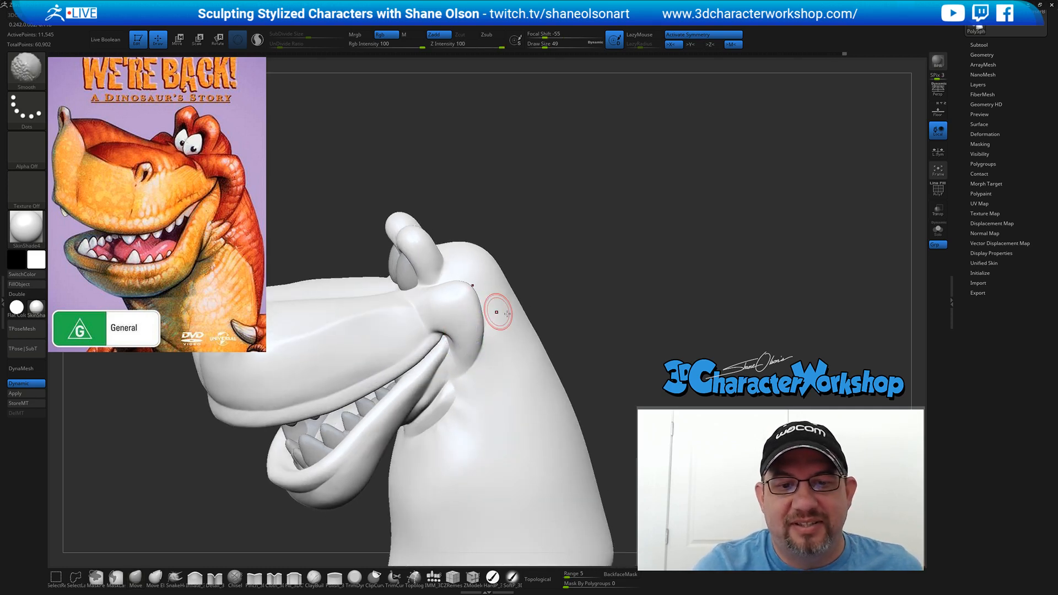
- Smooth the front of the neck below the jaw fold with the Smooth brush at draw size 145
right_click_drag(562, 340, 527, 374)
key("shift")
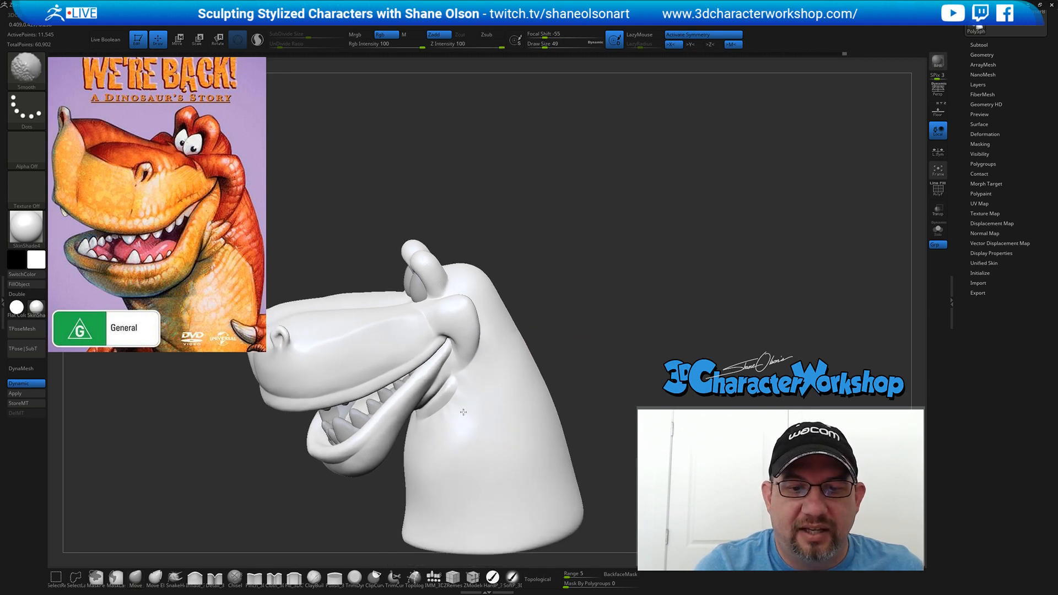
left_click_drag(464, 413, 469, 420, "shift")
key("s")
mouse_move(468, 431)
left_mouse_down()
mouse_move(478, 433)
mouse_move(447, 466)
left_mouse_up()
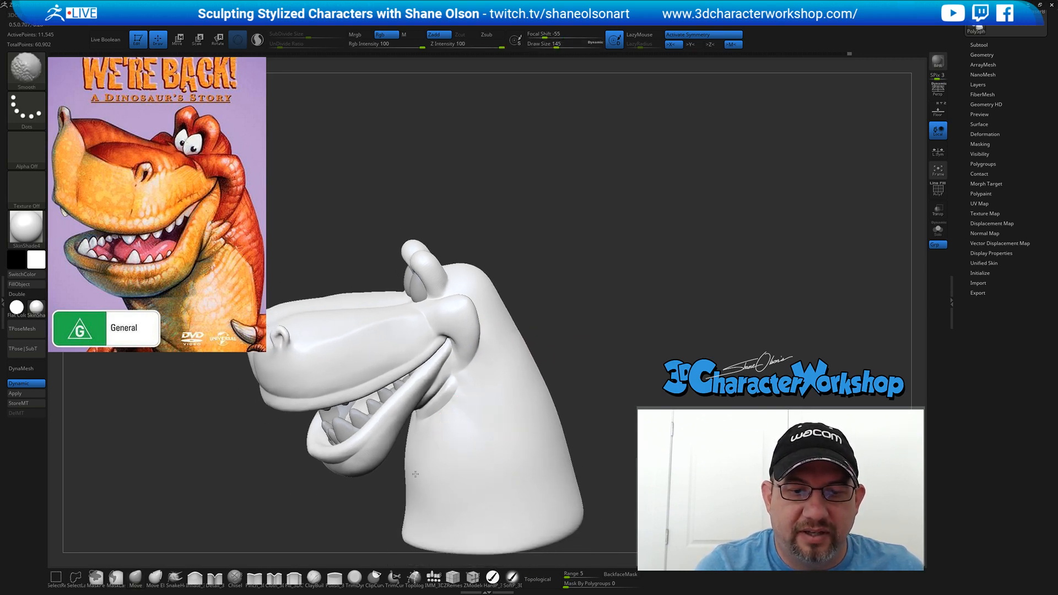
left_click_drag(606, 354, 565, 377)
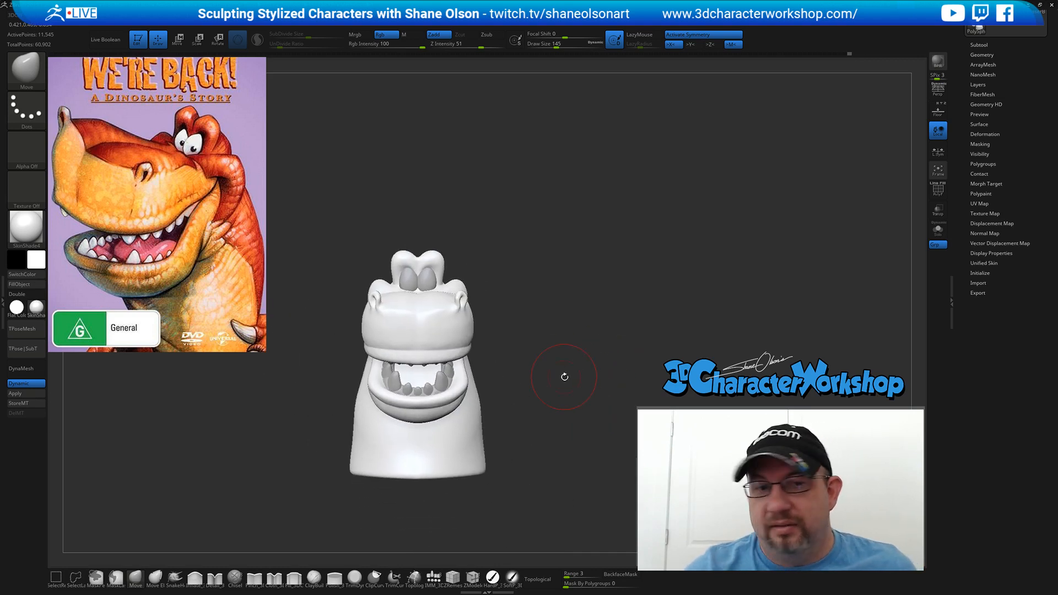
left_click_drag(613, 323, 600, 330)
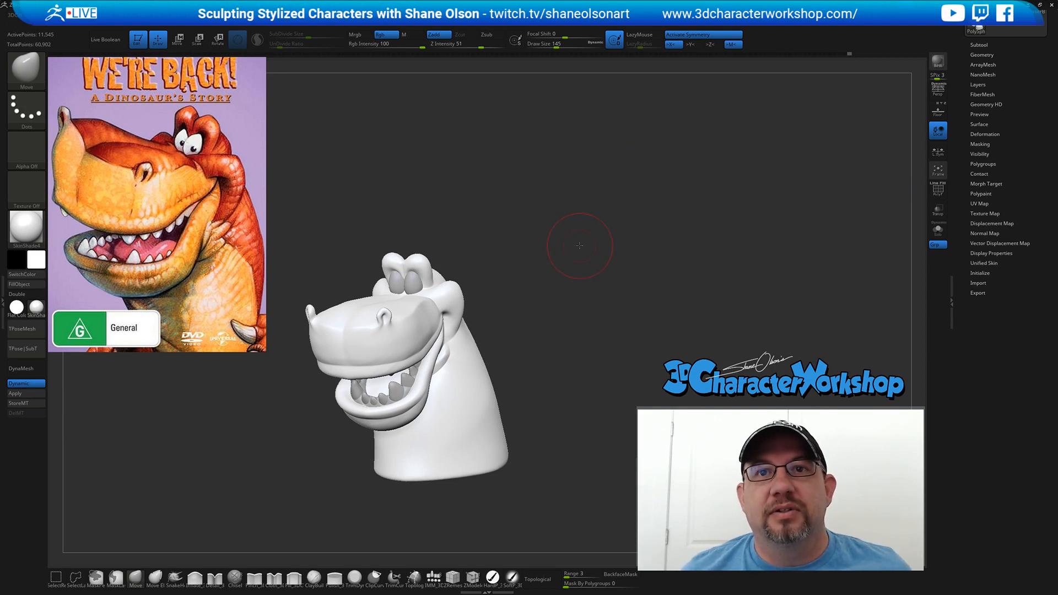
mouse_move(580, 245)
left_mouse_down()
mouse_move(586, 220)
mouse_move(628, 213)
left_mouse_up()
key("s")
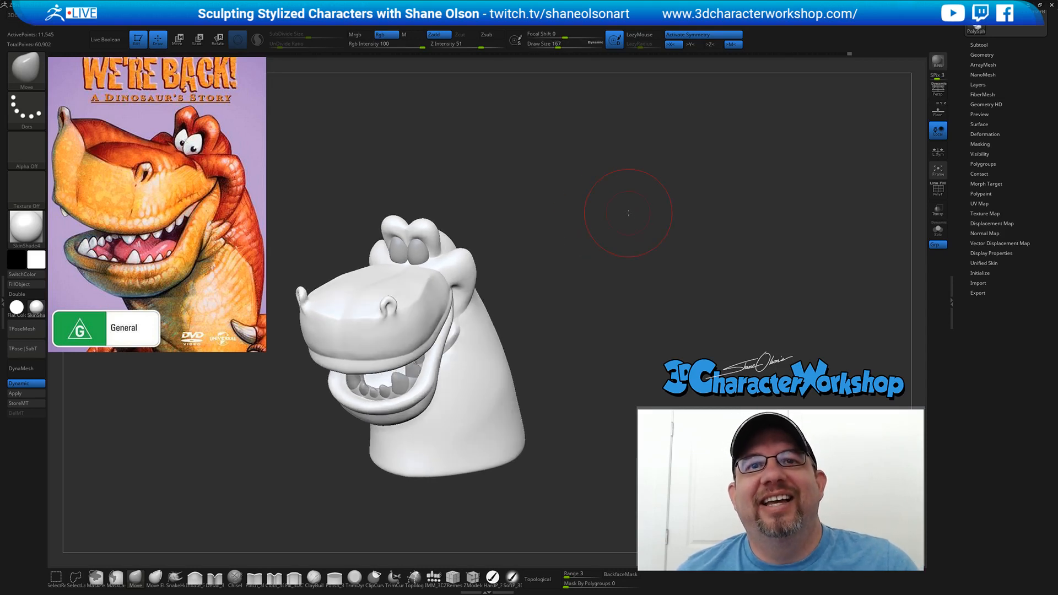
left_click_drag(682, 238, 595, 284)
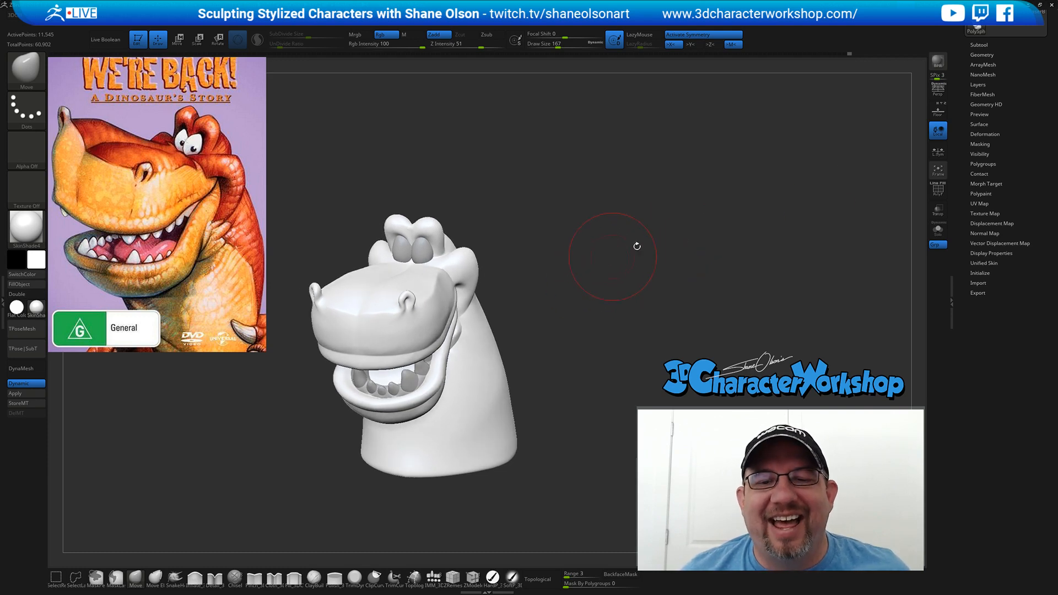
- Duplicate the head subtool and hide the original head
scroll(963, 193, "up", 3)
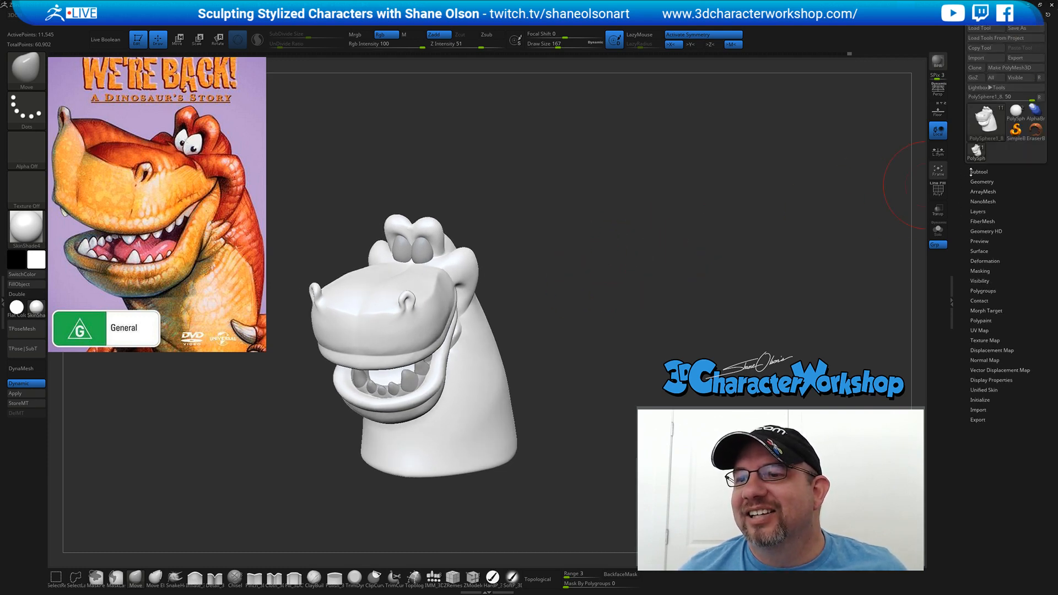
left_click(971, 172)
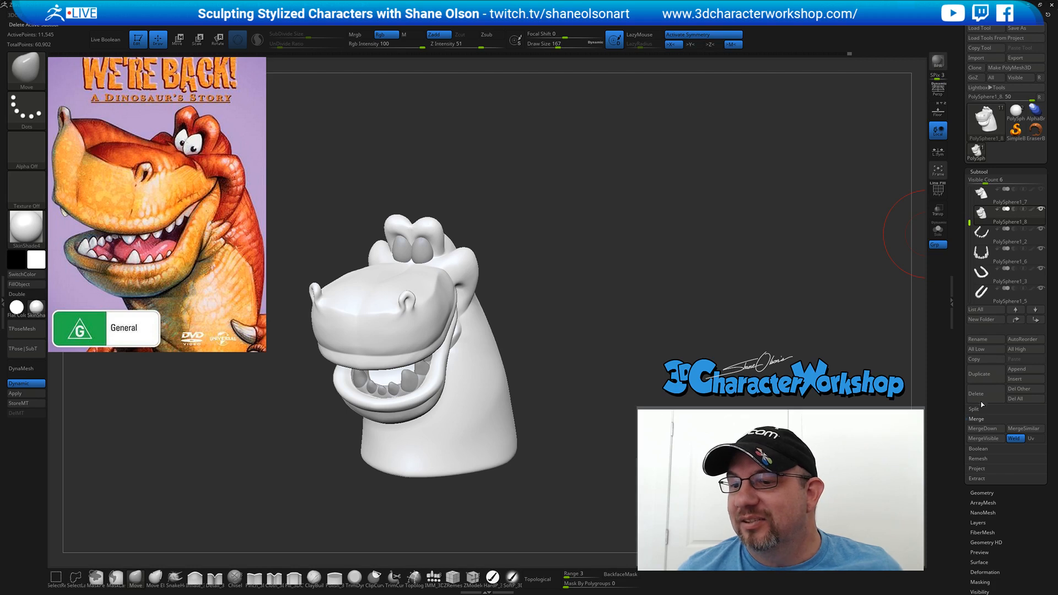
left_click(990, 376)
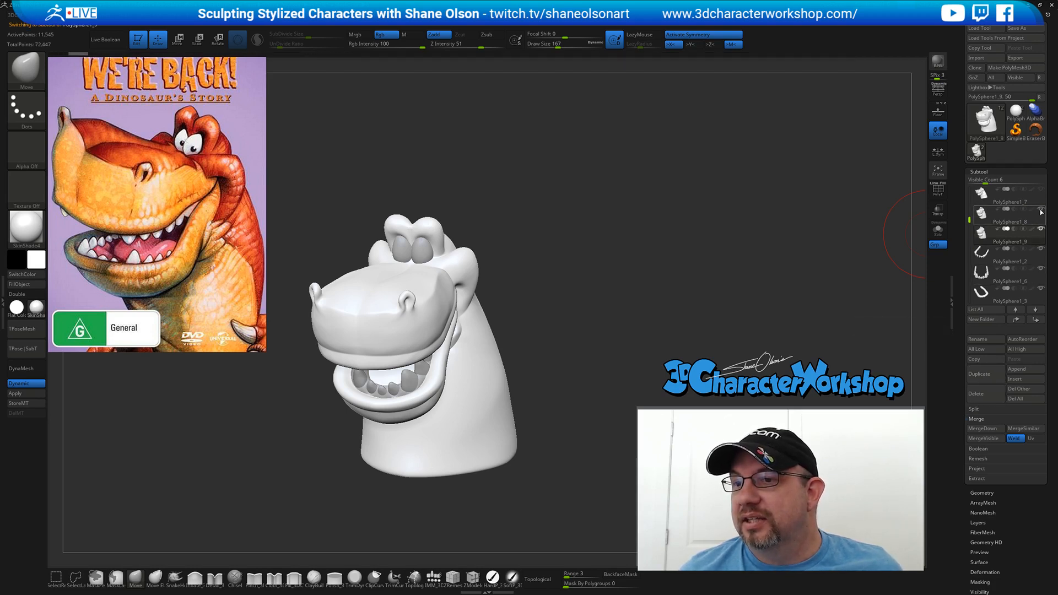
- Apply the dynamic subdivision to the duplicated head and subdivide its mesh twice
left_click_drag(591, 280, 136, 363)
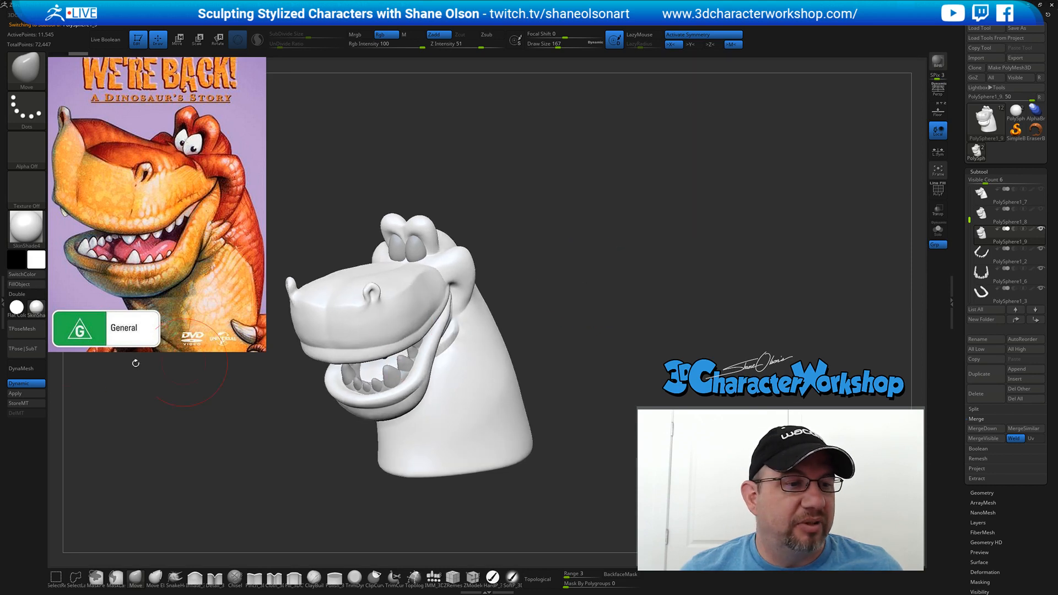
left_click(24, 394)
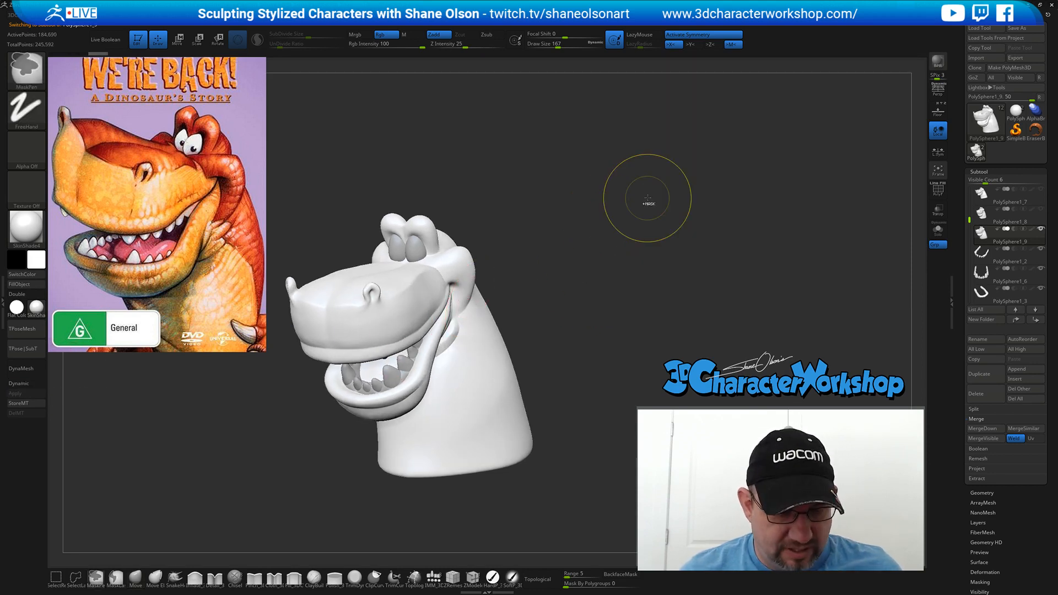
key("ctrl+d")
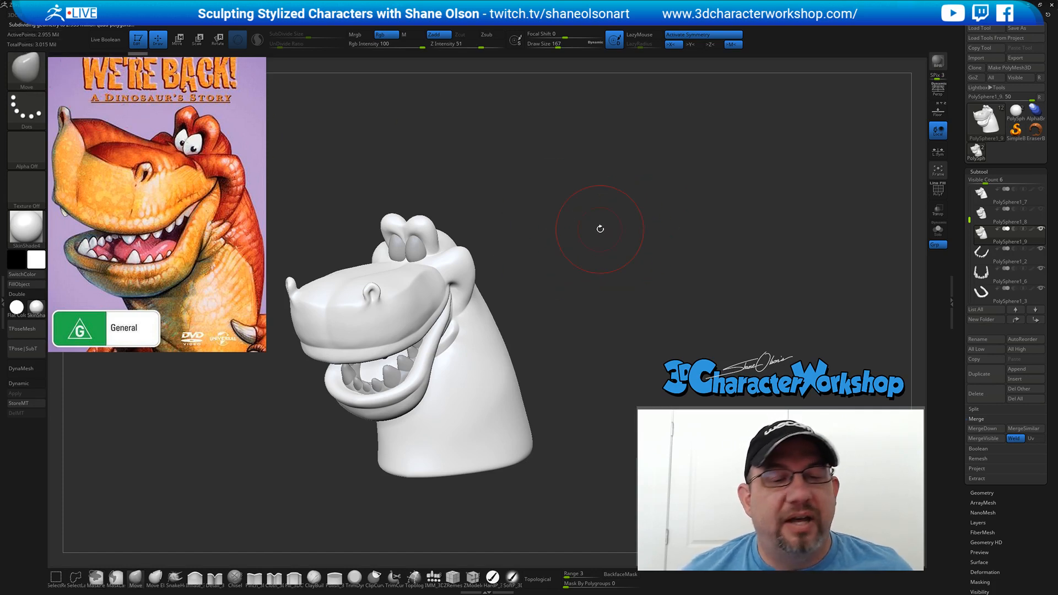
- Smooth the side of the snout below the cheek with the Smooth brush at draw size 120
mouse_move(601, 229)
left_mouse_down()
mouse_move(588, 234)
mouse_move(612, 245)
left_mouse_up()
key("s")
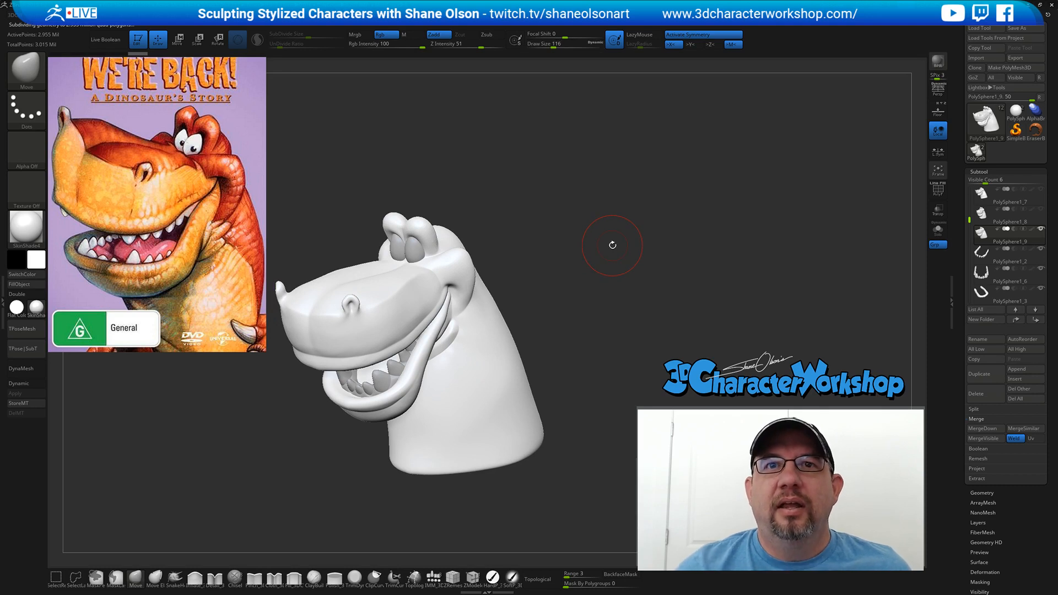
left_click_drag(575, 287, 588, 312)
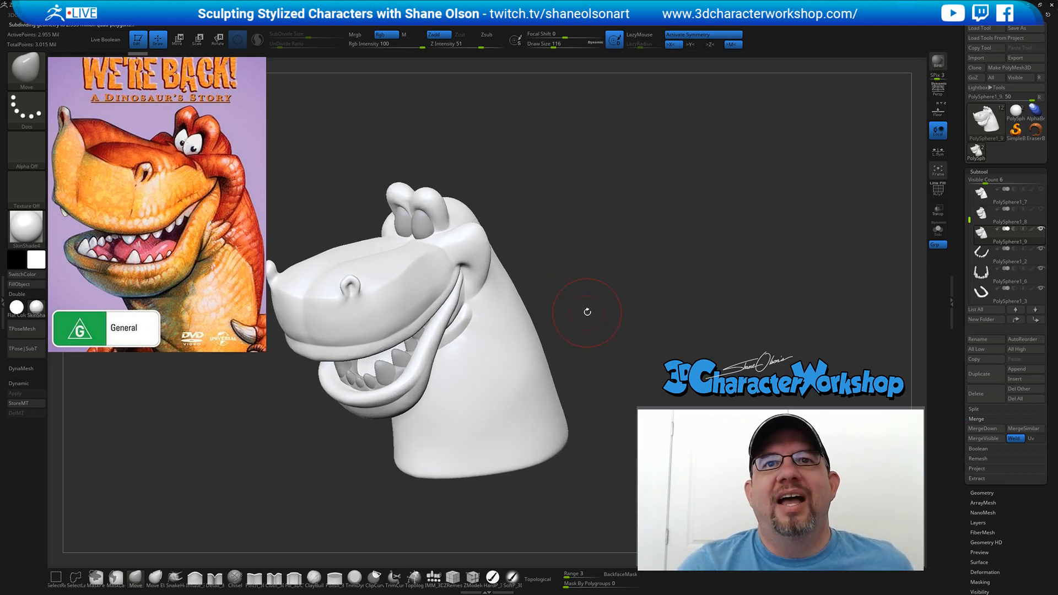
key("s")
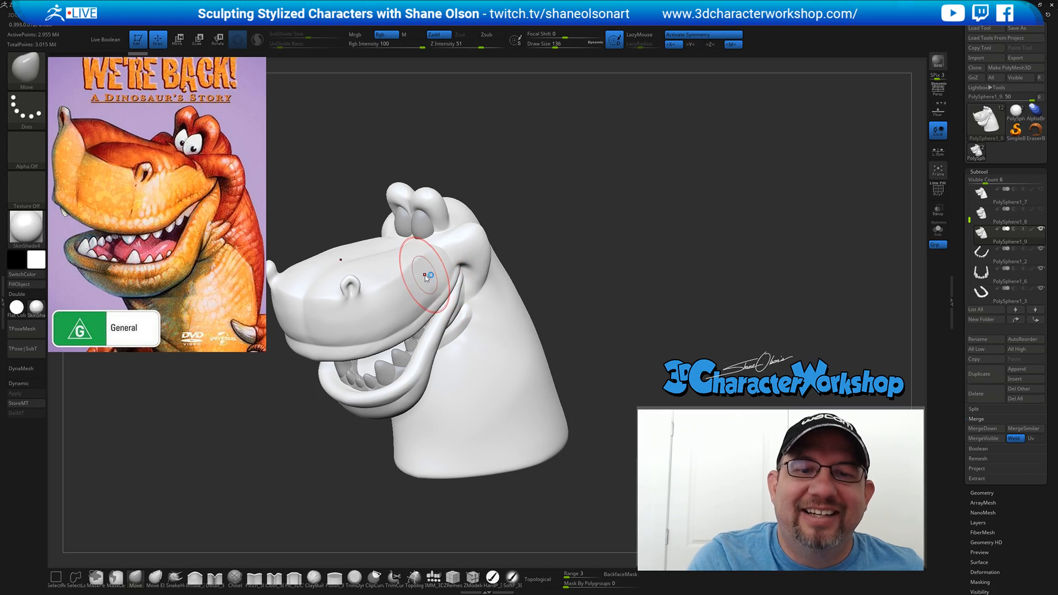
key("s")
left_click(430, 274)
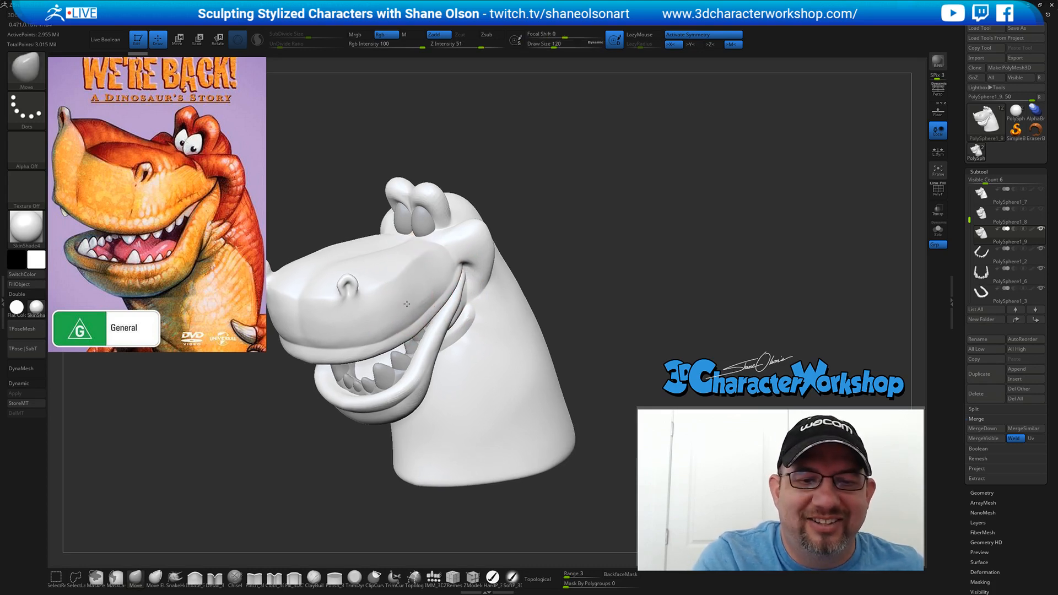
key("s")
mouse_move(419, 277)
left_mouse_down("shift")
mouse_move(424, 266)
mouse_move(408, 307)
left_mouse_up("shift")
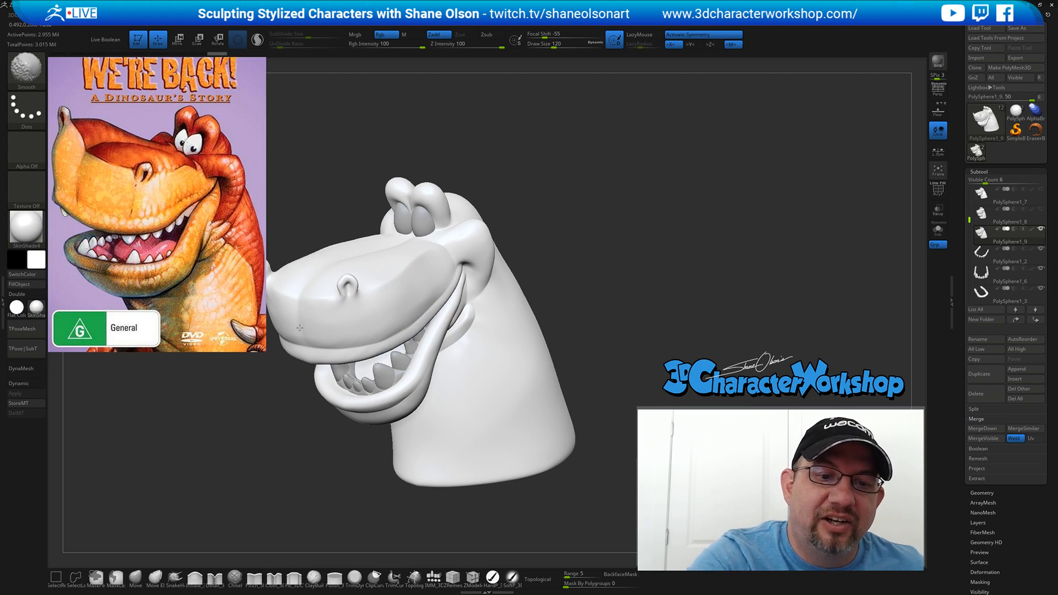
- Even out the side of the snout above the upper lip with the Smooth brush at draw size 71
key("s")
left_click(404, 307)
left_click_drag(383, 331, 429, 296, "shift")
key("s")
left_click(430, 284)
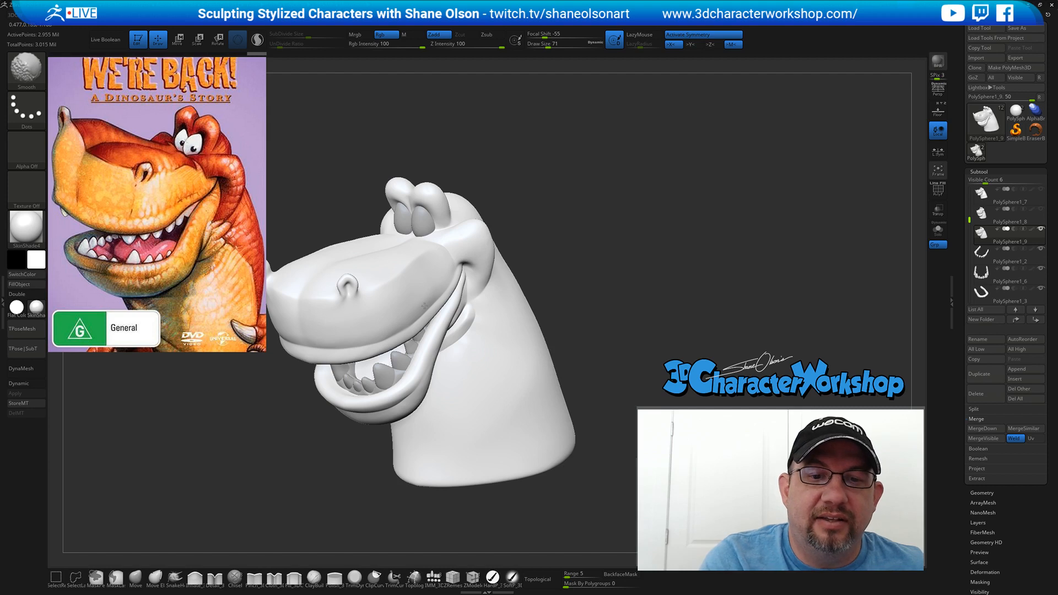
left_click_drag(394, 329, 414, 318, "shift")
- Smooth the upper lip, the lower jaw and the fold behind the mouth corner
left_click_drag(569, 312, 601, 292)
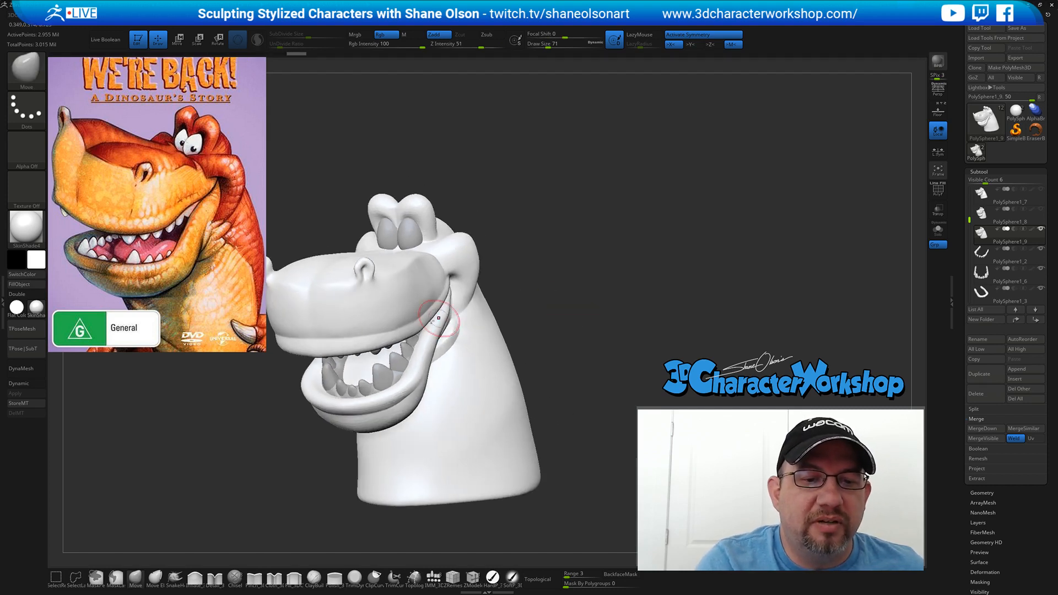
left_click_drag(347, 318, 329, 323, "shift")
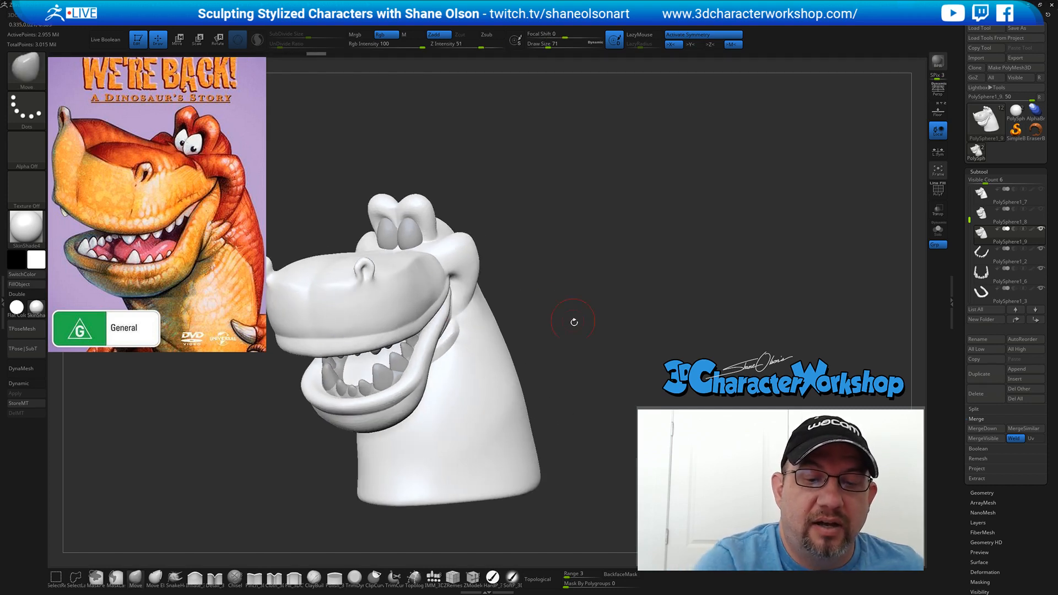
left_click_drag(574, 320, 567, 335)
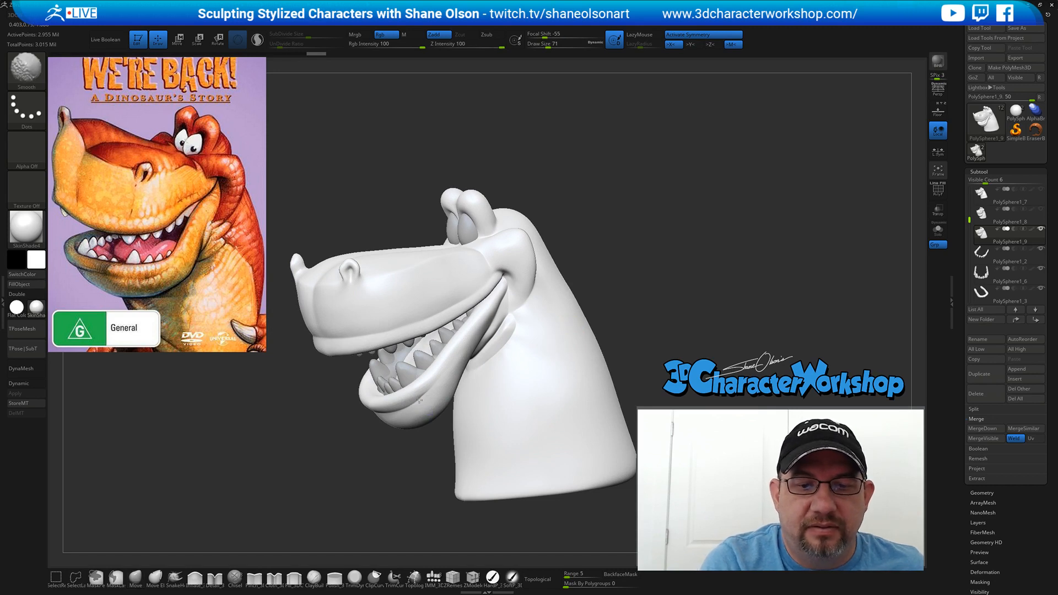
left_click_drag(419, 401, 416, 403, "shift")
left_click_drag(427, 462, 430, 438)
left_click_drag(496, 349, 503, 325, "shift")
- Reshape the throat and front of the neck below the jaw fold with the Move brush at draw size 136
mouse_move(577, 300)
left_mouse_down()
mouse_move(614, 317)
mouse_move(591, 312)
left_mouse_up()
key("s")
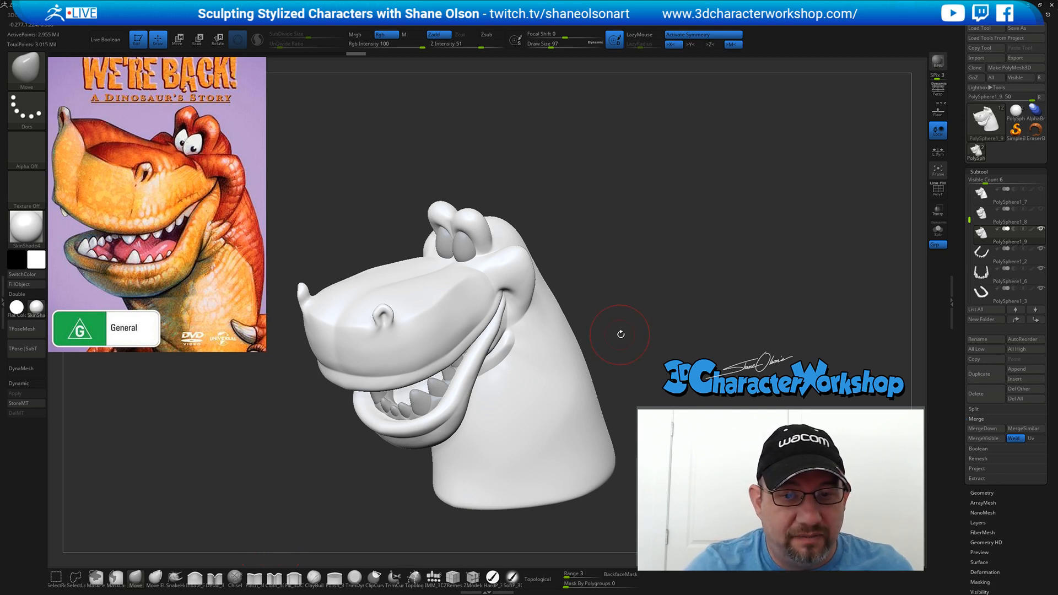
left_click_drag(620, 334, 615, 355)
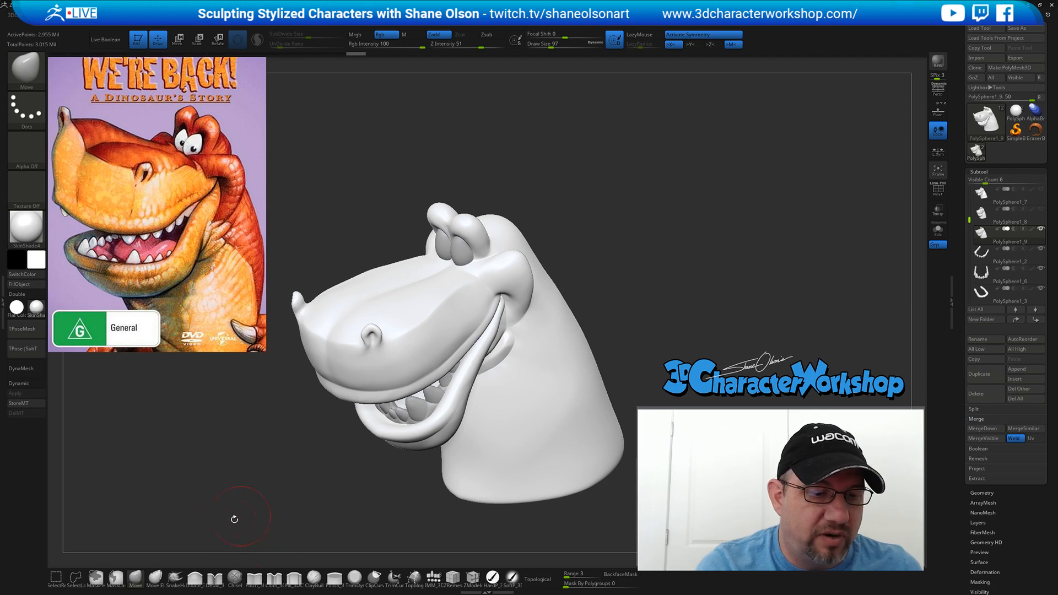
key("s")
left_click_drag(321, 500, 325, 501)
right_click_drag(523, 385, 486, 381)
key("s")
left_click_drag(485, 382, 488, 381)
left_click_drag(486, 382, 482, 380)
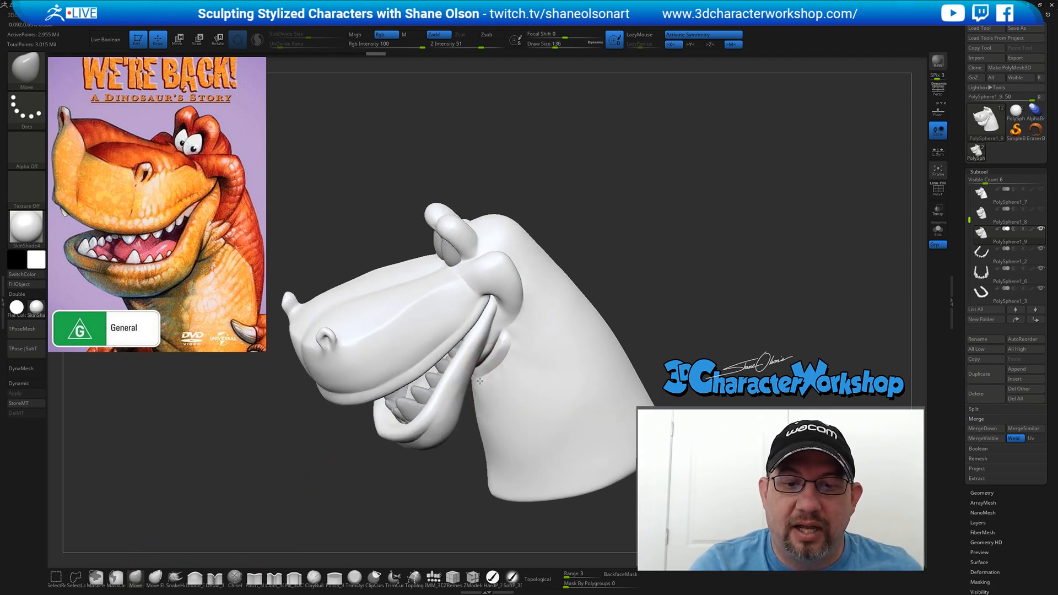
mouse_move(501, 371)
right_mouse_down()
mouse_move(491, 374)
mouse_move(502, 384)
right_mouse_up()
left_click_drag(500, 383, 498, 381)
right_click_drag(503, 376, 503, 385)
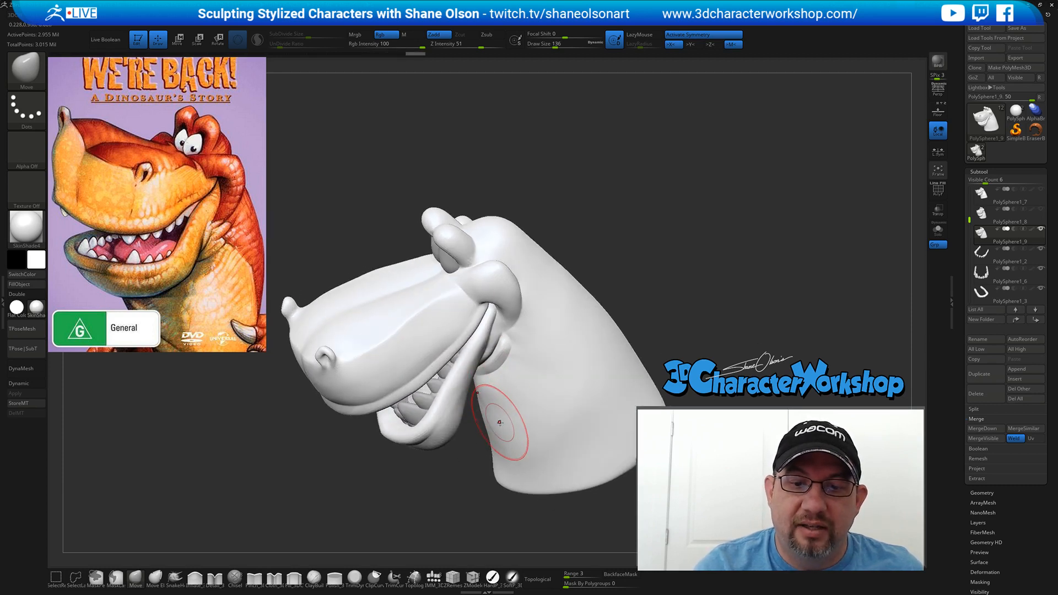
key("shift")
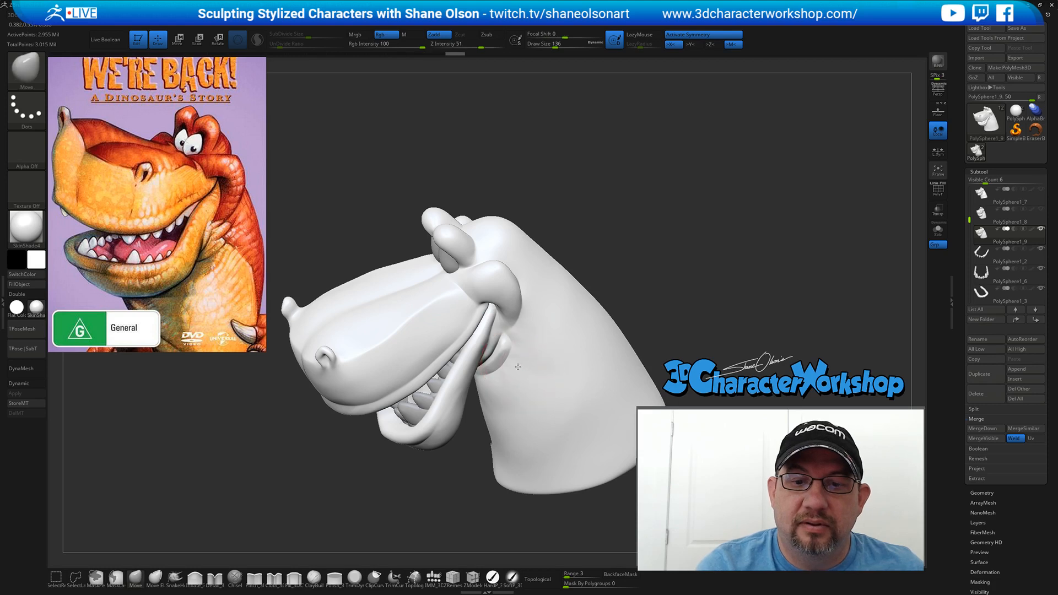
right_click_drag(524, 364, 509, 362)
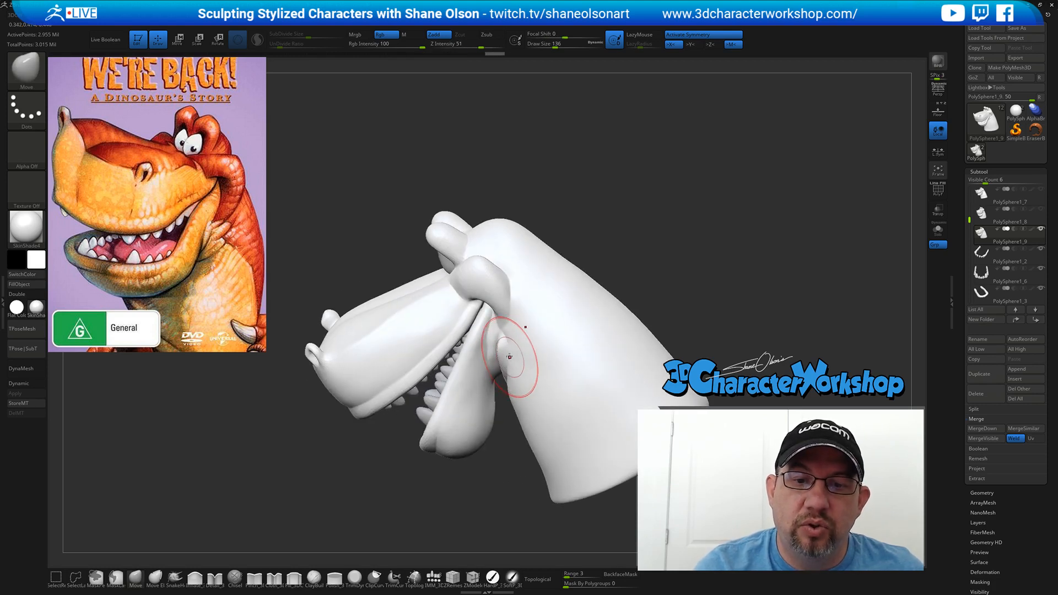
- Refine the jaw fold behind the mouth corner with the Move brush at draw size 65
key("s")
left_click_drag(502, 358, 488, 350)
right_click_drag(491, 373, 536, 392)
right_click_drag(537, 343, 519, 340)
key("s")
left_click_drag(537, 340, 533, 339)
left_click_drag(515, 334, 511, 329)
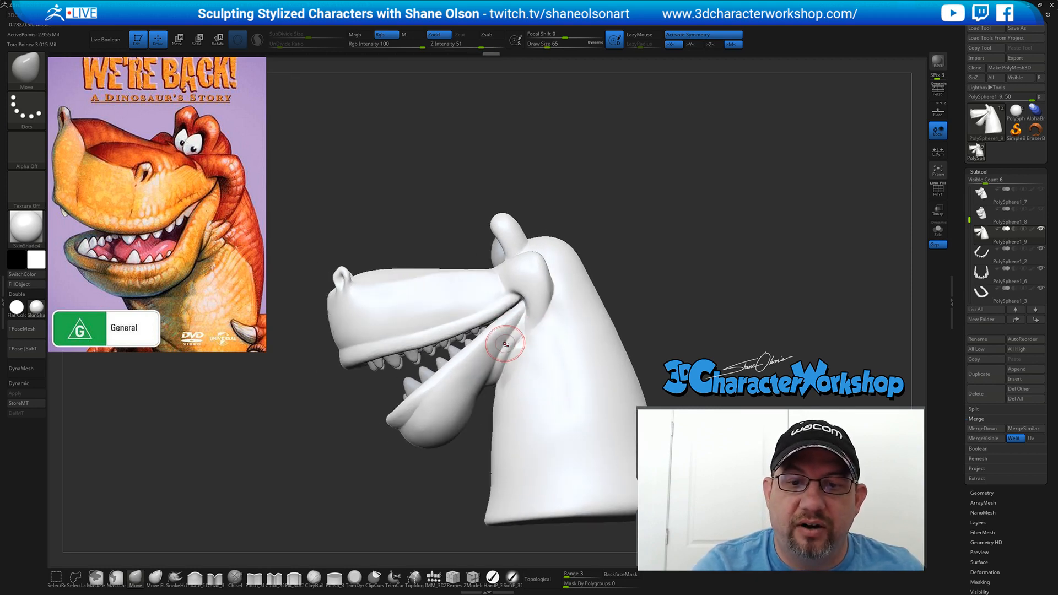
right_click_drag(521, 344, 521, 342)
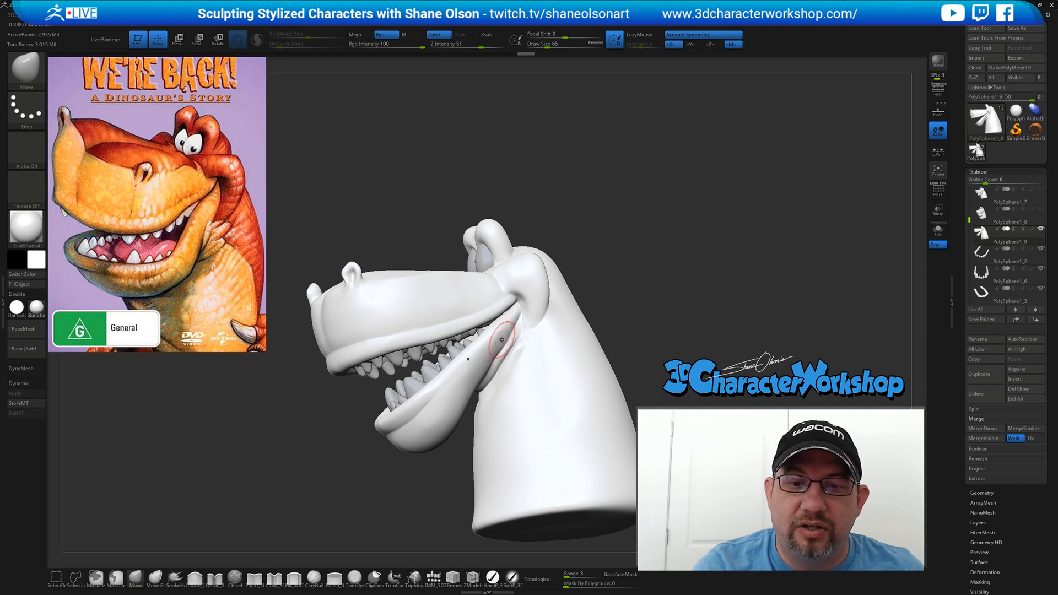
key("shift")
- Adjust the base of the neck with the Move brush at draw size 192
mouse_move(503, 340)
right_mouse_down()
mouse_move(534, 392)
mouse_move(567, 329)
mouse_move(560, 305)
right_mouse_up()
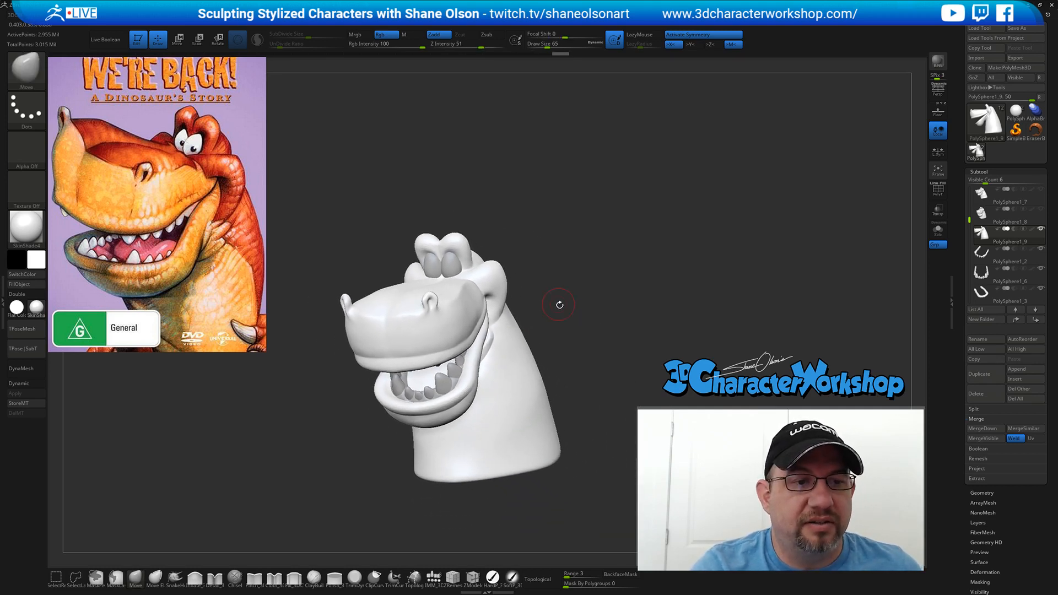
key("s")
left_click_drag(575, 339, 582, 339)
right_click_drag(579, 358, 561, 368)
key("s")
left_click_drag(572, 352, 577, 353)
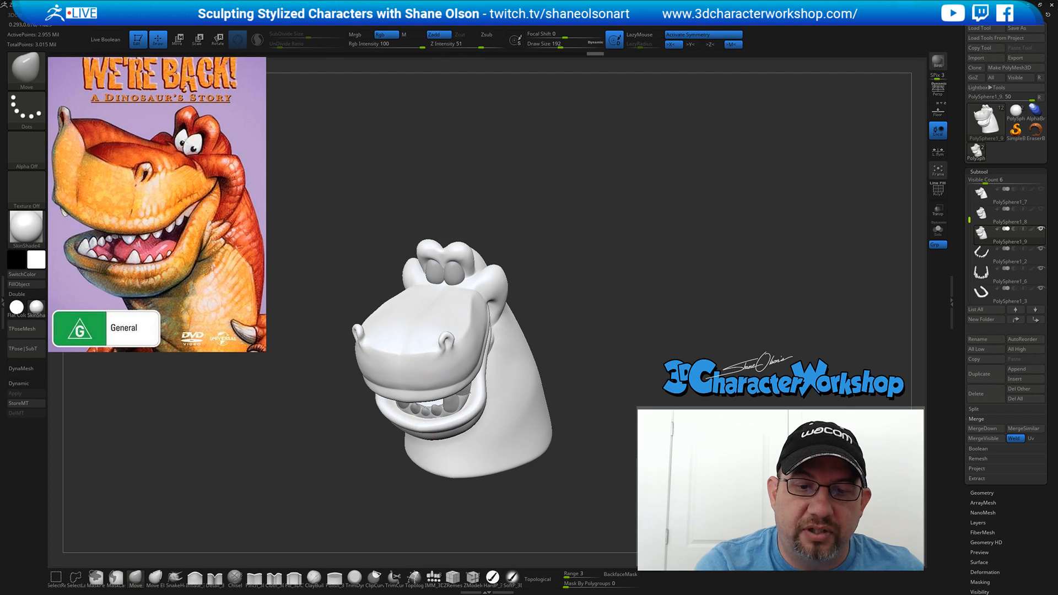
right_click_drag(533, 461, 530, 453)
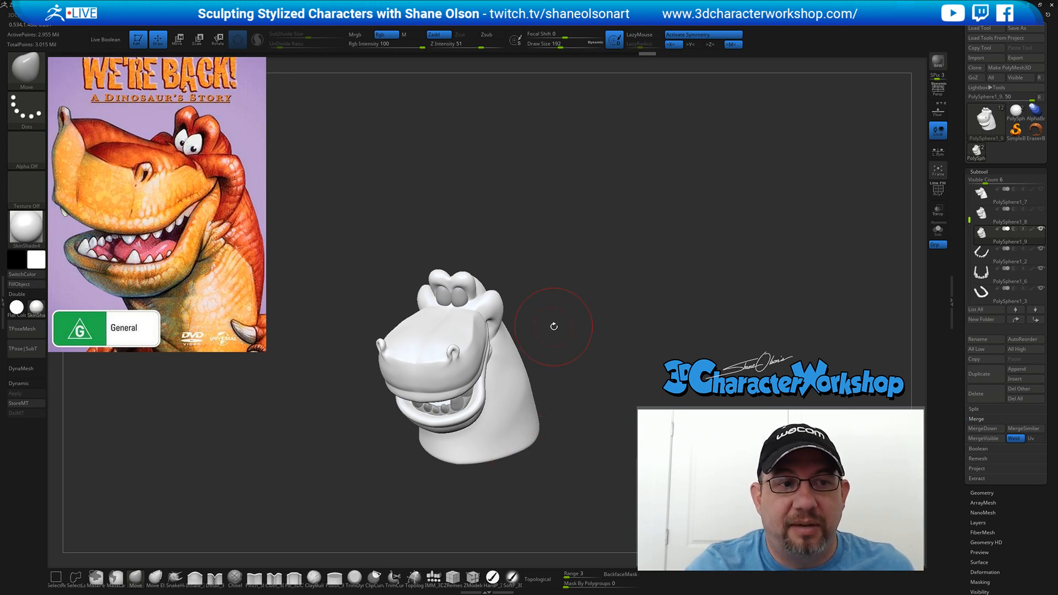
- Refine the top edge of the snout beside the nostril with the Move brush at draw size 44 and smooth it
right_click_drag(554, 327, 555, 342, "ctrl")
key("s")
key("s")
left_click_drag(562, 344, 554, 344)
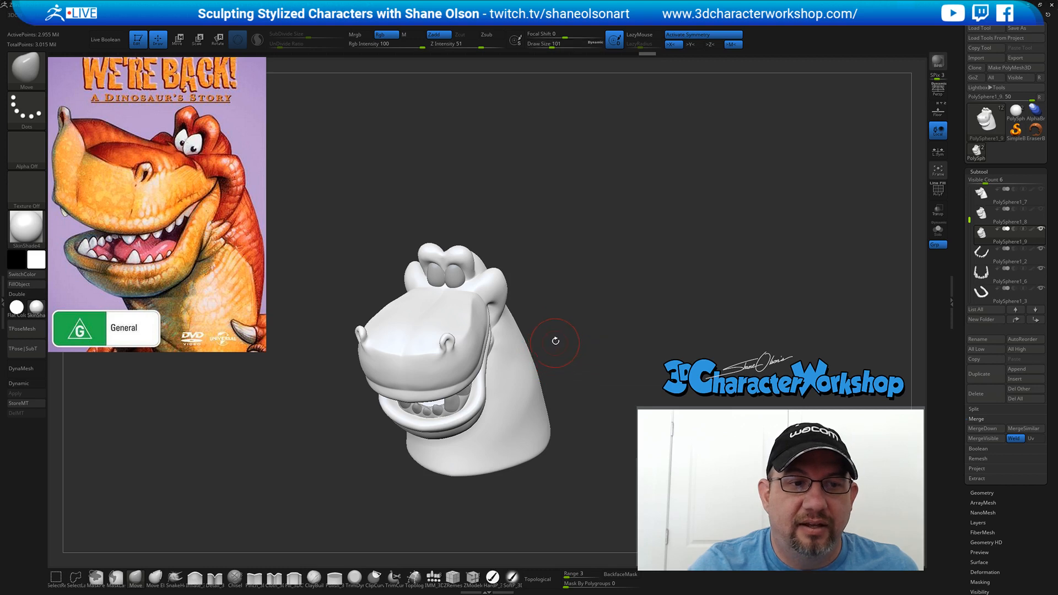
mouse_move(555, 325)
right_mouse_down("ctrl")
mouse_move(555, 343)
mouse_move(555, 329)
mouse_move(578, 328)
right_mouse_up("ctrl")
key("s")
left_click_drag(564, 282, 556, 283)
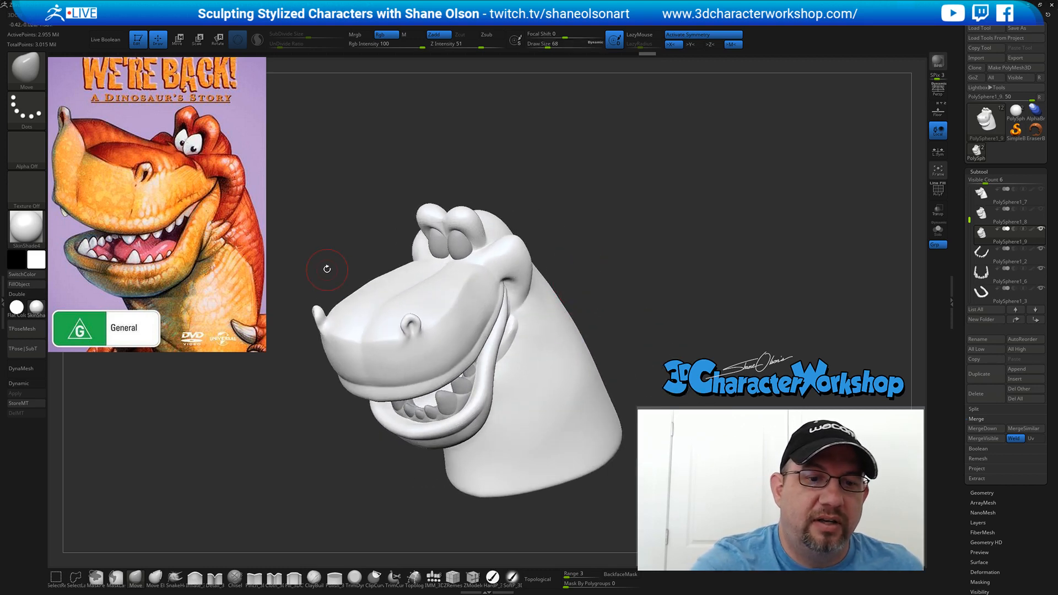
right_click_drag(327, 269, 326, 284, "ctrl")
right_click_drag(314, 234, 355, 291, "alt")
key("s")
left_click_drag(356, 293, 350, 293)
right_click_drag(353, 297, 353, 301)
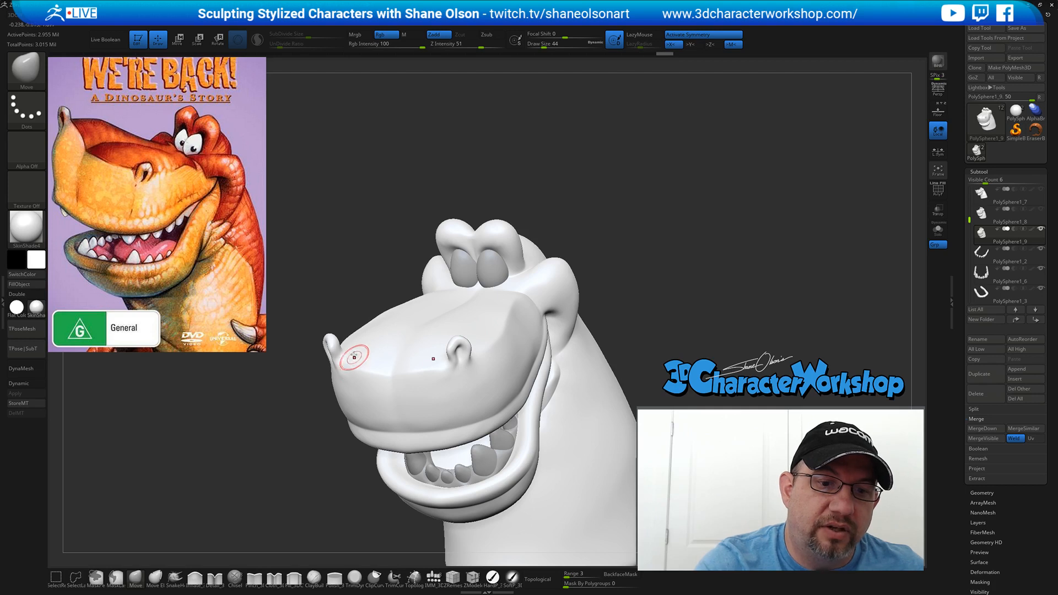
mouse_move(350, 351)
right_mouse_down()
mouse_move(348, 370)
mouse_move(388, 374)
mouse_move(373, 361)
mouse_move(369, 374)
right_mouse_up()
left_click_drag(359, 366, 369, 367, "shift")
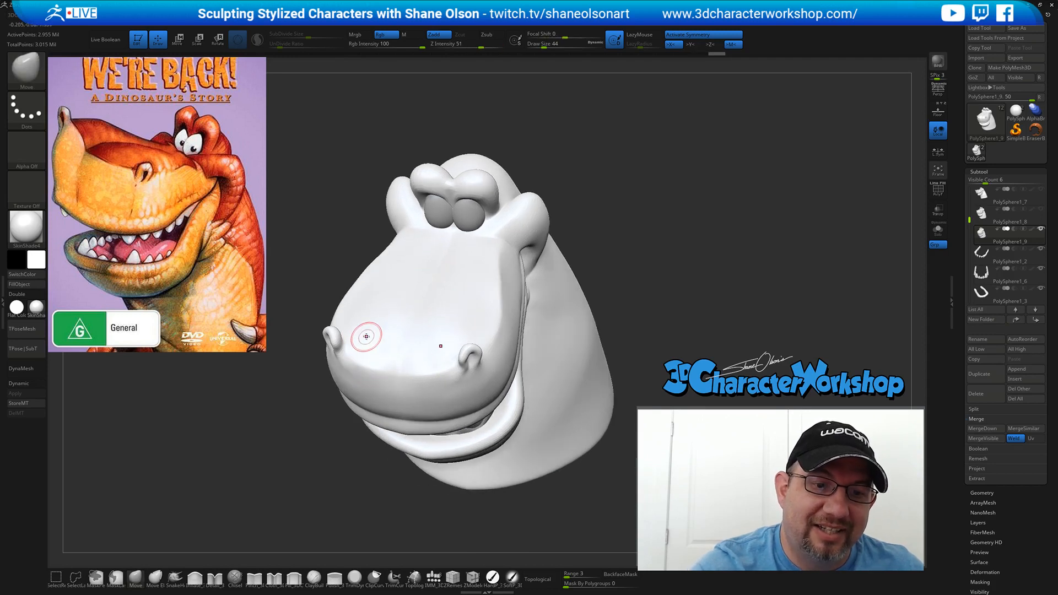
- Sharpen the front top edge of the snout between the nostrils with the Pinch brush at draw size 62 and Z Intensity 11
left_click(254, 577)
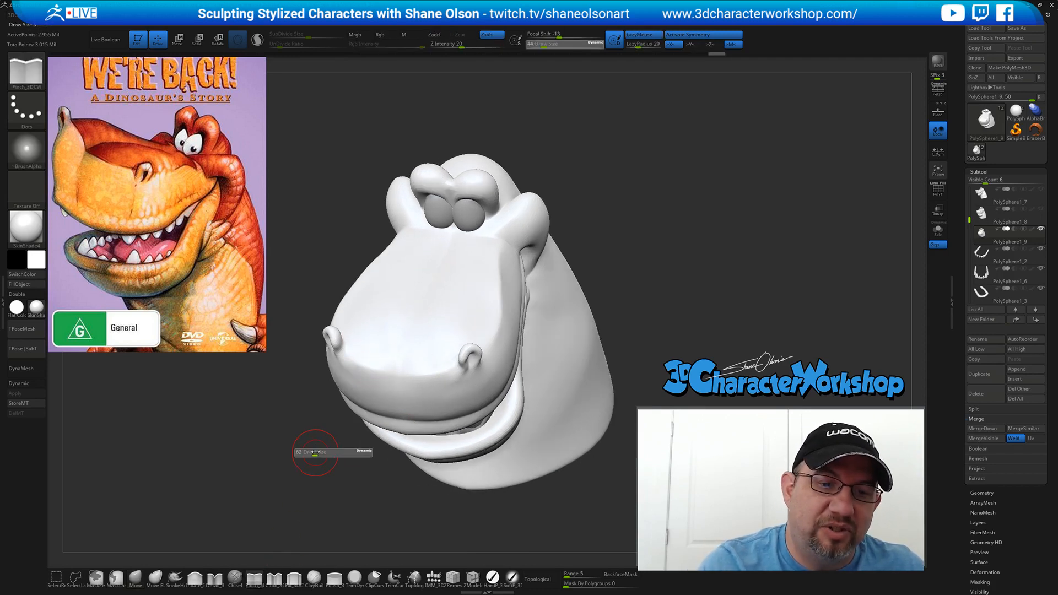
key("s")
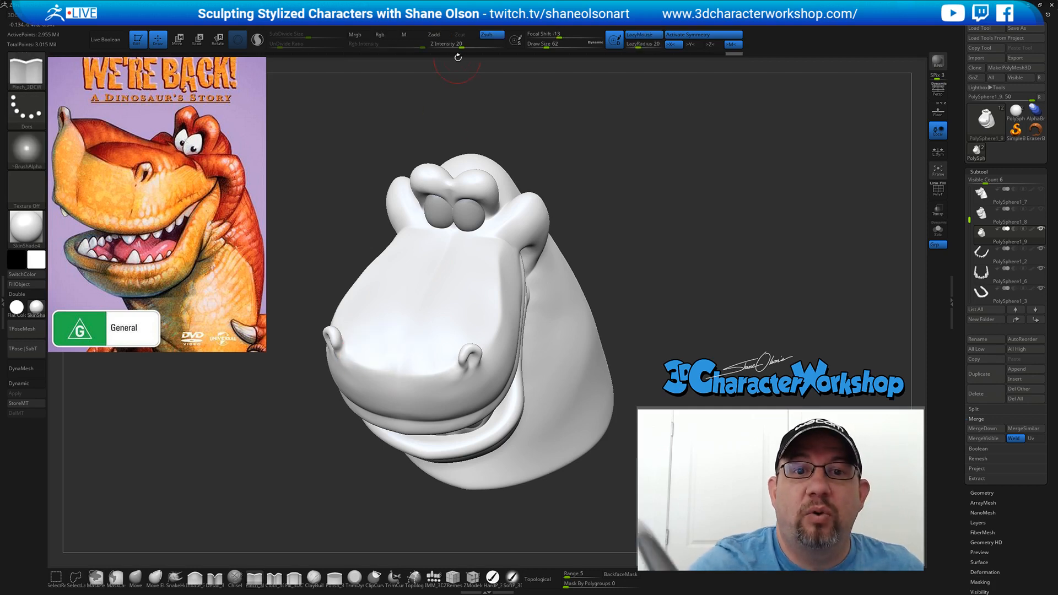
left_click_drag(460, 47, 454, 46)
mouse_move(403, 319)
right_mouse_down("alt")
mouse_move(390, 308)
mouse_move(349, 323)
right_mouse_up("alt")
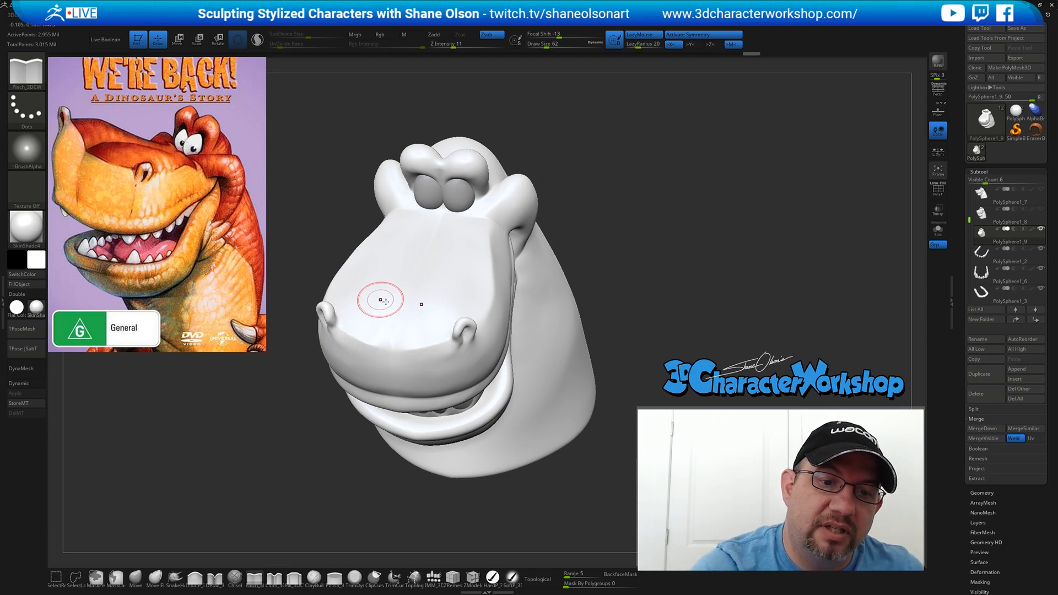
mouse_move(378, 300)
right_mouse_down()
mouse_move(340, 356)
mouse_move(419, 380)
mouse_move(534, 389)
mouse_move(626, 342)
mouse_move(636, 365)
right_mouse_up()
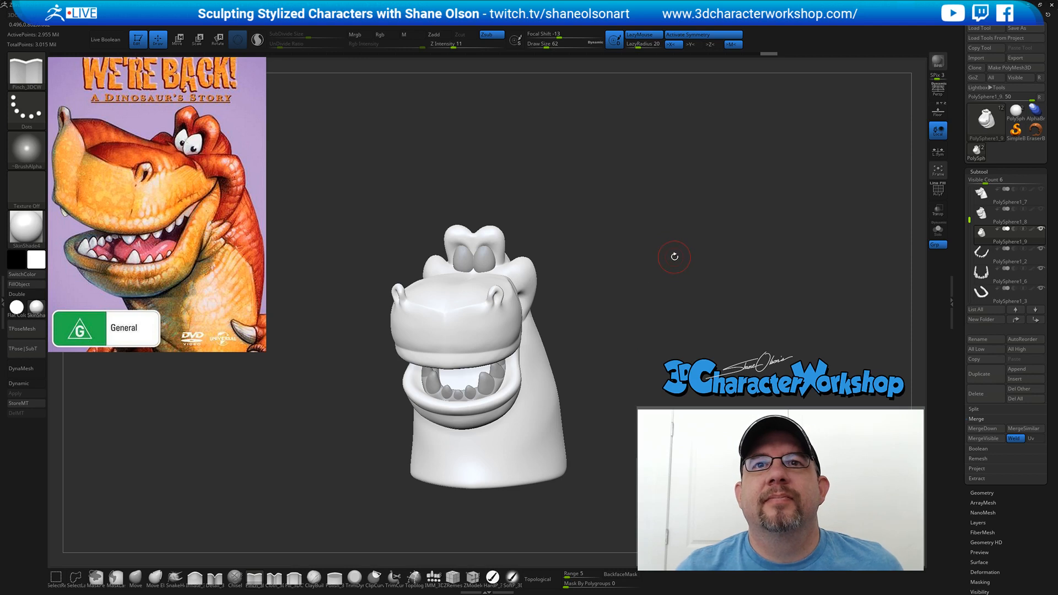
mouse_move(674, 256)
left_mouse_down()
mouse_move(699, 229)
mouse_move(656, 213)
left_mouse_up()
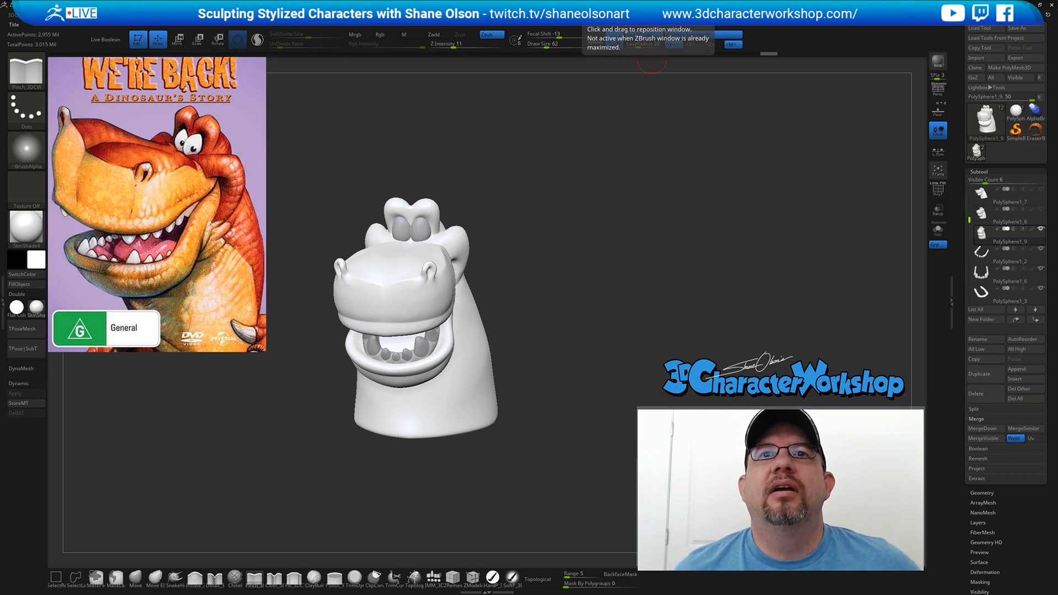
mouse_move(598, 198)
left_mouse_down()
mouse_move(596, 175)
mouse_move(591, 185)
mouse_move(555, 175)
mouse_move(566, 189)
left_mouse_up()
key("s")
key("s")
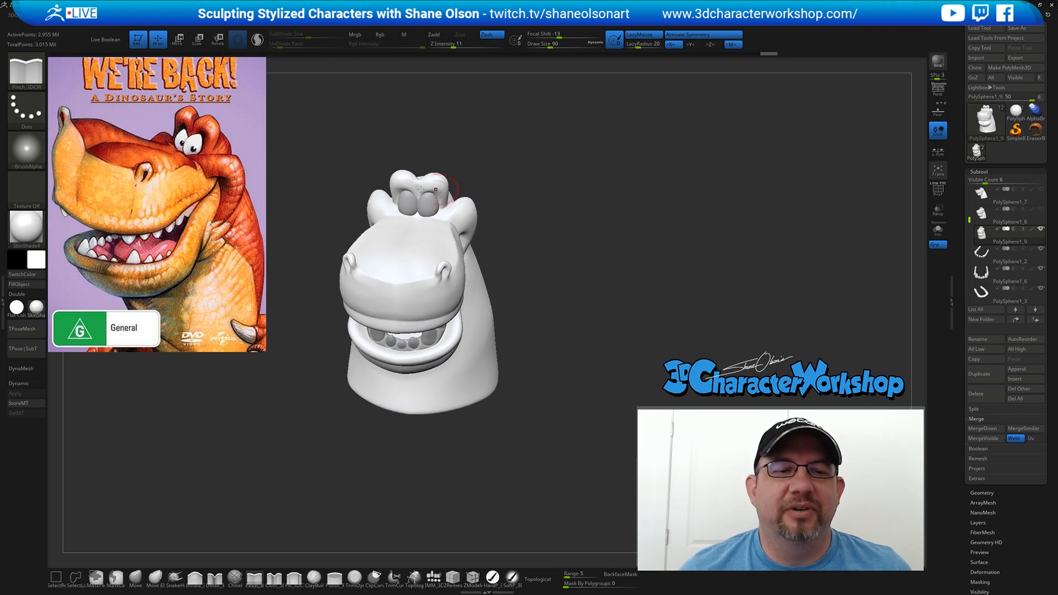
left_click_drag(295, 169, 312, 148)
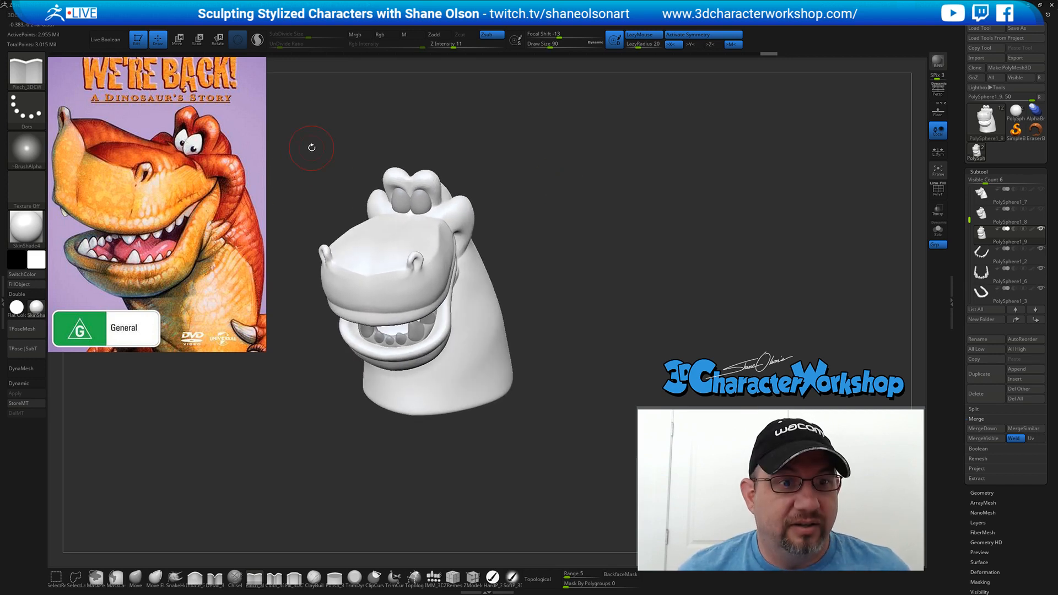
- Sample the dinosaur's orange skin color from the Spotlight poster reference as the active color
key("shift+z")
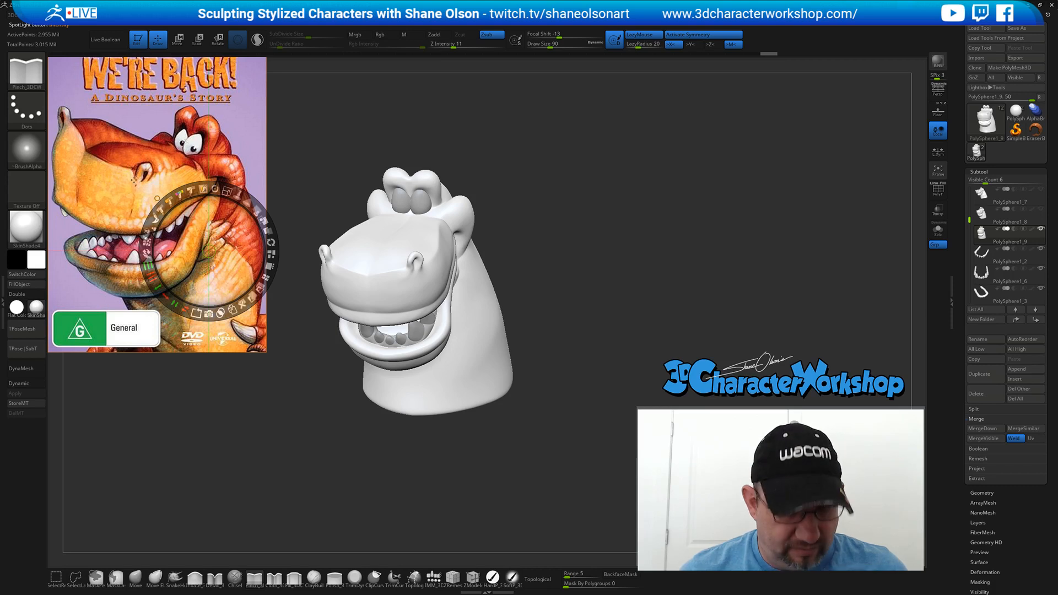
key("c")
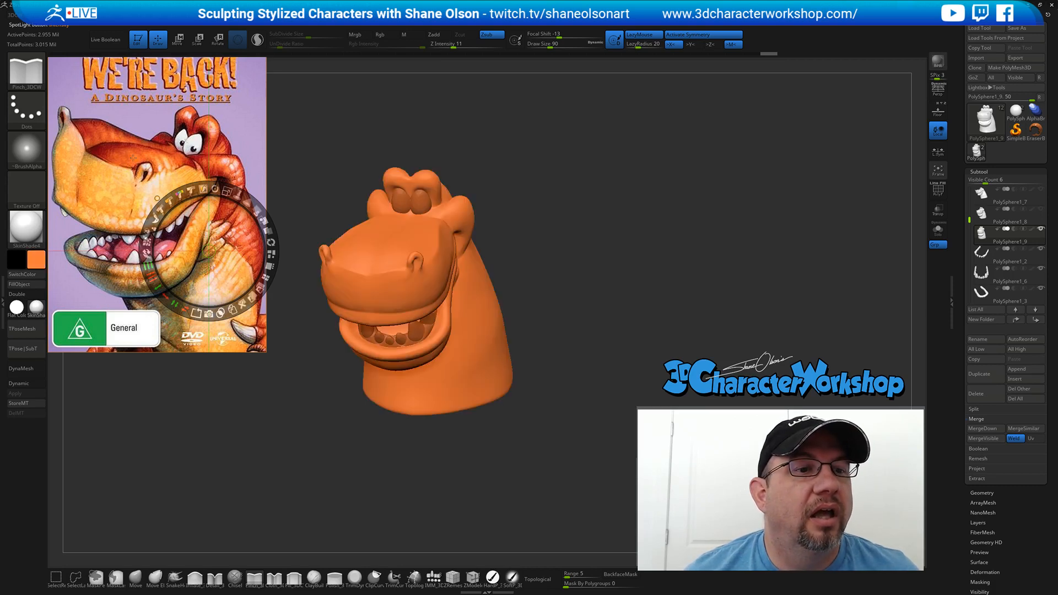
key("shift+z")
- Fill the duplicated head with the sampled orange, using the hard paint brush with Rgb enabled
left_click_drag(675, 169, 643, 210)
left_click_drag(540, 275, 572, 259)
left_click_drag(620, 288, 577, 259)
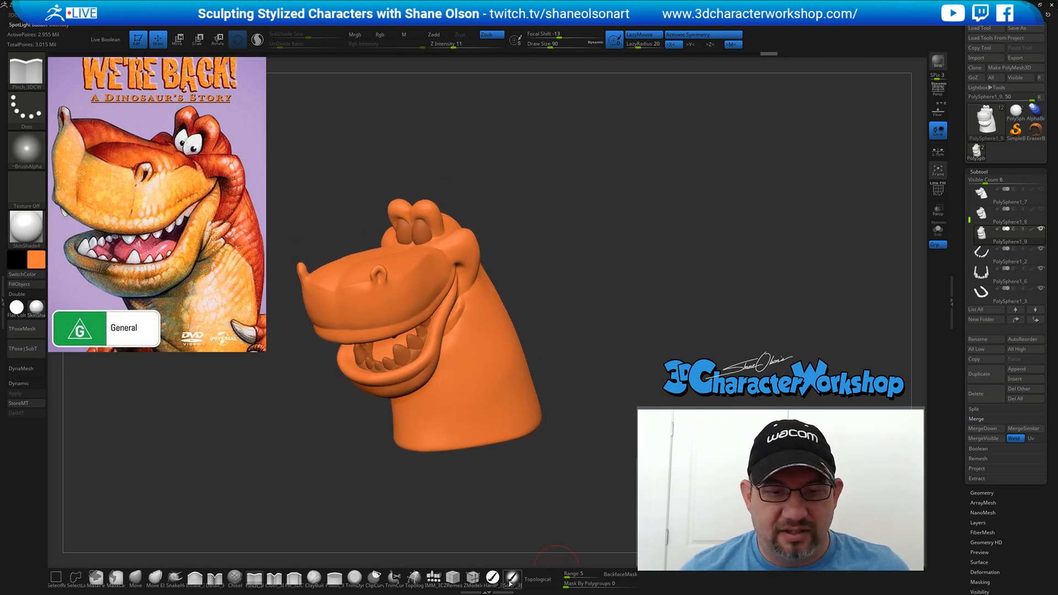
left_click(492, 577)
left_click(20, 284)
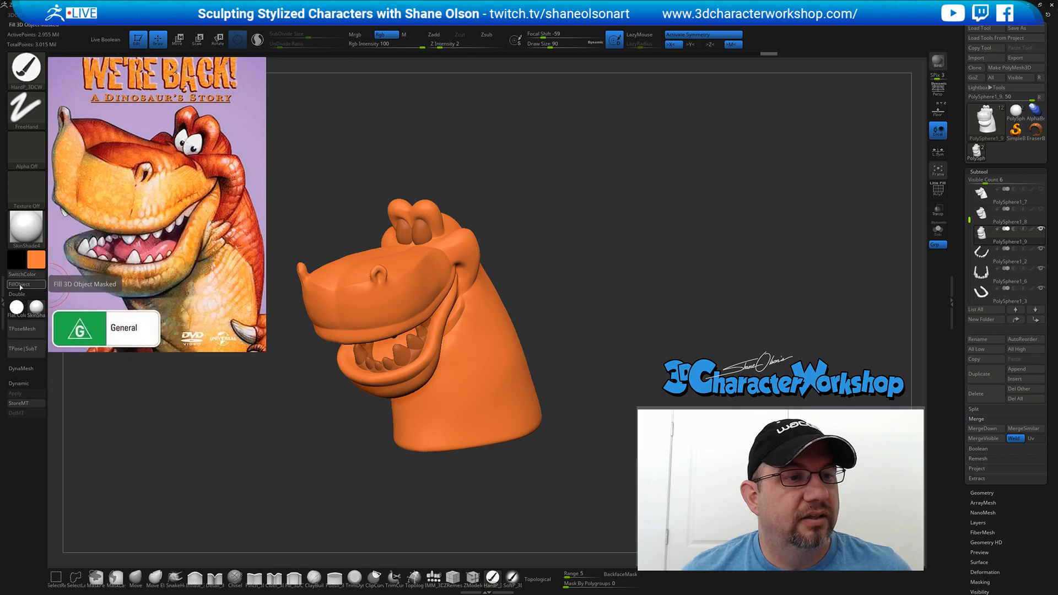
- Sample a light yellow-orange from the snout in the poster reference and paint the snout's lower front and the mouth corner with it
left_click_drag(557, 198, 510, 215)
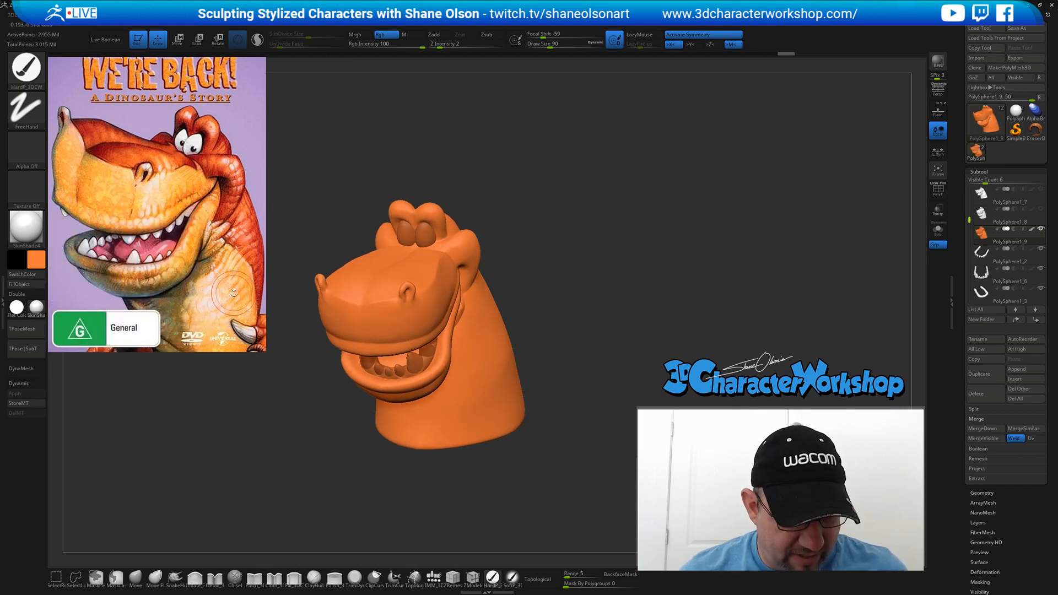
key("shift+z")
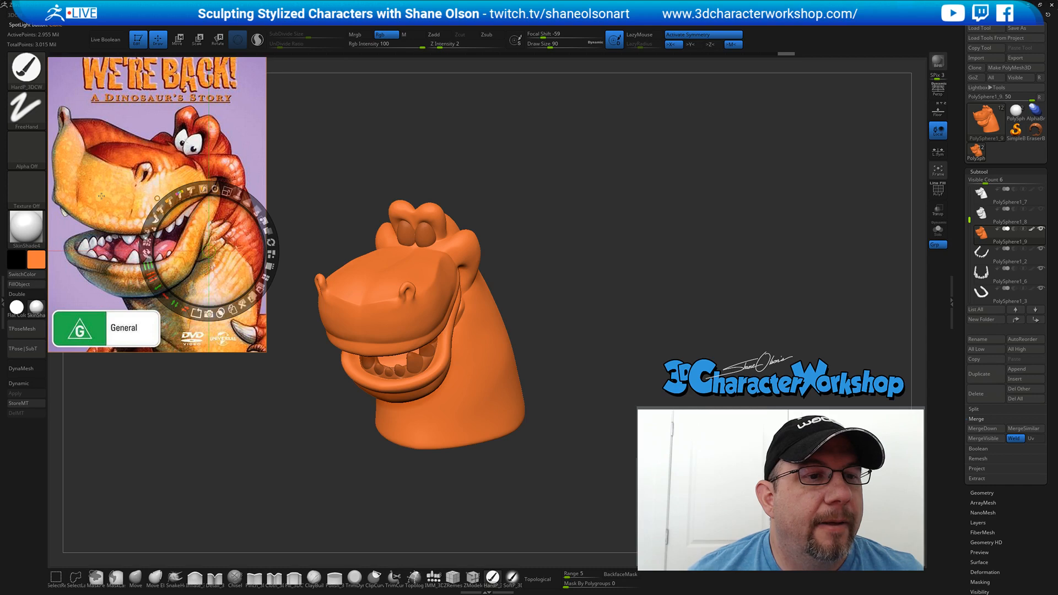
key("c")
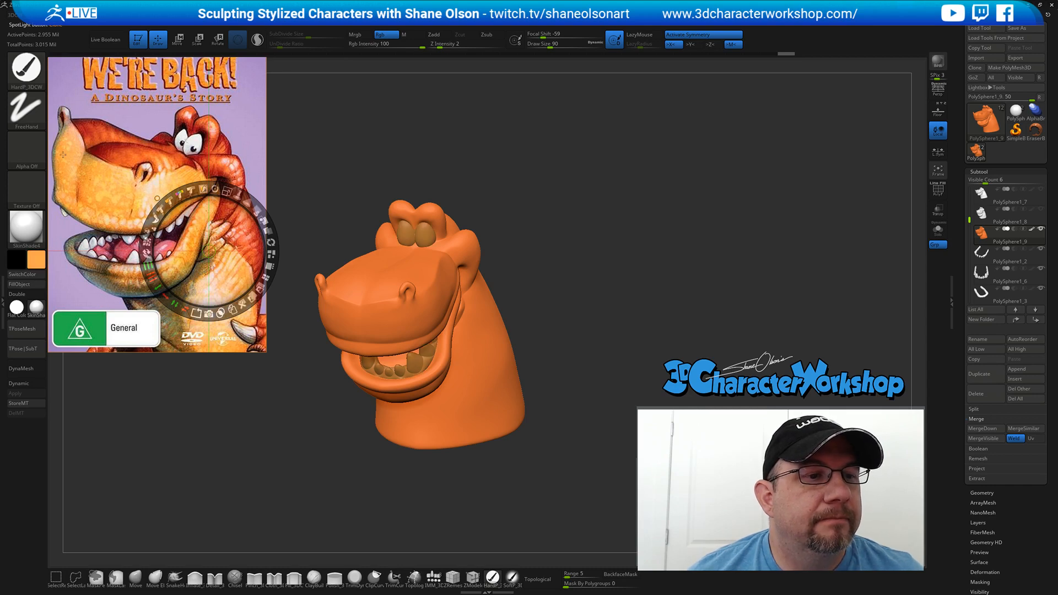
key("z")
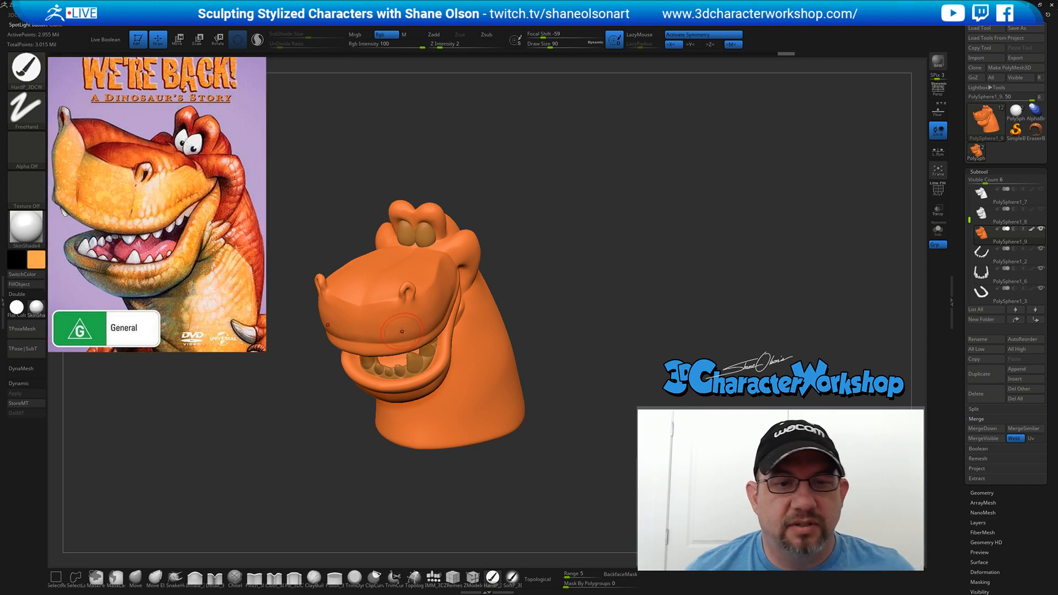
mouse_move(401, 330)
left_mouse_down()
mouse_move(367, 326)
mouse_move(376, 328)
left_mouse_up()
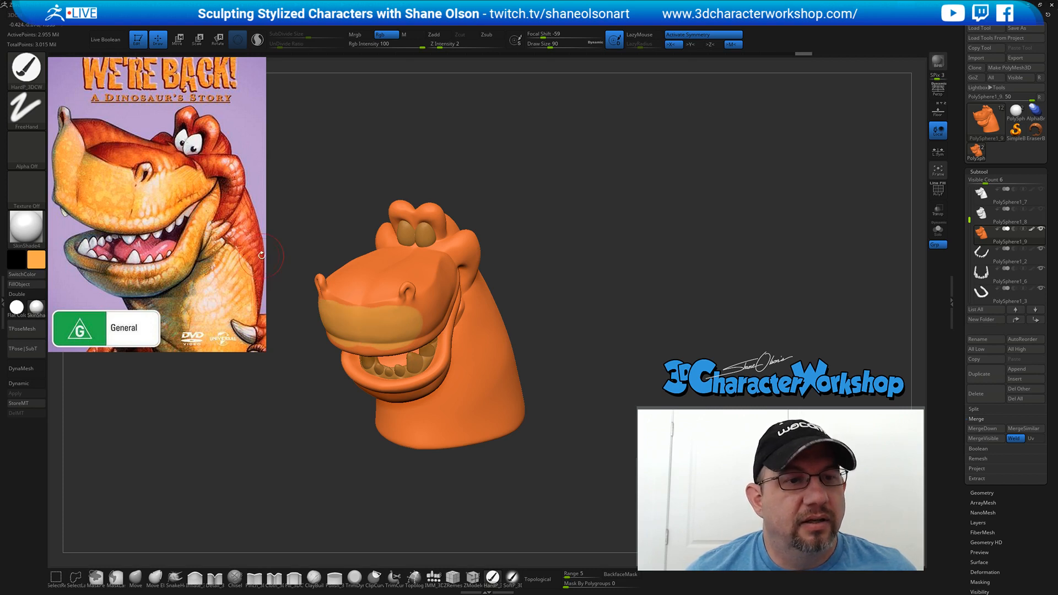
key("z")
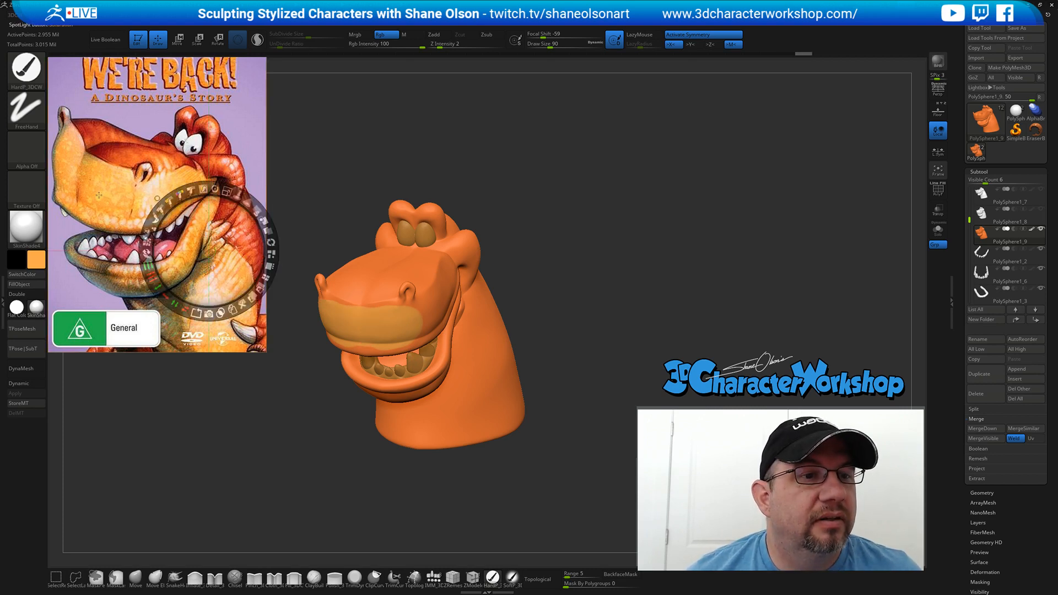
key("z")
mouse_move(441, 344)
left_mouse_down()
mouse_move(474, 328)
mouse_move(383, 329)
mouse_move(395, 331)
left_mouse_up()
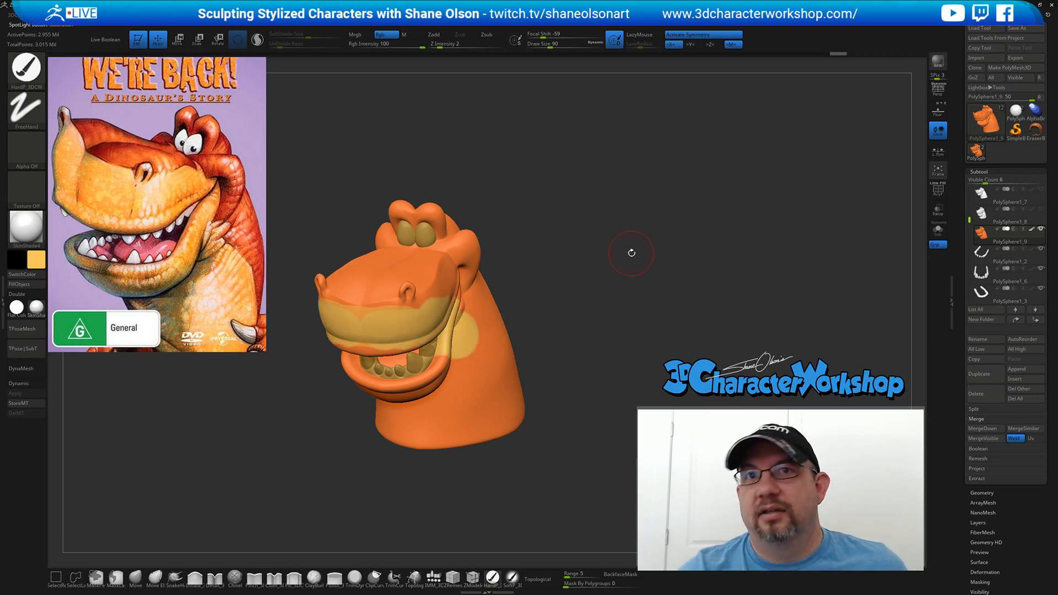
- Extend the yellow-orange color up the side of the snout toward the cheek and nostril, reducing the draw size to 23
mouse_move(568, 282)
left_mouse_down("alt")
mouse_move(556, 313)
mouse_move(577, 315)
mouse_move(577, 305)
mouse_move(614, 323)
mouse_move(621, 300)
mouse_move(640, 312)
mouse_move(602, 300)
mouse_move(636, 305)
mouse_move(579, 415)
mouse_move(576, 401)
mouse_move(405, 328)
left_mouse_up("alt")
key("s")
key("s")
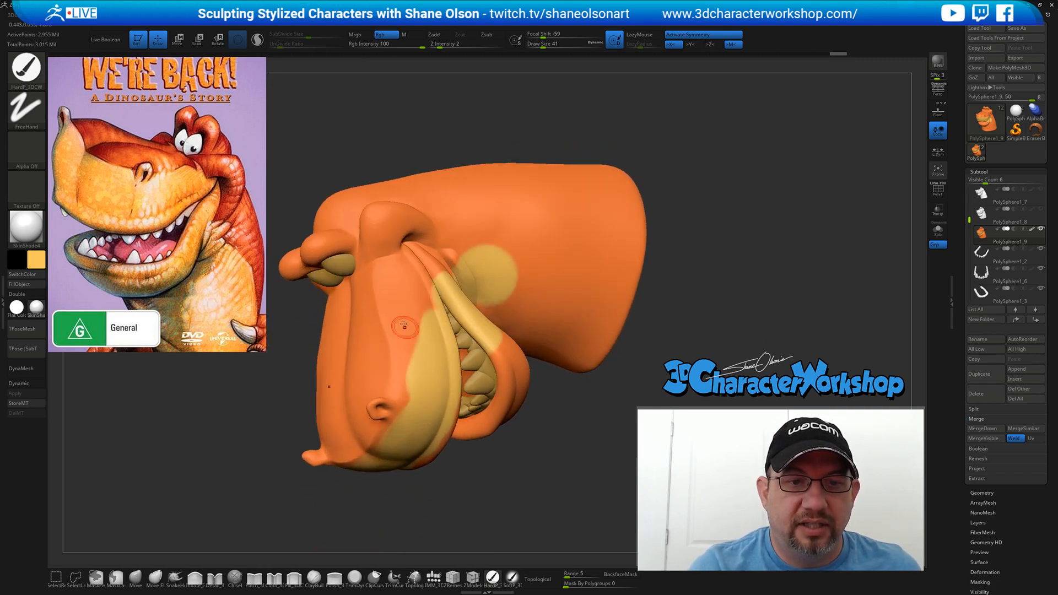
right_click_drag(393, 283, 392, 295, "ctrl")
key("s")
mouse_move(392, 276)
left_mouse_down()
mouse_move(379, 295)
mouse_move(380, 274)
mouse_move(378, 298)
mouse_move(399, 385)
mouse_move(395, 429)
mouse_move(408, 421)
mouse_move(390, 307)
mouse_move(418, 356)
left_mouse_up()
right_click_drag(428, 395, 417, 356)
mouse_move(395, 412)
left_mouse_down()
mouse_move(386, 424)
mouse_move(373, 416)
mouse_move(386, 427)
mouse_move(369, 417)
left_mouse_up()
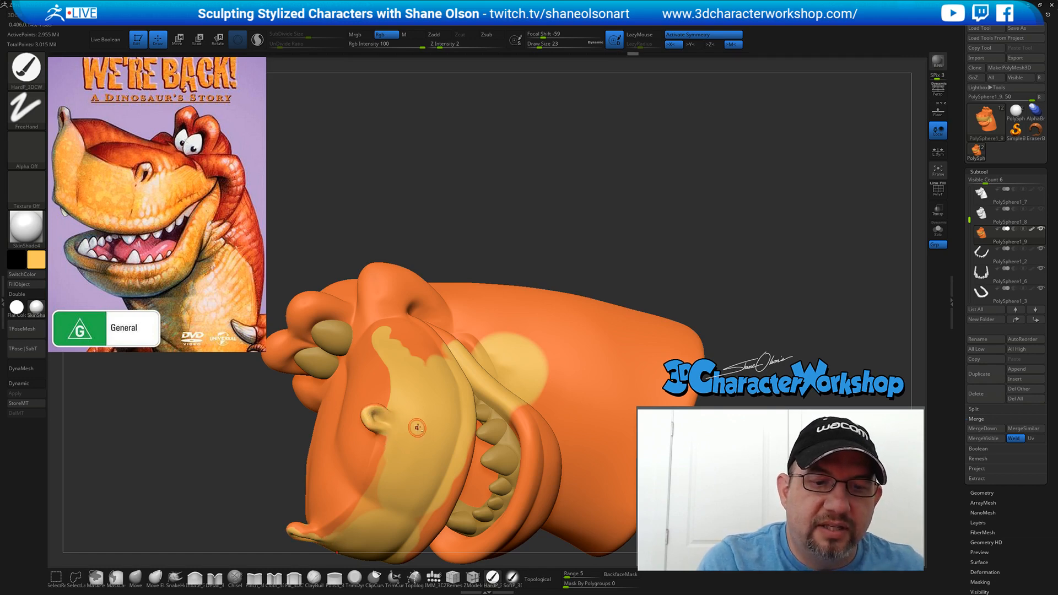
- Paint the nostril and fill the remaining orange patches on the snout's front and side at draw size 23
mouse_move(396, 426)
right_mouse_down()
mouse_move(444, 389)
mouse_move(461, 355)
mouse_move(456, 376)
right_mouse_up()
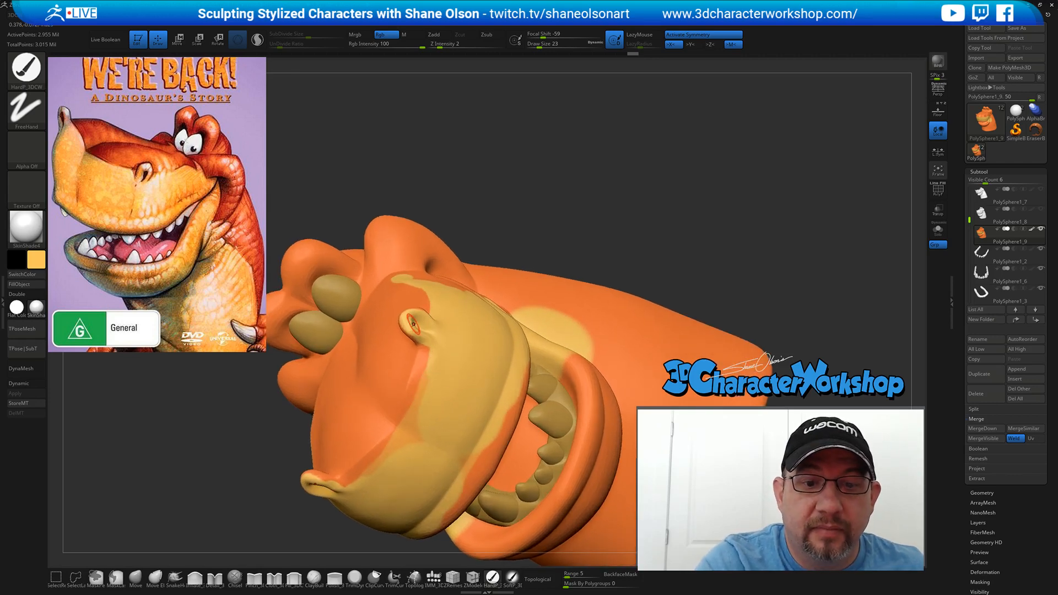
mouse_move(411, 326)
left_mouse_down()
mouse_move(435, 352)
mouse_move(422, 355)
mouse_move(406, 417)
mouse_move(415, 448)
left_mouse_up()
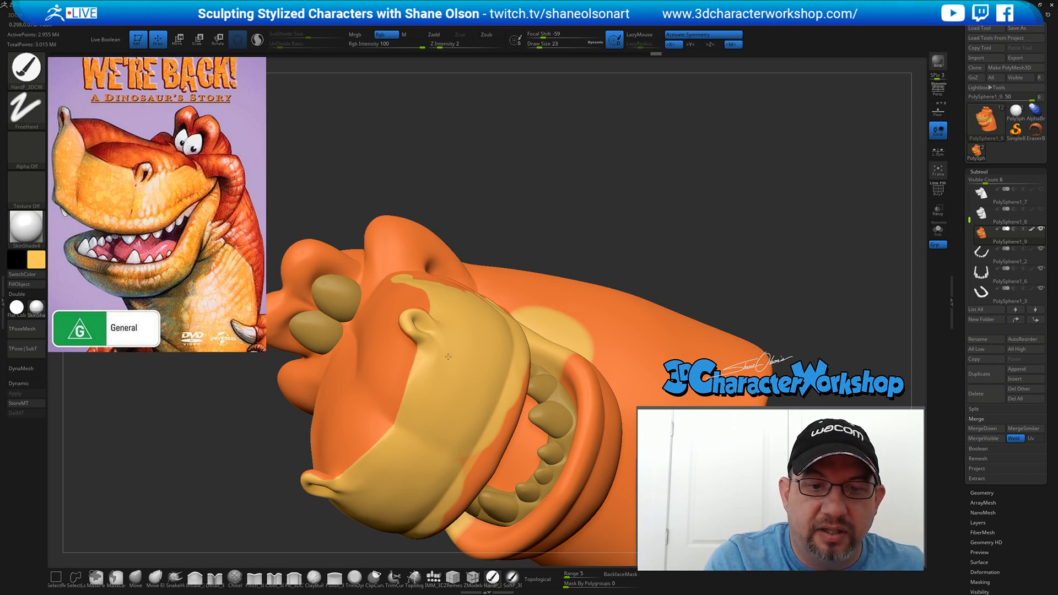
left_click_drag(448, 357, 442, 414)
mouse_move(469, 402)
right_mouse_down("ctrl")
mouse_move(467, 380)
mouse_move(455, 379)
mouse_move(492, 393)
mouse_move(425, 348)
right_mouse_up("ctrl")
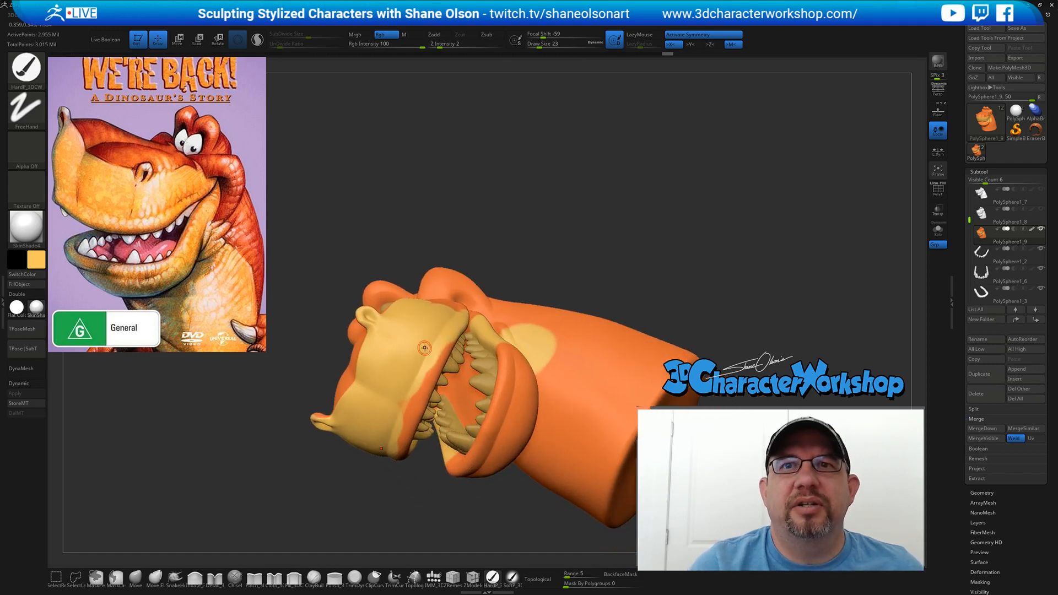
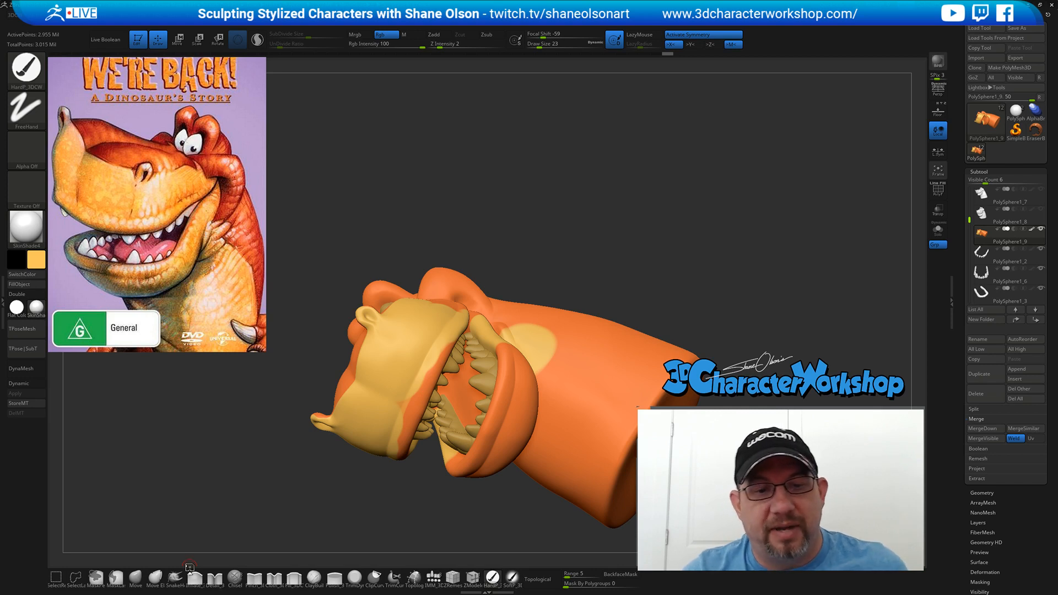
- Cover the upper lip's remaining edge and much of the lower jaw with yellow-orange using draw size 83
left_click_drag(588, 252, 594, 237)
key("s")
left_click(594, 250)
key("]")
mouse_move(414, 380)
left_mouse_down()
mouse_move(407, 408)
mouse_move(460, 341)
left_mouse_up()
mouse_move(442, 380)
left_mouse_down()
mouse_move(460, 388)
mouse_move(498, 377)
left_mouse_up()
right_click_drag(499, 370, 485, 414)
mouse_move(485, 380)
left_mouse_down()
mouse_move(486, 355)
mouse_move(482, 364)
left_mouse_up()
mouse_move(538, 477)
right_mouse_down("alt")
mouse_move(496, 425)
mouse_move(512, 430)
right_mouse_up("alt")
mouse_move(484, 417)
left_mouse_down()
mouse_move(472, 456)
mouse_move(485, 442)
left_mouse_up()
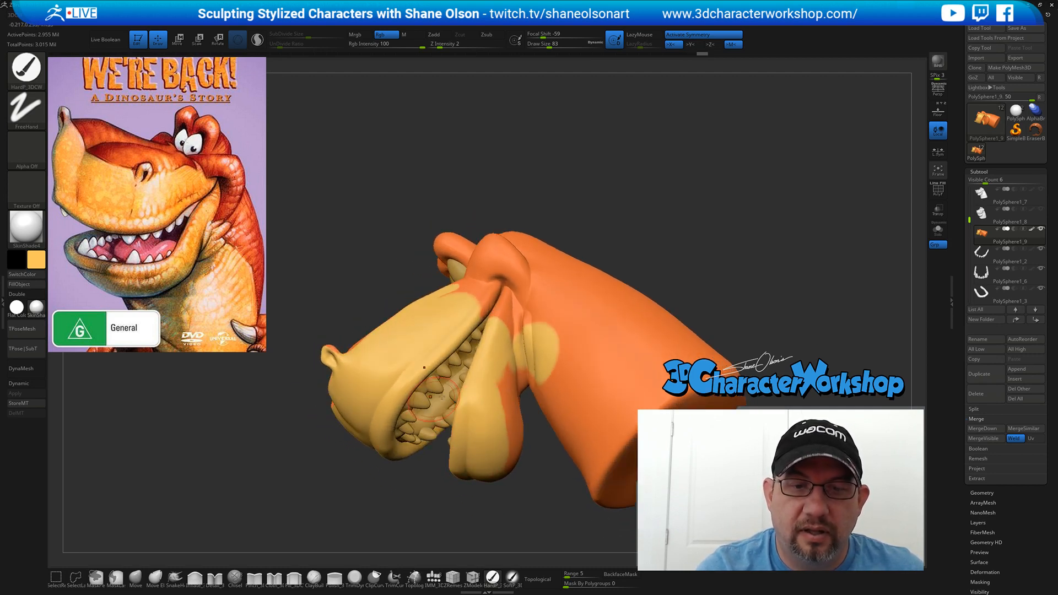
- Define the top end of the yellow-orange snout area beneath the cheek with a thin stroke at draw size 6
right_click_drag(426, 431, 501, 439)
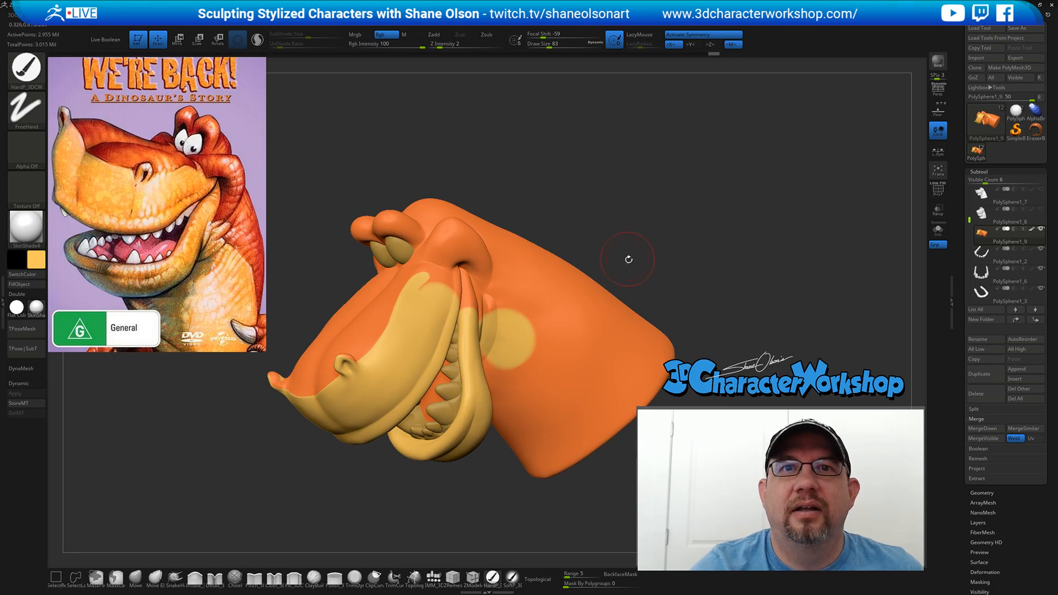
right_click_drag(628, 259, 623, 263)
mouse_move(457, 426)
right_mouse_down()
mouse_move(436, 396)
mouse_move(429, 442)
mouse_move(453, 421)
mouse_move(475, 430)
mouse_move(474, 411)
right_mouse_up()
right_click_drag(448, 375, 456, 380)
key("s")
left_click_drag(457, 380, 452, 380)
right_click_drag(445, 366, 450, 383)
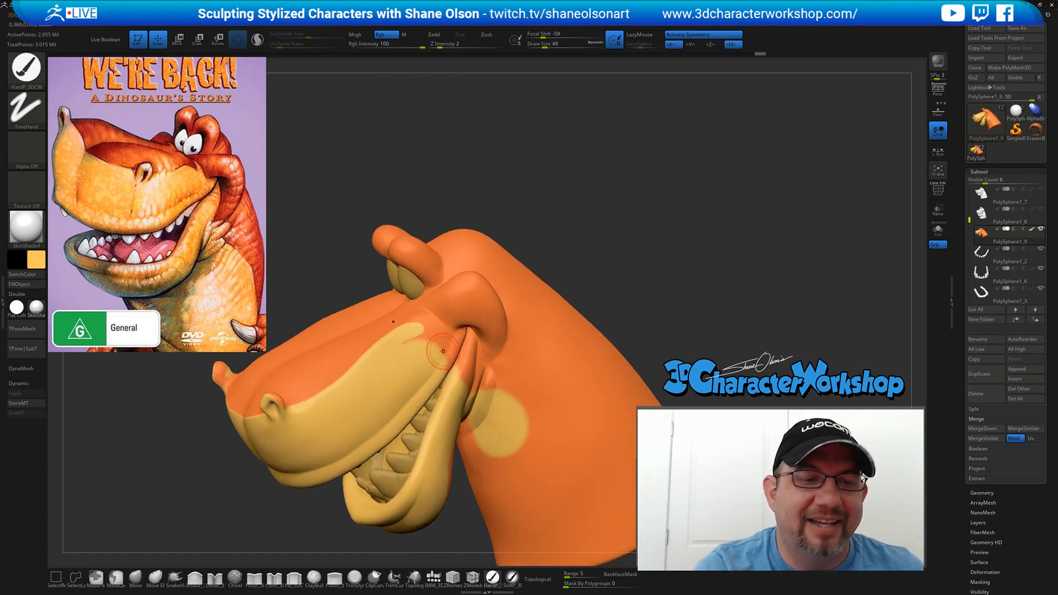
mouse_move(438, 341)
right_mouse_down()
mouse_move(441, 353)
mouse_move(433, 345)
right_mouse_up()
key("s")
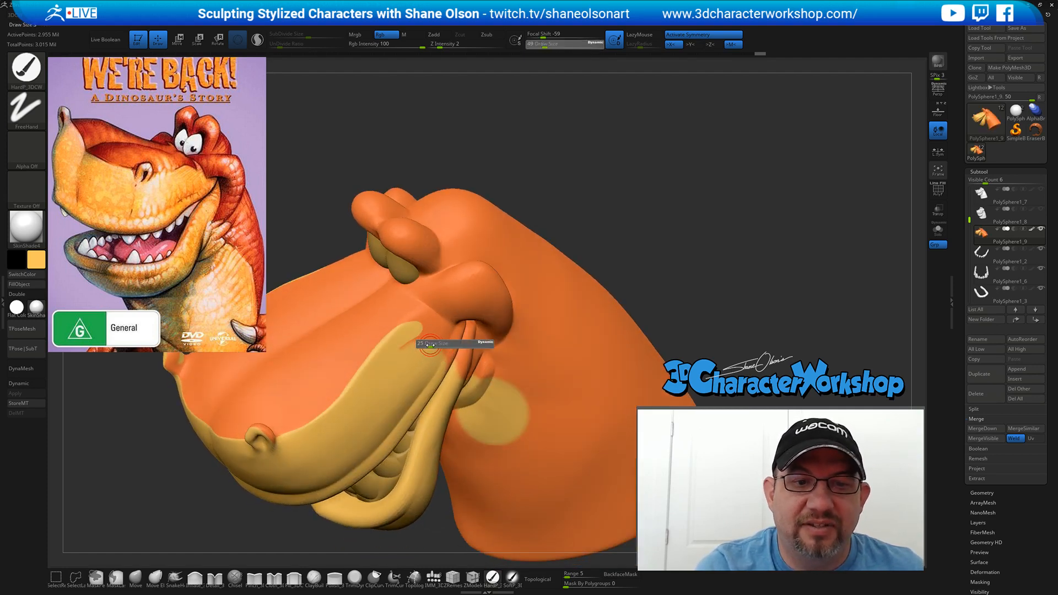
left_click_drag(433, 346, 425, 346)
mouse_move(426, 345)
right_mouse_down()
mouse_move(549, 369)
mouse_move(455, 412)
mouse_move(425, 379)
right_mouse_up()
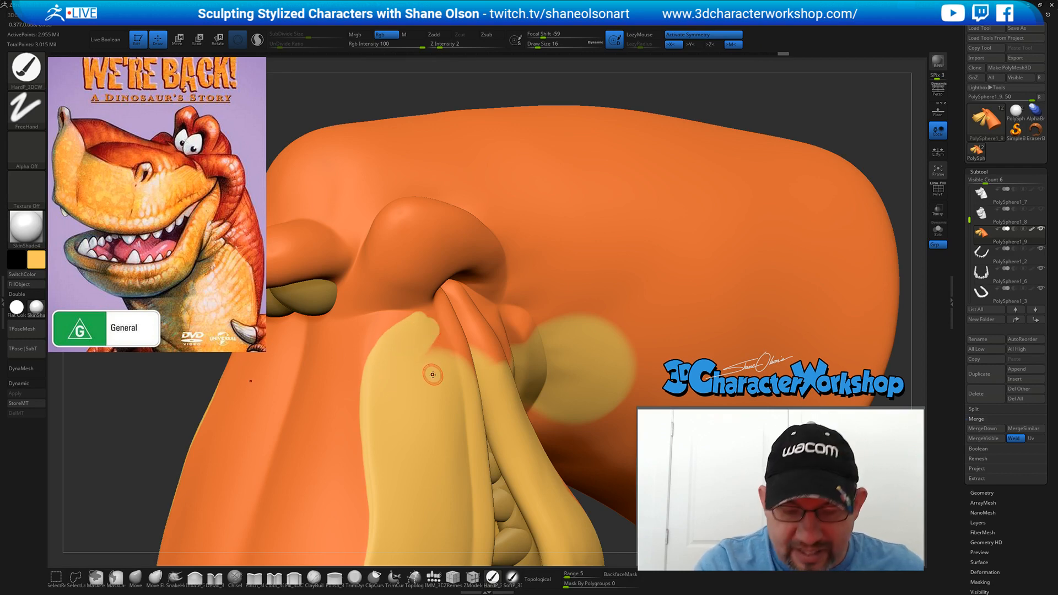
key("bracketleft")
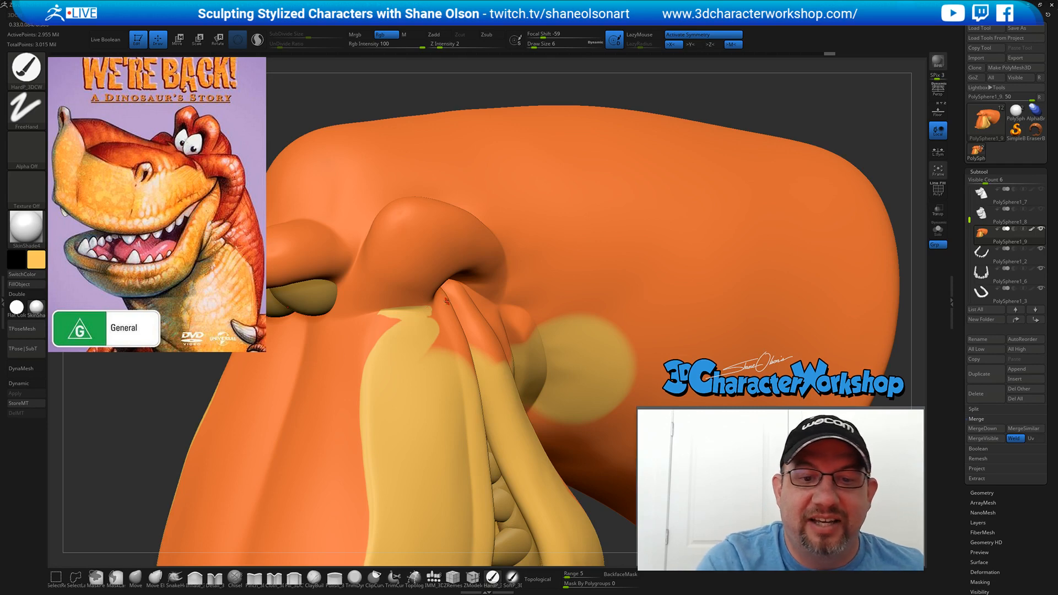
- Fill the back end of the upper lip up to the cheek fold with yellow-orange at draw size 18
mouse_move(443, 308)
right_mouse_down()
mouse_move(427, 337)
mouse_move(449, 323)
right_mouse_up()
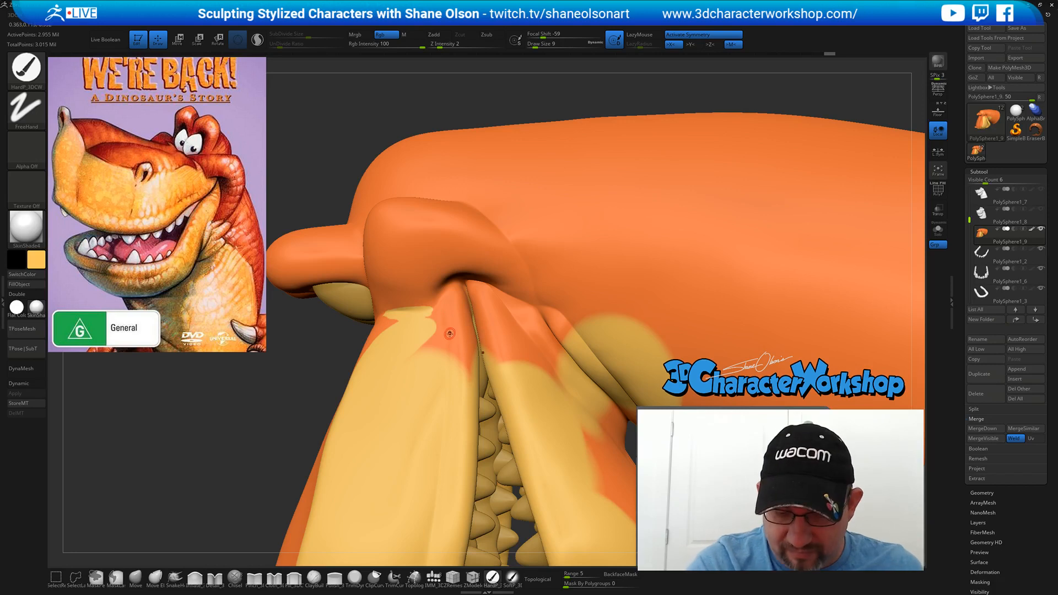
key("bracketright")
mouse_move(450, 326)
left_mouse_down()
mouse_move(422, 349)
mouse_move(453, 299)
mouse_move(471, 322)
mouse_move(459, 359)
mouse_move(469, 355)
left_mouse_up()
key("ctrl+s")
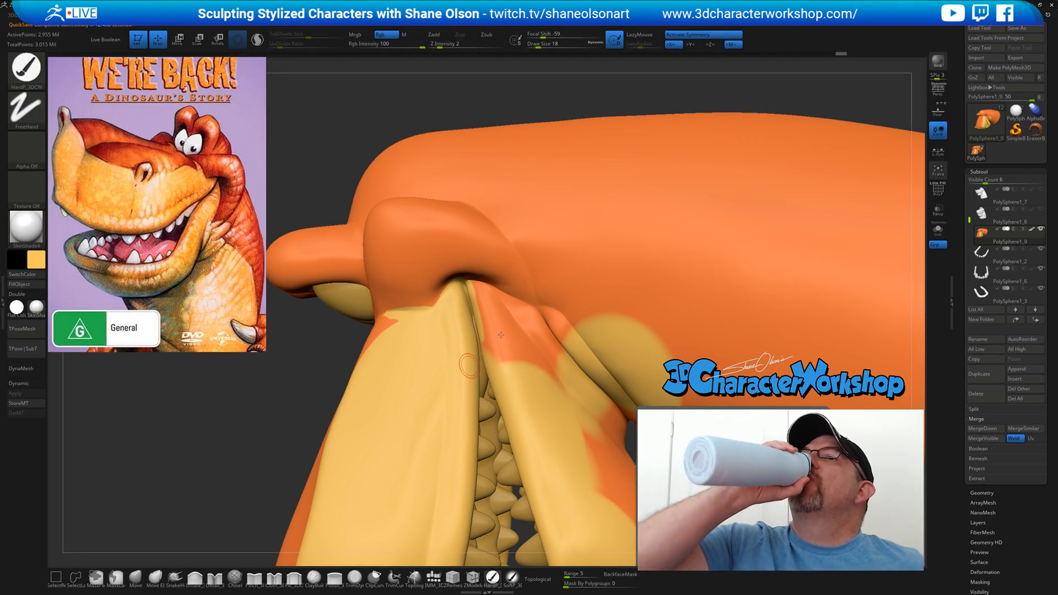
- Paint the back of the lower lip and the skin folds behind the mouth corner yellow-orange at draw size 18
right_click_drag(466, 359, 501, 335)
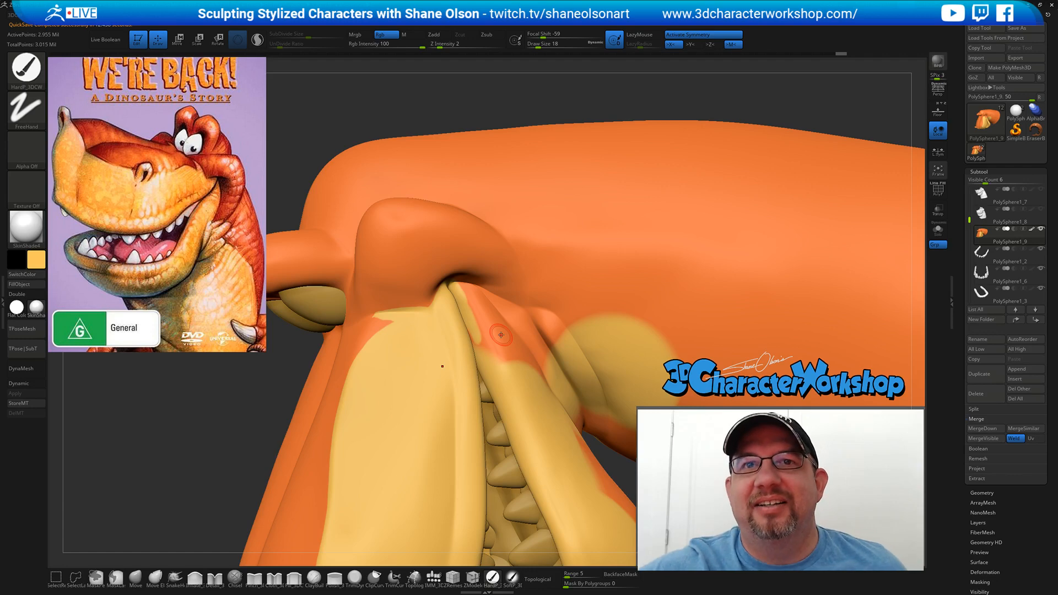
right_click_drag(467, 373, 473, 330)
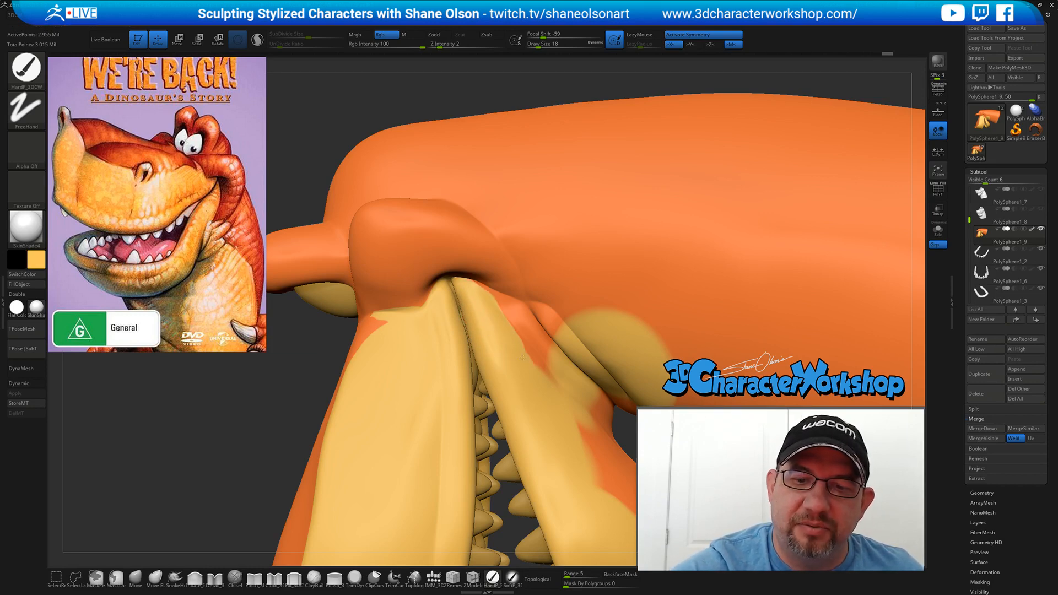
mouse_move(558, 368)
right_mouse_down()
mouse_move(551, 380)
mouse_move(551, 363)
right_mouse_up()
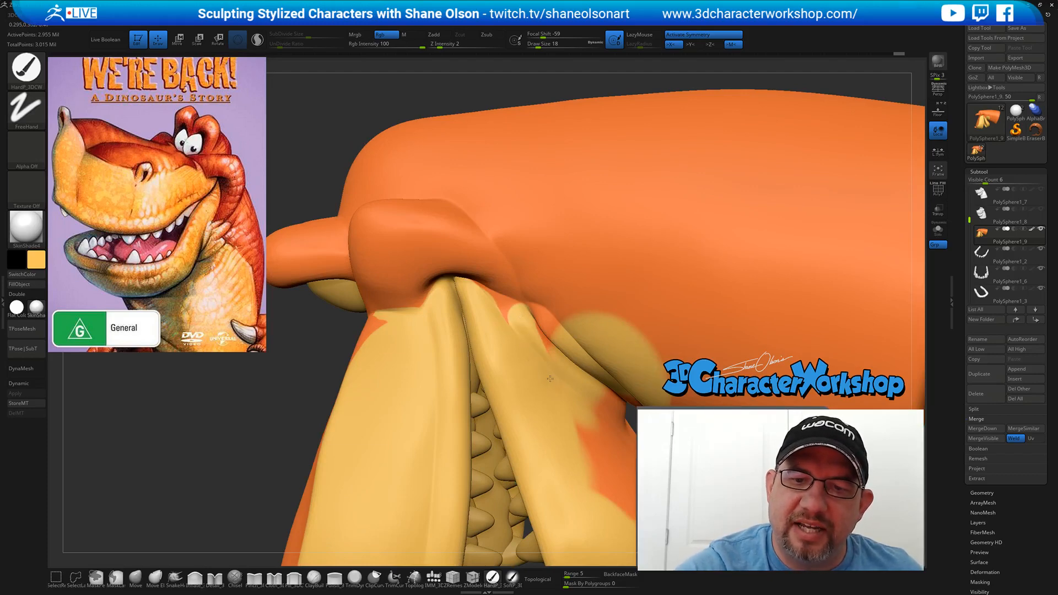
mouse_move(557, 346)
right_mouse_down()
mouse_move(551, 356)
mouse_move(526, 329)
mouse_move(533, 318)
right_mouse_up()
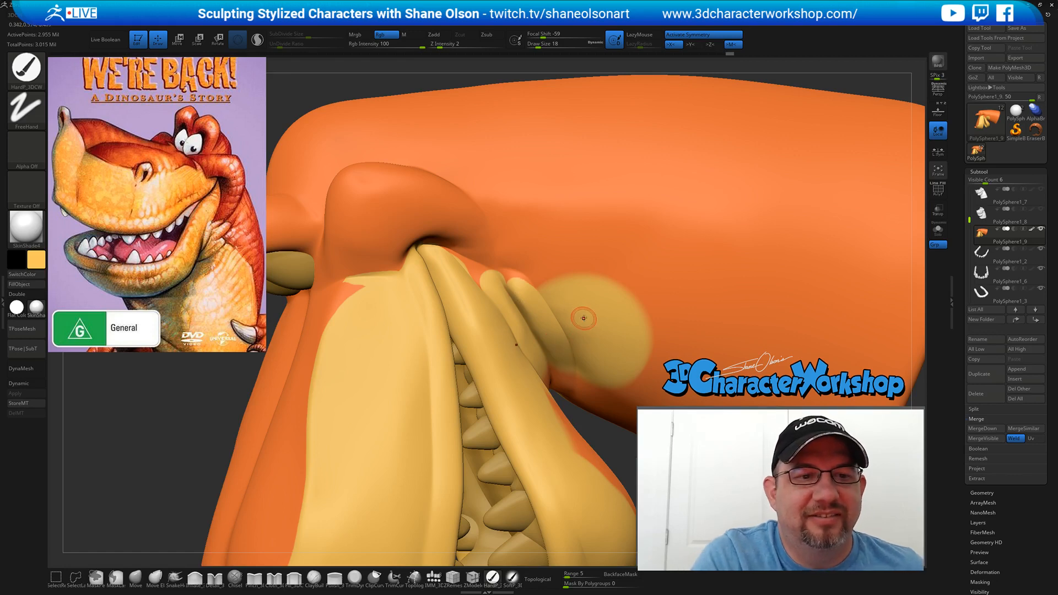
left_click_drag(544, 295, 612, 288)
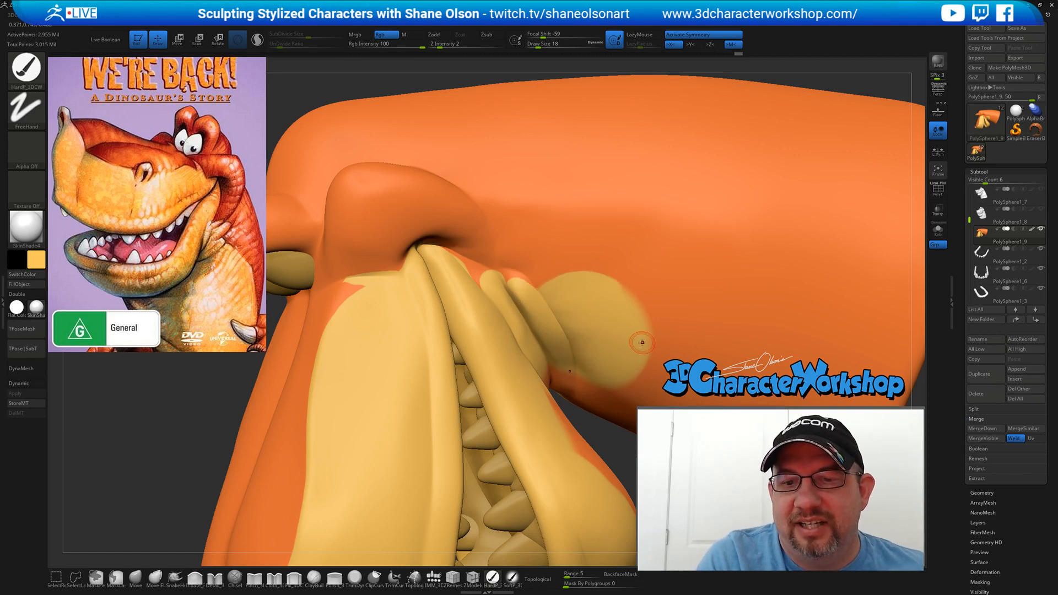
- Fill the remaining orange patches on the side and underside of the lower jaw with yellow-orange
right_click_drag(622, 318, 546, 309)
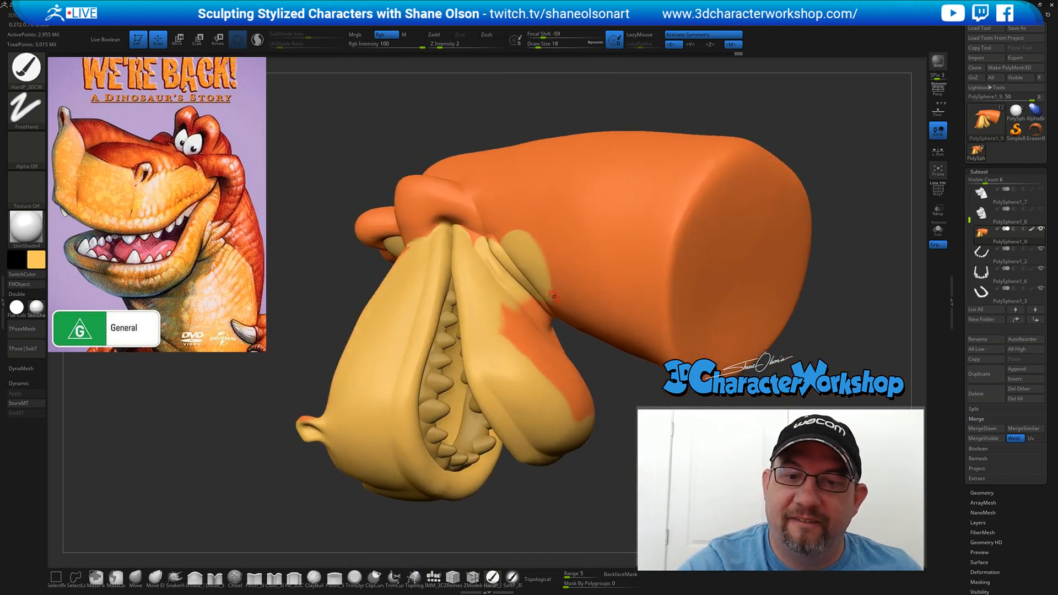
mouse_move(508, 297)
left_mouse_down()
mouse_move(518, 350)
mouse_move(535, 325)
mouse_move(531, 299)
mouse_move(532, 312)
left_mouse_up()
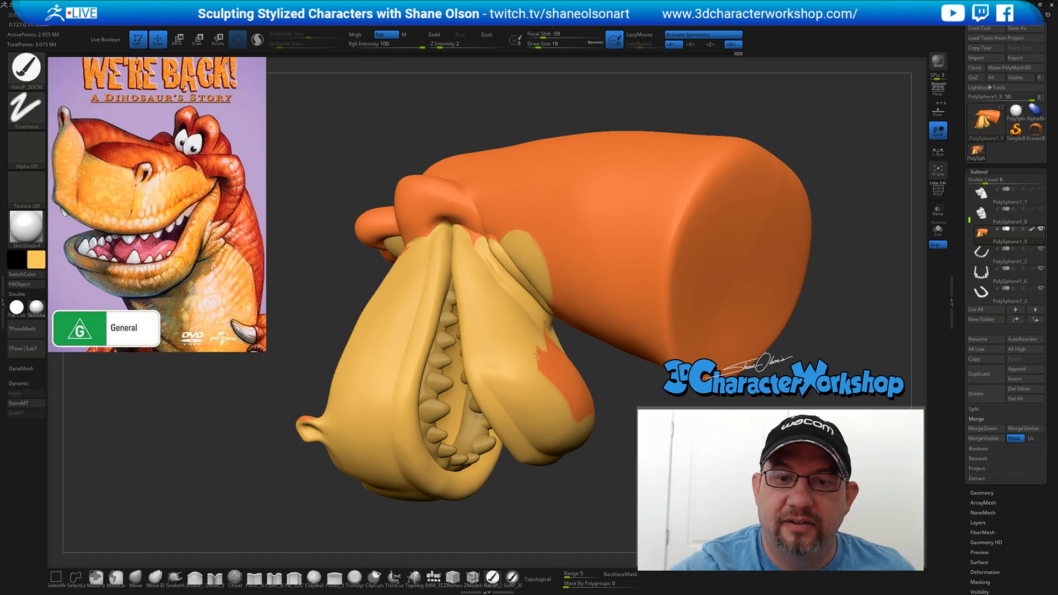
mouse_move(537, 354)
left_mouse_down()
mouse_move(553, 359)
mouse_move(585, 411)
mouse_move(562, 364)
mouse_move(566, 382)
left_mouse_up()
right_click_drag(565, 390, 598, 365)
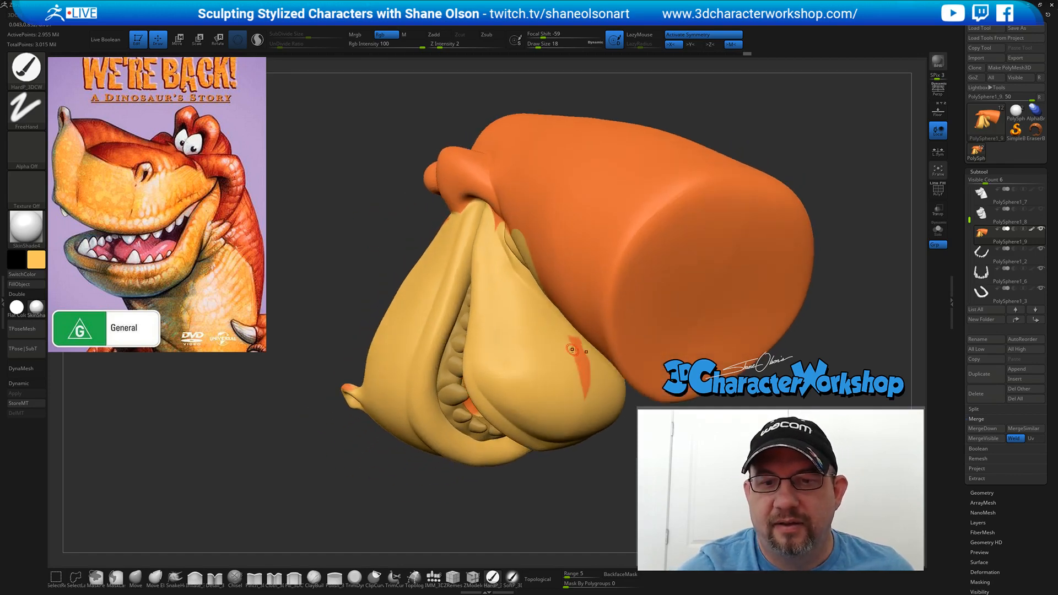
mouse_move(582, 361)
left_mouse_down()
mouse_move(571, 343)
mouse_move(584, 390)
left_mouse_up()
right_click_drag(573, 378, 707, 334)
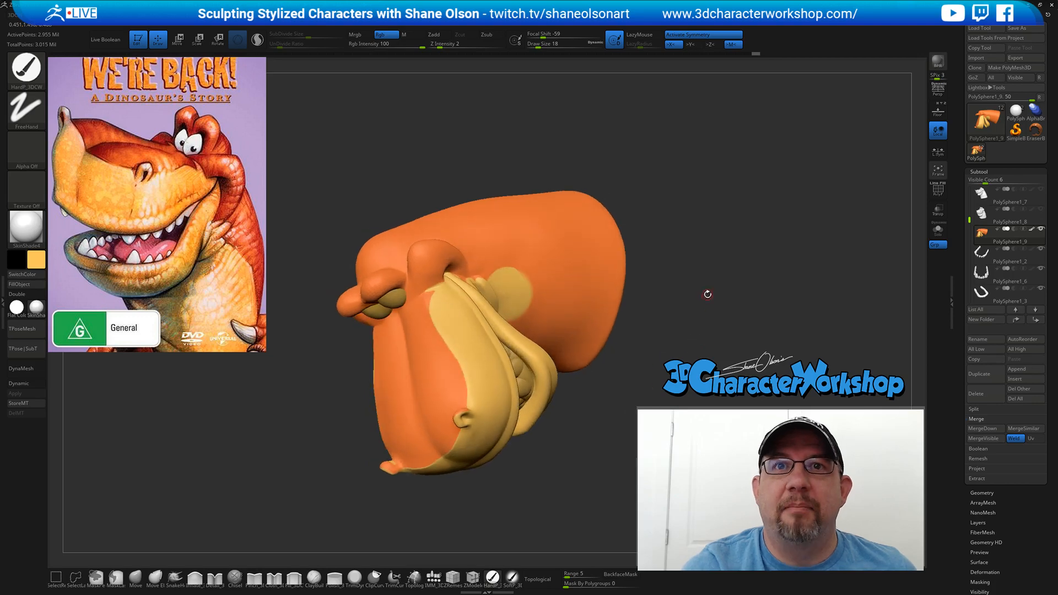
- Outline the throat's color boundary down the side of the neck and fill it with yellow-orange, raising the draw size to 38
right_click_drag(707, 295, 660, 310)
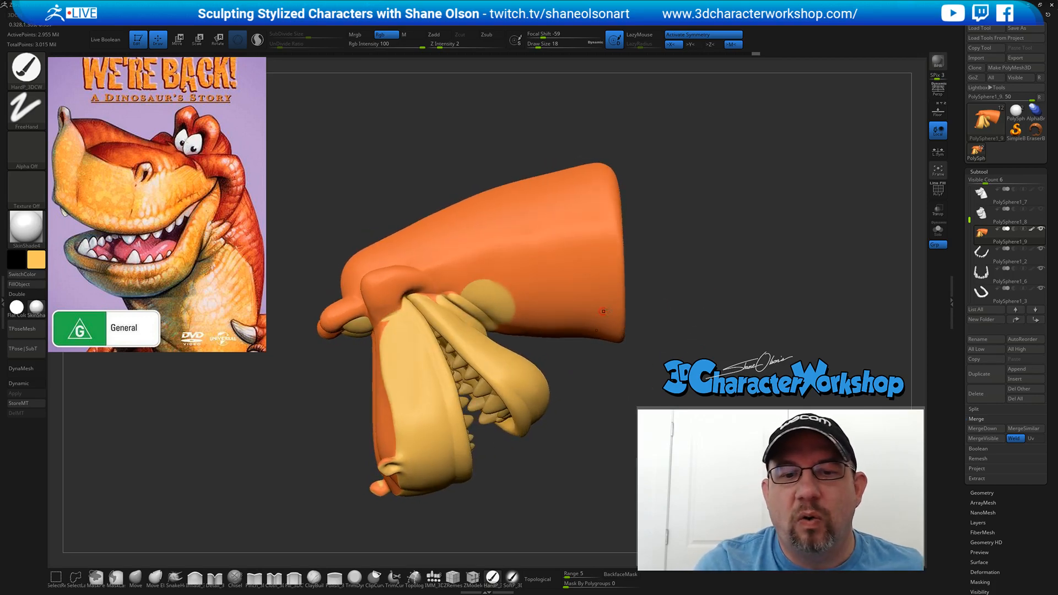
right_click_drag(646, 313, 621, 302)
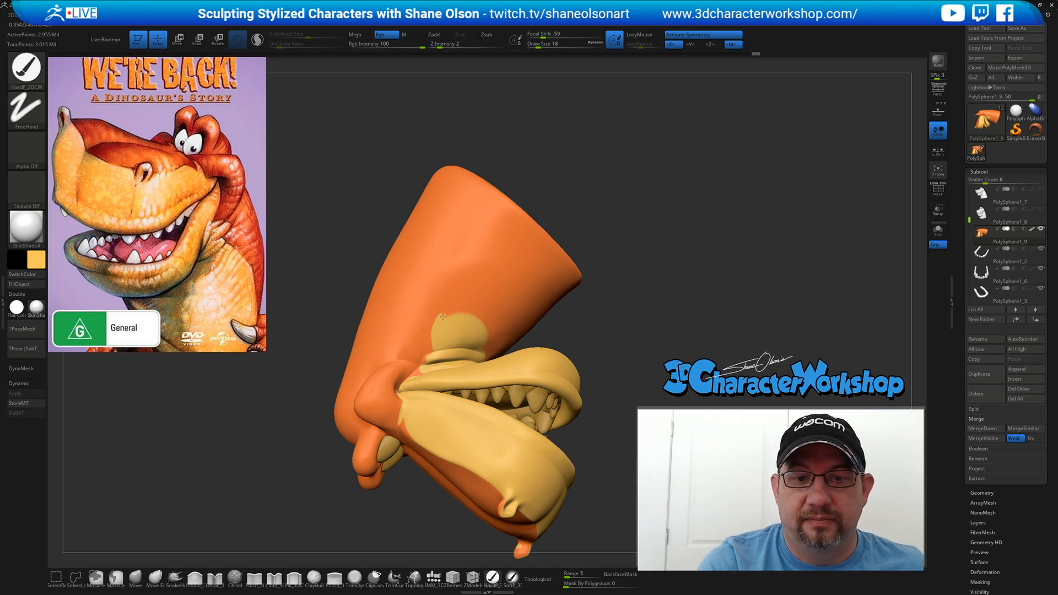
left_click_drag(443, 316, 455, 296)
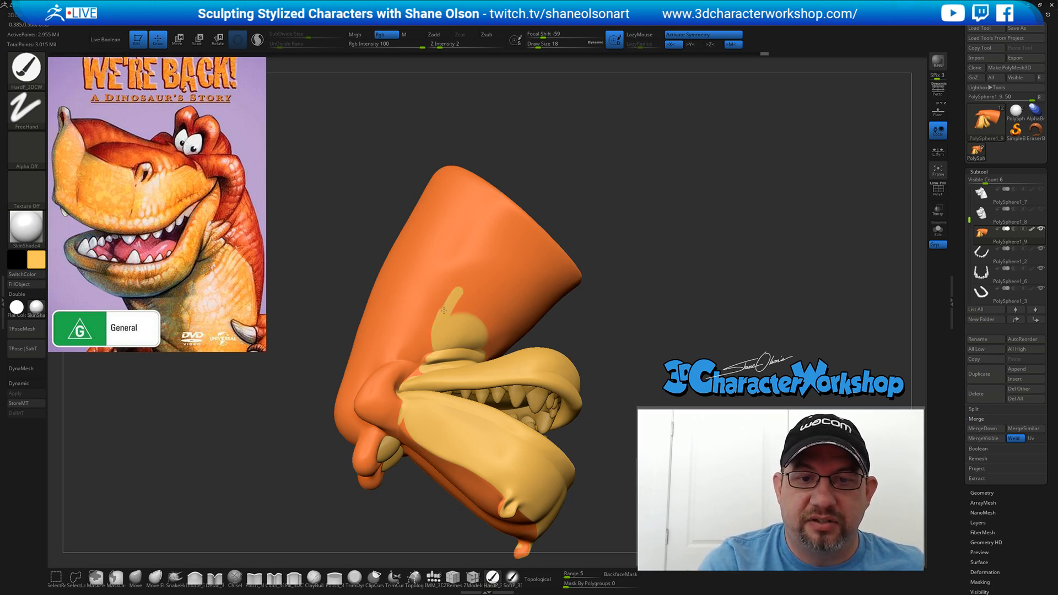
left_click_drag(466, 272, 536, 224)
left_click_drag(464, 284, 529, 236)
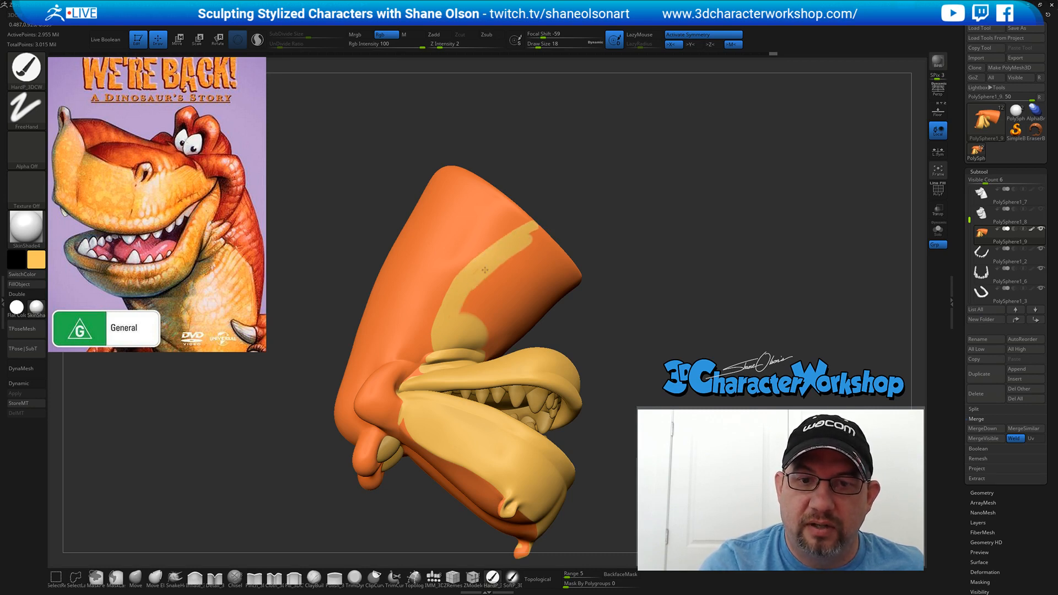
mouse_move(468, 293)
left_mouse_down()
mouse_move(503, 306)
mouse_move(489, 284)
mouse_move(532, 243)
mouse_move(532, 272)
mouse_move(510, 312)
mouse_move(540, 286)
mouse_move(554, 250)
left_mouse_up()
key("bracketright")
key("bracketright")
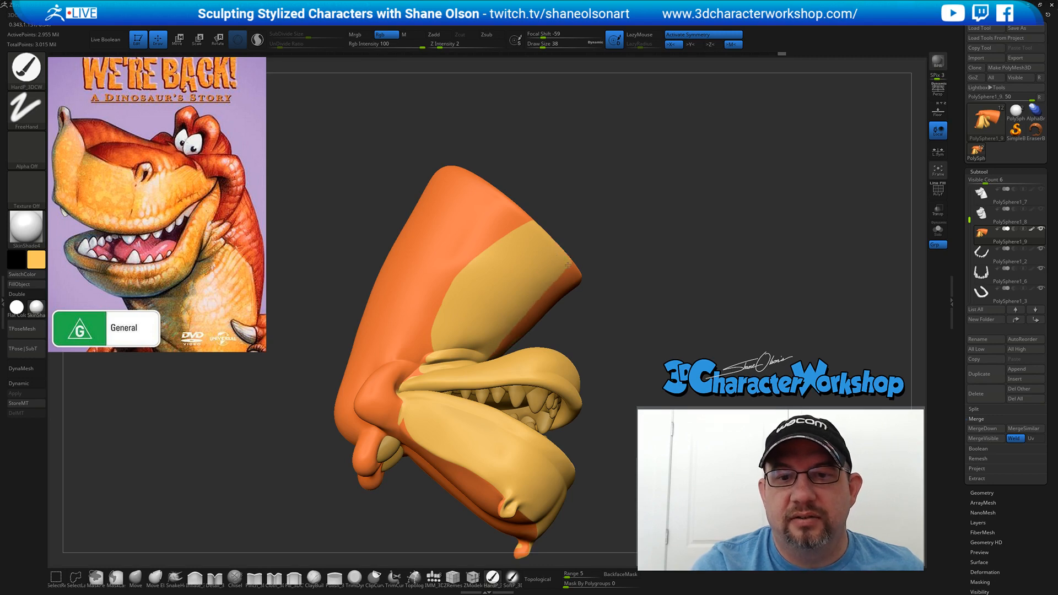
- Paint the throat's yellow-orange up to the rim of the neck's cut end, evening out the boundary with the orange
mouse_move(639, 295)
left_mouse_down()
mouse_move(556, 303)
mouse_move(579, 274)
mouse_move(567, 313)
mouse_move(533, 350)
left_mouse_up()
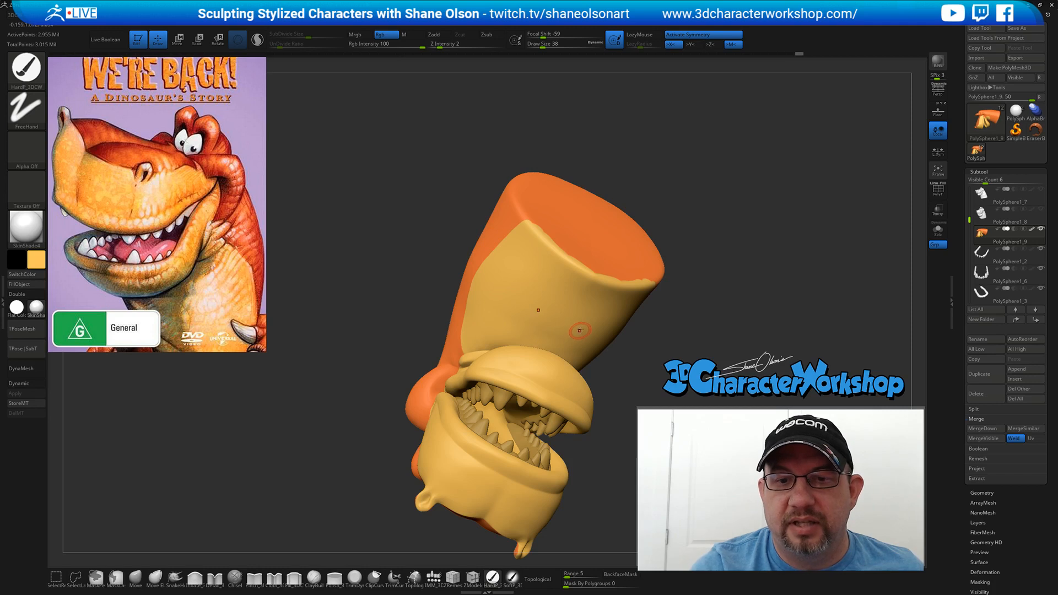
mouse_move(580, 331)
right_mouse_down()
mouse_move(538, 346)
mouse_move(553, 298)
right_mouse_up()
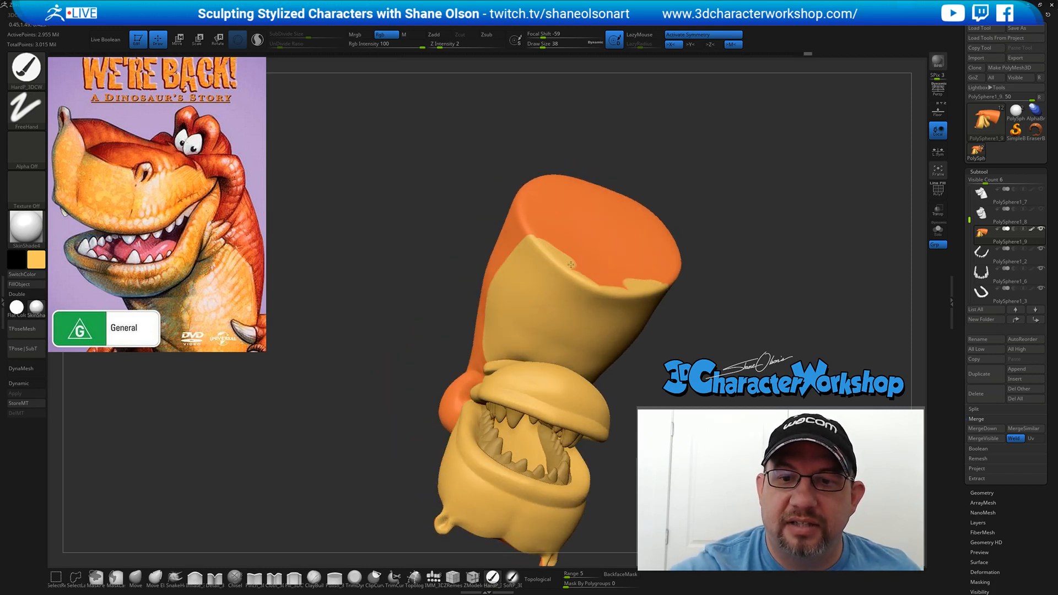
left_click_drag(571, 264, 598, 279)
left_click_drag(534, 239, 596, 274)
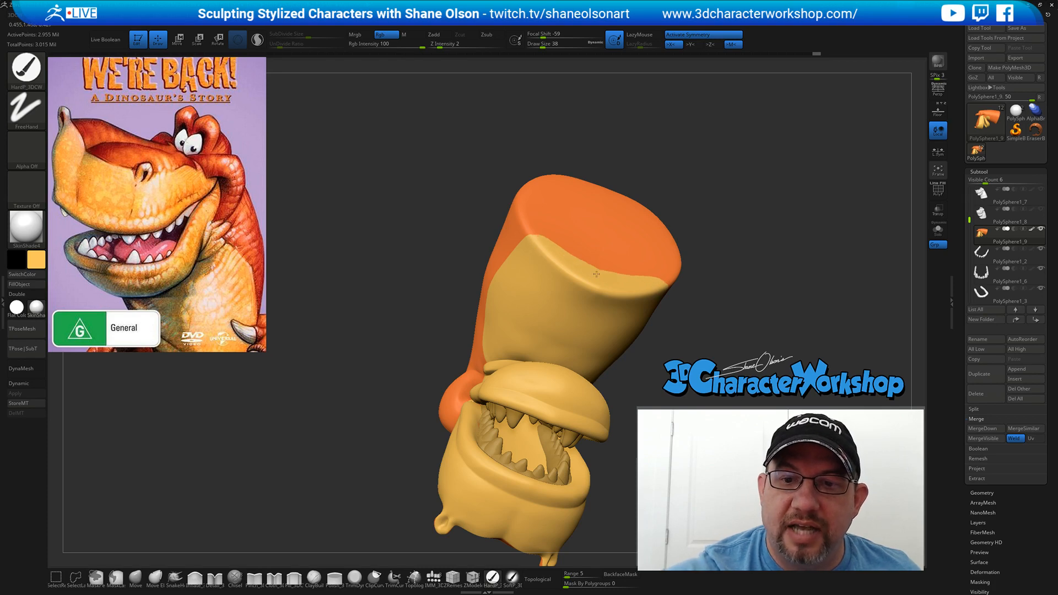
mouse_move(564, 273)
right_mouse_down()
mouse_move(533, 287)
mouse_move(536, 339)
mouse_move(528, 331)
mouse_move(525, 344)
mouse_move(429, 251)
right_mouse_up()
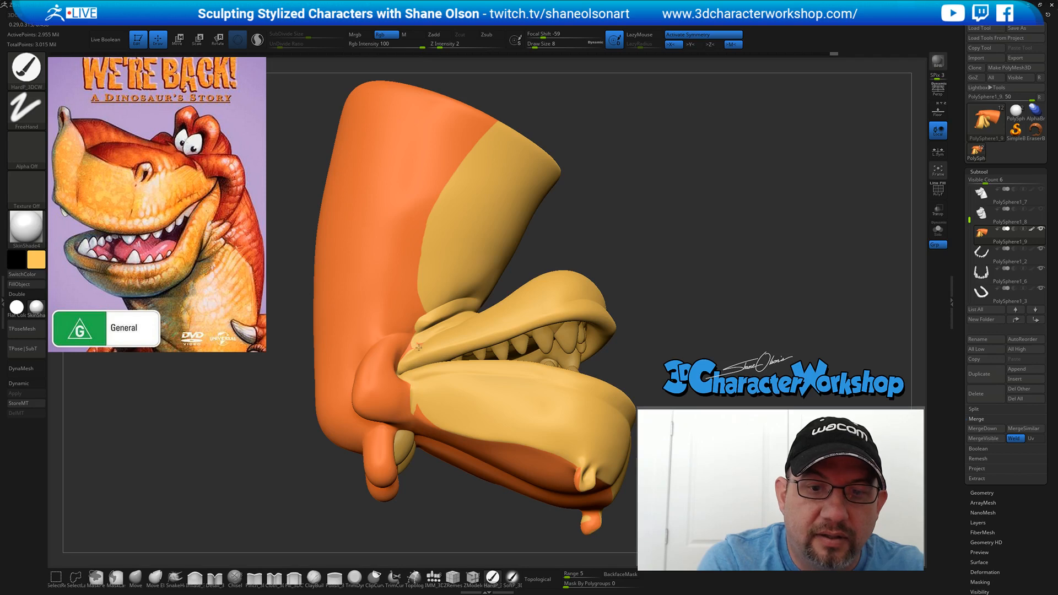
- Paint a tapering yellow-orange strip up the crease in front of the cheek at draw size 8, trimming its edge with sampled orange
right_click_drag(659, 334, 517, 310, "ctrl")
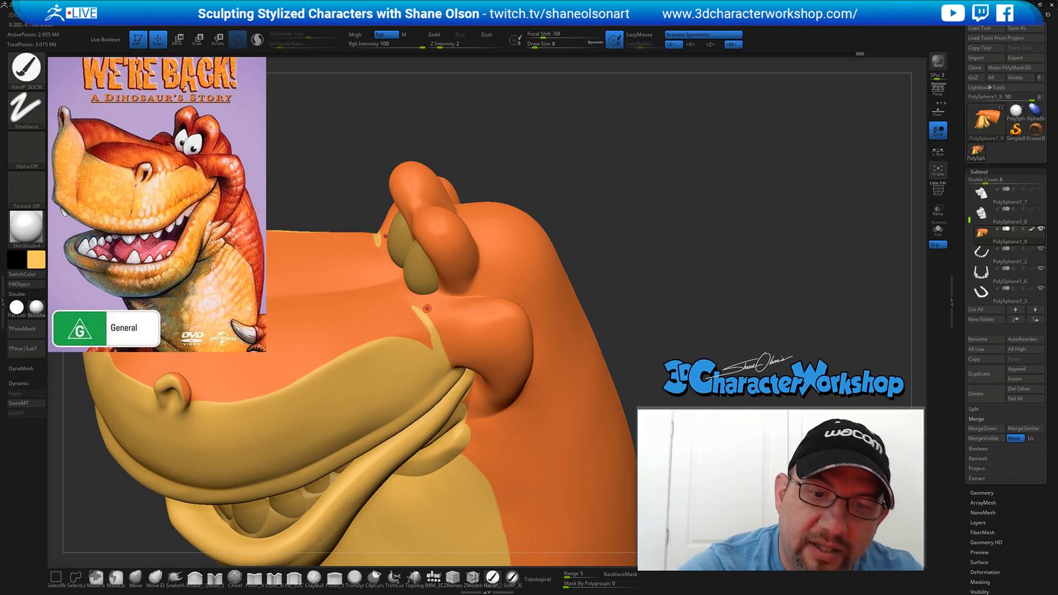
key("c")
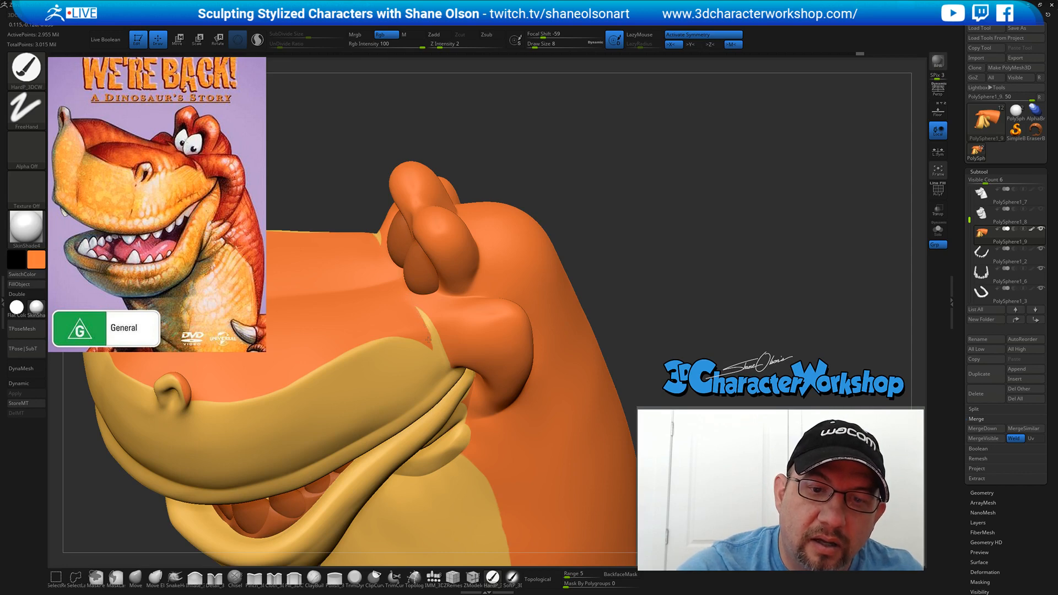
right_click_drag(436, 335, 446, 366, "ctrl")
key("c")
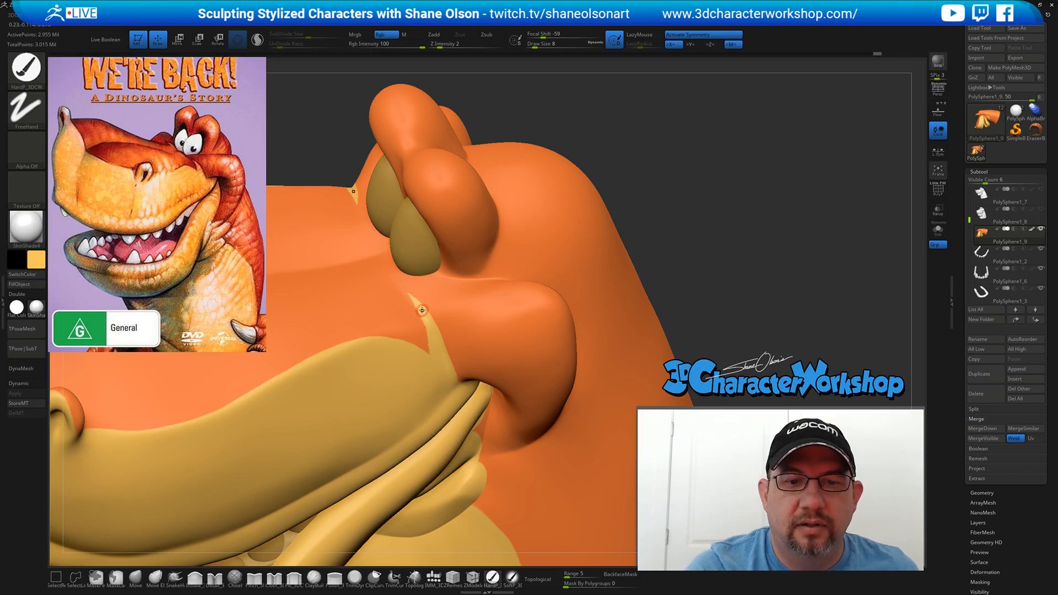
key("f")
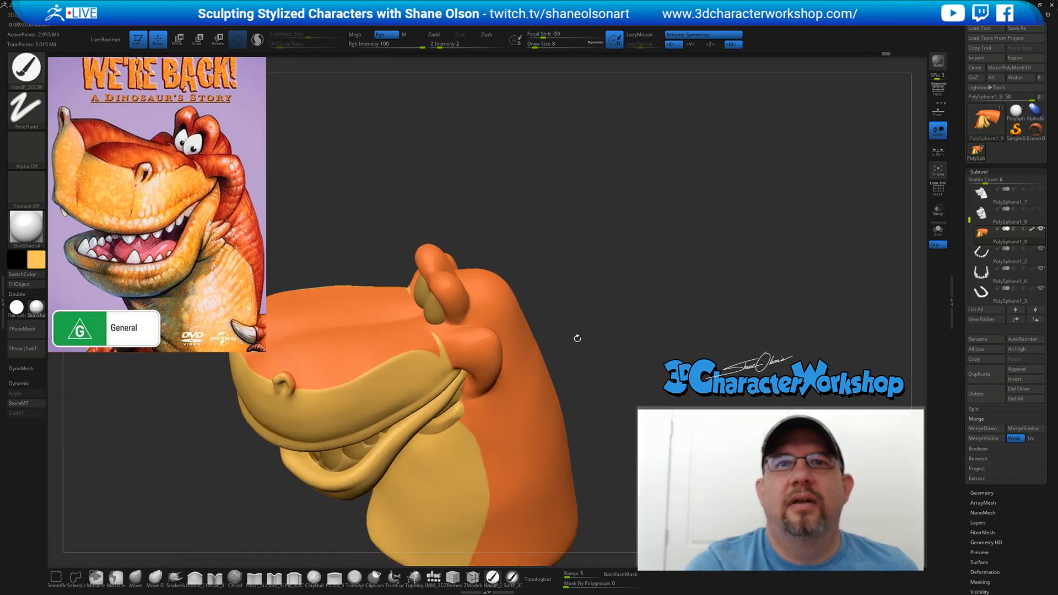
- Adjust the crease between the snout and the cheek with the Move brush at draw size 54
mouse_move(574, 337)
right_mouse_down()
mouse_move(601, 313)
mouse_move(600, 326)
mouse_move(643, 335)
mouse_move(604, 332)
right_mouse_up()
right_click_drag(612, 286, 610, 322, "ctrl")
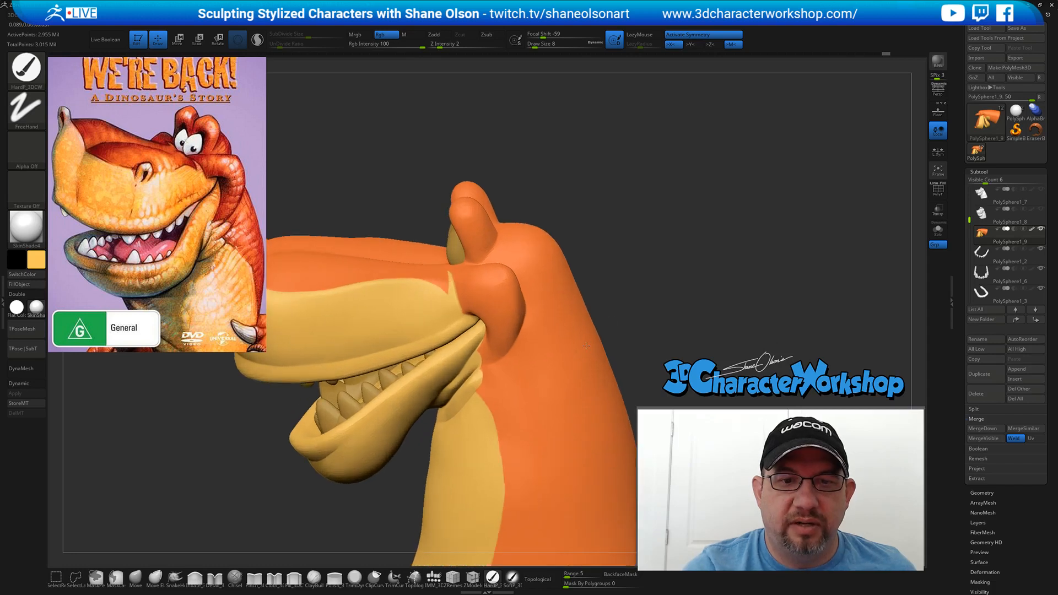
left_click(156, 579)
key("s")
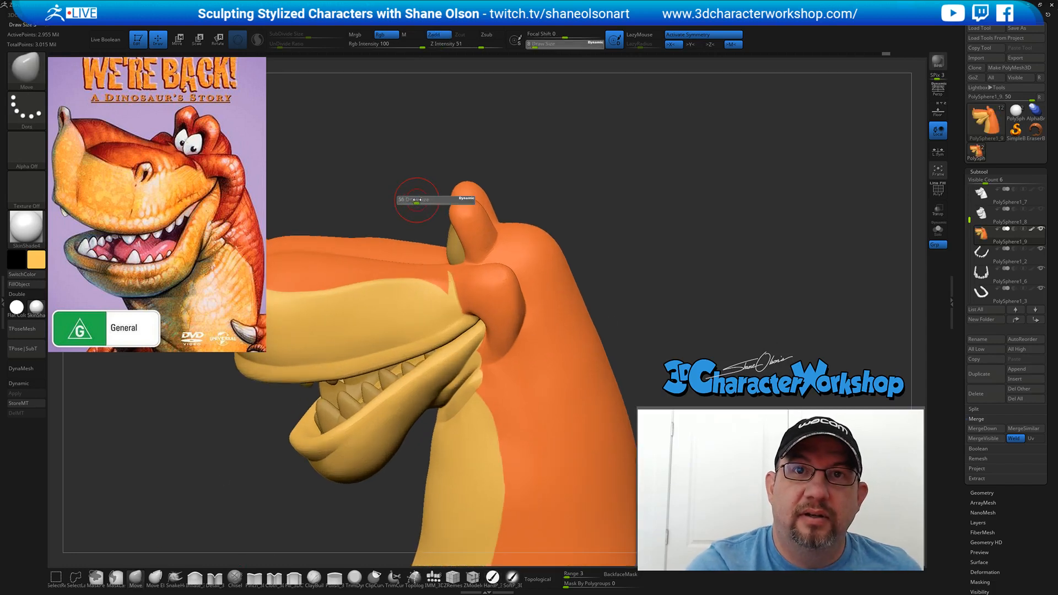
left_click_drag(417, 200, 416, 200)
key("s")
left_click(440, 289)
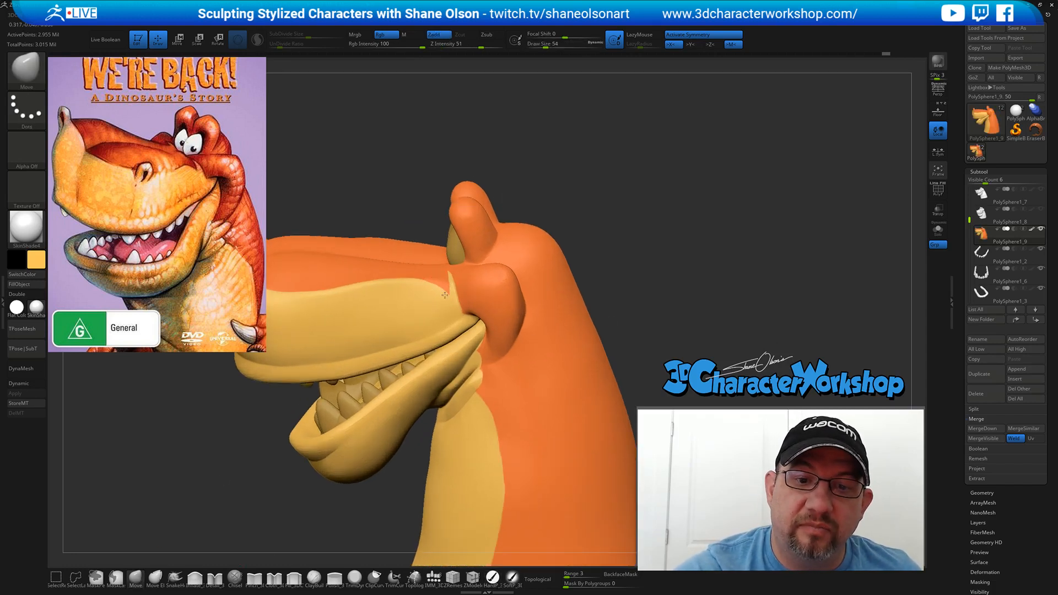
right_click_drag(442, 267, 441, 303)
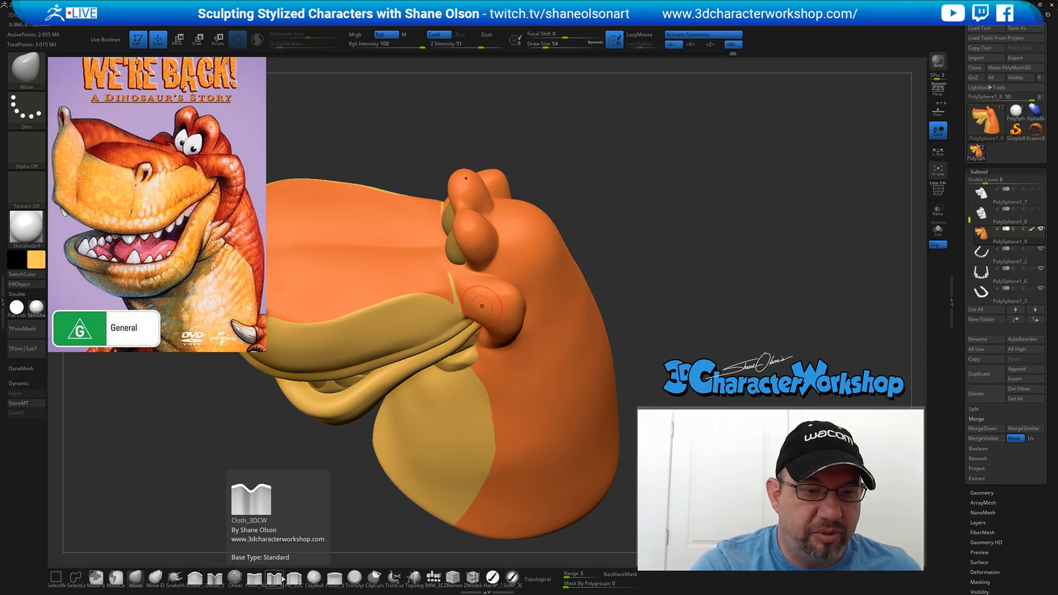
right_click_drag(546, 326, 501, 270)
right_click_drag(504, 306, 502, 331, "ctrl")
- Paint the corner of the mouth yellow-orange with the HardP brush, reducing the draw size to 29 and then 10
left_click(492, 577)
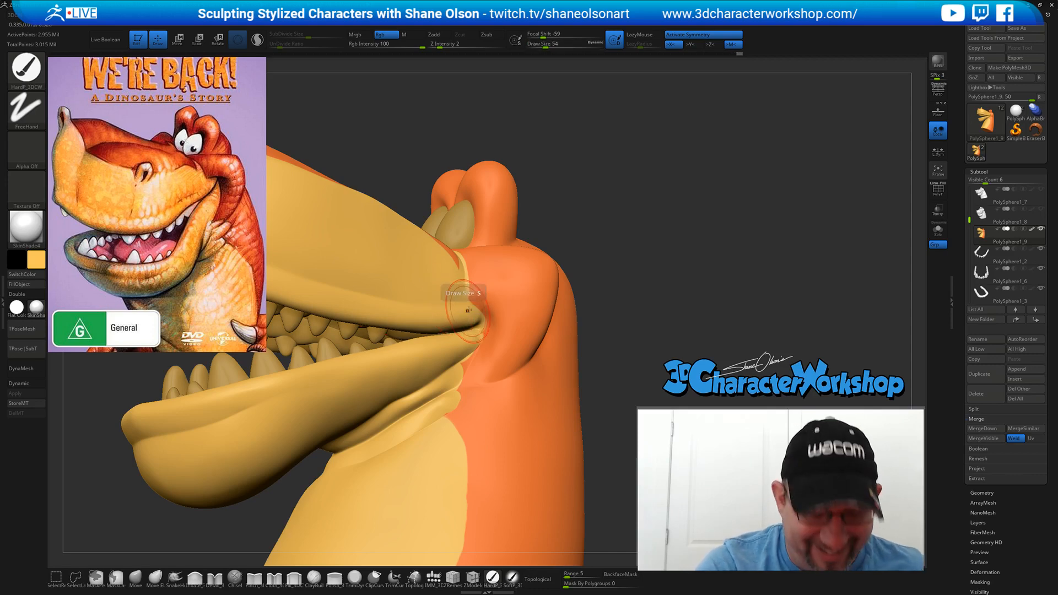
key("s")
left_click_drag(464, 312, 478, 352)
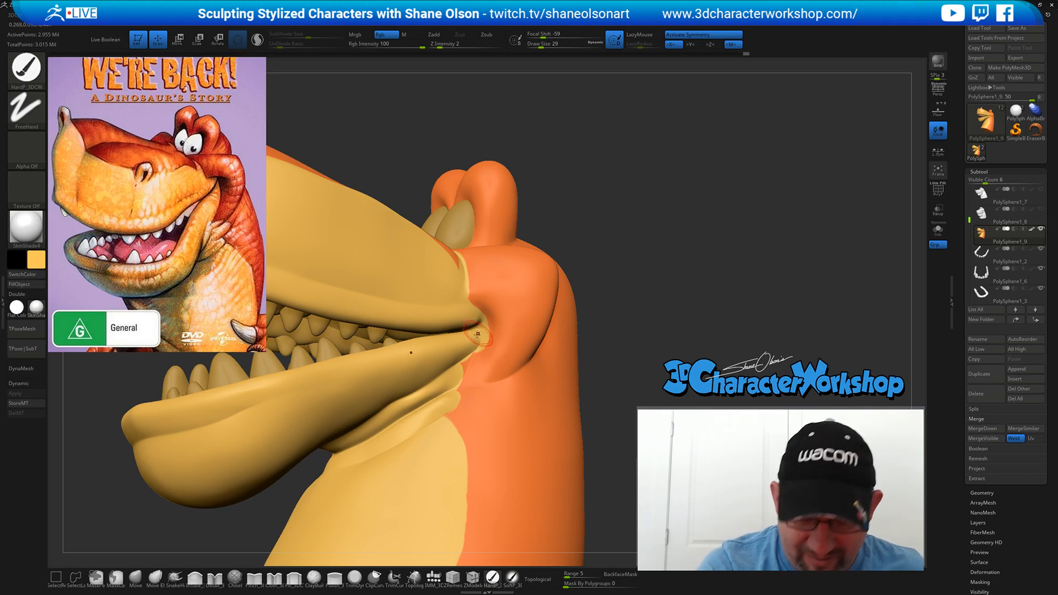
key("bracketleft")
key("bracketleft")
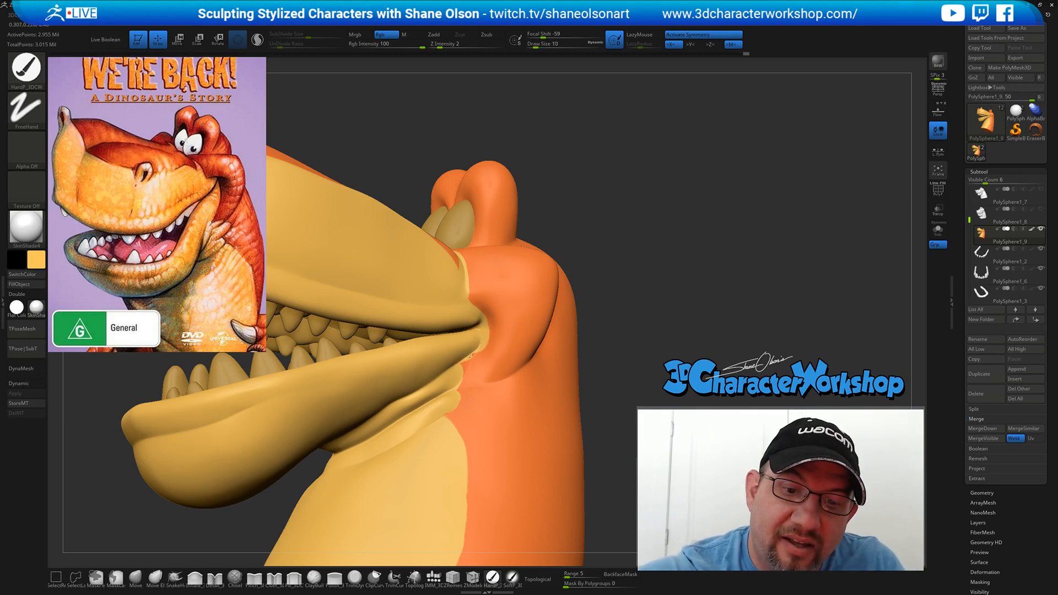
- Sample the orange and sharpen the cheek's color boundary behind the mouth corner, reducing the draw size to 8
key("c")
right_click_drag(520, 333, 512, 324)
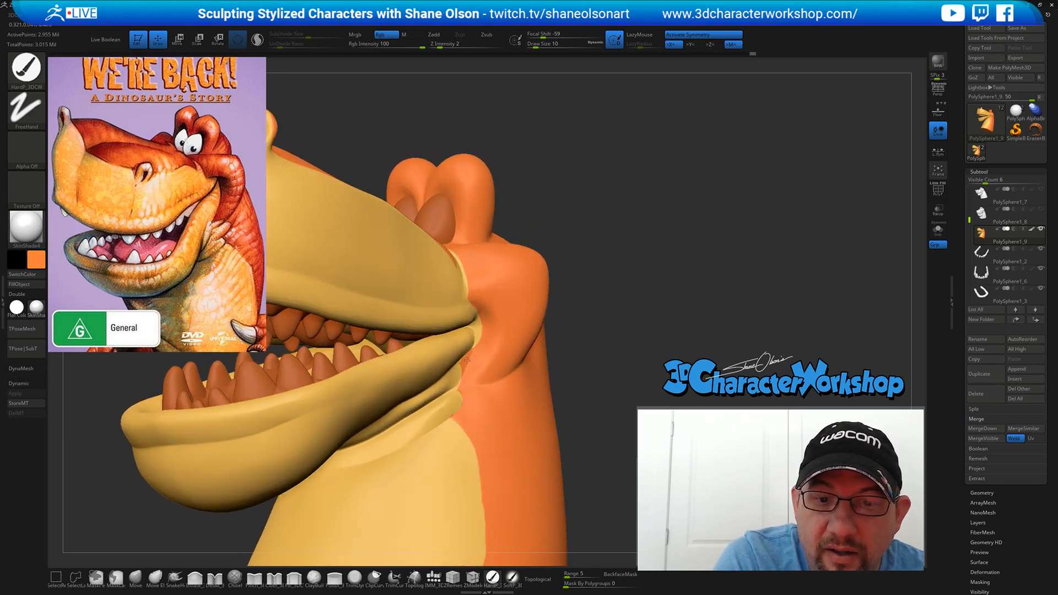
right_click_drag(498, 334, 501, 339)
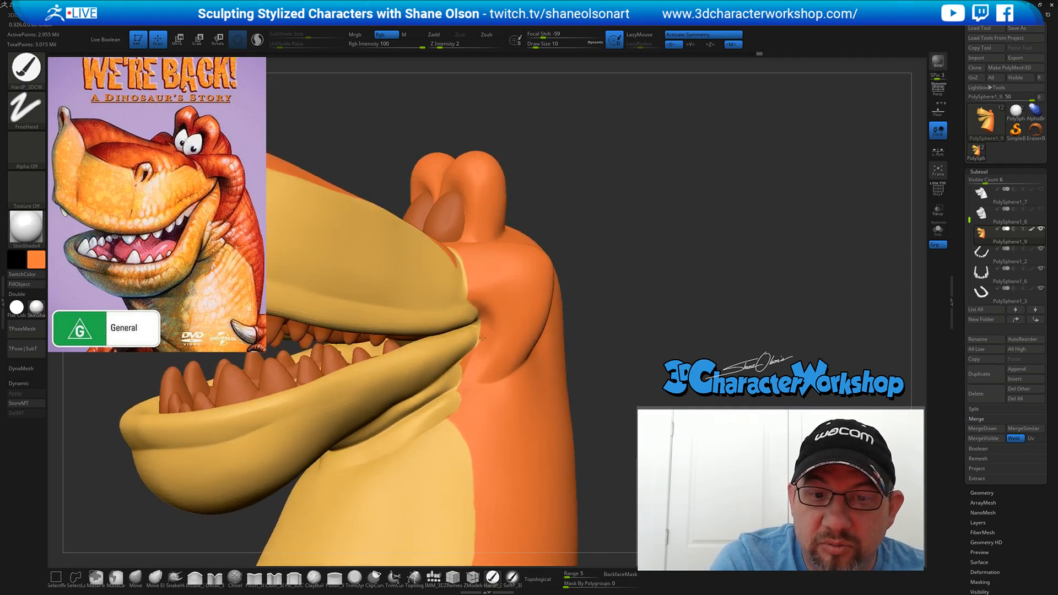
right_click_drag(518, 351, 459, 291)
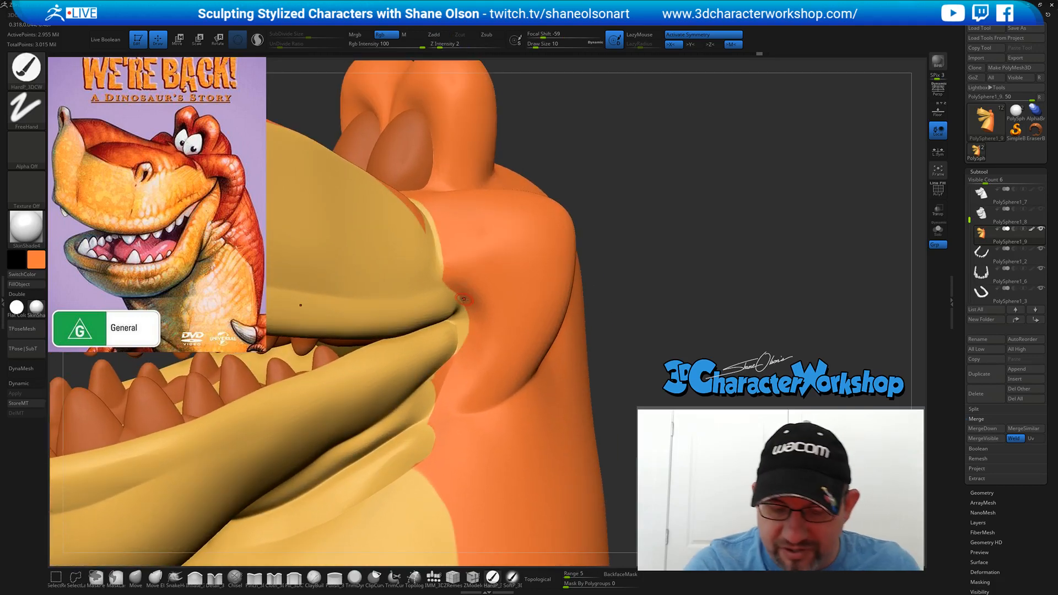
key("[")
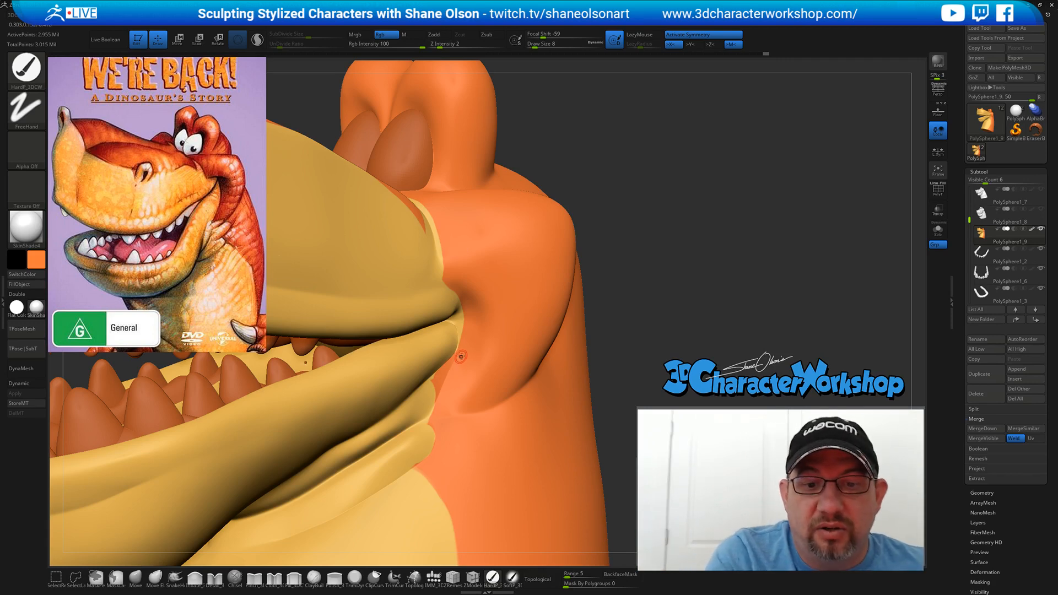
- Clean up the color boundary along the skin folds below the mouth corner with orange at draw size 4, then resample the yellow-orange
right_click_drag(460, 359, 447, 354)
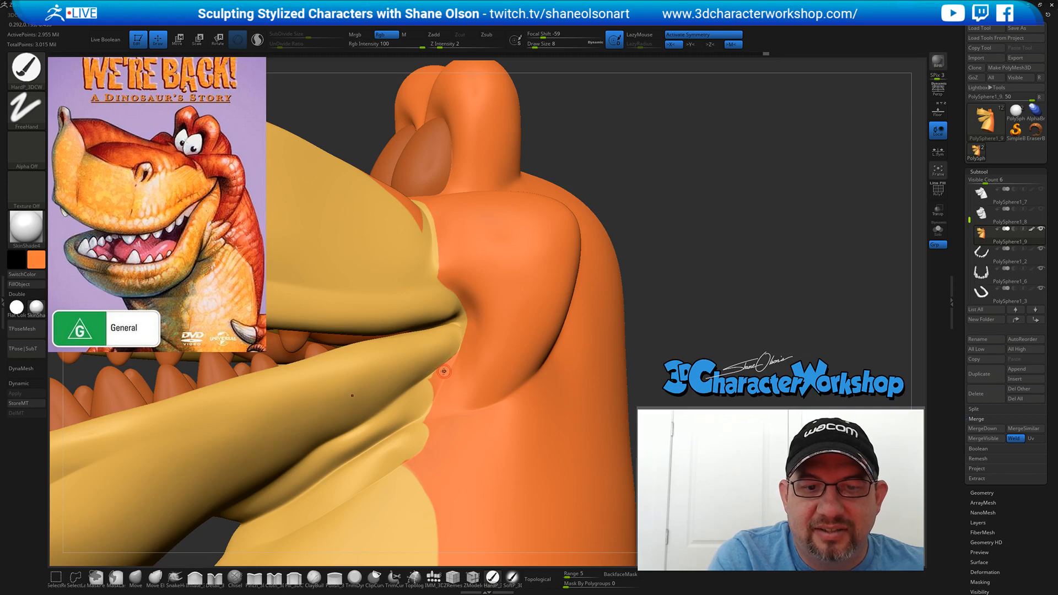
key("bracketleft")
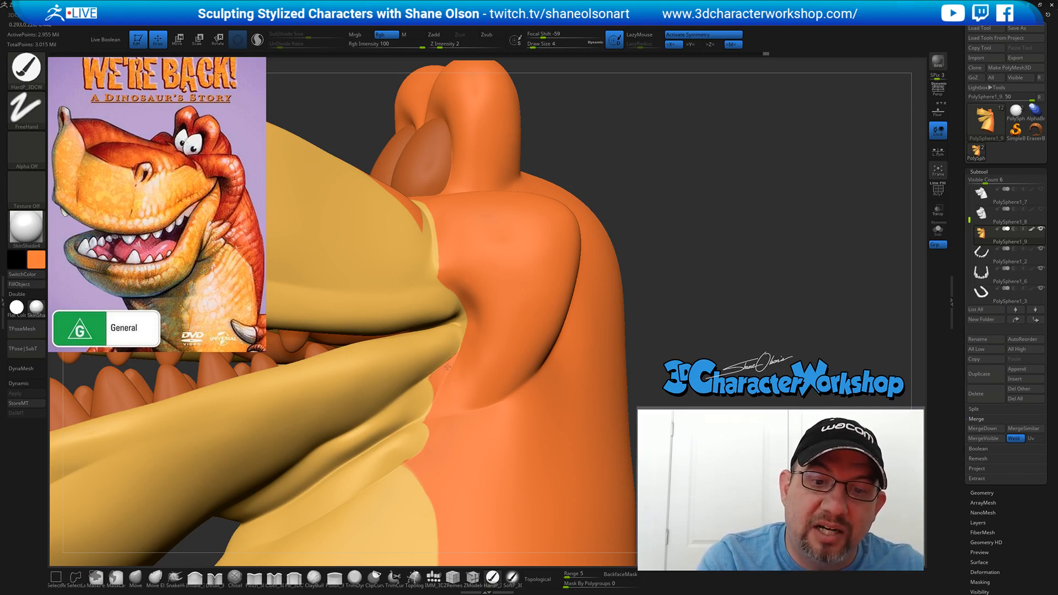
mouse_move(455, 380)
right_mouse_down()
mouse_move(441, 408)
mouse_move(462, 363)
right_mouse_up()
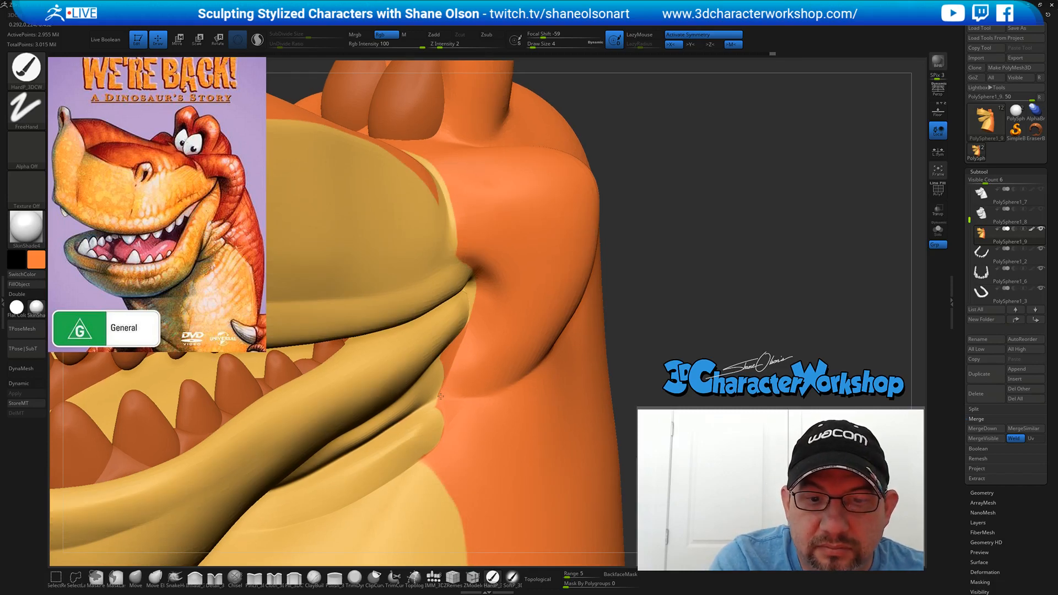
right_click_drag(459, 380, 450, 378)
key("c")
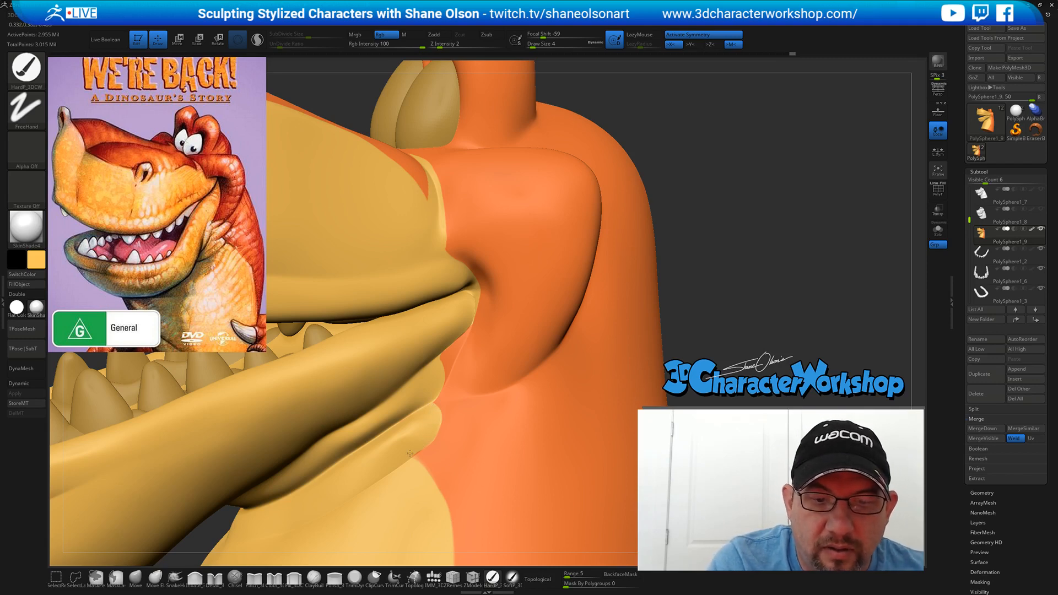
- Set the draw size to 22 and sample a near-white paint color from the poster reference
left_click_drag(689, 358, 562, 361)
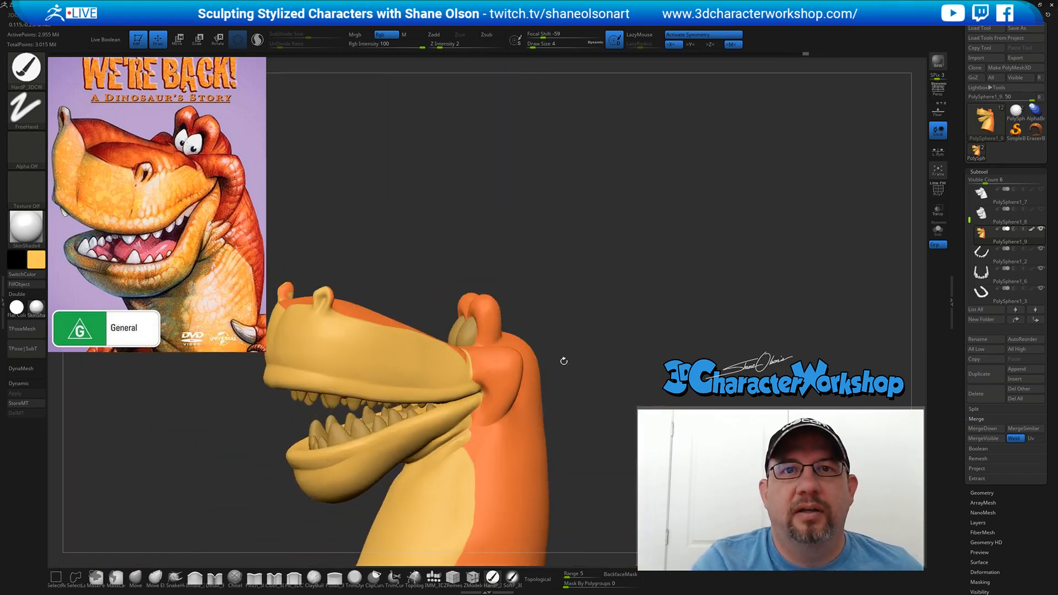
left_click_drag(646, 336, 608, 346)
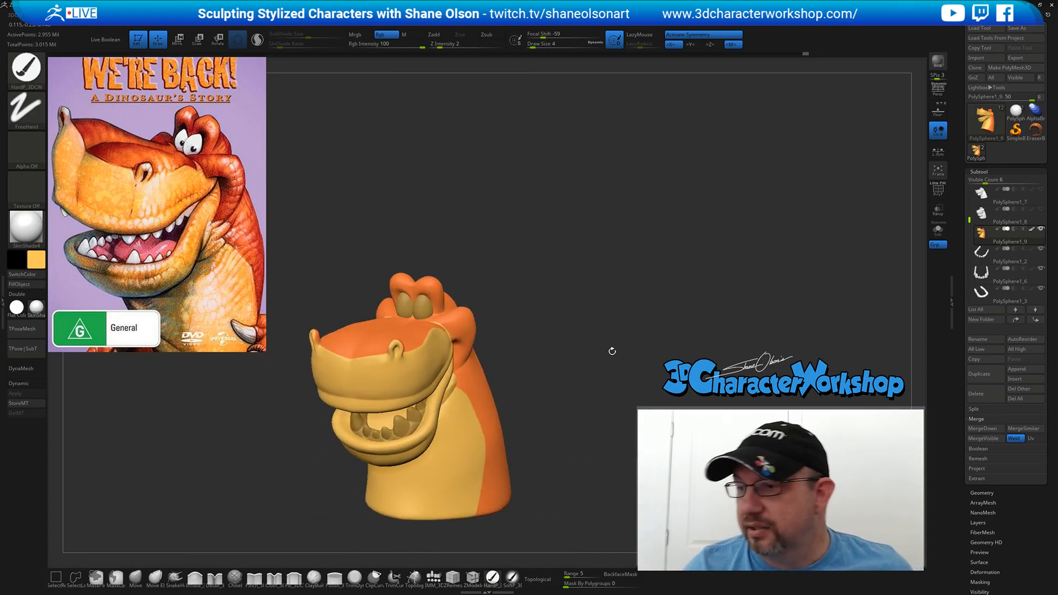
mouse_move(577, 325)
left_mouse_down("alt")
mouse_move(588, 259)
mouse_move(592, 309)
mouse_move(580, 283)
mouse_move(614, 245)
left_mouse_up("alt")
key("s")
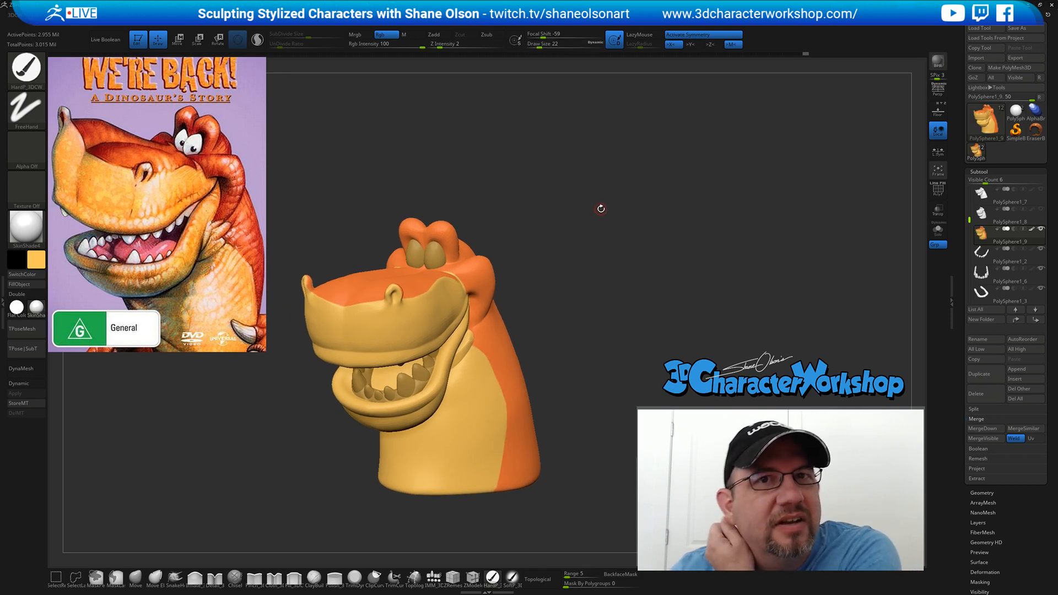
left_click_drag(599, 208, 600, 253)
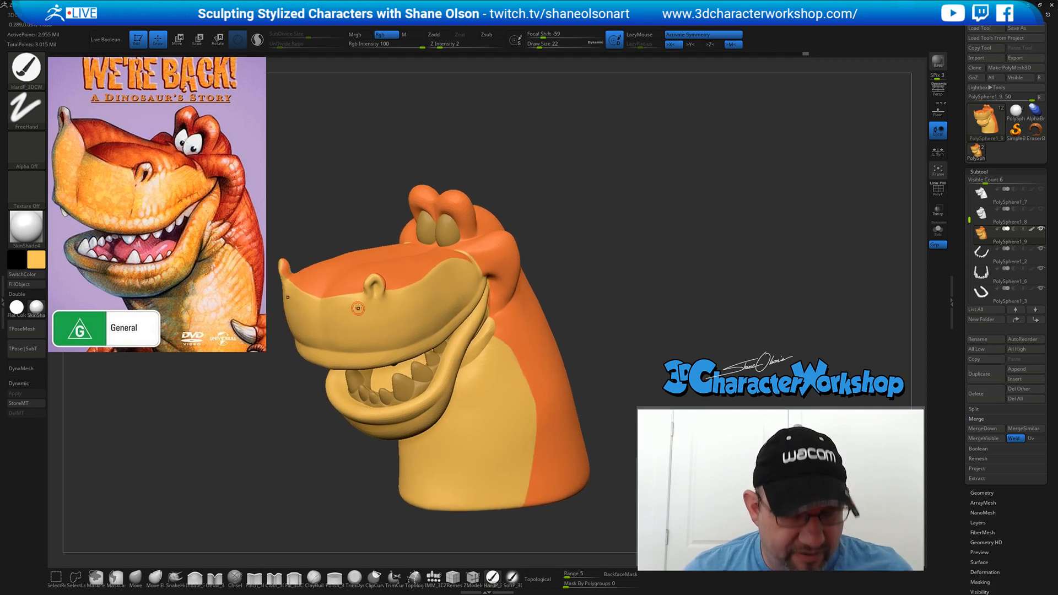
key("shift+z")
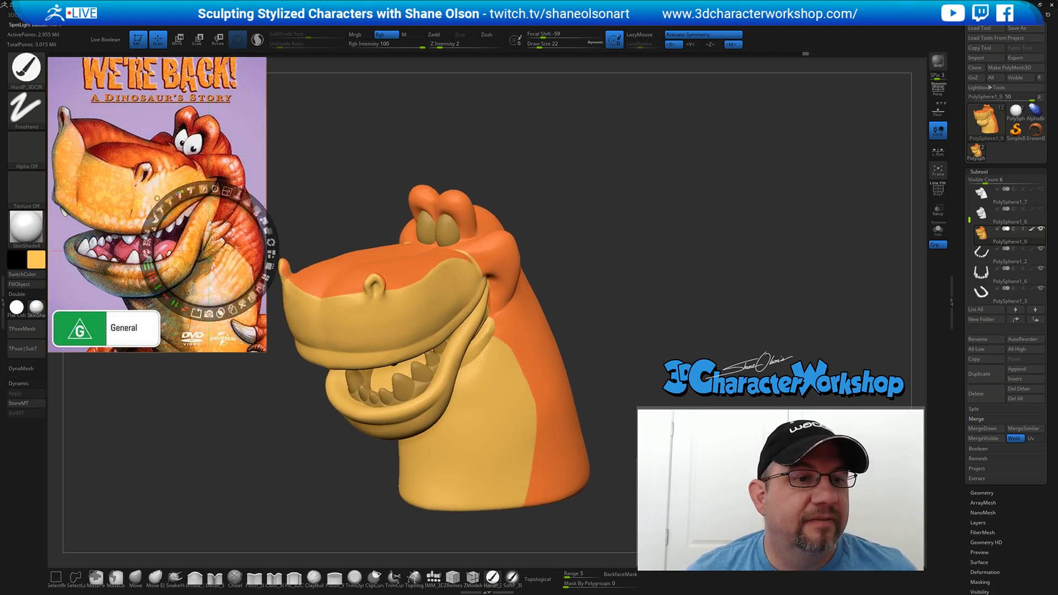
key("shift+z")
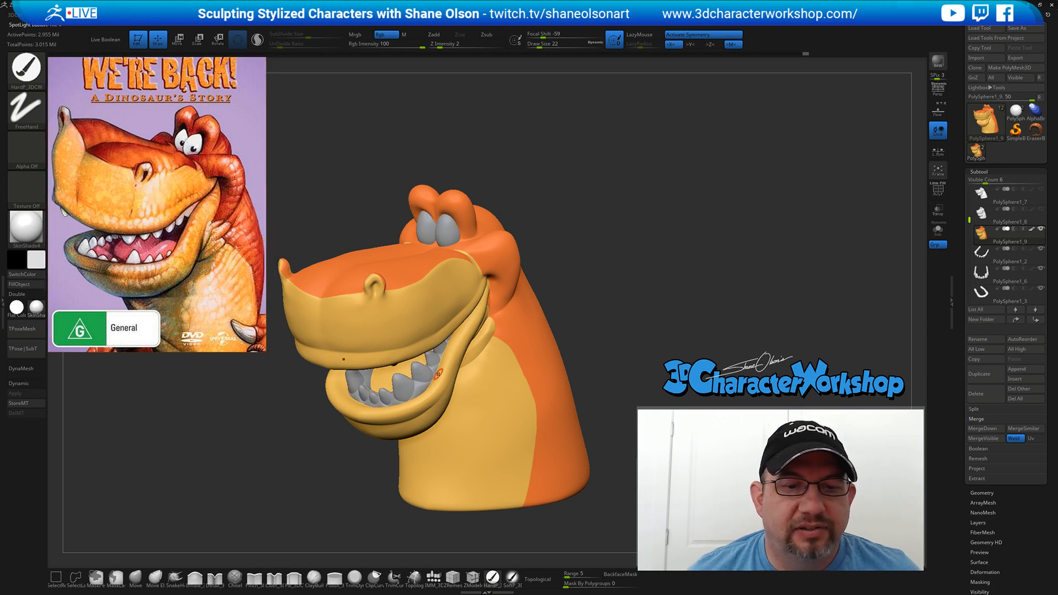
- Fill the lower teeth and the upper teeth subtools with the near-white color
left_click(399, 382, "alt")
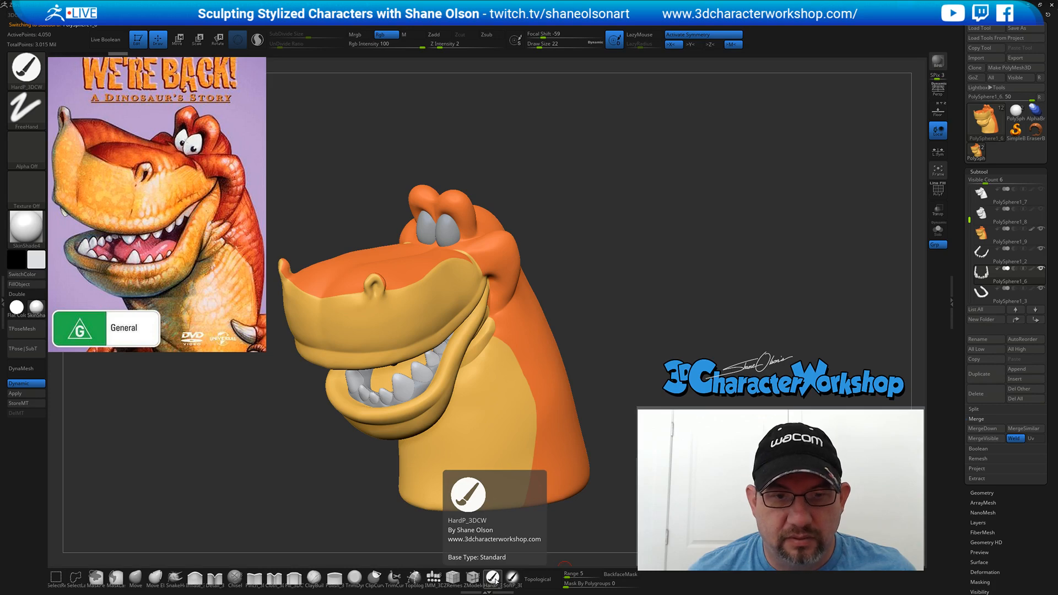
left_click(495, 578)
left_click_drag(664, 248, 654, 256)
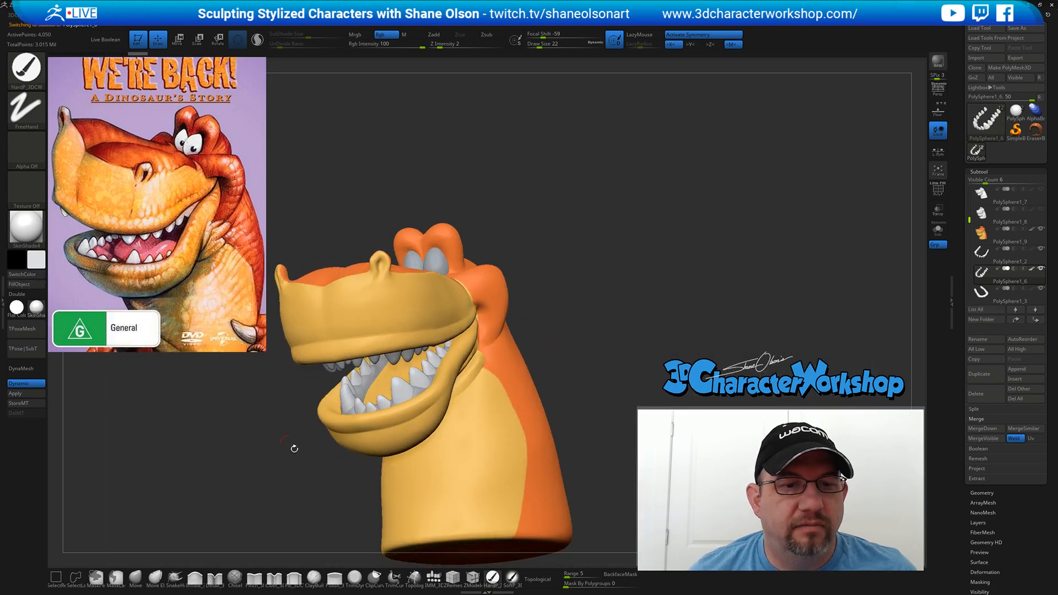
left_click(394, 357, "alt")
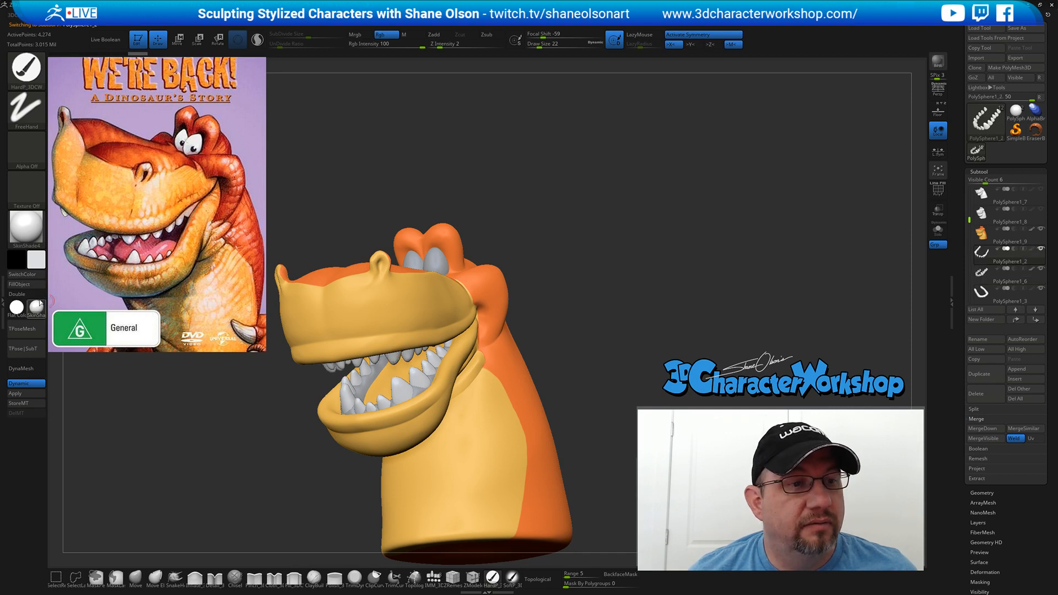
left_click_drag(694, 140, 690, 172)
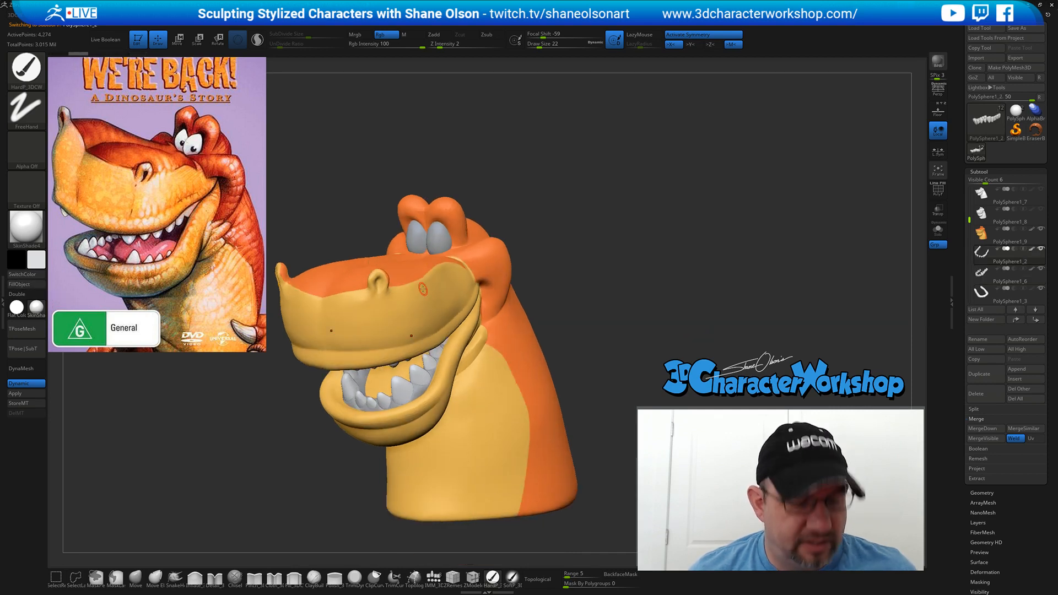
- Sample the pink of the mouth interior from the poster reference as the paint color
key("shift+z")
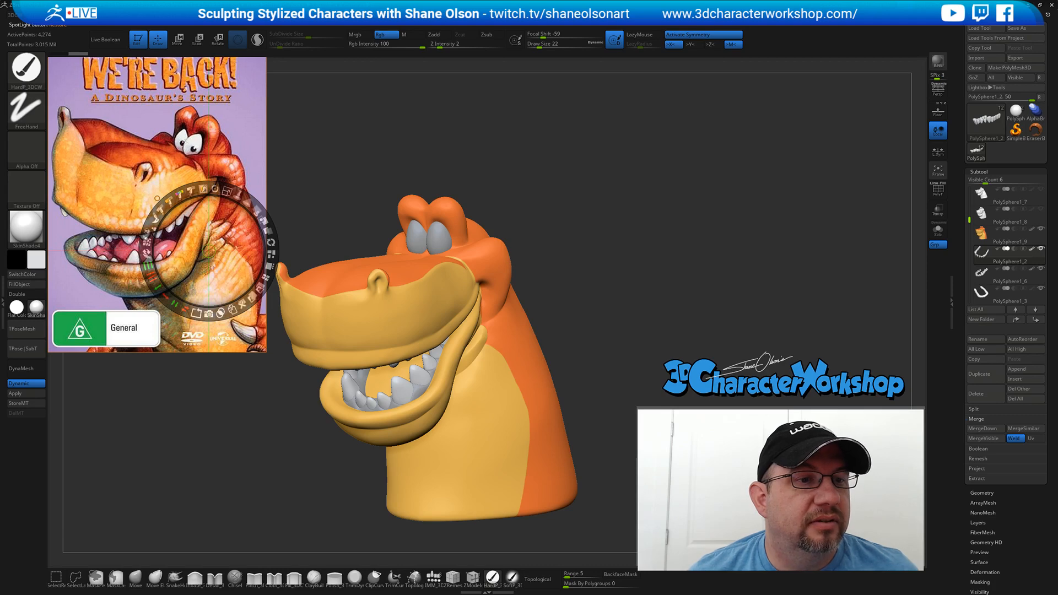
key("c")
key("shift+z")
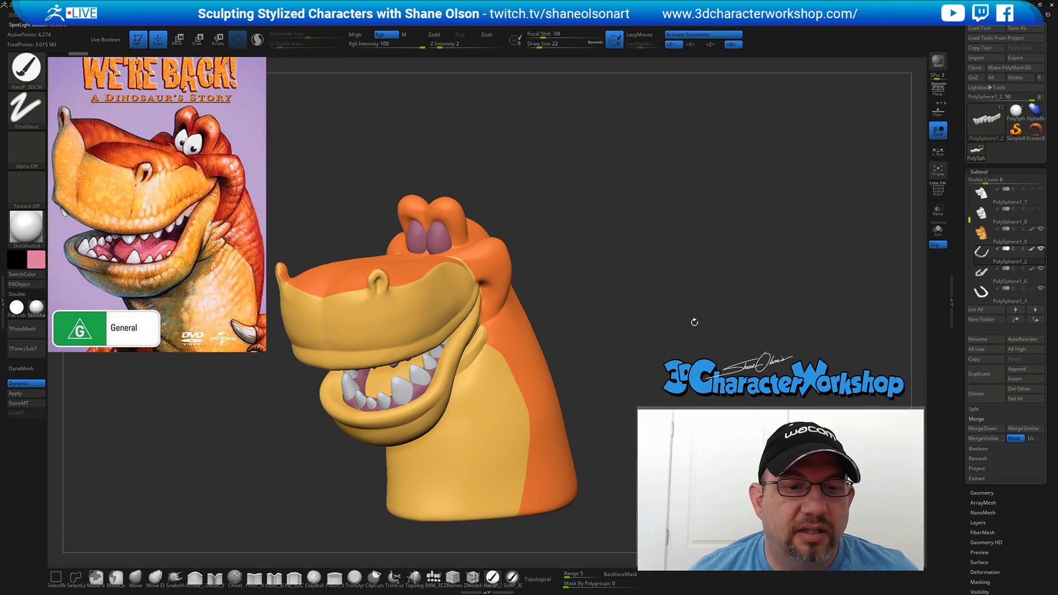
- Isolate the tongue polygroup in the rough blockout subtool PolySphere1_4 and split the hidden parts off into a separate subtool
left_click_drag(627, 300, 591, 286)
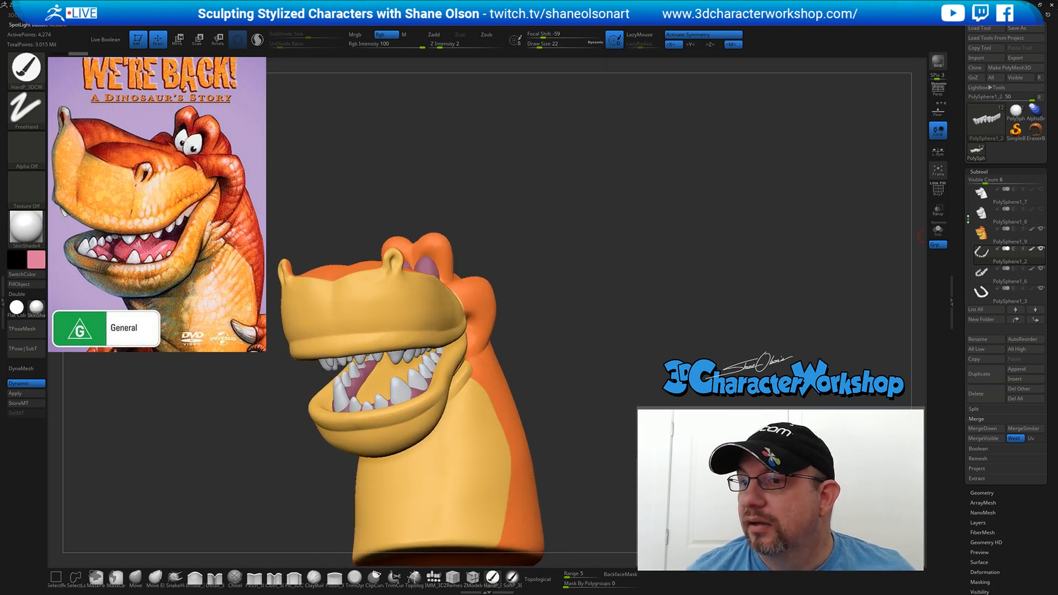
left_click_drag(971, 220, 977, 259)
mouse_move(981, 255)
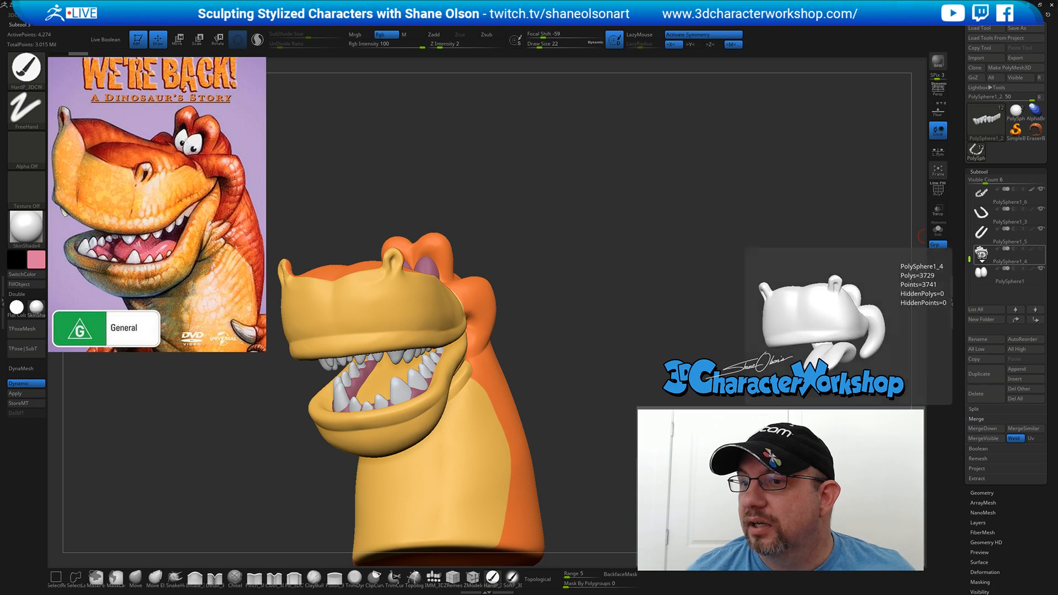
left_click(984, 255)
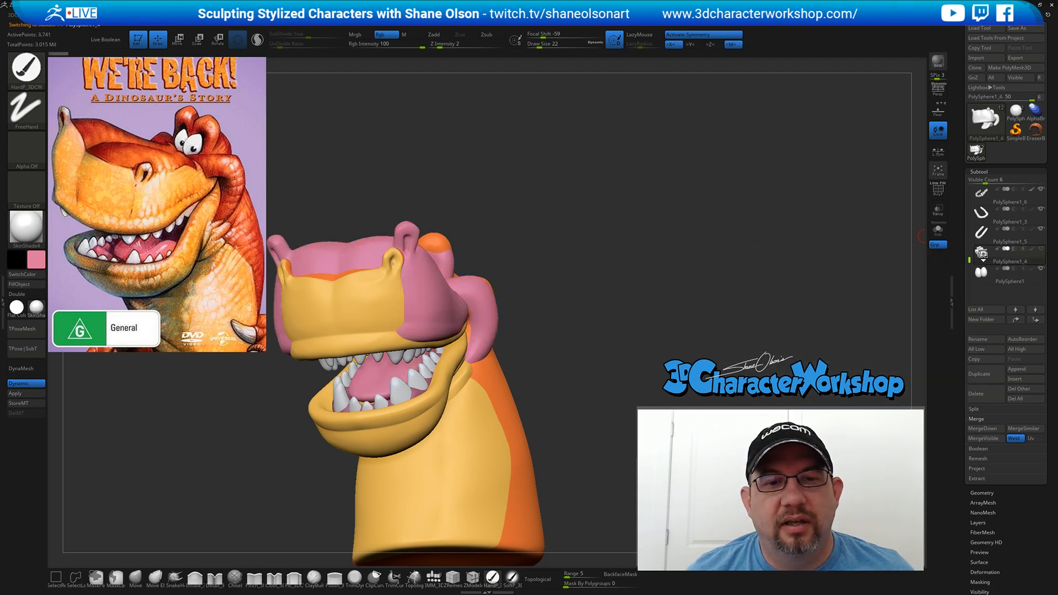
left_click_drag(665, 265, 725, 251)
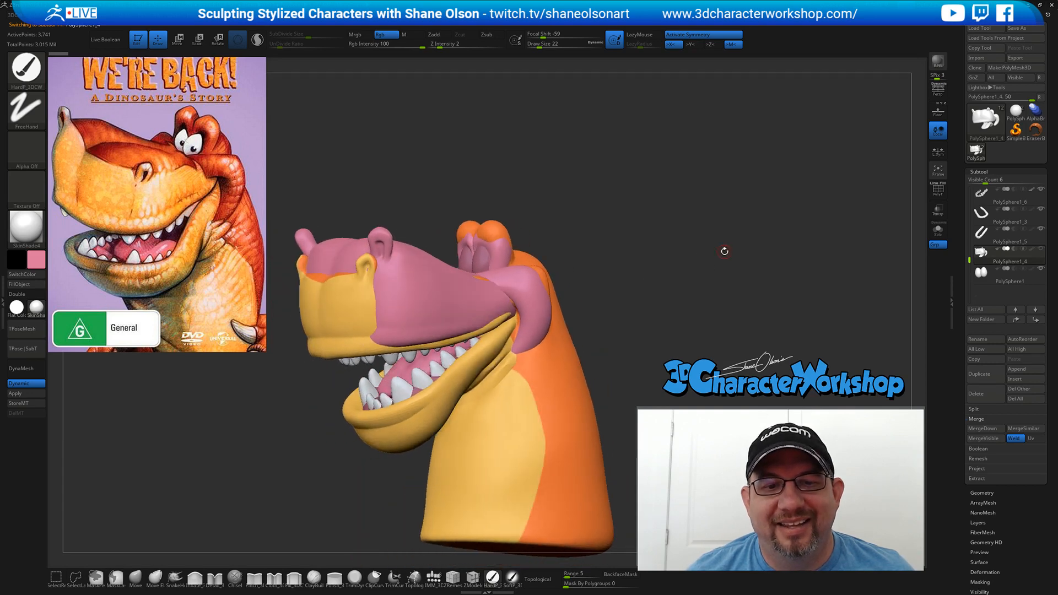
mouse_move(982, 254)
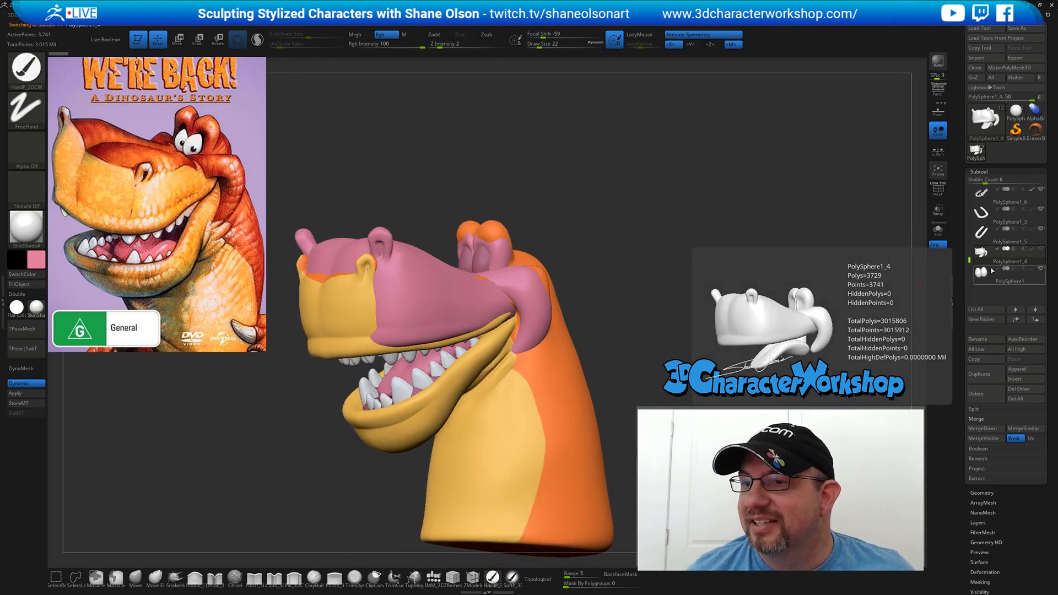
left_click_drag(739, 265, 670, 252)
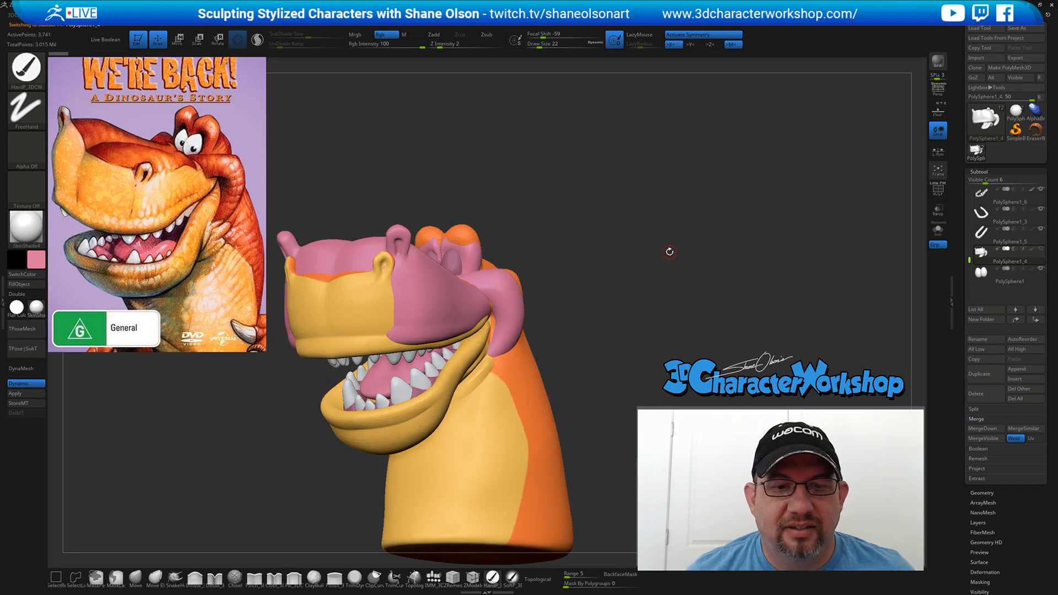
key("shift+f")
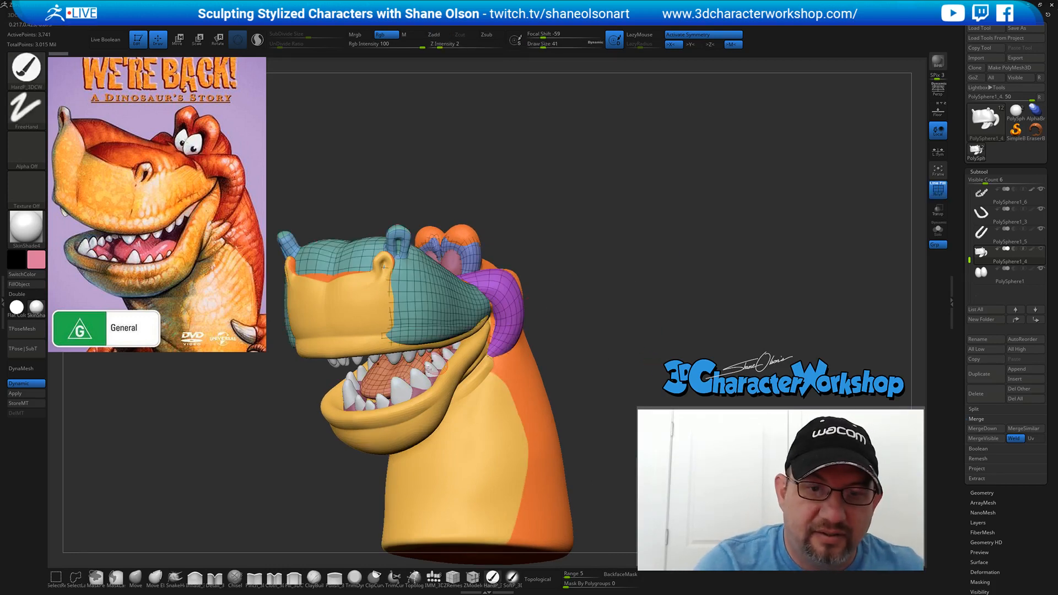
key("ctrl+shift")
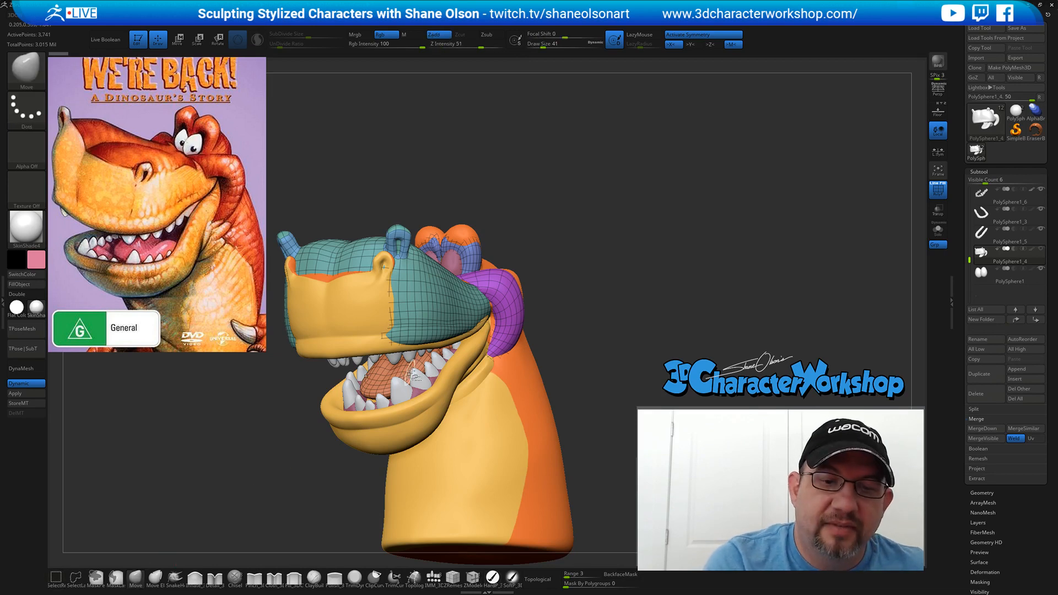
left_click(408, 370, "ctrl+shift")
key("space")
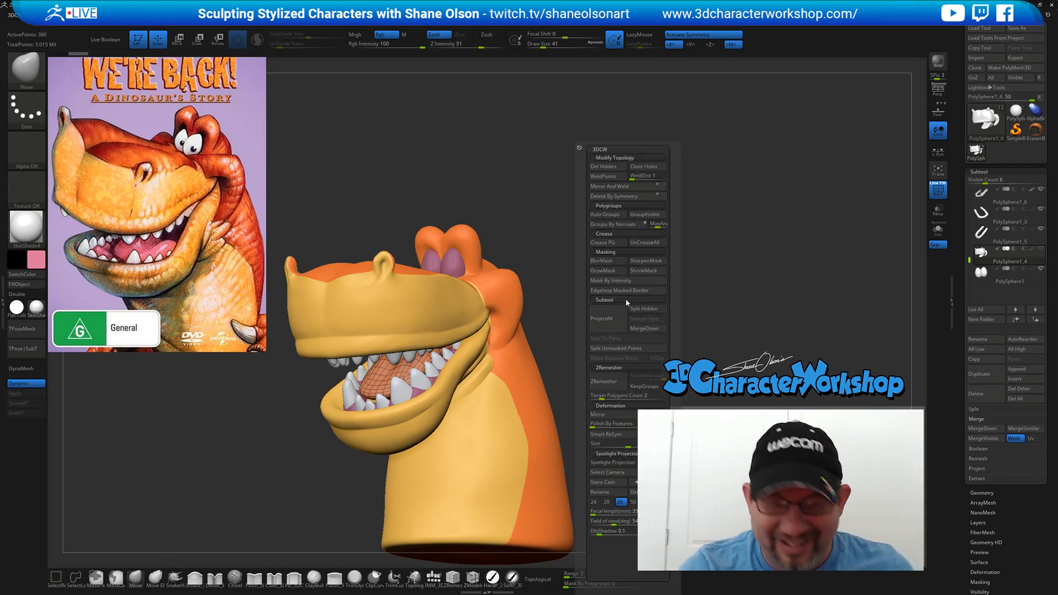
left_click(644, 308)
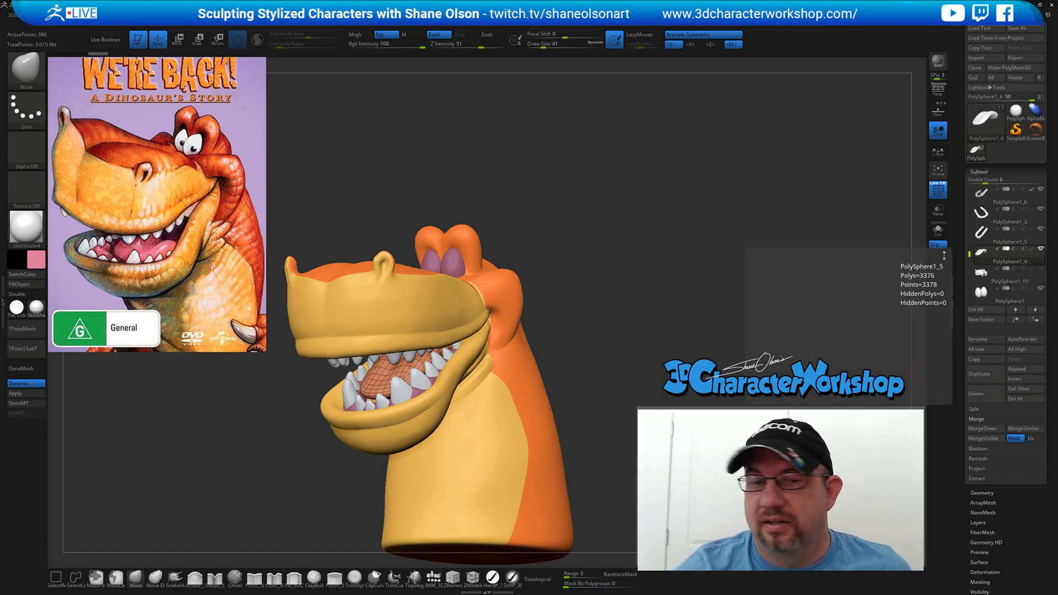
- Turn off the polyframe display and fill the tongue subtool with the sampled pink using the hard paint brush
right_click_drag(612, 352, 618, 352)
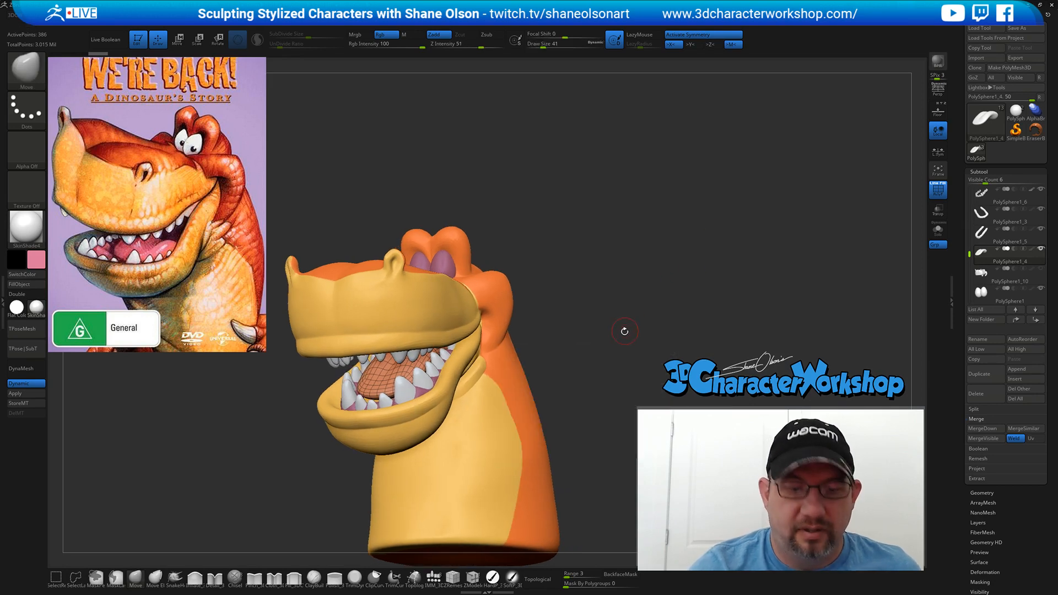
key("shift+f")
left_click_drag(602, 341, 600, 349)
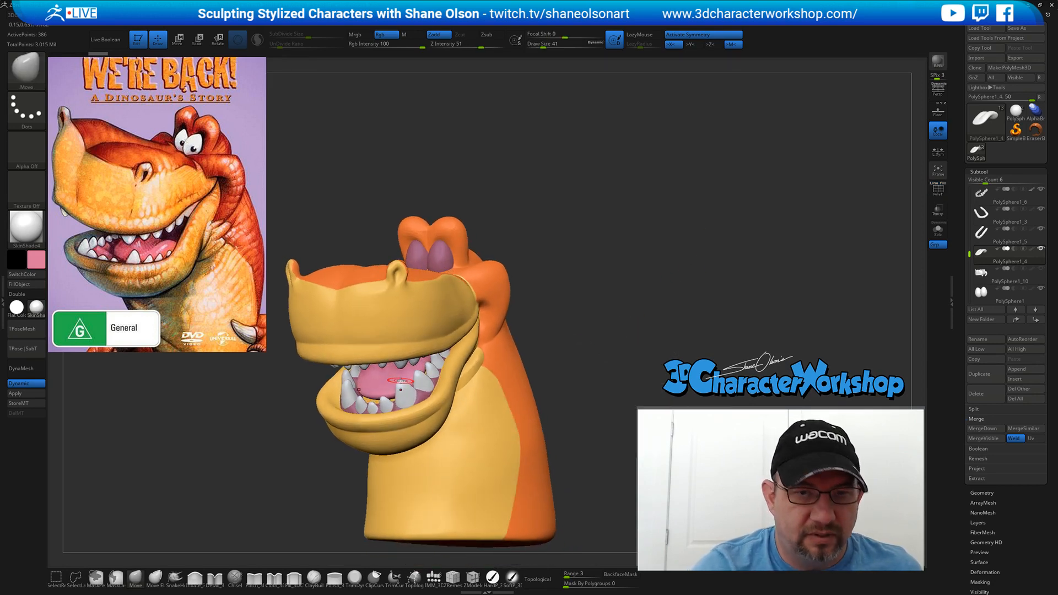
left_click(492, 577)
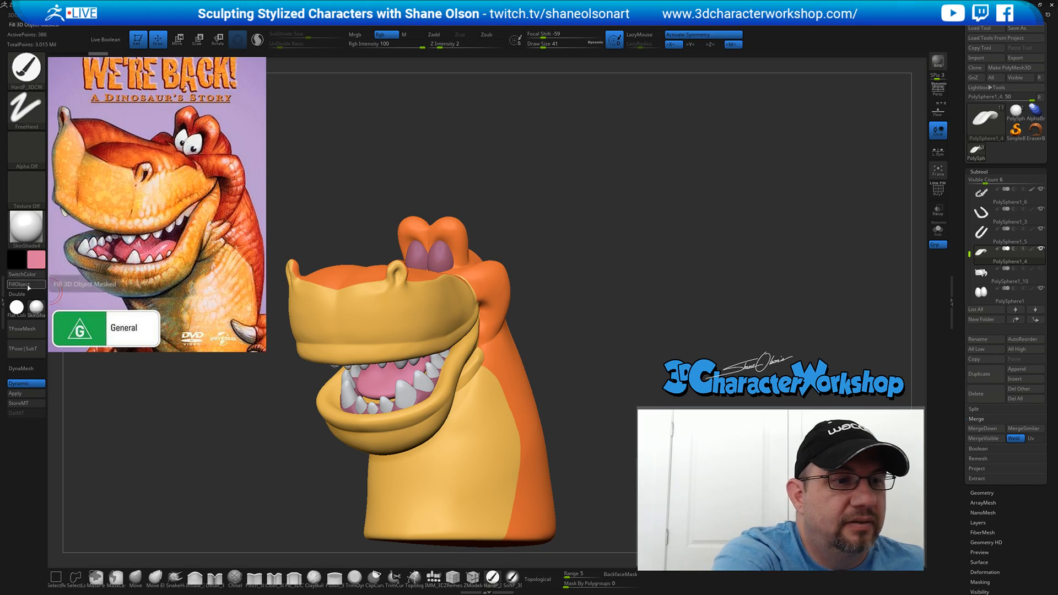
left_click_drag(421, 384, 431, 396)
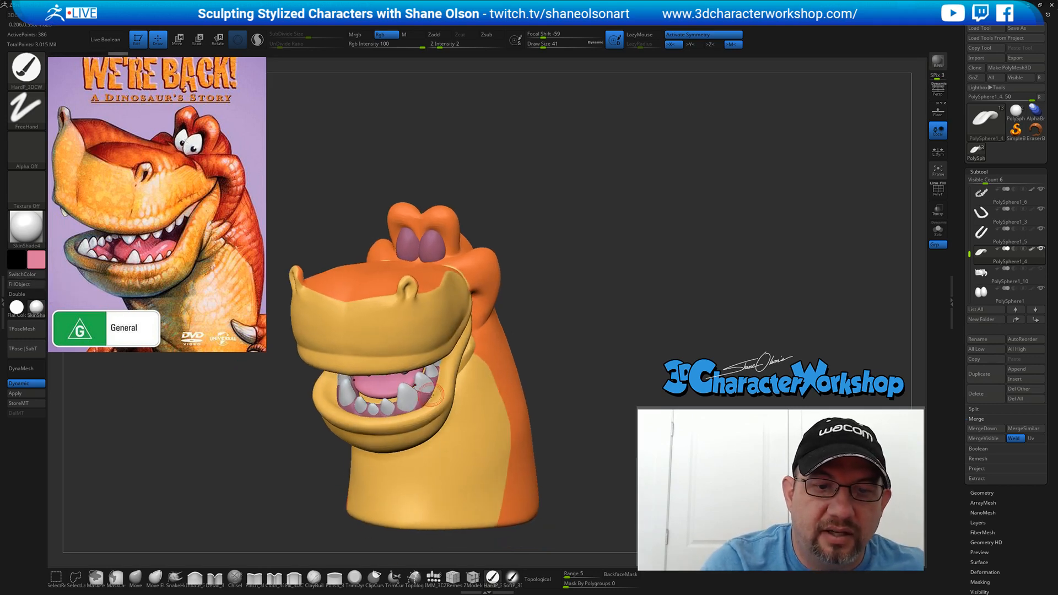
- Fill both gum subtools, PolySphere1_3 and PolySphere1_5, with the same pink
left_click_drag(662, 368, 918, 270)
left_click(982, 215)
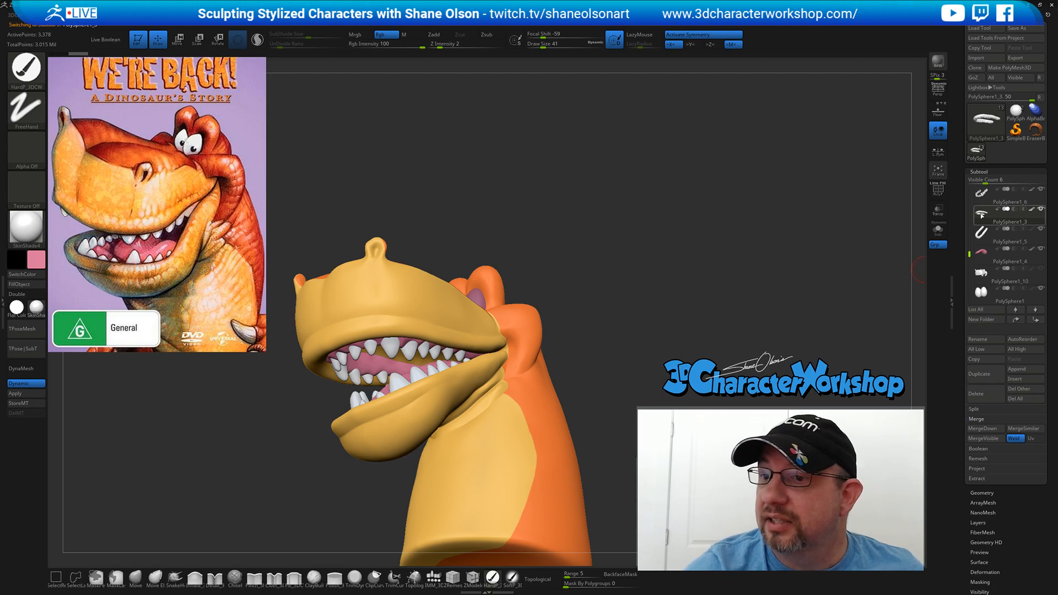
left_click(983, 238)
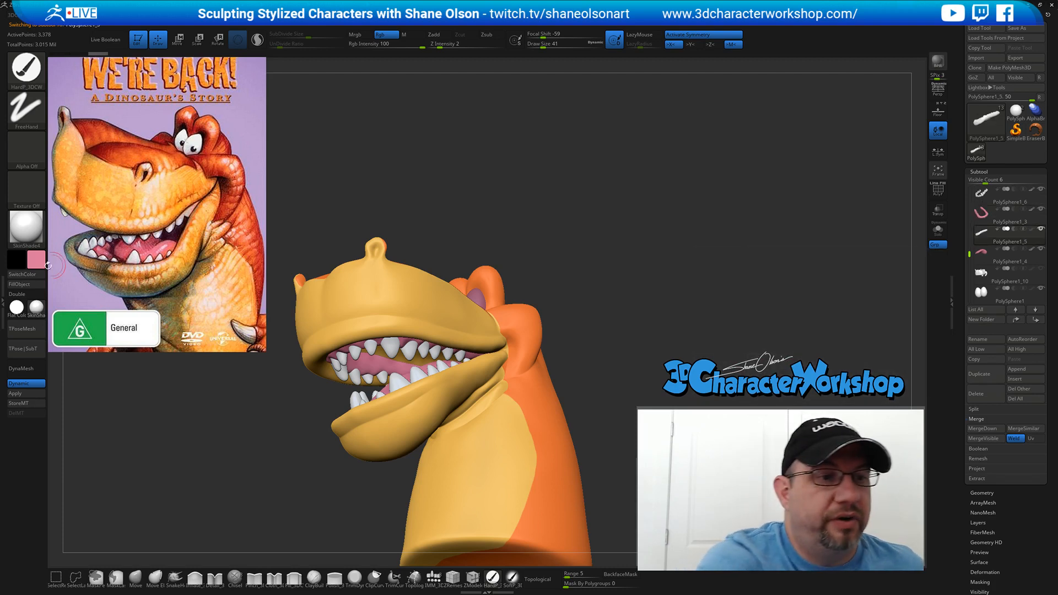
left_click_drag(655, 293, 630, 347)
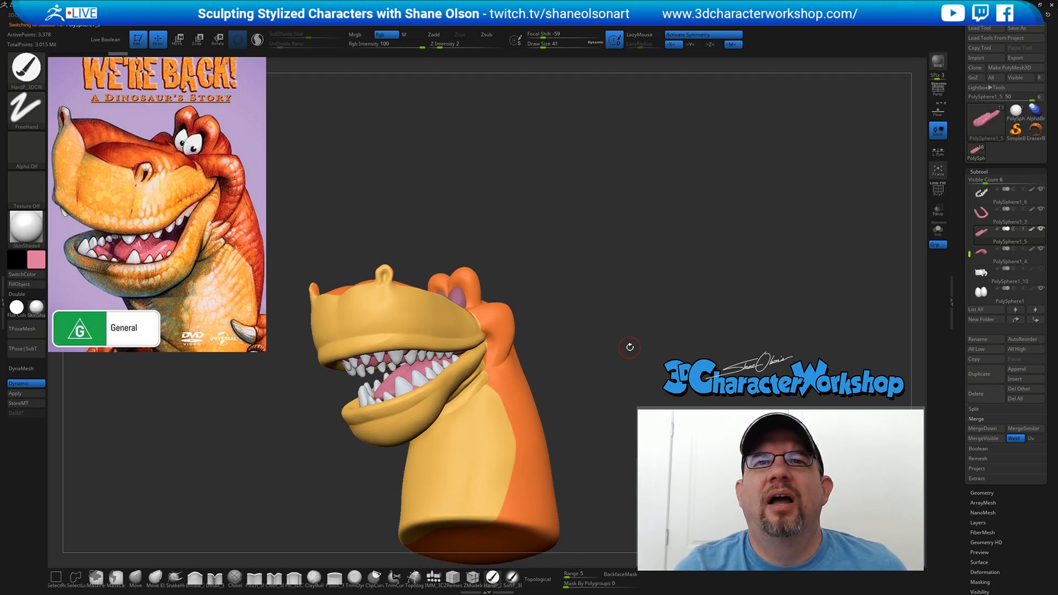
- Make the eyeballs the active subtool and fill them with near-white
left_click_drag(573, 299, 574, 340)
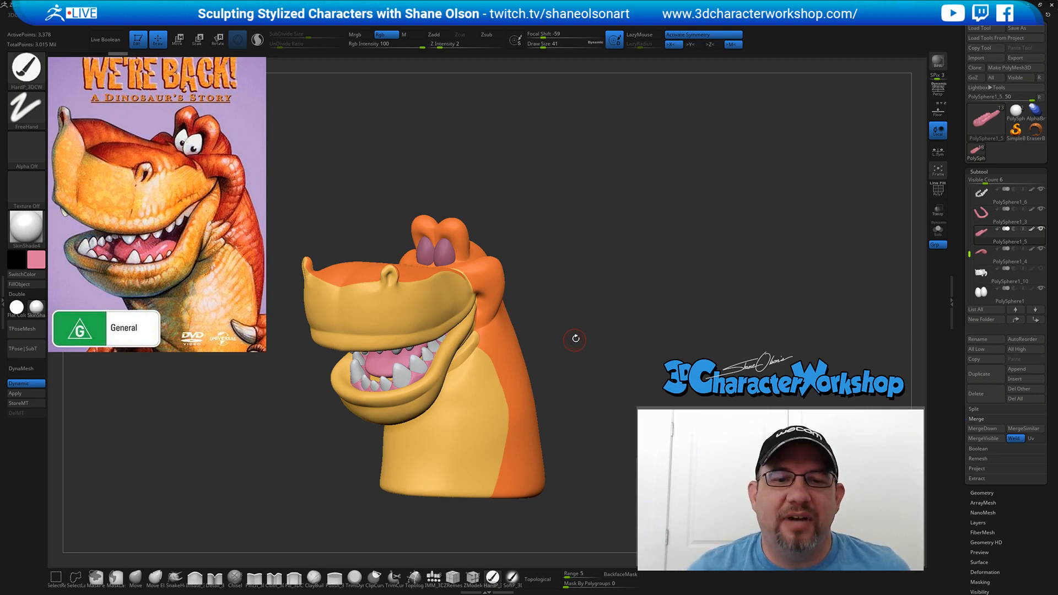
left_click_drag(573, 338, 609, 318)
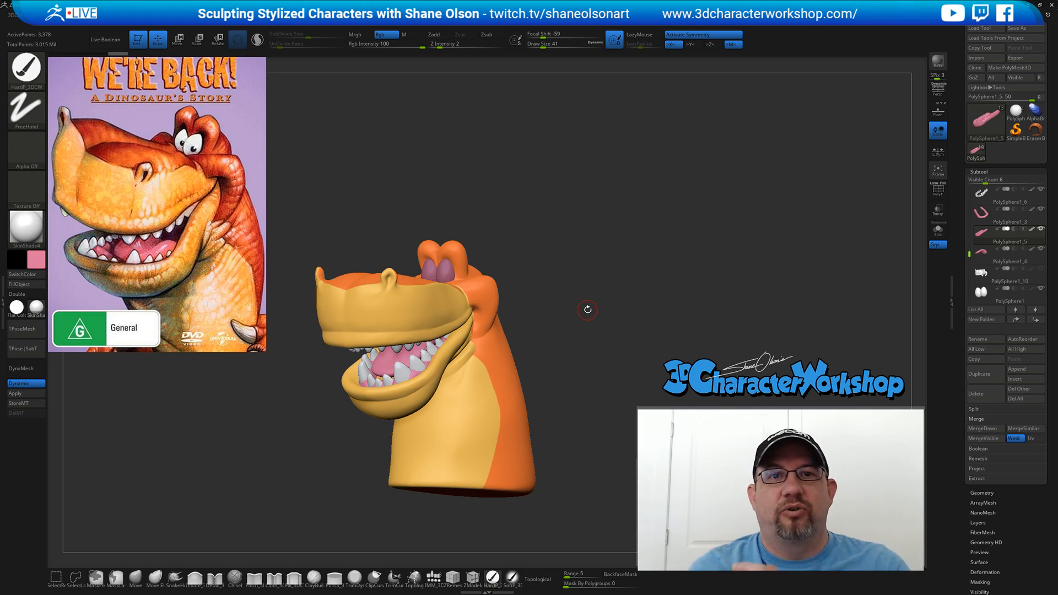
left_click_drag(574, 225, 571, 235)
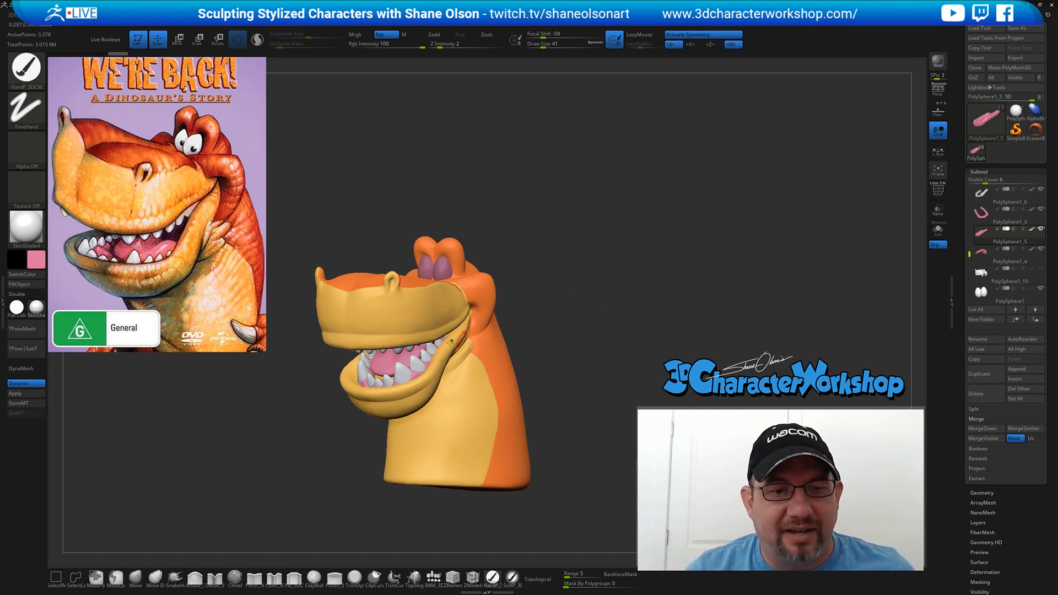
left_click(436, 267, "alt")
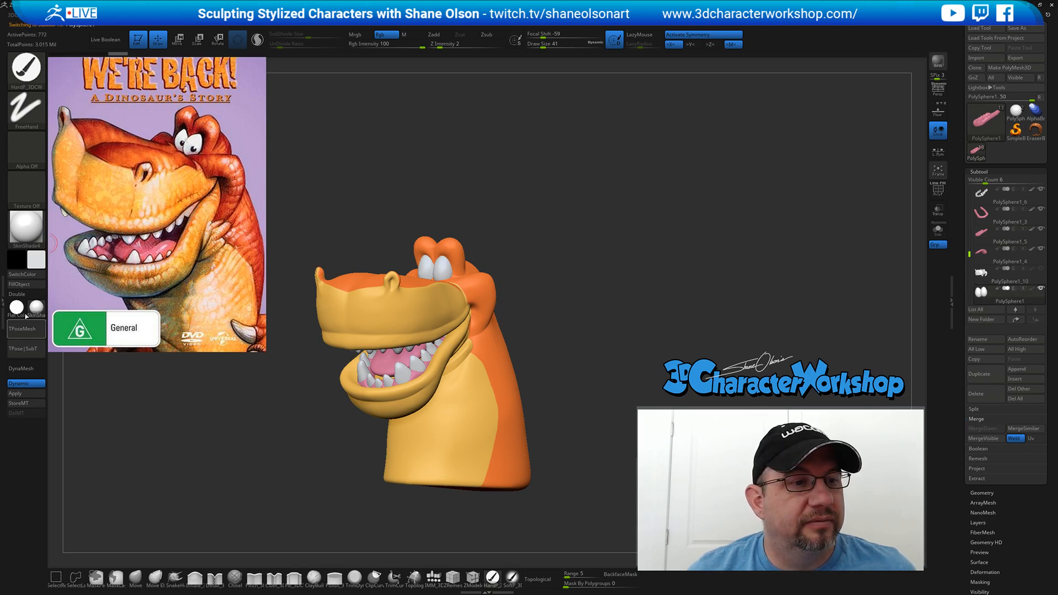
left_click_drag(601, 295, 598, 261)
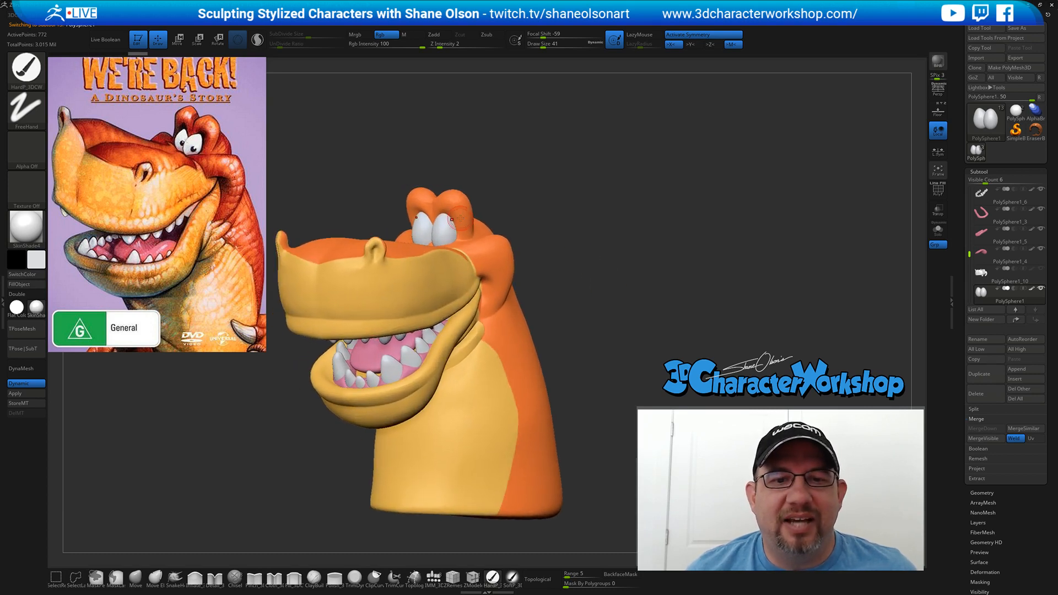
- Sample a dark red from the dinosaur's skin on the poster reference as the paint color
mouse_move(627, 235)
left_mouse_down()
mouse_move(596, 320)
mouse_move(612, 309)
mouse_move(614, 333)
mouse_move(626, 308)
left_mouse_up()
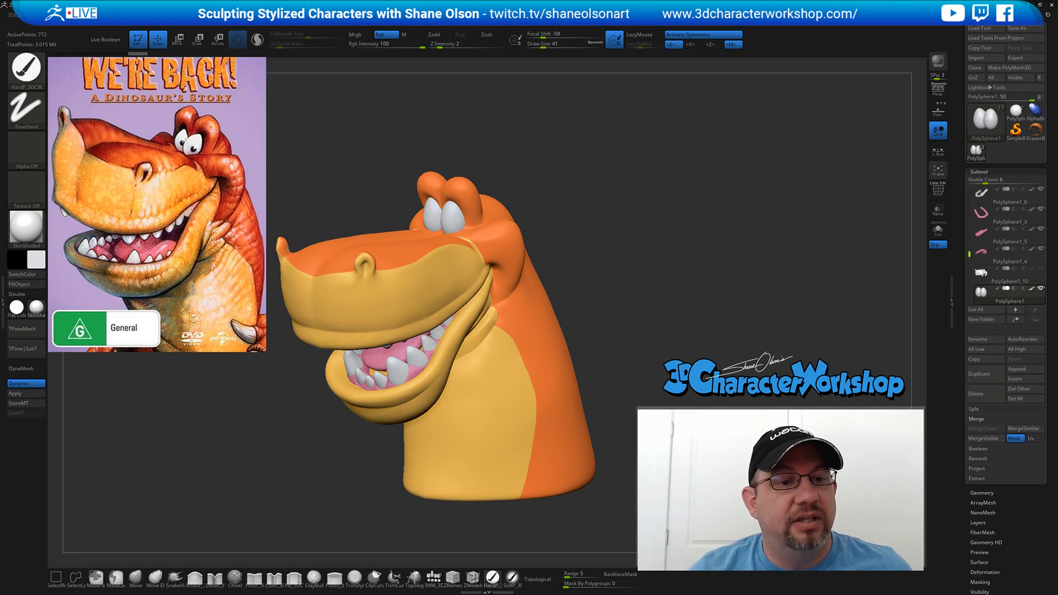
left_click_drag(621, 175, 617, 203)
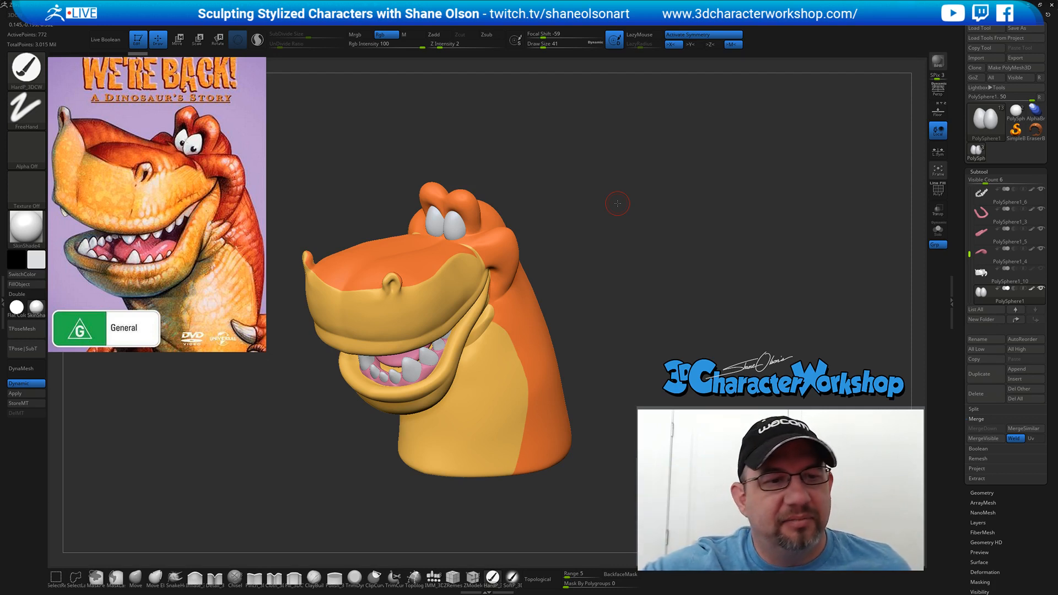
mouse_move(655, 207)
left_mouse_down()
mouse_move(671, 238)
mouse_move(424, 258)
left_mouse_up()
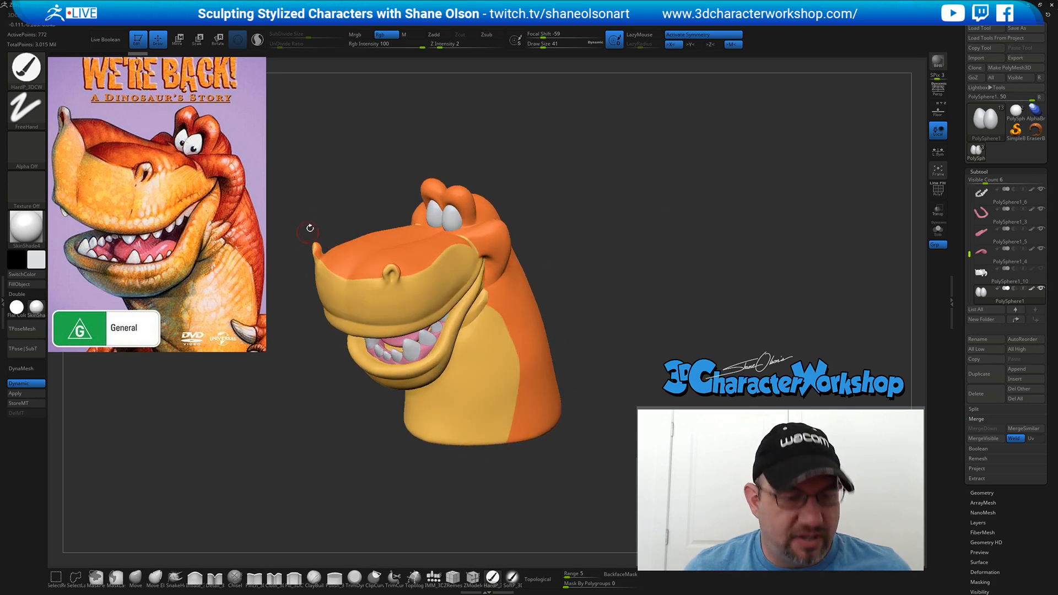
key("z")
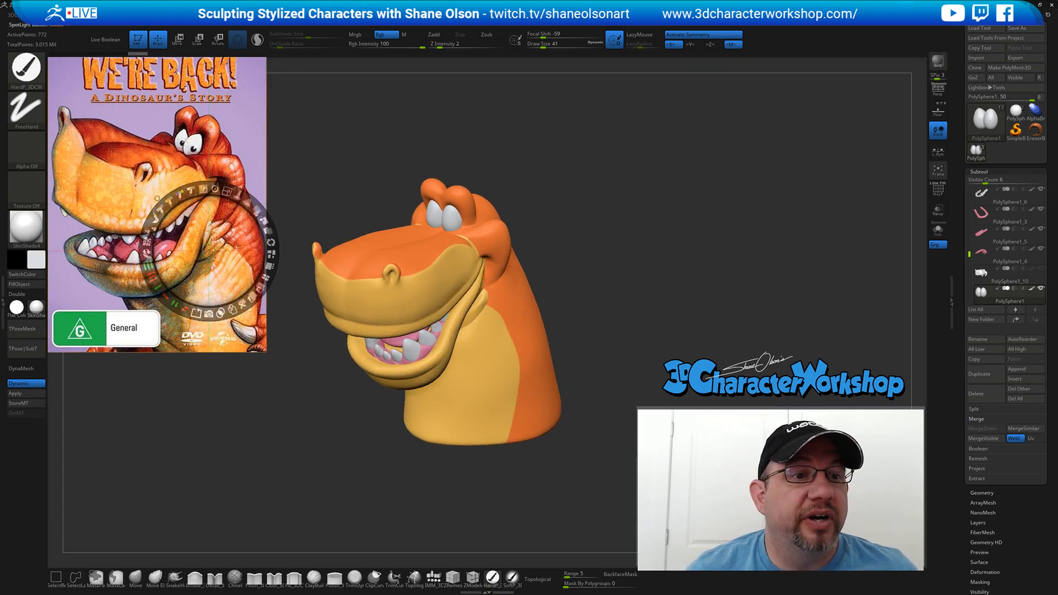
key("c")
key("z")
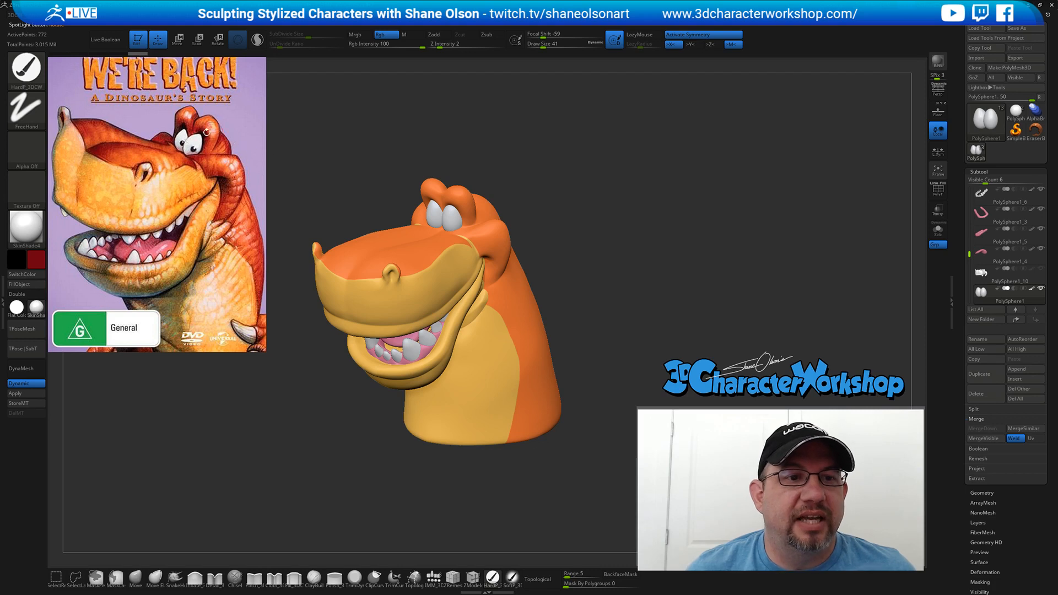
- Make the head the active subtool and mask its orange skin areas with Mask By Intensity
left_click_drag(610, 264, 657, 268)
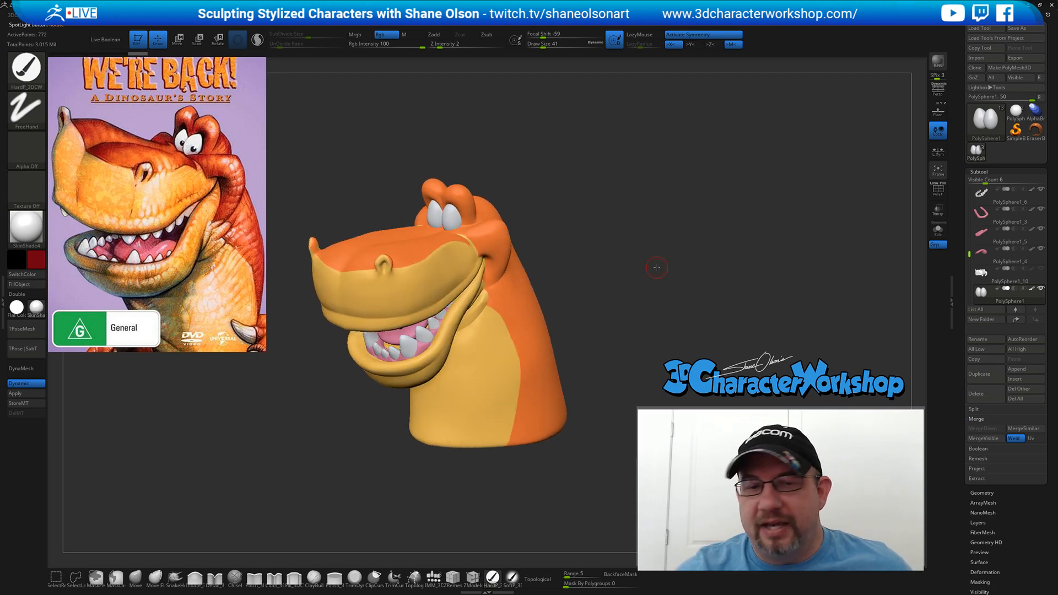
left_click_drag(605, 361, 574, 393)
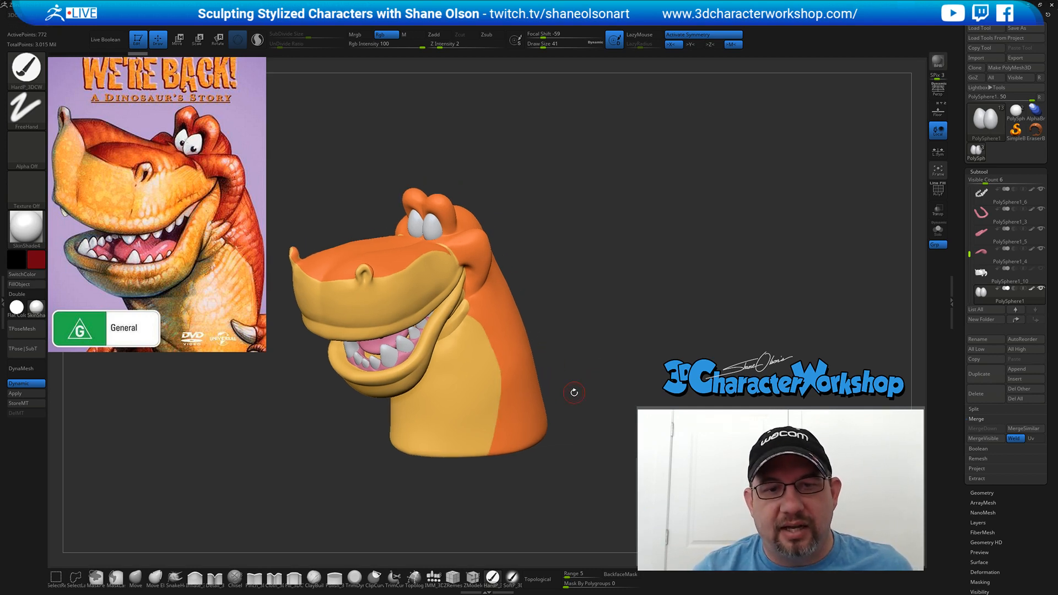
key("space")
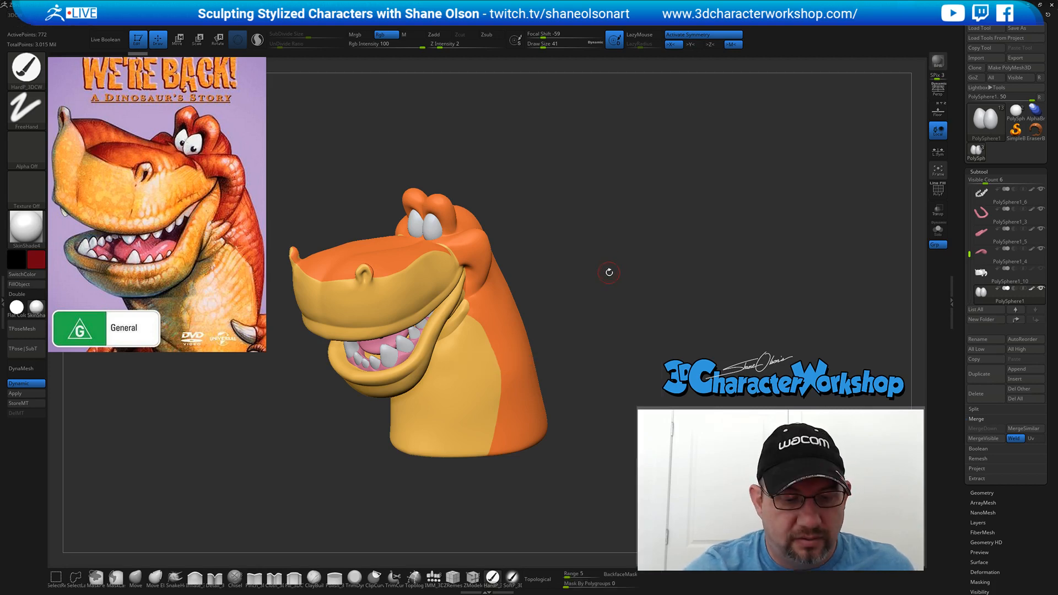
key("space")
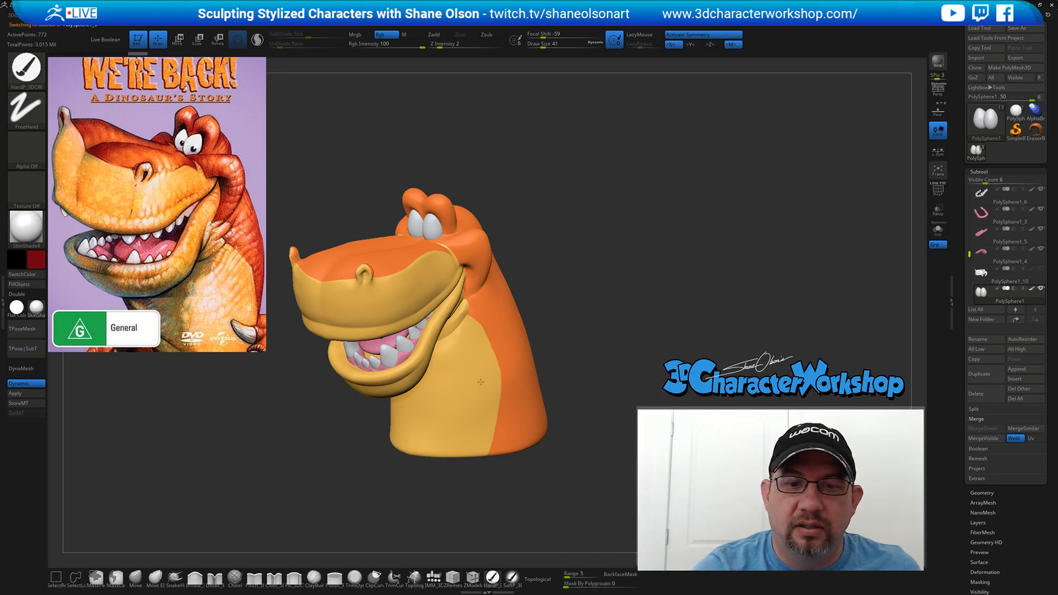
key("space")
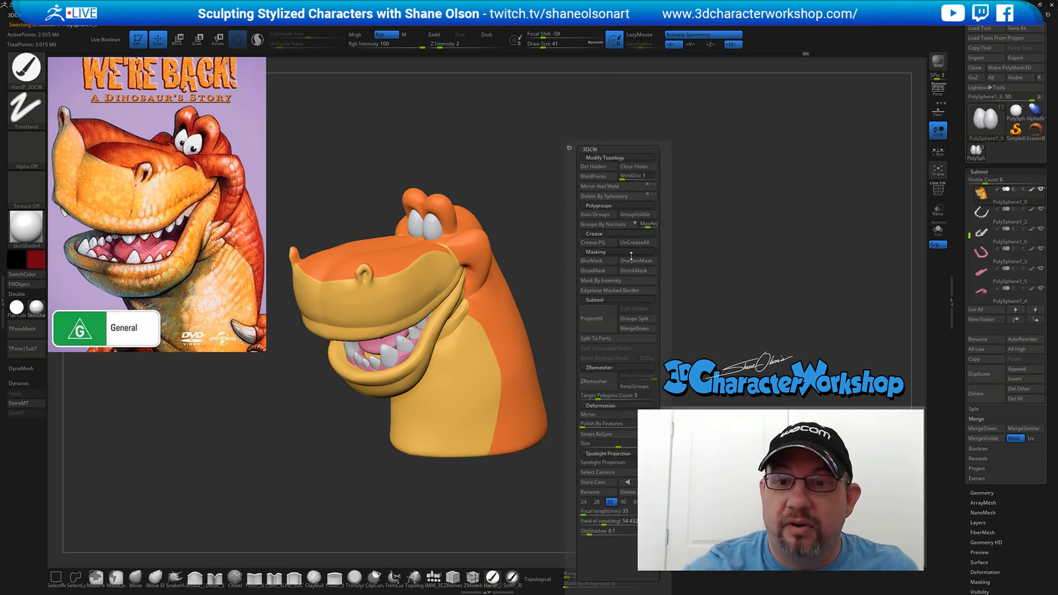
left_click(629, 283)
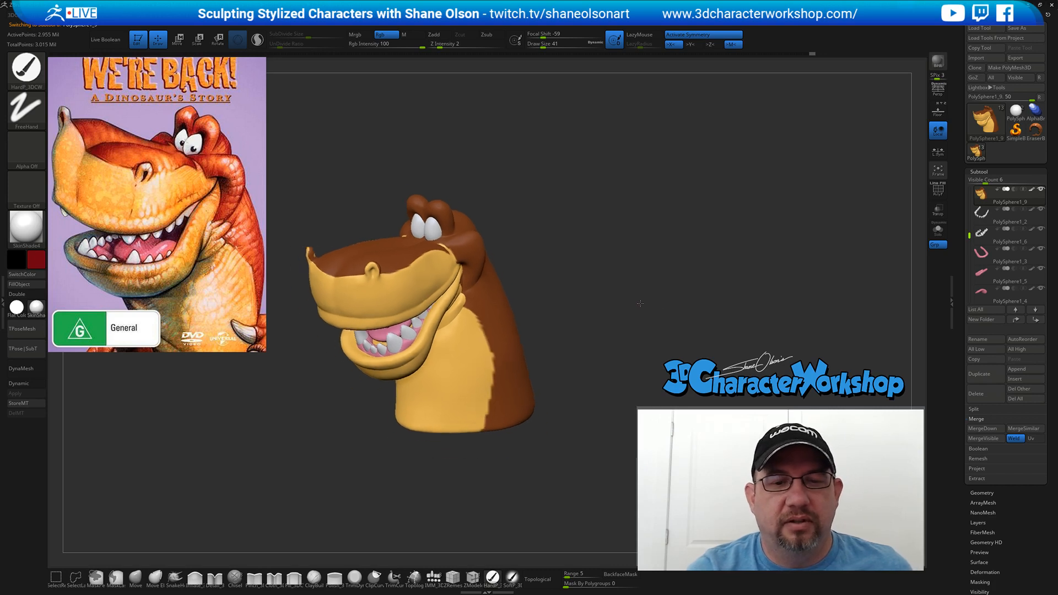
- Invert the head's mask to protect the yellow-orange snout, jaw and throat and leave the orange skin paintable
left_click_drag(640, 304, 620, 348)
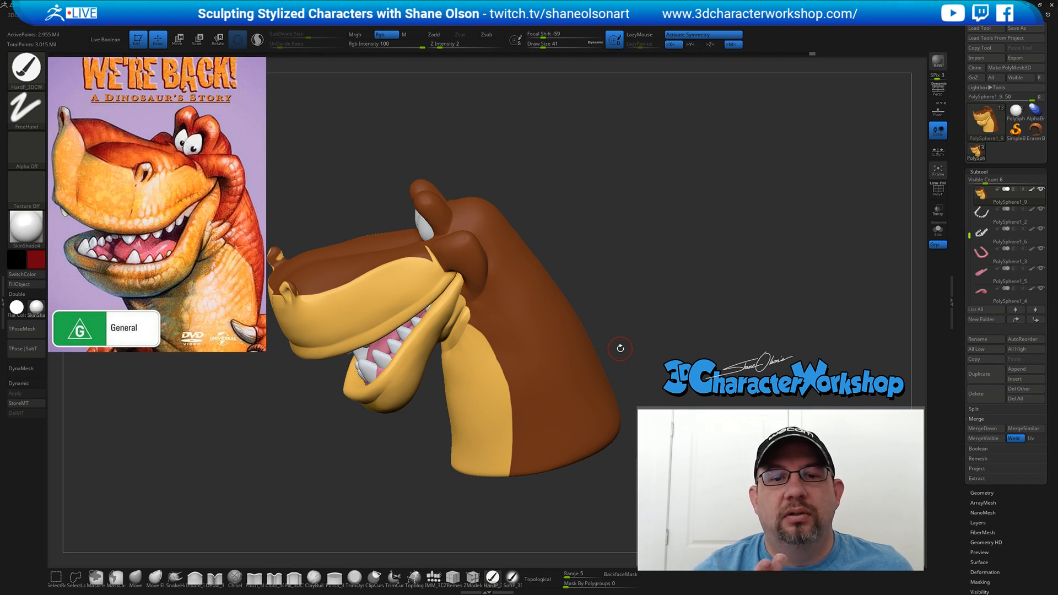
mouse_move(627, 314)
left_mouse_down()
mouse_move(638, 307)
mouse_move(632, 328)
mouse_move(612, 329)
left_mouse_up()
left_click(618, 320, "ctrl")
left_click_drag(611, 262, 615, 275)
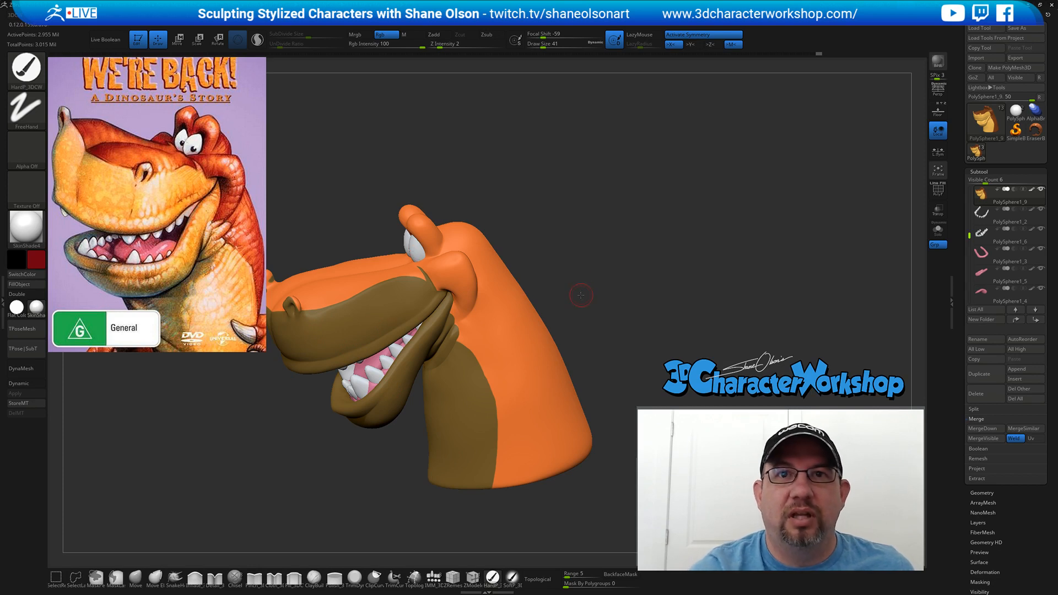
- Switch to the soft paint brush with the Dots stroke and a low Rgb intensity of 2
mouse_move(581, 295)
left_mouse_down("alt")
mouse_move(577, 319)
mouse_move(588, 318)
mouse_move(574, 329)
mouse_move(586, 332)
mouse_move(588, 299)
mouse_move(584, 319)
left_mouse_up("alt")
key("s")
key("s")
key("s")
mouse_move(518, 273)
left_mouse_down()
mouse_move(501, 302)
mouse_move(467, 274)
mouse_move(448, 285)
mouse_move(474, 263)
mouse_move(478, 290)
mouse_move(510, 326)
left_mouse_up()
left_click(510, 575)
key("s")
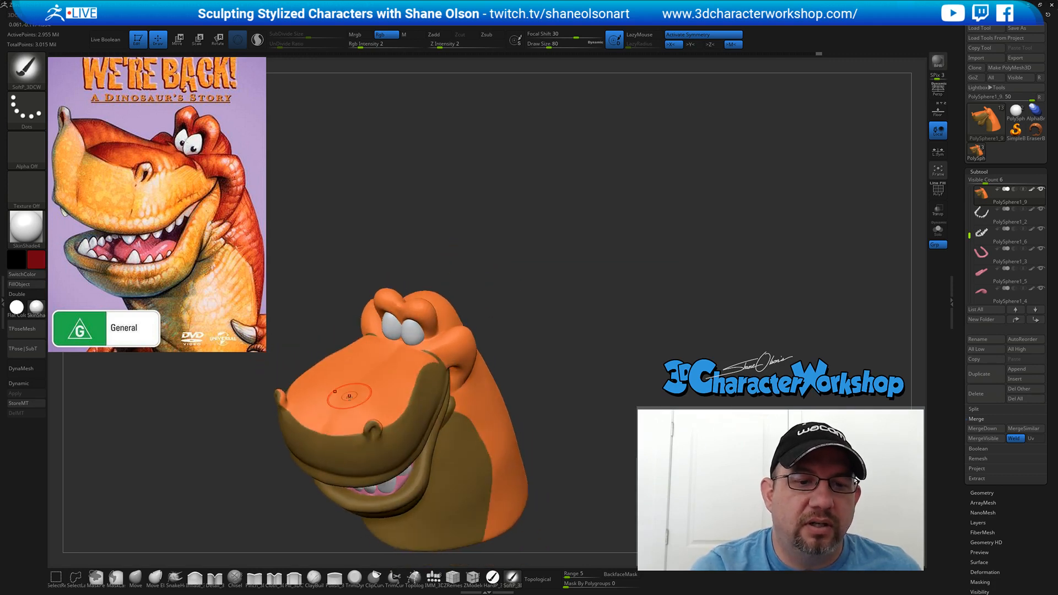
- Paint soft dark red shading over the top of the snout with a draw size of 112
key("s")
mouse_move(345, 413)
left_mouse_down()
mouse_move(330, 418)
mouse_move(339, 411)
left_mouse_up()
mouse_move(340, 411)
left_mouse_down()
mouse_move(329, 418)
mouse_move(339, 414)
left_mouse_up()
mouse_move(338, 414)
left_mouse_down()
mouse_move(326, 424)
mouse_move(407, 355)
left_mouse_up()
mouse_move(558, 365)
left_mouse_down()
mouse_move(530, 335)
mouse_move(537, 343)
mouse_move(518, 368)
left_mouse_up()
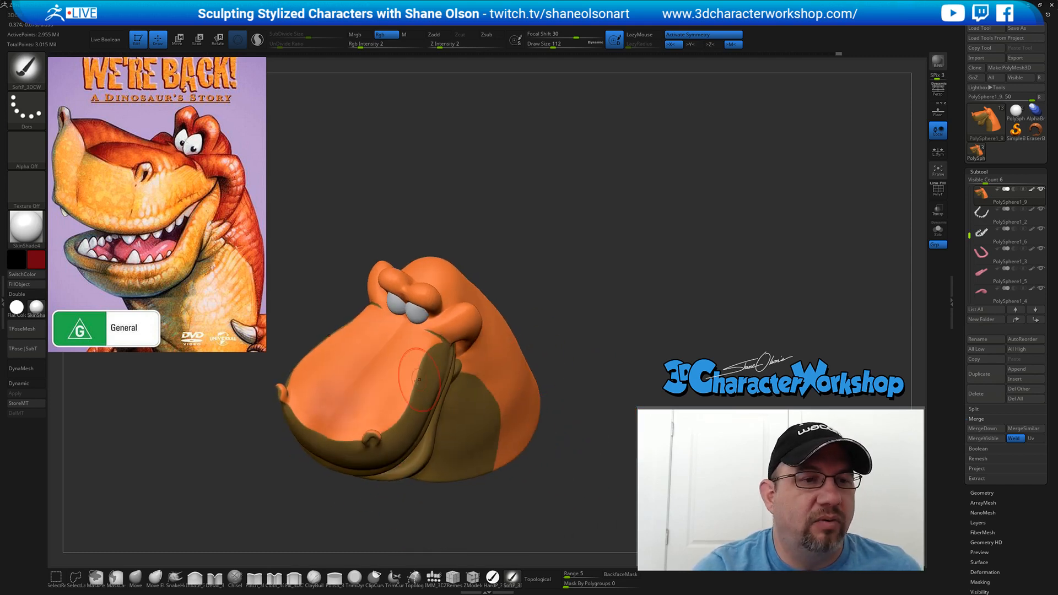
- Paint dark red shading around the cheek bulge beside the eye, reducing the draw size to 90
right_click_drag(456, 353, 449, 345)
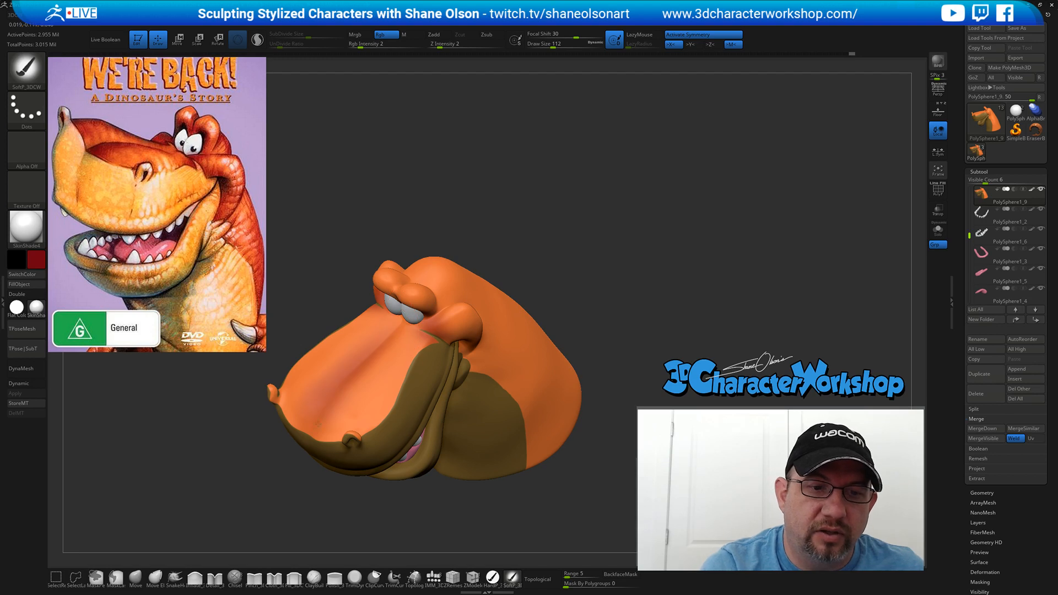
mouse_move(445, 320)
right_mouse_down()
mouse_move(451, 299)
mouse_move(426, 375)
mouse_move(456, 334)
mouse_move(463, 343)
right_mouse_up()
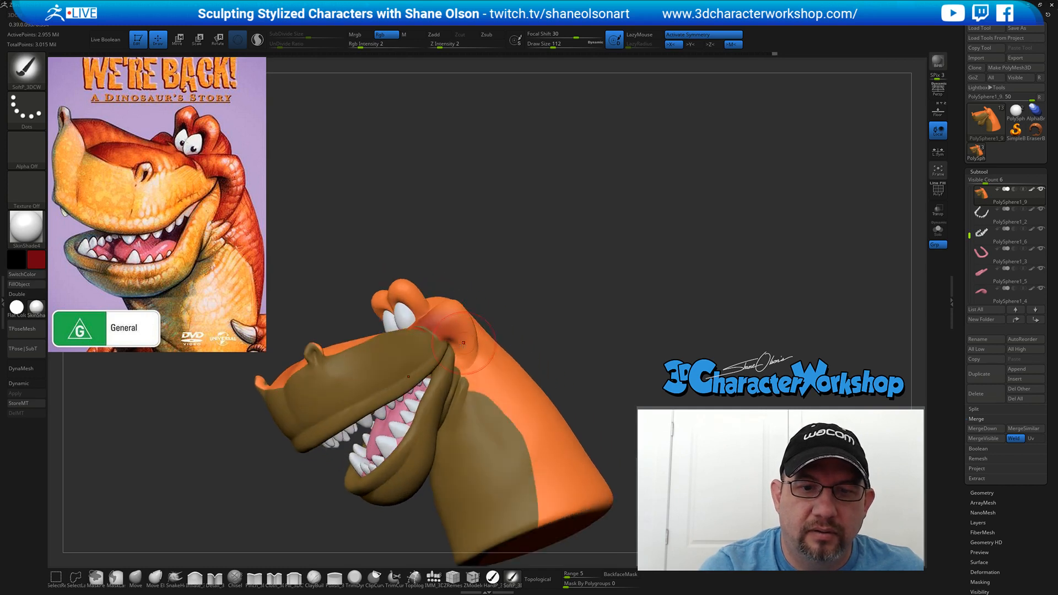
key("bracketleft")
key("bracketleft")
left_click_drag(453, 337, 452, 354)
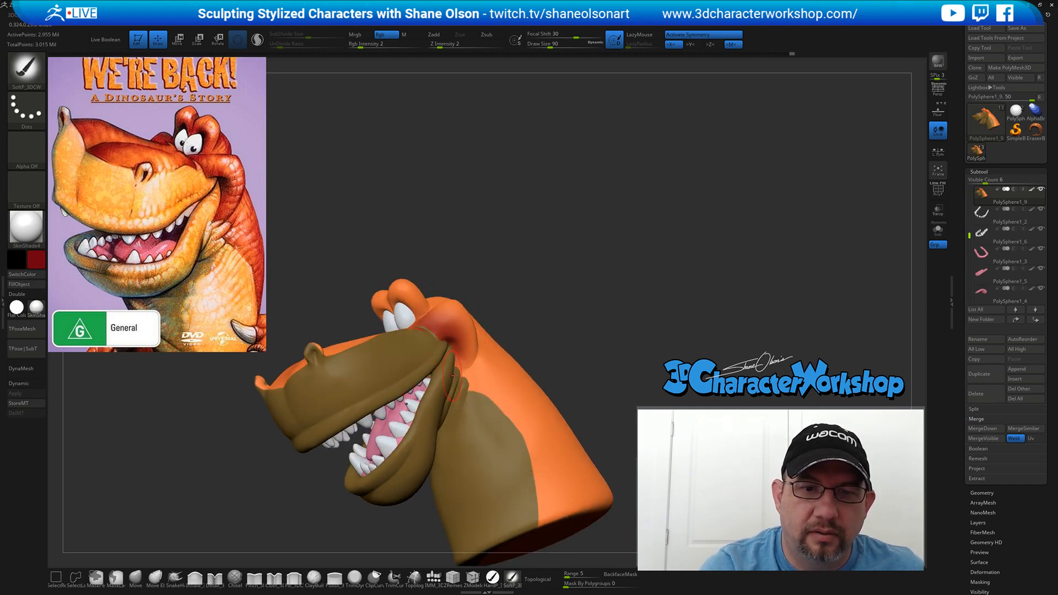
- Paint broad dark red shading on the side of the neck, enlarging the draw size to 140 and 239
key("bracketright")
key("bracketright")
key("bracketright")
key("bracketright")
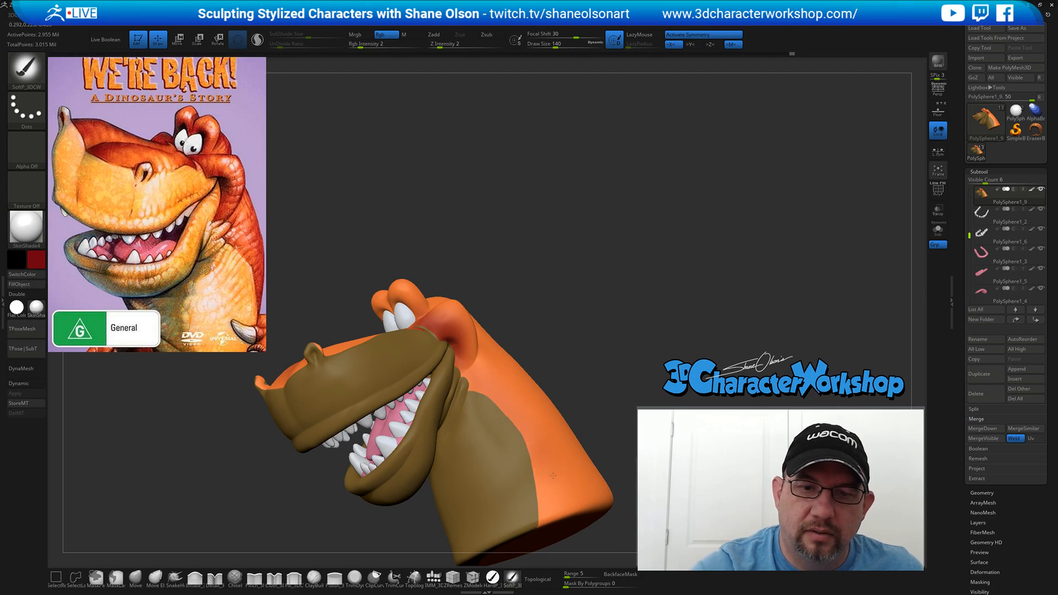
right_click_drag(586, 386, 574, 367)
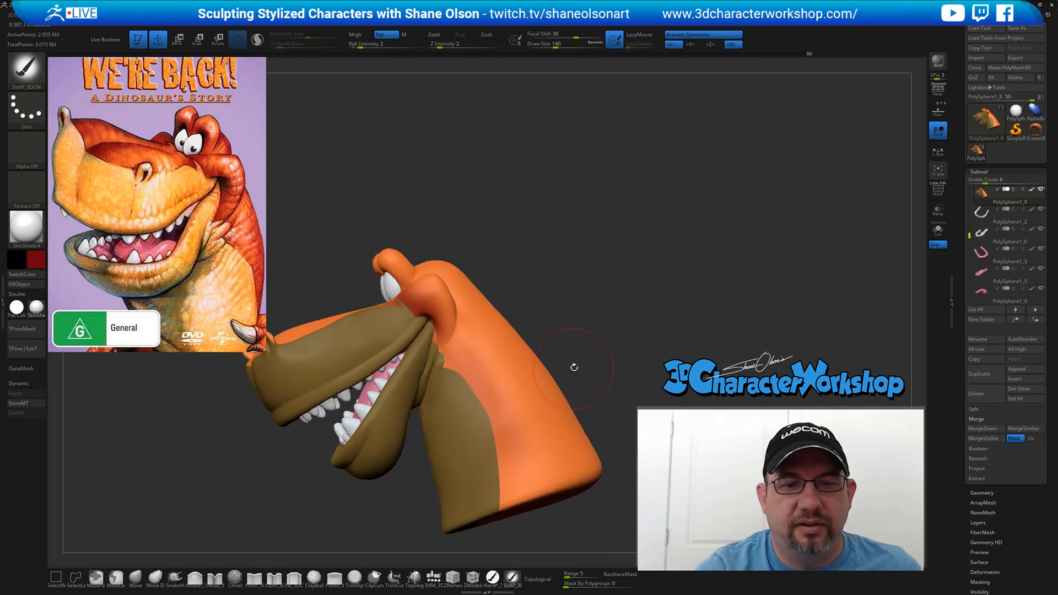
key("s")
left_click_drag(581, 331, 589, 331)
right_click_drag(589, 330, 571, 321)
mouse_move(485, 402)
left_mouse_down()
mouse_move(437, 281)
mouse_move(498, 375)
left_mouse_up()
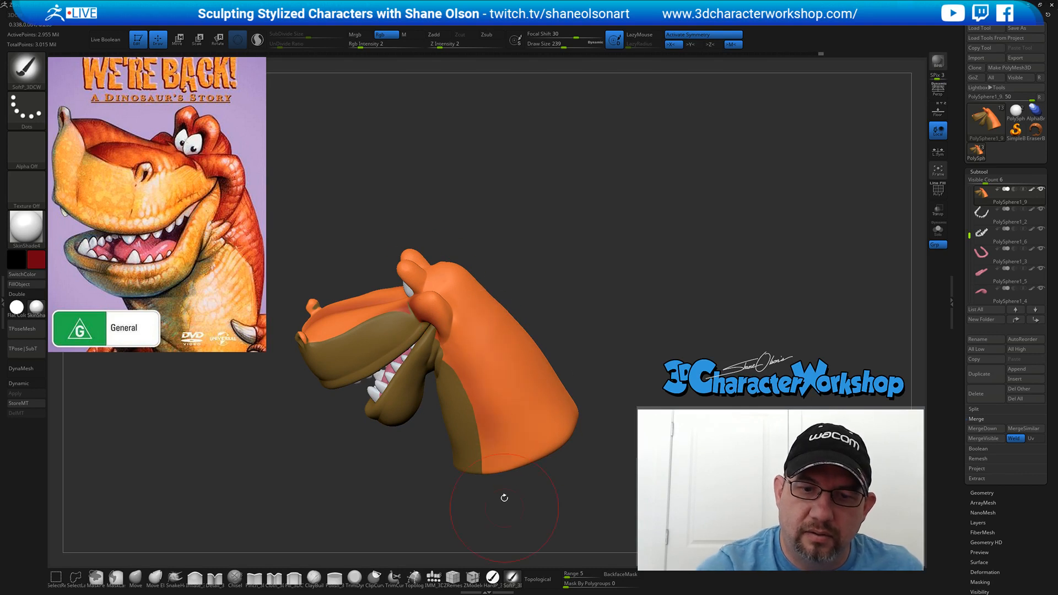
mouse_move(569, 298)
right_mouse_down()
mouse_move(585, 365)
mouse_move(501, 397)
right_mouse_up()
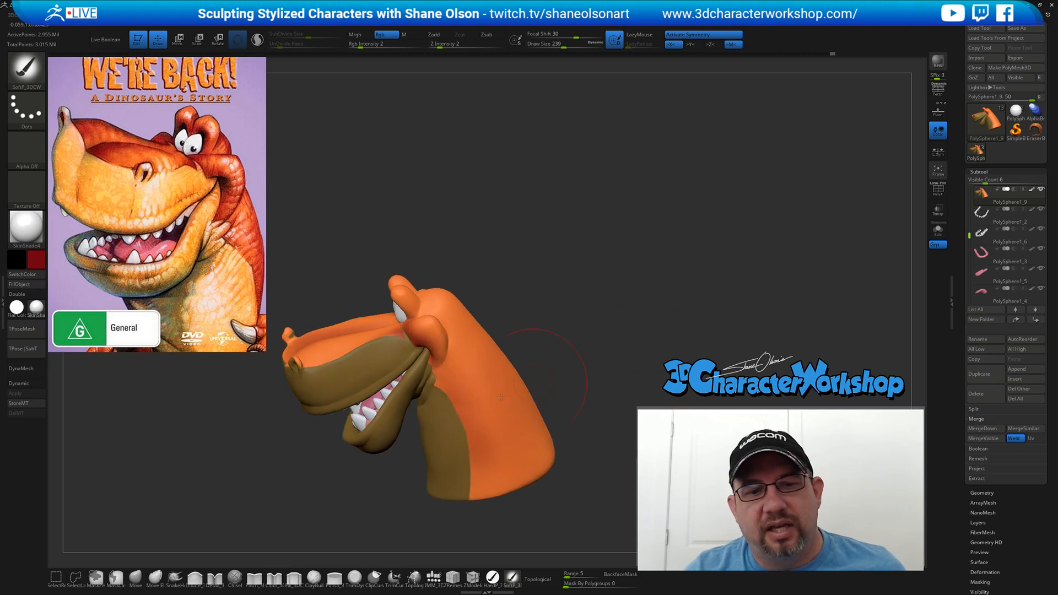
right_click_drag(843, 360, 489, 389)
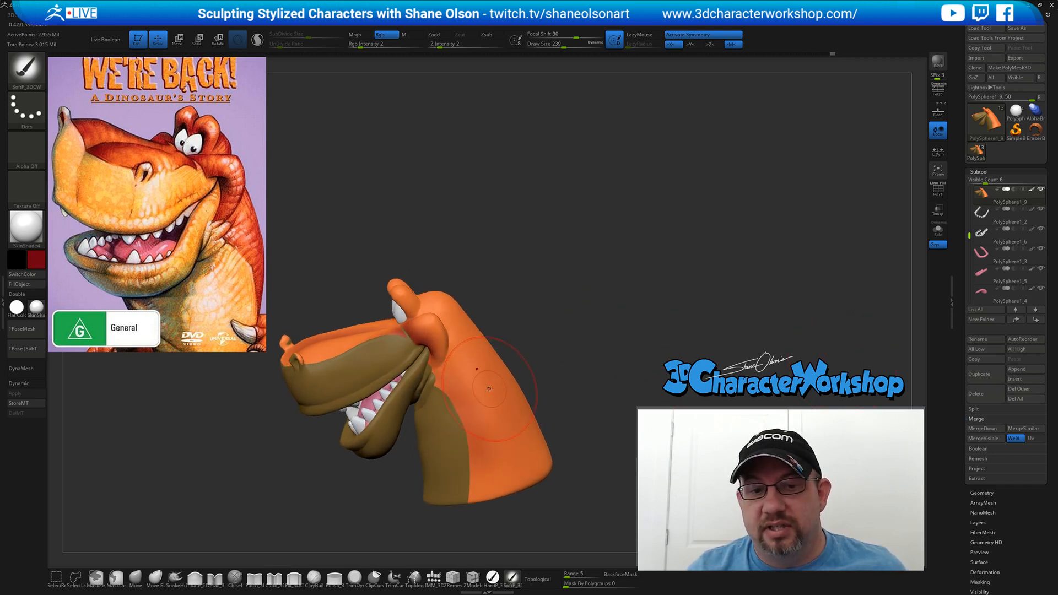
- Turn off the head's mask display and deepen the dark red shading on the neck beside the throat
left_click_drag(978, 500, 996, 374)
left_click(987, 437)
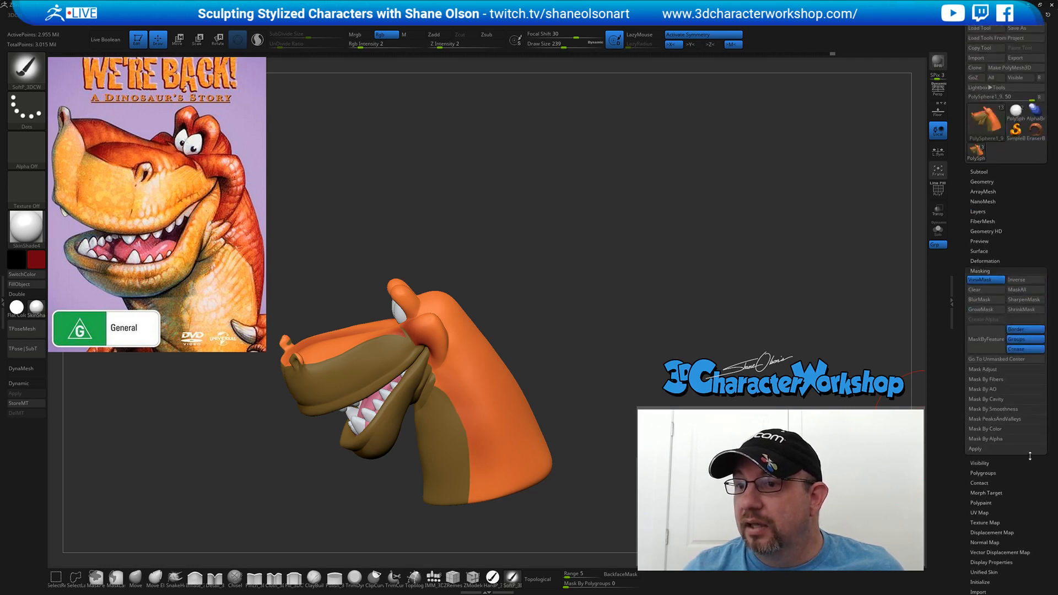
left_click(975, 280)
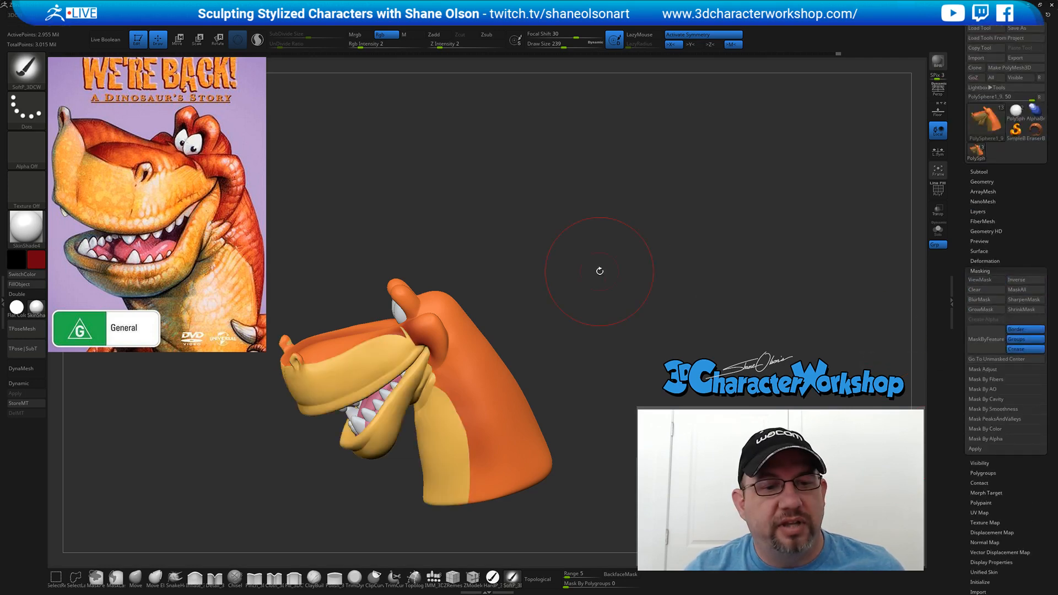
left_click_drag(598, 270, 612, 272)
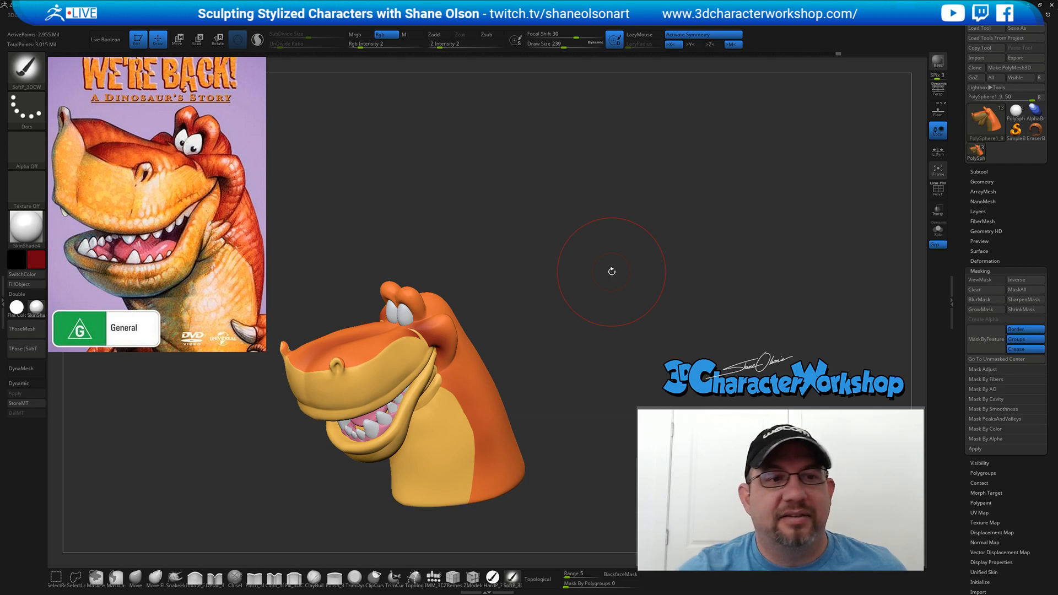
mouse_move(530, 312)
left_mouse_down()
mouse_move(529, 362)
mouse_move(528, 346)
mouse_move(507, 355)
left_mouse_up()
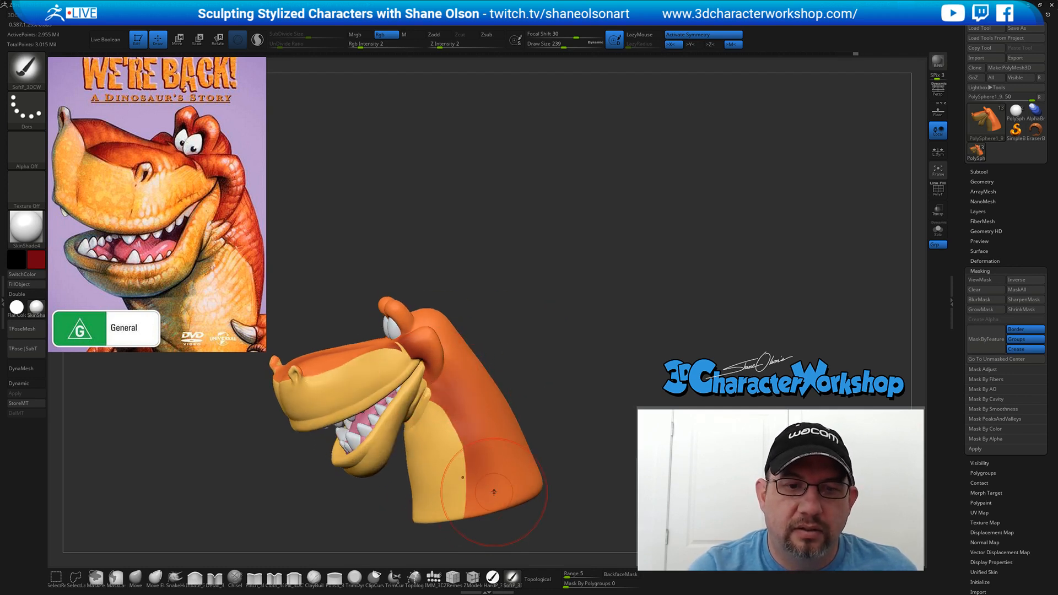
- Paint dark red shading around the eyes and where they meet the snout with a draw size of 104
mouse_move(553, 321)
left_mouse_down()
mouse_move(576, 309)
mouse_move(531, 364)
mouse_move(477, 303)
mouse_move(473, 325)
left_mouse_up()
key("s")
key("s")
left_click_drag(384, 333, 389, 334)
left_click_drag(458, 313, 437, 314)
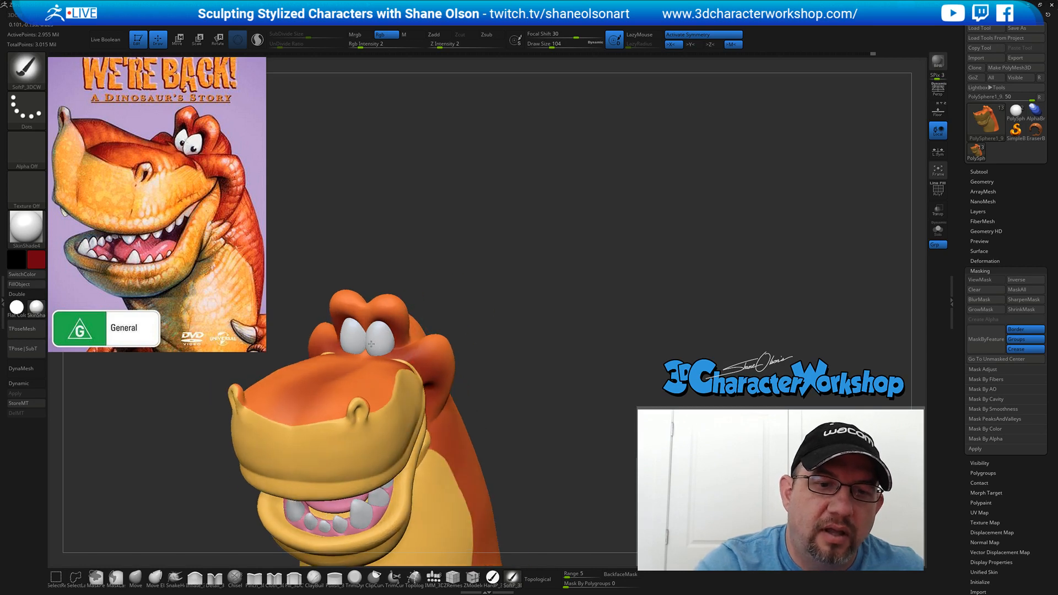
left_click_drag(369, 344, 370, 342)
mouse_move(456, 306)
left_mouse_down()
mouse_move(484, 330)
mouse_move(482, 343)
left_mouse_up()
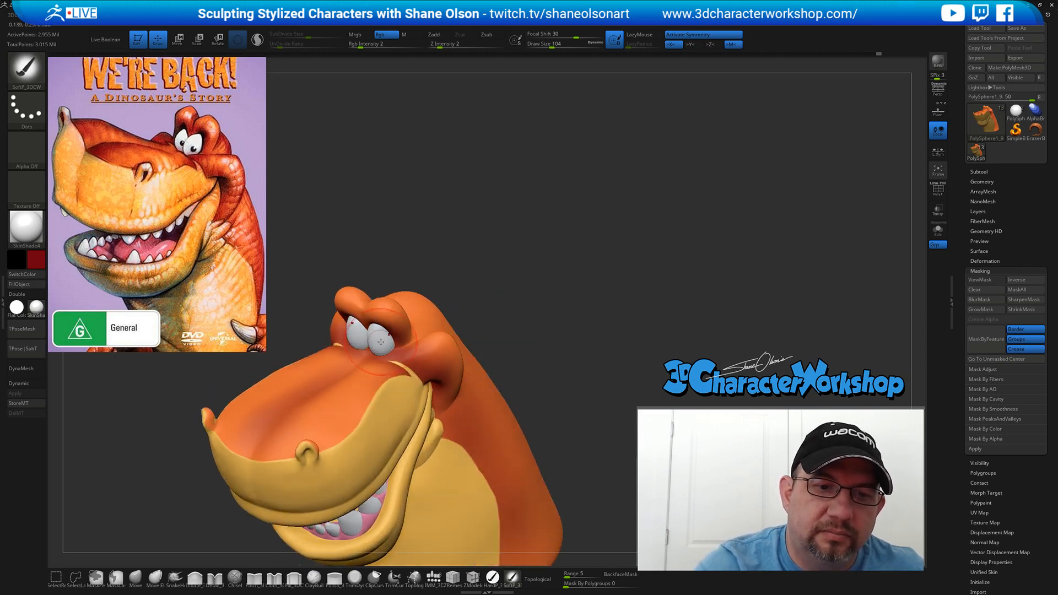
left_click_drag(383, 340, 379, 341)
- Deepen the dark red shading below the eyes and along the snout using draw sizes of 74 and 101
mouse_move(453, 315)
left_mouse_down()
mouse_move(396, 358)
mouse_move(404, 365)
left_mouse_up()
key("bracketleft")
key("bracketleft")
key("bracketleft")
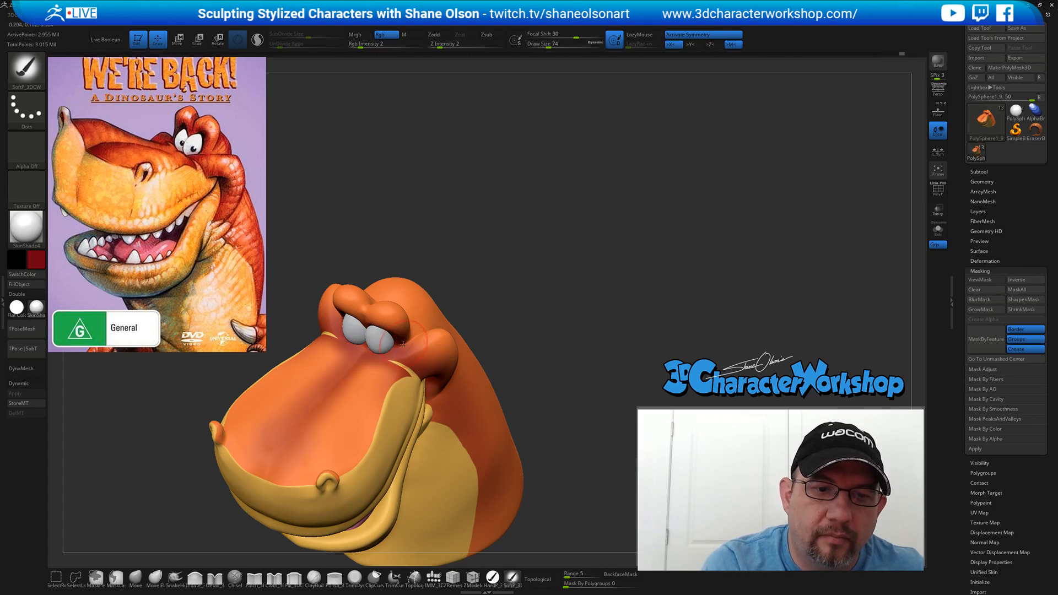
mouse_move(510, 362)
left_mouse_down()
mouse_move(543, 349)
mouse_move(505, 361)
left_mouse_up()
mouse_move(310, 448)
left_mouse_down()
mouse_move(257, 464)
mouse_move(304, 431)
left_mouse_up()
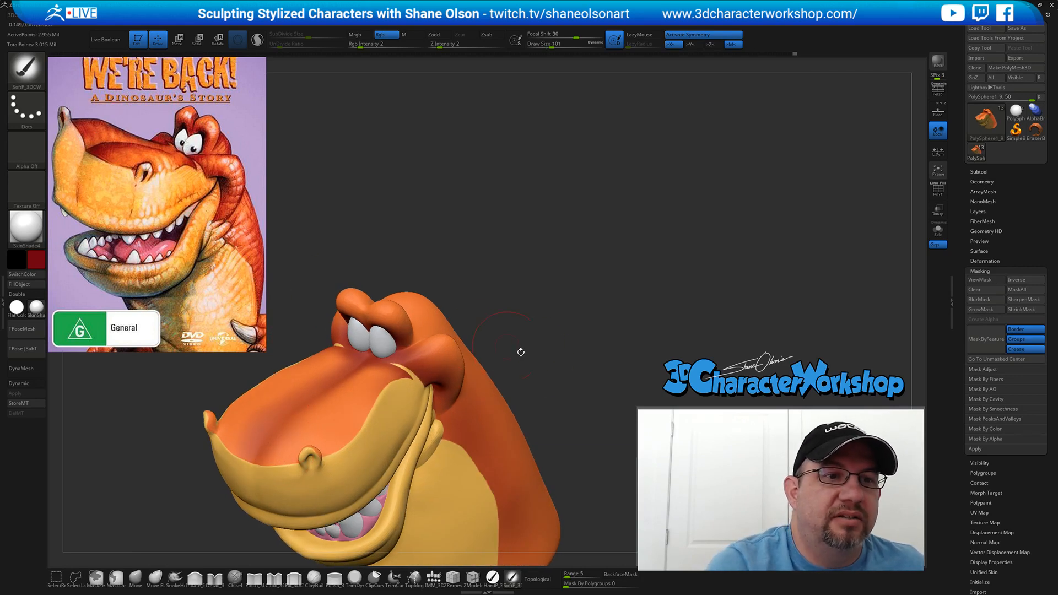
mouse_move(521, 351)
left_mouse_down()
mouse_move(547, 308)
mouse_move(563, 324)
mouse_move(552, 359)
mouse_move(463, 380)
left_mouse_up()
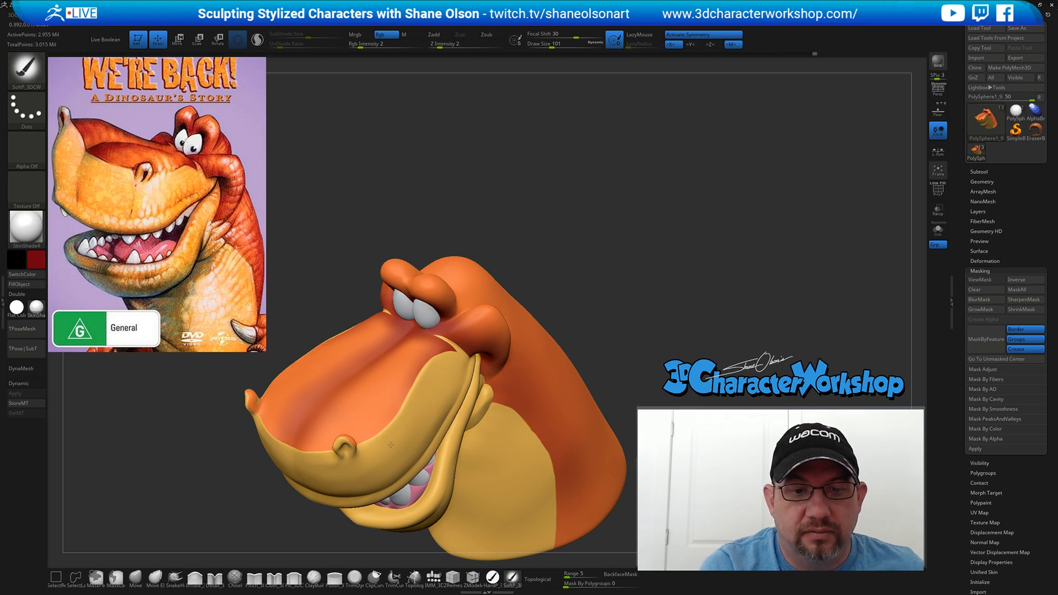
- Paint dark red shading on the crown behind the eye bulges with a draw size of 145, and undo the last stroke
mouse_move(539, 276)
left_mouse_down()
mouse_move(488, 293)
mouse_move(463, 276)
left_mouse_up()
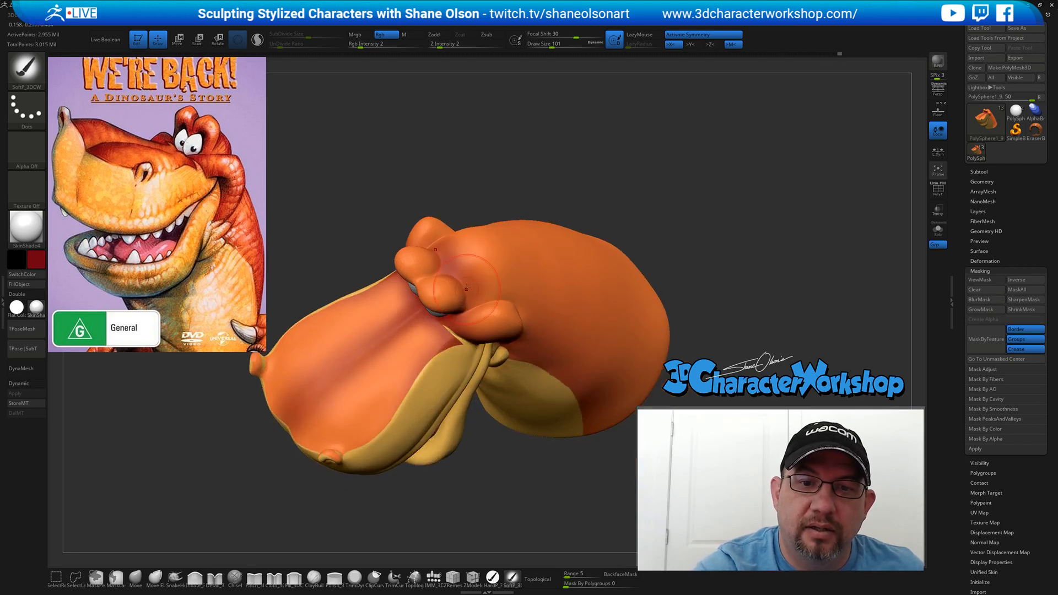
key("bracketright")
left_click_drag(514, 260, 554, 264)
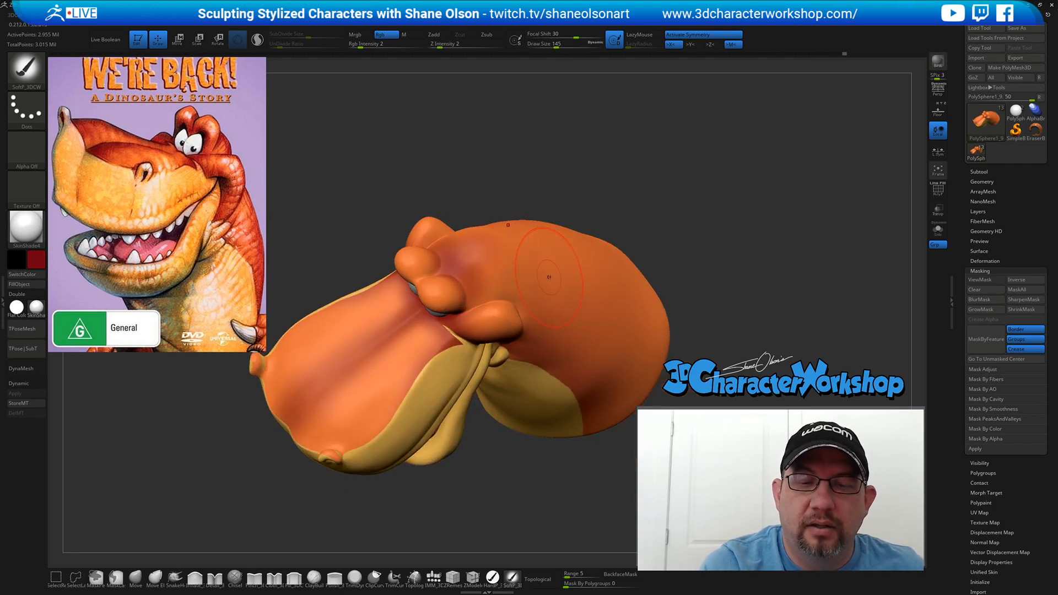
key("ctrl+z")
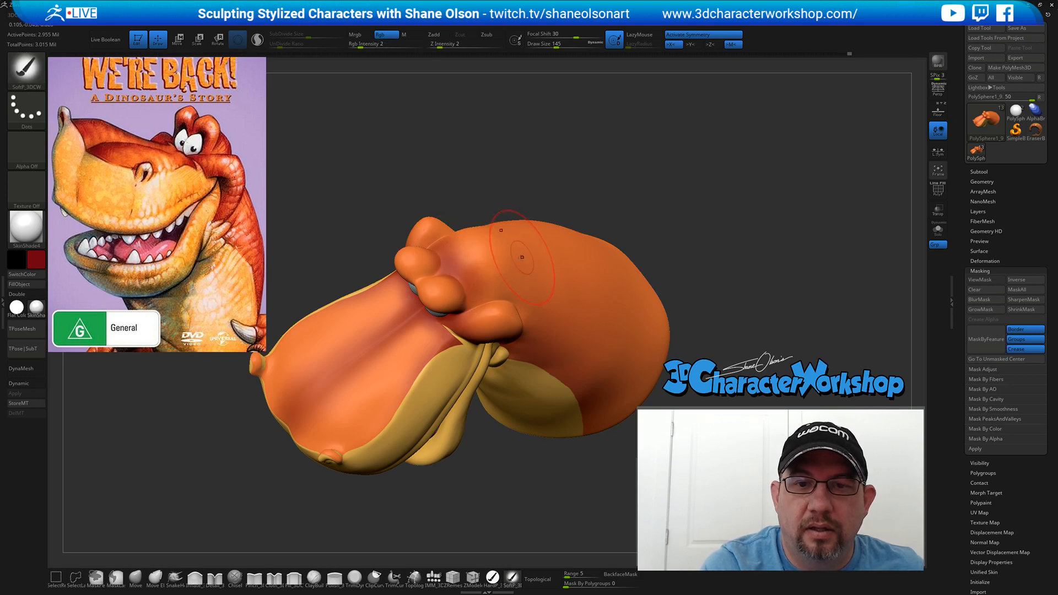
right_click_drag(512, 278, 467, 251)
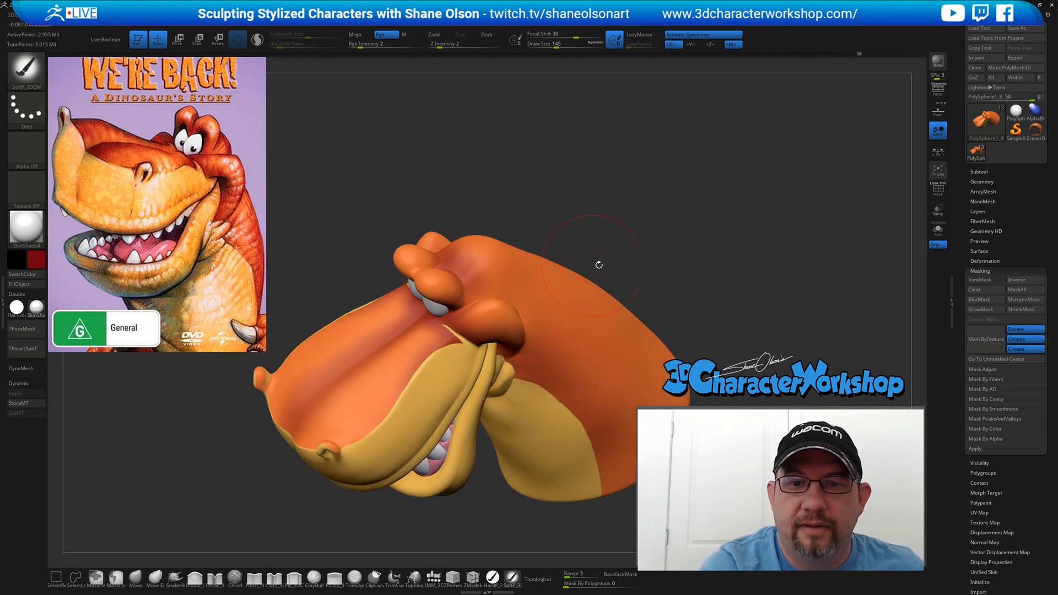
- Paint dark red shading behind the cheek bulge and brow, reducing the draw size to 154 and 108
right_click_drag(599, 264, 652, 234)
key("bracketright")
key("bracketright")
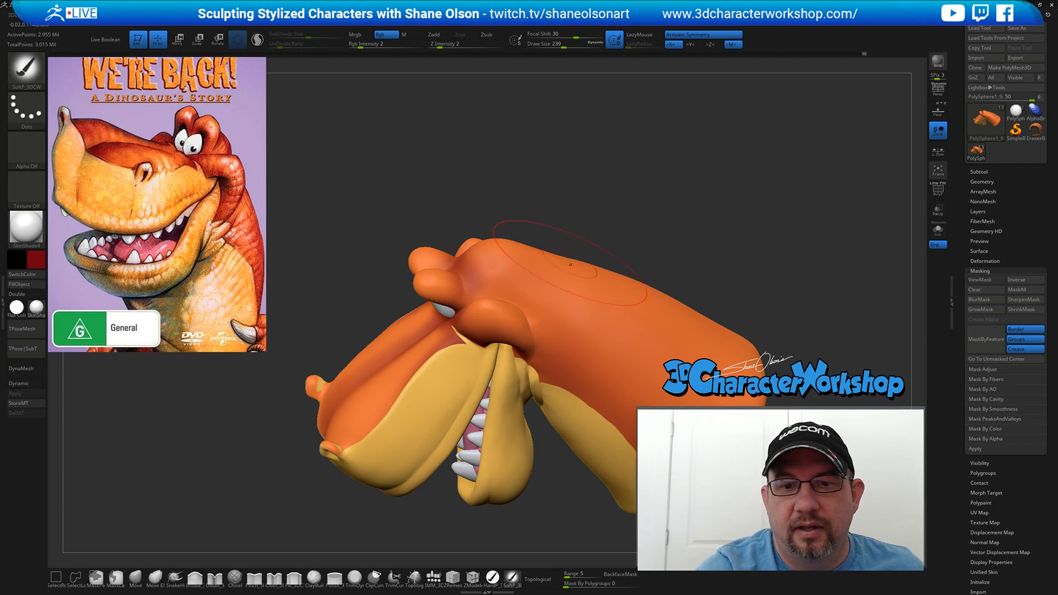
right_click_drag(587, 213, 590, 210)
key("s")
left_click_drag(591, 211, 584, 211)
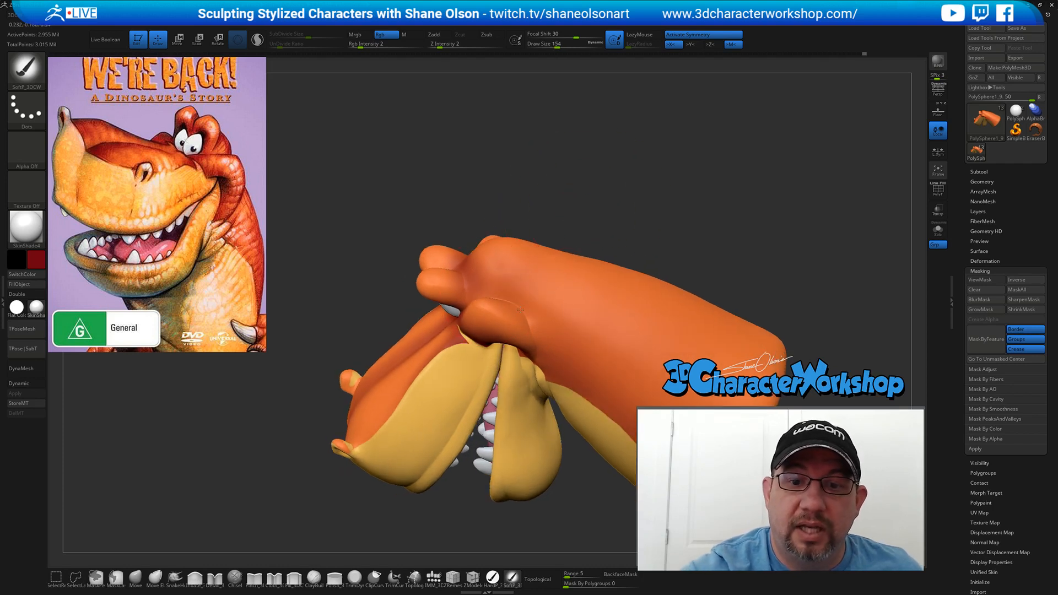
key("s")
left_click_drag(513, 297, 507, 297)
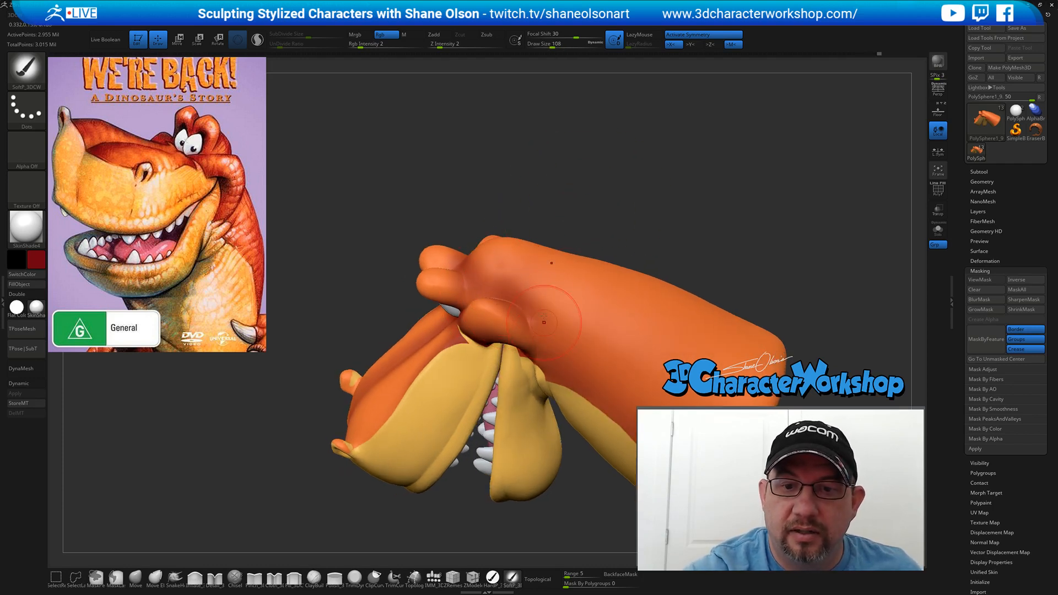
- Darken the back and side of the neck with broad dark red strokes at draw sizes of 167 and 268
mouse_move(604, 351)
right_mouse_down()
mouse_move(656, 354)
mouse_move(640, 342)
right_mouse_up()
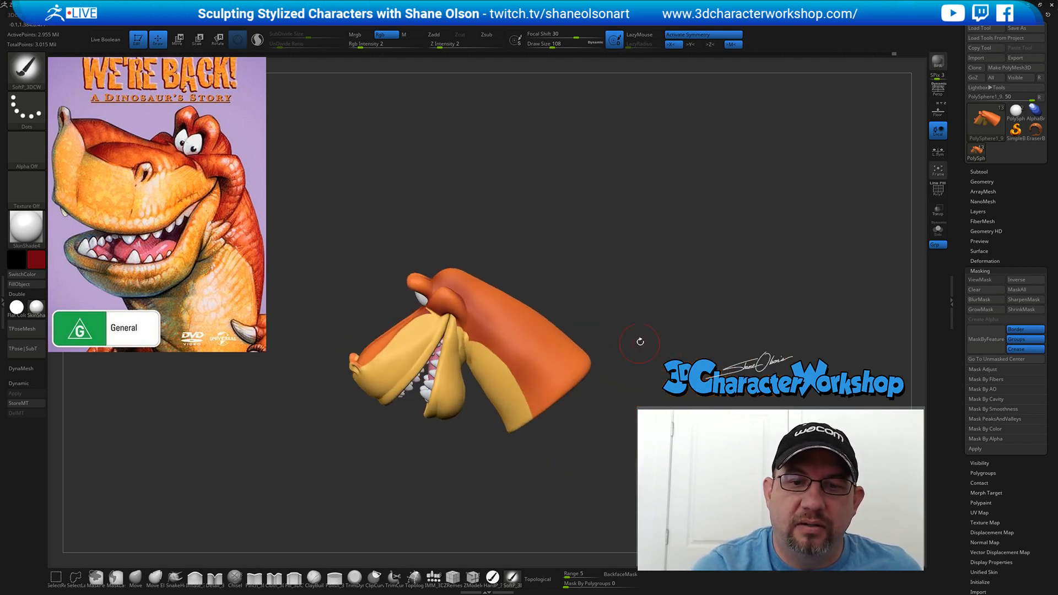
key("s")
left_click_drag(624, 303, 642, 303)
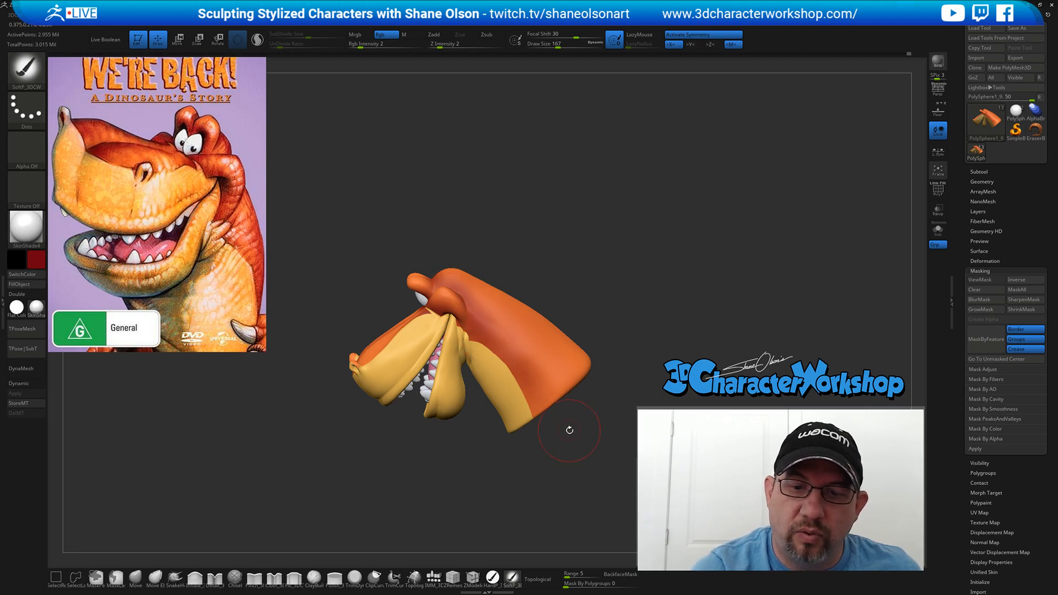
key("s")
left_click_drag(570, 430, 614, 410)
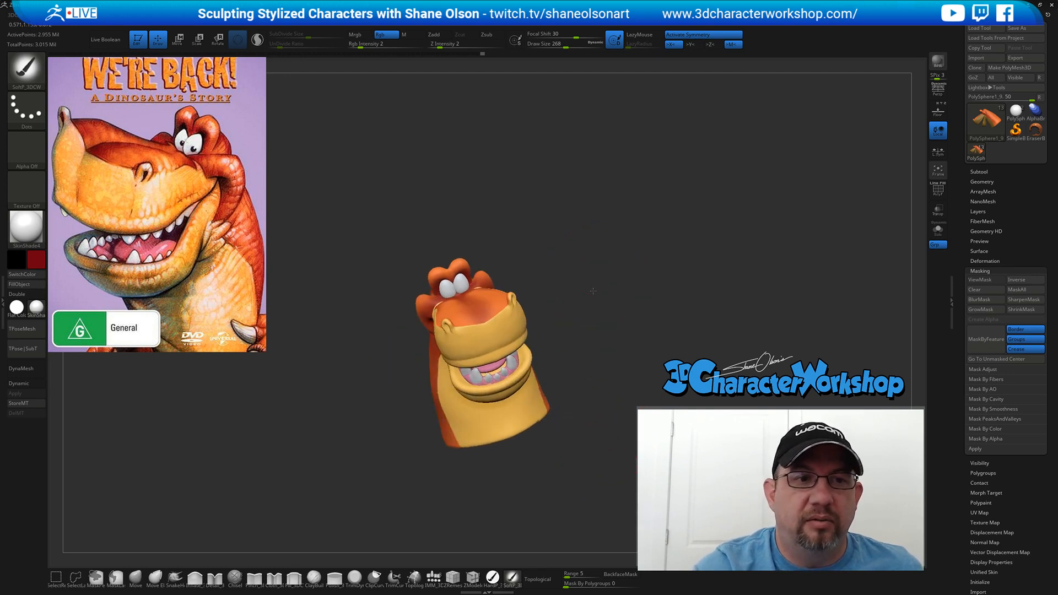
- Refine the dark red shading around the rear of the cheek bulge with a draw size of 120
left_click_drag(593, 291, 579, 325, "alt")
key("s")
key("s")
left_click_drag(514, 273, 444, 319)
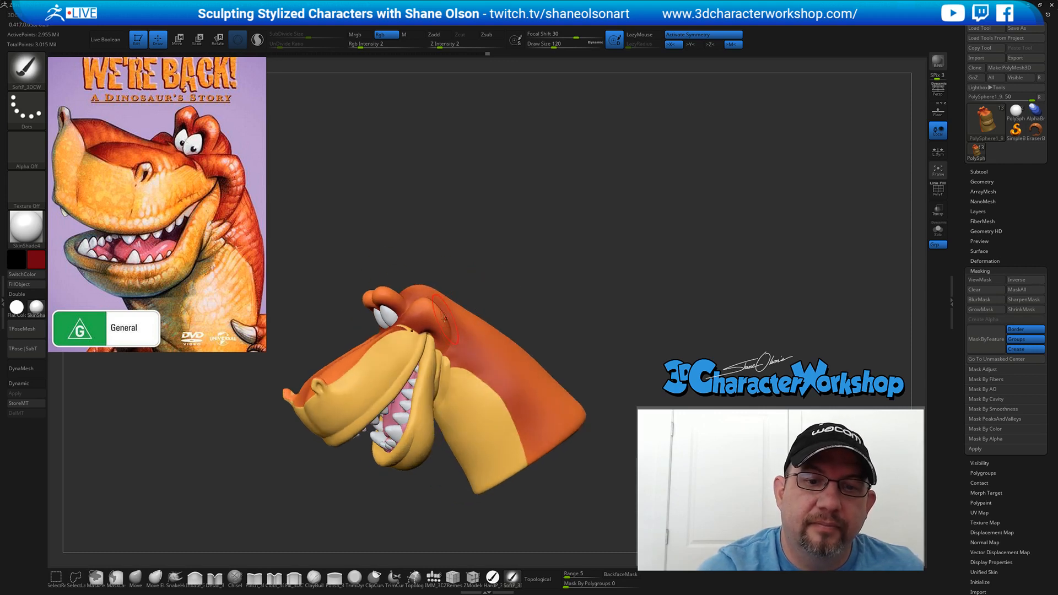
left_click_drag(536, 281, 545, 299)
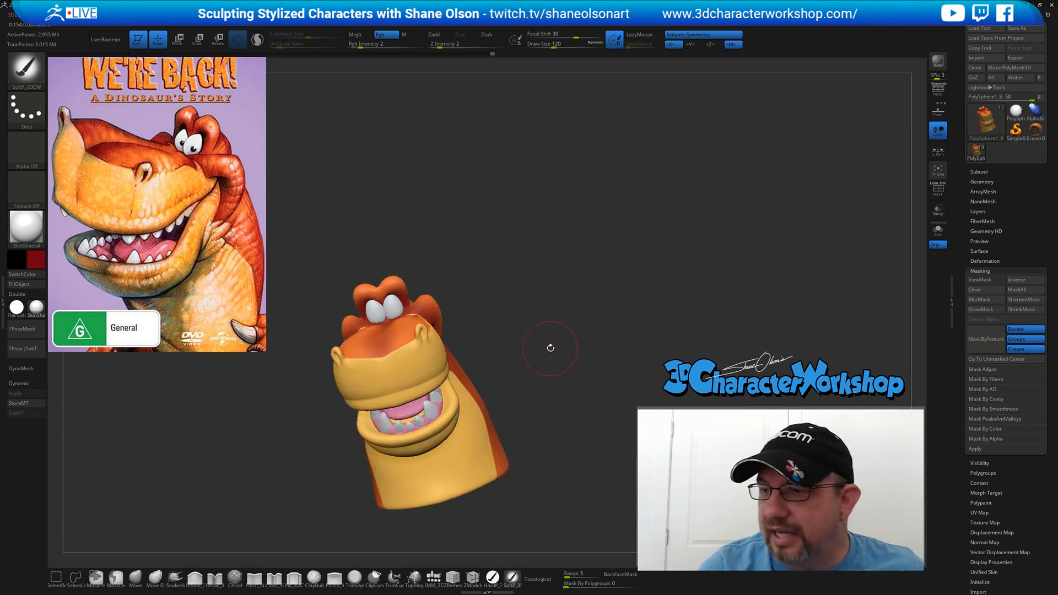
- Invert the head's mask to protect the orange skin, and turn the mask display back on
mouse_move(633, 311)
left_mouse_down()
mouse_move(610, 306)
mouse_move(623, 310)
left_mouse_up()
mouse_move(581, 293)
left_mouse_down("alt")
mouse_move(610, 274)
mouse_move(595, 268)
mouse_move(641, 264)
left_mouse_up("alt")
key("ctrl+h")
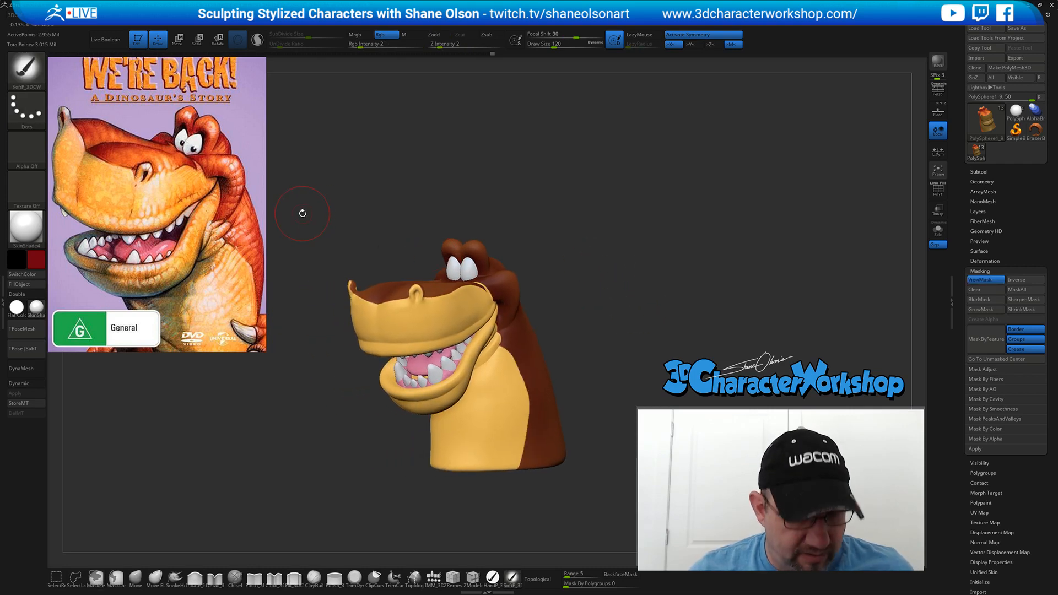
- Sample a bright orange from the dinosaur on the poster reference as the paint color
key("shift+z")
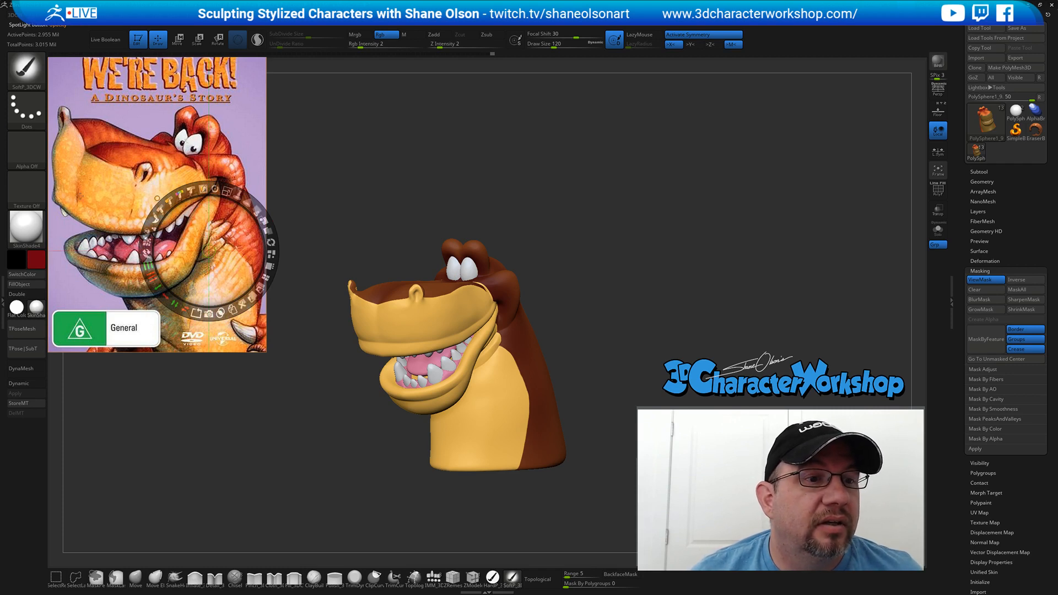
key("c")
key("z")
left_click_drag(390, 141, 567, 189)
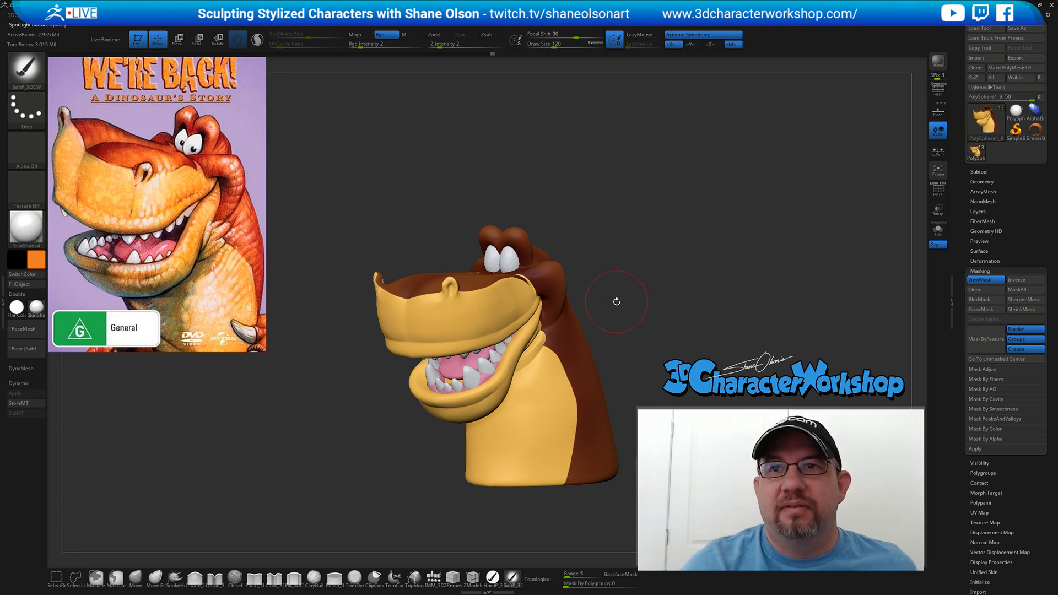
left_click_drag(617, 302, 587, 299, "alt")
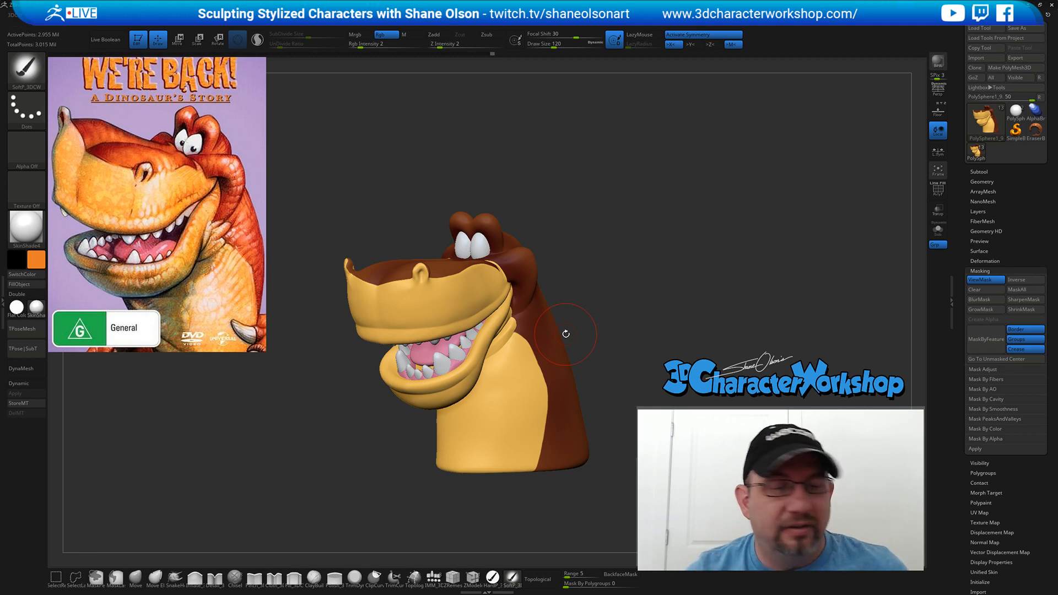
- Reduce the paint brush's draw size to 20
left_click_drag(628, 307, 619, 298, "alt")
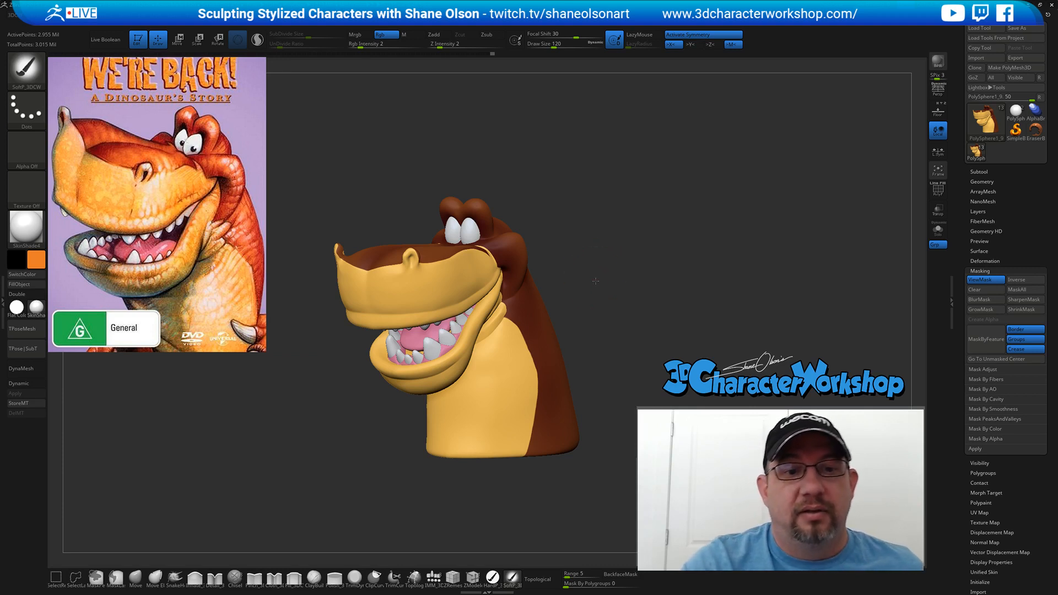
mouse_move(594, 266)
left_mouse_down()
mouse_move(633, 374)
mouse_move(572, 305)
mouse_move(586, 349)
mouse_move(576, 441)
left_mouse_up()
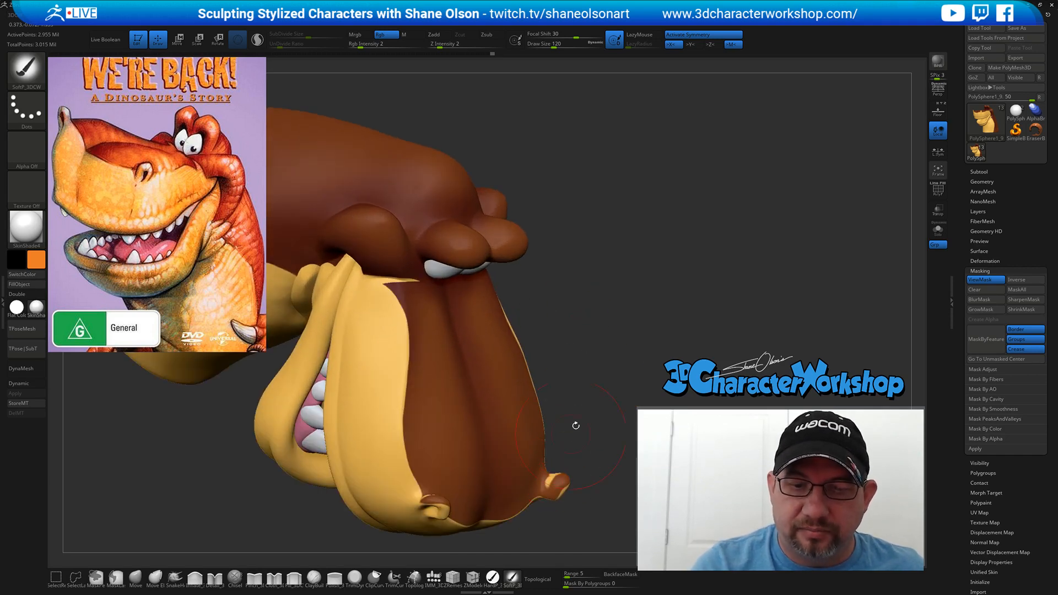
mouse_move(615, 364)
left_mouse_down()
mouse_move(656, 339)
mouse_move(671, 348)
left_mouse_up()
key("s")
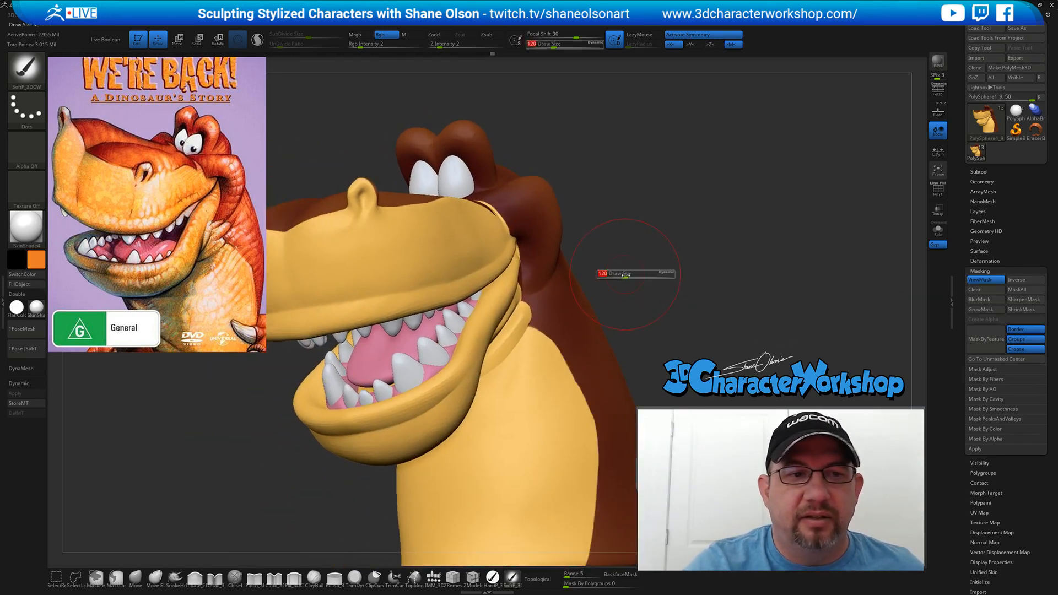
mouse_move(625, 275)
left_mouse_down()
mouse_move(613, 276)
mouse_move(620, 309)
mouse_move(598, 285)
mouse_move(598, 309)
mouse_move(617, 310)
mouse_move(600, 309)
left_mouse_up()
key("s")
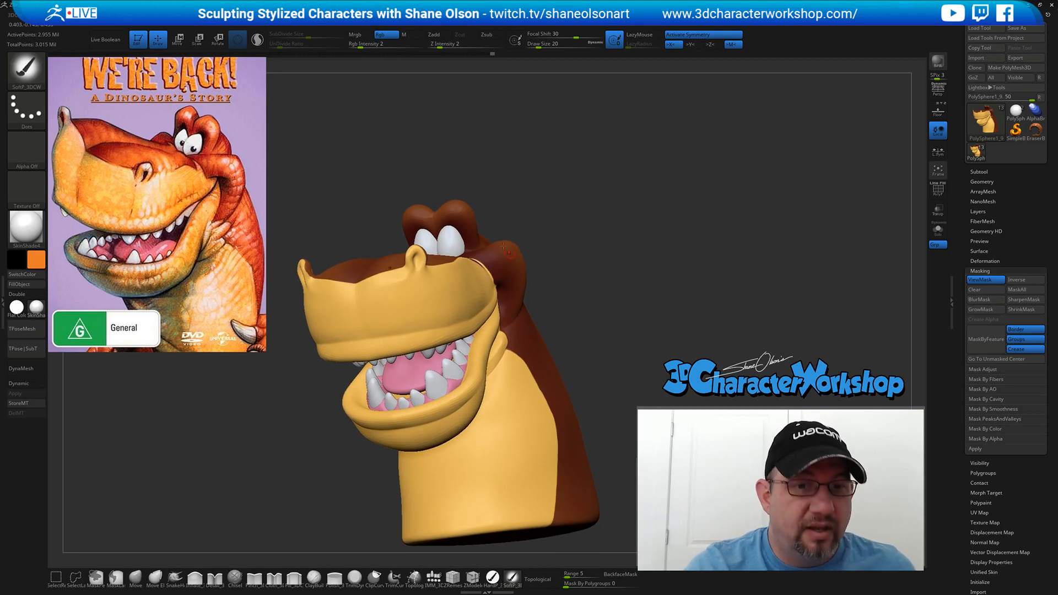
- Resample a lighter orange from the dinosaur's snout on the poster and fill the unmasked snout, jaw and throat with it
key("shift+z")
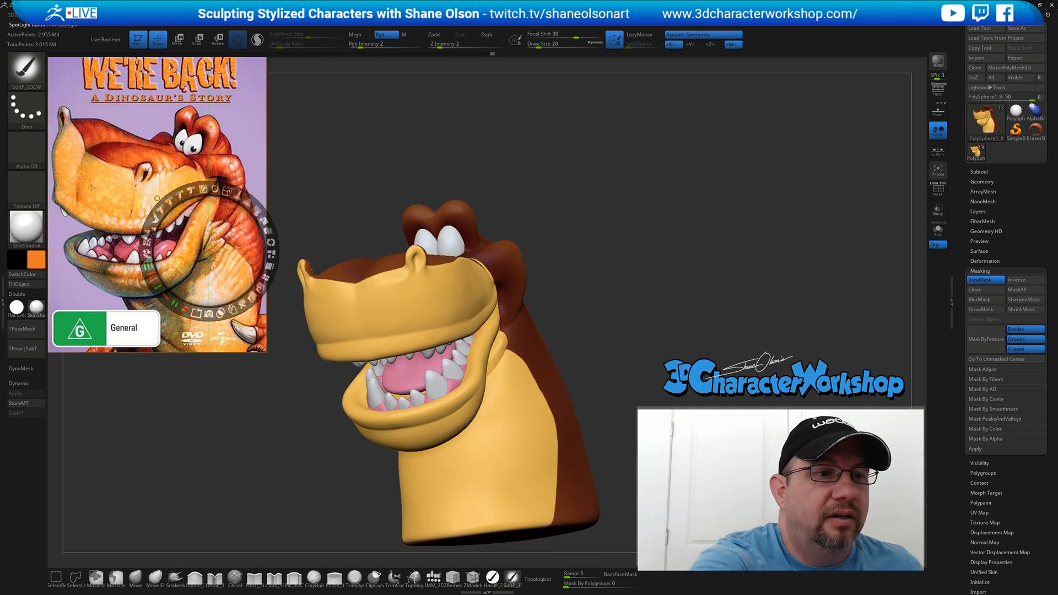
key("shift+z")
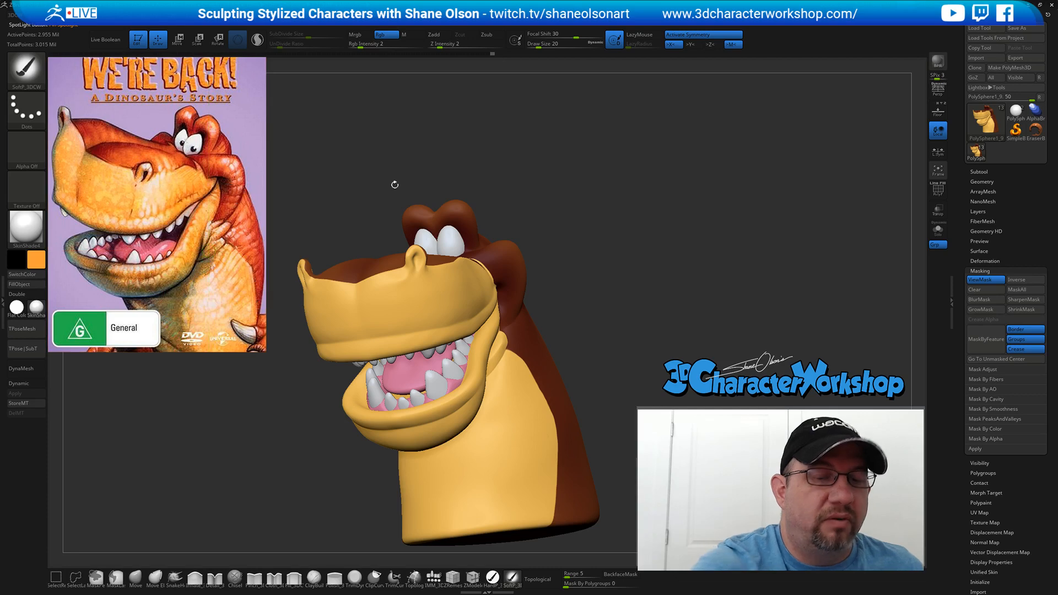
left_click(492, 577)
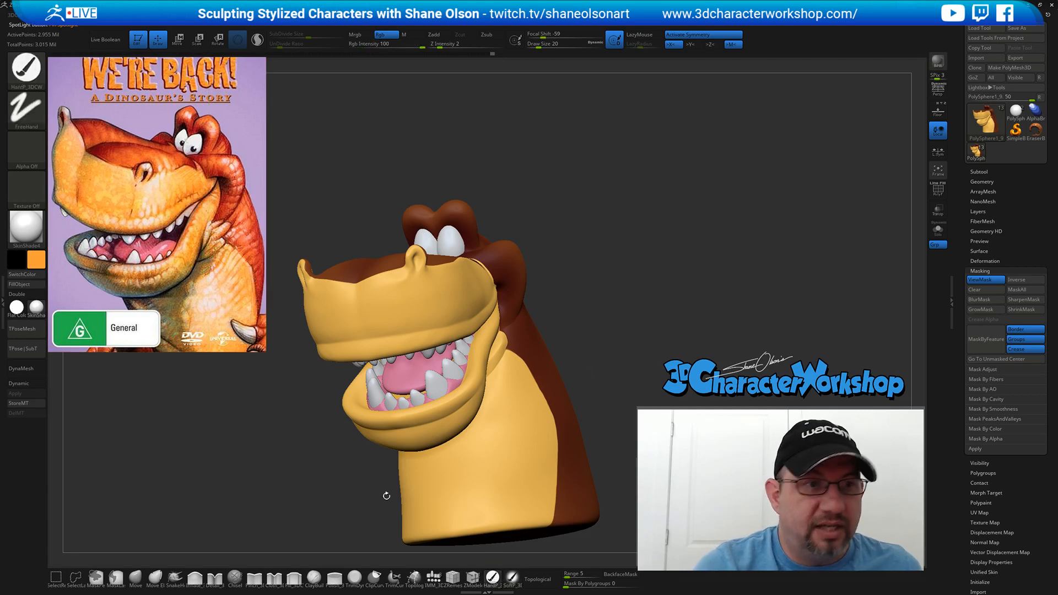
left_click(27, 284)
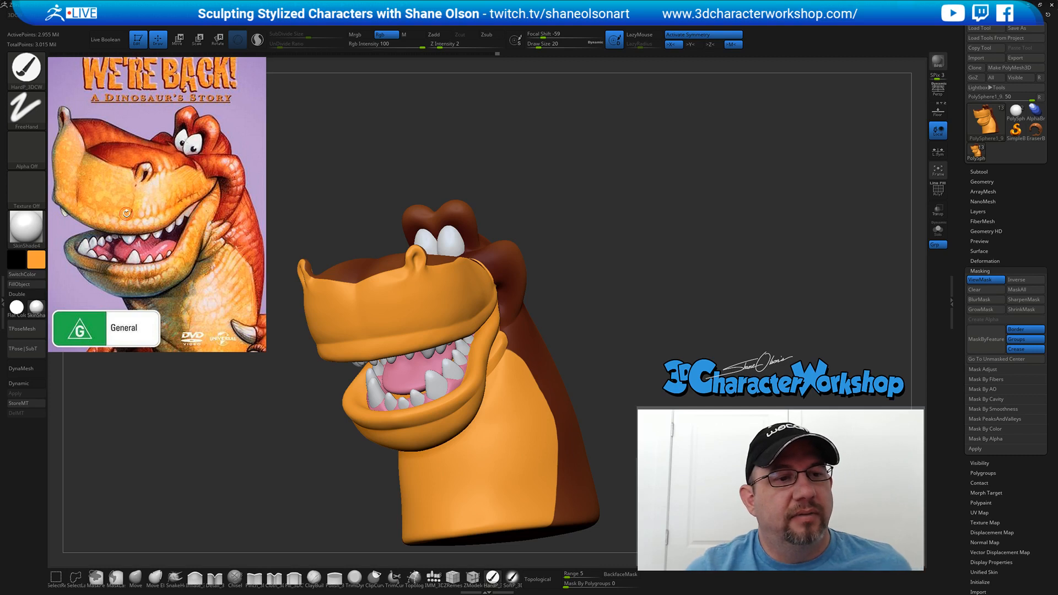
- Hide the mask display to check the orange snout and throat against the red skin
left_click_drag(568, 259, 572, 294)
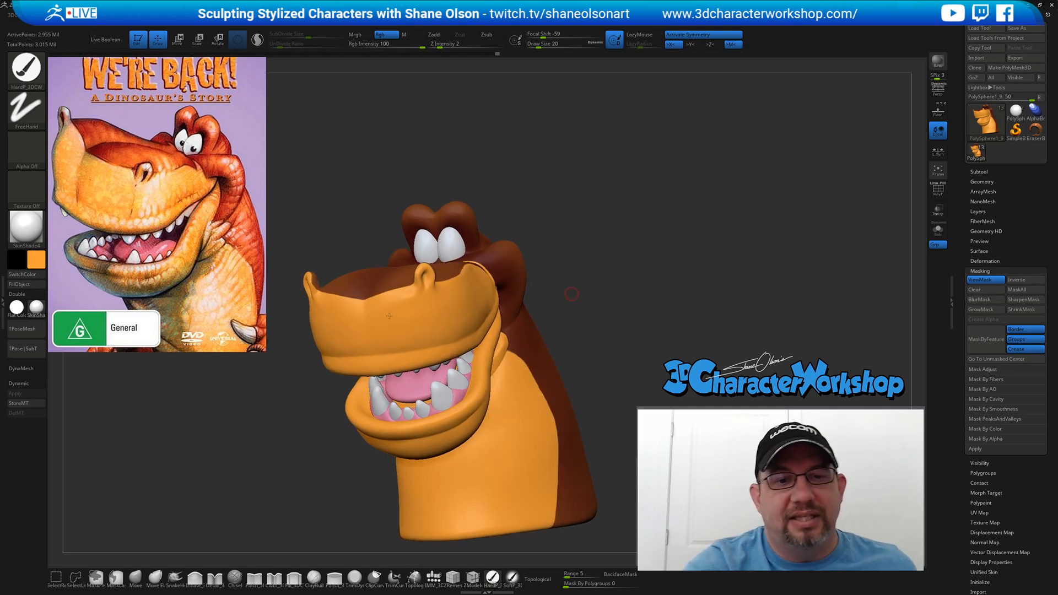
key("ctrl")
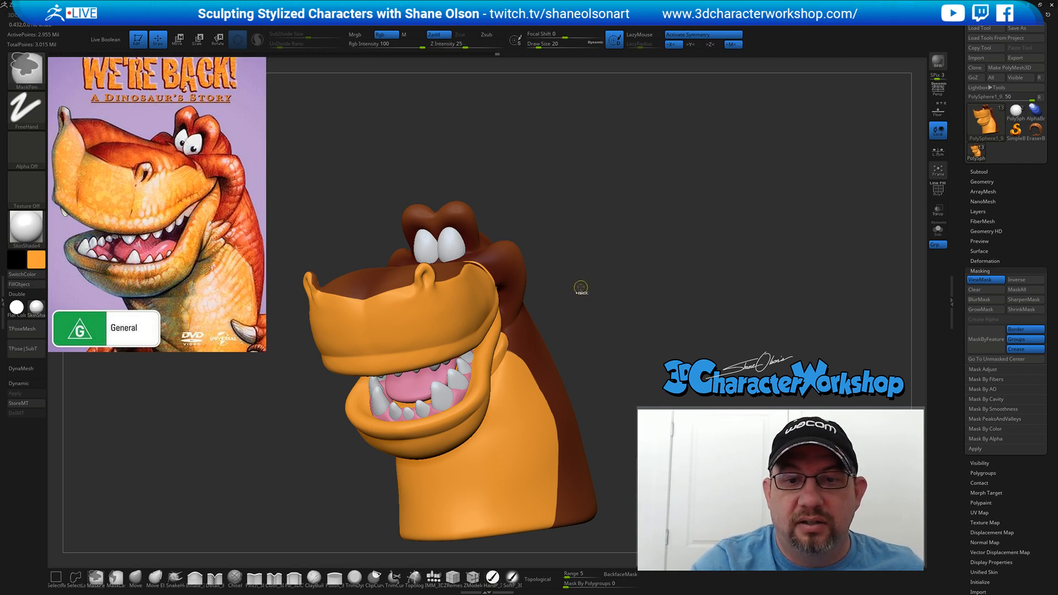
key("ctrl+h")
mouse_move(627, 350)
left_mouse_down("alt")
mouse_move(592, 330)
mouse_move(604, 325)
mouse_move(577, 309)
mouse_move(564, 280)
mouse_move(570, 256)
mouse_move(621, 247)
mouse_move(540, 240)
left_mouse_up("alt")
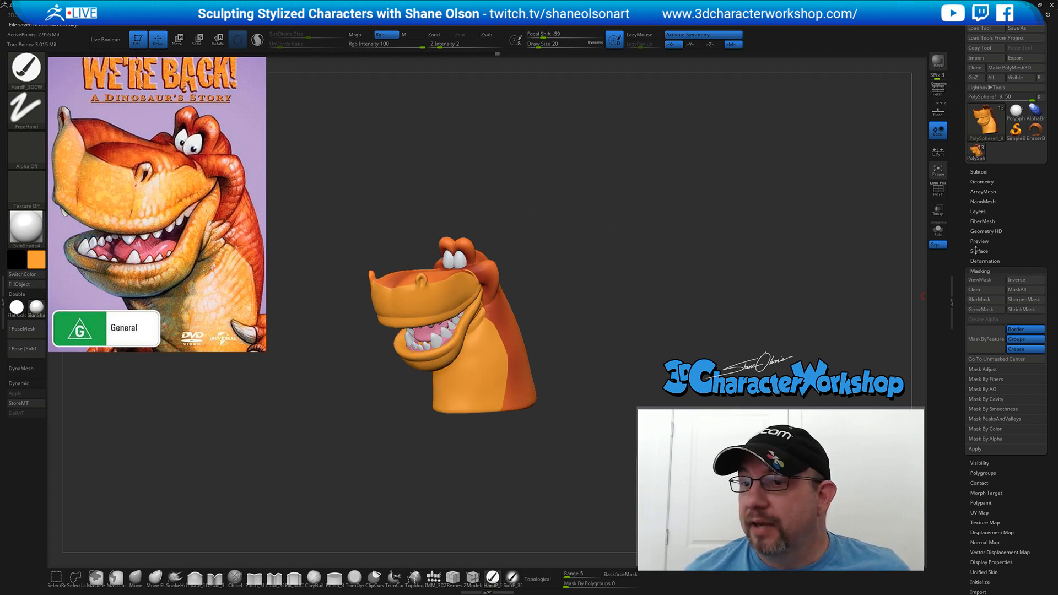
- Add a new sculpting layer to the dinosaur head subtool
left_click(990, 173)
mouse_move(978, 197)
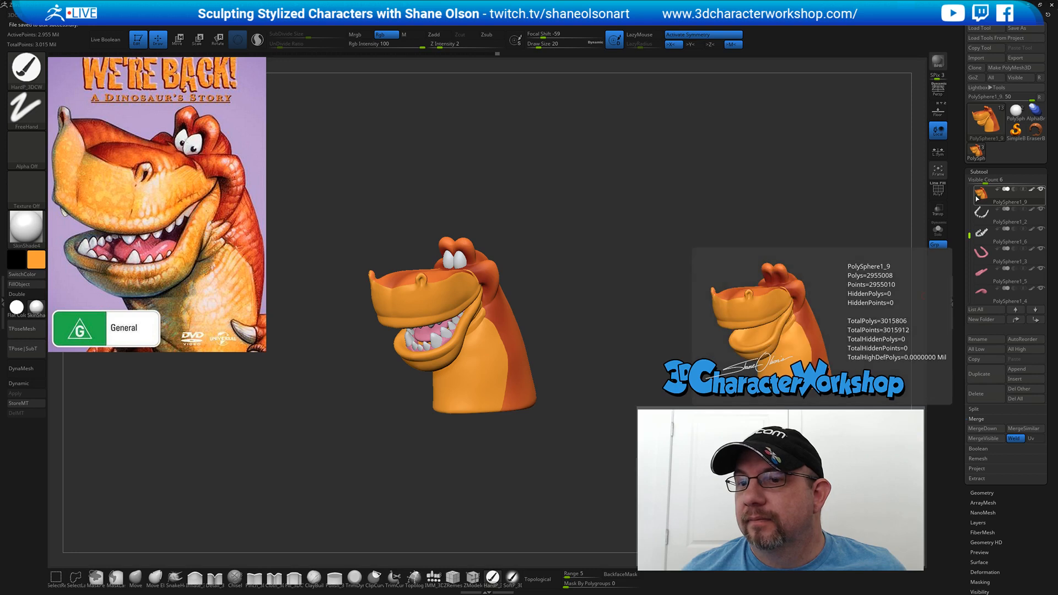
left_click_drag(623, 212, 649, 217)
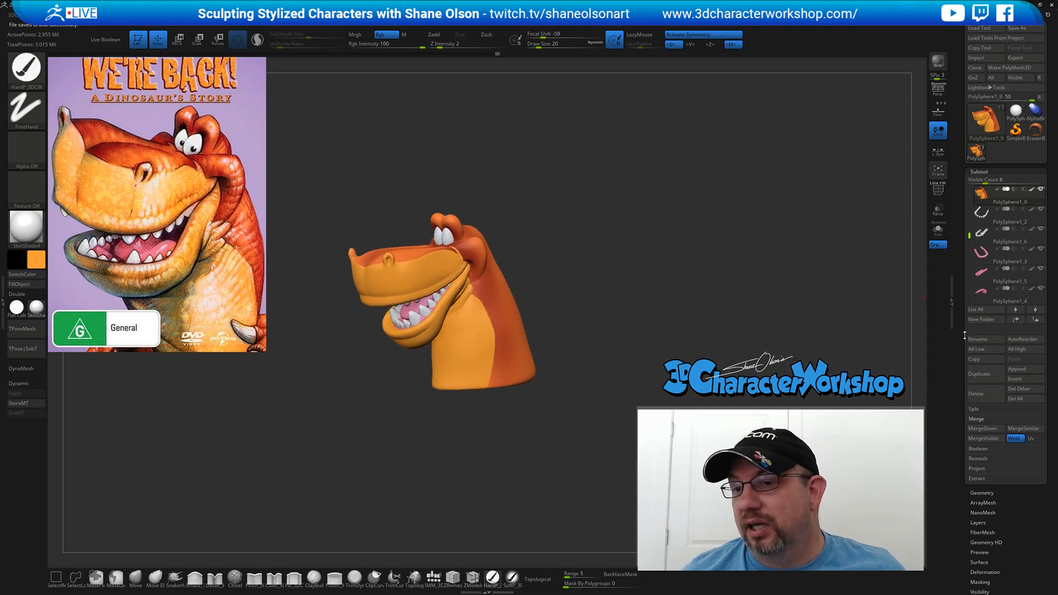
left_click_drag(964, 335, 963, 298)
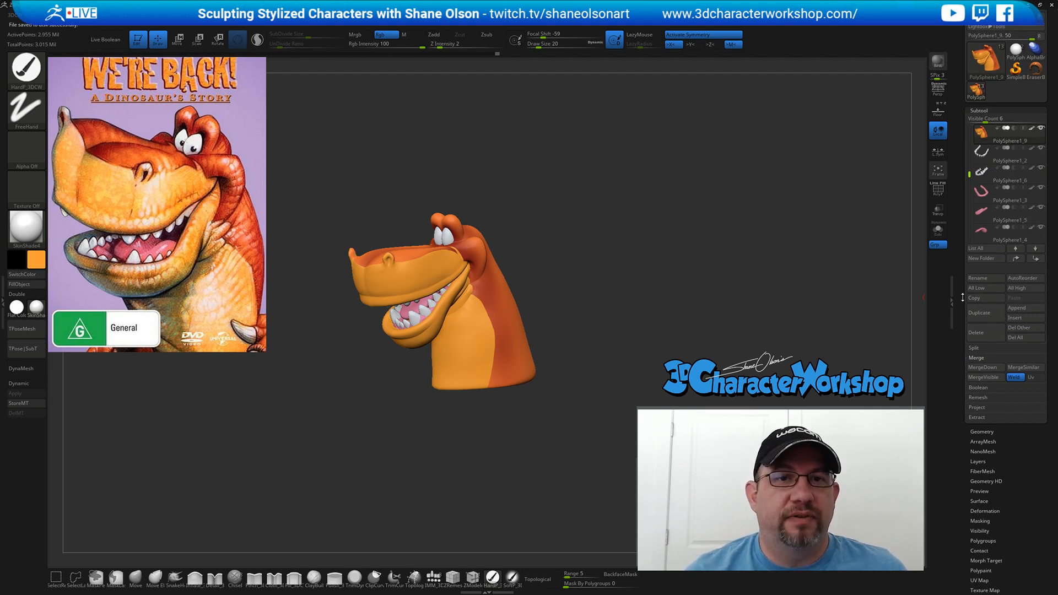
left_click_drag(964, 296, 960, 240)
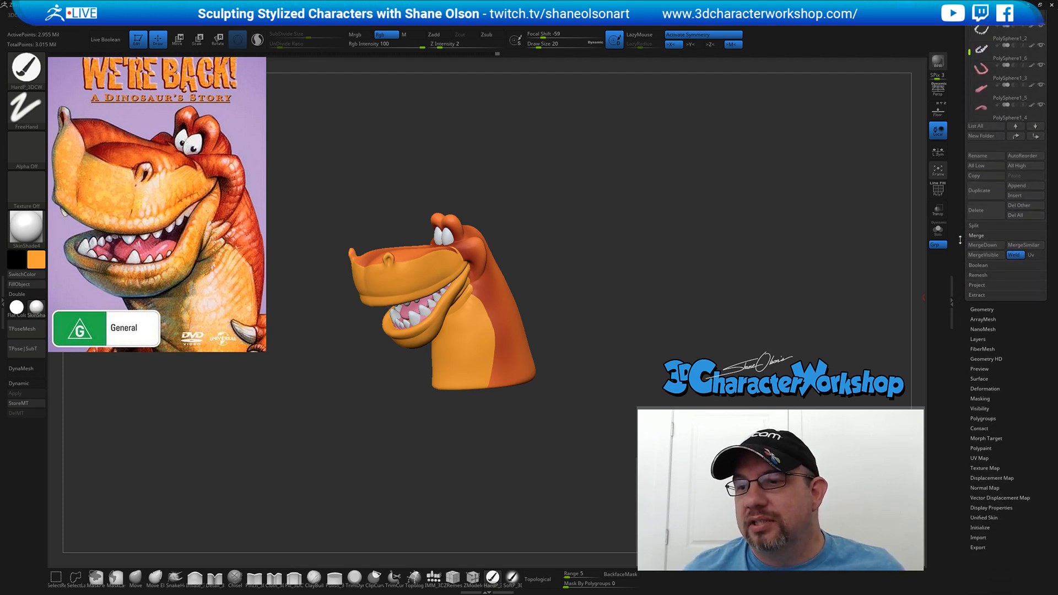
left_click(981, 339)
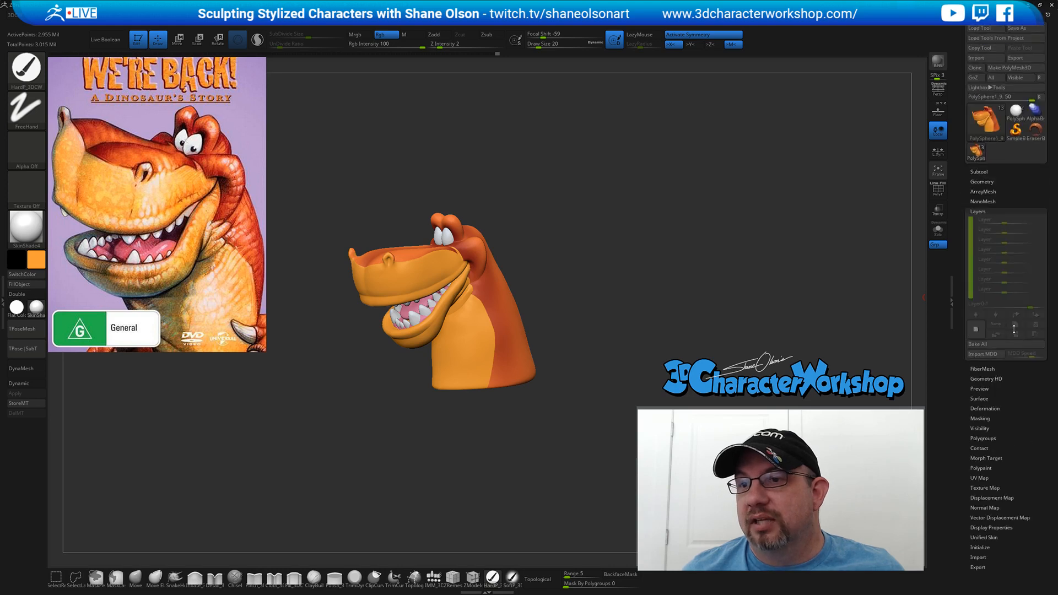
left_click(976, 330)
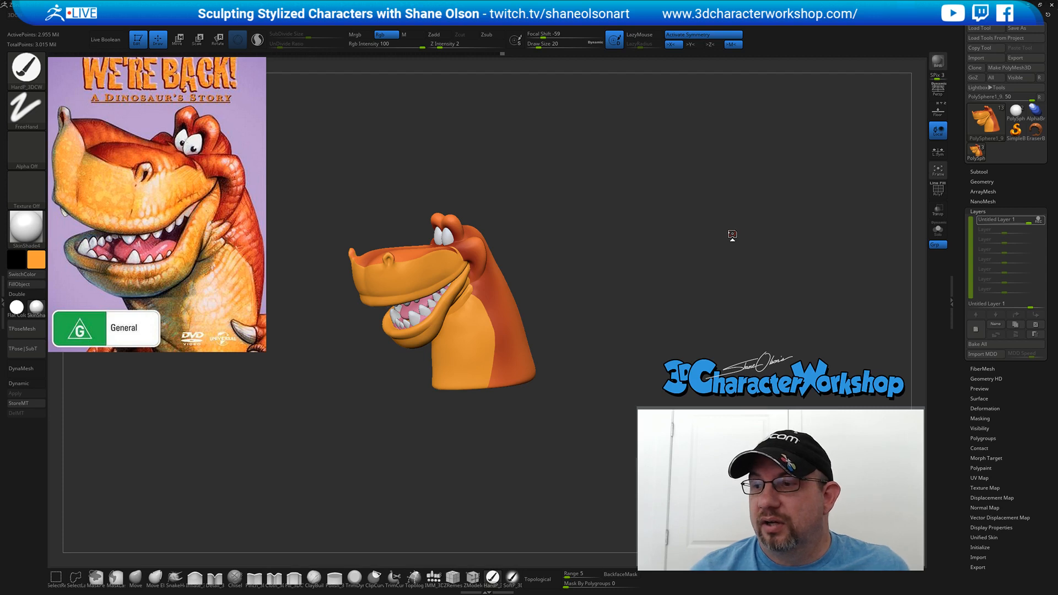
- Mask a round spot on the front of the upper lip with symmetry, using a draw size of 25
left_click_drag(559, 275, 589, 292, "alt")
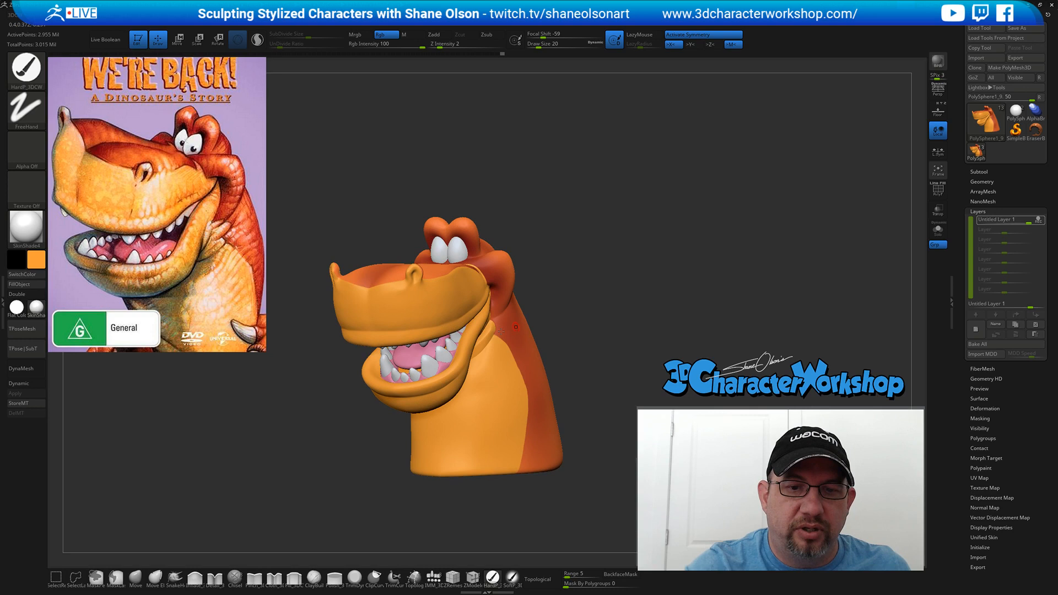
left_click(96, 577)
left_click(149, 585)
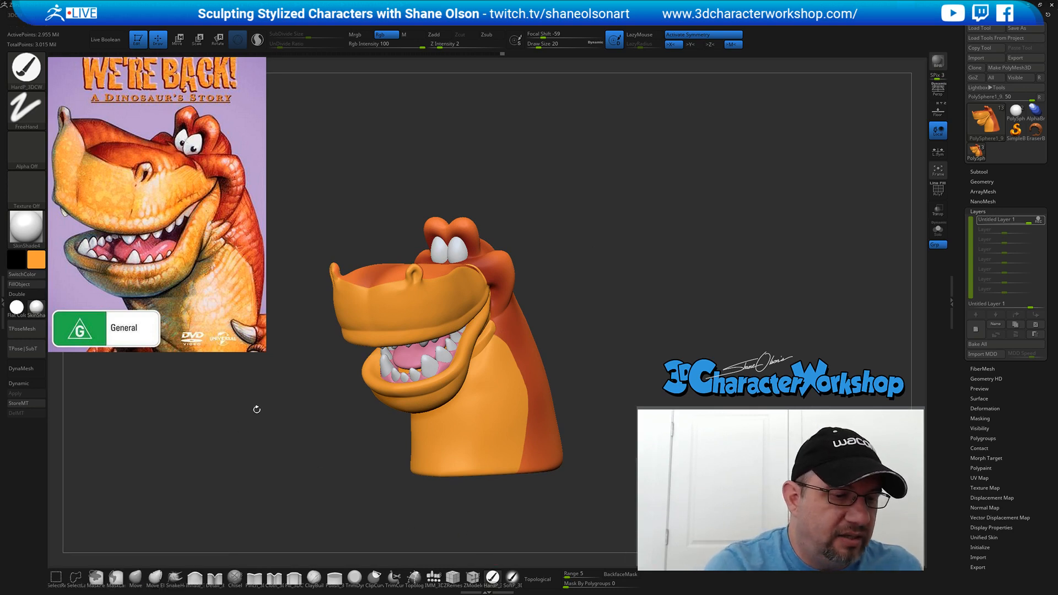
mouse_move(293, 398)
left_mouse_down("alt")
mouse_move(356, 393)
mouse_move(420, 409)
left_mouse_up("alt")
key("s")
left_click_drag(660, 333, 640, 328)
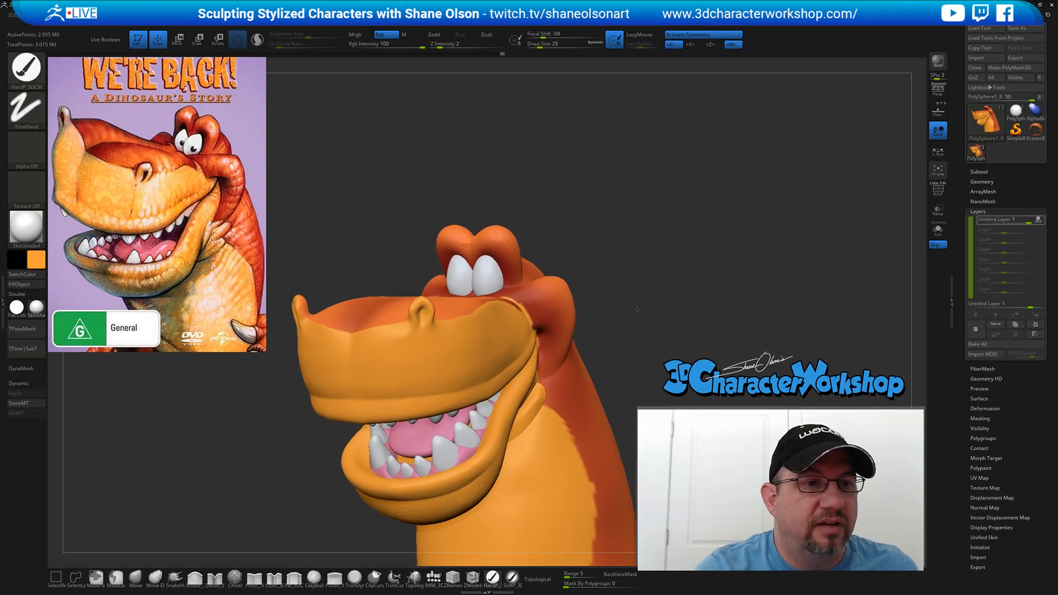
left_click(396, 404, "ctrl")
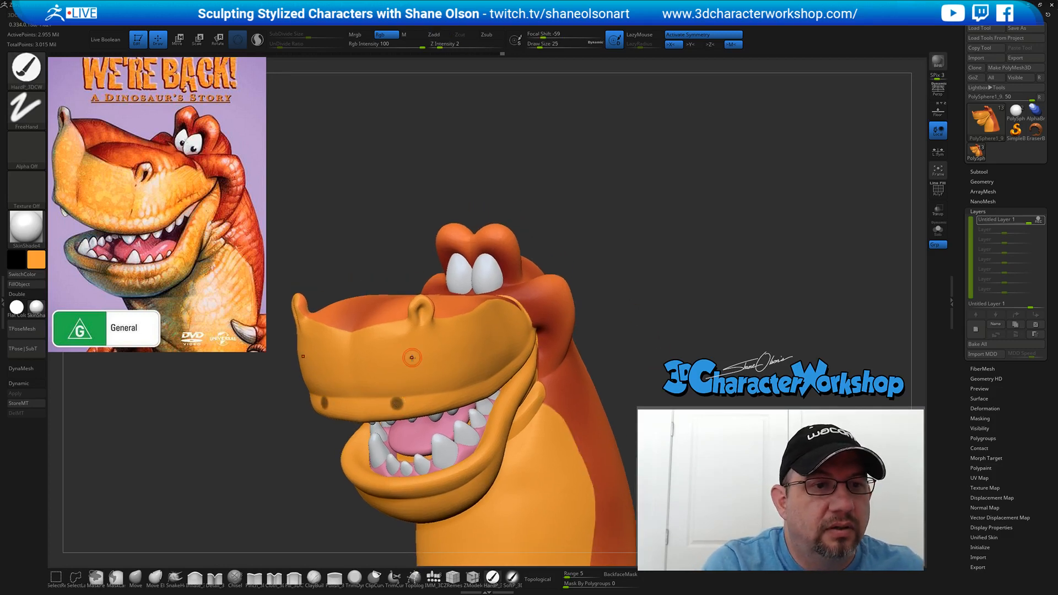
- Mask two more oval scale spots beside the first, toward the middle of the upper lip, with a draw size of 13
mouse_move(410, 393)
right_mouse_down()
mouse_move(422, 358)
mouse_move(434, 356)
mouse_move(421, 371)
mouse_move(445, 357)
right_mouse_up()
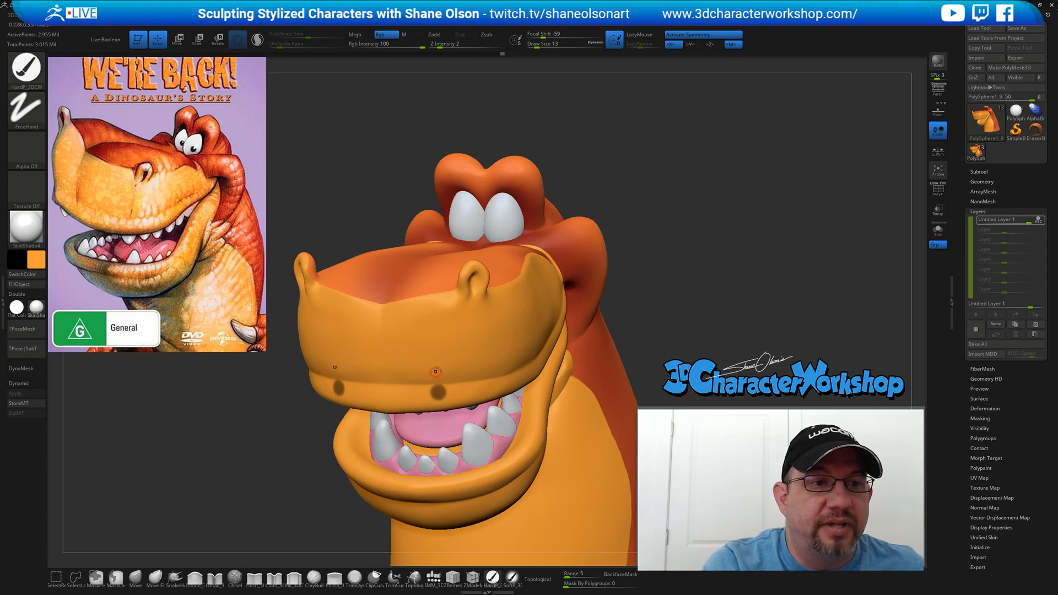
key("ctrl")
left_click_drag(418, 390, 421, 392, "ctrl")
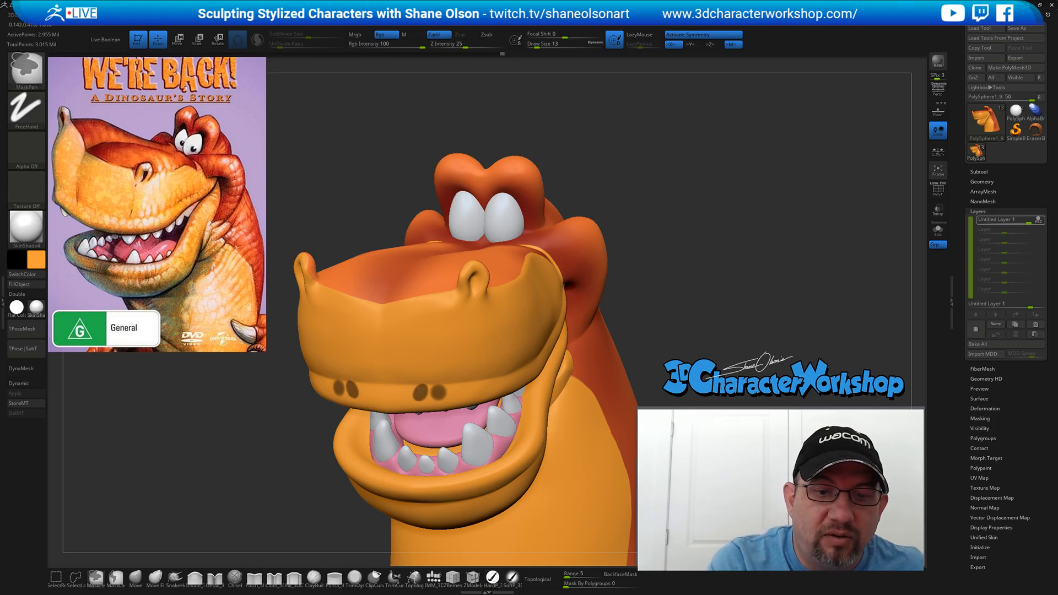
right_click_drag(436, 389, 397, 398)
left_click_drag(397, 398, 398, 396, "ctrl")
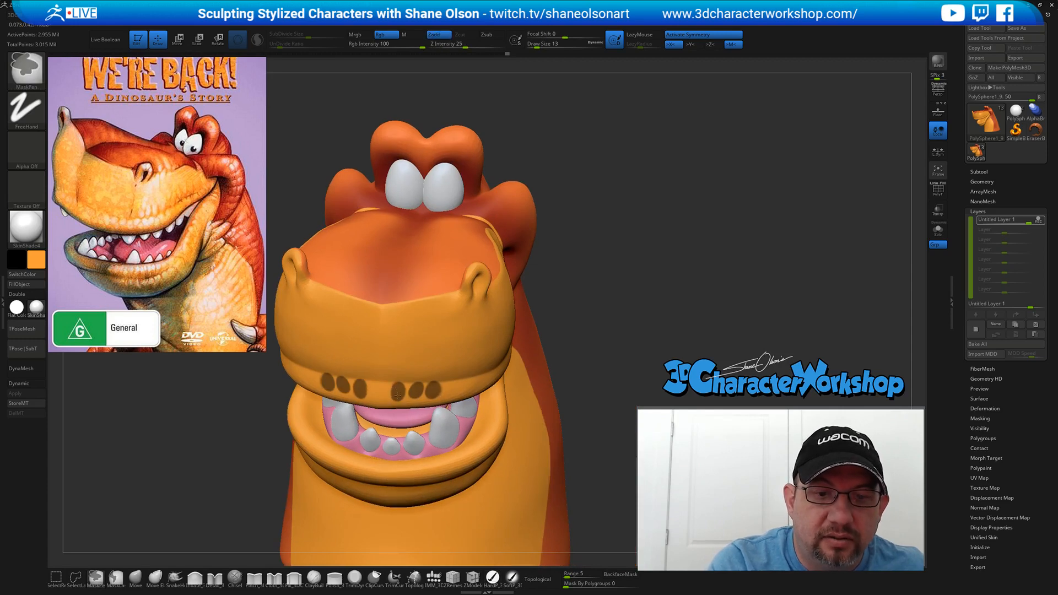
right_click_drag(471, 375, 472, 337)
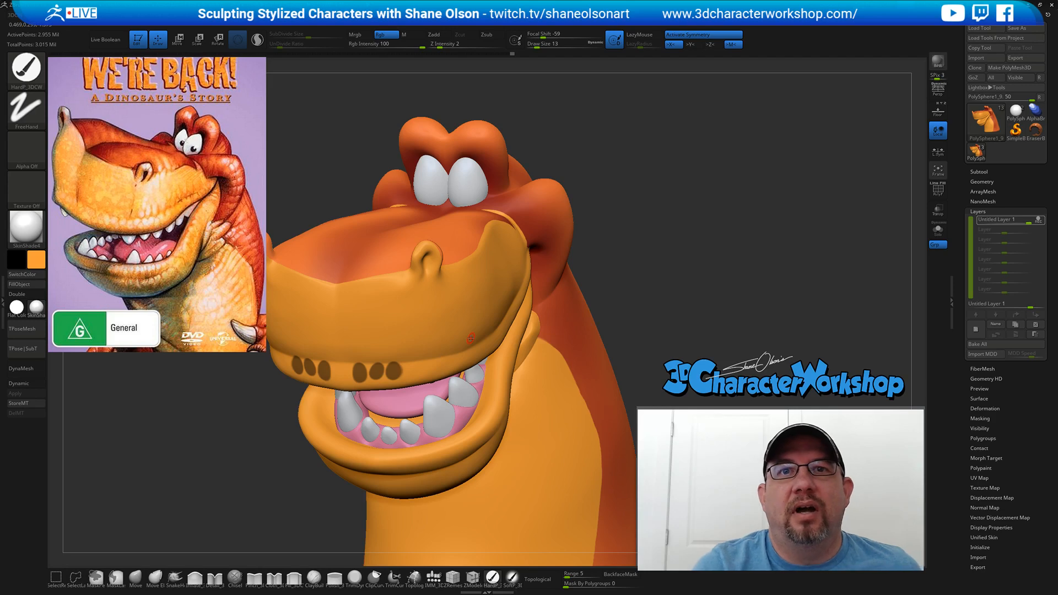
key("ctrl")
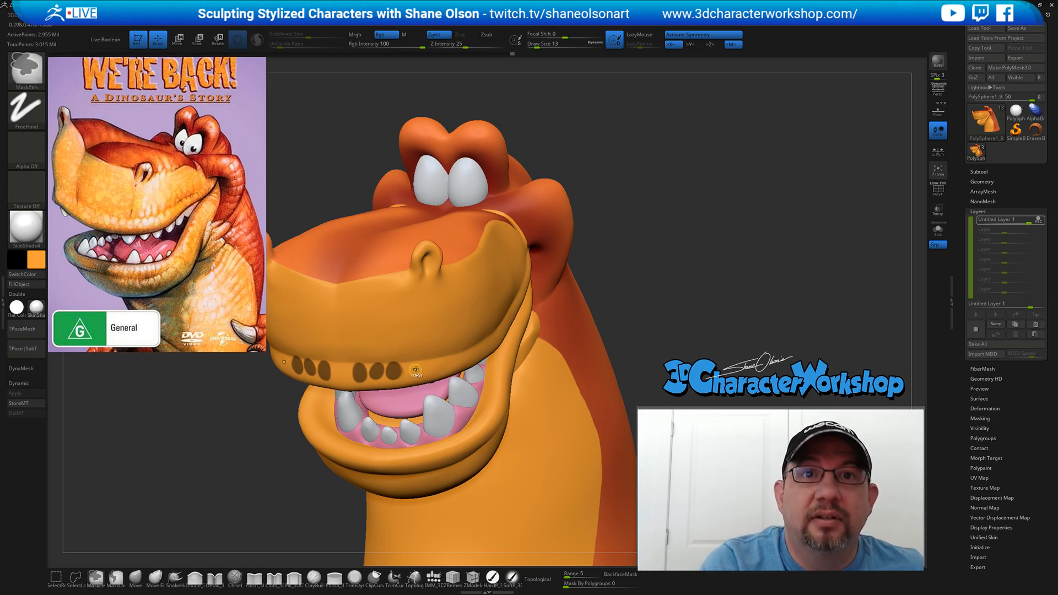
right_click_drag(423, 344, 425, 363)
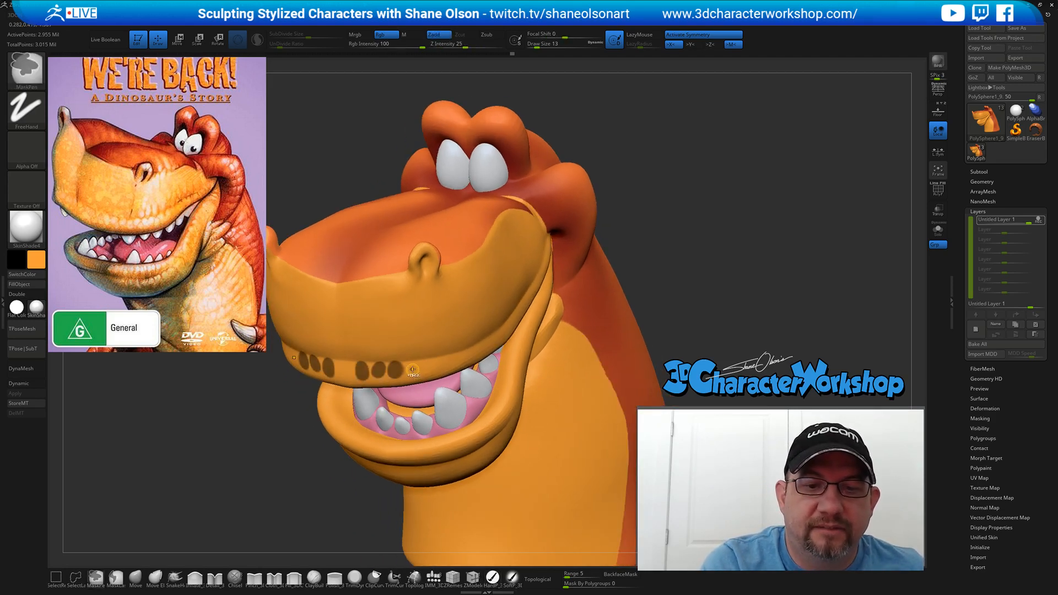
left_click_drag(412, 369, 412, 371, "ctrl")
key("ctrl+z")
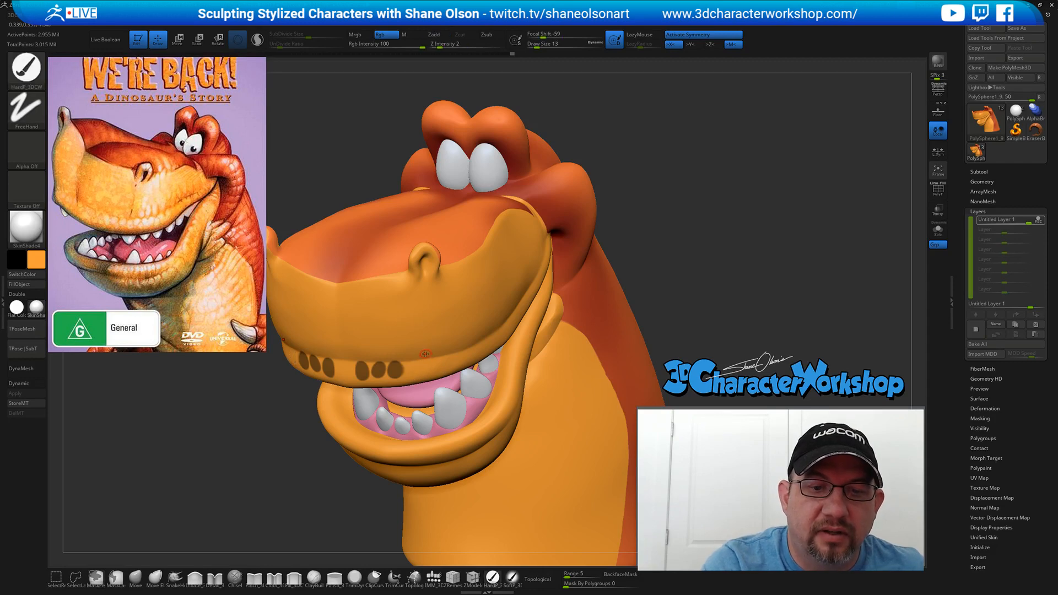
- Mask a second row of small oval scale spots beneath the first row on the front of the upper lip
right_click_drag(425, 355, 407, 371, "ctrl")
key("ctrl")
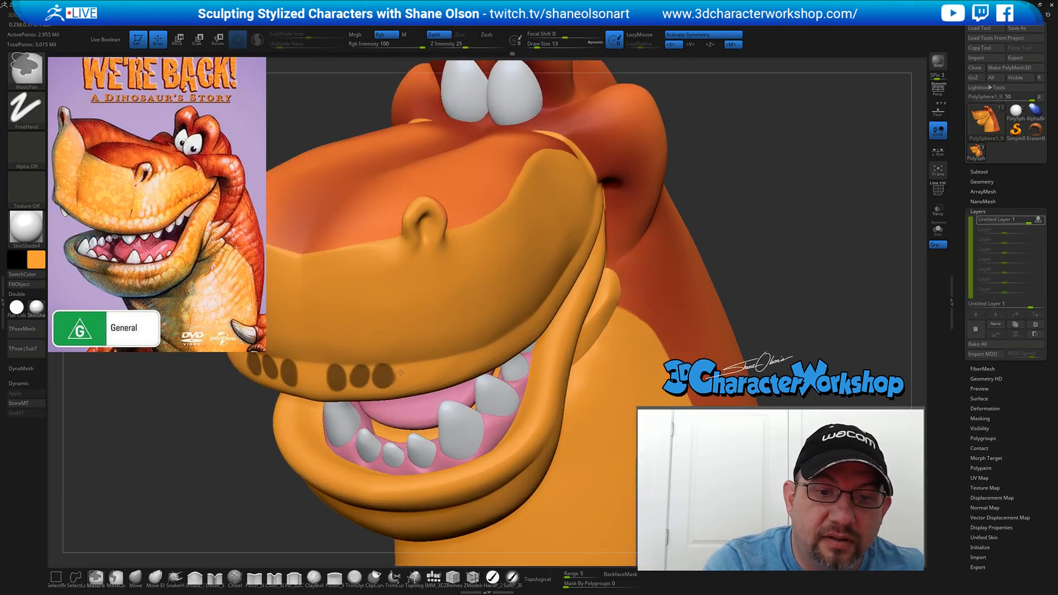
right_click_drag(414, 368, 352, 396)
left_click_drag(351, 398, 372, 395, "ctrl")
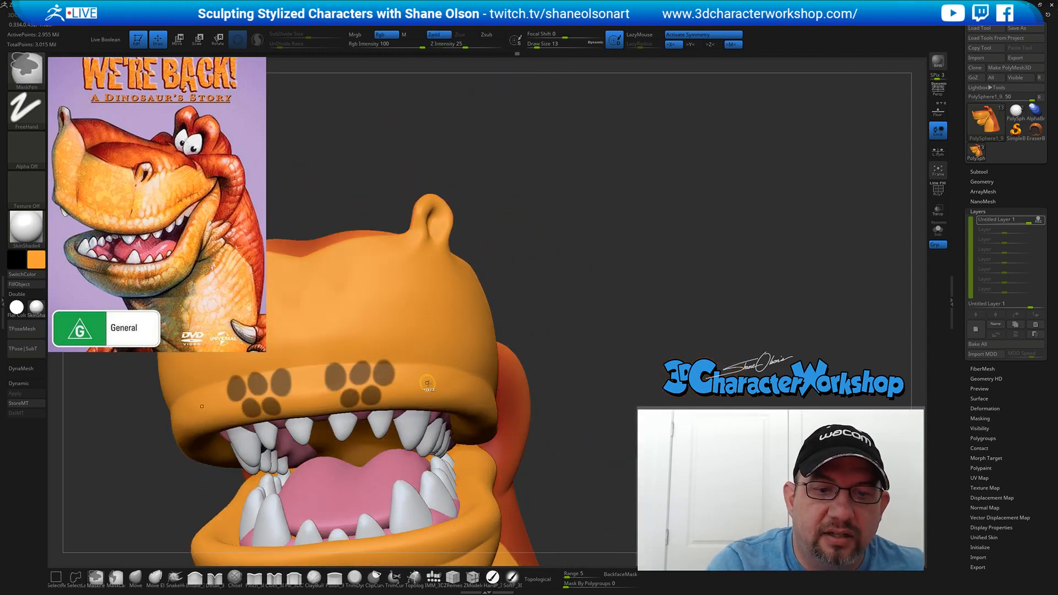
mouse_move(431, 383)
right_mouse_down()
mouse_move(416, 387)
mouse_move(425, 351)
mouse_move(396, 380)
right_mouse_up()
mouse_move(396, 380)
left_mouse_down("ctrl")
mouse_move(422, 381)
mouse_move(380, 398)
mouse_move(388, 403)
left_mouse_up("ctrl")
- Extend the two staggered rows of masked scale spots back along the side of the upper lip
right_click_drag(389, 403, 407, 406)
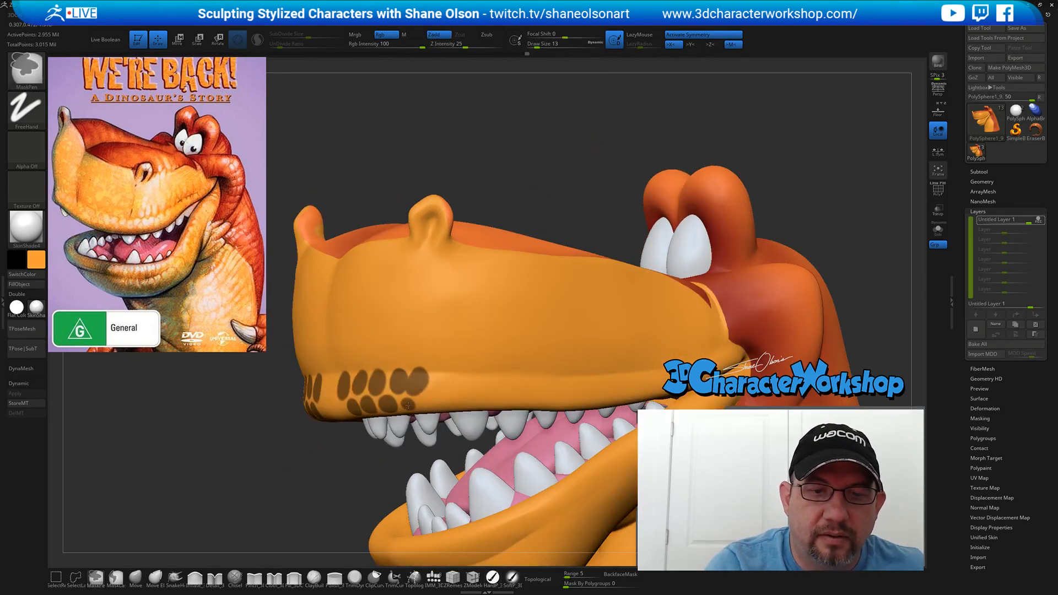
left_click_drag(408, 406, 449, 380, "ctrl")
right_click_drag(487, 373, 469, 382)
mouse_move(466, 389)
left_mouse_down("ctrl")
mouse_move(456, 401)
mouse_move(481, 404)
left_mouse_up("ctrl")
left_click_drag(485, 373, 487, 381, "ctrl")
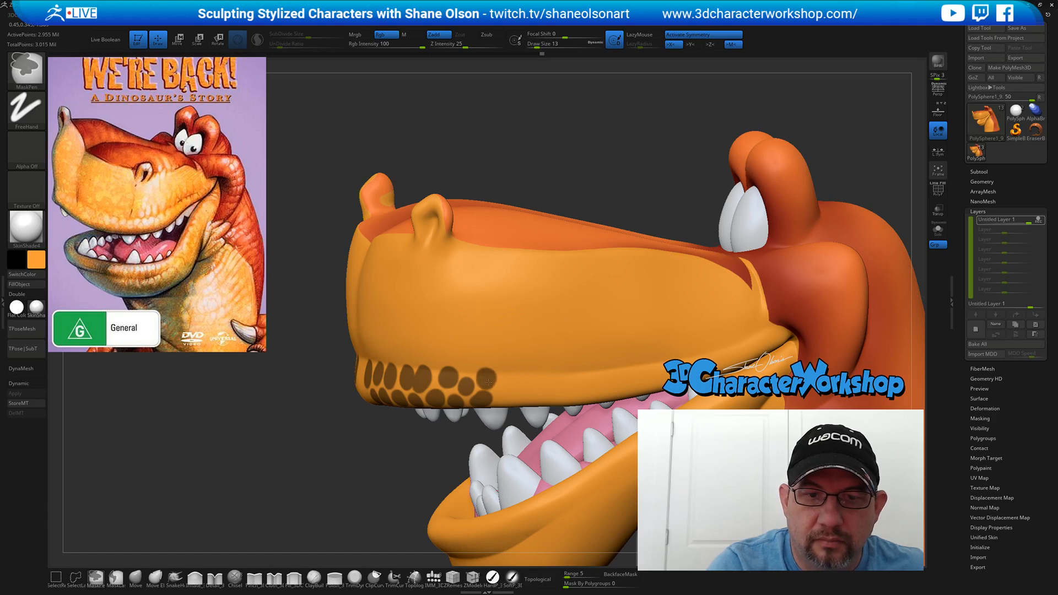
- Mask an irregular scale cluster with a round spot above it on the front of the snout, below the nostril, with symmetry
mouse_move(489, 328)
right_mouse_down()
mouse_move(457, 312)
mouse_move(420, 316)
mouse_move(407, 340)
right_mouse_up()
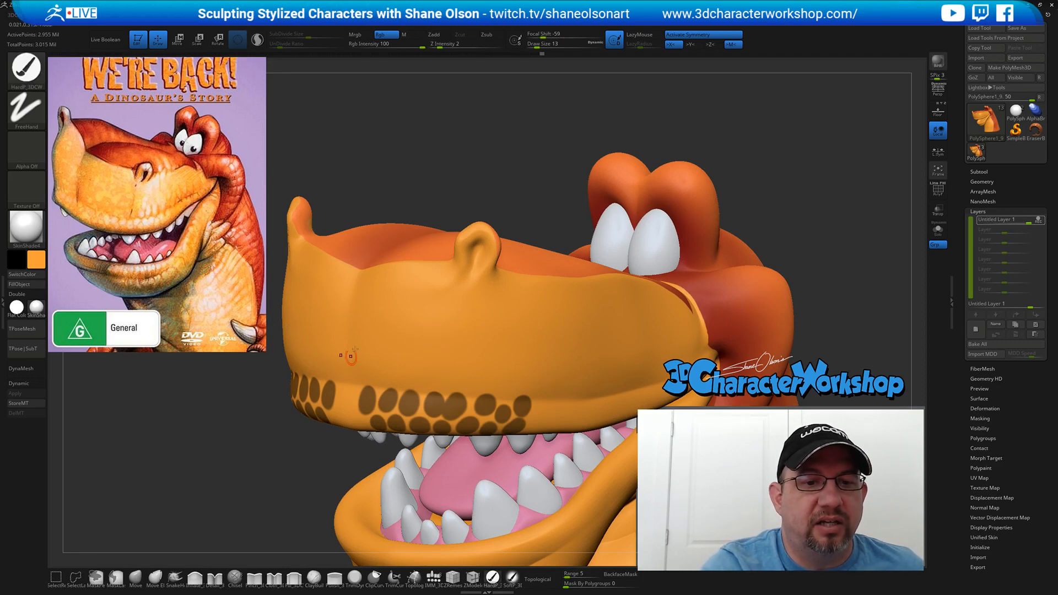
right_click_drag(468, 330, 468, 325)
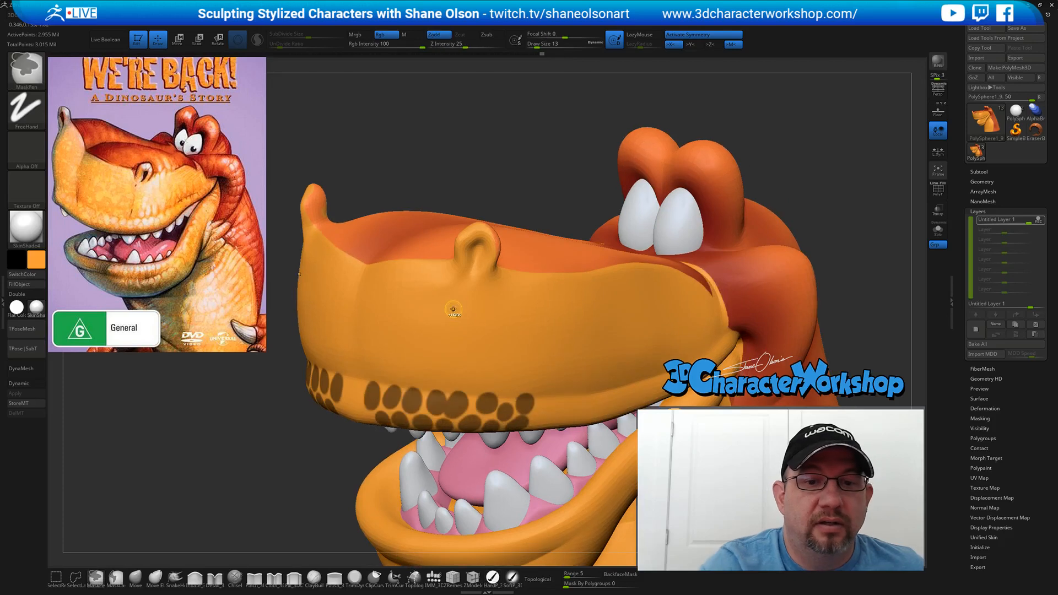
mouse_move(440, 306)
left_mouse_down("ctrl")
mouse_move(449, 338)
mouse_move(417, 325)
left_mouse_up("ctrl")
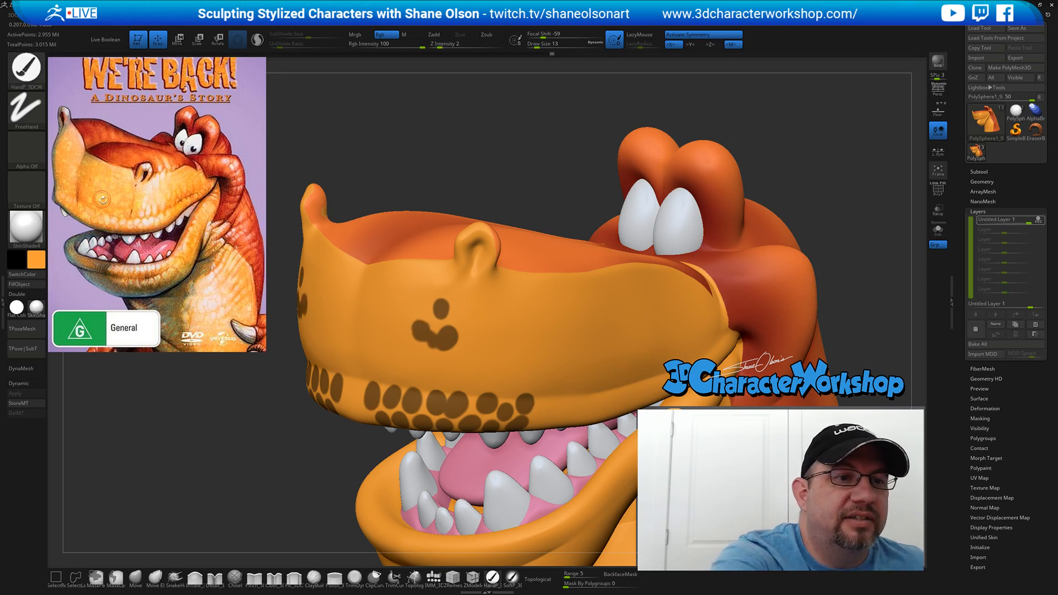
- Mask several small round scale spots between the snout cluster and the upper-lip rows
key("ctrl")
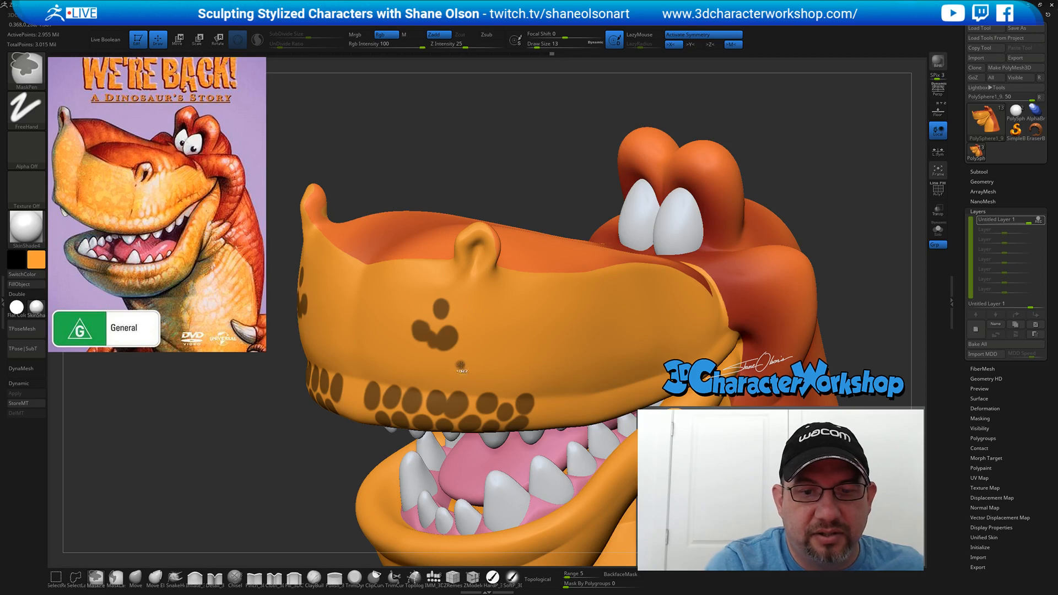
left_click(460, 366, "ctrl")
left_click(437, 368, "ctrl")
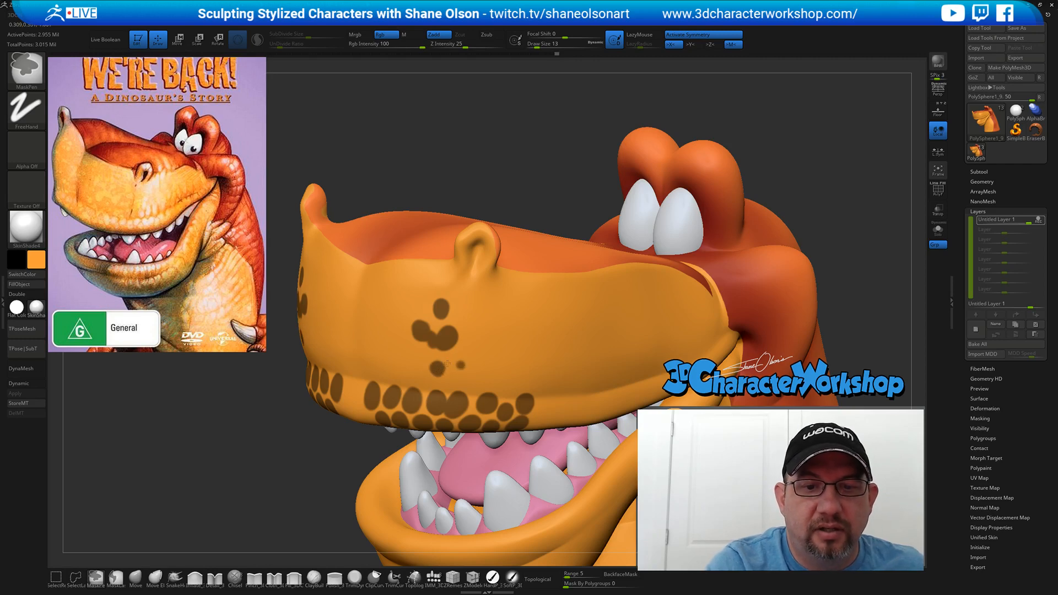
left_click(471, 382, "ctrl")
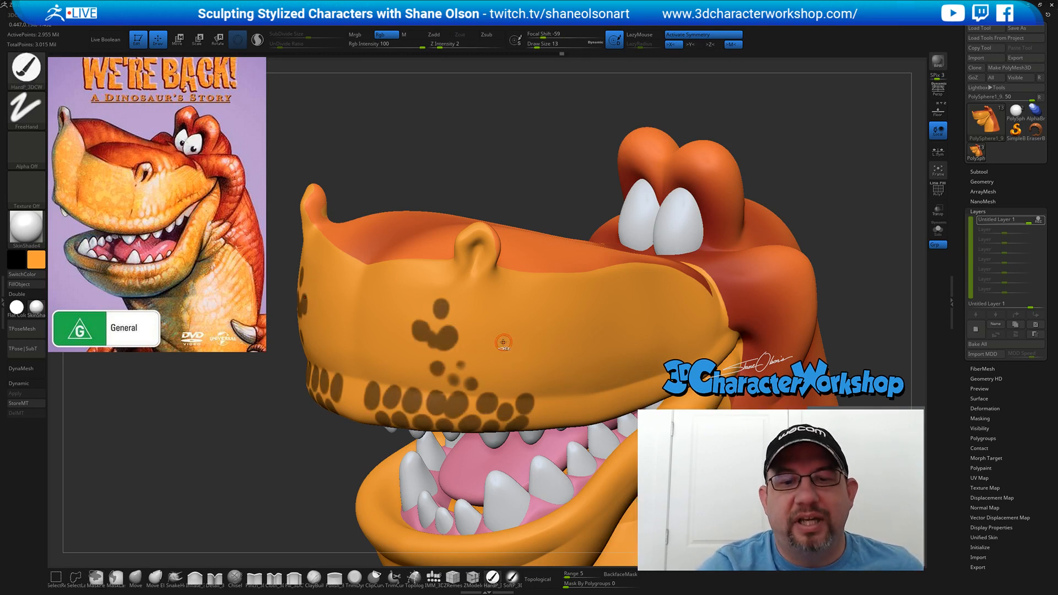
key("ctrl")
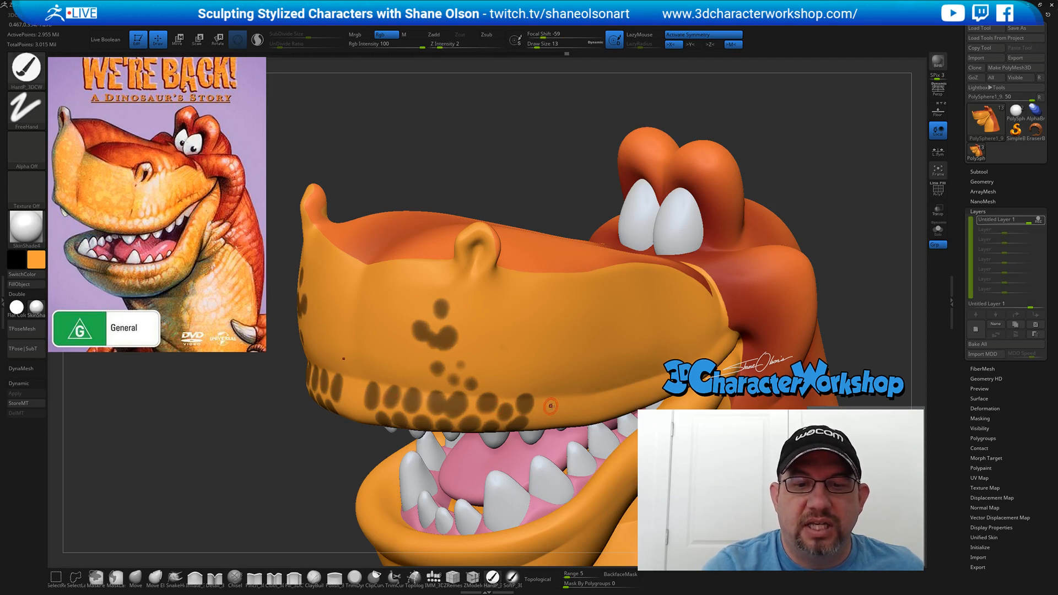
key("ctrl")
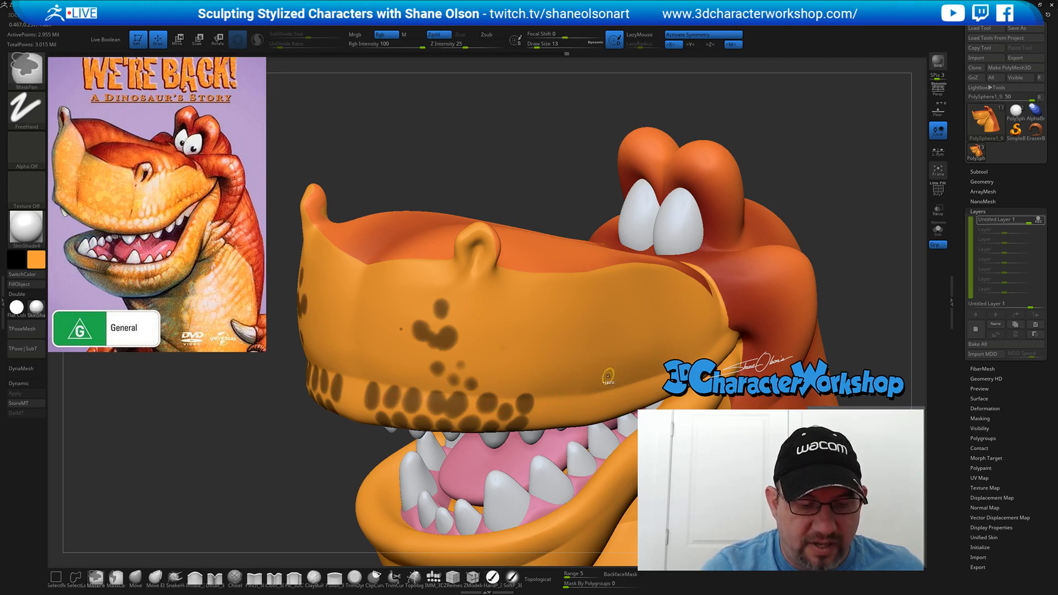
left_click(605, 380, "ctrl")
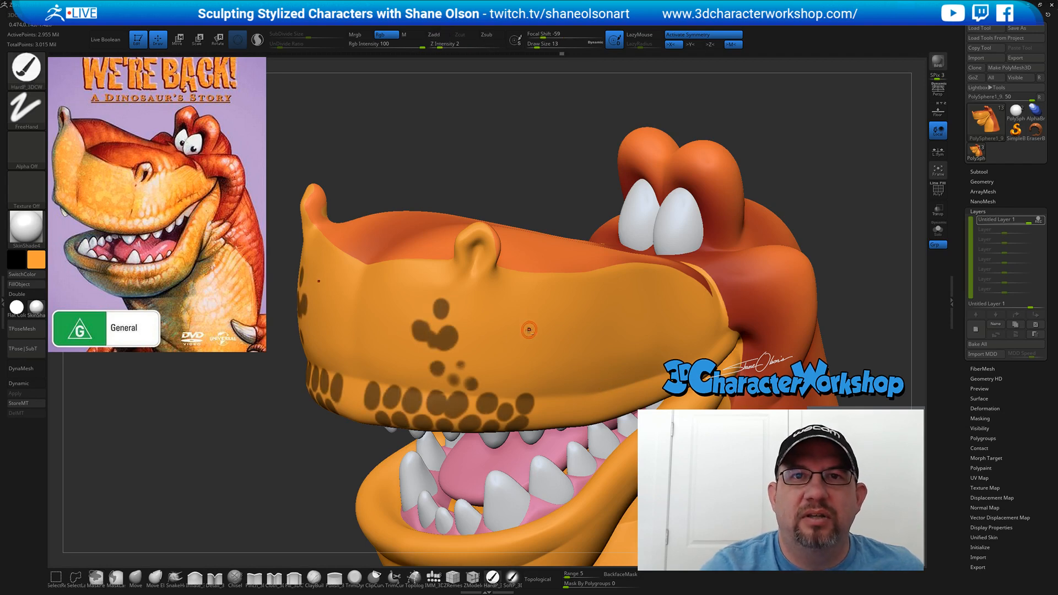
- Mask small round scale spots above and in front of the snout cluster, reaching up to the base of the nostril
right_click_drag(529, 329, 518, 349, "alt")
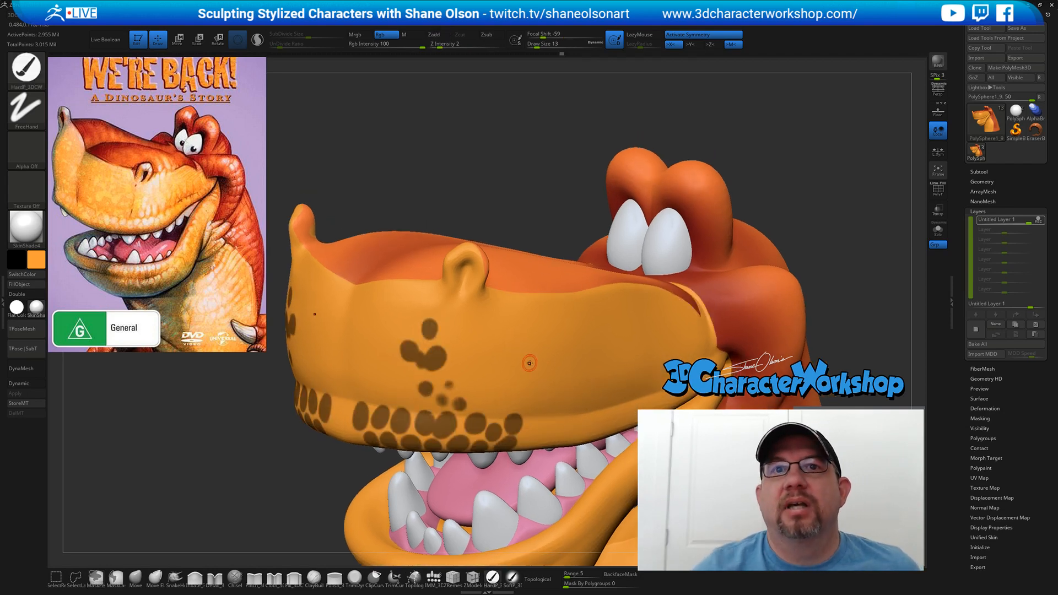
left_click_drag(477, 145, 465, 144)
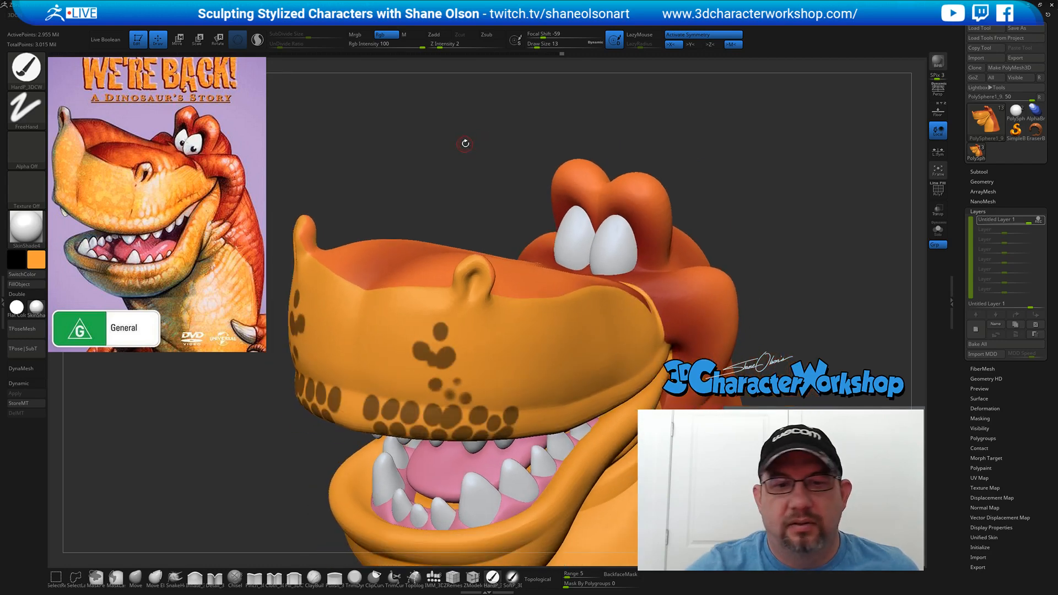
right_click_drag(477, 325, 487, 324, "alt")
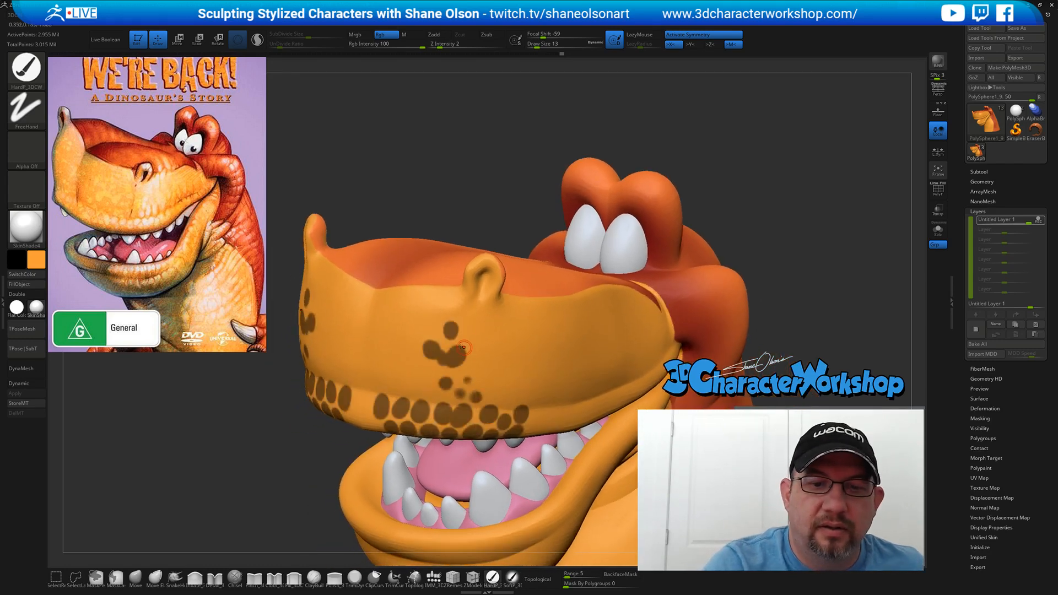
left_click_drag(424, 357, 422, 357, "ctrl")
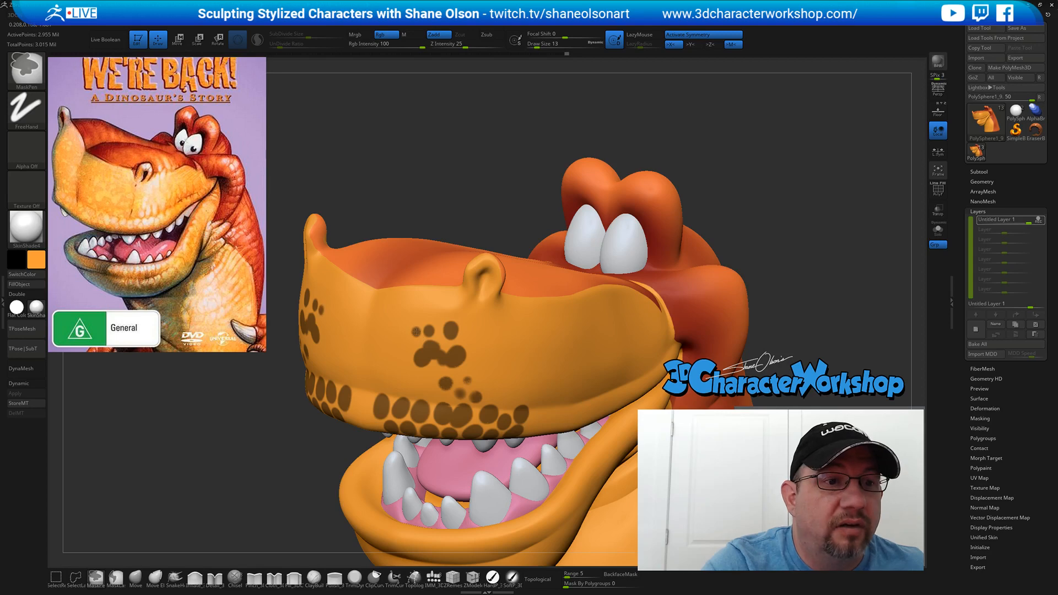
left_click_drag(404, 315, 423, 313, "ctrl")
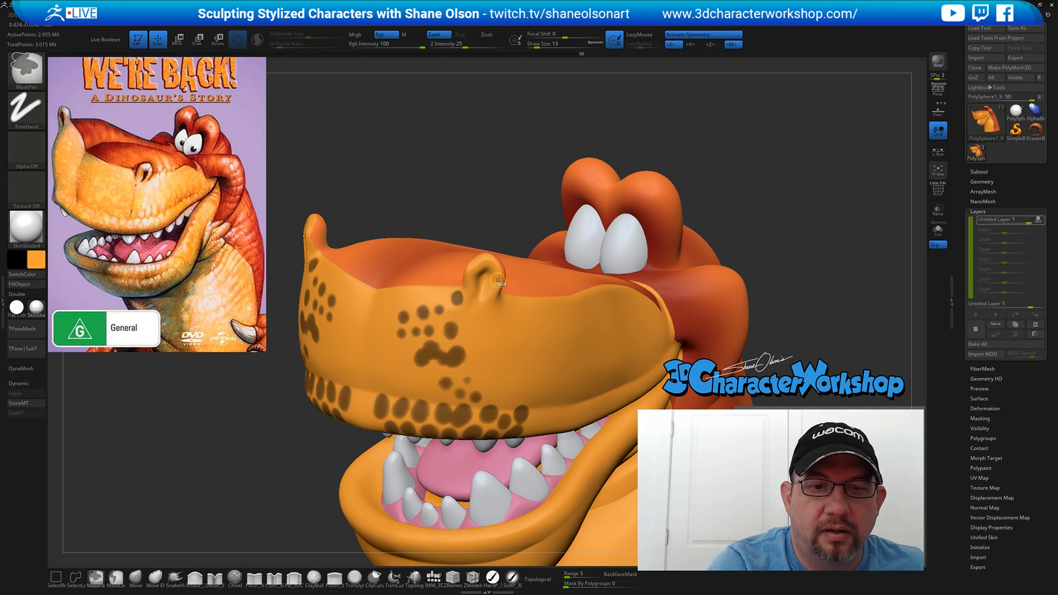
left_click_drag(458, 296, 456, 299, "ctrl")
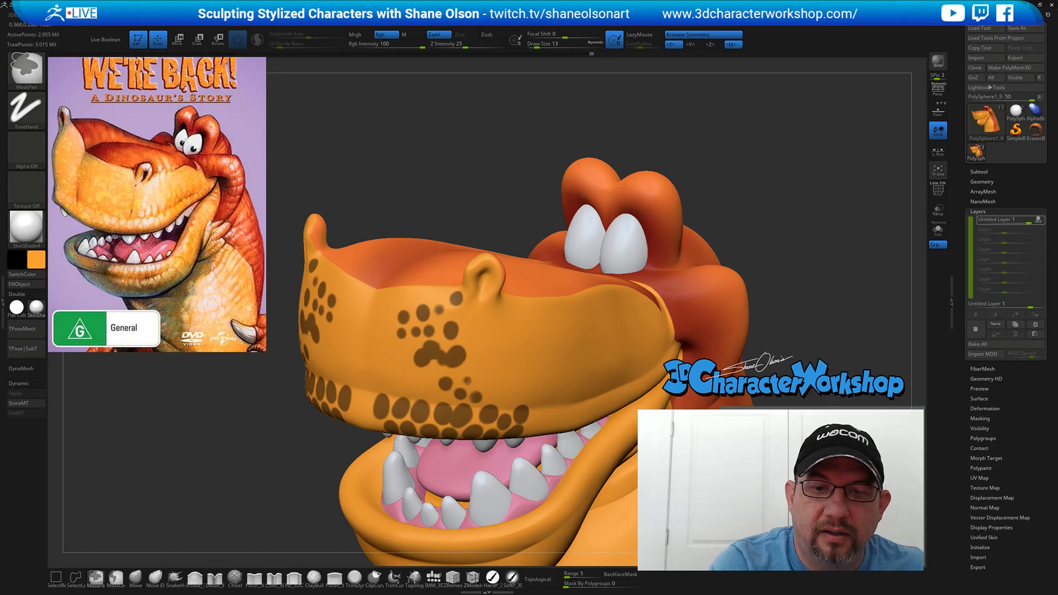
left_click(439, 310, "ctrl")
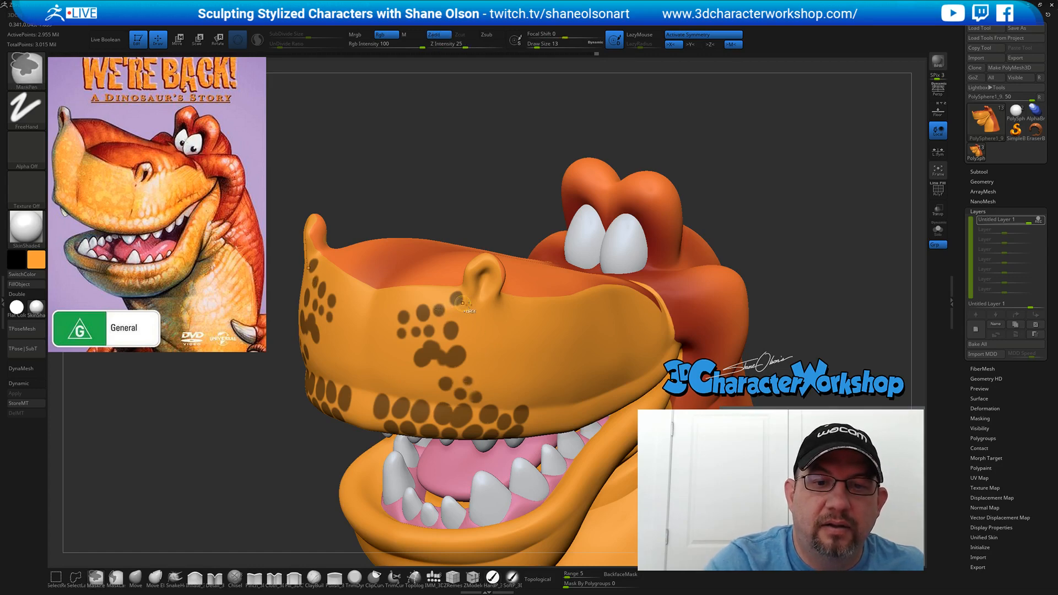
- Mask more small scale spots along the inner edge of the snout cluster, down toward the upper-lip rows
right_click_drag(494, 341, 526, 349)
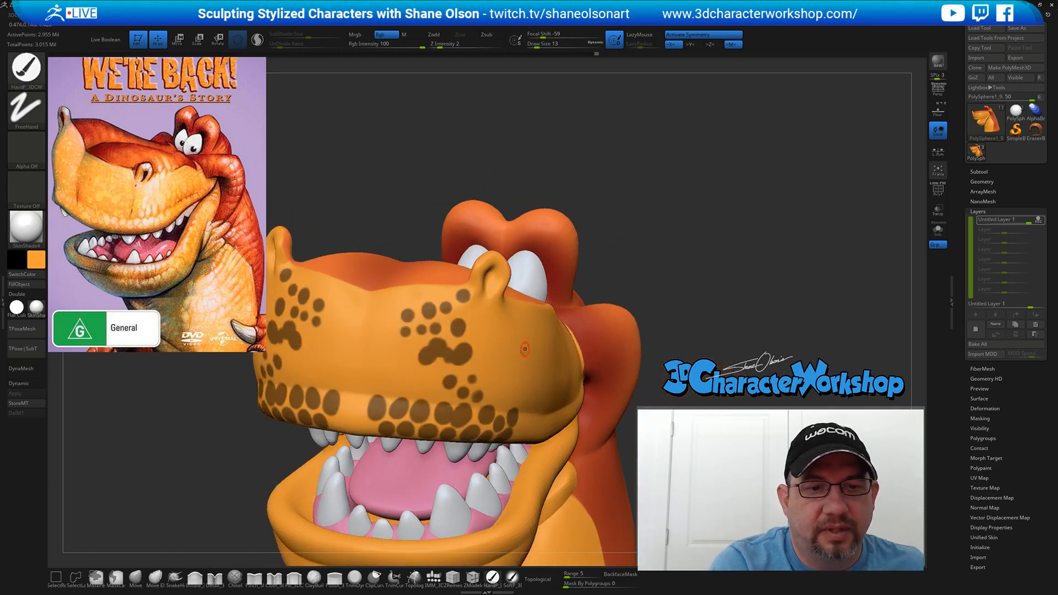
left_click(422, 379, "ctrl")
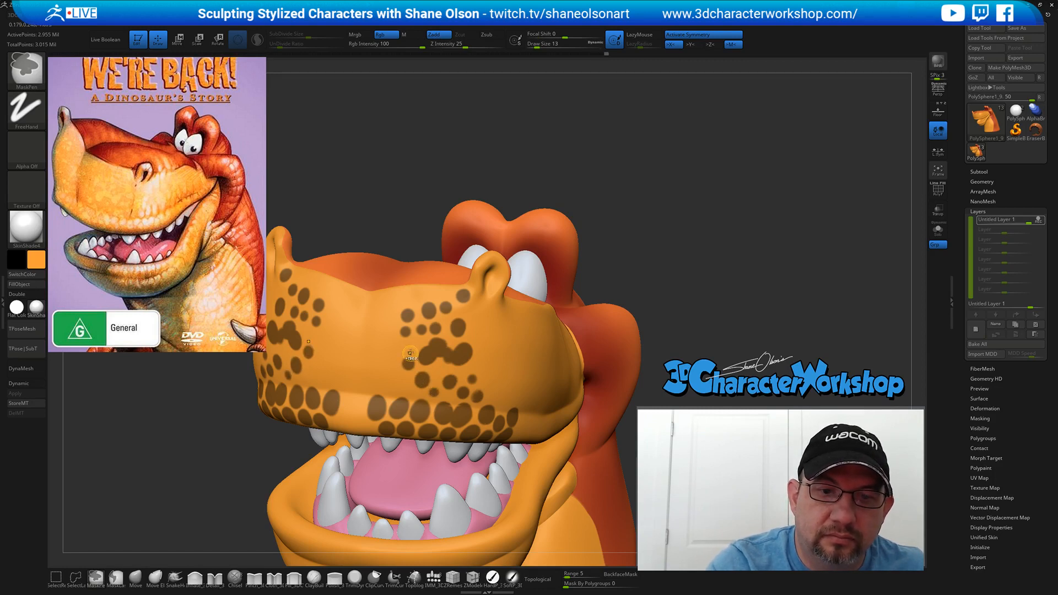
left_click(402, 384, "ctrl")
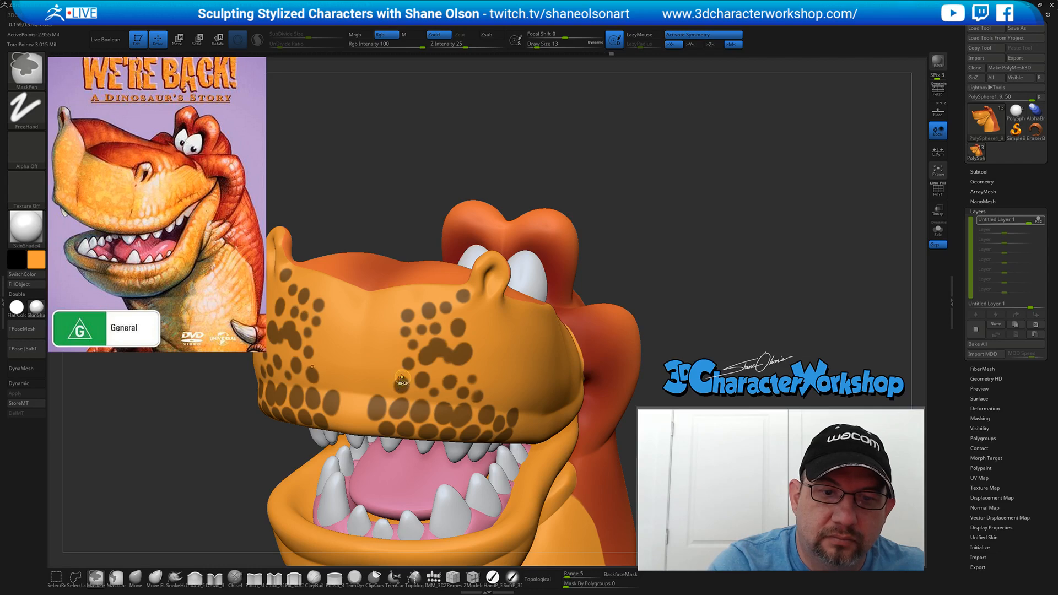
left_click(384, 381, "ctrl")
- Mask columns of round scale spots behind the snout cluster, from below the nostril down toward the lip
left_click_drag(659, 313, 640, 331)
key("ctrl")
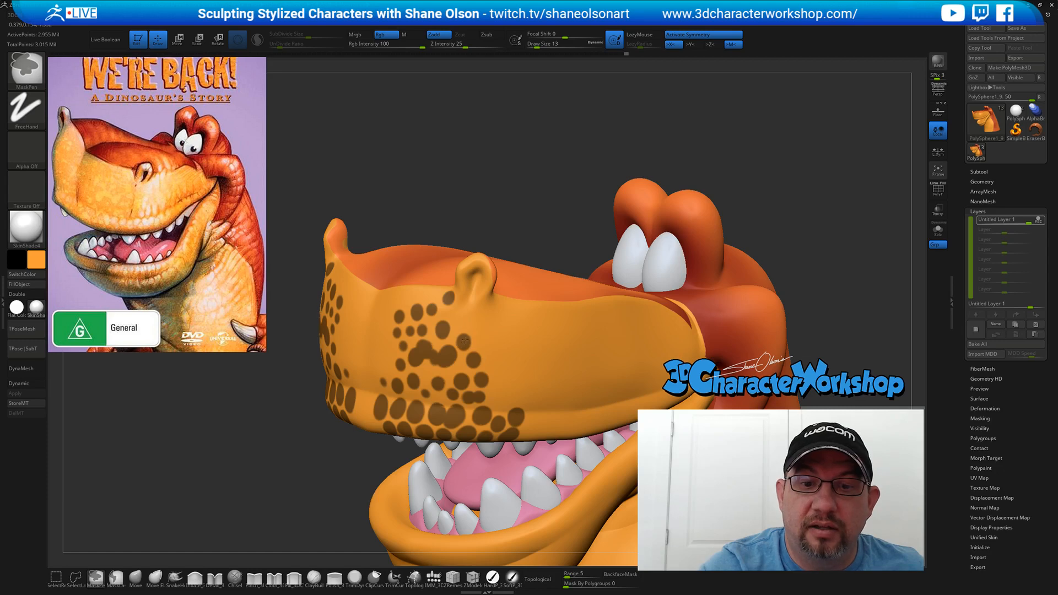
left_click(480, 320, "ctrl")
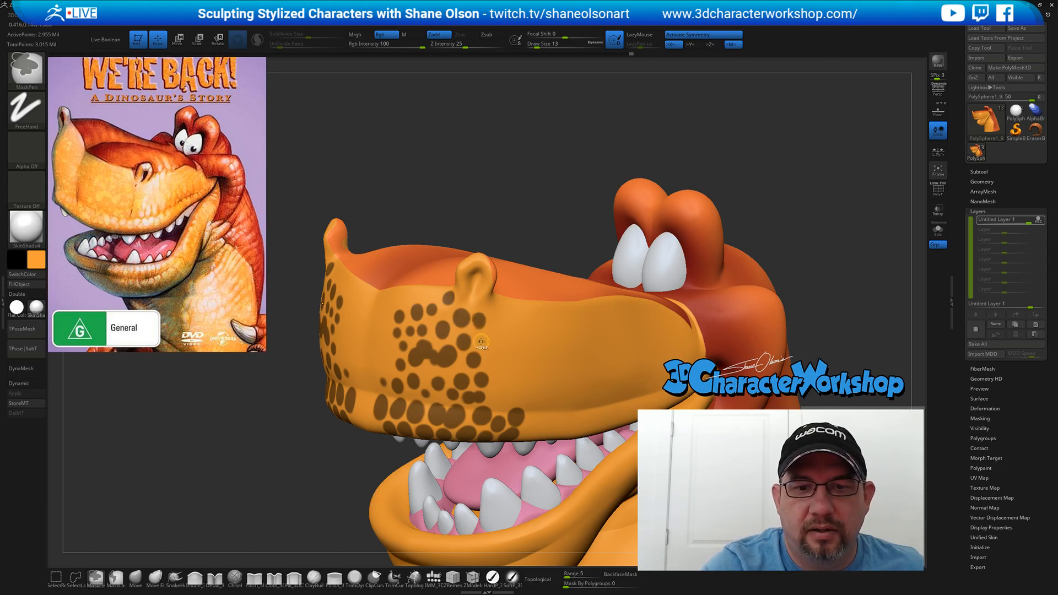
left_click(482, 341, "ctrl")
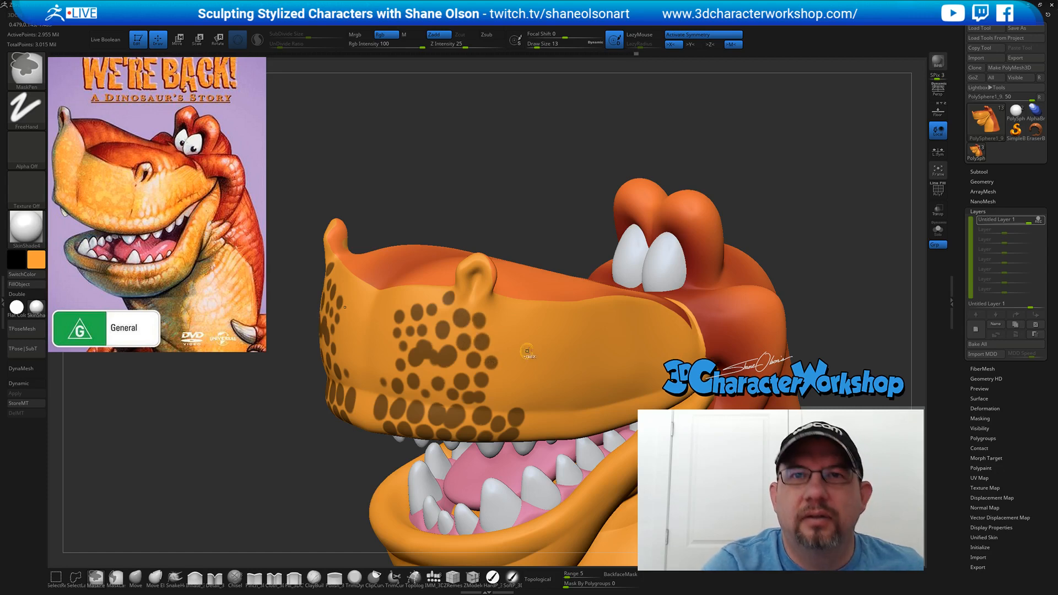
- Extend the masked scale spots backward along the side of the snout, just above and into the upper-lip rows
right_click_drag(554, 359, 511, 338)
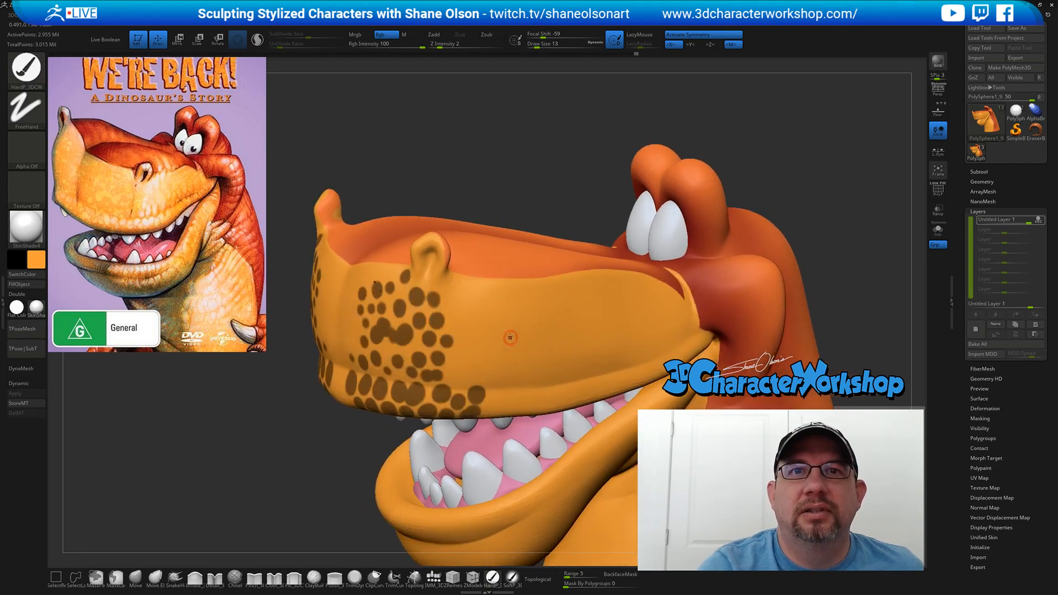
key("ctrl")
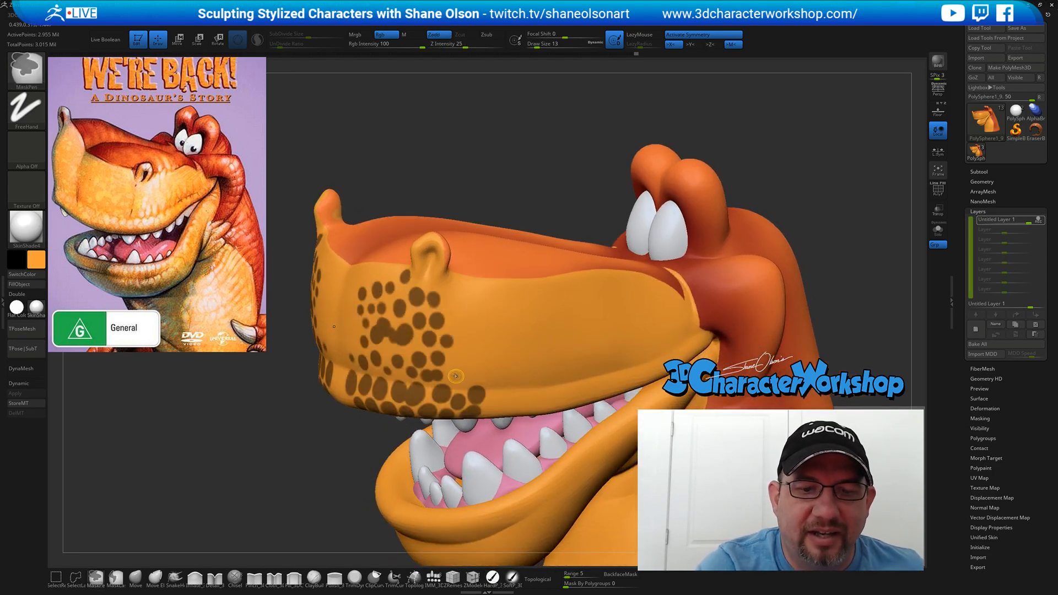
left_click(455, 376, "ctrl")
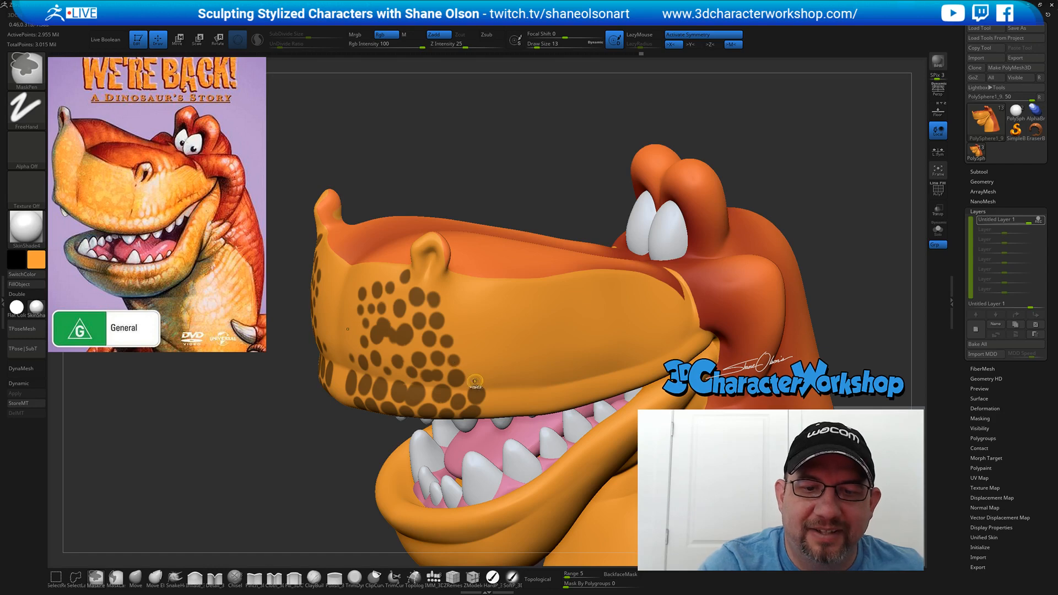
left_click(474, 380, "ctrl")
left_click(474, 362, "ctrl")
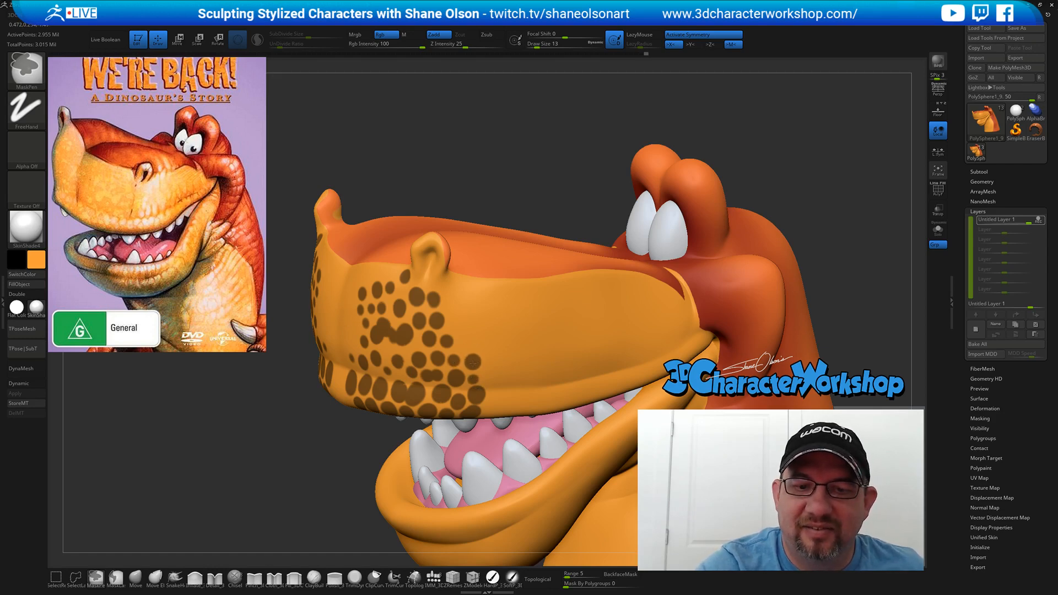
left_click(464, 344, "ctrl")
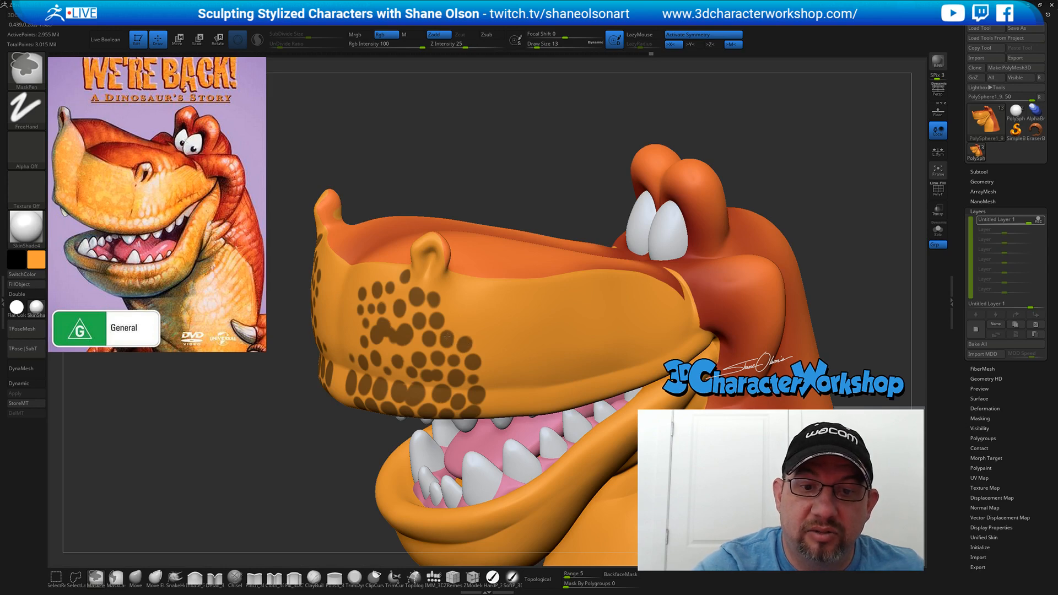
left_click(438, 320, "ctrl")
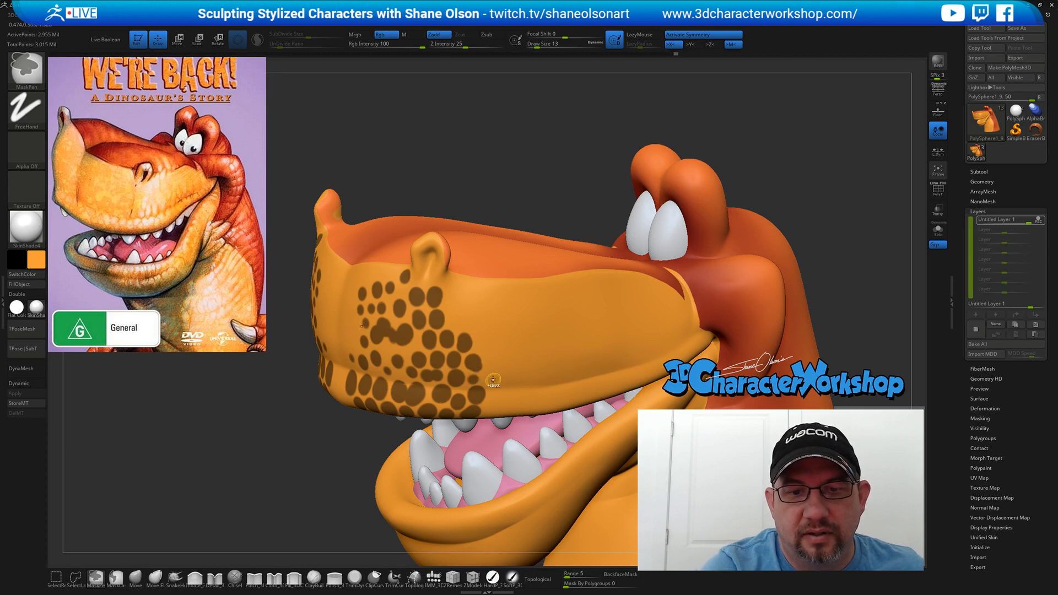
left_click_drag(498, 402, 499, 395, "ctrl")
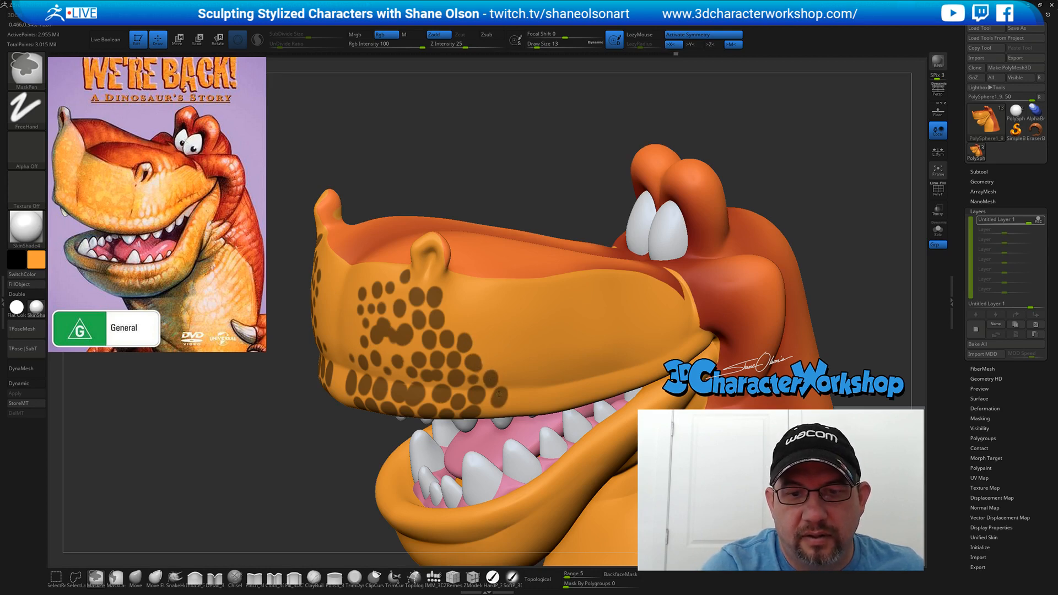
- Mask scale spots up the rear edge of the snout pattern and along the orange-red color border behind the nostril
right_click_drag(543, 359, 518, 353)
mouse_move(503, 363)
left_mouse_down("ctrl")
mouse_move(504, 374)
mouse_move(448, 319)
mouse_move(466, 322)
mouse_move(459, 283)
mouse_move(482, 284)
left_mouse_up("ctrl")
right_click_drag(506, 277, 546, 283)
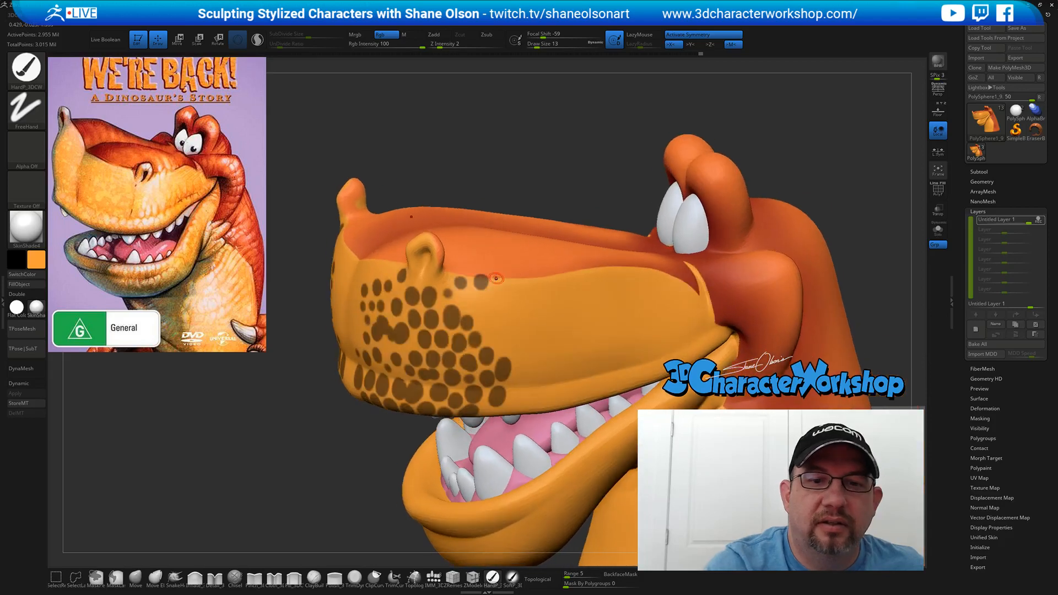
mouse_move(496, 280)
left_mouse_down("ctrl")
mouse_move(516, 282)
mouse_move(467, 302)
left_mouse_up("ctrl")
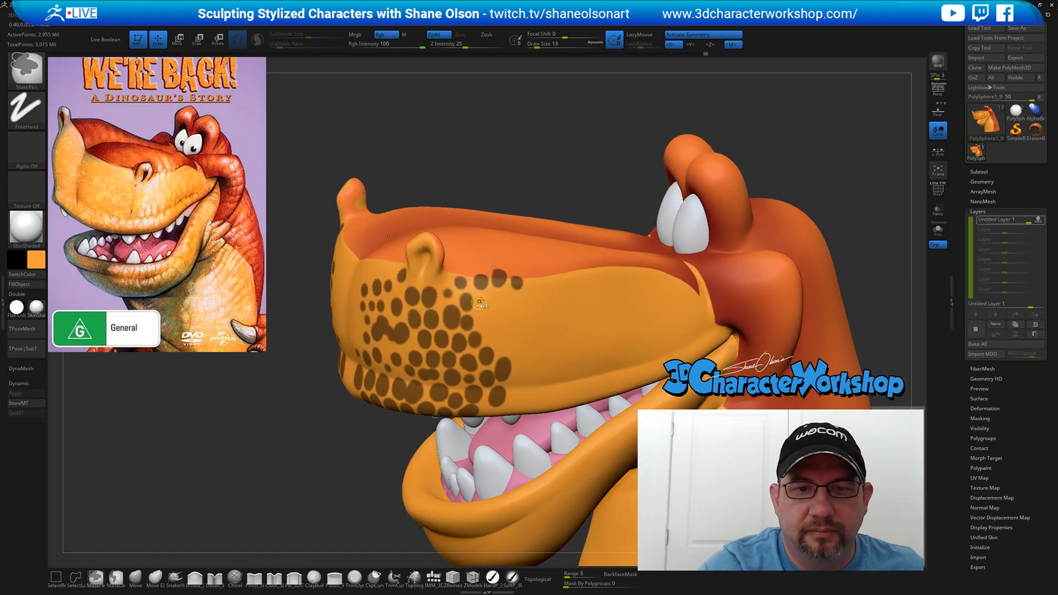
- Mask scale spots over the nostril bump and along the orange-red color border toward the front of the snout
right_click_drag(456, 249, 469, 251)
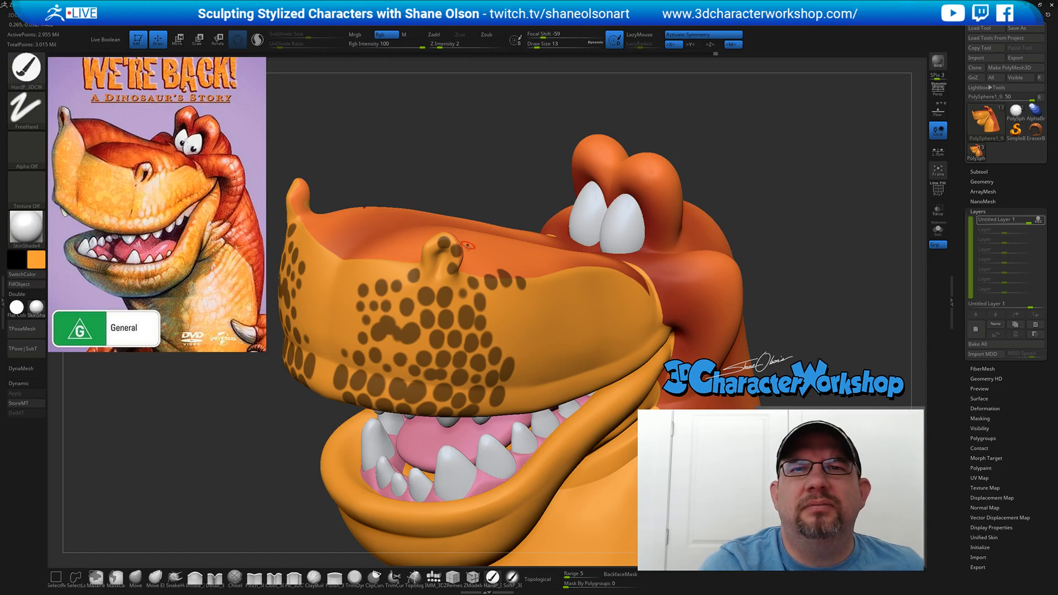
right_click_drag(462, 237, 461, 255)
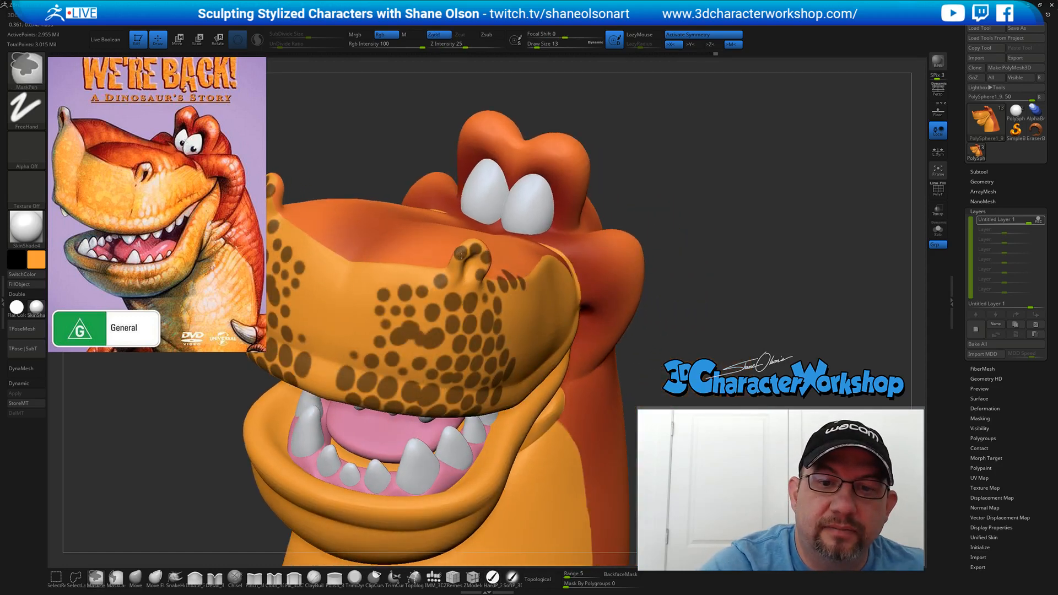
left_click(456, 270, "ctrl")
right_click_drag(585, 309, 364, 306)
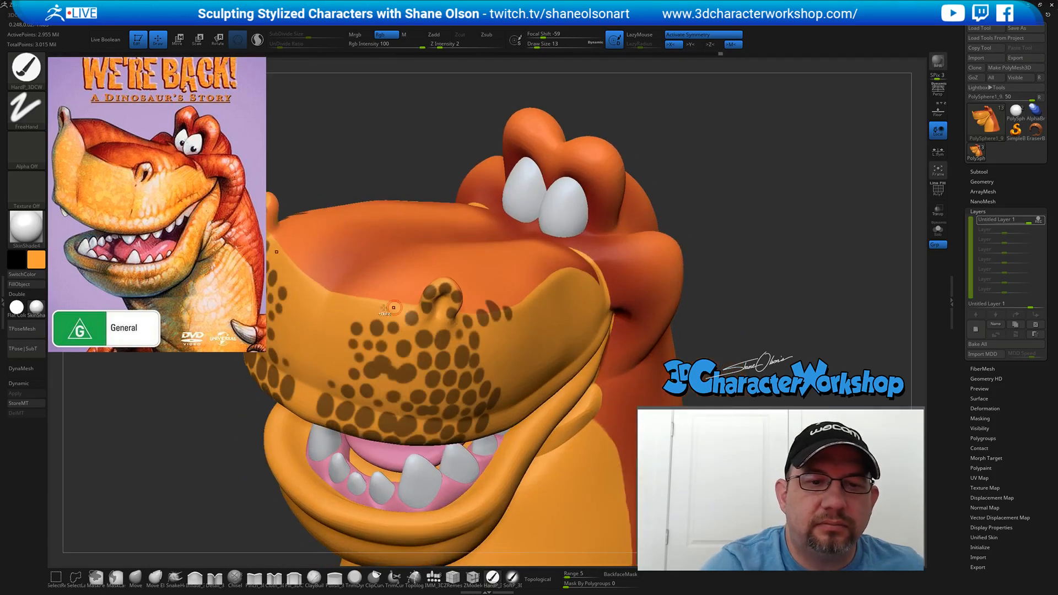
key("ctrl")
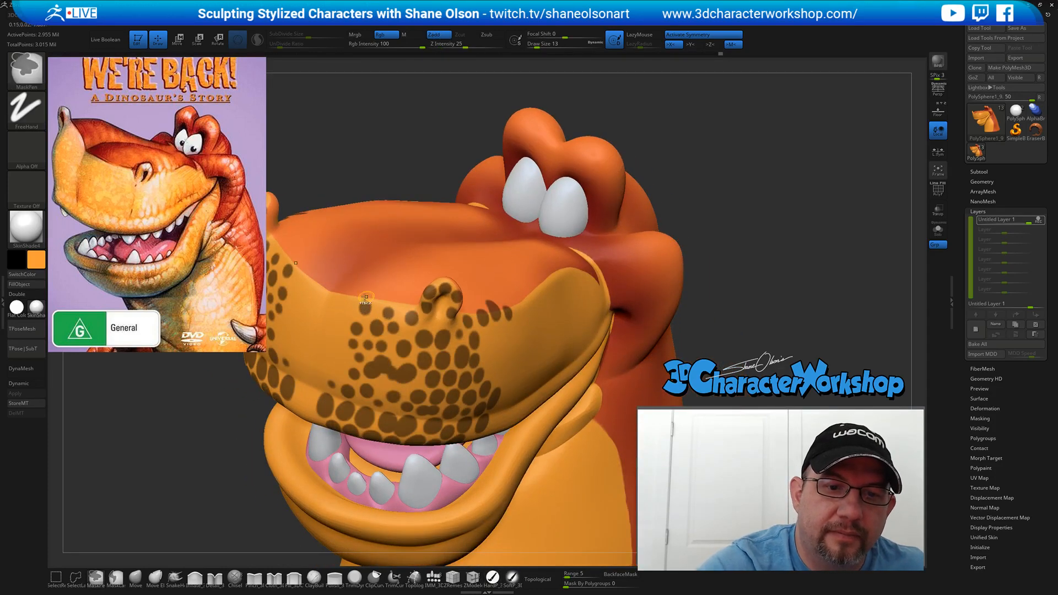
left_click(379, 318, "ctrl")
right_click_drag(379, 318, 474, 338)
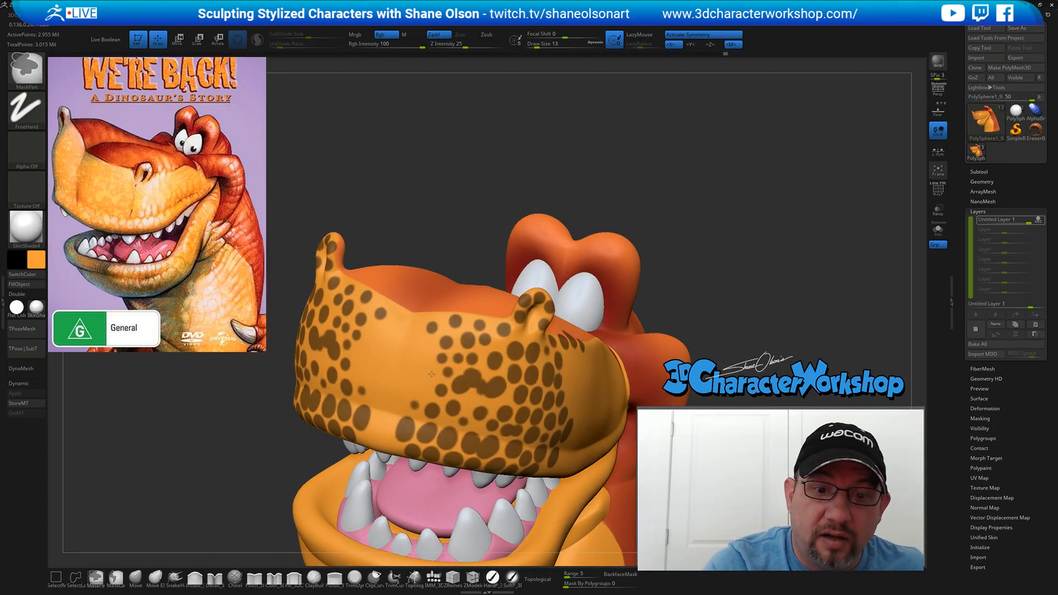
- Turn off symmetry and fill the bare center strip on the front of the snout with masked scale spots
key("x")
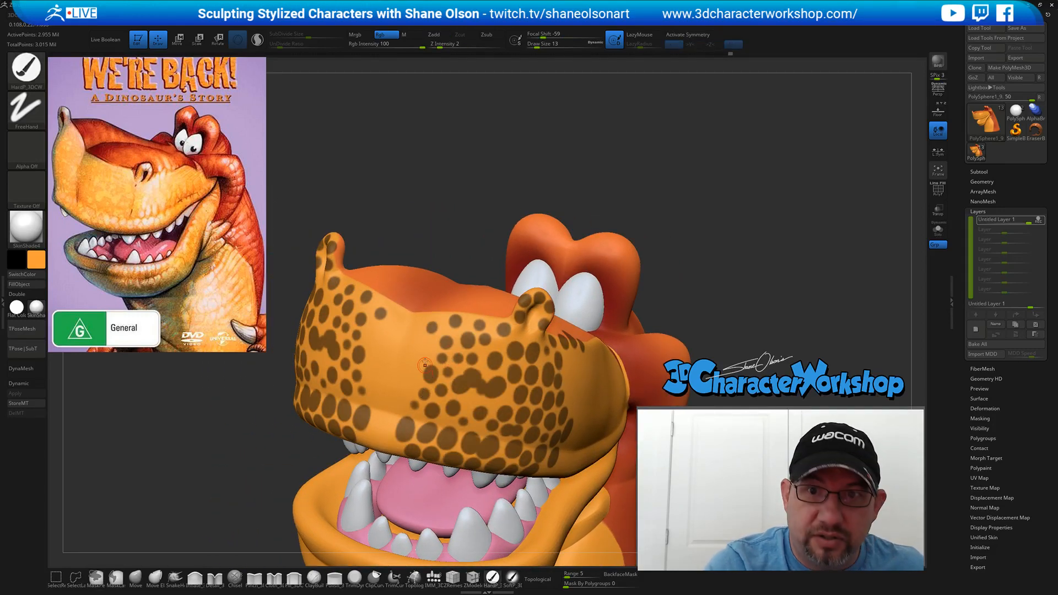
key("ctrl")
left_click_drag(429, 346, 425, 352, "ctrl")
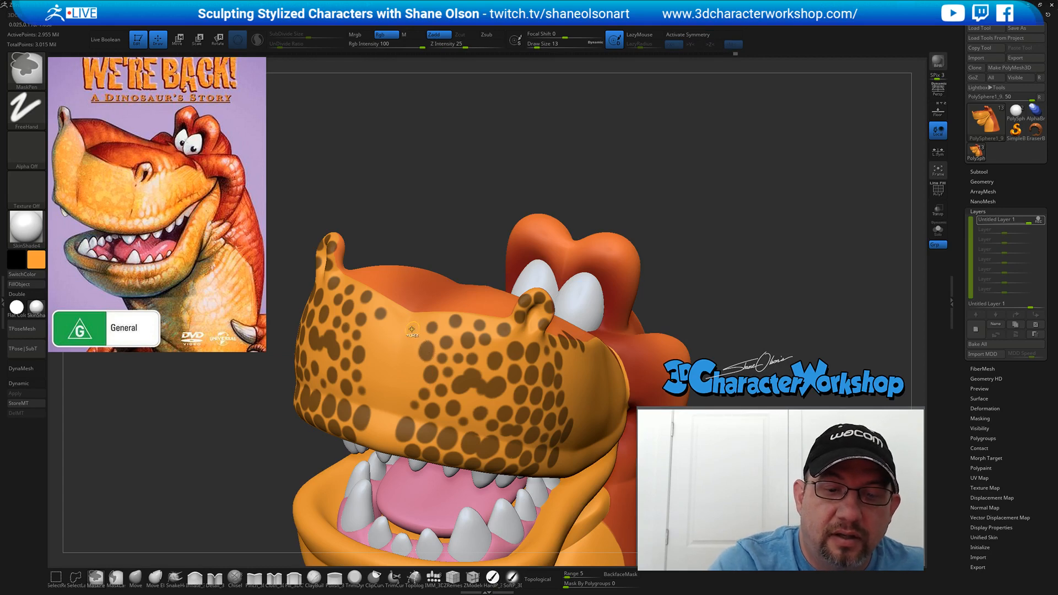
left_click(416, 338, "ctrl")
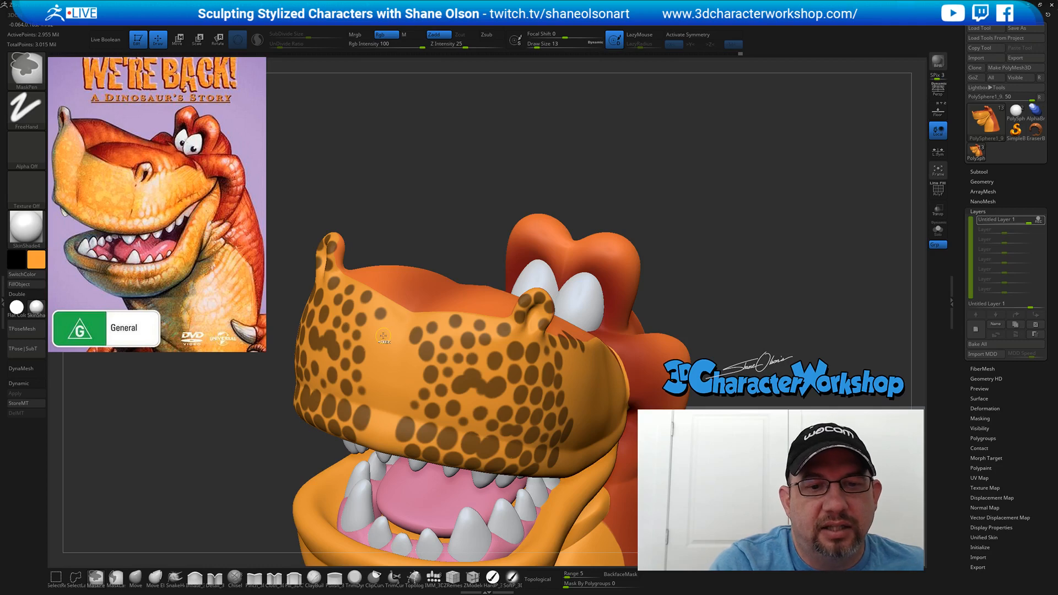
right_click_drag(392, 347, 420, 348)
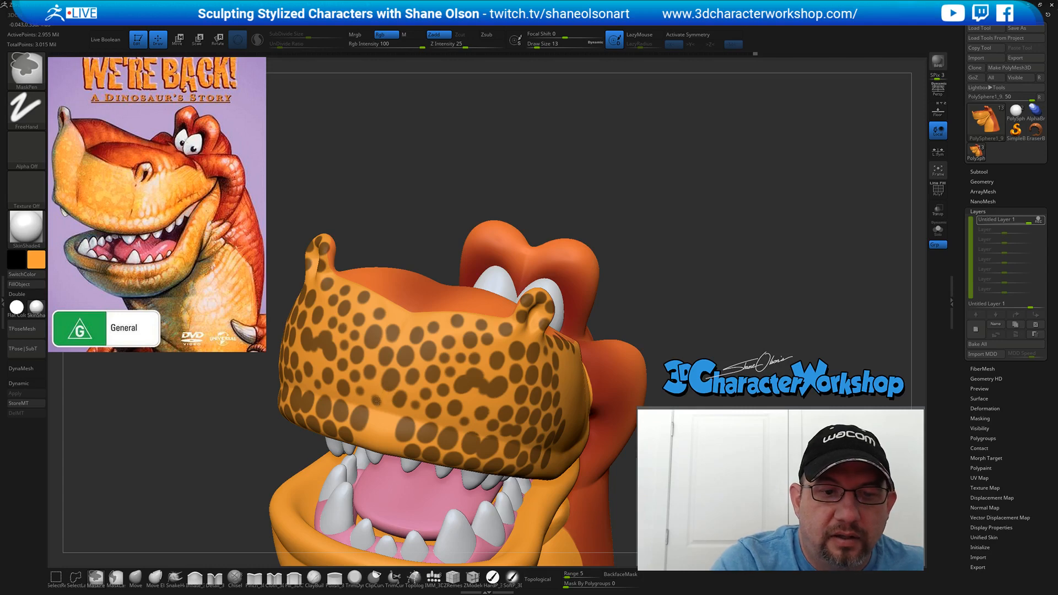
- Mask scale spots across the middle of the upper lip and down to its lower edge, linking both sides' rows
left_click_drag(380, 429, 380, 429, "ctrl")
right_click_drag(381, 429, 402, 386)
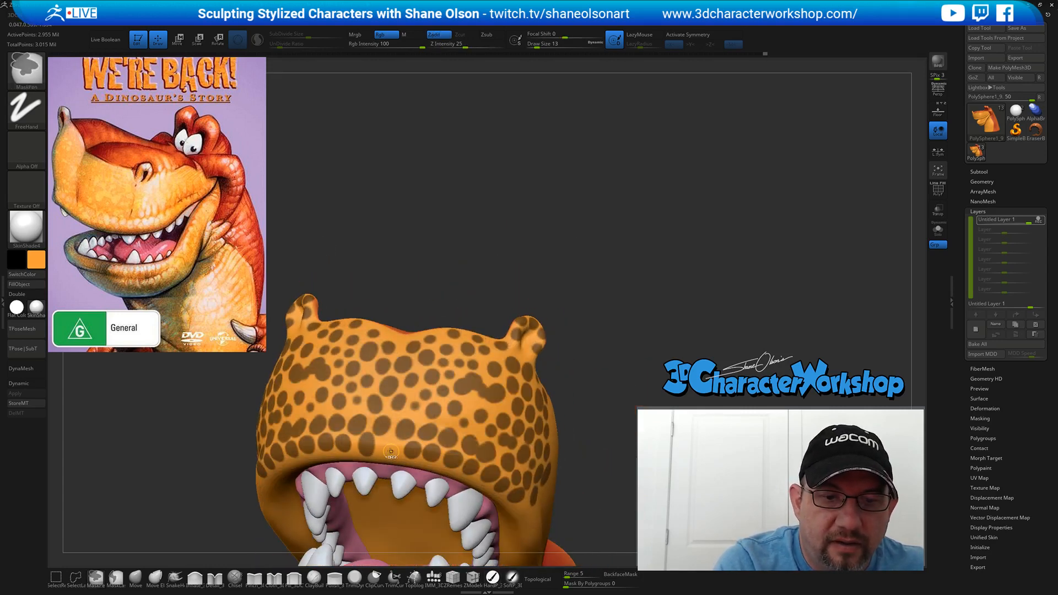
left_click_drag(391, 451, 388, 443, "ctrl")
right_click_drag(485, 449, 465, 422)
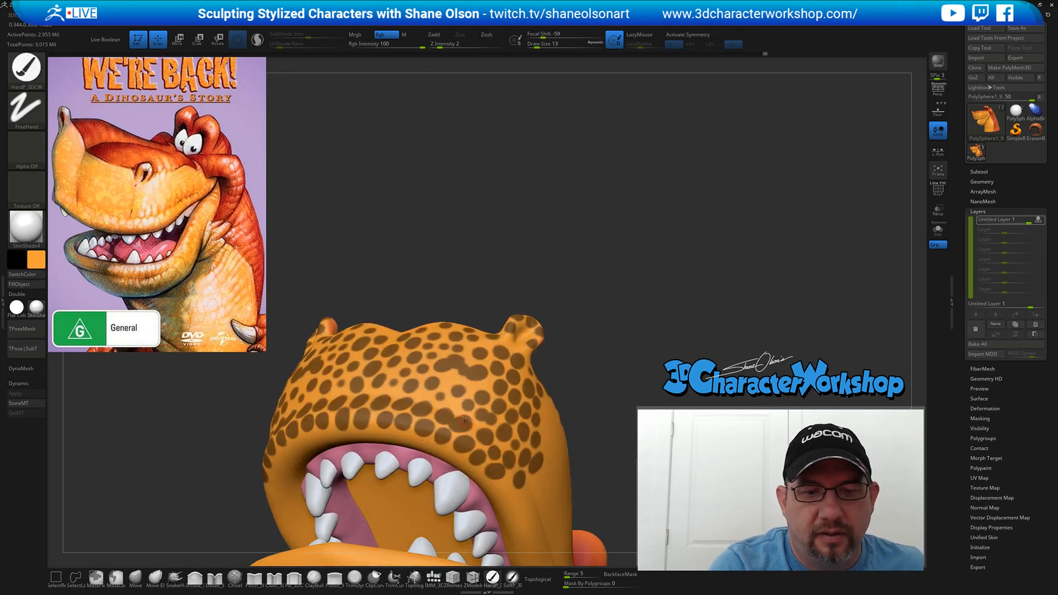
- Mask round scale spots across the front of the snout, just above the upper lip, at draw size 13
key("ctrl")
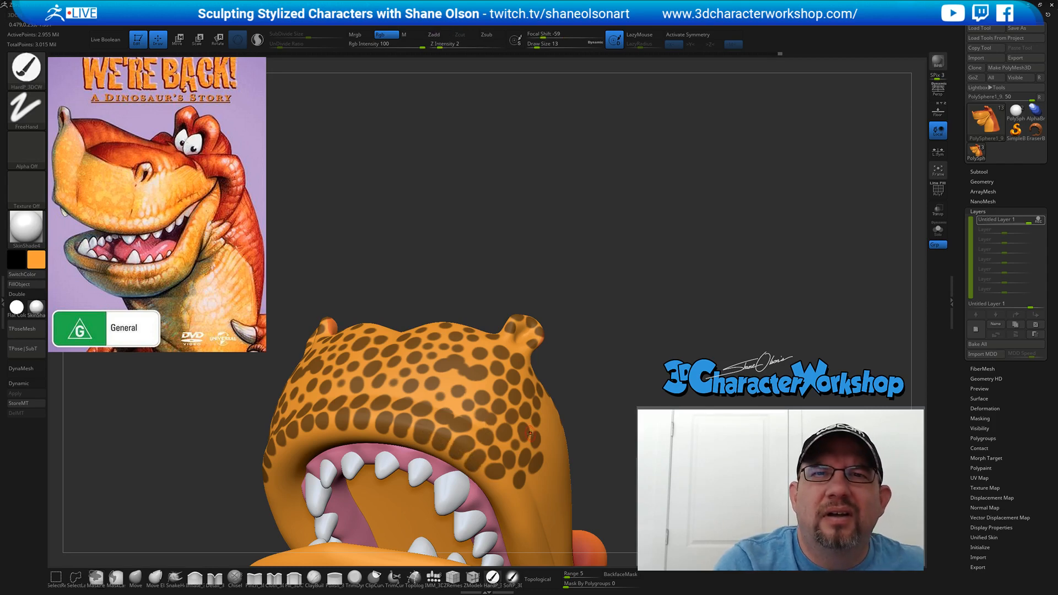
right_click_drag(487, 428, 463, 331, "alt")
key("ctrl")
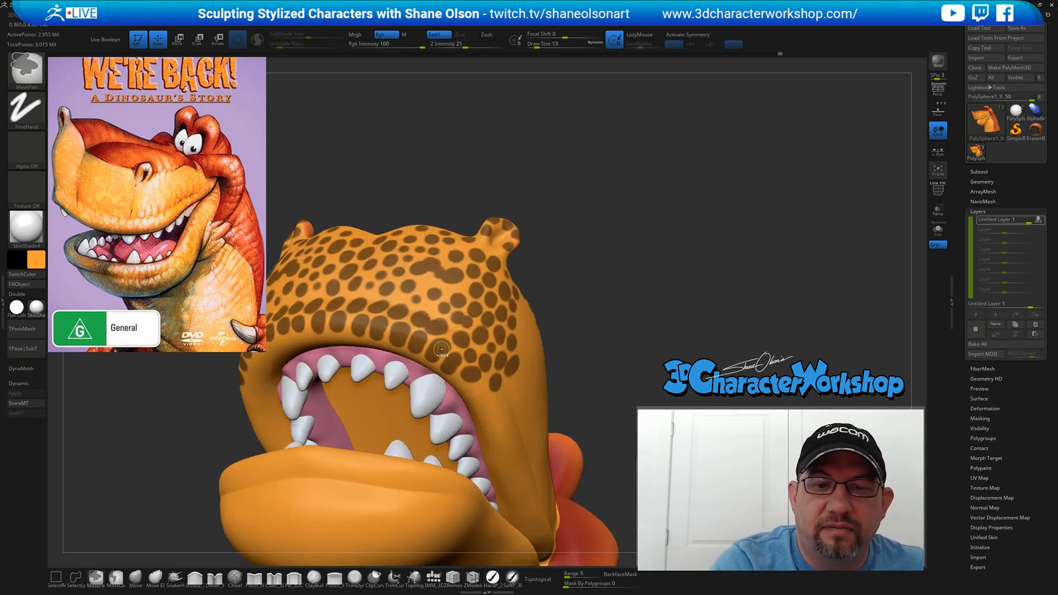
mouse_move(478, 432)
right_mouse_down()
mouse_move(473, 386)
mouse_move(479, 395)
right_mouse_up()
key("ctrl")
left_click_drag(478, 397, 477, 392, "ctrl")
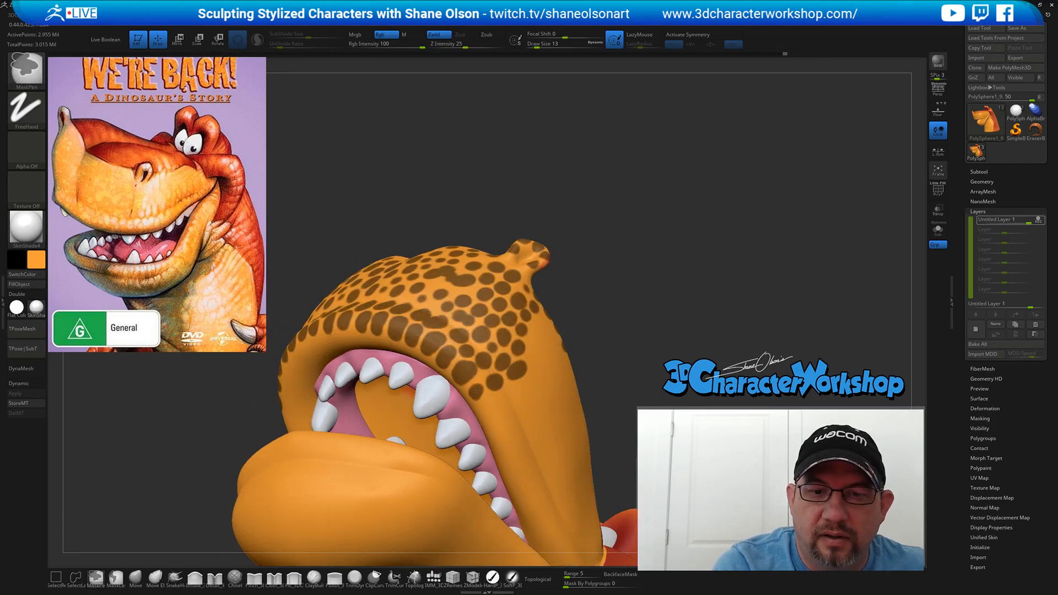
- Reduce the draw size to 8 and mask small dots in the gaps between the snout's scale spots
right_click_drag(546, 410, 457, 325)
key("ctrl")
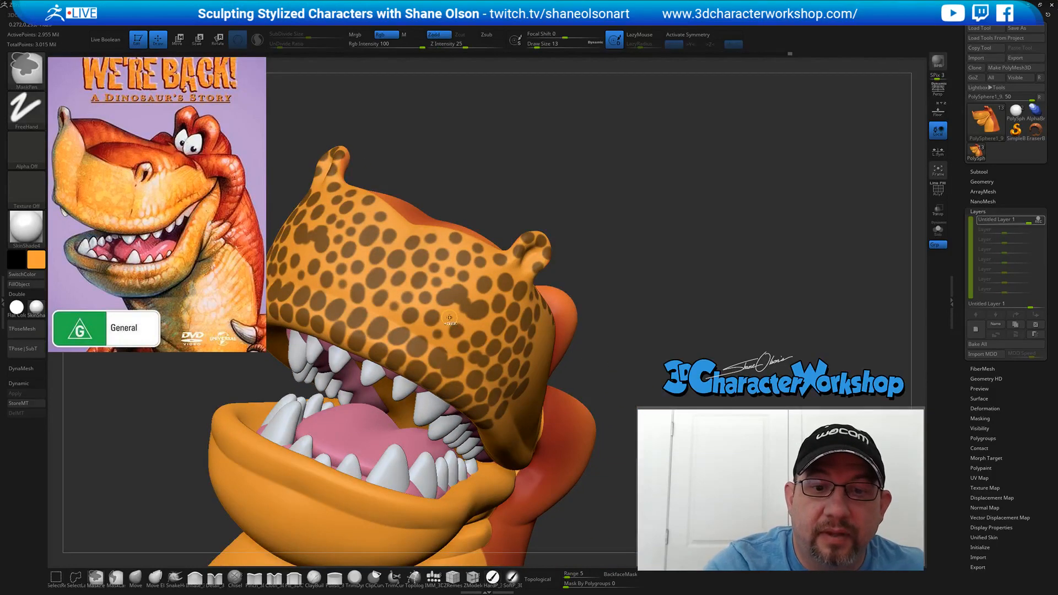
left_click_drag(553, 331, 551, 356, "ctrl")
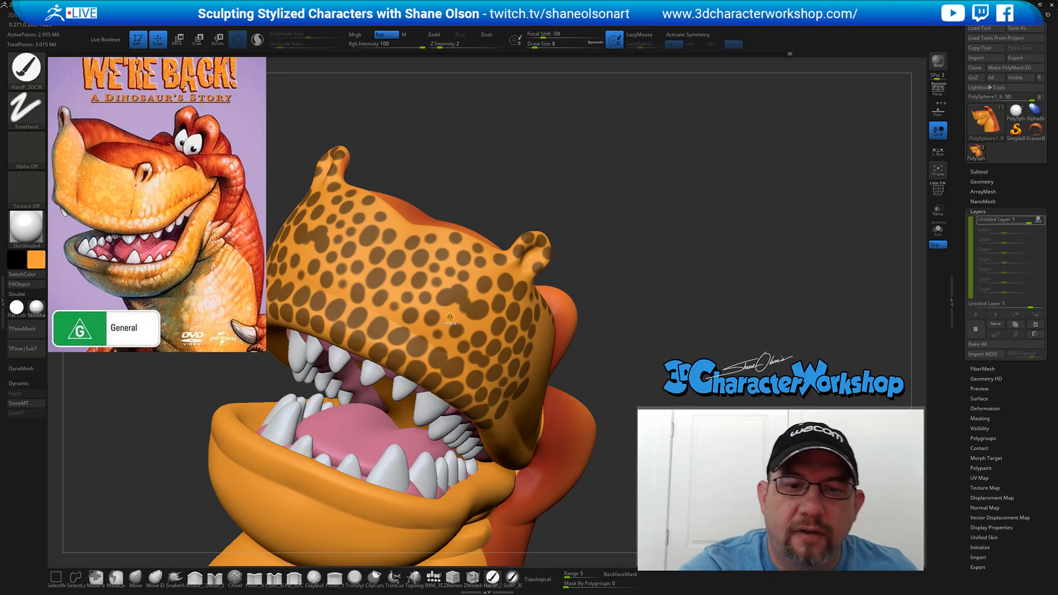
key("ctrl")
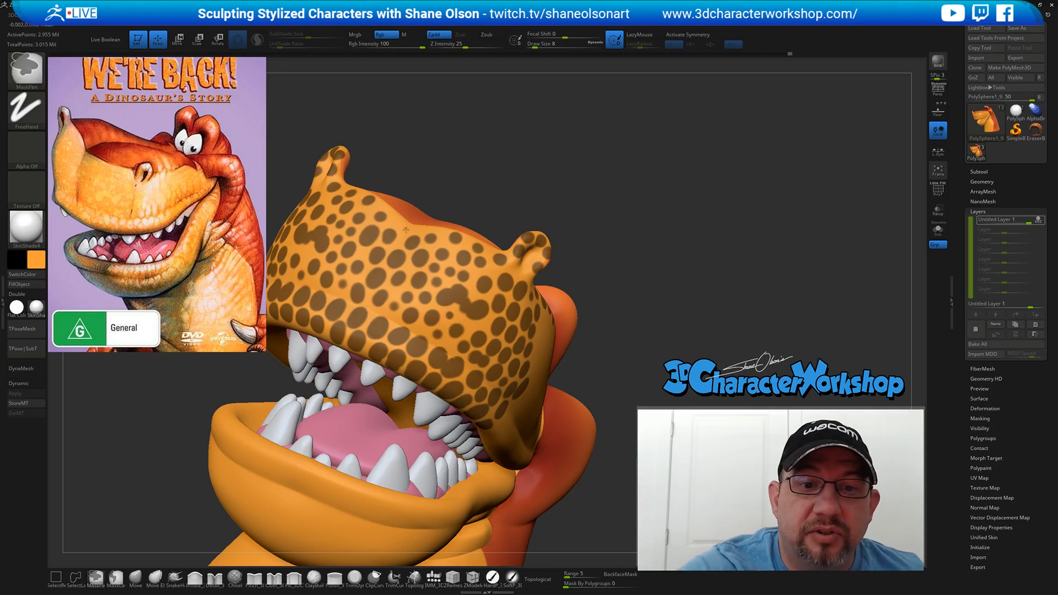
key("ctrl+z")
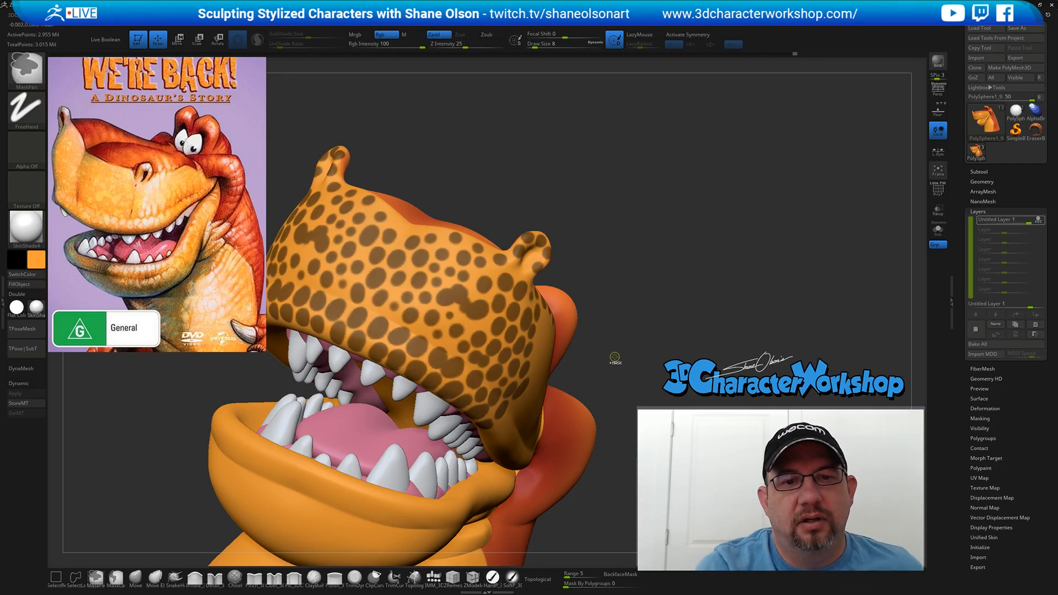
- Set the draw size to 9, turn on X symmetry, and mask more scale spots on the snout's side behind the nostril
mouse_move(612, 356)
left_mouse_down()
mouse_move(632, 334)
mouse_move(617, 293)
mouse_move(550, 219)
mouse_move(551, 284)
mouse_move(487, 260)
mouse_move(384, 304)
mouse_move(375, 294)
left_mouse_up()
type("s16")
key("Return")
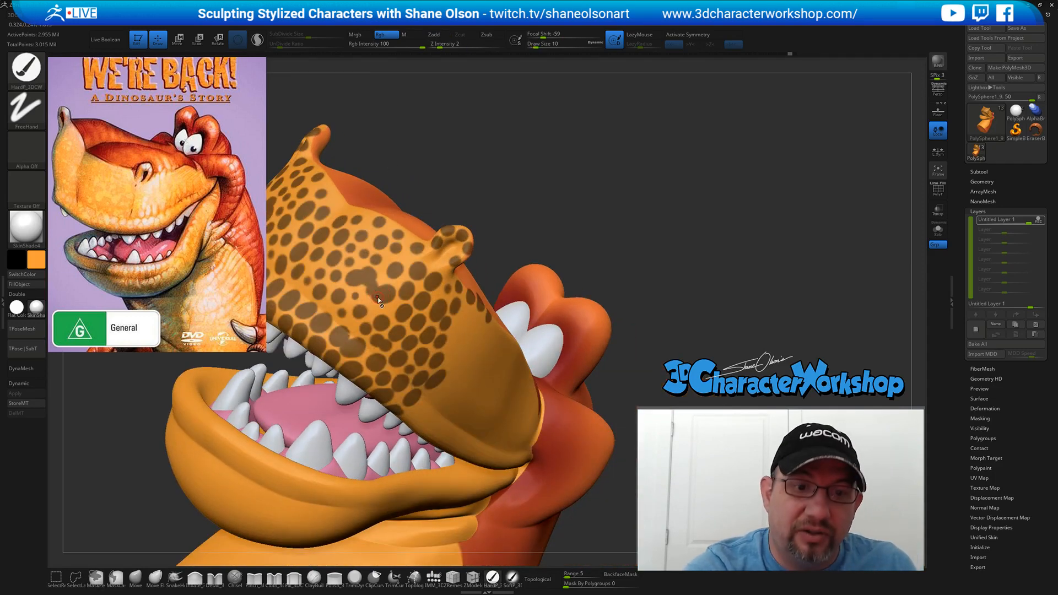
key("ctrl")
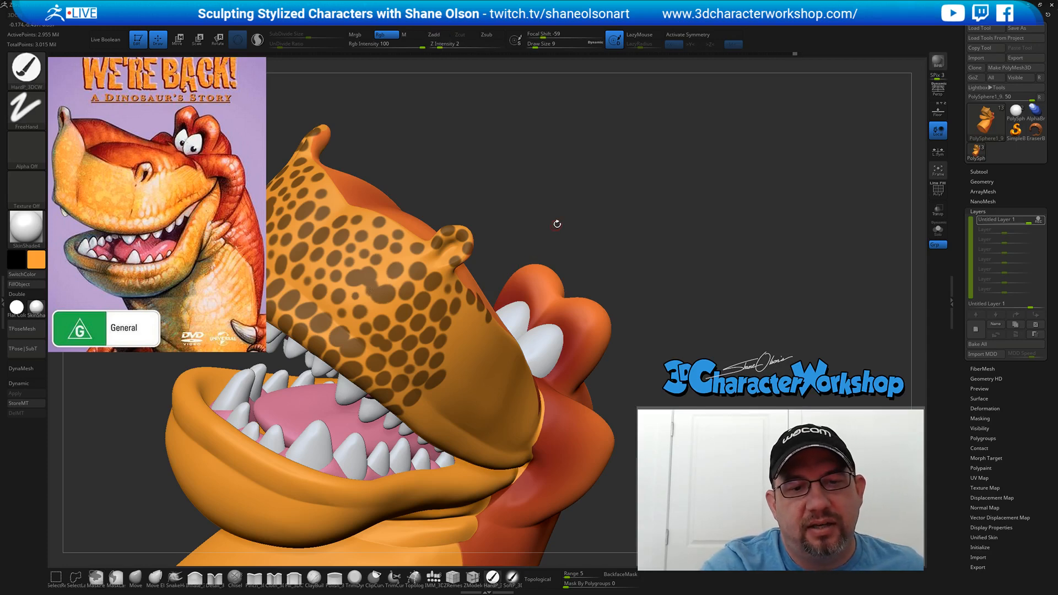
left_click_drag(557, 224, 429, 293)
key("ctrl")
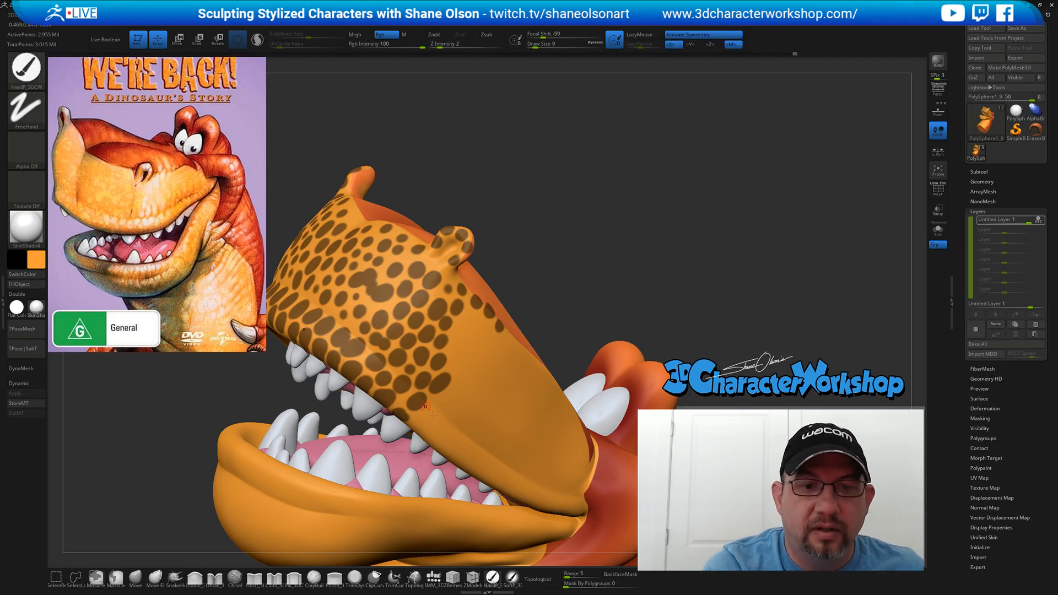
right_click_drag(514, 408, 452, 327)
key("ctrl")
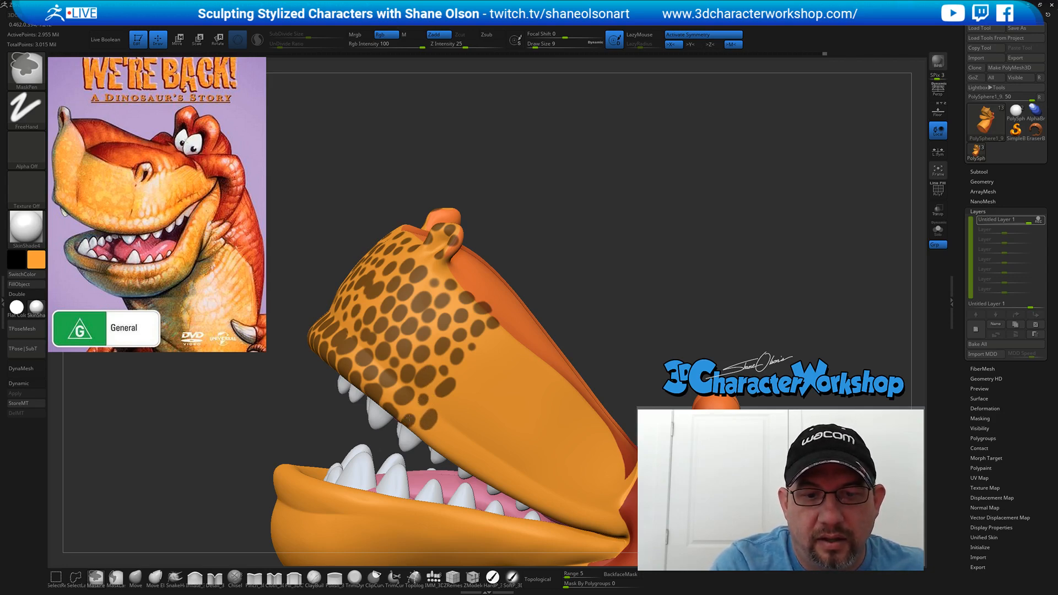
- Undo the last two spots and mask larger ones along the lip edge at the front of the upper jaw
key("ctrl+z")
key("ctrl+z")
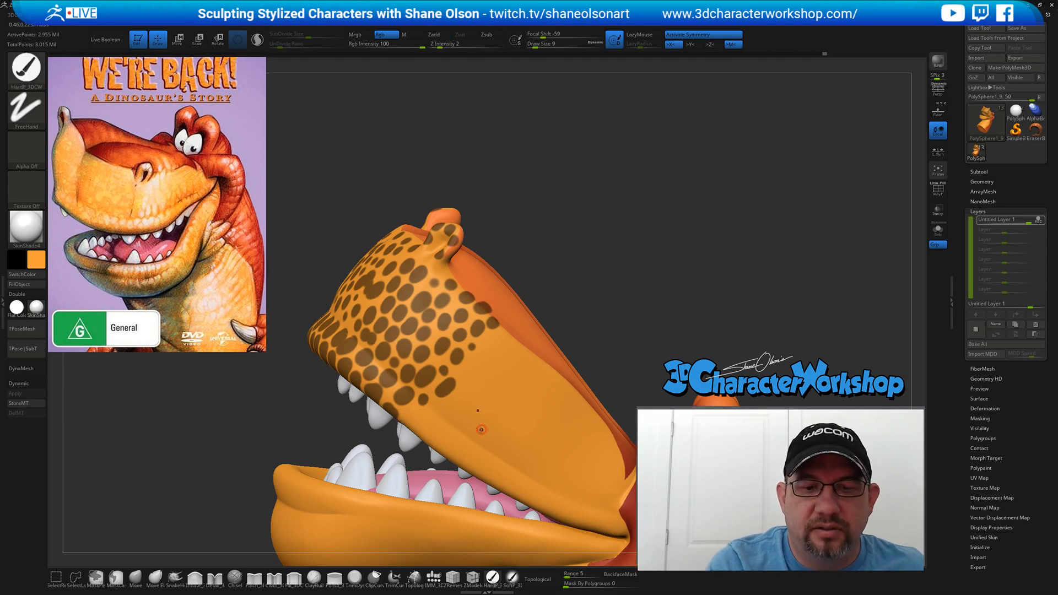
right_click_drag(480, 429, 449, 381)
mouse_move(393, 416)
left_mouse_down("ctrl")
mouse_move(395, 407)
mouse_move(416, 417)
left_mouse_up("ctrl")
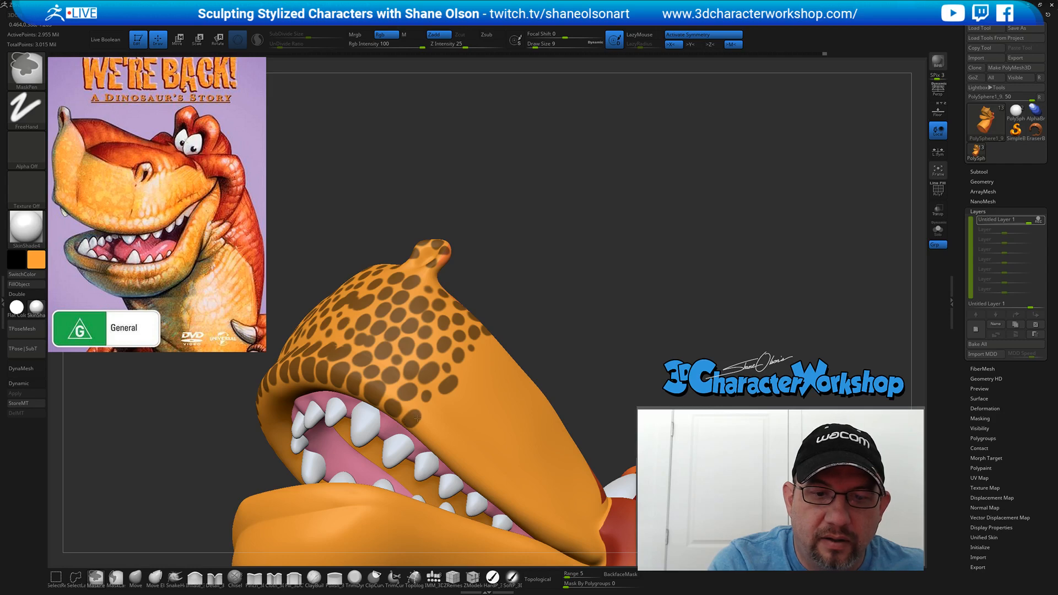
right_click_drag(411, 425, 427, 430)
left_click_drag(422, 427, 429, 438, "ctrl")
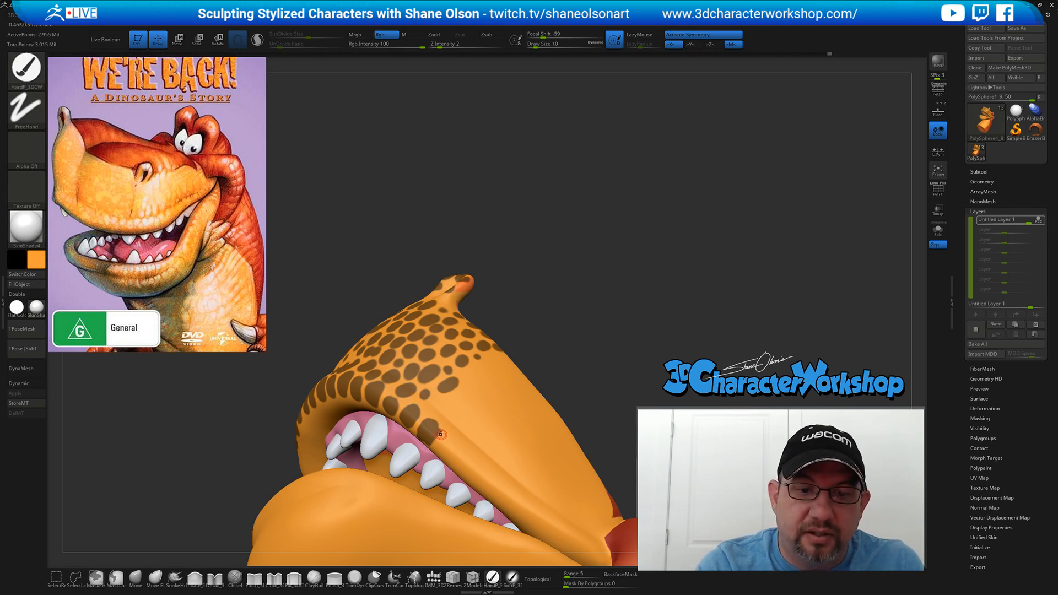
key("]")
right_click_drag(449, 442, 440, 437)
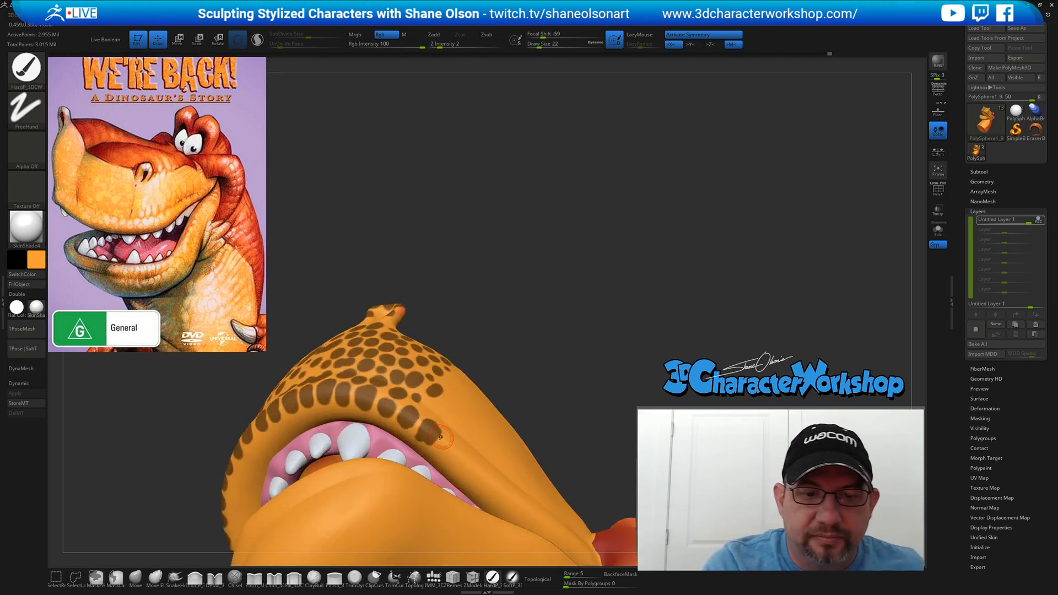
left_click_drag(430, 440, 424, 435, "ctrl")
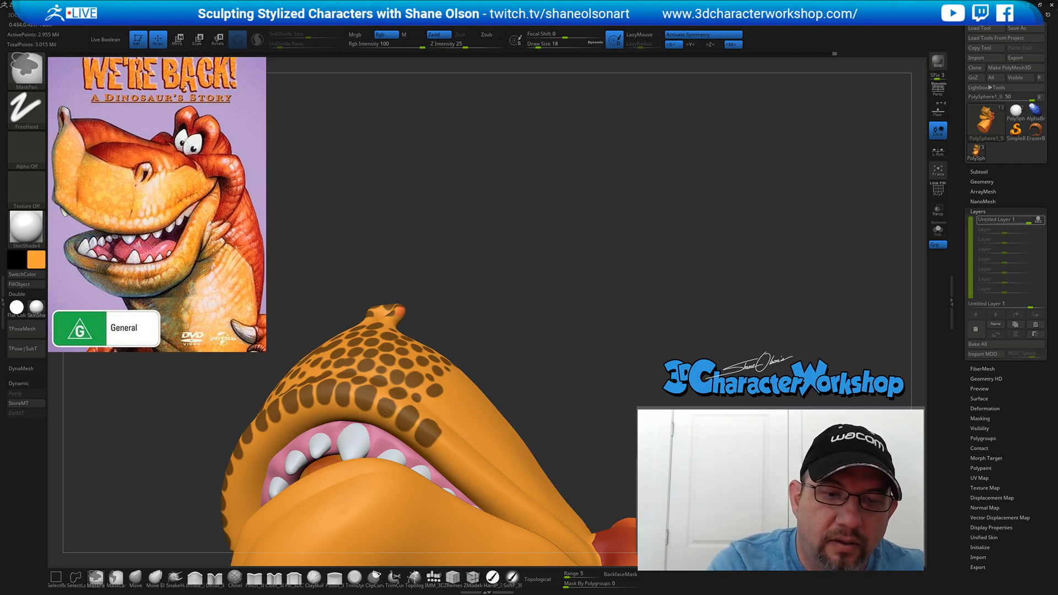
- Continue the row of masked spots along the upper lip back to the mouth corner, reducing the draw size to 14
mouse_move(476, 420)
right_mouse_down("alt")
mouse_move(462, 389)
mouse_move(458, 410)
mouse_move(465, 385)
right_mouse_up("alt")
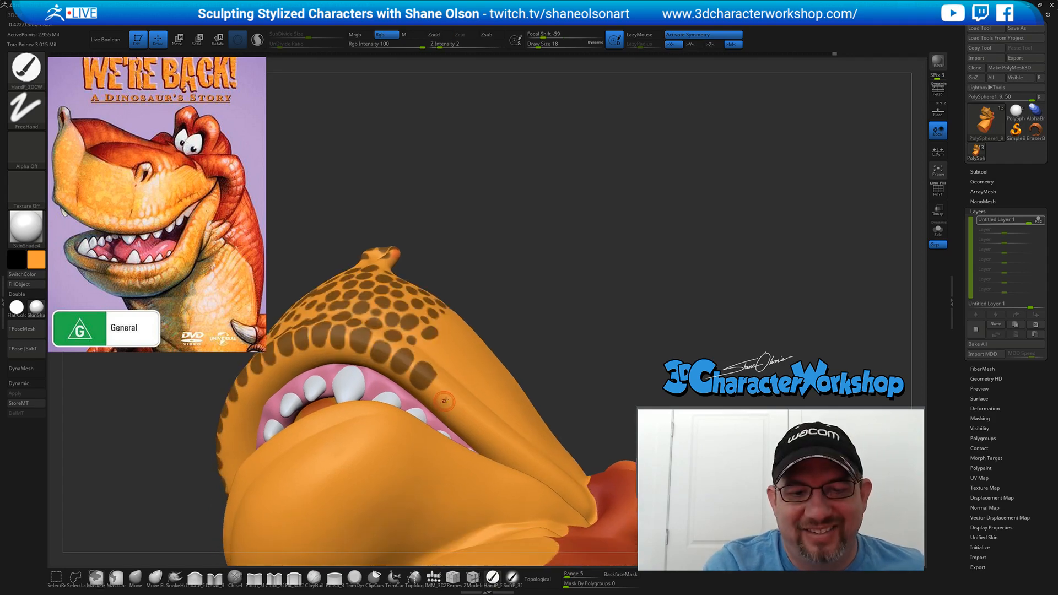
left_click_drag(443, 390, 463, 412, "ctrl")
right_click_drag(517, 415, 491, 441)
left_click_drag(474, 433, 513, 455, "ctrl")
mouse_move(546, 464)
right_mouse_down()
mouse_move(537, 483)
mouse_move(540, 464)
right_mouse_up()
key("[")
key("]")
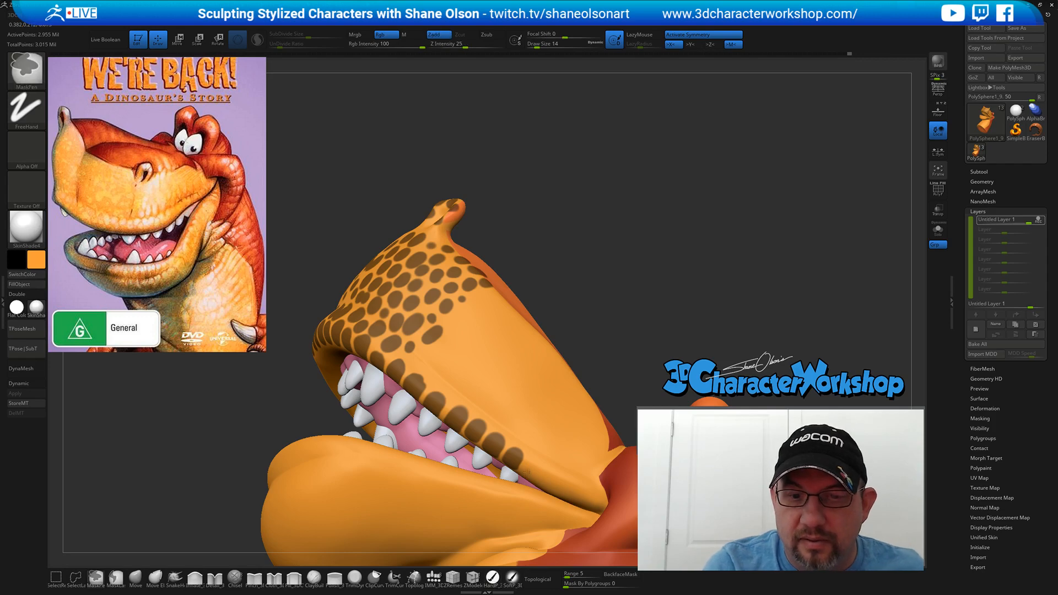
left_click_drag(528, 472, 580, 499, "ctrl")
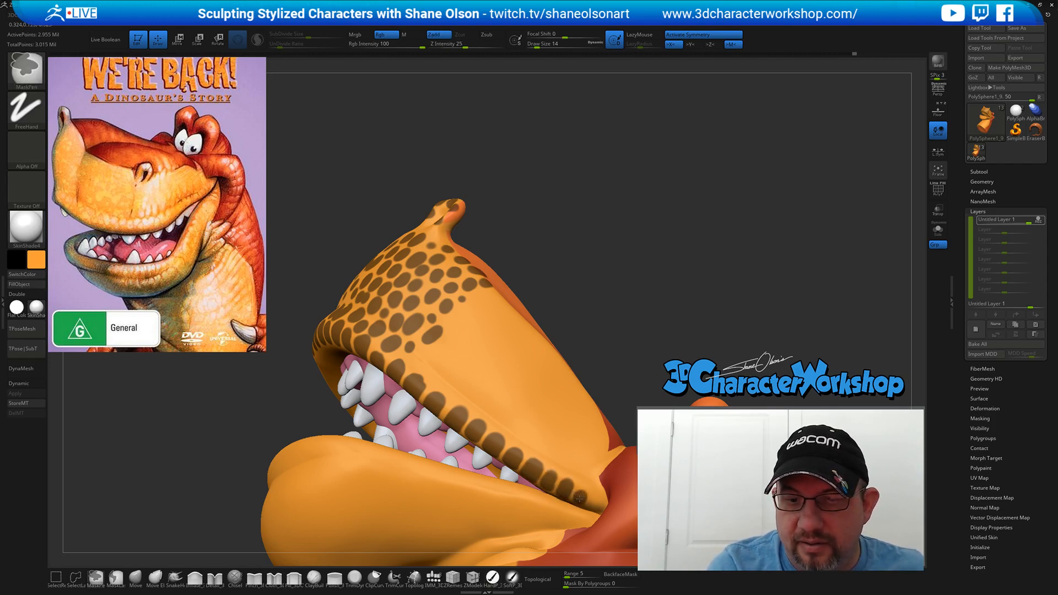
- Mask another row of spots above the lip row and connect it with the spots on the snout's side
right_click_drag(599, 432, 542, 419)
right_click_drag(491, 381, 503, 435)
mouse_move(439, 404)
left_mouse_down("ctrl")
mouse_move(456, 428)
mouse_move(455, 407)
left_mouse_up("ctrl")
mouse_move(474, 443)
left_mouse_down("ctrl")
mouse_move(473, 419)
mouse_move(514, 466)
mouse_move(552, 486)
mouse_move(537, 453)
mouse_move(491, 427)
left_mouse_up("ctrl")
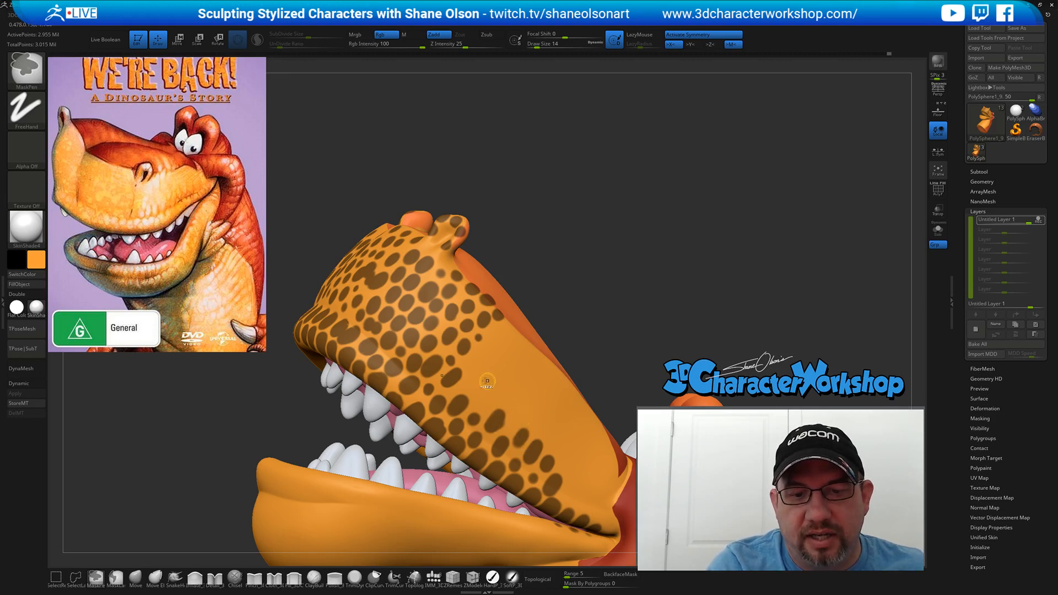
left_click_drag(476, 379, 482, 349, "ctrl")
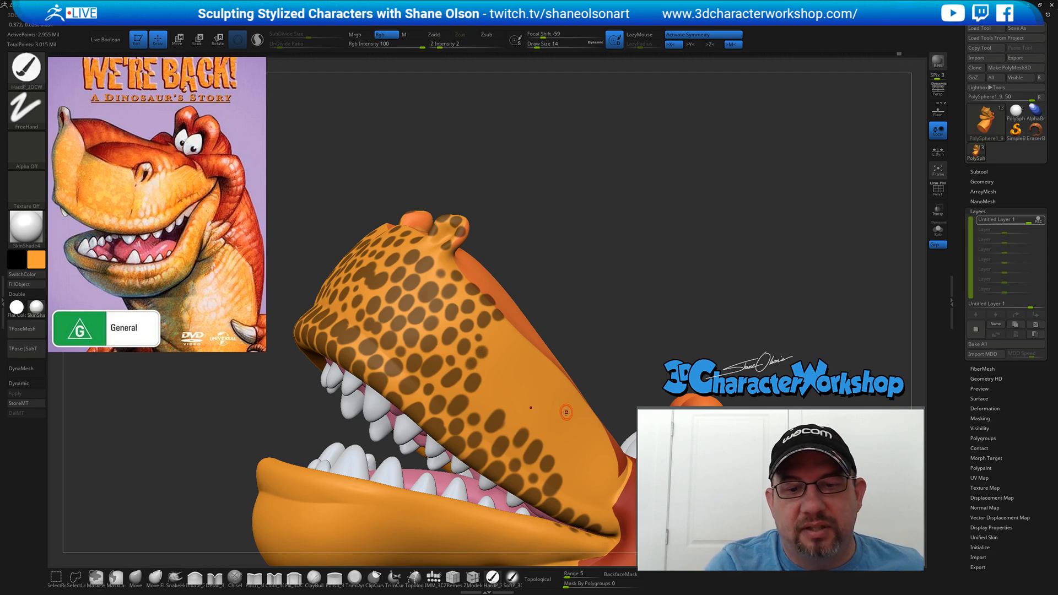
- Mask elongated scale spots on the rear side of the snout, above the lip rows and toward the mouth corner
mouse_move(566, 412)
right_mouse_down("ctrl")
mouse_move(545, 332)
mouse_move(610, 395)
mouse_move(551, 474)
right_mouse_up("ctrl")
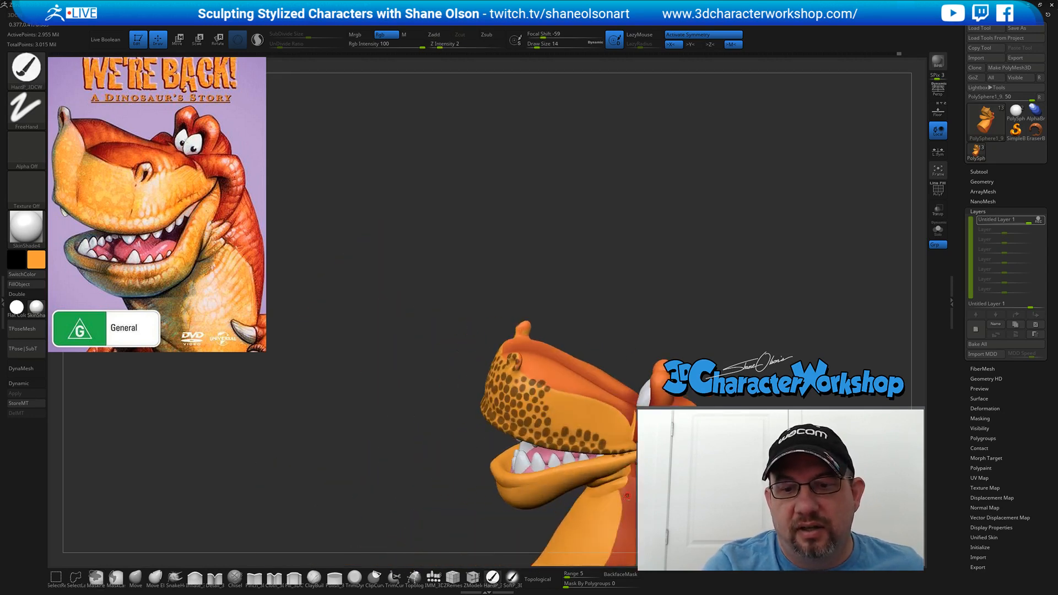
right_click_drag(622, 503, 515, 468, "alt")
right_click_drag(555, 371, 498, 238, "ctrl")
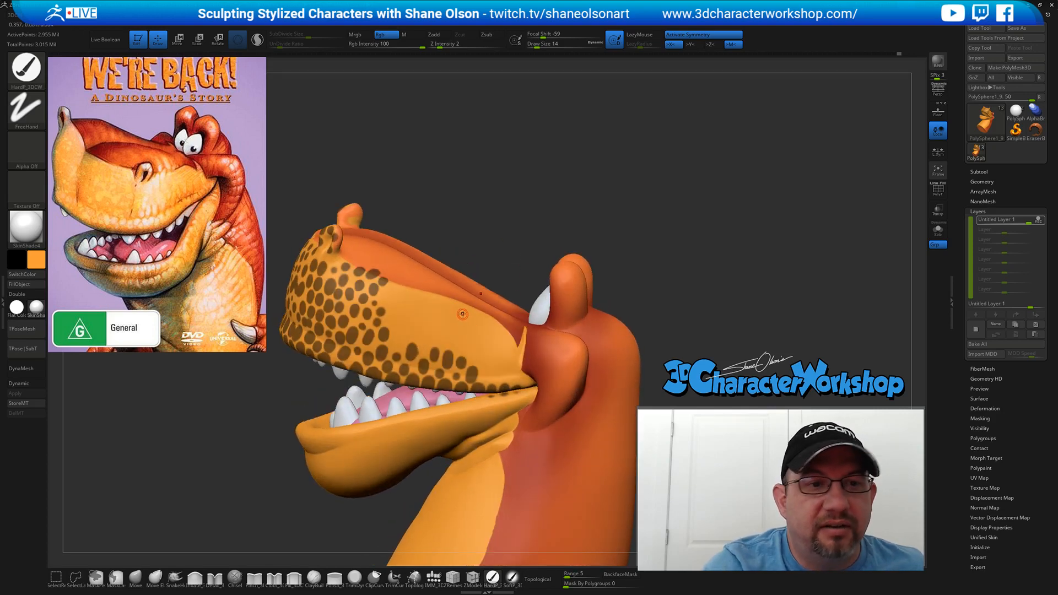
mouse_move(462, 315)
right_mouse_down()
mouse_move(464, 330)
mouse_move(462, 315)
right_mouse_up()
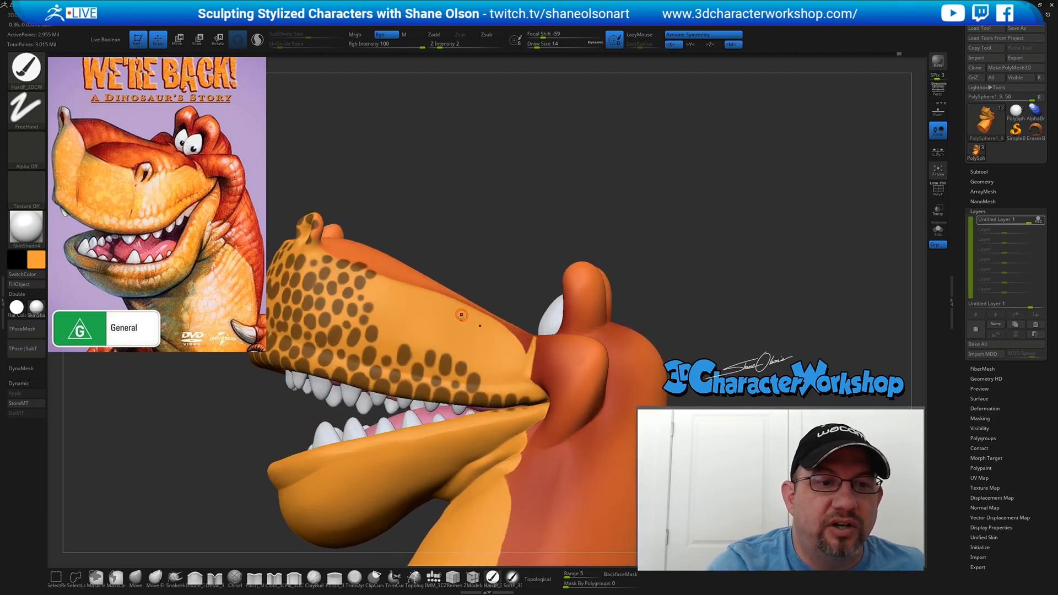
key("ctrl")
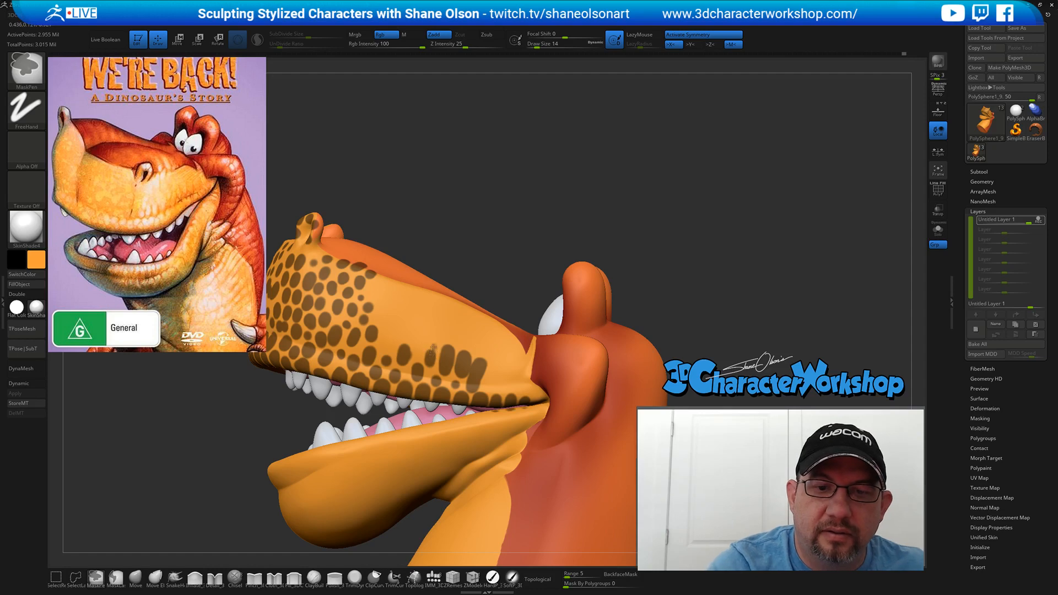
mouse_move(432, 341)
left_mouse_down("ctrl")
mouse_move(479, 346)
mouse_move(444, 331)
left_mouse_up("ctrl")
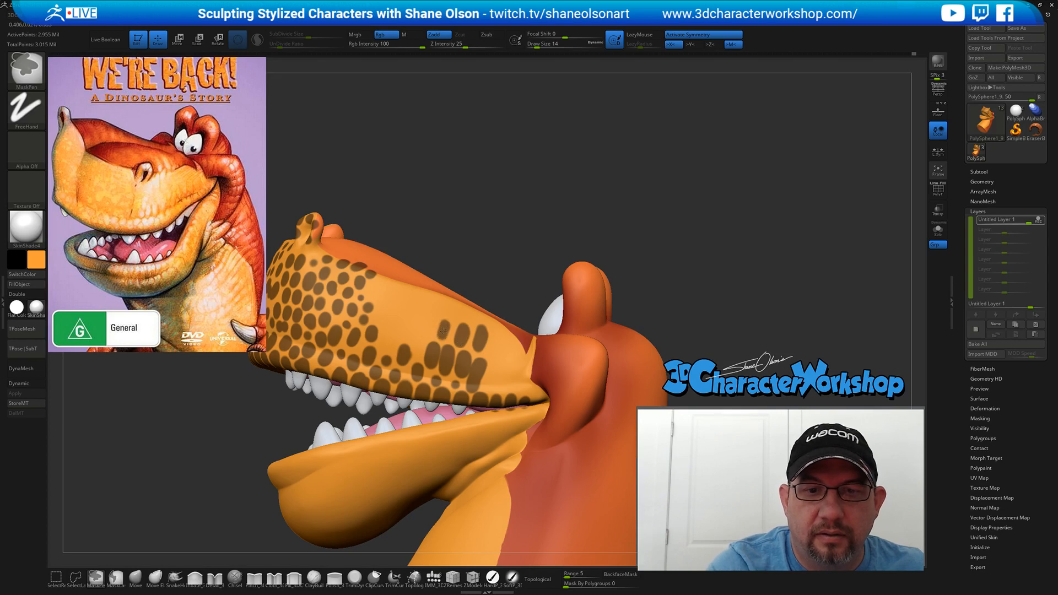
mouse_move(498, 364)
left_mouse_down("ctrl")
mouse_move(494, 381)
mouse_move(520, 384)
left_mouse_up("ctrl")
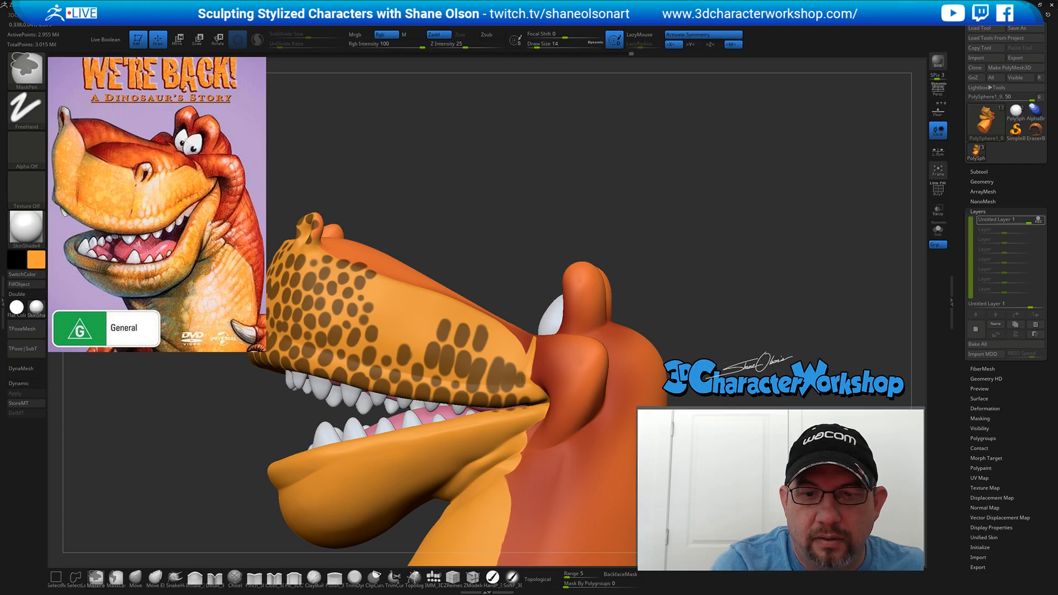
mouse_move(418, 348)
left_mouse_down("ctrl")
mouse_move(420, 335)
mouse_move(419, 347)
mouse_move(387, 334)
mouse_move(389, 345)
mouse_move(407, 324)
left_mouse_up("ctrl")
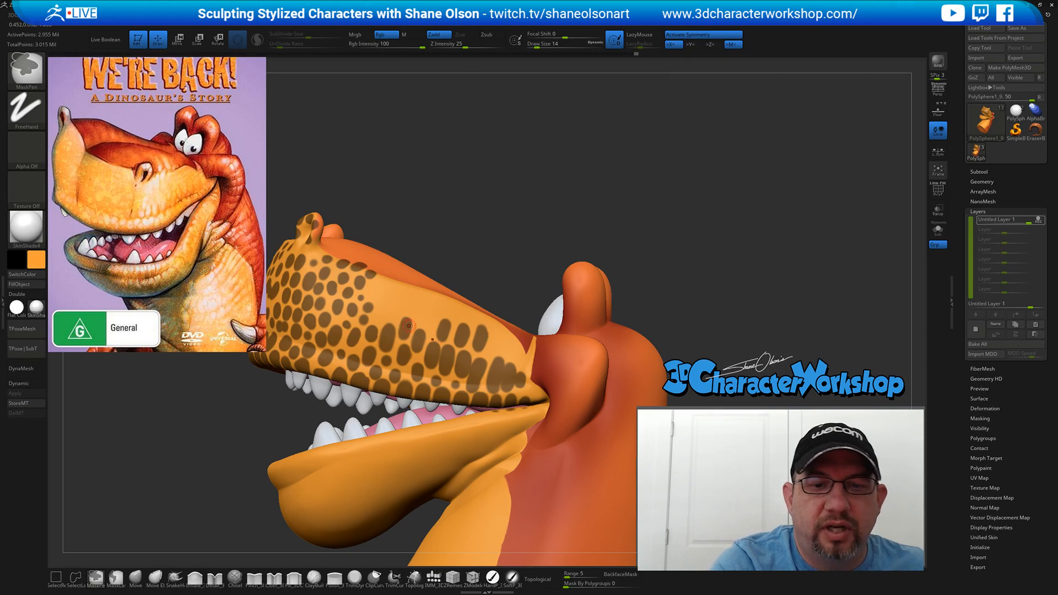
- Fill the remaining upper and rear side of the snout with masked spots, undoing the last stroke near the mouth corner
mouse_move(409, 325)
right_mouse_down("ctrl")
mouse_move(414, 347)
mouse_move(442, 318)
mouse_move(468, 352)
right_mouse_up("ctrl")
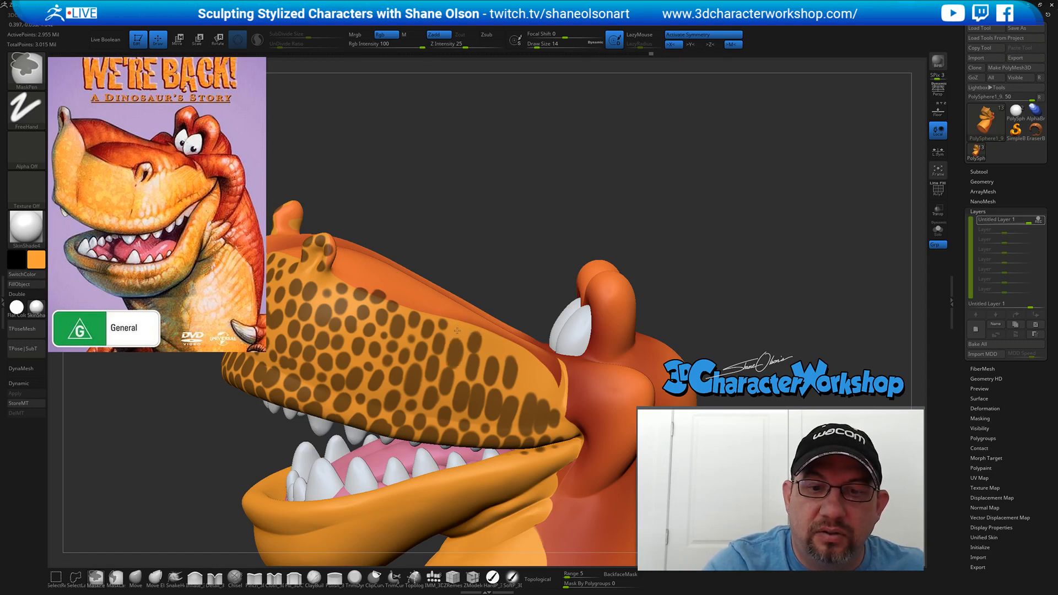
right_click_drag(521, 352, 492, 351)
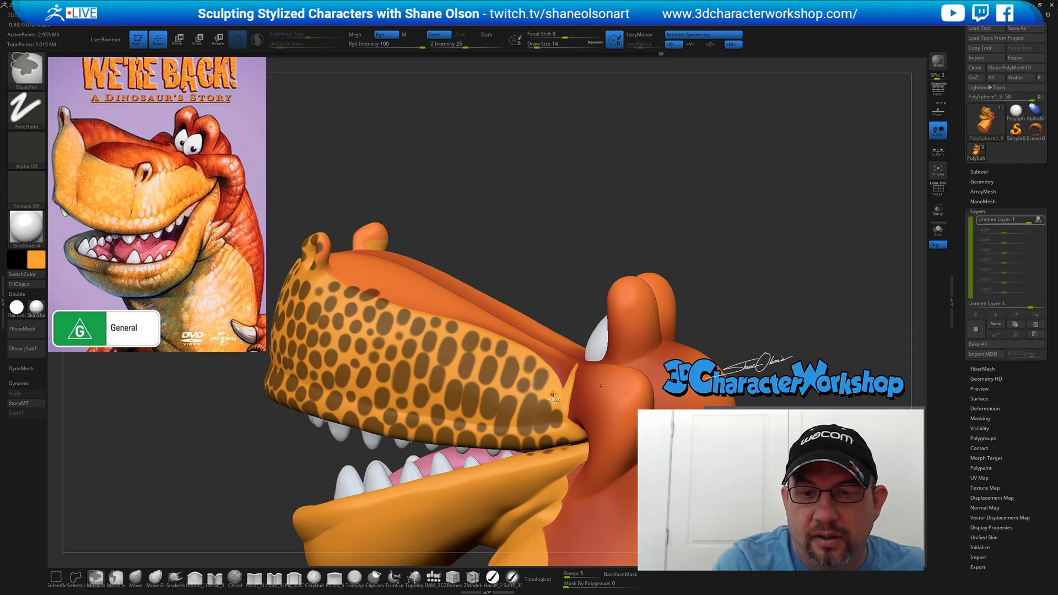
left_click_drag(561, 400, 563, 404, "ctrl")
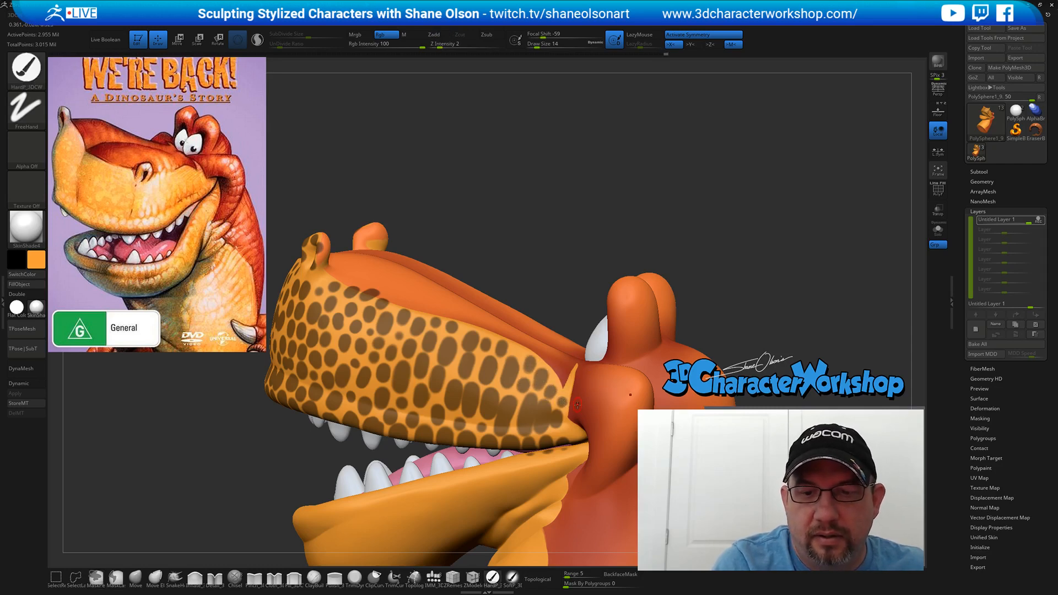
key("ctrl+z")
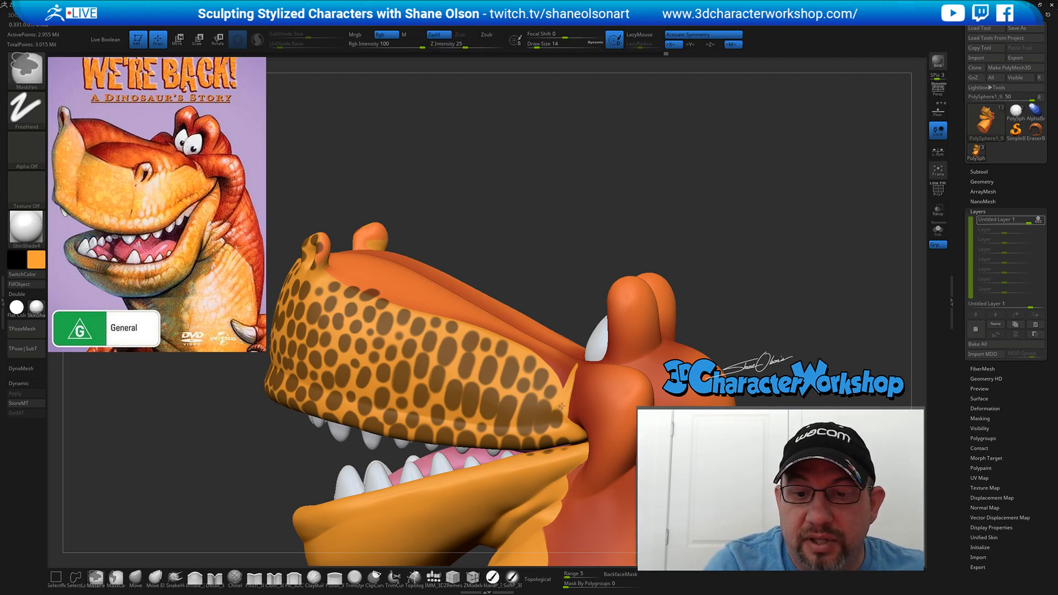
- Touch up the small gaps between the masked spots on the snout's rear side at draw size 7, undoing the last stroke
mouse_move(572, 409)
right_mouse_down()
mouse_move(601, 427)
mouse_move(602, 411)
mouse_move(564, 389)
right_mouse_up()
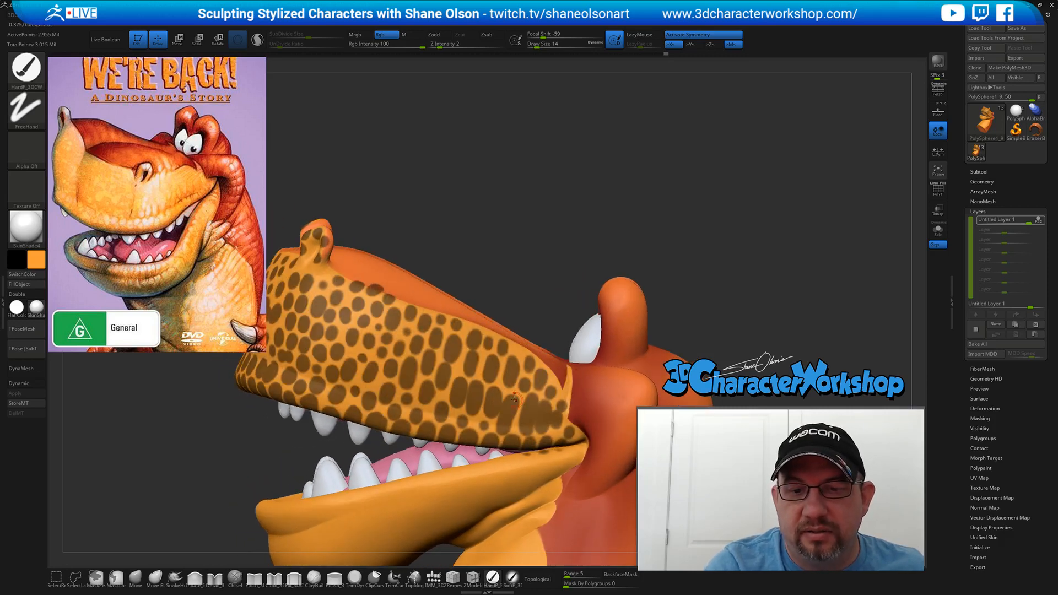
key("ctrl")
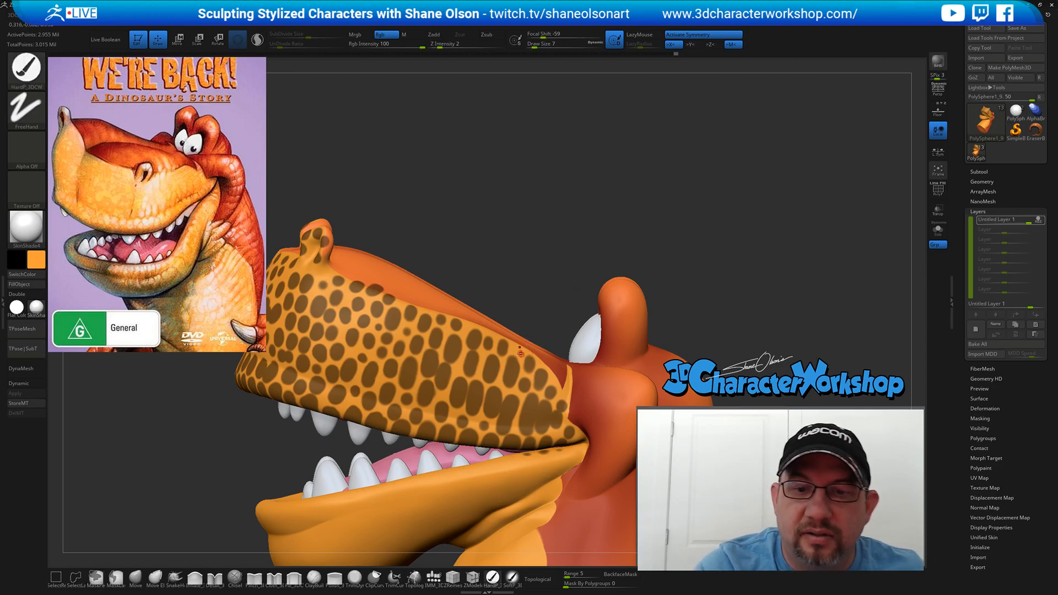
key("ctrl")
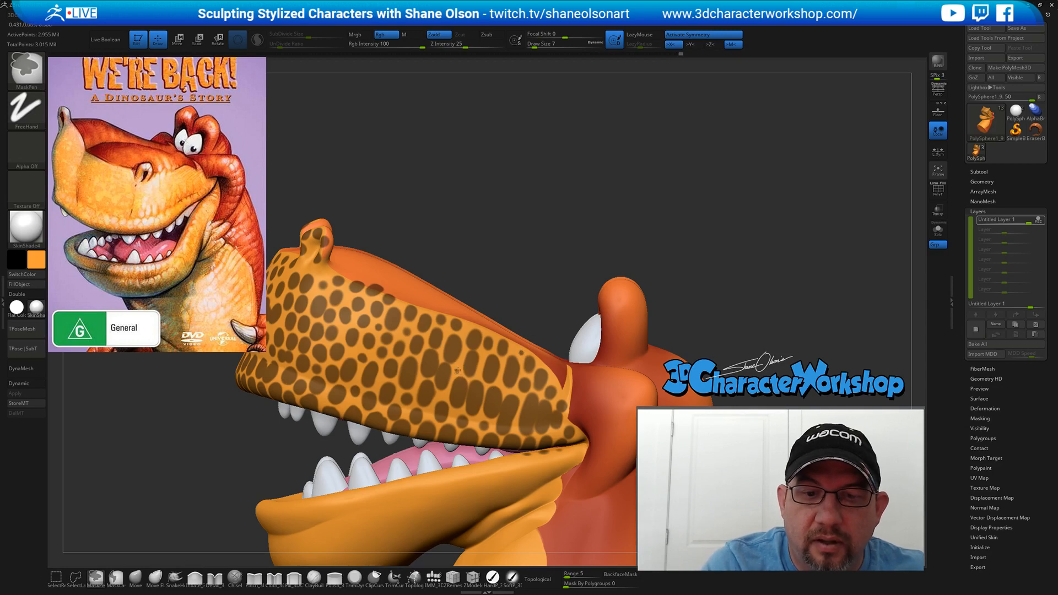
key("ctrl+z")
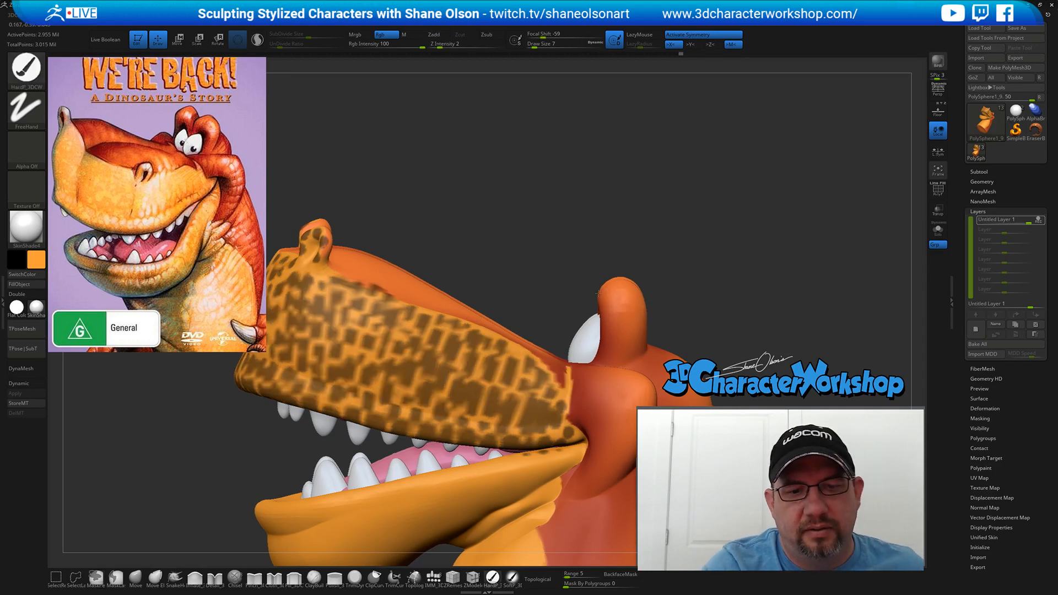
- Examine the masked scale pattern on the snout from several angles
left_click_drag(510, 286, 597, 260, "alt")
mouse_move(660, 291)
left_mouse_down()
mouse_move(627, 311)
mouse_move(659, 331)
mouse_move(637, 347)
mouse_move(612, 275)
left_mouse_up()
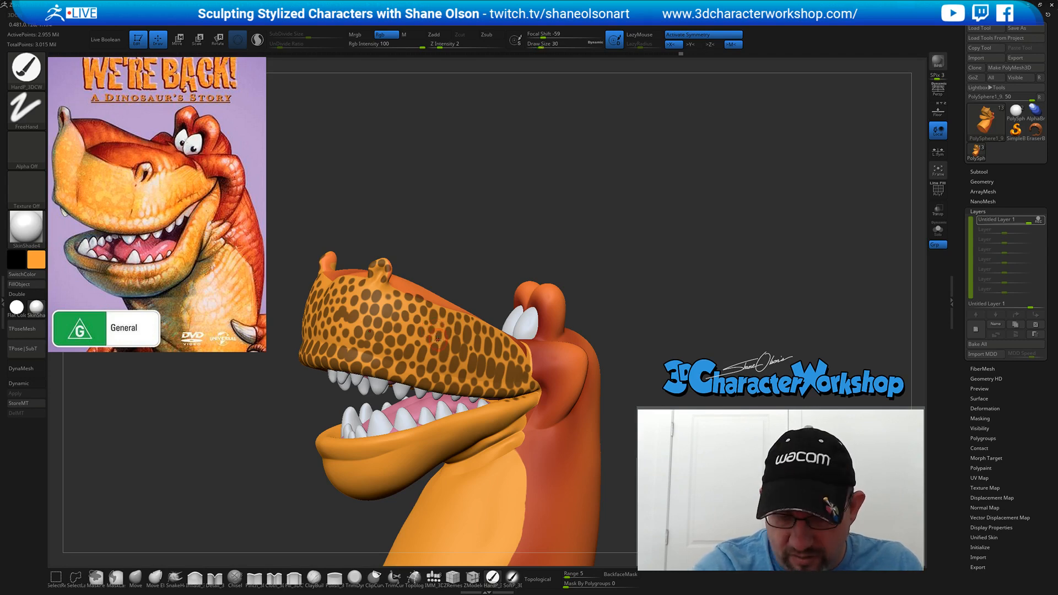
left_click_drag(483, 264, 464, 283)
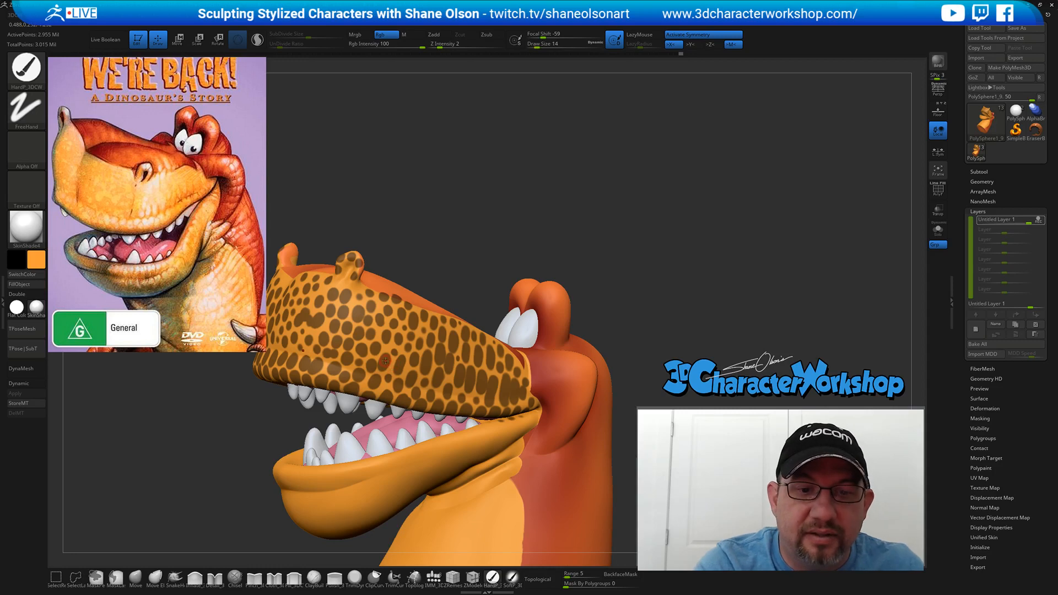
key("ctrl")
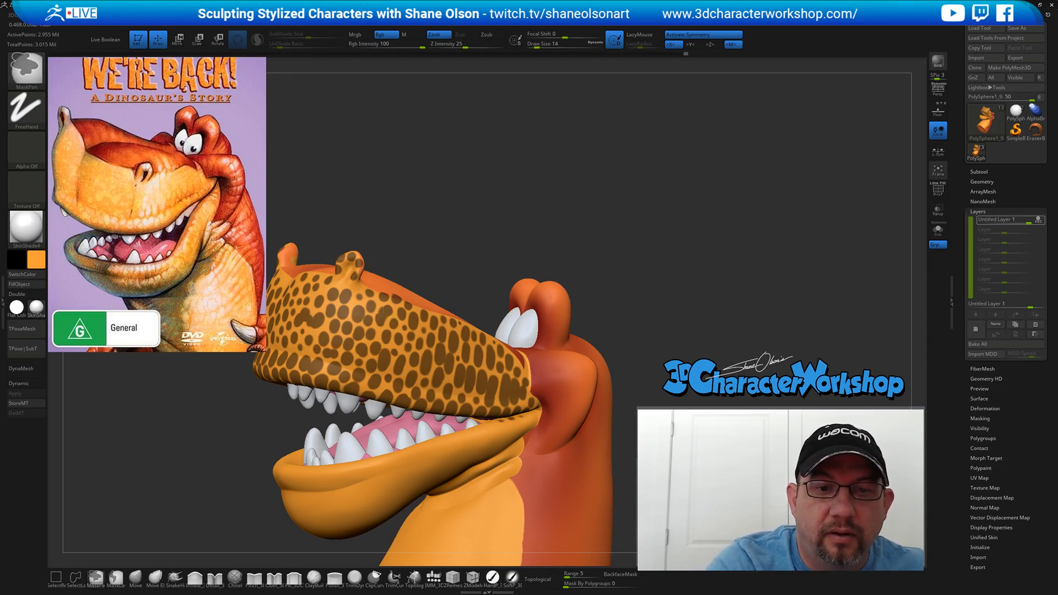
left_click_drag(460, 276, 506, 236)
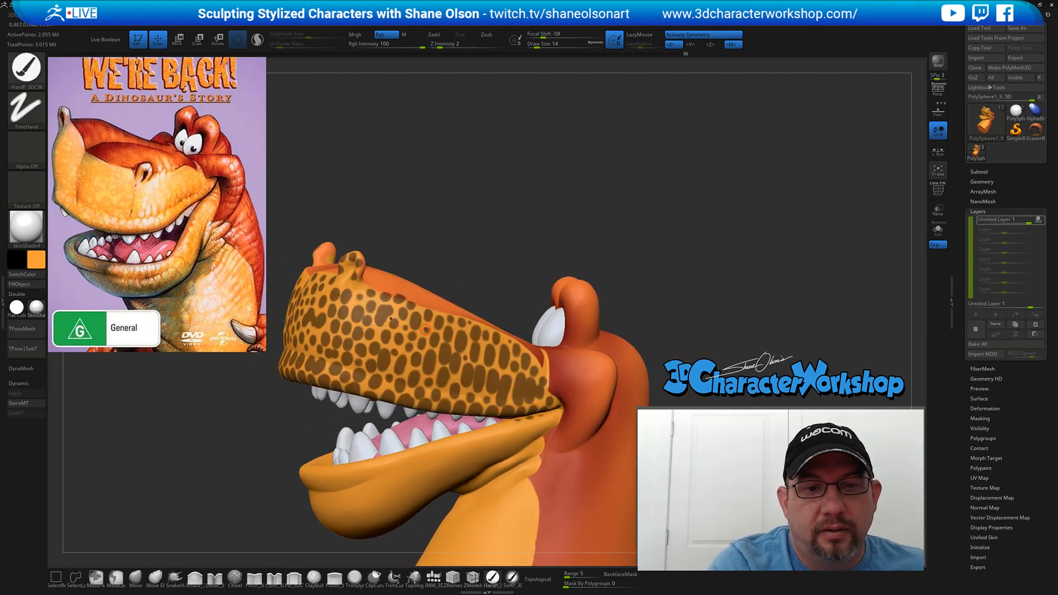
key("ctrl")
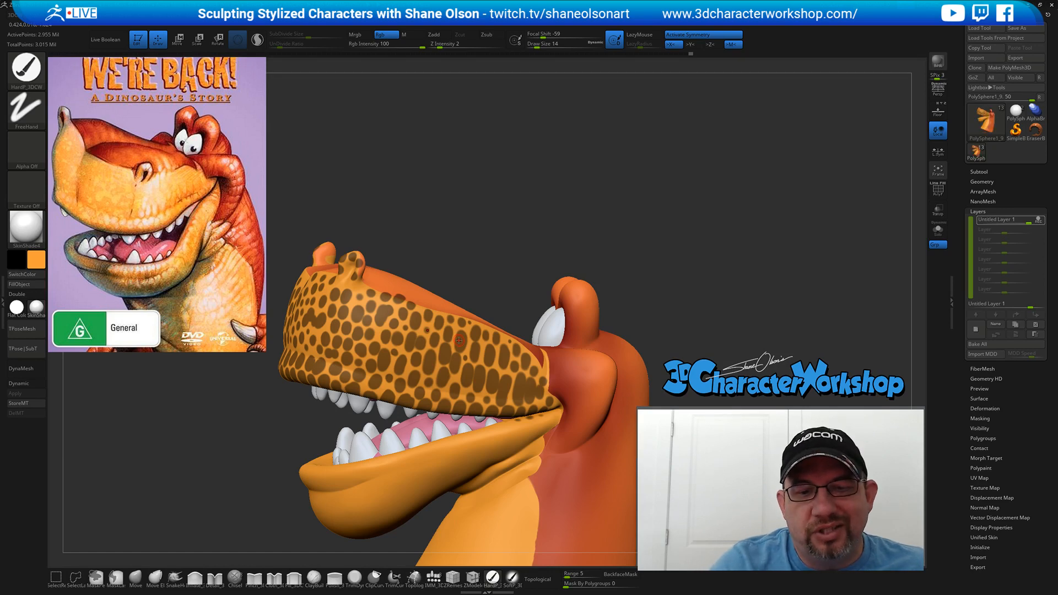
key("ctrl")
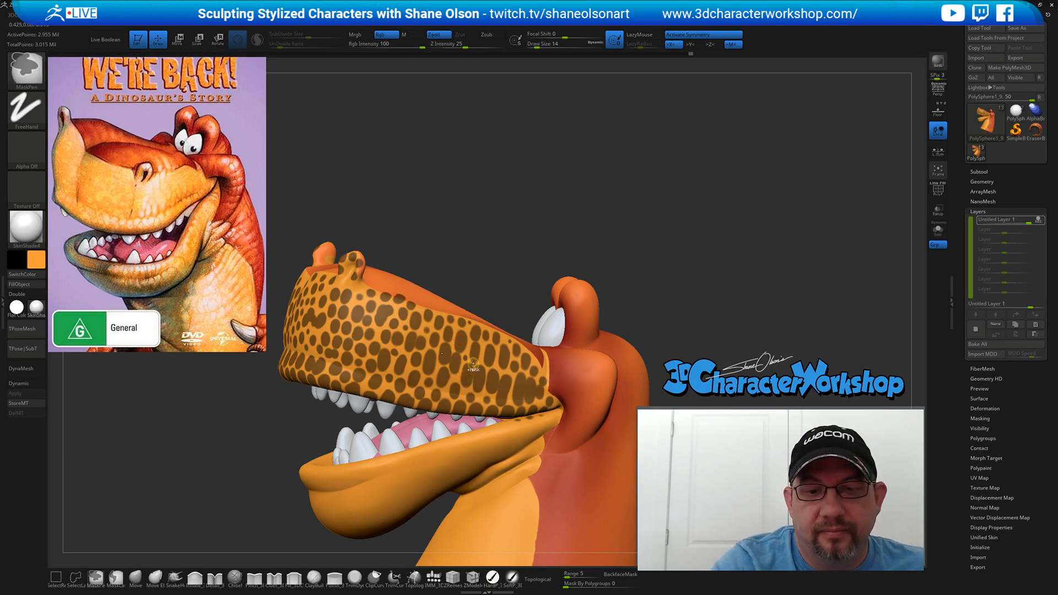
- Unmask the band of spots just above the rear lip row using a smaller draw size, and save the project
right_click_drag(520, 431, 482, 393, "ctrl")
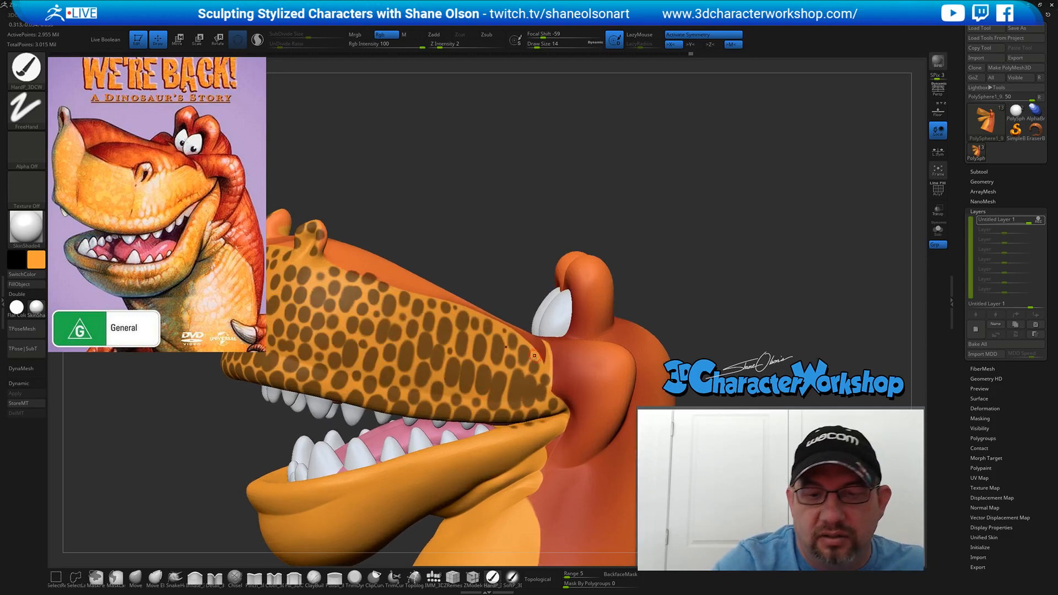
right_click_drag(515, 401, 505, 382, "ctrl")
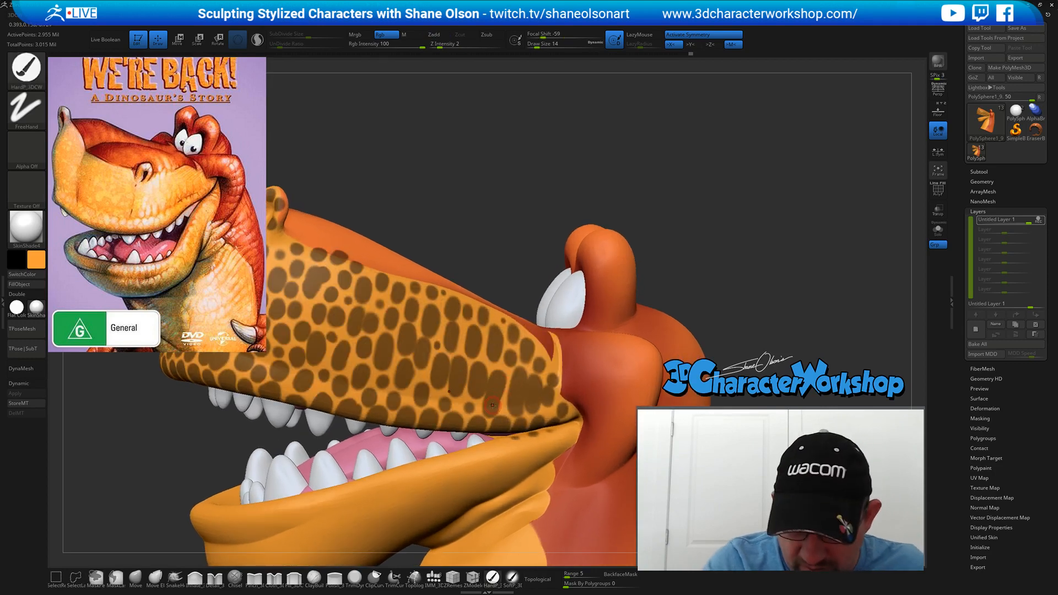
key("ctrl")
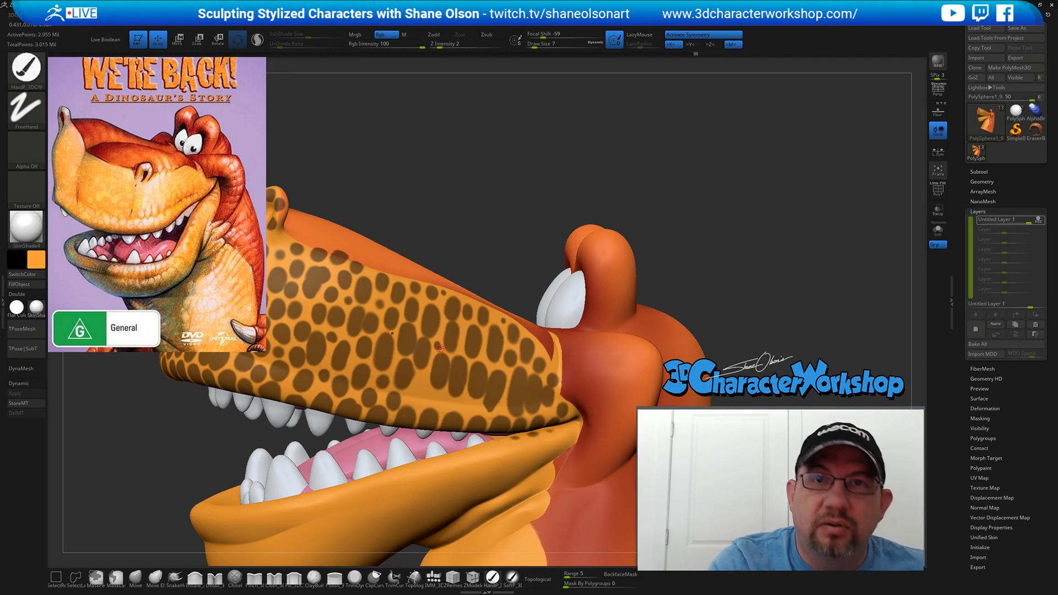
right_click_drag(450, 332, 436, 317, "alt")
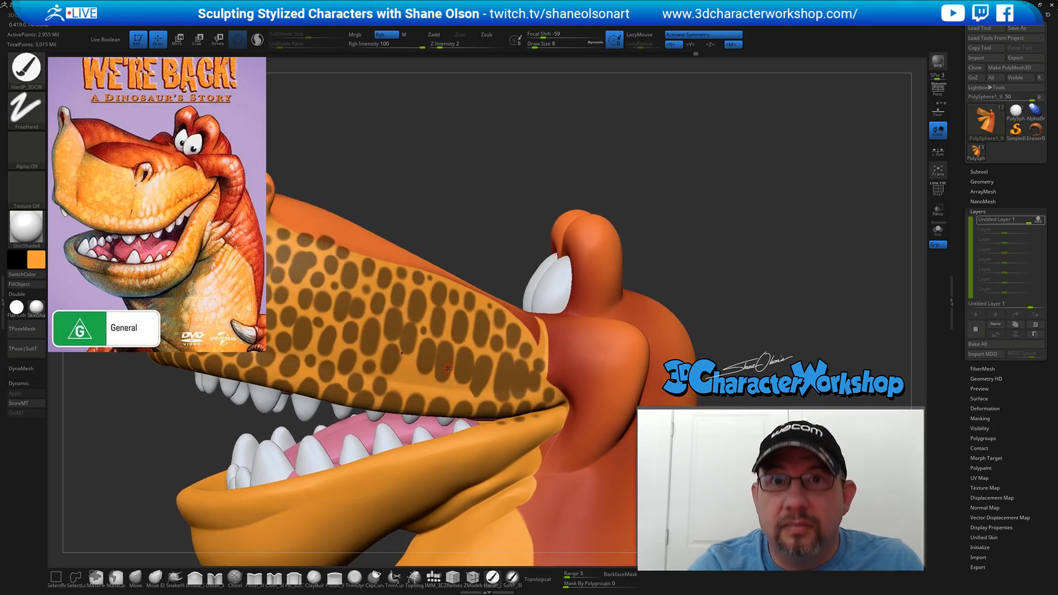
key("ctrl+s")
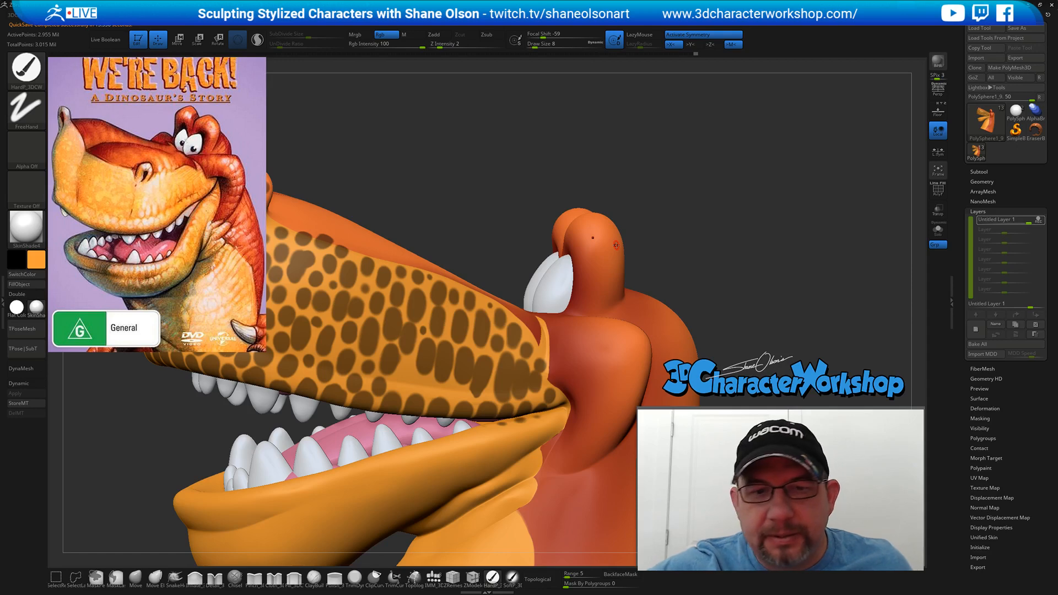
- Lengthen the elongated masked spots on the snout's rear side down toward the lip row at draw size 8
key("ctrl")
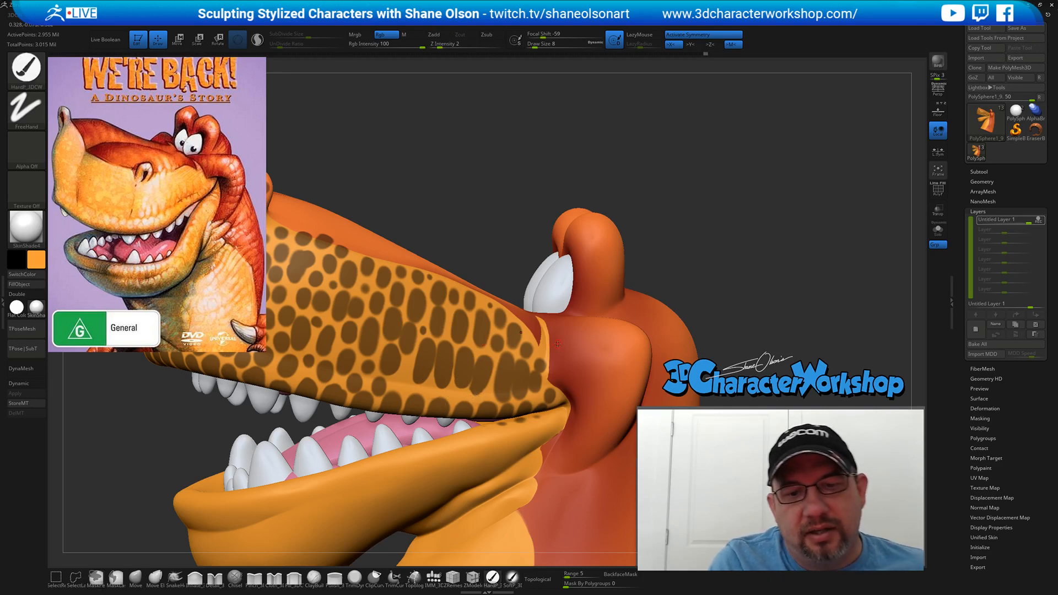
mouse_move(449, 360)
right_mouse_down()
mouse_move(458, 361)
mouse_move(443, 383)
right_mouse_up()
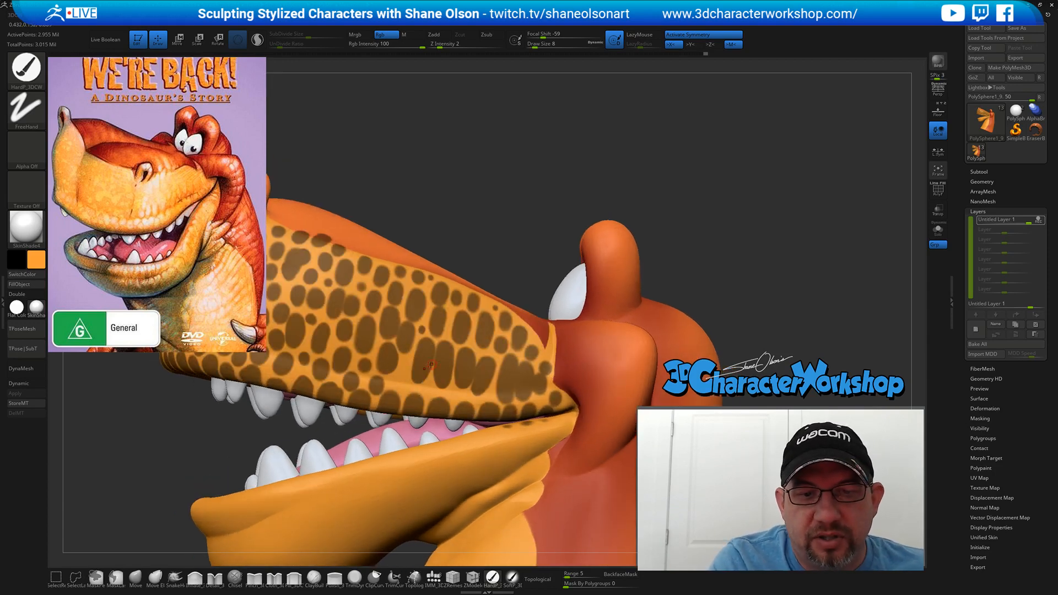
right_click_drag(480, 336, 480, 349, "ctrl")
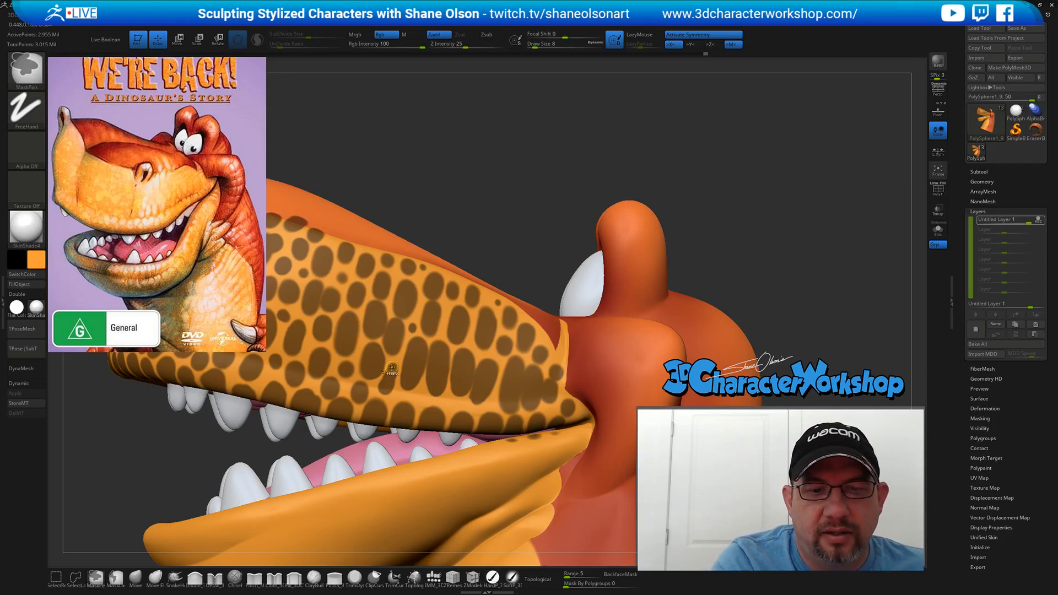
mouse_move(391, 374)
right_mouse_down()
mouse_move(515, 365)
mouse_move(438, 404)
right_mouse_up()
key("ctrl")
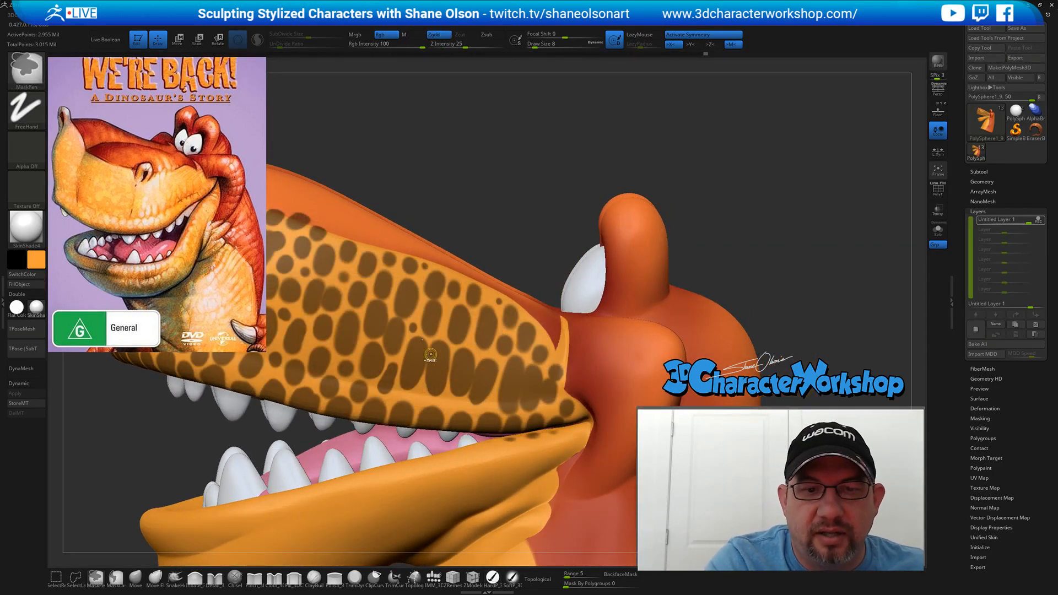
- Erase the uneven elongated spots above the rear lip row, then try a replacement spot at draw size 14 and undo it
mouse_move(401, 371)
left_mouse_down("ctrl+alt")
mouse_move(440, 361)
mouse_move(455, 373)
mouse_move(435, 390)
mouse_move(468, 395)
mouse_move(489, 380)
mouse_move(437, 344)
mouse_move(481, 388)
mouse_move(456, 368)
left_mouse_up("ctrl+alt")
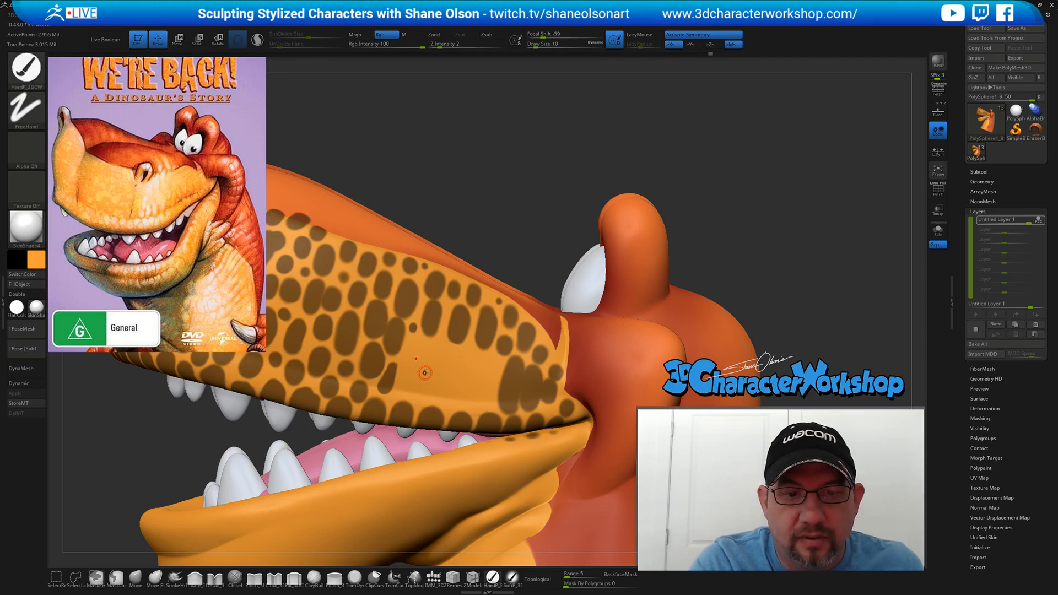
key("bracketright")
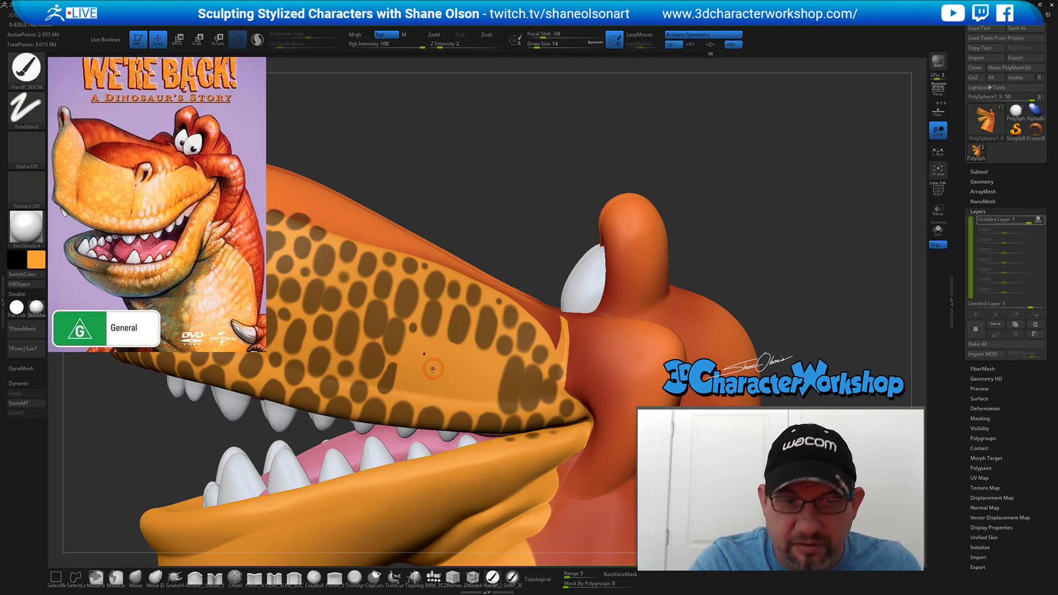
mouse_move(425, 364)
left_mouse_down("ctrl")
mouse_move(422, 393)
mouse_move(427, 379)
left_mouse_up("ctrl")
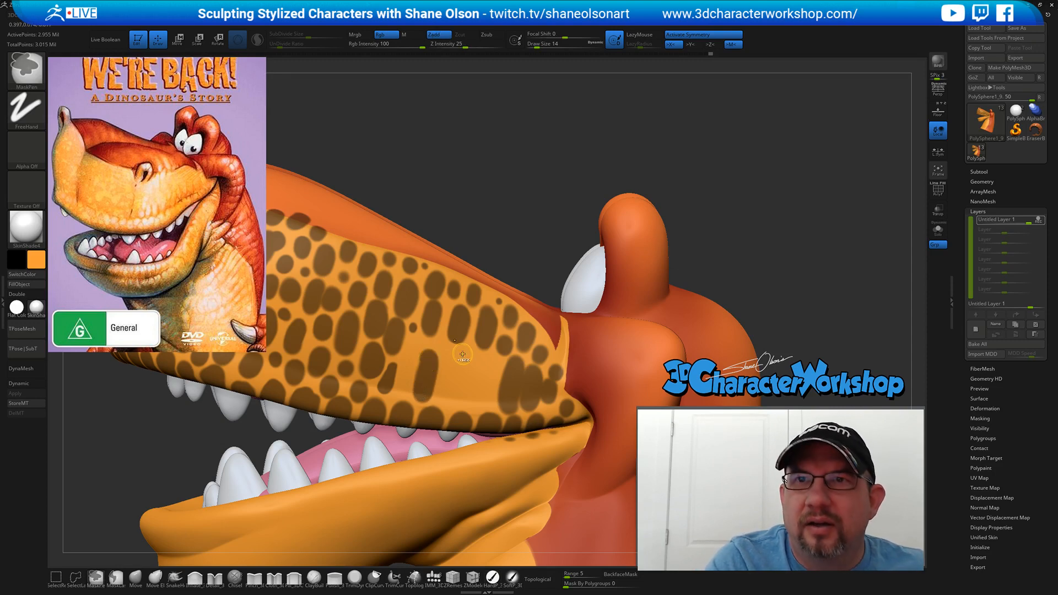
key("ctrl+z")
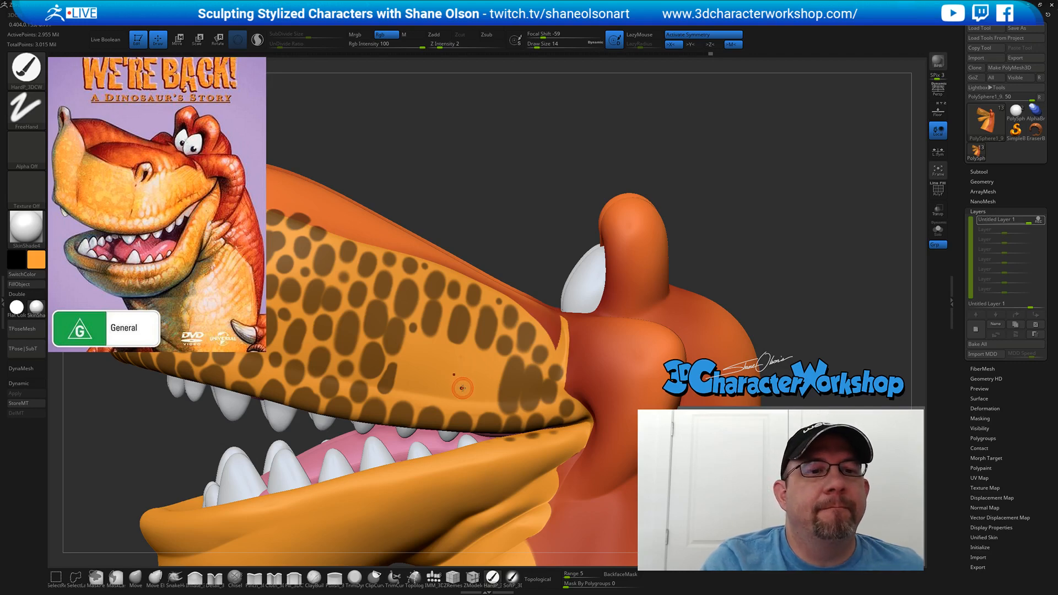
- Mask larger elongated spots across the cleared area above the rear lip row at draw size 14
key("ctrl")
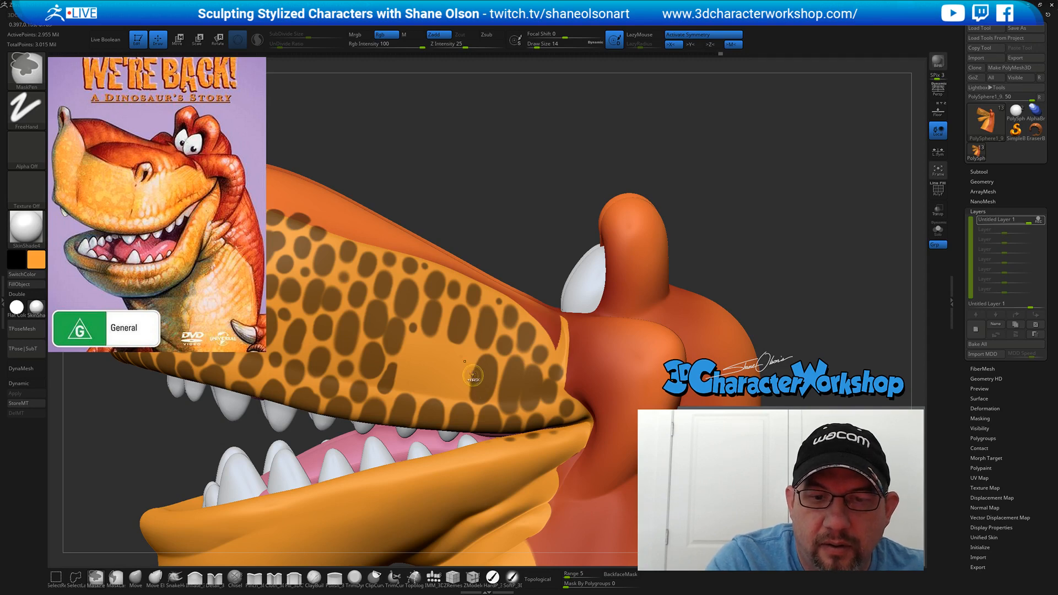
mouse_move(455, 385)
left_mouse_down("ctrl")
mouse_move(459, 356)
mouse_move(425, 378)
mouse_move(428, 351)
mouse_move(424, 390)
left_mouse_up("ctrl")
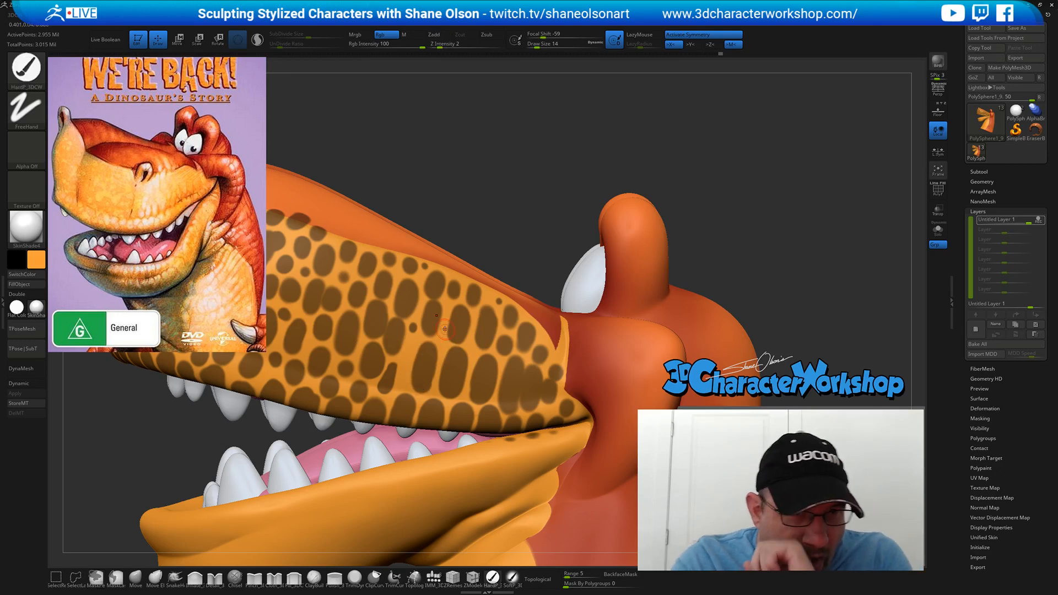
mouse_move(479, 394)
left_mouse_down("ctrl")
mouse_move(483, 365)
mouse_move(461, 357)
left_mouse_up("ctrl")
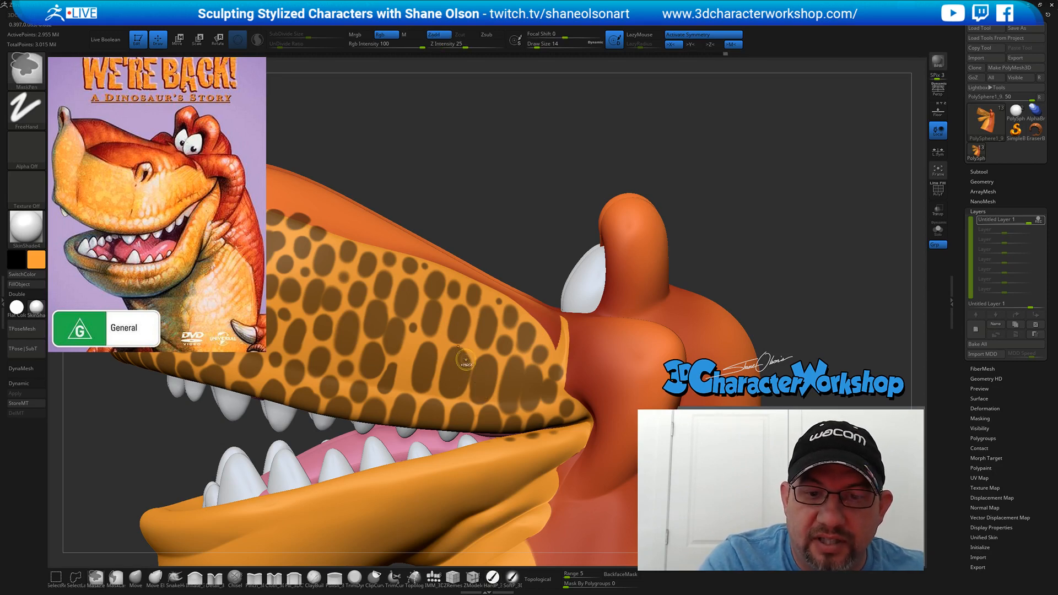
left_click_drag(431, 352, 434, 393, "ctrl")
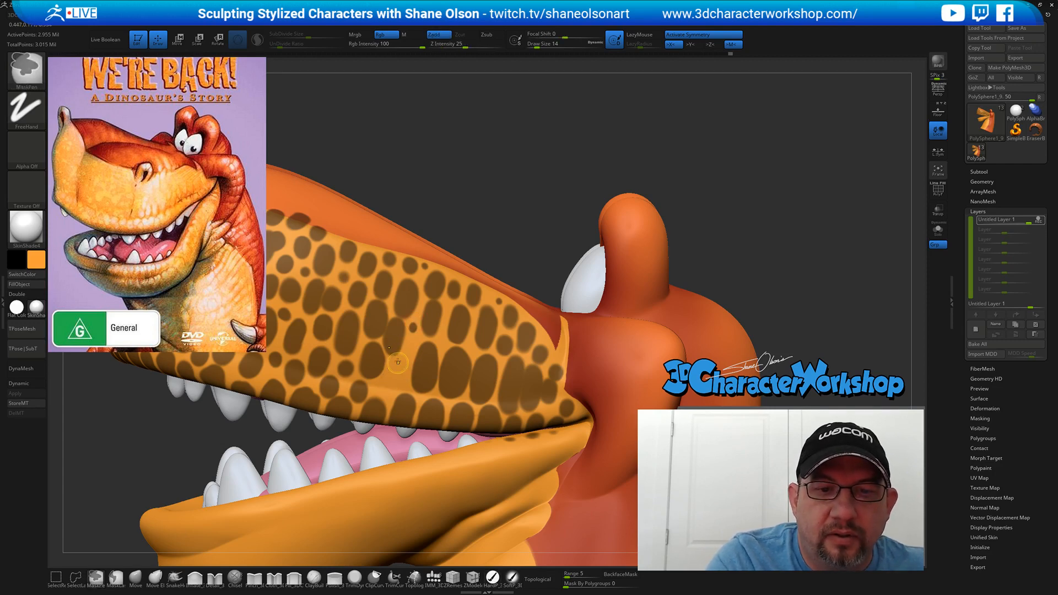
- Erase the narrow spot in front of the new elongated spots and fill that gap with wider masked spots
mouse_move(399, 362)
left_mouse_down("ctrl+alt")
mouse_move(396, 325)
mouse_move(391, 352)
left_mouse_up("ctrl+alt")
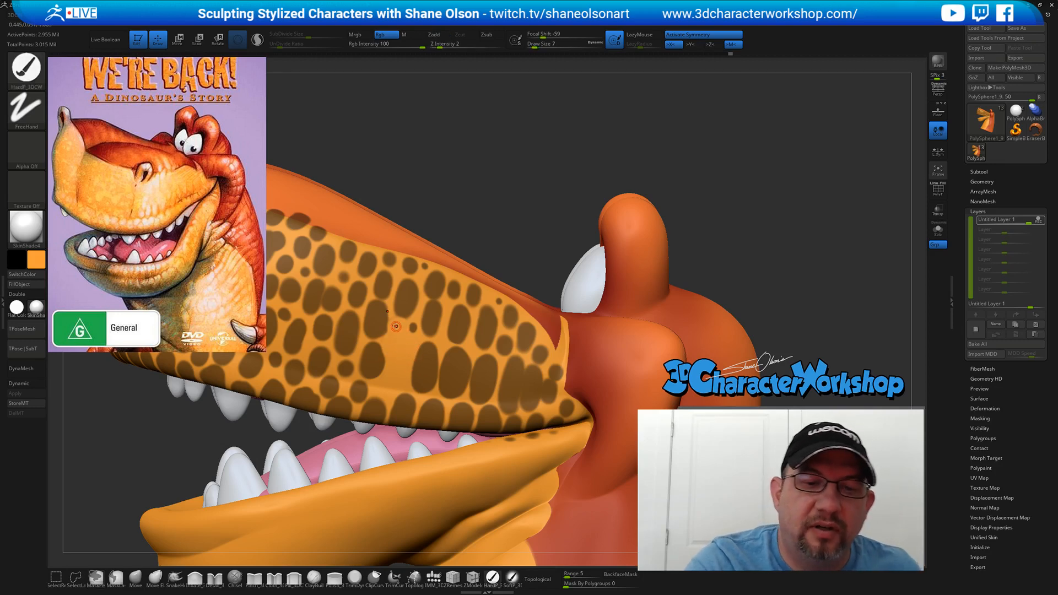
key("ctrl")
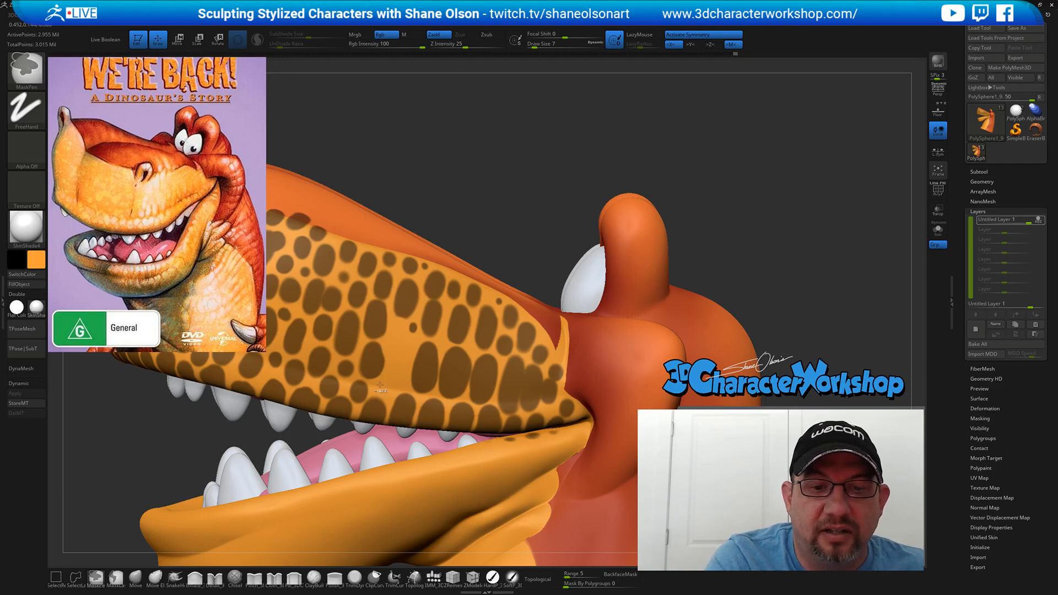
key("ctrl")
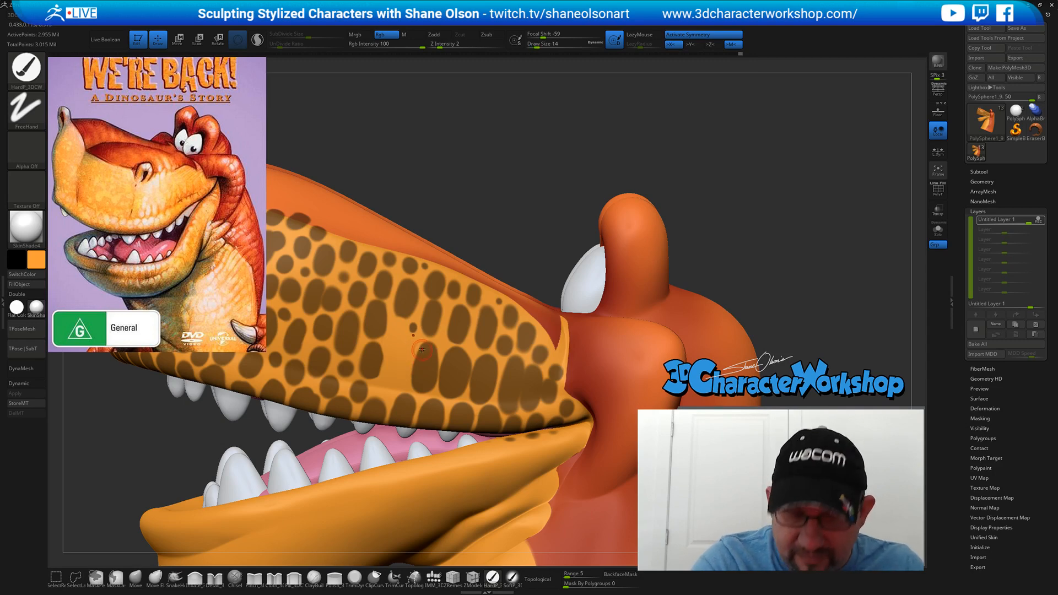
key("ctrl")
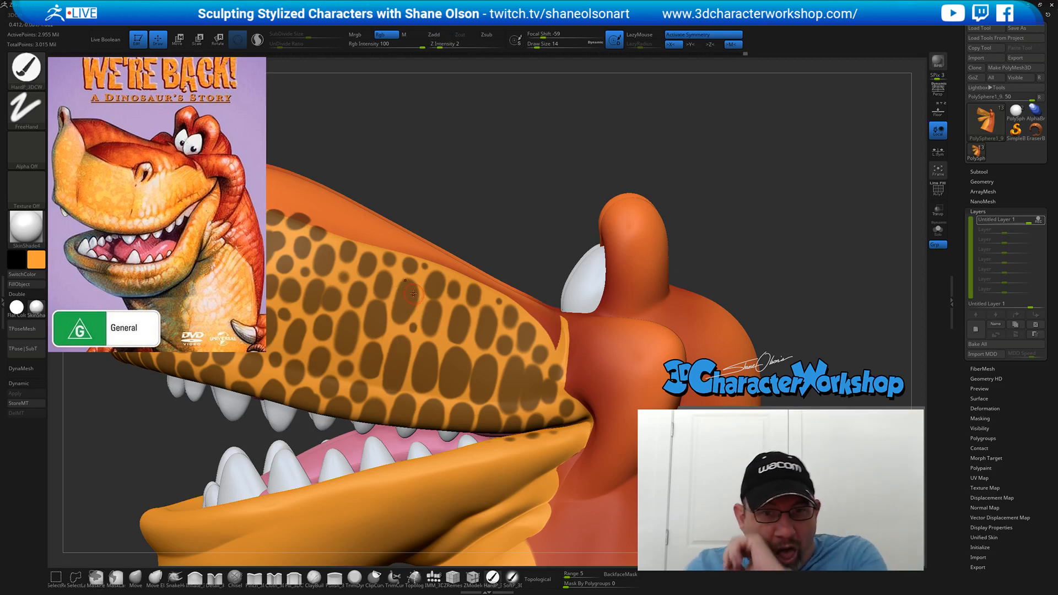
- Refine the masked spots along the snout's rear edge near the mouth corner, reducing the draw size to 9
key("ctrl")
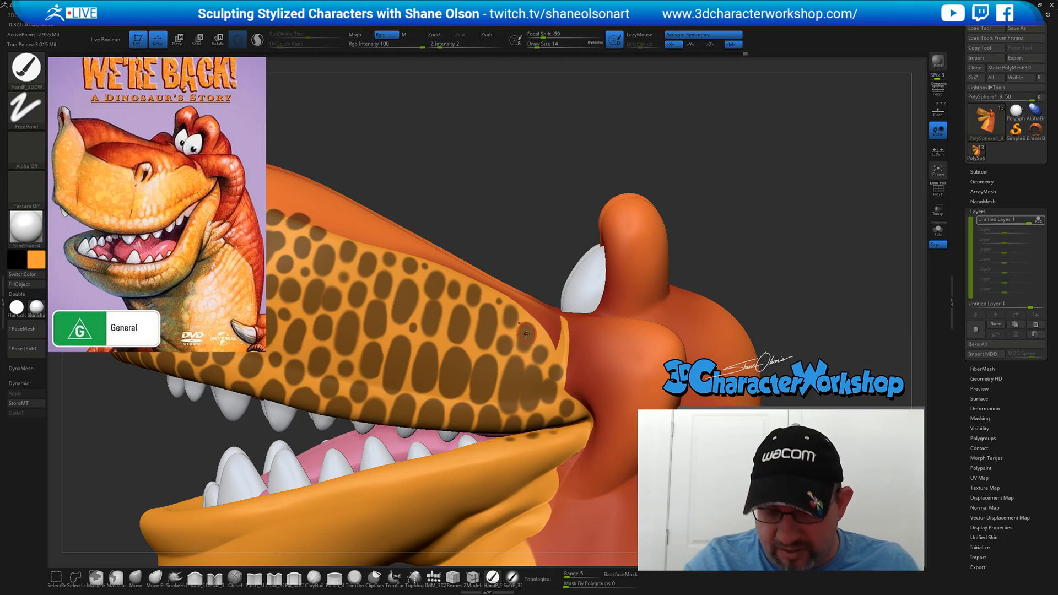
key("ctrl")
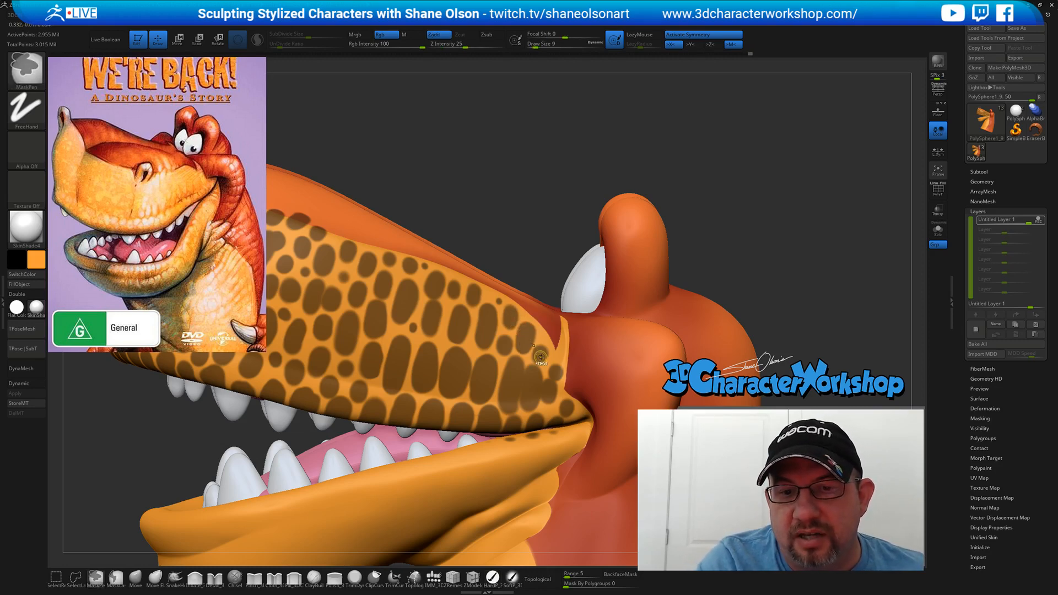
left_click(574, 379, "ctrl")
- Move the Spotlight reference image slightly up and to the left, away from the snout
key("z")
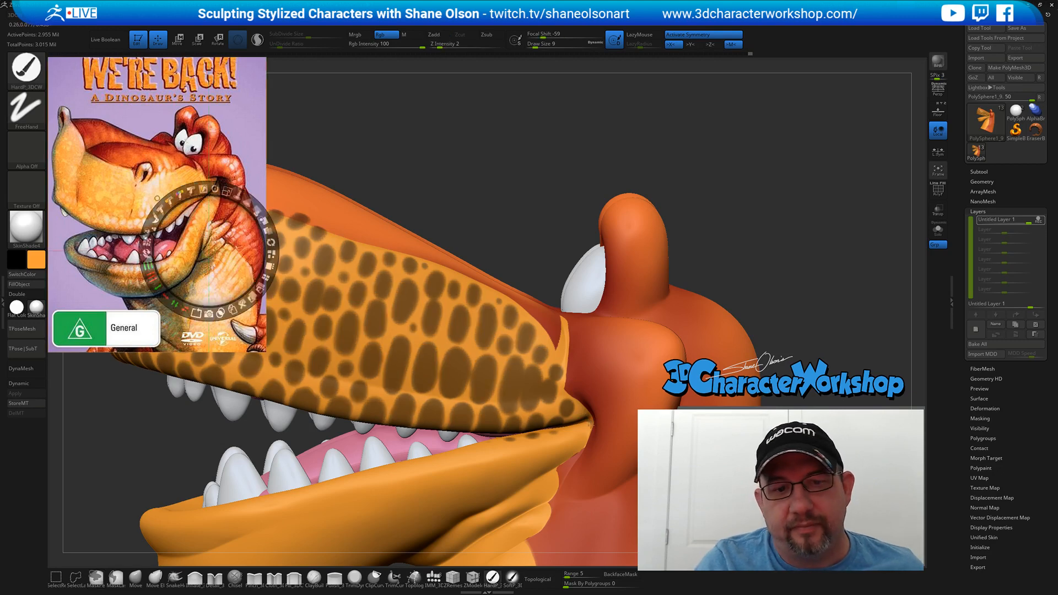
left_click_drag(613, 453, 590, 433)
key("z")
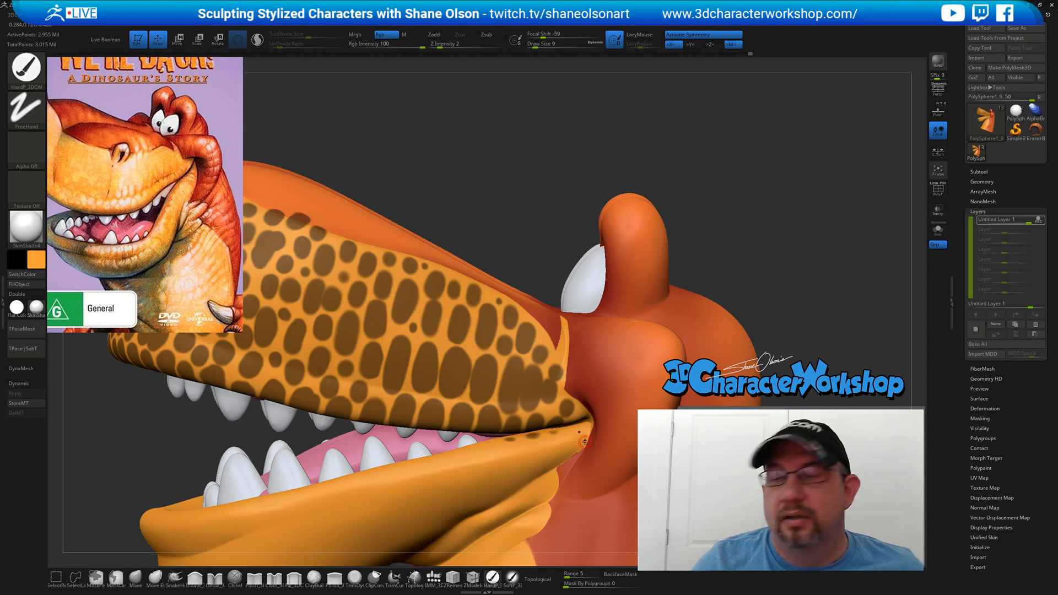
- Invert the mask so only the snout spots are paintable, and turn off ViewMask to hide the mask shading
left_click_drag(589, 176, 738, 191, "alt")
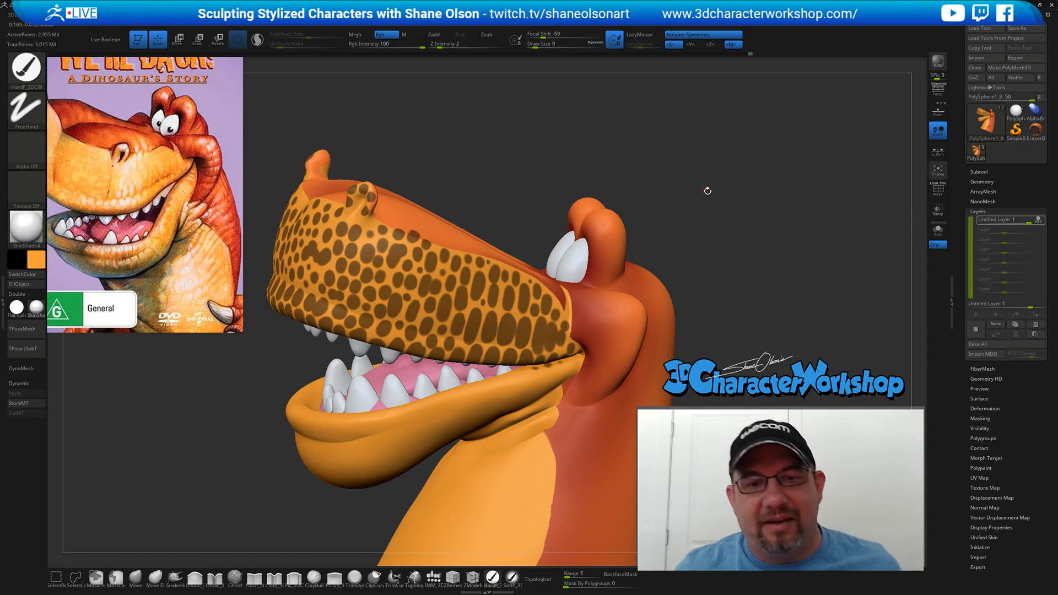
left_click(716, 227, "ctrl")
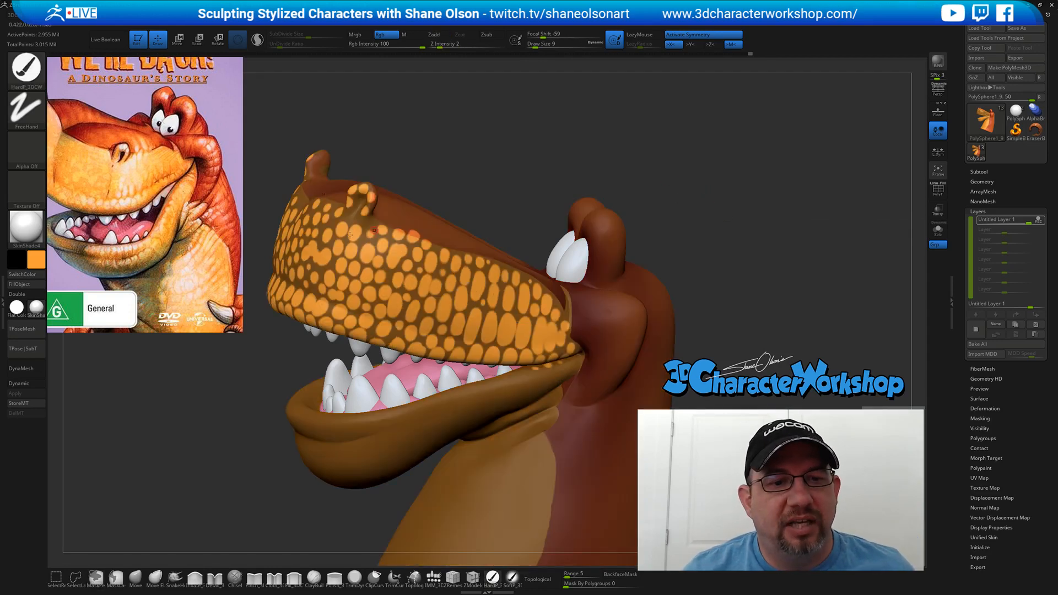
left_click_drag(967, 401, 992, 372)
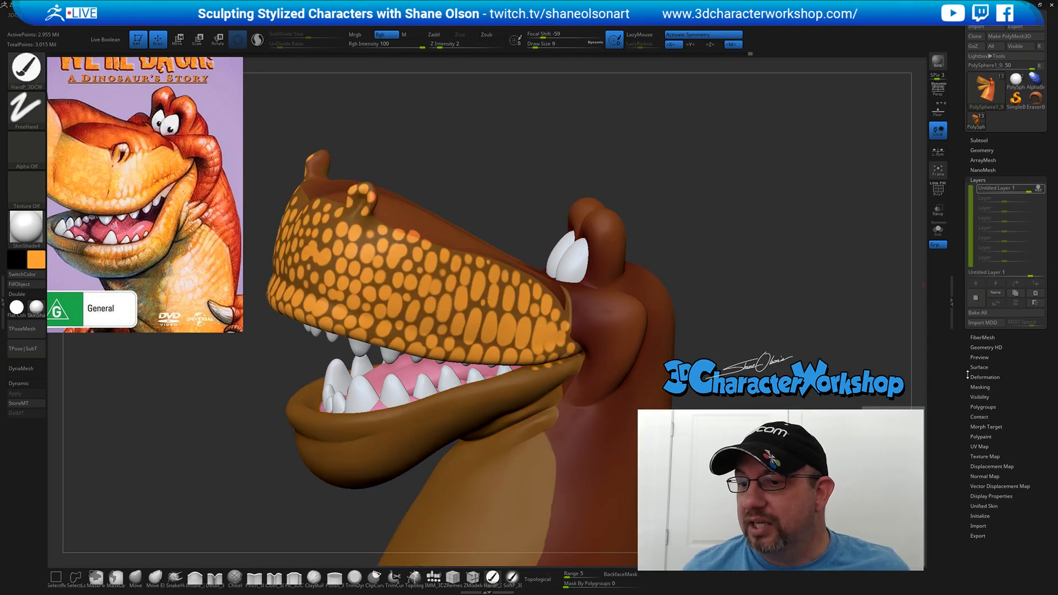
left_click(981, 388)
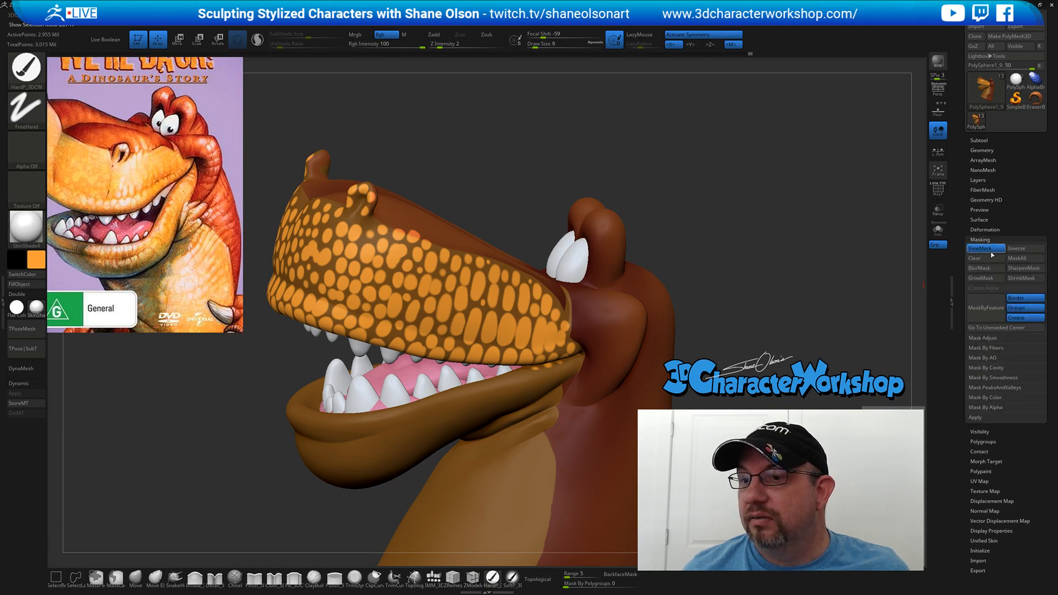
left_click(974, 258)
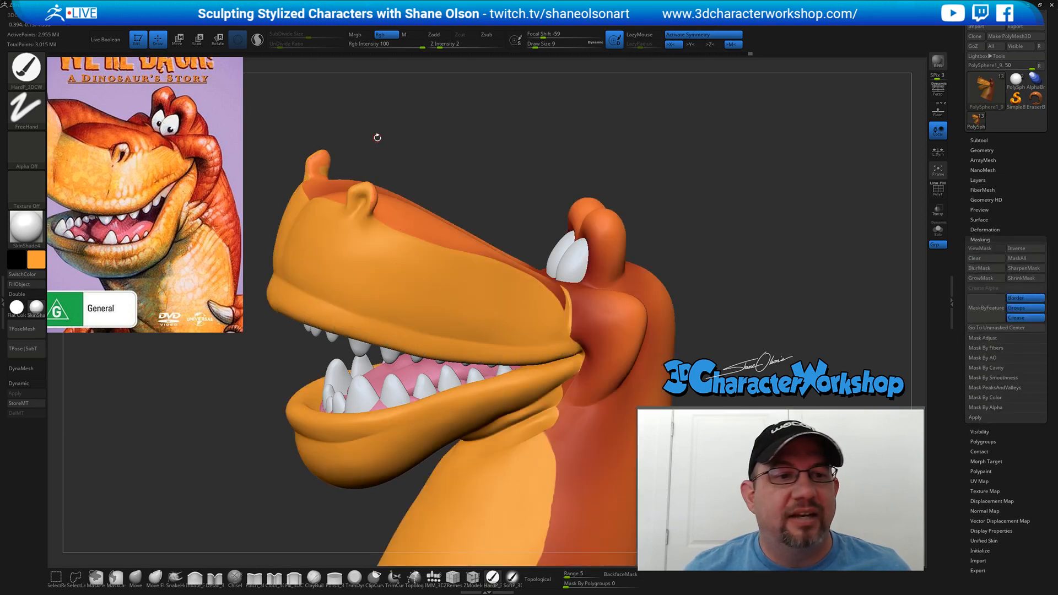
- Sample a light yellow-orange from the reference image and switch to the soft paint brush at draw size 251
key("z")
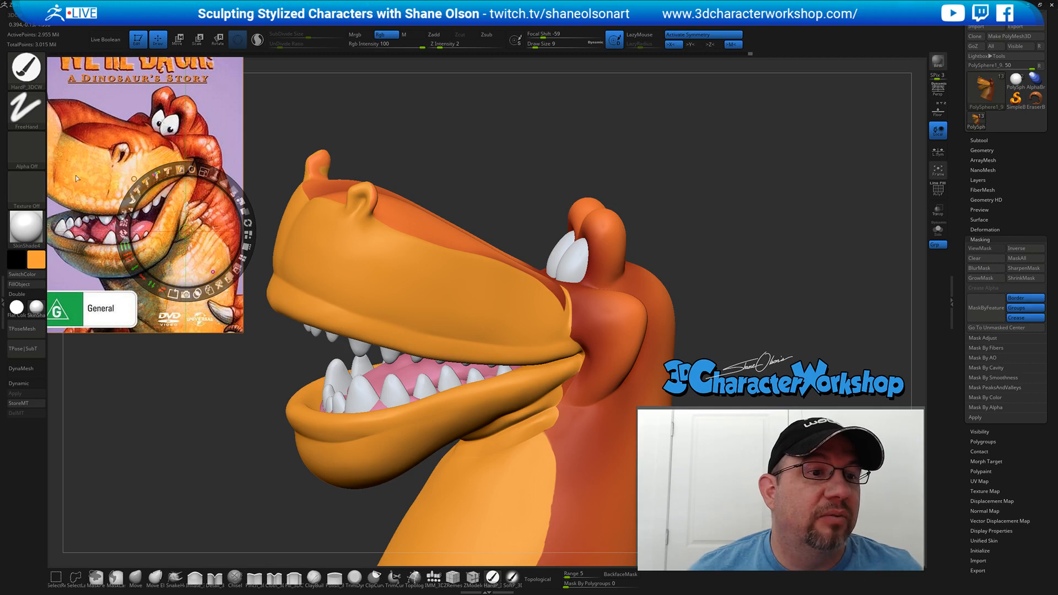
key("c")
key("z")
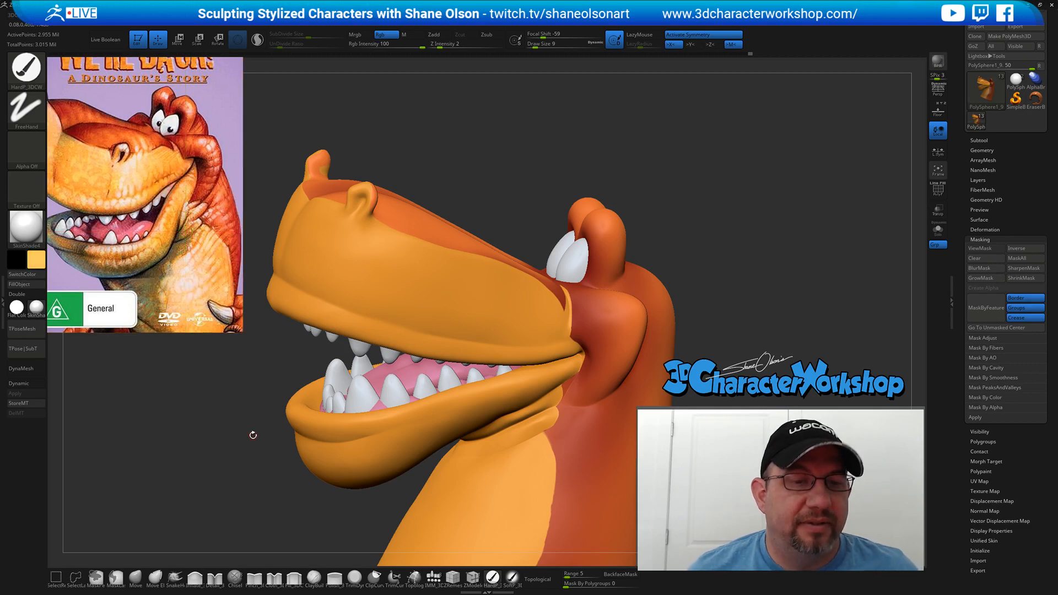
left_click(512, 577)
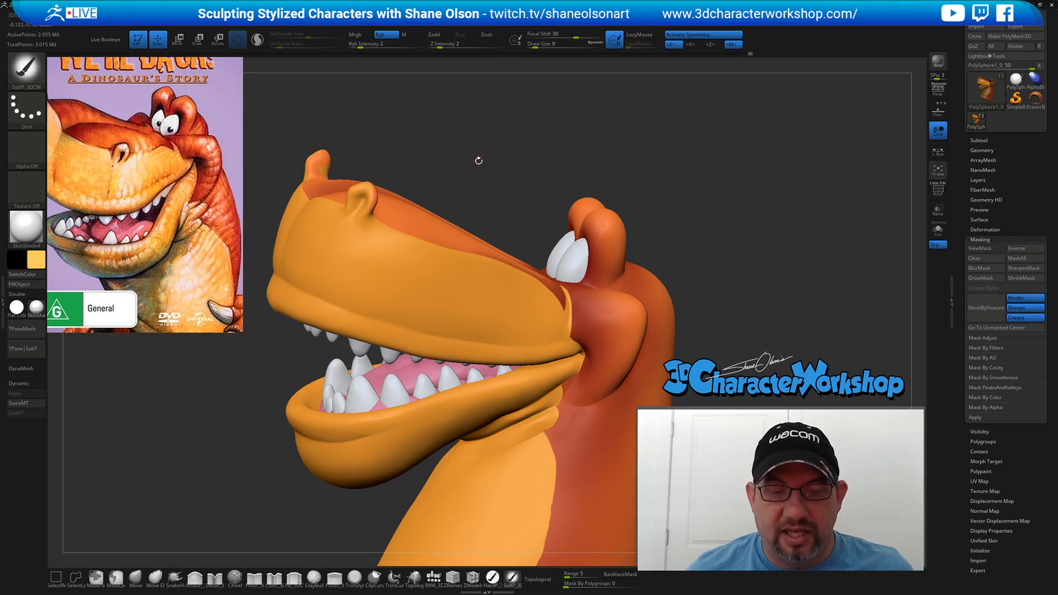
key("s")
left_click_drag(489, 153, 513, 162)
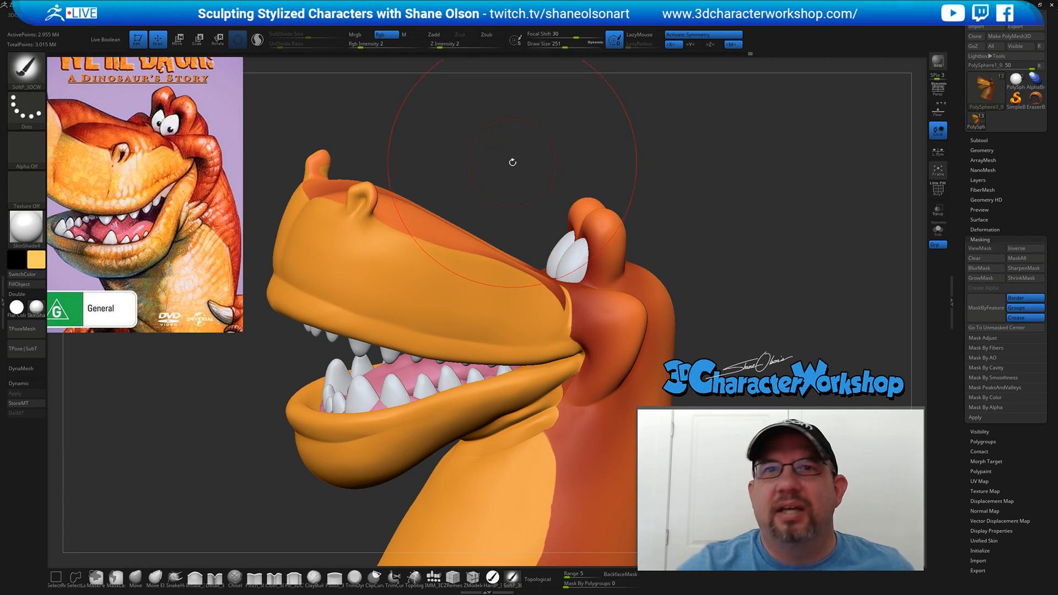
- Paint the light yellow-orange softly over the unmasked scales from the front of the snout back along its side
mouse_move(663, 232)
left_mouse_down()
mouse_move(639, 236)
mouse_move(631, 197)
mouse_move(442, 177)
left_mouse_up()
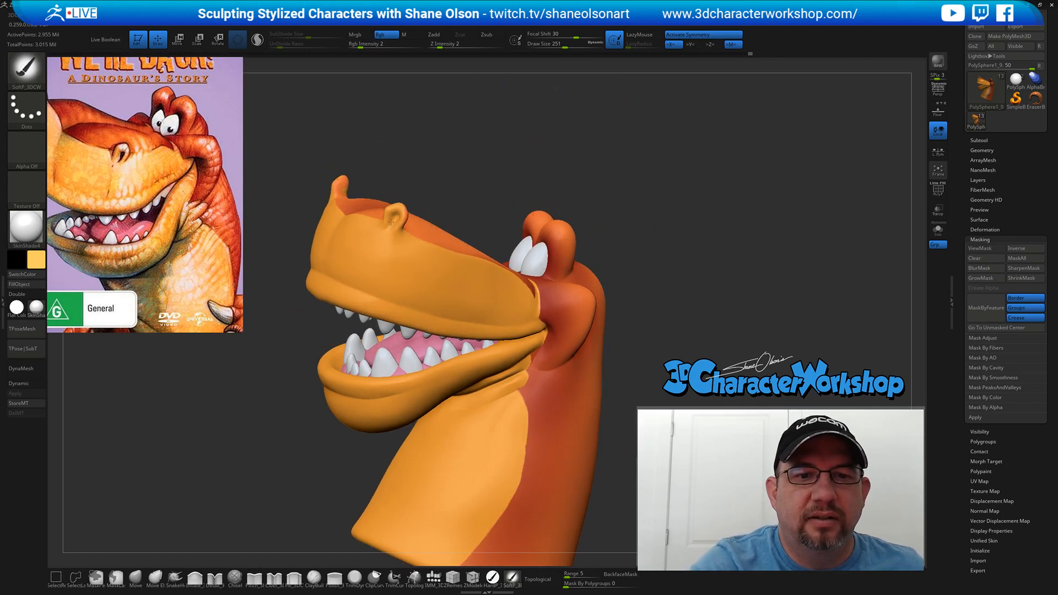
left_click_drag(391, 222, 398, 209)
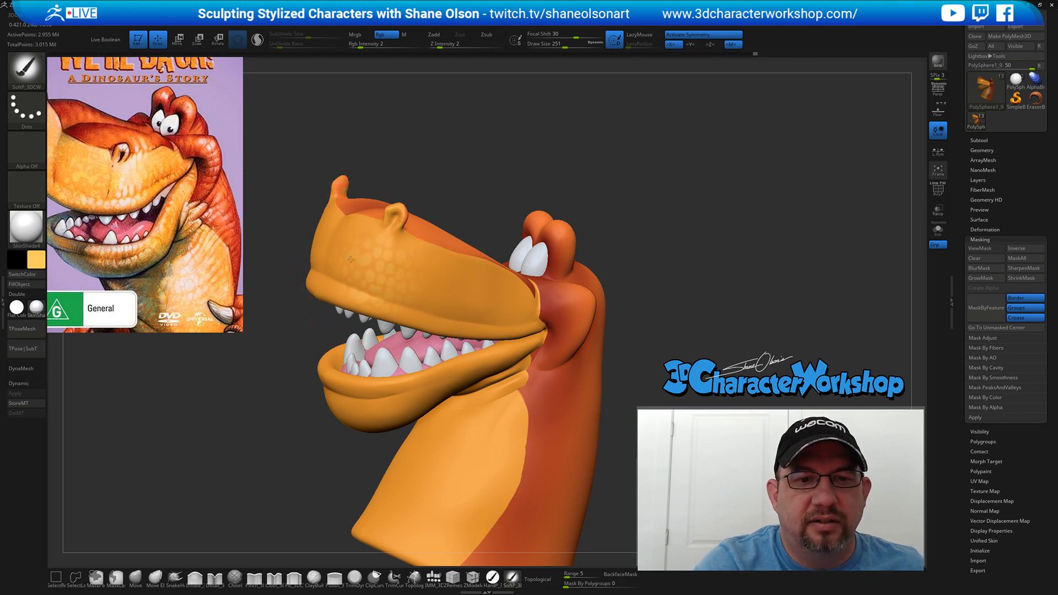
mouse_move(708, 290)
left_mouse_down()
mouse_move(678, 292)
mouse_move(711, 285)
left_mouse_up()
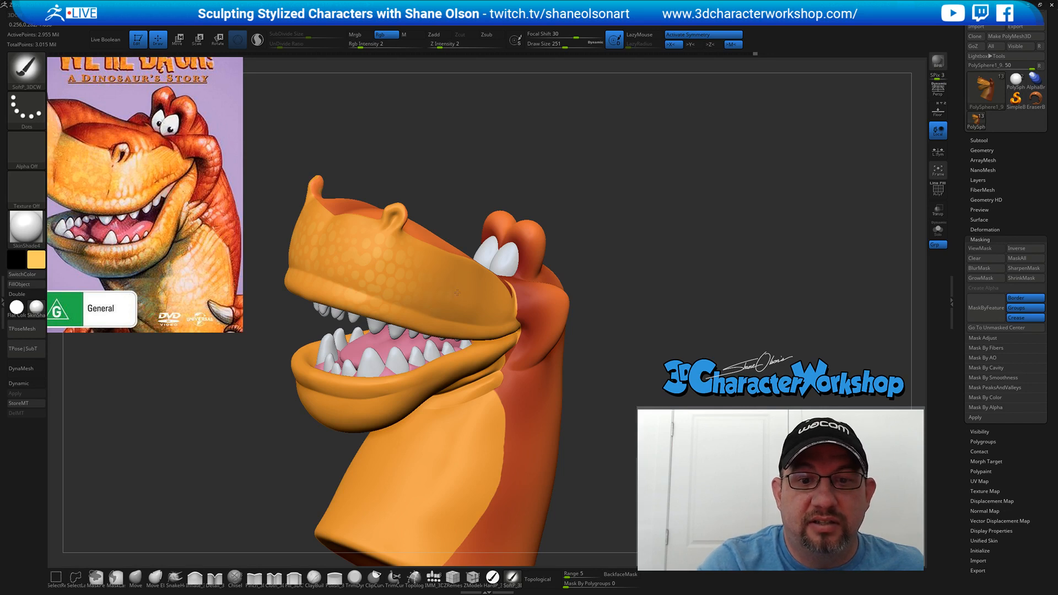
left_click_drag(652, 309, 595, 313)
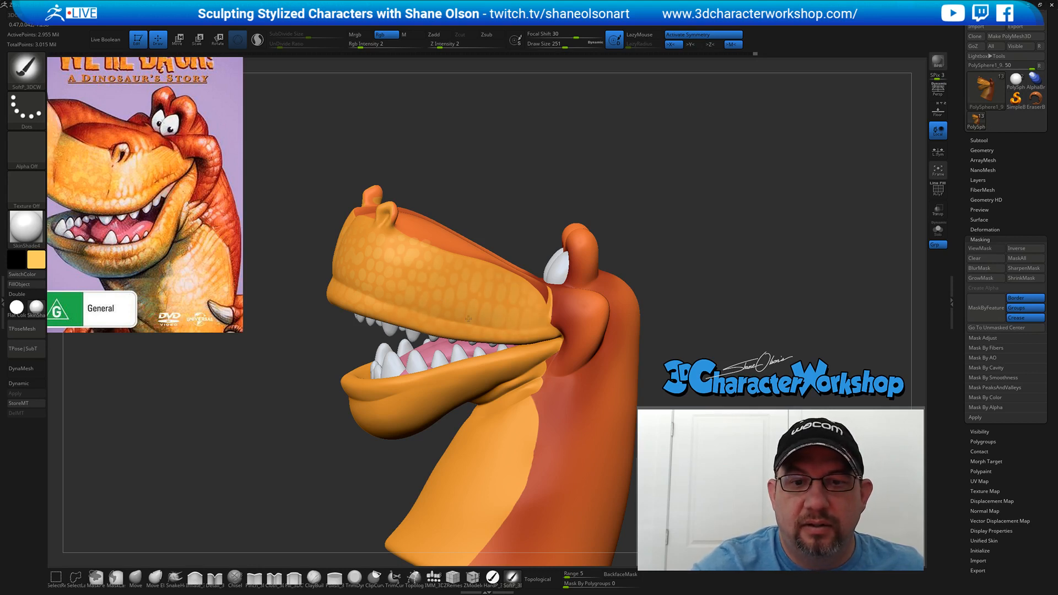
left_click_drag(656, 259, 668, 318)
- Lighten the scales on the snout's side and upper lip, using draw size 167 and a smaller 124
key("s")
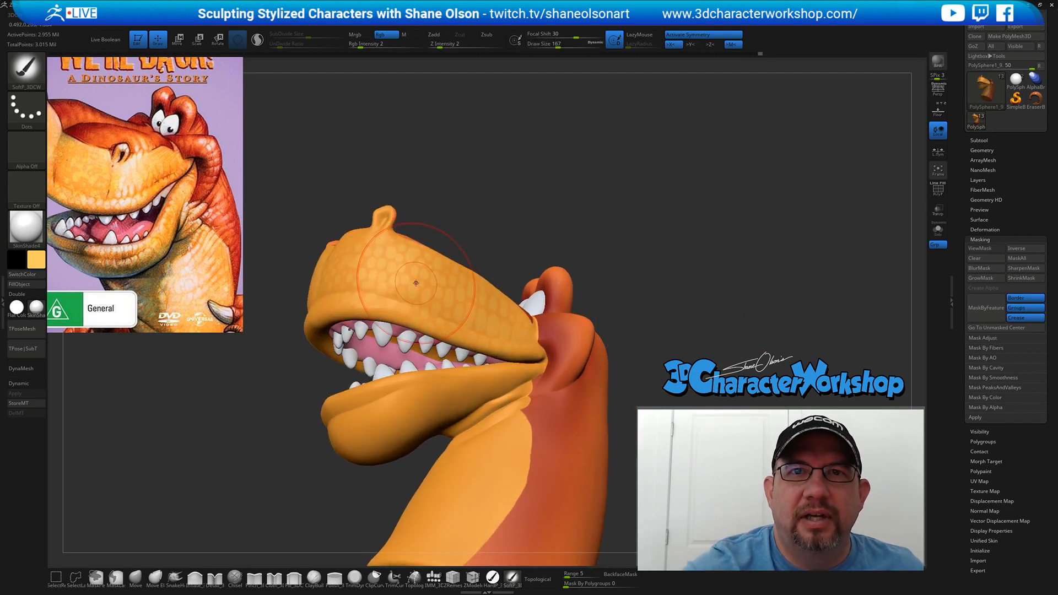
right_click_drag(406, 281, 378, 262, "alt")
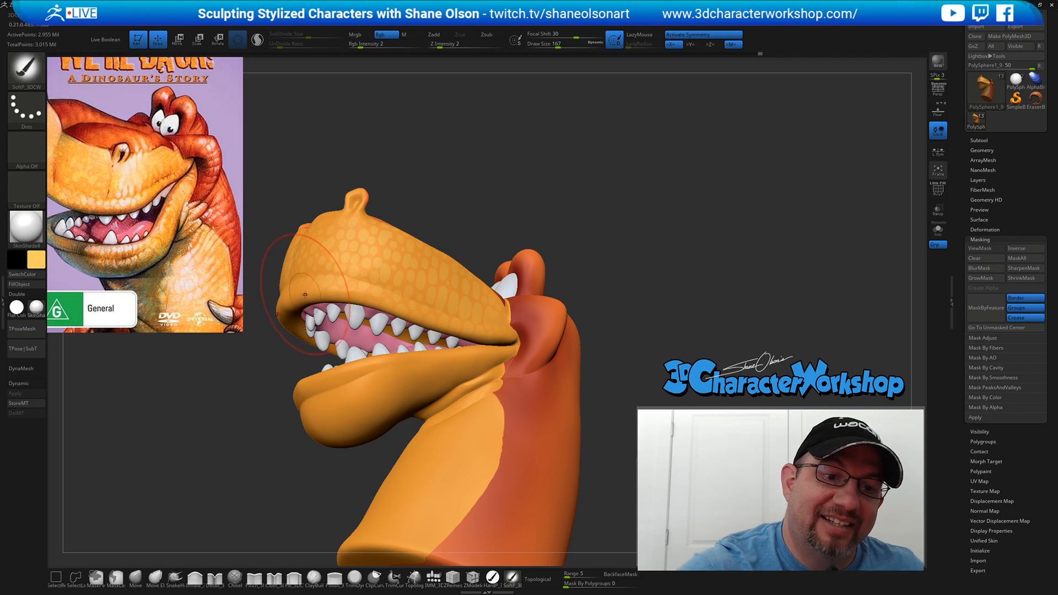
key("s")
left_click_drag(304, 297, 300, 297)
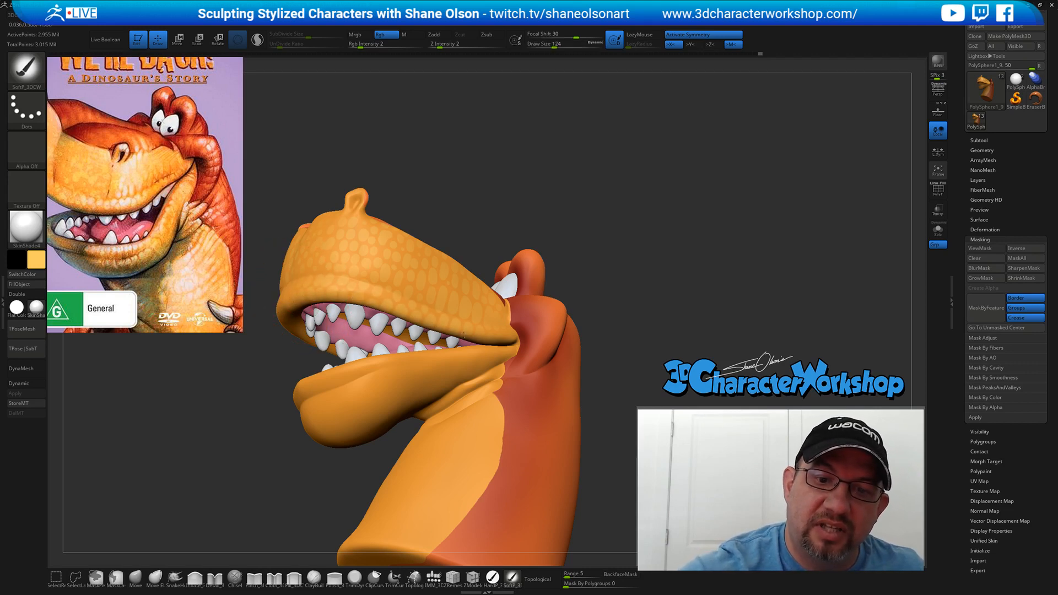
right_click_drag(529, 265, 609, 322)
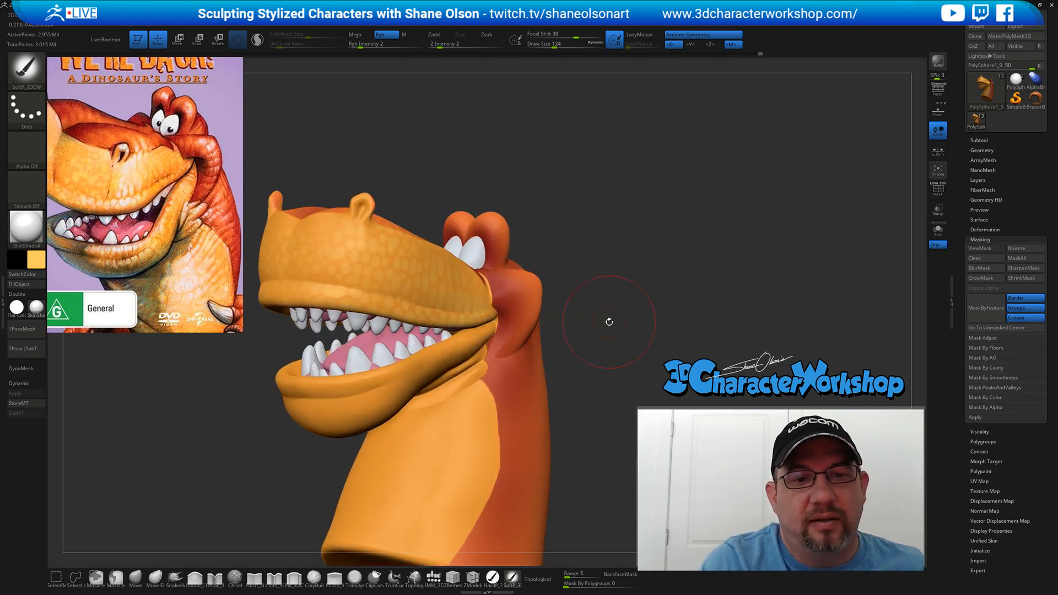
- Build up the light color on the scales along the snout's side with the draw size at 163
key("s")
left_click_drag(611, 316, 607, 316)
mouse_move(608, 315)
right_mouse_down("alt")
mouse_move(626, 324)
mouse_move(620, 310)
mouse_move(326, 300)
mouse_move(331, 283)
mouse_move(571, 287)
mouse_move(540, 313)
right_mouse_up("alt")
left_click_drag(517, 308, 551, 334)
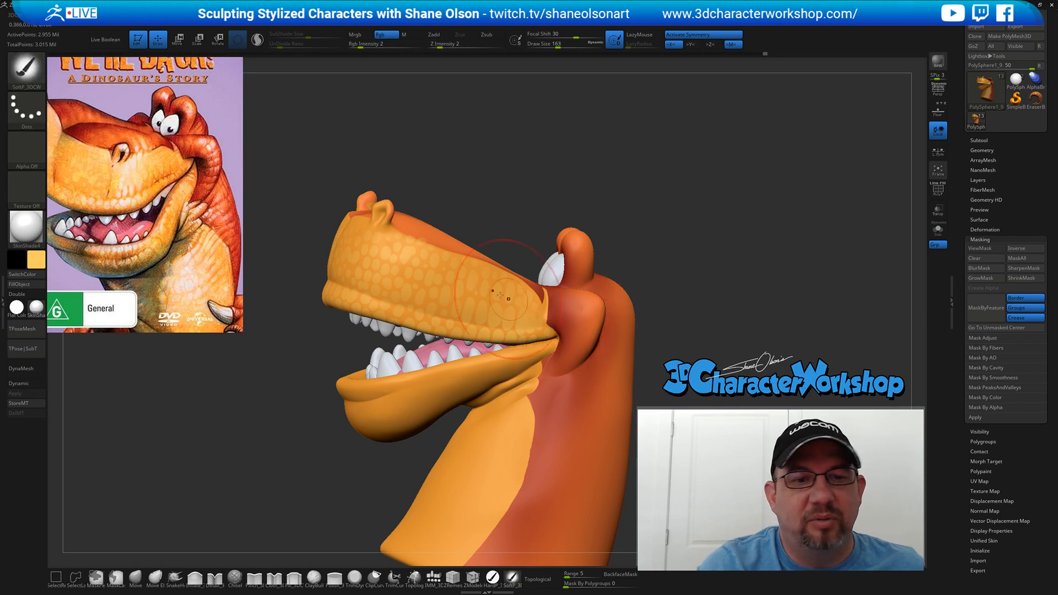
left_click_drag(450, 273, 442, 297)
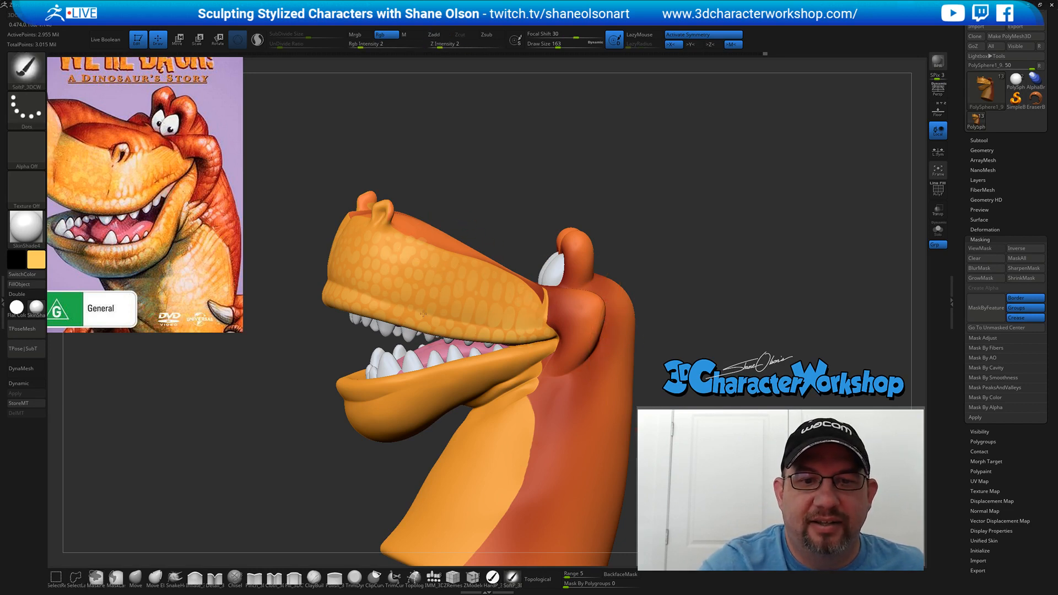
left_click_drag(402, 258, 392, 259)
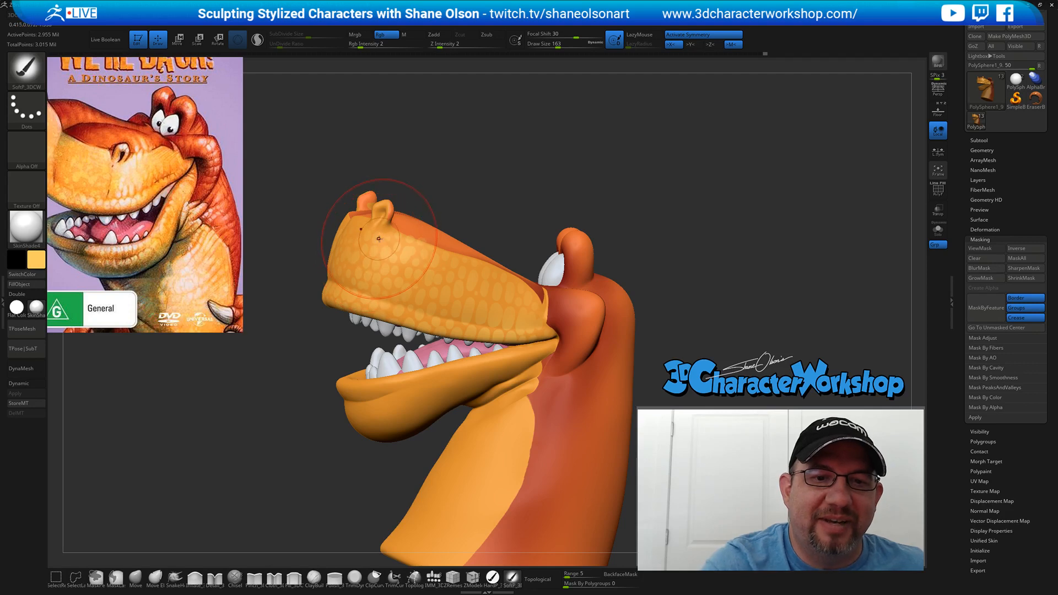
- Brush more light color over the scales at the front of the snout and below the nostril
right_click_drag(380, 246, 397, 251)
left_click_drag(397, 251, 361, 251)
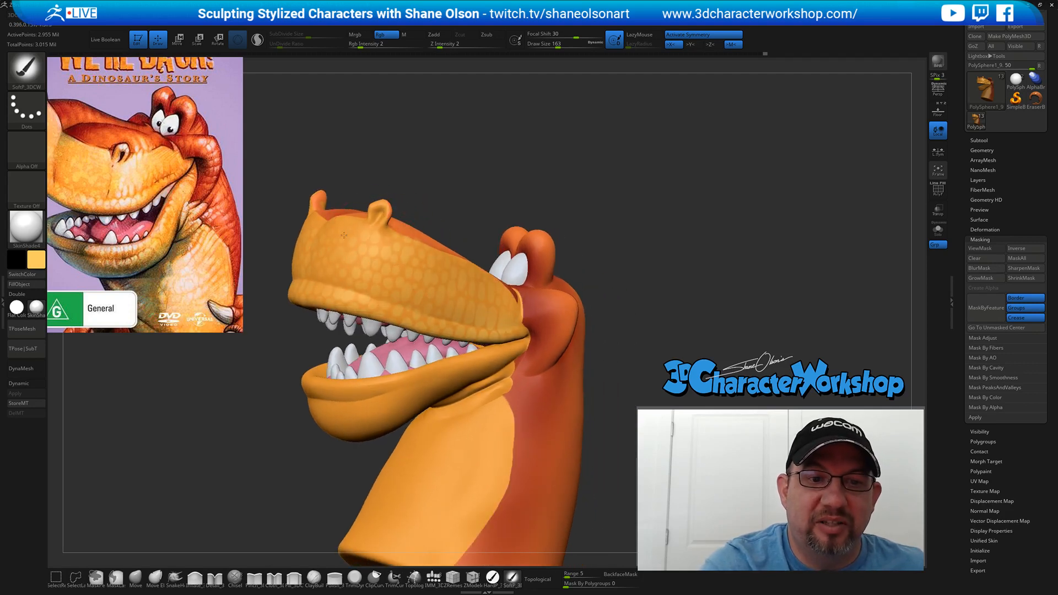
left_click_drag(339, 287, 358, 278)
left_click_drag(418, 261, 407, 266)
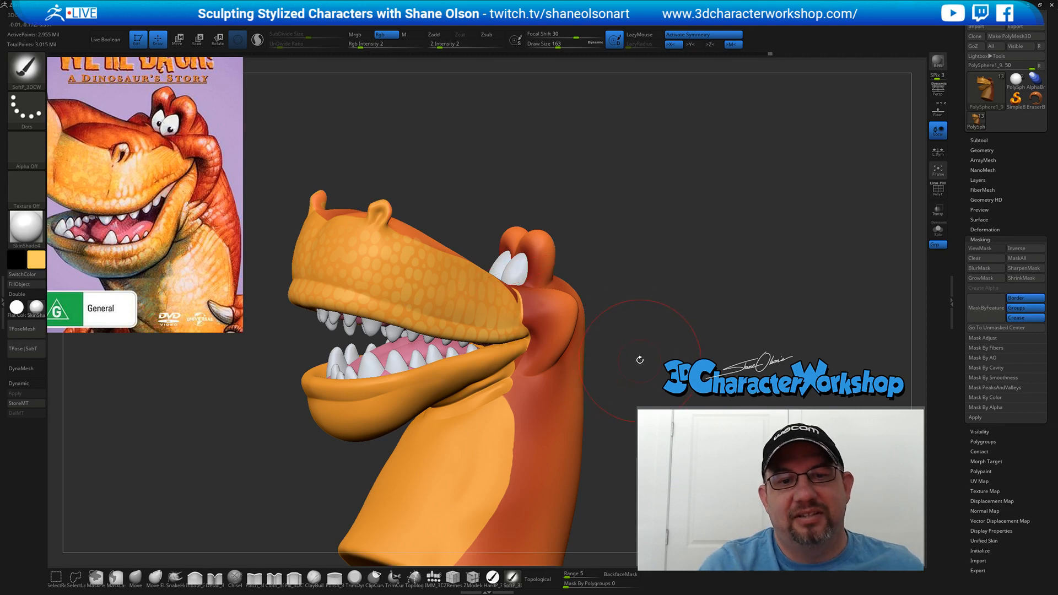
left_click_drag(640, 360, 621, 362)
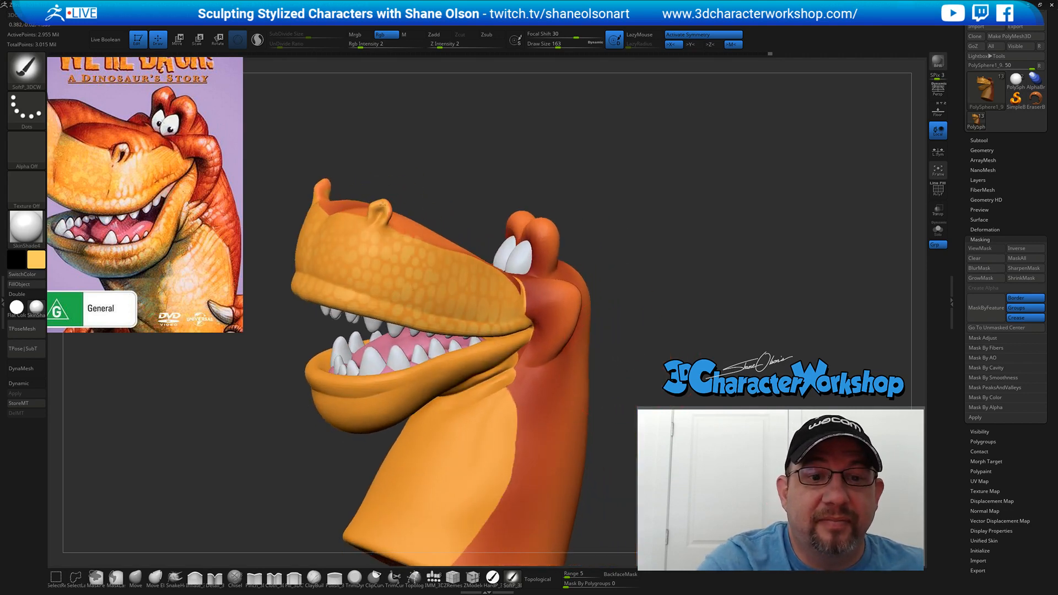
- Brighten the scales along the snout's upper ridge at draw size 101 and blend the side scales at 128
right_click_drag(485, 394, 475, 398)
key("s")
mouse_move(412, 285)
left_mouse_down()
mouse_move(401, 285)
mouse_move(397, 248)
left_mouse_up()
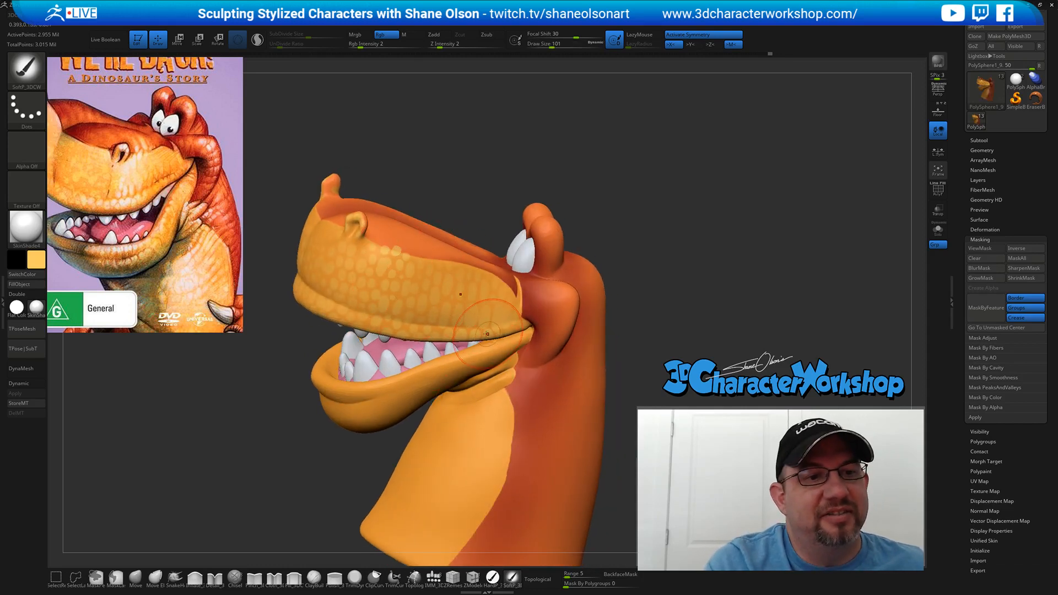
key("s")
left_click_drag(401, 275, 405, 274)
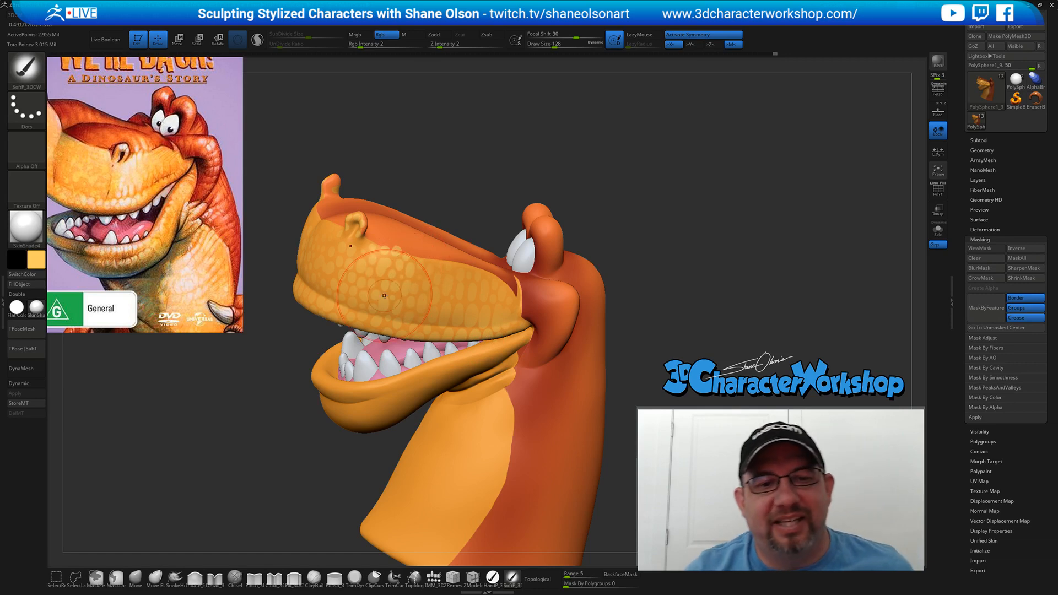
left_click_drag(655, 282, 689, 283)
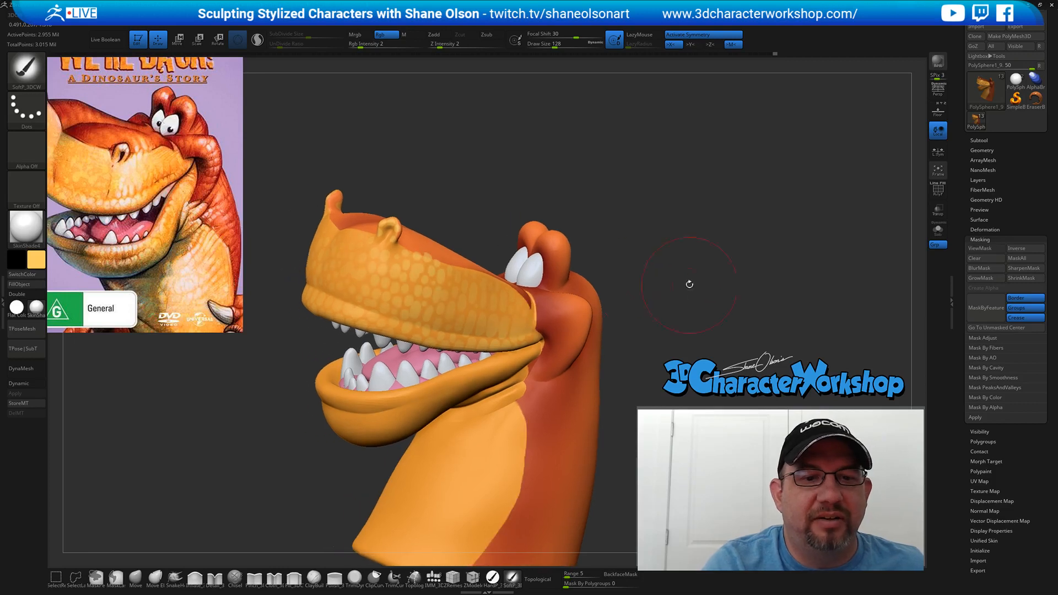
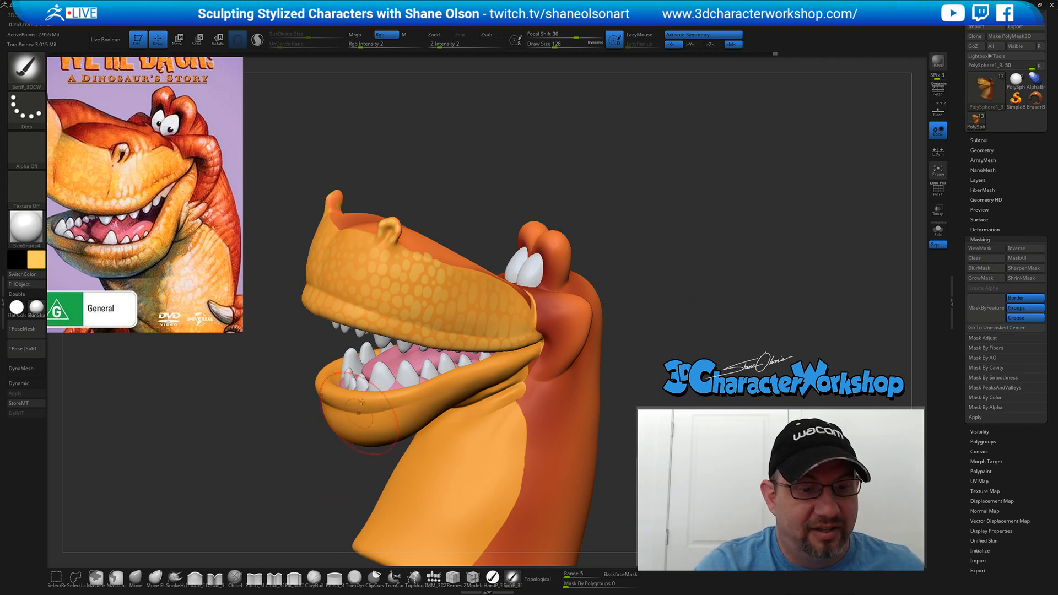
- Replace the paint color with a pale pinkish white sampled from the reference image
left_click(36, 260)
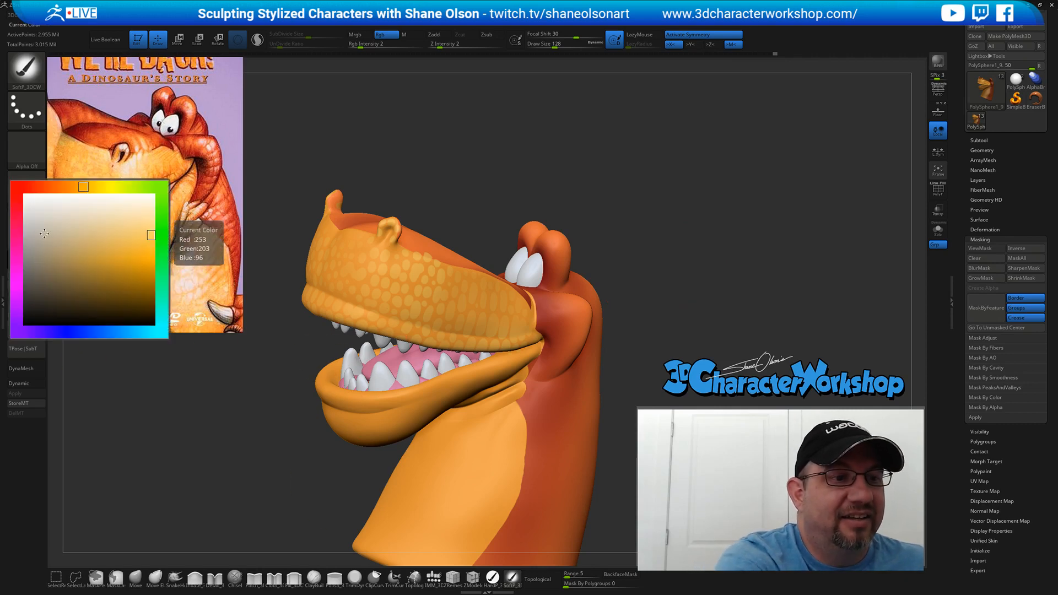
left_click(140, 227)
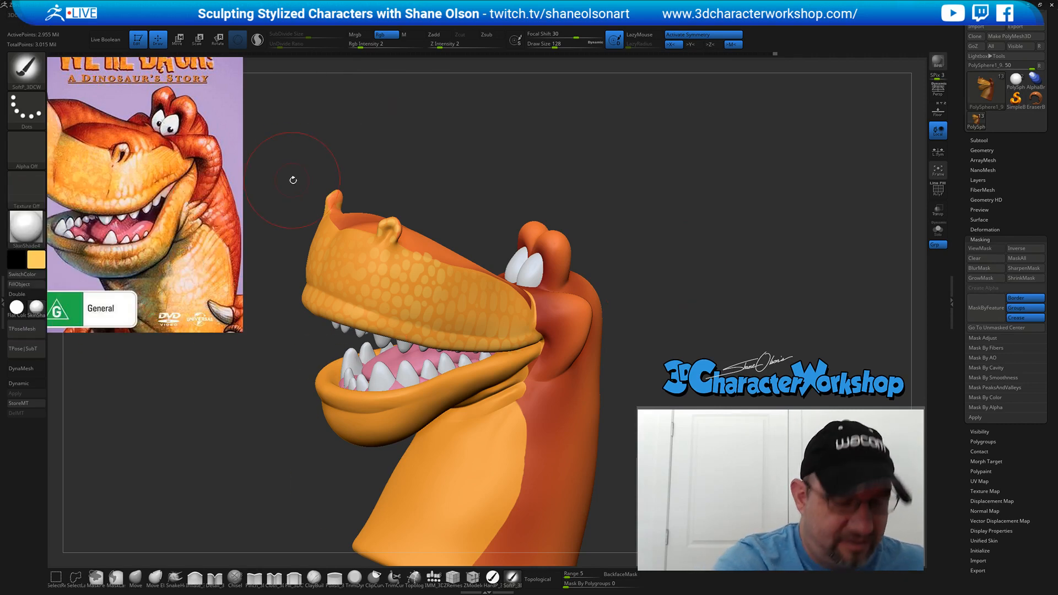
key("z")
key("c")
key("z")
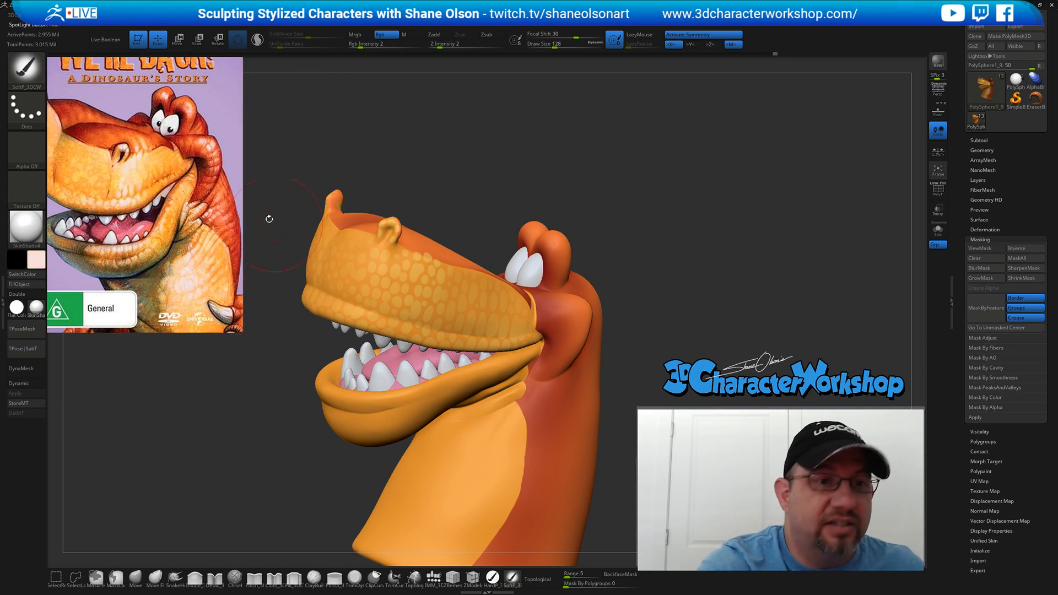
key("z")
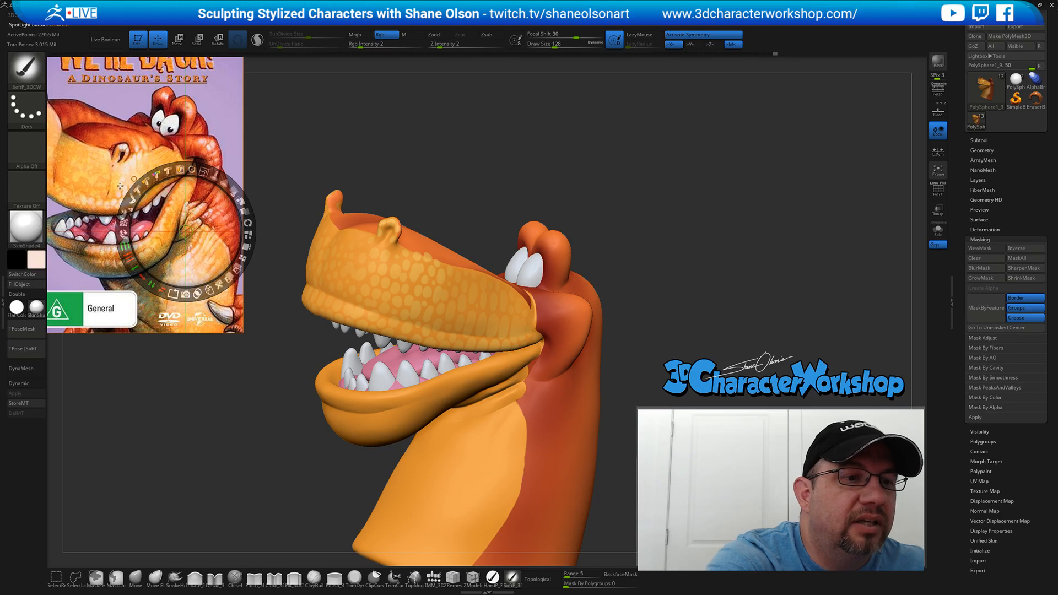
key("z")
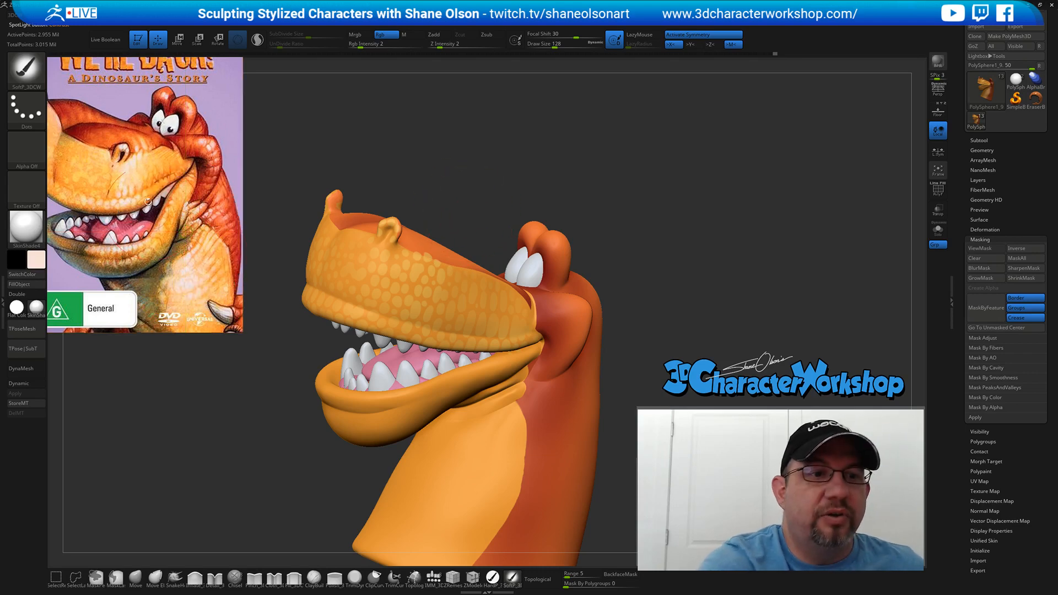
- Set the draw size to 192 and paint pale highlights over the scales on the snout's side
key("s")
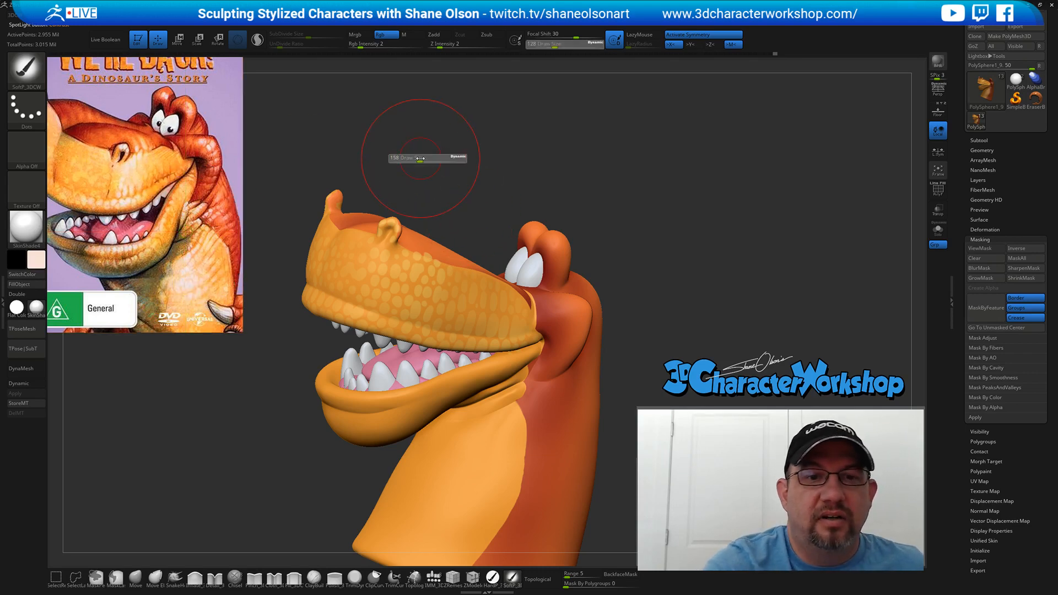
left_click_drag(422, 160, 425, 160)
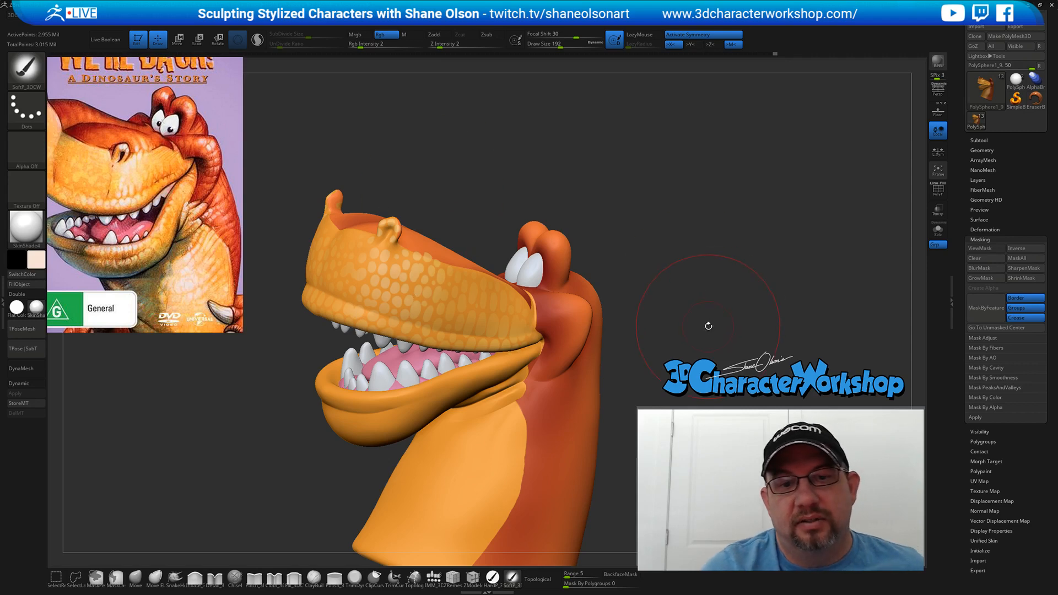
mouse_move(708, 326)
left_mouse_down()
mouse_move(691, 329)
mouse_move(712, 327)
left_mouse_up()
left_click_drag(633, 337, 599, 380)
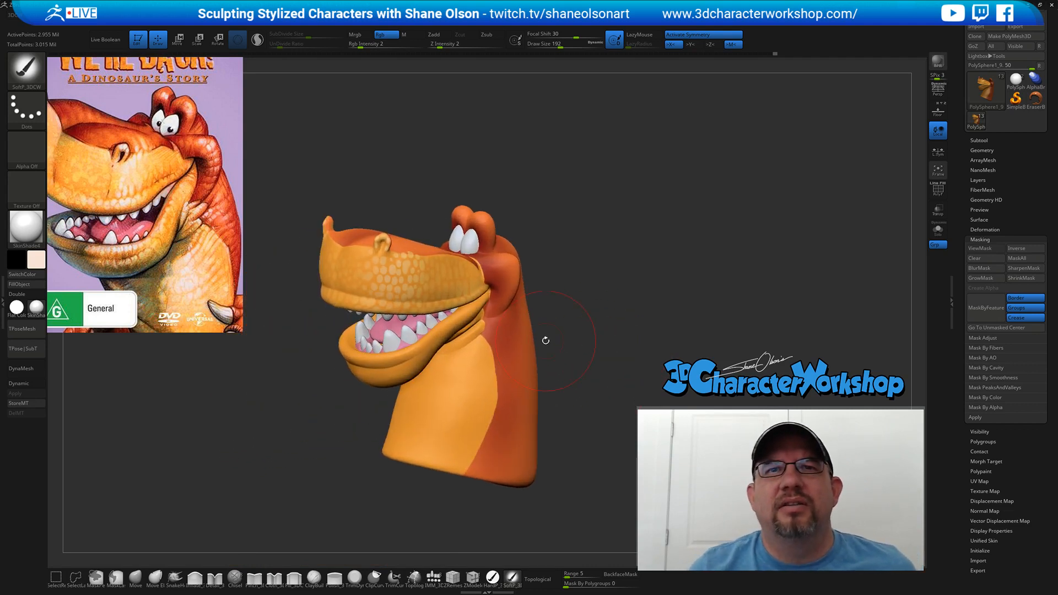
- Switch to the Inflate brush and set its draw size to 228
left_click_drag(668, 206, 529, 352)
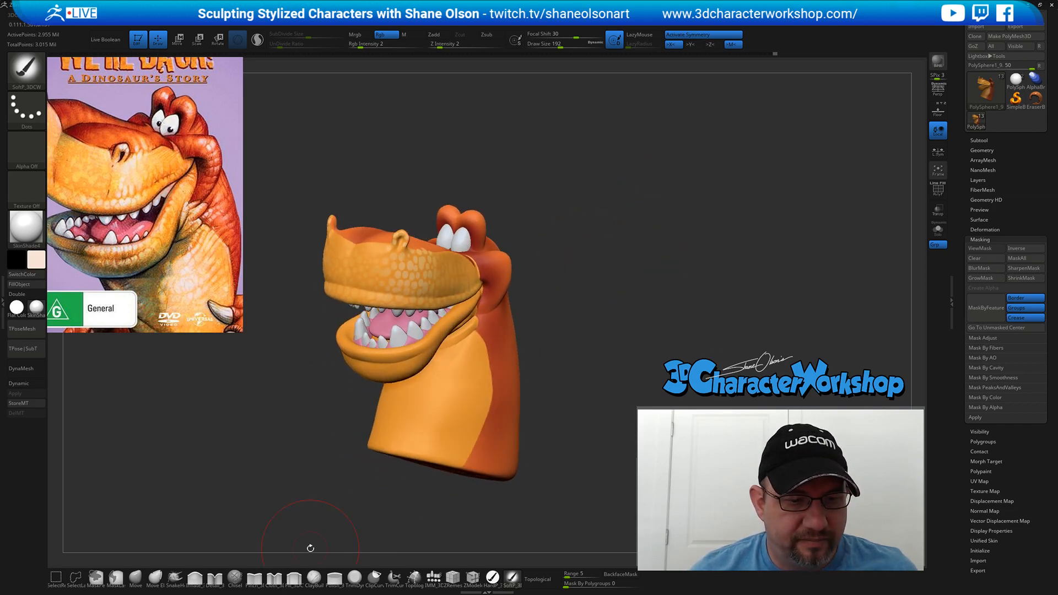
left_click(195, 577)
key("s")
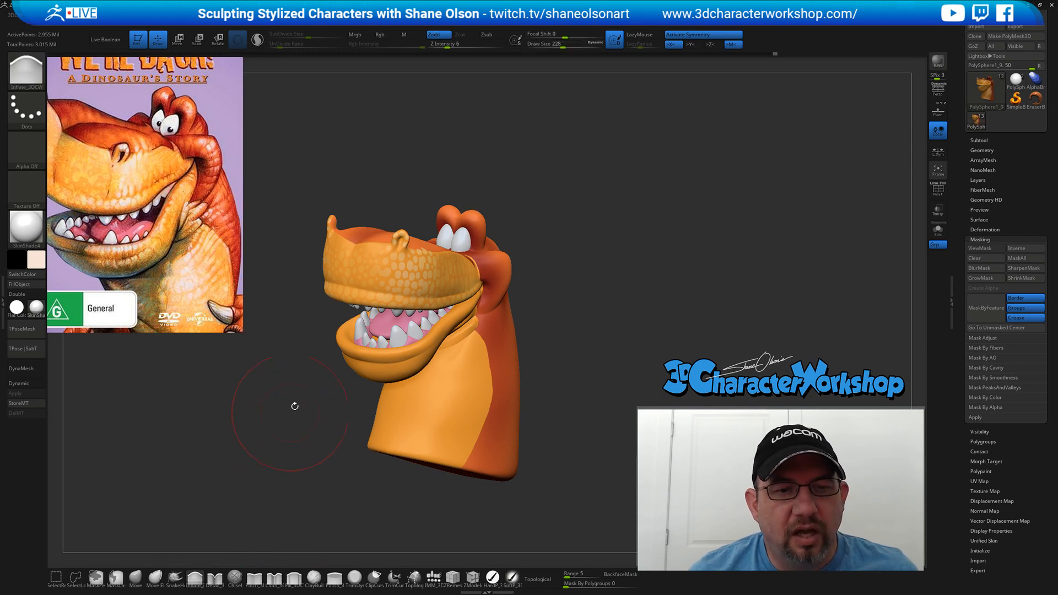
- Try inflating the scales at the front of the snout at Z intensity 6, and undo the stroke
left_click_drag(295, 403, 300, 411, "alt")
left_click_drag(618, 256, 651, 243)
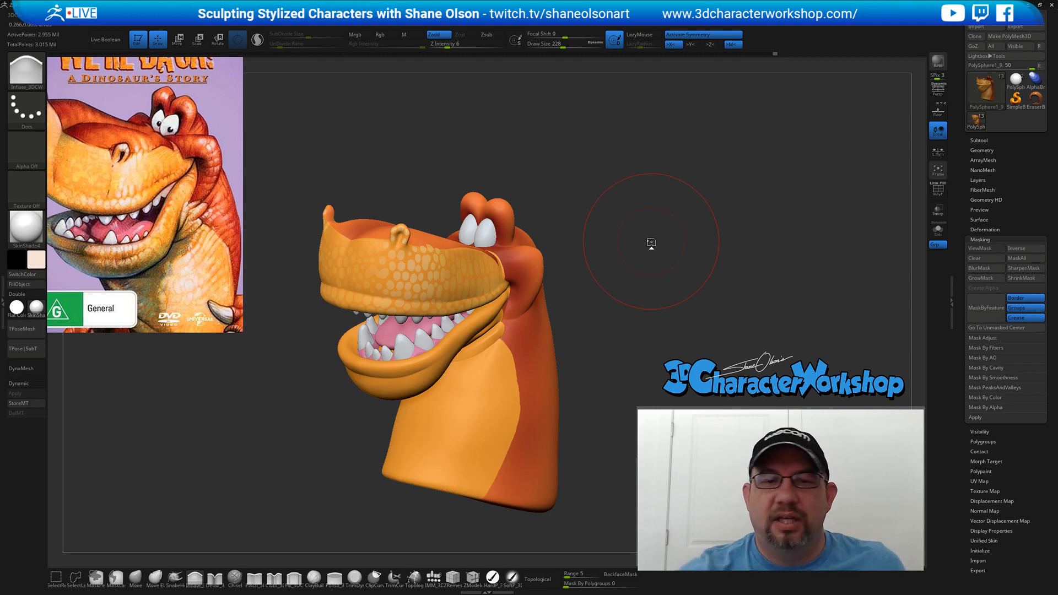
left_click_drag(418, 177, 410, 217, "alt")
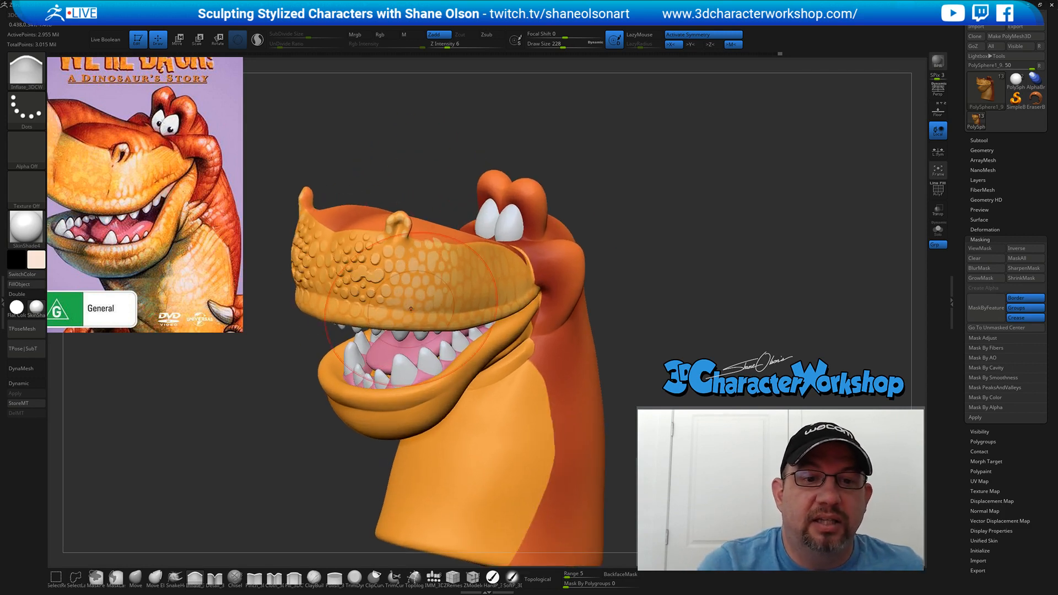
key("ctrl")
key("ctrl+z")
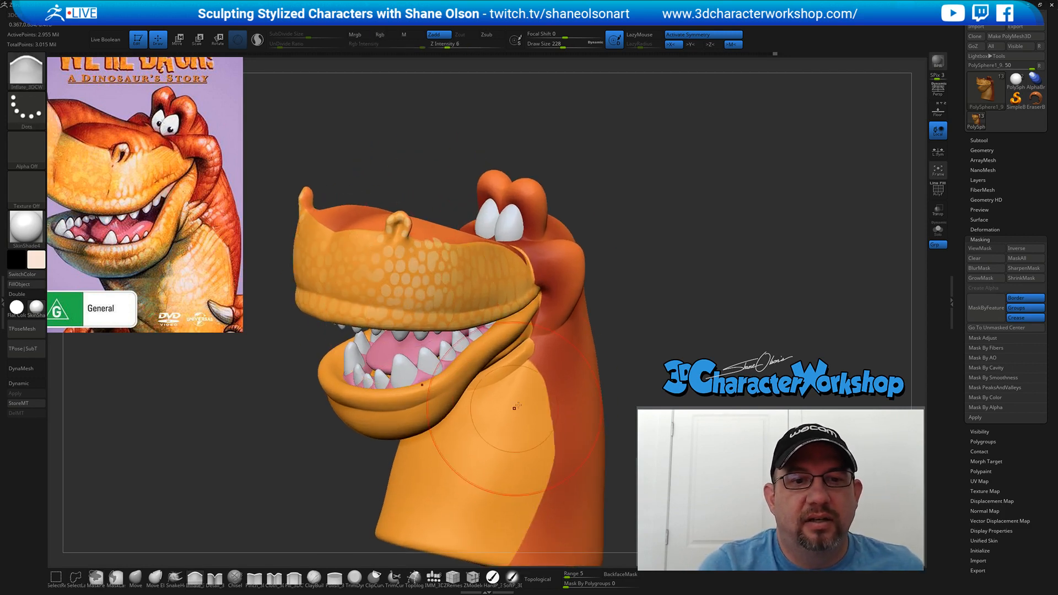
- Try a gentler inflation of the snout scales at Z intensity 3 and draw size 140, and undo it
left_click(445, 49)
key("s")
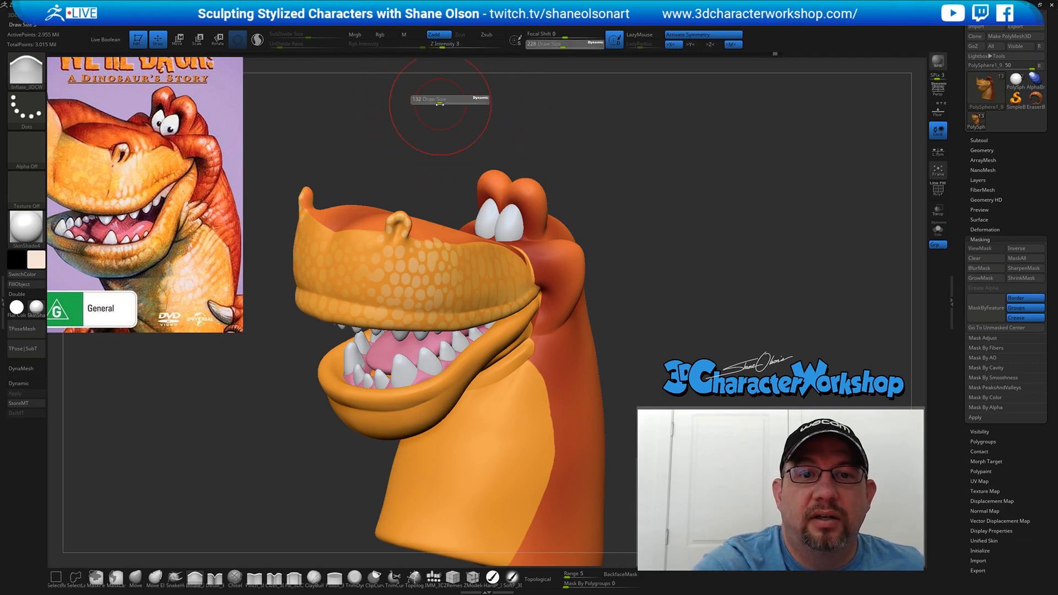
left_click_drag(440, 104, 441, 105)
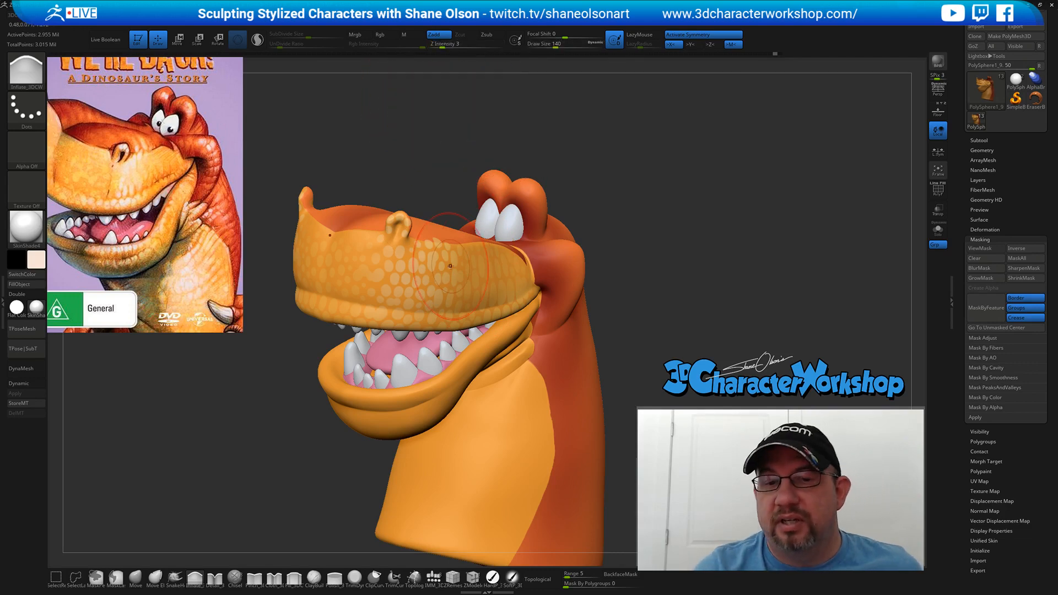
mouse_move(355, 264)
left_mouse_down()
mouse_move(361, 294)
mouse_move(345, 259)
left_mouse_up()
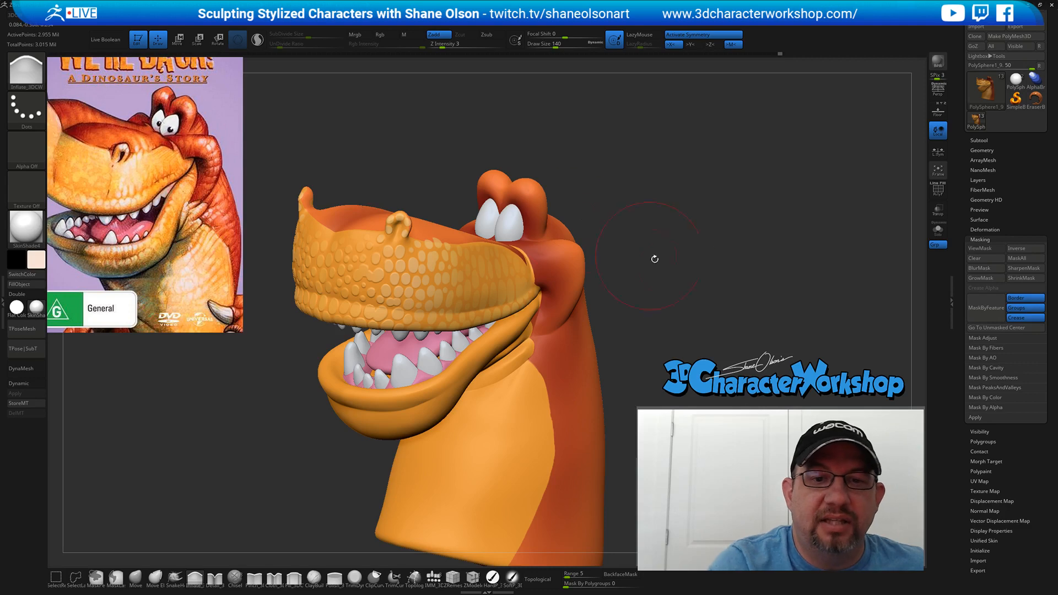
key("ctrl+z")
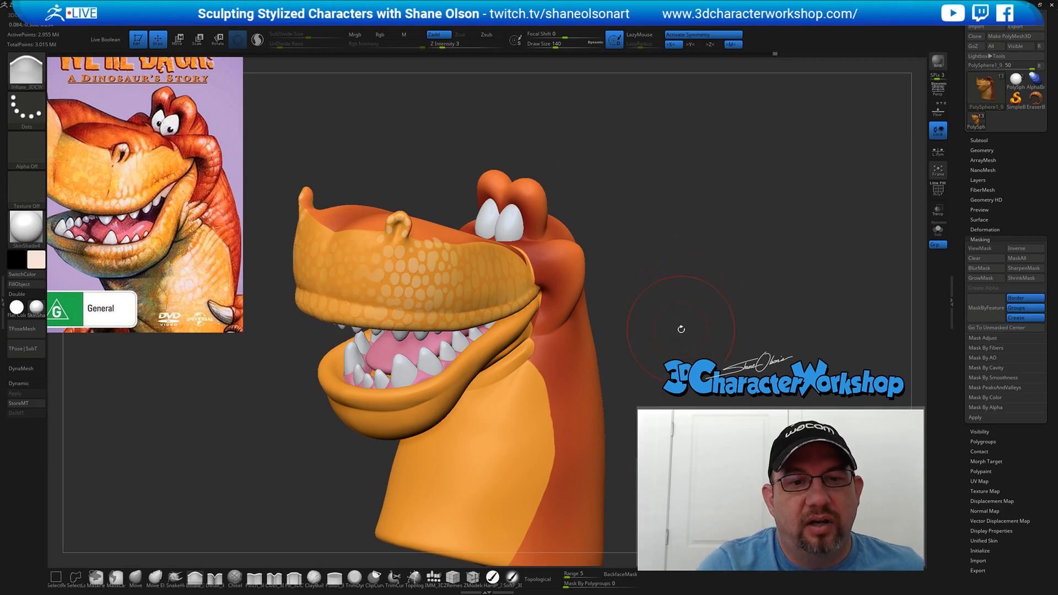
- Inflate the scales on the side of the snout with draw size 167 and Z intensity 2
key("s")
left_click(677, 333)
left_click_drag(680, 329, 678, 325)
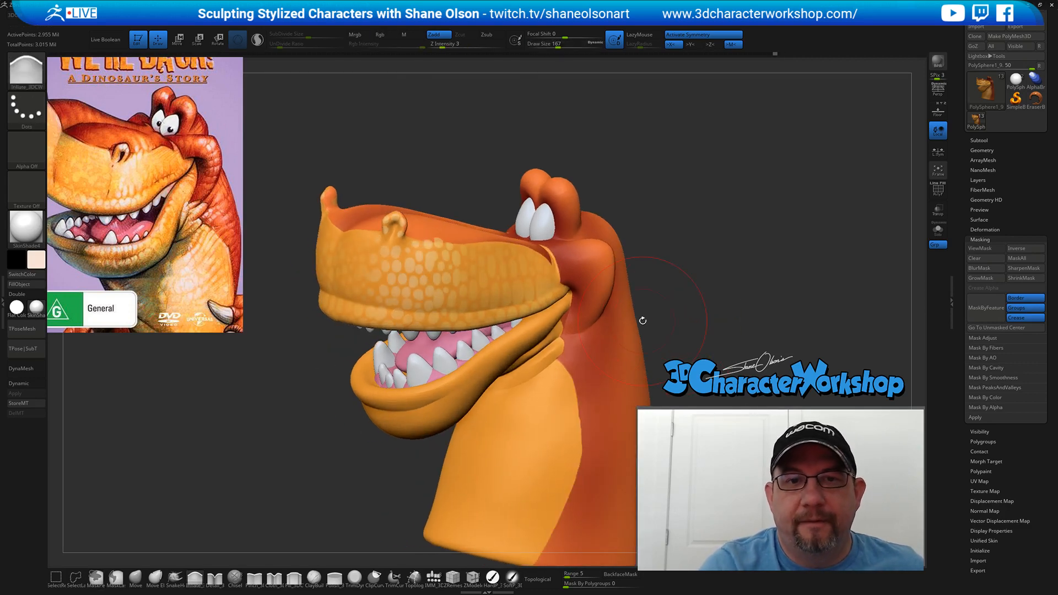
left_click(440, 47)
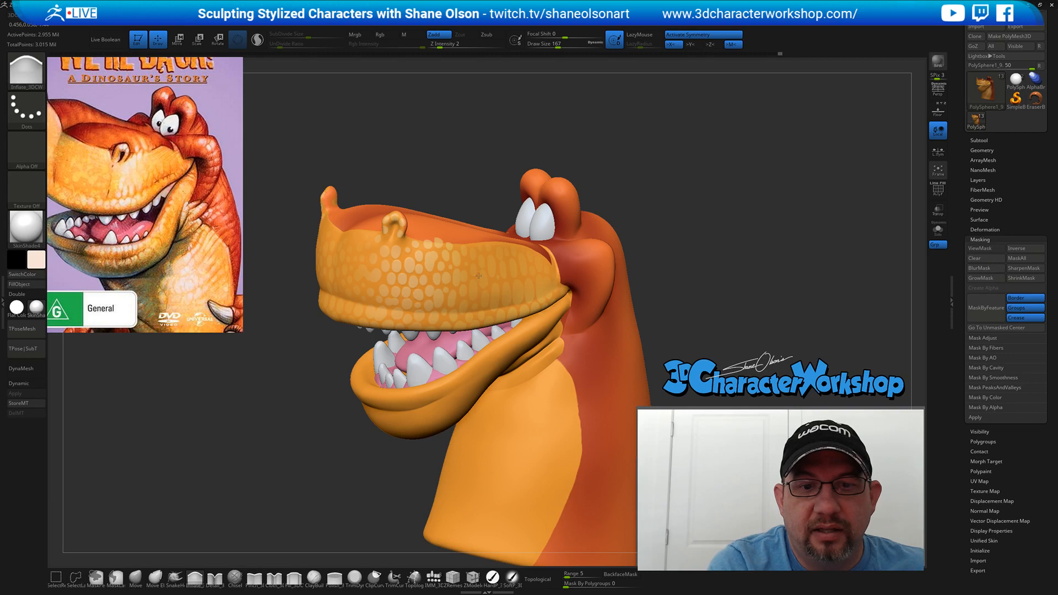
left_click_drag(726, 296, 720, 331)
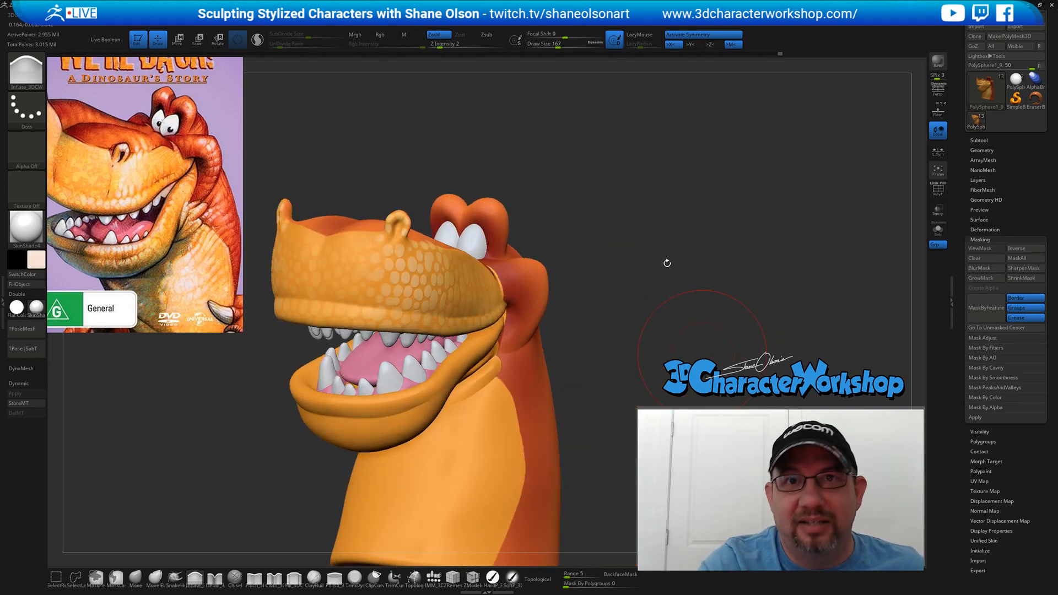
left_click_drag(666, 263, 625, 224)
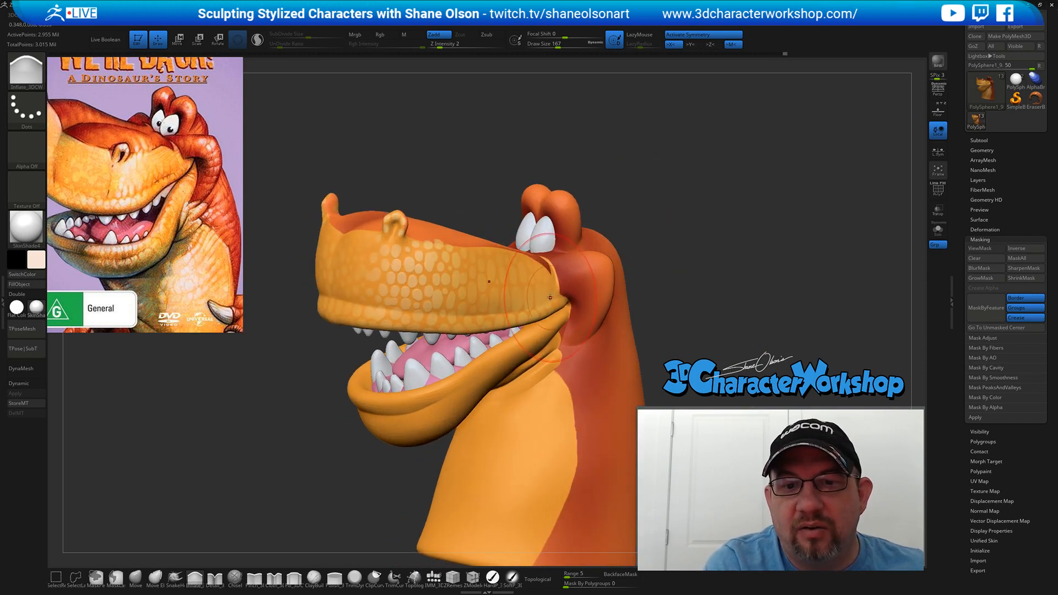
- Inflate the scales around the front of the snout and along the upper lip from several angles
left_click_drag(727, 289, 714, 286)
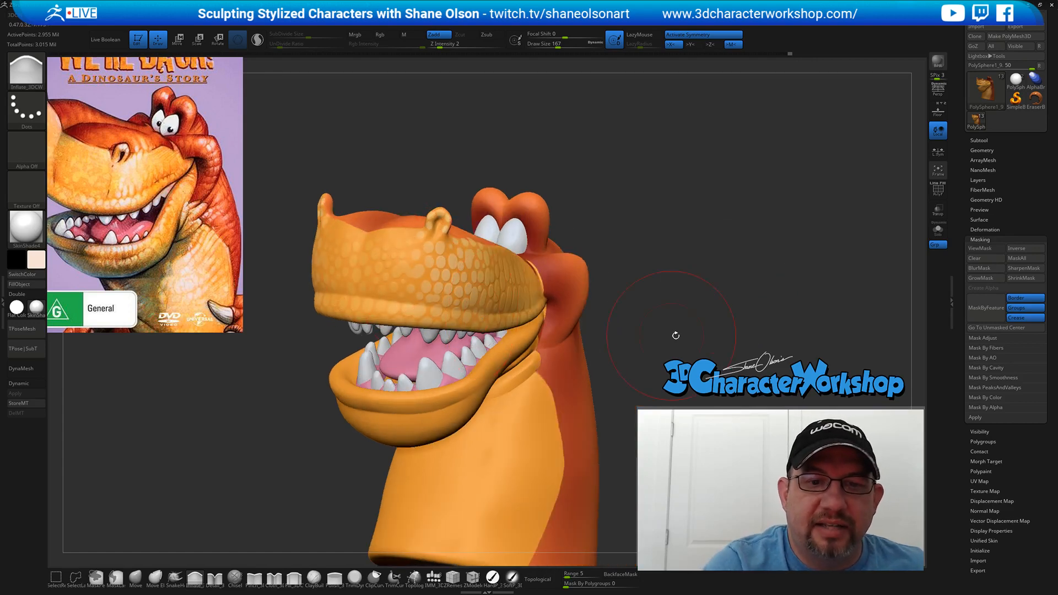
left_click_drag(674, 334, 630, 295)
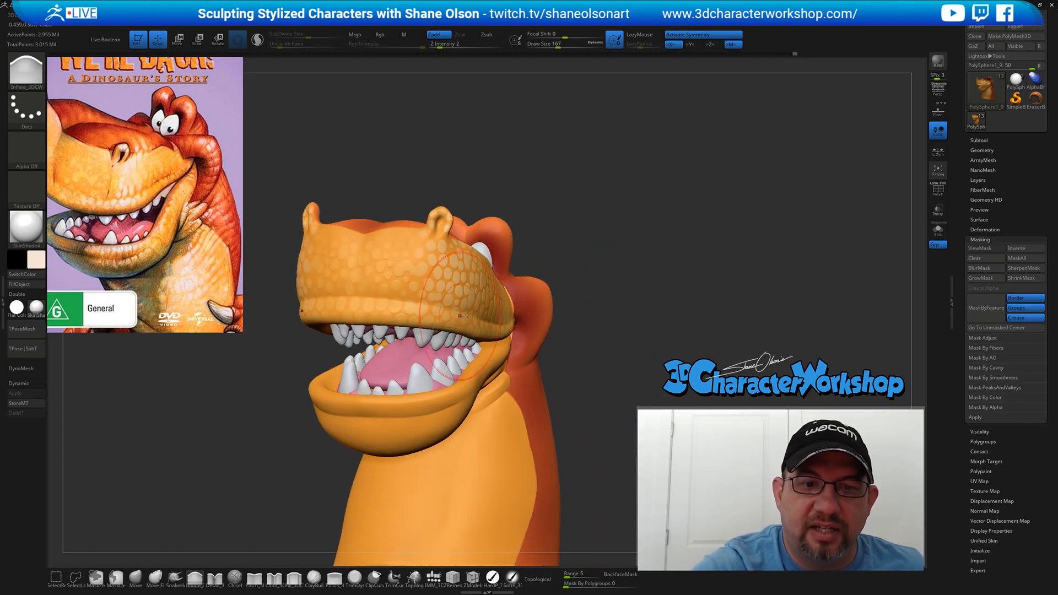
left_click_drag(600, 319, 645, 319)
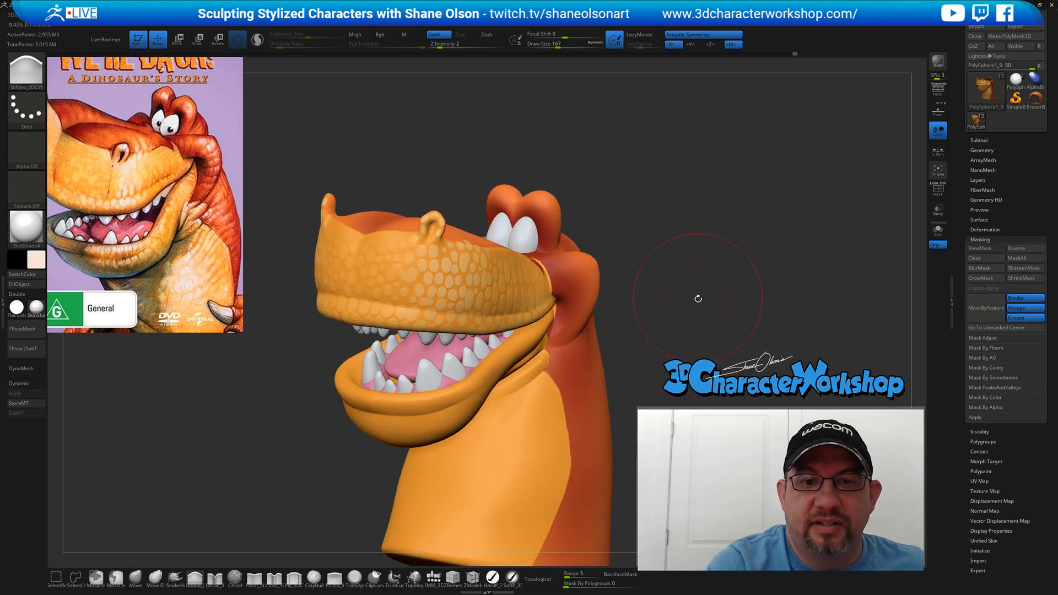
left_click_drag(698, 298, 661, 306)
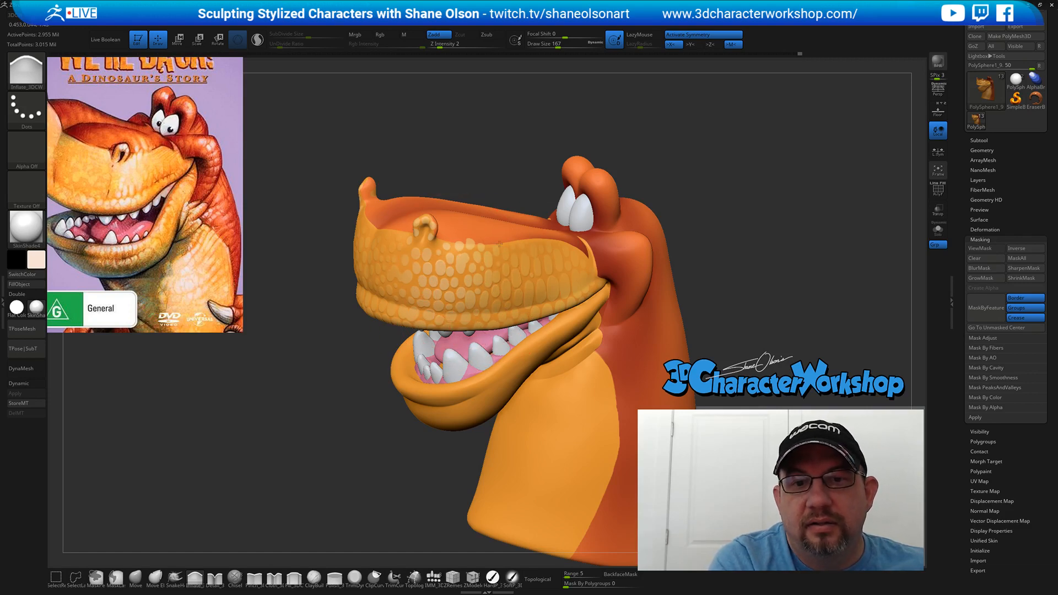
left_click_drag(741, 293, 711, 306)
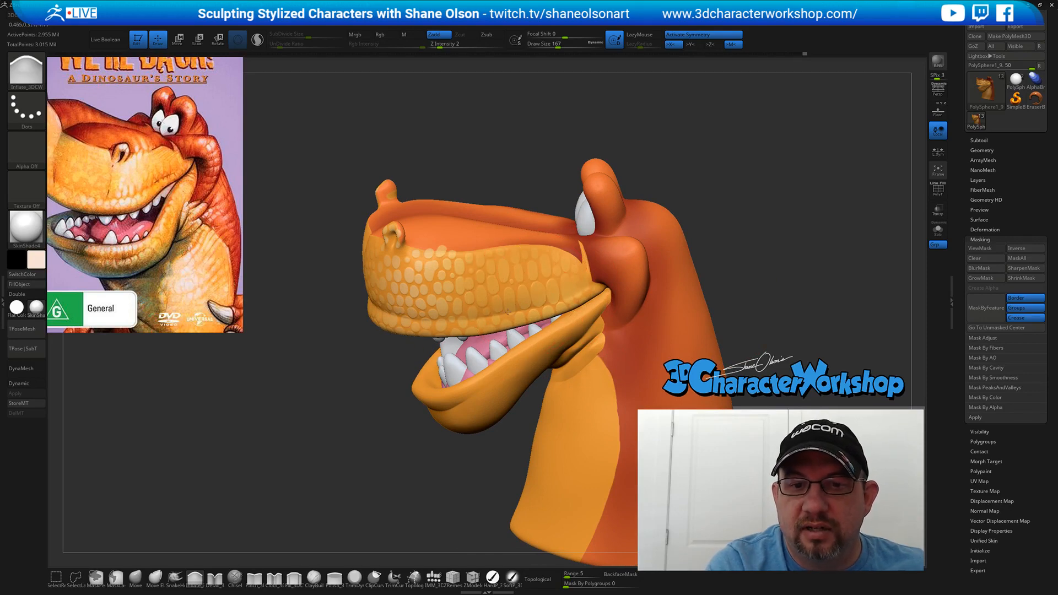
left_click_drag(309, 377, 325, 317)
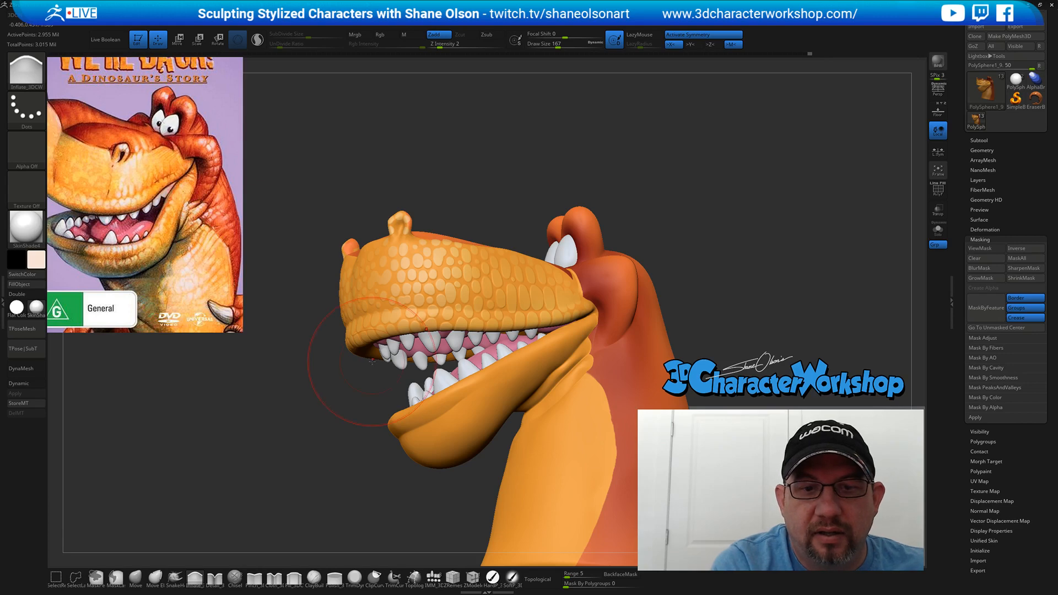
- Inflate individual scales toward the rear of the snout's side at draw sizes 25 and 37
mouse_move(686, 309)
left_mouse_down()
mouse_move(713, 351)
mouse_move(716, 329)
mouse_move(639, 365)
mouse_move(582, 335)
mouse_move(705, 223)
mouse_move(716, 254)
mouse_move(704, 312)
left_mouse_up()
key("s")
key("s")
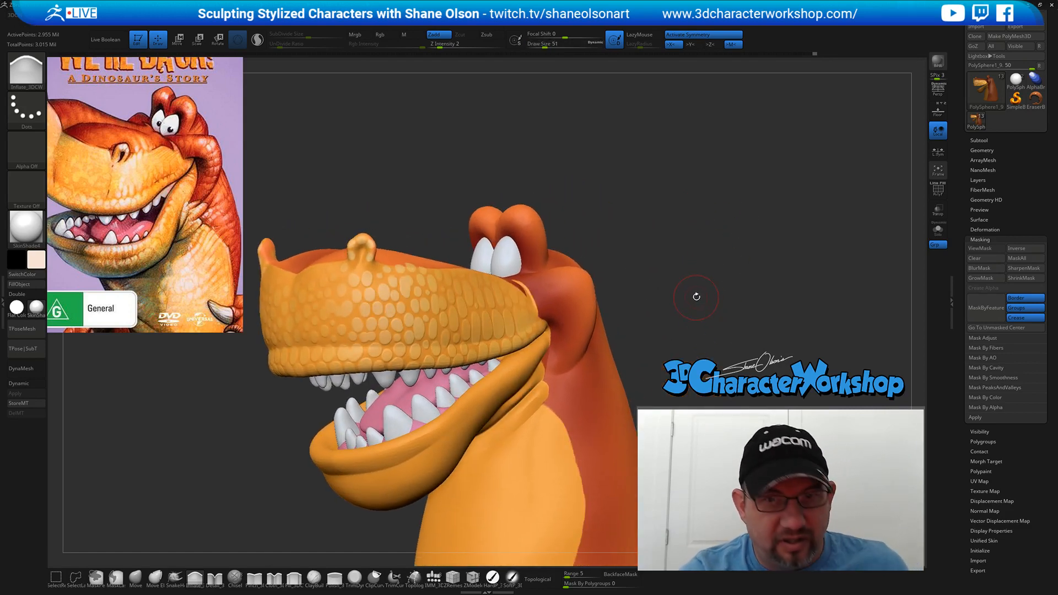
key("s")
mouse_move(654, 276)
left_mouse_down()
mouse_move(704, 297)
mouse_move(656, 301)
left_mouse_up()
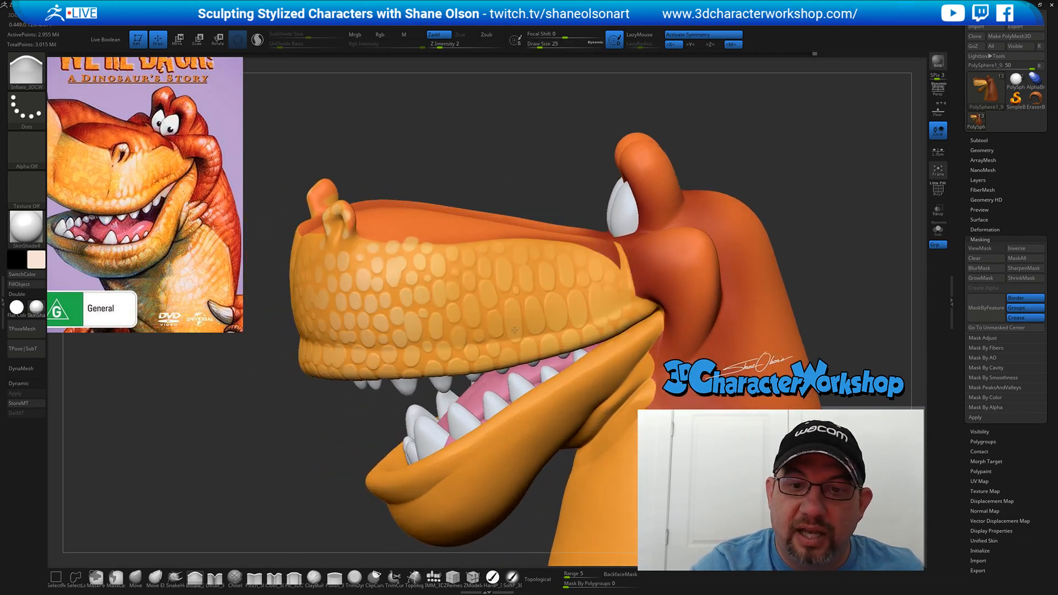
right_click_drag(534, 327, 505, 323)
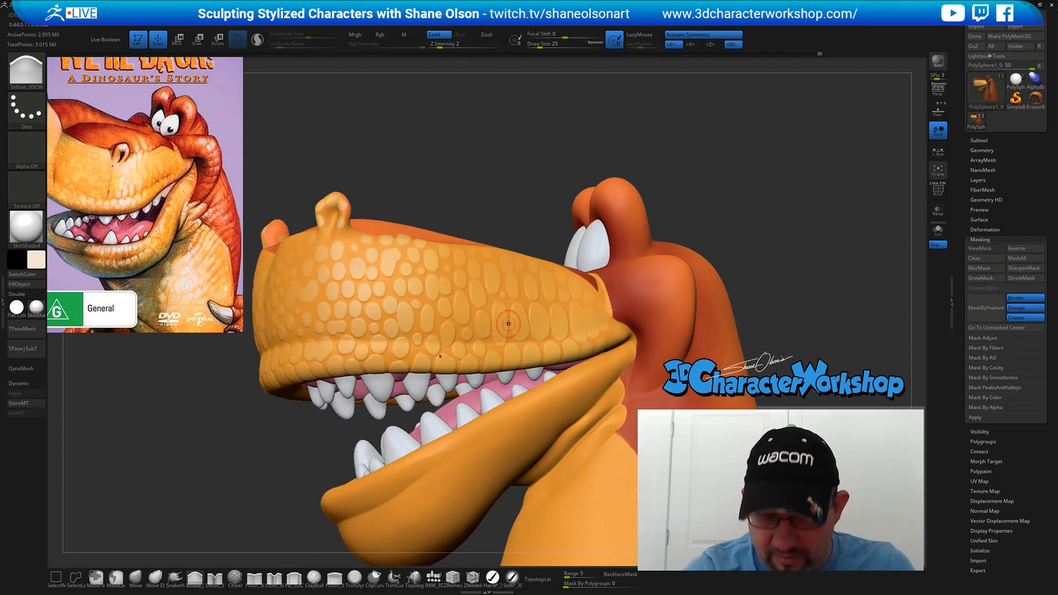
key("]")
left_click_drag(500, 307, 501, 333)
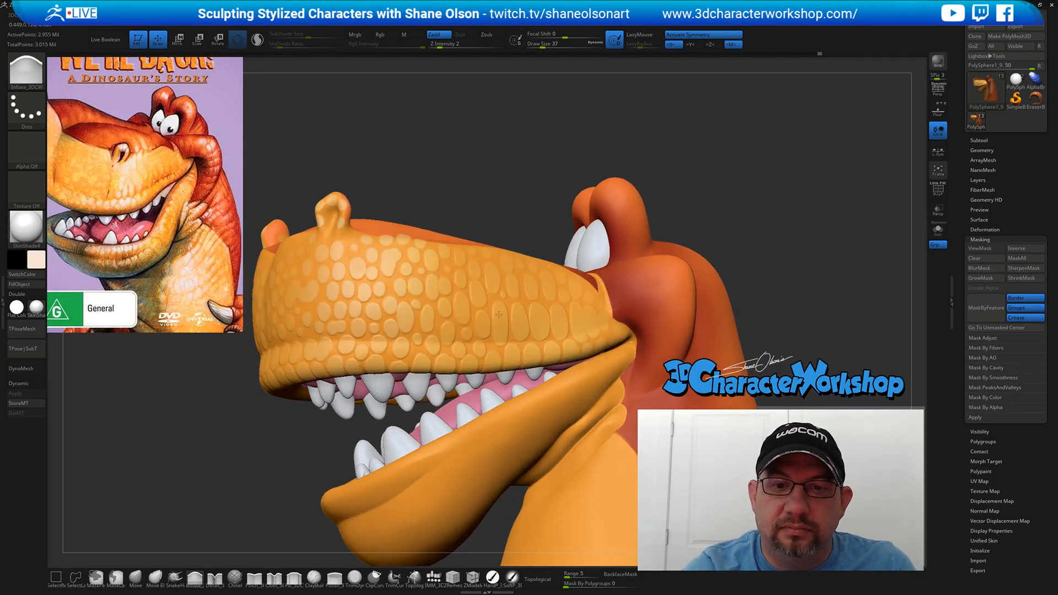
right_click_drag(532, 298, 486, 334)
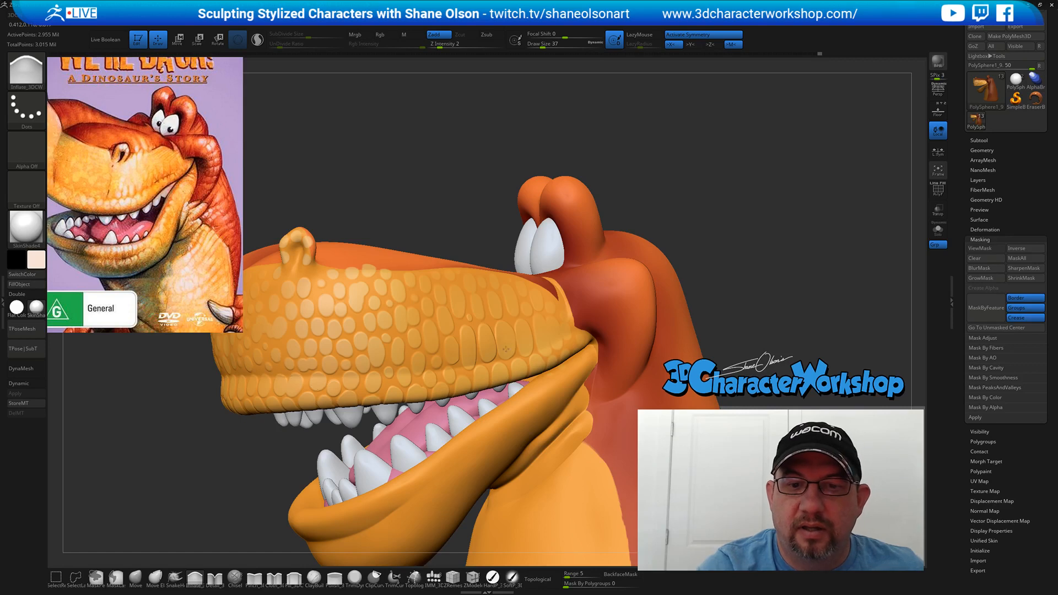
right_click_drag(568, 324, 626, 282)
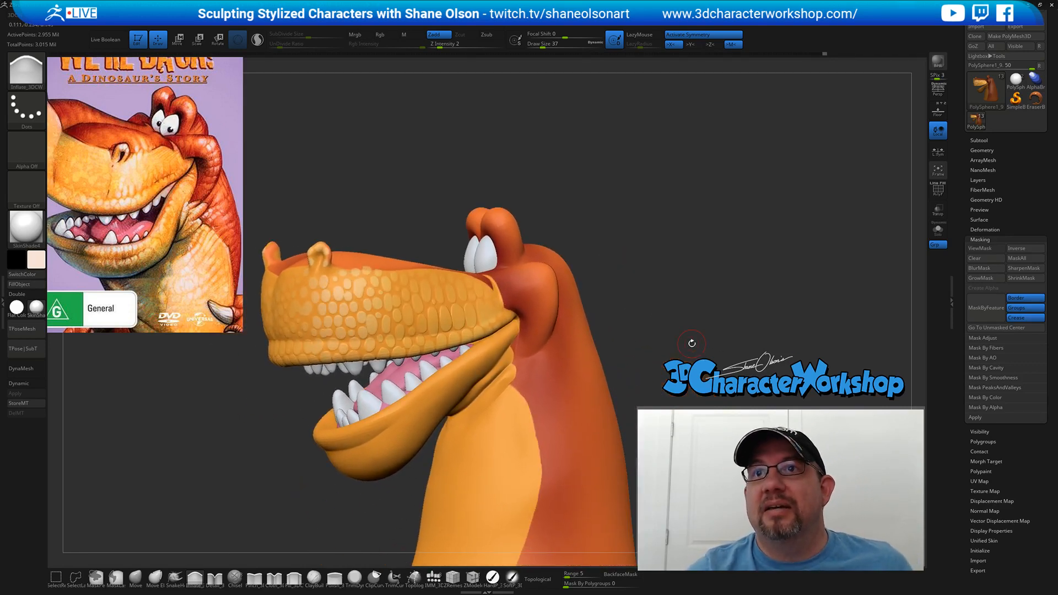
- Examine the raised snout scales from several angles against the reference artwork
right_click_drag(685, 241, 699, 248)
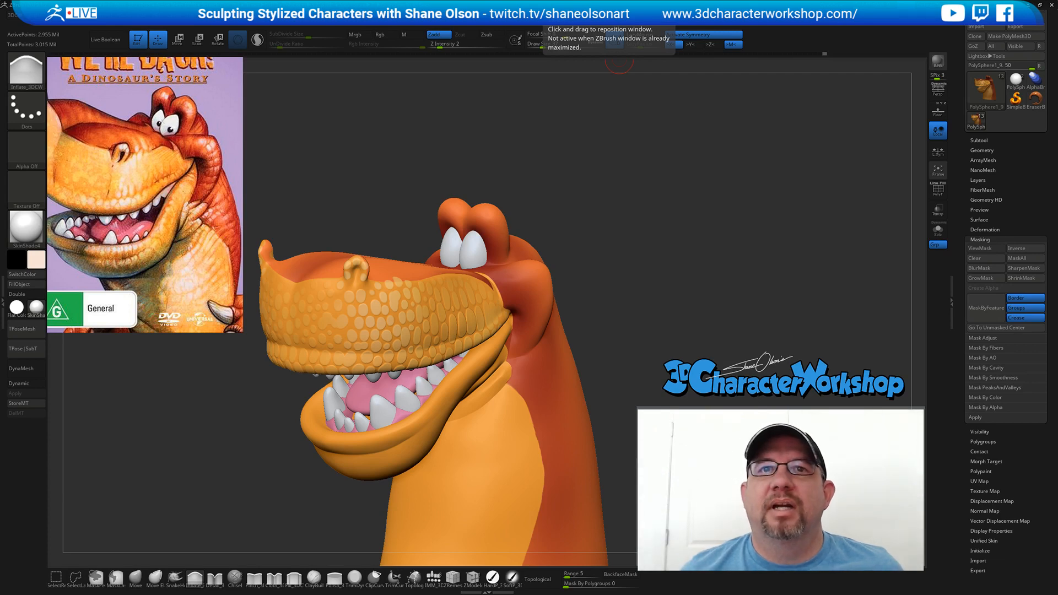
left_click_drag(658, 210, 654, 212)
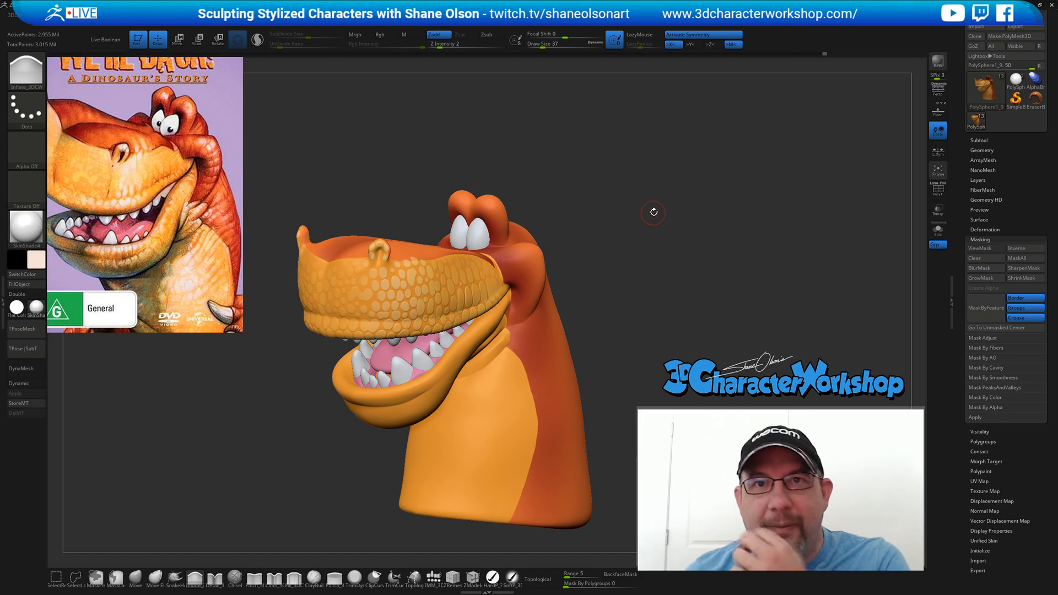
mouse_move(654, 213)
left_mouse_down()
mouse_move(691, 195)
mouse_move(656, 207)
left_mouse_up()
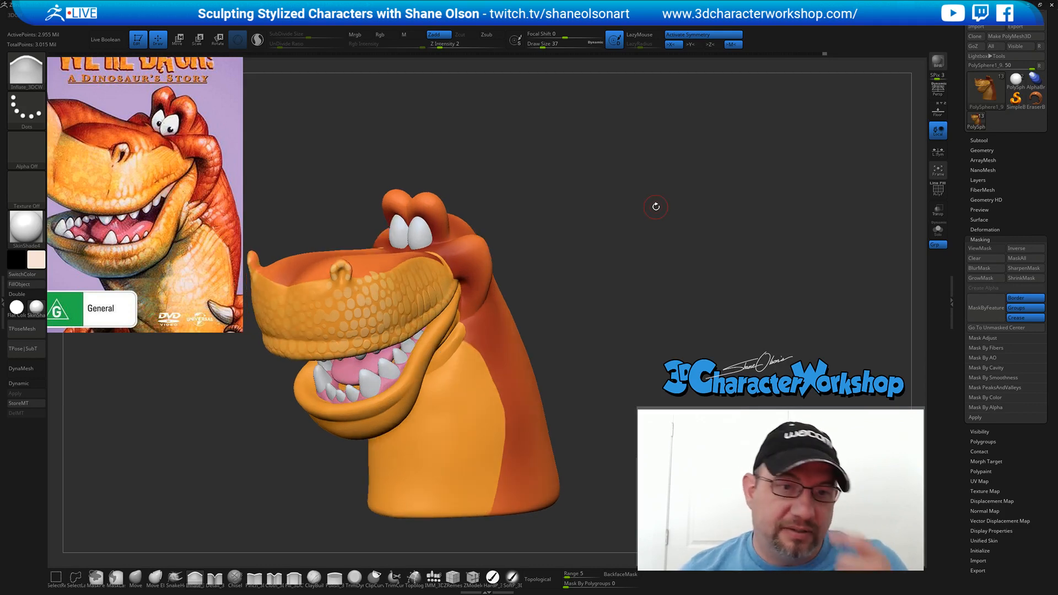
key("s")
mouse_move(580, 229)
left_mouse_down()
mouse_move(601, 229)
mouse_move(617, 253)
left_mouse_up()
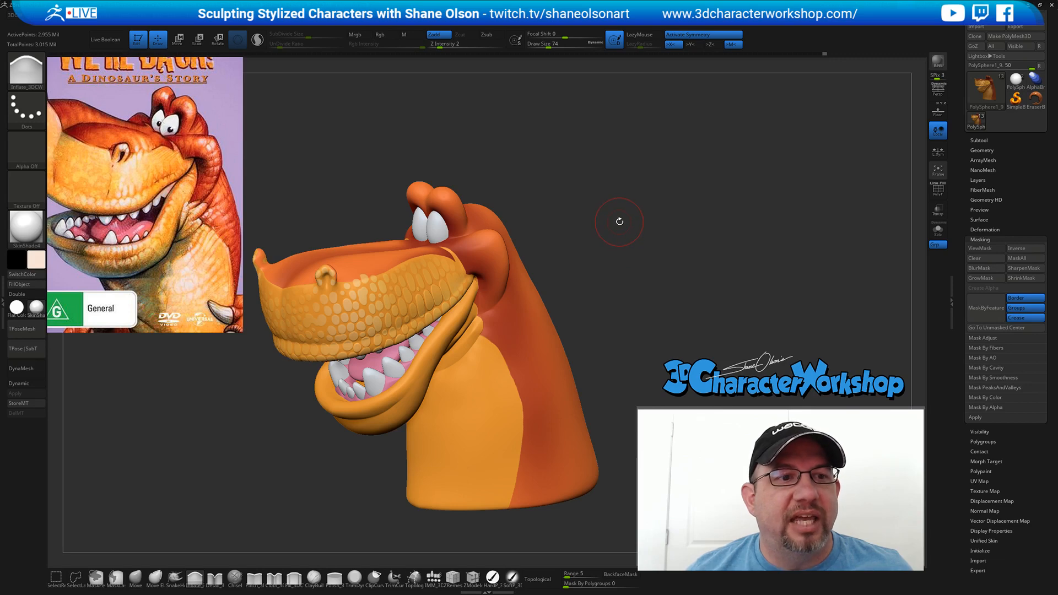
left_click_drag(620, 221, 542, 234)
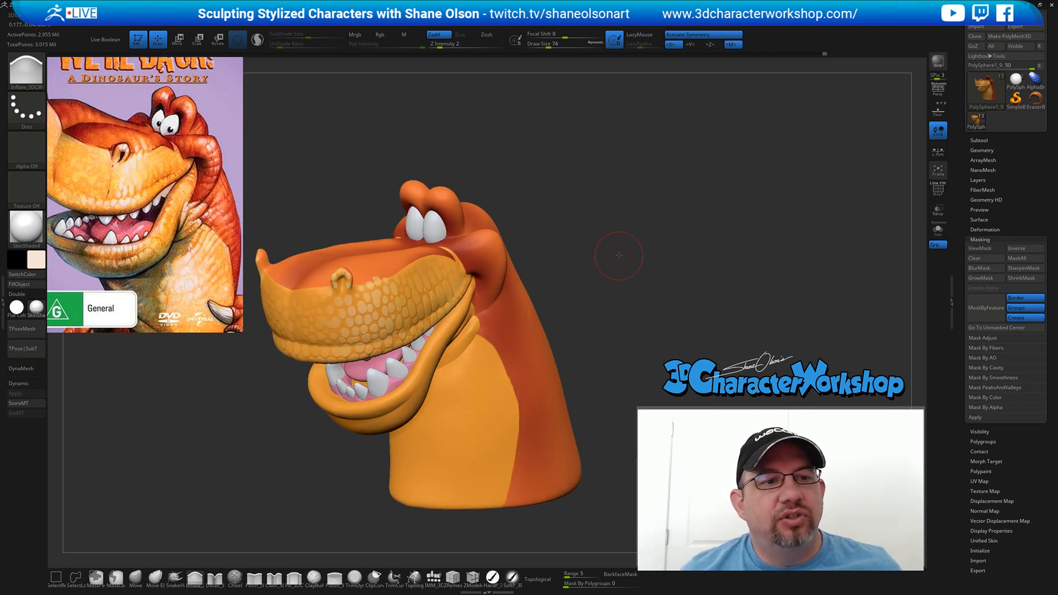
left_click_drag(606, 266, 625, 222)
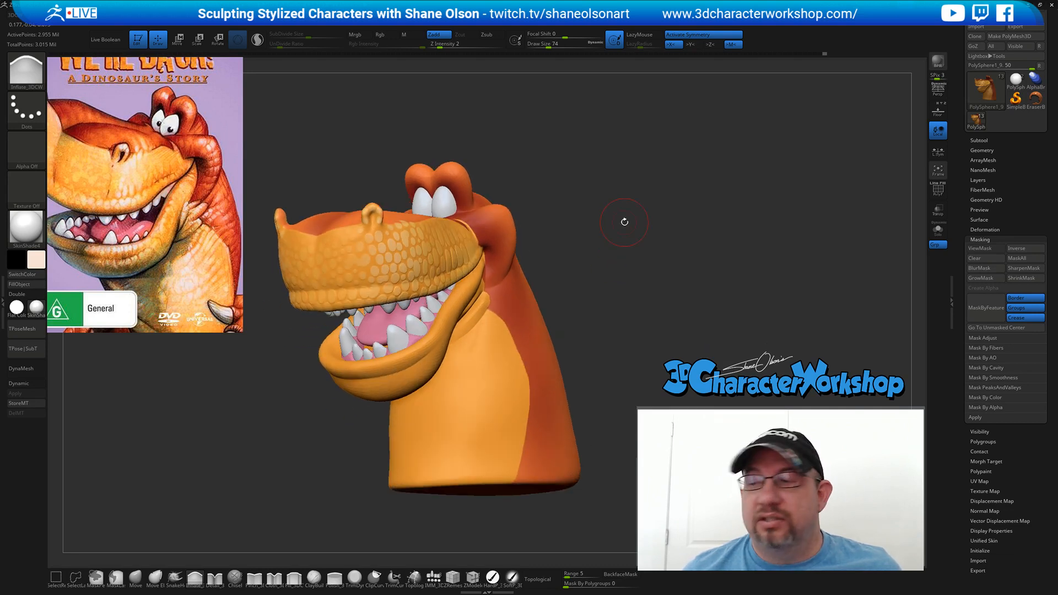
key("s")
left_click(621, 223)
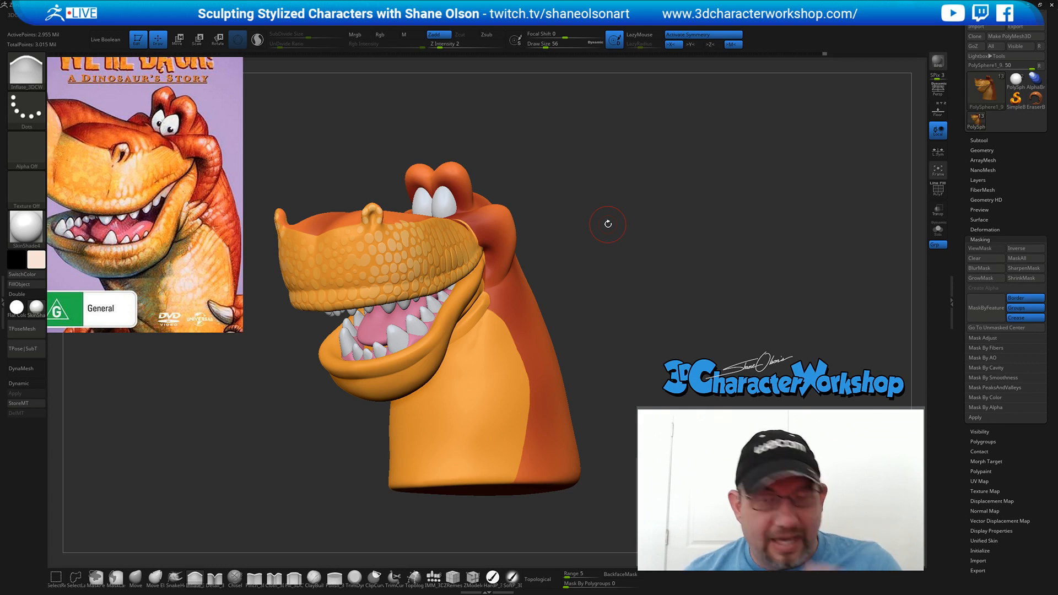
key("s")
left_click(610, 213)
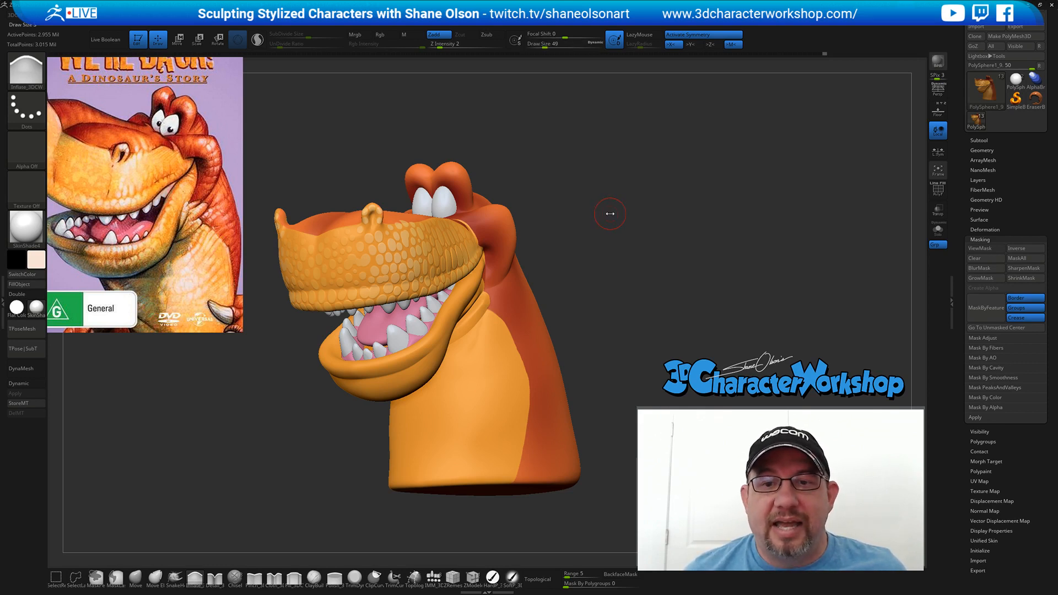
left_click_drag(610, 214, 617, 213)
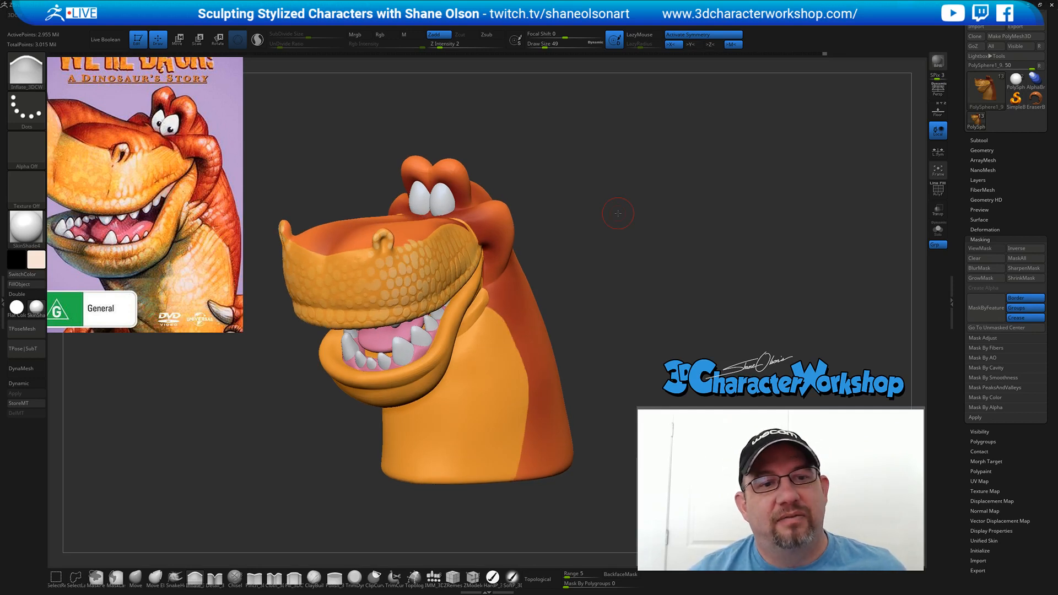
left_click_drag(637, 308, 630, 330)
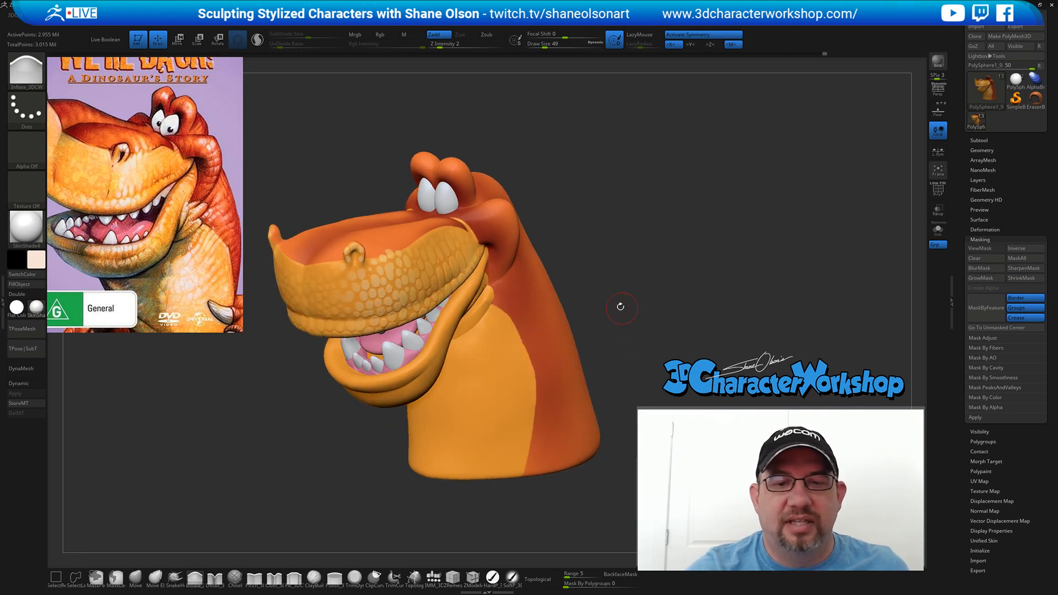
- Display the mask on the snout to examine the scale pattern up close, and hide it again
left_click_drag(611, 293, 597, 318)
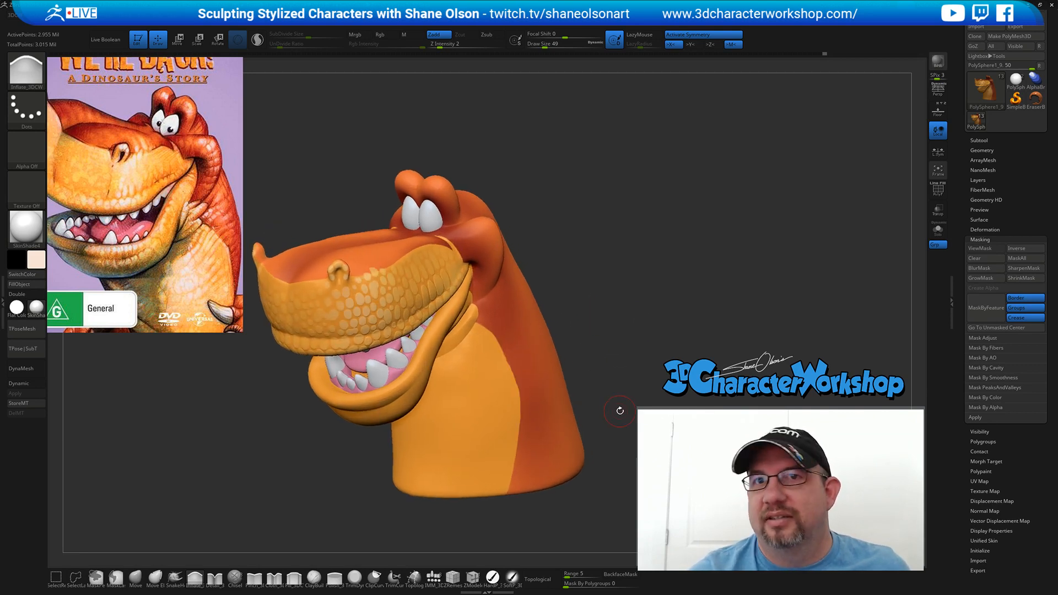
left_click(980, 248)
mouse_move(627, 218)
left_mouse_down()
mouse_move(669, 186)
mouse_move(647, 205)
left_mouse_up()
key("s")
mouse_move(582, 162)
left_mouse_down()
mouse_move(598, 213)
mouse_move(621, 192)
mouse_move(614, 202)
mouse_move(646, 212)
left_mouse_up()
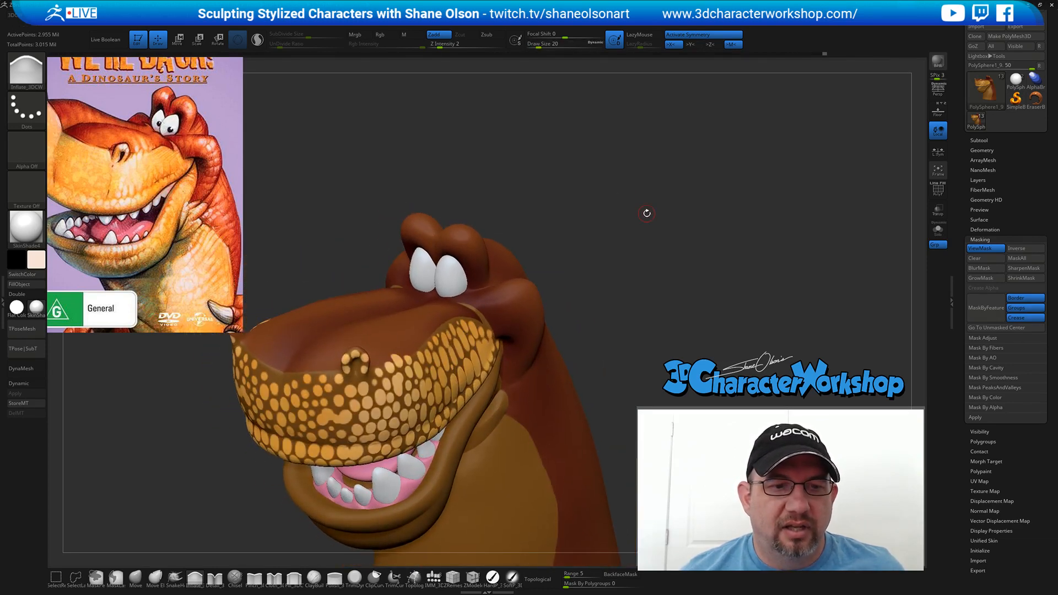
left_click(987, 249)
mouse_move(710, 302)
left_mouse_down()
mouse_move(723, 265)
mouse_move(707, 265)
mouse_move(693, 230)
left_mouse_up()
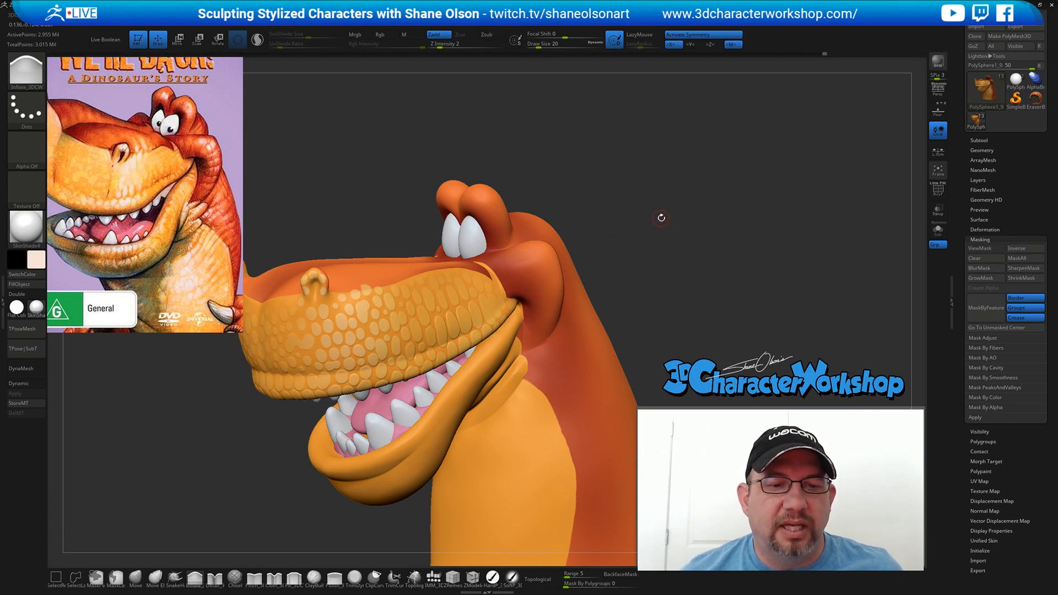
- Undo the scale inflation and invert the displayed mask so it covers the scales
key("ctrl")
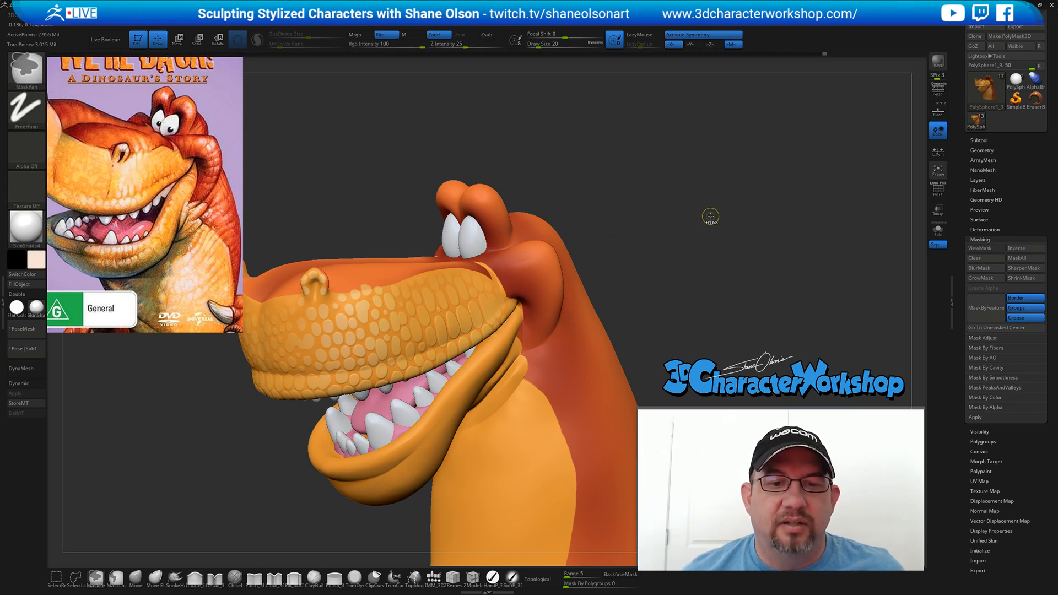
key("ctrl+h")
key("ctrl+h")
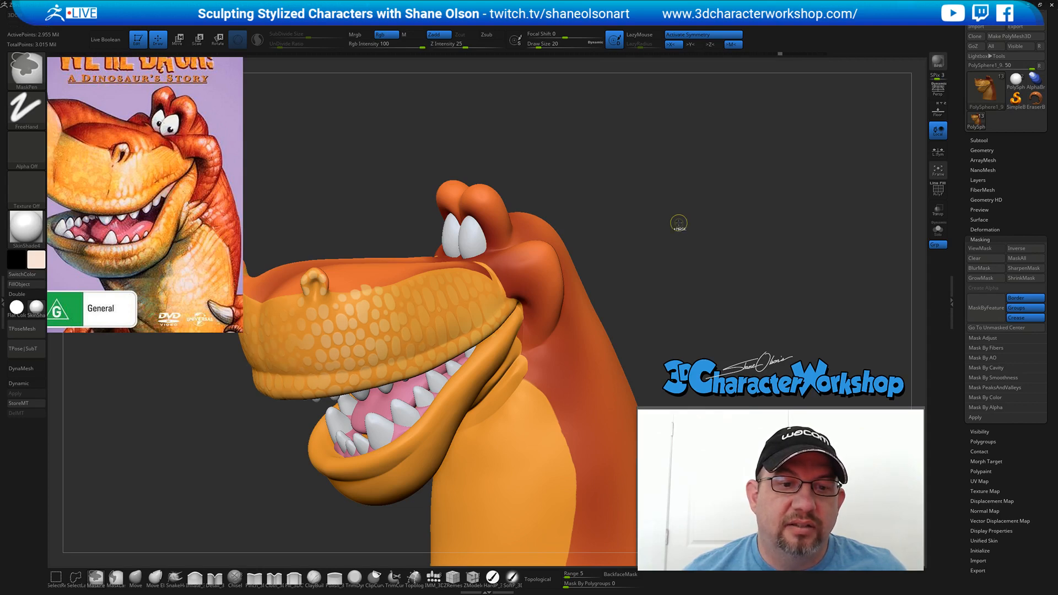
key("ctrl+h")
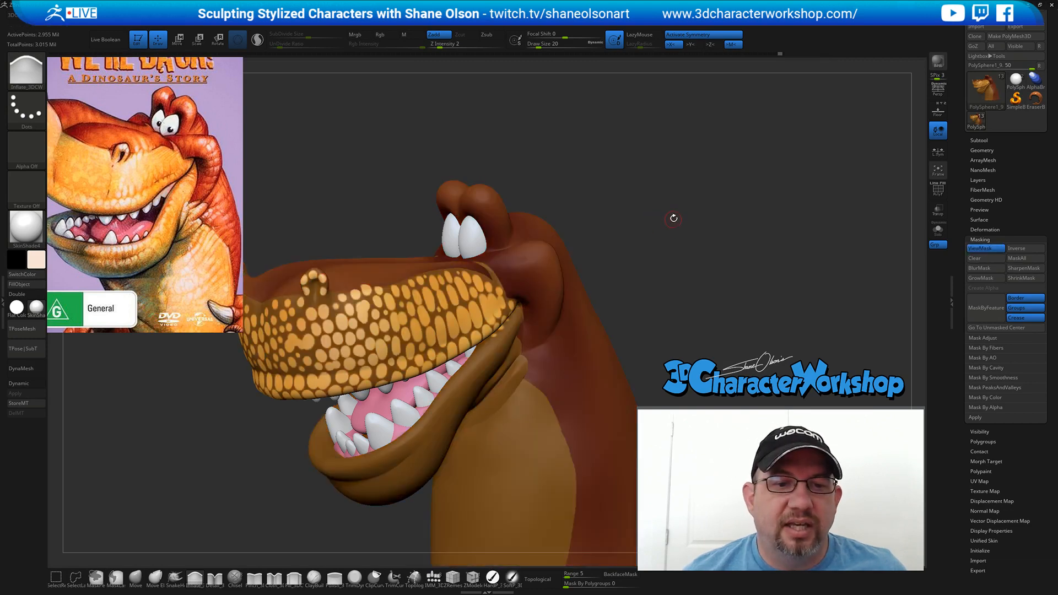
left_click(674, 218, "ctrl")
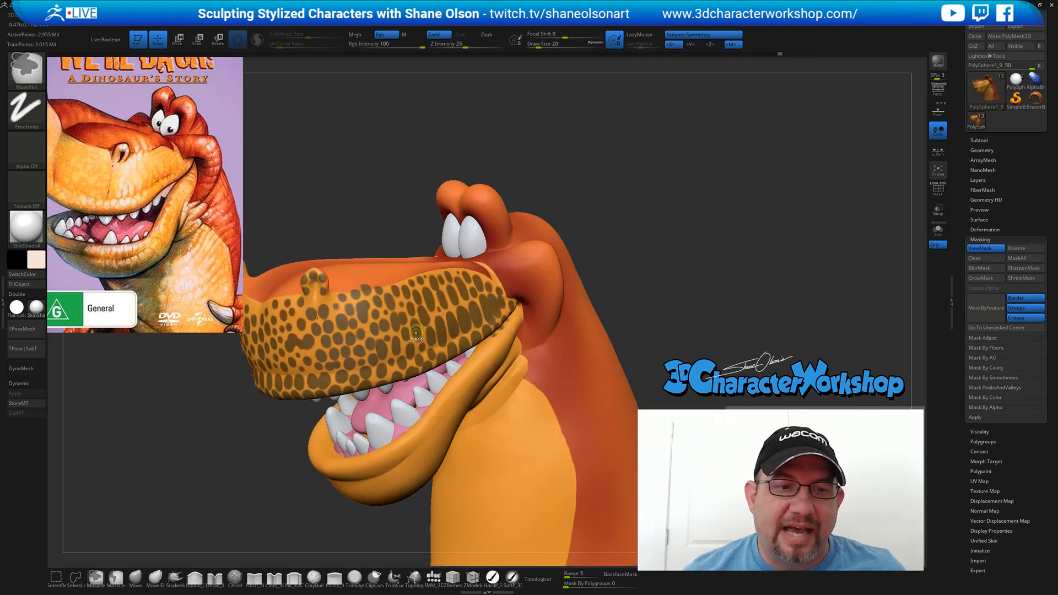
- Blur the scale mask twice, invert it to protect the gaps between scales, and hide it
key("space")
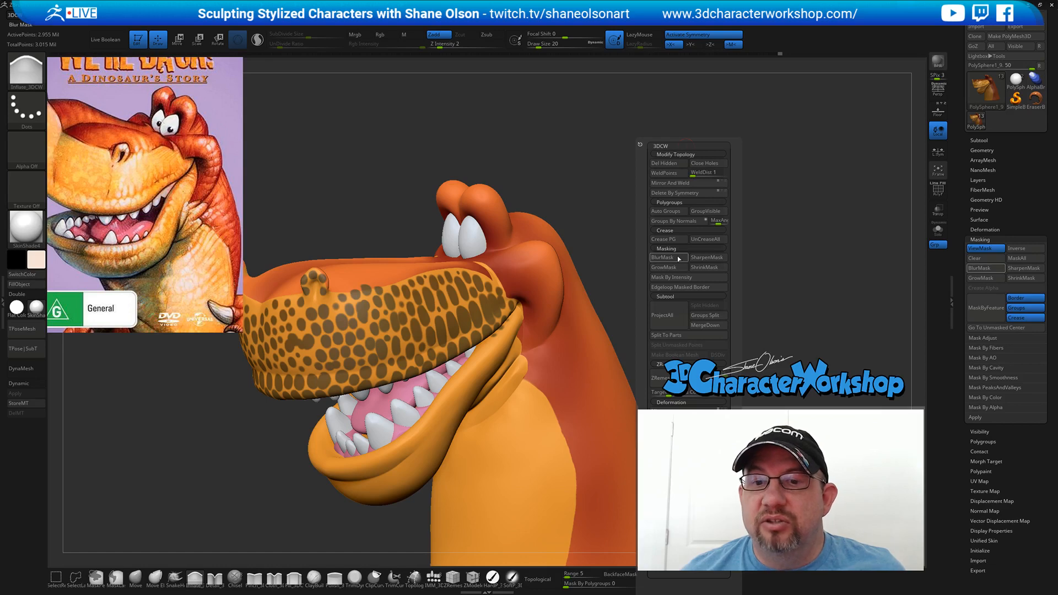
left_click(675, 257)
left_click(676, 258)
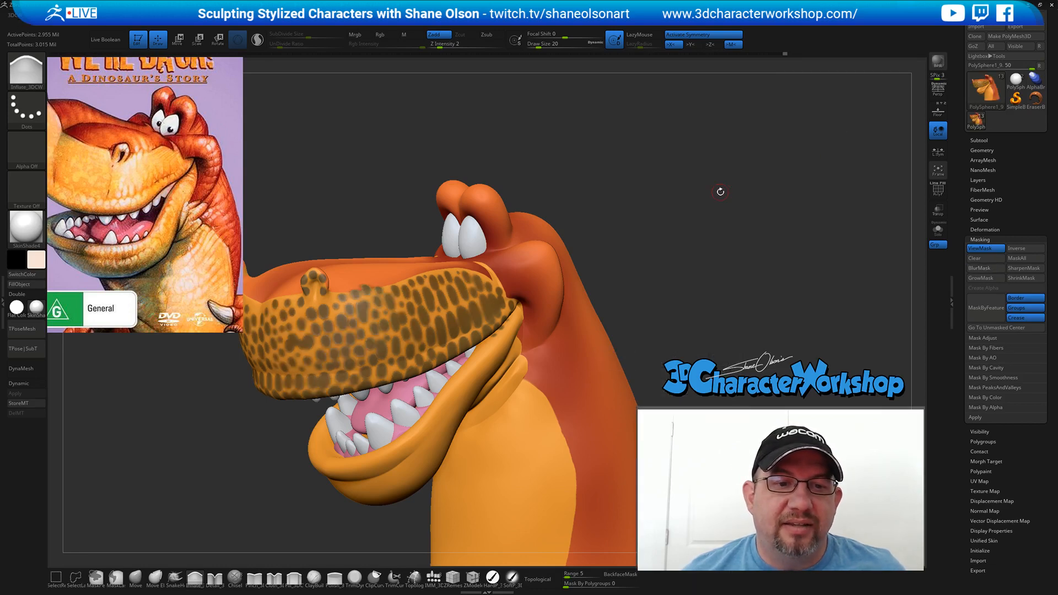
left_click(698, 237, "ctrl")
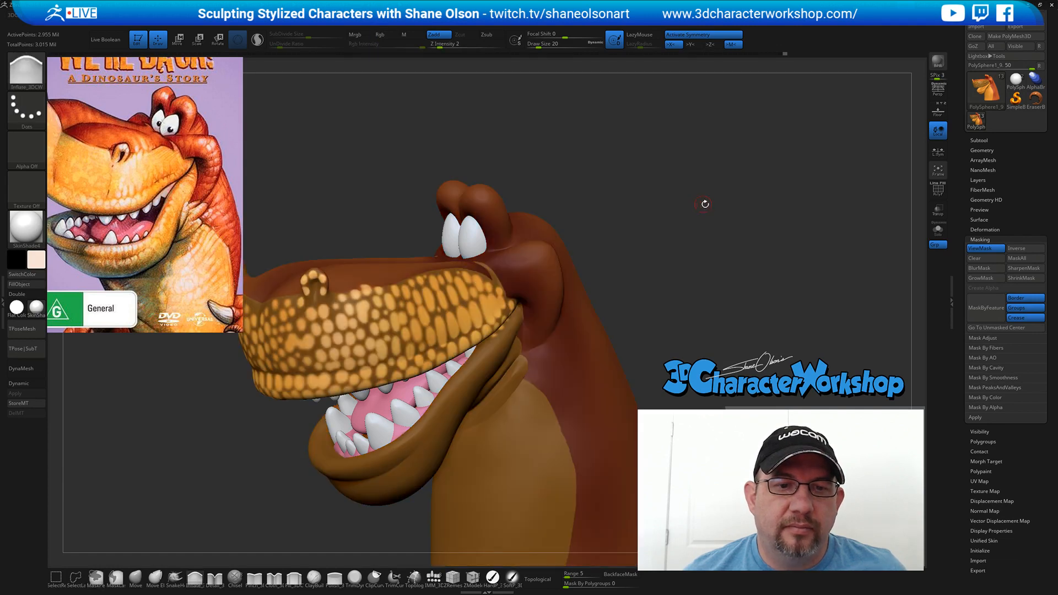
left_click(986, 248)
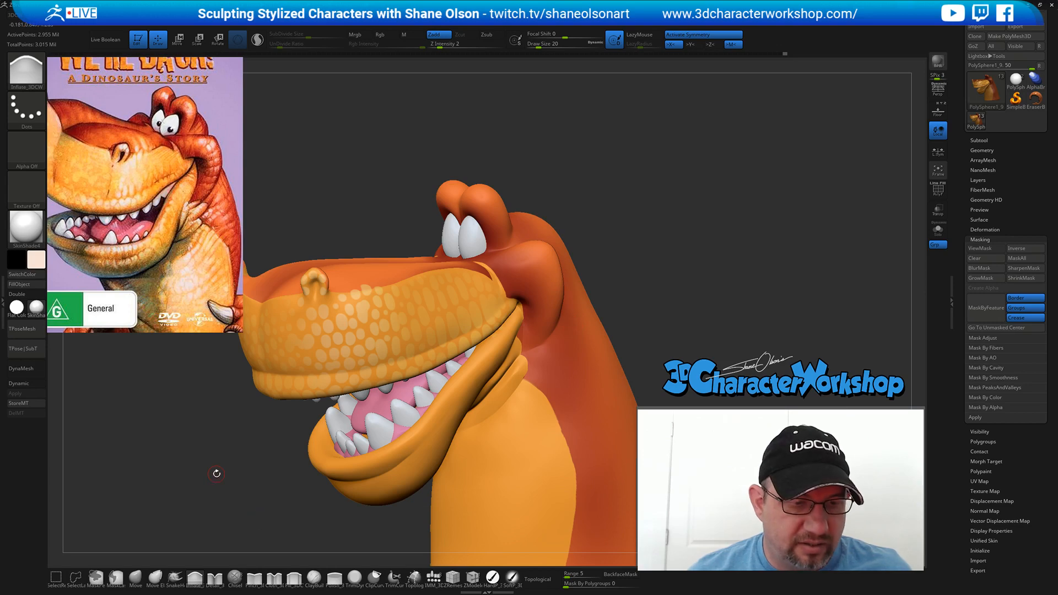
- Inflate the soft-masked scales across the side and front of the snout with draw size 192 and Z intensity 2
key("s")
left_click_drag(216, 474, 222, 474)
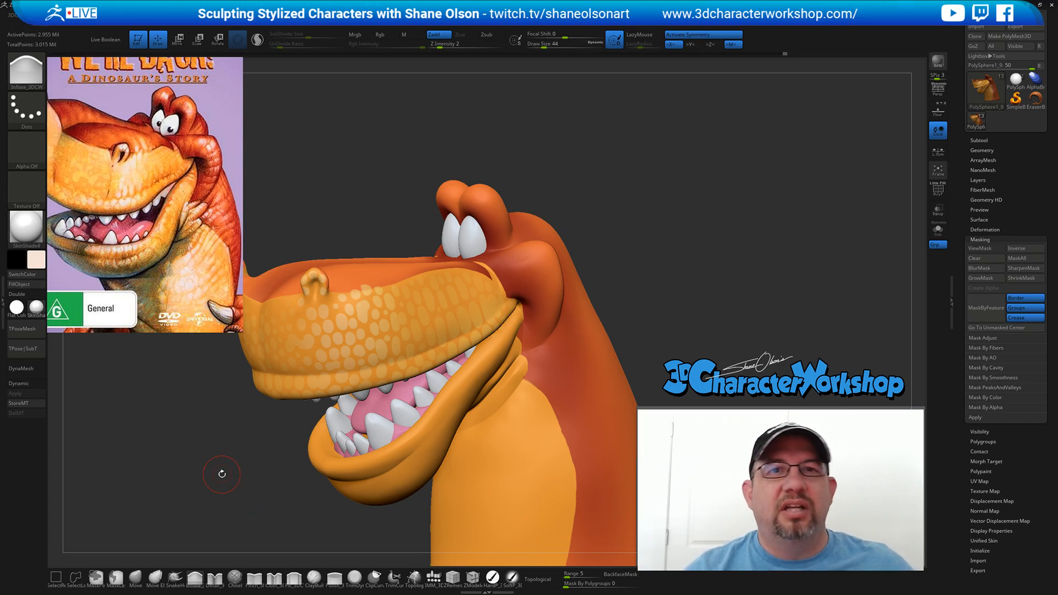
left_click_drag(222, 474, 671, 306)
key("s")
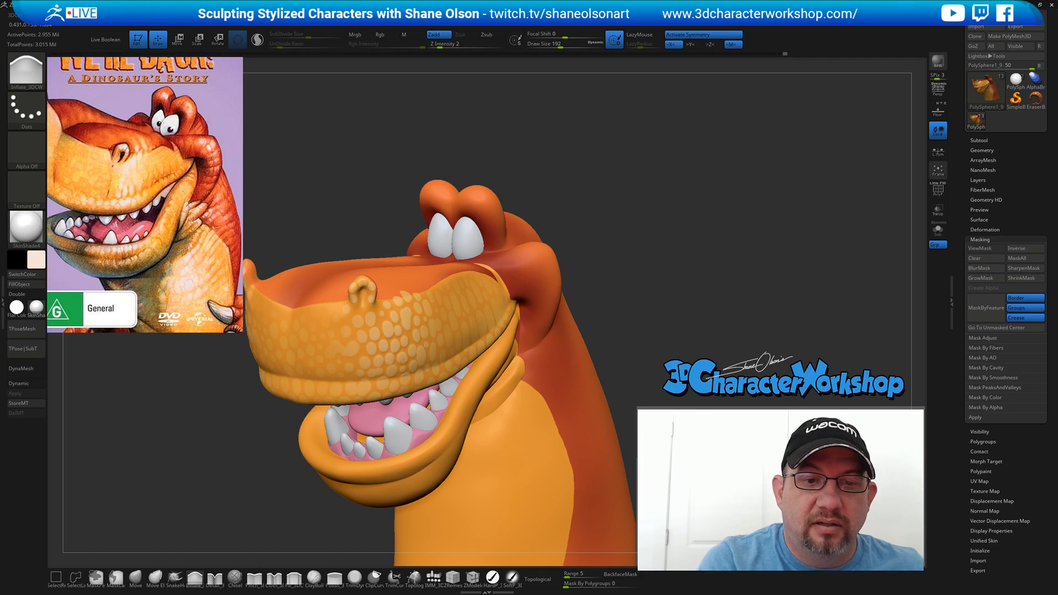
left_click_drag(436, 313, 455, 324)
left_click_drag(702, 315, 628, 315)
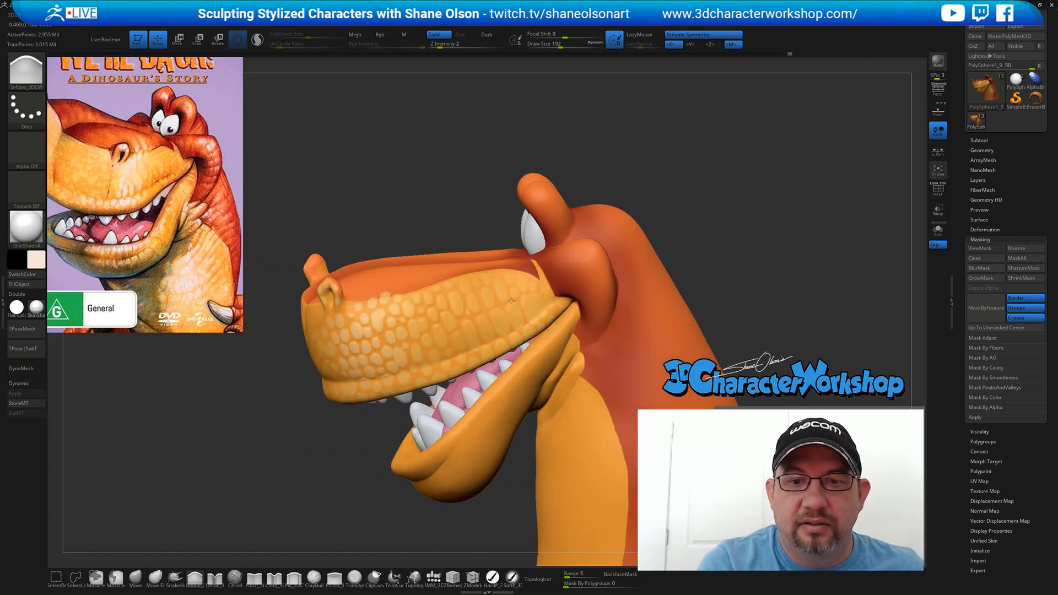
left_click_drag(511, 301, 466, 332)
left_click_drag(708, 300, 780, 302)
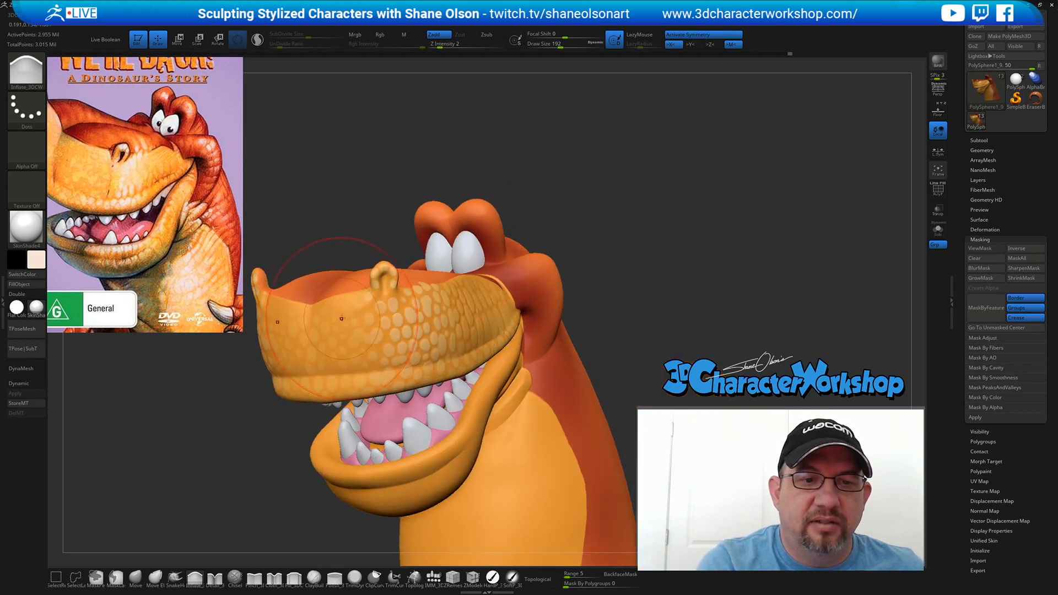
left_click_drag(370, 355, 432, 320)
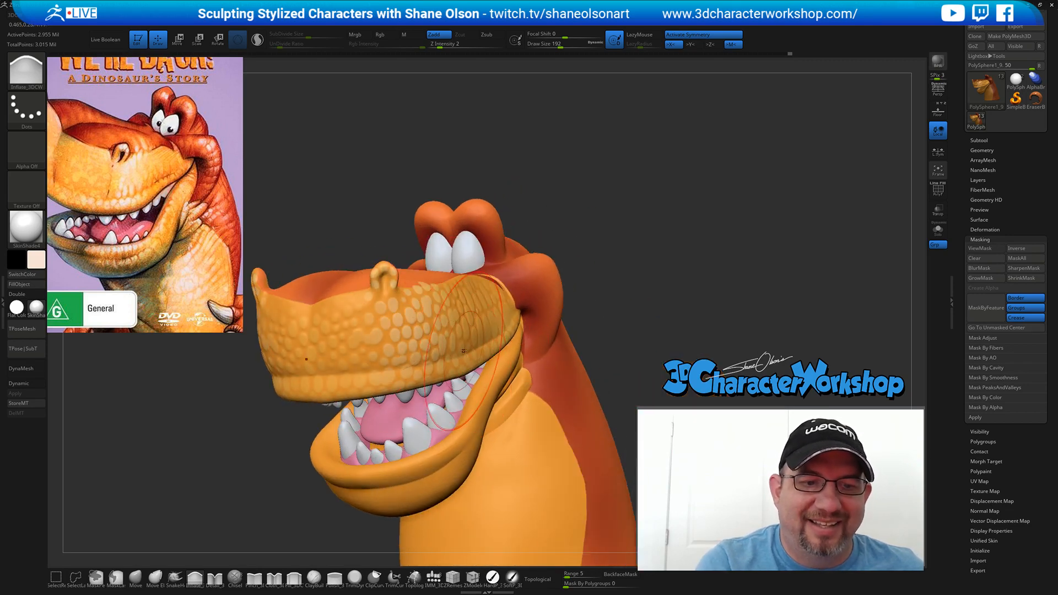
left_click_drag(402, 234, 357, 245)
left_click_drag(393, 311, 398, 296)
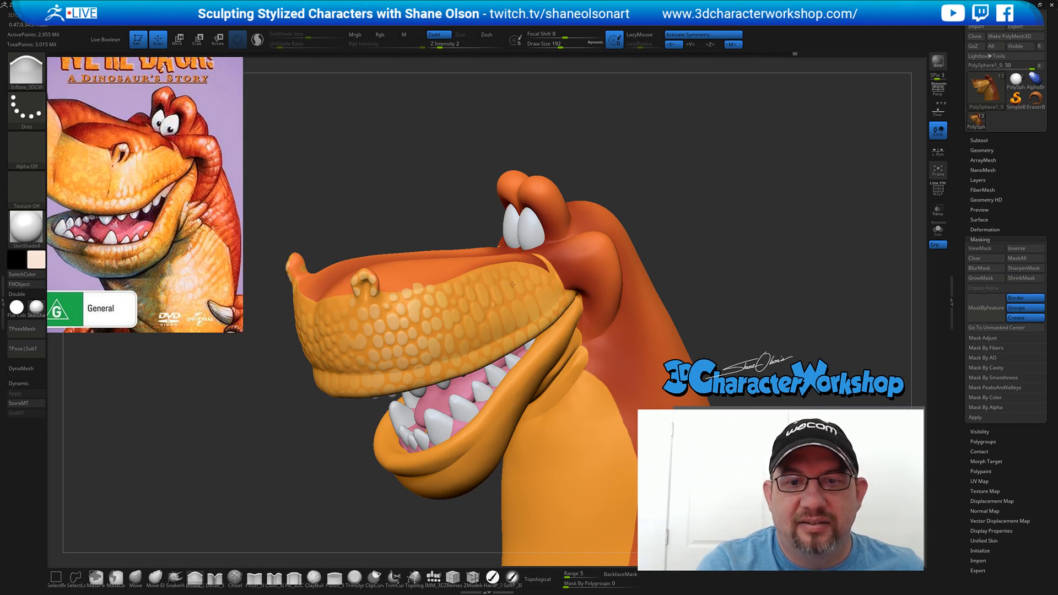
- Smooth the raised scales toward the rear of the snout's side with draw size 108
mouse_move(710, 303)
left_mouse_down()
mouse_move(739, 298)
mouse_move(712, 295)
mouse_move(700, 333)
mouse_move(699, 309)
mouse_move(644, 305)
left_mouse_up()
key("s")
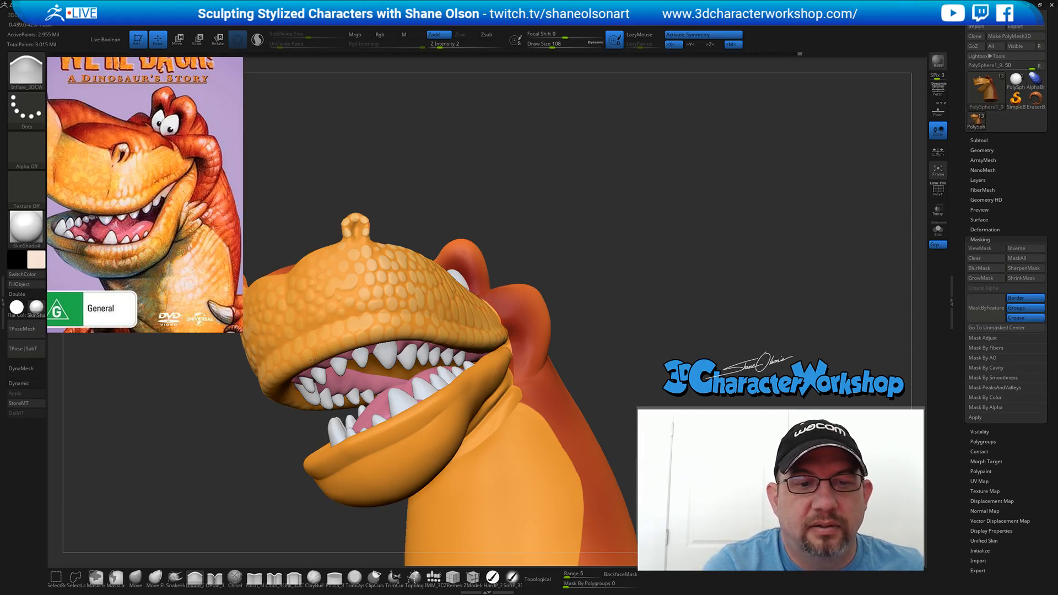
left_click_drag(647, 310, 703, 314)
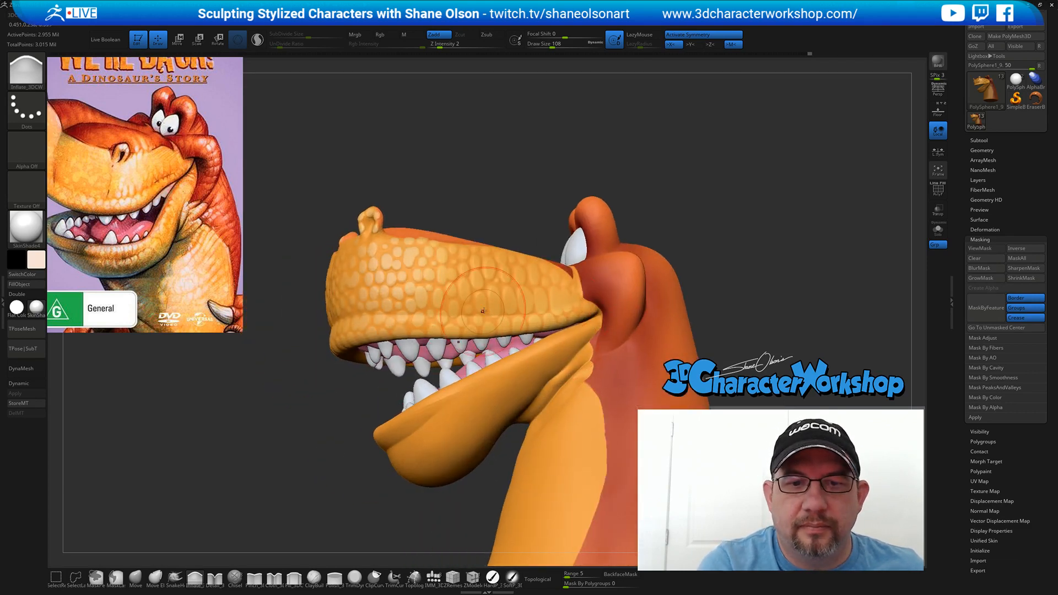
left_click_drag(490, 297, 528, 292, "shift")
- Examine the softly raised scales on the whole head from several angles against the reference artwork
right_click_drag(530, 292, 497, 215, "ctrl")
left_click_drag(648, 284, 617, 336, "alt")
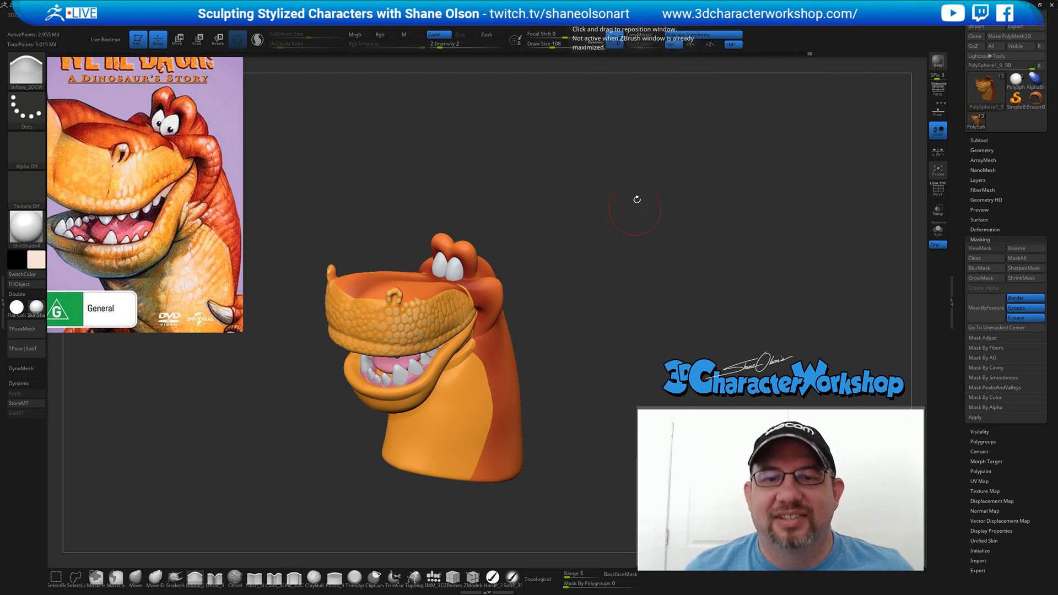
left_click_drag(605, 262, 603, 255)
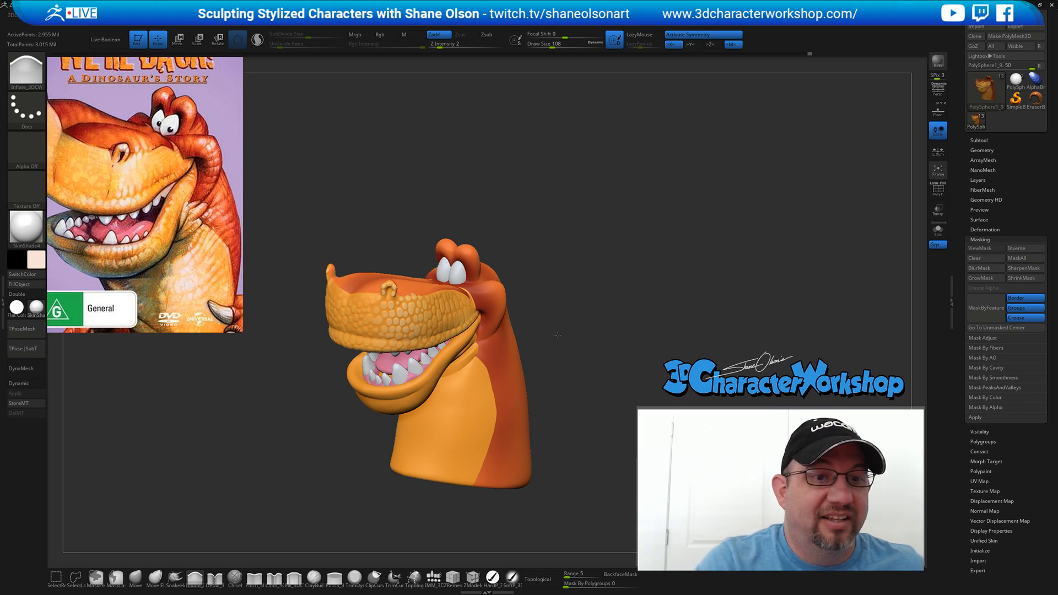
mouse_move(603, 256)
left_mouse_down()
mouse_move(560, 353)
mouse_move(584, 342)
mouse_move(596, 379)
mouse_move(605, 355)
left_mouse_up()
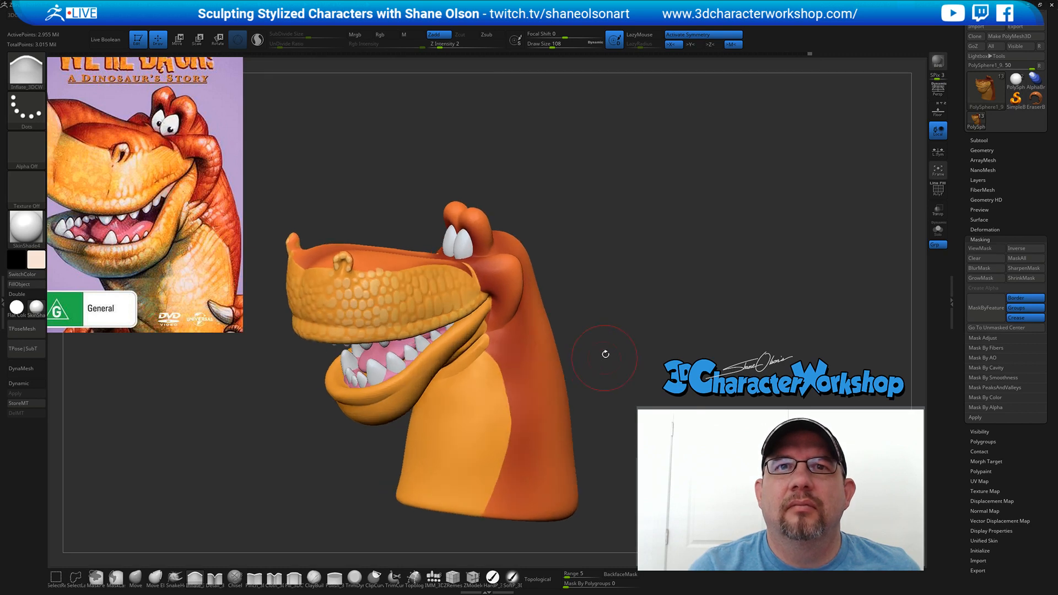
key("s")
mouse_move(600, 315)
left_mouse_down()
mouse_move(597, 297)
mouse_move(599, 333)
mouse_move(605, 325)
left_mouse_up()
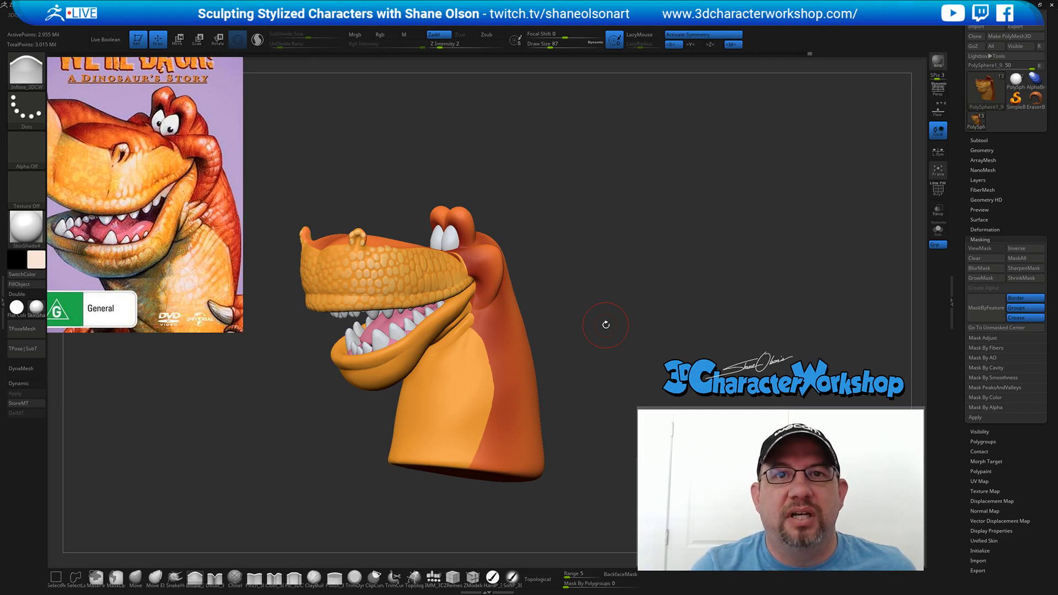
left_click_drag(586, 347, 567, 332)
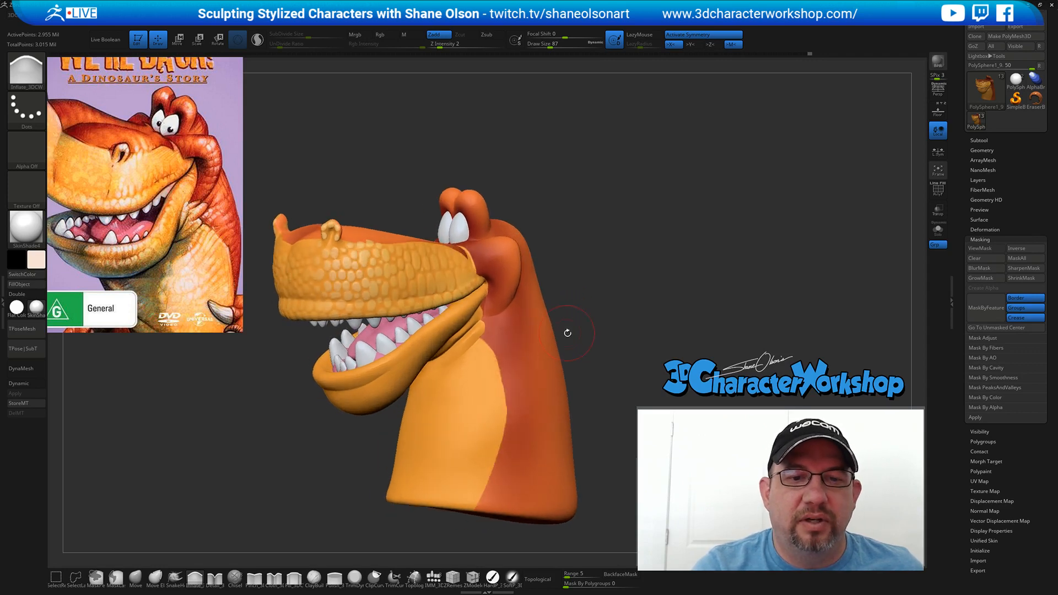
- Display the mask and examine the scaled snout, bare lower jaw and neck up close
left_click(984, 248)
key("s")
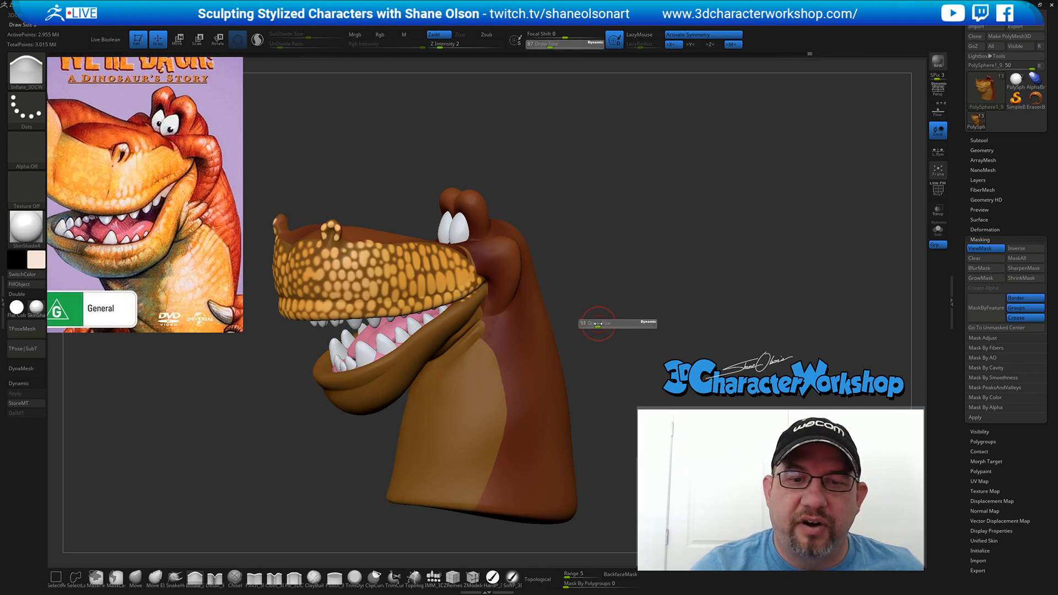
left_click(597, 324)
mouse_move(598, 326)
left_mouse_down("alt")
mouse_move(601, 340)
mouse_move(626, 282)
mouse_move(630, 305)
mouse_move(615, 291)
mouse_move(624, 317)
left_mouse_up("alt")
key("s")
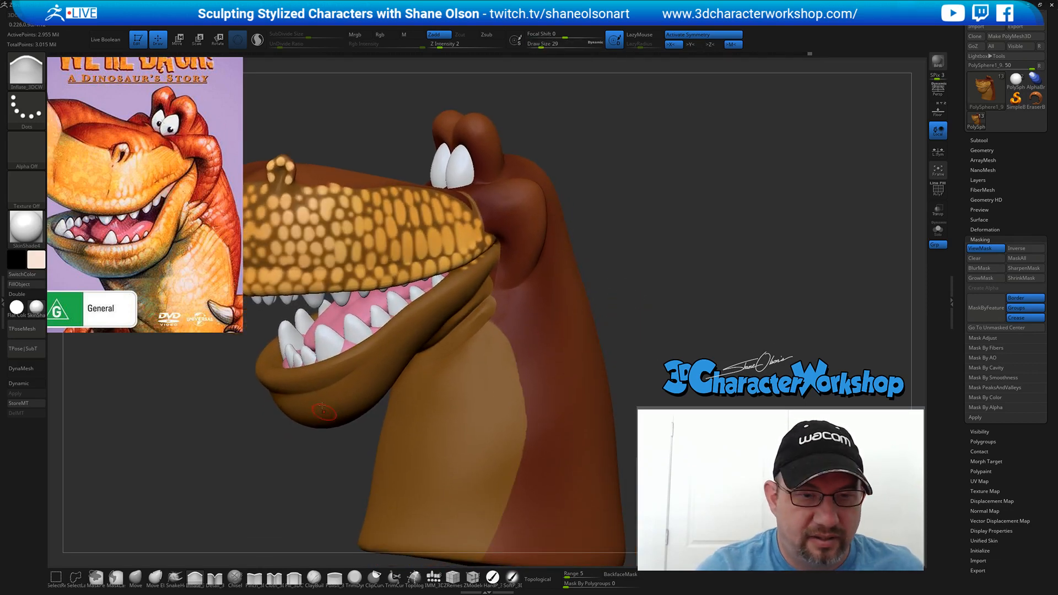
mouse_move(619, 424)
left_mouse_down()
mouse_move(634, 399)
mouse_move(628, 438)
left_mouse_up()
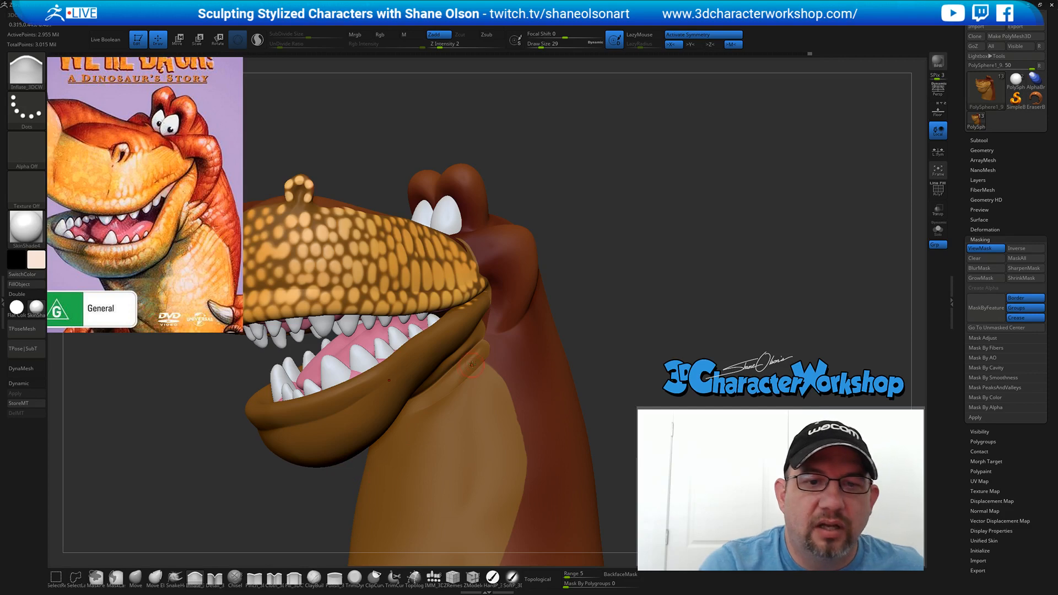
left_click_drag(621, 398, 571, 395)
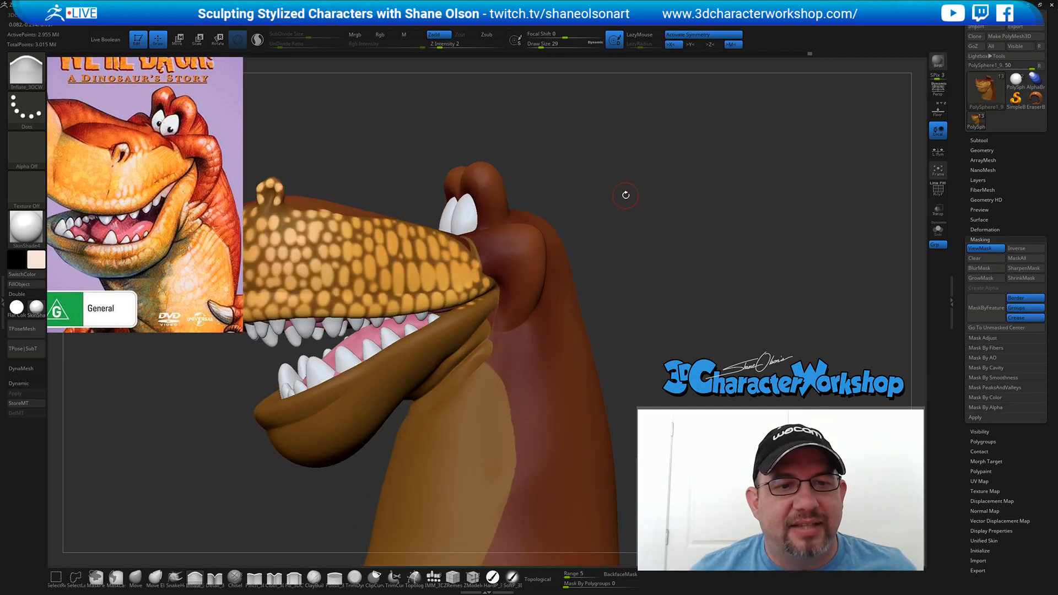
- Go back through the undo history to the unblurred mask covering the scales, and keep the mask displayed
key("ctrl")
left_click_drag(625, 196, 643, 196, "ctrl")
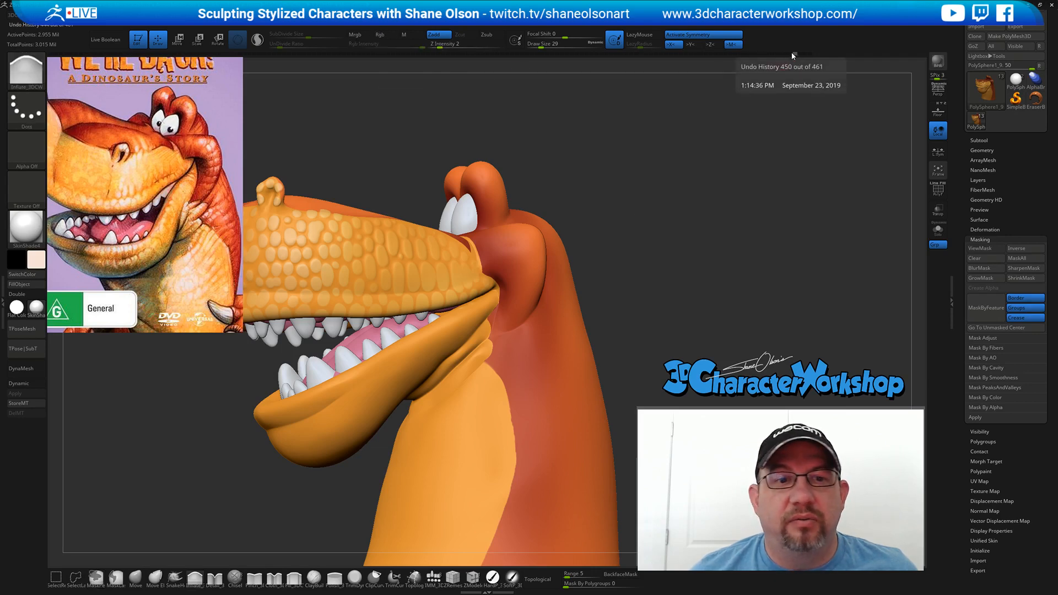
mouse_move(763, 57)
left_mouse_down()
mouse_move(725, 59)
mouse_move(695, 155)
left_mouse_up()
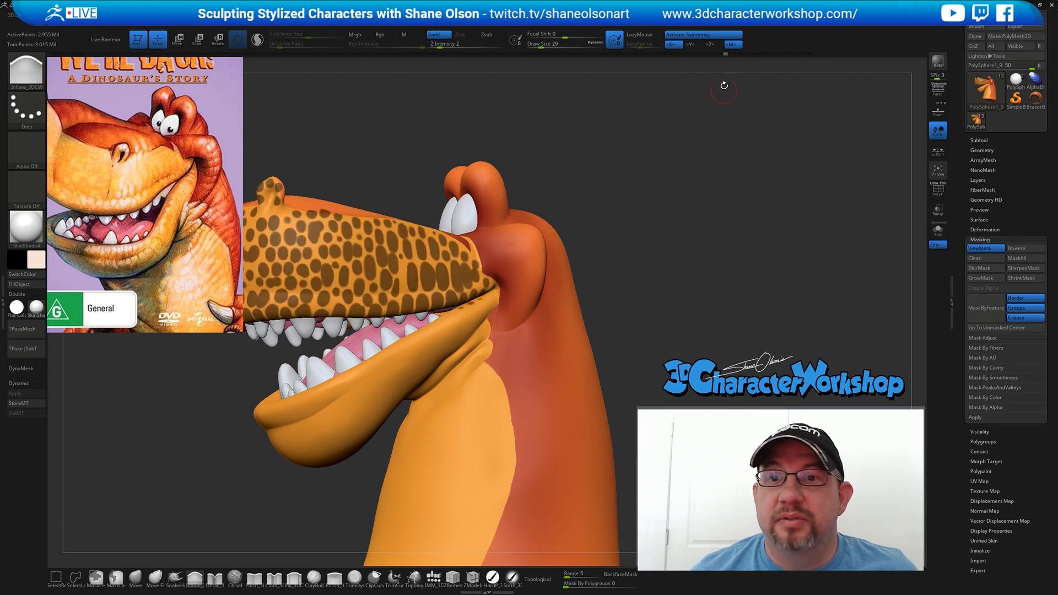
left_click_drag(726, 55, 784, 52)
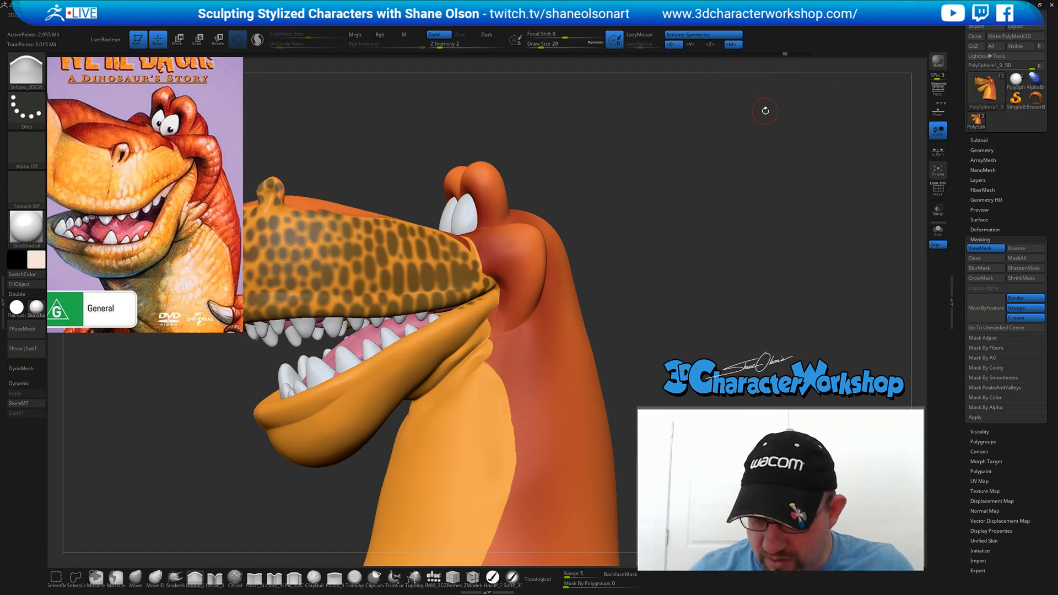
left_click_drag(784, 53, 780, 54)
left_click(781, 55)
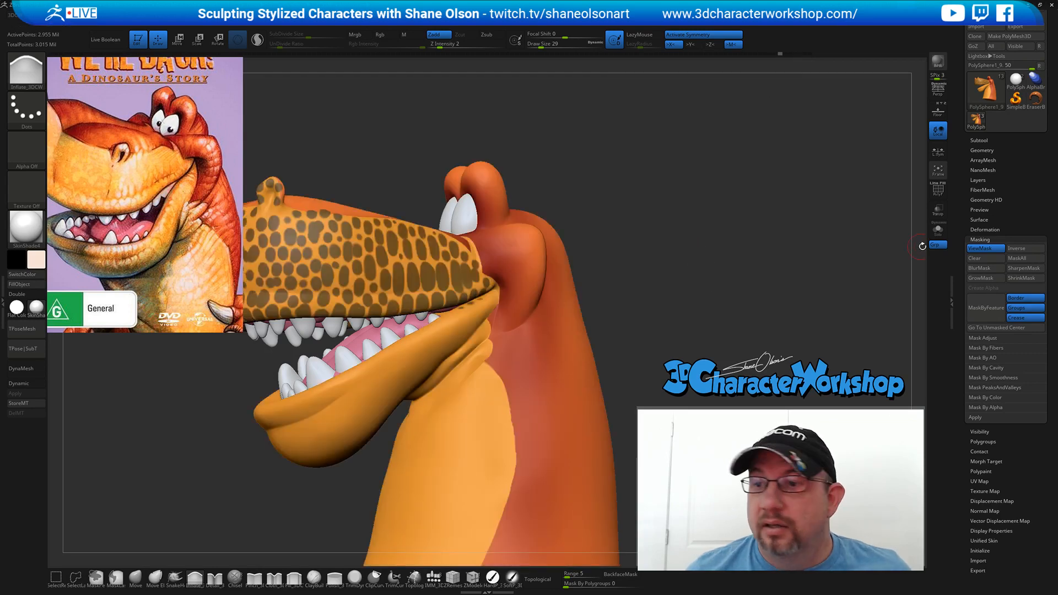
left_click(986, 249)
key("ctrl+h")
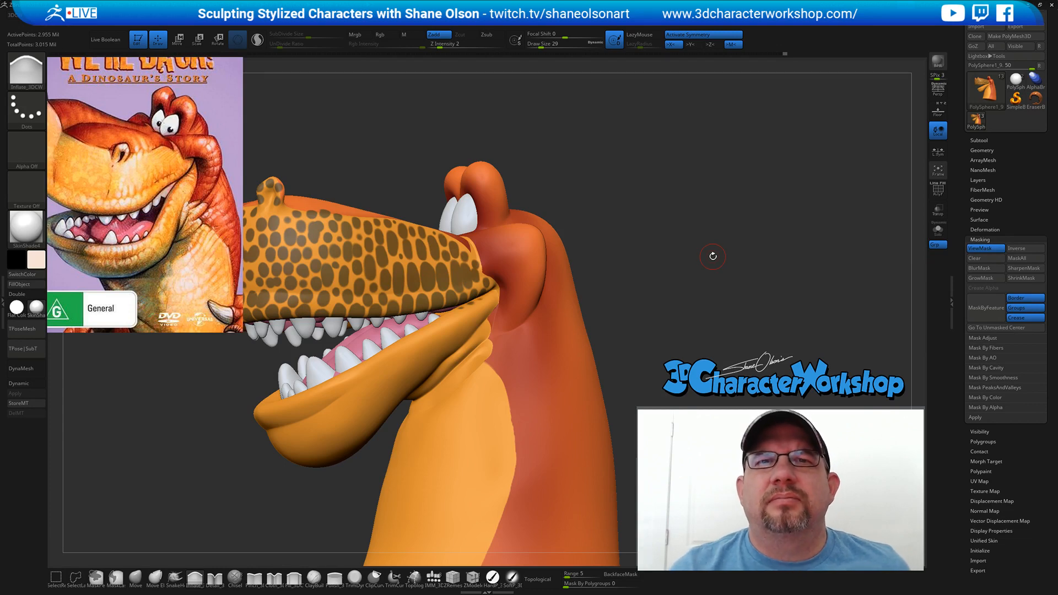
- Mask a row of scales across the front of the lower lip with draw size 17
left_click_drag(713, 257, 636, 250)
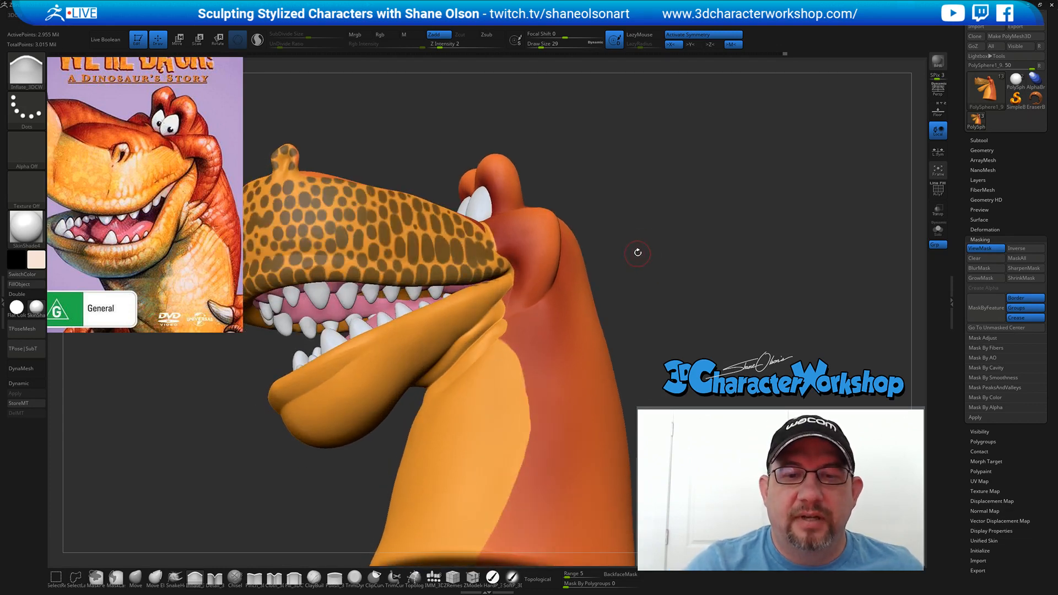
right_click_drag(358, 358, 348, 369, "ctrl")
key("s")
left_click_drag(346, 373, 343, 373)
mouse_move(350, 378)
right_mouse_down()
mouse_move(397, 386)
mouse_move(318, 409)
right_mouse_up()
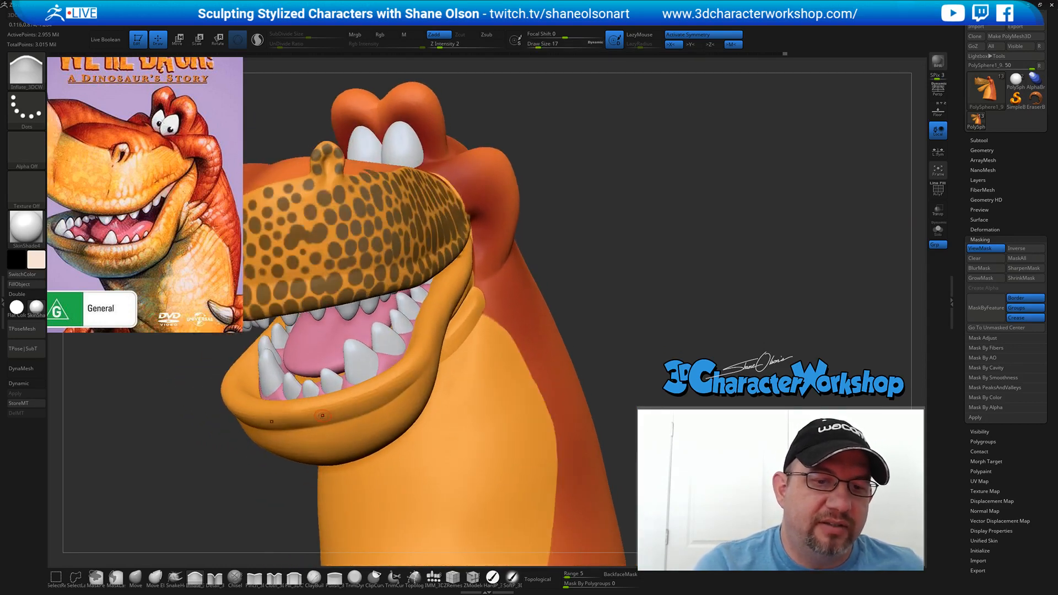
key("ctrl")
left_click_drag(317, 408, 354, 398, "ctrl")
right_click_drag(354, 397, 300, 402)
key("ctrl")
left_click_drag(298, 402, 301, 403, "ctrl")
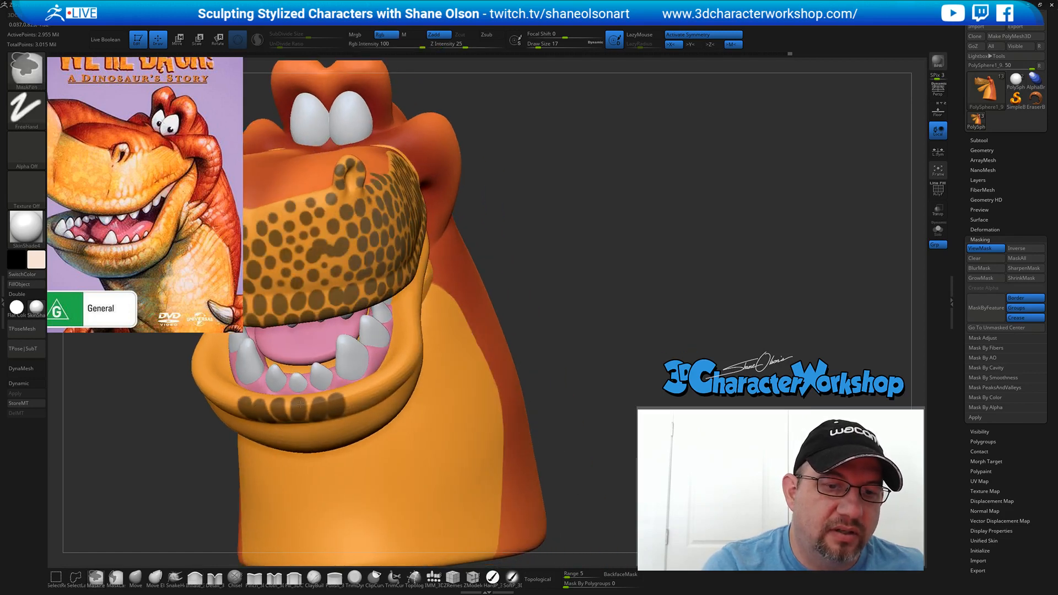
- Continue the row of masked scales along the lower lip's side toward the mouth corner
right_click_drag(317, 405, 344, 403)
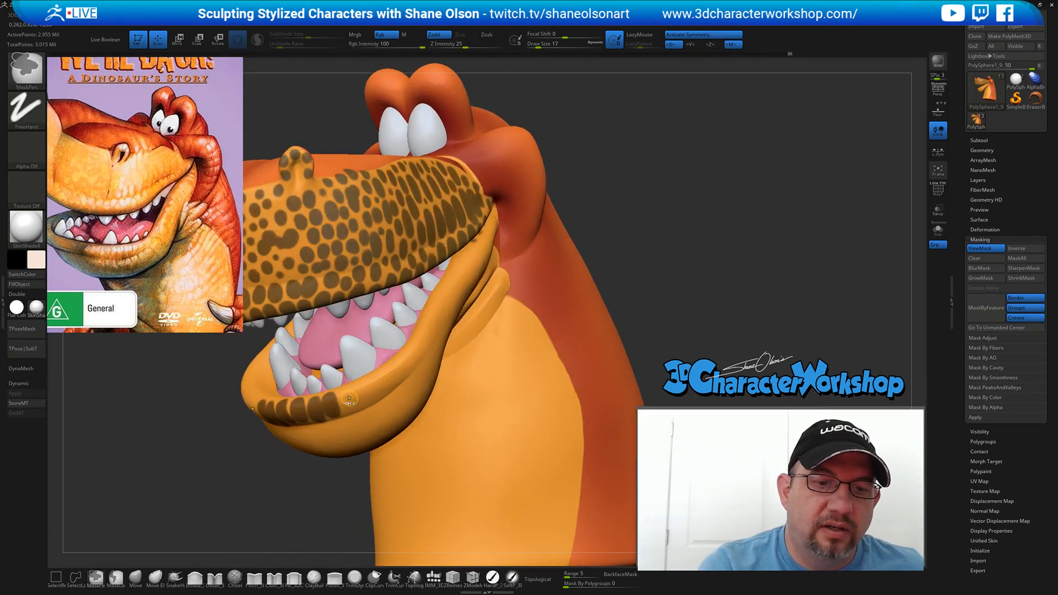
left_click_drag(344, 402, 345, 400, "ctrl")
right_click_drag(388, 384, 366, 391)
mouse_move(365, 391)
left_mouse_down("ctrl")
mouse_move(405, 372)
mouse_move(431, 310)
left_mouse_up("ctrl")
mouse_move(443, 299)
right_mouse_down()
mouse_move(405, 306)
mouse_move(399, 344)
right_mouse_up()
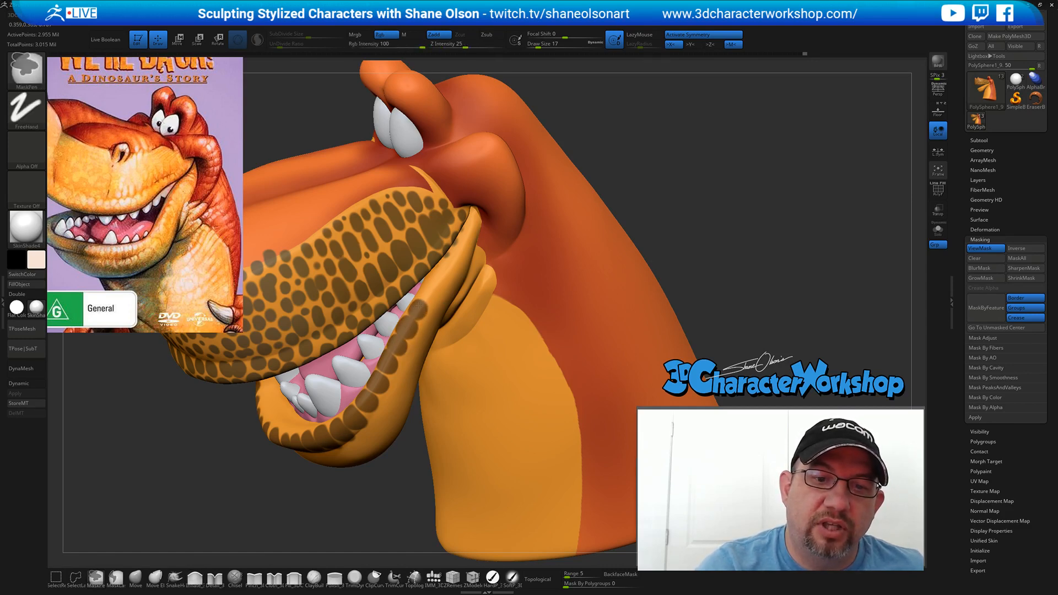
right_click_drag(435, 292, 442, 274)
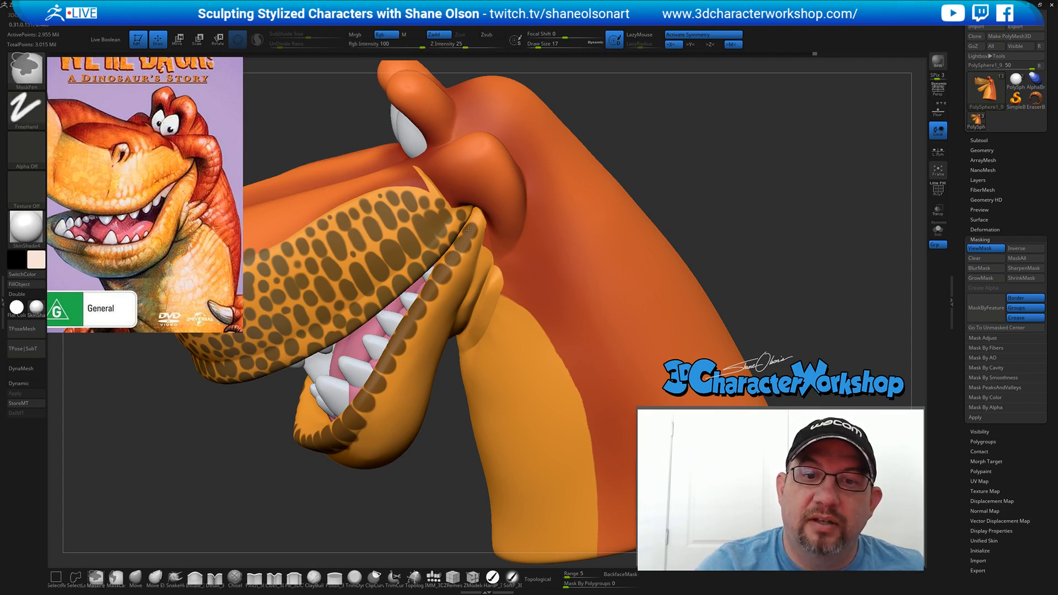
- Mask the last lip-row scales at the mouth corner, and refine the row's lower edge with draw size 9
right_click_drag(477, 225, 447, 292, "ctrl")
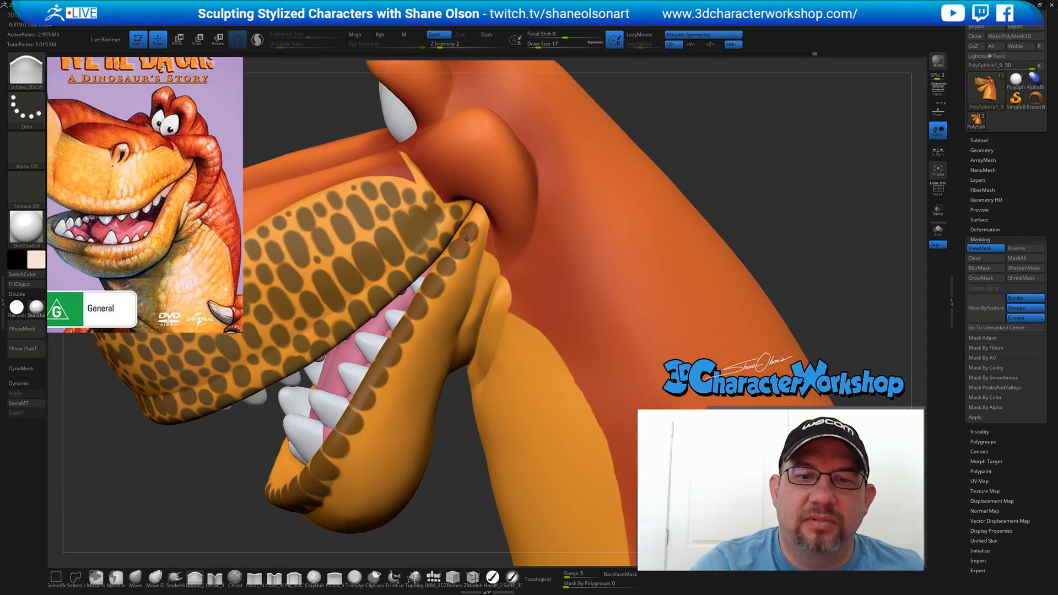
key("ctrl")
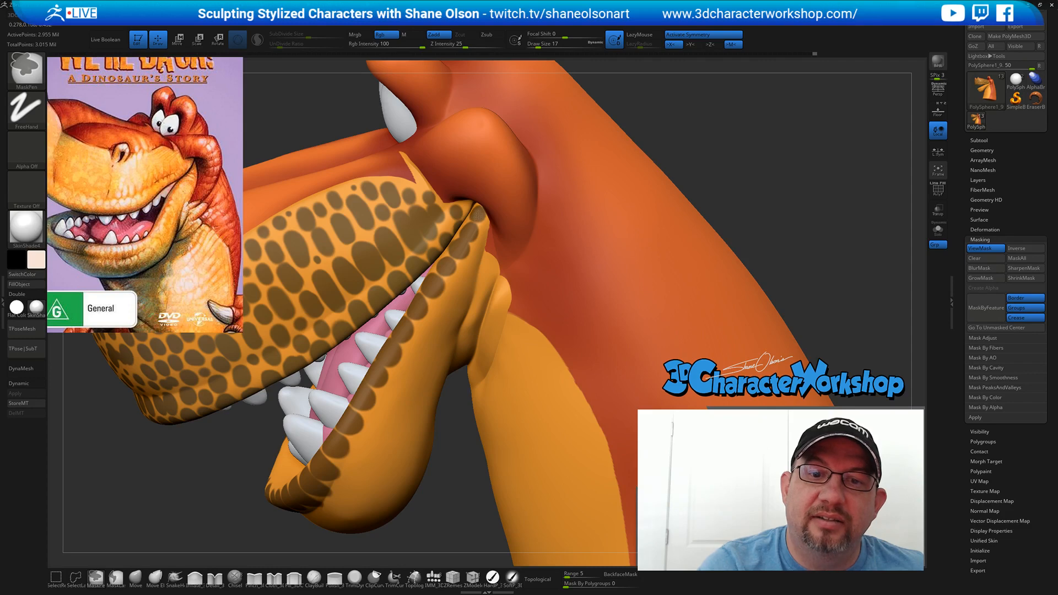
mouse_move(479, 288)
right_mouse_down()
mouse_move(468, 300)
mouse_move(475, 270)
right_mouse_up()
mouse_move(414, 403)
right_mouse_down()
mouse_move(428, 382)
mouse_move(398, 420)
mouse_move(443, 442)
right_mouse_up()
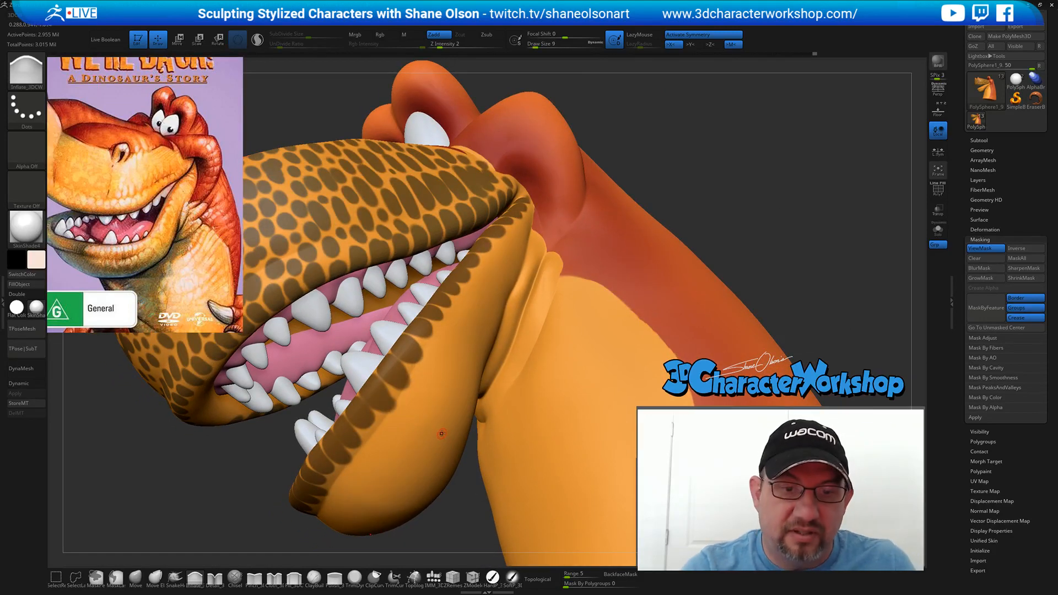
key("ctrl")
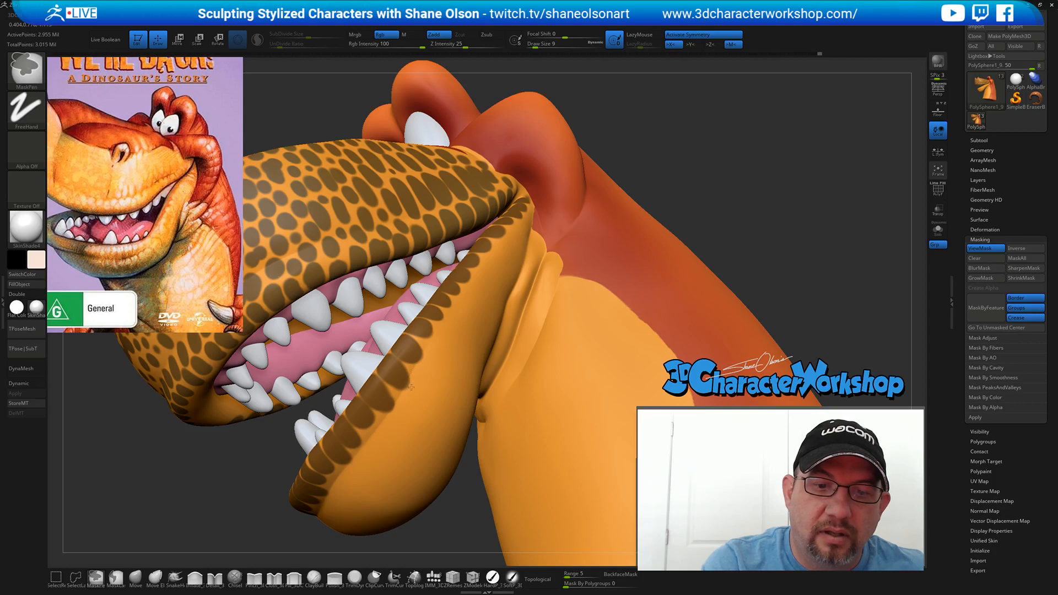
right_click_drag(399, 395, 377, 456)
- Mask a second row of scales below the lip row on the front of the lower jaw with draw size 18
key("ctrl")
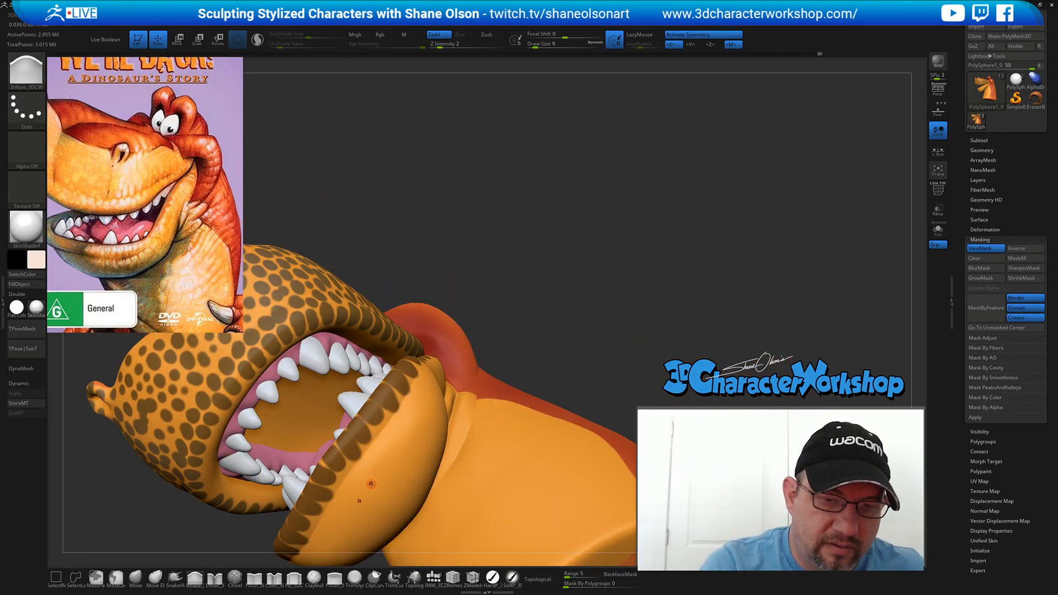
key("bracketright")
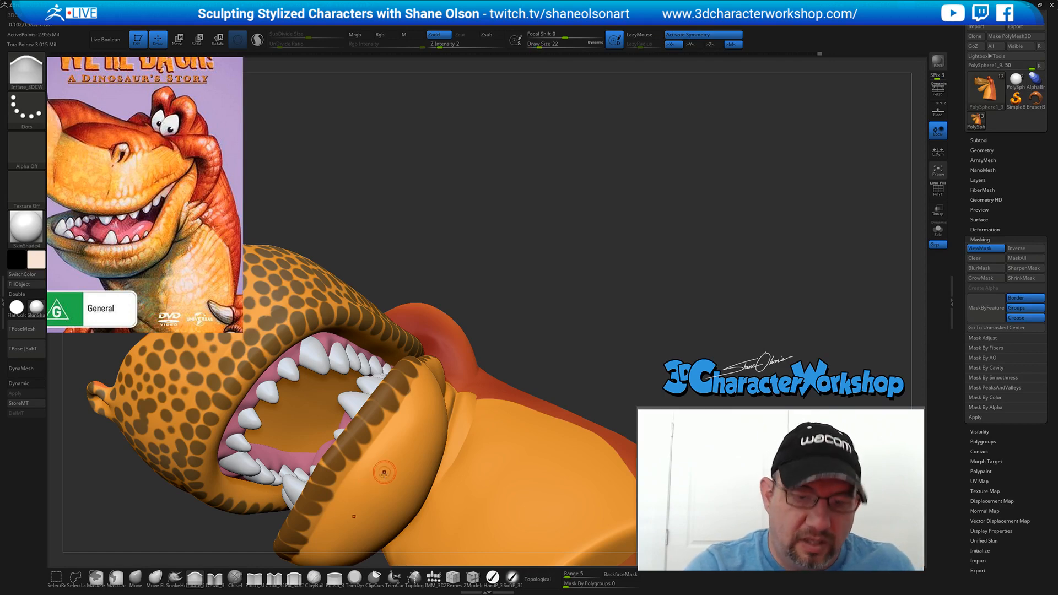
right_click_drag(382, 448, 394, 420)
key("ctrl")
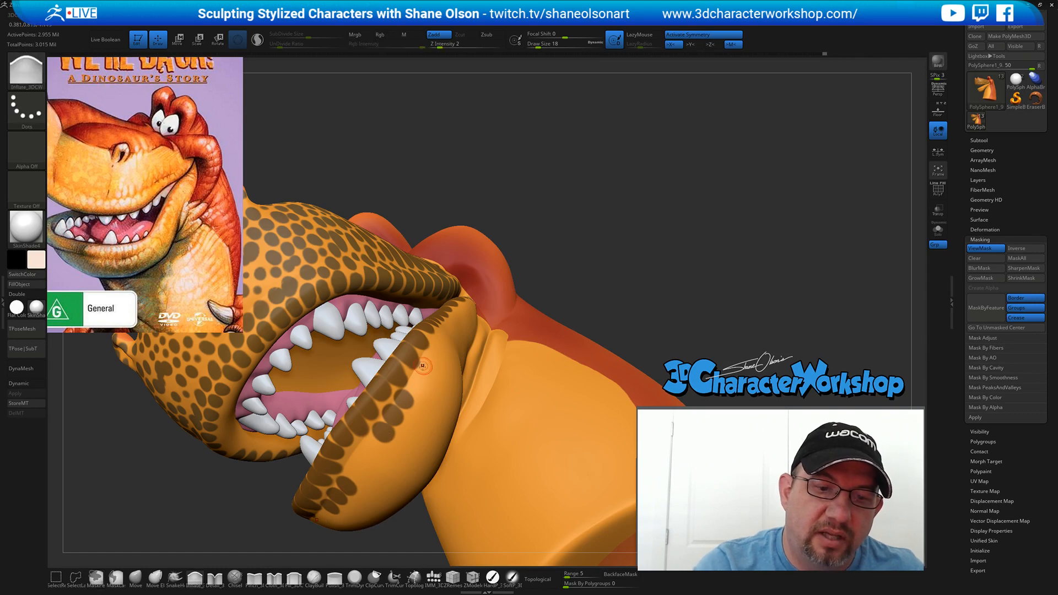
key("ctrl")
right_click_drag(460, 361, 422, 388)
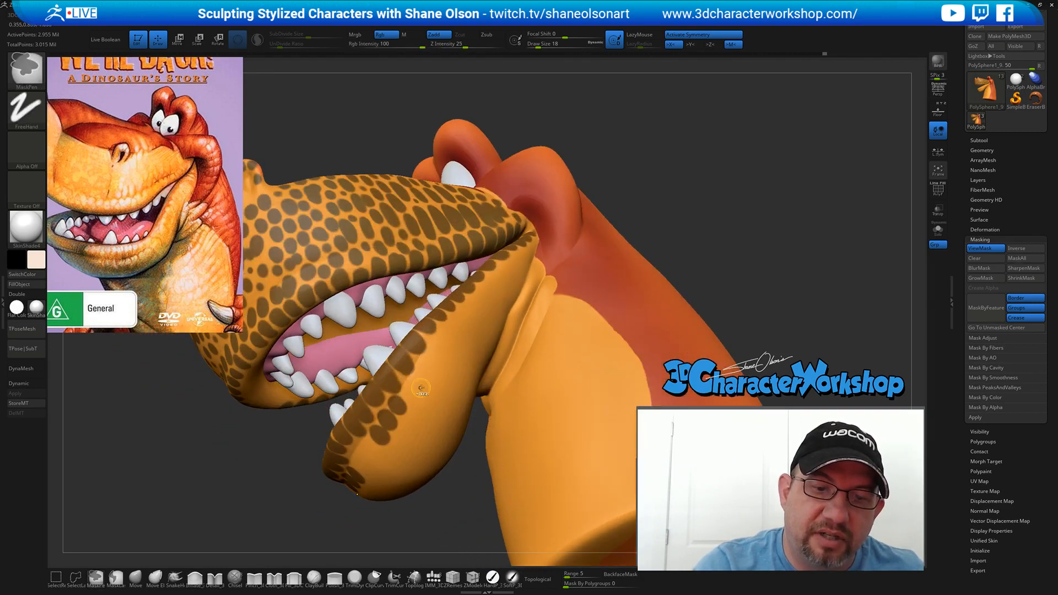
left_click_drag(421, 385, 413, 387, "ctrl")
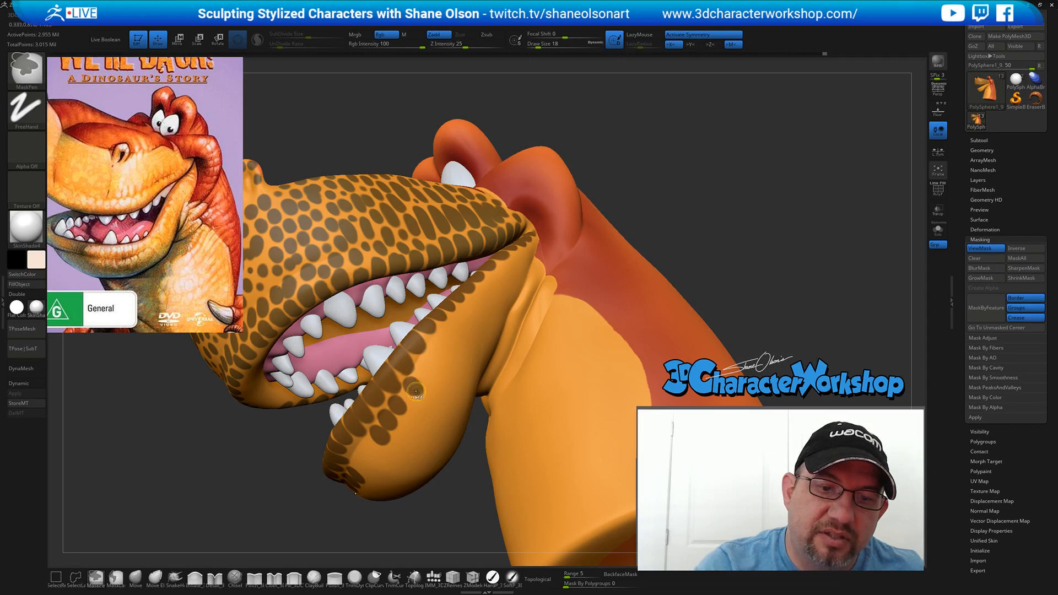
- Extend the second row of masked scales along the middle of the lower jaw's side
right_click_drag(434, 364, 428, 373)
left_click(429, 368, "ctrl")
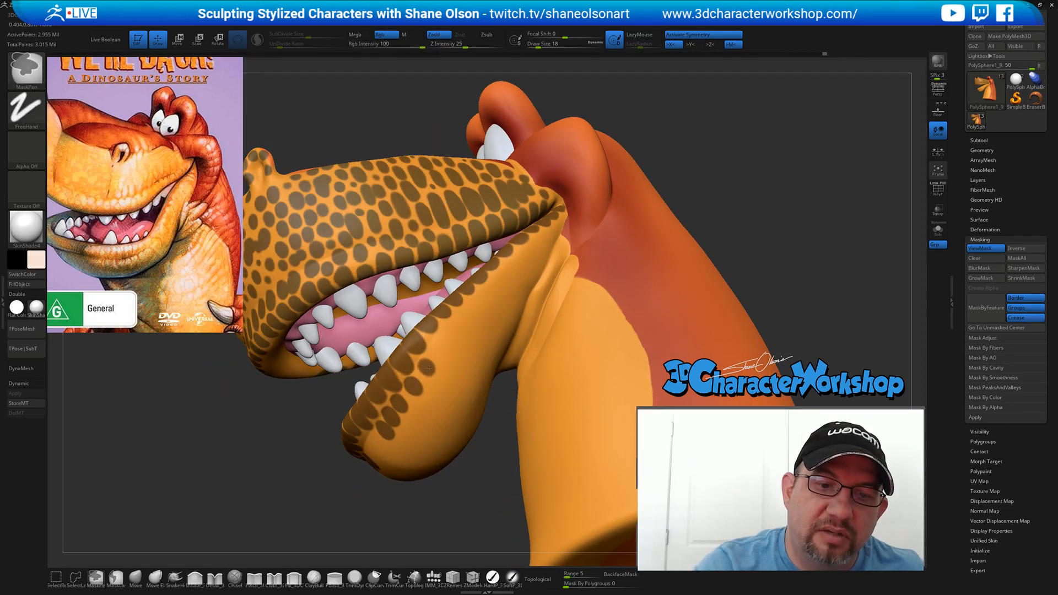
left_click_drag(440, 350, 451, 330, "ctrl")
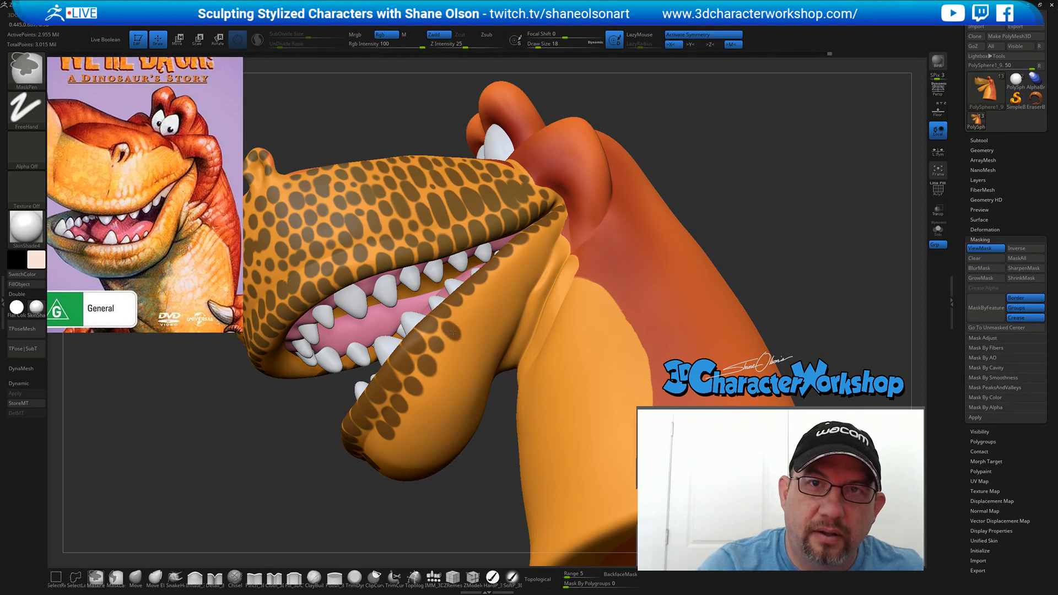
right_click_drag(459, 359, 434, 346)
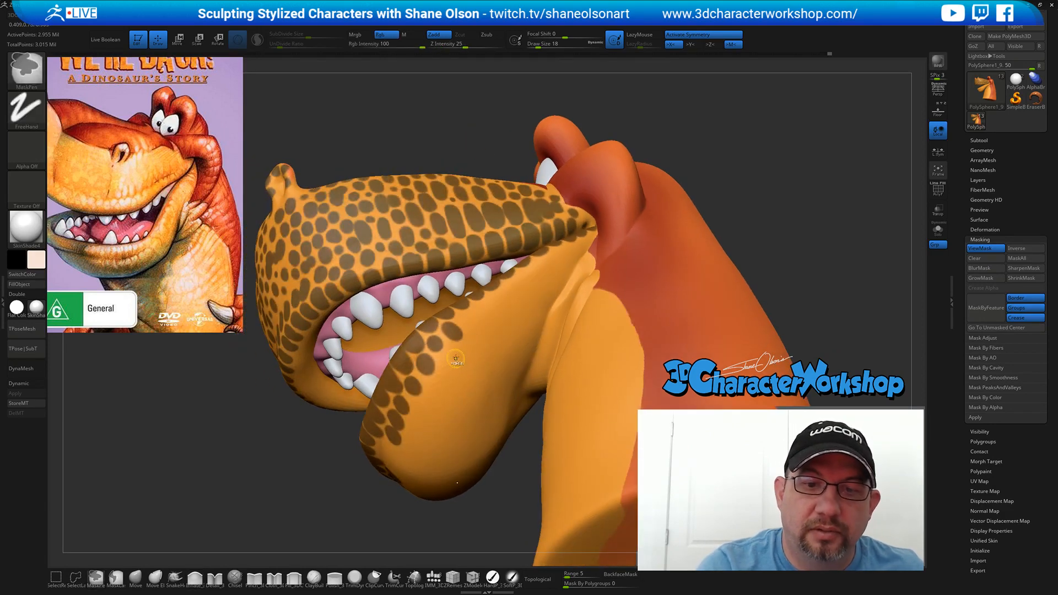
- Mask more scales on the front of the jaw's side and carry the second row up to the mouth corner
left_click_drag(456, 358, 435, 386, "ctrl")
right_click_drag(491, 313, 481, 335)
left_click_drag(464, 323, 497, 297, "ctrl")
right_click_drag(530, 292, 522, 302)
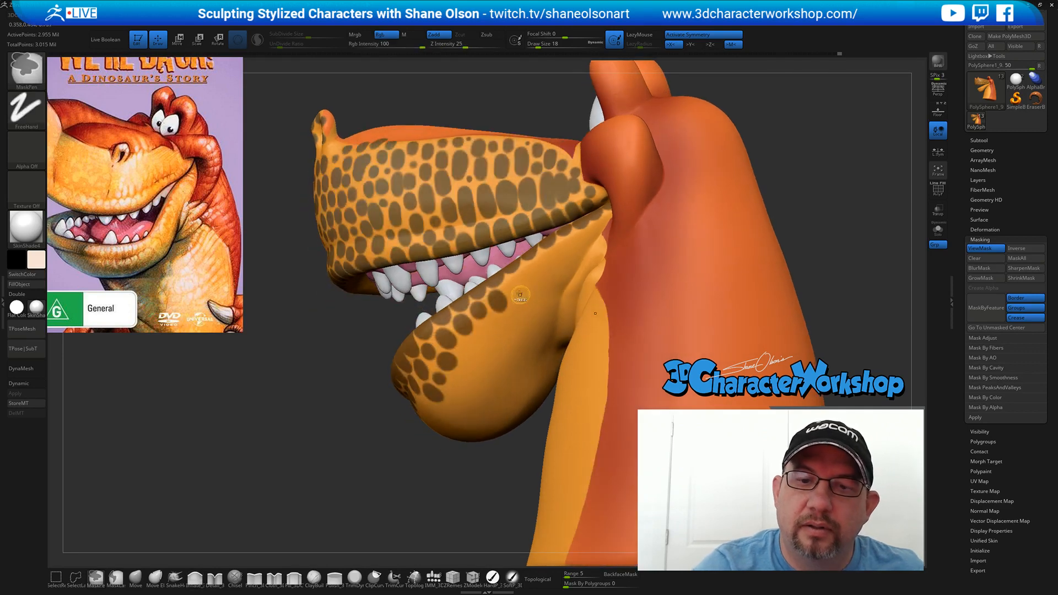
left_click_drag(517, 288, 594, 230, "ctrl")
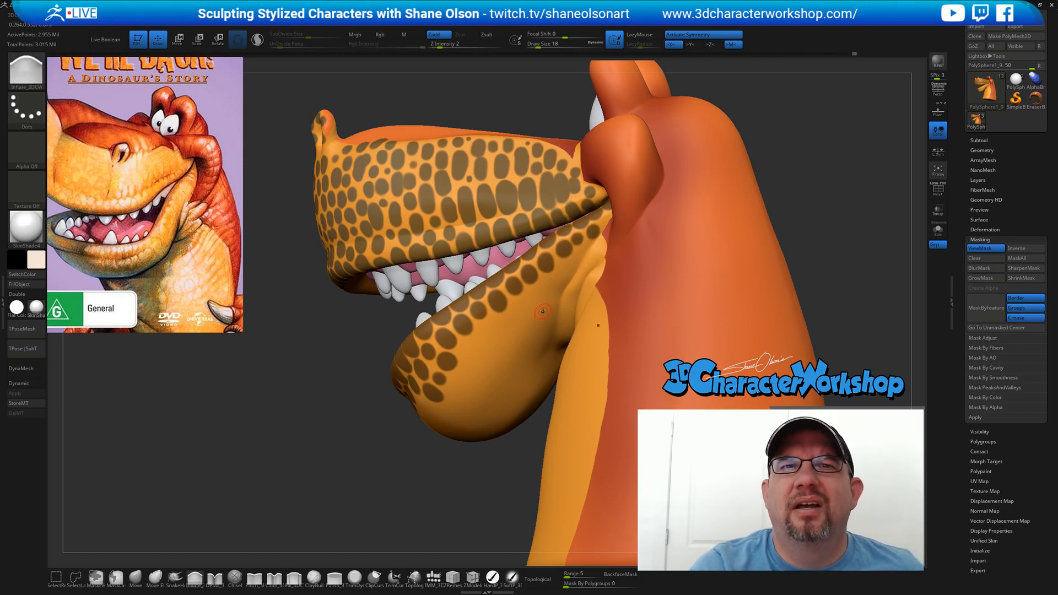
- Mask a third row of scales beneath the second row along the lower jaw's side
right_click_drag(532, 326, 610, 248)
right_click_drag(519, 333, 500, 351)
right_click_drag(499, 354, 515, 341)
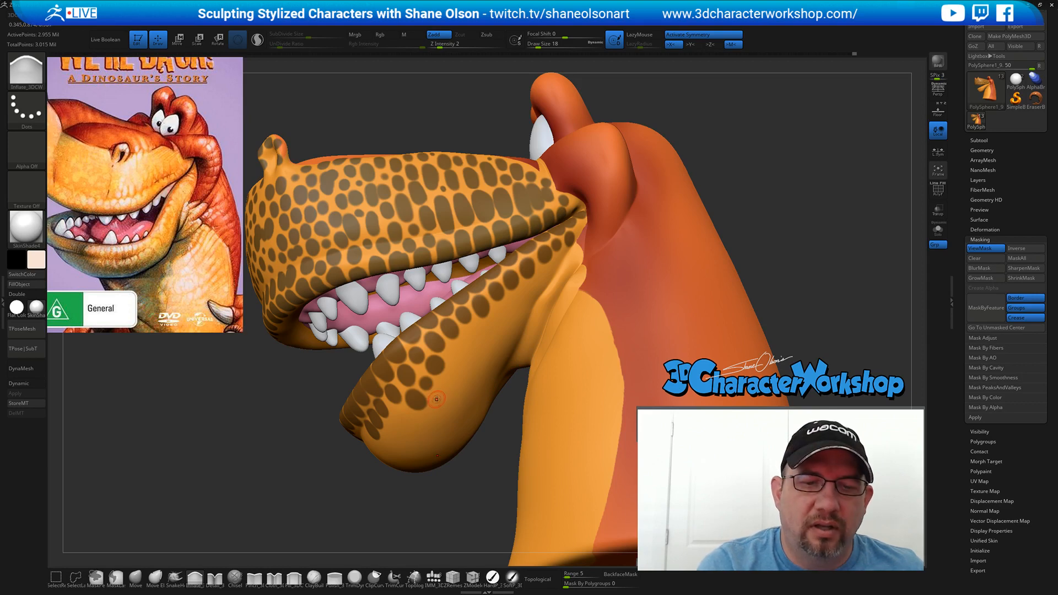
mouse_move(434, 398)
right_mouse_down()
mouse_move(478, 385)
mouse_move(457, 380)
mouse_move(465, 356)
right_mouse_up()
key("ctrl")
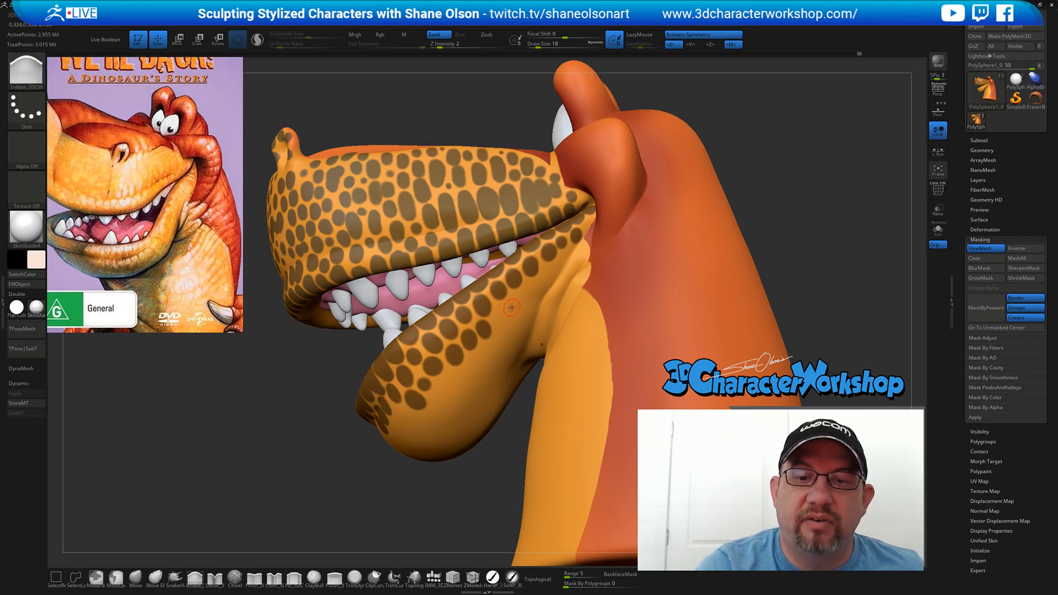
right_click_drag(504, 312, 501, 315)
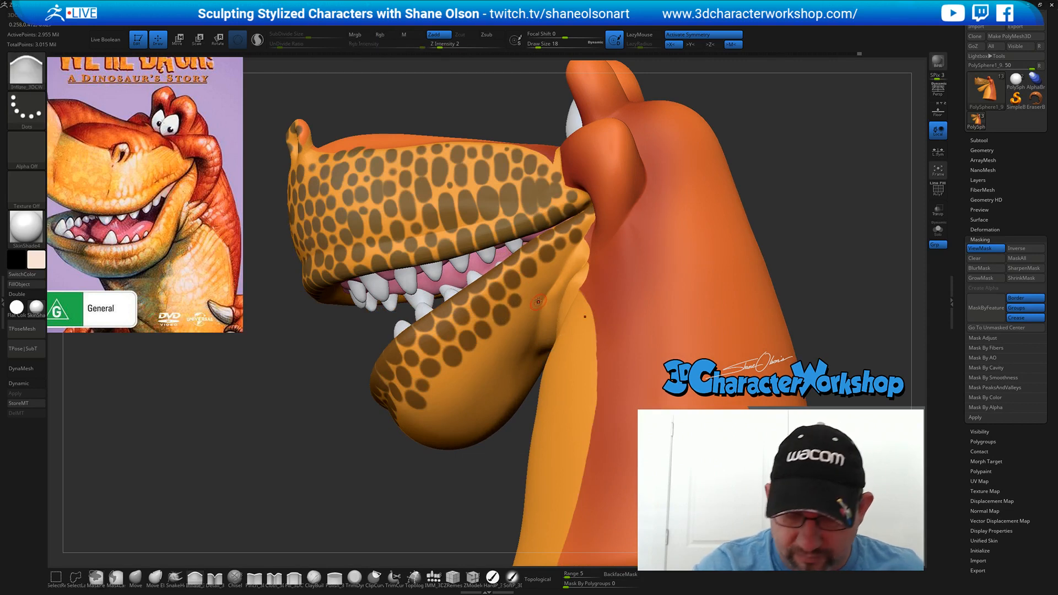
- Mask smaller scales at the rear of the third row and below it on the front jaw with draw size 10
key("bracketleft")
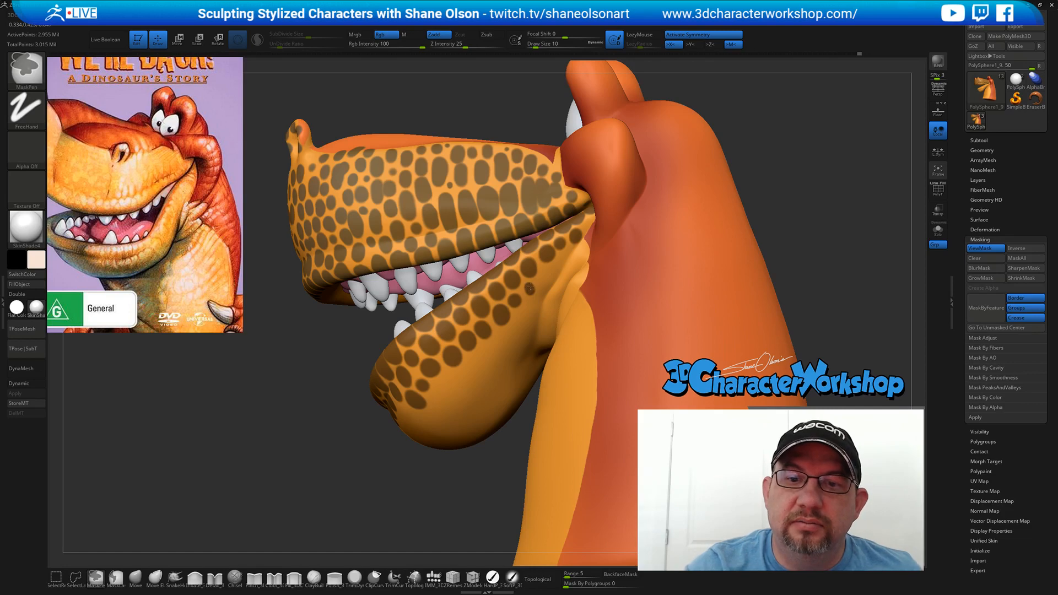
left_click_drag(547, 276, 545, 278, "ctrl")
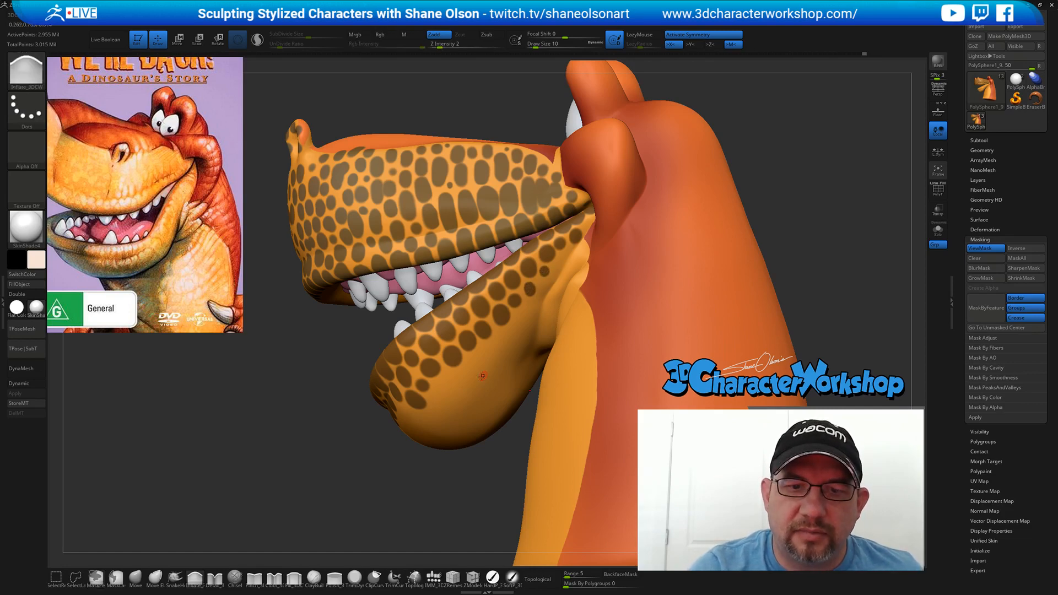
right_click_drag(482, 376, 457, 379)
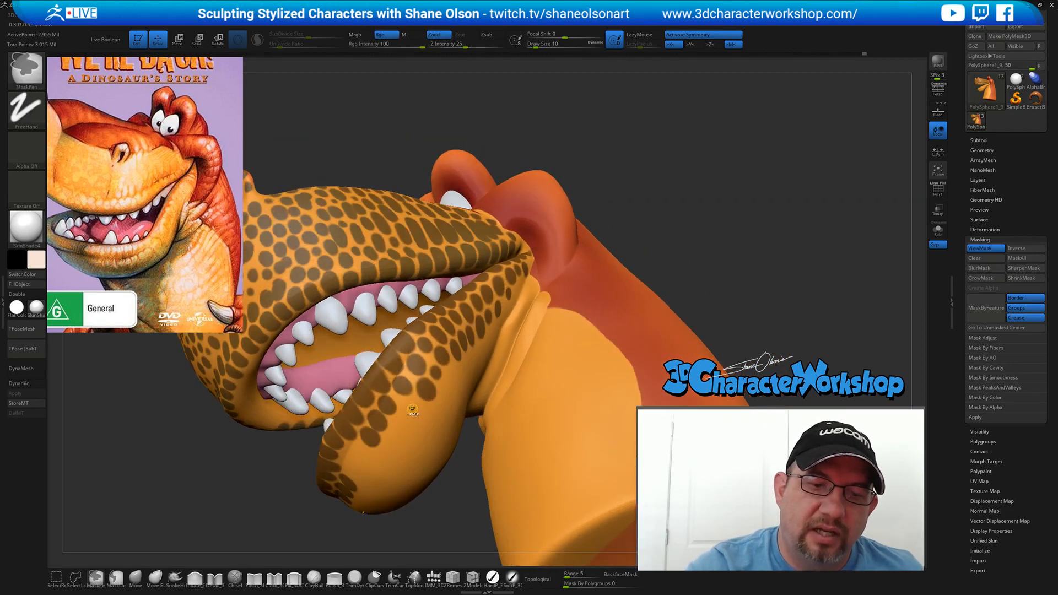
left_click_drag(411, 411, 384, 458, "ctrl")
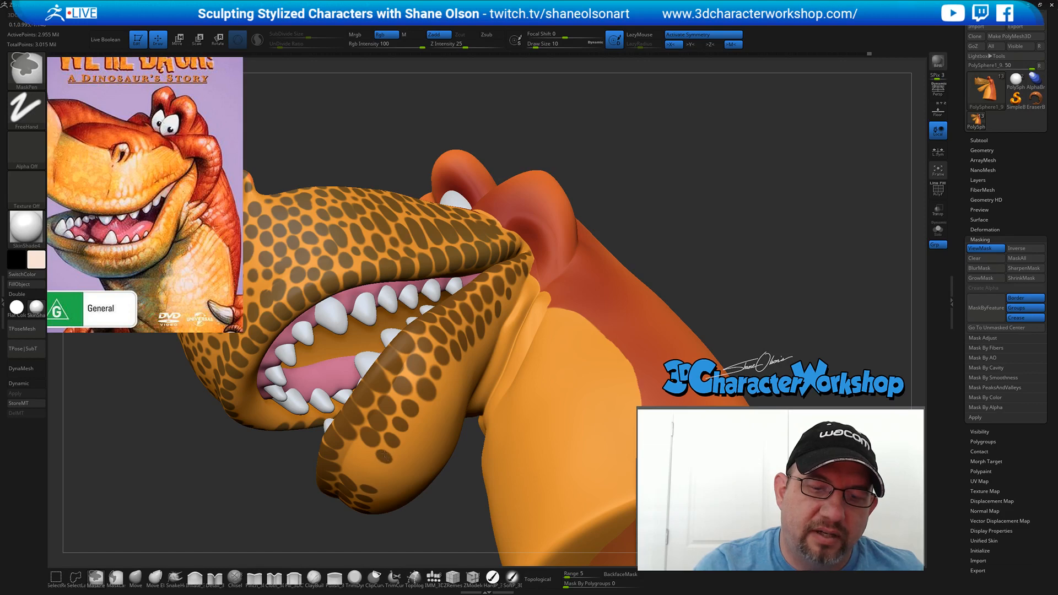
right_click_drag(434, 425, 404, 443)
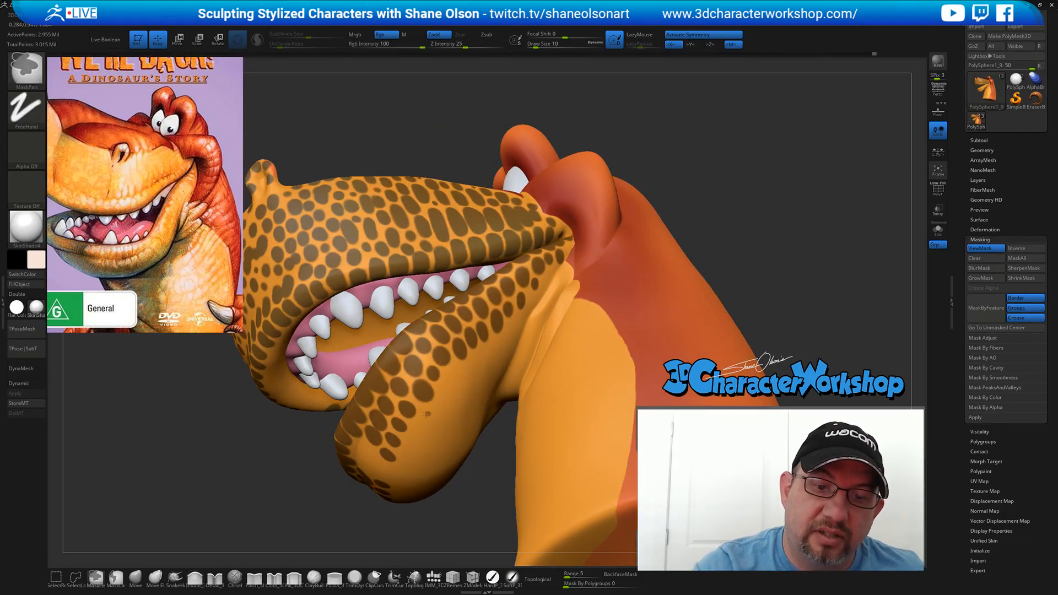
mouse_move(428, 414)
left_mouse_down("ctrl")
mouse_move(420, 432)
mouse_move(430, 436)
left_mouse_up("ctrl")
key("ctrl")
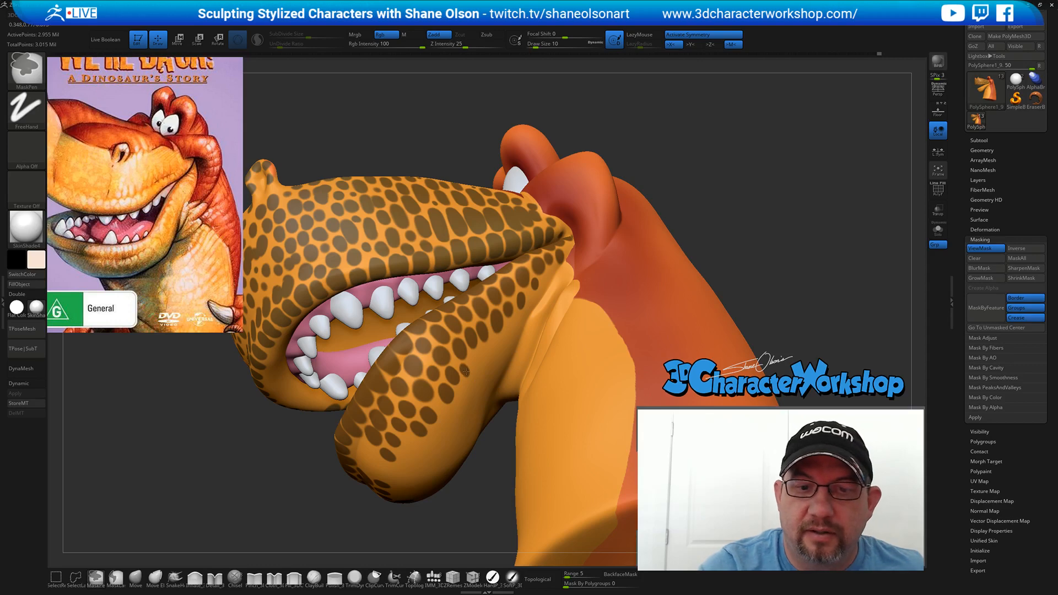
- Continue masking small scales beneath the existing rows on the rear and front of the lower jaw's side
right_click_drag(480, 322, 433, 328)
left_click_drag(464, 363, 479, 363, "ctrl")
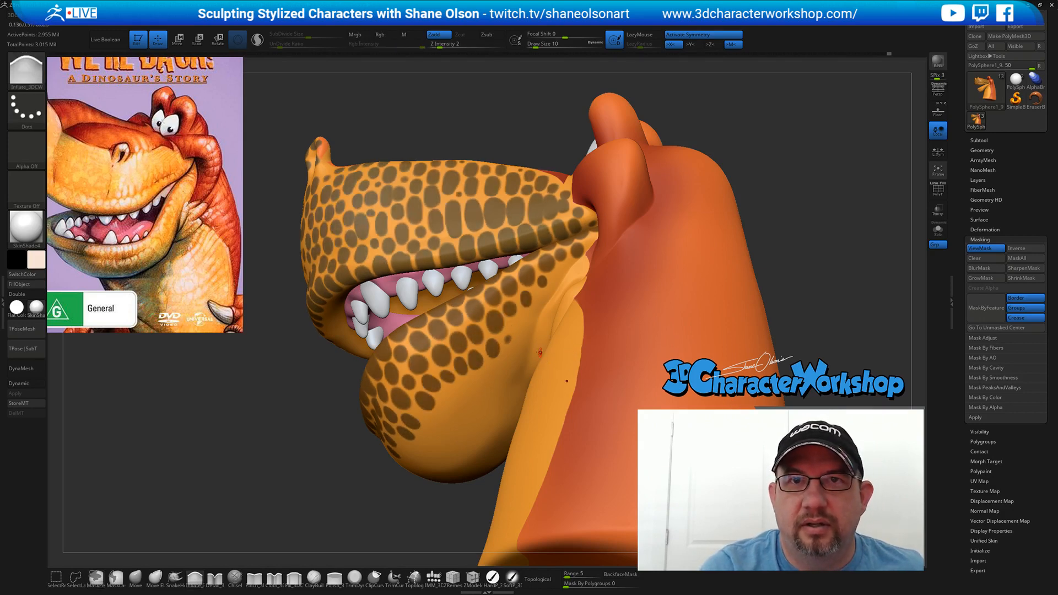
key("ctrl")
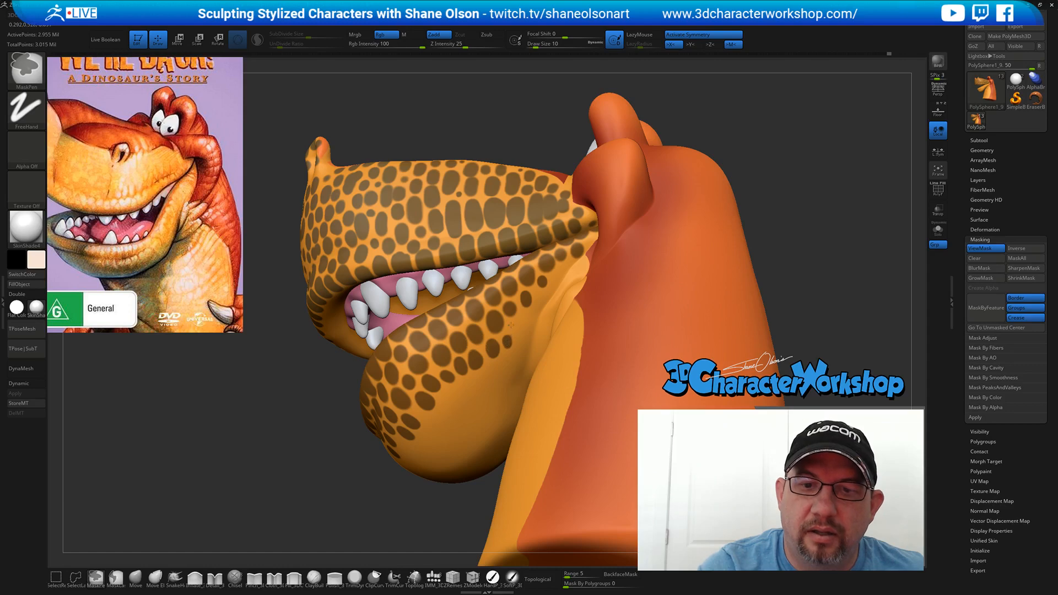
right_click_drag(512, 351, 450, 406)
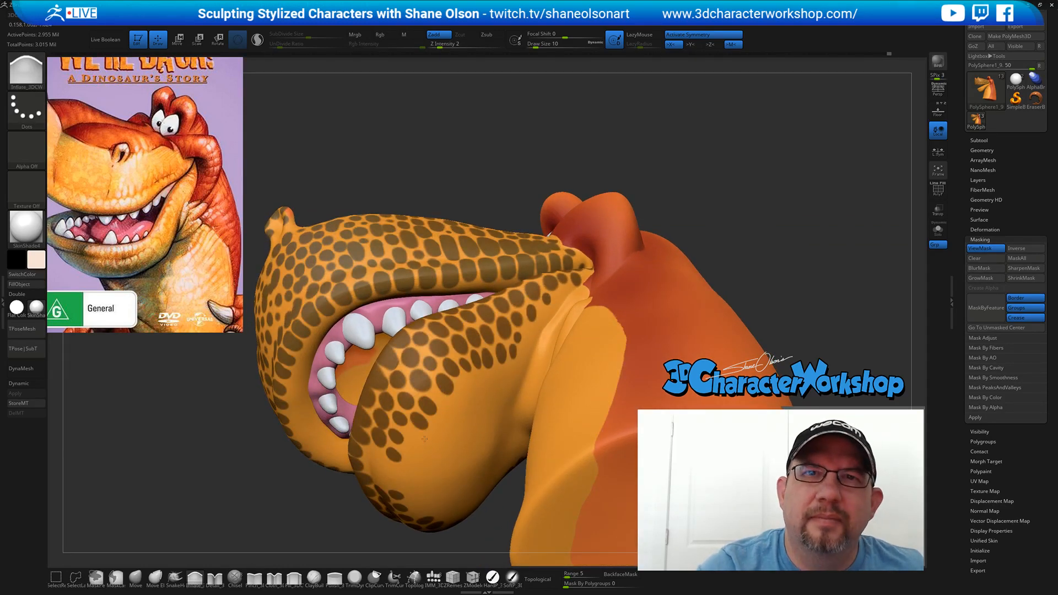
mouse_move(427, 443)
right_mouse_down()
mouse_move(417, 418)
mouse_move(459, 366)
right_mouse_up()
key("ctrl")
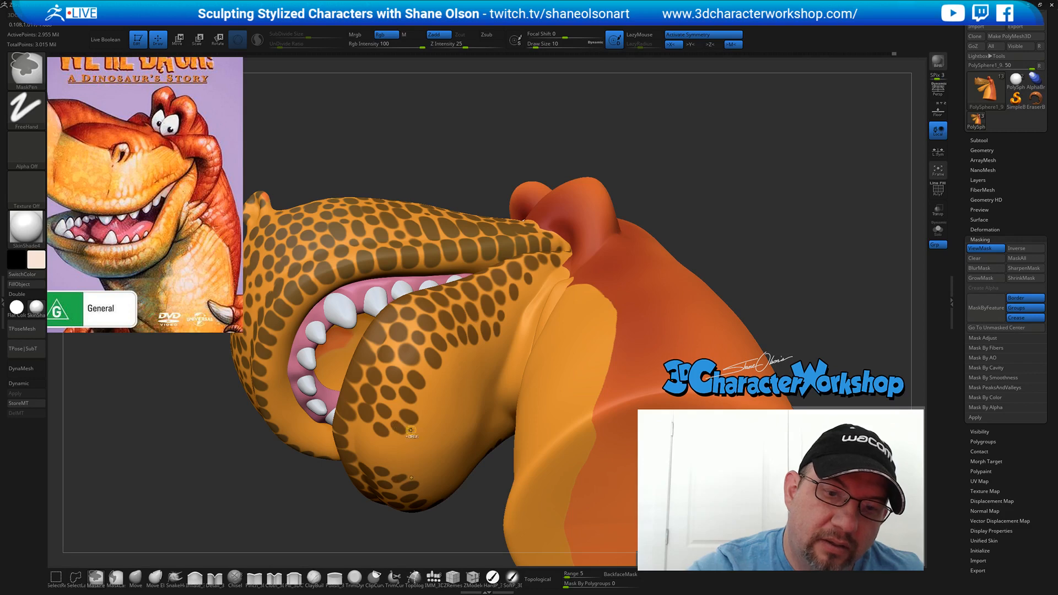
- Mask scales along the lower edge of the jaw, from the chin back toward the throat
right_click_drag(443, 410, 433, 390)
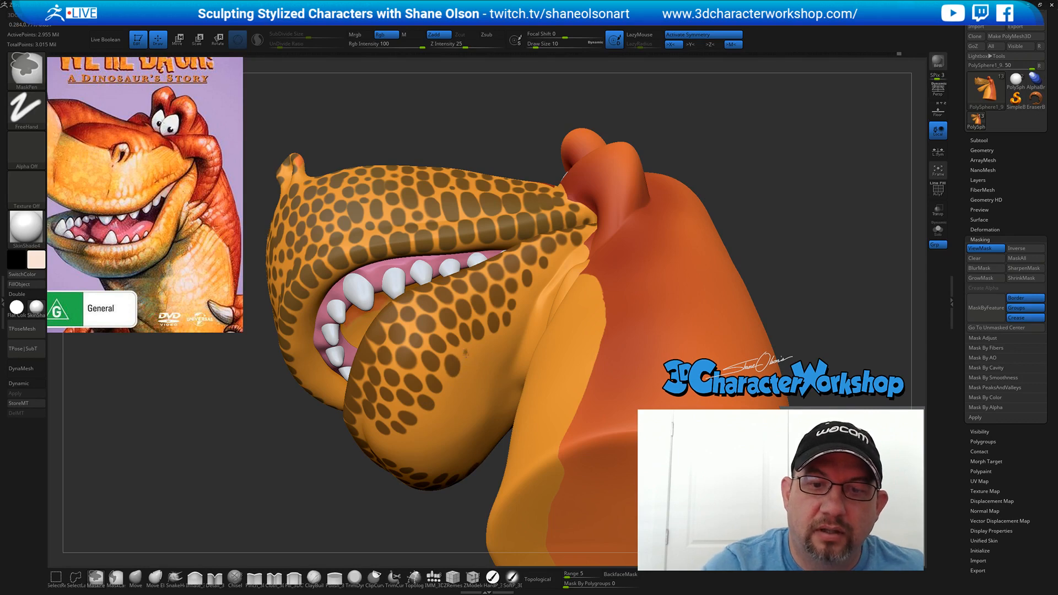
right_click_drag(479, 349, 501, 352)
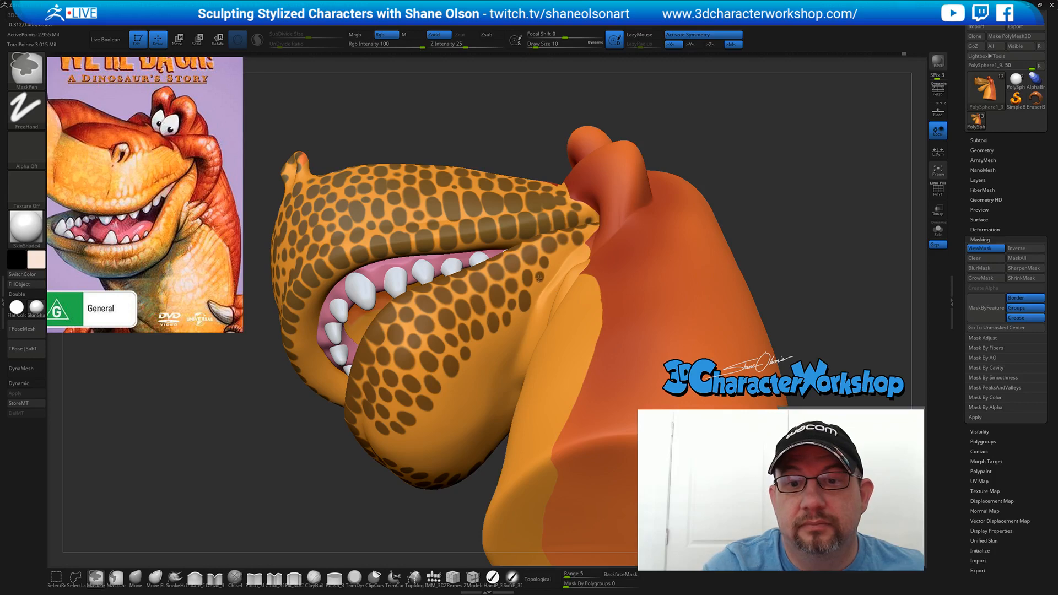
right_click_drag(543, 292, 523, 324)
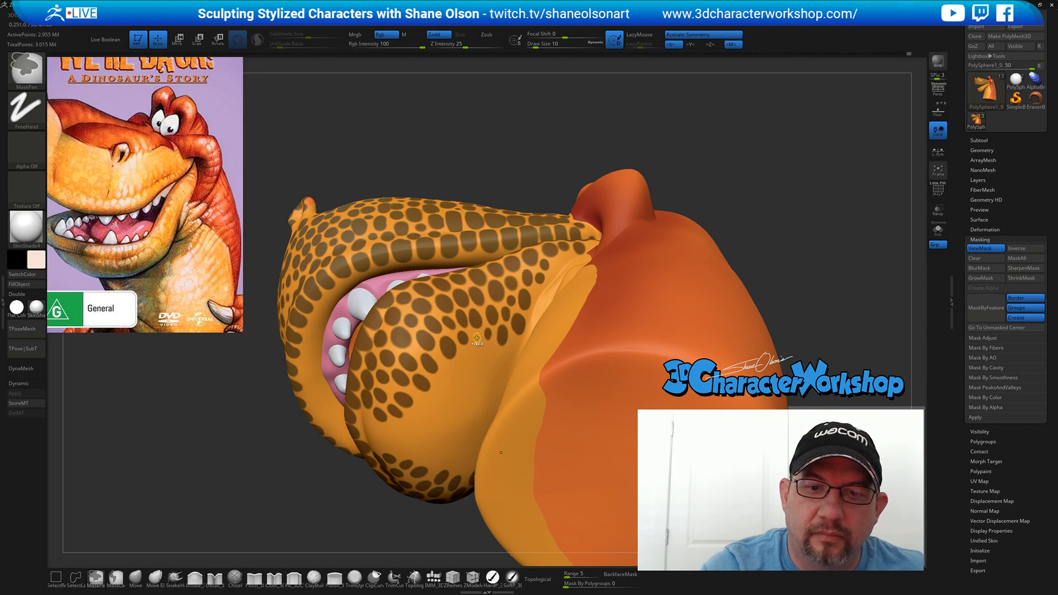
left_click_drag(478, 338, 475, 346, "ctrl")
mouse_move(502, 351)
right_mouse_down()
mouse_move(502, 388)
mouse_move(511, 351)
right_mouse_up()
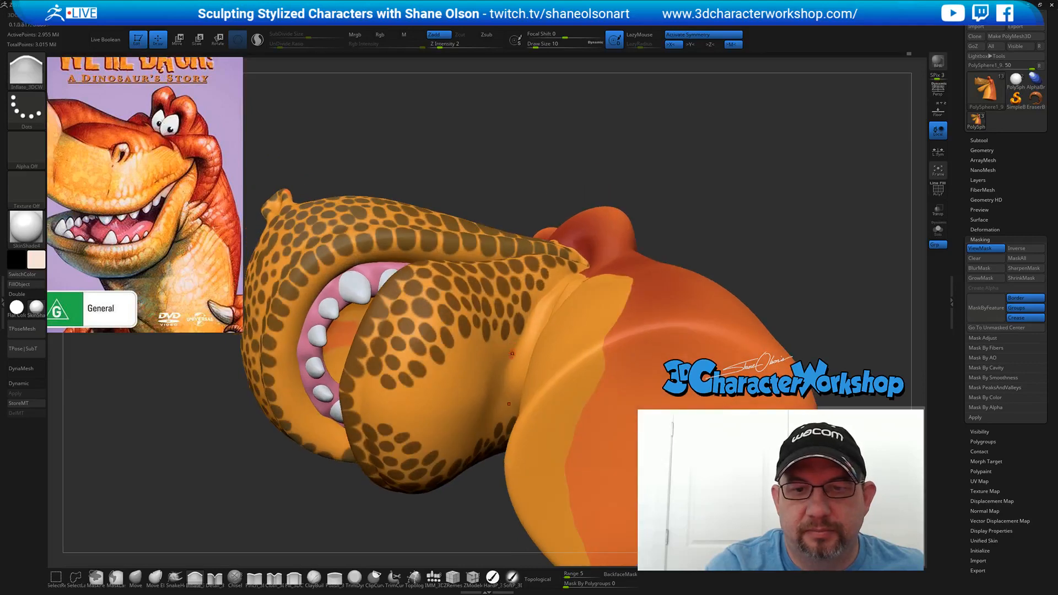
key("ctrl")
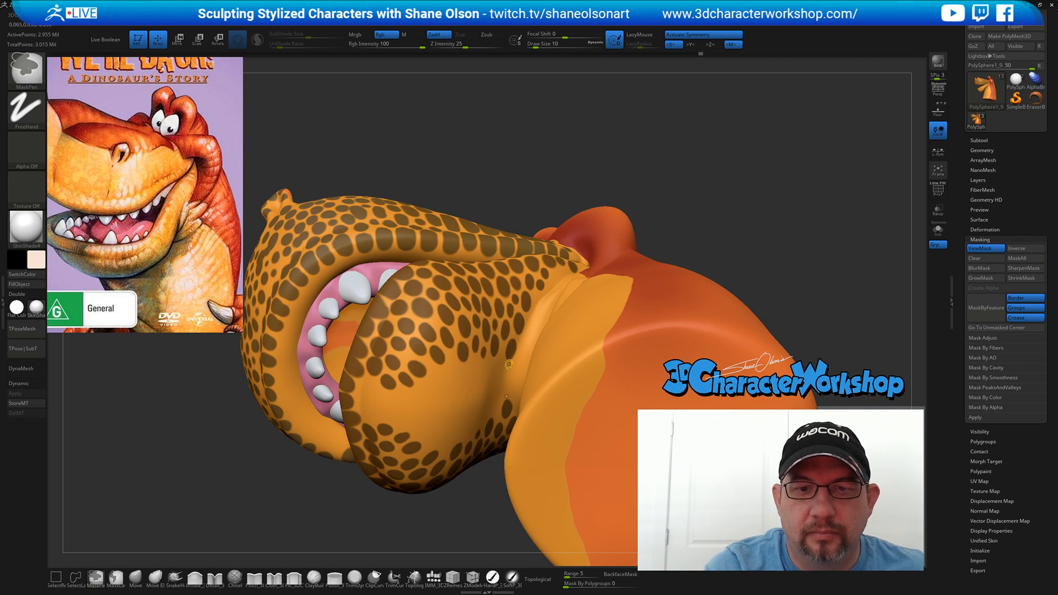
- Fill the remaining bare area in the middle of the lower jaw's side with masked scales
right_click_drag(509, 364, 446, 364)
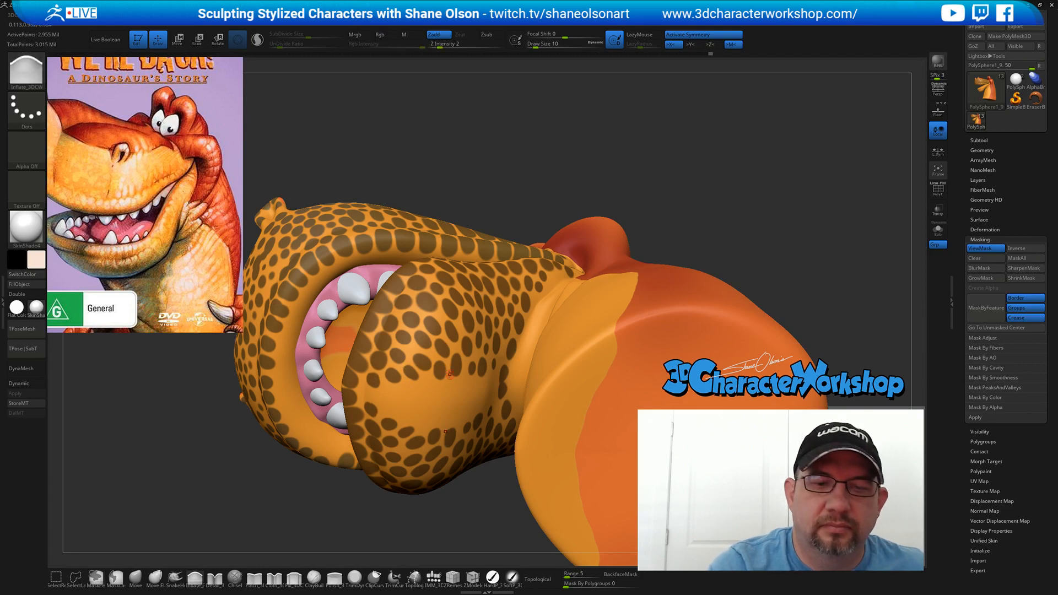
key("ctrl")
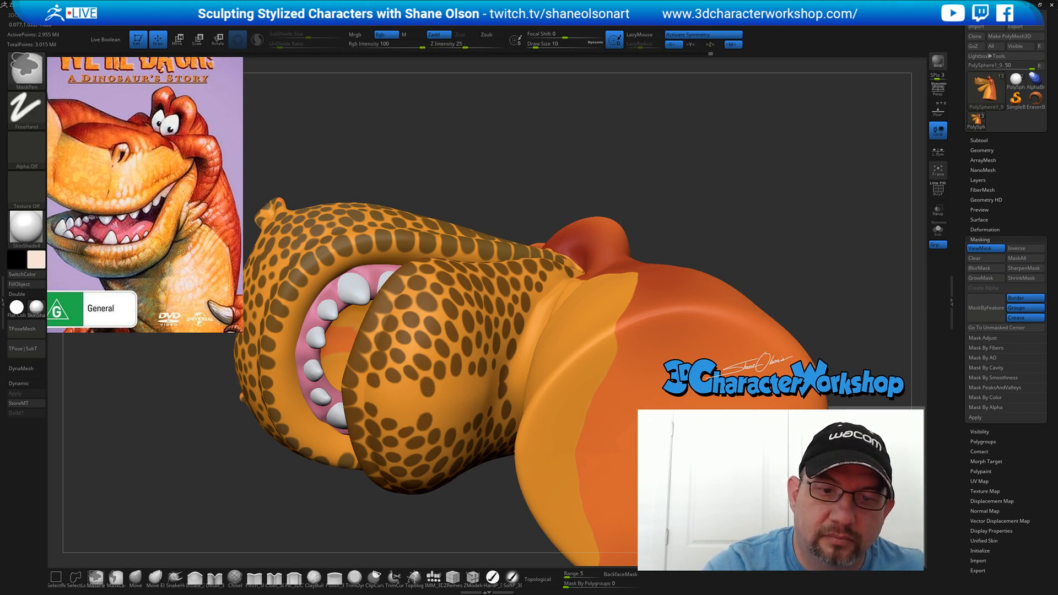
left_click_drag(462, 382, 464, 386, "ctrl")
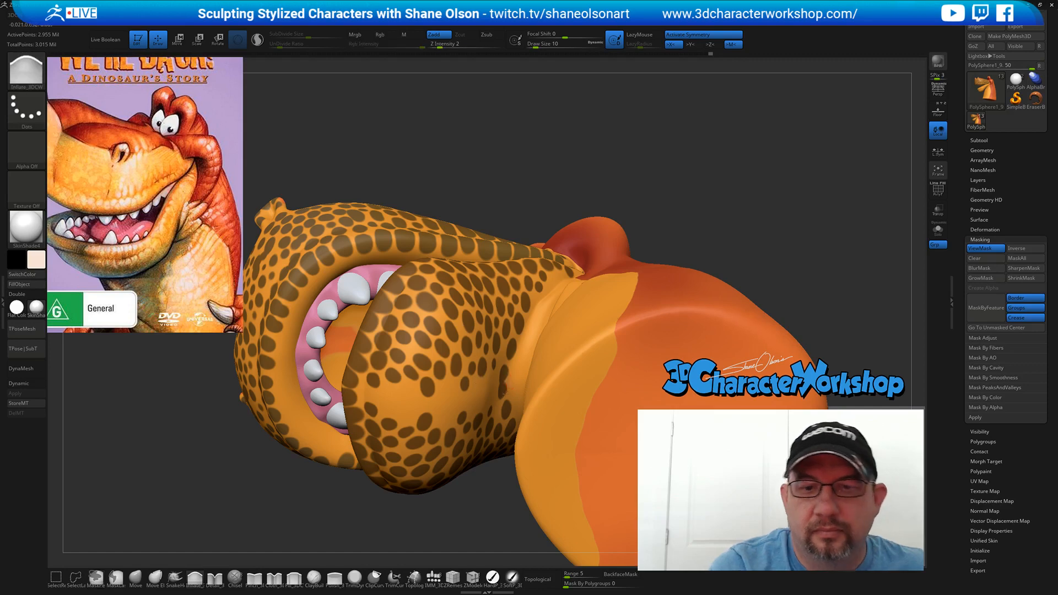
mouse_move(513, 377)
right_mouse_down()
mouse_move(505, 396)
mouse_move(508, 338)
mouse_move(479, 340)
right_mouse_up()
key("ctrl")
key("ctrl")
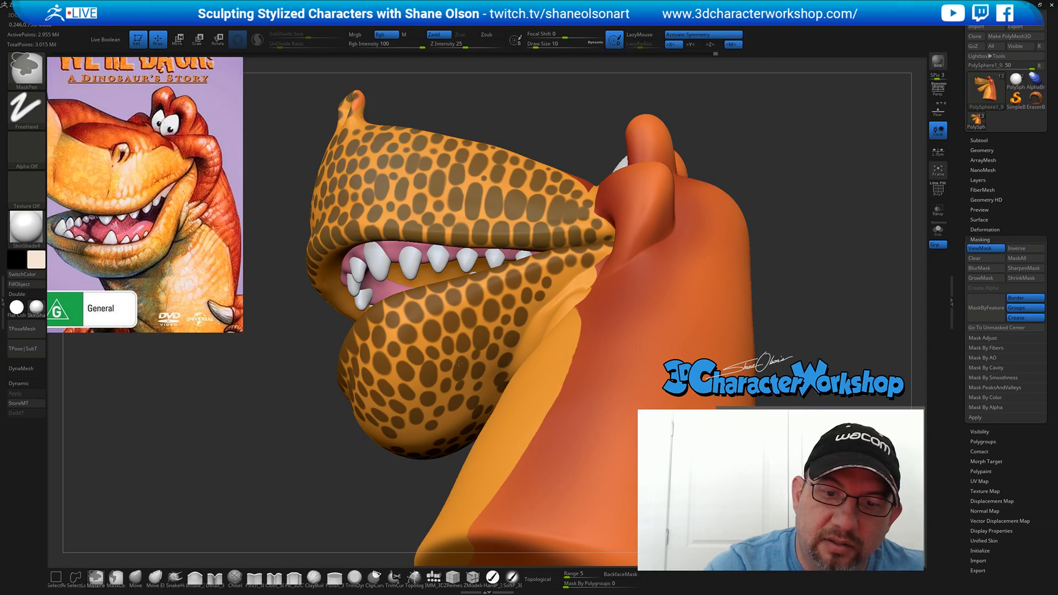
- Turn symmetry off to mask irregular scales down the centre of the chin and its underside, and turn symmetry back on
right_click_drag(505, 316, 554, 319)
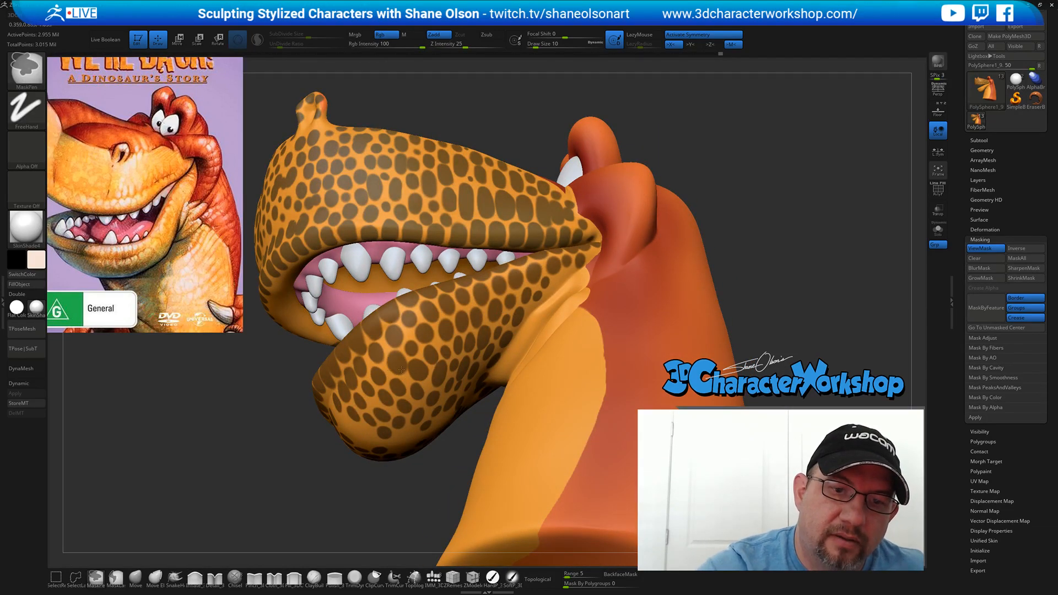
key("ctrl")
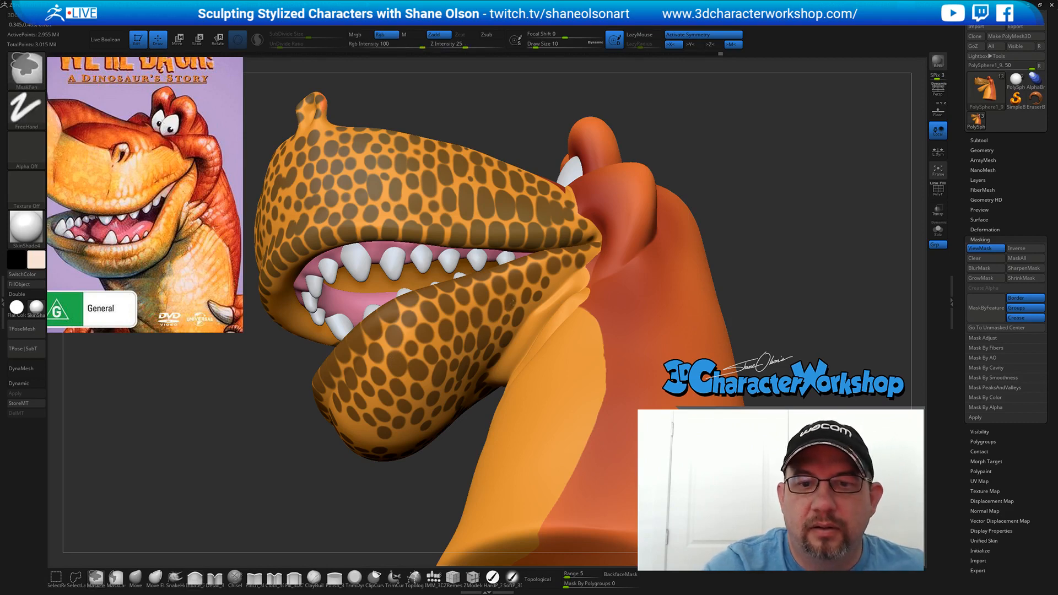
mouse_move(541, 319)
right_mouse_down("ctrl")
mouse_move(530, 297)
mouse_move(552, 353)
mouse_move(583, 337)
mouse_move(531, 343)
mouse_move(534, 300)
right_mouse_up("ctrl")
mouse_move(518, 336)
right_mouse_down("ctrl")
mouse_move(506, 394)
mouse_move(457, 394)
mouse_move(430, 371)
right_mouse_up("ctrl")
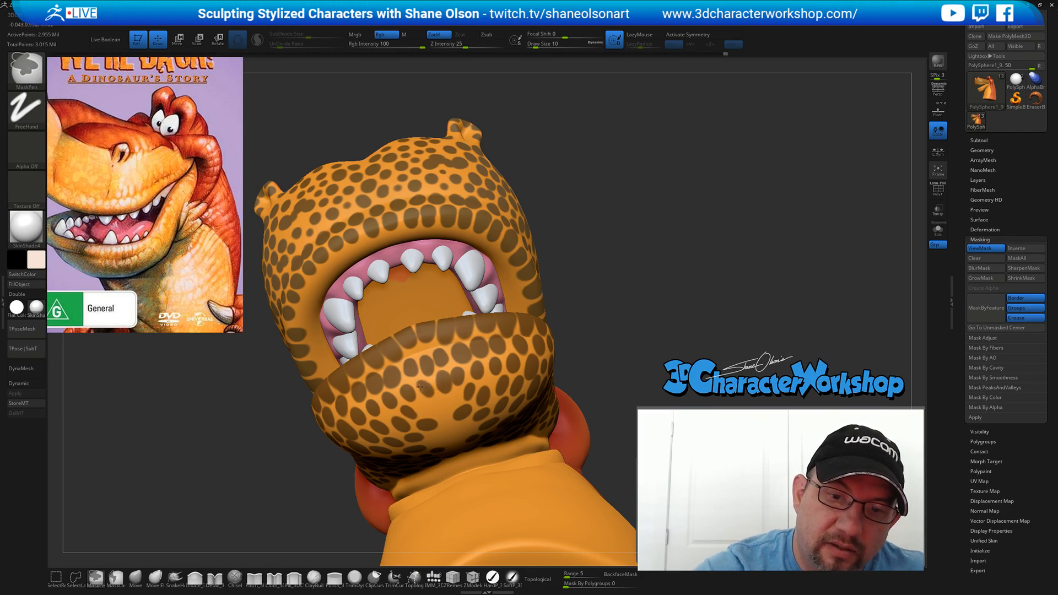
left_click_drag(441, 404, 457, 394, "ctrl")
right_click_drag(459, 406, 444, 350)
mouse_move(447, 425)
left_mouse_down("ctrl")
mouse_move(443, 449)
mouse_move(468, 428)
mouse_move(464, 446)
left_mouse_up("ctrl")
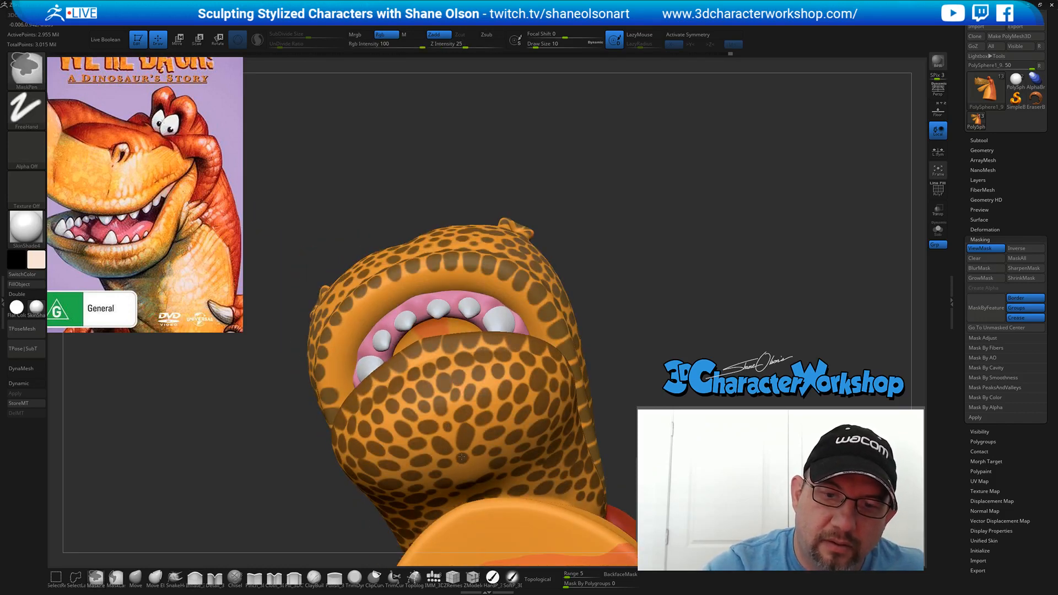
mouse_move(462, 457)
right_mouse_down()
mouse_move(457, 478)
mouse_move(524, 395)
mouse_move(508, 416)
right_mouse_up()
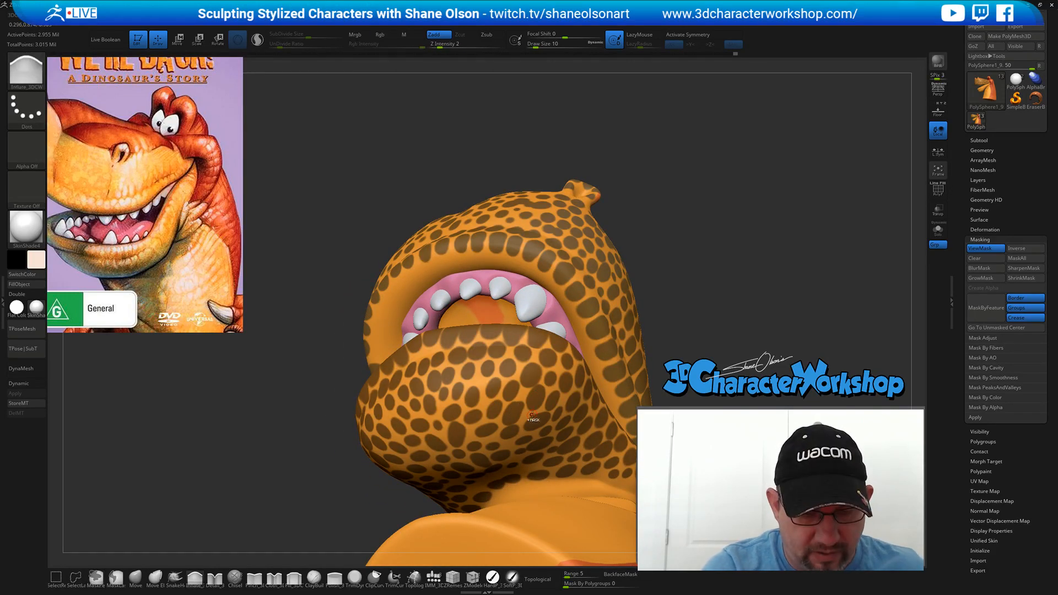
key("x")
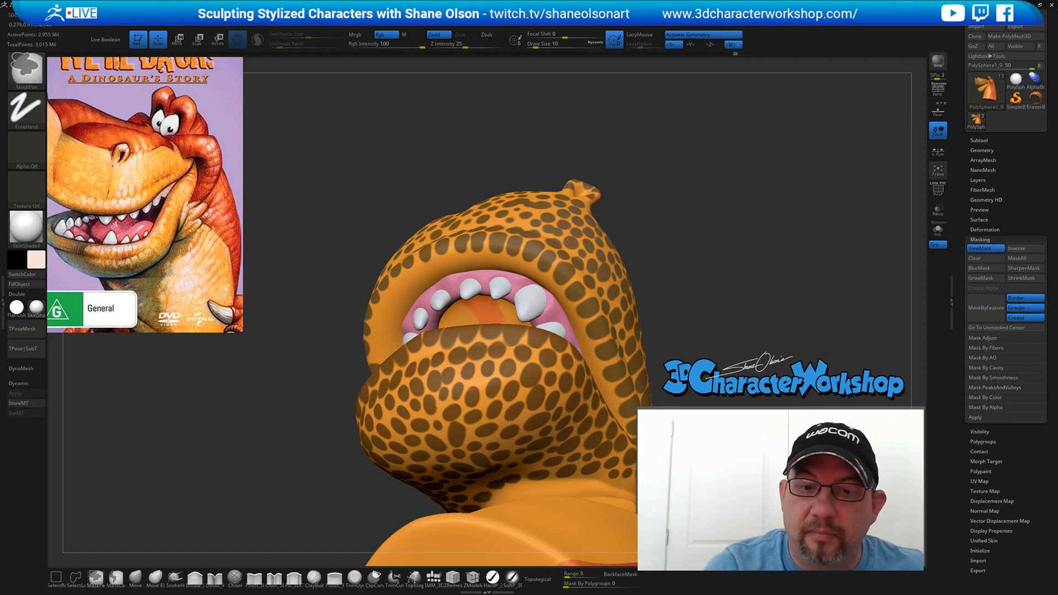
- Mask a row of scales with draw size 14 along the snout's red area above the orange border, from nostril to eye
mouse_move(600, 389)
right_mouse_down("ctrl")
mouse_move(571, 368)
mouse_move(529, 367)
mouse_move(760, 452)
mouse_move(675, 324)
mouse_move(696, 357)
mouse_move(657, 364)
mouse_move(611, 396)
right_mouse_up("ctrl")
key("ctrl")
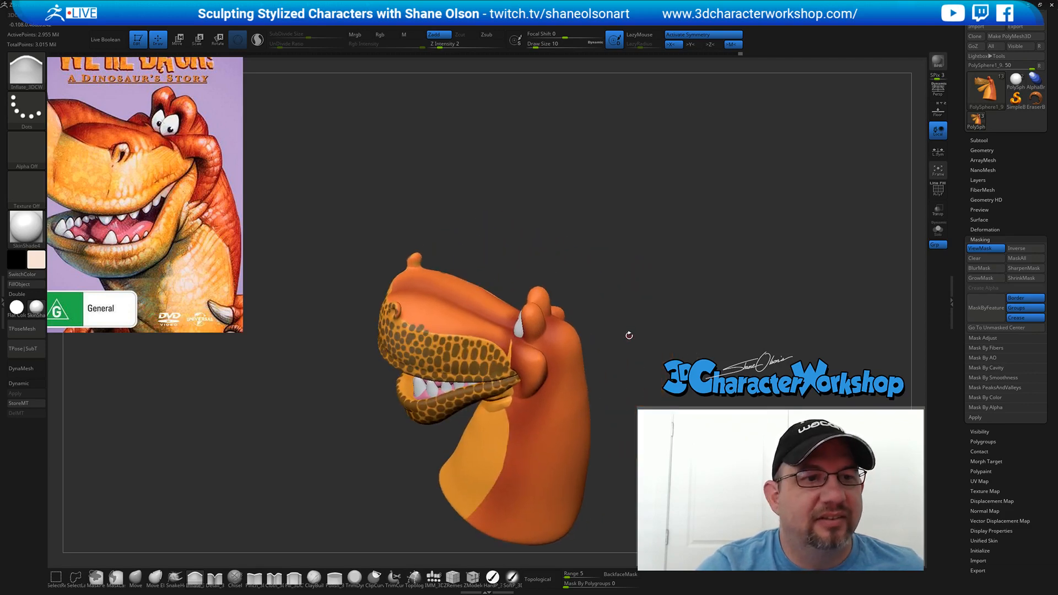
mouse_move(629, 336)
right_mouse_down("ctrl")
mouse_move(624, 351)
mouse_move(609, 295)
mouse_move(624, 288)
mouse_move(626, 325)
right_mouse_up("ctrl")
key("ctrl")
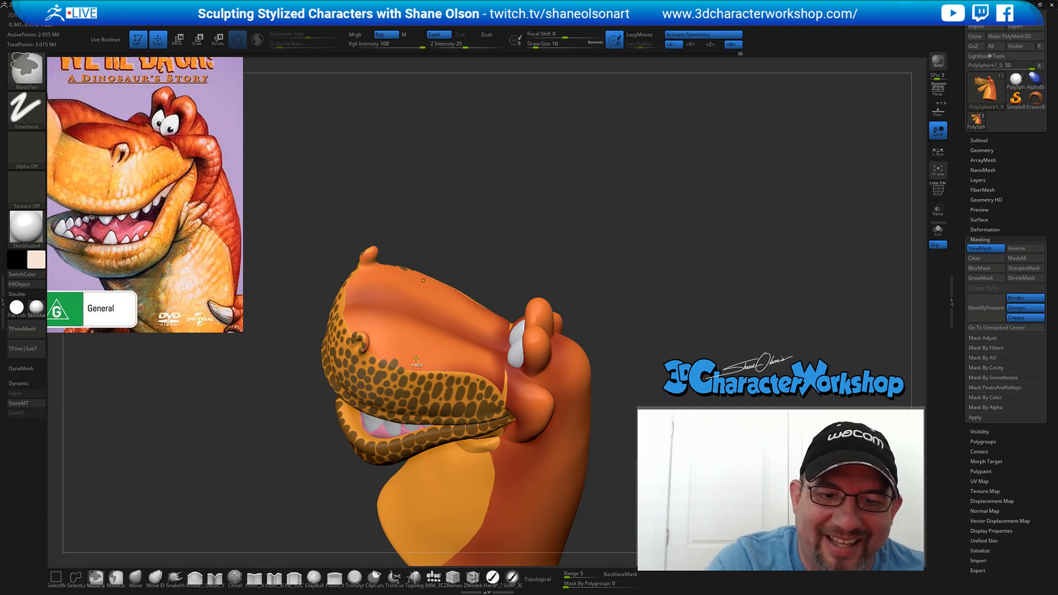
left_click(419, 359, "ctrl")
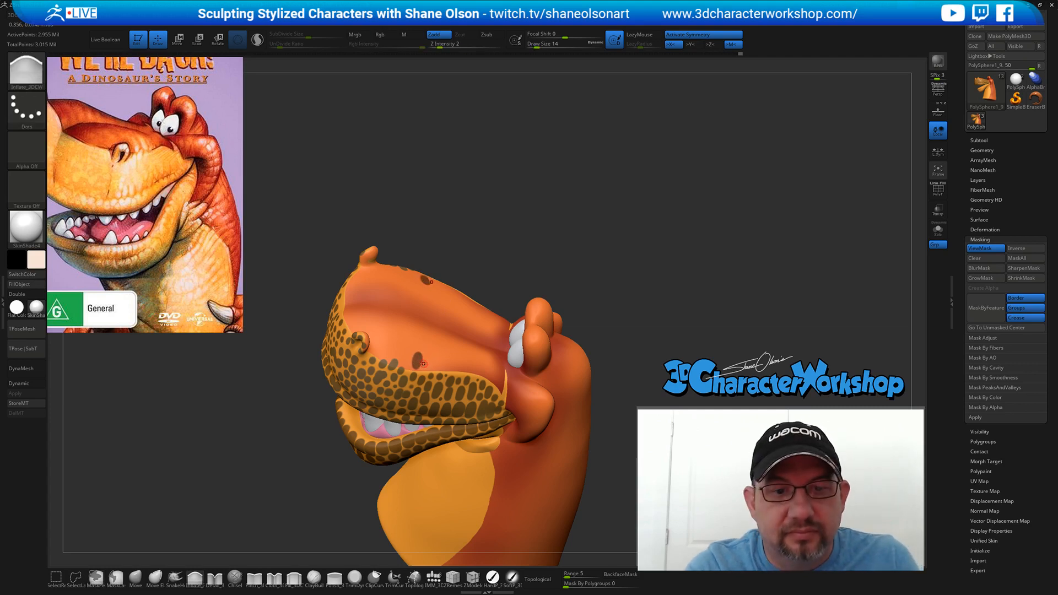
right_click_drag(426, 341, 420, 340, "ctrl")
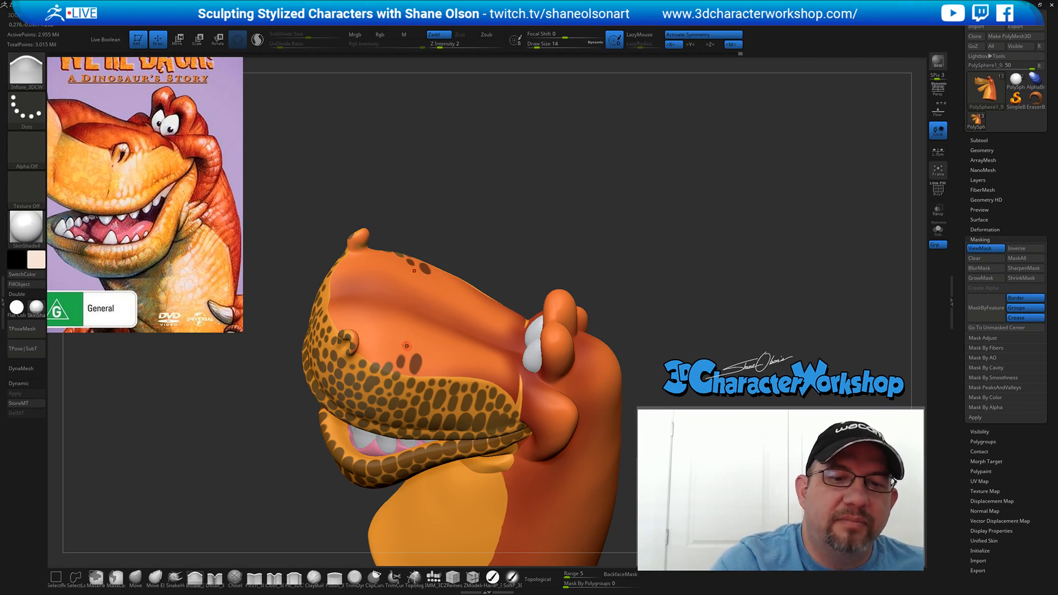
left_click_drag(369, 347, 365, 351, "ctrl")
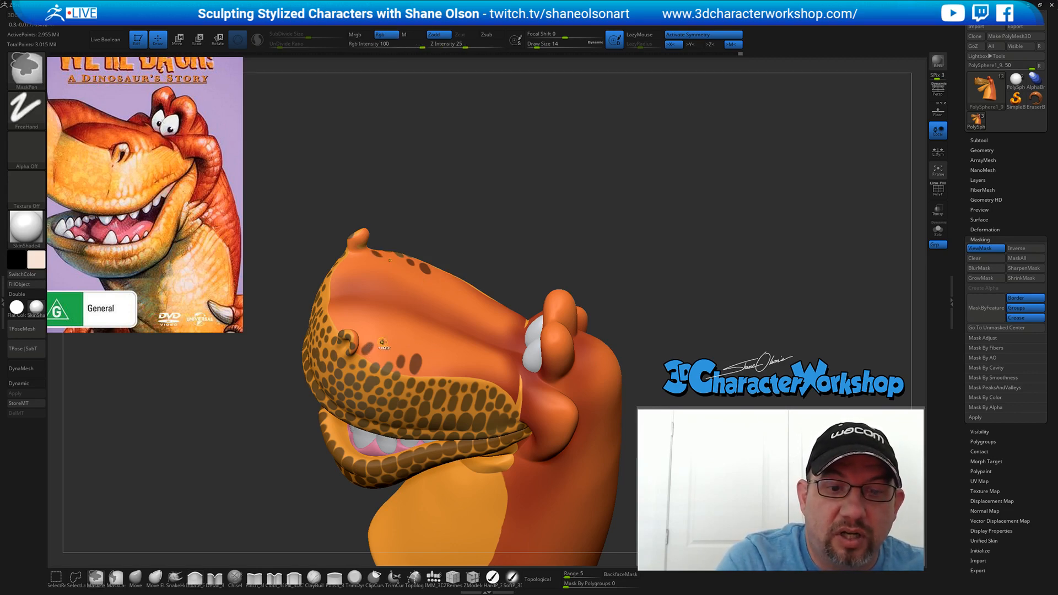
left_click(382, 353, "ctrl")
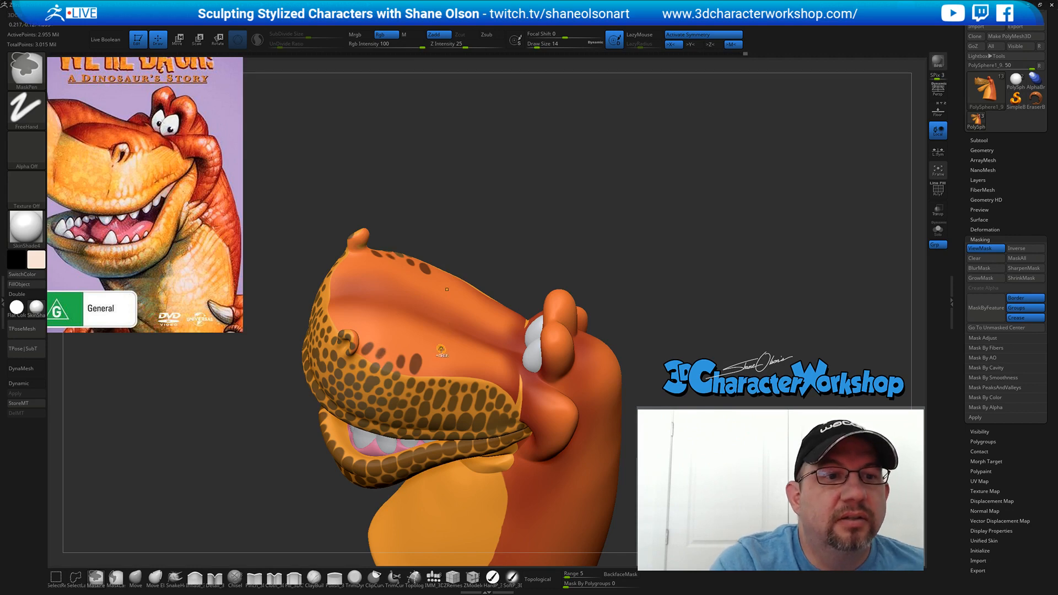
mouse_move(433, 363)
left_mouse_down("ctrl")
mouse_move(440, 342)
mouse_move(457, 361)
mouse_move(462, 352)
mouse_move(442, 370)
mouse_move(487, 356)
mouse_move(500, 381)
mouse_move(513, 372)
left_mouse_up("ctrl")
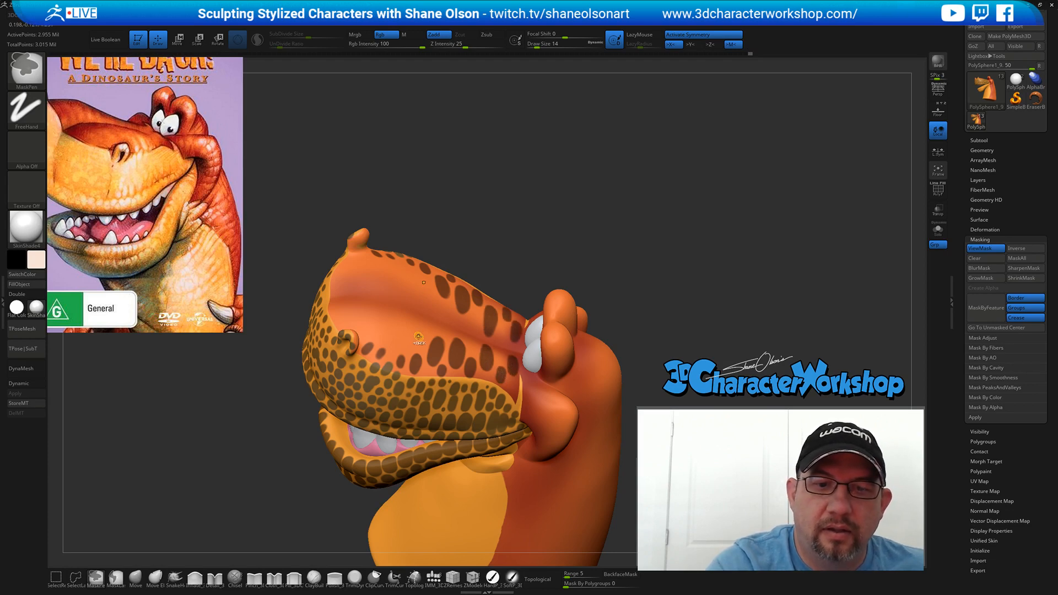
- Mask a second row of large elongated scales along the snout's red top and around to its front end
mouse_move(417, 339)
left_mouse_down("ctrl")
mouse_move(382, 331)
mouse_move(392, 346)
left_mouse_up("ctrl")
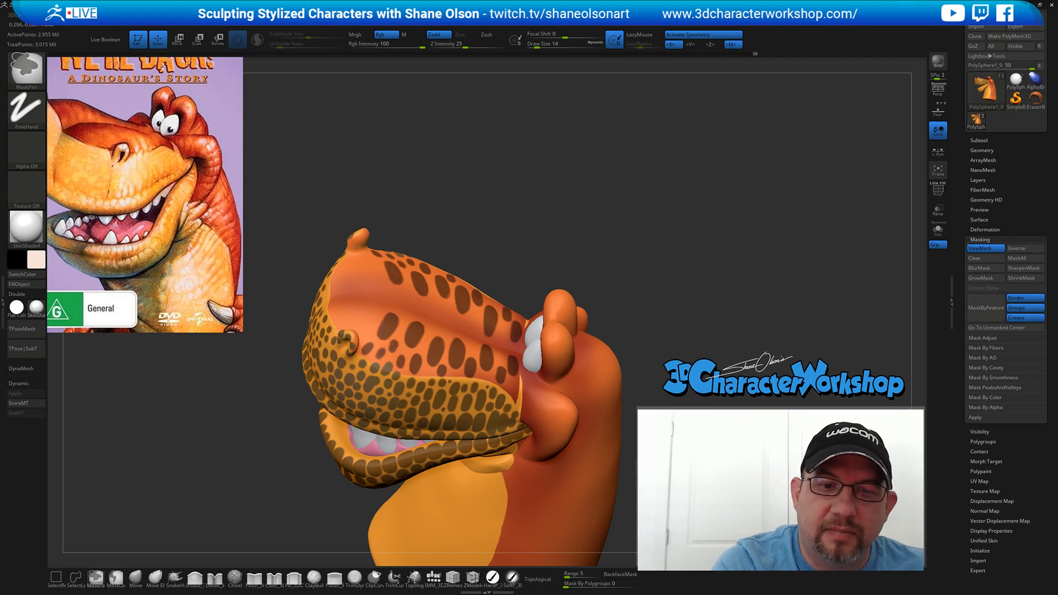
left_click_drag(359, 312, 364, 311, "ctrl")
right_click_drag(370, 314, 361, 366)
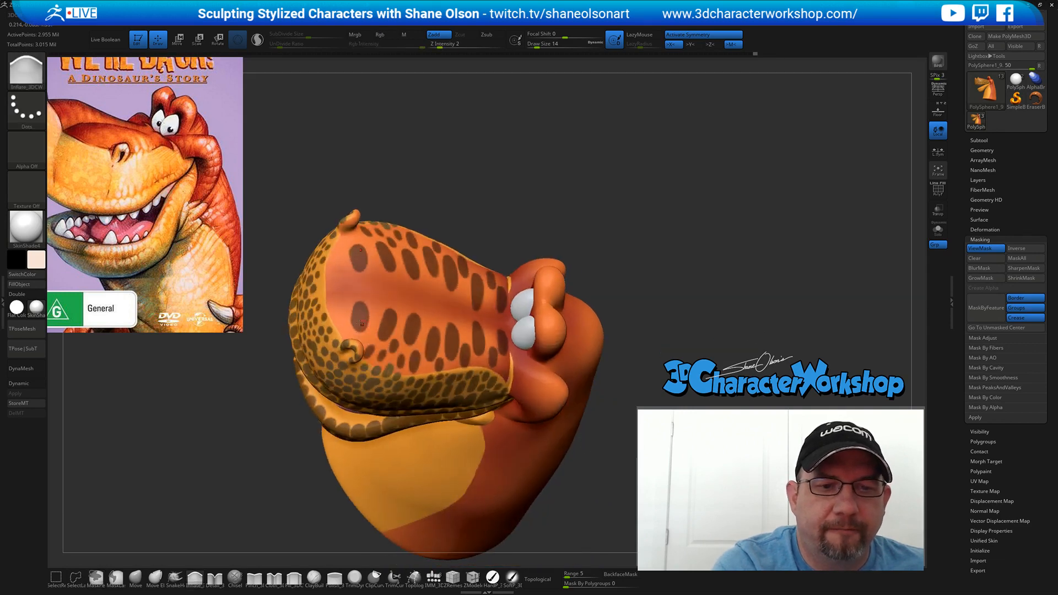
left_click_drag(338, 306, 344, 328, "ctrl")
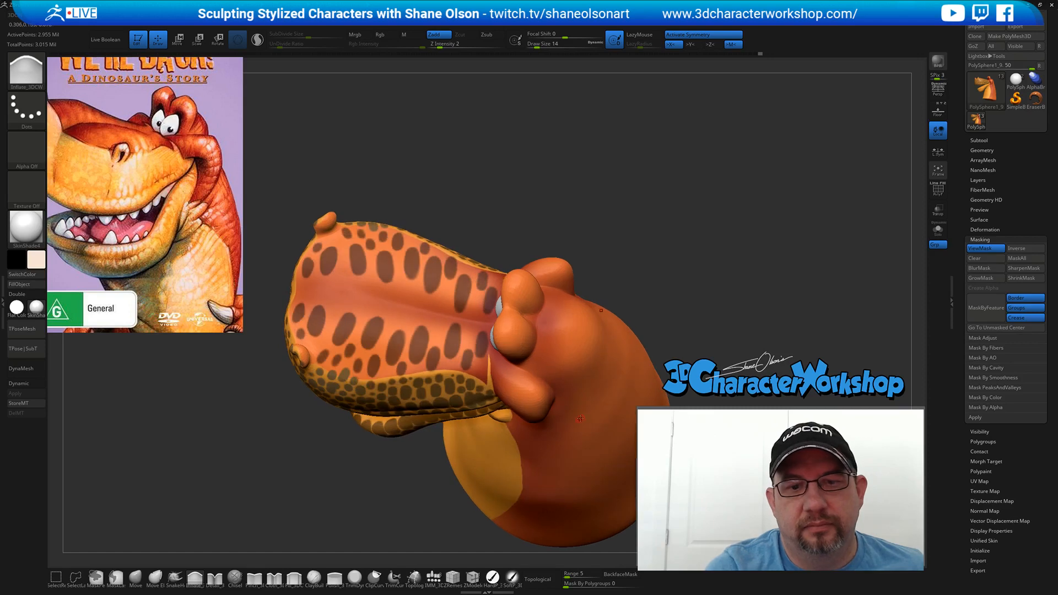
- Mask large scales over the front and outer side of the cheek bulge behind the mouth corner
mouse_move(574, 387)
right_mouse_down("alt")
mouse_move(543, 412)
mouse_move(544, 359)
mouse_move(528, 405)
right_mouse_up("alt")
left_click_drag(455, 372, 461, 375, "ctrl")
right_click_drag(475, 375, 483, 355)
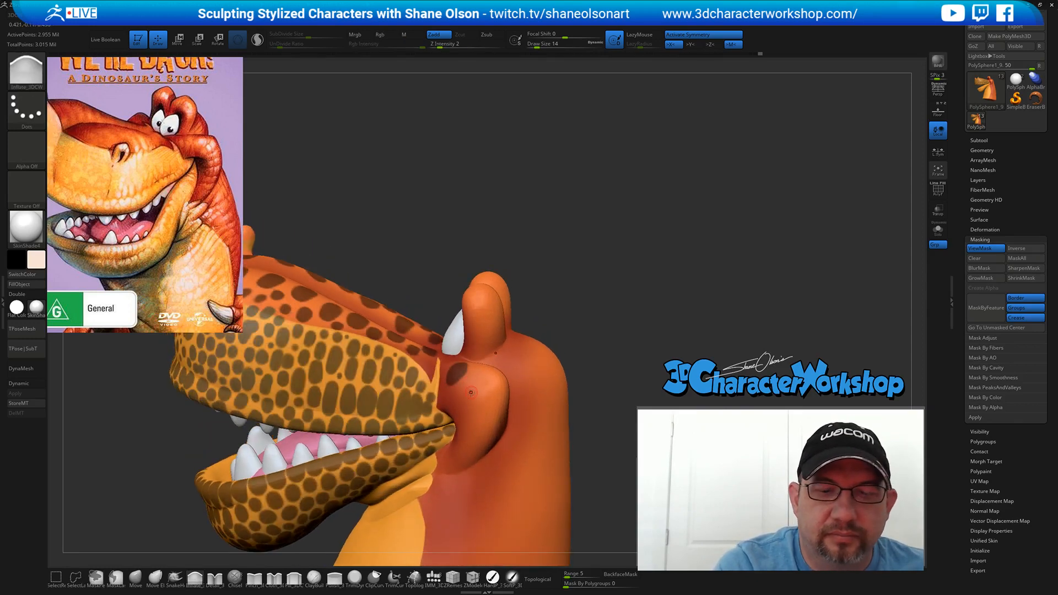
left_click_drag(463, 393, 474, 382, "ctrl")
right_click_drag(494, 396, 486, 412)
mouse_move(485, 413)
left_mouse_down("ctrl")
mouse_move(499, 391)
mouse_move(466, 441)
left_mouse_up("ctrl")
right_click_drag(484, 439, 419, 378)
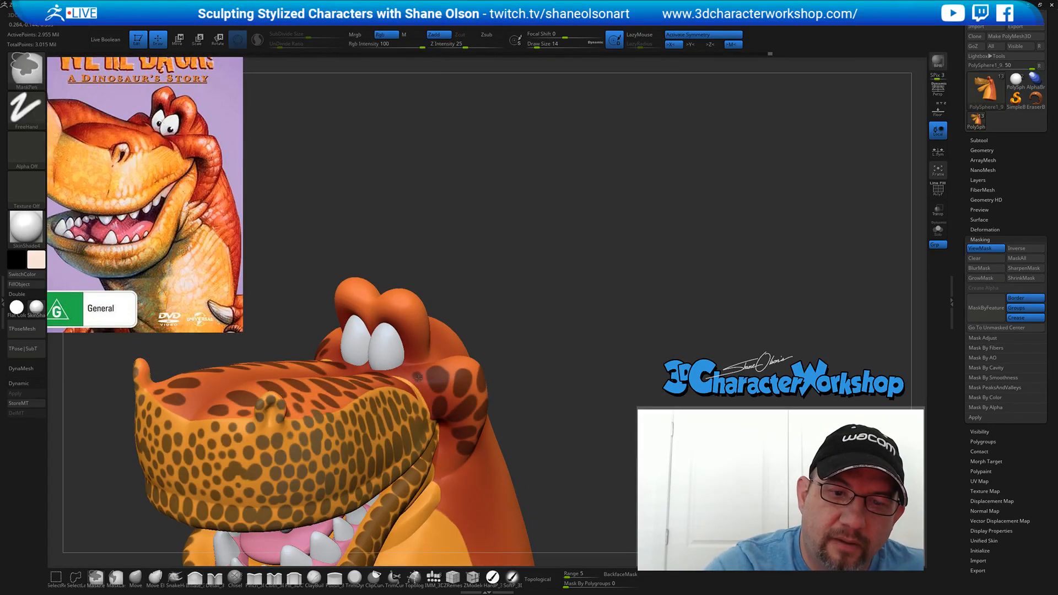
right_click_drag(517, 434, 460, 416)
key("ctrl")
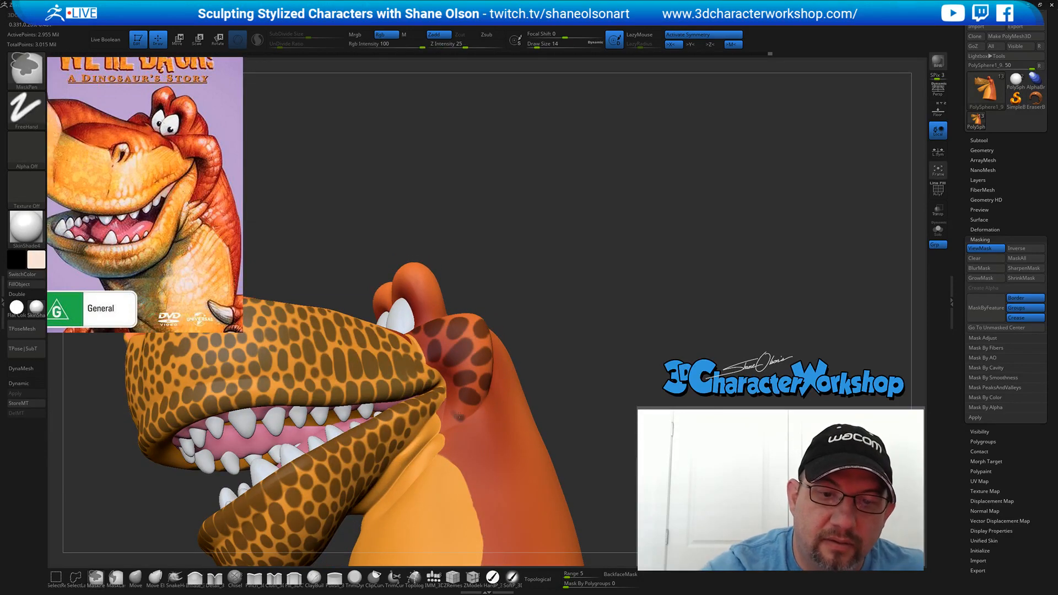
- Mask more scales over the top and rear of the cheek bulge
mouse_move(533, 409)
right_mouse_down()
mouse_move(508, 430)
mouse_move(483, 351)
mouse_move(490, 319)
mouse_move(487, 327)
right_mouse_up()
key("ctrl")
key("ctrl")
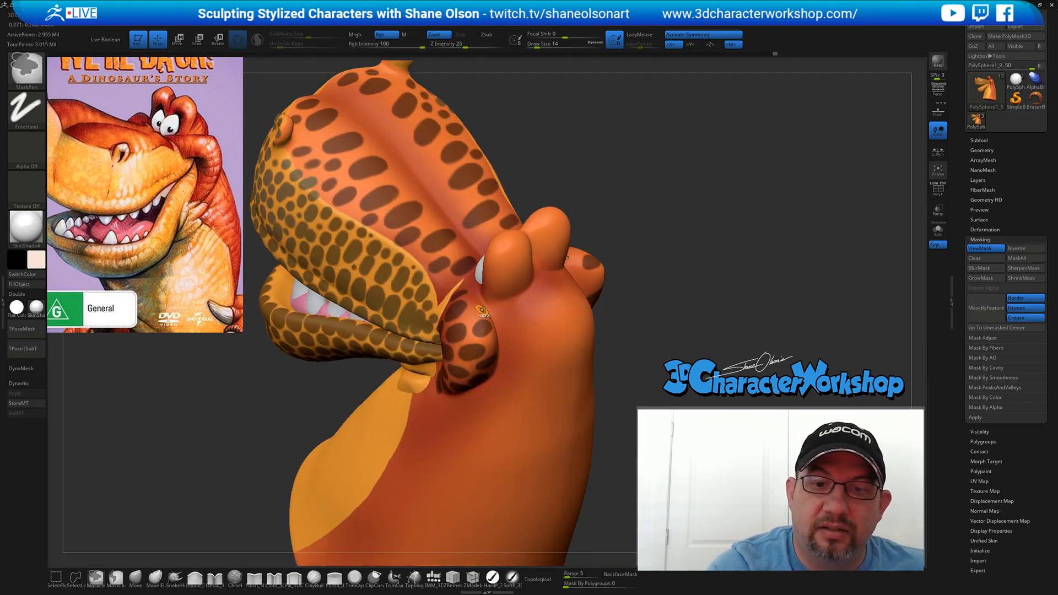
mouse_move(482, 312)
right_mouse_down()
mouse_move(511, 421)
mouse_move(499, 422)
mouse_move(534, 414)
mouse_move(527, 397)
mouse_move(490, 375)
mouse_move(510, 389)
right_mouse_up()
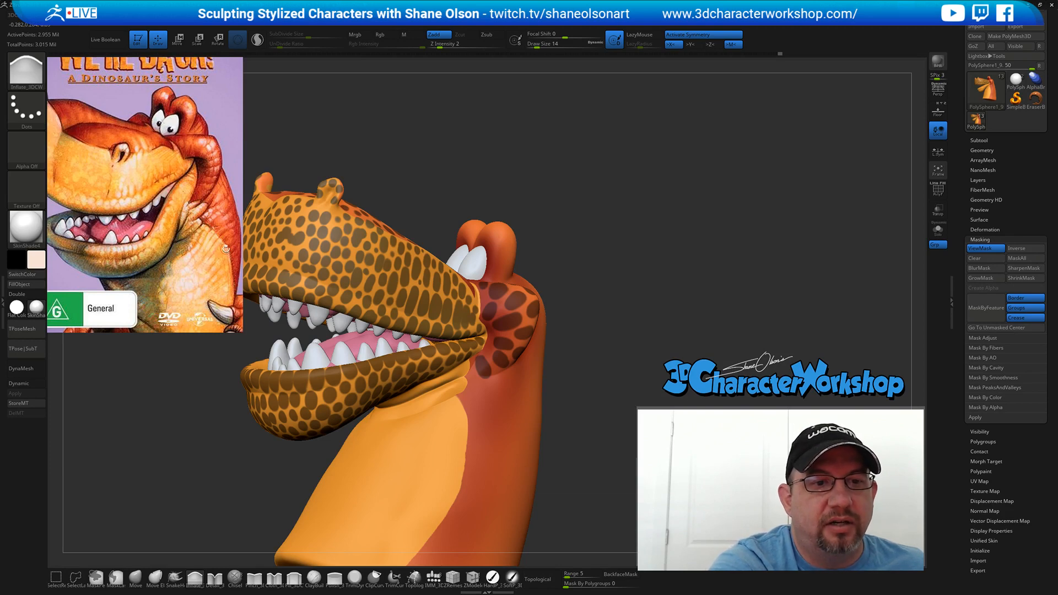
right_click_drag(571, 438, 361, 508)
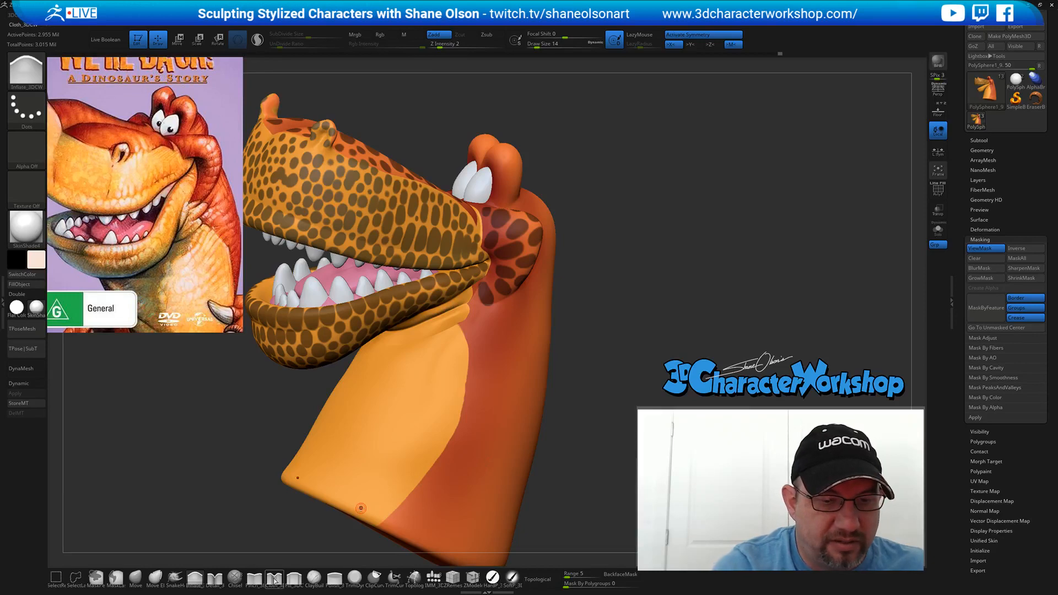
- Sharpen the border between orange throat and red neck with the Pinch_3DCW brush at draw size 29, and smooth the orange surface beside its lower part
right_click_drag(257, 477, 252, 546)
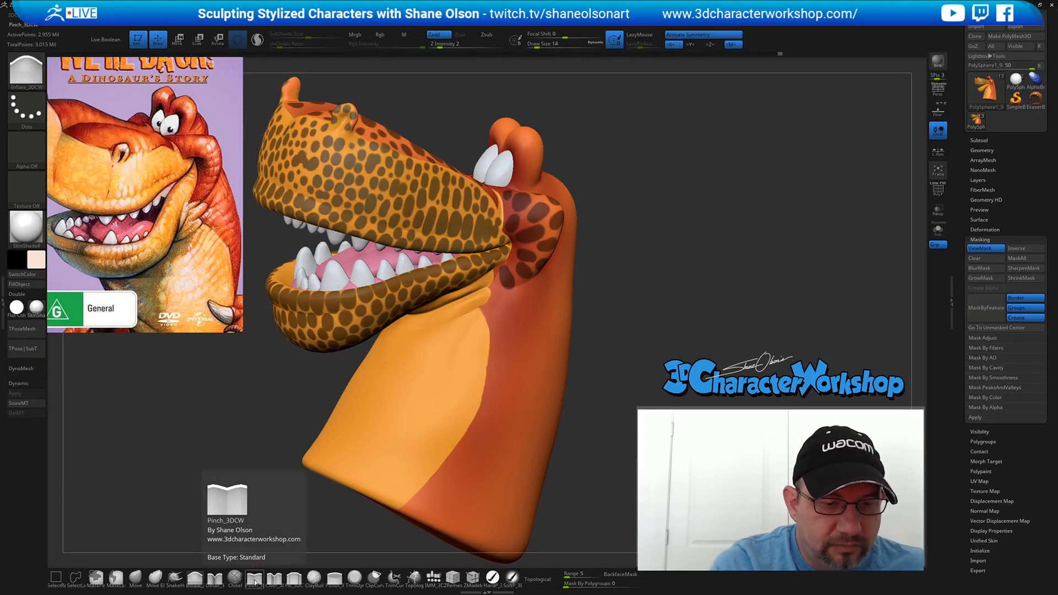
left_click(254, 577)
key("s")
left_click_drag(599, 336, 604, 338)
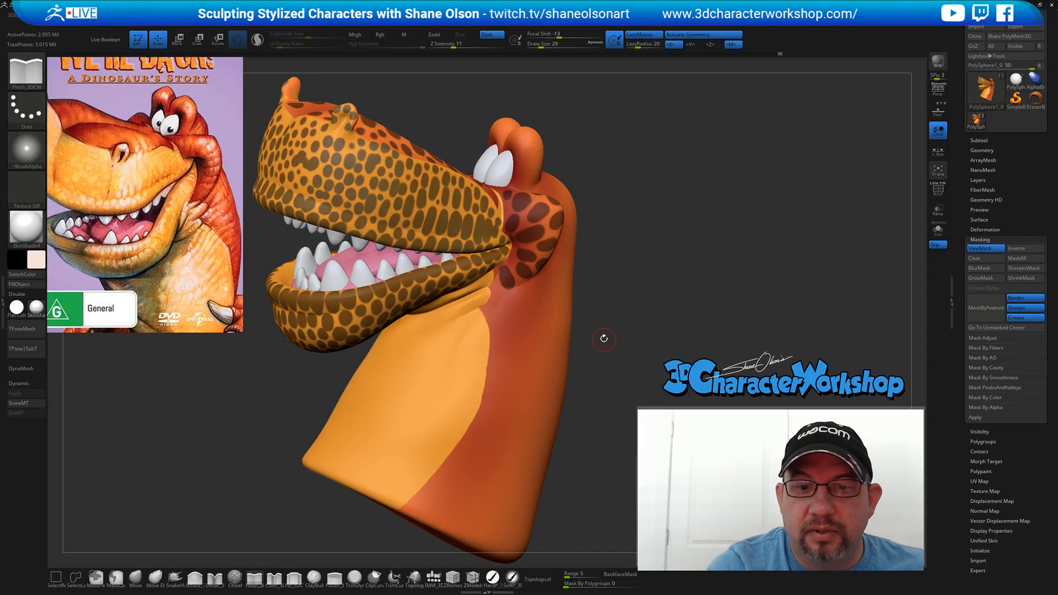
left_click_drag(479, 307, 485, 316)
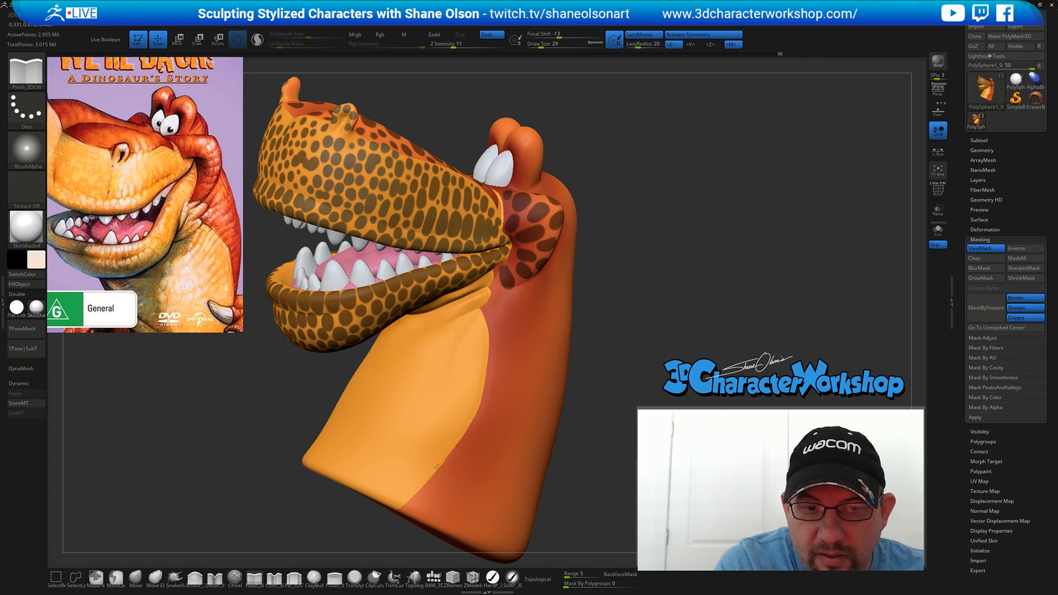
left_click_drag(412, 496, 401, 506)
mouse_move(507, 395)
right_mouse_down()
mouse_move(447, 392)
mouse_move(505, 385)
right_mouse_up()
key("shift")
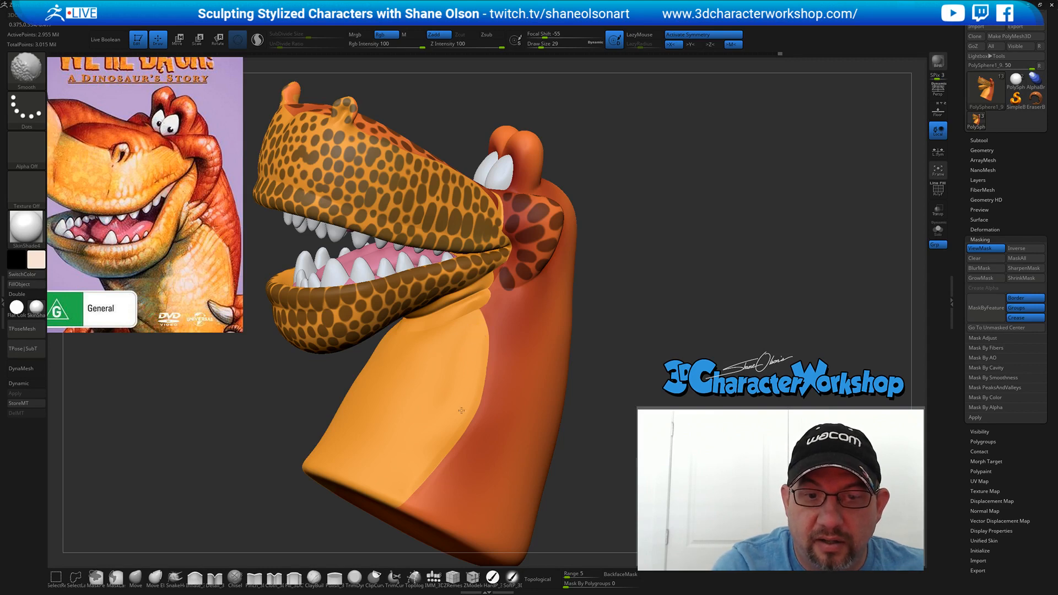
left_click_drag(428, 454, 392, 489, "shift")
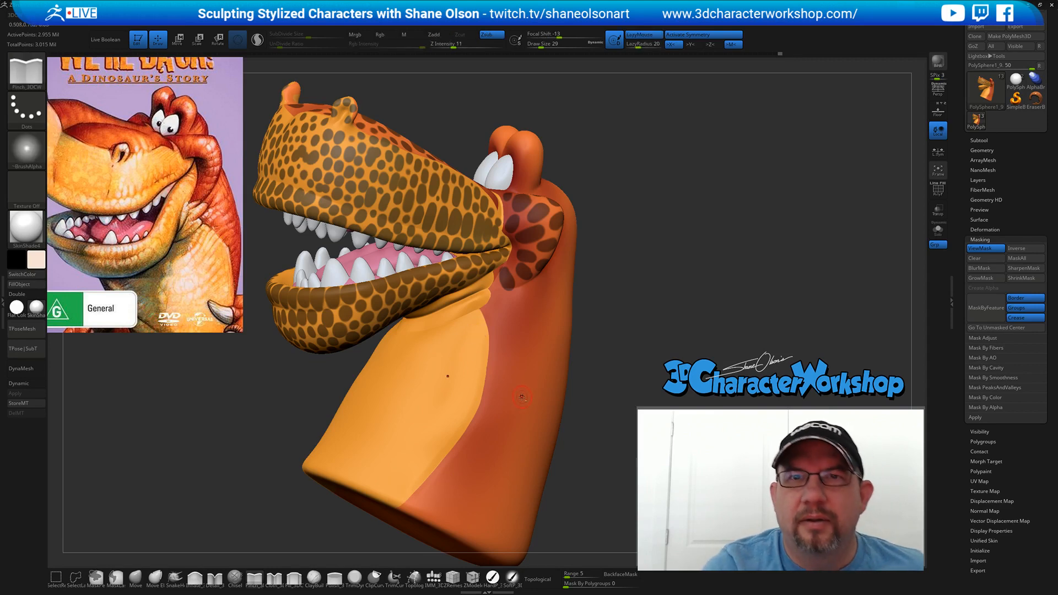
- Shape the upper throat border into a scalloped edge against the red neck using the Move brush at draw sizes 18 and 27
right_click_drag(521, 396, 506, 328)
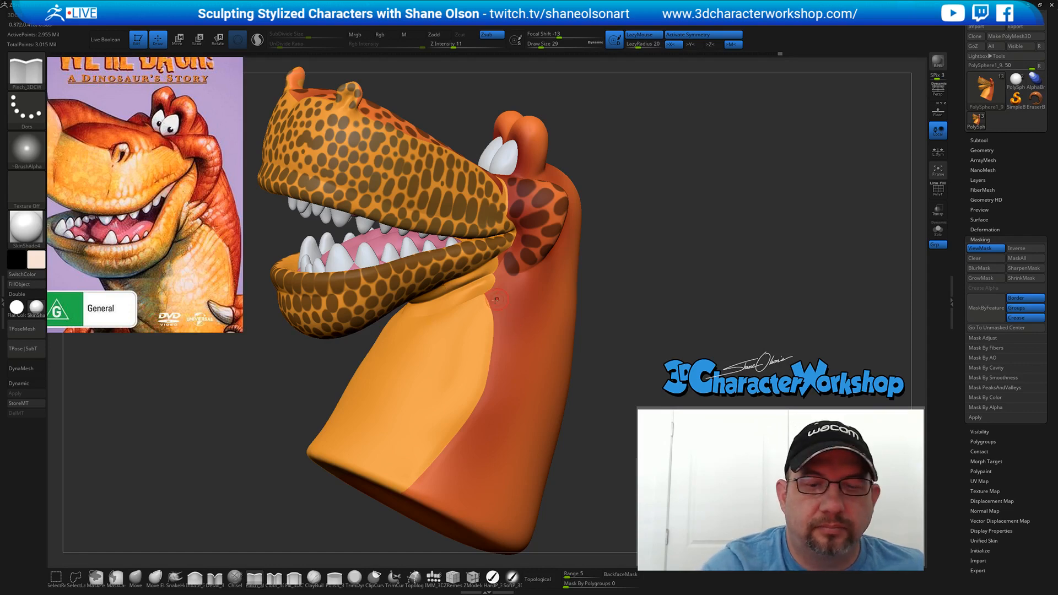
mouse_move(514, 308)
right_mouse_down()
mouse_move(509, 339)
mouse_move(537, 314)
right_mouse_up()
left_click(136, 578)
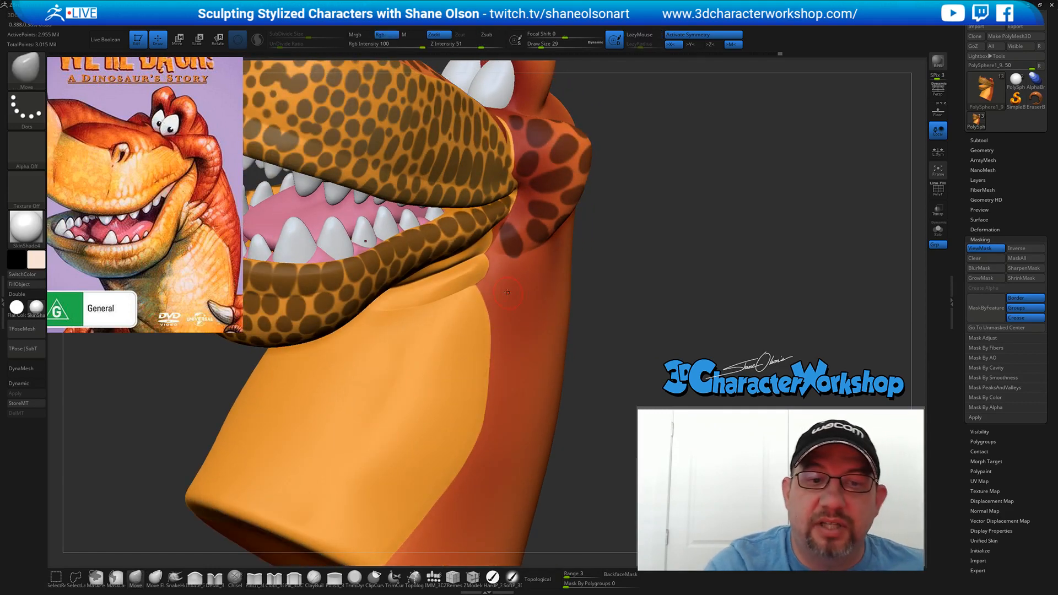
key("s")
left_click_drag(504, 298, 500, 298)
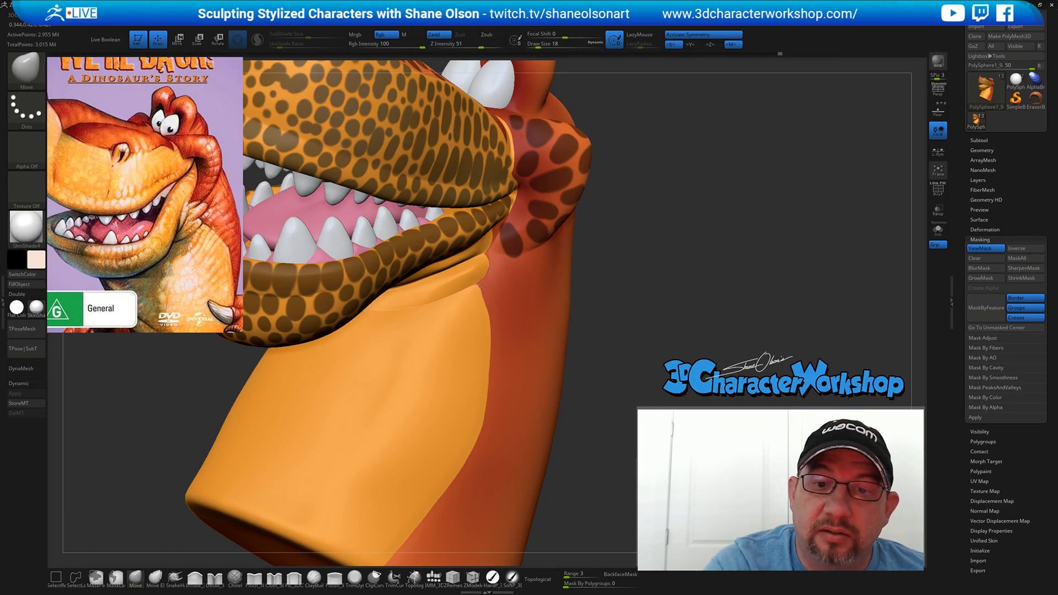
right_click_drag(494, 297, 486, 310)
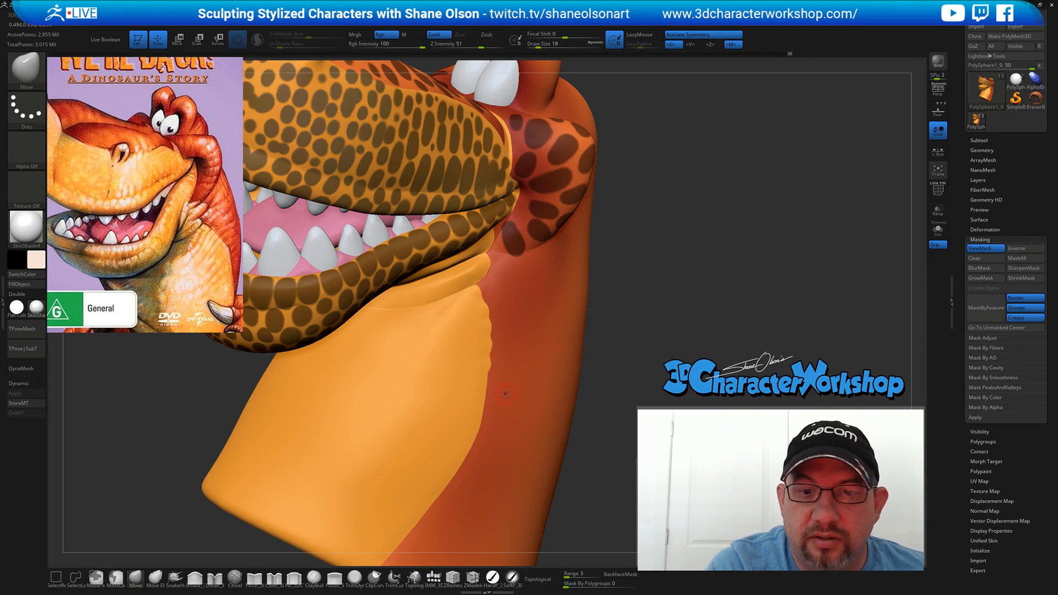
right_click_drag(505, 394, 498, 371)
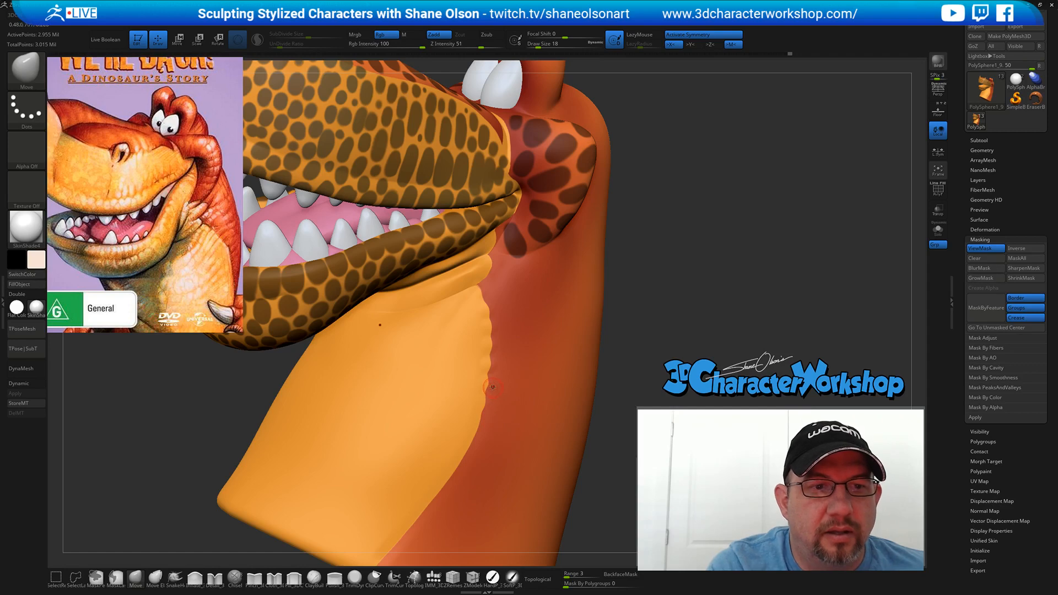
key("s")
left_click_drag(486, 431, 489, 432)
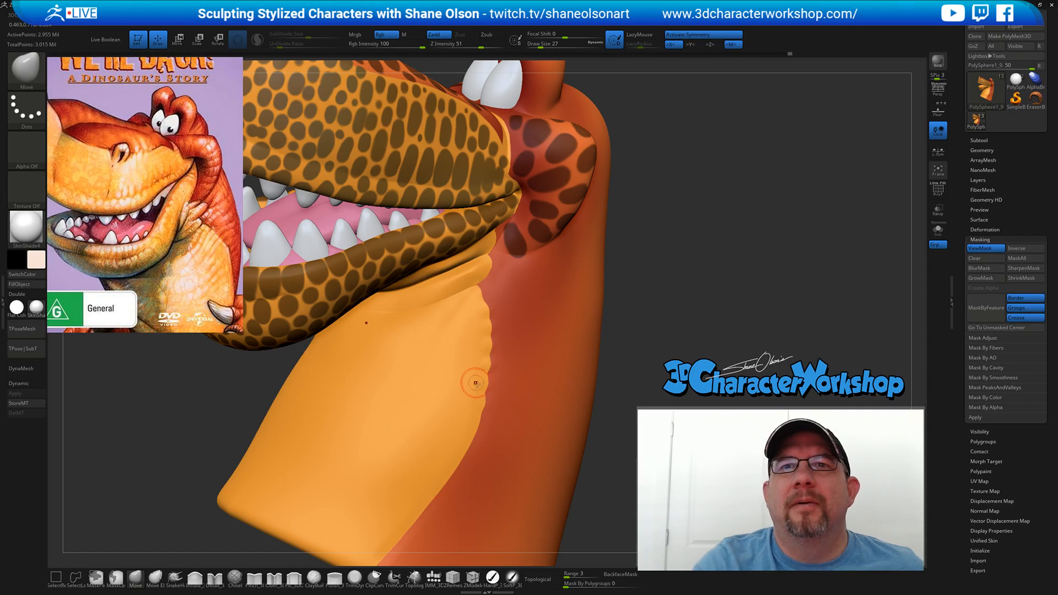
mouse_move(474, 398)
right_mouse_down("ctrl")
mouse_move(477, 390)
mouse_move(501, 443)
right_mouse_up("ctrl")
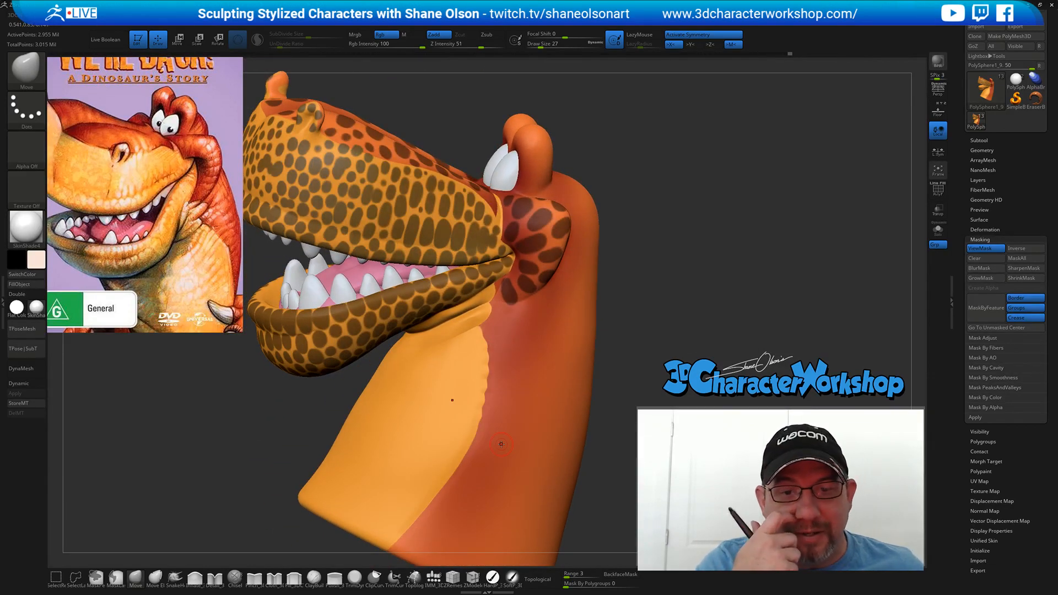
right_click_drag(512, 339, 529, 386, "ctrl")
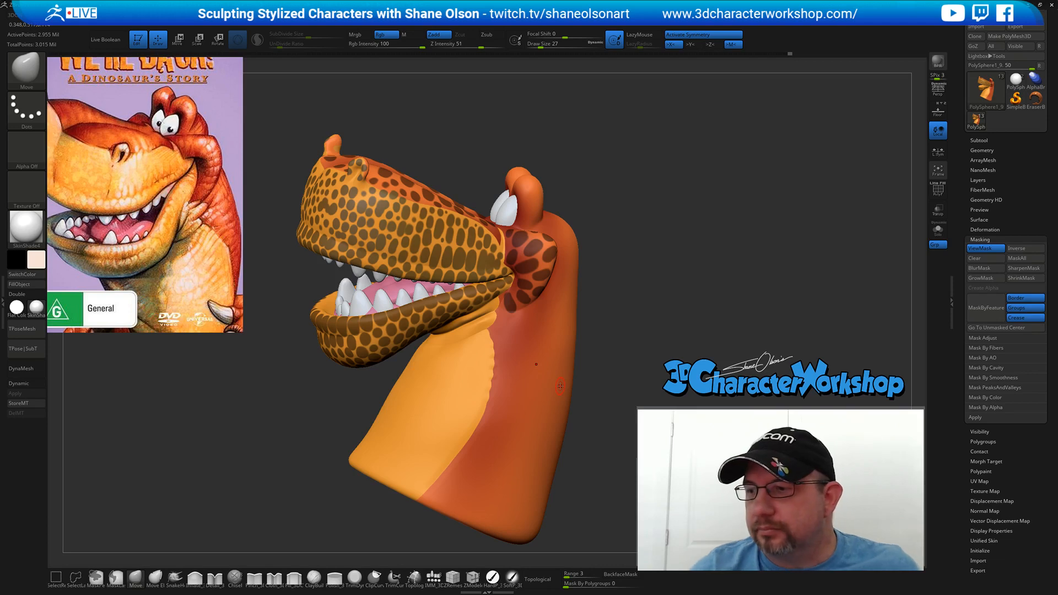
right_click_drag(293, 412, 351, 336)
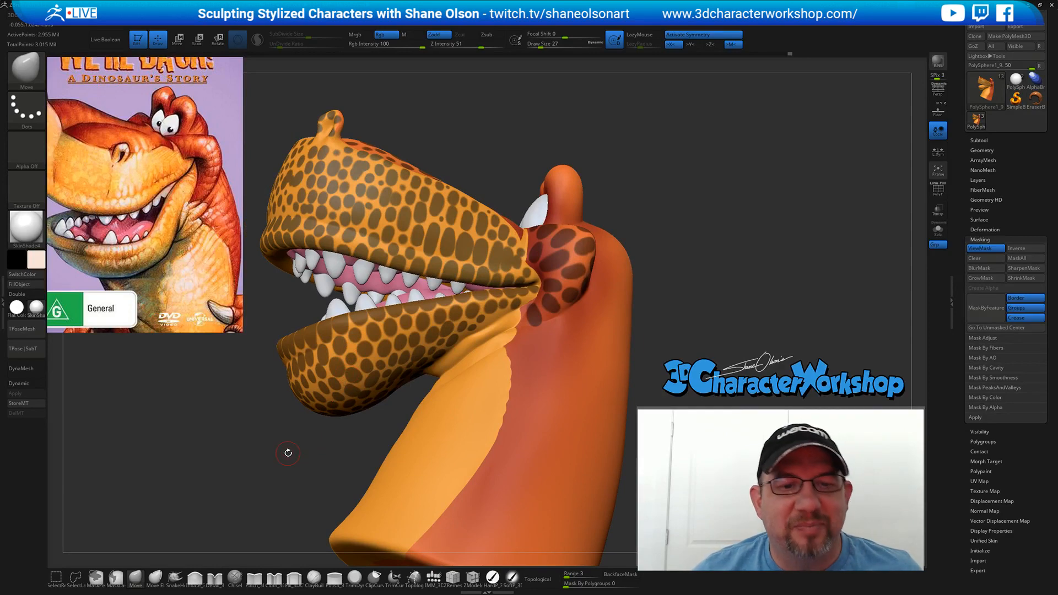
mouse_move(287, 453)
right_mouse_down()
mouse_move(296, 453)
mouse_move(286, 462)
right_mouse_up()
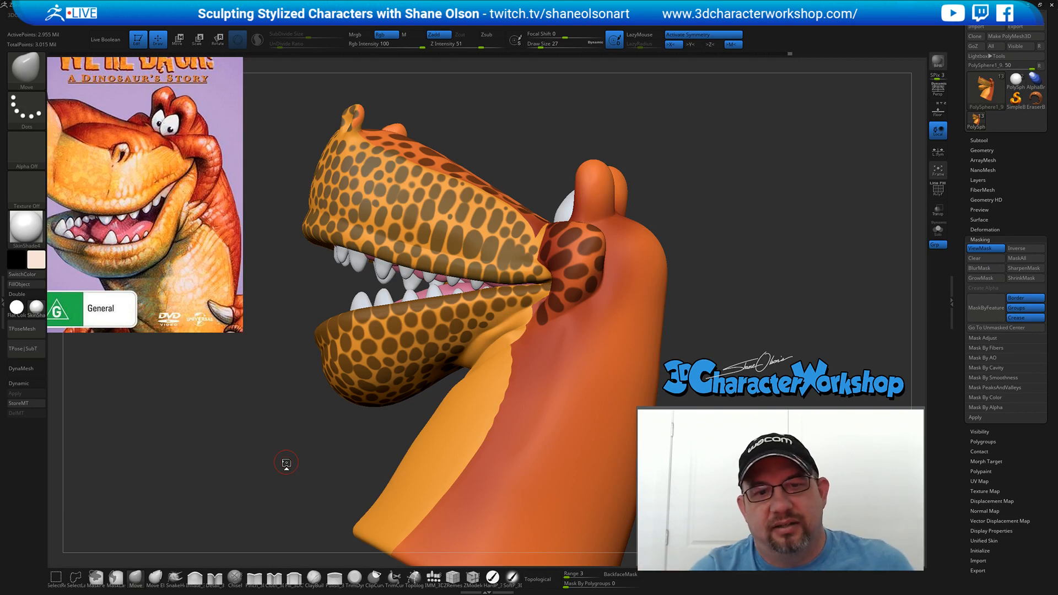
left_click_drag(727, 286, 515, 371)
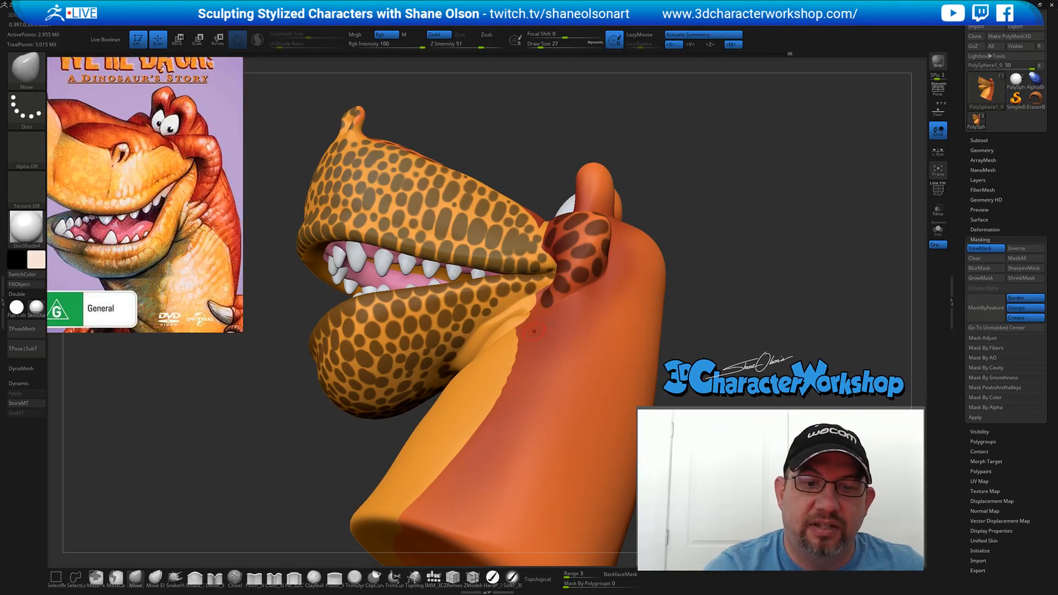
left_click_drag(719, 289, 698, 386)
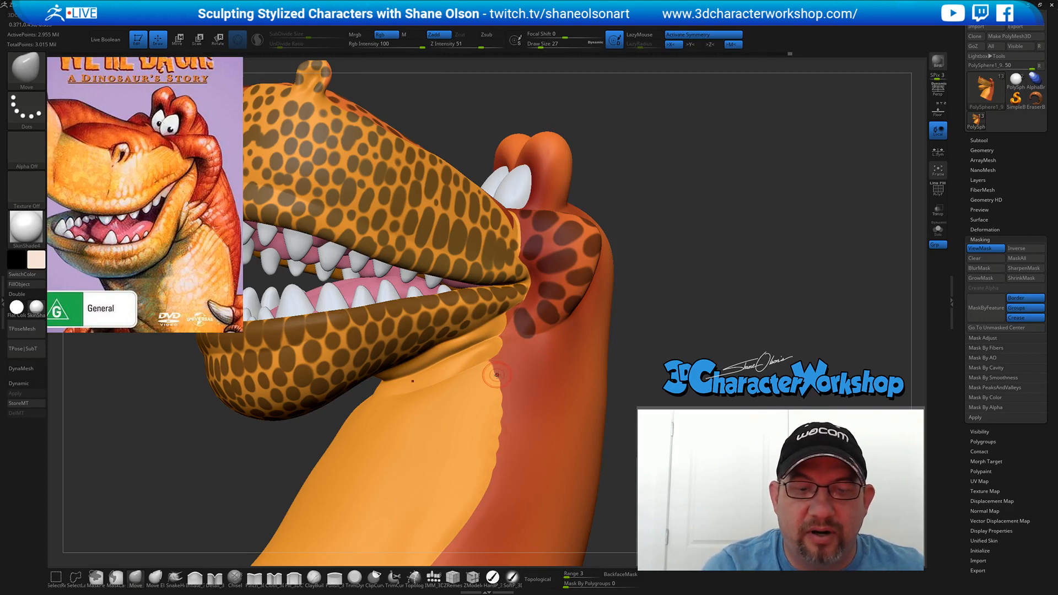
- Mask two short rows of small scales at draw size 13 on the red neck just below the cheek bulge
left_click_drag(645, 352, 683, 366)
key("s")
left_click_drag(513, 367, 511, 361)
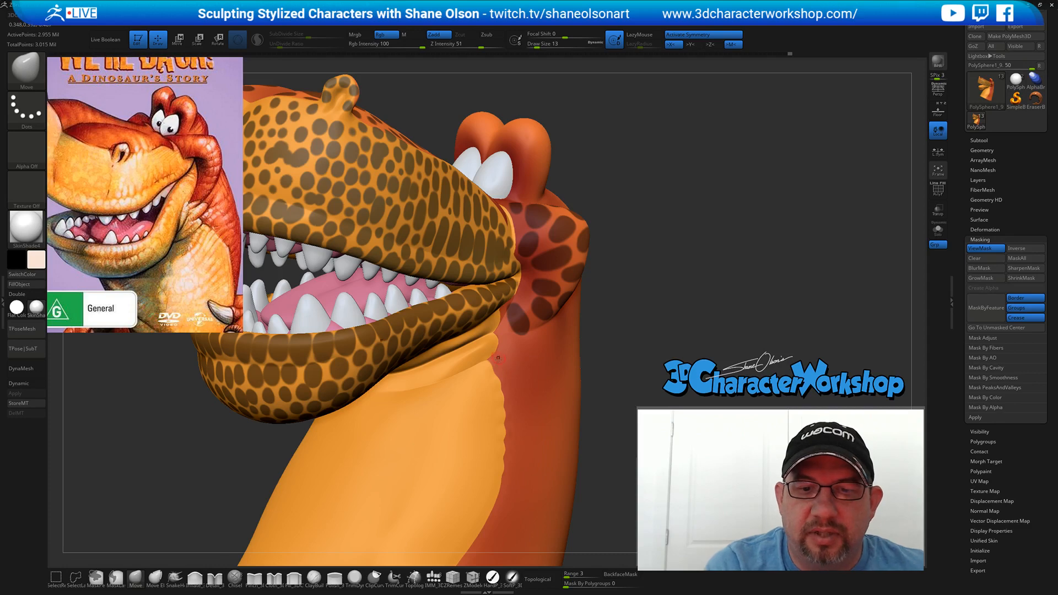
mouse_move(498, 358)
right_mouse_down()
mouse_move(514, 349)
mouse_move(525, 356)
mouse_move(504, 364)
right_mouse_up()
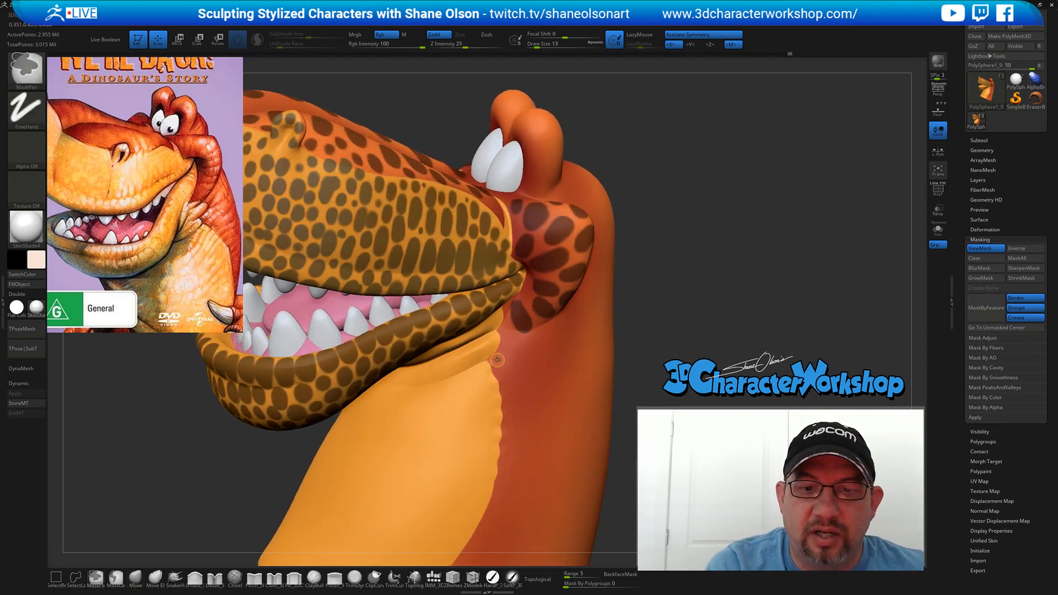
left_click_drag(500, 363, 514, 357, "ctrl")
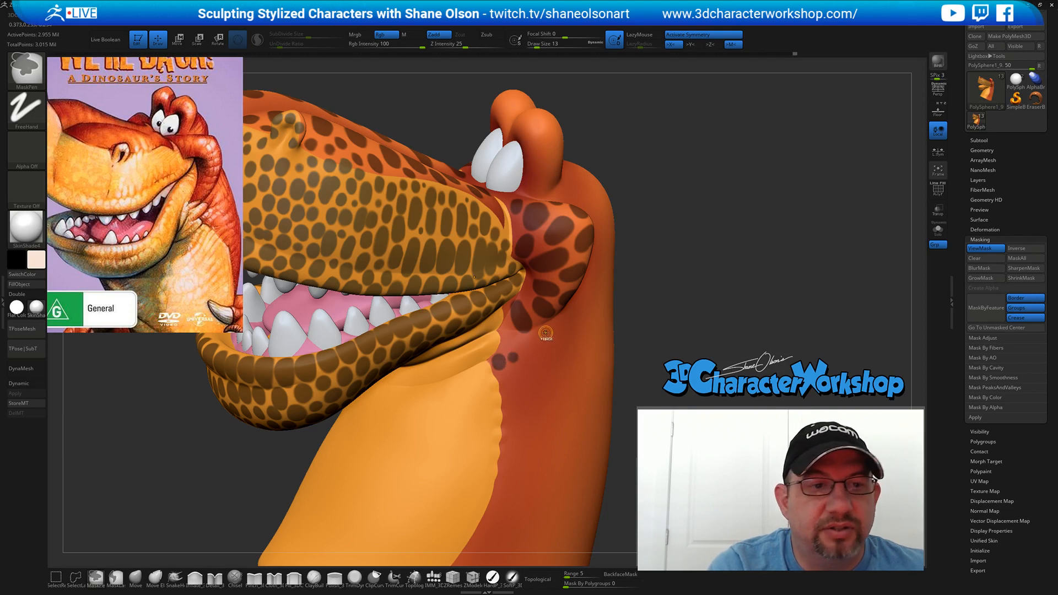
right_click_drag(547, 338, 528, 361)
left_click(531, 355, "ctrl")
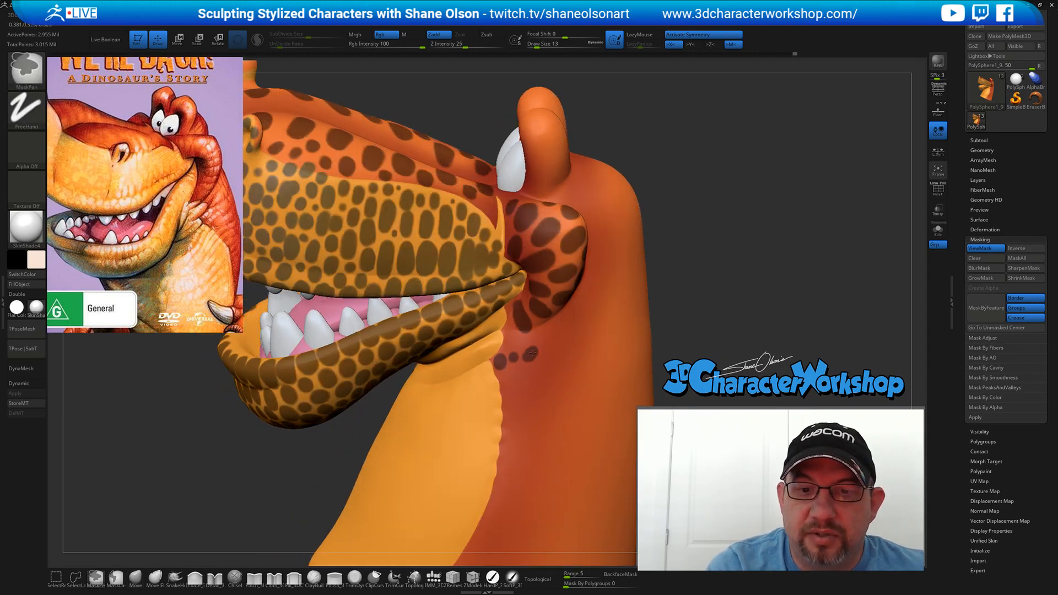
left_click(549, 351, "ctrl")
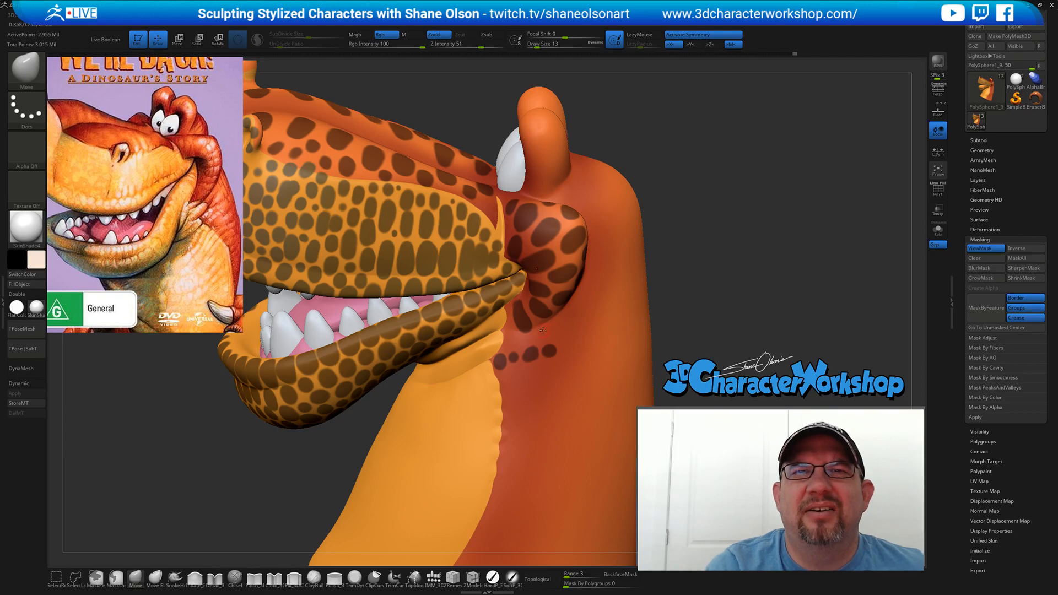
right_click_drag(542, 330, 511, 338)
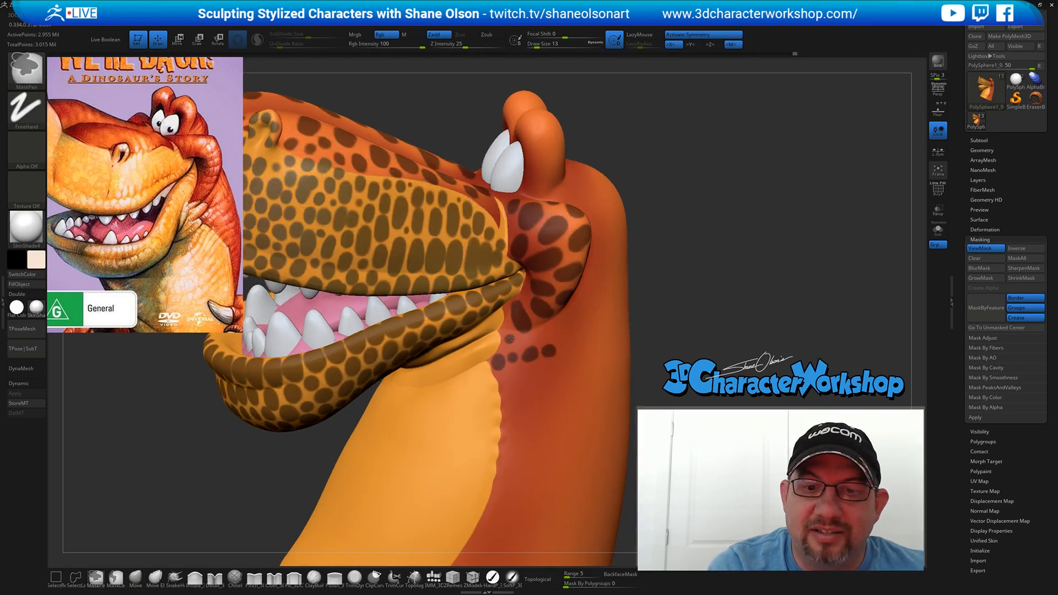
left_click(558, 331, "ctrl")
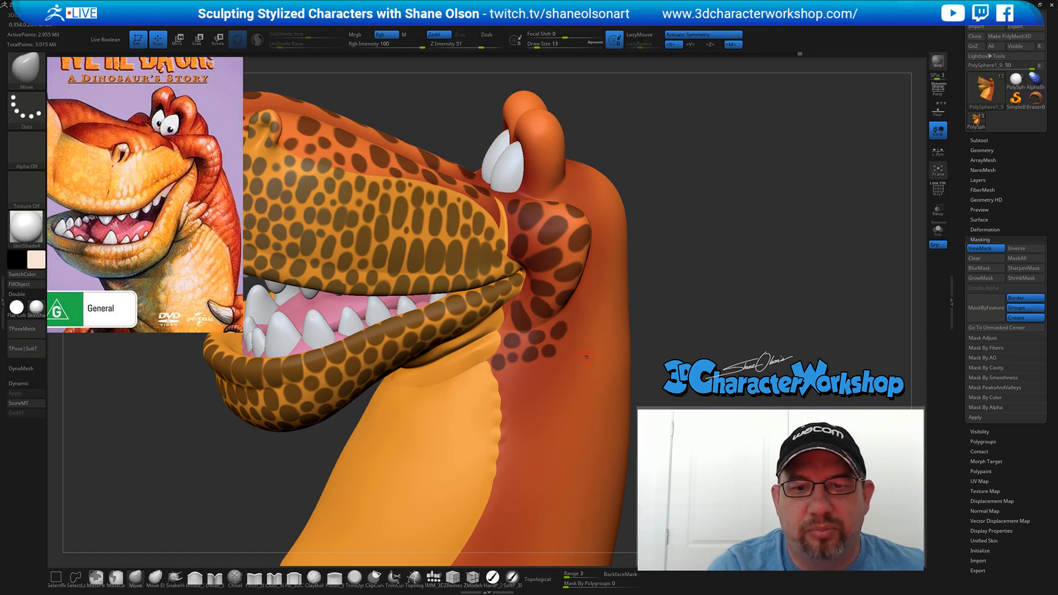
mouse_move(546, 401)
left_mouse_down("ctrl")
mouse_move(606, 411)
mouse_move(588, 400)
mouse_move(576, 428)
mouse_move(558, 425)
mouse_move(582, 440)
mouse_move(551, 438)
mouse_move(570, 432)
left_mouse_up("ctrl")
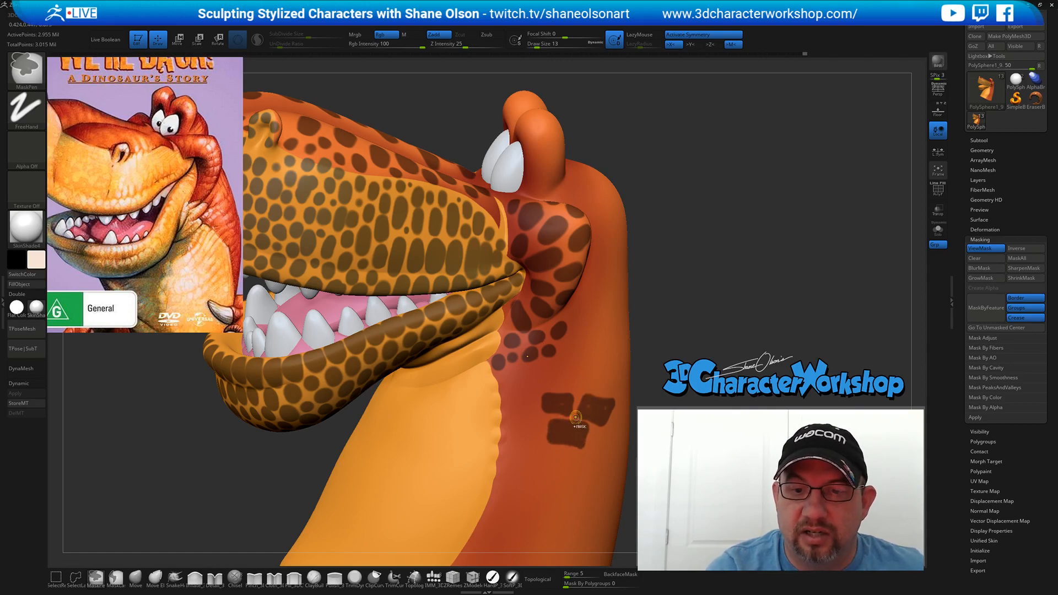
key("ctrl+z")
key("ctrl+z")
key("ctrl+z")
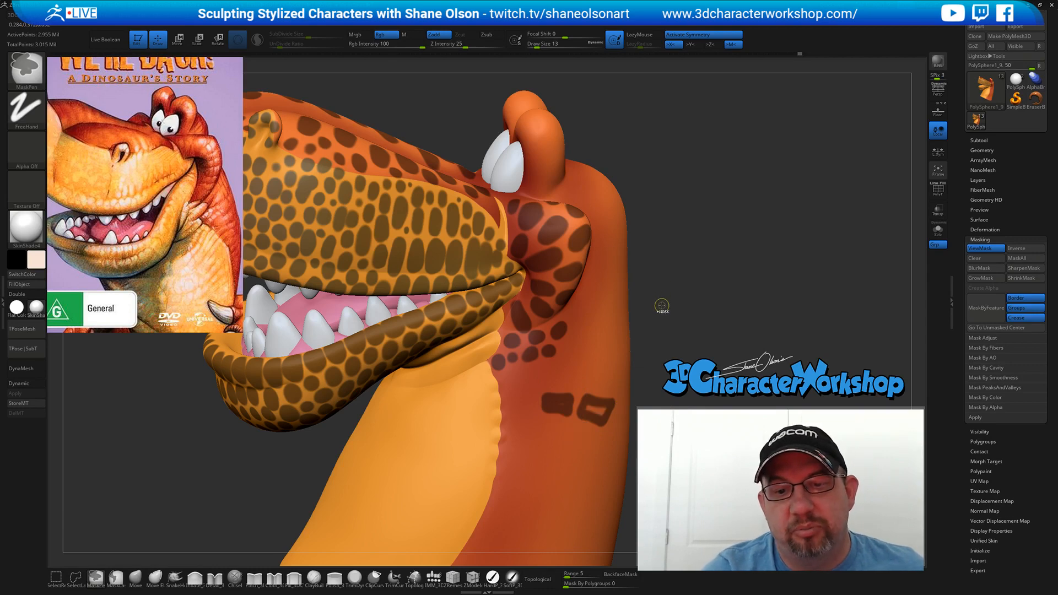
- Mask additional small scales at the rear of the lower jaw, beneath the mouth corner
left_click_drag(656, 312, 636, 295)
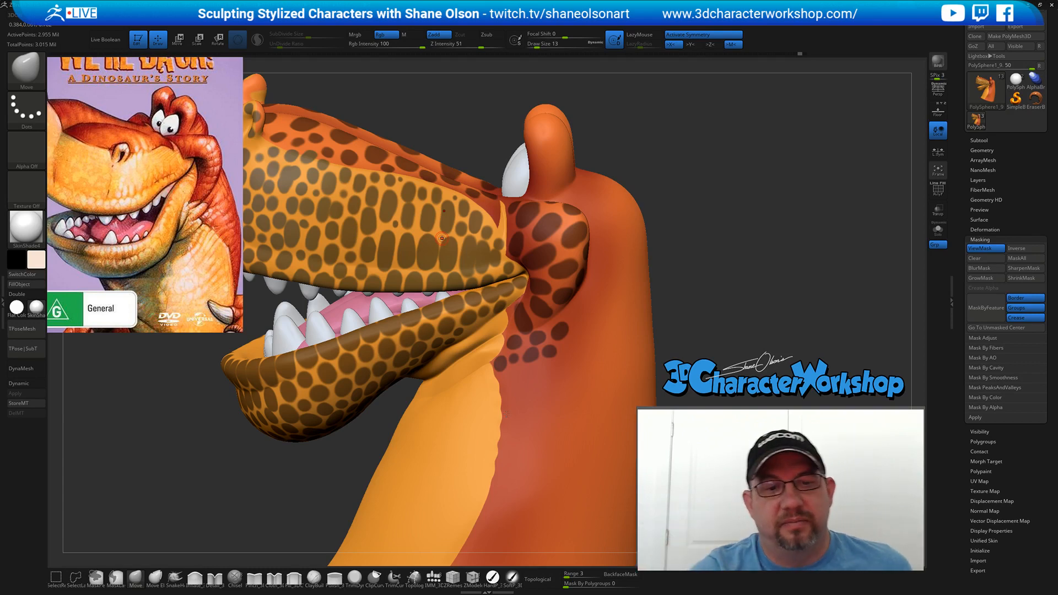
right_click_drag(510, 407, 401, 388)
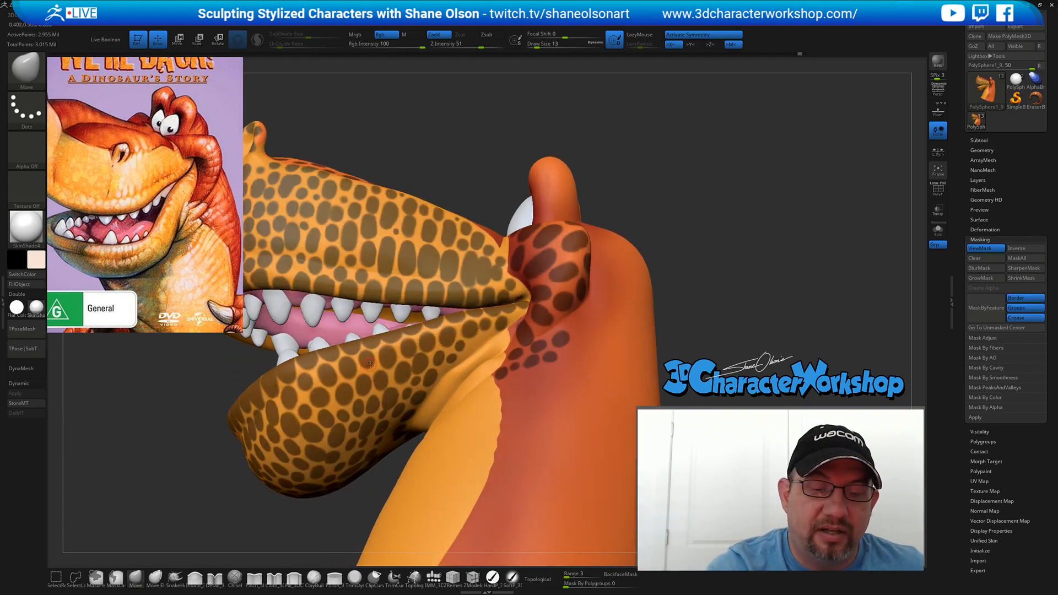
key("ctrl")
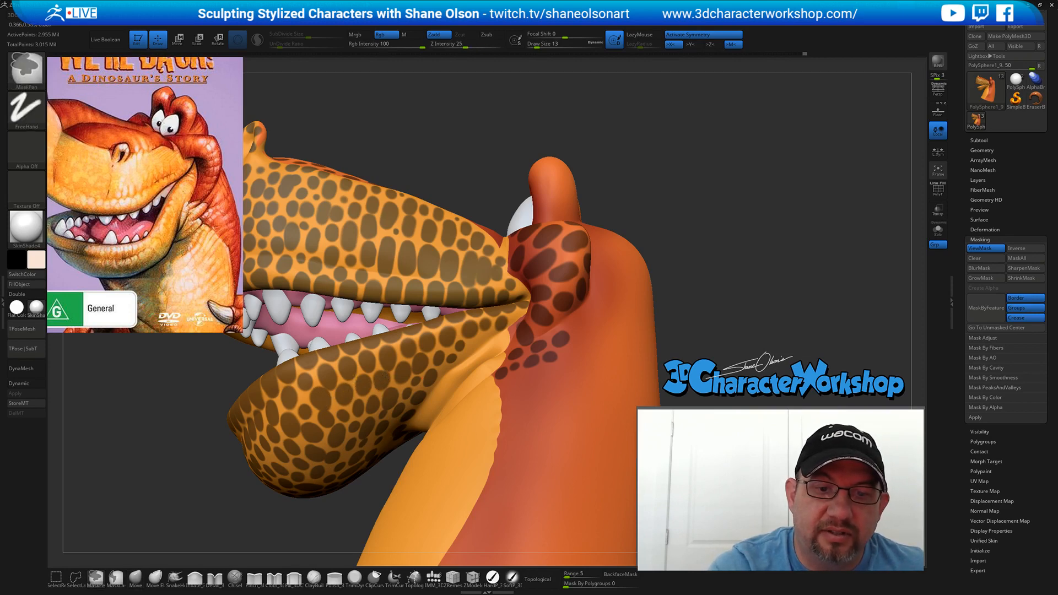
key("ctrl")
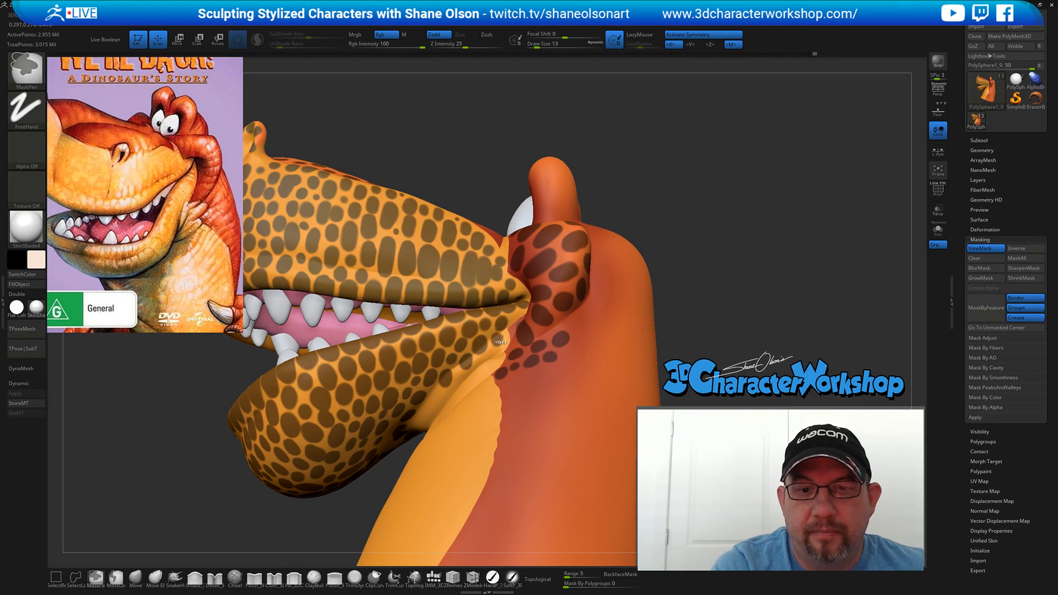
- Mask a third row of small scales on the red neck below the first two rows, undoing the trial line beneath it
mouse_move(499, 339)
right_mouse_down()
mouse_move(553, 367)
mouse_move(523, 380)
mouse_move(507, 361)
right_mouse_up()
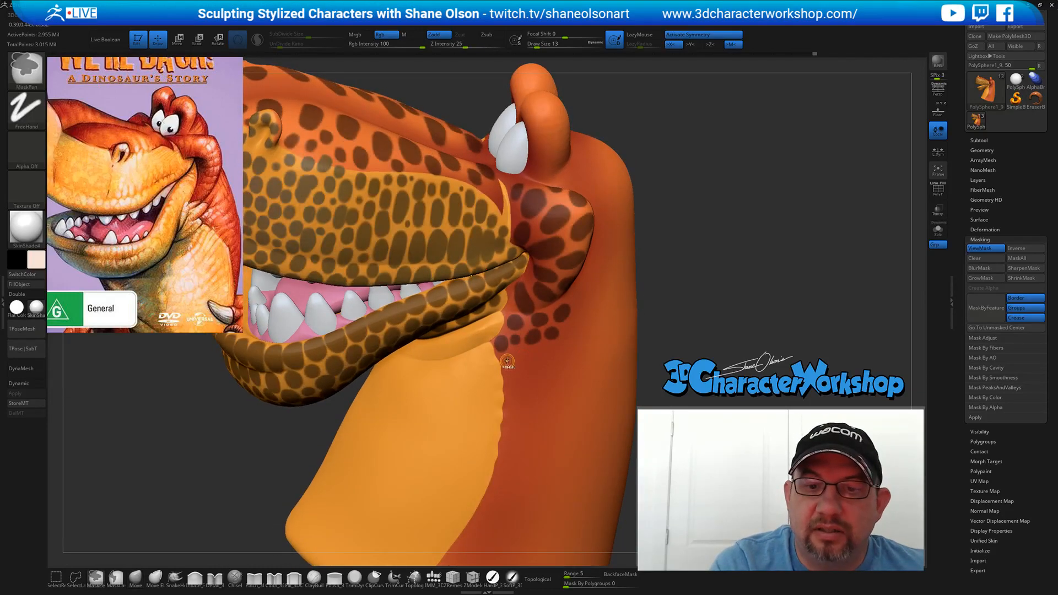
left_click_drag(507, 362, 546, 350, "ctrl")
key("ctrl+z")
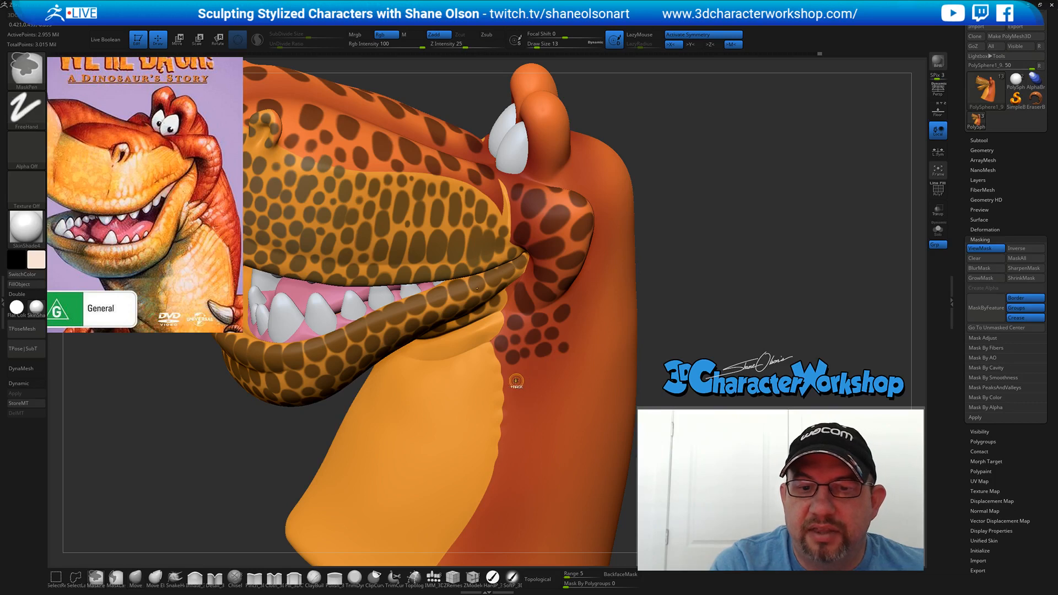
left_click_drag(502, 380, 559, 369, "ctrl")
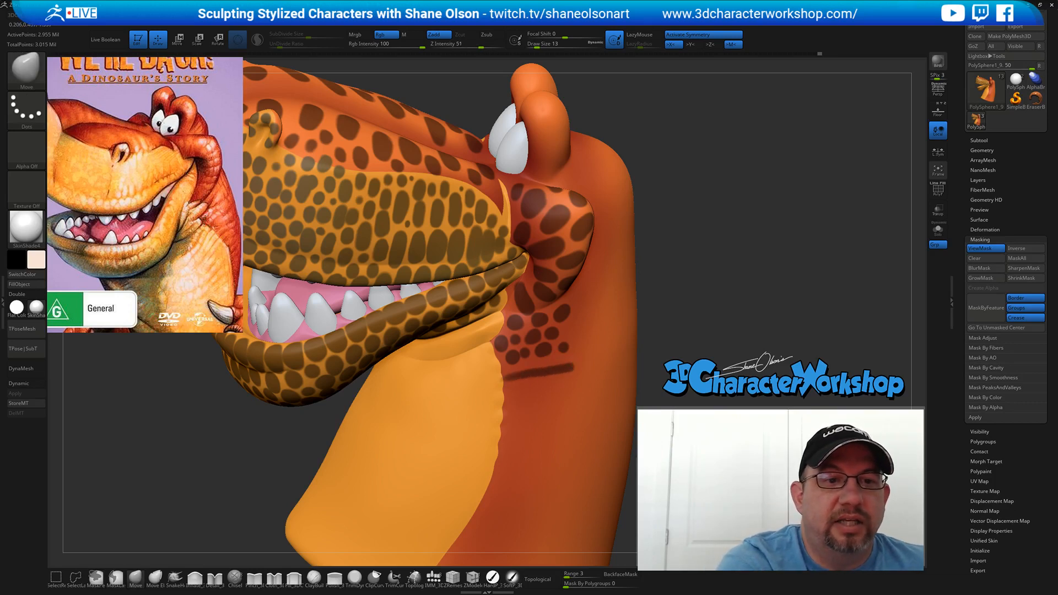
key("ctrl+z")
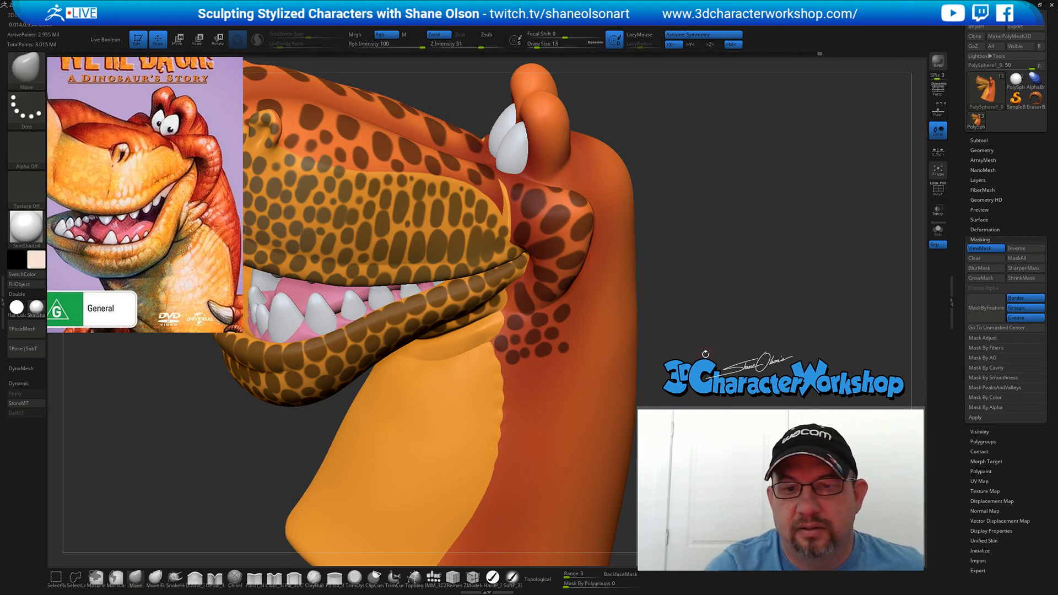
- Mask three short rows of small scales on the yellow throat behind the jaw, beside the red neck border
left_click_drag(659, 354, 719, 346)
key("ctrl")
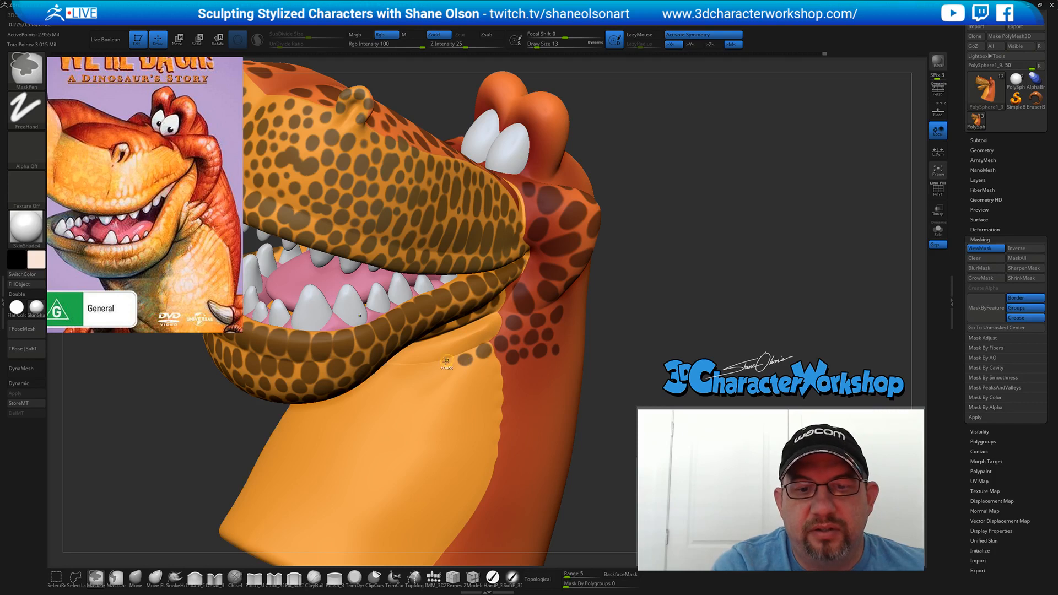
left_click_drag(447, 368, 434, 368, "ctrl")
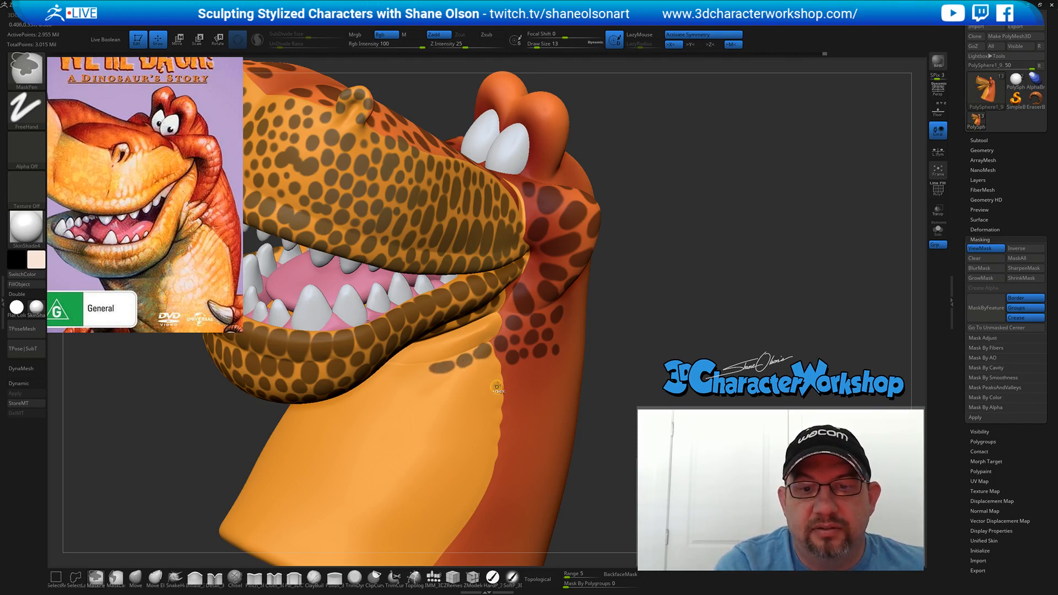
left_click_drag(493, 371, 496, 364, "ctrl")
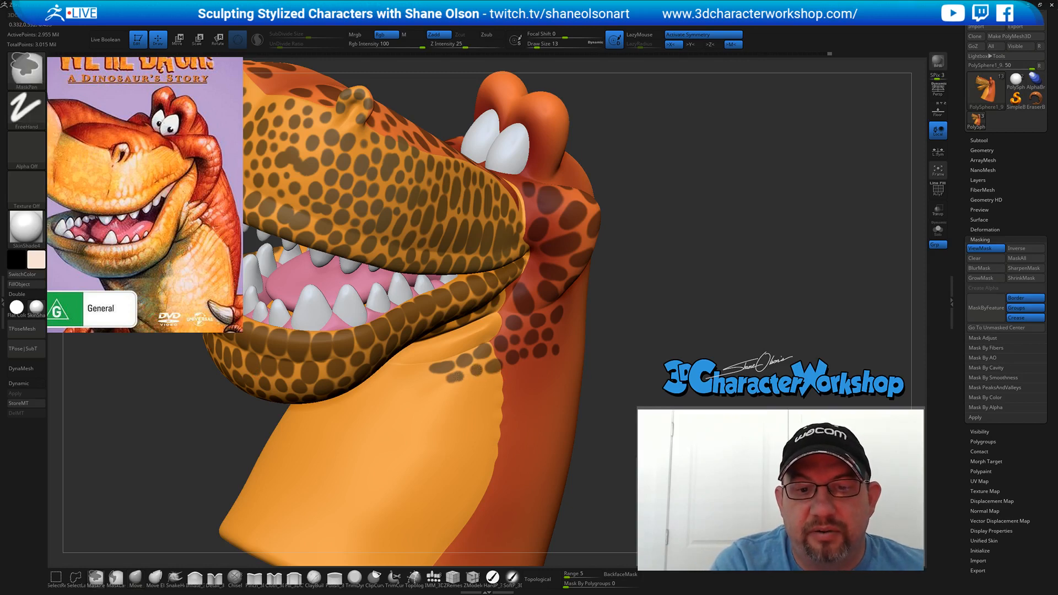
left_click_drag(492, 381, 468, 389, "ctrl")
- Mask a fourth row of small scales on the red neck below the existing rows and quick-save the project
right_click_drag(507, 397, 510, 382)
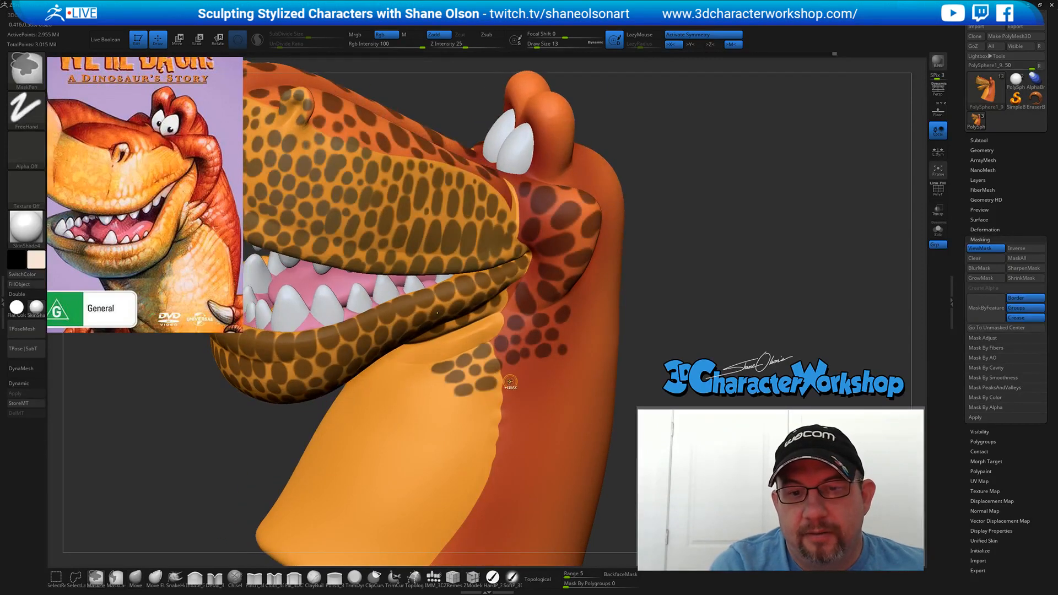
left_click_drag(522, 376, 559, 366, "ctrl")
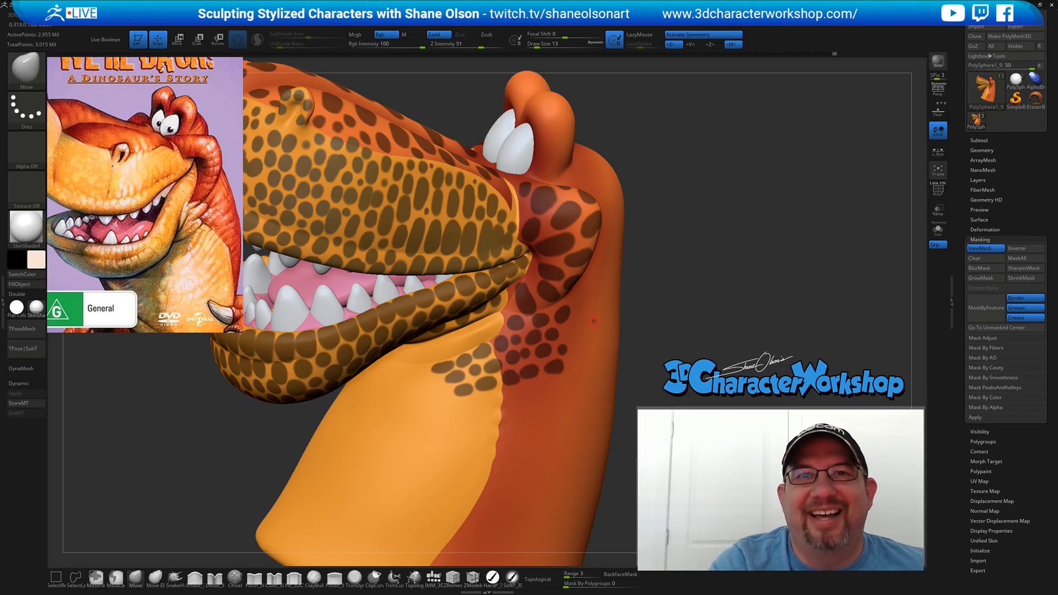
right_click_drag(583, 311, 595, 305)
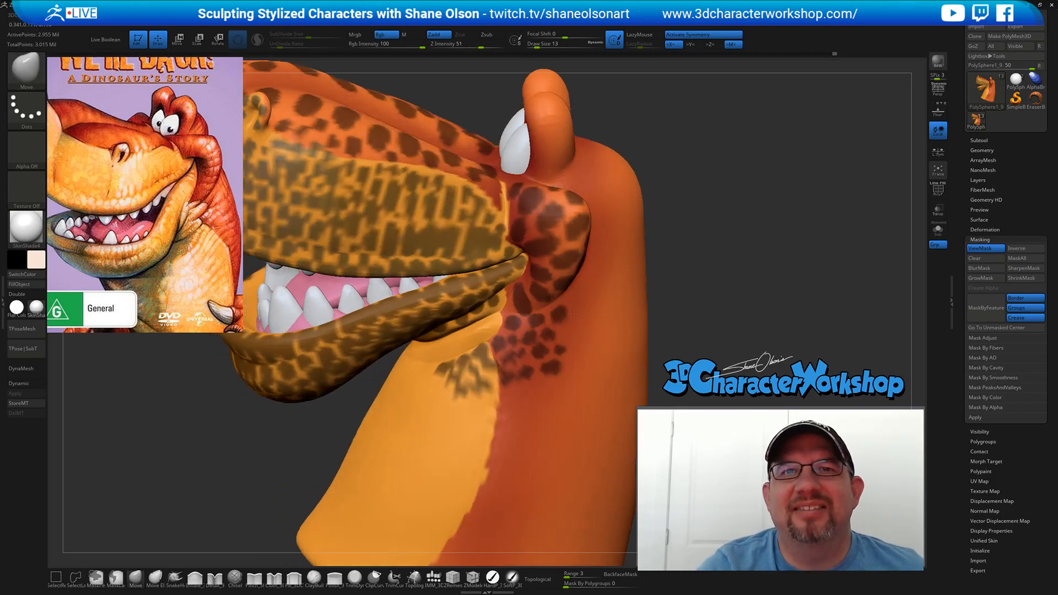
key("ctrl+s")
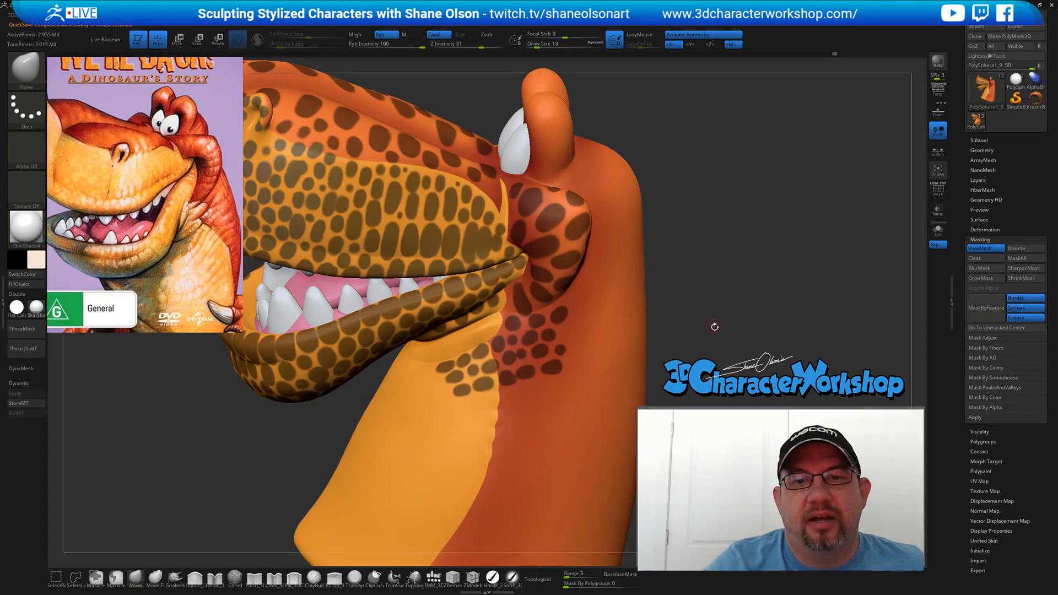
- Extend the yellow throat's scale rows forward beneath the lower jaw with the mask brush
left_click_drag(714, 326, 587, 266, "alt")
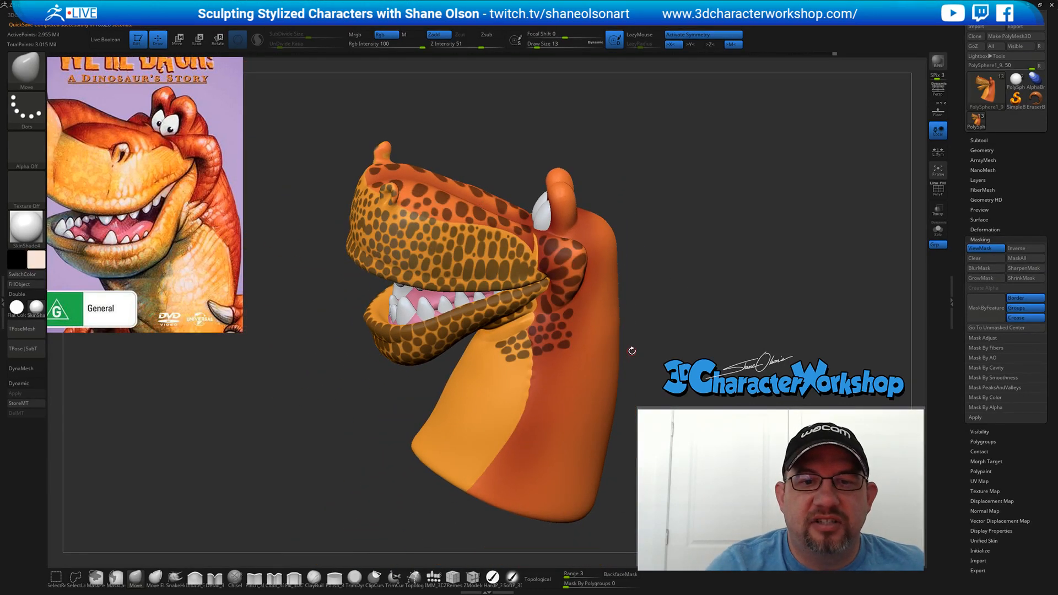
left_click_drag(633, 351, 714, 386)
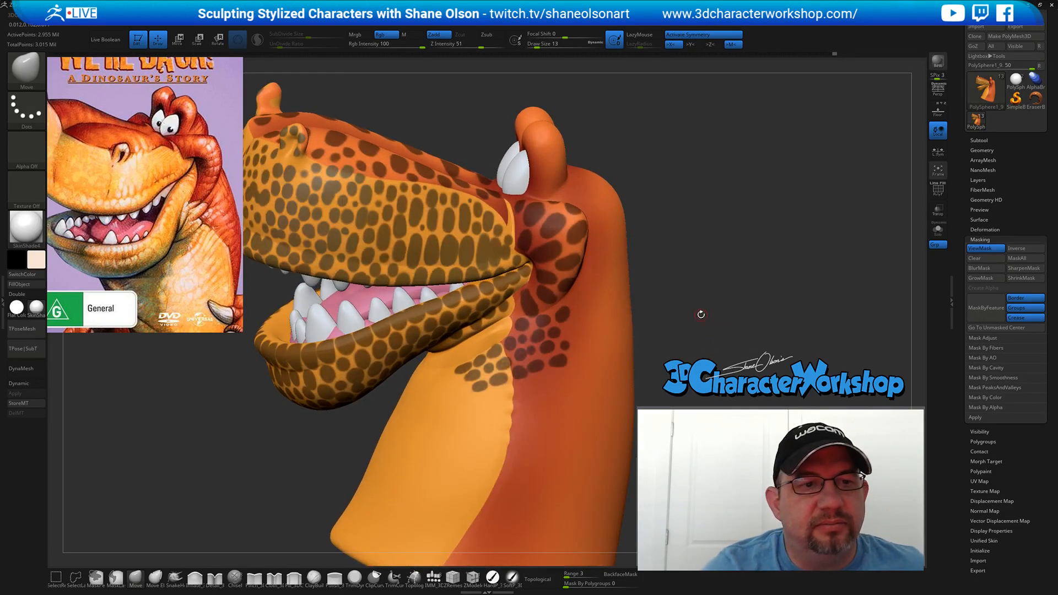
left_click_drag(700, 314, 685, 356)
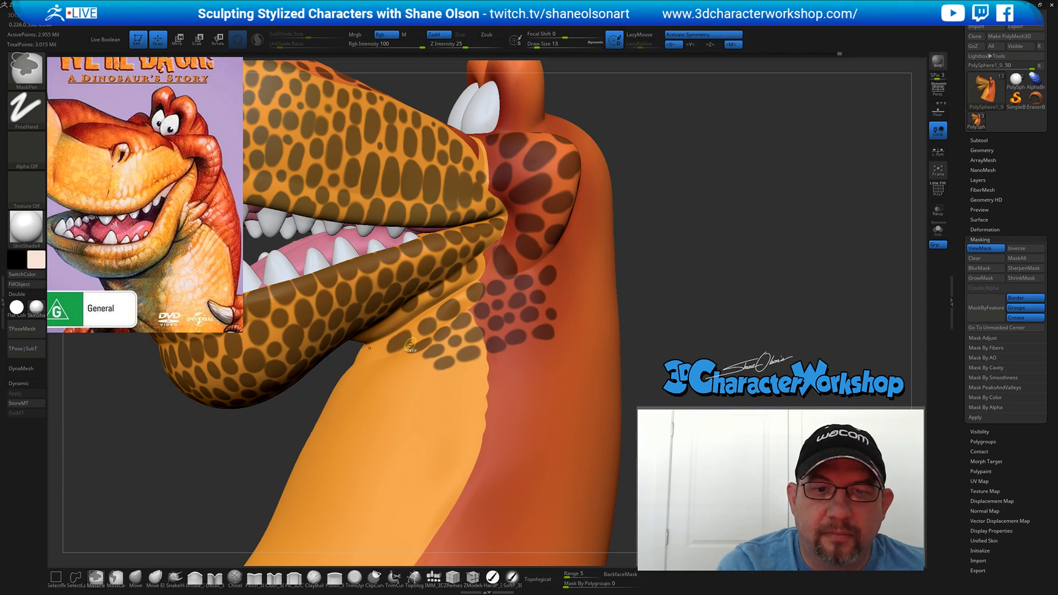
right_click_drag(423, 367, 433, 383)
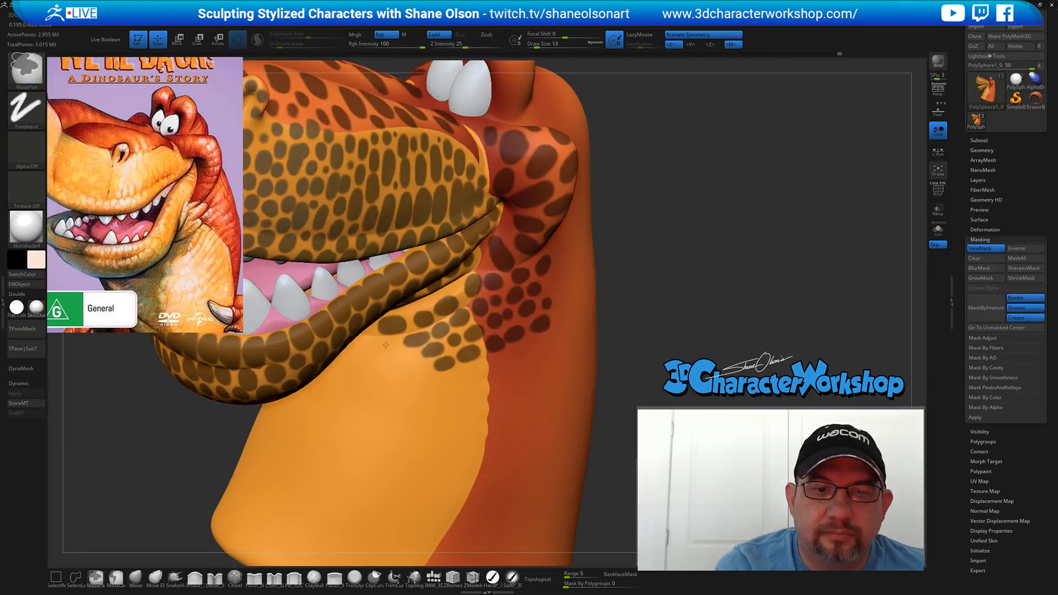
mouse_move(386, 345)
left_mouse_down("ctrl")
mouse_move(411, 357)
mouse_move(394, 379)
mouse_move(406, 378)
left_mouse_up("ctrl")
right_click_drag(480, 447, 495, 380)
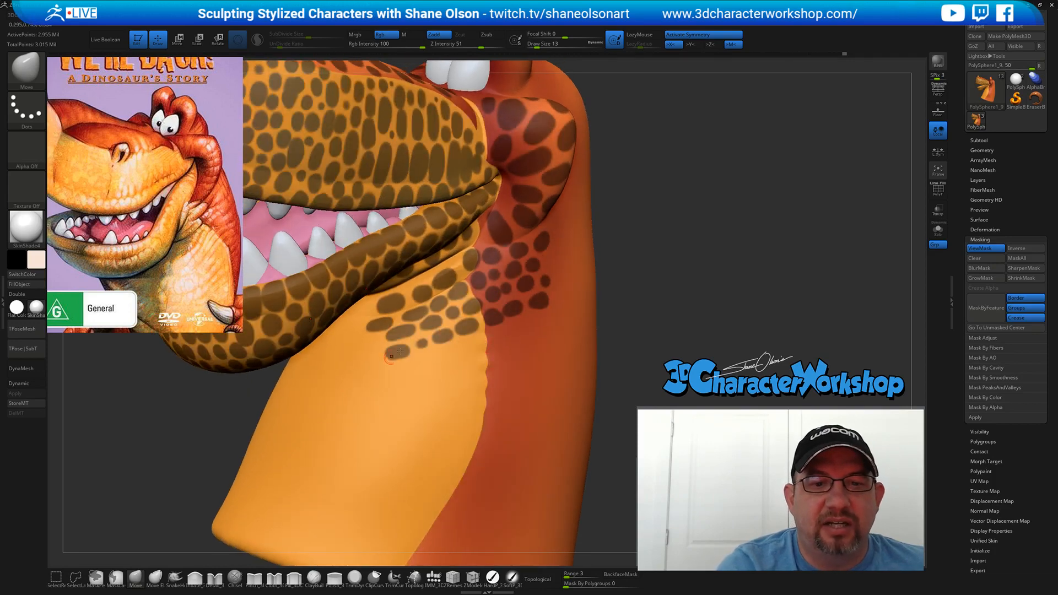
mouse_move(374, 341)
left_mouse_down("ctrl")
mouse_move(364, 342)
mouse_move(376, 356)
mouse_move(344, 361)
mouse_move(355, 358)
mouse_move(332, 341)
mouse_move(348, 343)
mouse_move(363, 307)
left_mouse_up("ctrl")
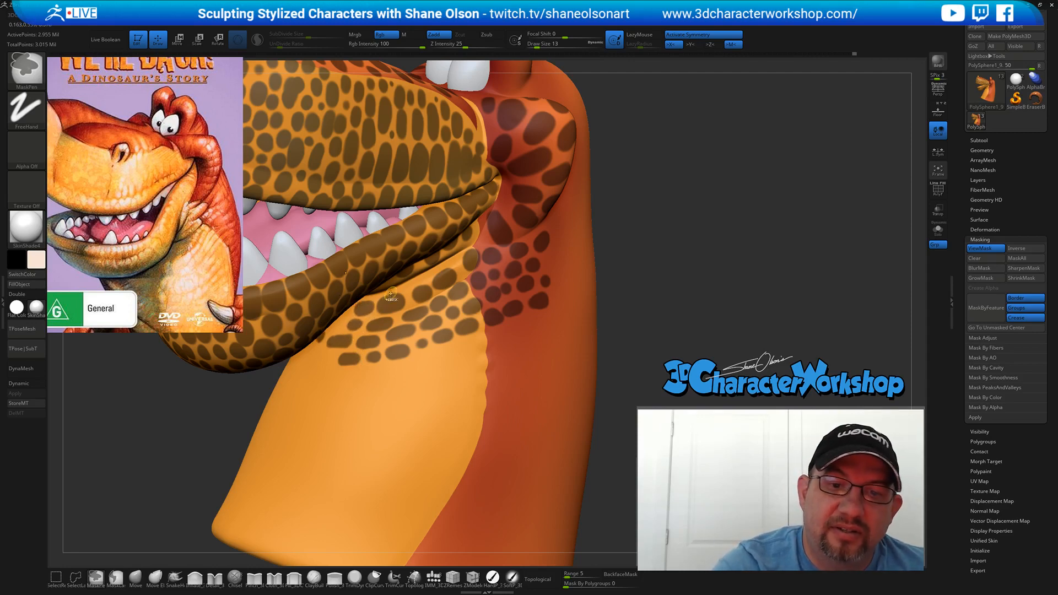
- Extend the red neck's scale rows toward the back and mask further rows beneath them, filling in scales at the throat border
mouse_move(653, 259)
left_mouse_down()
mouse_move(564, 255)
mouse_move(552, 275)
mouse_move(566, 293)
left_mouse_up()
left_click_drag(565, 232, 552, 239, "ctrl")
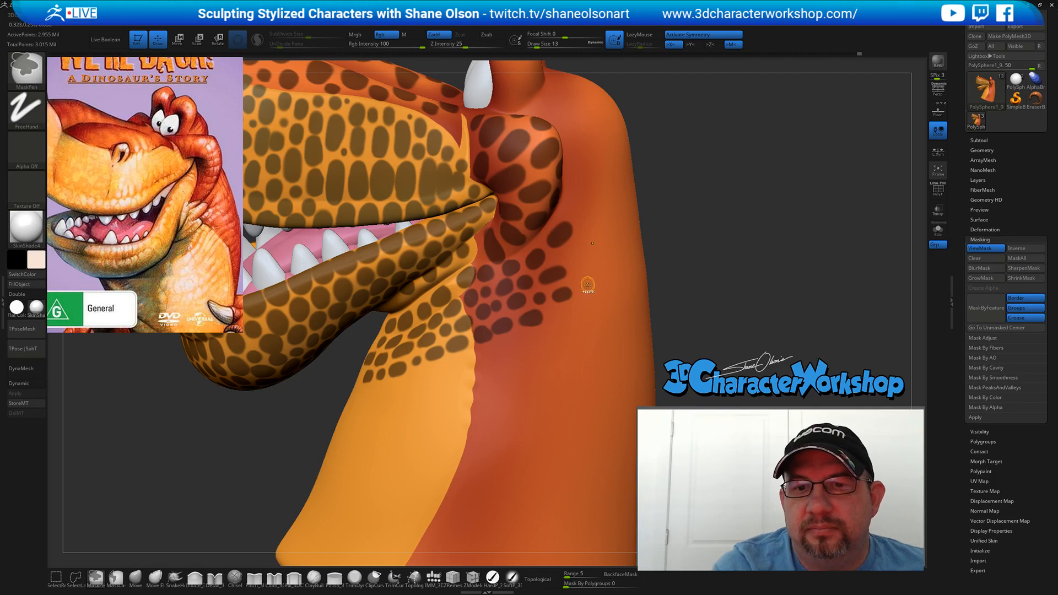
mouse_move(576, 314)
left_mouse_down("ctrl")
mouse_move(565, 315)
mouse_move(577, 308)
left_mouse_up("ctrl")
left_click_drag(486, 358, 588, 332, "ctrl")
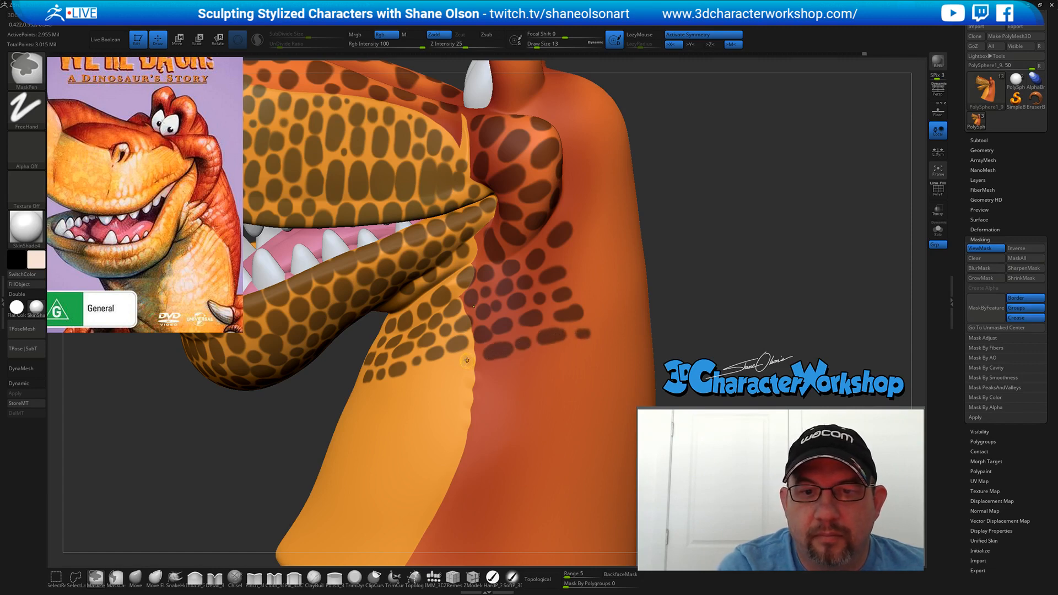
mouse_move(466, 361)
left_mouse_down("ctrl")
mouse_move(428, 373)
mouse_move(463, 382)
mouse_move(499, 376)
mouse_move(487, 399)
mouse_move(539, 362)
mouse_move(606, 356)
left_mouse_up("ctrl")
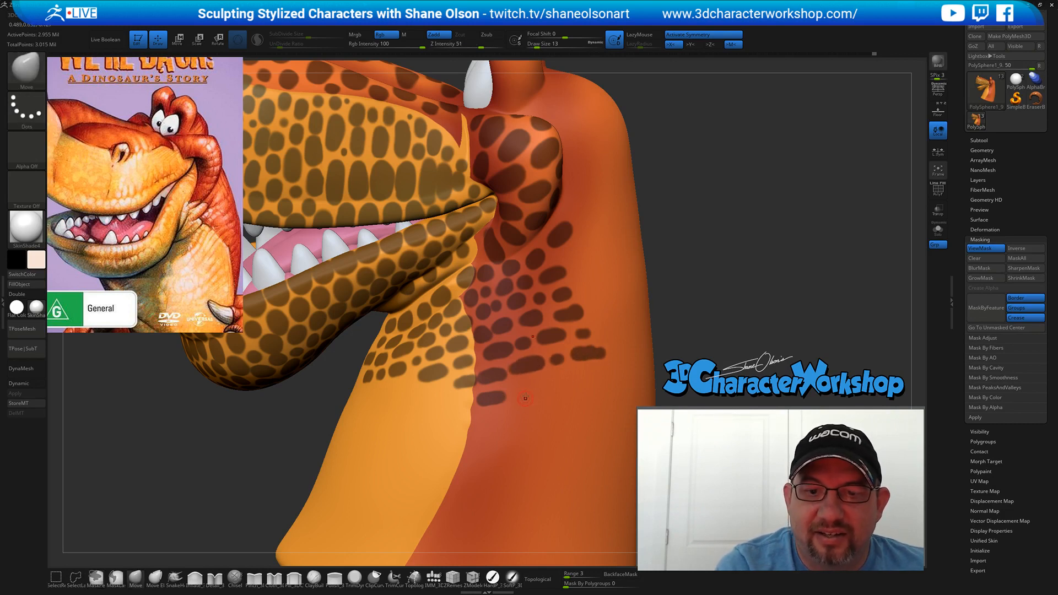
mouse_move(538, 387)
left_mouse_down("ctrl")
mouse_move(520, 393)
mouse_move(590, 378)
left_mouse_up("ctrl")
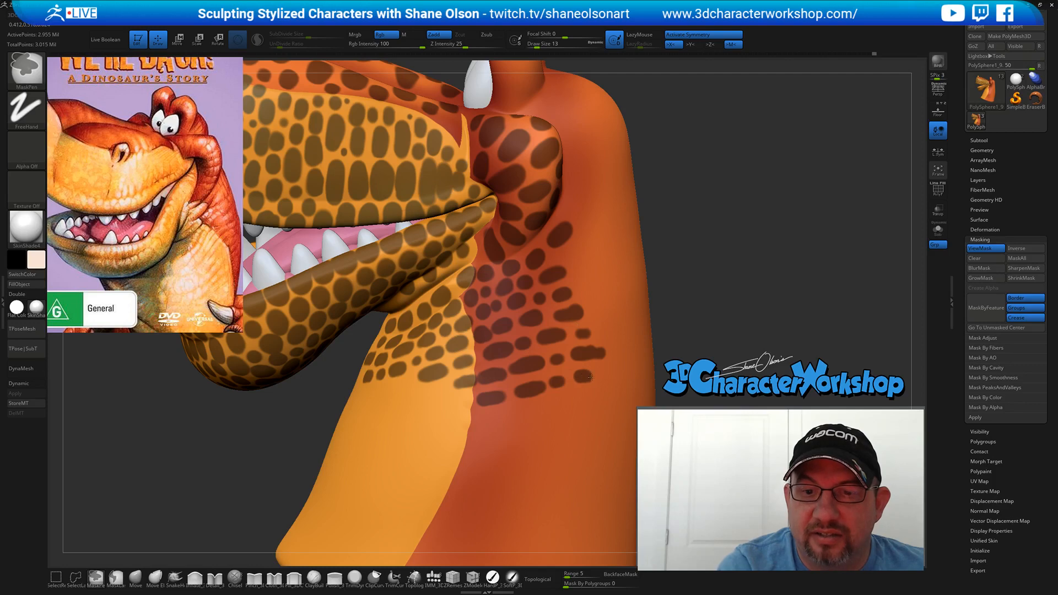
- Mask further rows of elongated scales on the yellow throat below the existing ones, undoing misplaced strokes
right_click_drag(525, 430, 559, 427)
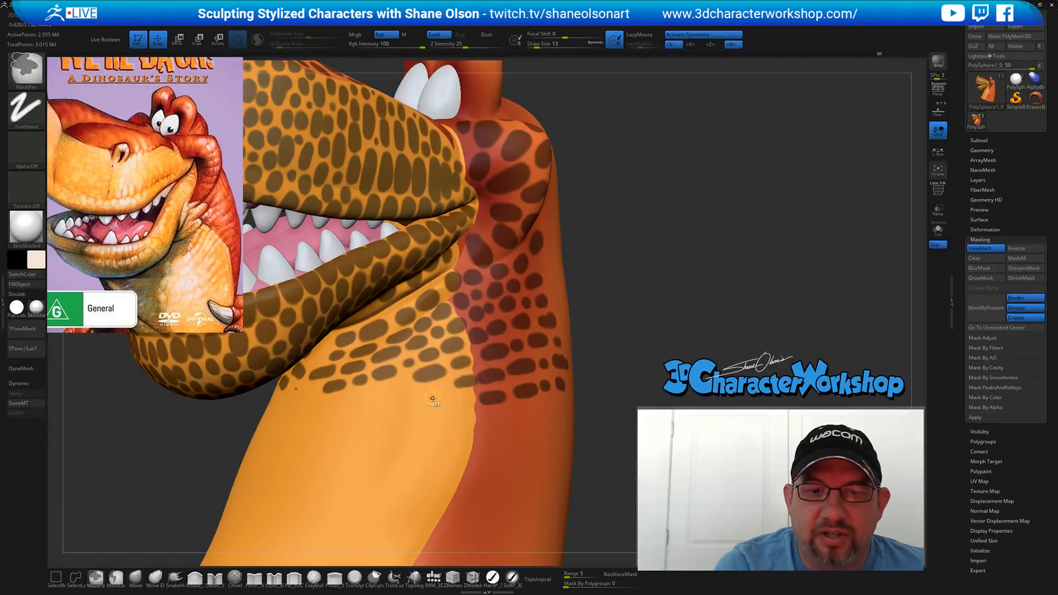
mouse_move(428, 394)
left_mouse_down("ctrl")
mouse_move(382, 390)
mouse_move(425, 394)
mouse_move(407, 400)
left_mouse_up("ctrl")
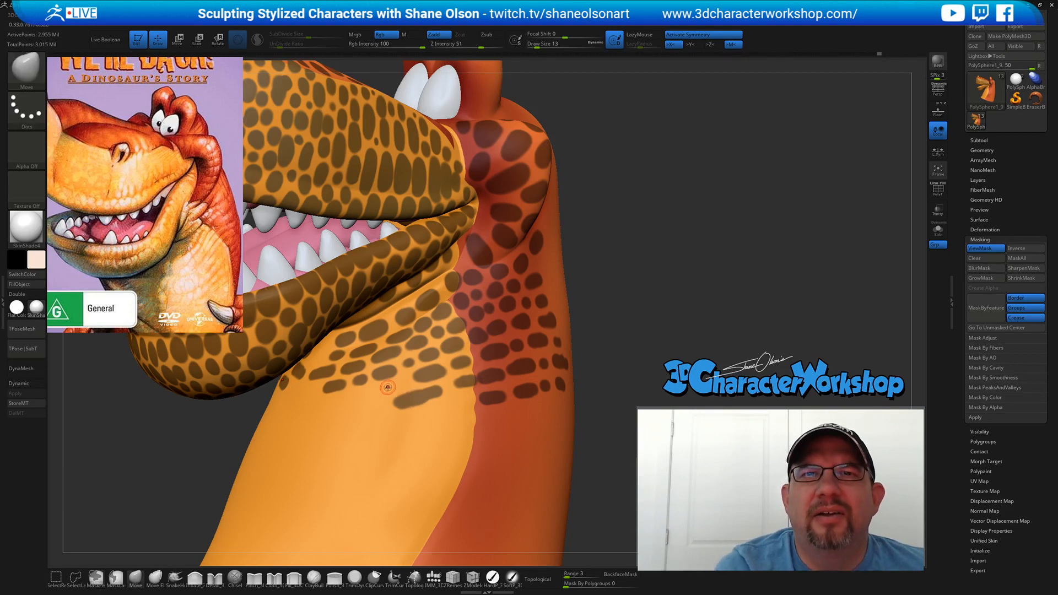
right_click_drag(389, 390, 408, 394)
left_click_drag(404, 389, 400, 384, "ctrl")
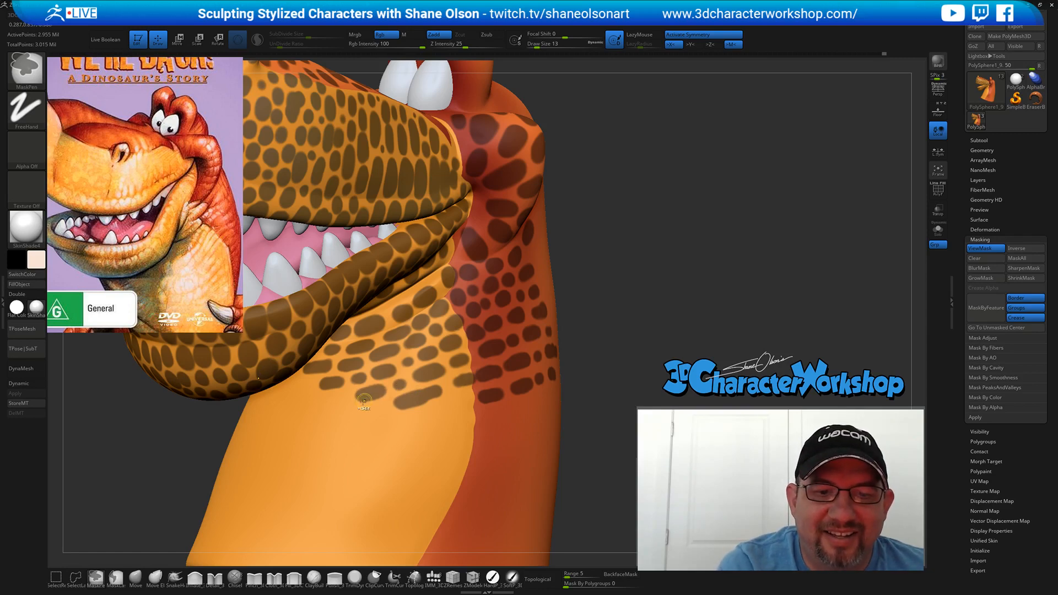
mouse_move(376, 426)
left_mouse_down("ctrl")
mouse_move(350, 417)
mouse_move(390, 417)
mouse_move(345, 421)
left_mouse_up("ctrl")
key("ctrl+z")
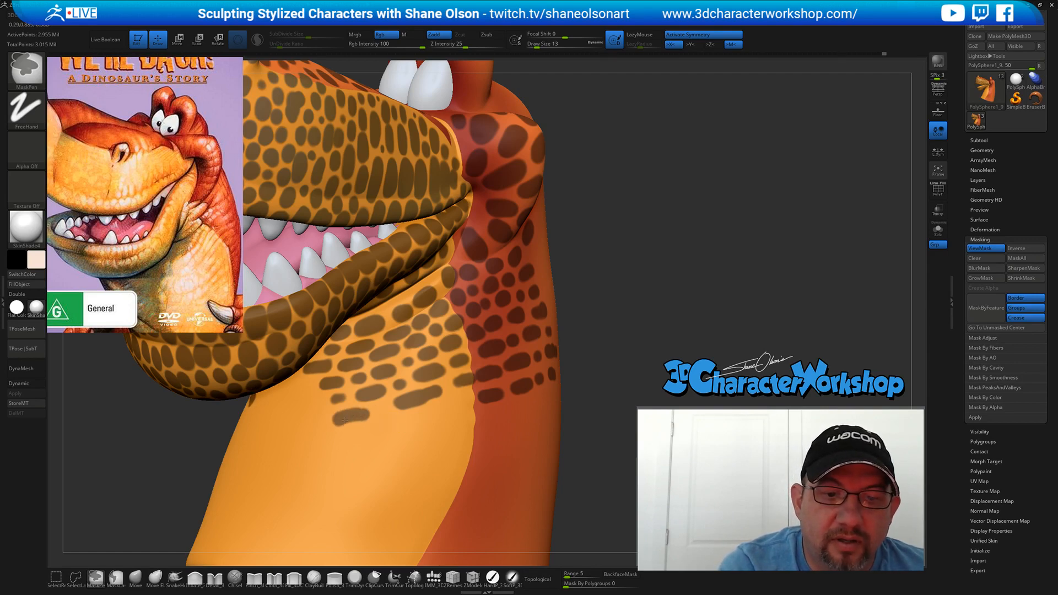
mouse_move(467, 408)
left_mouse_down("ctrl")
mouse_move(451, 401)
mouse_move(393, 428)
left_mouse_up("ctrl")
key("ctrl+z")
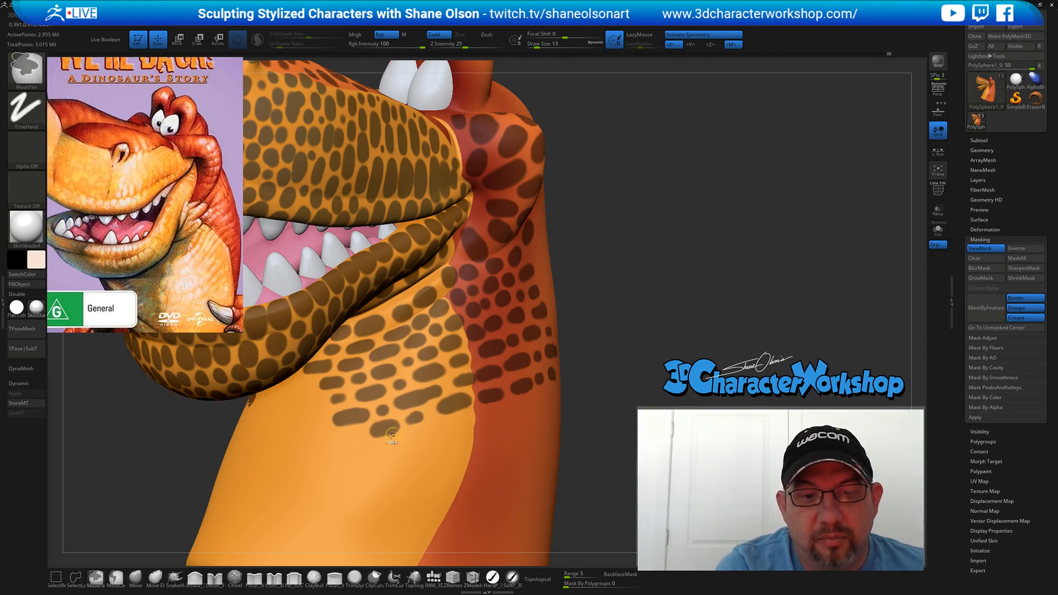
- Mask a continuous lower row of scales across the throat border, from the yellow throat to the back of the red neck
mouse_move(515, 453)
right_mouse_down()
mouse_move(469, 449)
mouse_move(476, 425)
right_mouse_up()
mouse_move(430, 391)
left_mouse_down("ctrl")
mouse_move(413, 396)
mouse_move(510, 375)
left_mouse_up("ctrl")
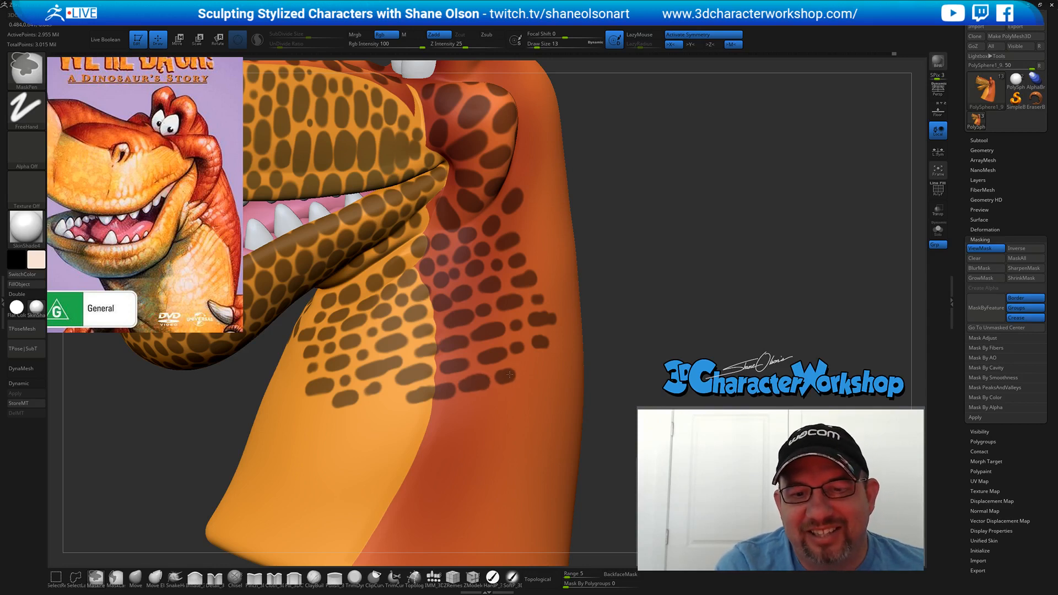
left_click_drag(390, 404, 332, 420, "ctrl")
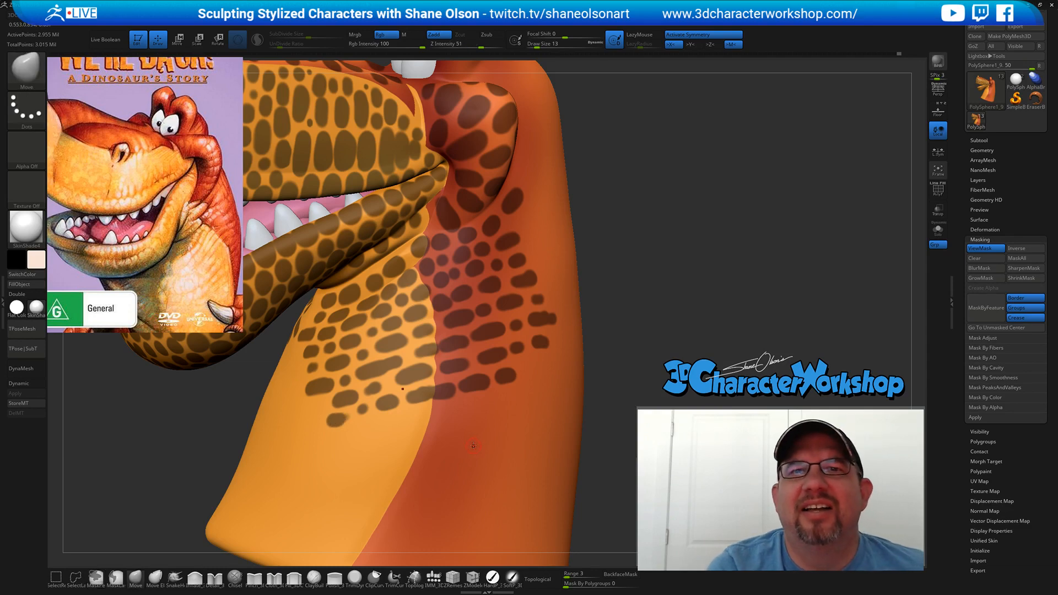
mouse_move(473, 444)
right_mouse_down()
mouse_move(554, 433)
mouse_move(526, 426)
right_mouse_up()
mouse_move(529, 371)
left_mouse_down("ctrl")
mouse_move(559, 365)
mouse_move(510, 372)
mouse_move(577, 357)
left_mouse_up("ctrl")
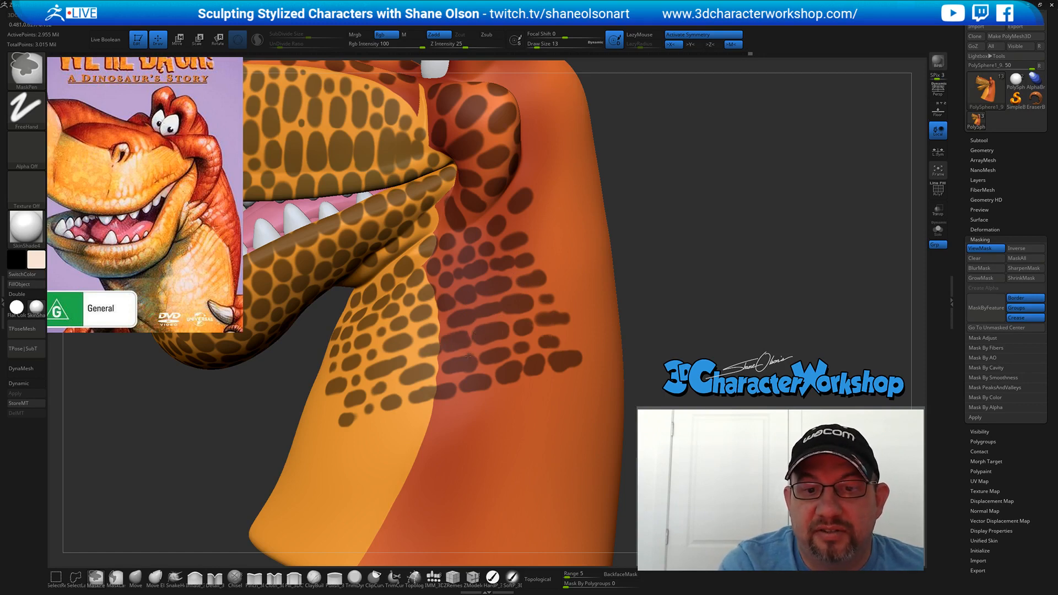
left_click_drag(499, 353, 507, 347, "ctrl")
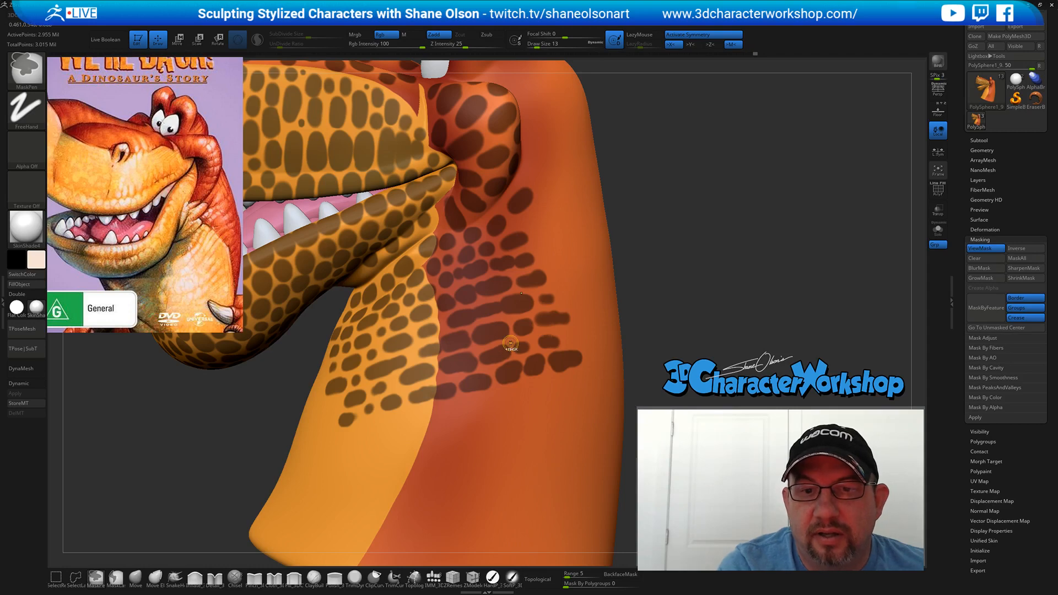
- Fill out the lower edge of the yellow throat's scale pattern with additional masked scales, working from an underside view
mouse_move(511, 350)
right_mouse_down()
mouse_move(519, 417)
mouse_move(469, 363)
mouse_move(537, 328)
mouse_move(582, 355)
mouse_move(617, 277)
mouse_move(644, 293)
mouse_move(606, 276)
mouse_move(626, 267)
mouse_move(529, 318)
mouse_move(515, 315)
mouse_move(478, 347)
right_mouse_up()
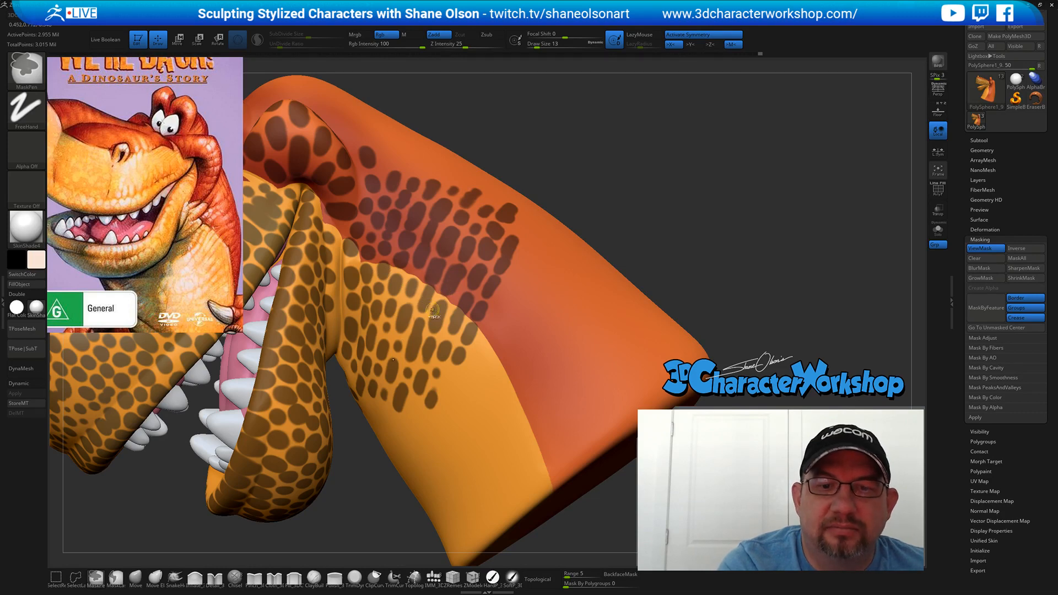
right_click_drag(449, 328, 464, 310, "alt")
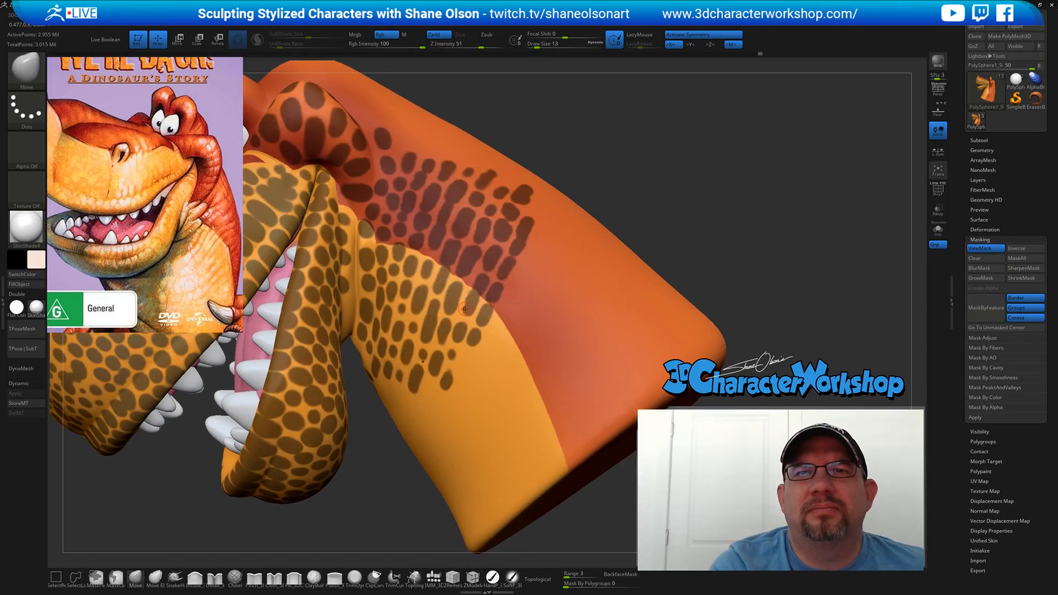
mouse_move(495, 363)
right_mouse_down()
mouse_move(495, 390)
mouse_move(495, 372)
mouse_move(468, 368)
right_mouse_up()
mouse_move(403, 370)
left_mouse_down("ctrl")
mouse_move(395, 383)
mouse_move(430, 399)
mouse_move(428, 390)
mouse_move(446, 388)
left_mouse_up("ctrl")
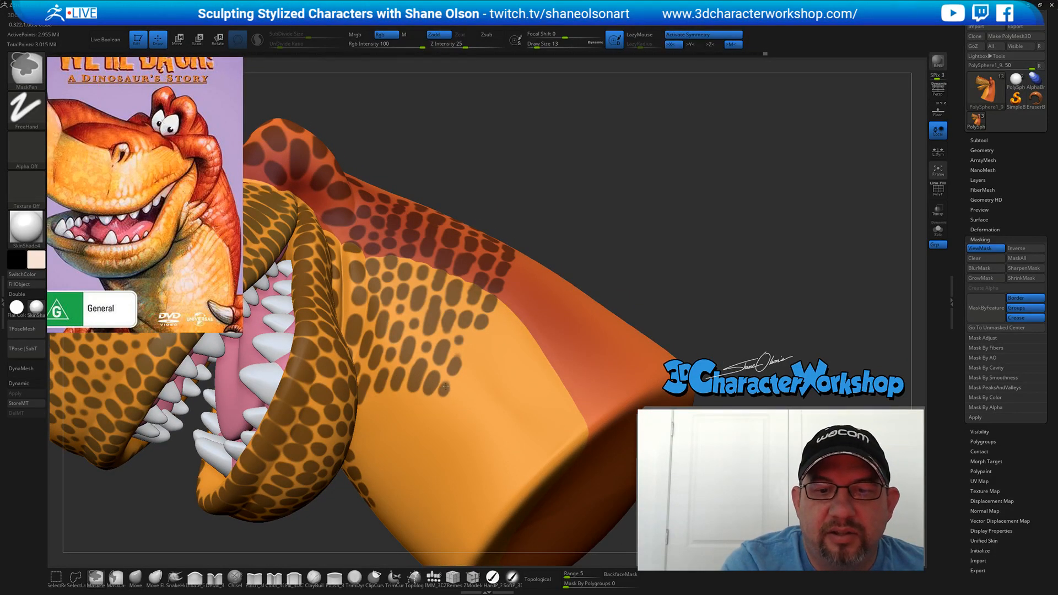
left_click_drag(475, 345, 475, 342, "ctrl")
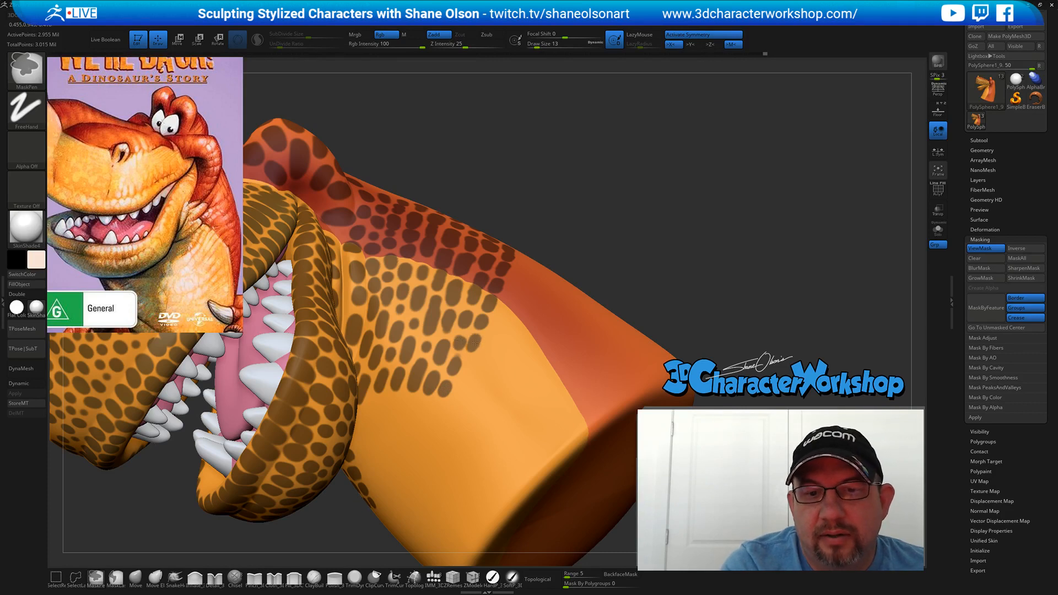
mouse_move(466, 384)
left_mouse_down("ctrl")
mouse_move(460, 390)
mouse_move(464, 382)
left_mouse_up("ctrl")
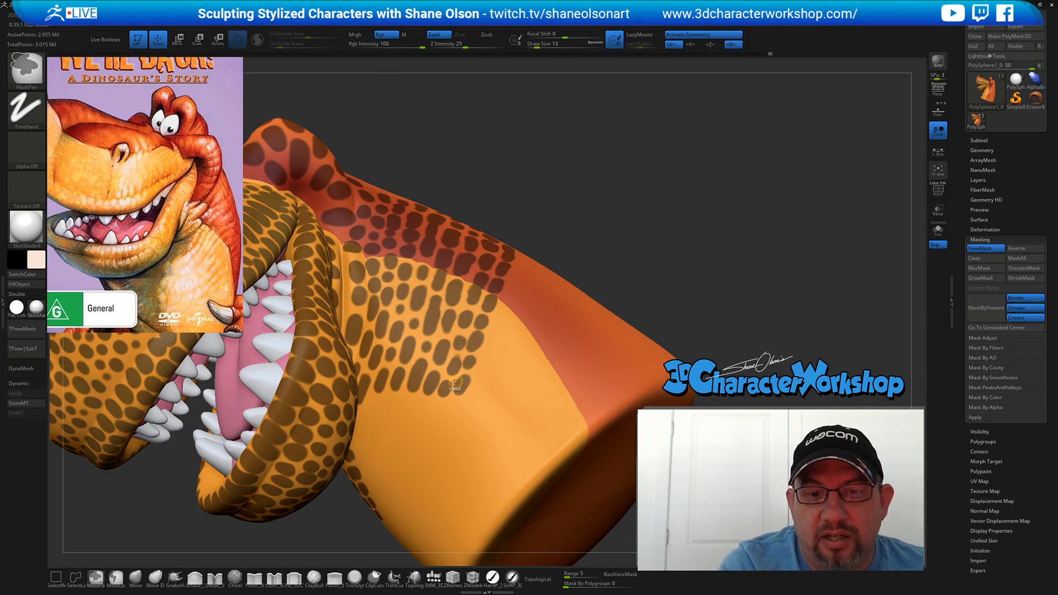
- Mask more scales on the underside of the throat to continue the rows toward the centre beneath the chin
mouse_move(405, 403)
left_mouse_down("ctrl")
mouse_move(422, 408)
mouse_move(390, 399)
mouse_move(378, 421)
mouse_move(371, 398)
mouse_move(405, 434)
left_mouse_up("ctrl")
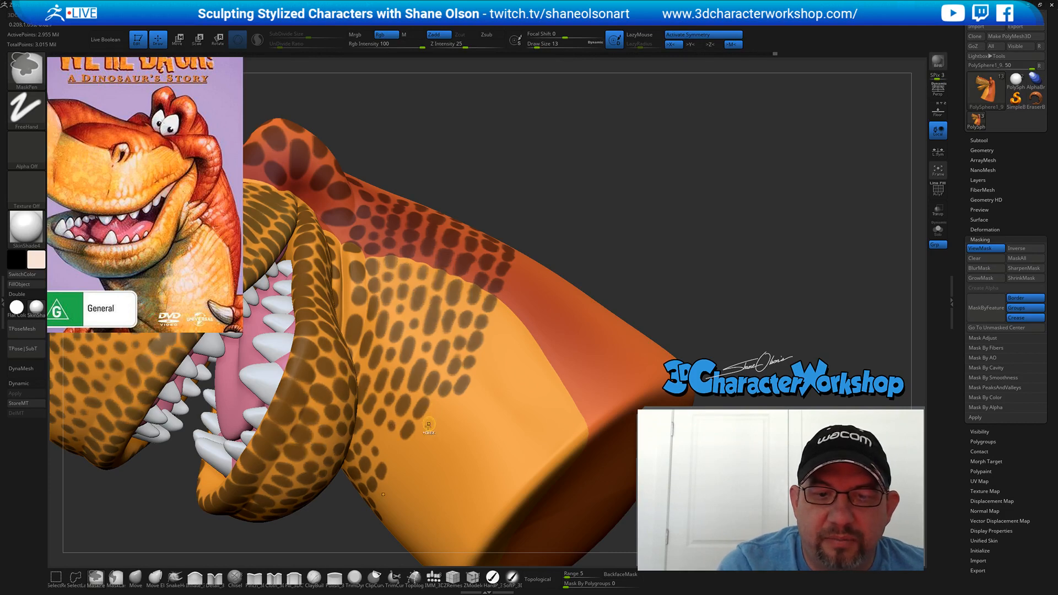
mouse_move(425, 436)
left_mouse_down("ctrl")
mouse_move(439, 407)
mouse_move(454, 408)
mouse_move(444, 435)
left_mouse_up("ctrl")
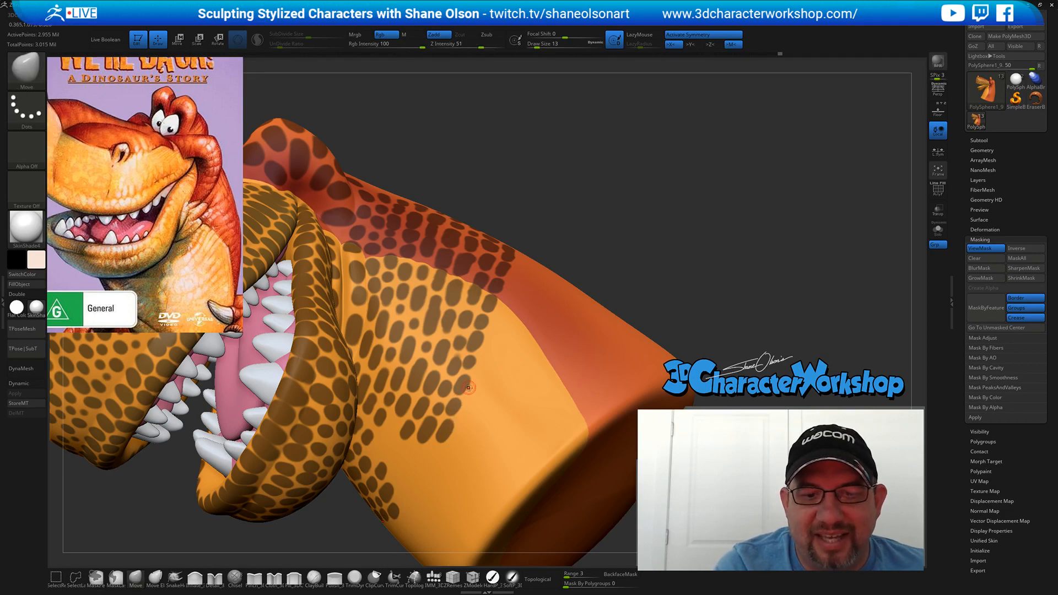
right_click_drag(469, 391, 470, 407)
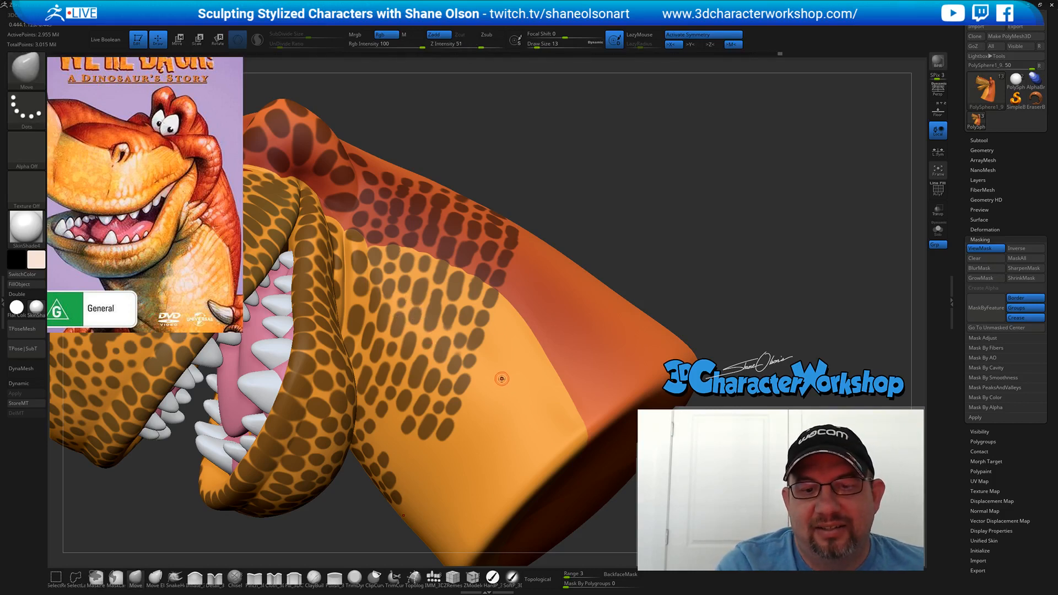
mouse_move(436, 448)
left_mouse_down("ctrl")
mouse_move(428, 464)
mouse_move(434, 457)
left_mouse_up("ctrl")
right_click_drag(469, 411, 472, 415)
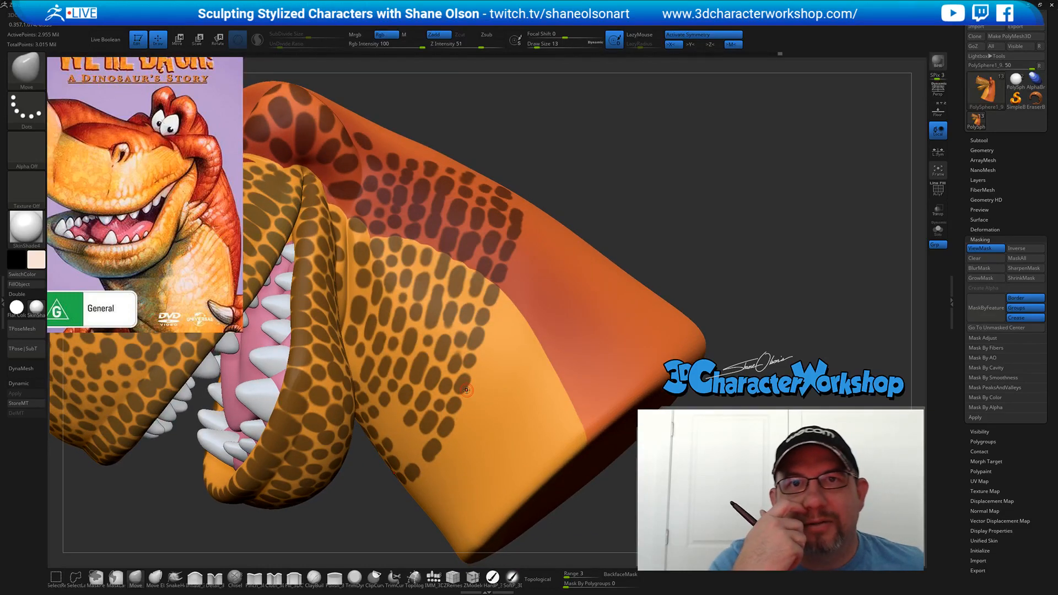
- Mask another row of scales along the pattern's trailing edge, from the red neck across the border onto the yellow throat
key("ctrl")
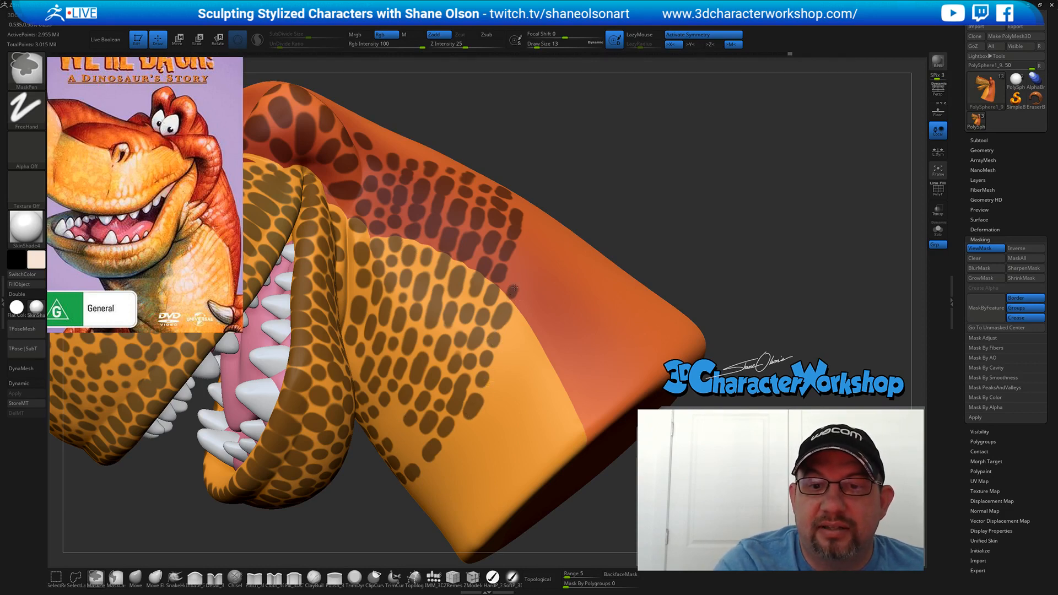
right_click_drag(531, 258, 530, 269)
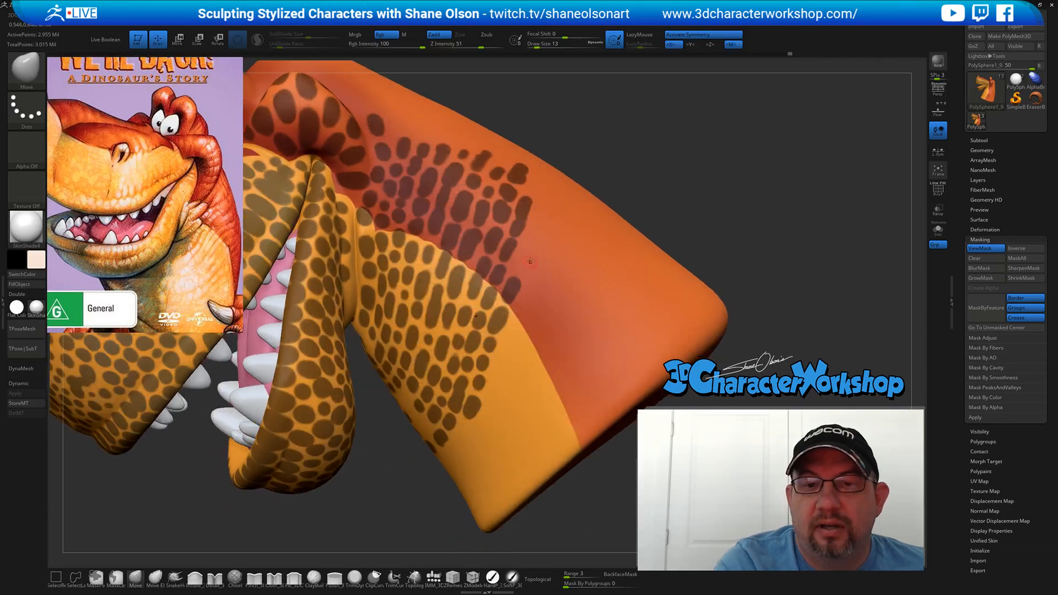
left_click_drag(523, 260, 533, 233, "ctrl")
left_click_drag(525, 260, 519, 266, "ctrl")
left_click_drag(539, 217, 540, 221, "ctrl")
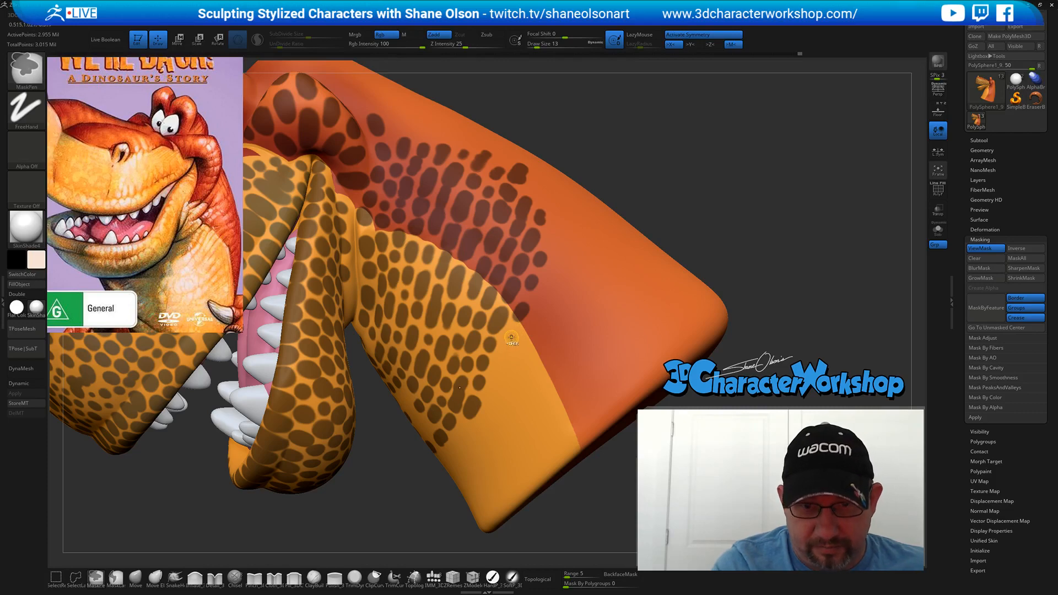
left_click(508, 339)
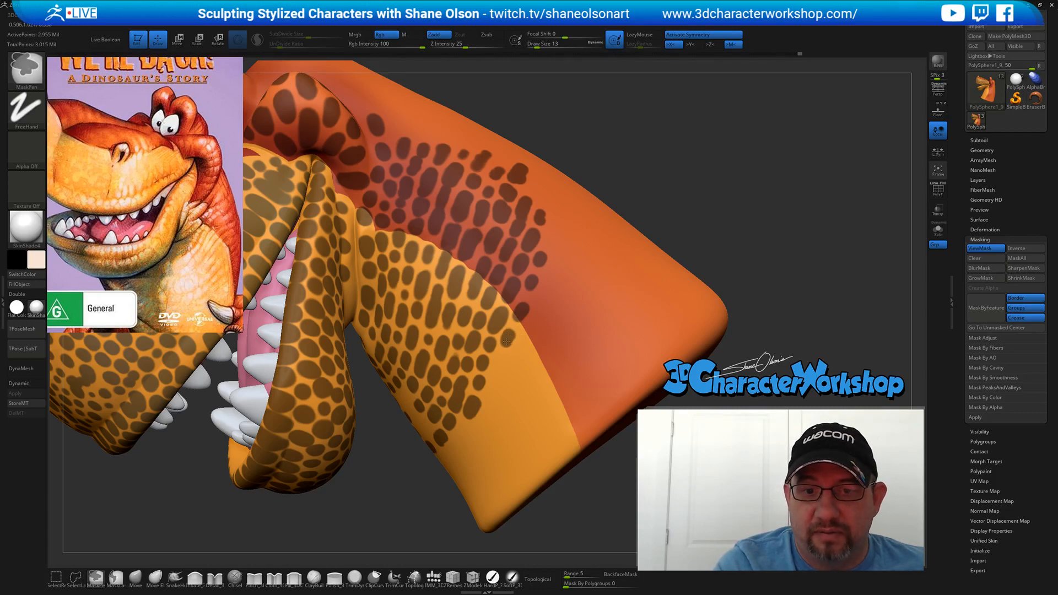
left_click_drag(501, 359, 491, 389, "ctrl")
- Fill the gaps at the lower edge of the yellow throat pattern with masked scales and turn off symmetry
right_click_drag(503, 394, 512, 387)
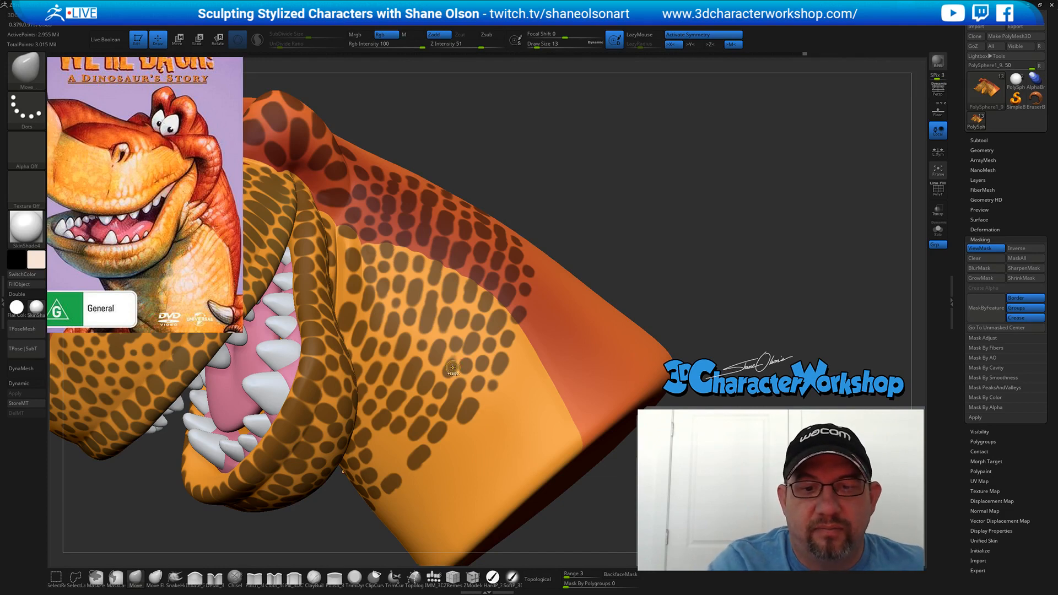
key("ctrl")
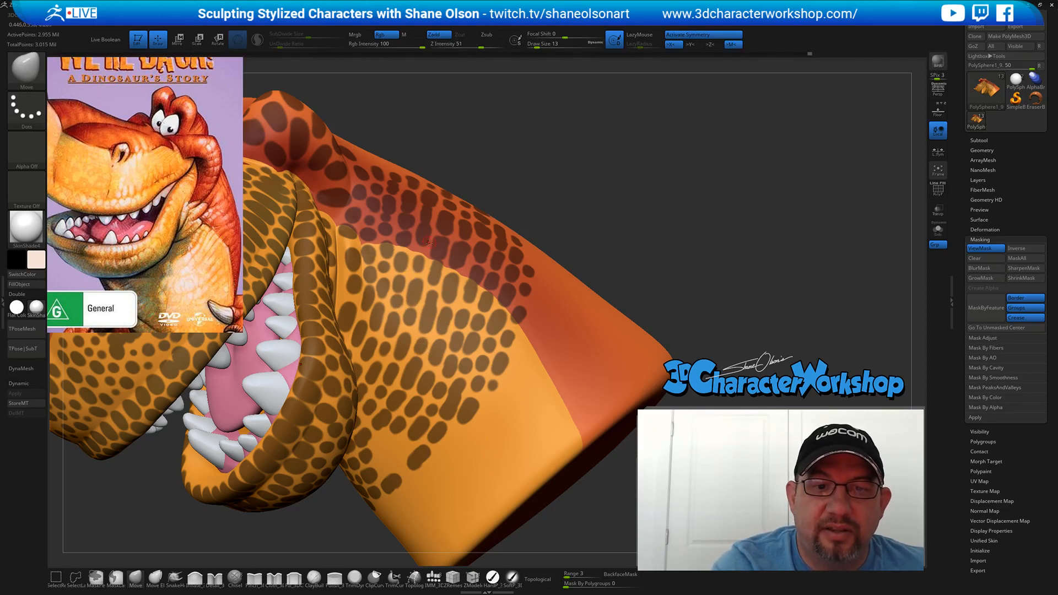
key("ctrl")
left_click(396, 268, "ctrl")
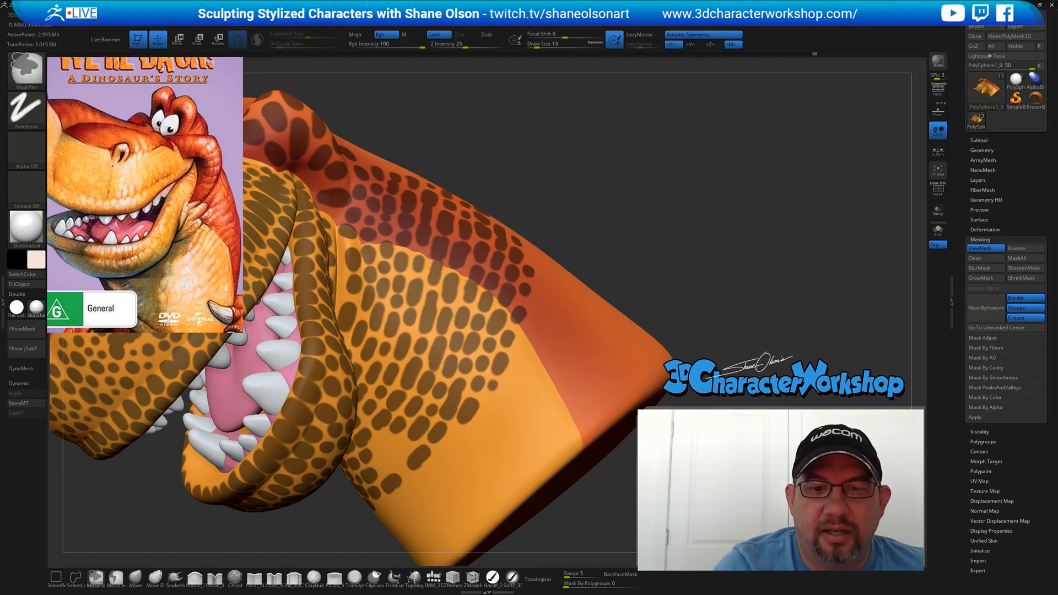
right_click_drag(512, 386, 524, 435)
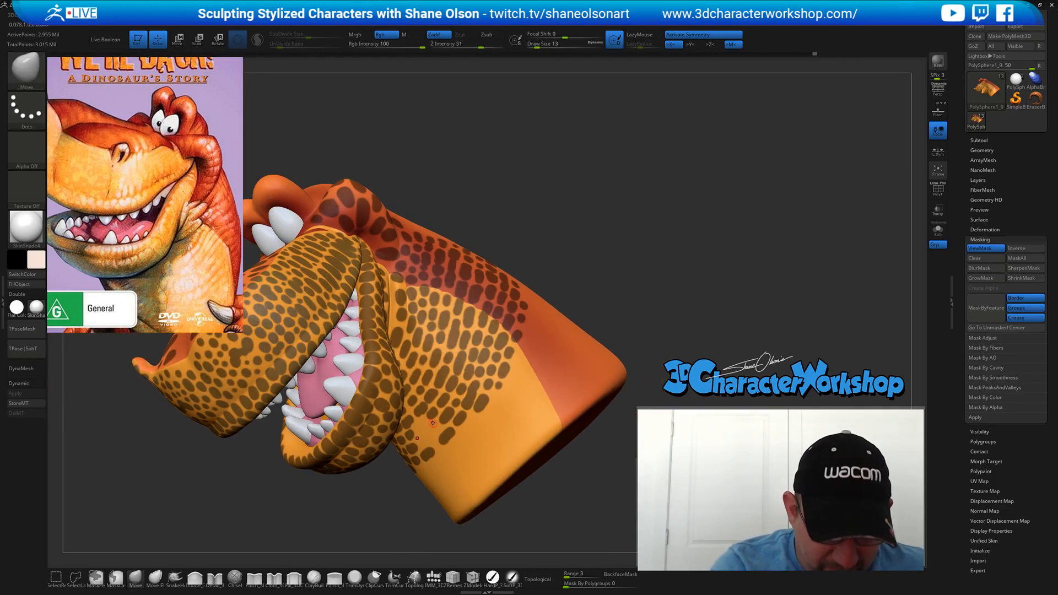
key("x")
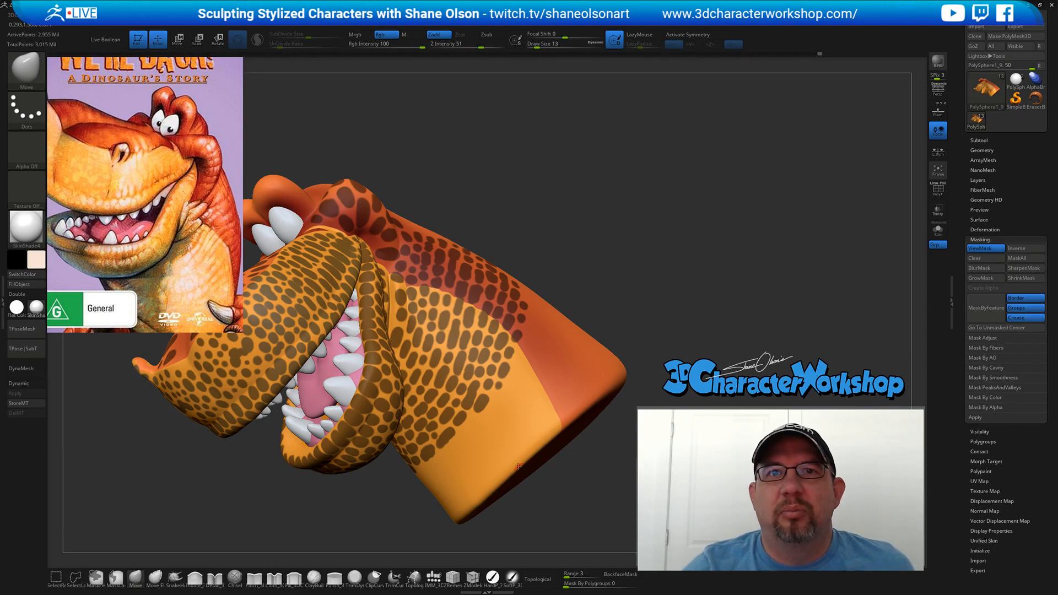
- Mask a line of small scales down the yellow crease between the corner of the mouth and the throat
left_click_drag(558, 215, 610, 198)
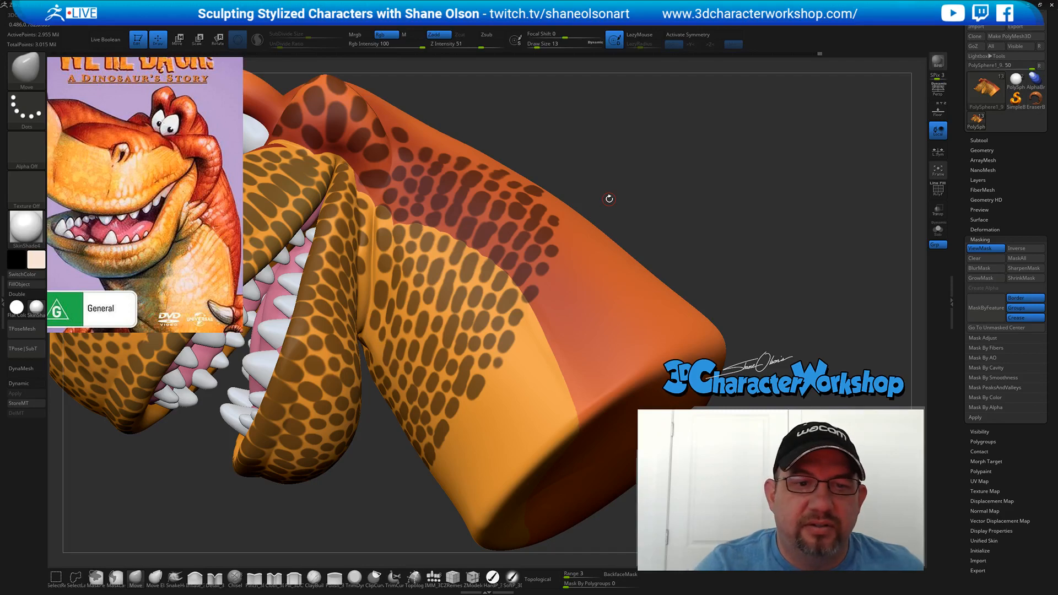
left_click_drag(394, 282, 366, 291)
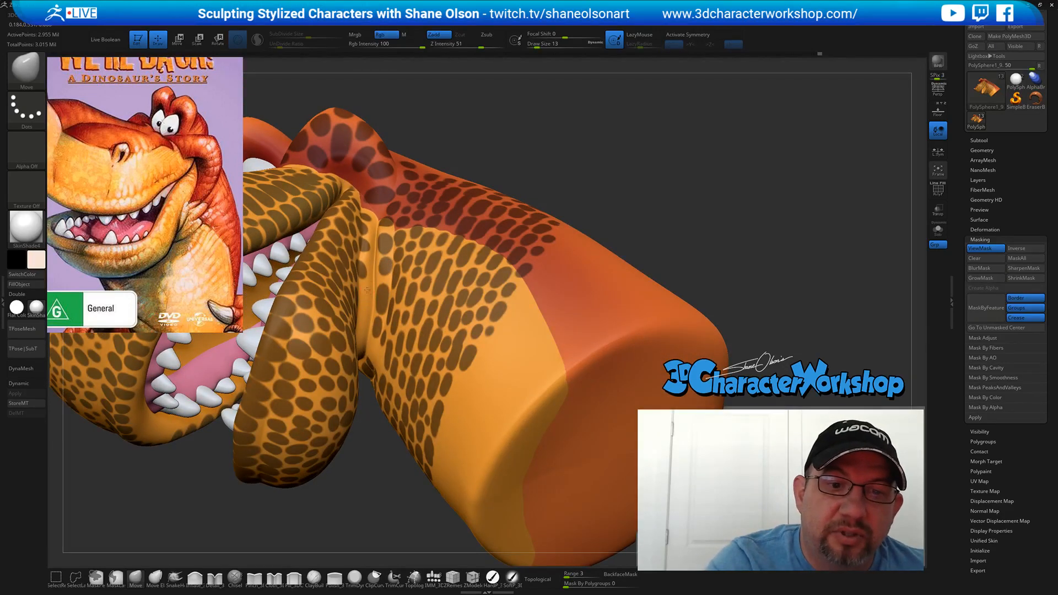
key("ctrl")
key("ctrl")
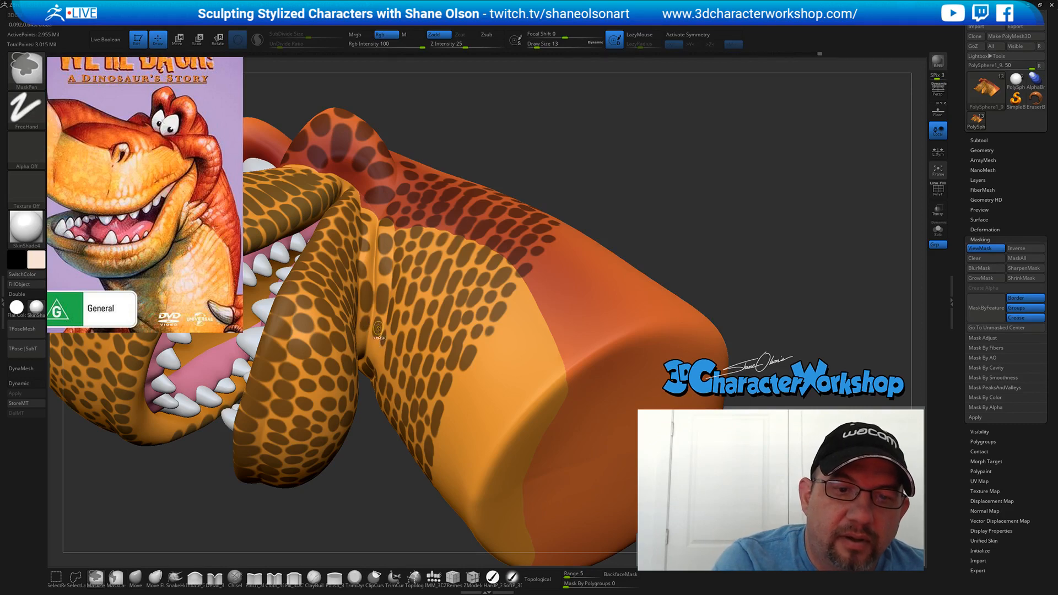
mouse_move(374, 354)
right_mouse_down()
mouse_move(400, 315)
mouse_move(390, 325)
right_mouse_up()
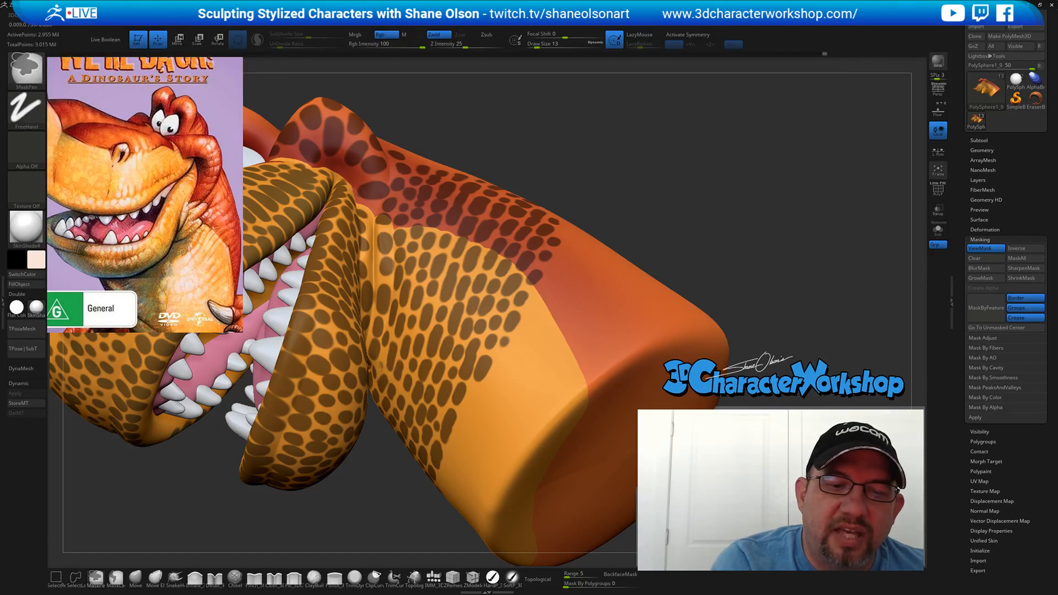
- Check the masked scale pattern over the whole head from several sides and go to the tool's Save As option
right_click_drag(493, 370, 534, 327, "ctrl")
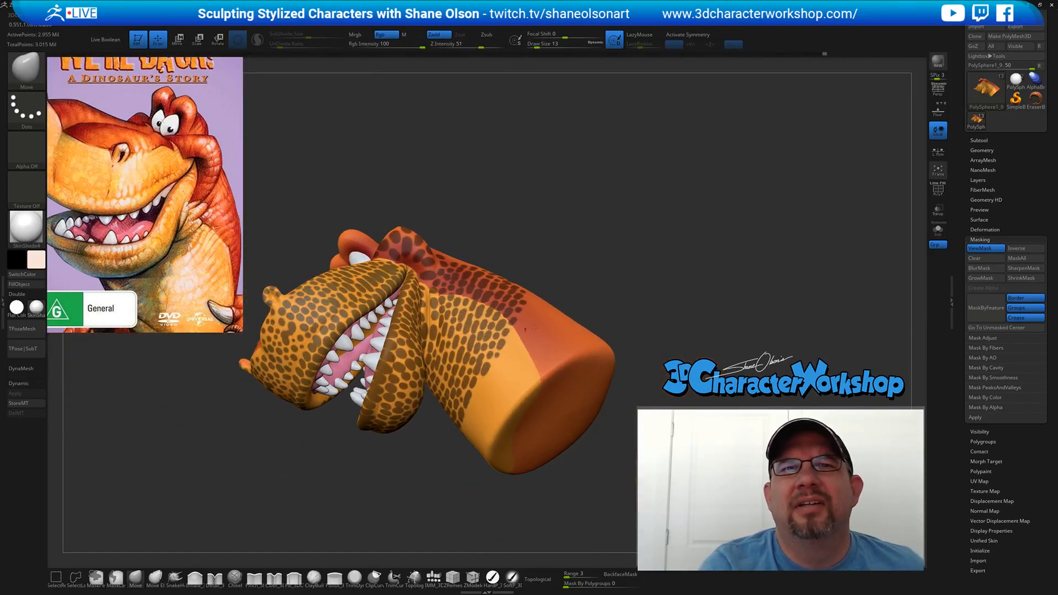
right_click_drag(600, 286, 649, 349)
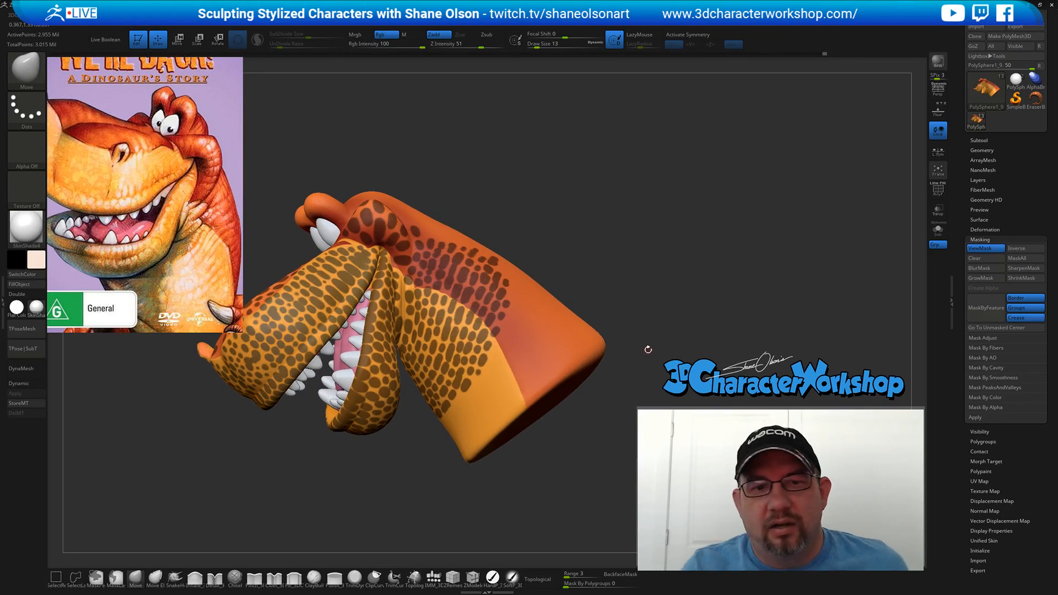
right_click_drag(658, 252, 754, 274)
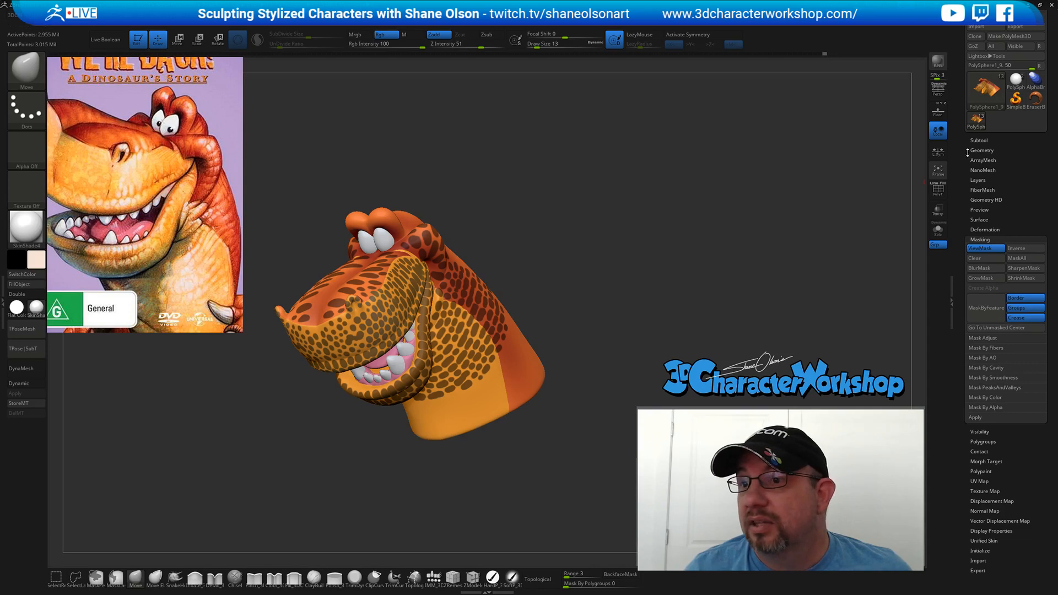
left_click_drag(968, 152, 967, 184)
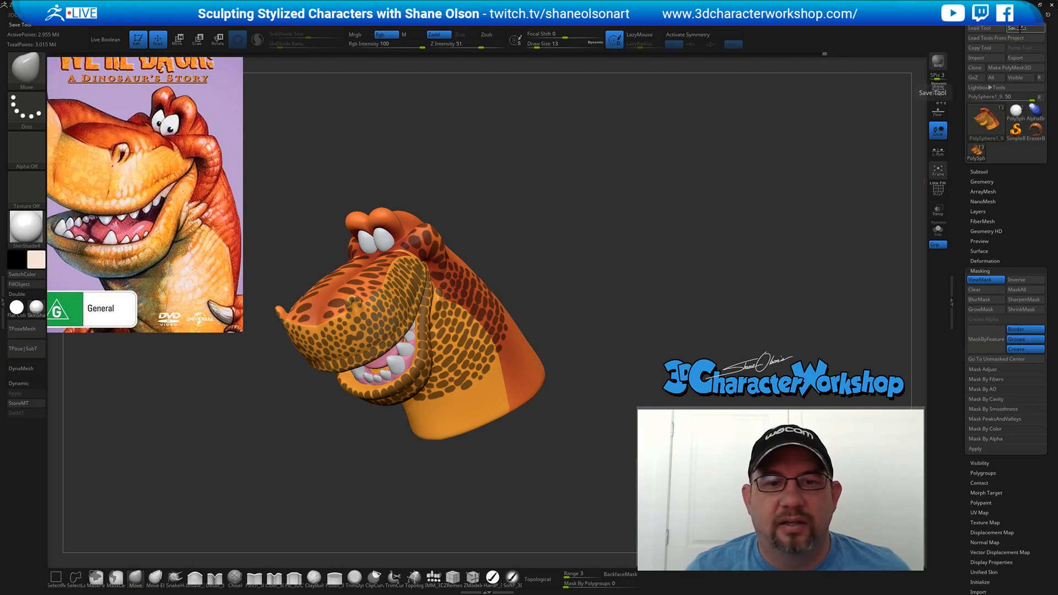
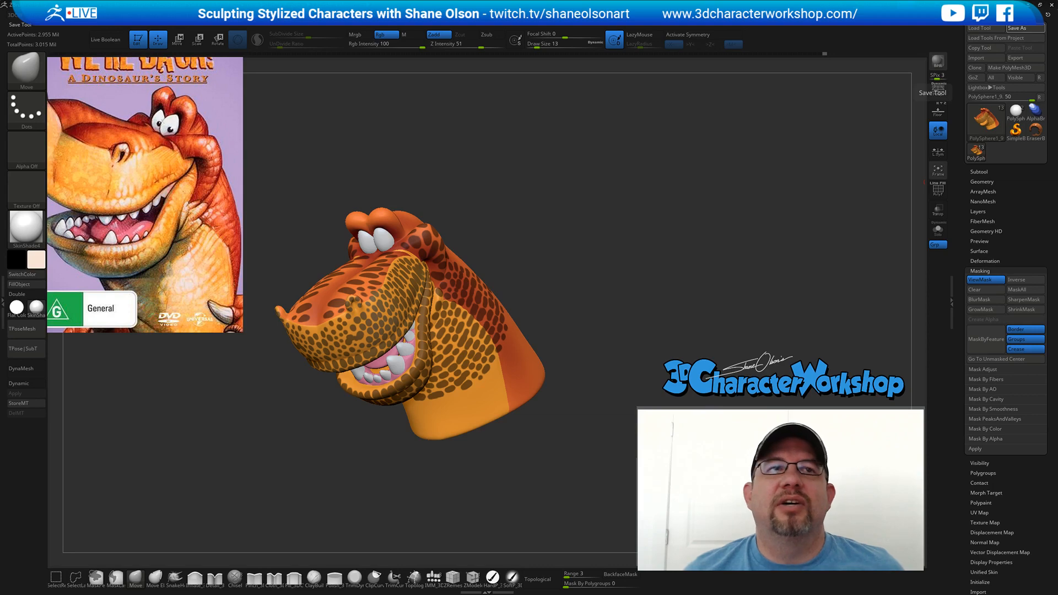
- Bring up the live chat window, shorten it and place it beside the model with the latest messages showing
left_click_drag(419, 0, 616, 82)
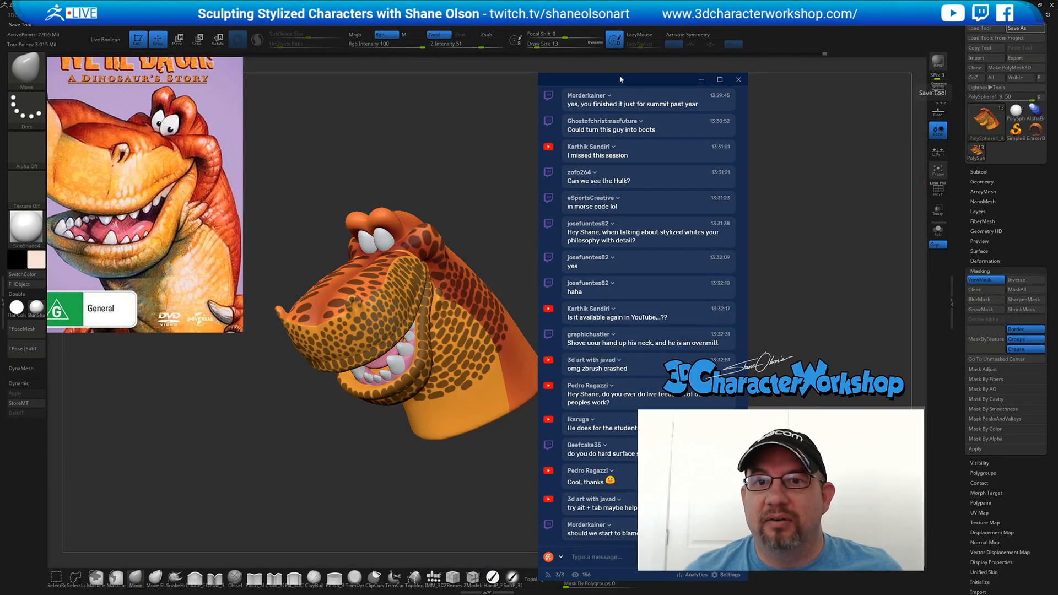
left_click_drag(623, 79, 504, 16)
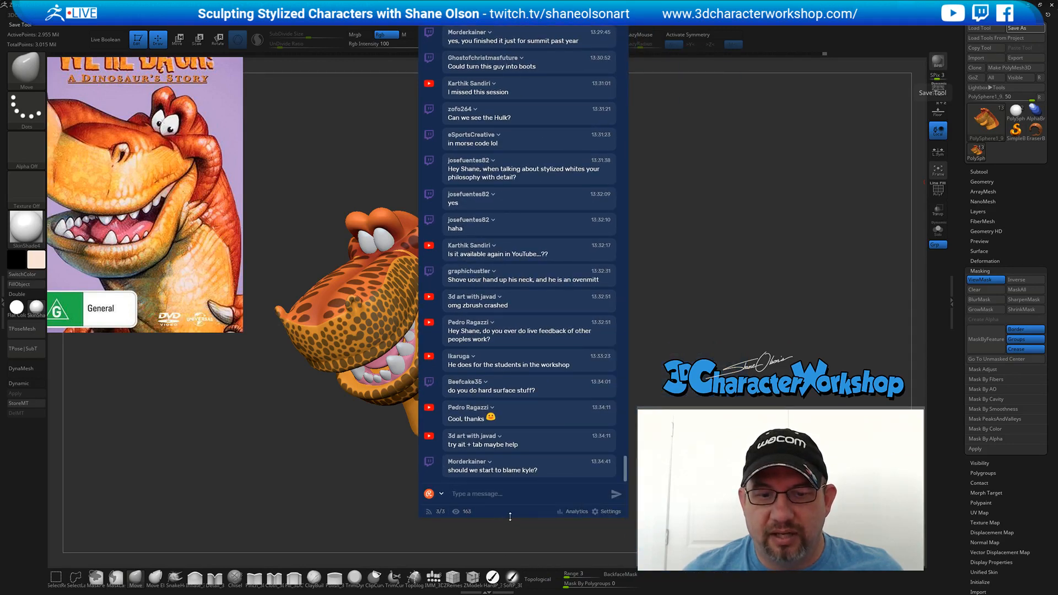
left_click_drag(511, 517, 511, 398)
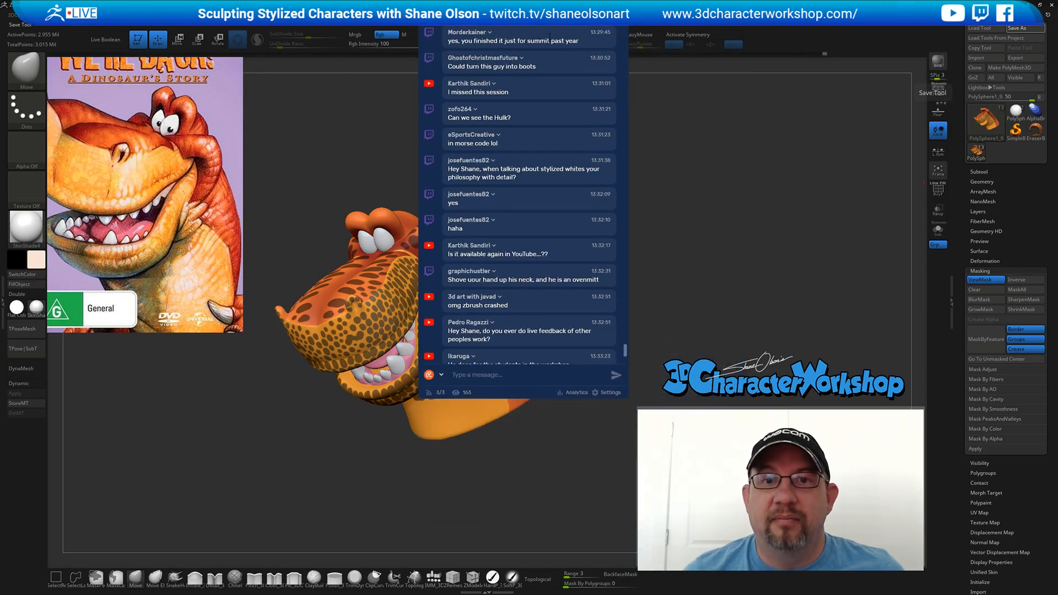
left_click_drag(545, 19, 792, 38)
scroll(813, 271, "down", 3)
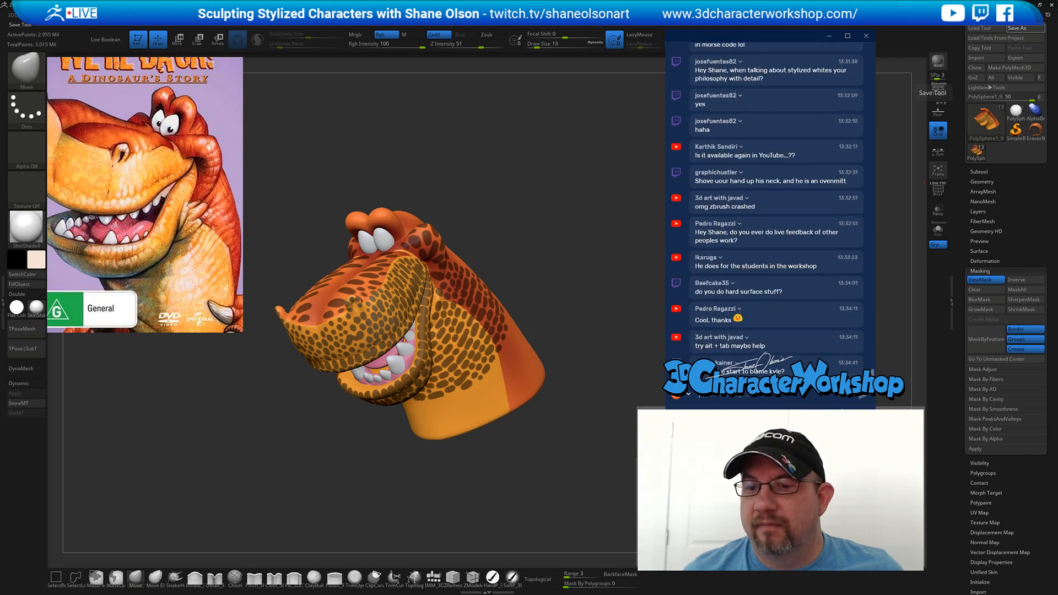
left_click_drag(785, 418, 785, 363)
scroll(774, 246, "down", 1)
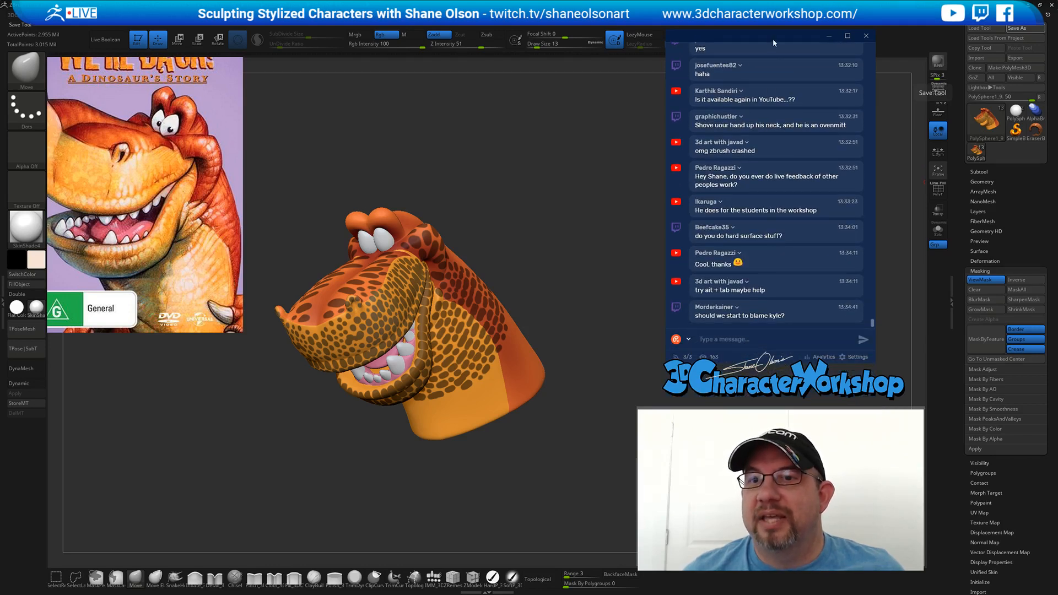
left_click_drag(773, 39, 801, 63)
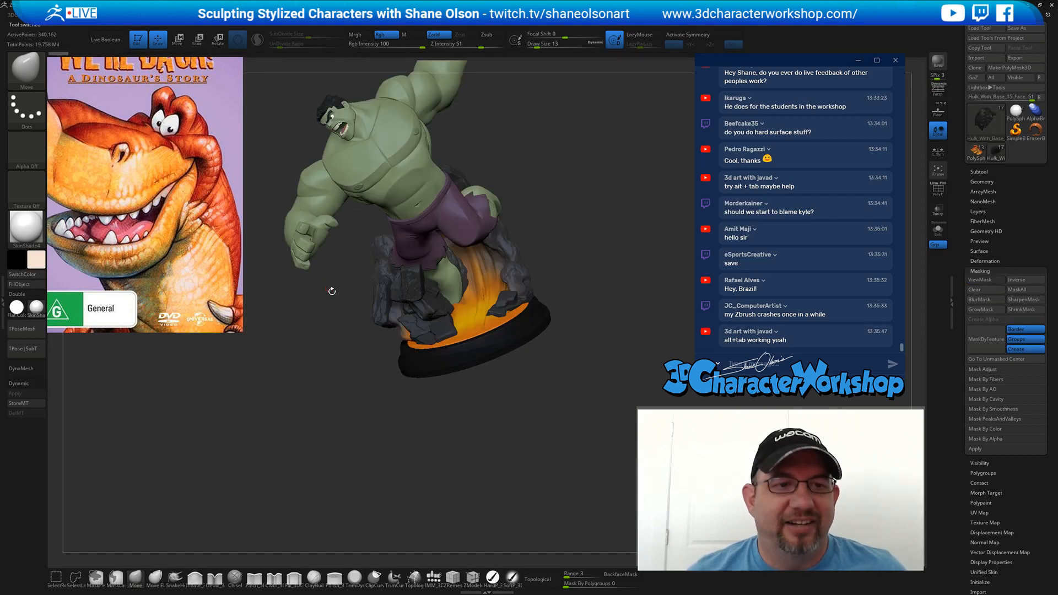
- Hide the reference image overlay and set the draw size to 71 with the Hulk statue displayed
key("shift")
key("shift+z")
mouse_move(567, 198)
left_mouse_down("alt")
mouse_move(519, 281)
mouse_move(572, 232)
mouse_move(551, 249)
mouse_move(540, 233)
mouse_move(599, 244)
left_mouse_up("alt")
key("s")
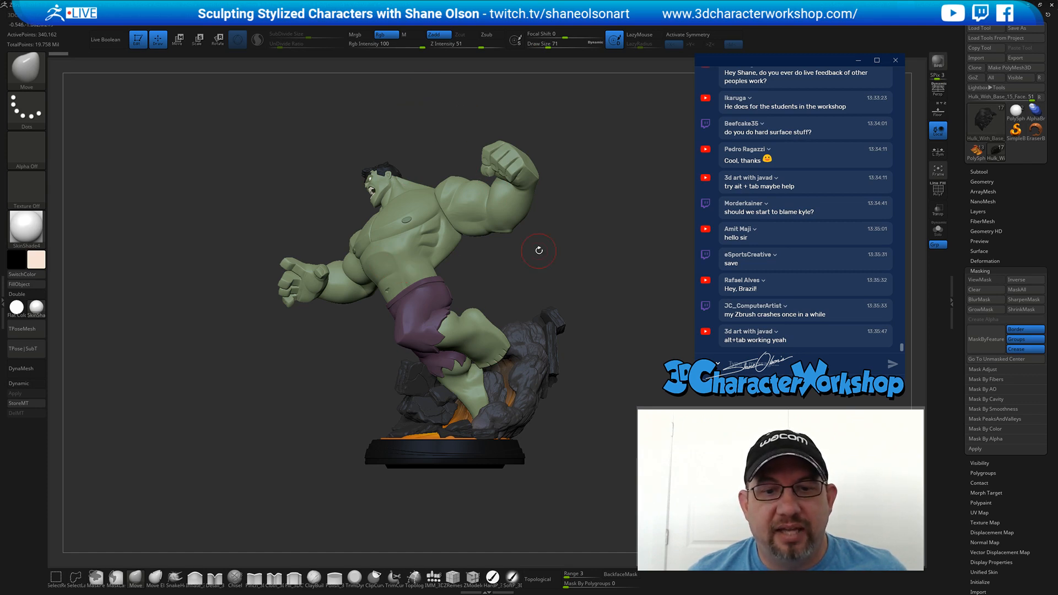
- Turn on perspective for the view of the Hulk statue
left_click_drag(539, 251, 543, 245)
key("p")
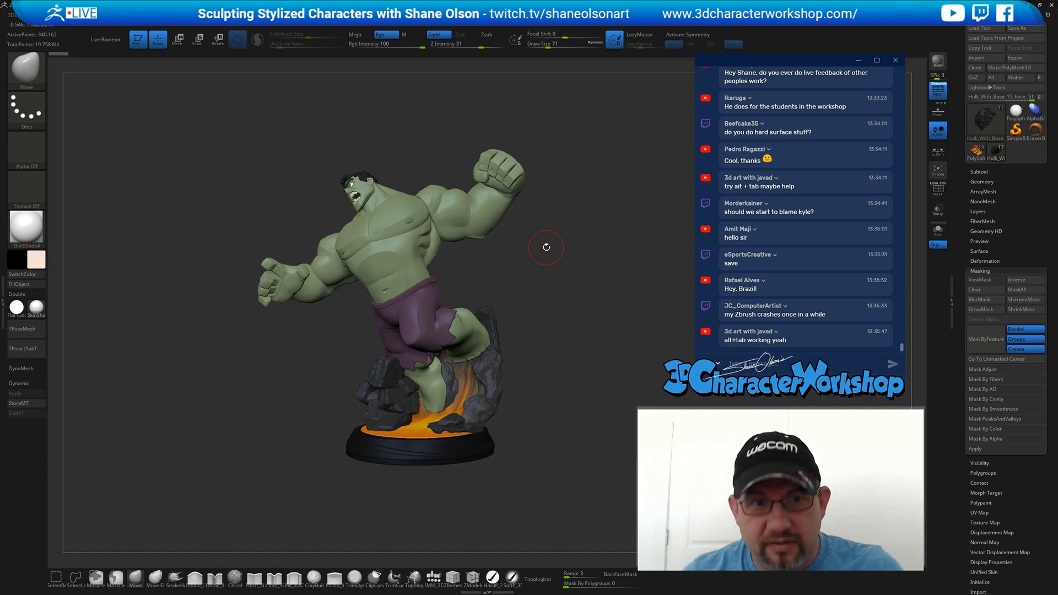
key("p")
key("p")
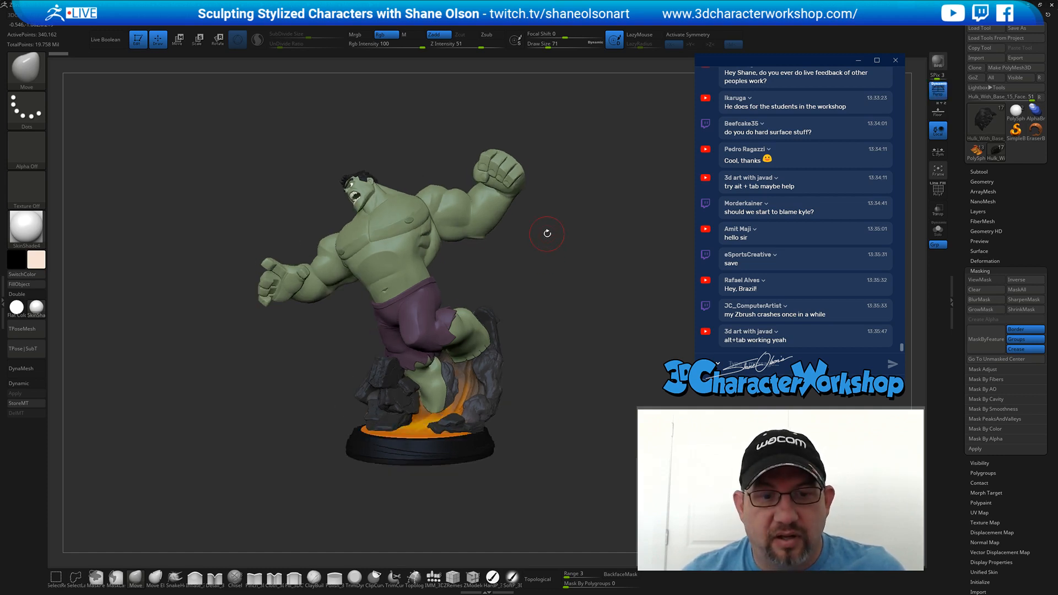
- Examine the Hulk statue's upper body, pose and lava rock base from several angles, close up and as a whole
left_click_drag(548, 234, 540, 336)
left_click_drag(265, 347, 214, 512, "alt")
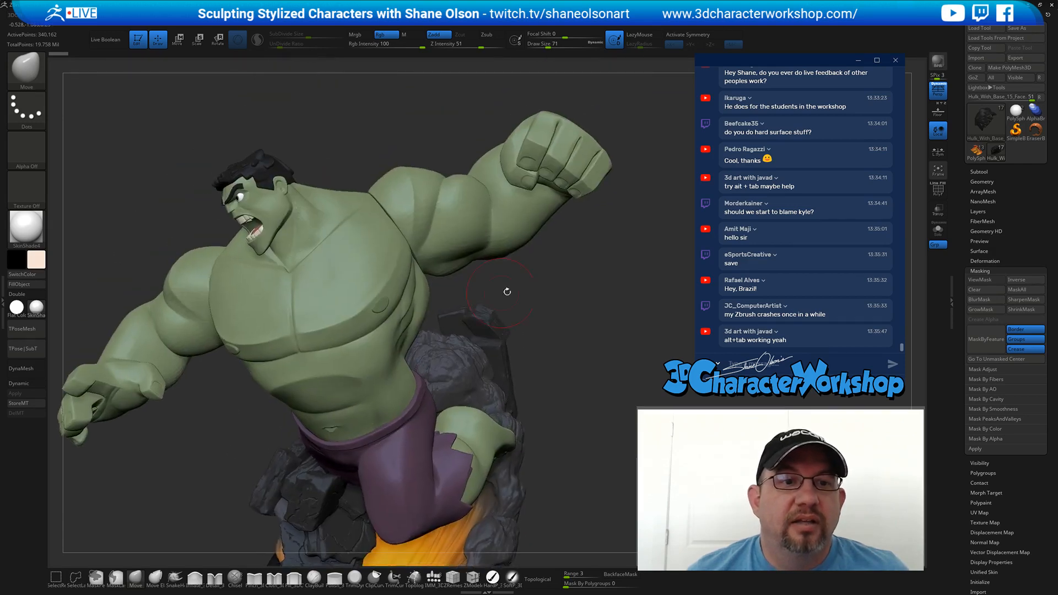
left_click_drag(561, 279, 571, 281)
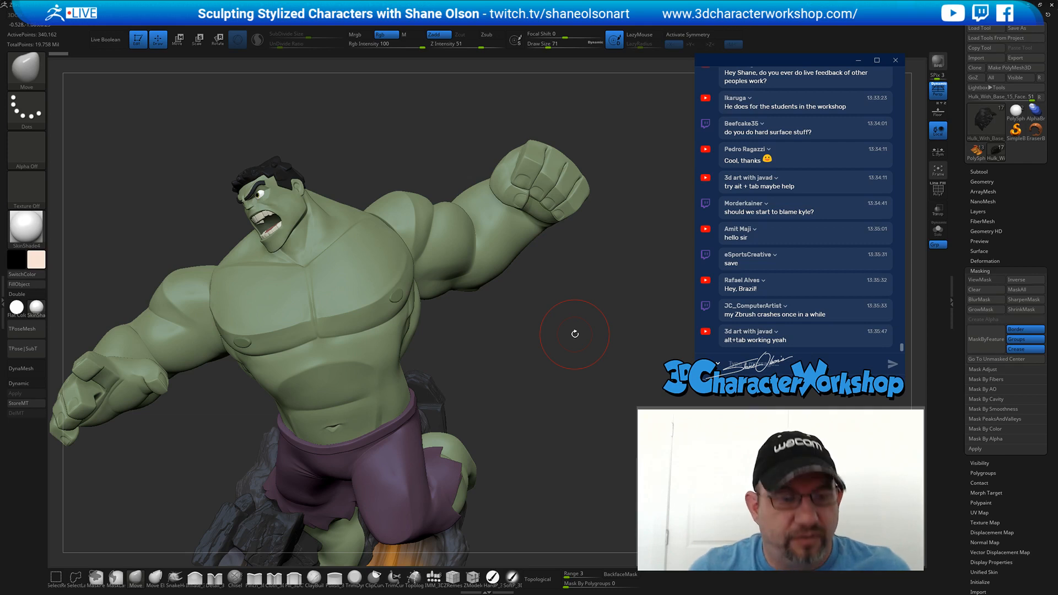
left_click_drag(569, 319, 579, 292, "alt")
mouse_move(553, 351)
left_mouse_down("alt")
mouse_move(556, 303)
mouse_move(571, 344)
mouse_move(552, 335)
left_mouse_up("alt")
left_click_drag(553, 371, 571, 277, "alt")
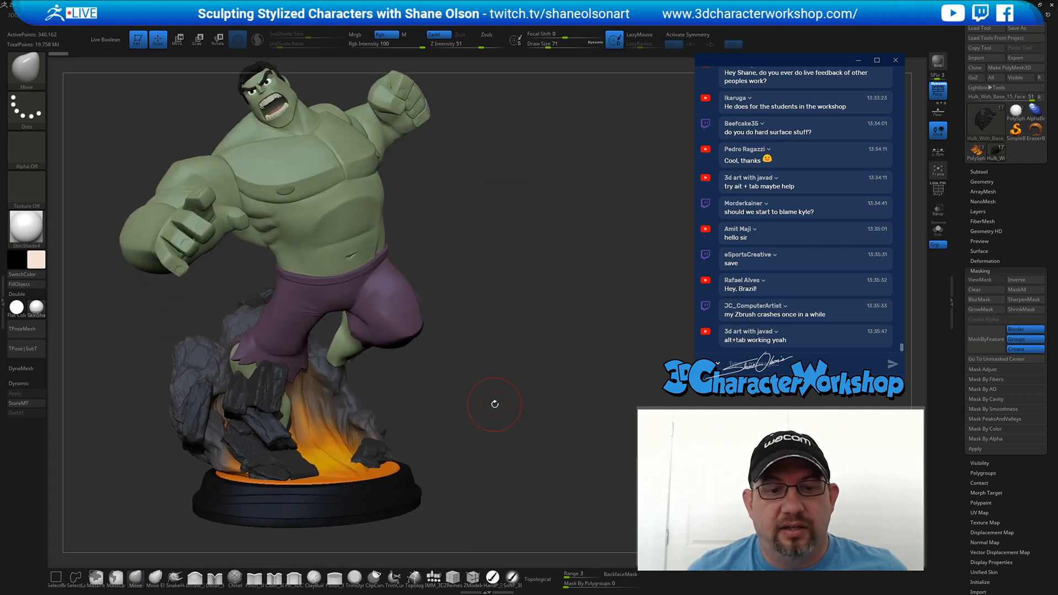
key("ctrl+shift")
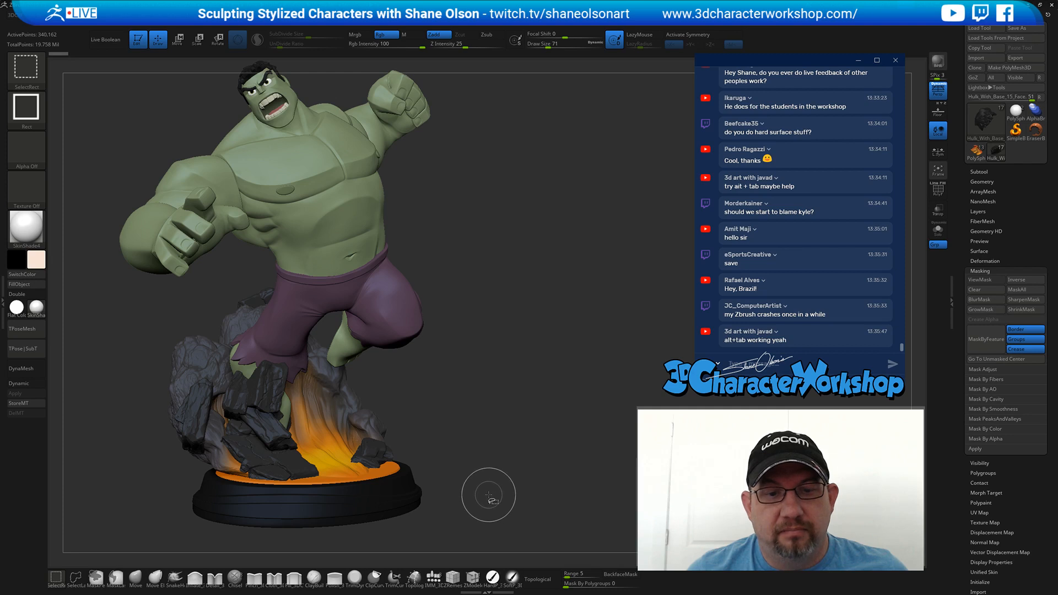
mouse_move(488, 493)
left_mouse_down("ctrl+shift")
mouse_move(524, 347)
mouse_move(555, 328)
mouse_move(504, 331)
mouse_move(519, 331)
mouse_move(557, 275)
left_mouse_up("ctrl+shift")
mouse_move(601, 246)
left_mouse_down()
mouse_move(601, 267)
mouse_move(610, 262)
mouse_move(588, 255)
mouse_move(612, 254)
mouse_move(565, 265)
left_mouse_up()
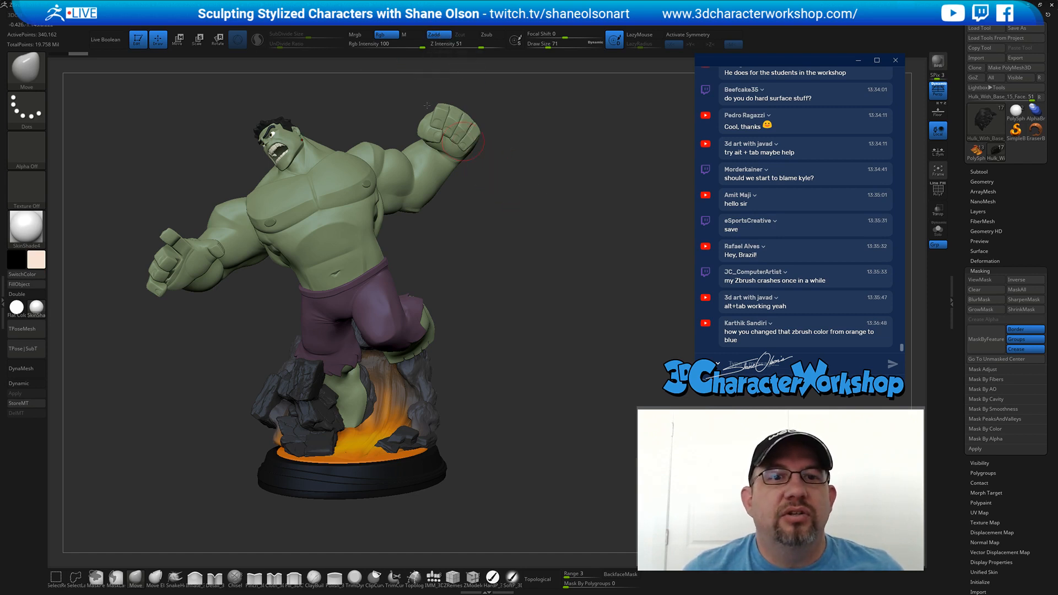
- Open the IColors interface colour preferences and return to a side view of the Hulk statue
left_click(365, 25)
mouse_move(321, 26)
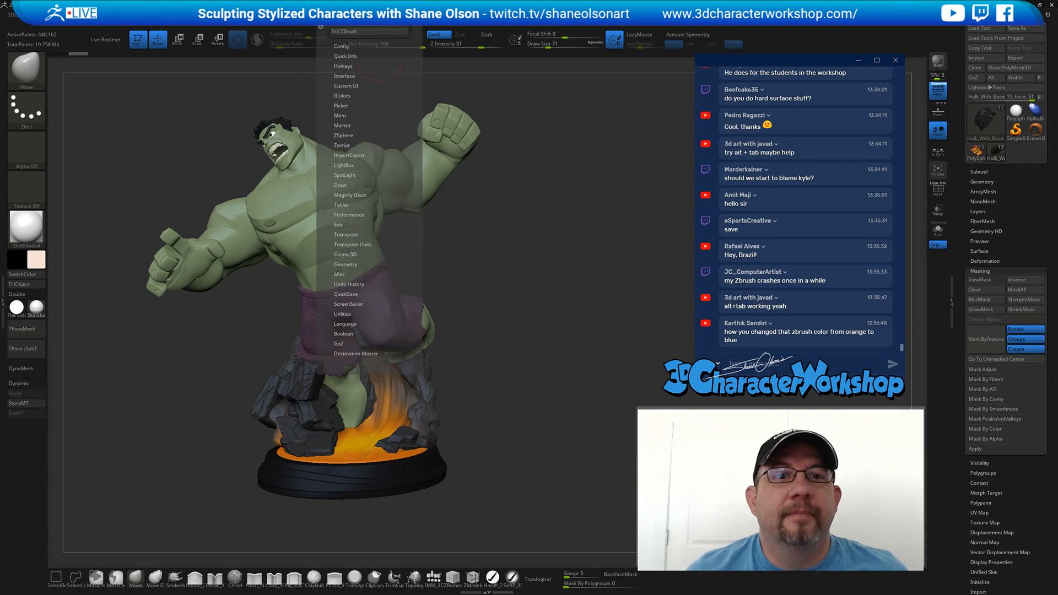
left_click(342, 95)
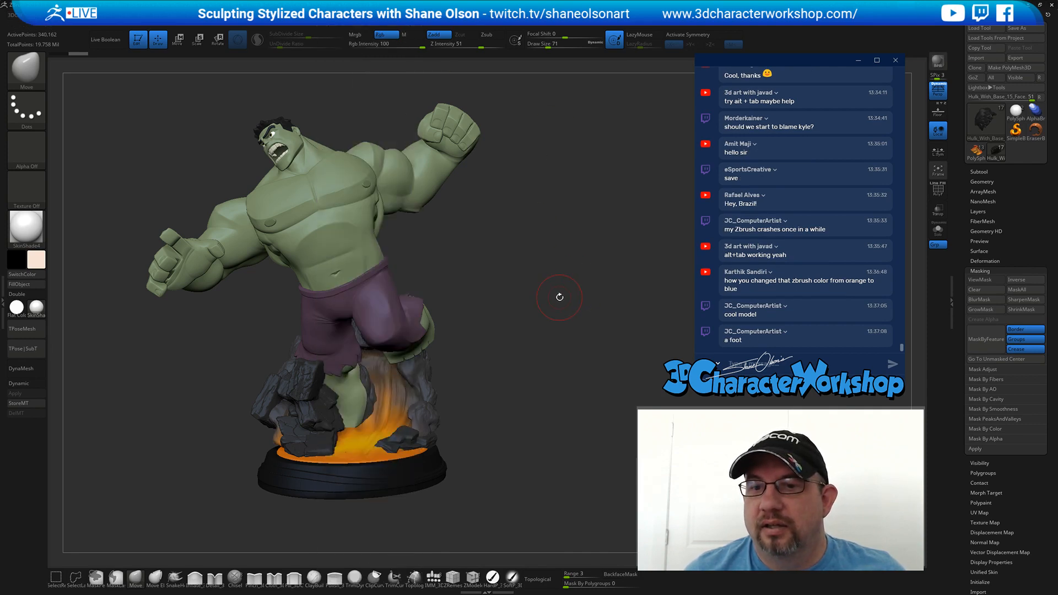
left_click_drag(560, 297, 577, 277)
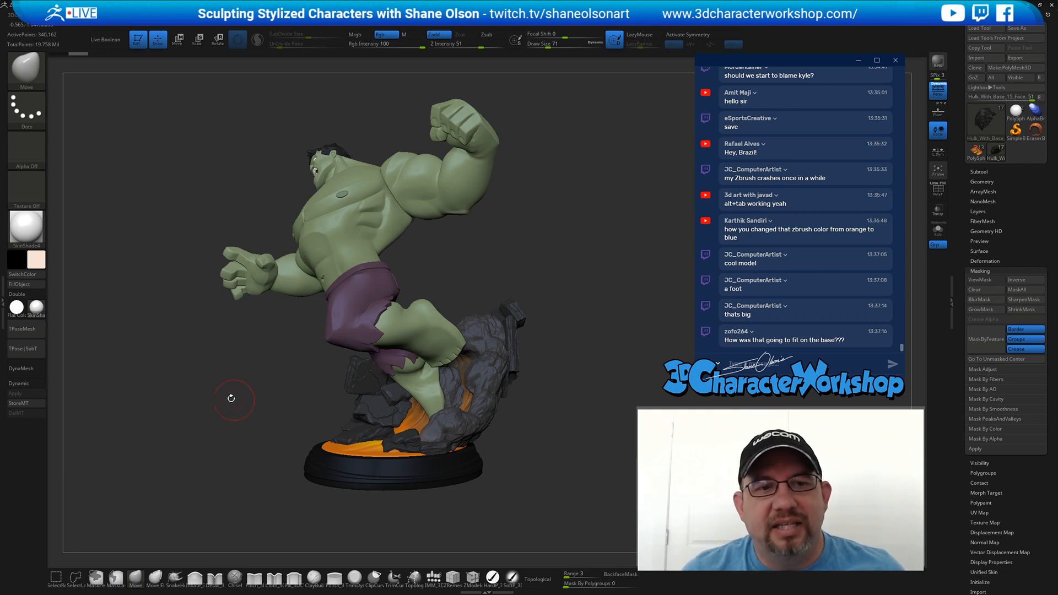
- Examine the Hulk statue from the opposite side and from the front as a whole
mouse_move(212, 395)
left_mouse_down()
mouse_move(297, 386)
mouse_move(425, 402)
left_mouse_up()
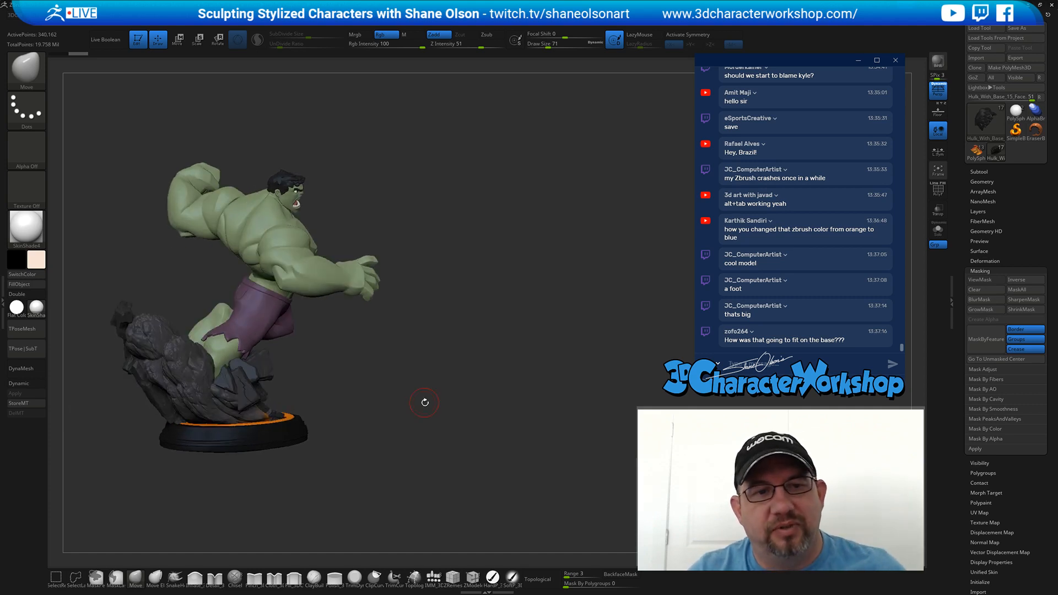
left_click_drag(425, 402, 493, 326)
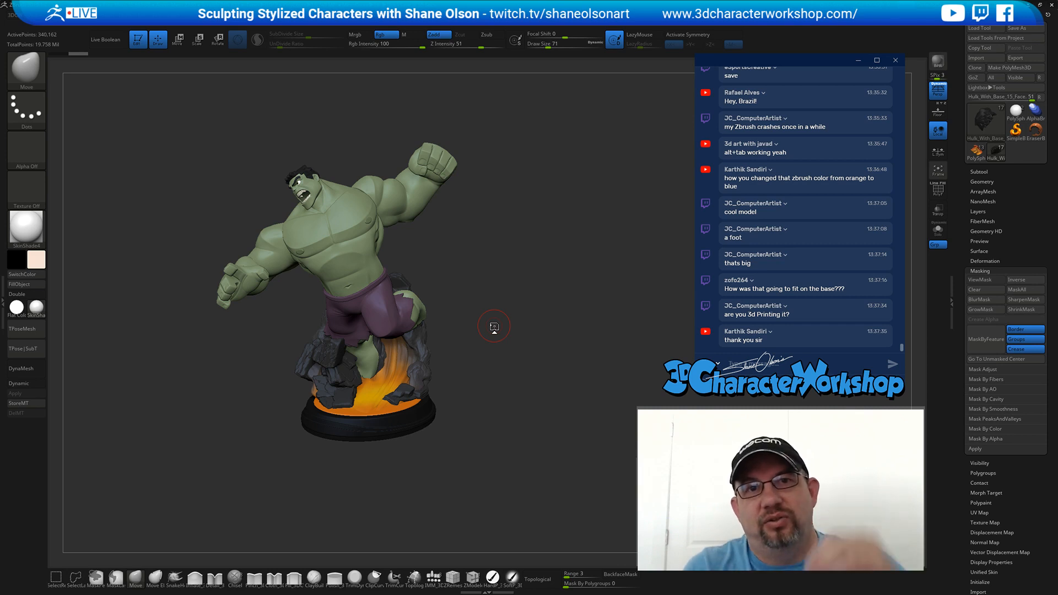
left_click_drag(539, 254, 534, 280)
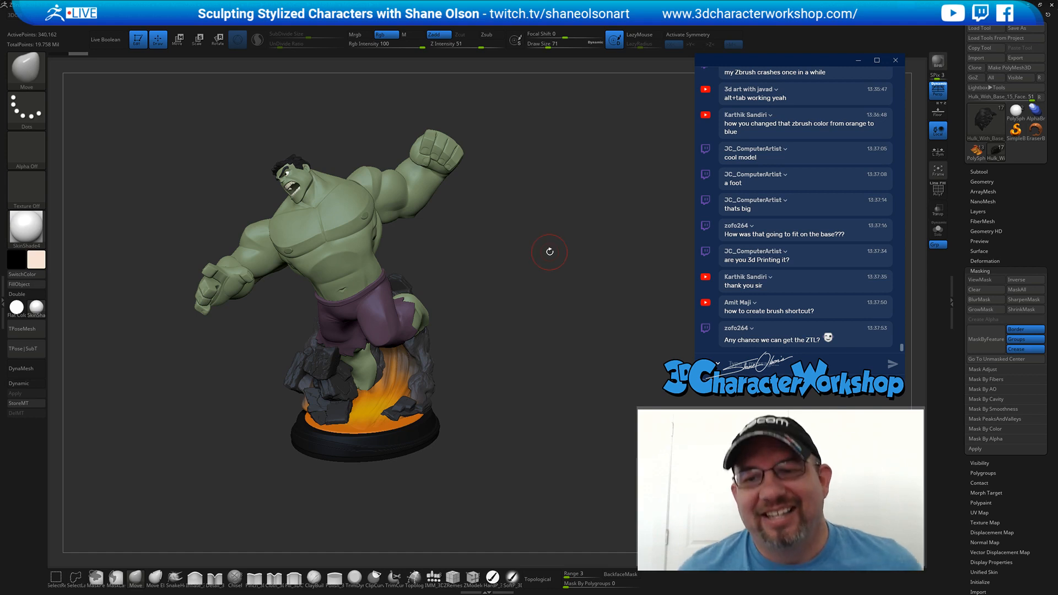
left_click_drag(550, 252, 610, 158)
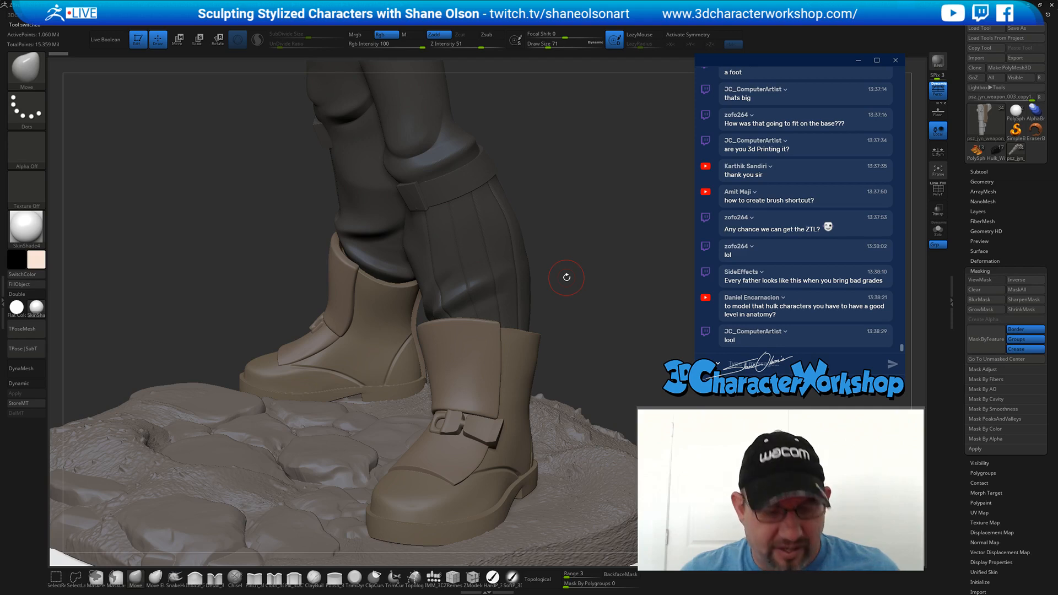
- Frame the whole brown-haired female character on its rock base and view it from the front
key("f")
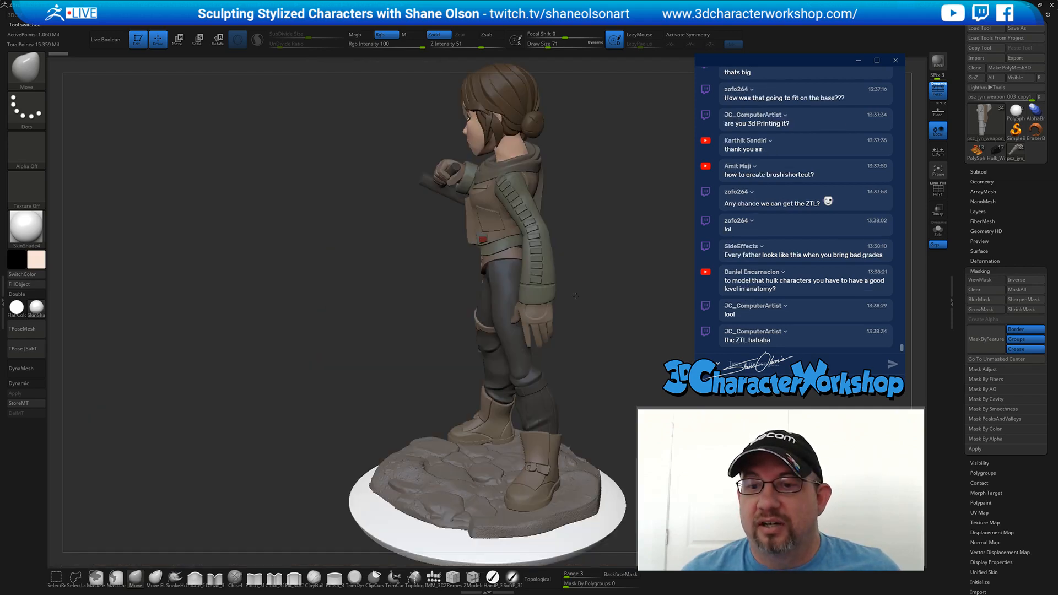
left_click_drag(576, 296, 489, 229, "alt")
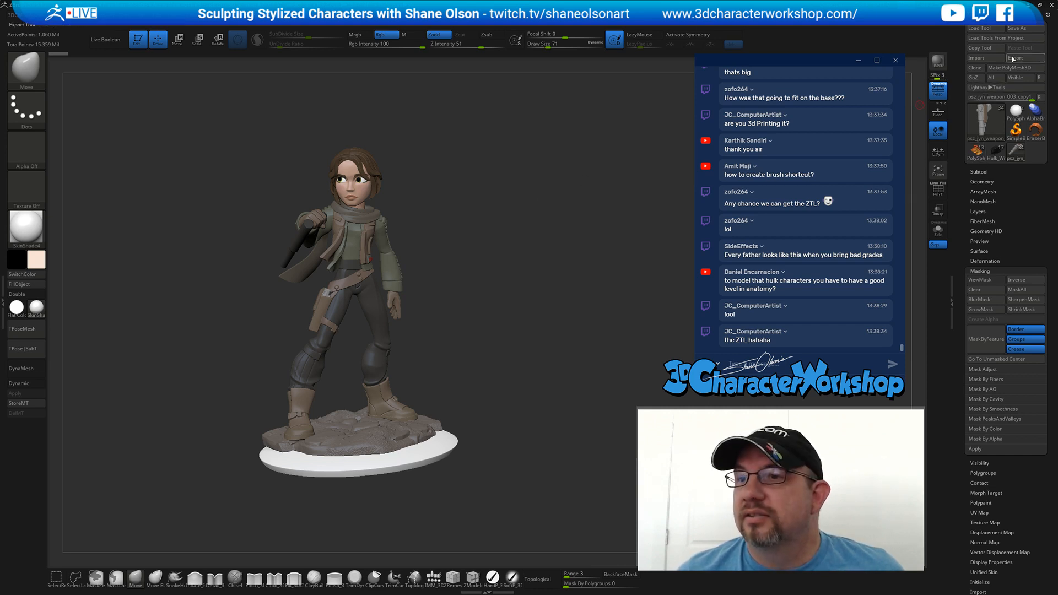
- Switch back to the scaled dinosaur head, enlarge it in view and set the draw size to 97
left_click(977, 151)
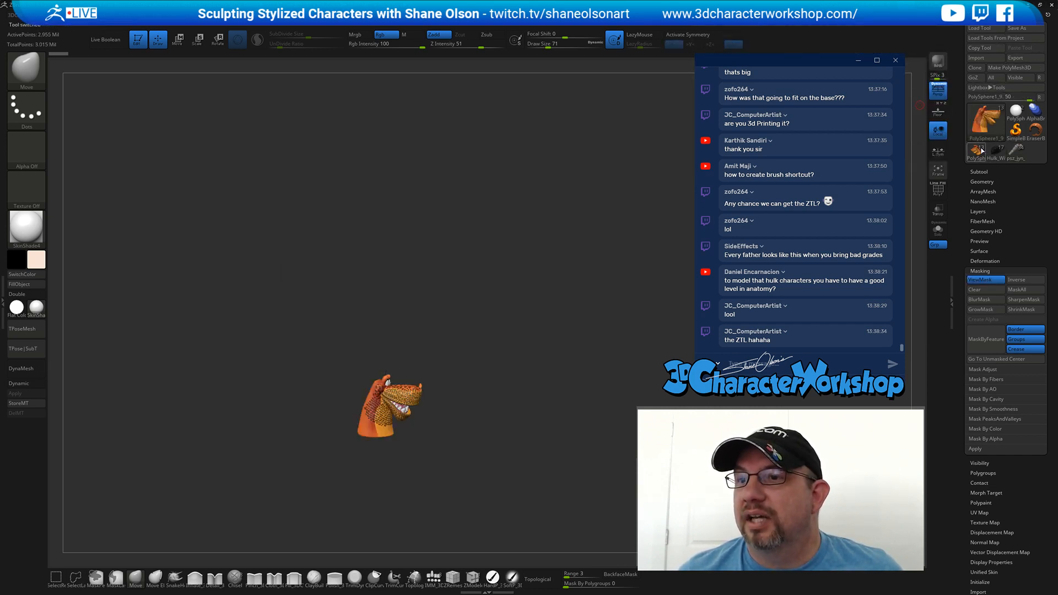
left_click_drag(484, 253, 652, 236, "alt")
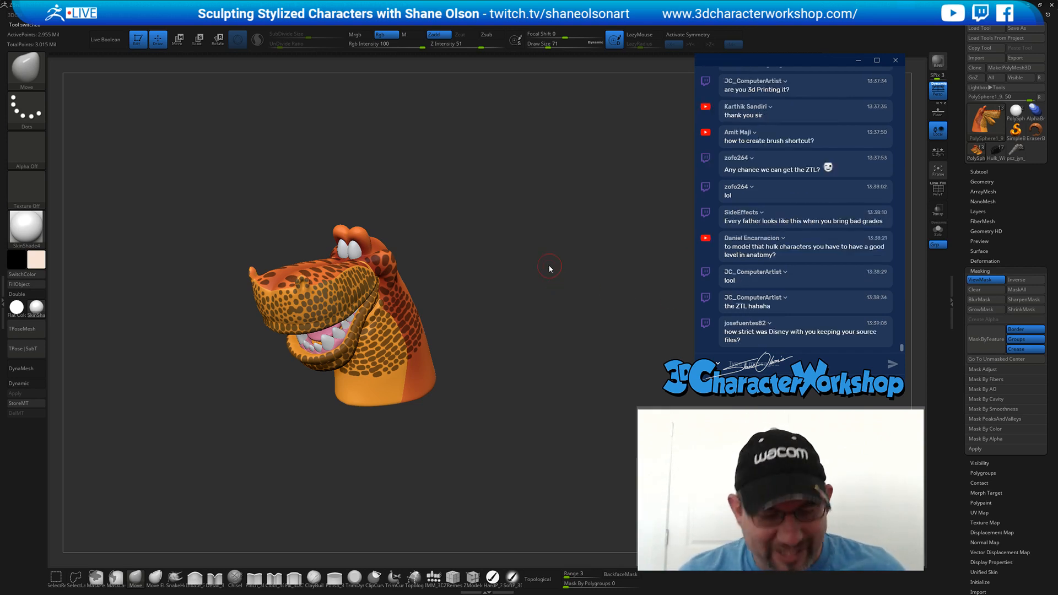
key("s")
left_click(531, 267)
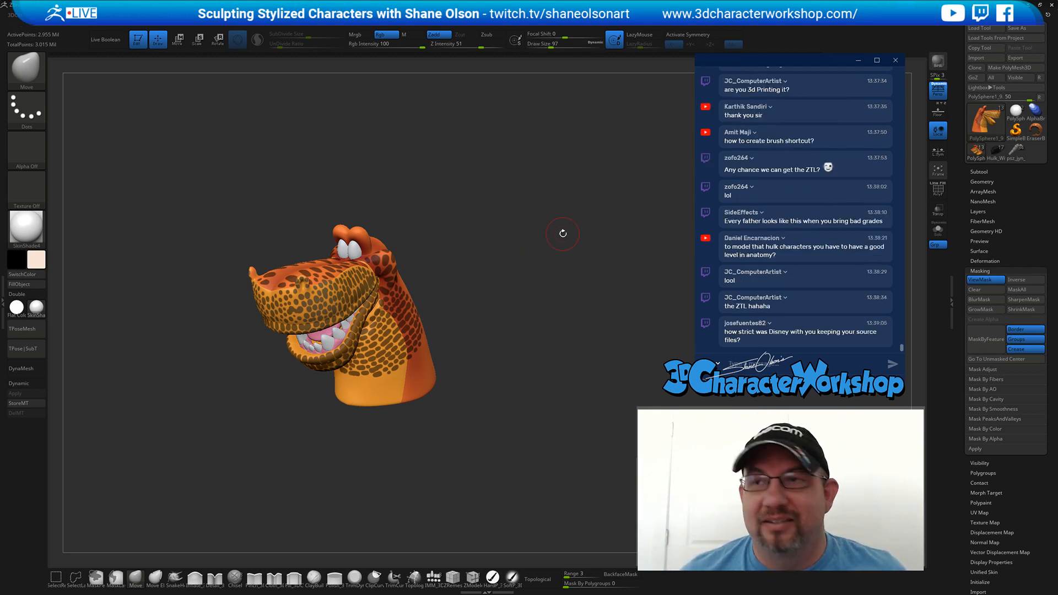
left_click_drag(563, 232, 587, 227)
left_click_drag(528, 254, 546, 253)
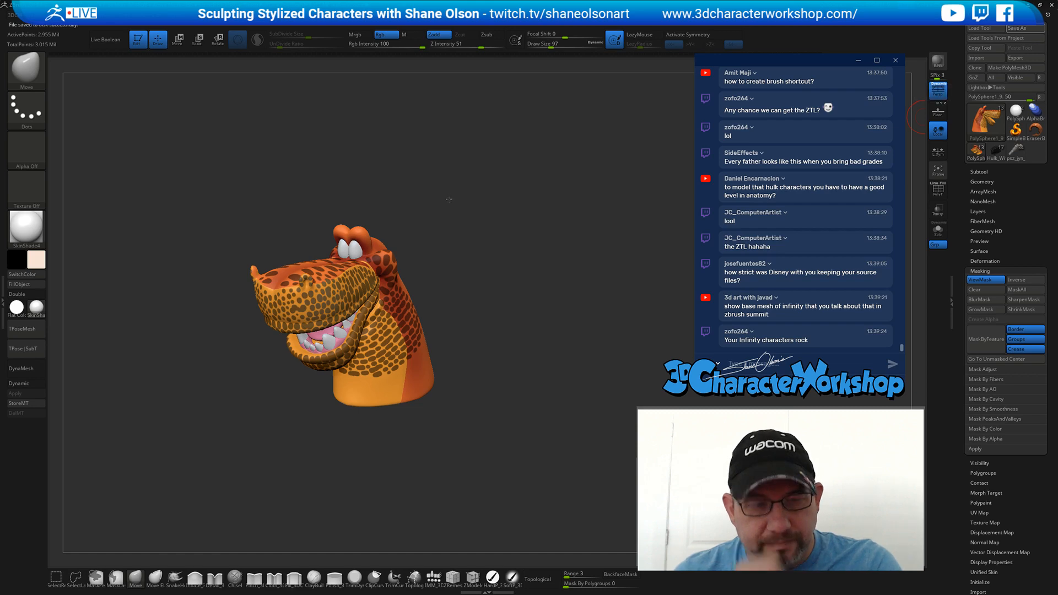
- Set the draw size to 74 and activate X symmetry on the dinosaur head
mouse_move(473, 231)
left_mouse_down()
mouse_move(568, 254)
mouse_move(553, 252)
mouse_move(528, 285)
mouse_move(541, 259)
mouse_move(516, 295)
left_mouse_up()
key("s")
left_click(496, 316)
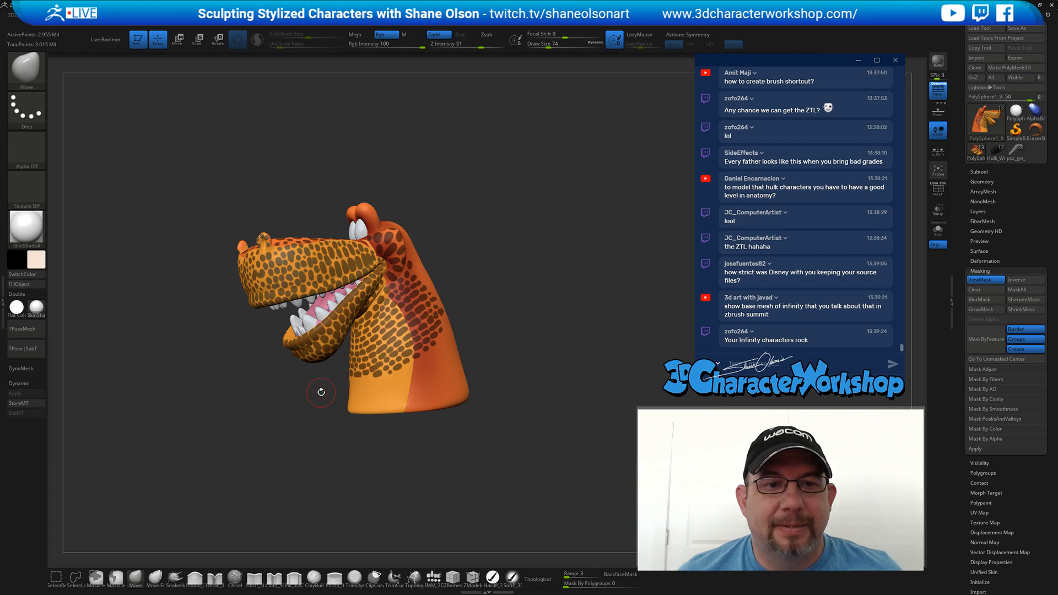
left_click_drag(321, 392, 521, 314)
left_click_drag(529, 276, 561, 221)
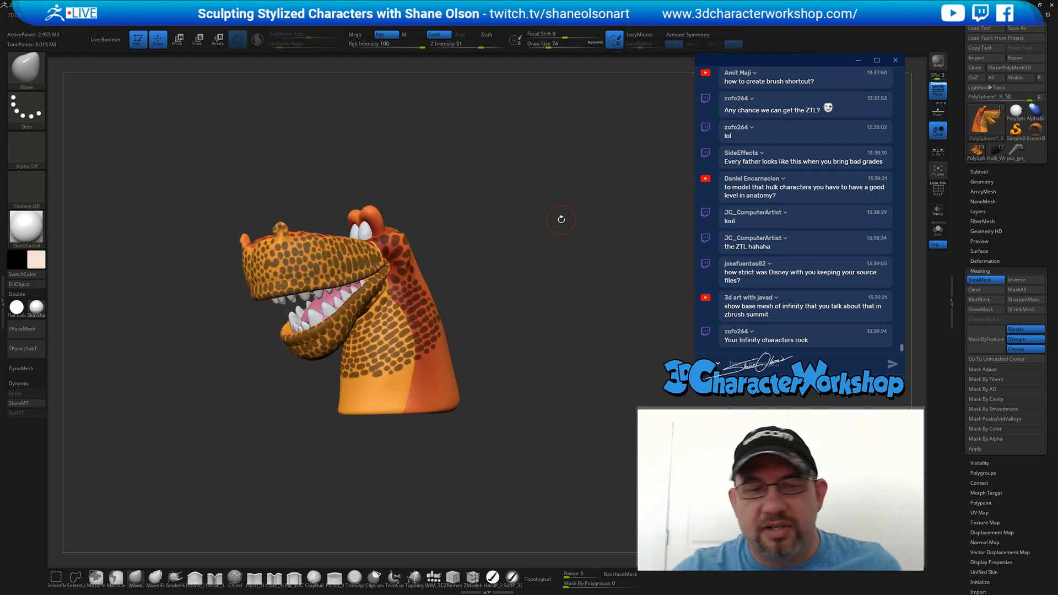
left_click_drag(562, 220, 564, 462)
key("x")
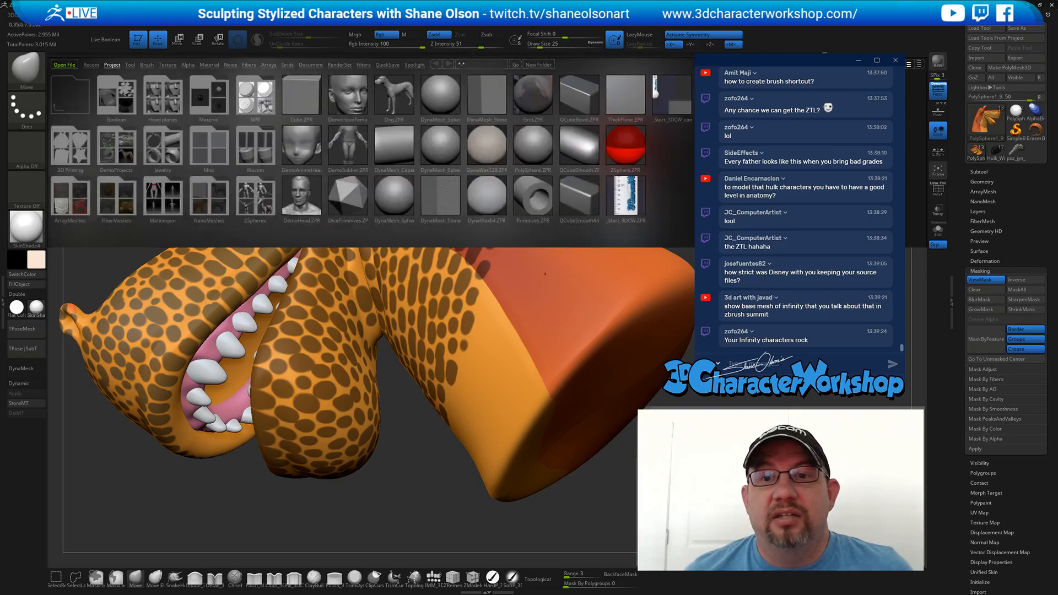
- Open the _Start_3DCW_cam.ZPR project without saving the changes to the current project
double_click(659, 105)
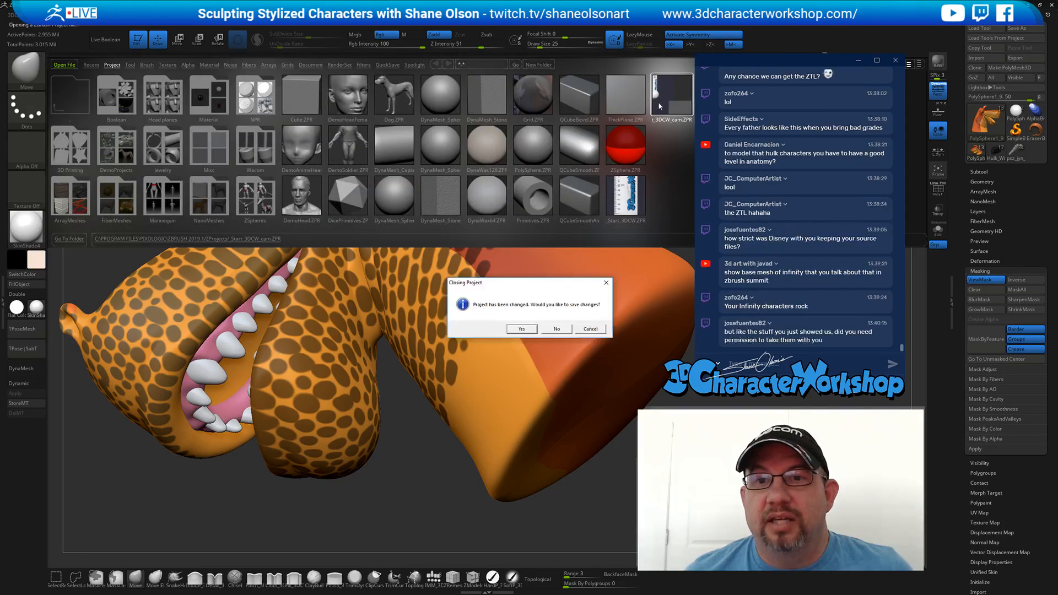
left_click(568, 329)
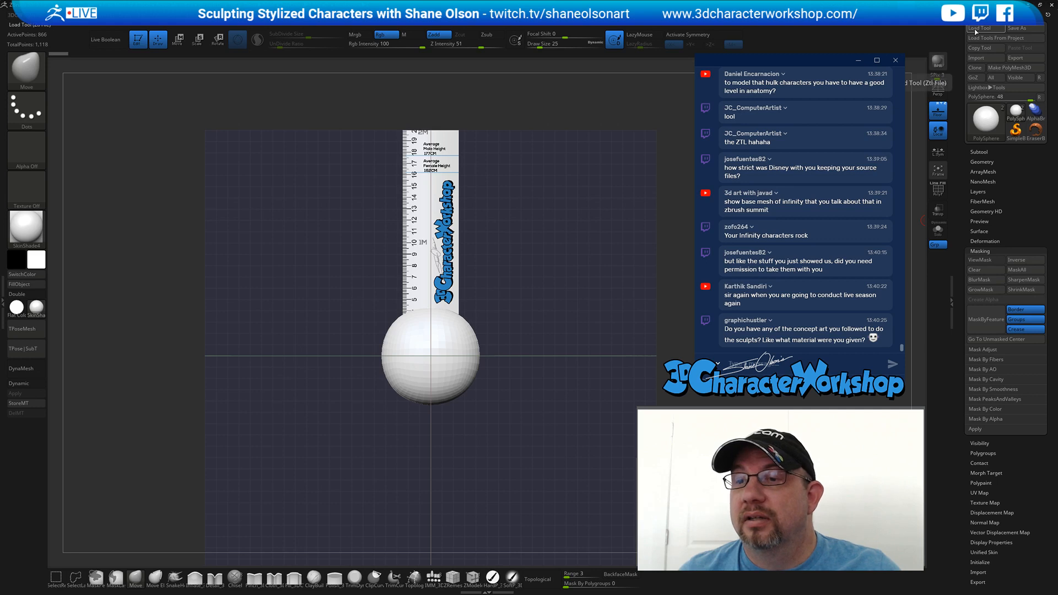
- Load the spotted dinosaur head tool file and hide the floor grid
left_click(975, 30)
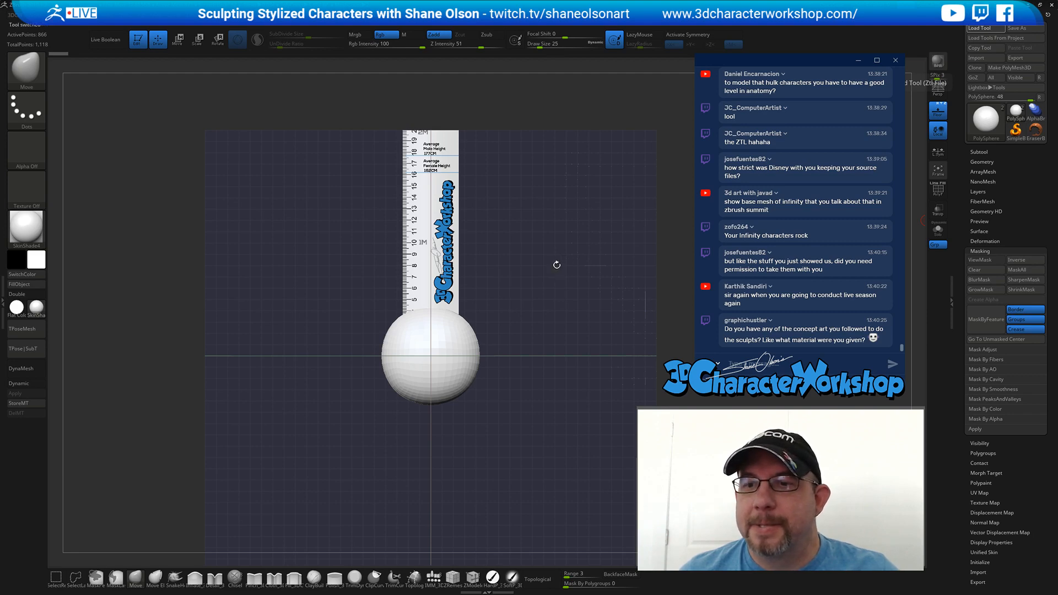
left_click_drag(553, 267, 518, 226)
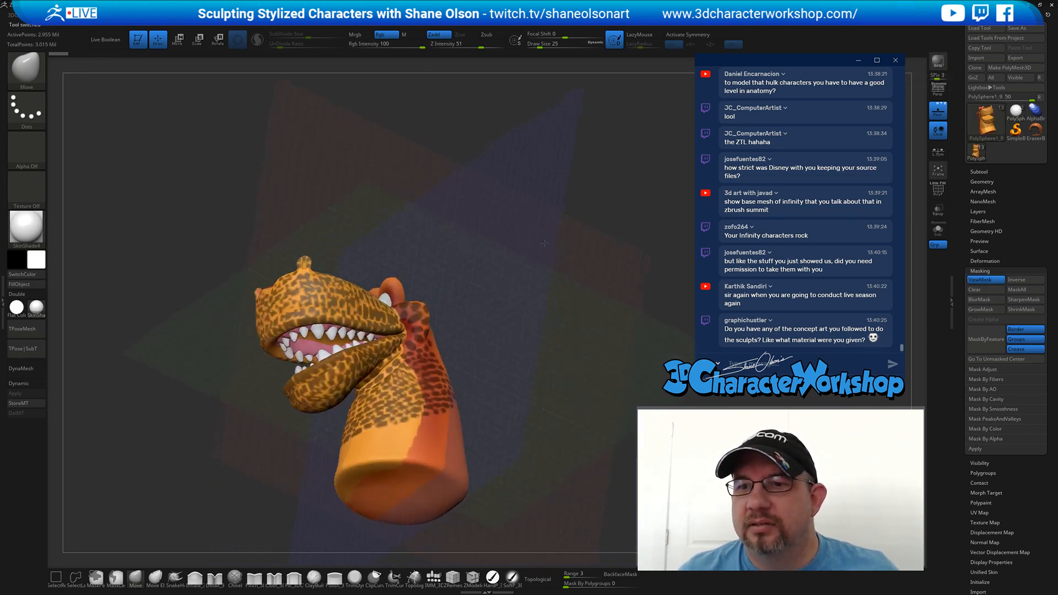
left_click(939, 113)
- Set the brush draw size to 12 for painting spots on the neck
mouse_move(452, 149)
left_mouse_down()
mouse_move(559, 181)
mouse_move(540, 149)
mouse_move(467, 147)
mouse_move(578, 335)
mouse_move(561, 319)
mouse_move(565, 368)
mouse_move(458, 290)
mouse_move(446, 337)
mouse_move(453, 356)
left_mouse_up()
key("s")
left_click(560, 373)
- Try masking extra dark spots on the yellow side of the neck, beyond the existing pattern, with symmetry off
key("ctrl")
mouse_move(458, 311)
right_mouse_down()
mouse_move(462, 326)
mouse_move(450, 322)
right_mouse_up()
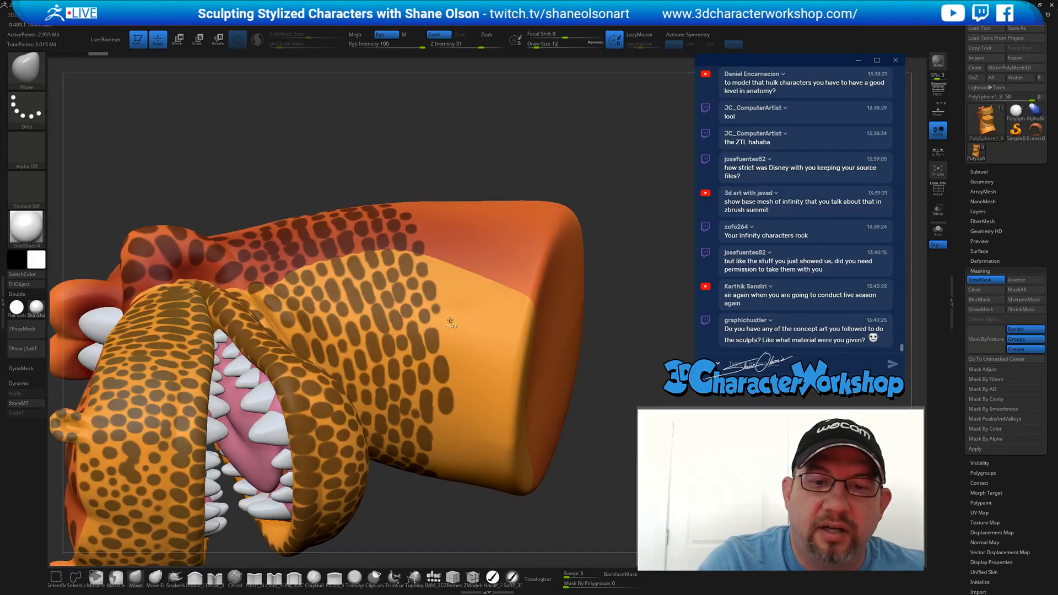
key("ctrl")
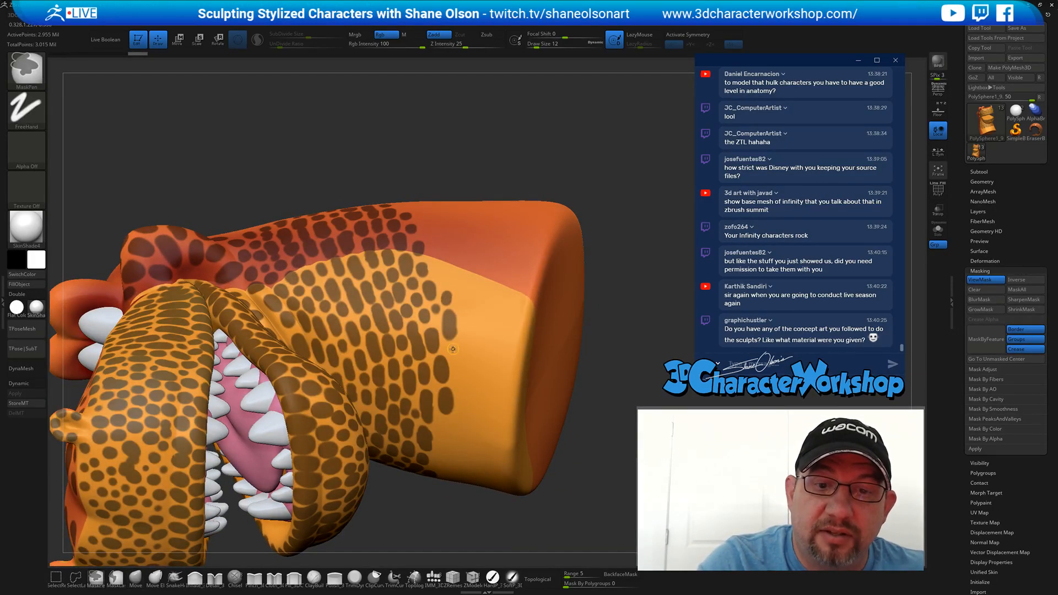
left_click_drag(458, 371, 461, 380, "ctrl")
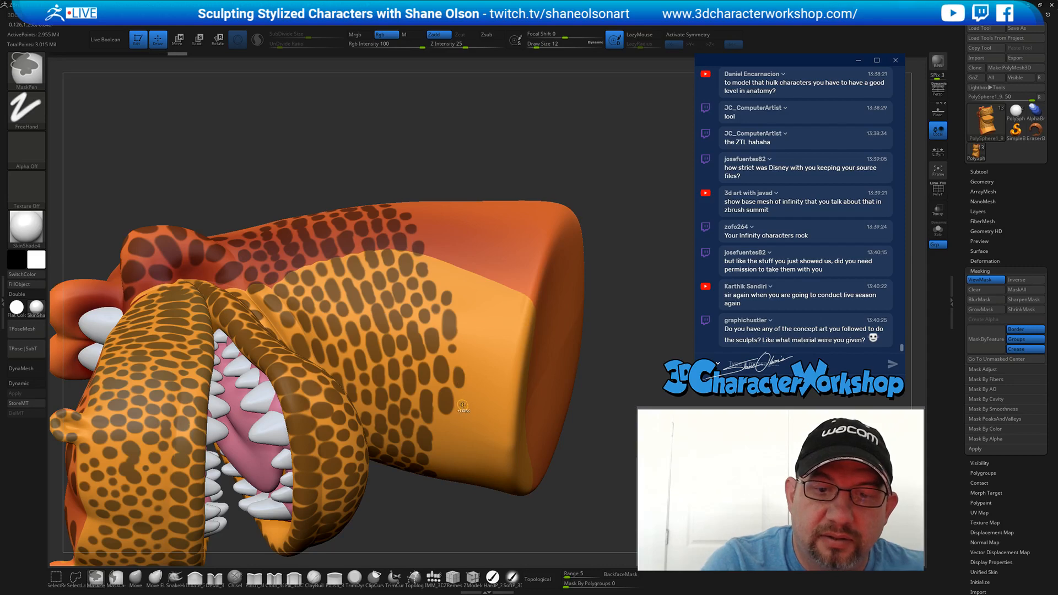
right_click_drag(461, 374, 458, 349)
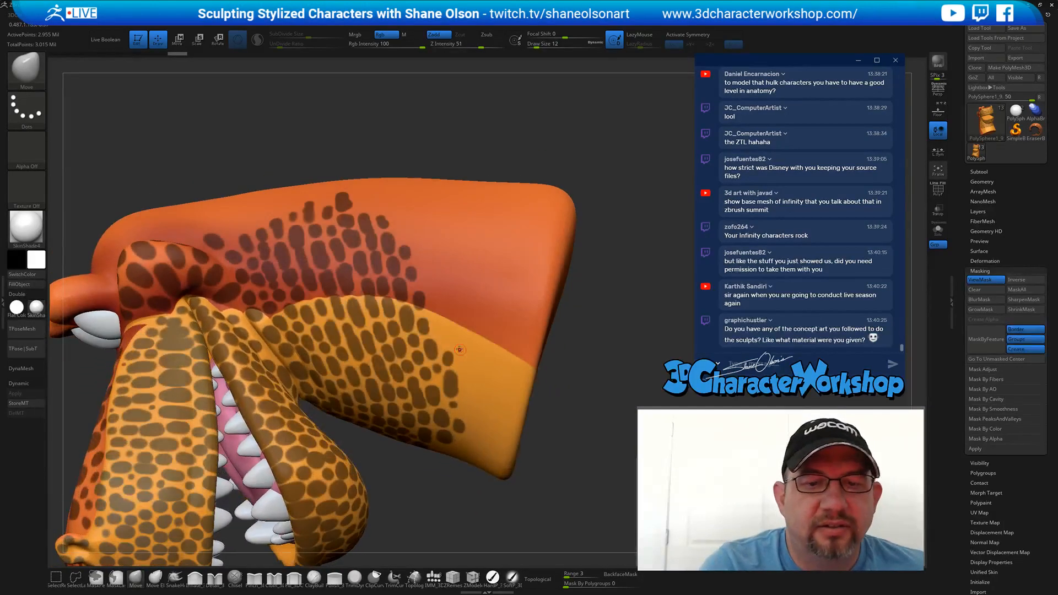
- Try masking oval spots on the orange upper neck and across the yellow border, with symmetry off
key("ctrl")
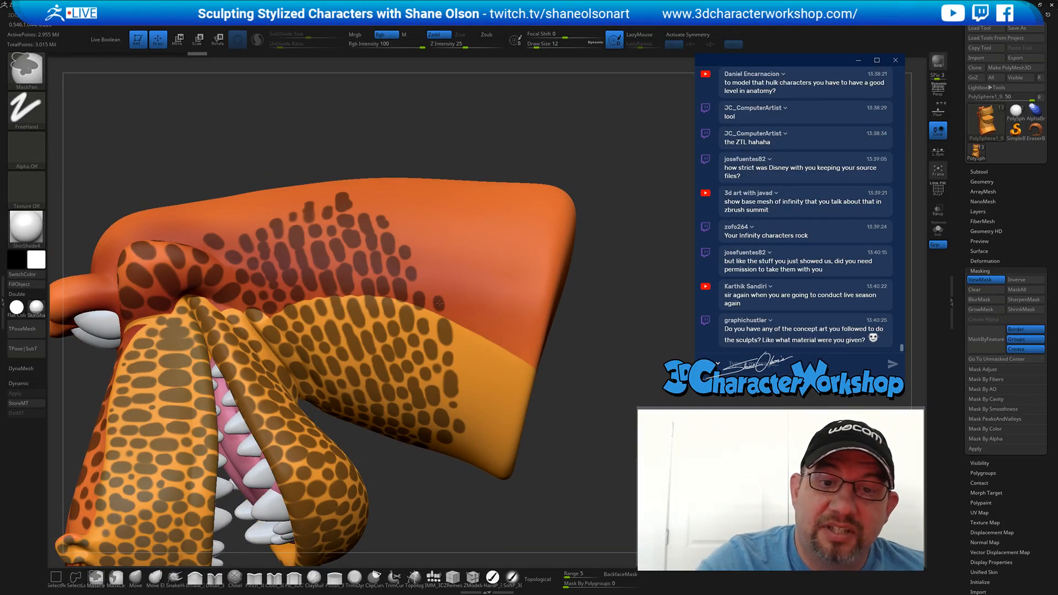
left_click(422, 239, "ctrl")
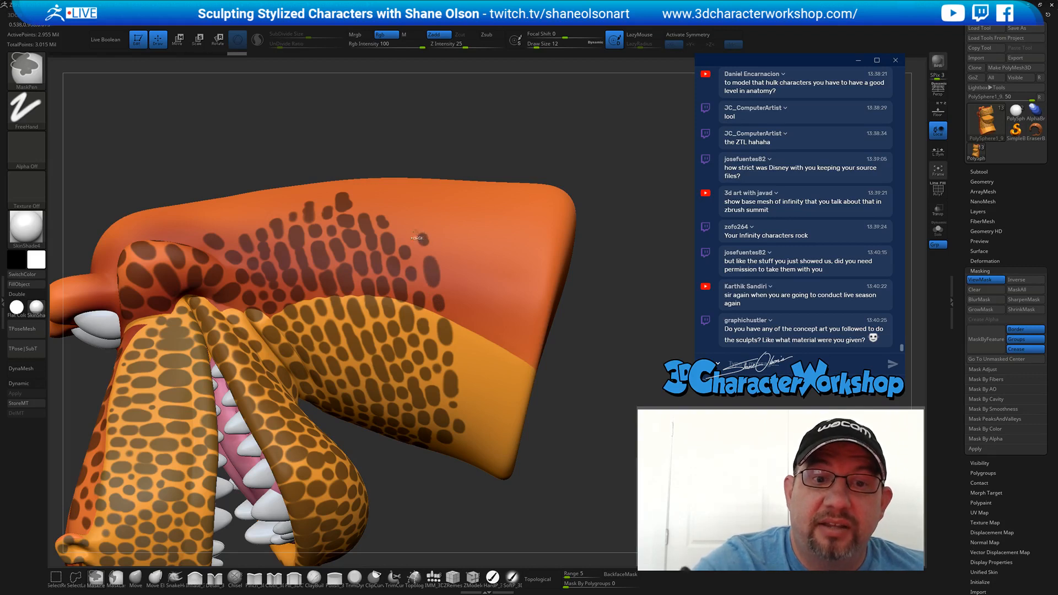
left_click(405, 223, "ctrl")
left_click(446, 243, "ctrl")
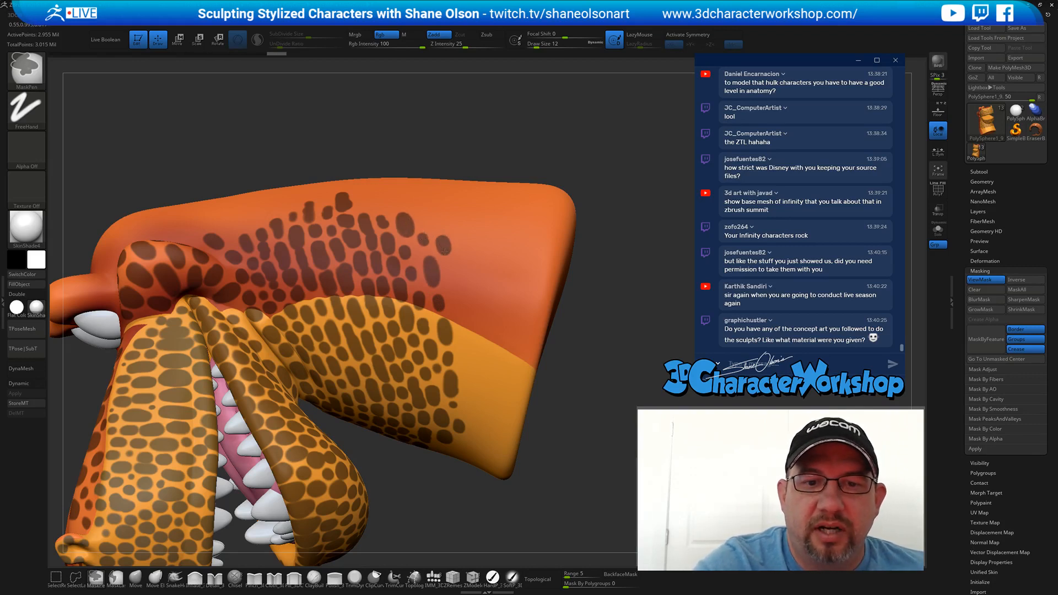
left_click(454, 287, "ctrl")
left_click_drag(454, 287, 464, 309, "ctrl")
mouse_move(465, 351)
left_mouse_down("ctrl")
mouse_move(467, 380)
mouse_move(473, 368)
left_mouse_up("ctrl")
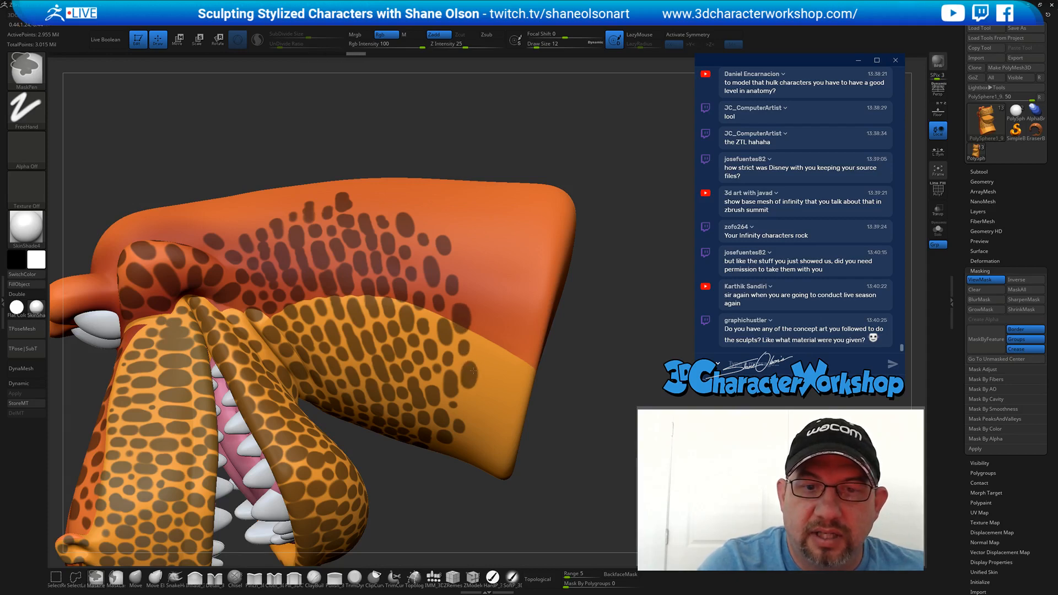
mouse_move(475, 298)
left_mouse_down("ctrl")
mouse_move(466, 249)
mouse_move(469, 267)
left_mouse_up("ctrl")
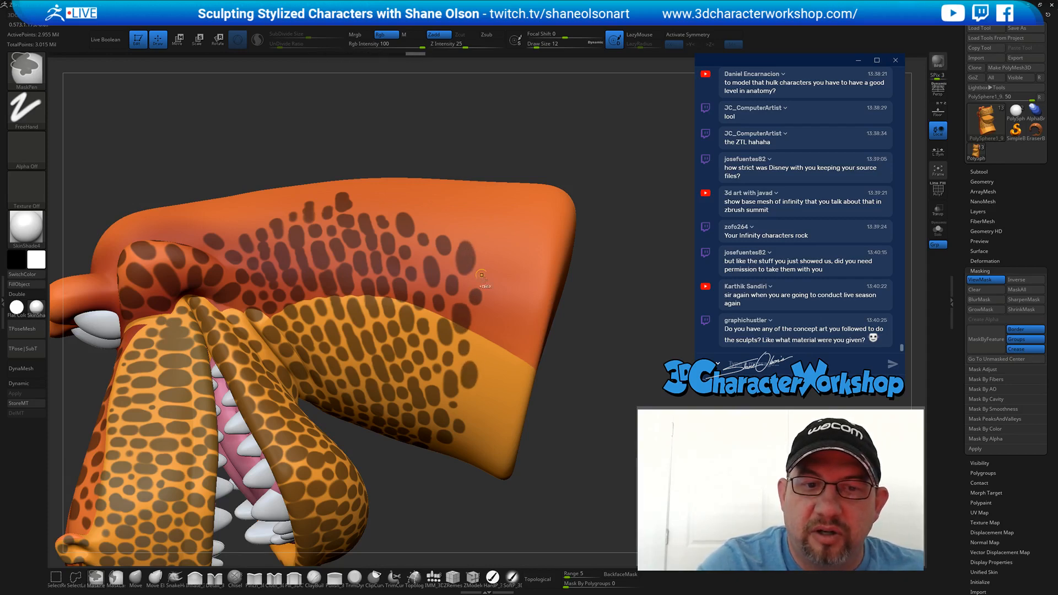
- Try adding mask spots lower on the yellow side of the neck toward the throat, with symmetry off
right_click_drag(501, 342, 501, 385)
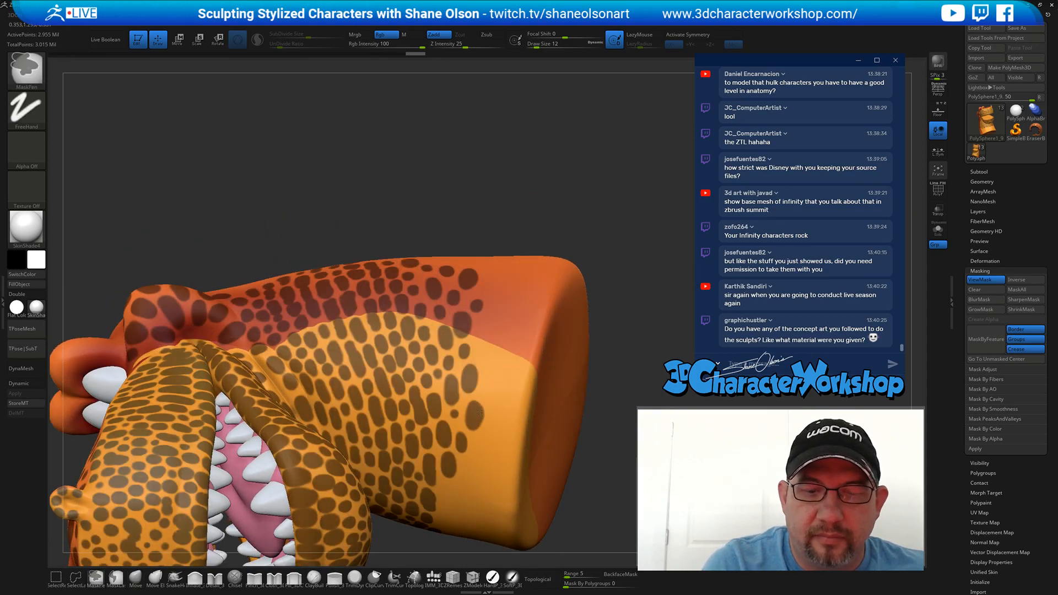
mouse_move(479, 468)
right_mouse_down()
mouse_move(469, 424)
mouse_move(466, 433)
right_mouse_up()
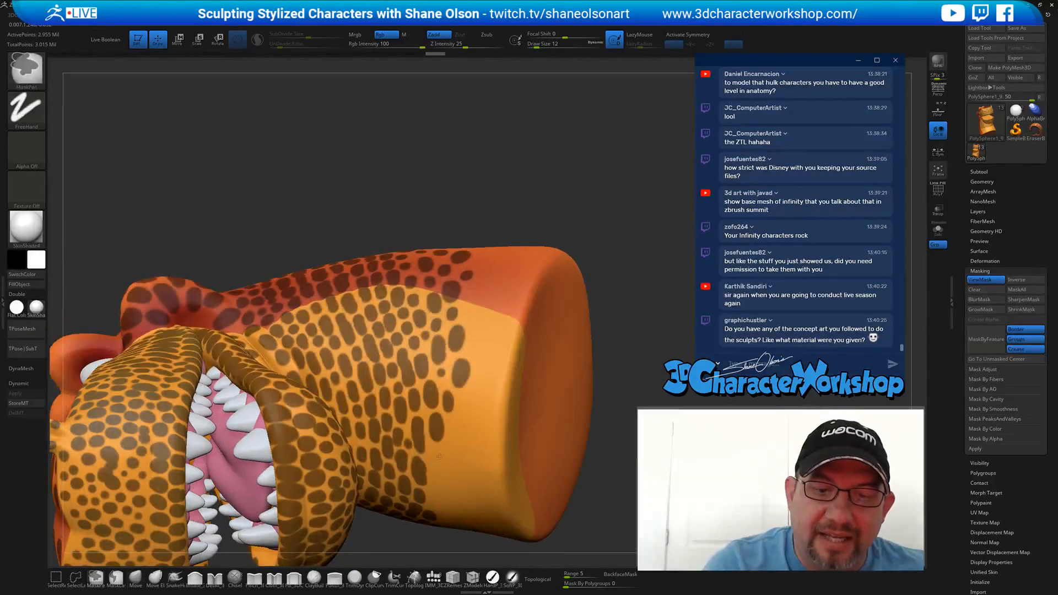
left_click_drag(440, 459, 446, 464, "ctrl")
right_click_drag(479, 435, 484, 408)
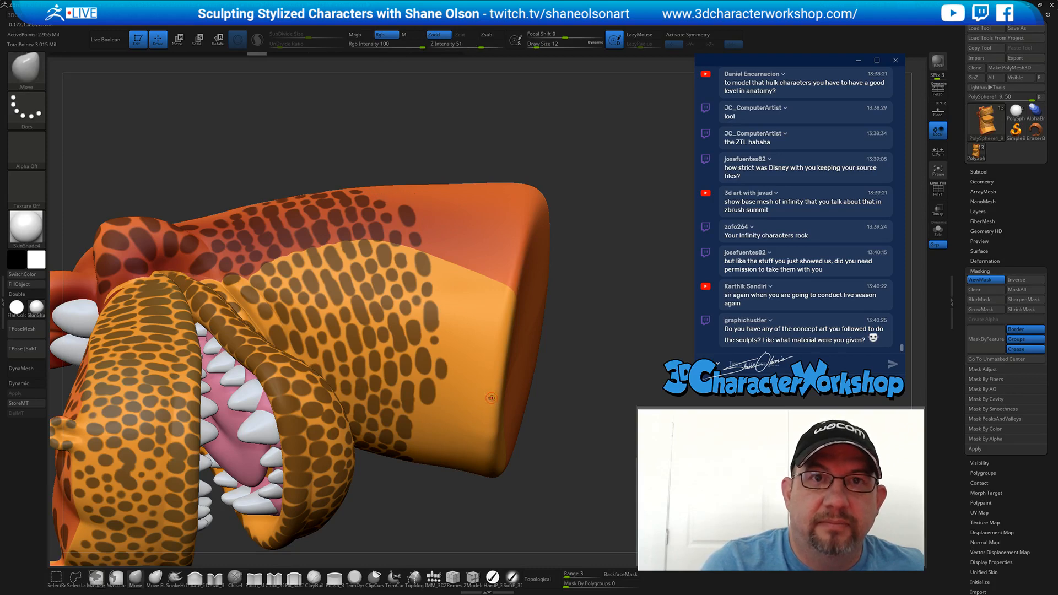
- Undo the neck spots that were masked without symmetry
key("ctrl+z")
key("ctrl+z")
key("ctrl+z")
key("ctrl+z")
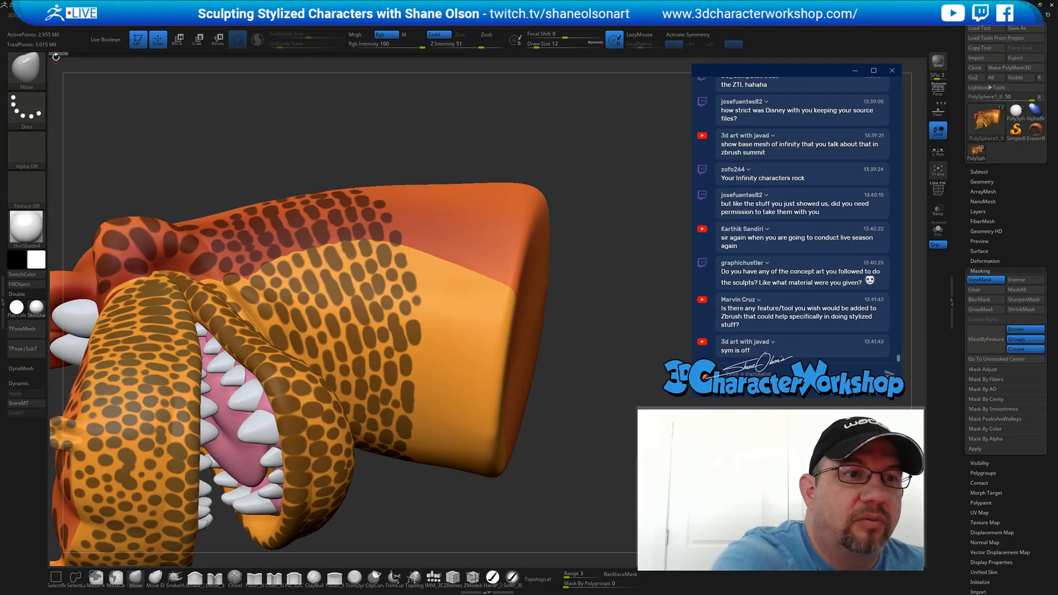
- Activate X symmetry and mask a new column of dark spots along the pattern's edge on the yellow neck area
key("x")
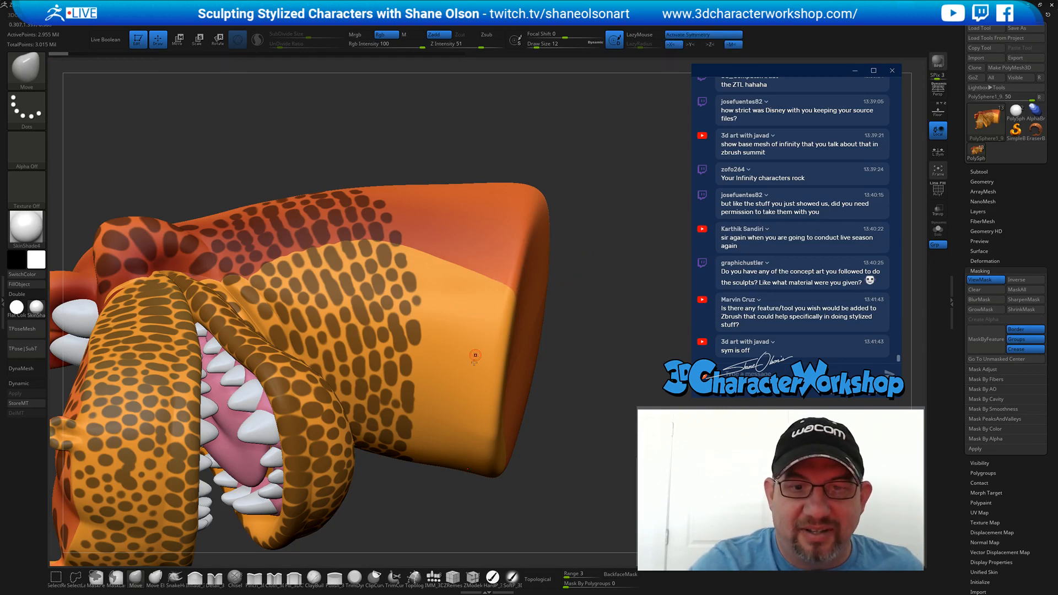
mouse_move(548, 407)
left_mouse_down()
mouse_move(523, 424)
mouse_move(547, 378)
mouse_move(536, 395)
left_mouse_up()
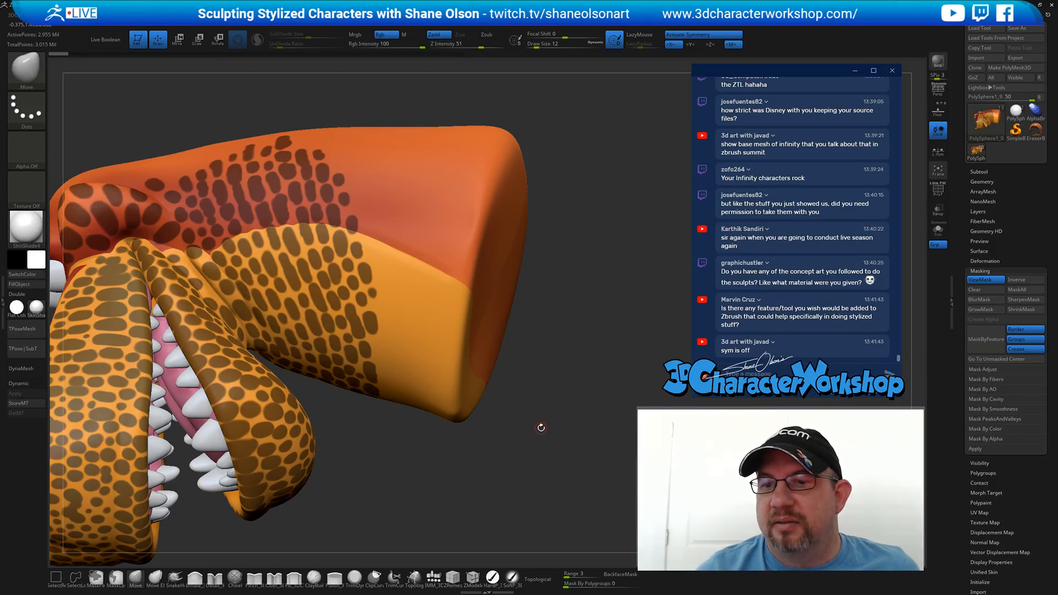
mouse_move(548, 400)
left_mouse_down()
mouse_move(492, 317)
mouse_move(427, 268)
mouse_move(390, 286)
left_mouse_up()
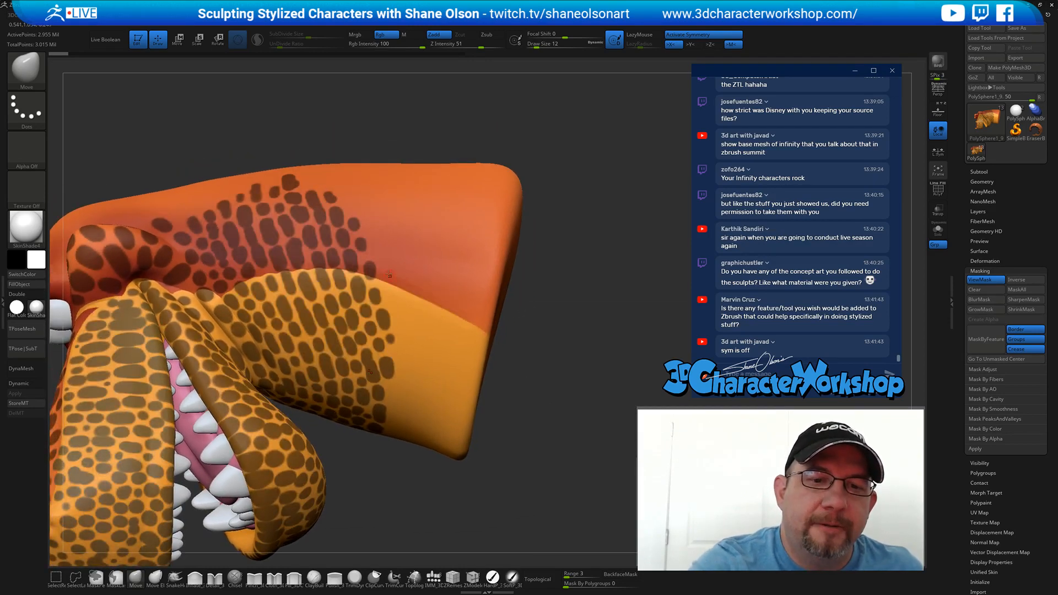
key("ctrl")
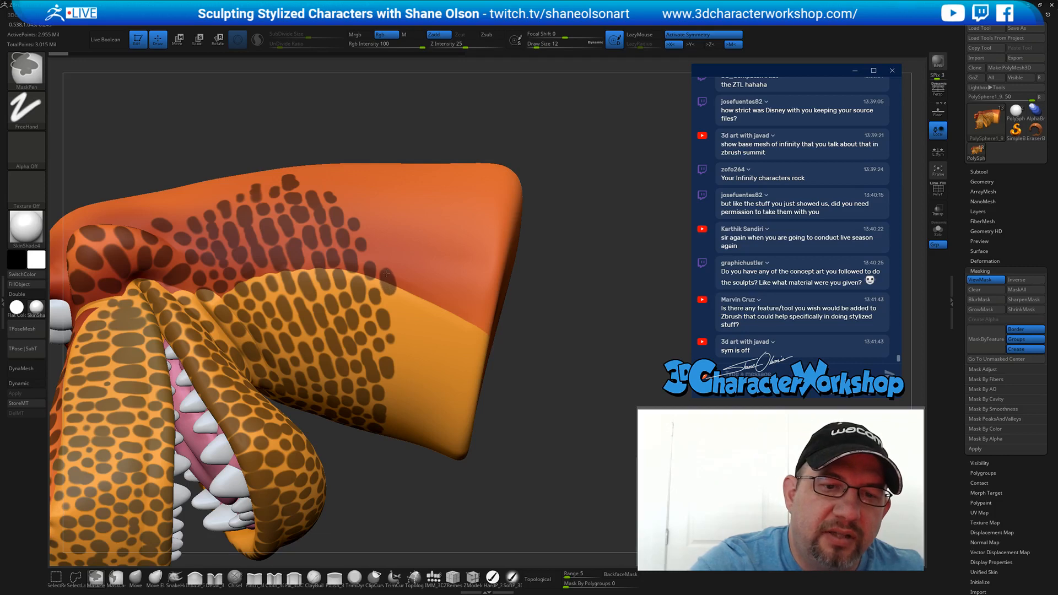
left_click_drag(395, 306, 401, 355)
right_click_drag(412, 360, 412, 372)
- Mask symmetrical oval spots across the orange upper neck, using larger and more widely spaced ones toward the open end
mouse_move(382, 242)
left_mouse_down("ctrl")
mouse_move(384, 253)
mouse_move(378, 234)
left_mouse_up("ctrl")
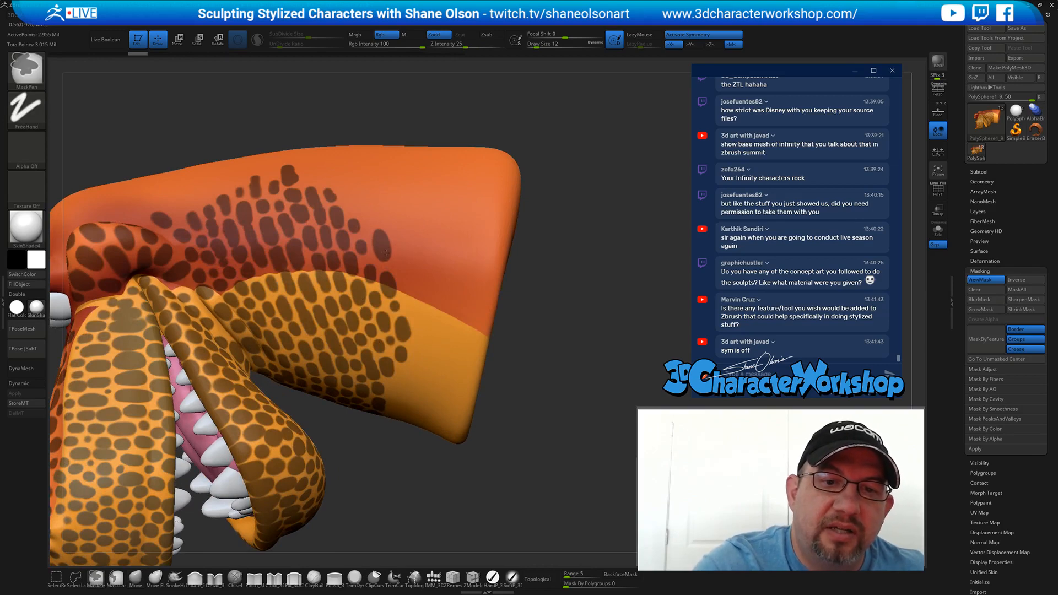
mouse_move(388, 221)
right_mouse_down()
mouse_move(392, 246)
mouse_move(391, 237)
right_mouse_up()
left_click_drag(362, 224, 384, 251, "ctrl")
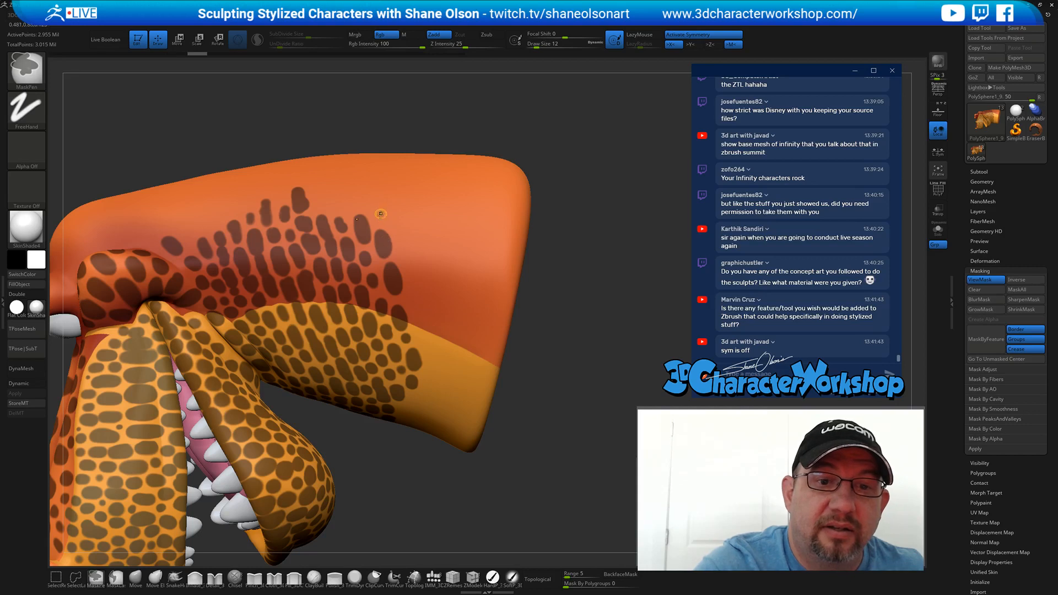
mouse_move(334, 190)
left_mouse_down("ctrl")
mouse_move(332, 199)
mouse_move(359, 192)
mouse_move(397, 215)
mouse_move(414, 299)
mouse_move(428, 275)
left_mouse_up("ctrl")
left_click_drag(429, 232, 429, 229, "ctrl")
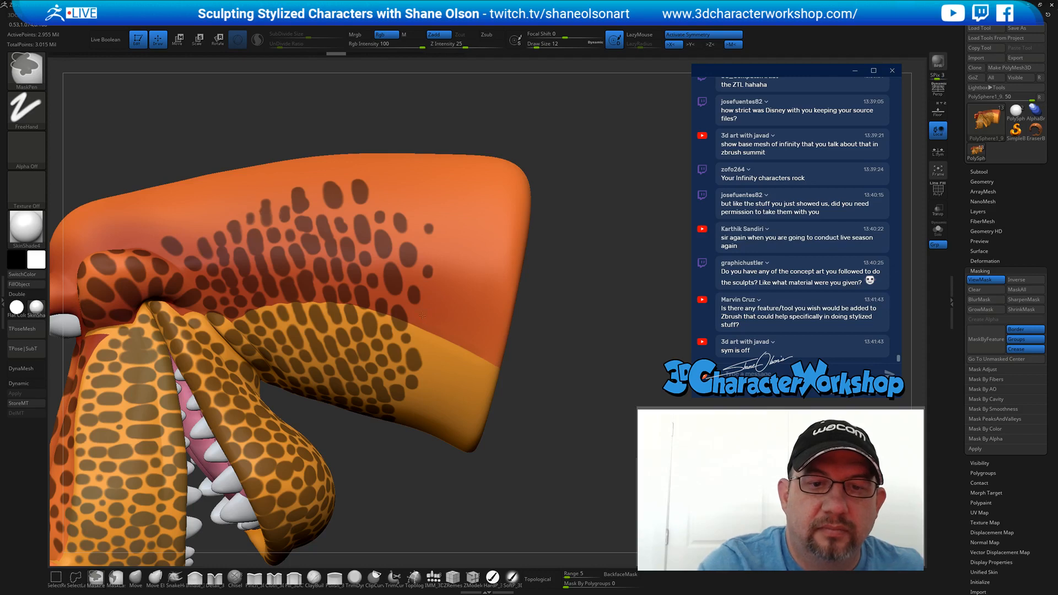
- Mask sparse symmetrical spots around the orange and yellow color border toward the neck's open end
mouse_move(429, 326)
left_mouse_down("ctrl")
mouse_move(441, 328)
mouse_move(422, 330)
mouse_move(437, 302)
left_mouse_up("ctrl")
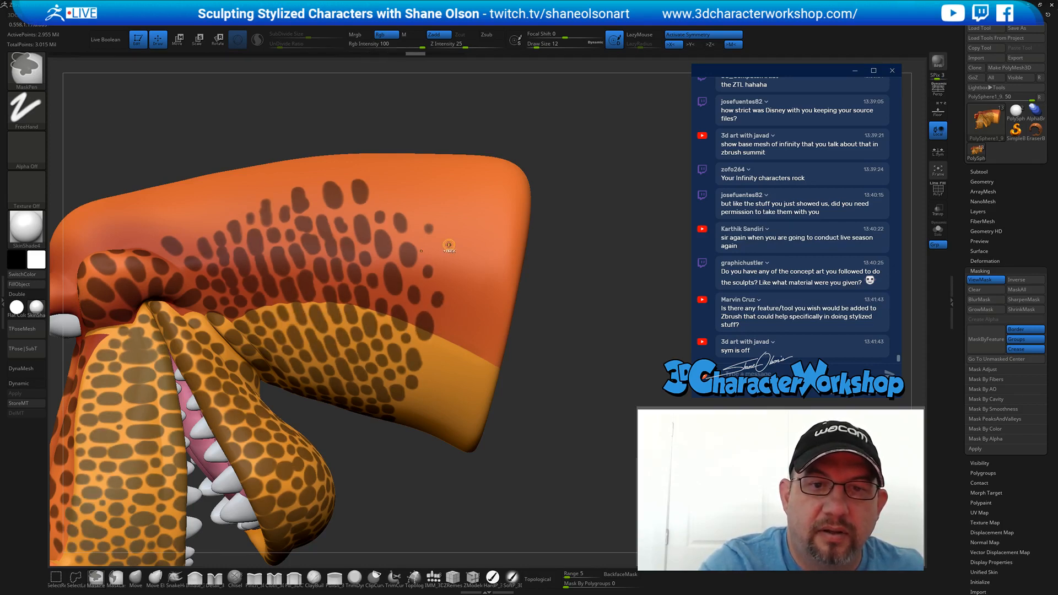
left_click_drag(445, 242, 443, 248, "ctrl")
left_click_drag(562, 331, 562, 259)
mouse_move(440, 348)
left_mouse_down("ctrl")
mouse_move(438, 360)
mouse_move(461, 326)
left_mouse_up("ctrl")
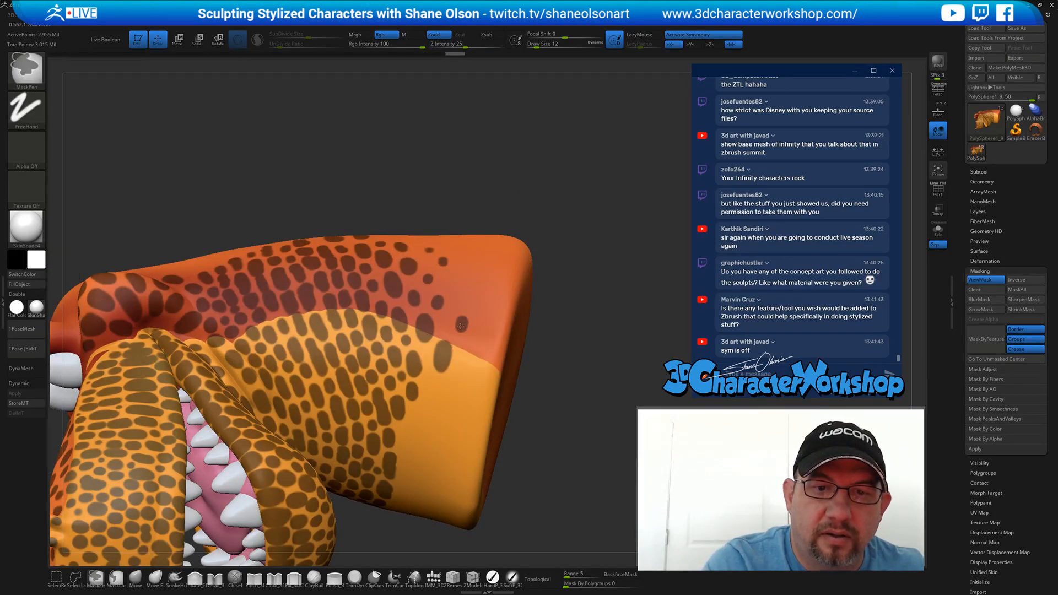
left_click_drag(462, 277, 463, 284, "ctrl")
- Mask large and small symmetrical spots on the yellow side of the neck, spacing them out toward the open end
left_click_drag(433, 402, 436, 384, "ctrl")
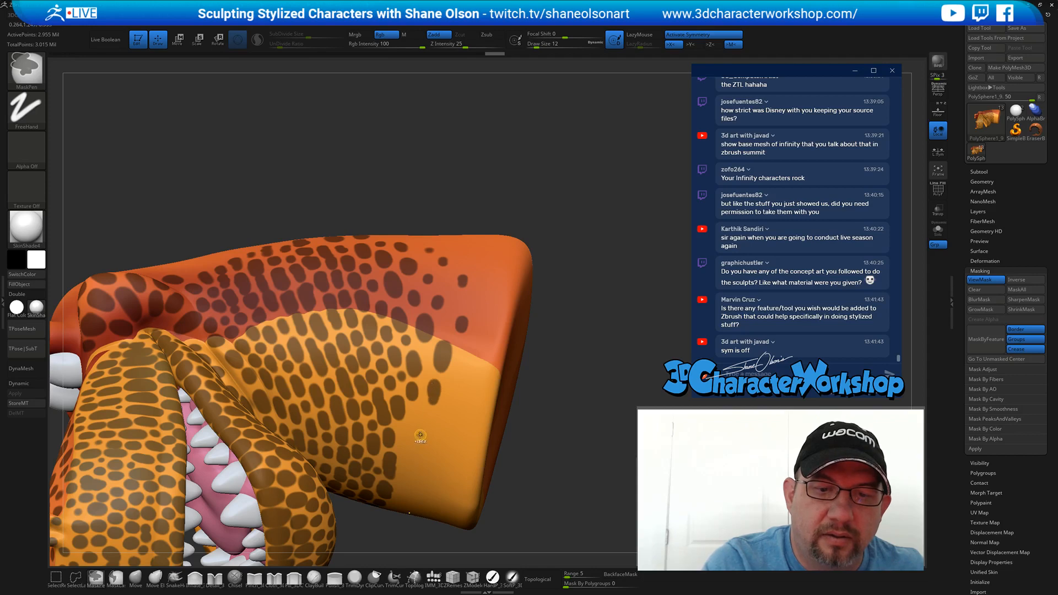
mouse_move(416, 422)
left_mouse_down("ctrl")
mouse_move(413, 438)
mouse_move(438, 427)
mouse_move(458, 379)
left_mouse_up("ctrl")
left_click_drag(463, 420, 464, 415, "ctrl")
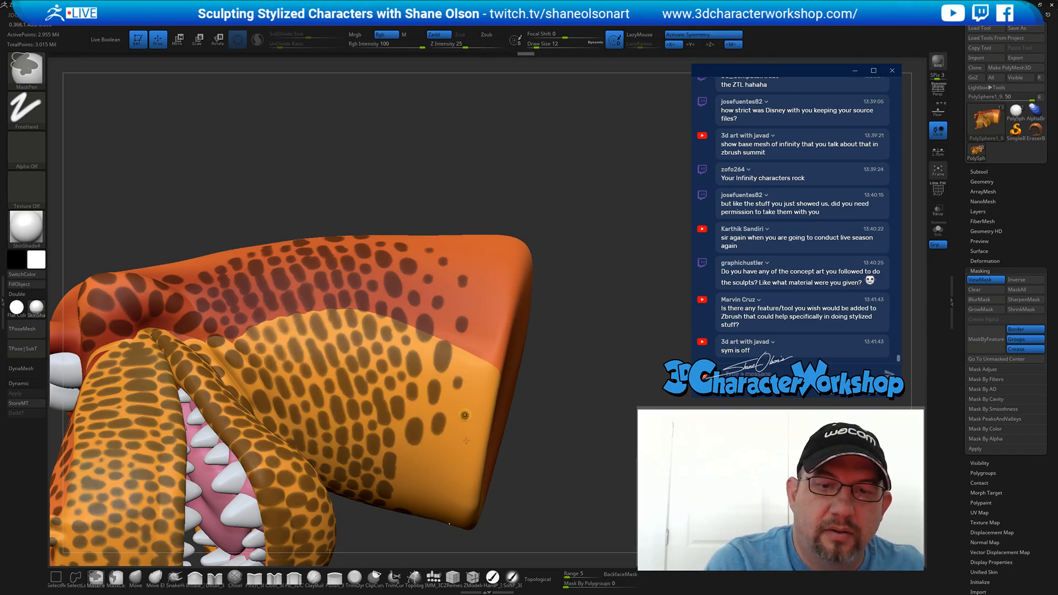
- Continue the symmetrical spot mask across the yellow throat on the underside of the neck
mouse_move(456, 526)
right_mouse_down("alt")
mouse_move(462, 469)
mouse_move(437, 413)
right_mouse_up("alt")
mouse_move(422, 405)
left_mouse_down("ctrl")
mouse_move(419, 427)
mouse_move(443, 397)
left_mouse_up("ctrl")
left_click_drag(450, 436, 467, 381, "ctrl")
left_click_drag(432, 452, 432, 445, "ctrl")
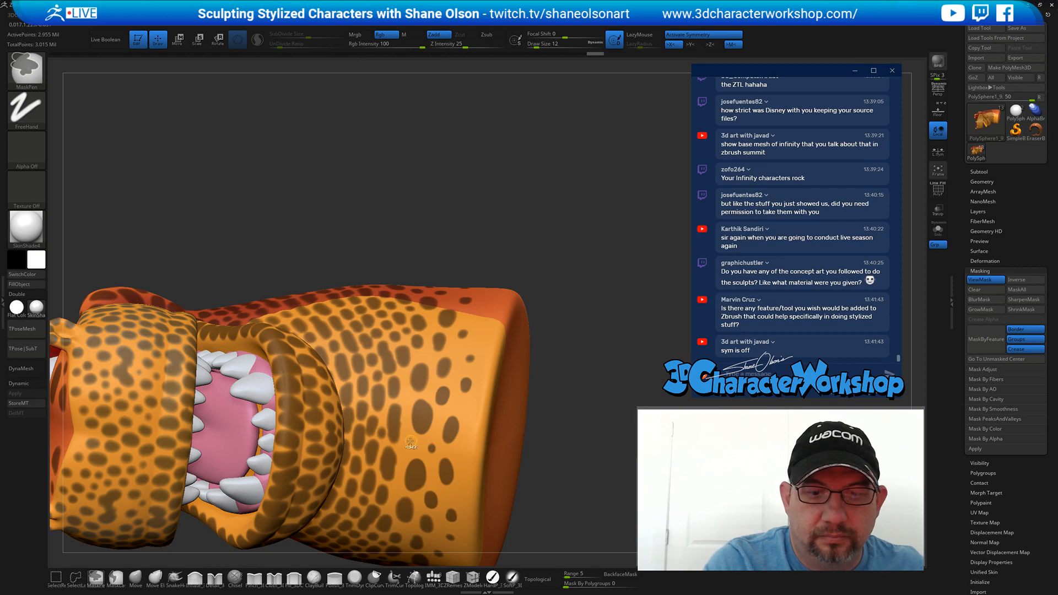
- Refine the symmetrical spot mask with small spots near the open end of the neck
right_click_drag(511, 339, 441, 368)
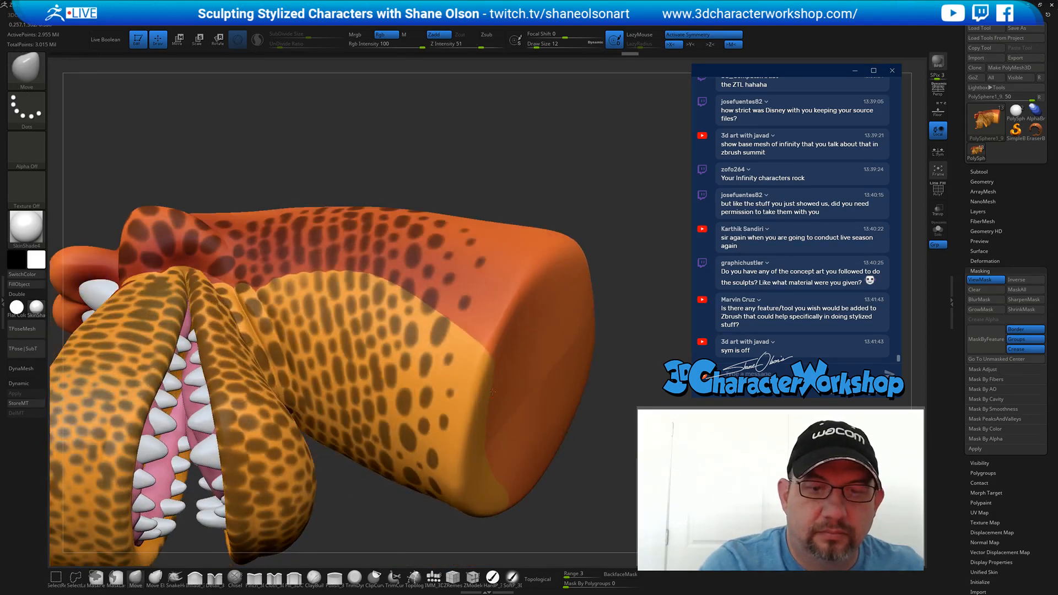
right_click_drag(490, 474, 494, 345, "ctrl")
key("ctrl")
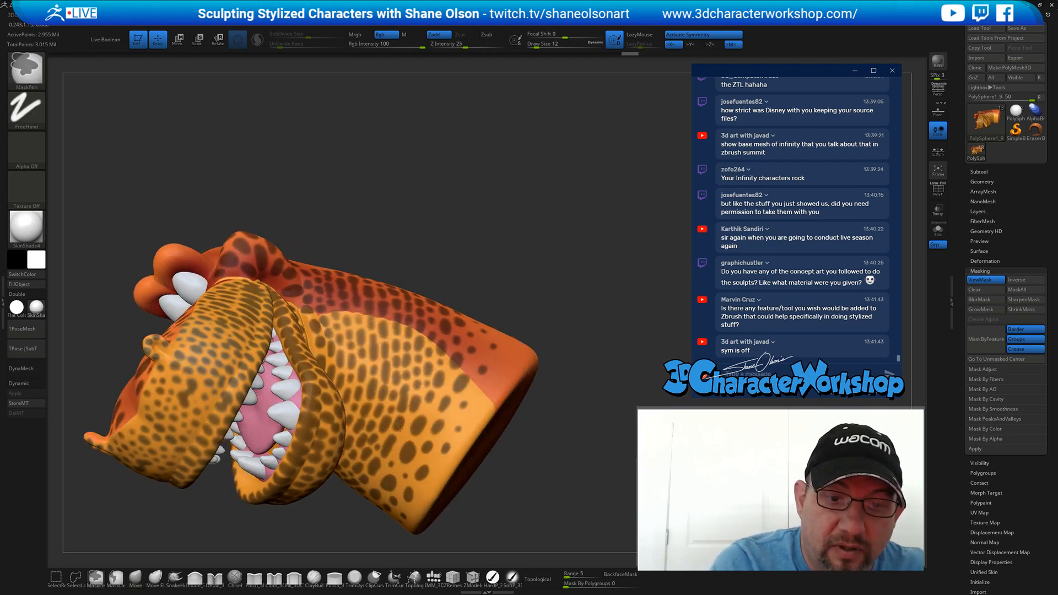
left_click(439, 464, "ctrl+alt")
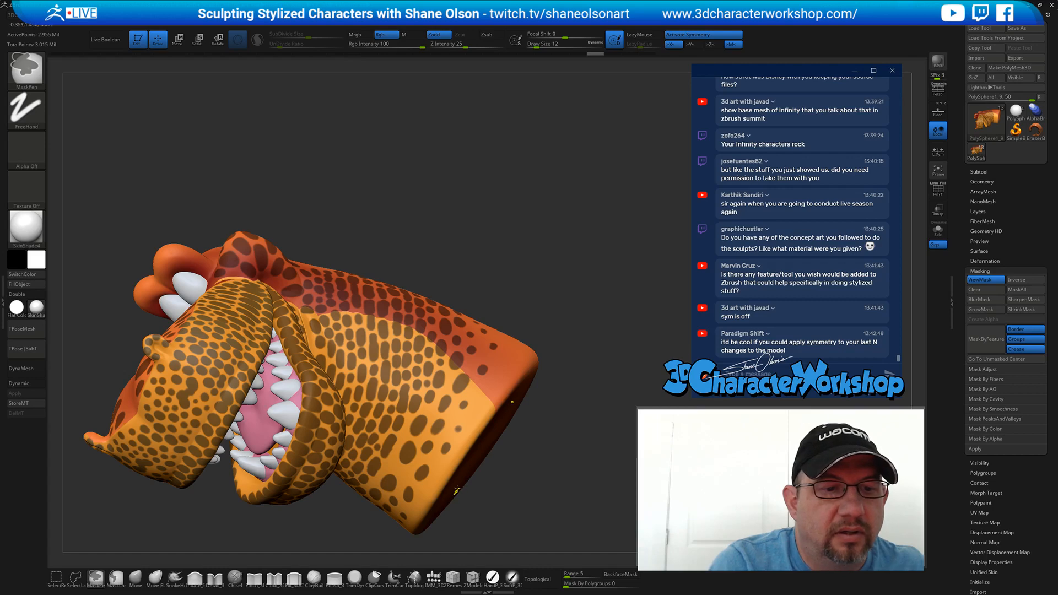
mouse_move(421, 449)
right_mouse_down()
mouse_move(422, 407)
mouse_move(412, 403)
mouse_move(431, 410)
right_mouse_up()
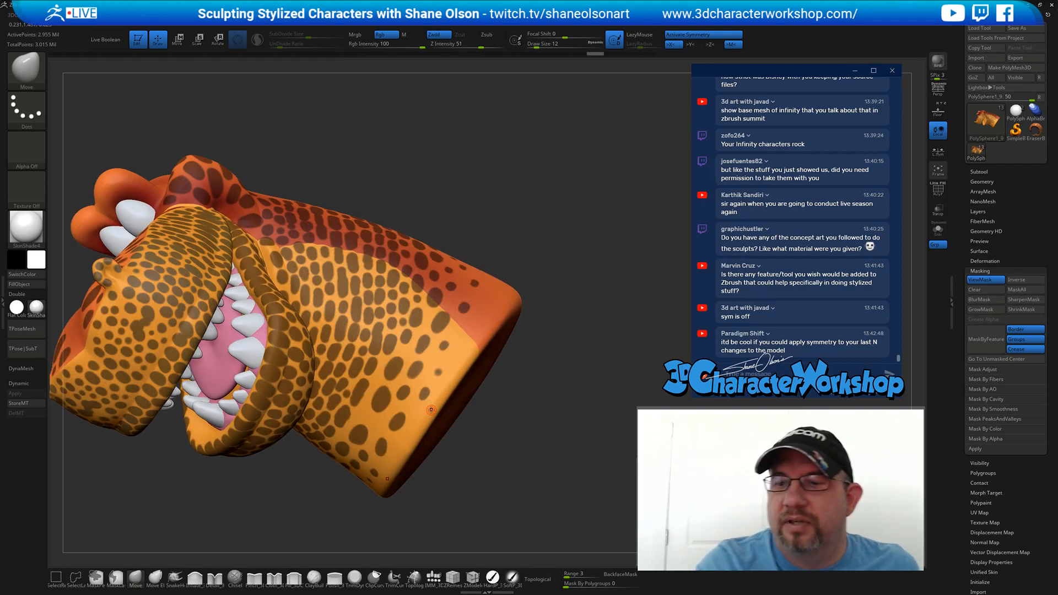
right_click_drag(436, 348, 444, 327)
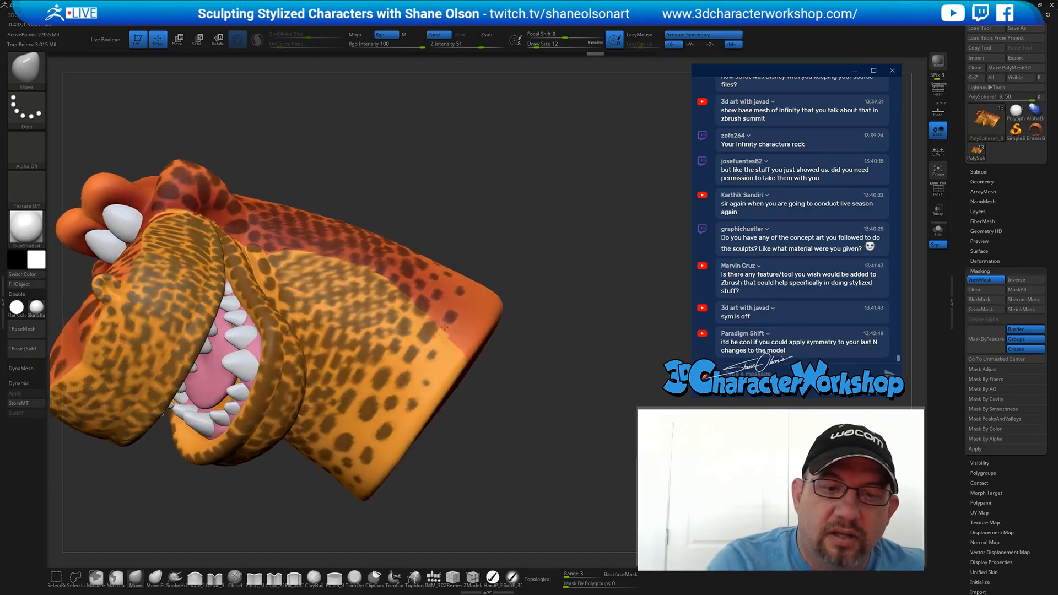
- Turn off symmetry and mask individual spots in the gaps on the yellow side of the neck
key("x")
key("ctrl")
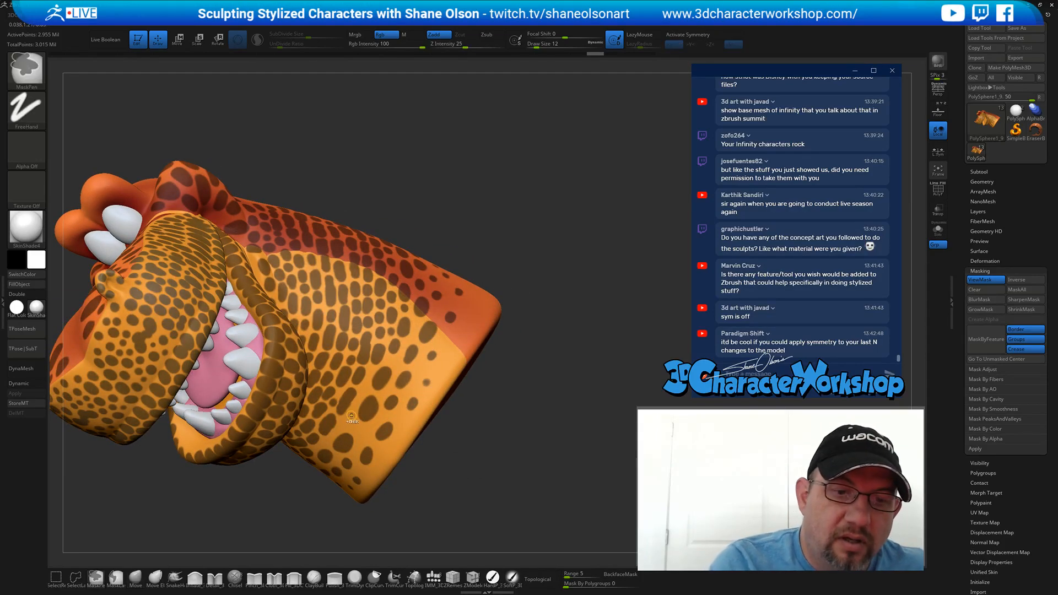
mouse_move(348, 418)
left_mouse_down("ctrl")
mouse_move(363, 437)
mouse_move(409, 421)
left_mouse_up("ctrl")
right_click_drag(446, 366, 445, 382)
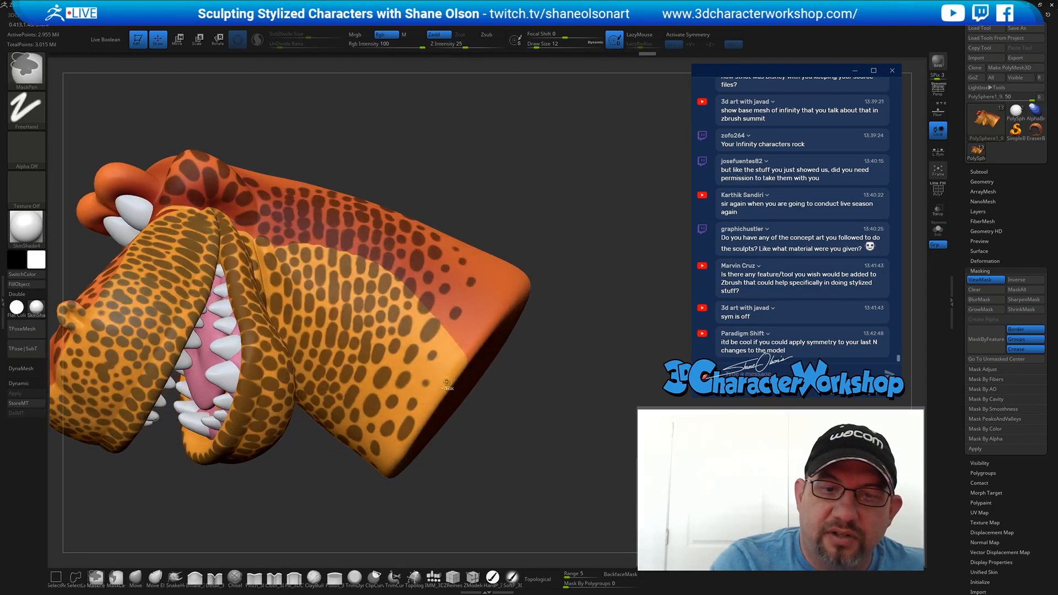
left_click_drag(453, 336, 449, 342, "ctrl")
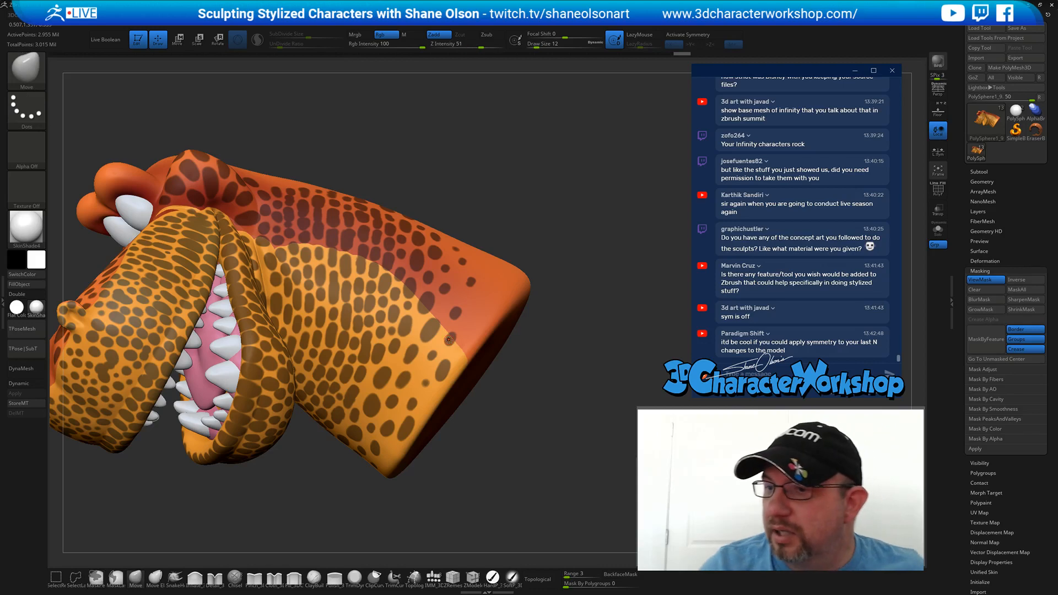
- Show the layers list and mask a few more spots on the red side of the neck near the open end
left_click(978, 211)
left_click_drag(567, 142, 560, 148)
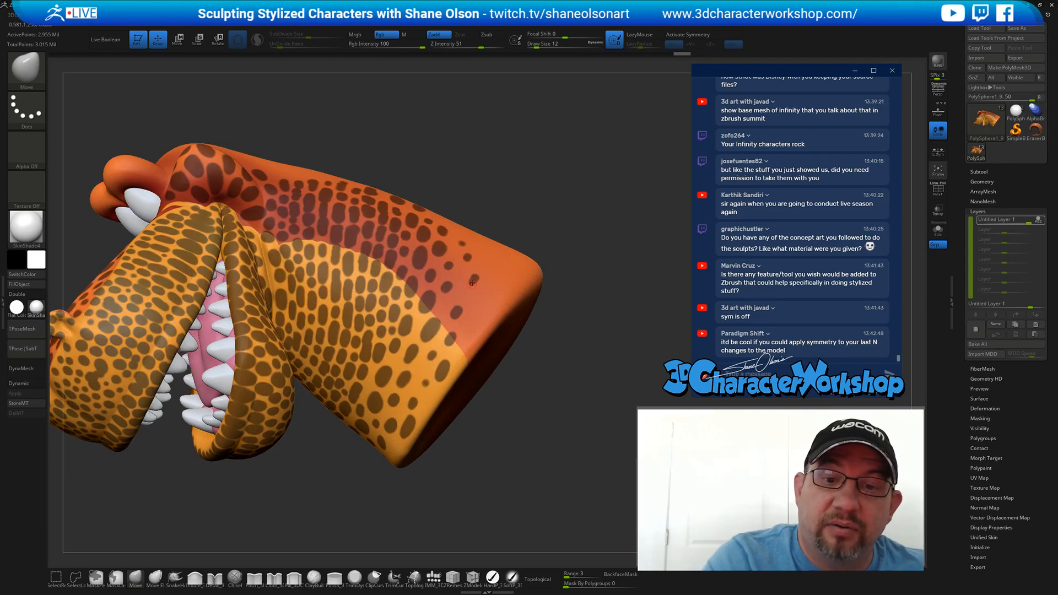
right_click_drag(467, 304, 472, 328)
left_click_drag(475, 283, 463, 265, "ctrl")
left_click_drag(444, 304, 475, 310, "ctrl")
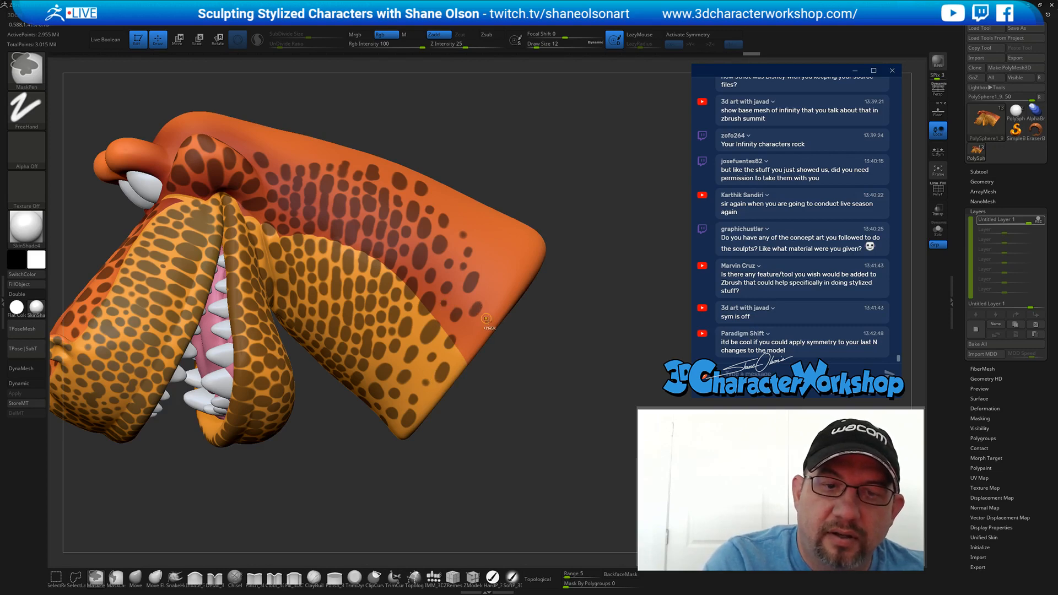
mouse_move(496, 362)
right_mouse_down()
mouse_move(495, 388)
mouse_move(538, 343)
mouse_move(459, 451)
right_mouse_up()
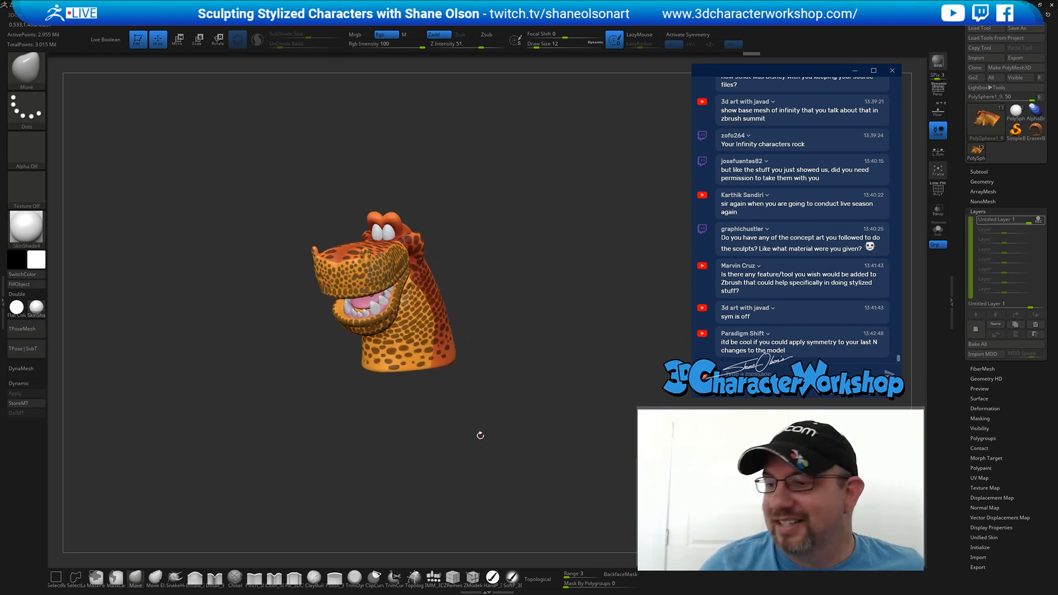
- Invert the spot mask and display the We're Back! reference image beside the head
right_click_drag(498, 418, 498, 482)
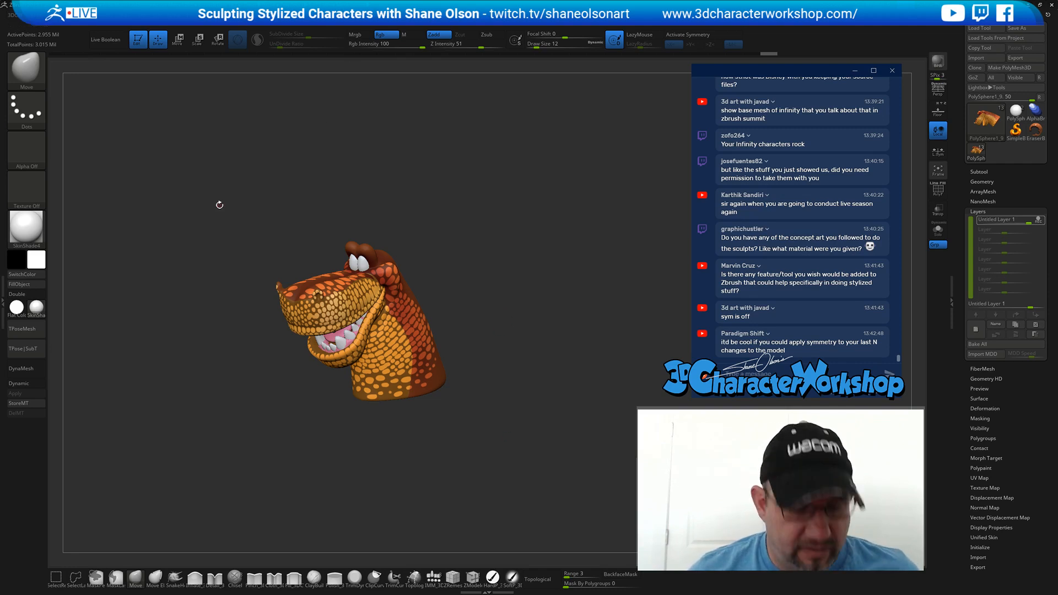
key("shift+z")
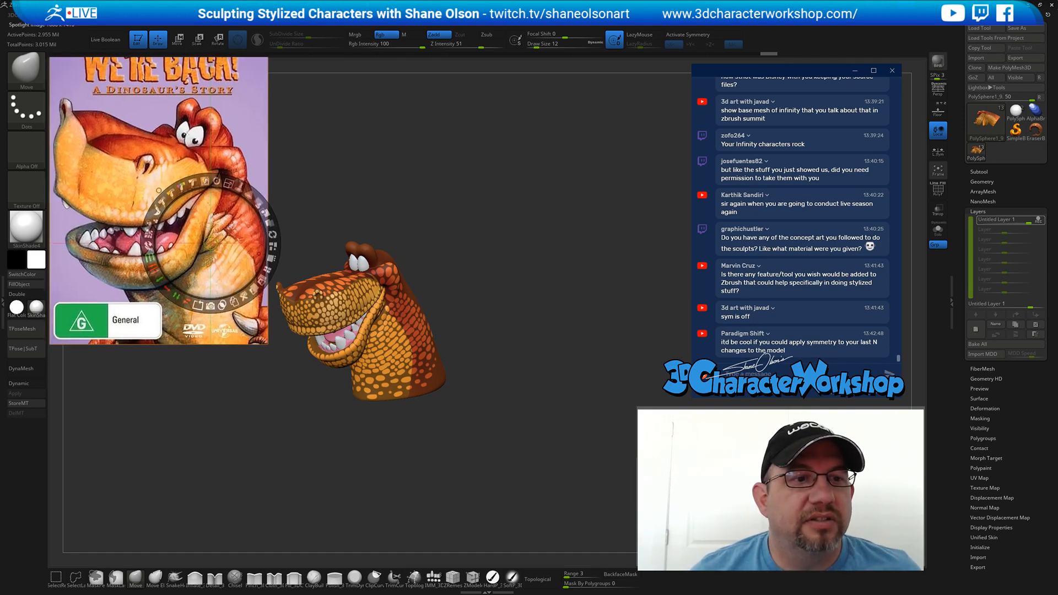
left_click(433, 229)
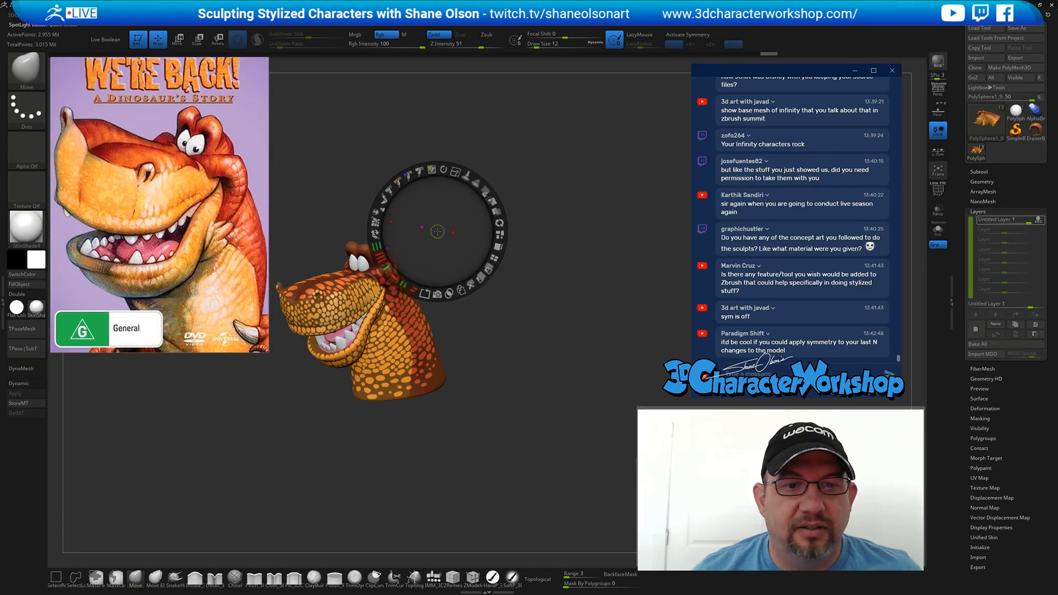
key("z")
left_click_drag(524, 233, 570, 249, "alt")
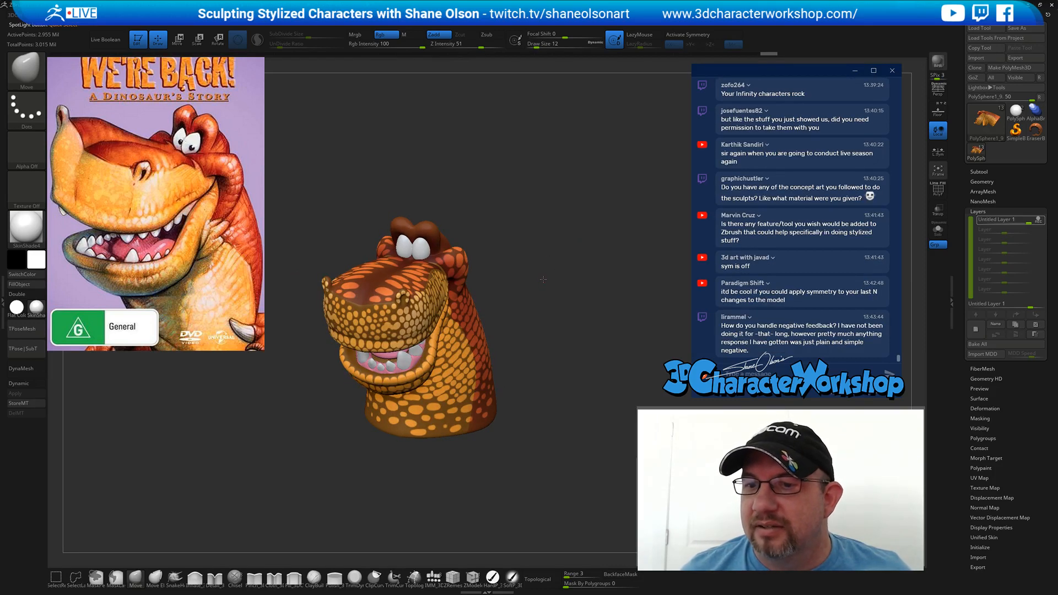
- Invert the mask twice to compare both mask states on the head
left_click_drag(543, 280, 556, 288)
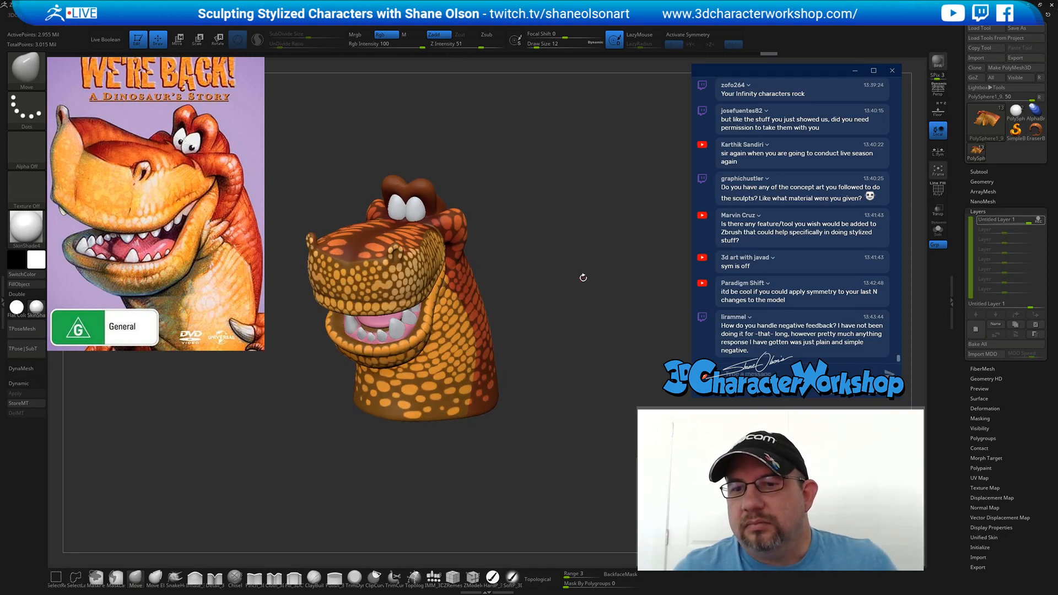
left_click_drag(583, 271, 579, 270)
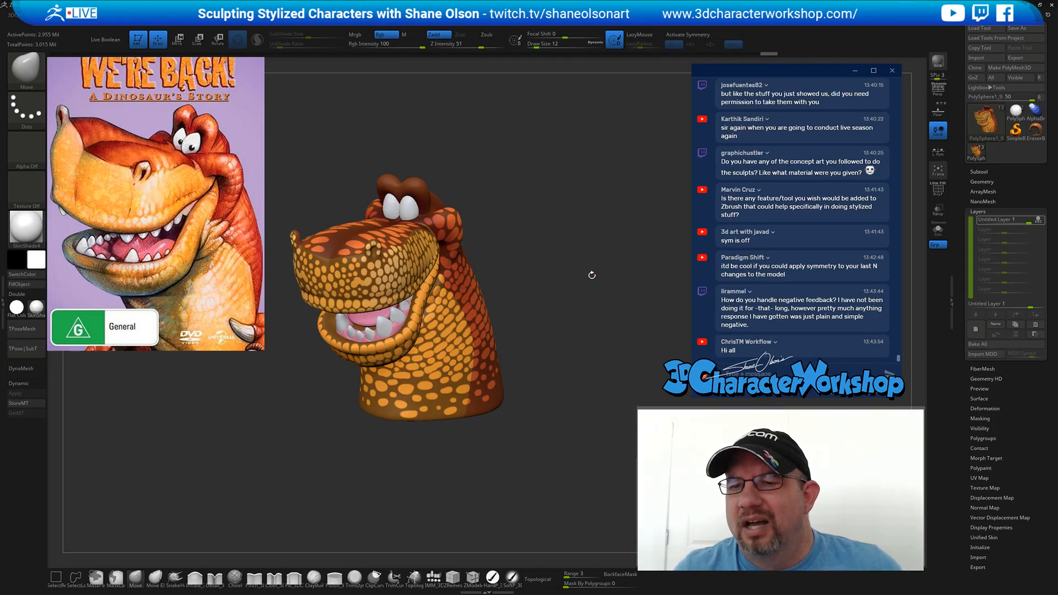
left_click_drag(593, 276, 592, 278)
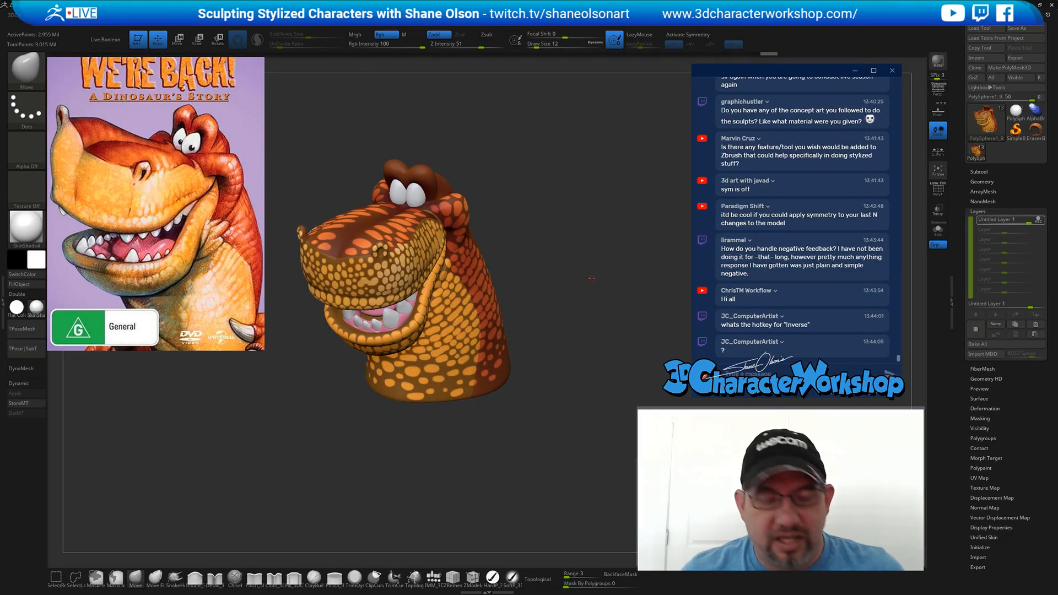
key("ctrl")
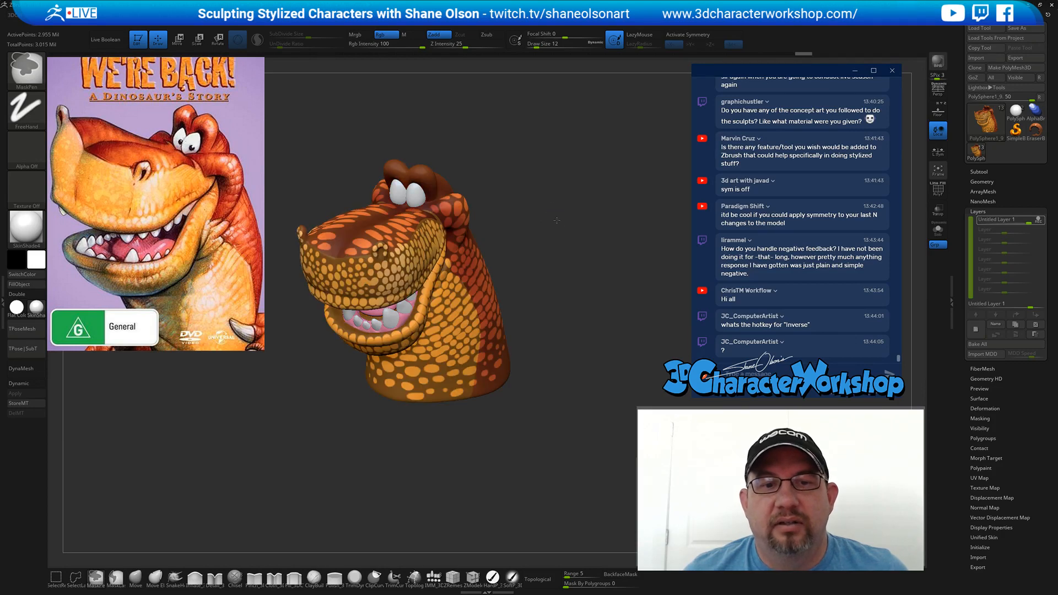
left_click(555, 248, "ctrl")
left_click(633, 288, "ctrl")
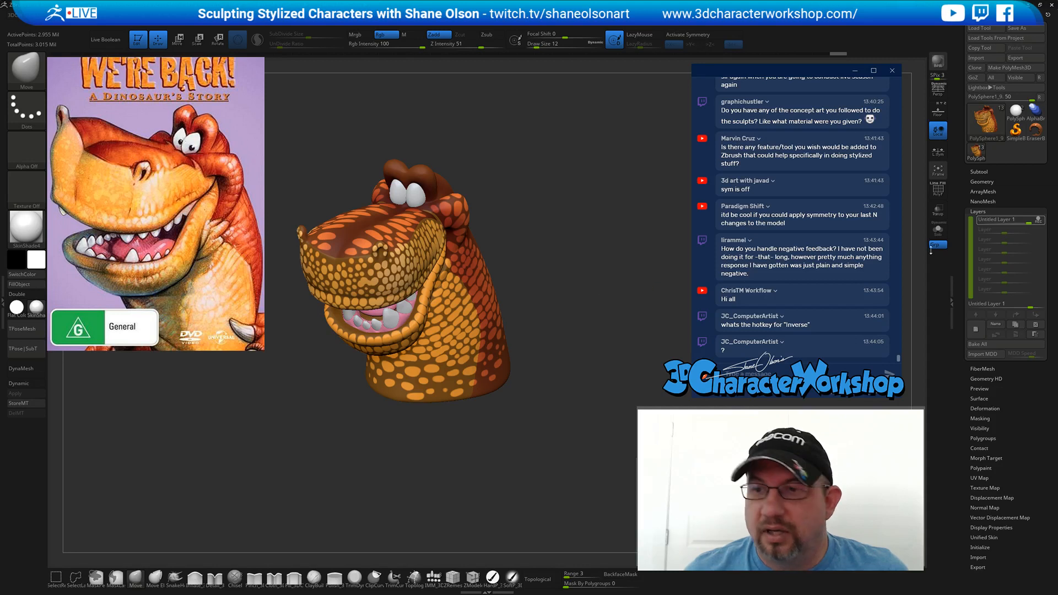
- Examine the inverted scale pattern on the head and neck from several angles against the reference image
left_click_drag(1016, 389, 1014, 363)
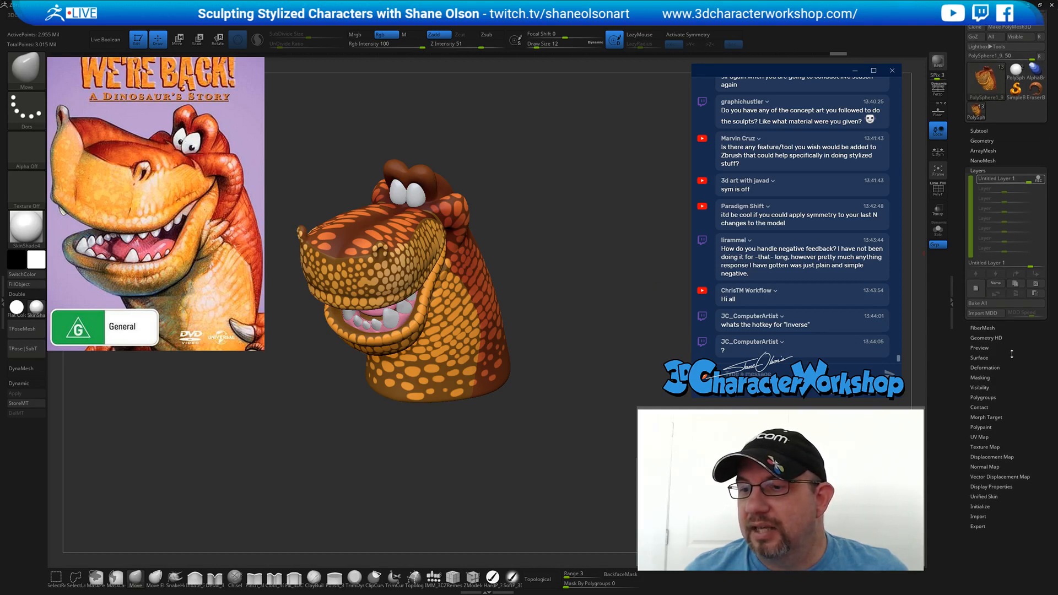
key("s")
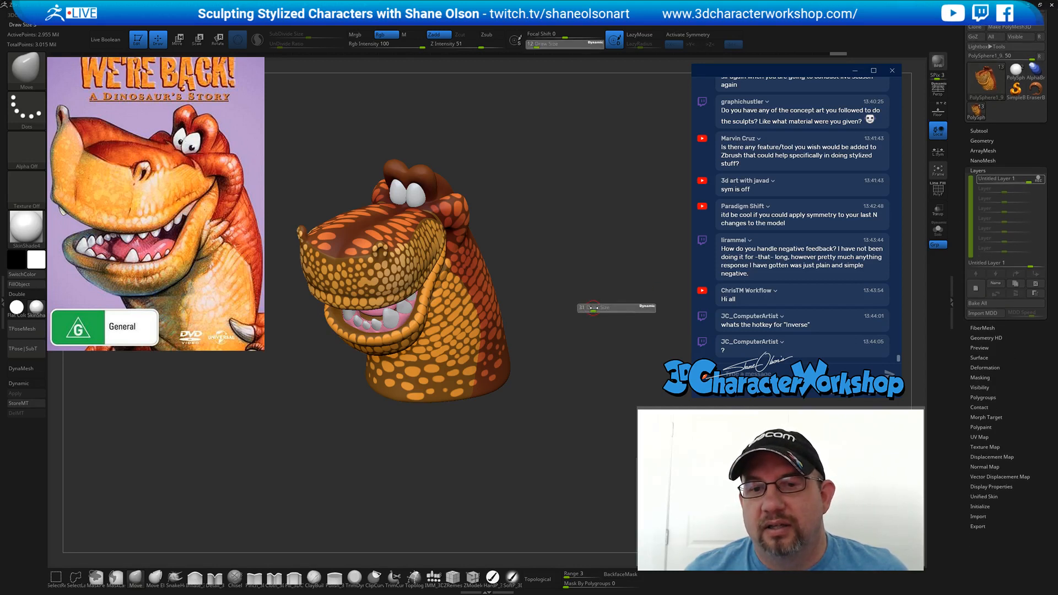
mouse_move(594, 309)
left_mouse_down()
mouse_move(584, 322)
mouse_move(594, 315)
left_mouse_up()
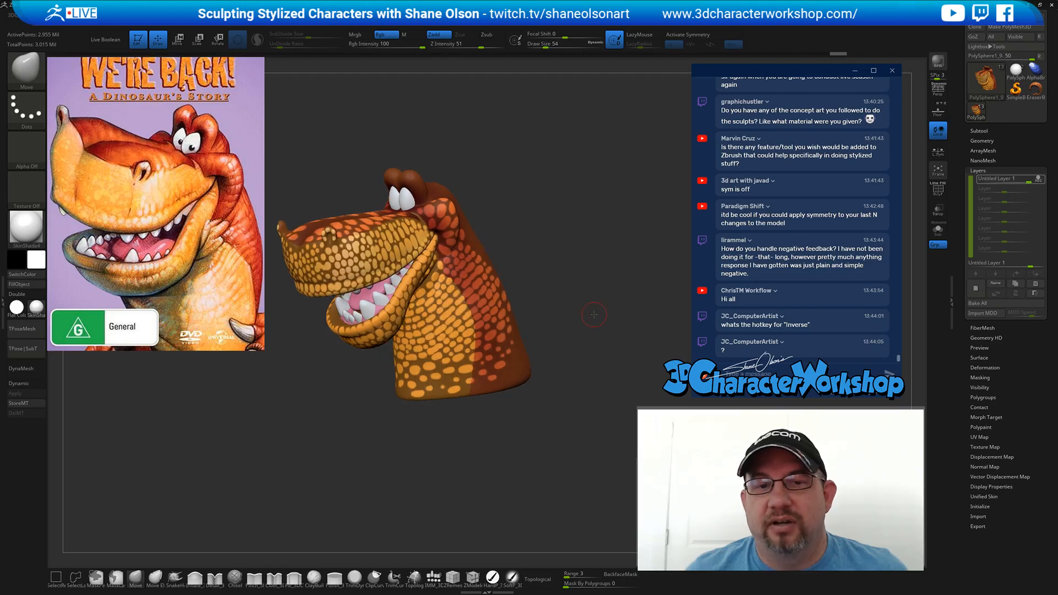
left_click_drag(939, 353, 940, 335)
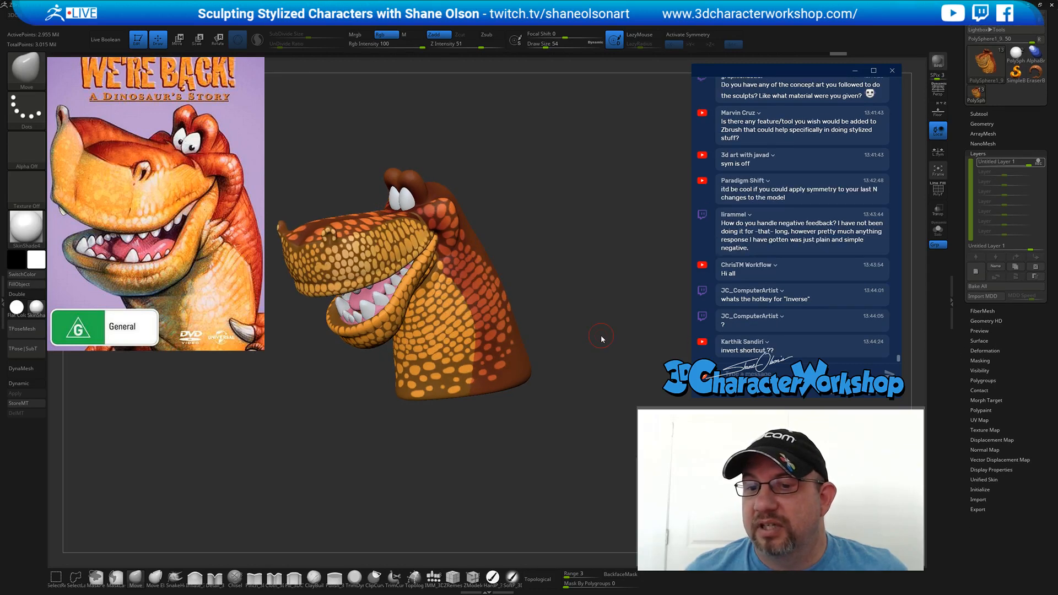
left_click_drag(587, 318, 585, 319)
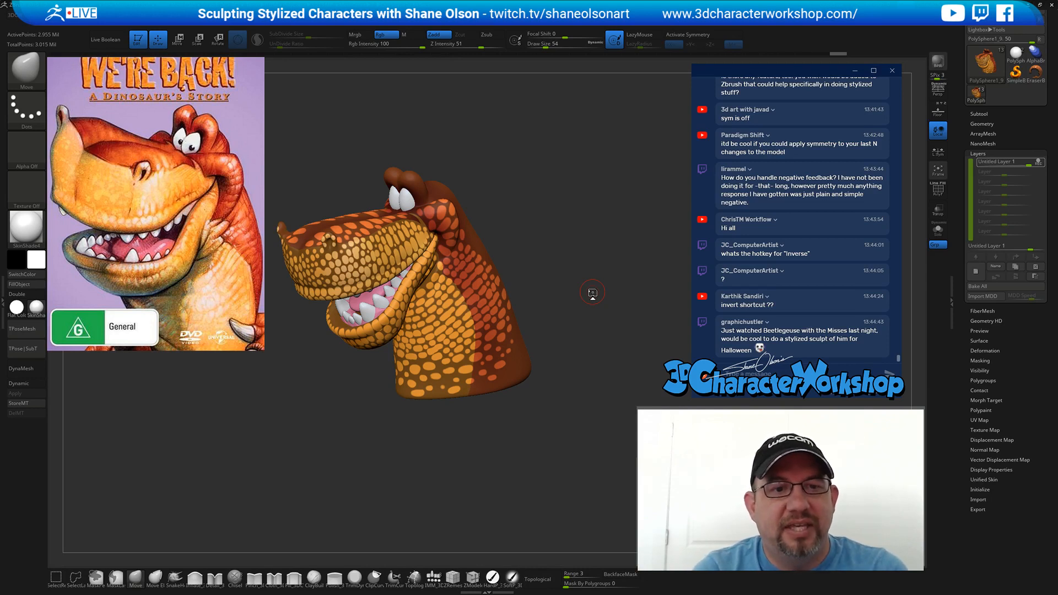
mouse_move(569, 248)
left_mouse_down()
mouse_move(595, 269)
mouse_move(599, 297)
left_mouse_up()
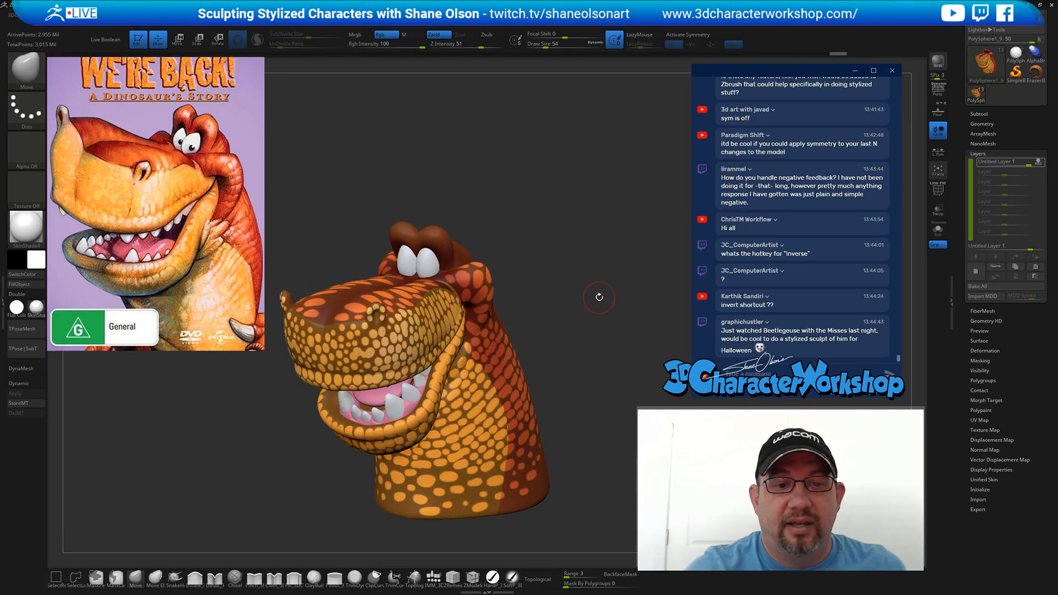
left_click_drag(533, 378, 536, 278)
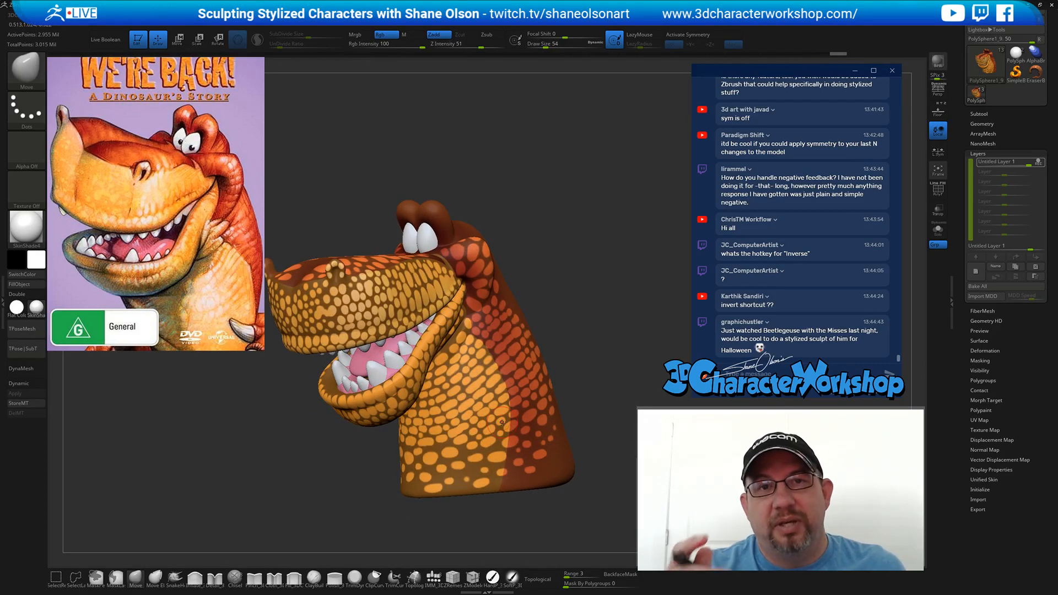
mouse_move(580, 358)
left_mouse_down()
mouse_move(579, 369)
mouse_move(478, 434)
mouse_move(492, 423)
left_mouse_up()
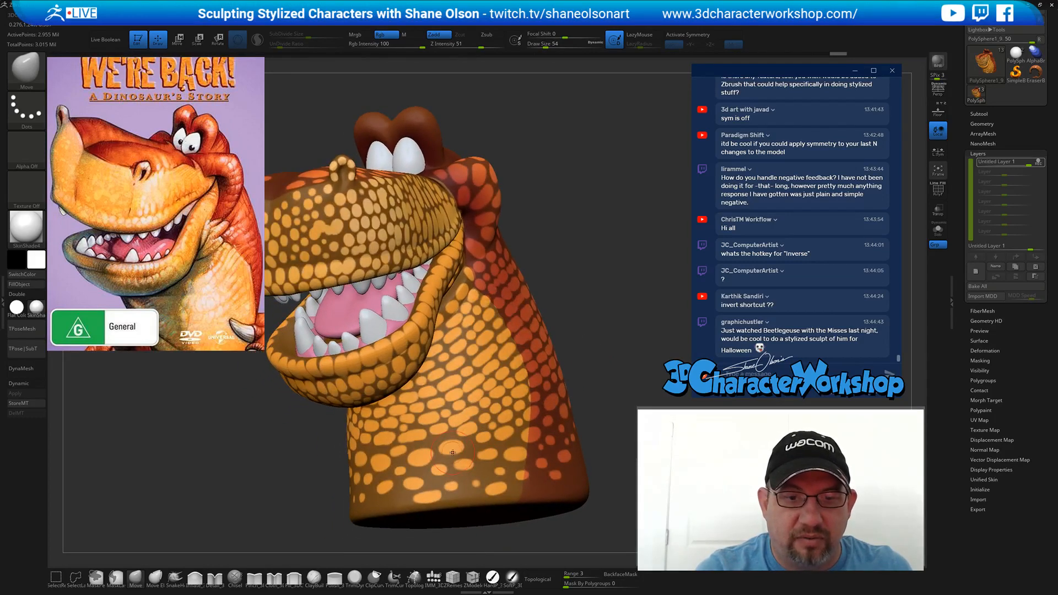
- Reduce the draw size to 10 and erase mask spots in the gaps between scales on the yellow front of the neck
key("s")
left_click_drag(451, 451, 445, 449)
key("ctrl")
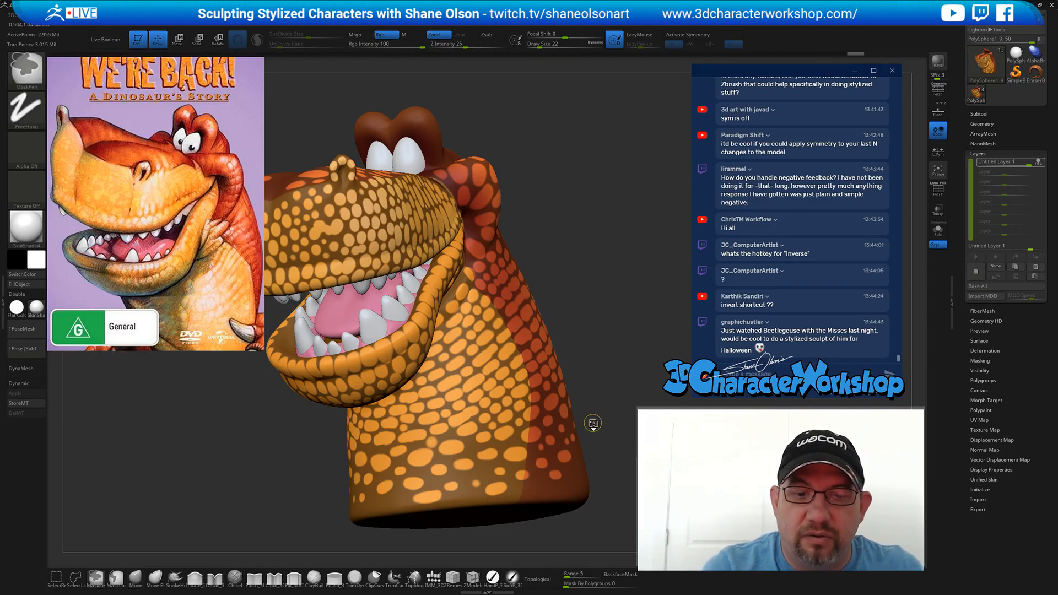
key("ctrl+z")
key("bracketleft")
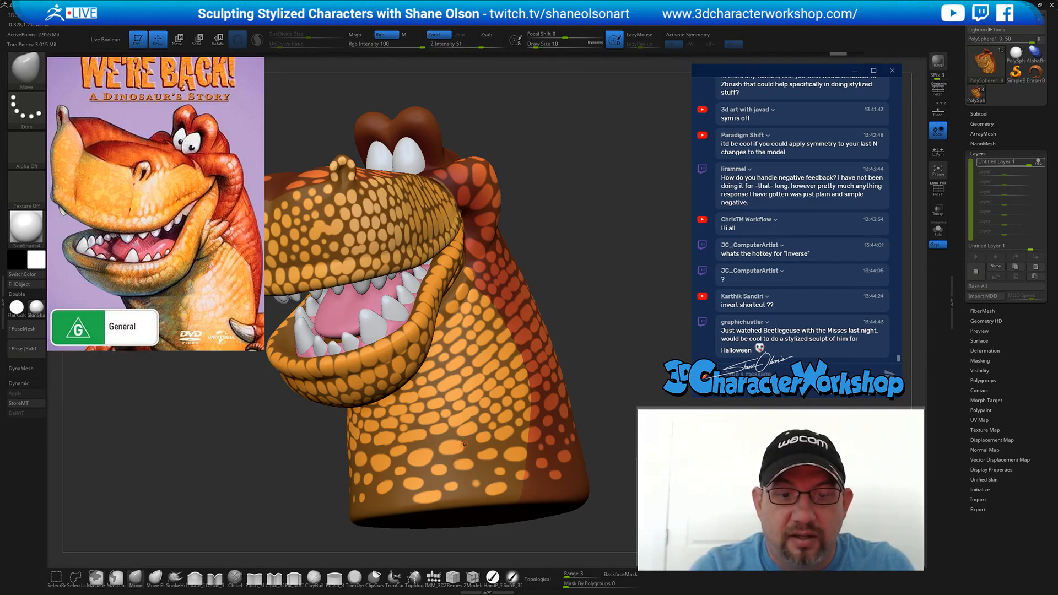
key("ctrl")
mouse_move(430, 442)
left_mouse_down("ctrl+alt")
mouse_move(475, 447)
mouse_move(460, 452)
left_mouse_up("ctrl+alt")
left_click_drag(560, 460, 550, 484)
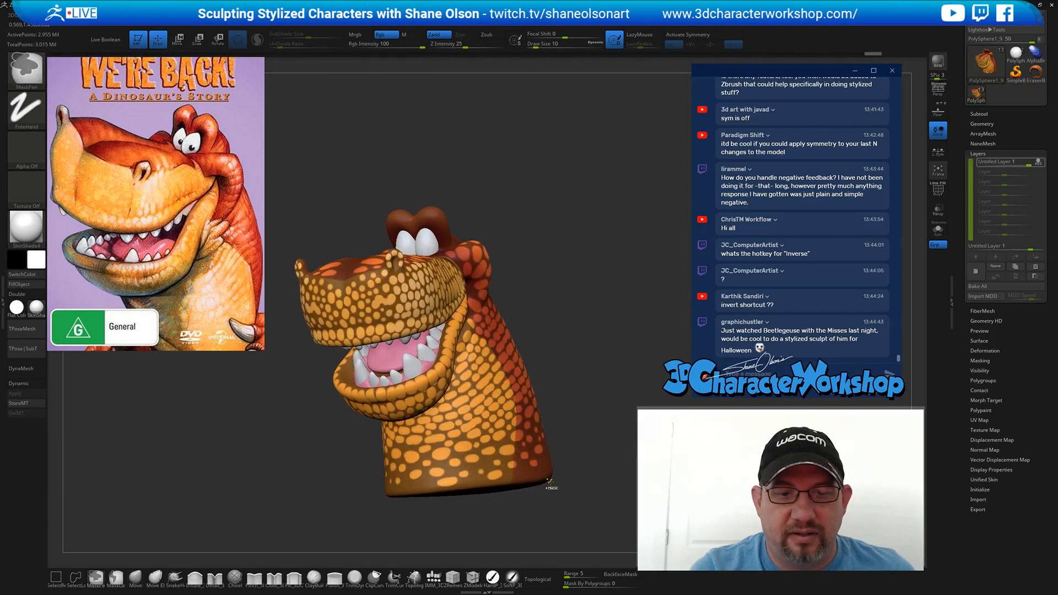
- Turn on symmetry and open more small spots in the mask along the lower yellow part of the neck
key("x")
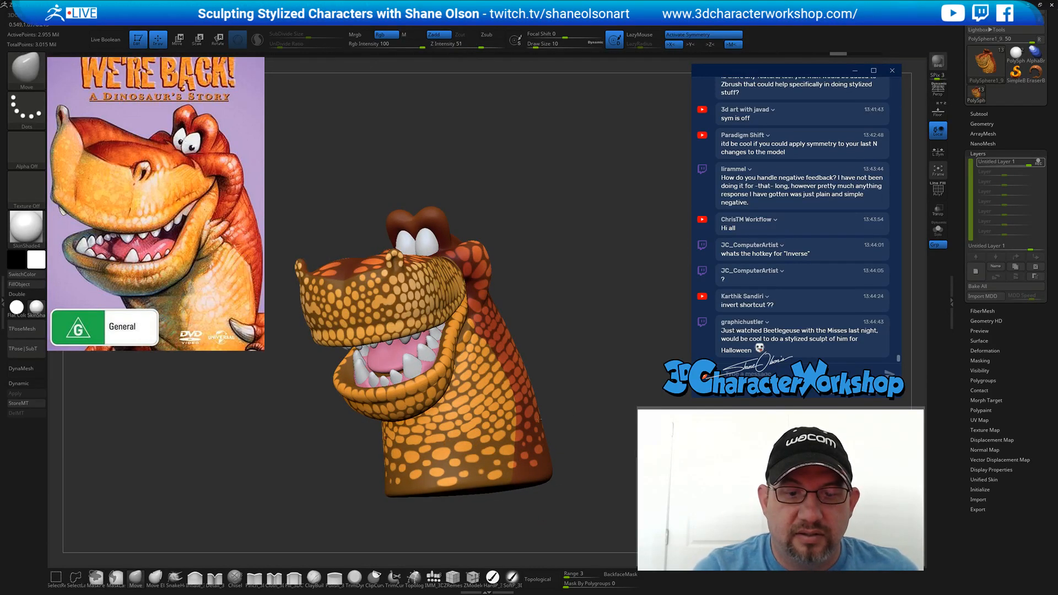
left_click_drag(571, 414, 561, 466, "alt")
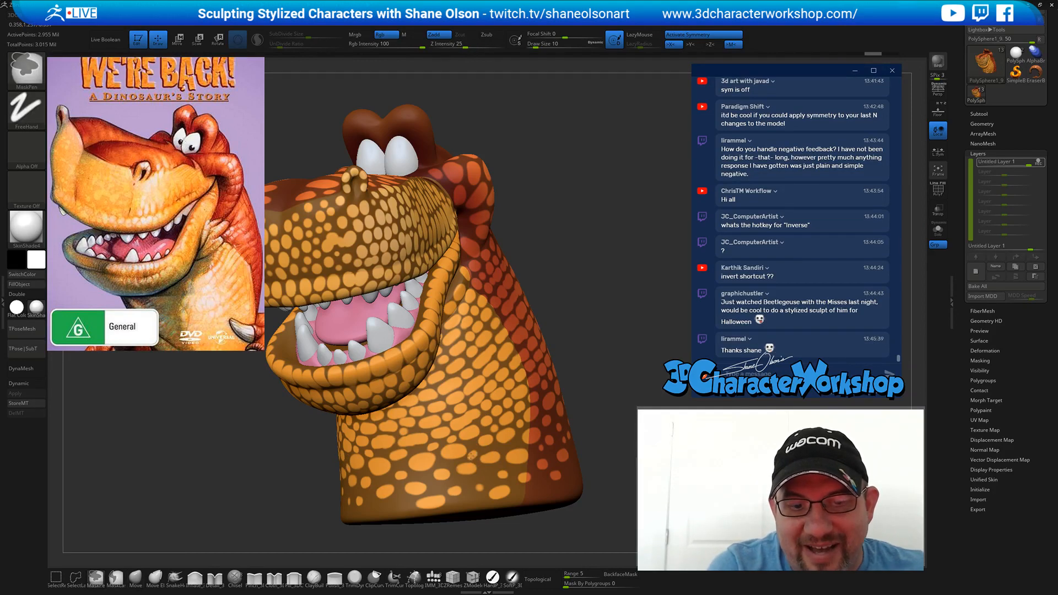
mouse_move(484, 449)
right_mouse_down("alt")
mouse_move(504, 455)
mouse_move(516, 435)
right_mouse_up("alt")
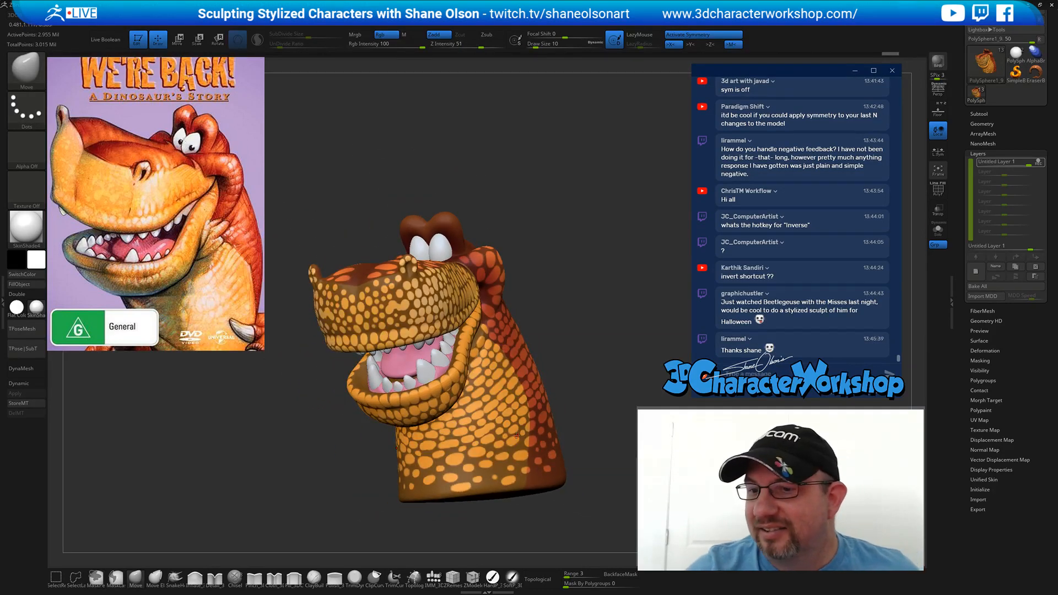
right_click_drag(603, 272, 617, 220)
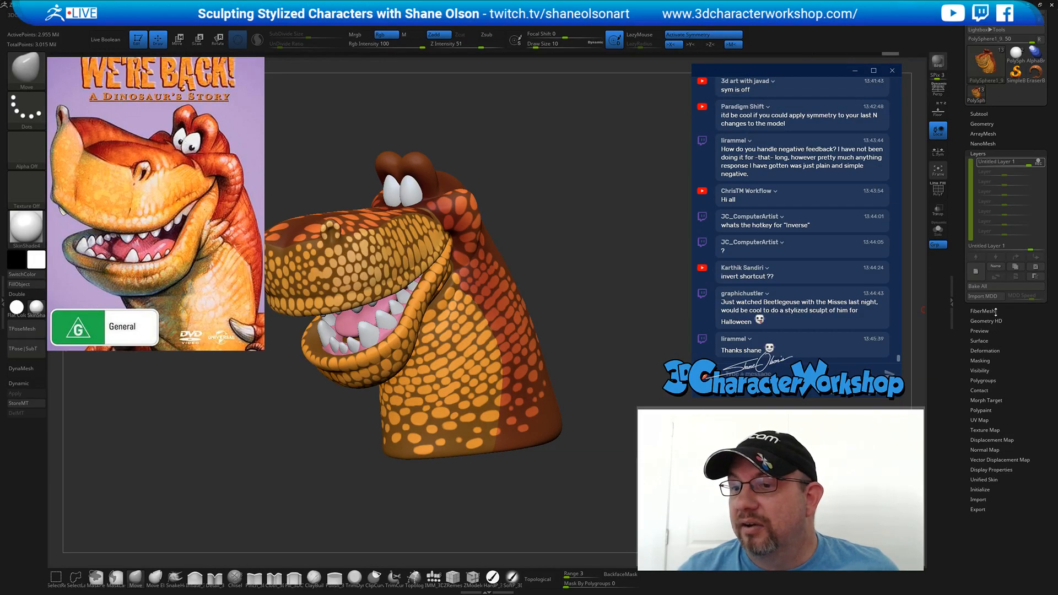
- Hide the mask display and sample a light yellow-orange from the snout in the reference image as the paint color
left_click(989, 360)
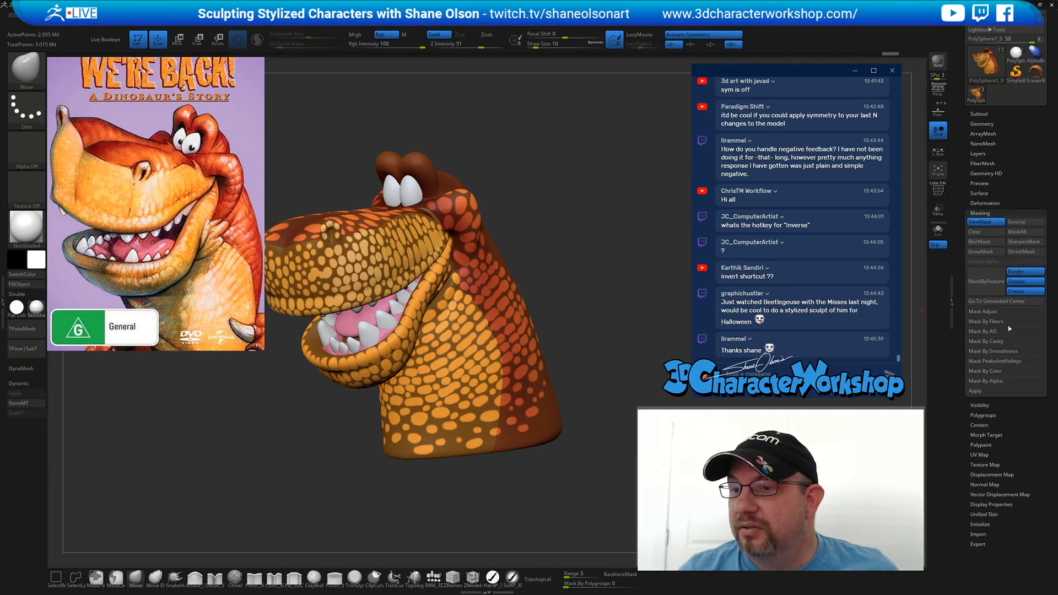
left_click(980, 221)
right_click_drag(603, 206, 574, 208)
key("shift+z")
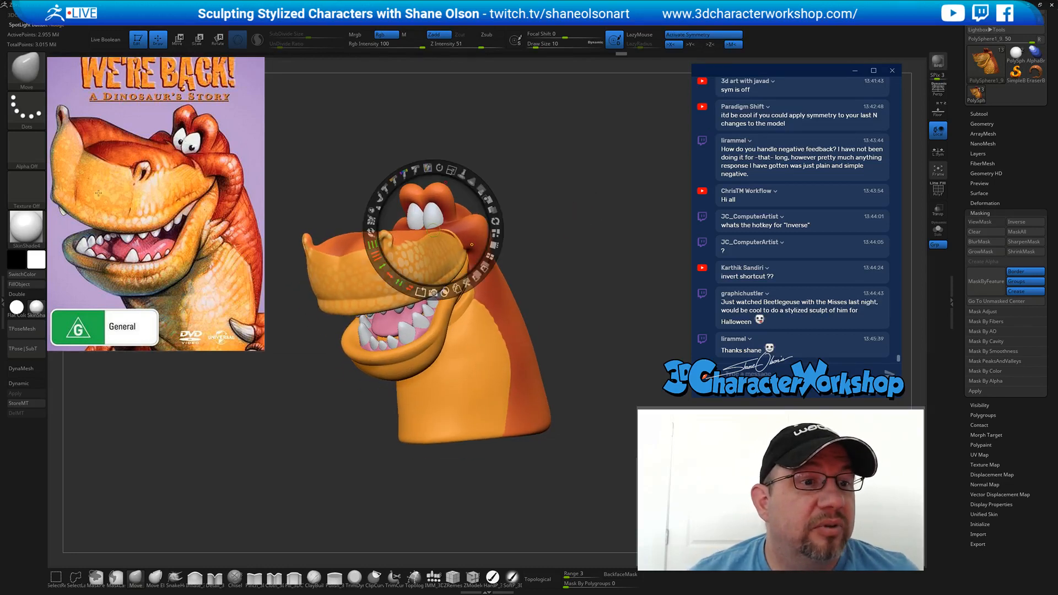
key("c")
key("shift+z")
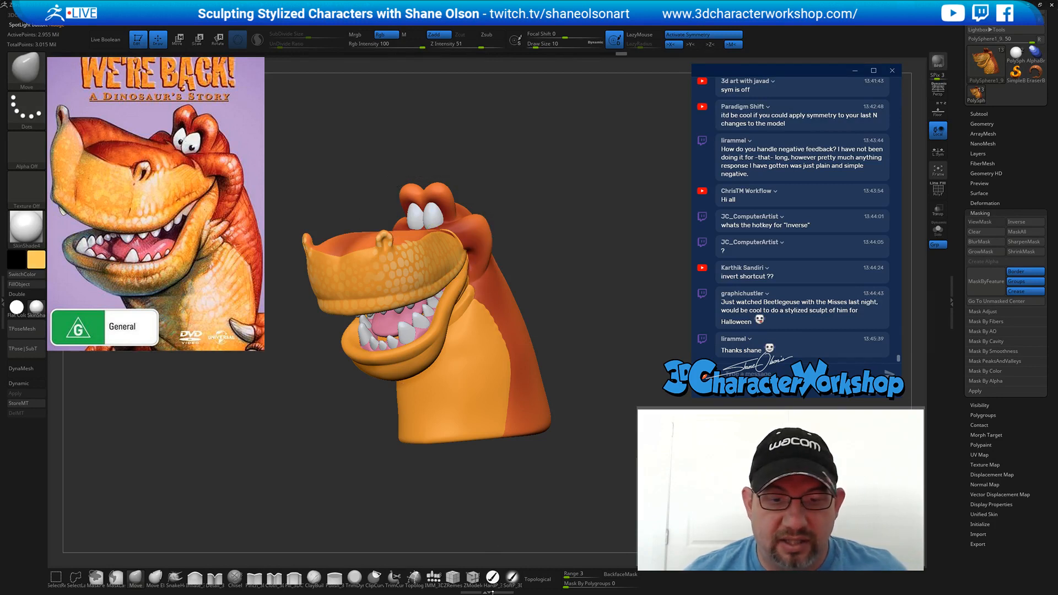
- Switch to the soft paint brush, set the draw size to 234 and paint light yellow-orange scales on the yellow neck area
left_click(512, 577)
key("s")
mouse_move(610, 278)
left_mouse_down()
mouse_move(634, 288)
mouse_move(567, 302)
mouse_move(547, 339)
left_mouse_up()
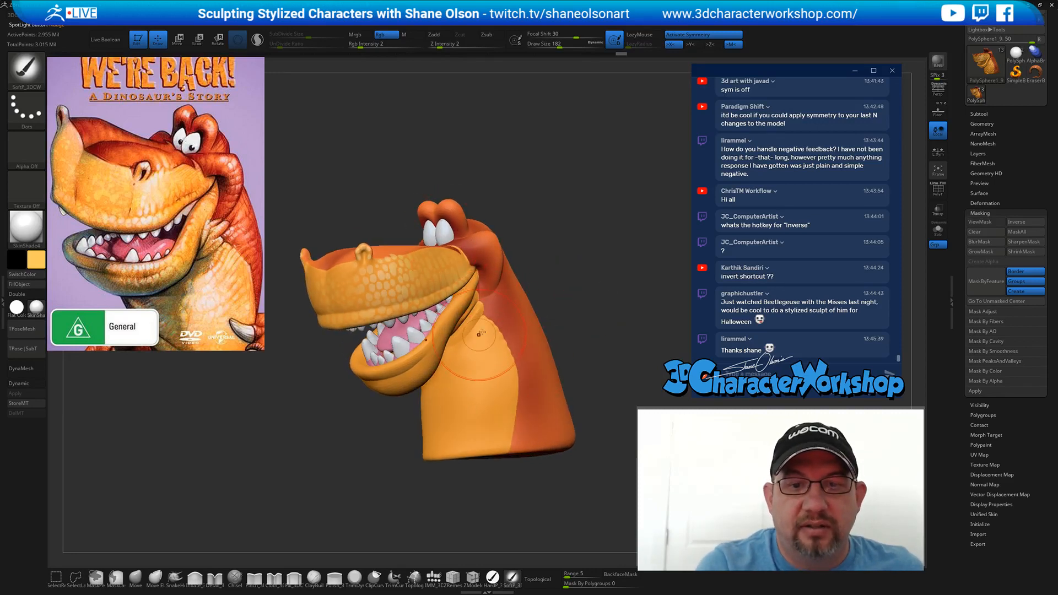
key("s")
left_click_drag(476, 351, 485, 340)
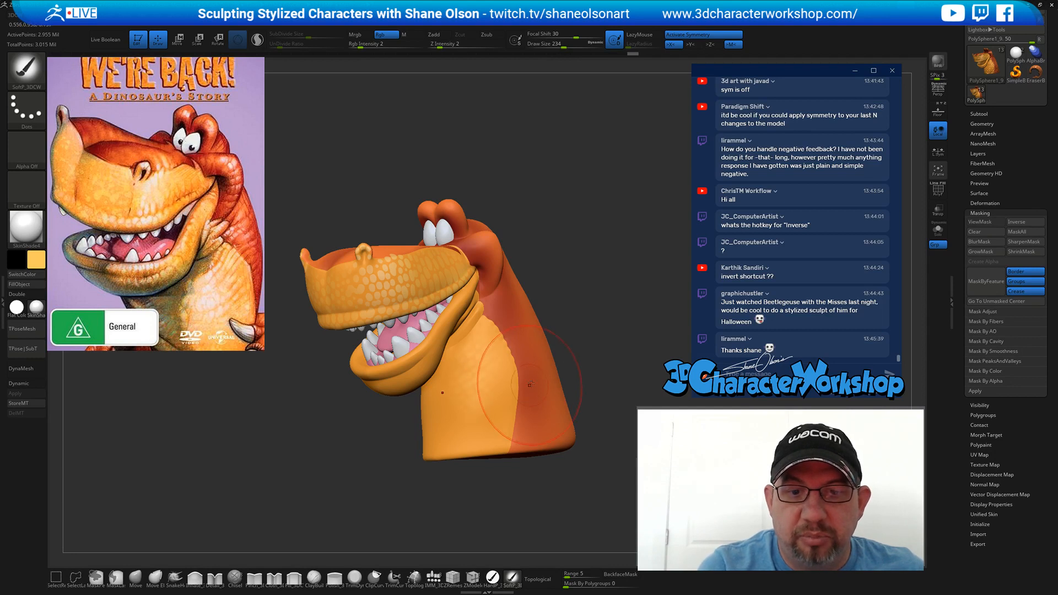
mouse_move(584, 306)
left_mouse_down()
mouse_move(466, 336)
mouse_move(446, 371)
left_mouse_up()
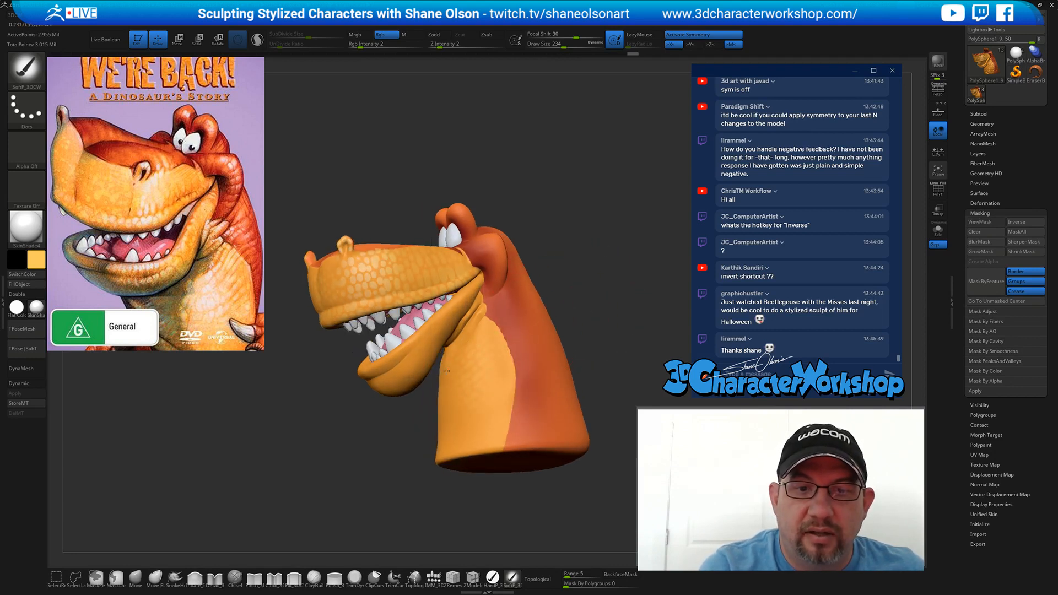
left_click_drag(443, 420, 475, 380)
left_click_drag(599, 325, 604, 366)
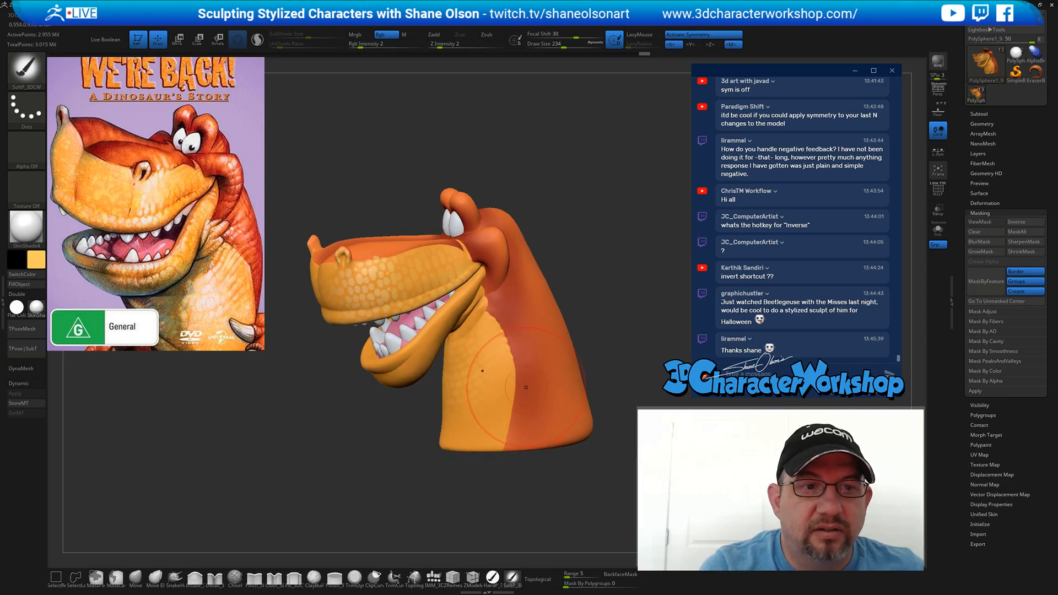
left_click_drag(487, 370, 484, 361)
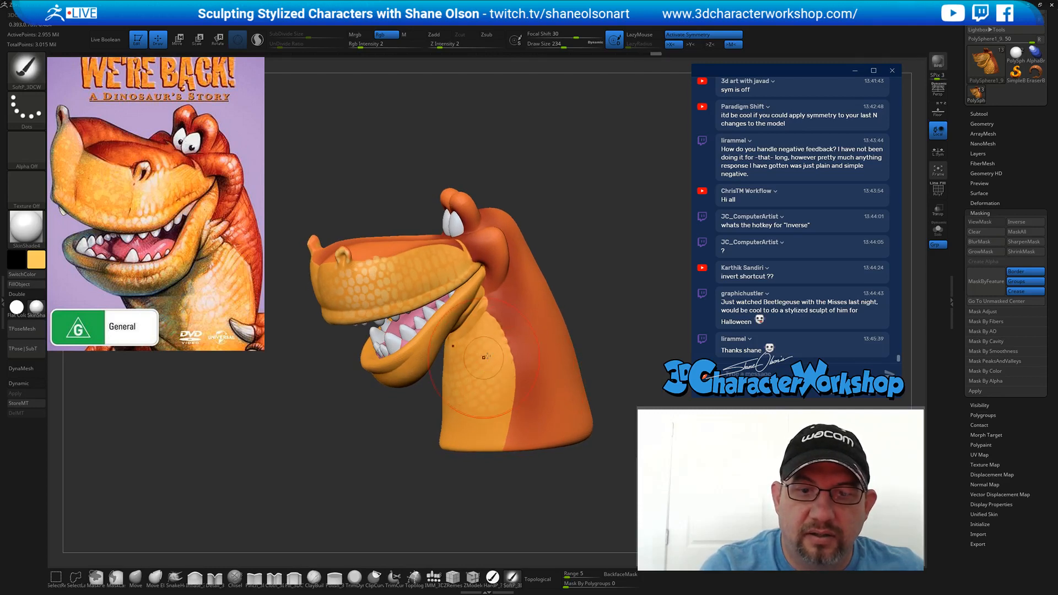
- Paint more light yellow-orange over the scales below the jaw and down the lower yellow part of the neck
left_click_drag(405, 414, 433, 387)
left_click_drag(456, 347, 391, 365)
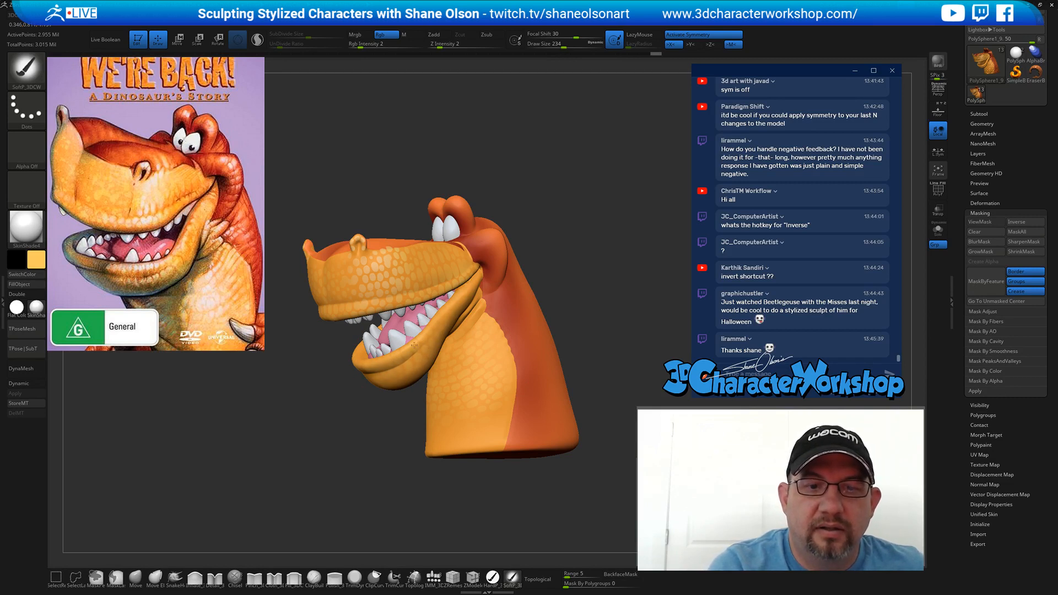
left_click_drag(414, 345, 402, 355)
mouse_move(406, 414)
left_mouse_down()
mouse_move(370, 408)
mouse_move(398, 407)
left_mouse_up()
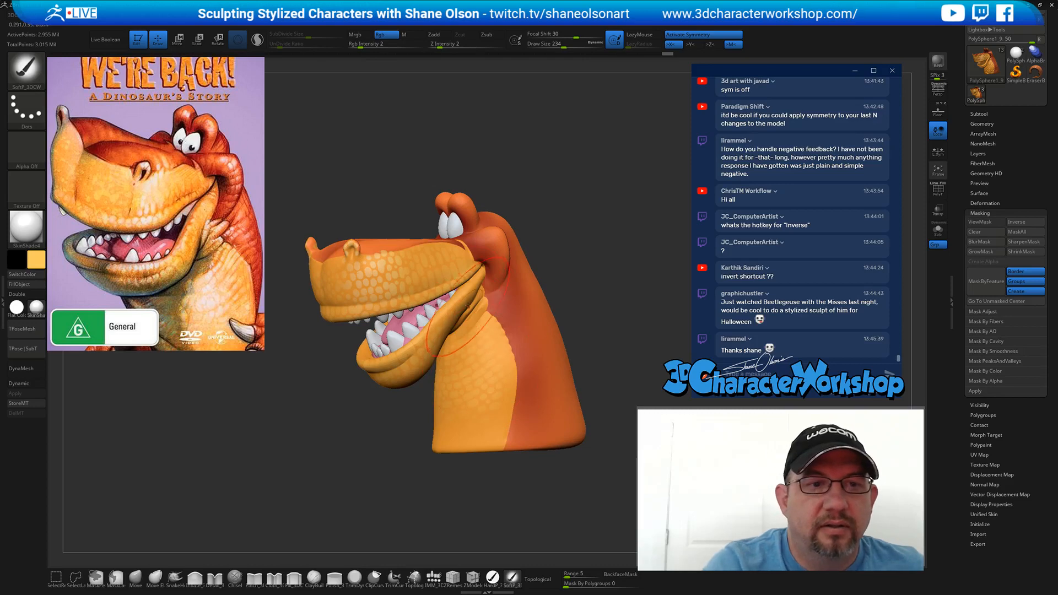
left_click_drag(465, 295, 473, 320)
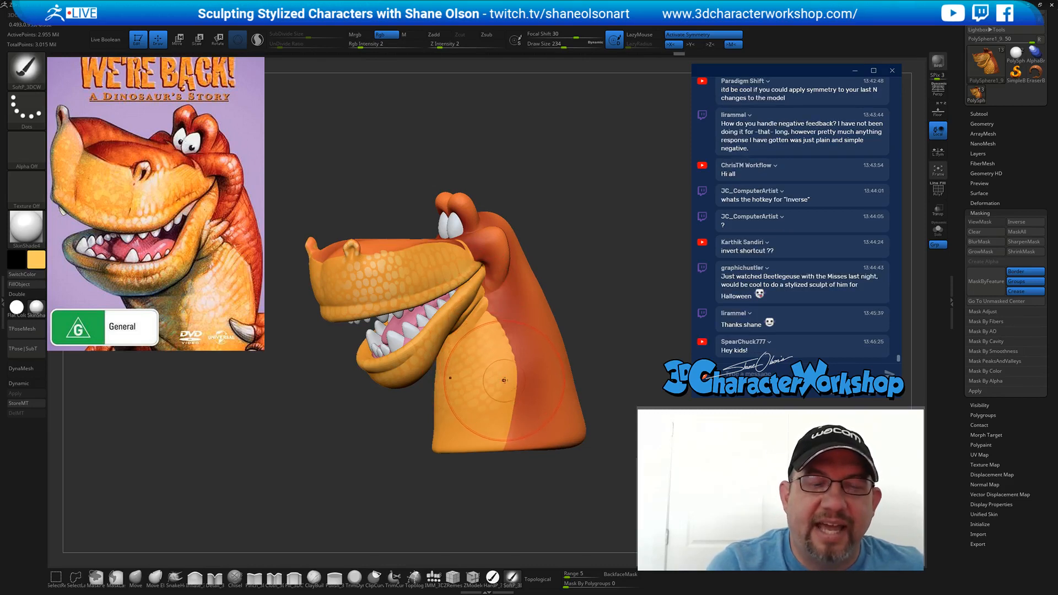
left_click_drag(481, 283, 462, 294)
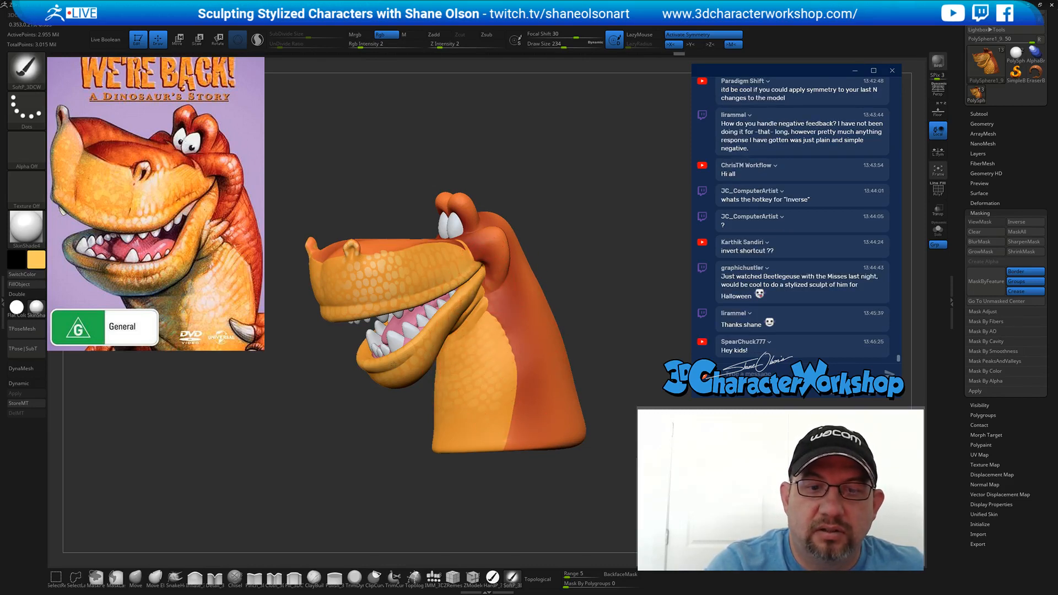
left_click_drag(394, 364, 398, 358)
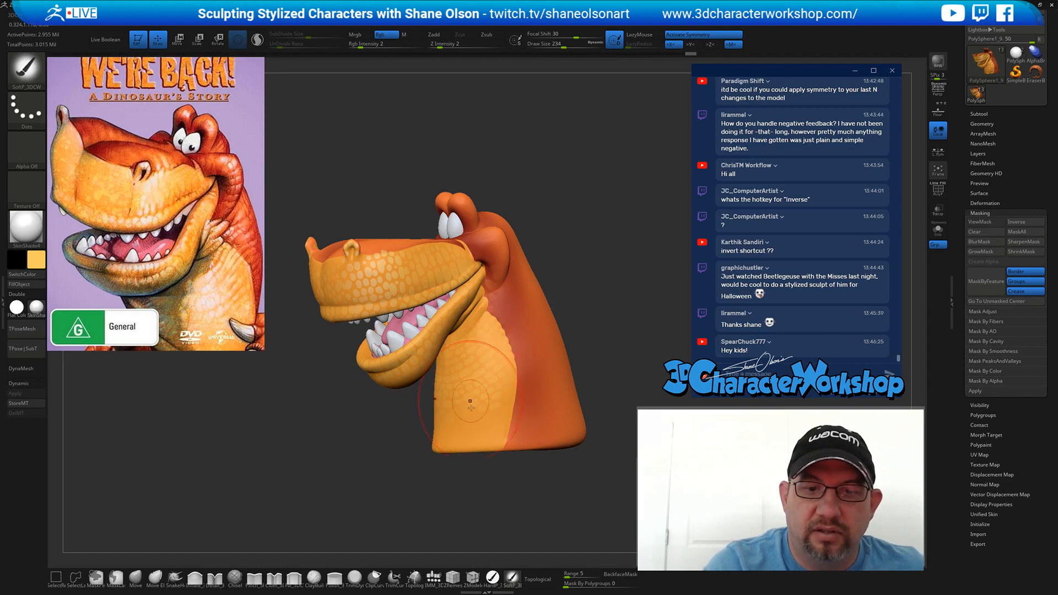
left_click_drag(472, 408, 512, 335)
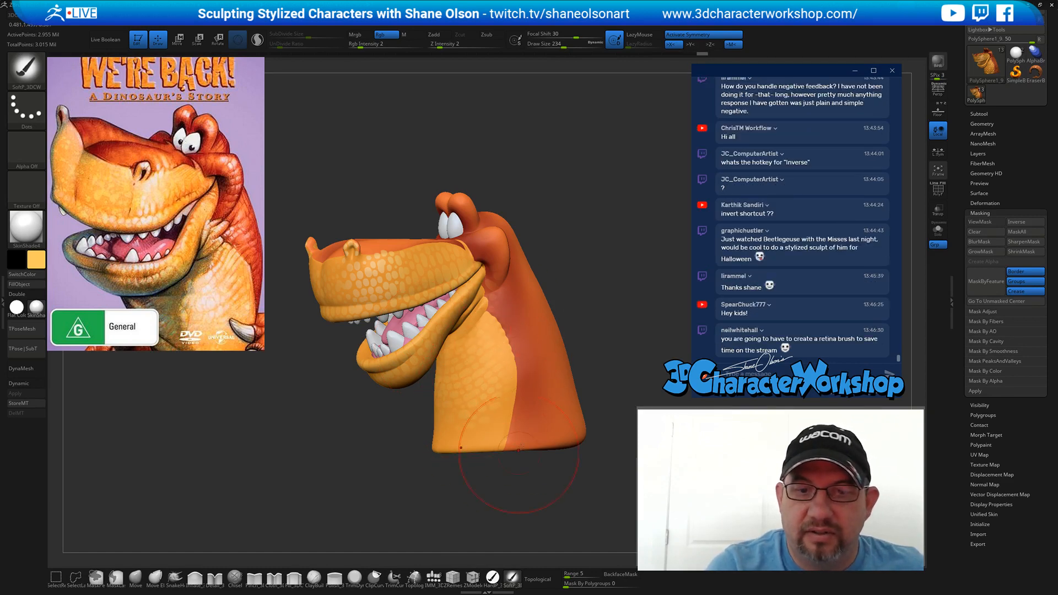
- Reduce the draw size to 197 and build up the light scale color in the middle of the yellow neck area
mouse_move(500, 404)
right_mouse_down("alt")
mouse_move(493, 383)
mouse_move(468, 405)
mouse_move(490, 412)
mouse_move(489, 366)
mouse_move(535, 396)
right_mouse_up("alt")
right_click_drag(535, 396, 543, 422, "alt")
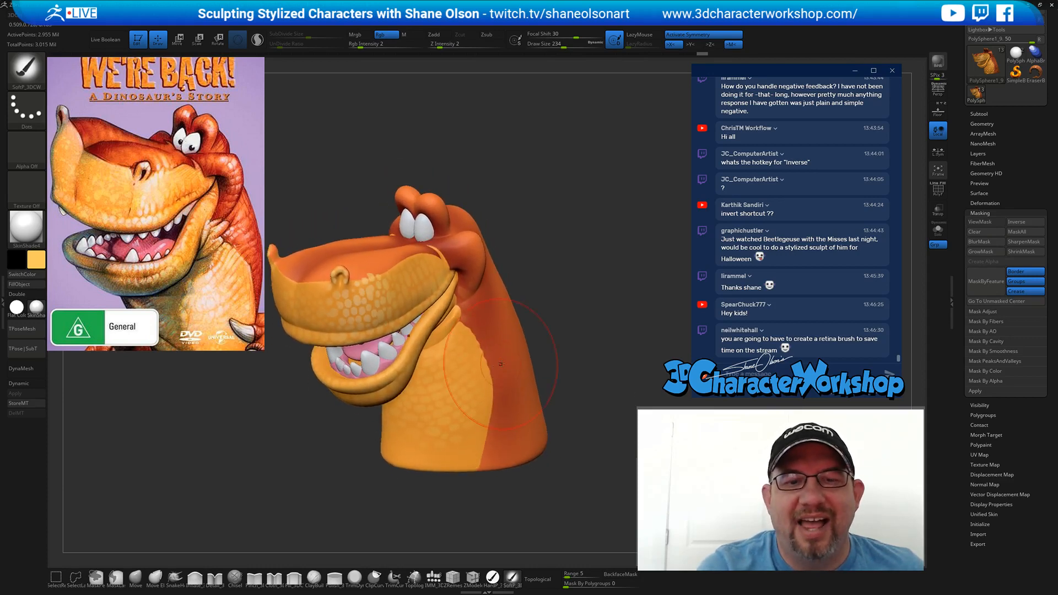
key("s")
left_click_drag(583, 321, 580, 321)
right_click_drag(508, 403, 466, 408)
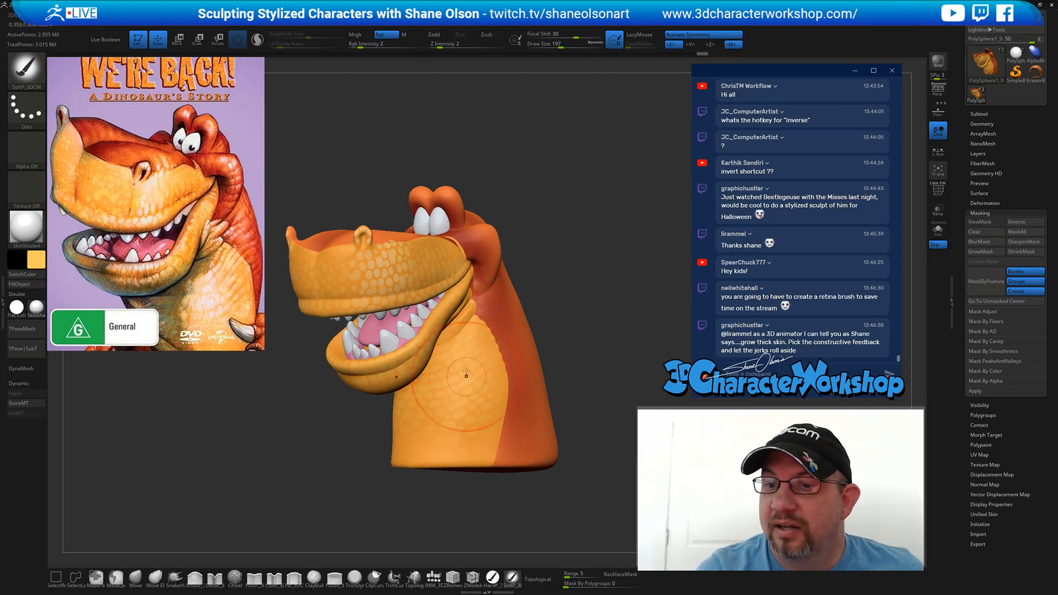
right_click_drag(439, 425, 448, 394)
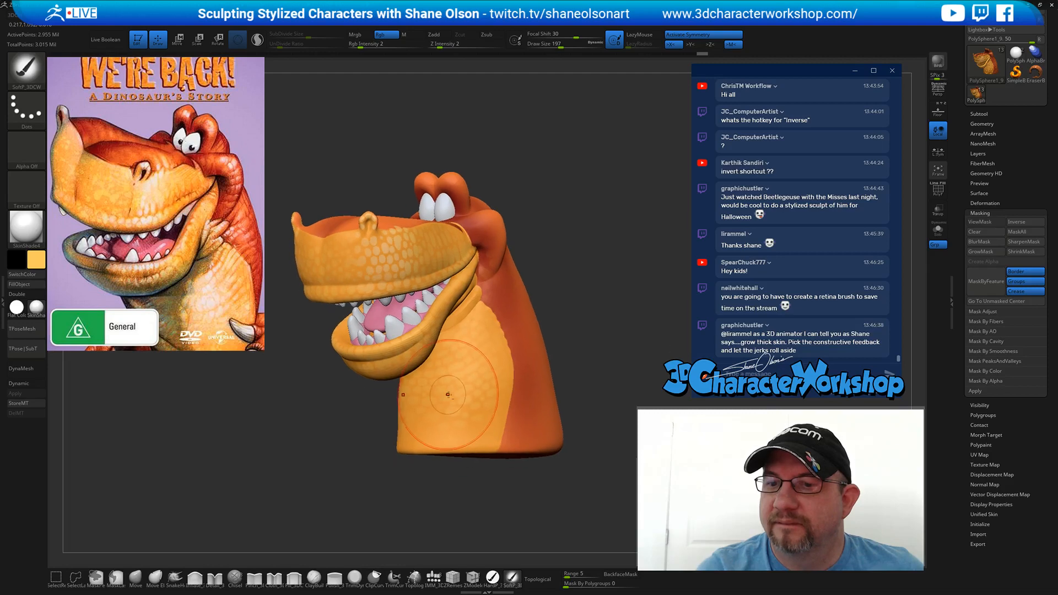
- Reduce the draw size to 120 and brighten the scales on the front of the yellow neck area
key("s")
left_click_drag(468, 373, 462, 376)
right_click_drag(461, 378, 461, 384, "alt")
right_click(461, 384)
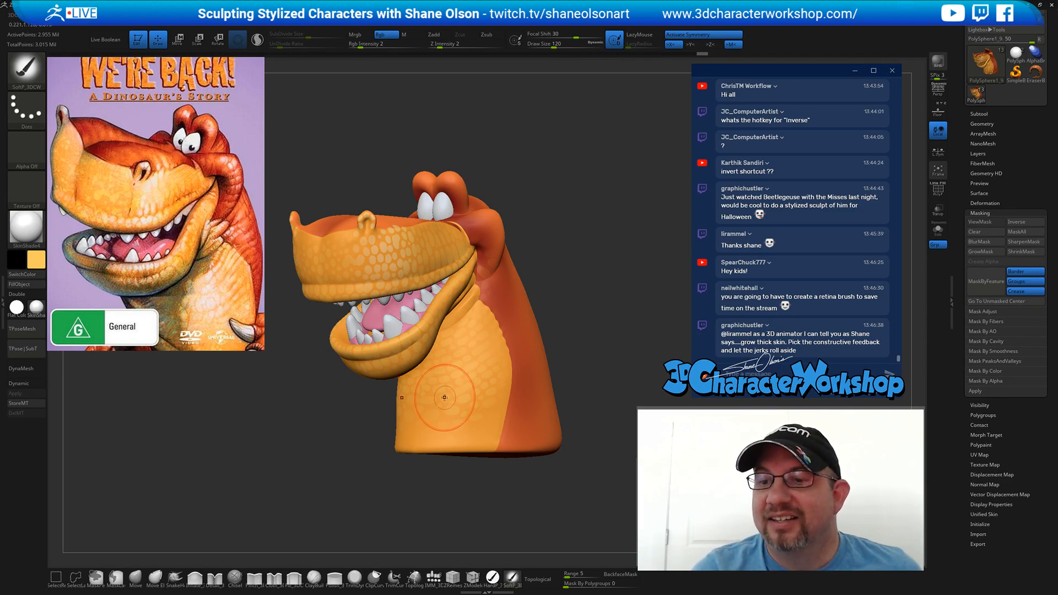
right_click_drag(445, 397, 450, 382)
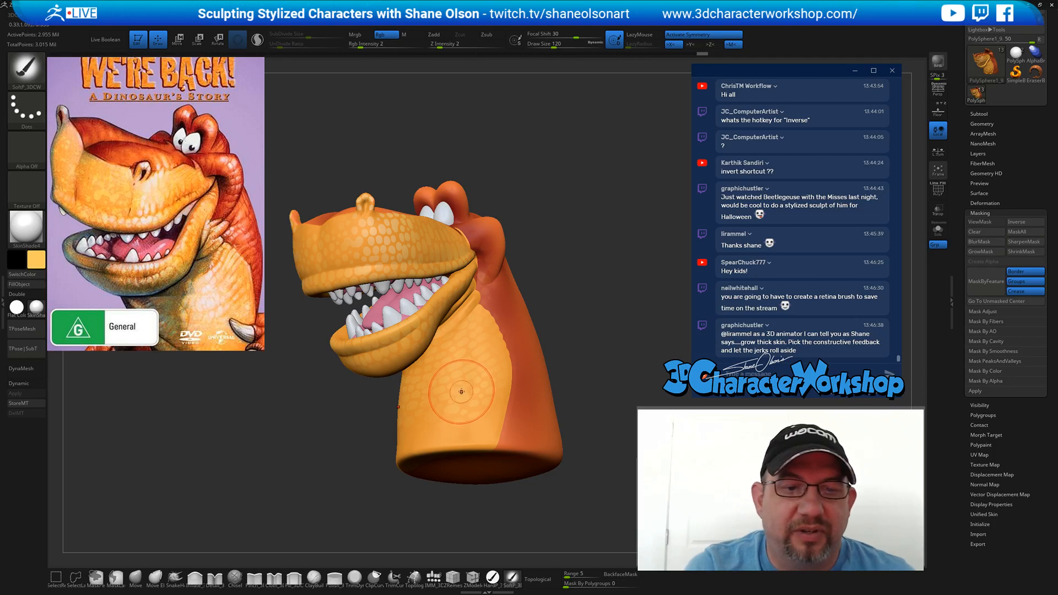
right_click_drag(473, 387, 458, 402)
right_click_drag(451, 307, 447, 325)
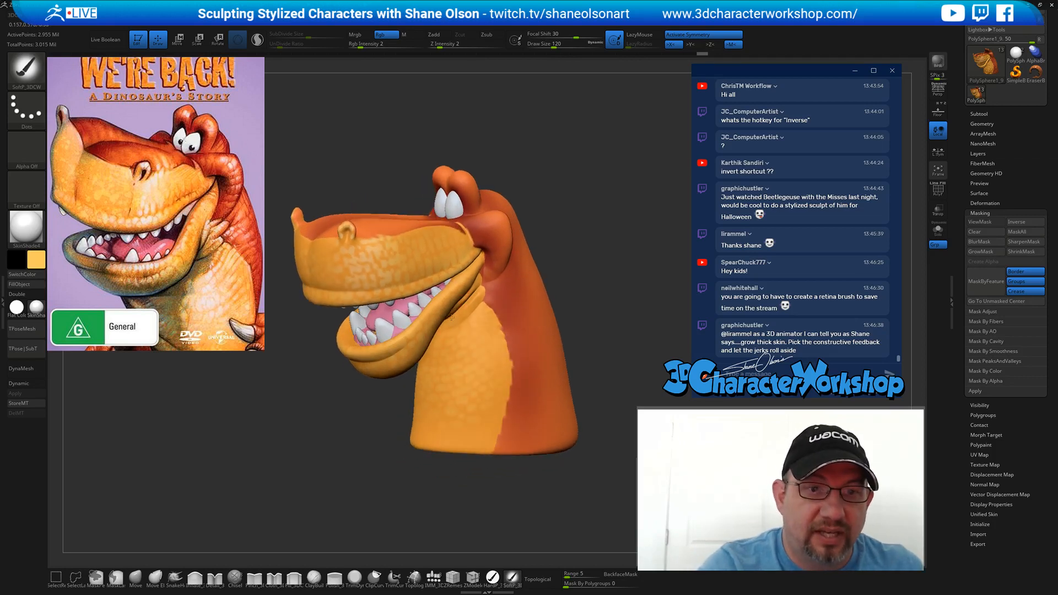
- Sample a paler peach-orange, set the draw size to 140 and paint lighter highlights on the yellow neck scales
key("c")
left_click_drag(378, 260, 365, 257)
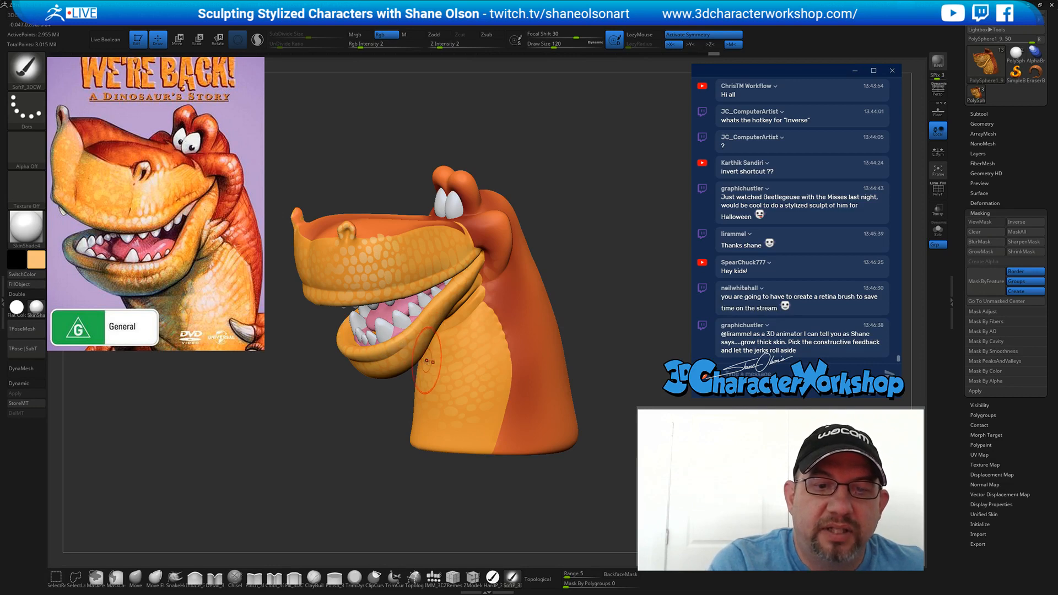
key("]")
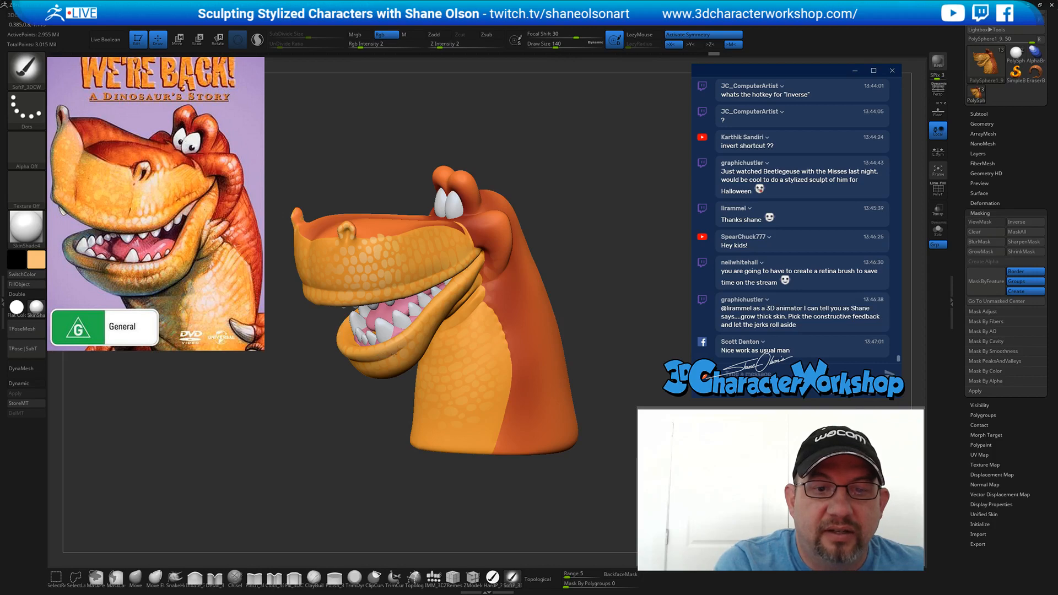
left_click_drag(390, 441, 395, 415)
right_click_drag(473, 352, 470, 355)
left_click_drag(482, 385, 482, 390)
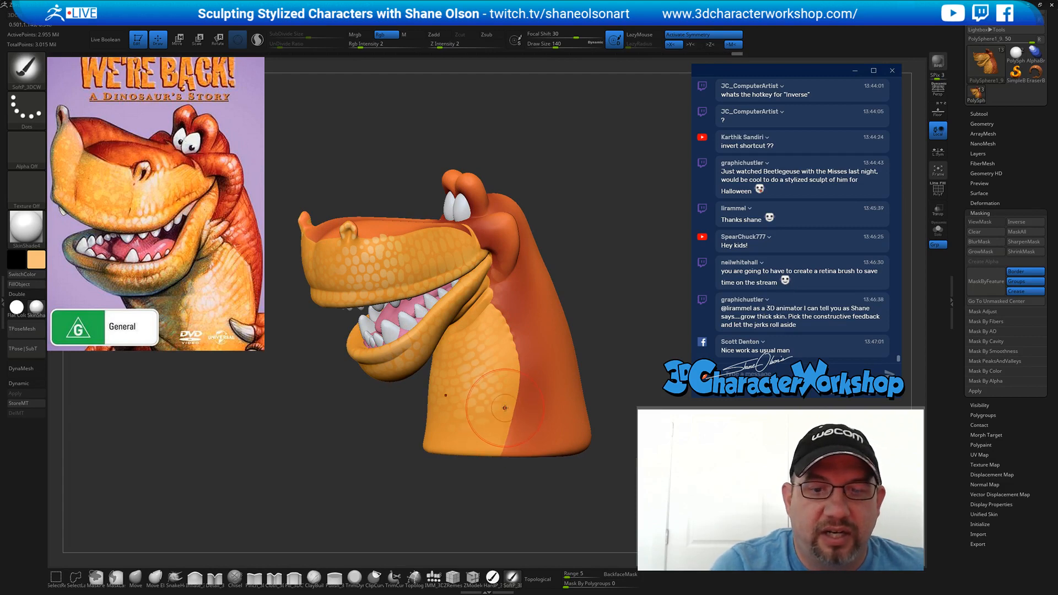
right_click_drag(462, 355, 482, 360)
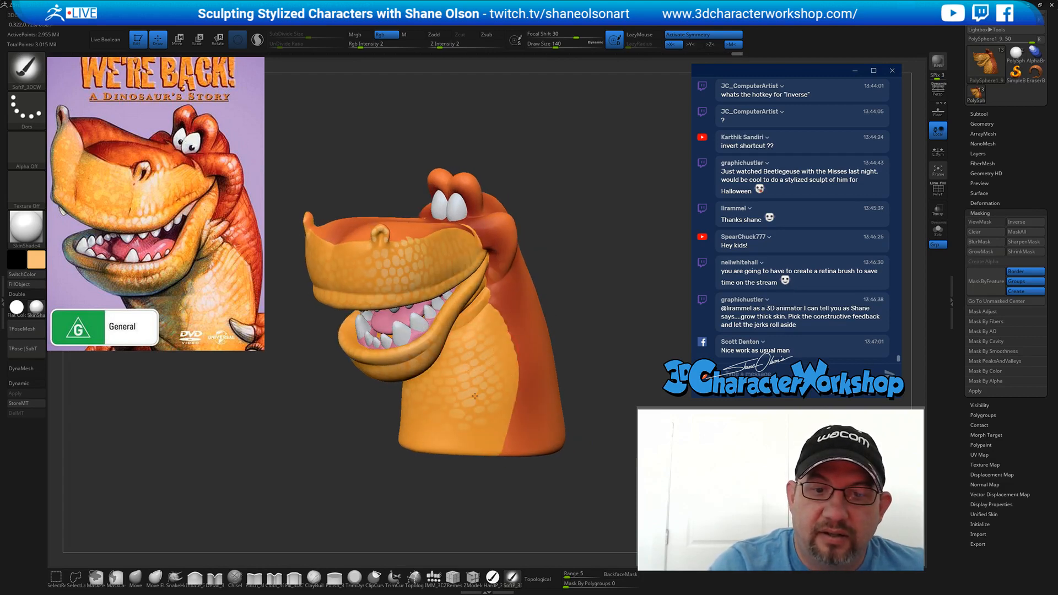
right_click_drag(496, 460, 489, 460)
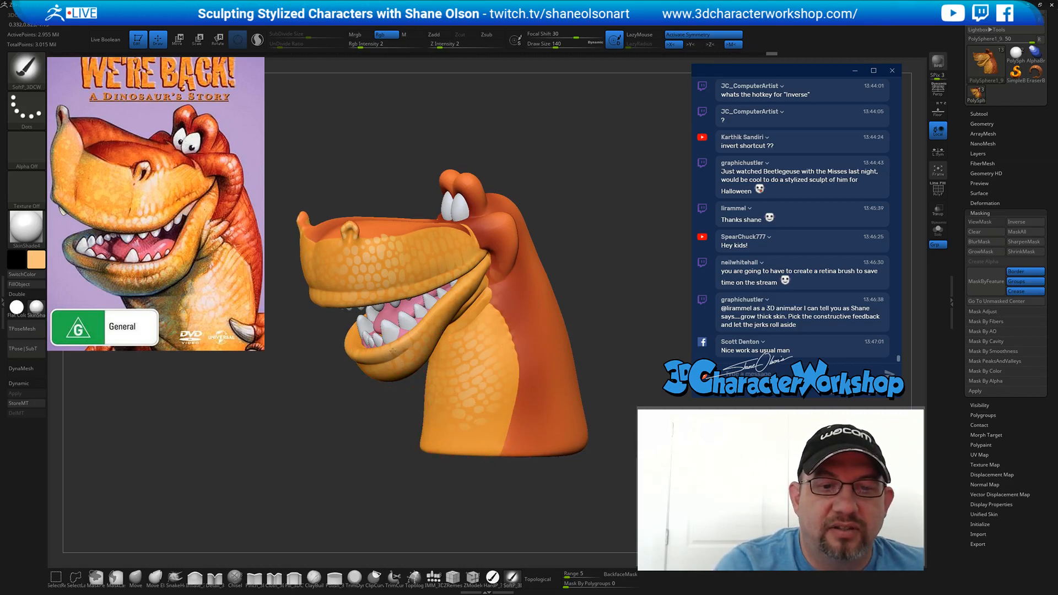
- Sample a pale pink from the reference image, try it on the red side of the neck and set the draw size to 167
mouse_move(427, 466)
right_mouse_down()
mouse_move(421, 481)
mouse_move(441, 469)
right_mouse_up()
right_click(433, 229)
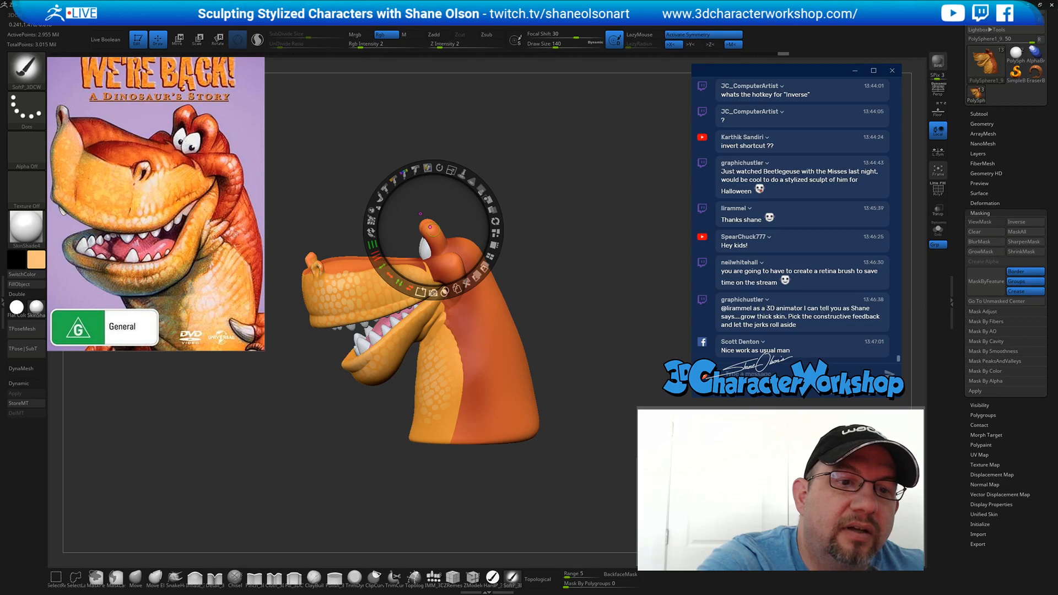
key("c")
key("z")
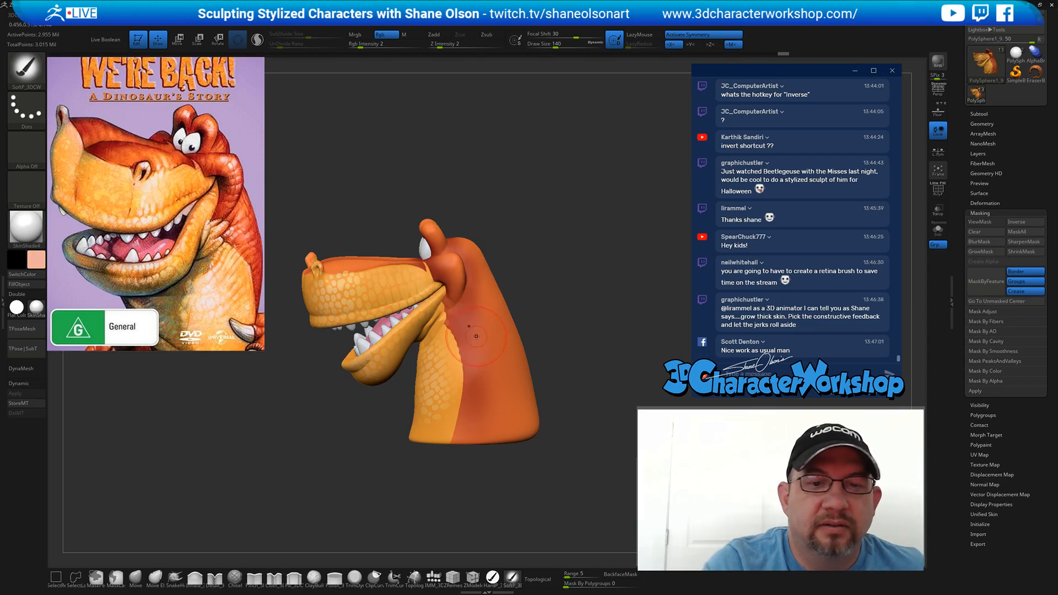
left_click_drag(476, 336, 479, 323)
key("]")
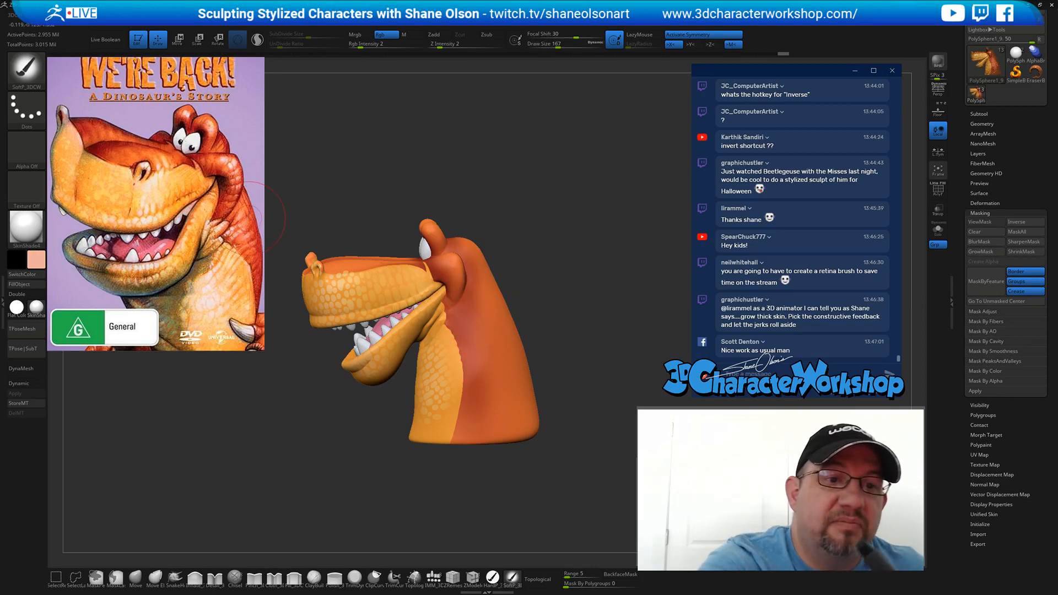
- Sample a bright orange from the reference image and paint the scales along the red side of the neck with it
key("z")
key("c")
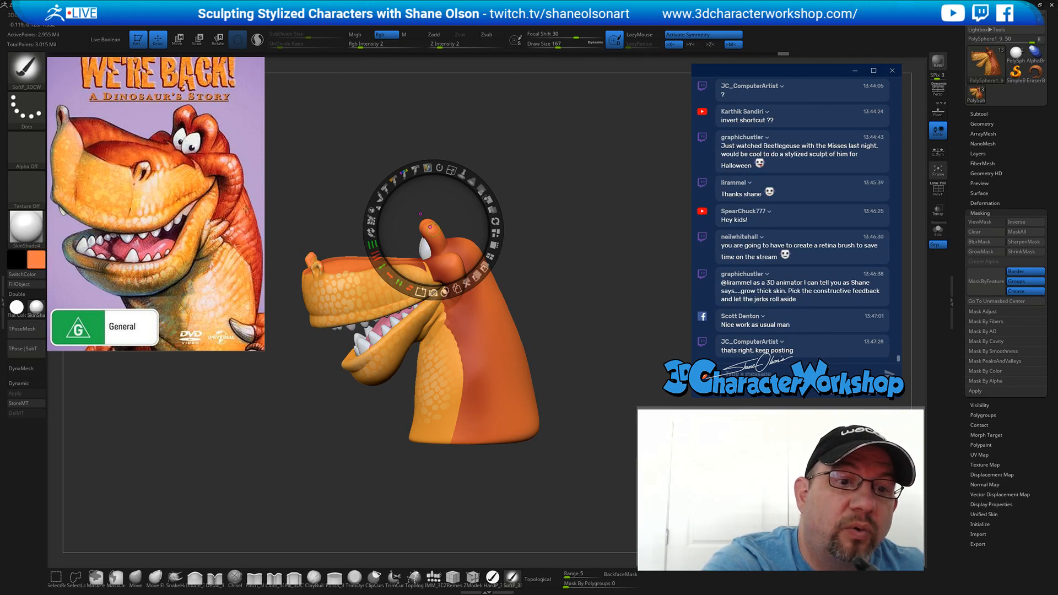
key("z")
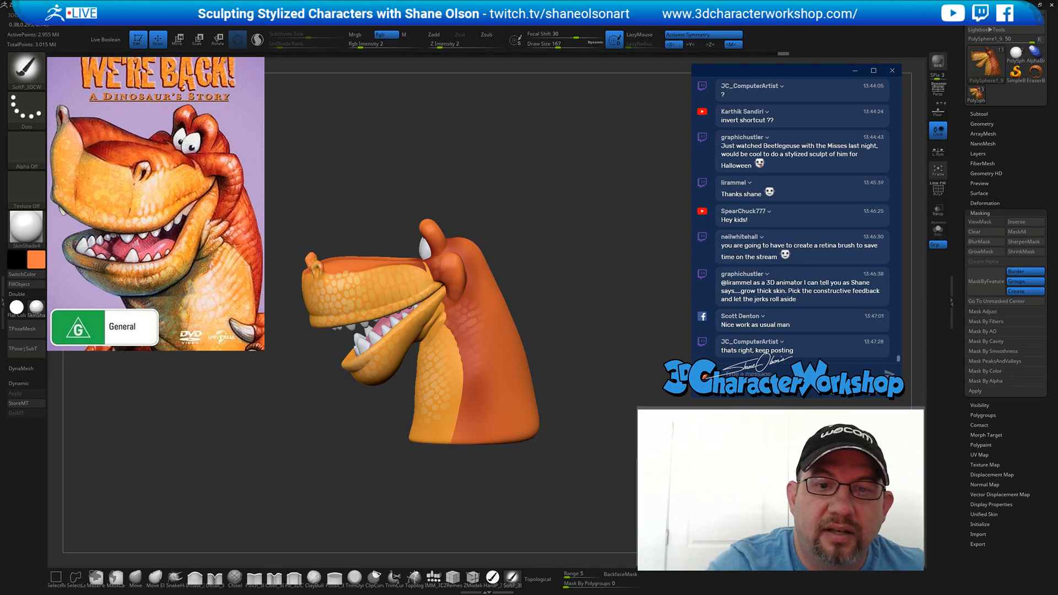
right_click_drag(468, 320, 503, 318)
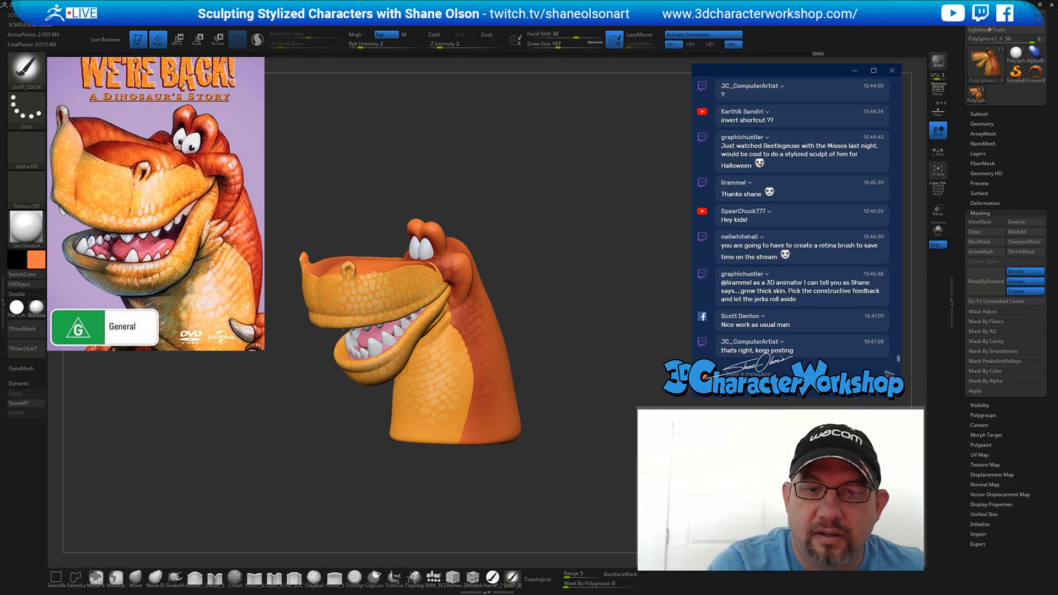
left_click_drag(488, 377, 493, 386)
mouse_move(559, 389)
left_mouse_down()
mouse_move(477, 348)
mouse_move(485, 375)
left_mouse_up()
right_click_drag(501, 358, 534, 350)
left_click_drag(478, 338, 474, 320)
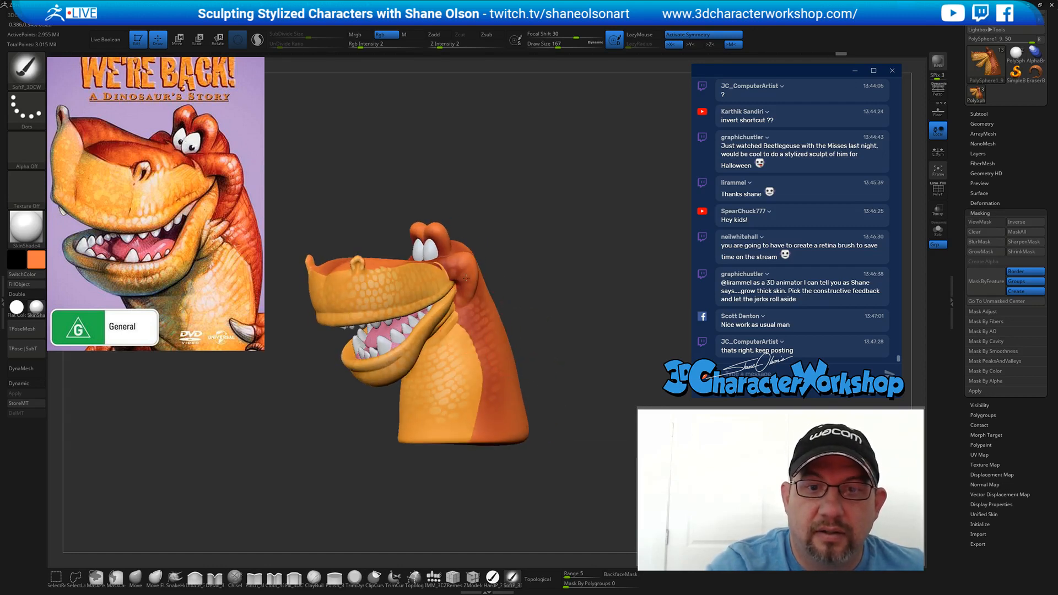
left_click_drag(466, 278, 481, 255)
- Sample a light salmon from the reference image, reduce the draw size to 128 and highlight the upper scales on the neck's red side
key("shift+z")
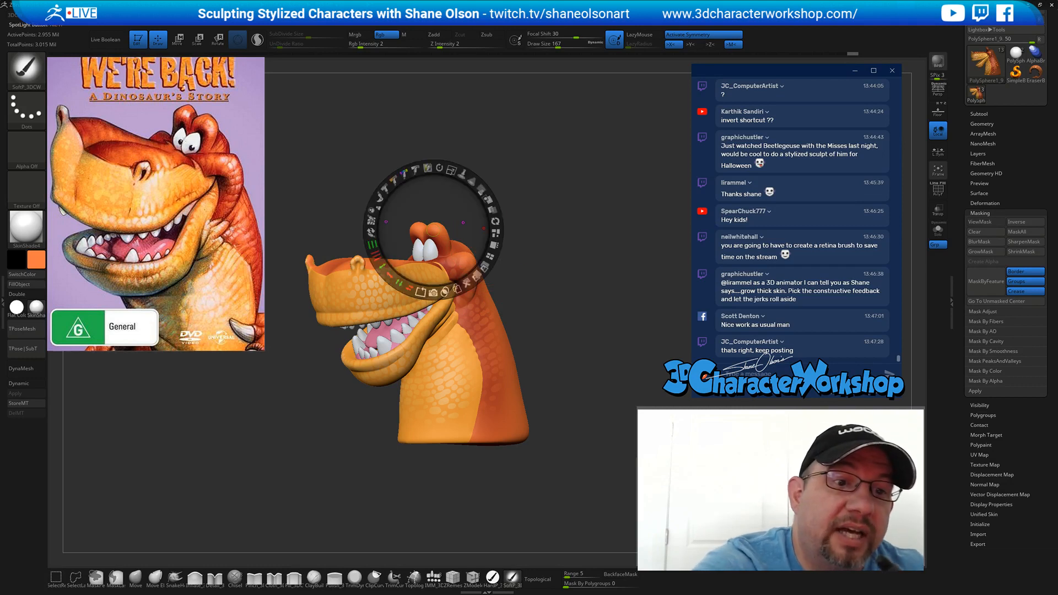
key("c")
key("z")
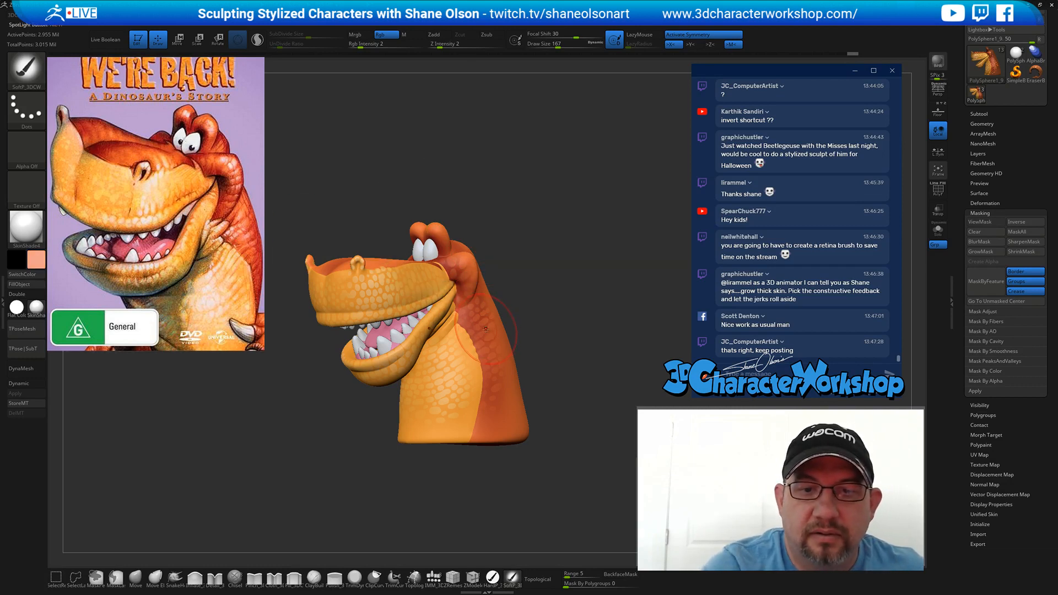
key("s")
left_click_drag(487, 328, 470, 317)
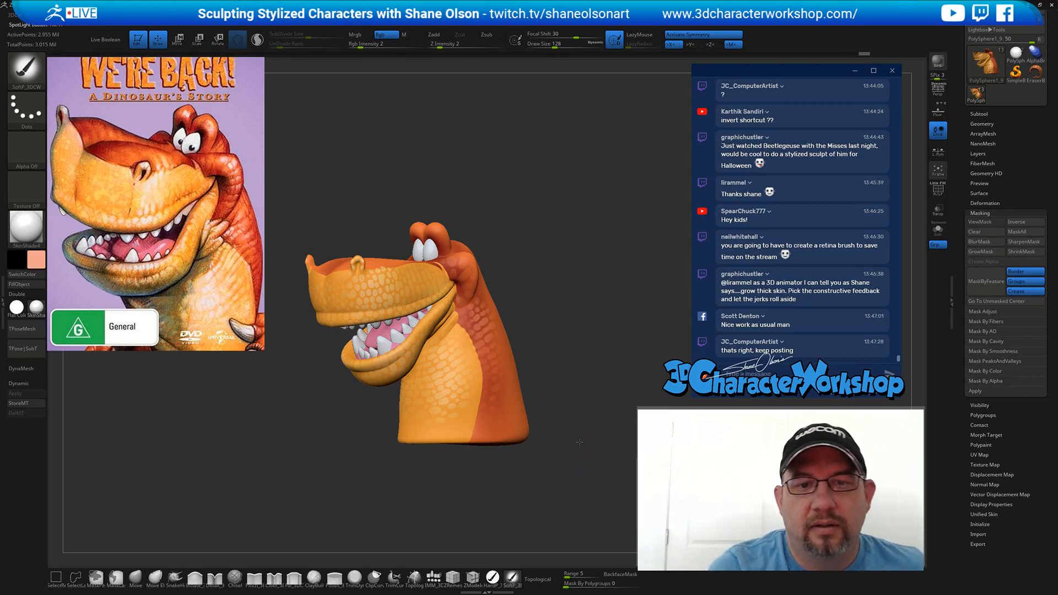
mouse_move(579, 442)
left_mouse_down()
mouse_move(570, 433)
mouse_move(553, 458)
mouse_move(568, 474)
mouse_move(590, 464)
left_mouse_up()
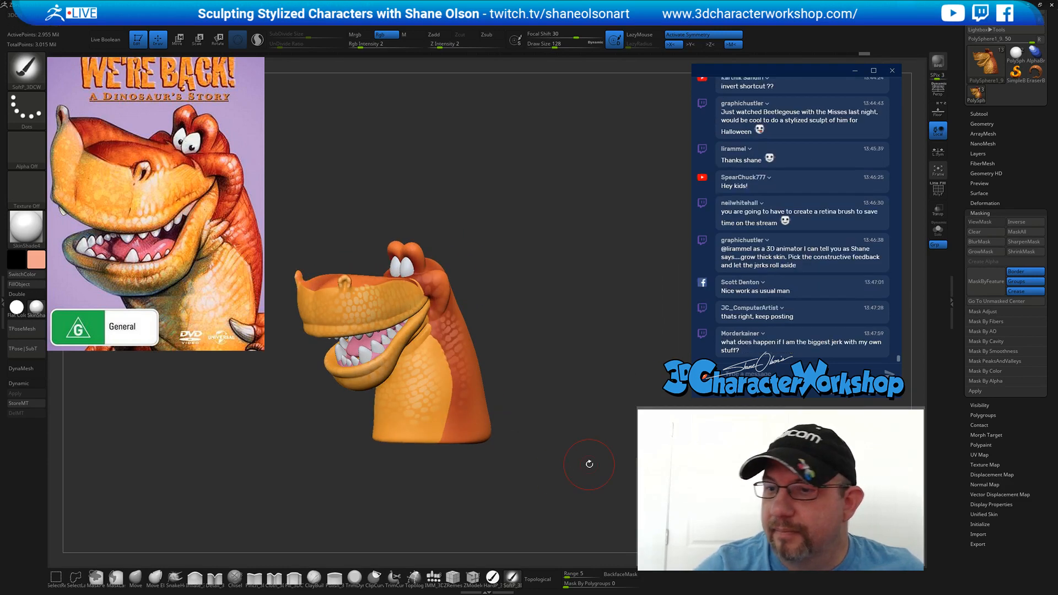
left_click_drag(574, 326, 589, 366)
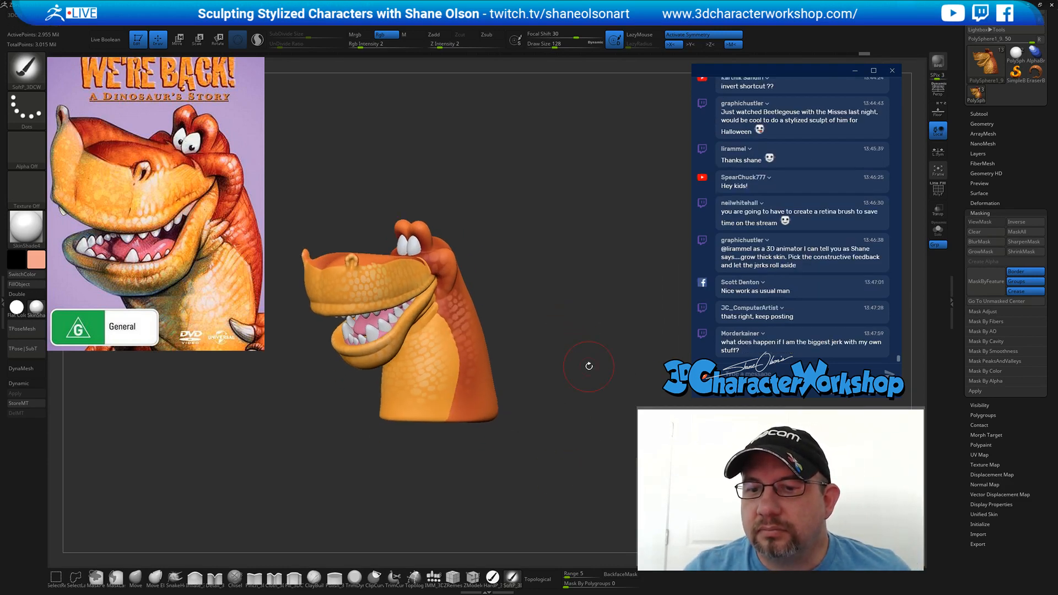
left_click_drag(601, 285, 609, 279)
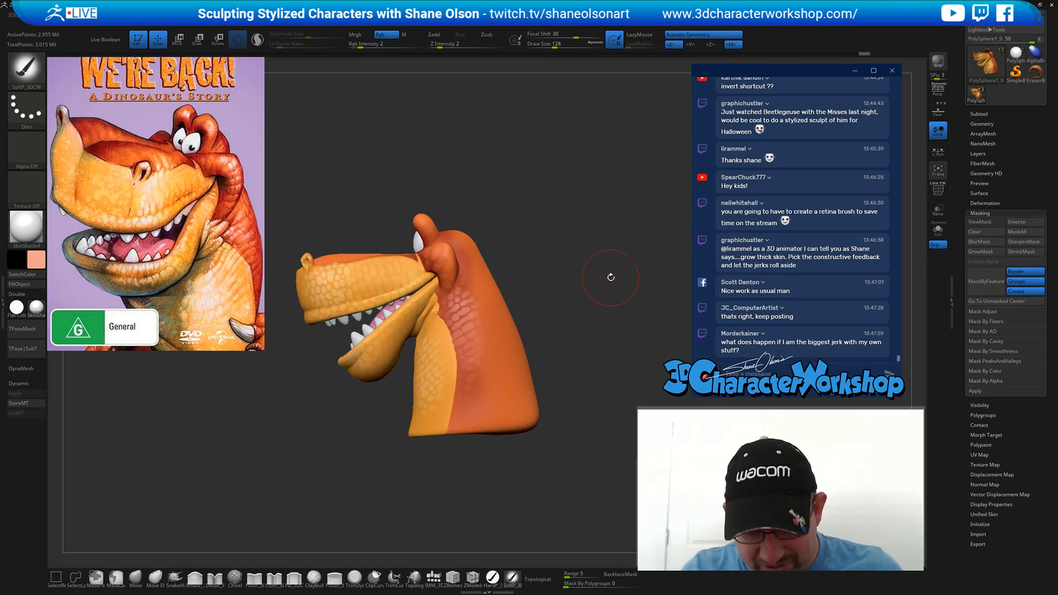
- Sample a golden orange and a paler peach-orange from the reference image and paint the lower scales on the yellow front of the neck
left_click_drag(609, 278, 596, 282)
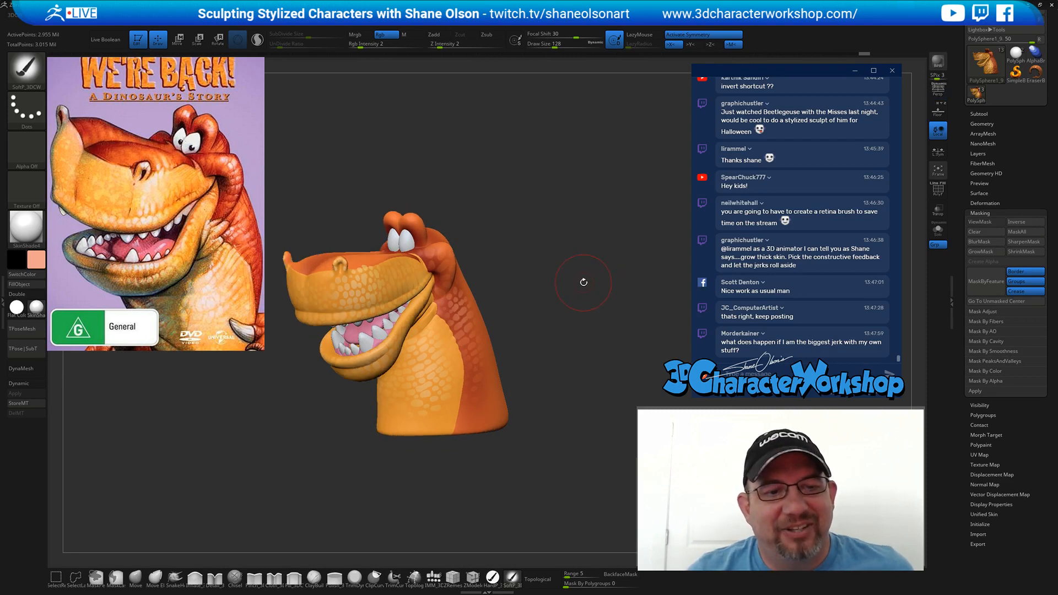
mouse_move(584, 283)
left_mouse_down()
mouse_move(534, 316)
mouse_move(558, 281)
mouse_move(523, 282)
left_mouse_up()
mouse_move(543, 321)
left_mouse_down()
mouse_move(569, 293)
mouse_move(554, 310)
left_mouse_up()
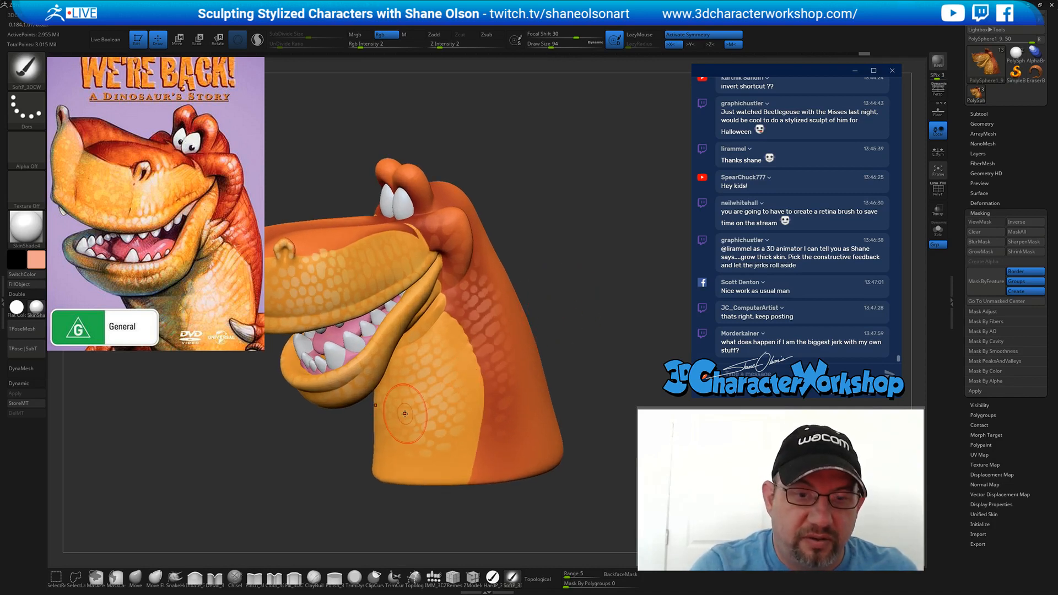
key("c")
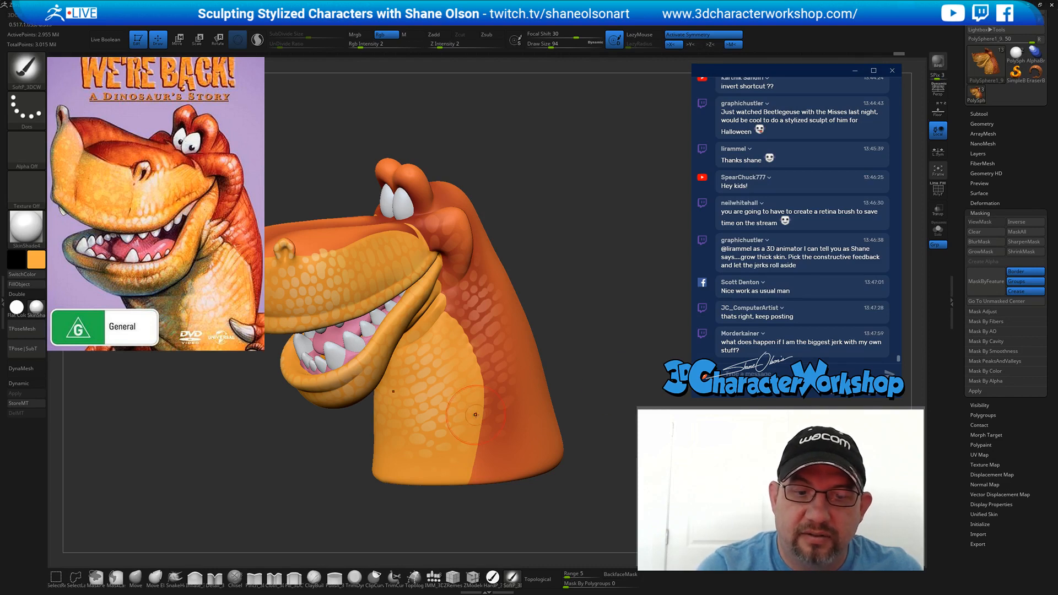
left_click_drag(626, 413, 589, 389)
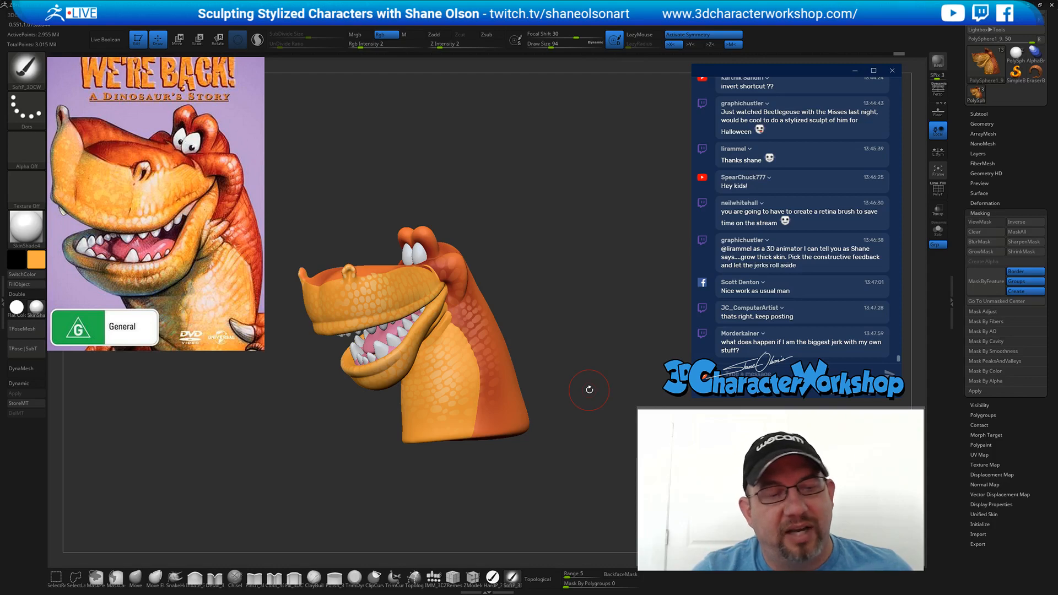
left_click_drag(526, 294, 536, 307)
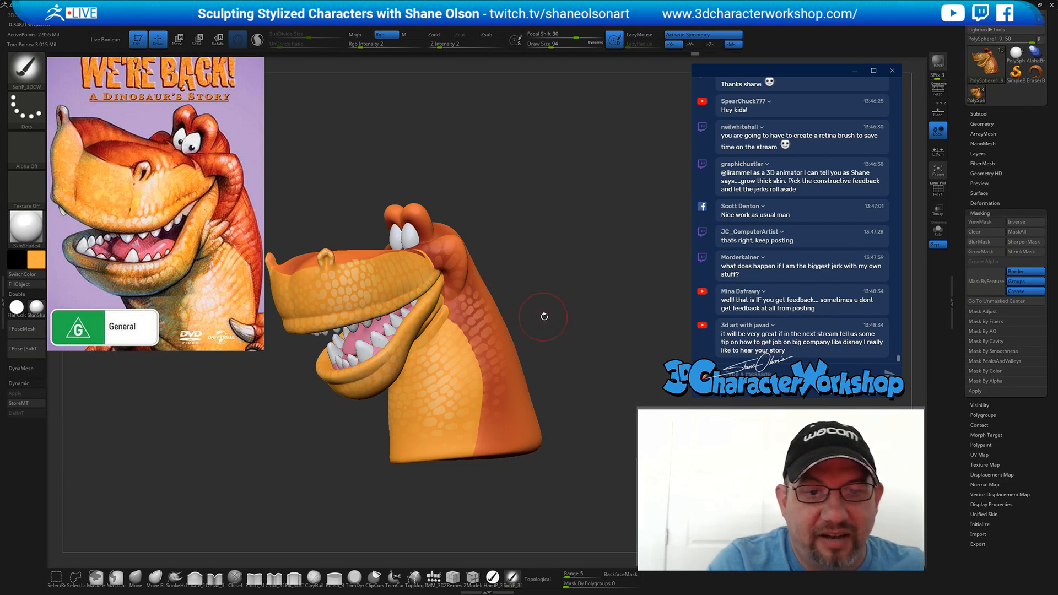
left_click_drag(544, 316, 490, 327)
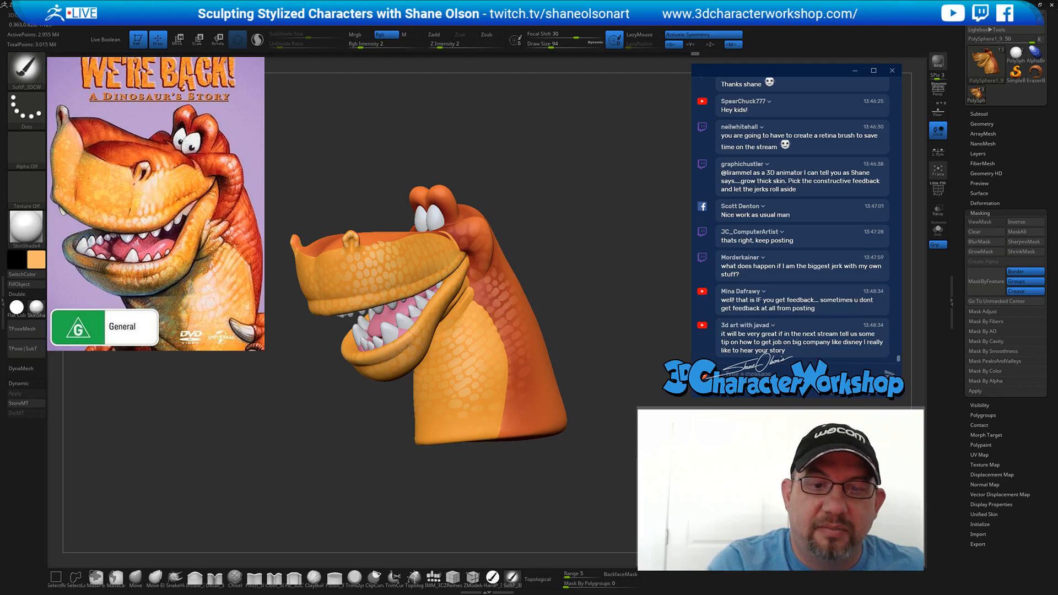
- Sample a red-orange from the reference image, set the draw size to 149 and paint the scales on top of the snout
left_click_drag(598, 303, 539, 315)
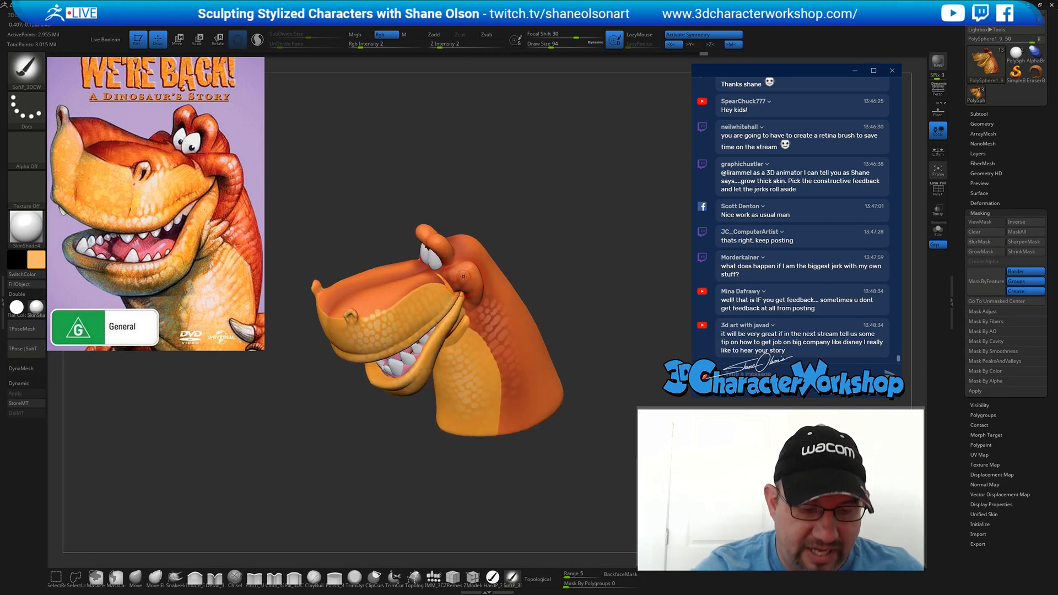
key("c")
mouse_move(372, 251)
left_mouse_down()
mouse_move(392, 317)
mouse_move(405, 281)
left_mouse_up()
key("s")
mouse_move(569, 279)
left_mouse_down()
mouse_move(537, 270)
mouse_move(593, 286)
left_mouse_up()
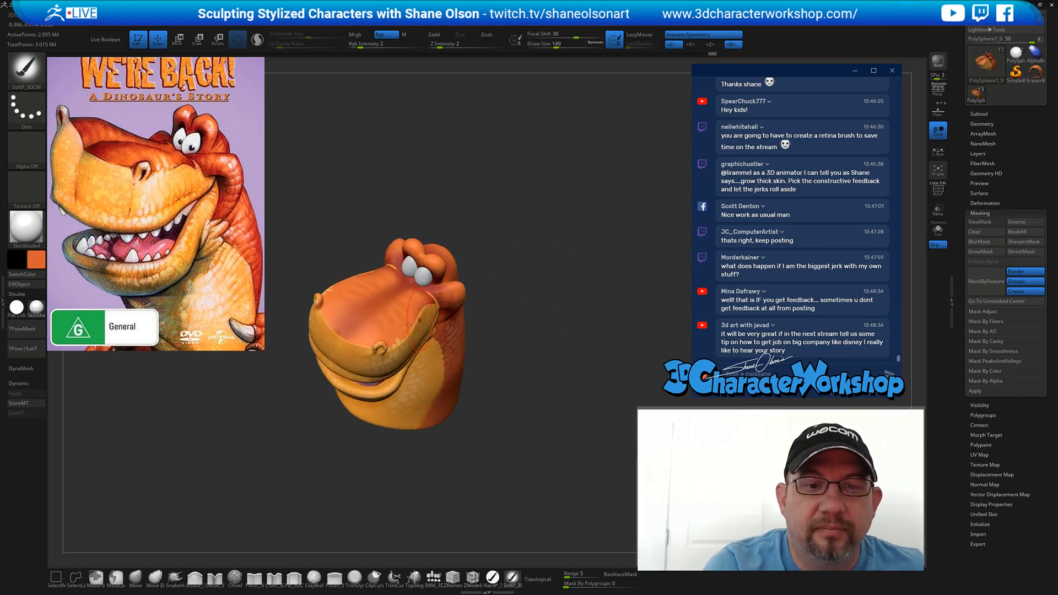
left_click_drag(407, 321, 366, 333)
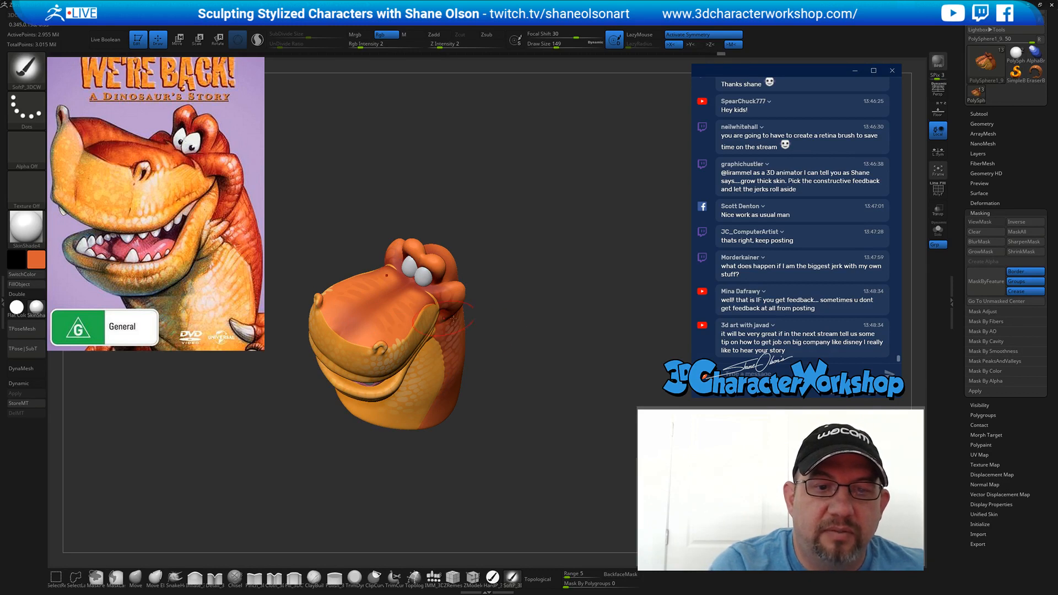
left_click_drag(548, 396, 517, 381)
mouse_move(413, 331)
left_mouse_down()
mouse_move(388, 337)
mouse_move(398, 325)
left_mouse_up()
left_click_drag(588, 341, 619, 352)
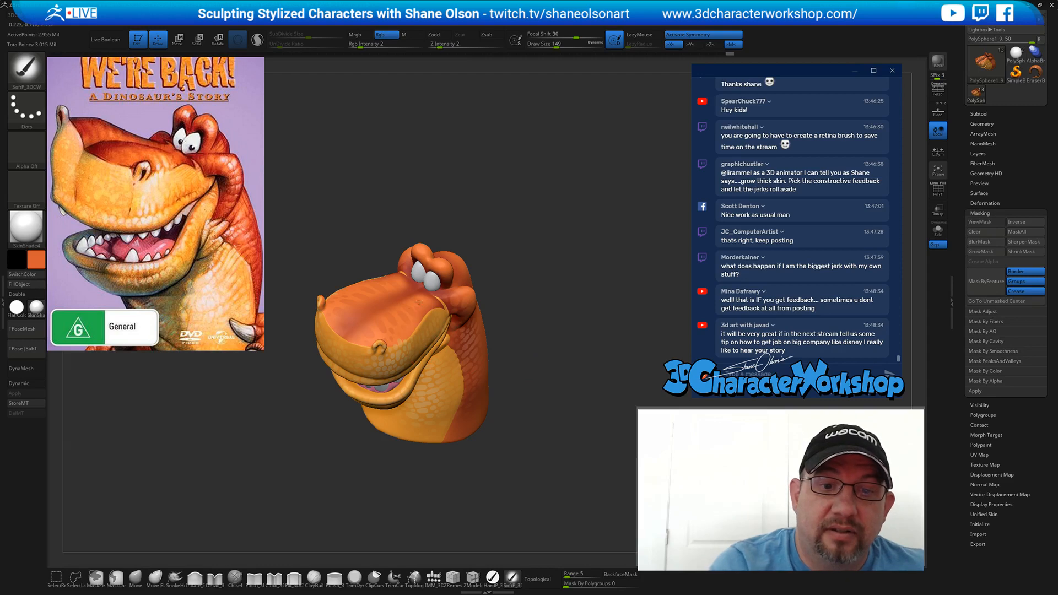
left_click_drag(576, 388, 554, 419)
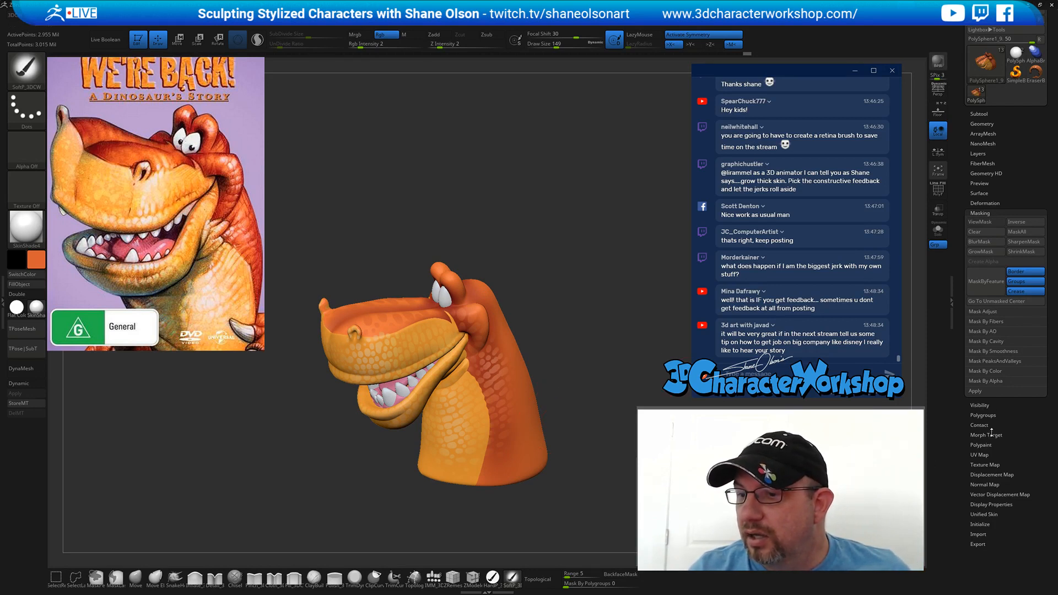
- Display the mask, reduce the mask brush's draw size to 18 and erase the first scale spots from the mask on the brow ridges
left_click(985, 222)
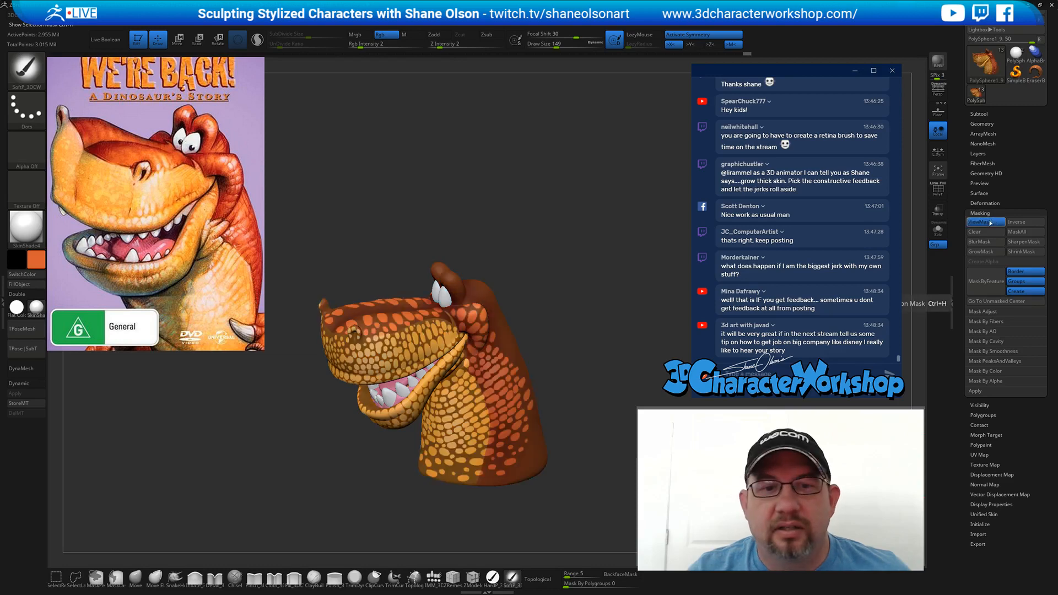
mouse_move(594, 191)
left_mouse_down("alt")
mouse_move(597, 231)
mouse_move(564, 216)
left_mouse_up("alt")
key("s")
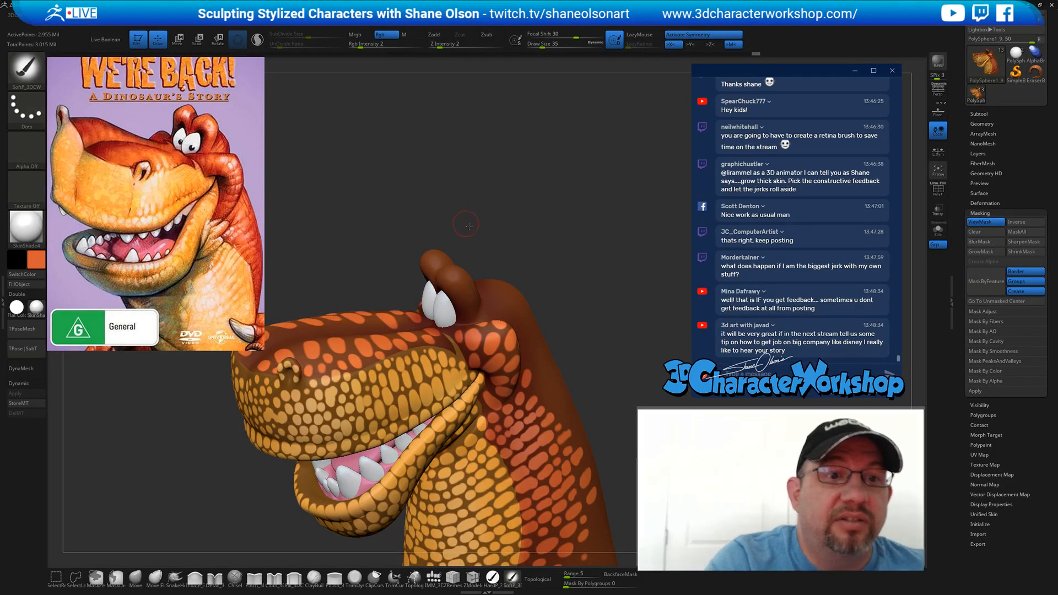
mouse_move(466, 225)
left_mouse_down()
mouse_move(480, 229)
mouse_move(465, 257)
left_mouse_up()
key("s")
left_click(442, 271, "ctrl")
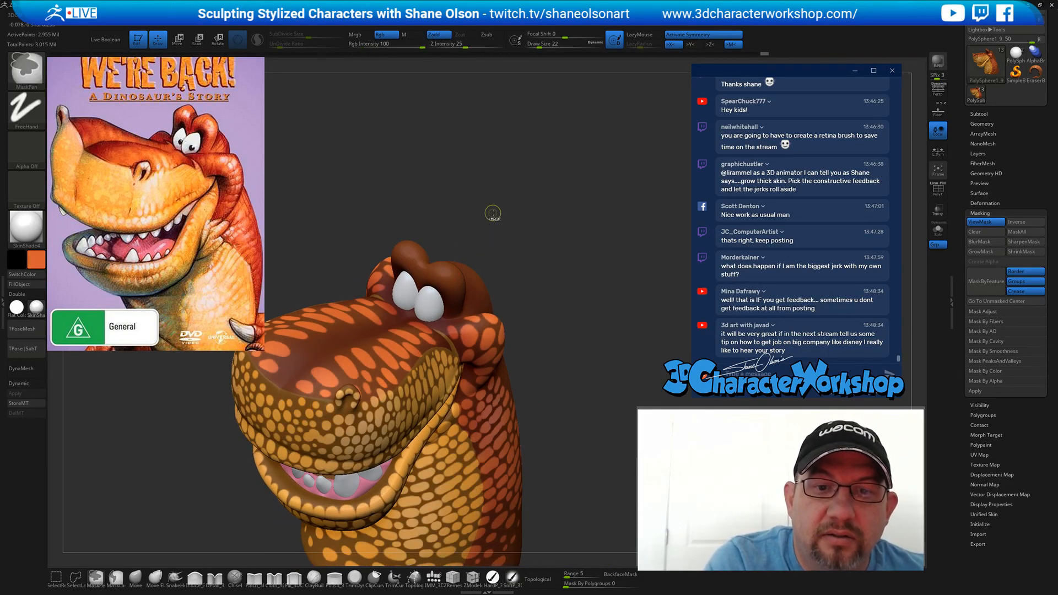
left_click(493, 579)
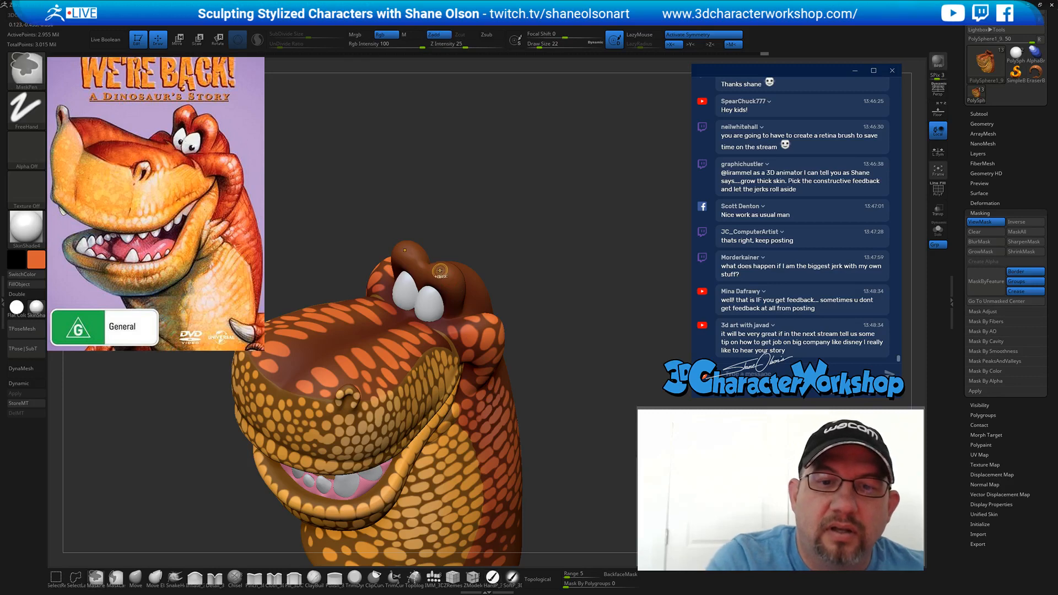
left_click(442, 269, "ctrl")
left_click_drag(443, 271, 447, 269, "ctrl+alt")
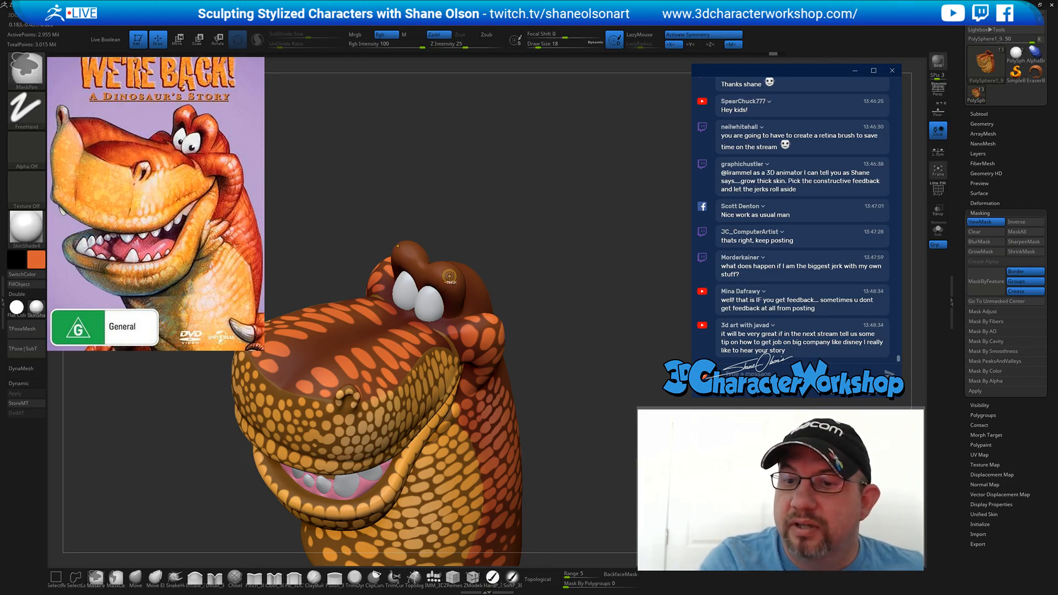
left_click_drag(448, 275, 445, 274, "ctrl+alt")
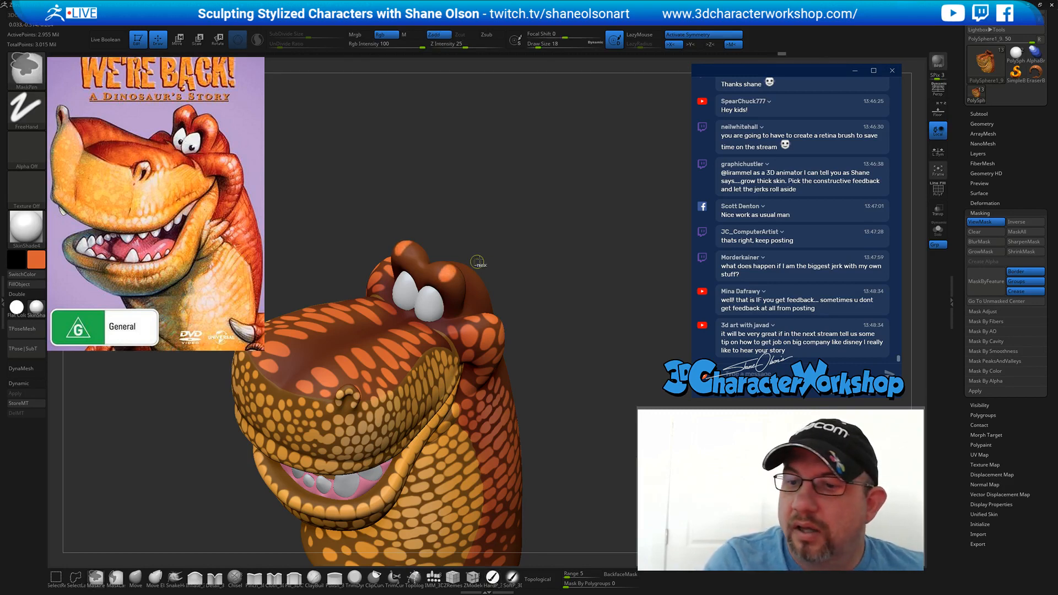
- Erase more oval scale spots from the mask until they cover both brow ridges above the eyes
mouse_move(532, 243)
left_mouse_down()
mouse_move(488, 240)
mouse_move(497, 212)
left_mouse_up()
key("ctrl")
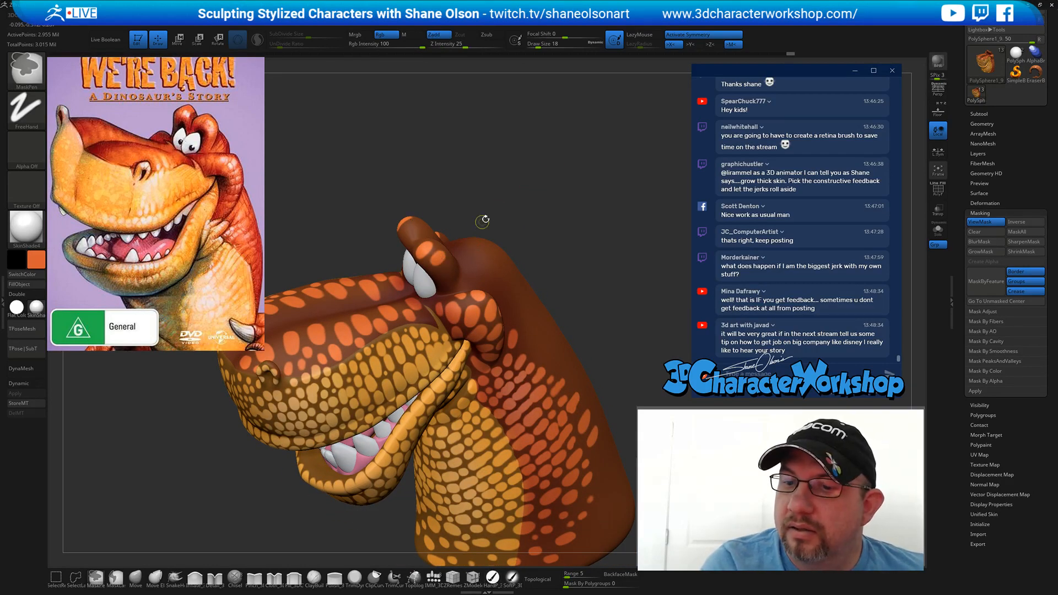
left_click_drag(507, 203, 444, 237)
key("ctrl")
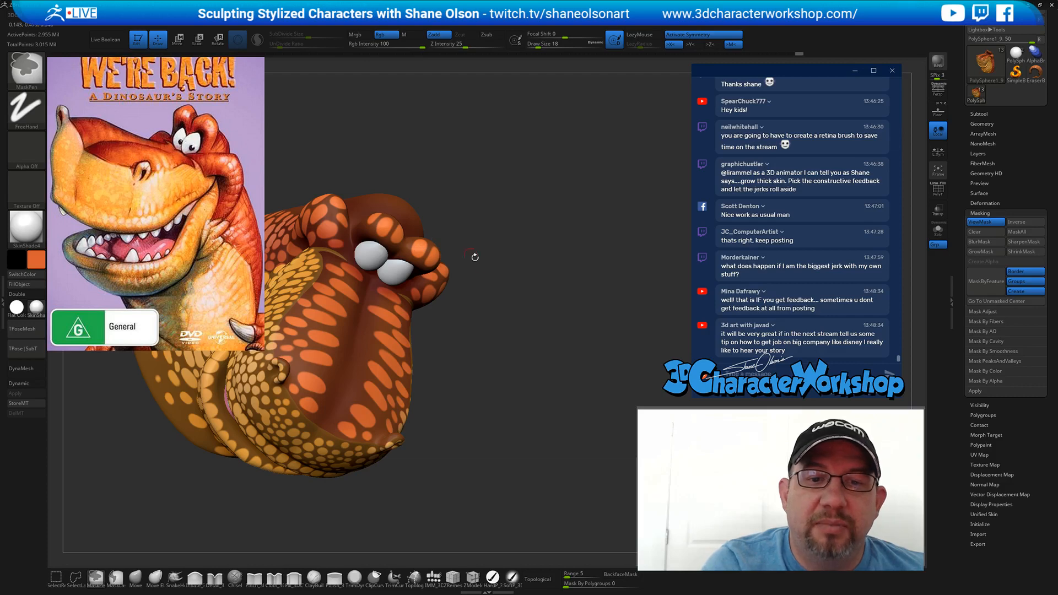
mouse_move(475, 258)
left_mouse_down()
mouse_move(531, 231)
mouse_move(474, 254)
mouse_move(511, 258)
mouse_move(539, 309)
left_mouse_up()
key("ctrl")
key("ctrl")
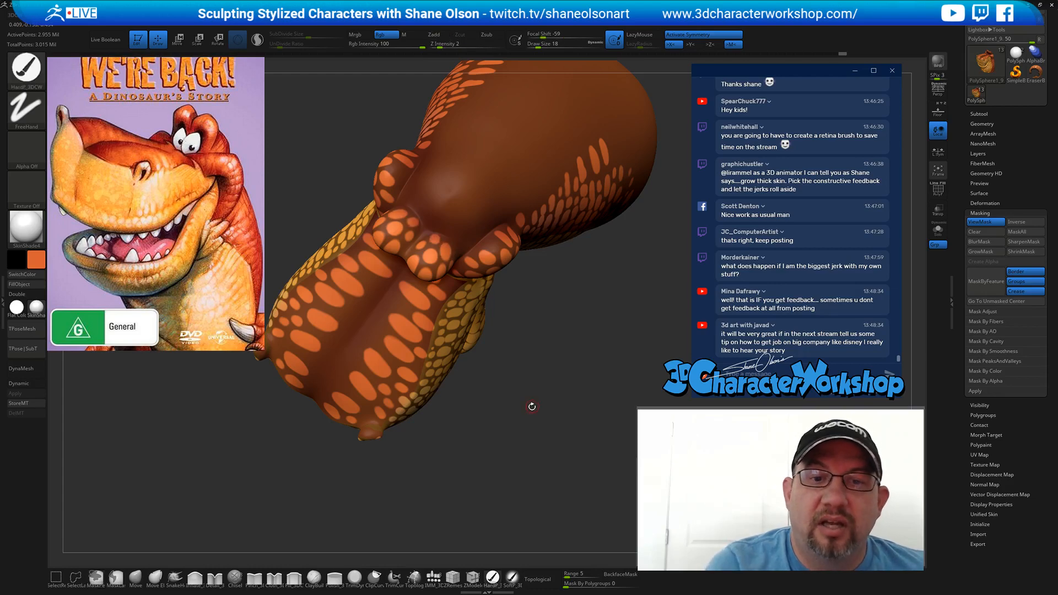
- Extend the scale pattern by erasing spots from the mask on the back of the head and the red upper neck
left_click_drag(531, 407, 553, 325)
key("ctrl")
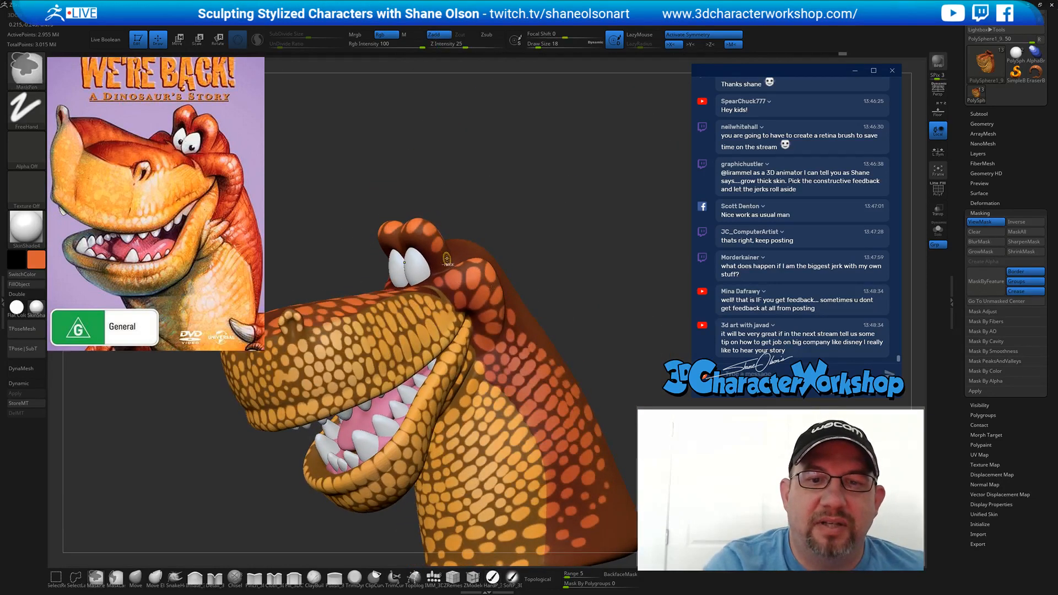
mouse_move(568, 288)
left_mouse_down()
mouse_move(538, 320)
mouse_move(544, 285)
left_mouse_up()
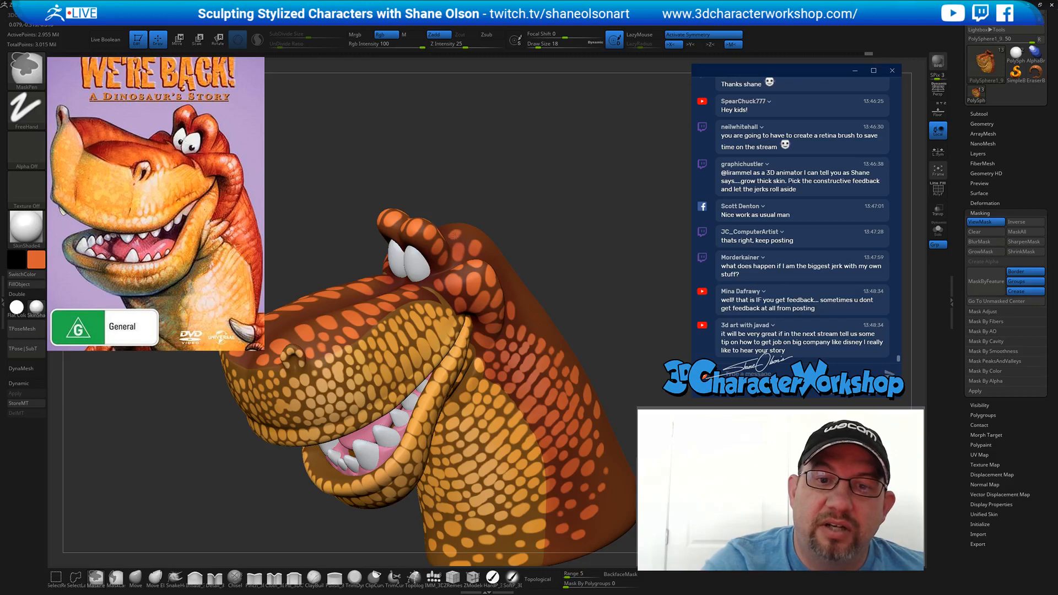
left_click_drag(557, 248, 563, 336)
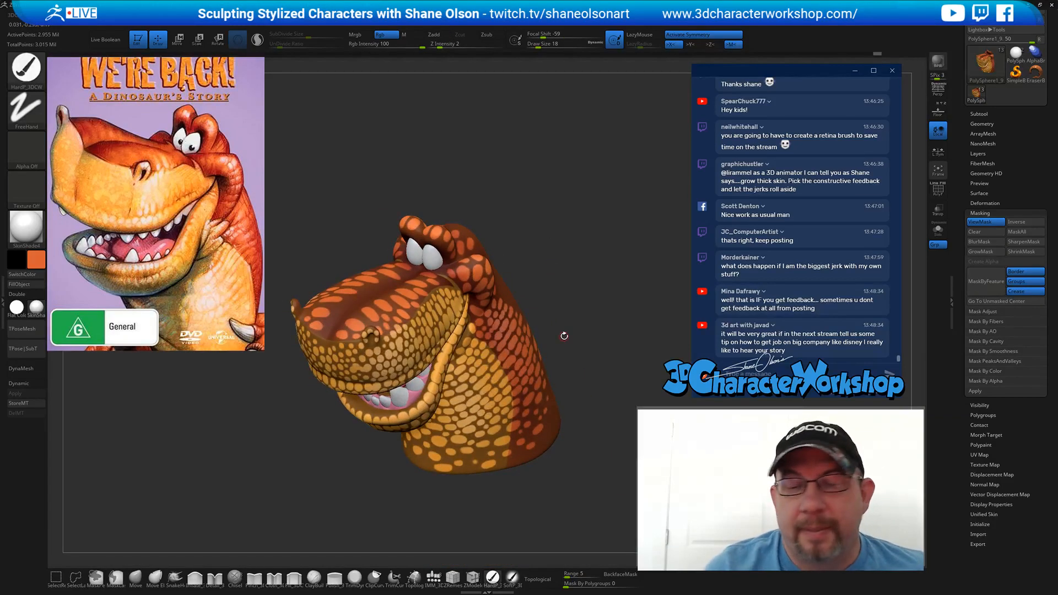
left_click_drag(564, 279, 557, 267)
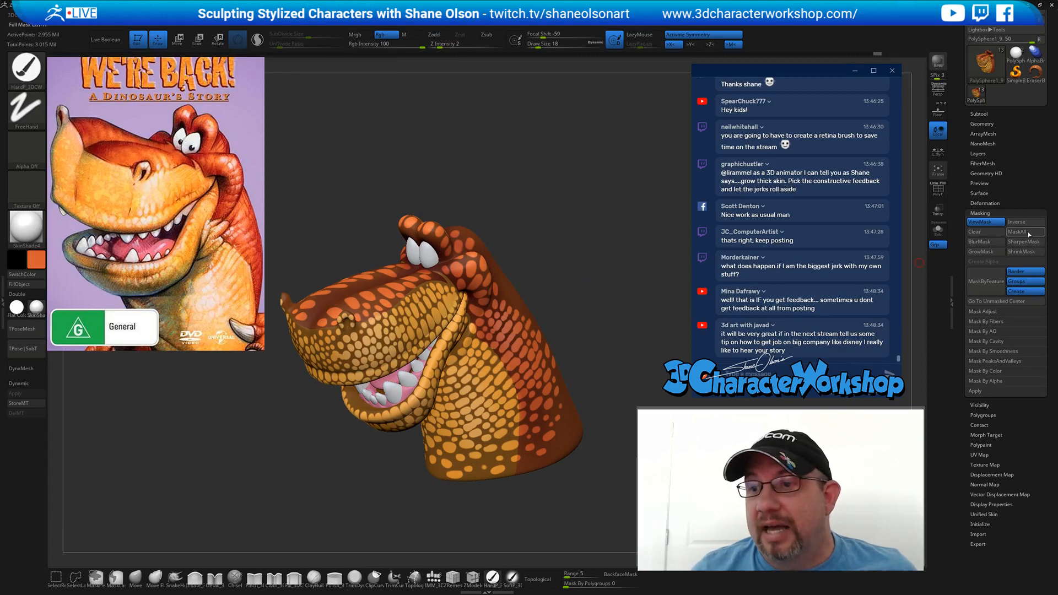
- Hide the mask display, switch to the soft paint brush at draw size 41 and paint the brow scales red-orange
left_click(990, 224)
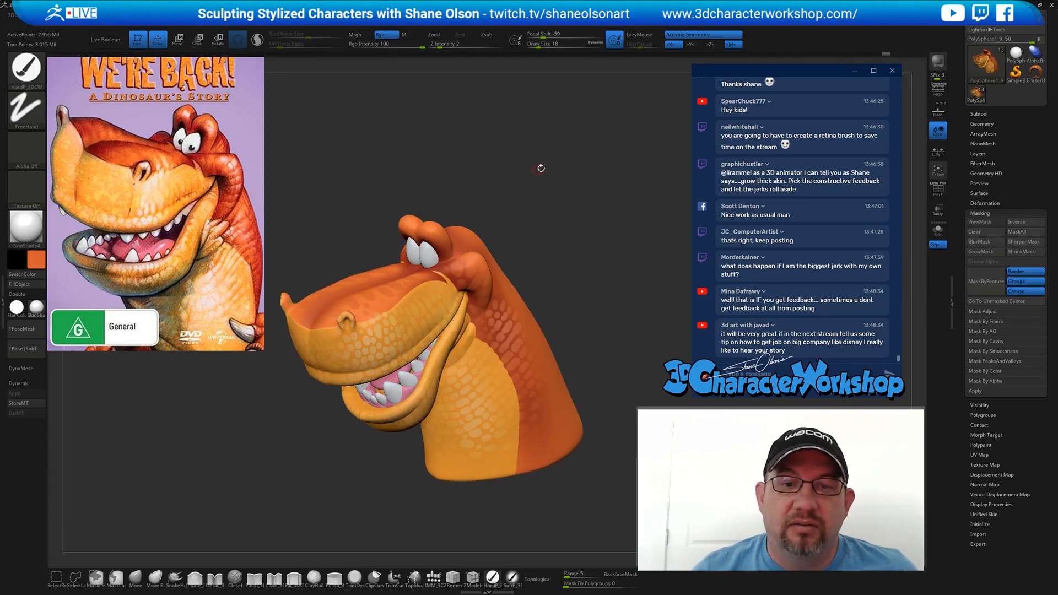
mouse_move(542, 168)
left_mouse_down()
mouse_move(580, 181)
mouse_move(586, 205)
left_mouse_up()
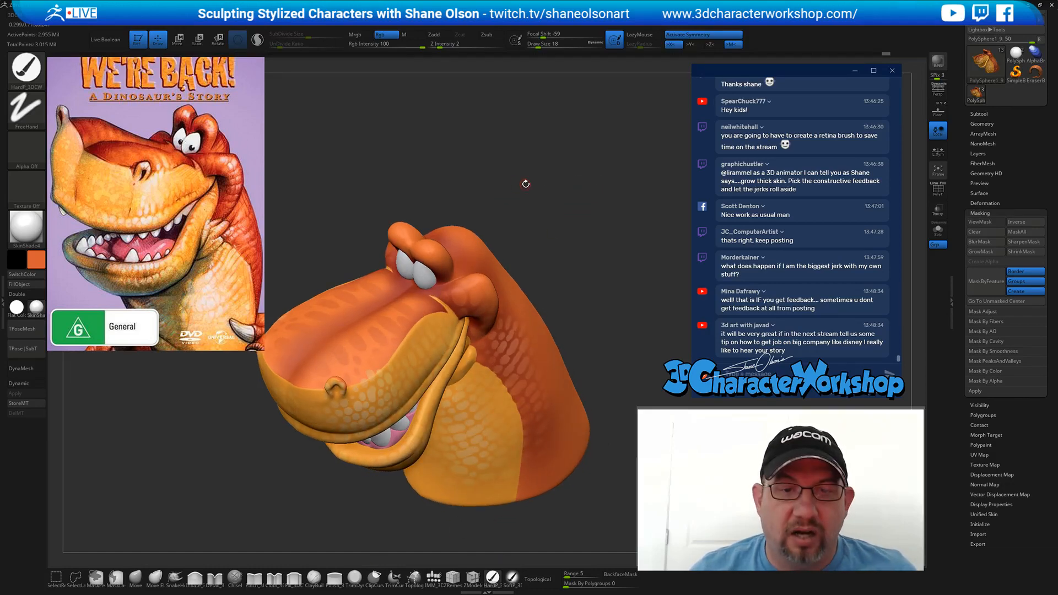
left_click_drag(491, 184, 540, 318)
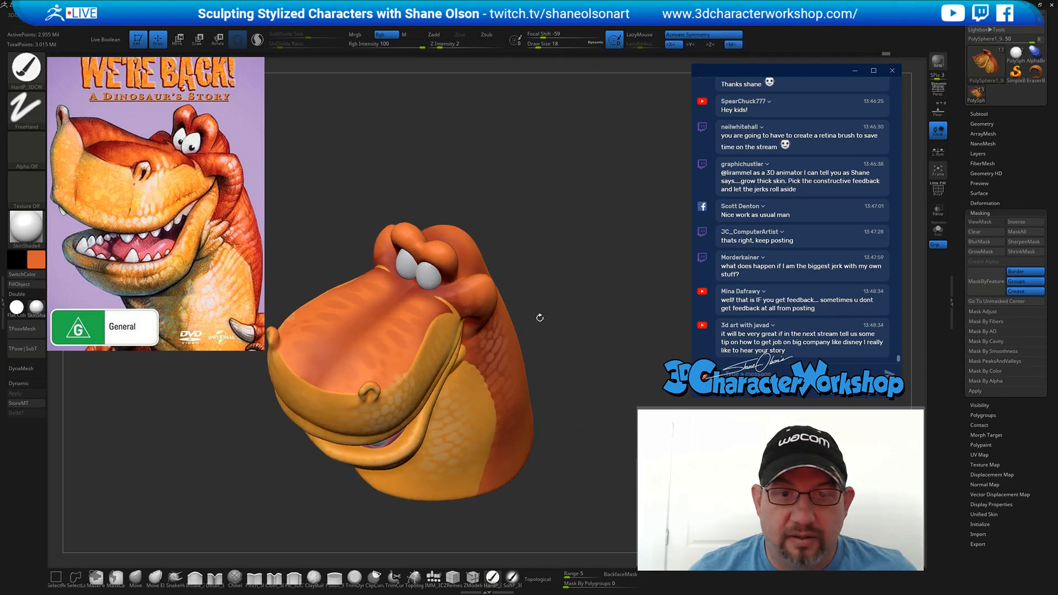
left_click(512, 586)
left_click_drag(478, 200, 480, 169)
key("s")
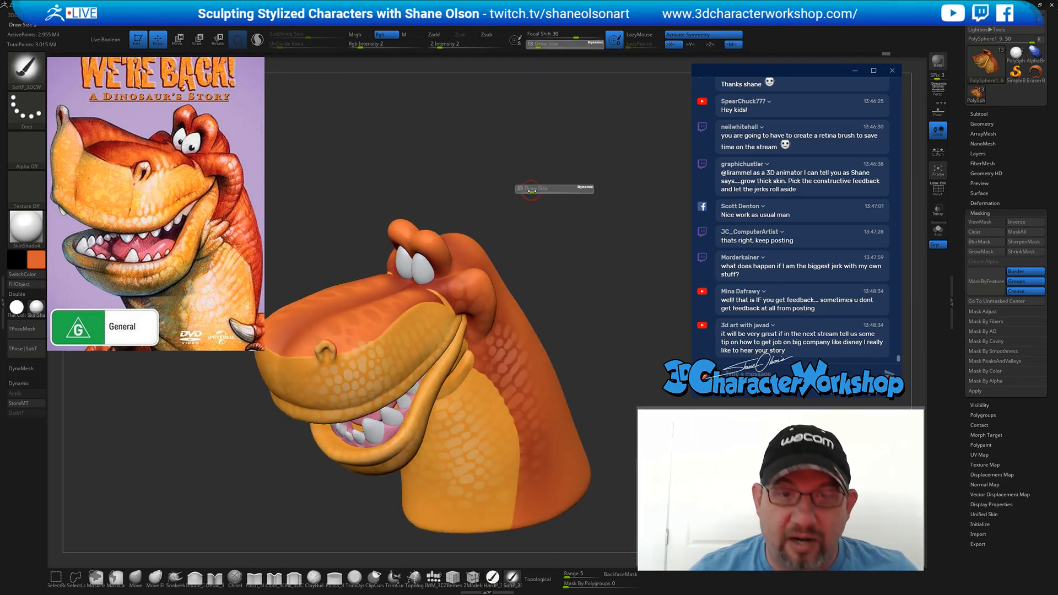
left_click_drag(532, 190, 528, 188)
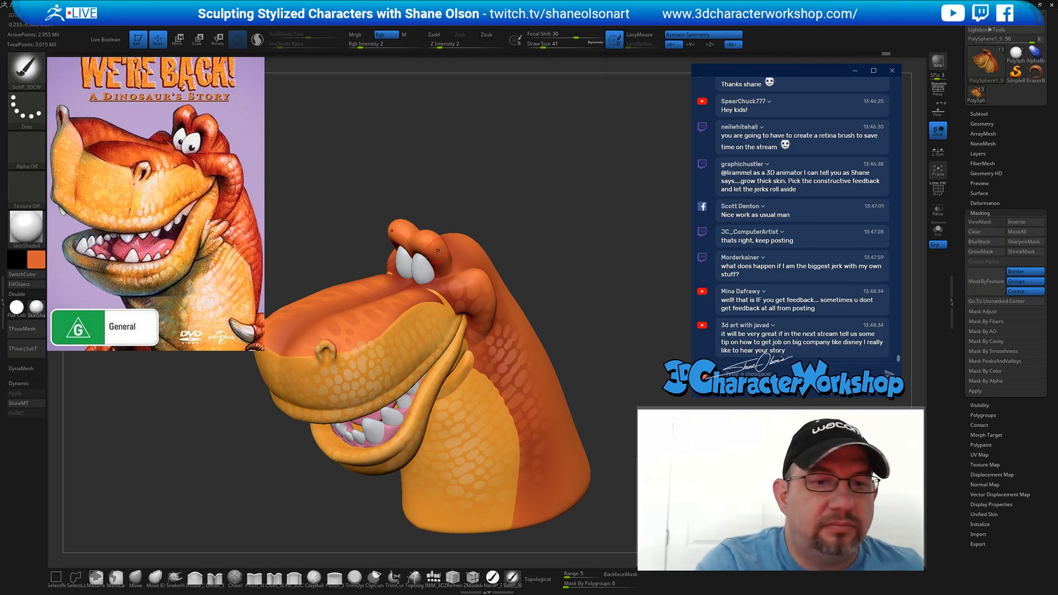
mouse_move(436, 241)
left_mouse_down()
mouse_move(489, 214)
mouse_move(489, 225)
mouse_move(496, 220)
mouse_move(422, 237)
left_mouse_up()
- Set the draw size to 77 and paint the new scales on the back of the head and red neck
key("s")
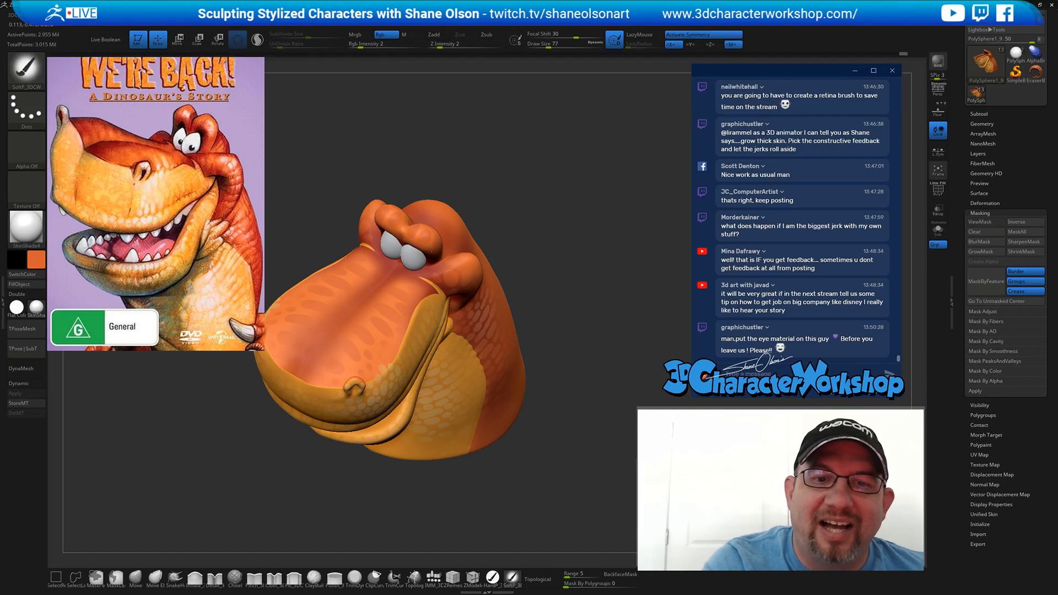
left_click_drag(509, 225, 472, 229)
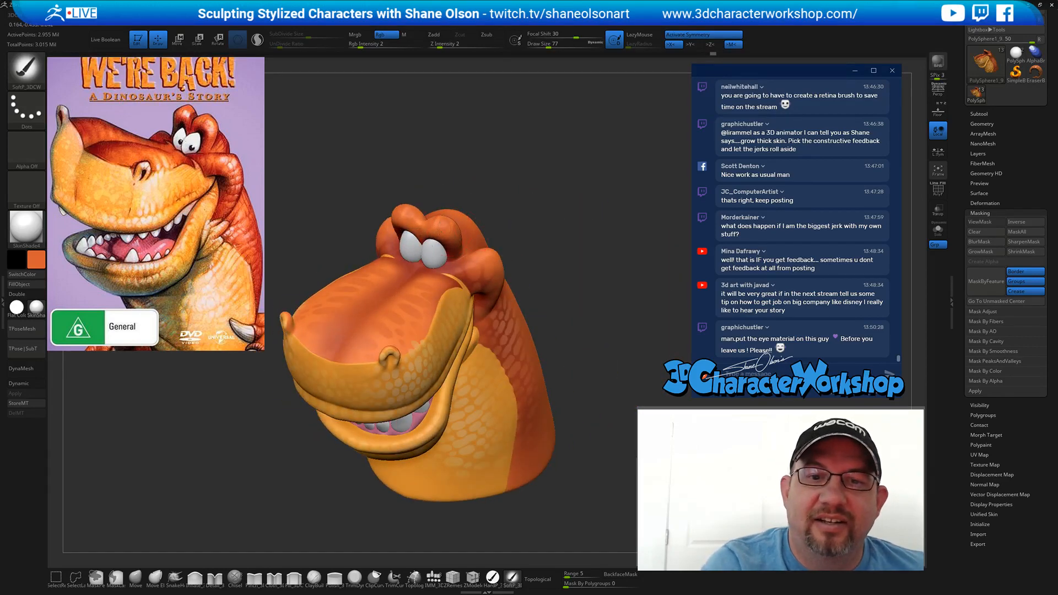
left_click_drag(569, 298, 566, 325)
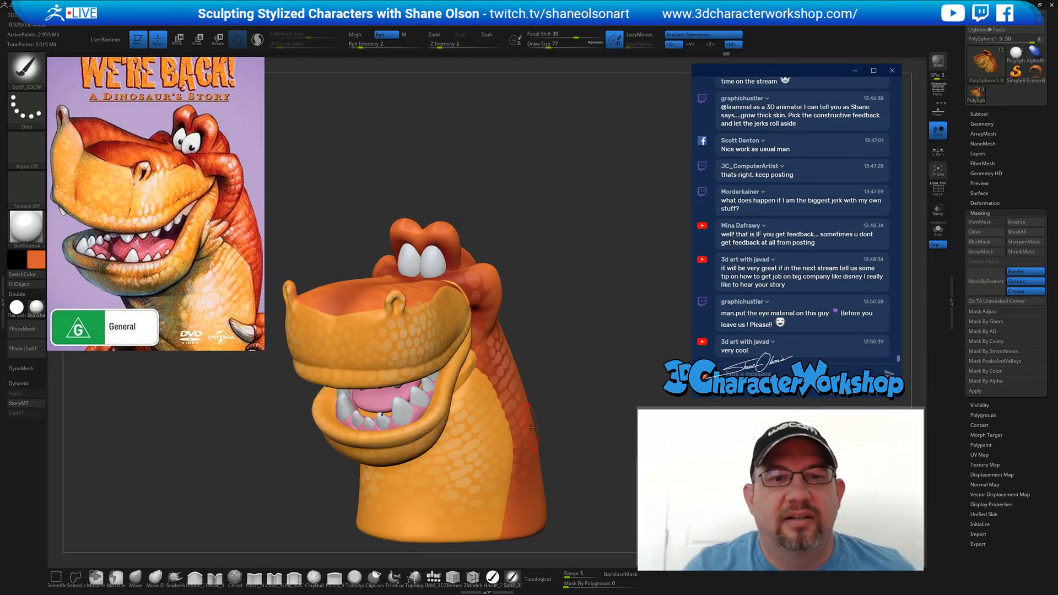
left_click_drag(555, 306, 579, 338)
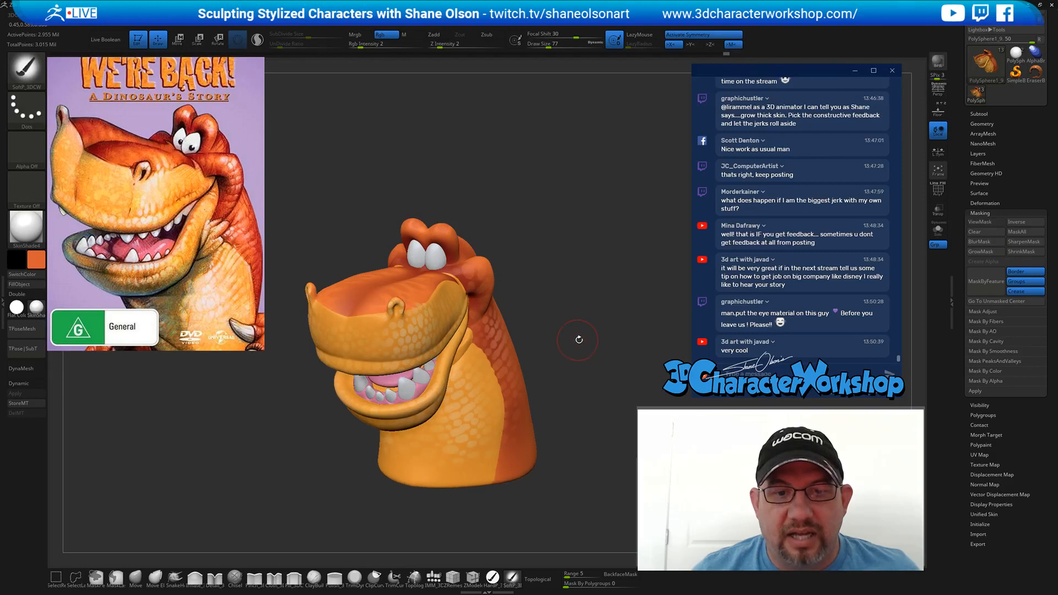
- Switch from the paint brush to the base sculpting brush with Zadd enabled and set its draw size to 197
left_click(196, 578)
key("s")
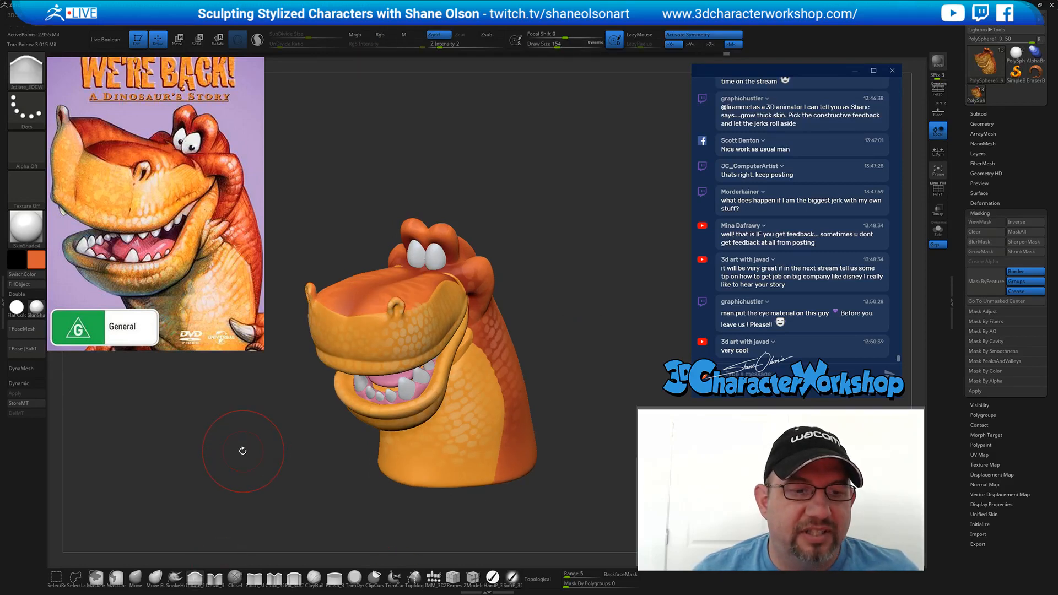
key("s")
left_click_drag(244, 452, 246, 453)
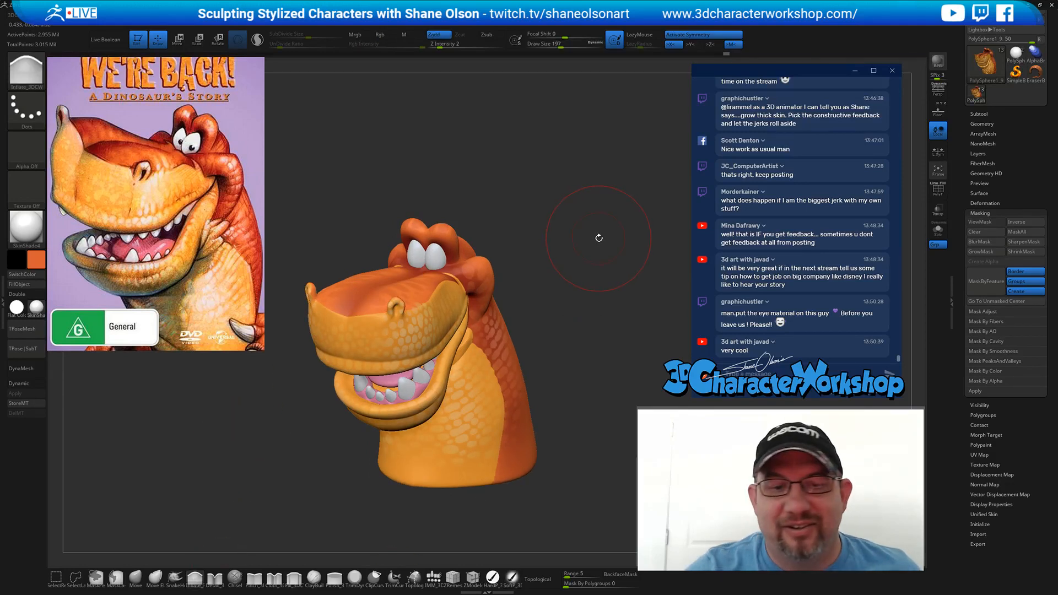
- Set the inflate brush's draw size to 234 and puff up the scales on the yellow neck and snout
key("s")
left_click_drag(521, 312, 527, 312)
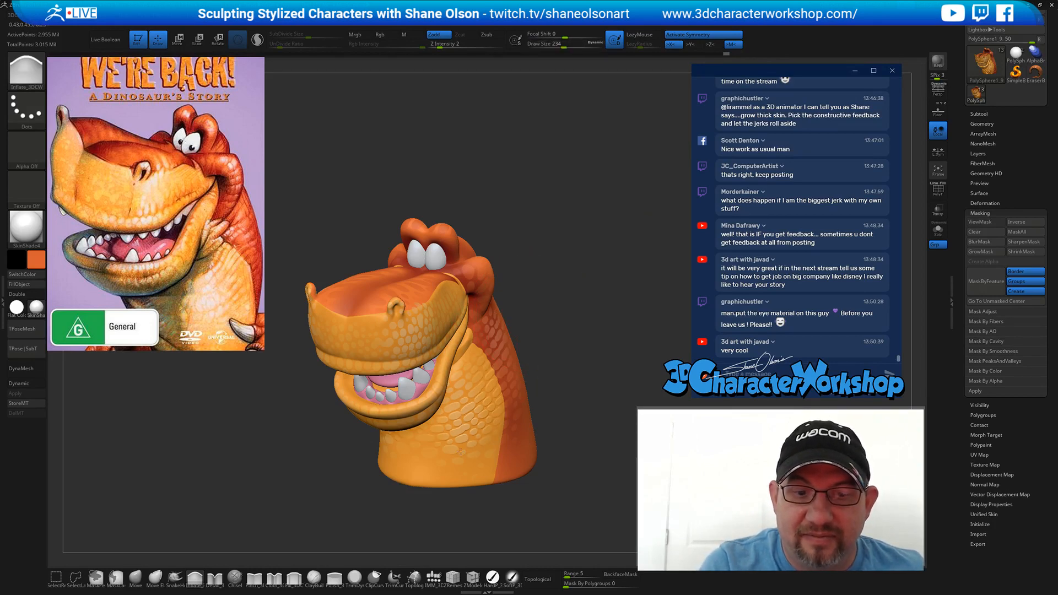
left_click_drag(461, 452, 468, 444)
left_click_drag(581, 364, 500, 351)
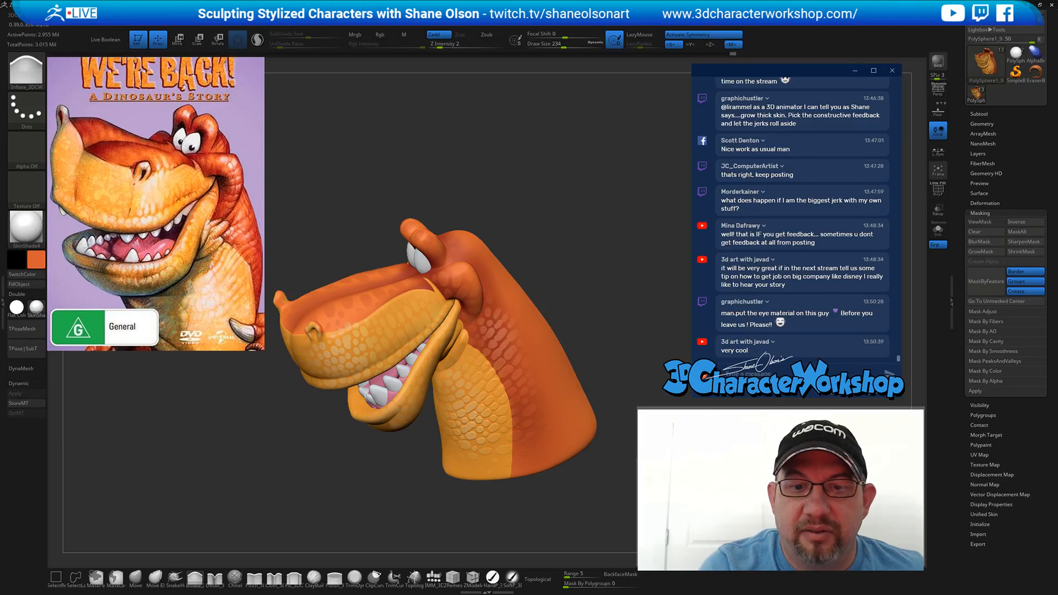
left_click_drag(327, 354, 358, 350)
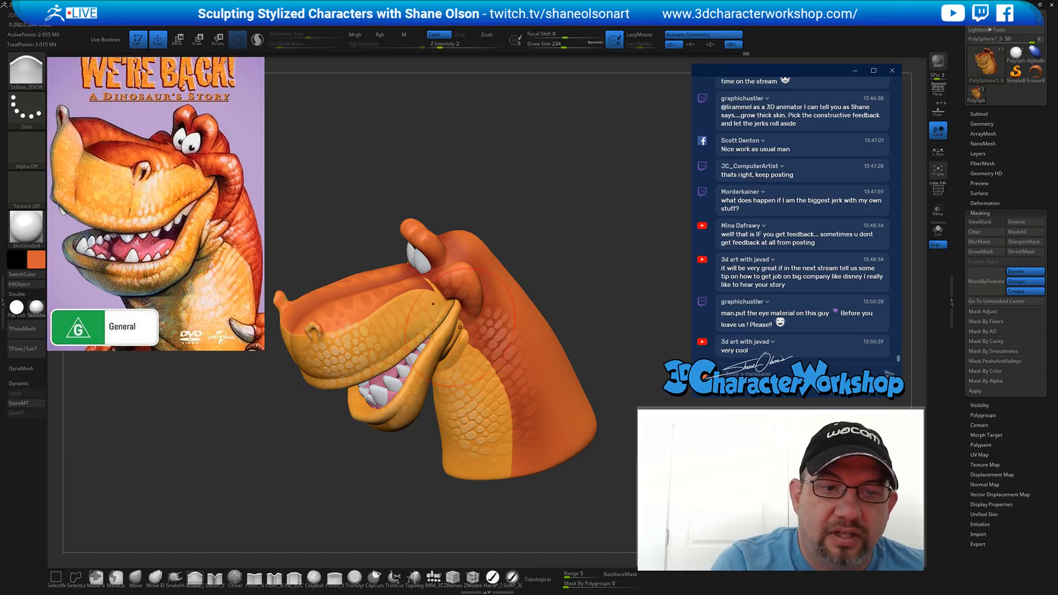
left_click_drag(304, 420, 342, 456)
left_click_drag(363, 321, 403, 313)
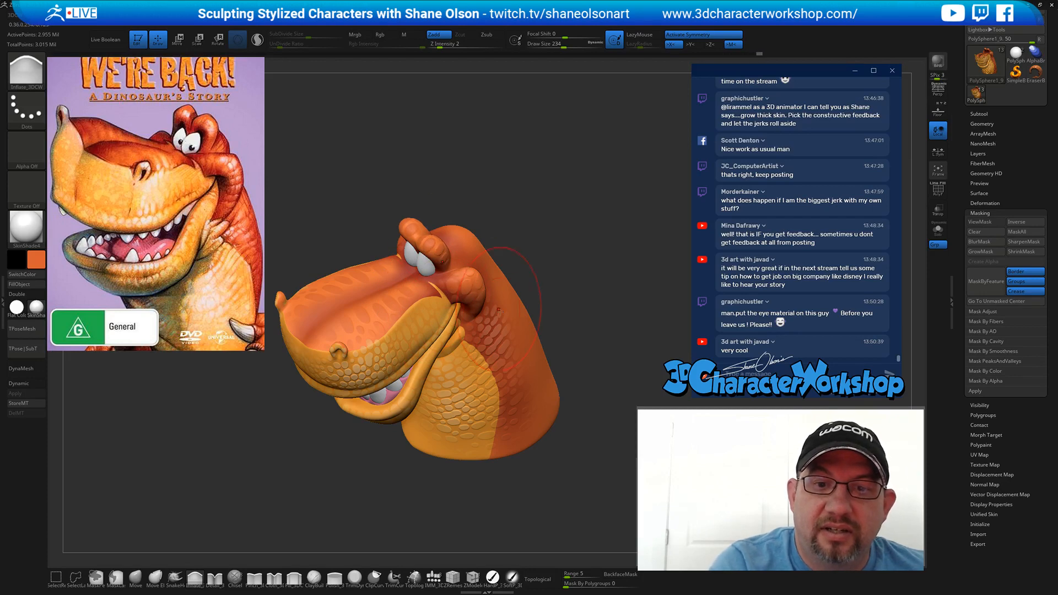
- Inflate the scales on the red side of the neck, below the jaw and on the throat
left_click_drag(498, 312, 505, 353)
left_click_drag(576, 388, 565, 311)
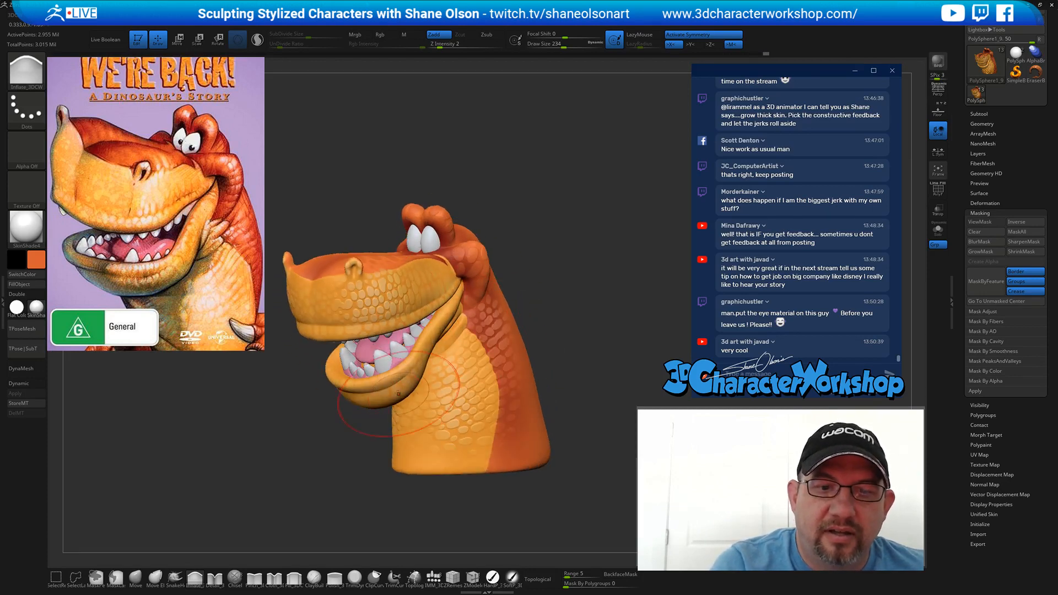
left_click_drag(454, 359, 438, 378)
left_click_drag(353, 463, 356, 425)
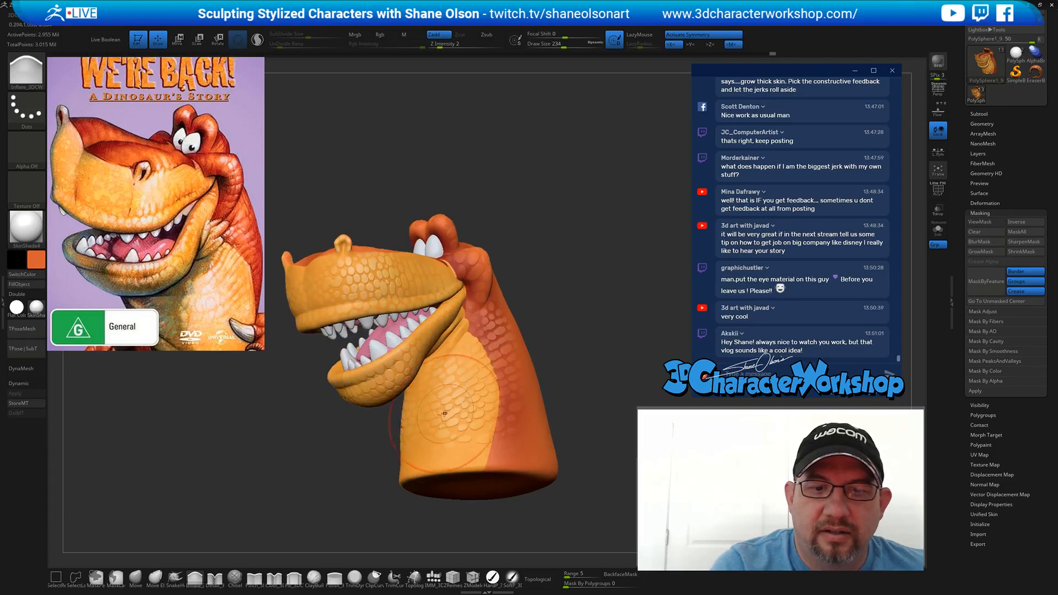
left_click_drag(444, 413, 463, 383)
mouse_move(574, 403)
left_mouse_down("alt")
mouse_move(571, 360)
mouse_move(584, 389)
mouse_move(564, 454)
left_mouse_up("alt")
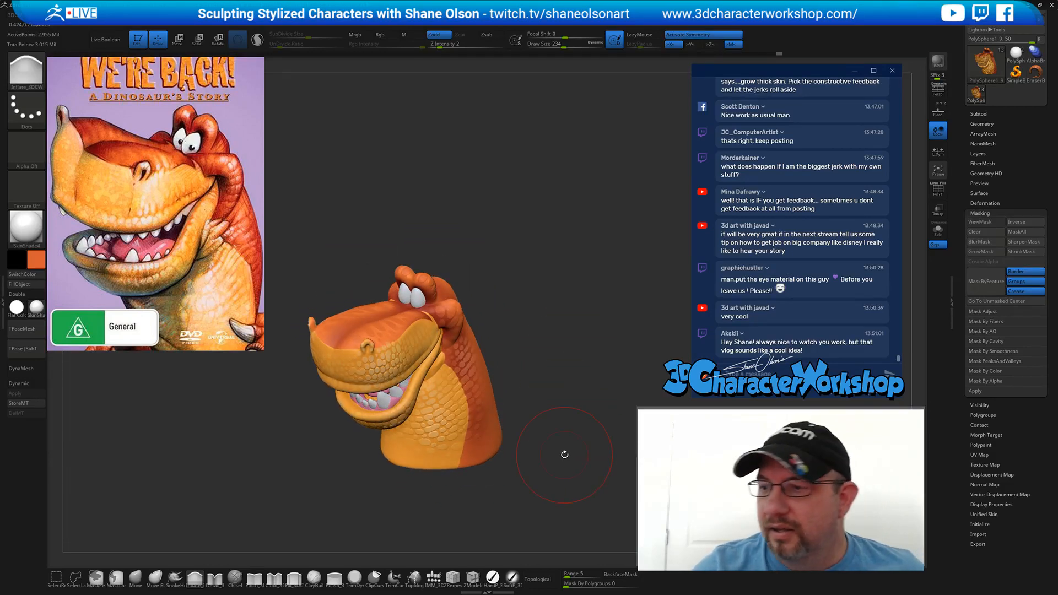
left_click_drag(564, 415, 561, 425, "alt")
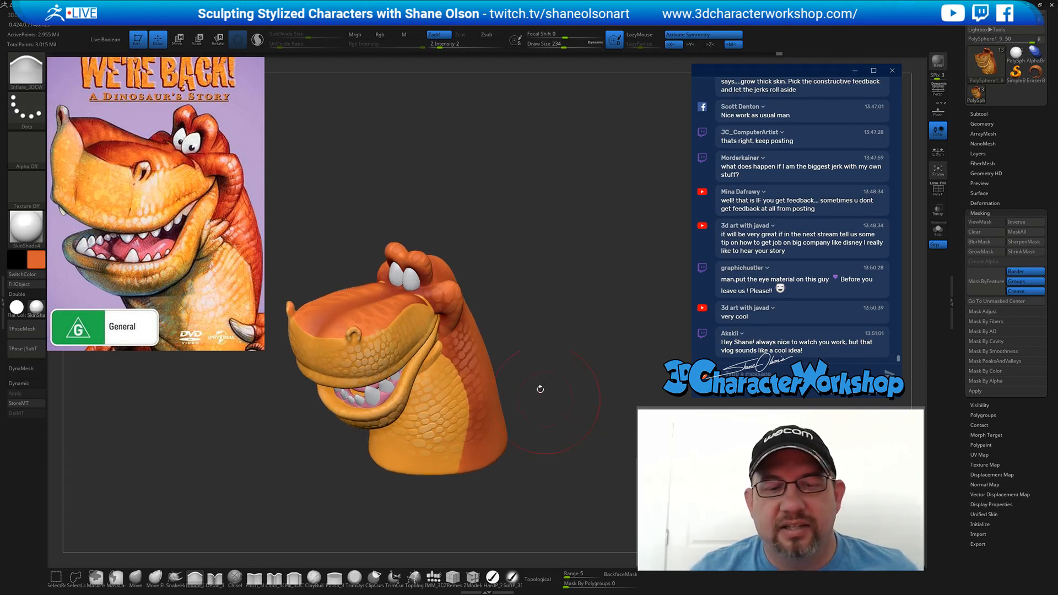
- Set the draw size to 112, switch to the soft paint brush and make the tongue the active subtool
key("s")
mouse_move(534, 321)
left_mouse_down()
mouse_move(535, 290)
mouse_move(565, 337)
mouse_move(573, 384)
mouse_move(583, 350)
left_mouse_up()
mouse_move(563, 310)
left_mouse_down()
mouse_move(590, 300)
mouse_move(570, 291)
mouse_move(581, 355)
mouse_move(570, 304)
mouse_move(581, 327)
left_mouse_up()
key("s")
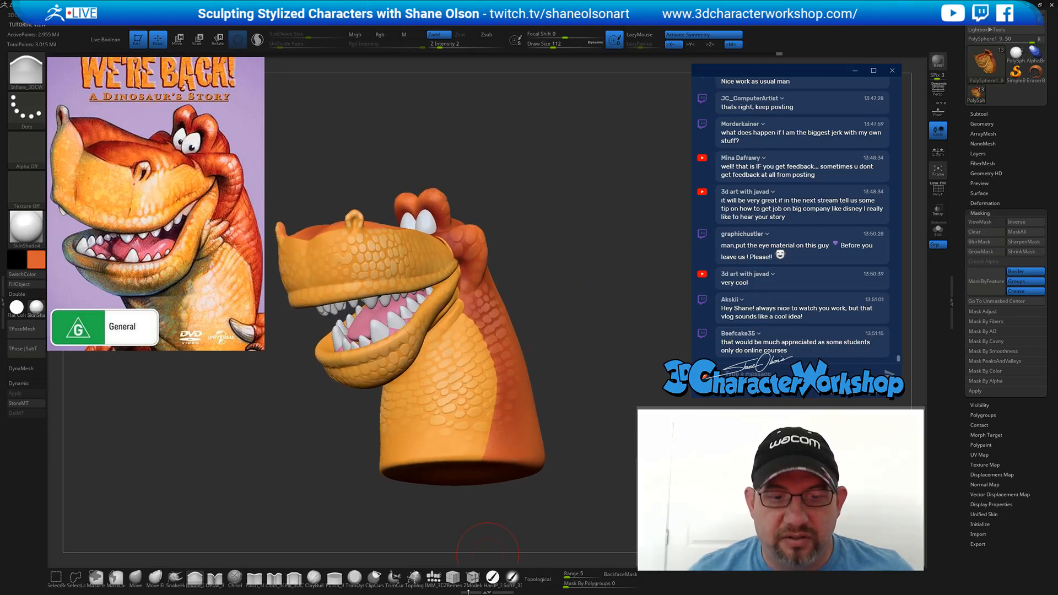
left_click(512, 578)
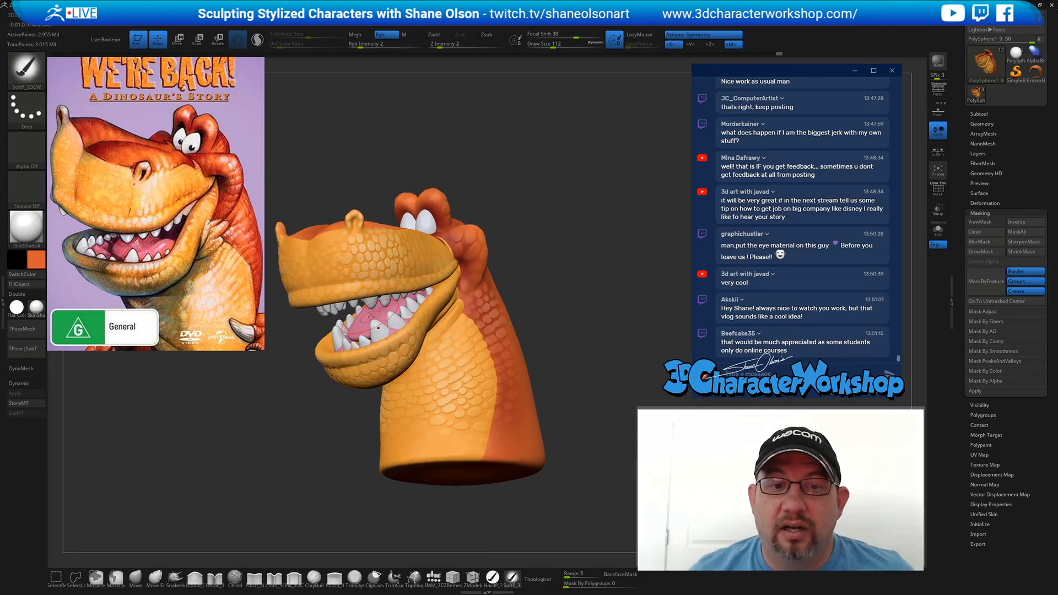
left_click(372, 318, "alt")
mouse_move(534, 266)
left_mouse_down()
mouse_move(569, 236)
mouse_move(552, 264)
left_mouse_up()
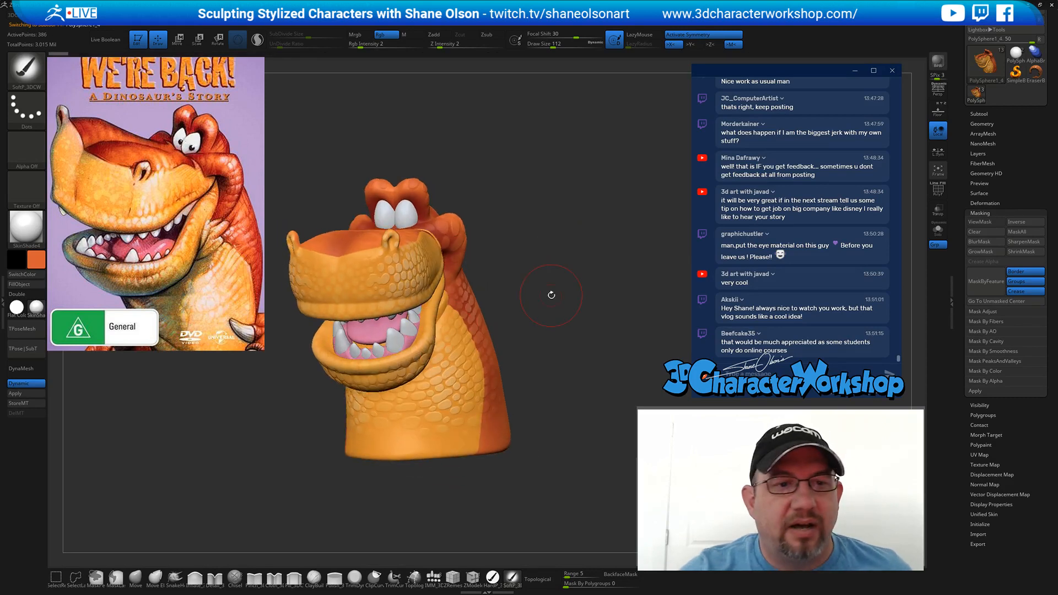
left_click_drag(485, 232, 460, 239)
- Set the draw size to 49, activate the eyes and switch to the IMM insert brush with a near-black color
key("s")
mouse_move(525, 246)
left_mouse_down()
mouse_move(512, 247)
mouse_move(561, 260)
mouse_move(554, 319)
left_mouse_up()
key("s")
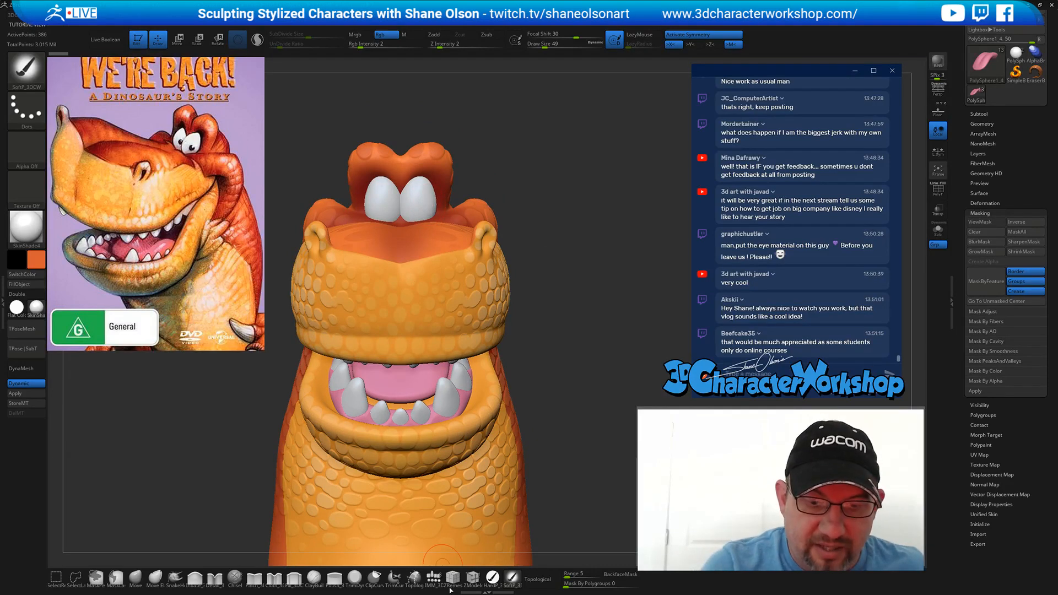
left_click(420, 200, "alt")
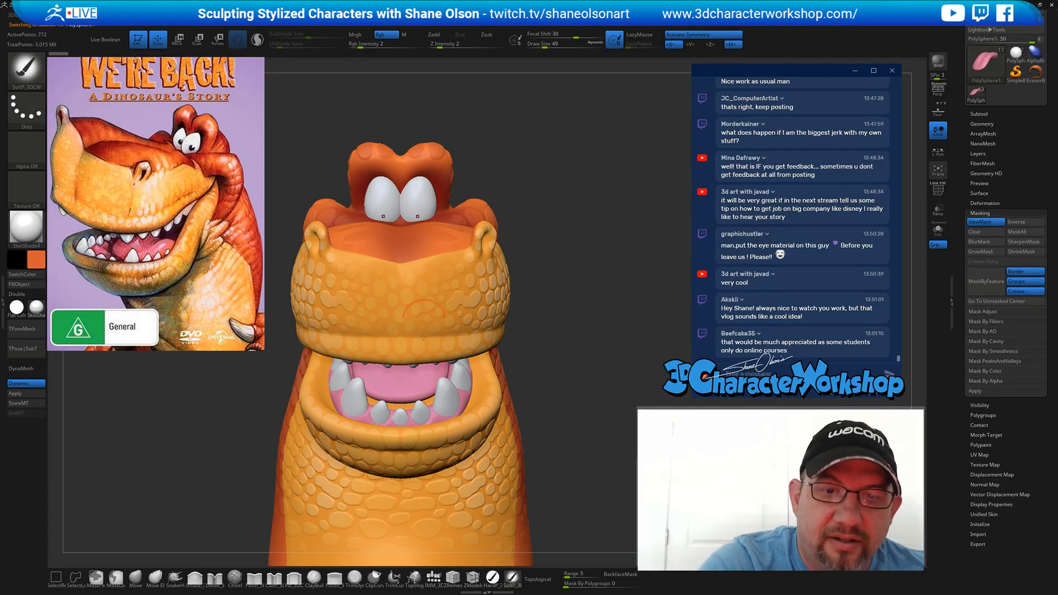
left_click(434, 578)
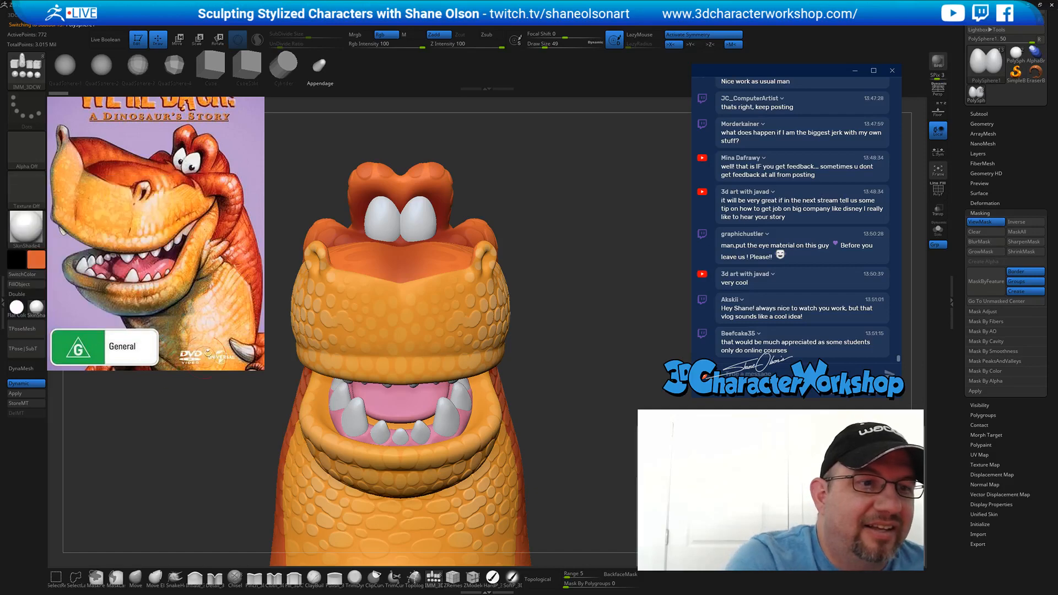
key("z")
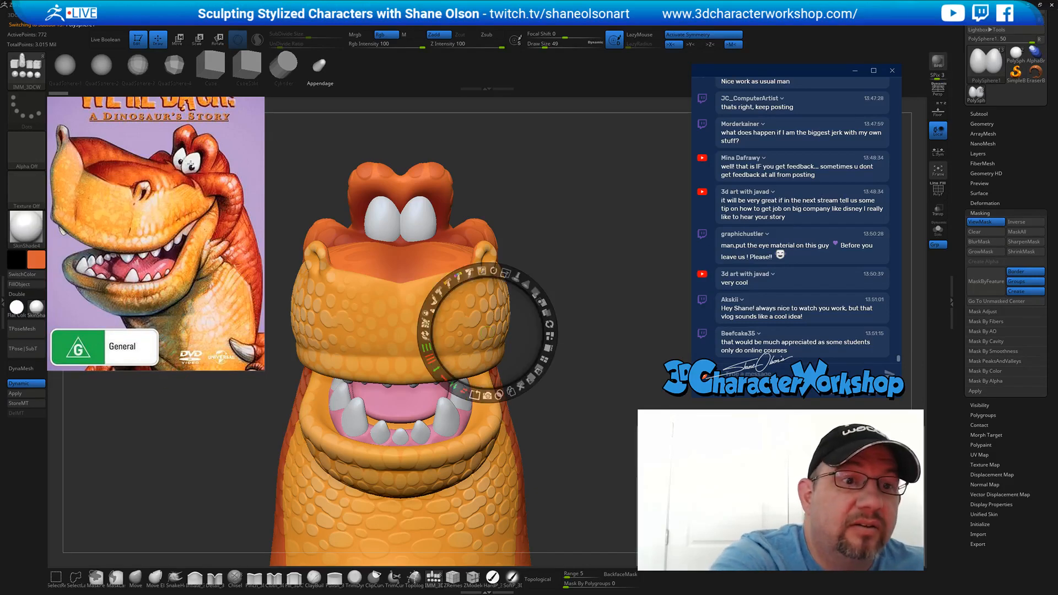
key("z")
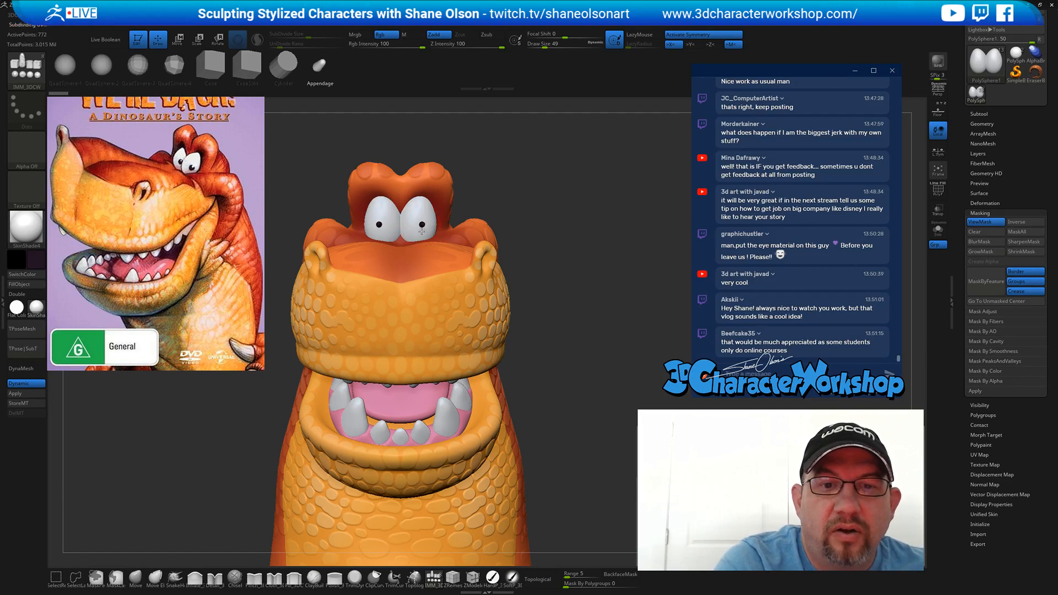
left_click_drag(422, 238, 421, 239)
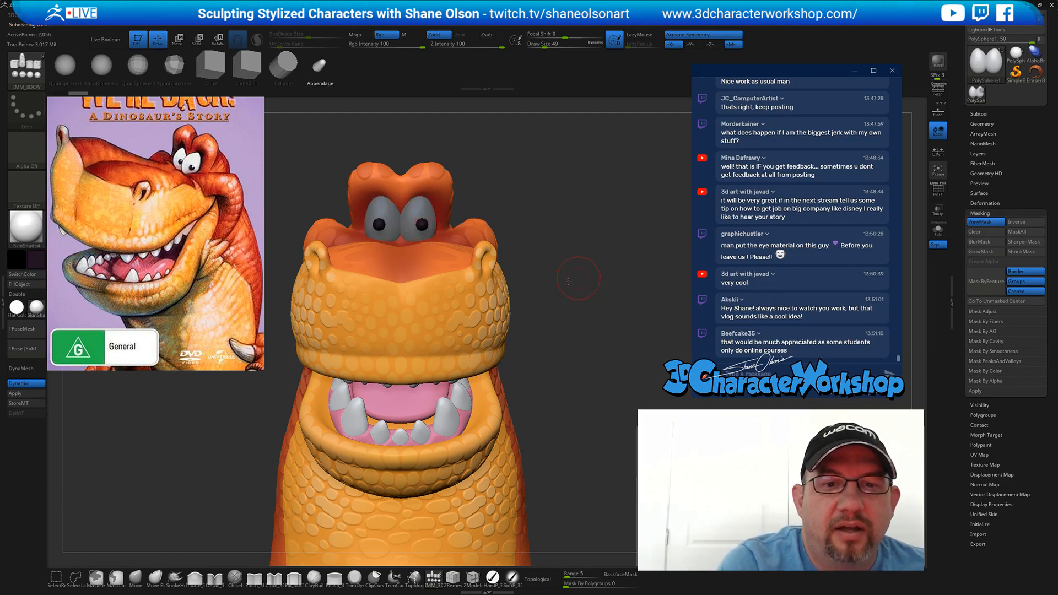
left_click_drag(592, 267, 543, 281)
key("ctrl+z")
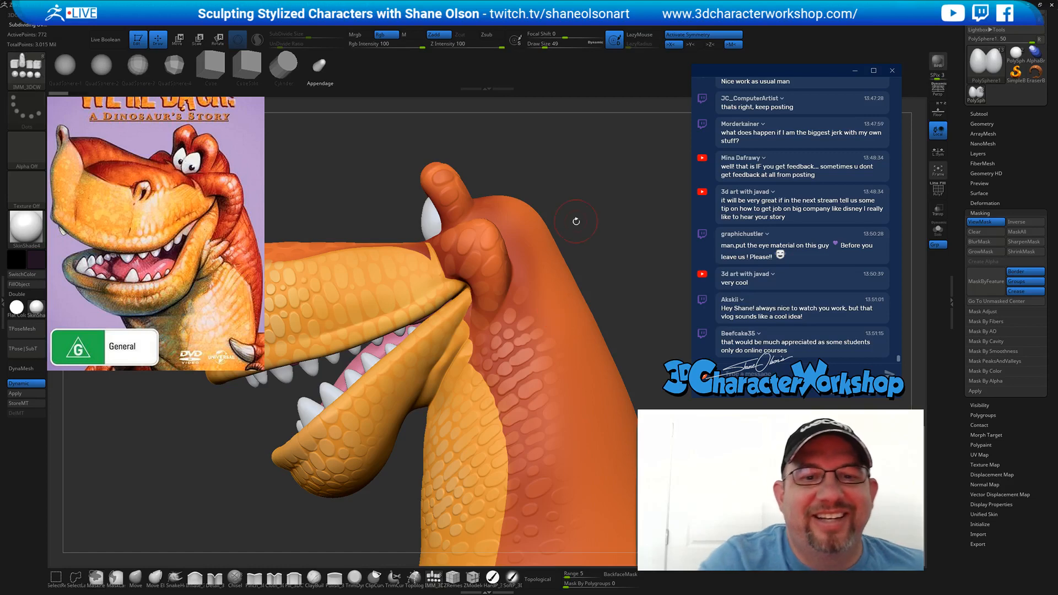
left_click_drag(576, 222, 584, 220)
- Insert mirrored near-black QuadSphere-2 meshes on the eyes as pupils
left_click(102, 65)
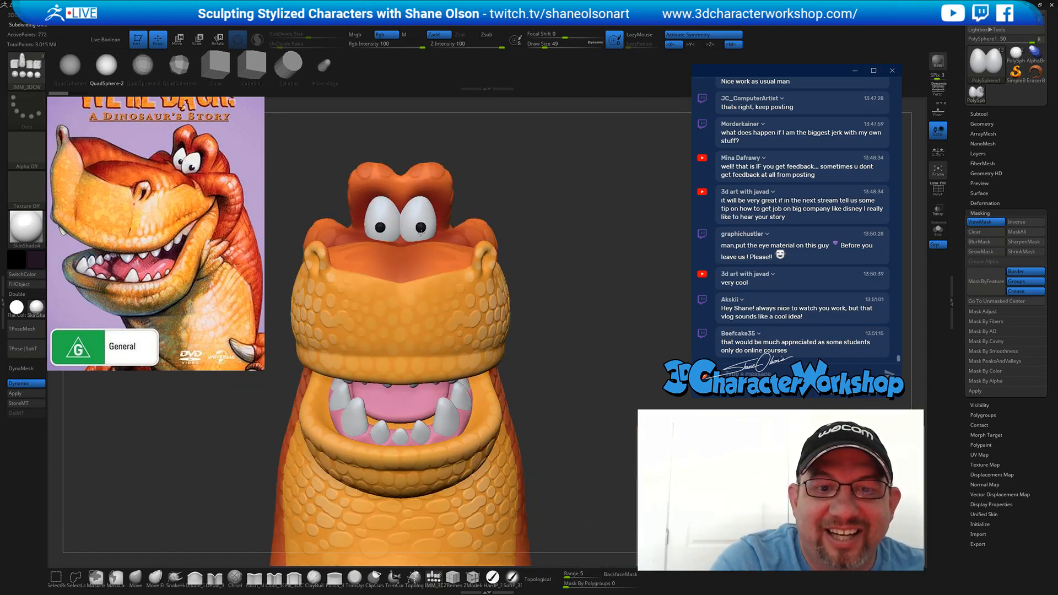
left_click_drag(421, 234, 422, 236)
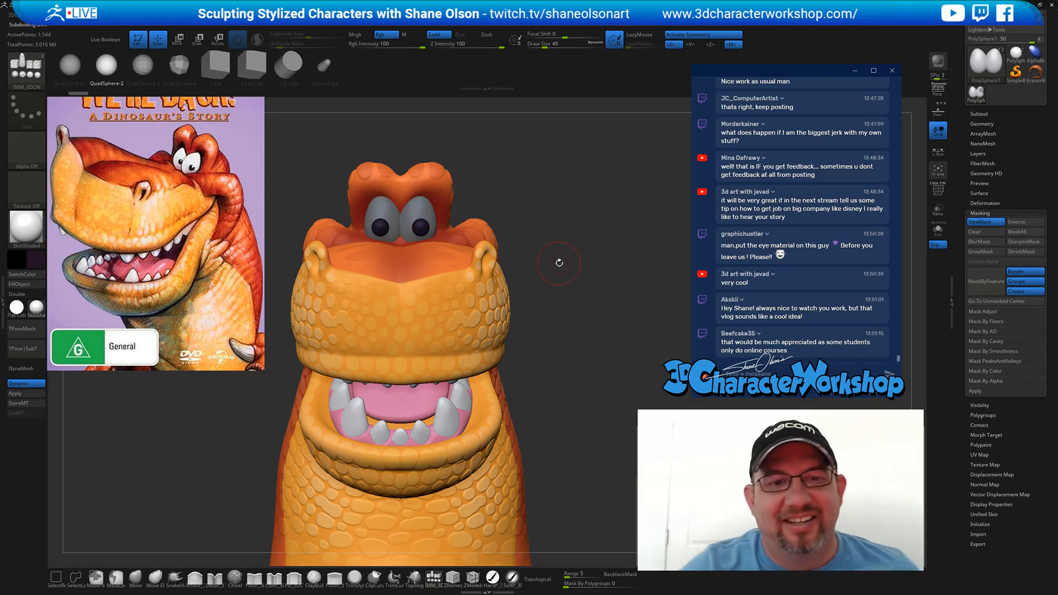
left_click_drag(584, 238, 599, 225)
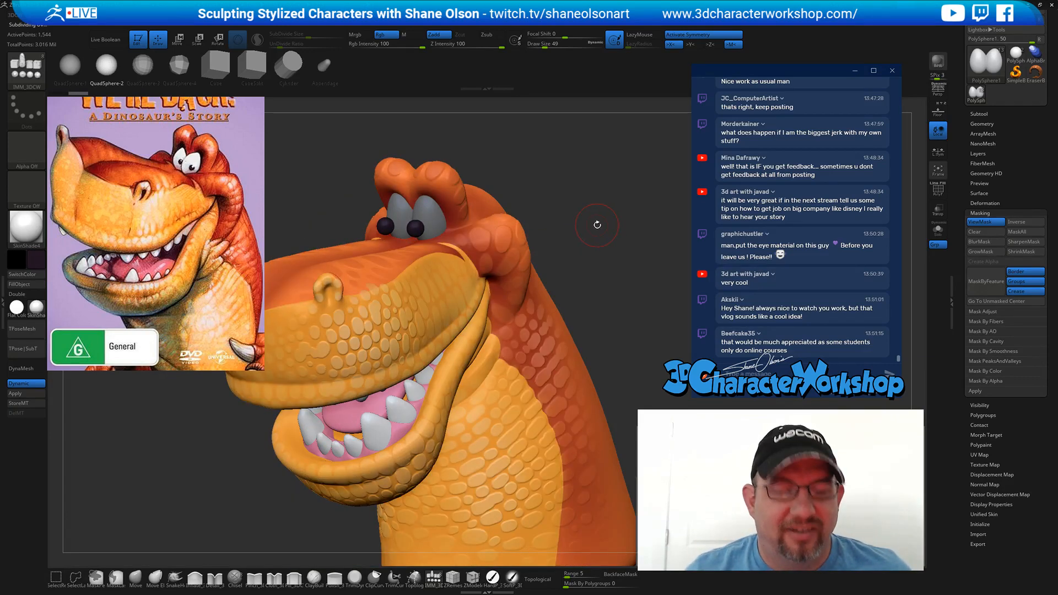
key("w")
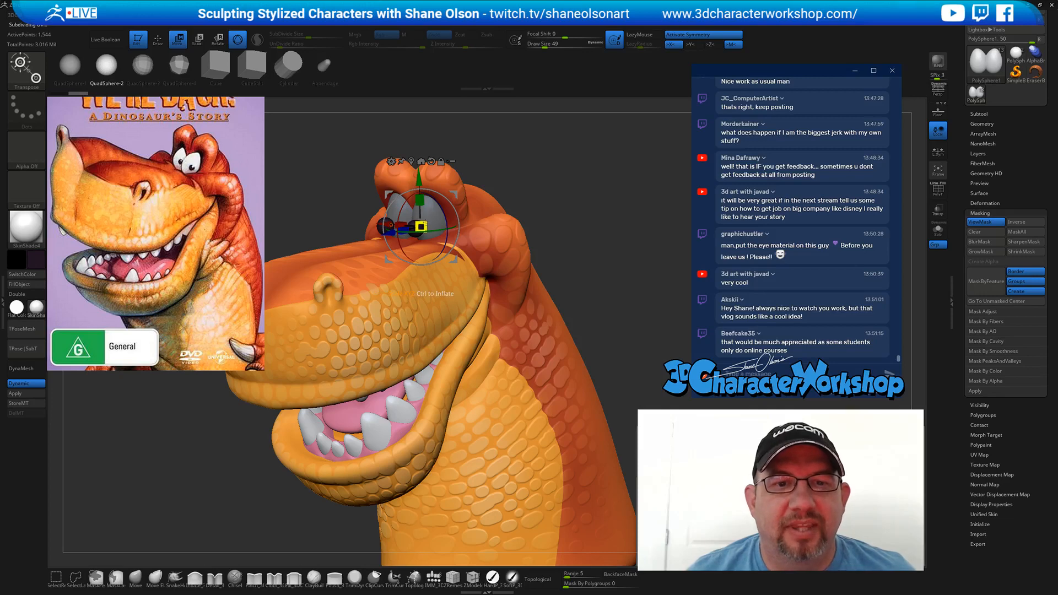
left_click_drag(421, 226, 417, 228)
key("ctrl+z")
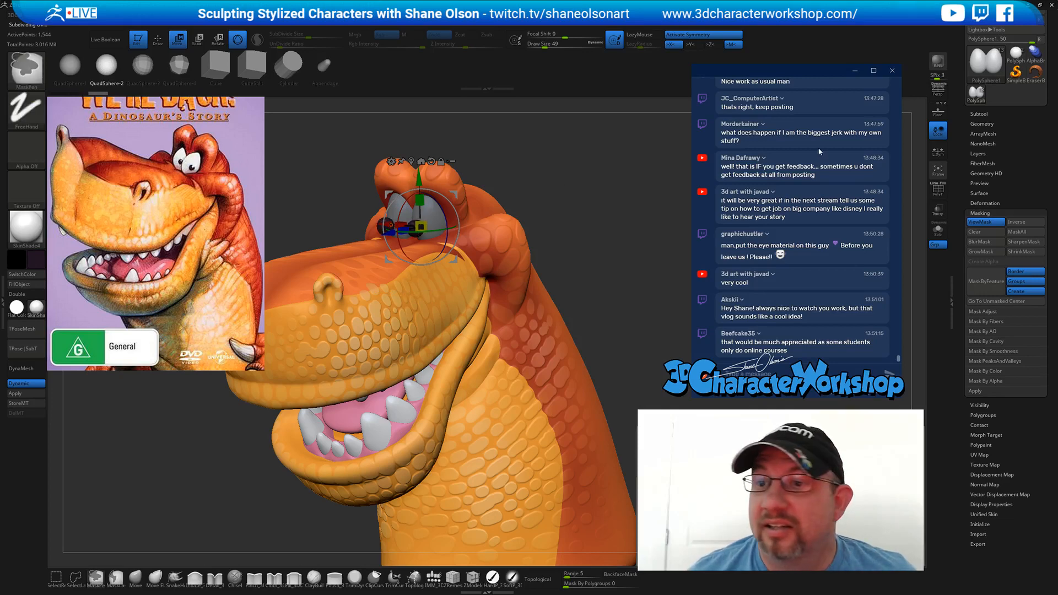
- Turn on local symmetry, push the pupil spheres back into the eyeballs and rotate them to follow the eye surface
left_click(938, 151)
left_click_drag(539, 145, 540, 226)
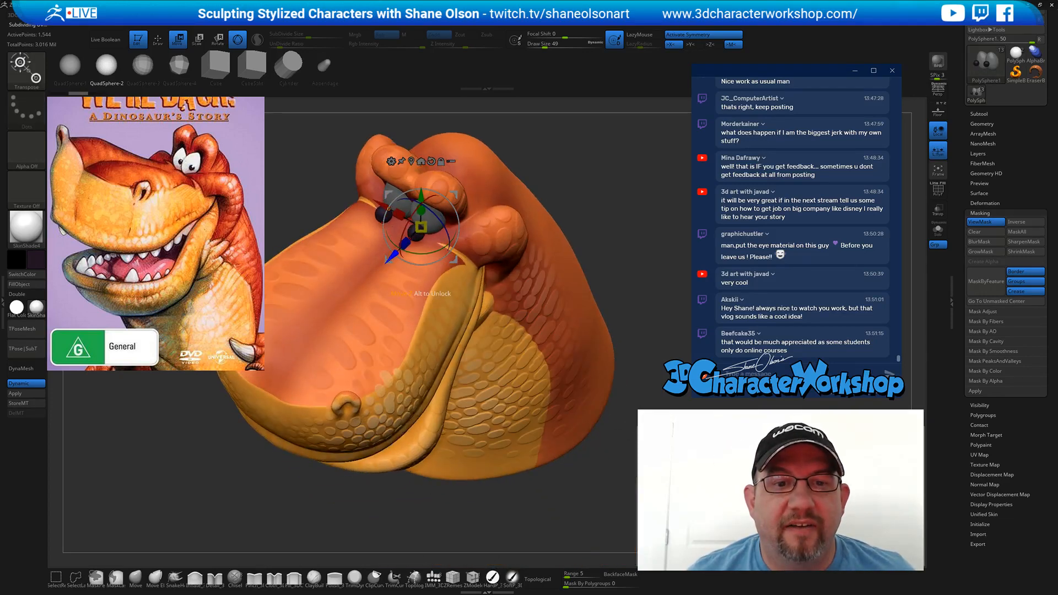
left_click_drag(405, 243, 415, 237)
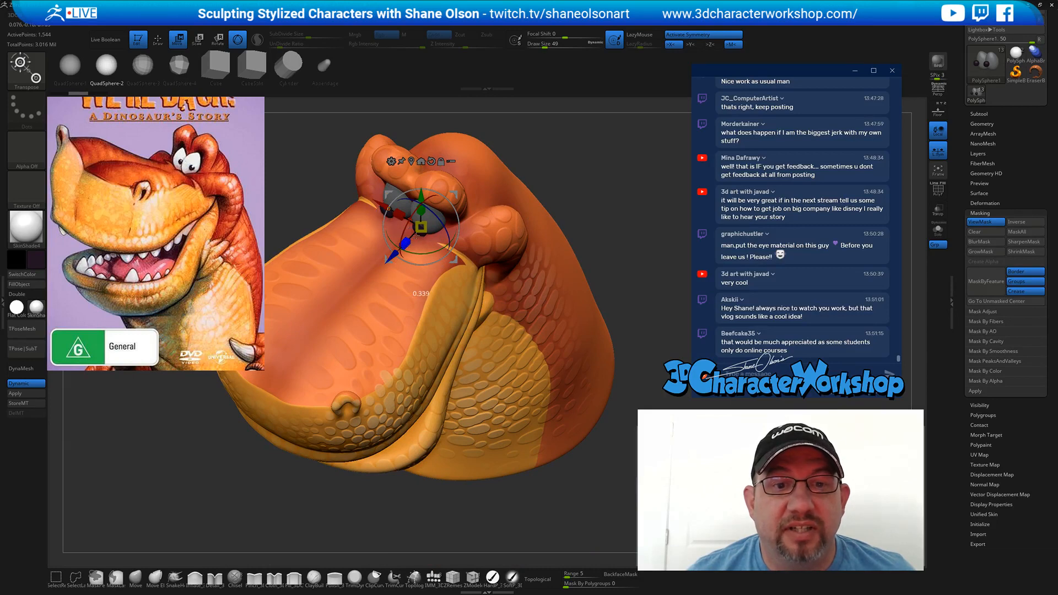
left_click_drag(576, 256, 568, 235)
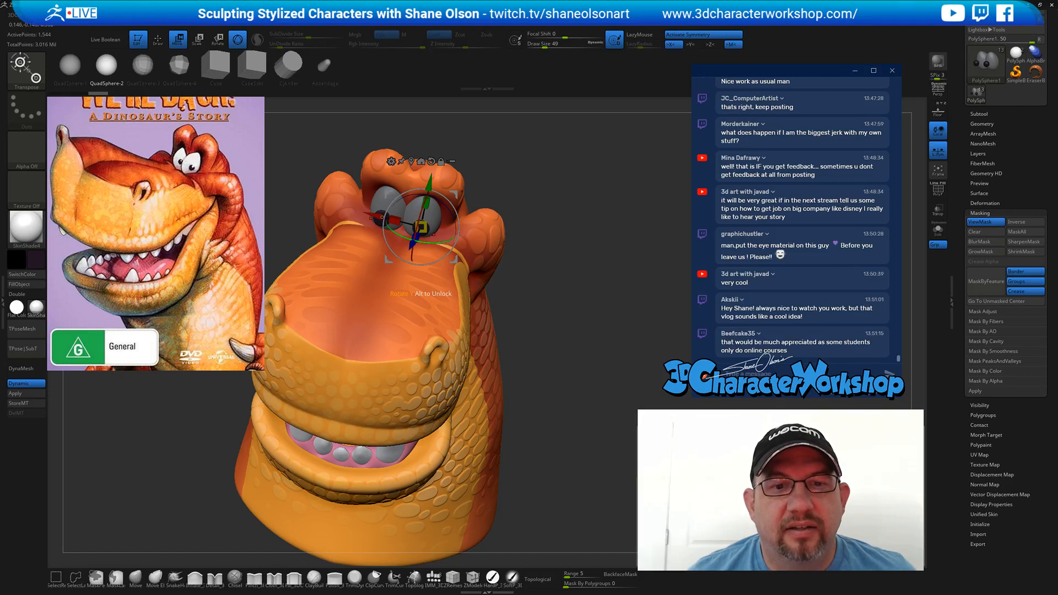
left_click_drag(440, 242, 445, 242)
left_click_drag(562, 199, 561, 251)
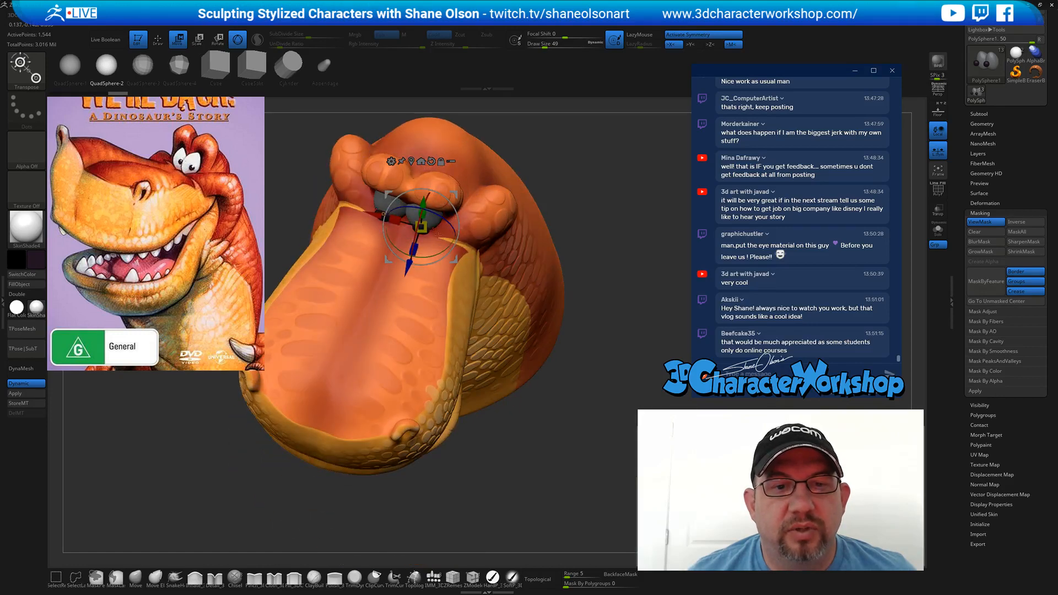
- Scale the pupils to fit the eyes, hide the mask display and return to draw mode
left_click_drag(421, 227, 420, 227)
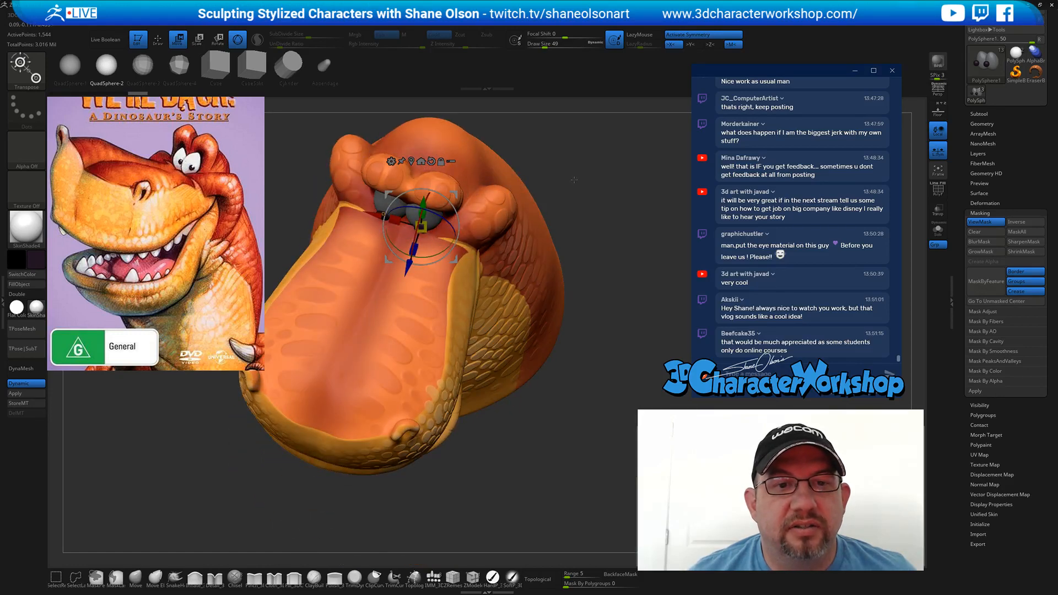
left_click_drag(562, 248, 565, 196)
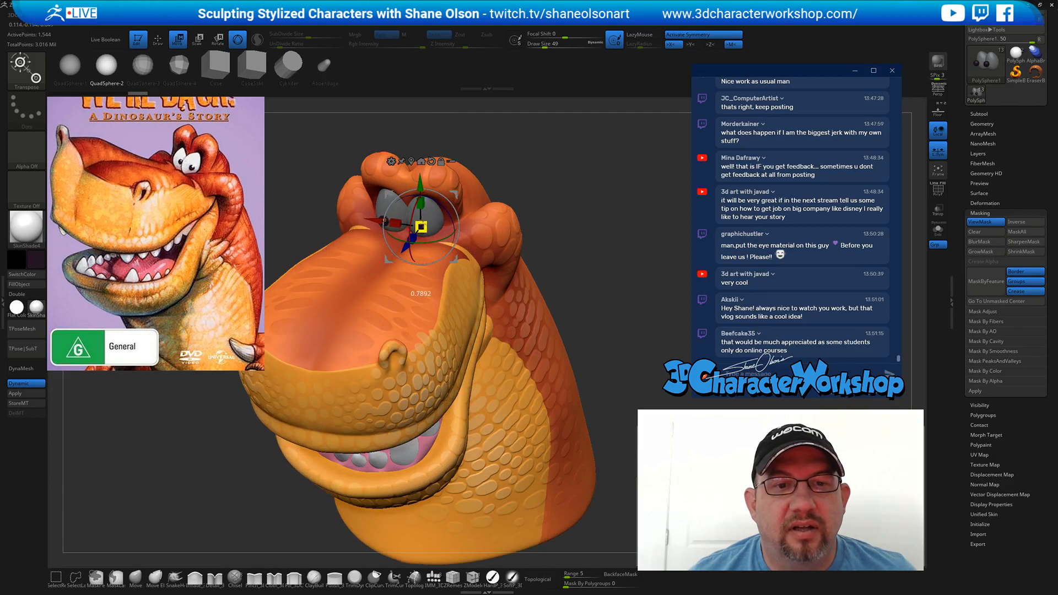
left_click_drag(421, 227, 421, 227)
left_click_drag(590, 237, 591, 198)
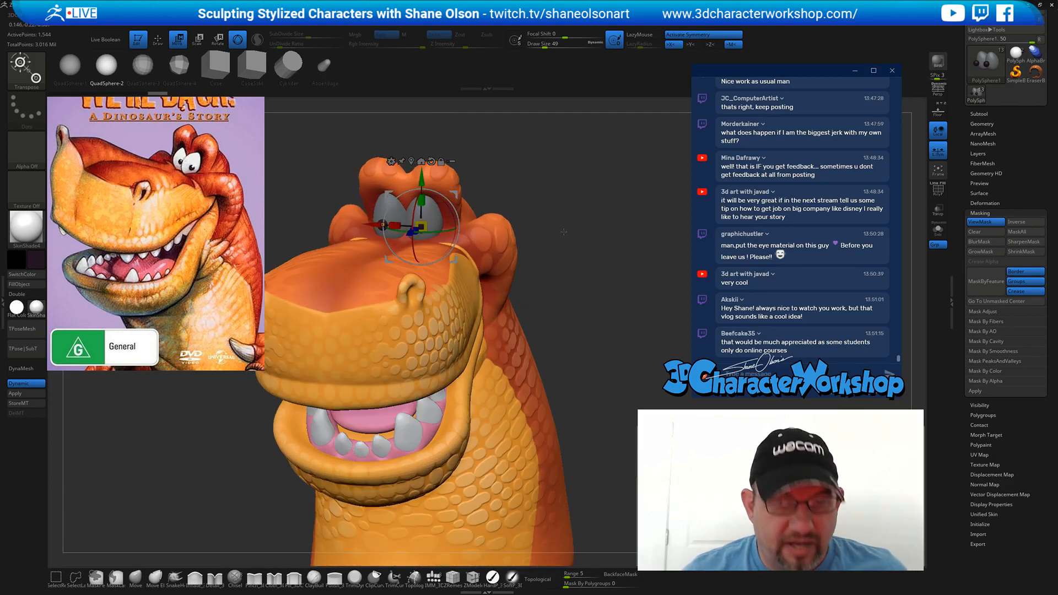
key("ctrl+h")
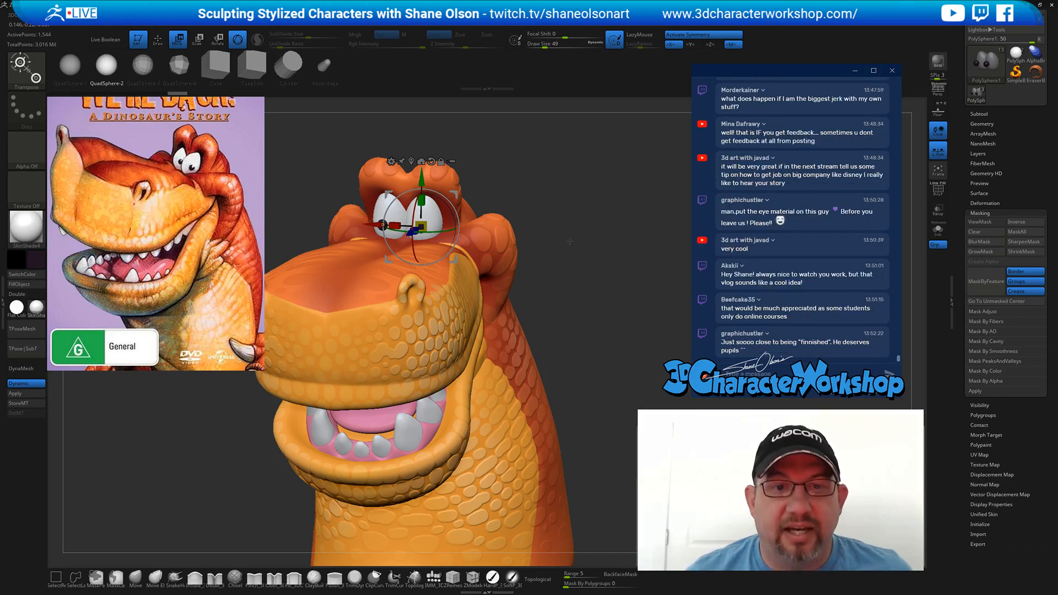
key("q")
left_click_drag(588, 281, 583, 289)
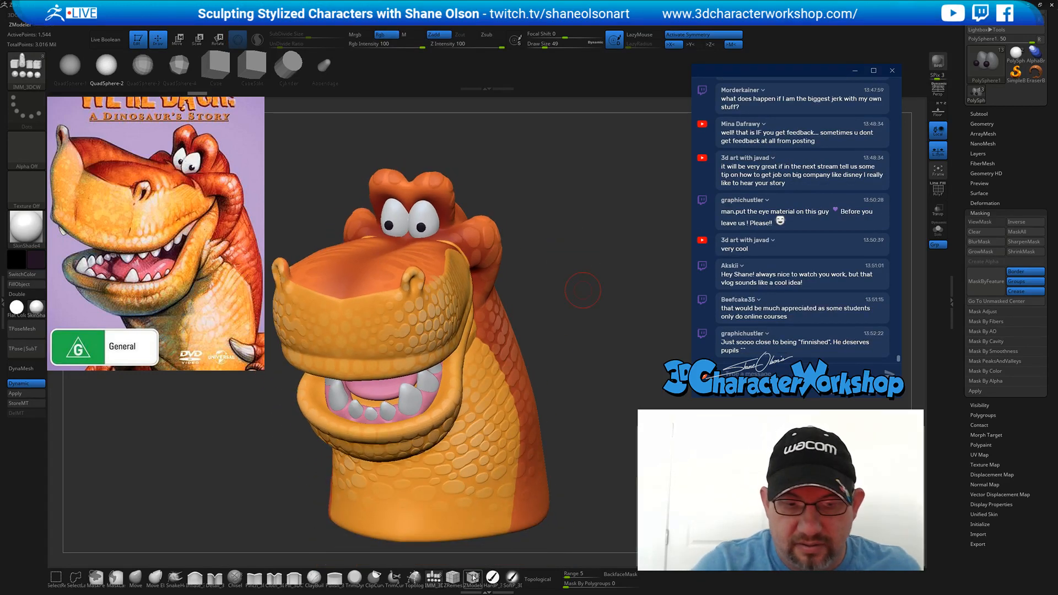
- Fill the eyes with the ToyPlastic material in material-only mode, and switch the active material back to SkinShade4
left_click(492, 577)
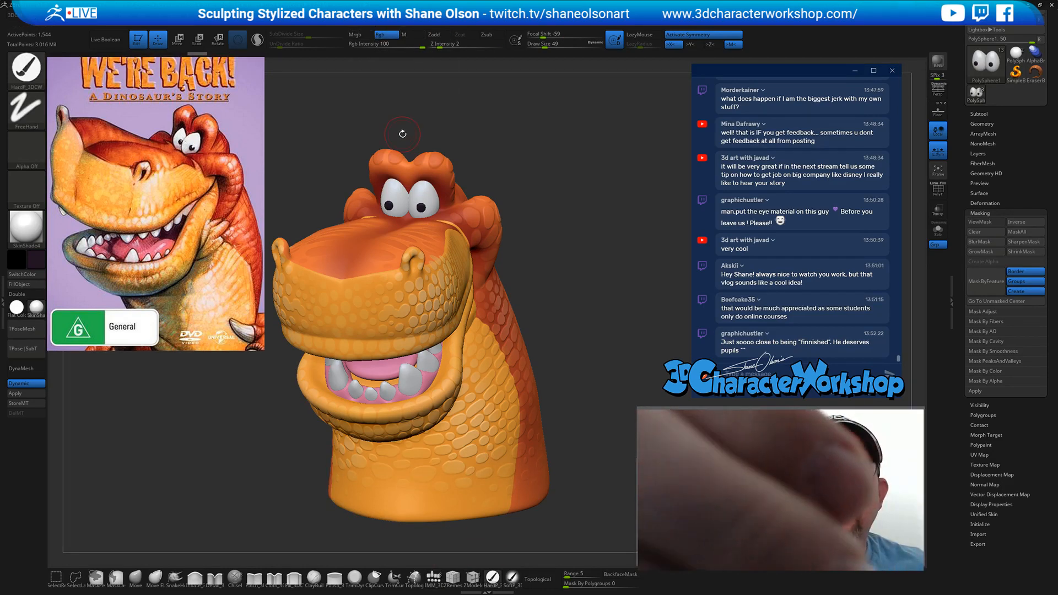
left_click(406, 34)
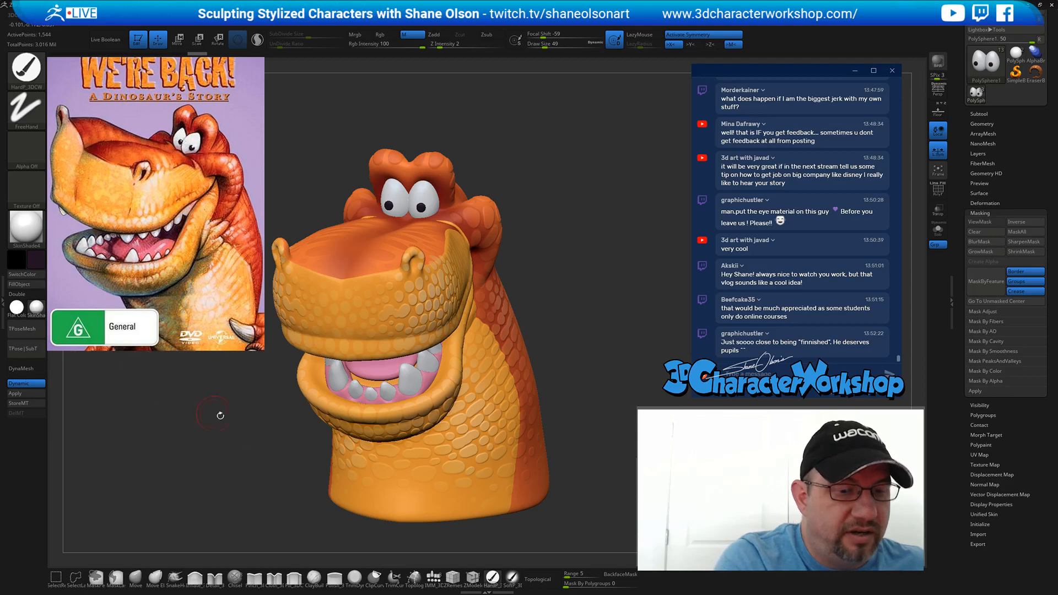
left_click(25, 232)
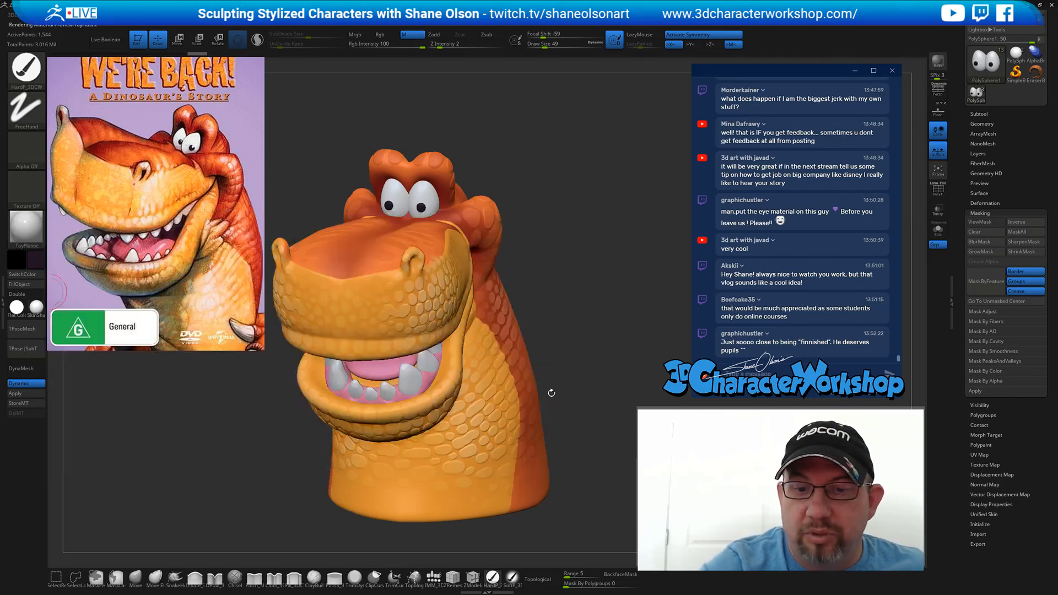
left_click(553, 401)
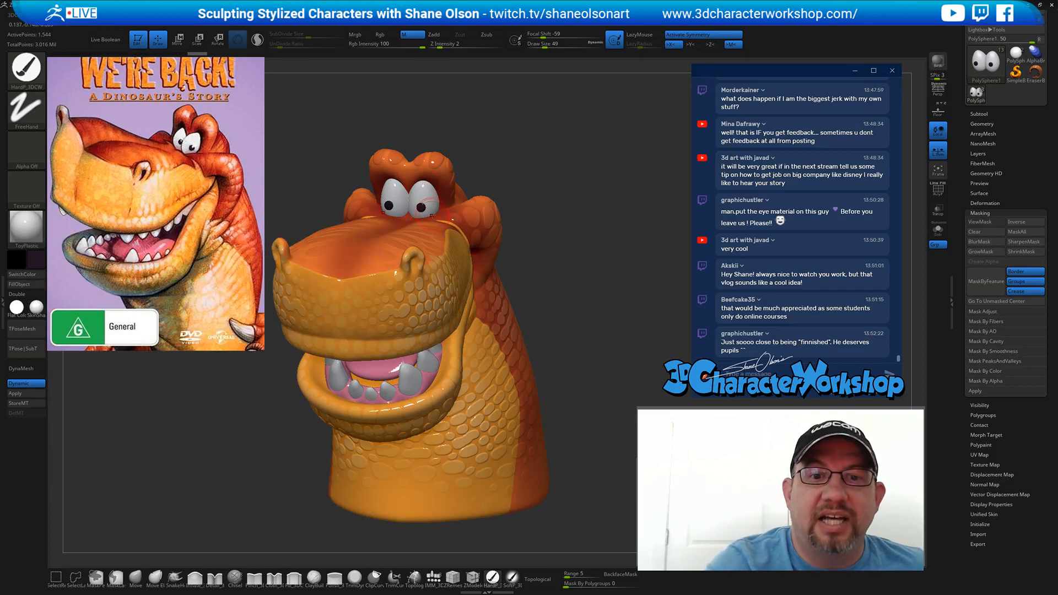
mouse_move(431, 214)
right_mouse_down()
mouse_move(436, 184)
mouse_move(428, 204)
right_mouse_up()
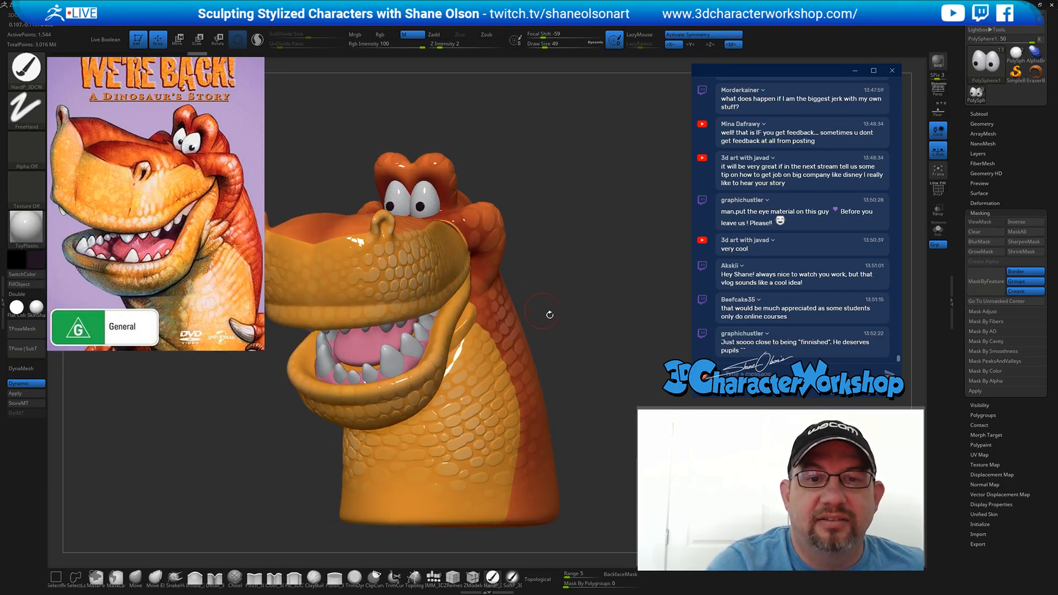
left_click_drag(550, 315, 559, 334)
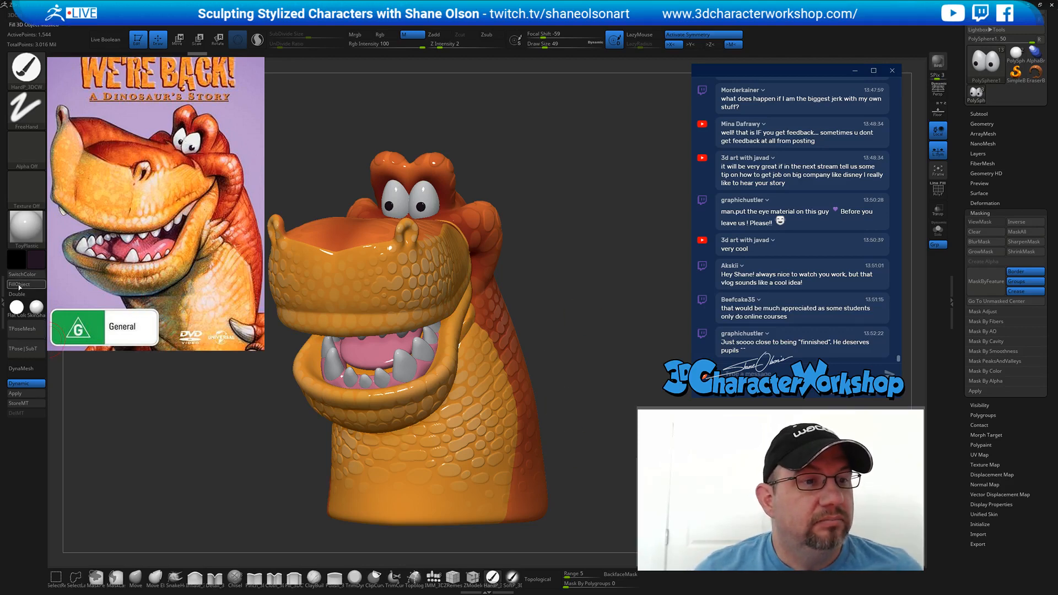
left_click(37, 307)
- Create a Transpose Master (TPoseMesh) mesh of the whole dinosaur and set the active color to white
mouse_move(602, 195)
left_mouse_down()
mouse_move(578, 195)
mouse_move(644, 196)
mouse_move(576, 196)
mouse_move(607, 196)
mouse_move(568, 223)
mouse_move(600, 235)
mouse_move(576, 253)
mouse_move(593, 193)
left_mouse_up()
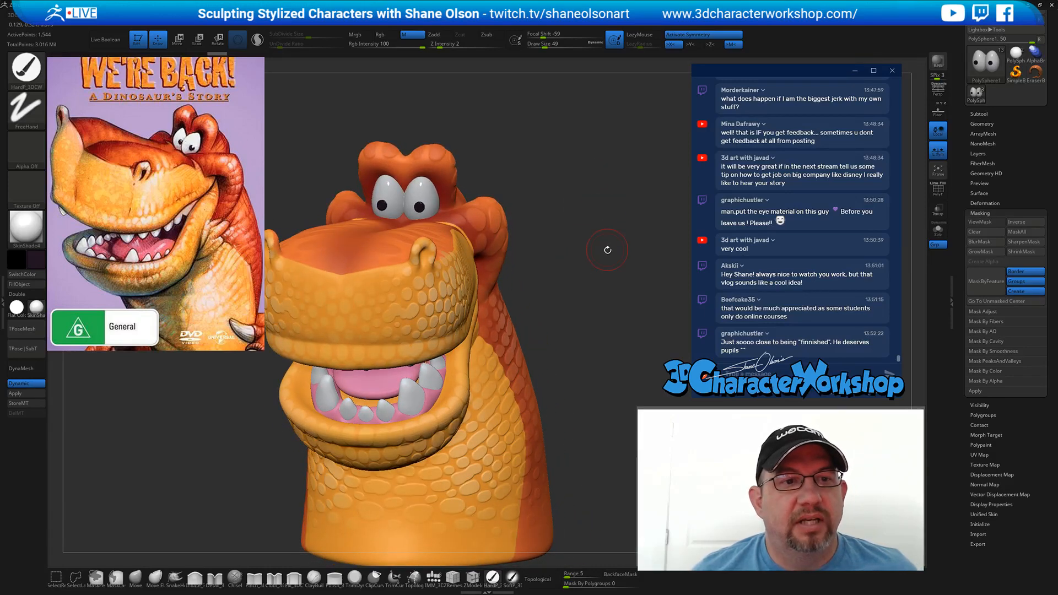
left_click_drag(607, 249, 560, 246, "alt")
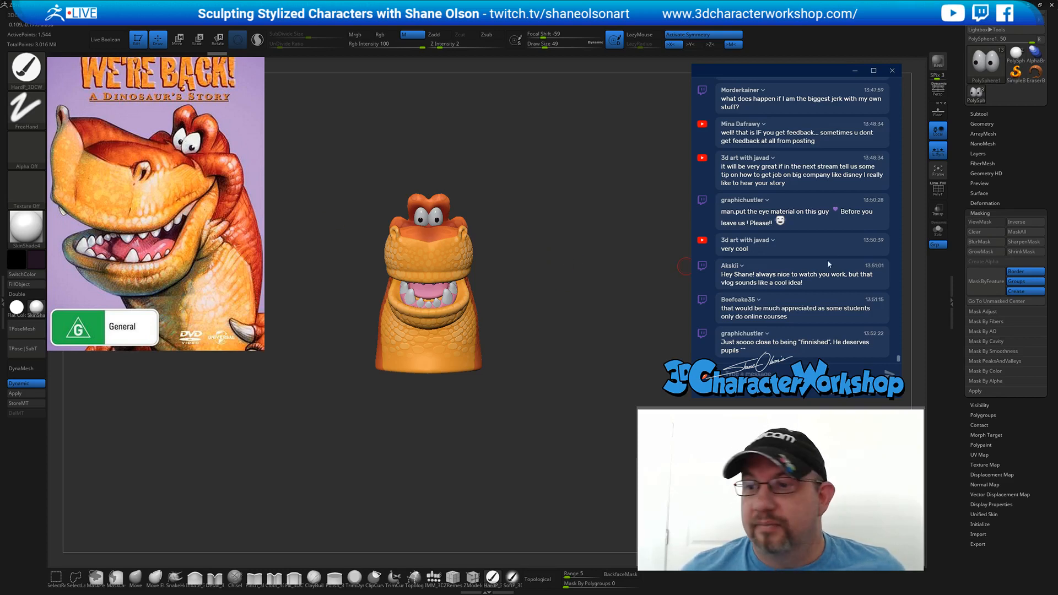
left_click_drag(965, 72, 966, 131)
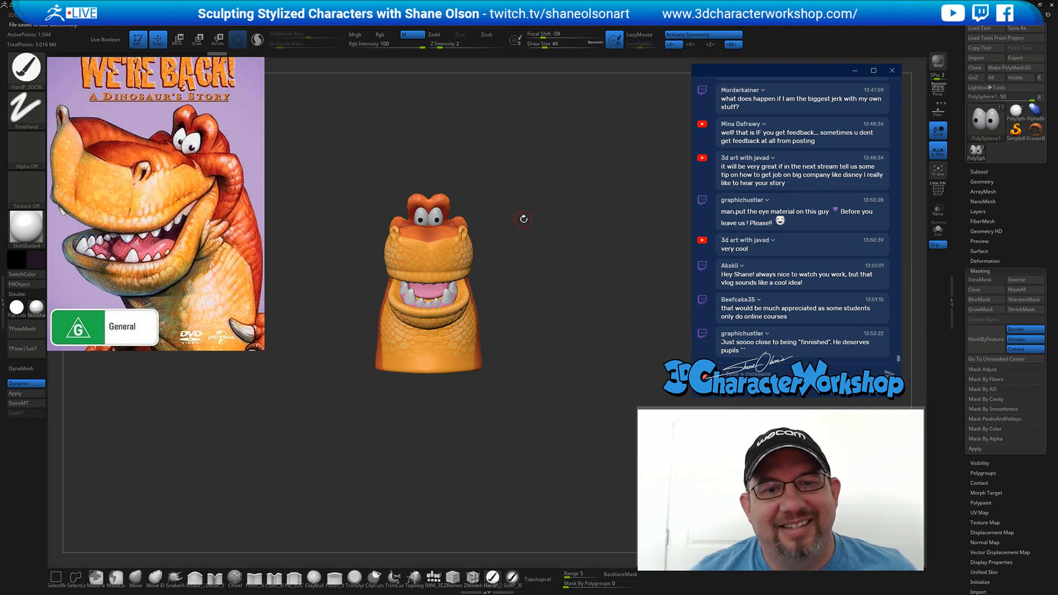
left_click_drag(524, 219, 317, 125)
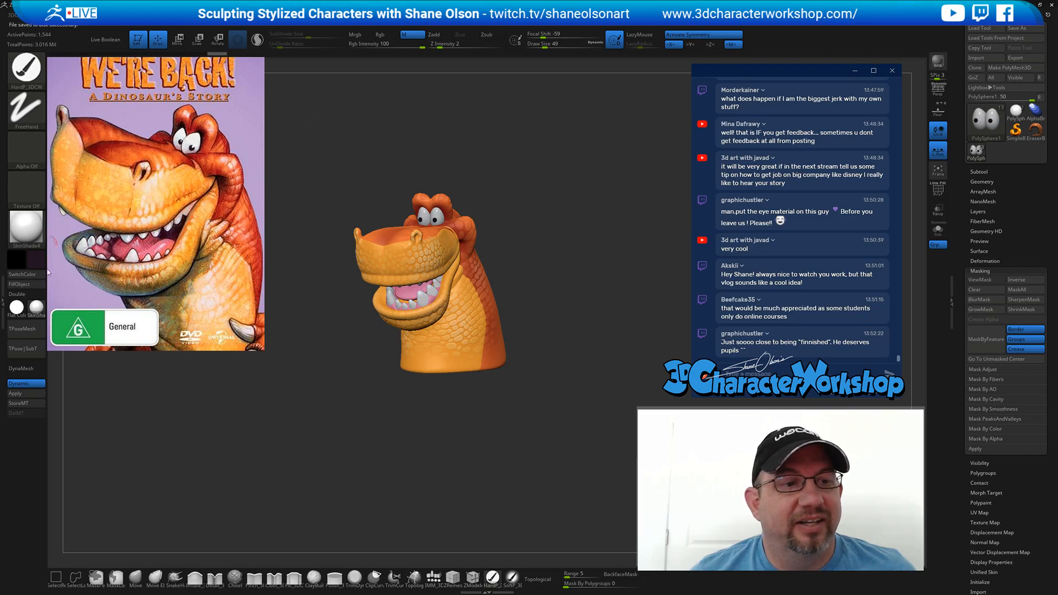
left_click(28, 330)
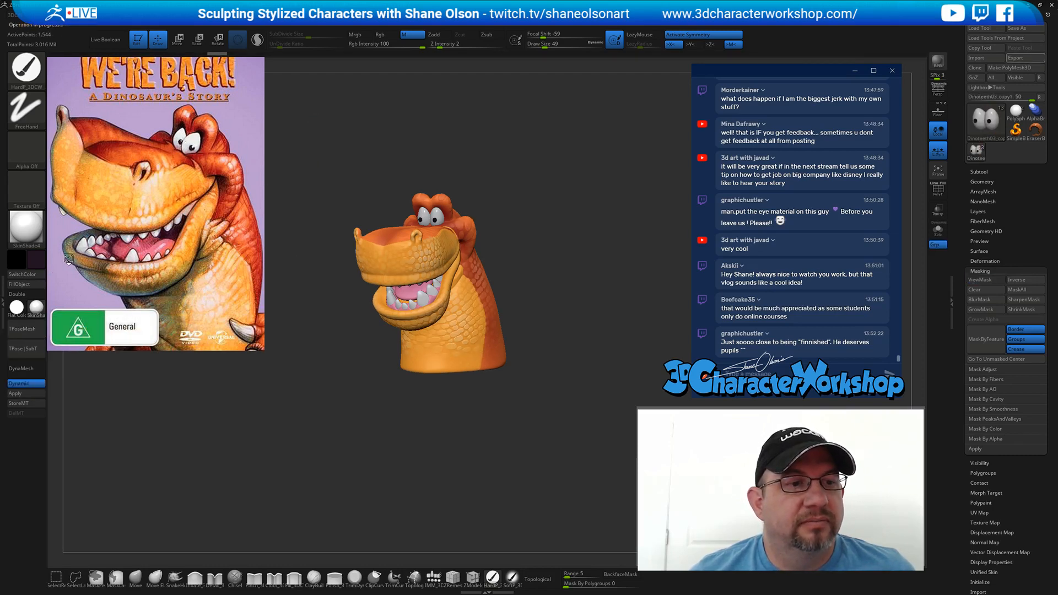
left_click(43, 256)
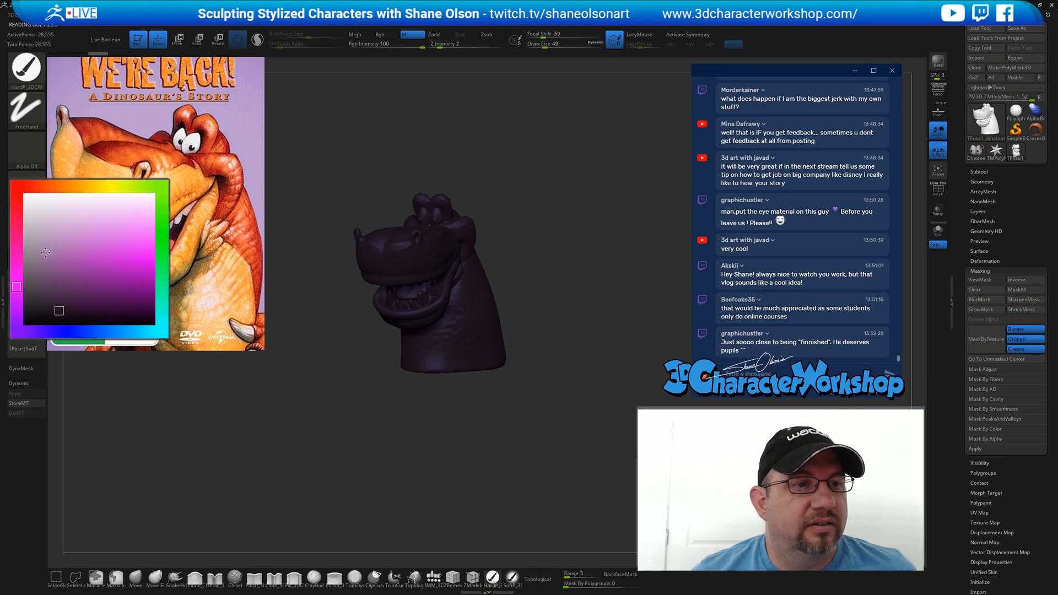
left_click(24, 223)
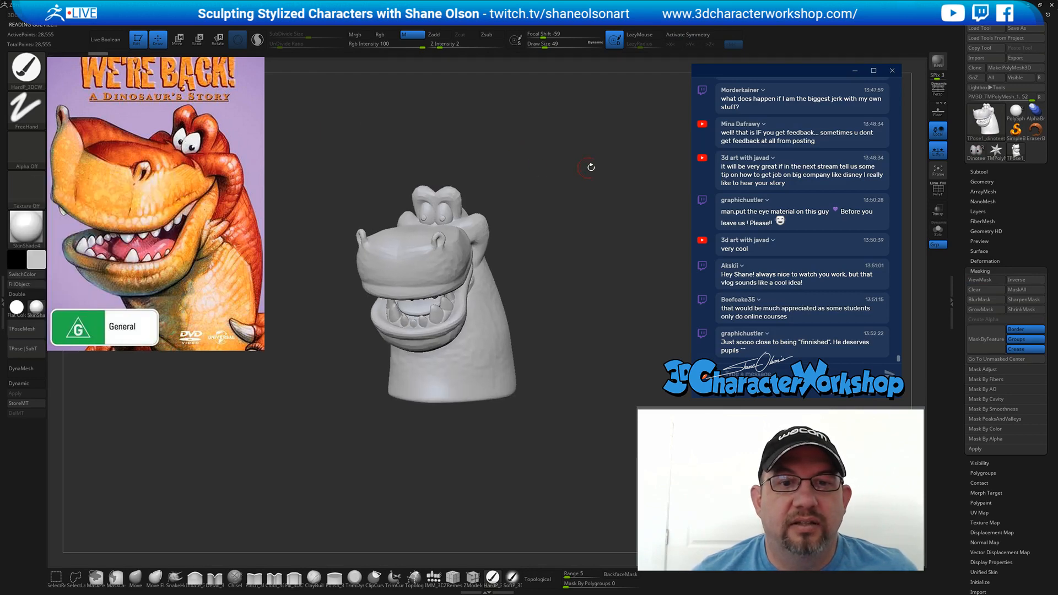
- Lasso-mask the neck of the combined mesh and blur the mask edge into a soft falloff
left_click_drag(589, 196, 599, 191, "shift")
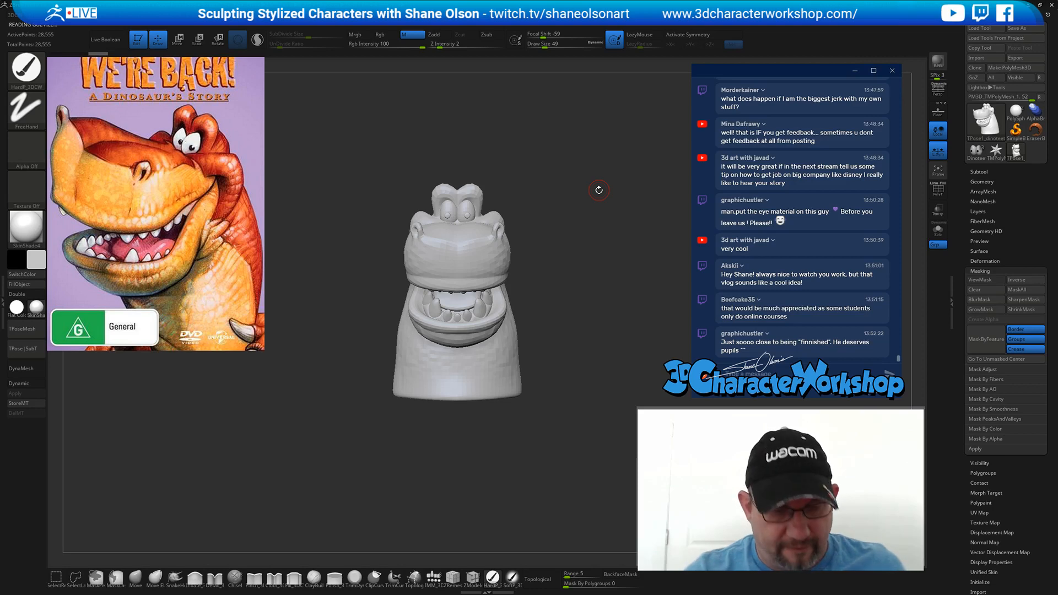
mouse_move(561, 319)
left_mouse_down("alt")
mouse_move(561, 333)
mouse_move(545, 320)
left_mouse_up("alt")
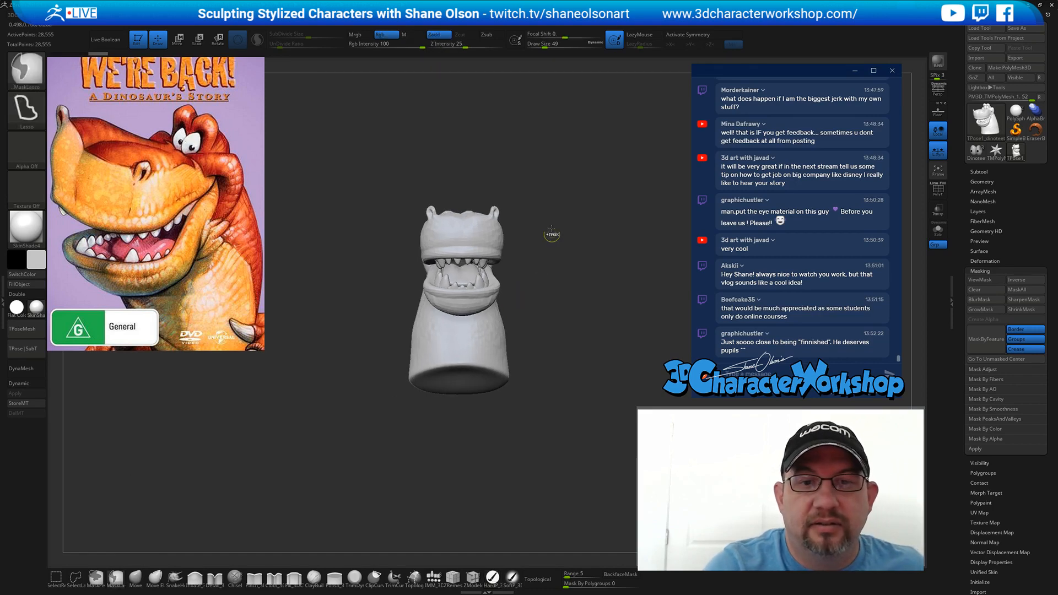
mouse_move(550, 234)
left_mouse_down("ctrl")
mouse_move(392, 270)
mouse_move(541, 300)
mouse_move(539, 333)
left_mouse_up("ctrl")
left_click(514, 343, "ctrl")
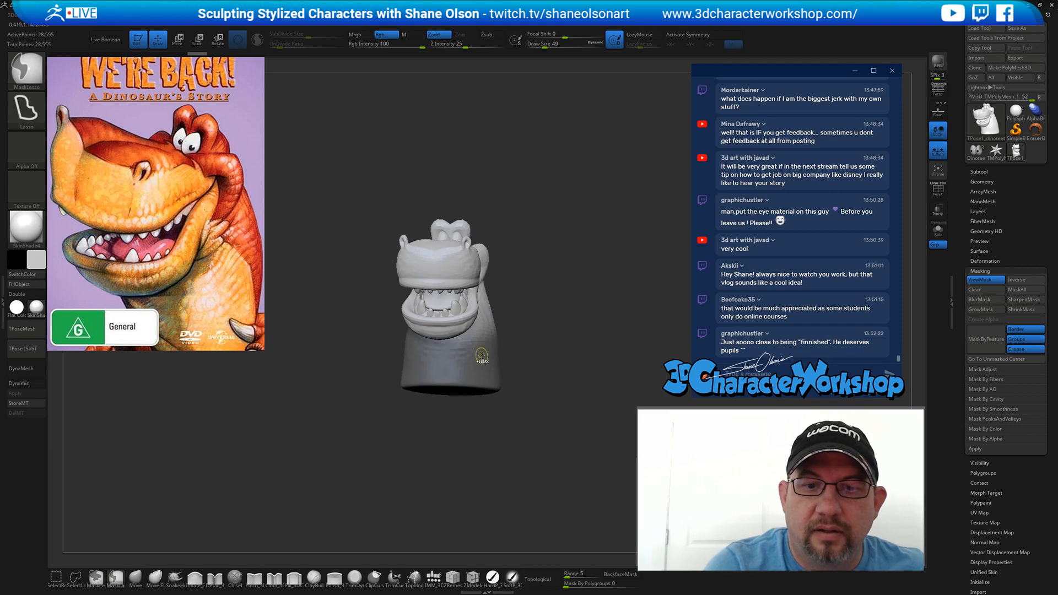
- Turn on perspective and tilt the unmasked head with the gizmo towards the pose in the reference poster
key("e")
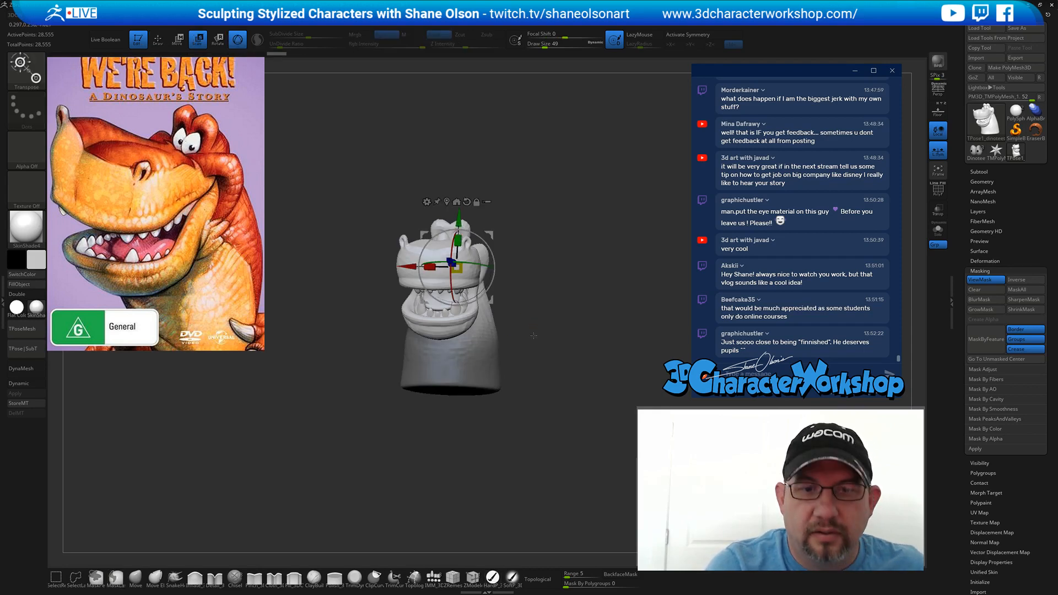
key("space")
left_click_drag(493, 235, 491, 297, "alt")
key("space")
left_click_drag(560, 286, 517, 326)
key("p")
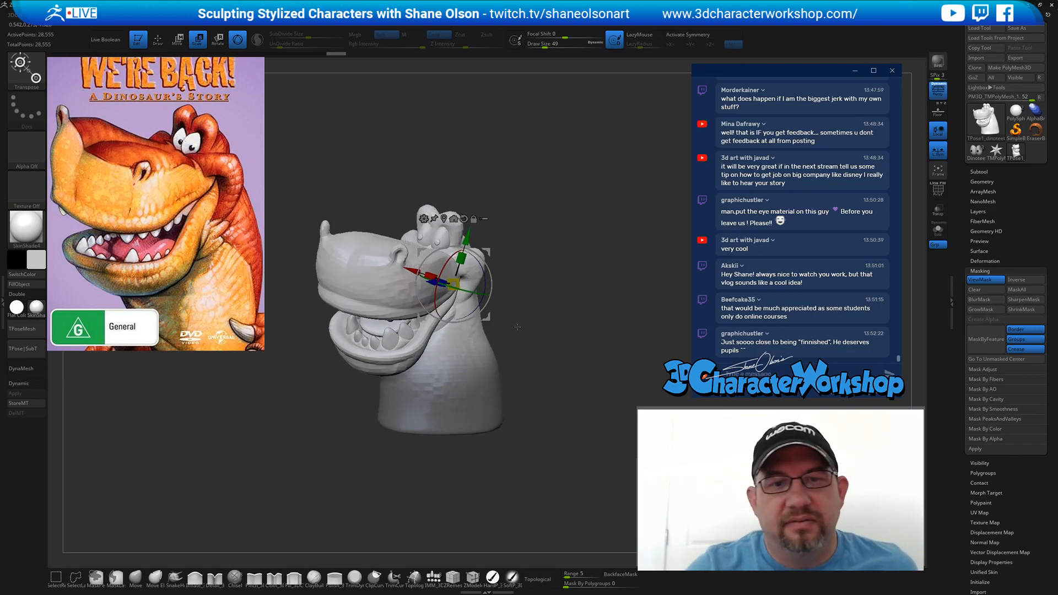
left_click_drag(520, 232, 564, 213)
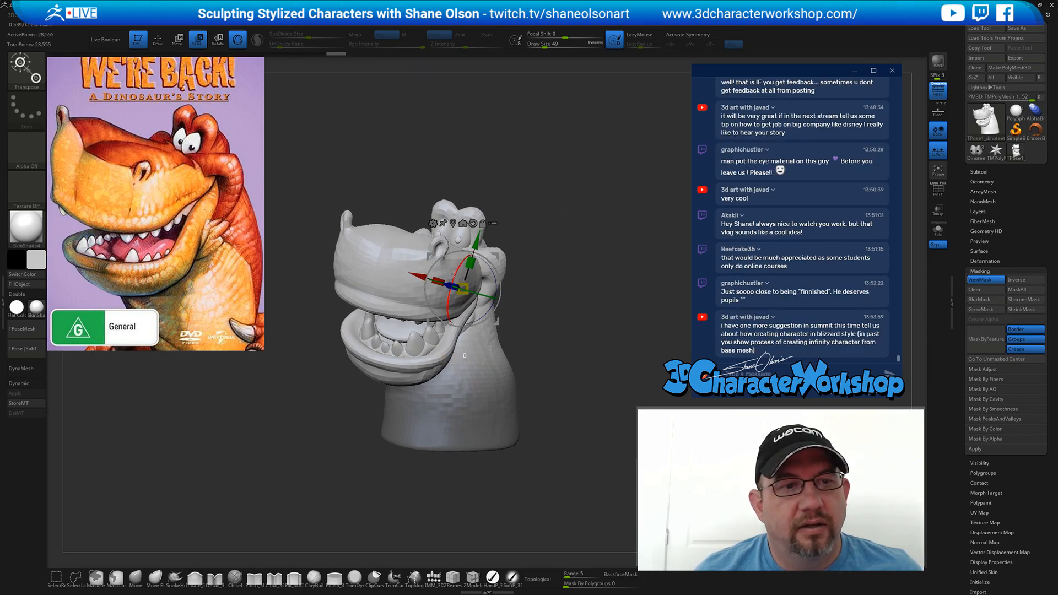
left_click_drag(454, 272, 608, 246)
left_click_drag(588, 292, 555, 302, "alt")
- Set the camera's focal length to 50 mm and store the camera under the name Pers
key("space")
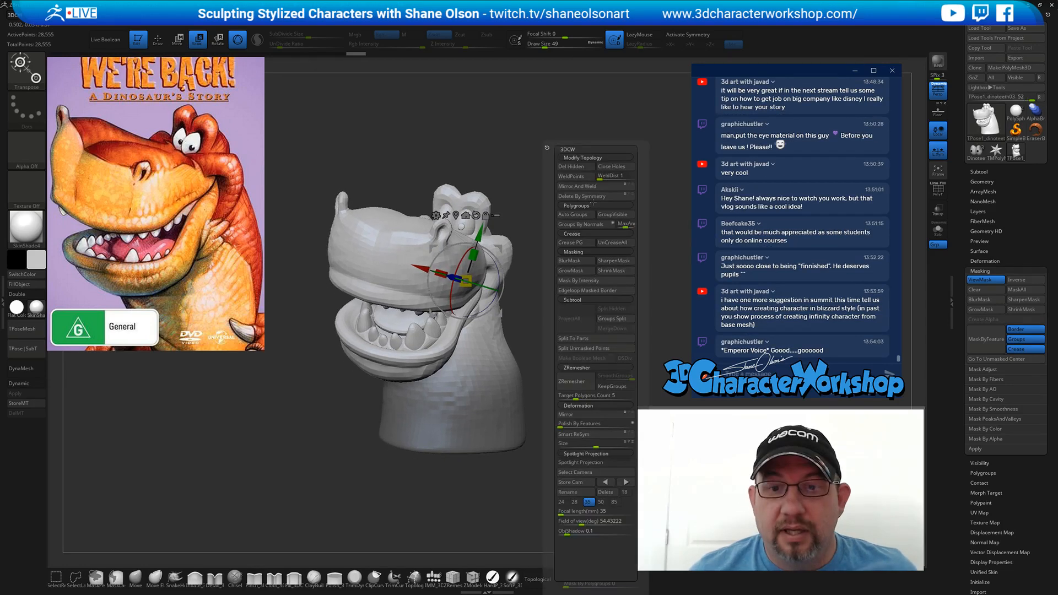
left_click(603, 502)
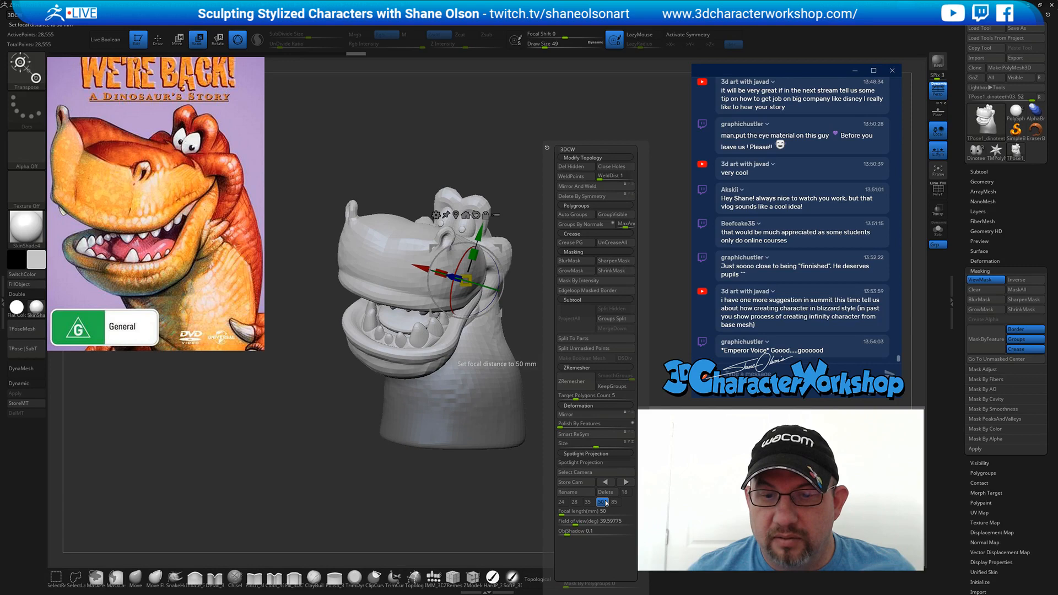
left_click(580, 482)
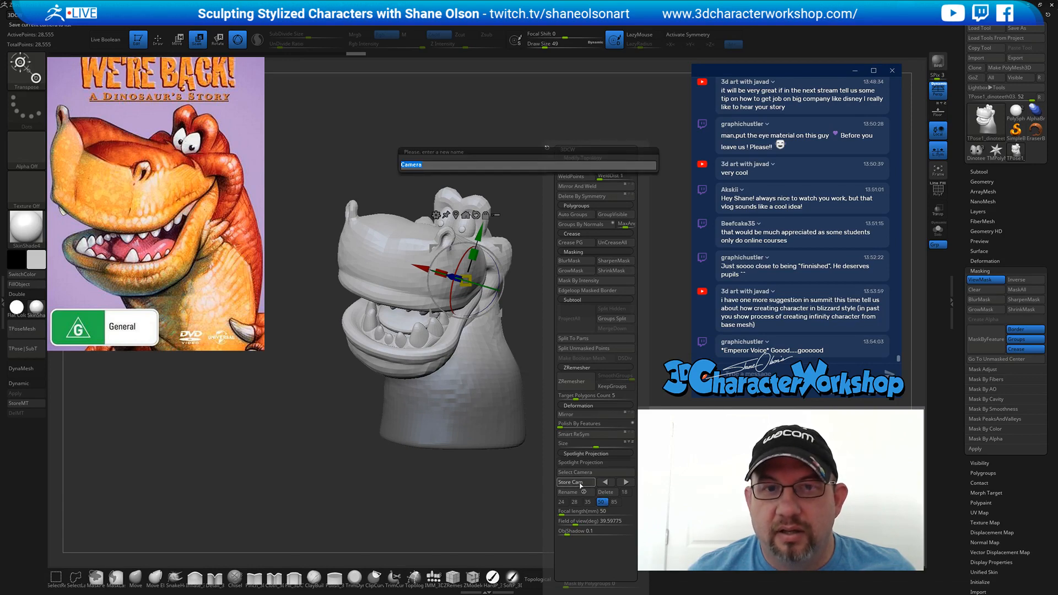
type("Per")
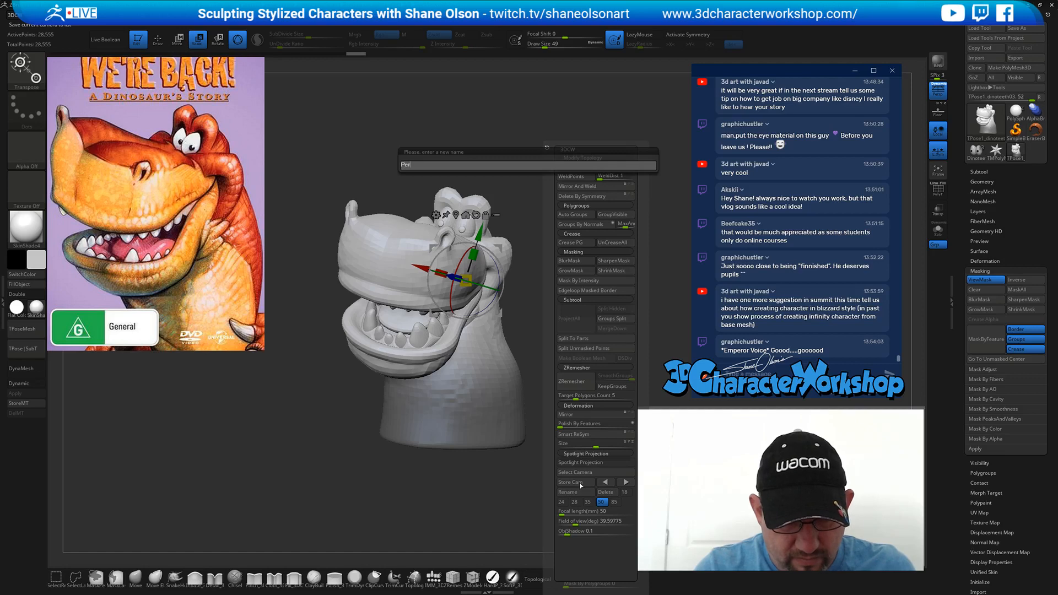
type("s")
key("Return")
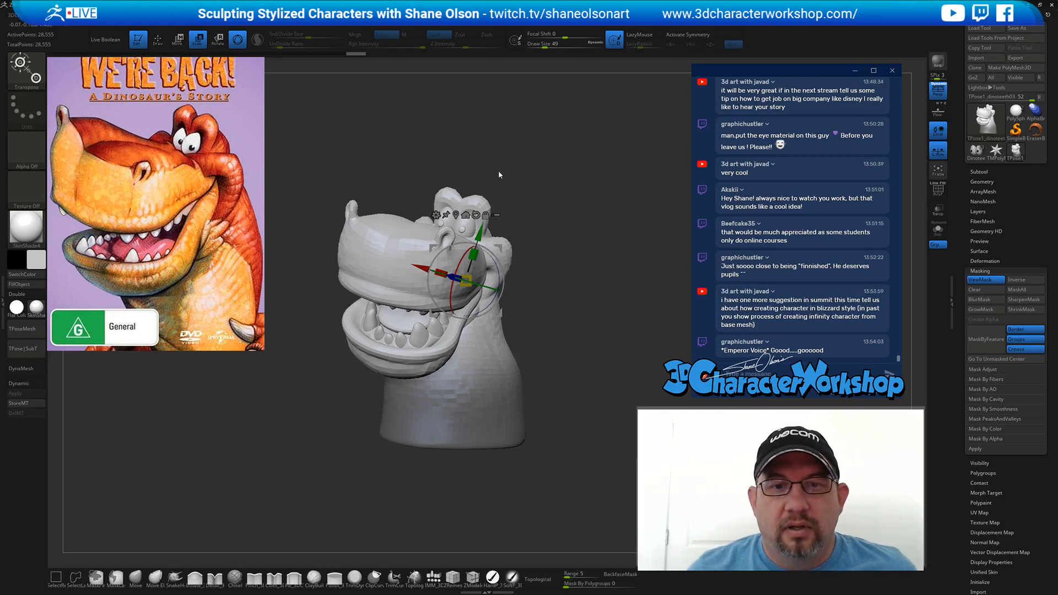
- Reshape the snout, cheek and lower jaw towards the reference using the Move brush at draw size 476
left_click(136, 577)
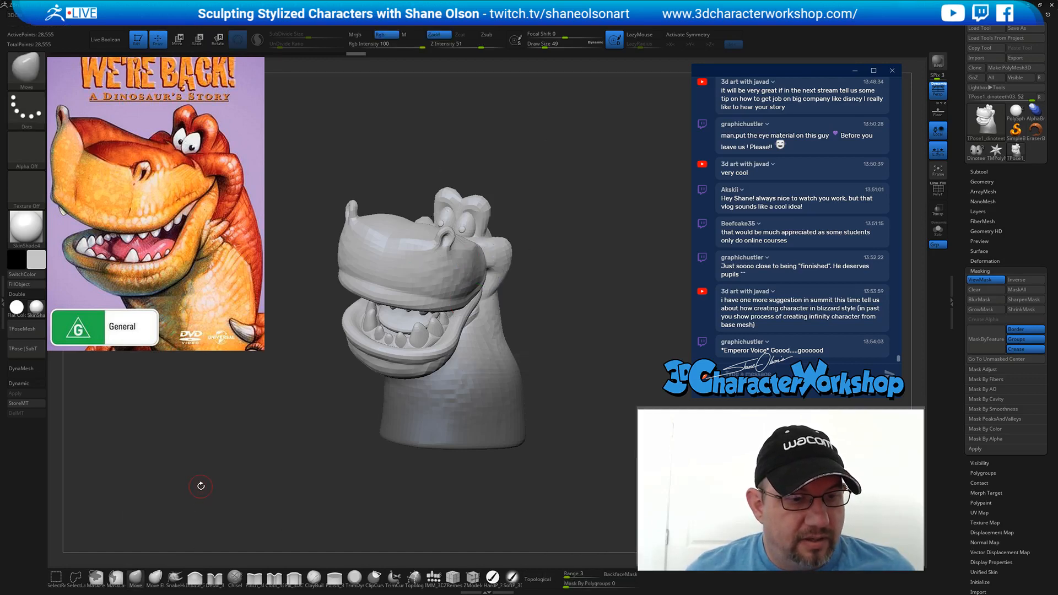
key("s")
left_click_drag(229, 489, 231, 490)
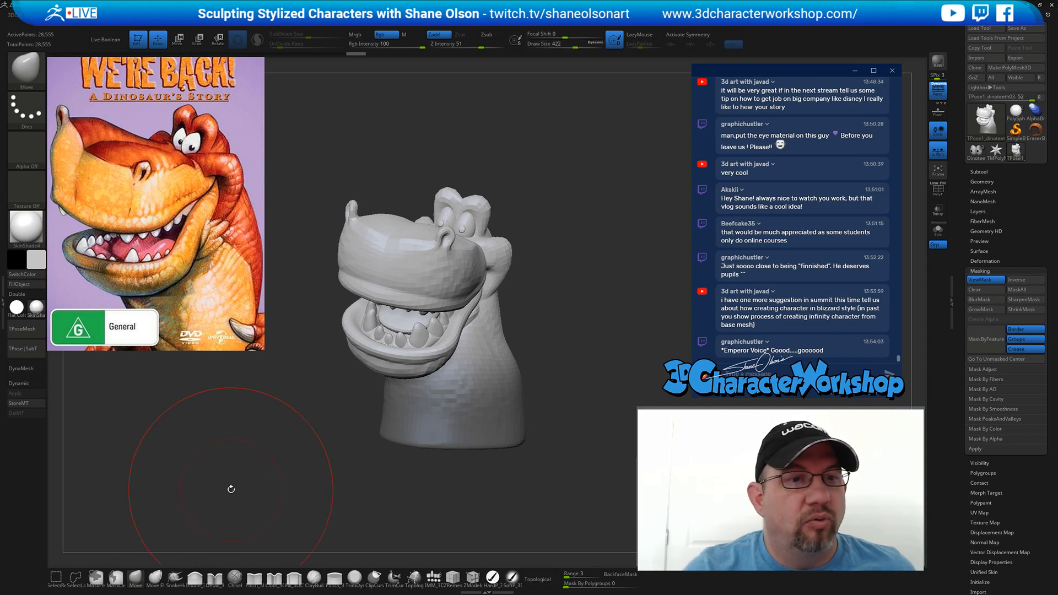
key("s")
mouse_move(355, 176)
left_mouse_down()
mouse_move(348, 204)
mouse_move(344, 194)
left_mouse_up()
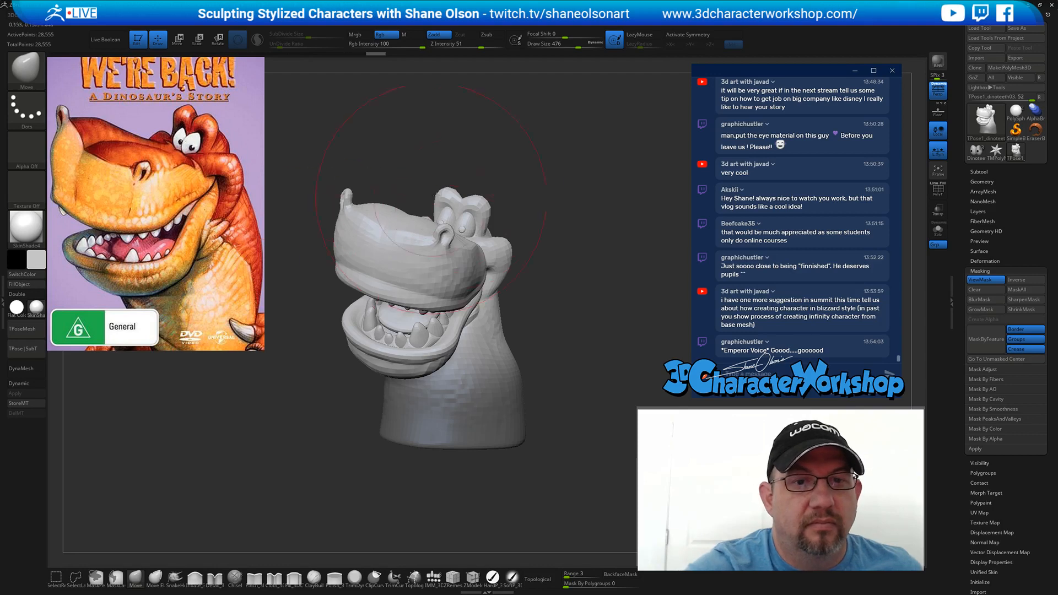
mouse_move(481, 234)
left_mouse_down()
mouse_move(492, 245)
mouse_move(467, 260)
left_mouse_up()
left_click_drag(481, 306, 467, 323)
mouse_move(590, 334)
left_mouse_down()
mouse_move(574, 351)
mouse_move(592, 338)
mouse_move(578, 313)
left_mouse_up()
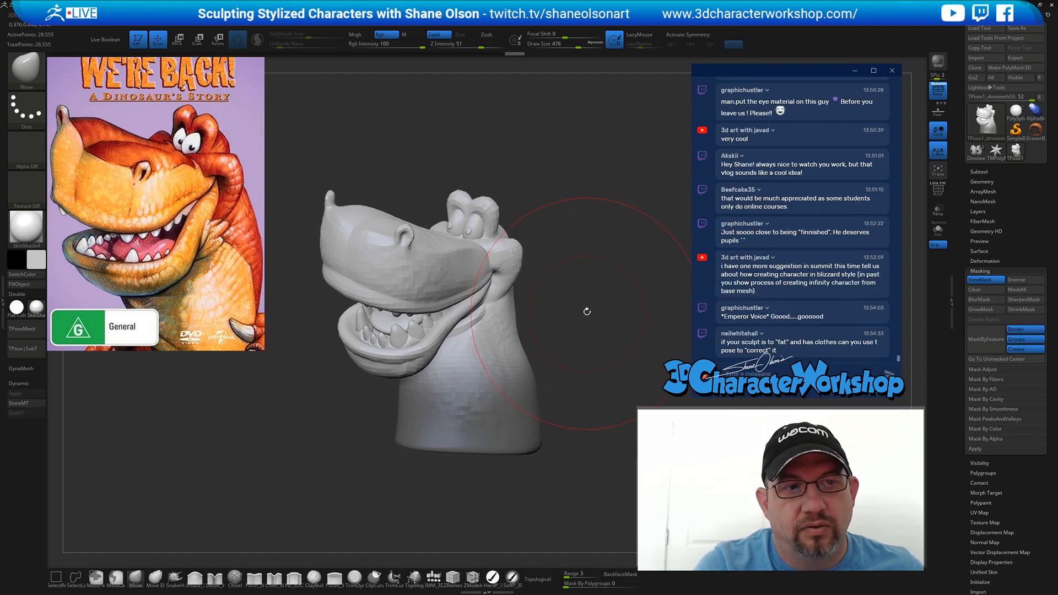
mouse_move(407, 354)
left_mouse_down()
mouse_move(416, 350)
mouse_move(337, 326)
mouse_move(399, 345)
mouse_move(354, 350)
mouse_move(356, 332)
left_mouse_up()
- Adjust the area behind the eyes with the Move brush at draw size 145, and store the camera view
key("s")
left_click_drag(577, 288, 523, 264)
key("s")
mouse_move(495, 228)
left_mouse_down()
mouse_move(476, 217)
mouse_move(488, 194)
mouse_move(478, 202)
mouse_move(495, 206)
mouse_move(502, 231)
mouse_move(513, 219)
left_mouse_up()
key("s")
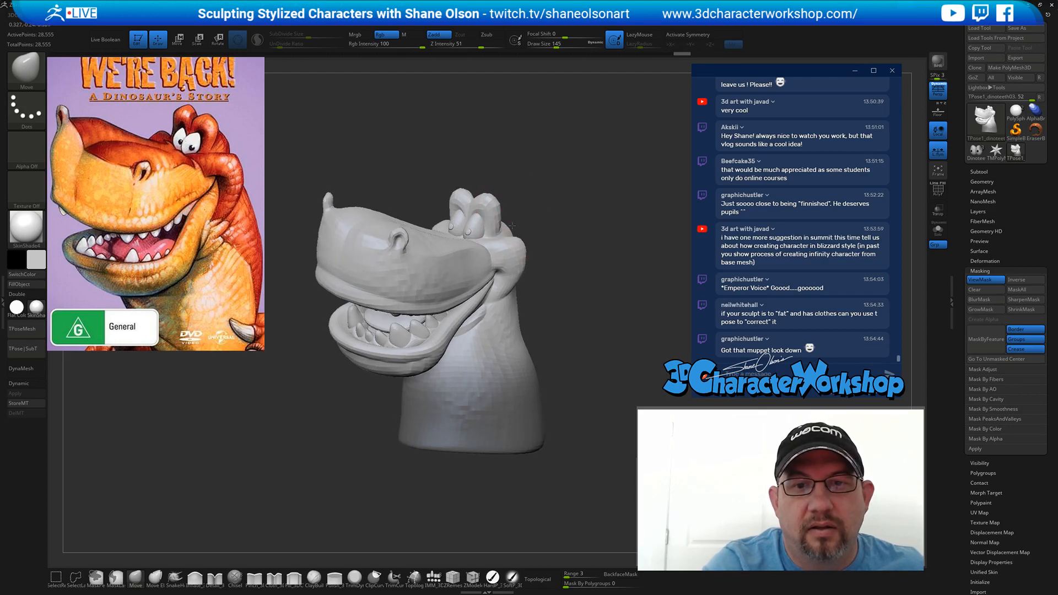
key("space")
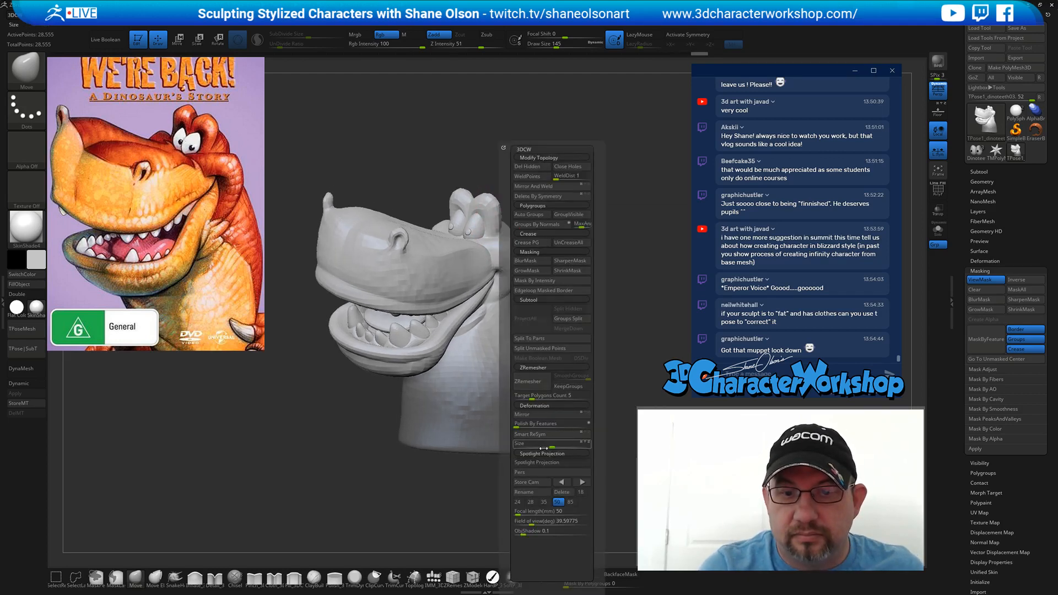
left_click(537, 483)
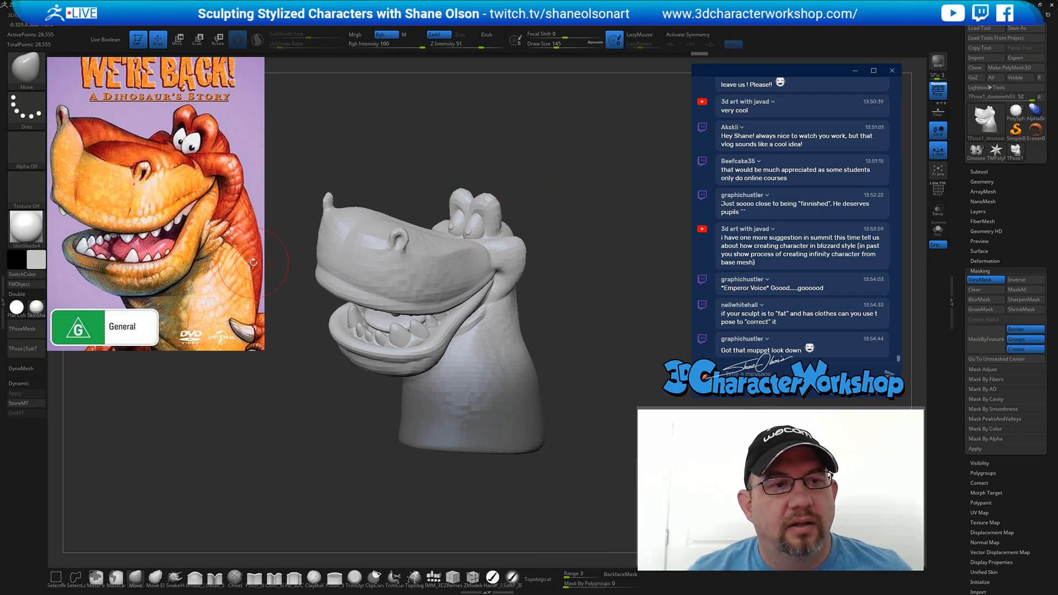
- Refine the upper lip line and mouth corner with the Move brush at draw sizes 223 and 187, and invert the mask
key("s")
left_click_drag(278, 214, 283, 214)
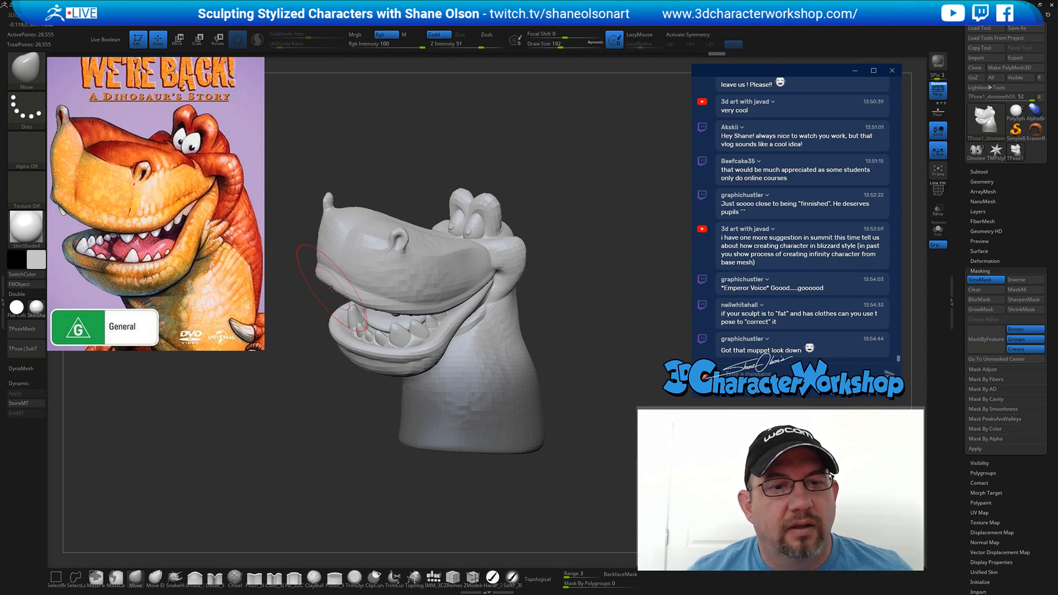
key("s")
left_click_drag(397, 296, 450, 299)
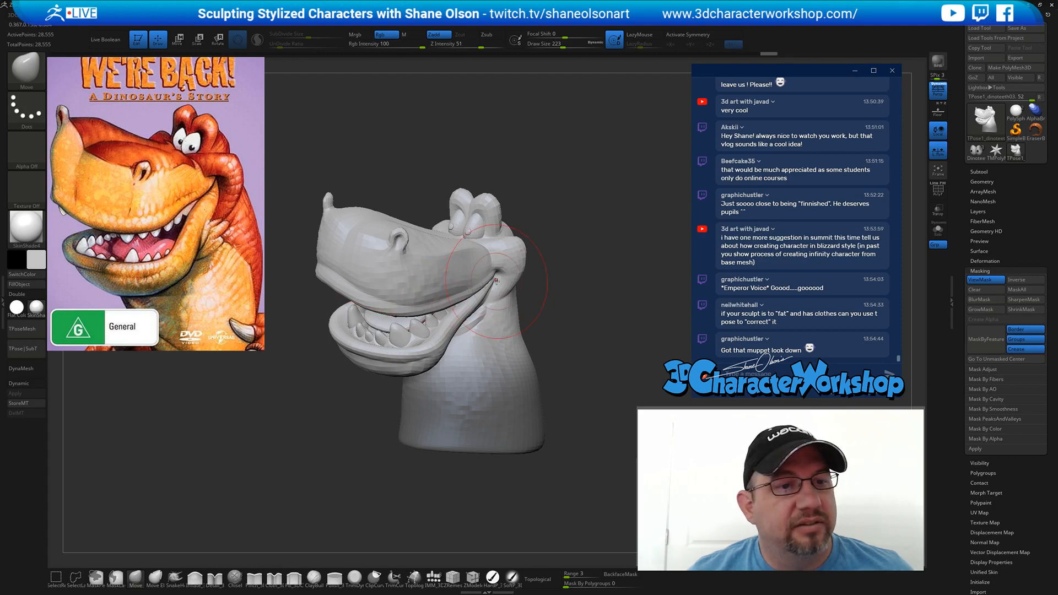
mouse_move(461, 297)
left_mouse_down()
mouse_move(453, 299)
mouse_move(487, 279)
left_mouse_up()
key("s")
left_click_drag(485, 282, 491, 284)
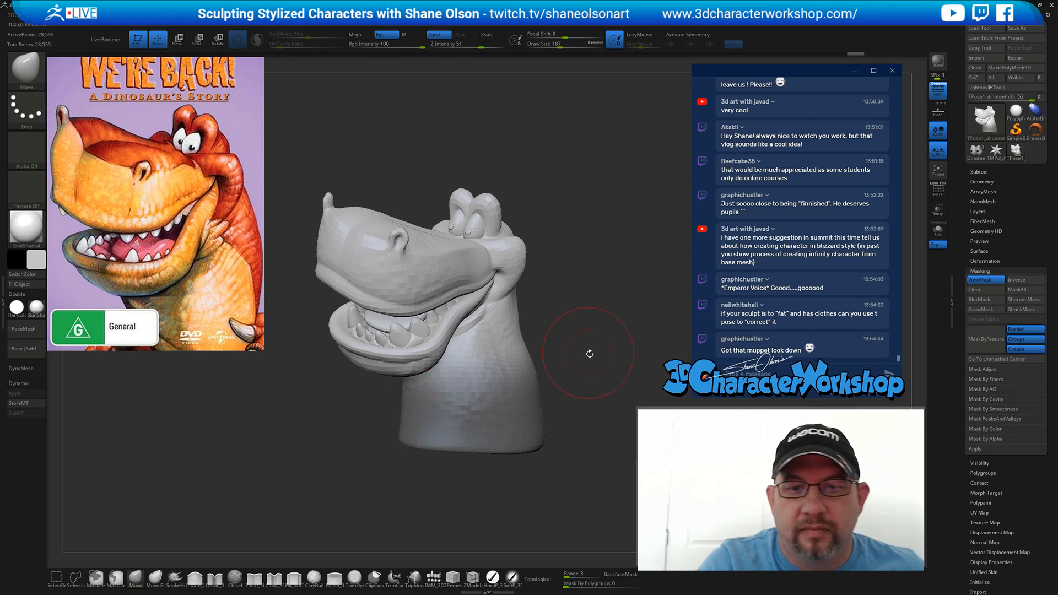
left_click(574, 405, "ctrl")
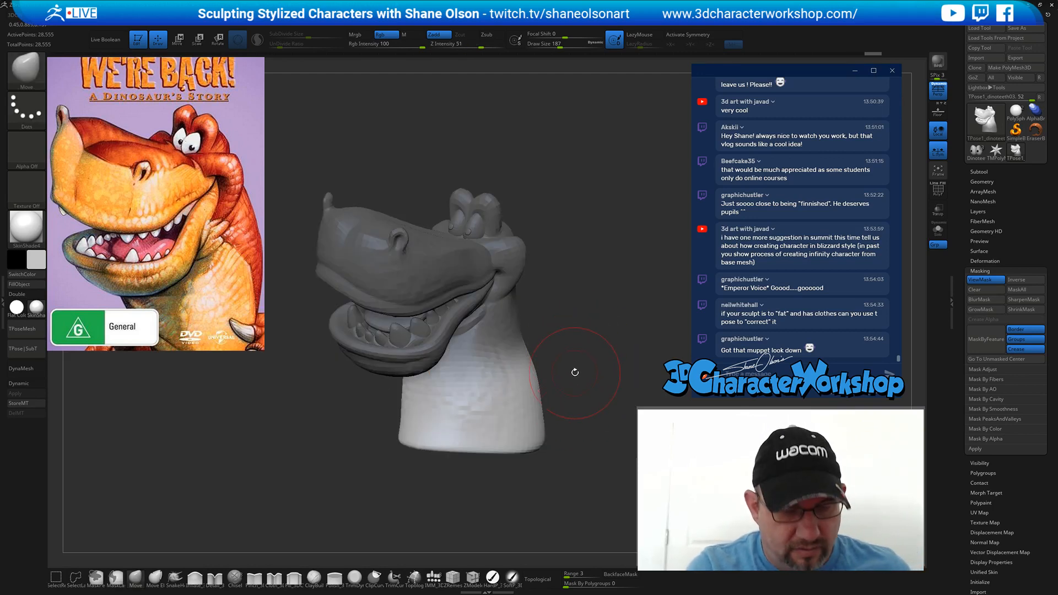
- Adjust the unmasked neck's angle and position with the gizmo against the Pers2 camera view, and clear the mask
key("e")
left_click_drag(523, 253, 583, 348, "alt")
key("ctrl+z")
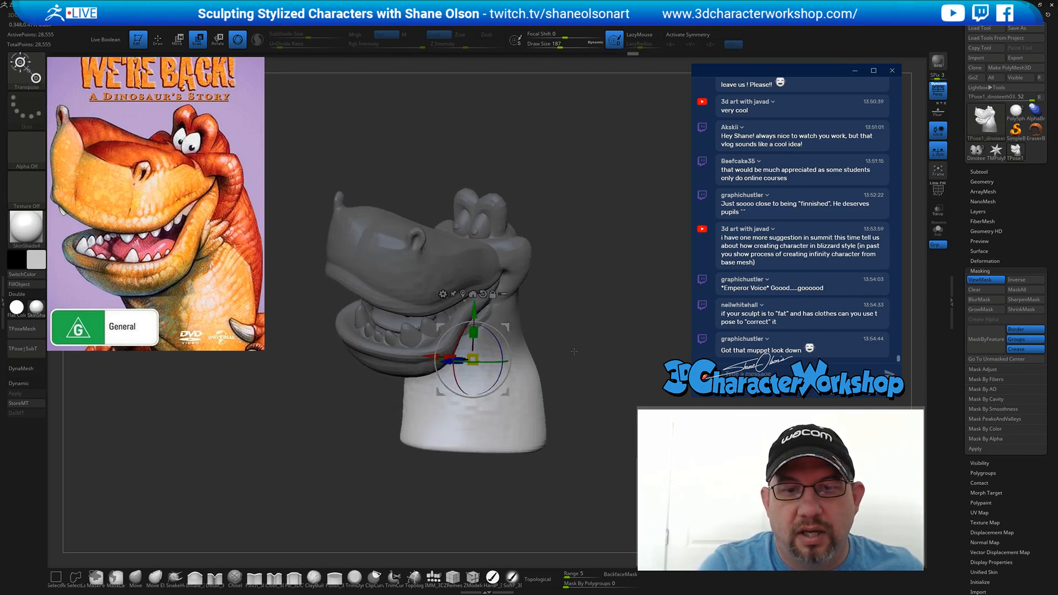
left_click_drag(487, 363, 518, 362)
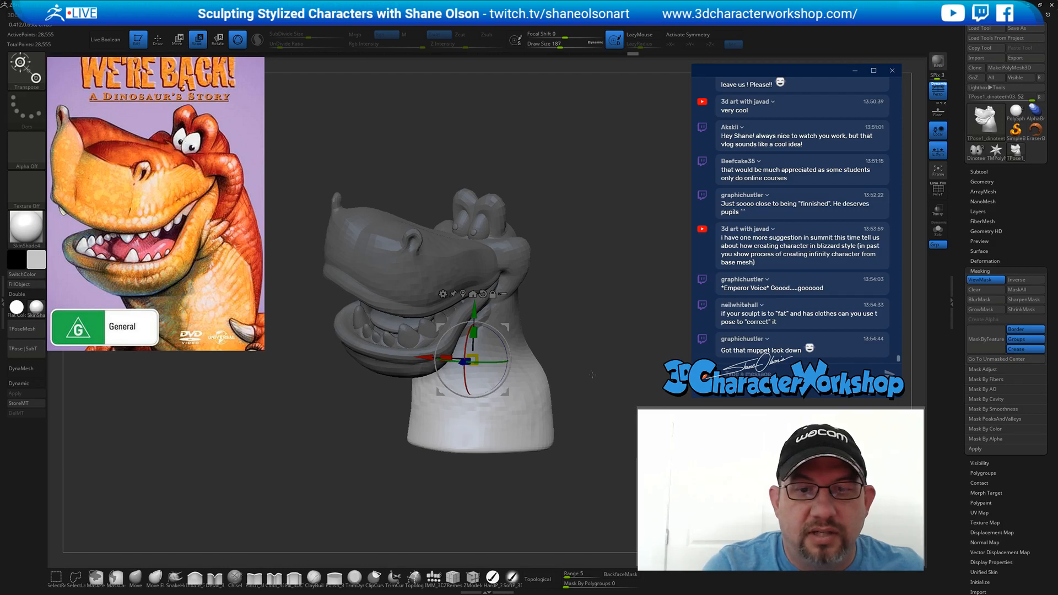
left_click_drag(611, 383, 573, 397, "alt")
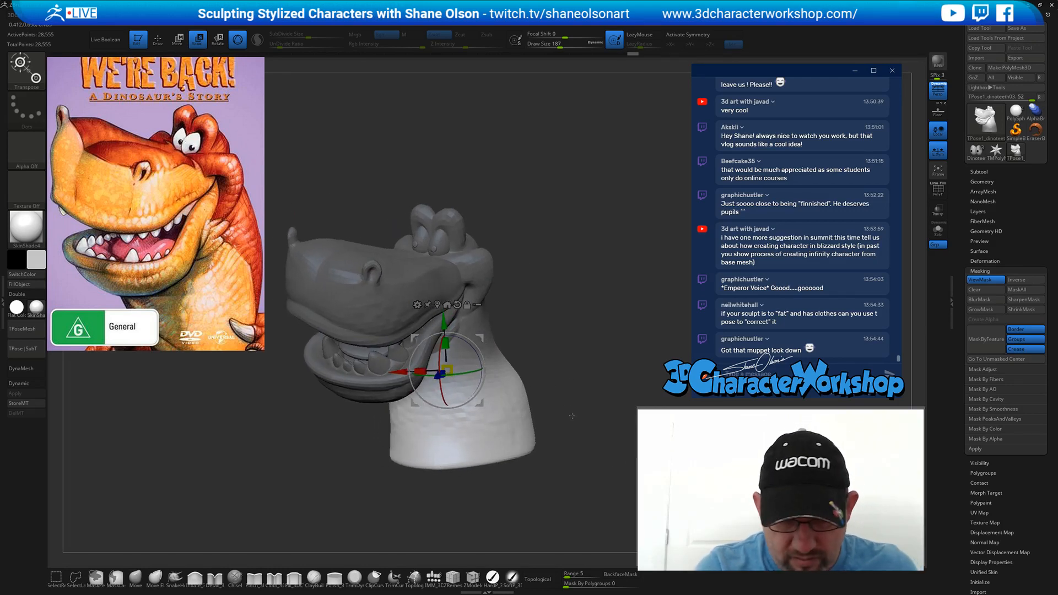
key("3")
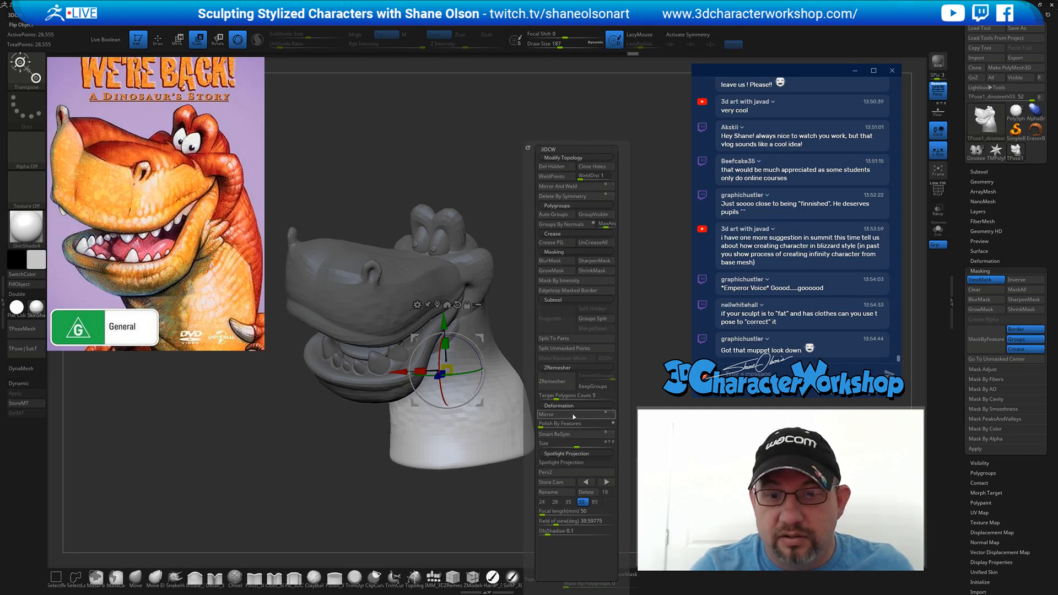
left_click(576, 474)
left_click(577, 463)
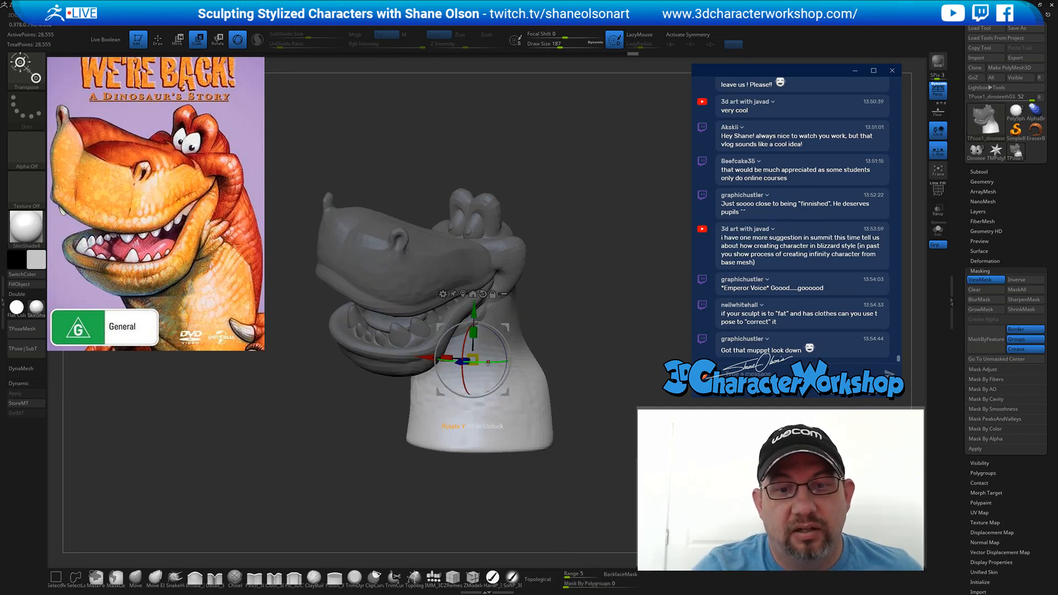
mouse_move(490, 363)
left_mouse_down()
mouse_move(480, 363)
mouse_move(495, 362)
left_mouse_up()
left_click_drag(326, 485, 347, 504, "ctrl")
- Adjust the snout, jaw and rear neck contour with the Move brush at draw sizes 245, 207 and 274
key("q")
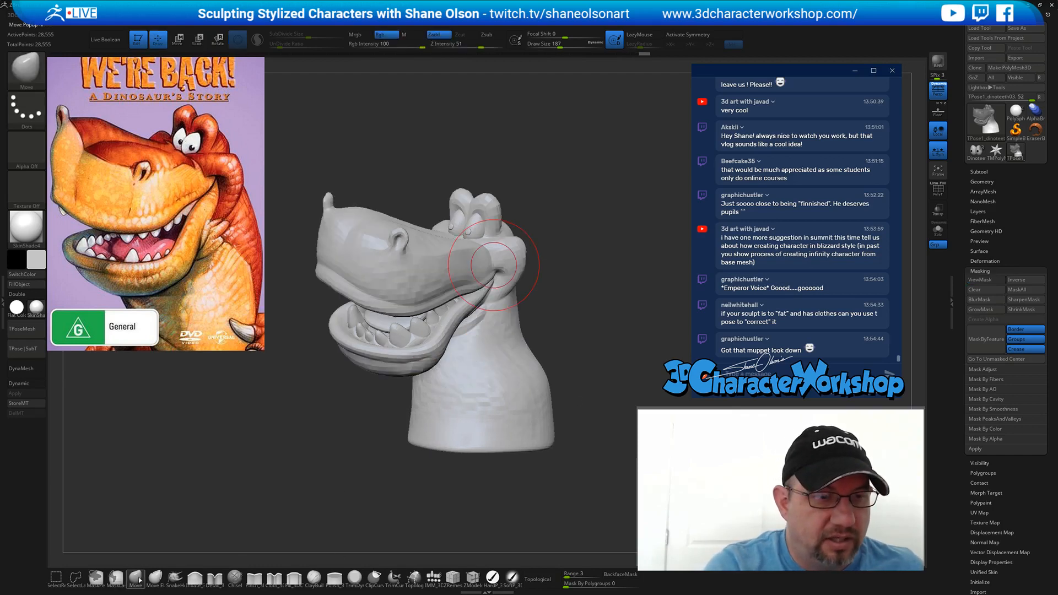
key("s")
left_click_drag(547, 322, 552, 322)
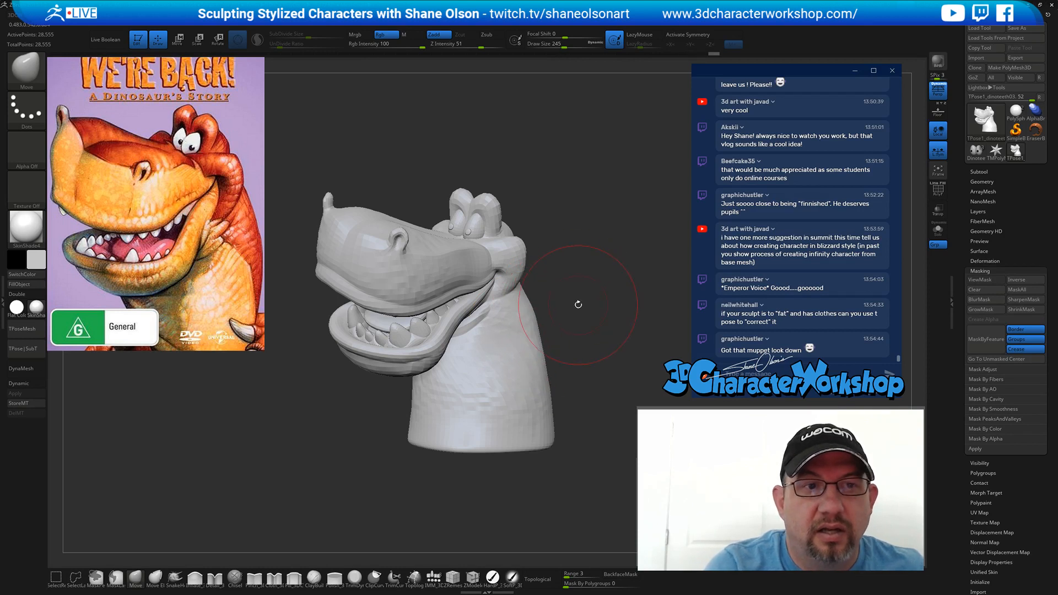
mouse_move(579, 303)
left_mouse_down()
mouse_move(578, 292)
mouse_move(549, 309)
left_mouse_up()
key("s")
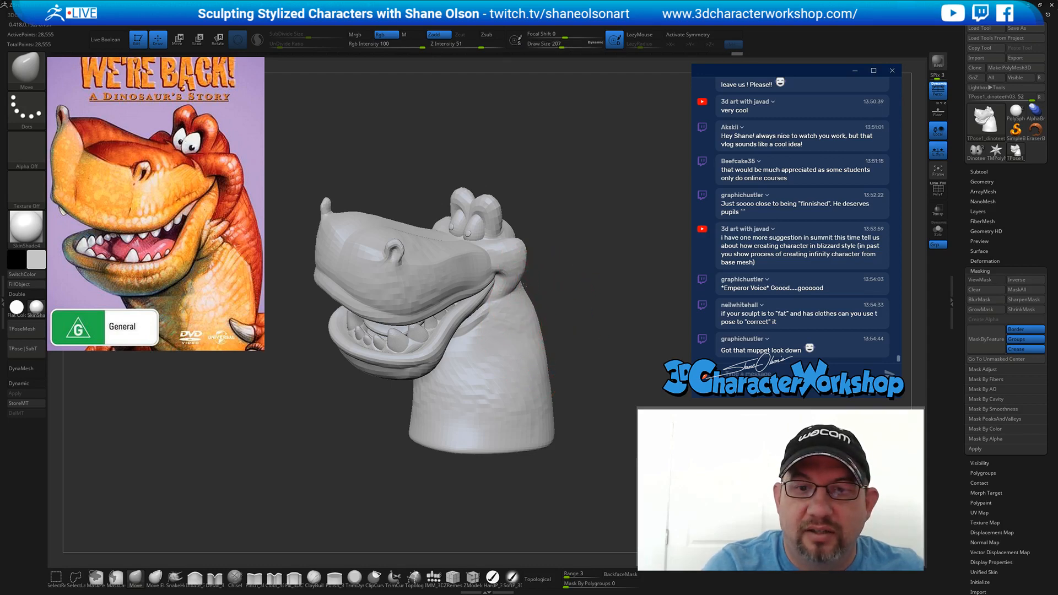
key("s")
left_click_drag(547, 328, 566, 328)
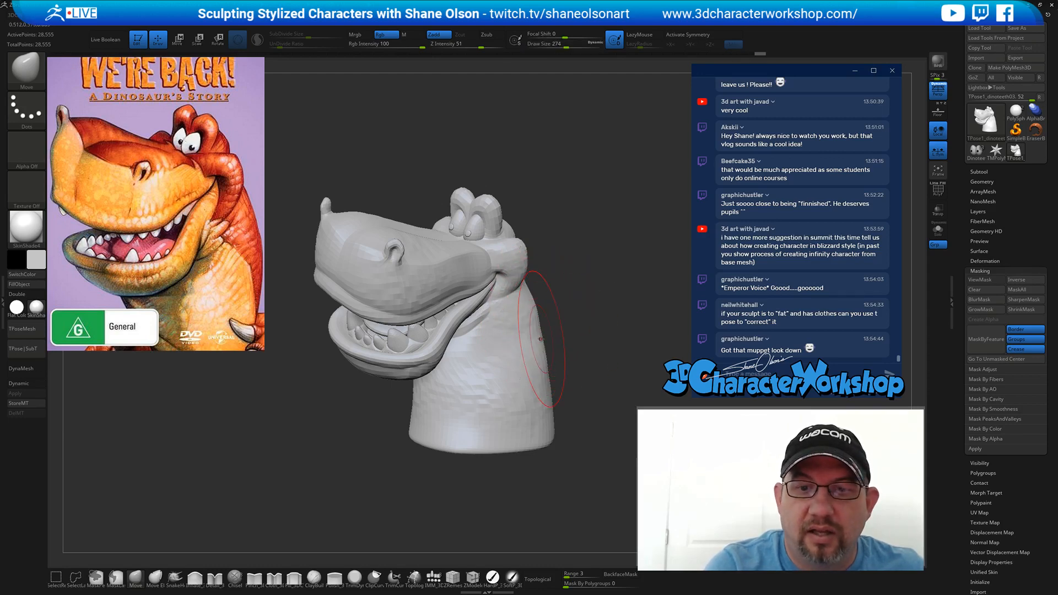
left_click_drag(558, 427, 550, 426)
- Reshape the neck's side and back from behind with the Move brush at draw sizes 331 and 422
key("s")
mouse_move(412, 404)
left_mouse_down()
mouse_move(428, 404)
mouse_move(394, 421)
mouse_move(476, 397)
left_mouse_up()
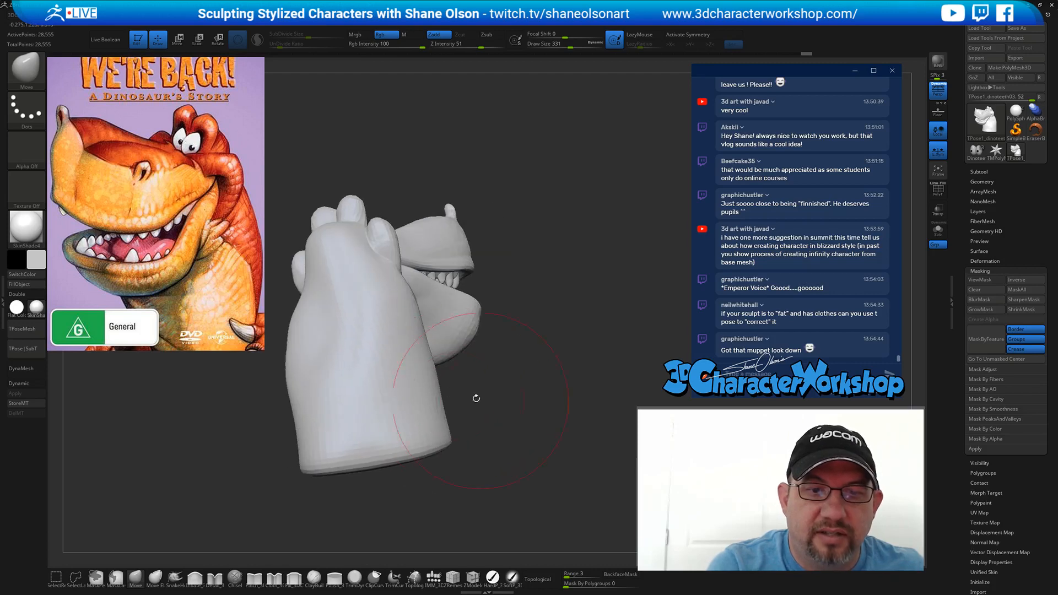
key("s")
mouse_move(414, 371)
left_mouse_down()
mouse_move(426, 371)
mouse_move(432, 341)
left_mouse_up()
mouse_move(432, 395)
left_mouse_down()
mouse_move(438, 378)
mouse_move(445, 409)
mouse_move(449, 397)
left_mouse_up()
left_click_drag(431, 338, 437, 335)
left_click_drag(443, 376, 447, 374)
mouse_move(633, 407)
left_mouse_down()
mouse_move(596, 419)
mouse_move(548, 364)
mouse_move(561, 322)
left_mouse_up()
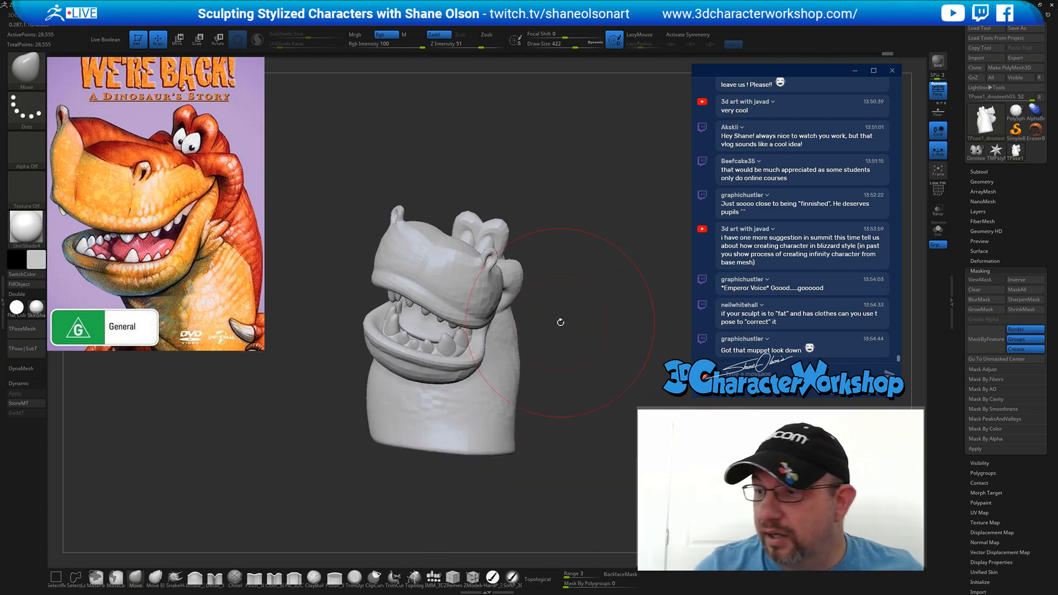
mouse_move(578, 174)
left_mouse_down()
mouse_move(573, 217)
mouse_move(561, 216)
mouse_move(529, 309)
mouse_move(485, 352)
left_mouse_up()
- Display the polygroups, mask everything except the upper teeth and move them slightly downward in the mouth
key("s")
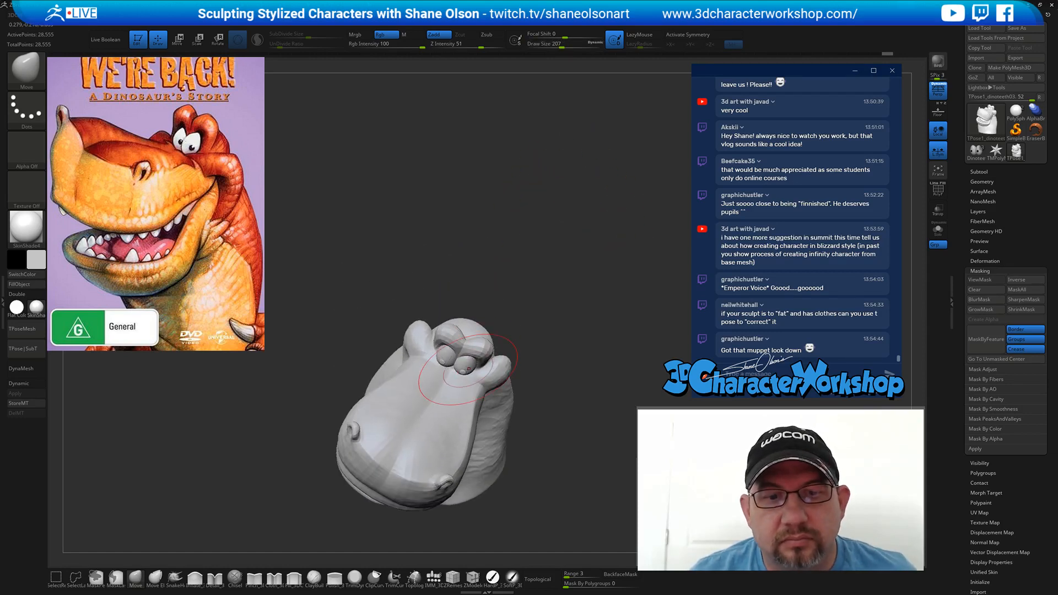
mouse_move(542, 299)
left_mouse_down()
mouse_move(587, 266)
mouse_move(604, 274)
mouse_move(594, 250)
mouse_move(602, 274)
mouse_move(606, 243)
left_mouse_up()
key("w")
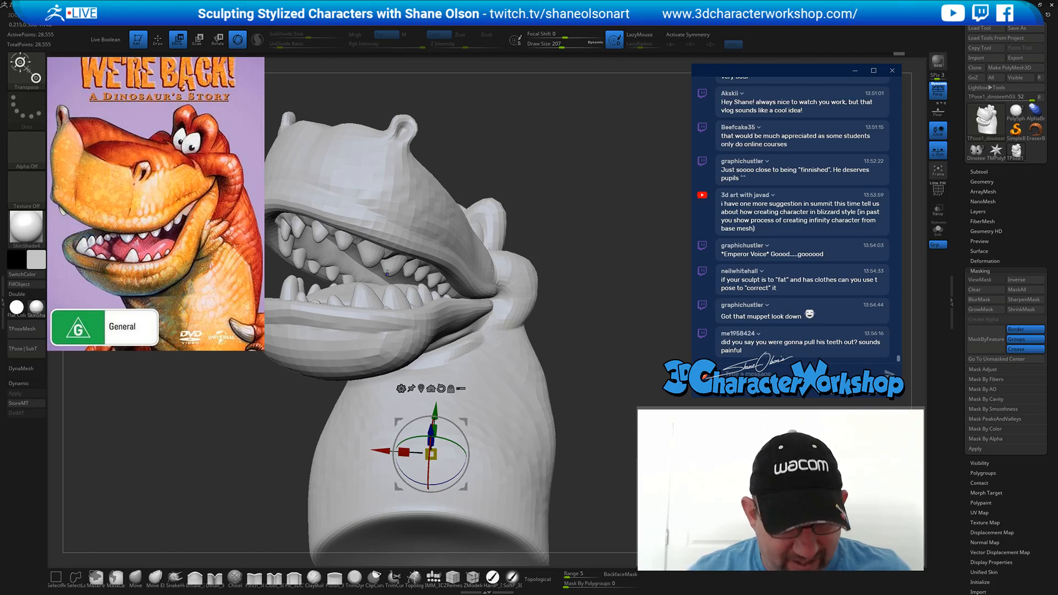
key("shift+f")
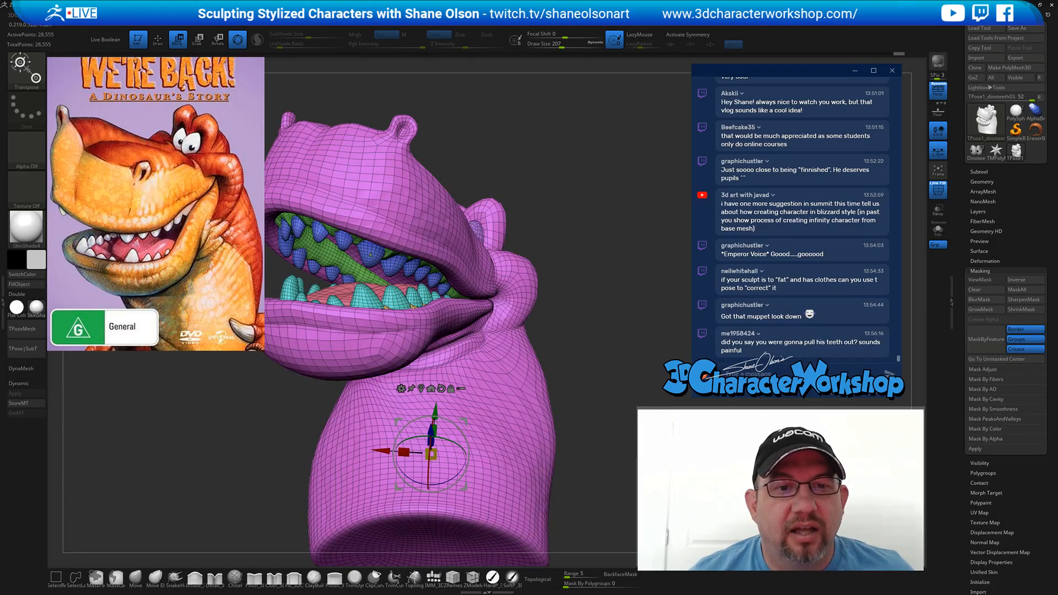
left_click(370, 255, "ctrl")
left_click_drag(595, 221, 590, 287)
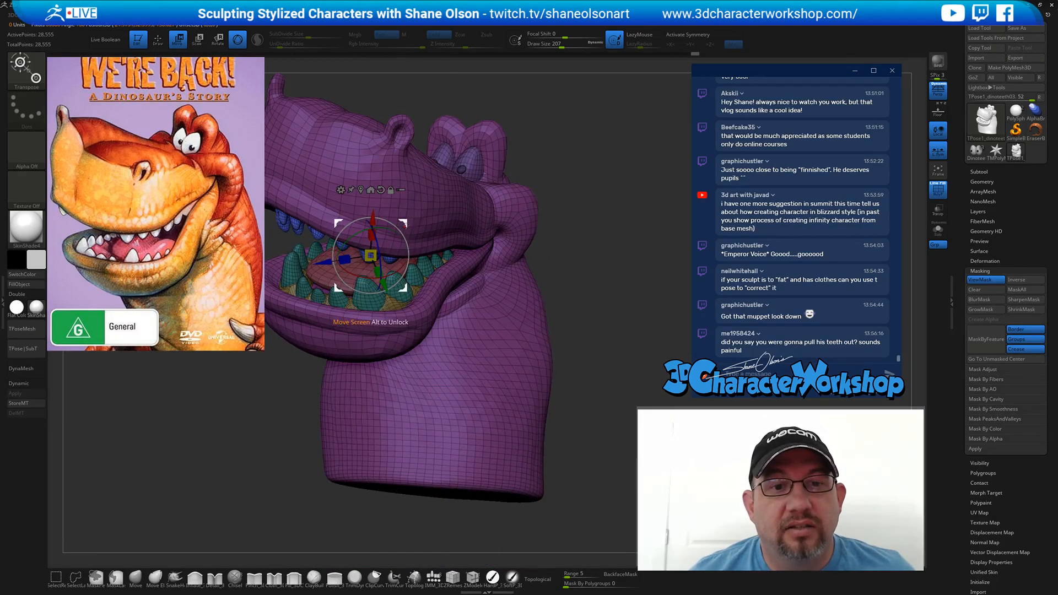
left_click_drag(370, 255, 371, 267)
key("q")
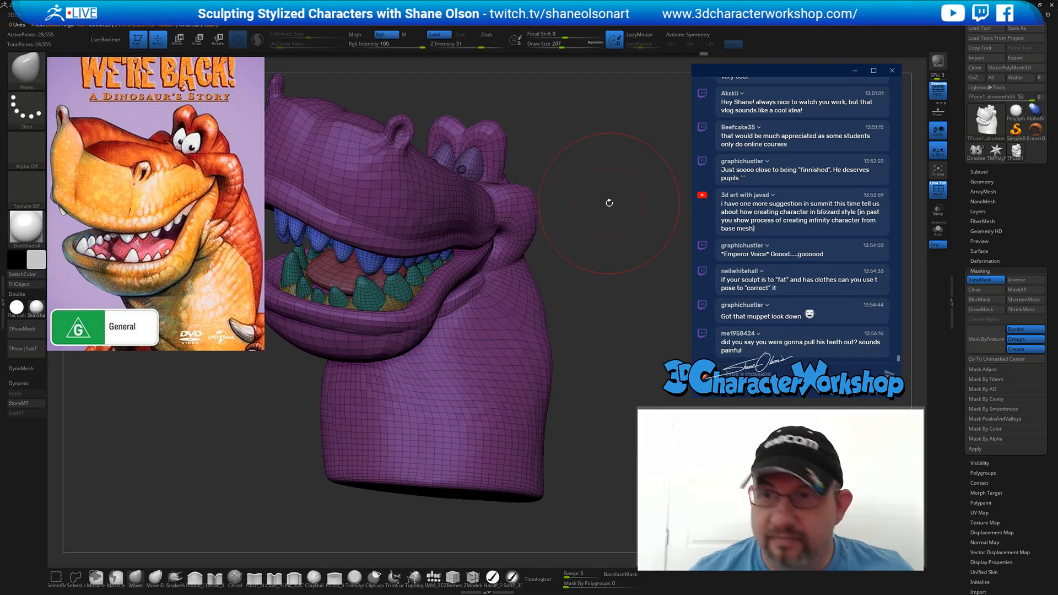
- Mask everything except the lower teeth and lower the back ones with the Move brush at draw size 207
mouse_move(609, 203)
left_mouse_down("alt")
mouse_move(603, 188)
mouse_move(605, 216)
mouse_move(593, 225)
left_mouse_up("alt")
left_click(587, 230, "ctrl")
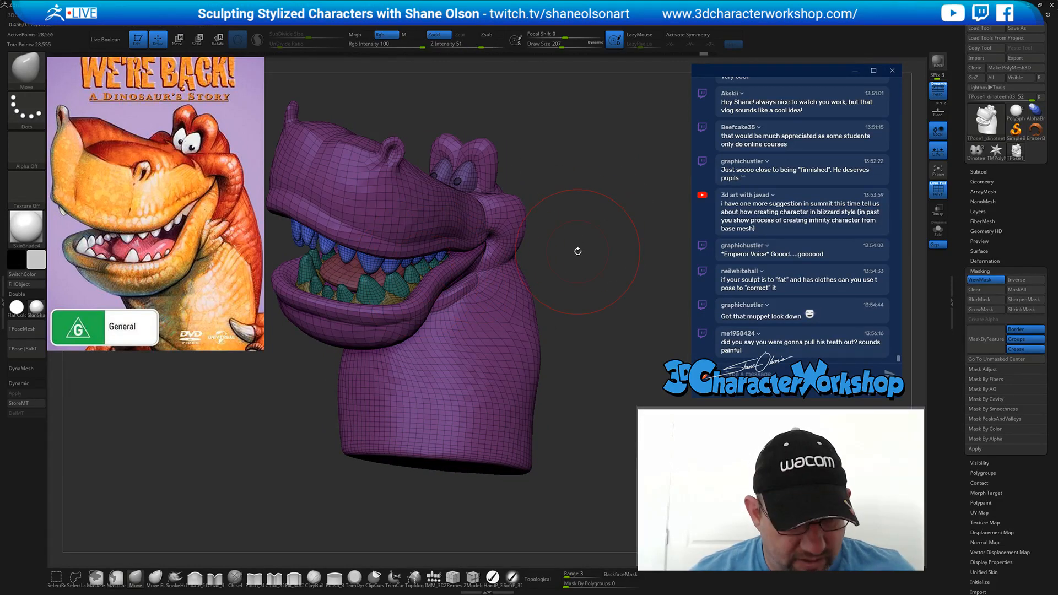
key("w")
left_click(423, 267, "ctrl")
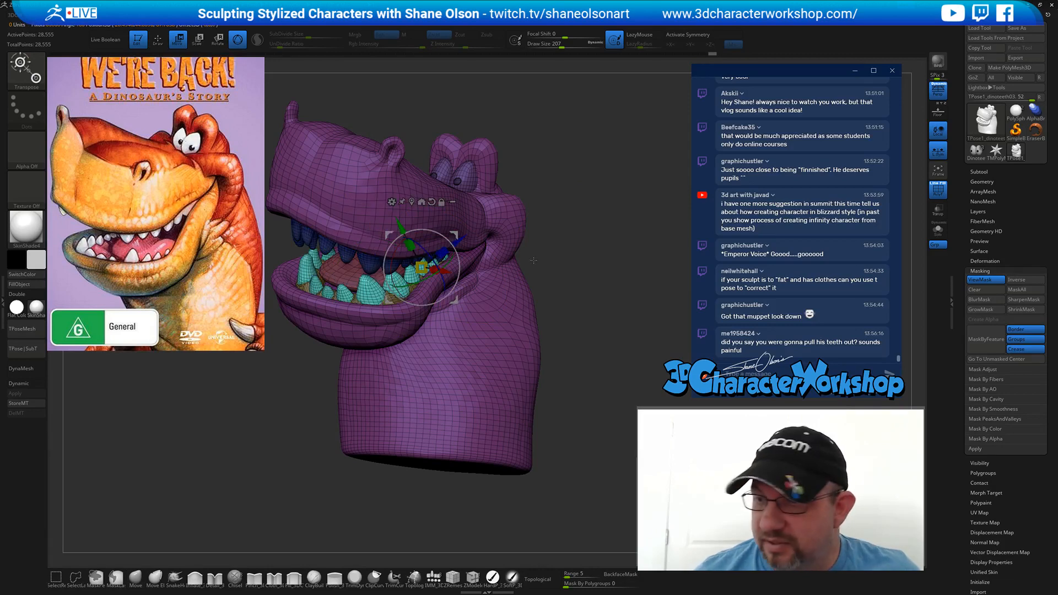
key("q")
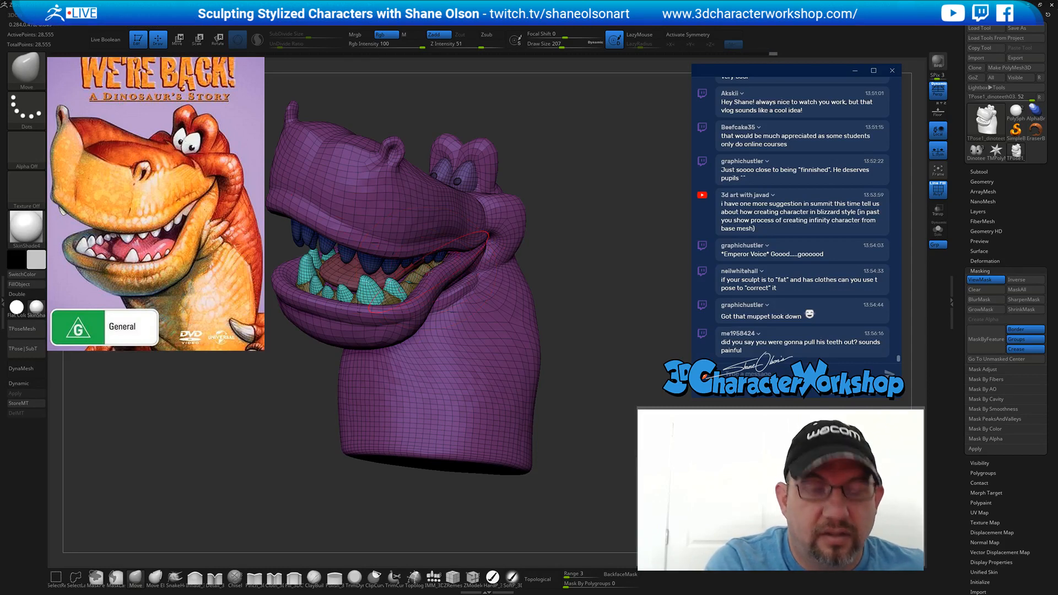
- Mask everything except the lower gums and push their back end down with the Move brush
key("w")
left_click(479, 236)
left_click(427, 272, "ctrl")
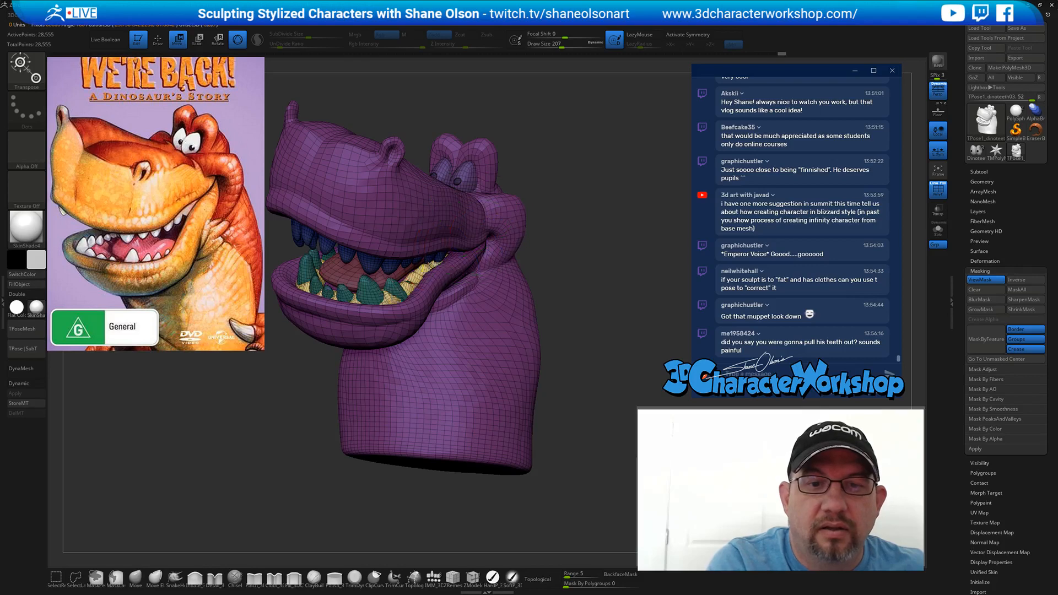
key("q")
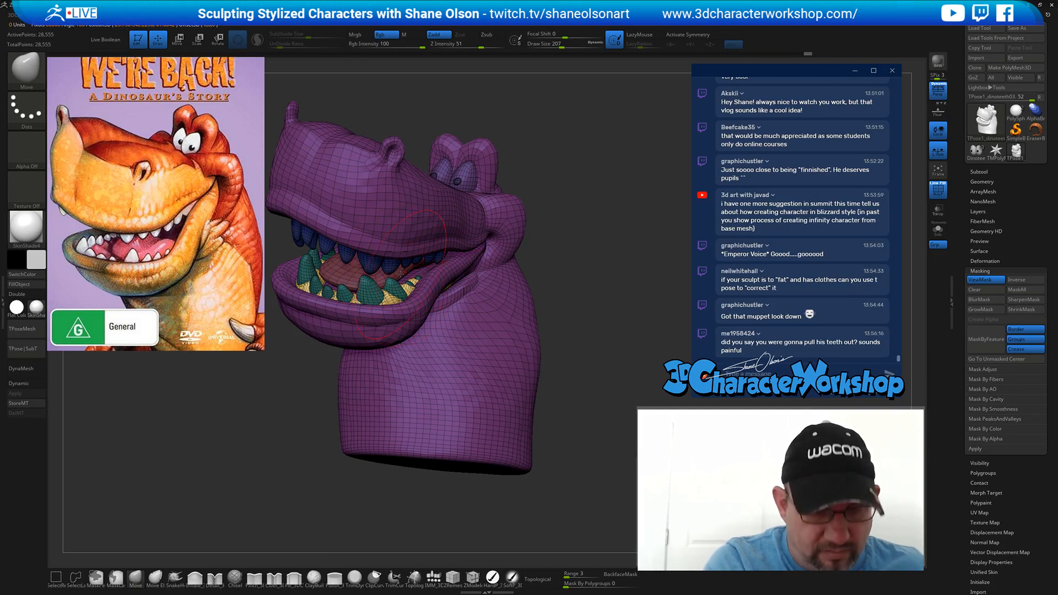
- Mask everything except the tongue, adjust its back end with the Move brush at draw size 293, and clear the mask
key("w")
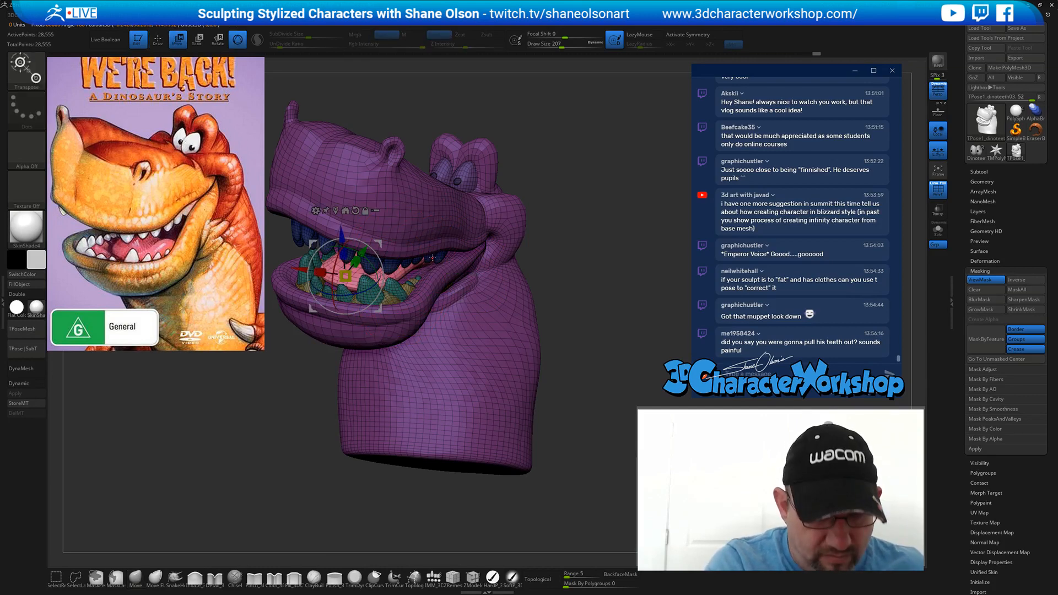
key("q")
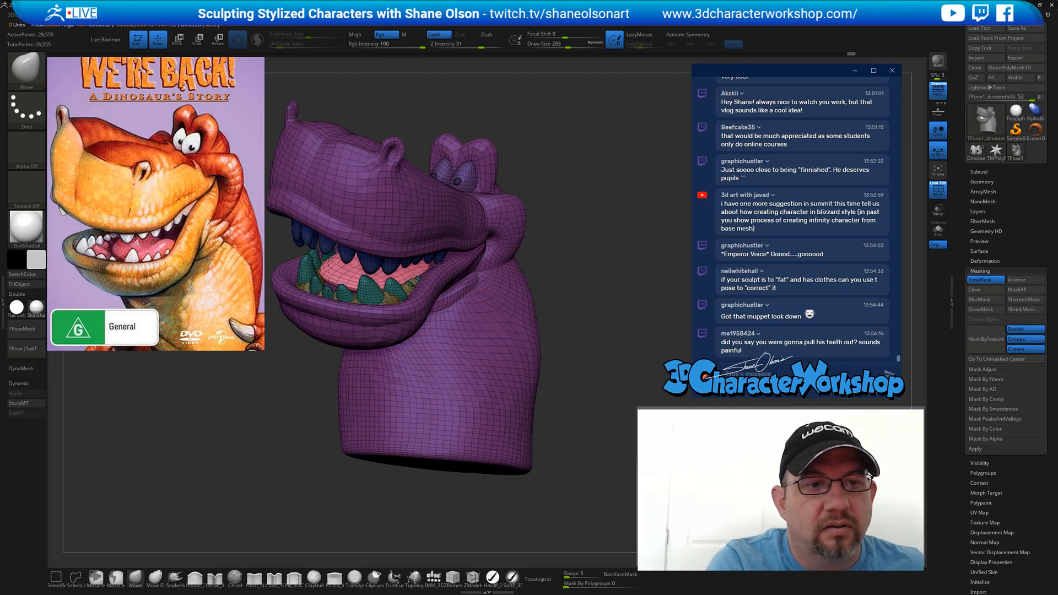
left_click_drag(431, 267, 425, 271)
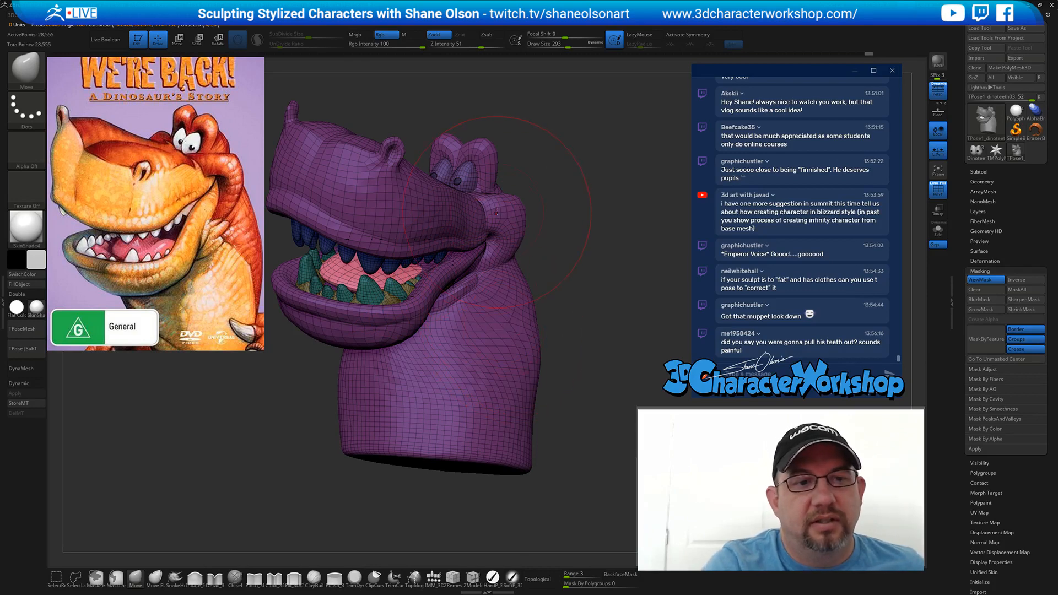
left_click_drag(557, 282, 568, 286, "ctrl")
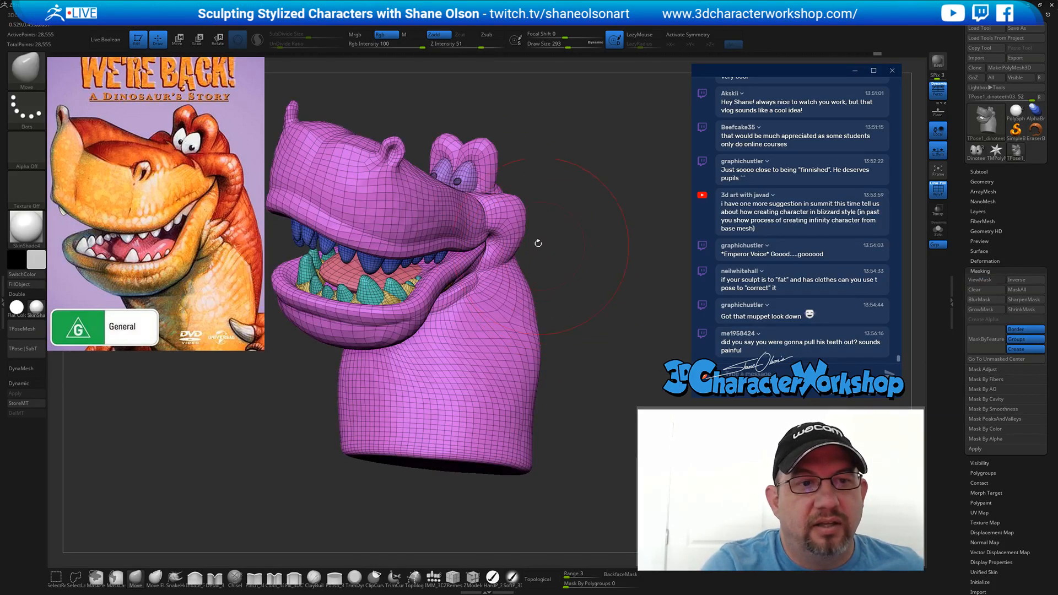
- Refine the mouth corner and the cheek bulge behind it with the Move brush at draw sizes 132 and 128
mouse_move(485, 241)
left_mouse_down()
mouse_move(477, 243)
mouse_move(484, 234)
left_mouse_up()
key("ctrl+z")
key("s")
key("s")
left_click_drag(491, 231, 485, 231)
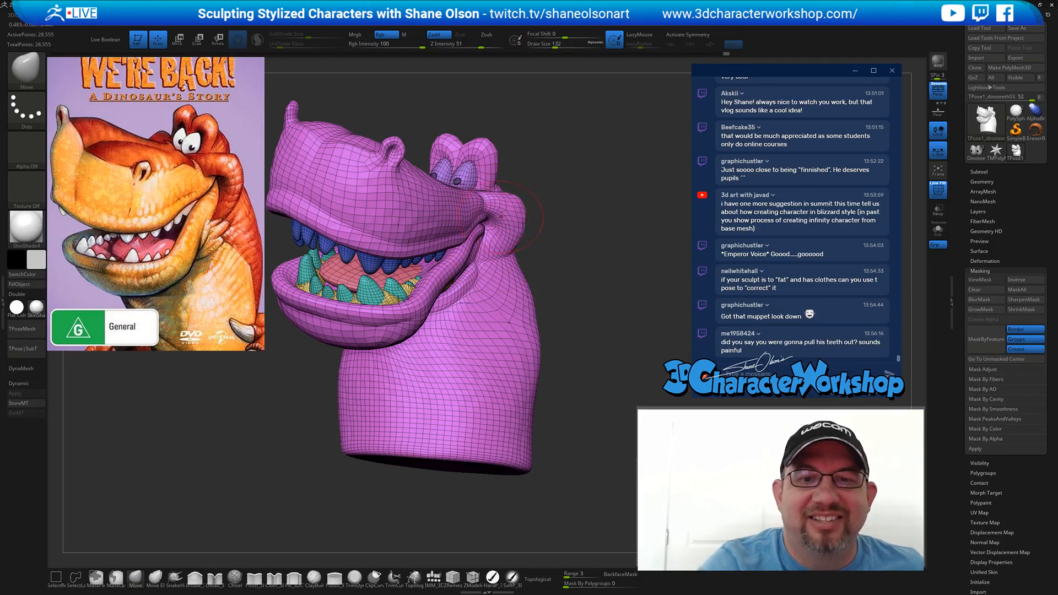
left_click_drag(522, 250, 551, 257)
key("s")
left_click_drag(495, 237, 503, 227)
key("s")
mouse_move(481, 222)
left_mouse_down()
mouse_move(511, 230)
mouse_move(477, 233)
left_mouse_up()
key("s")
mouse_move(534, 248)
left_mouse_down()
mouse_move(554, 262)
mouse_move(543, 262)
left_mouse_up()
left_click_drag(543, 263, 546, 299)
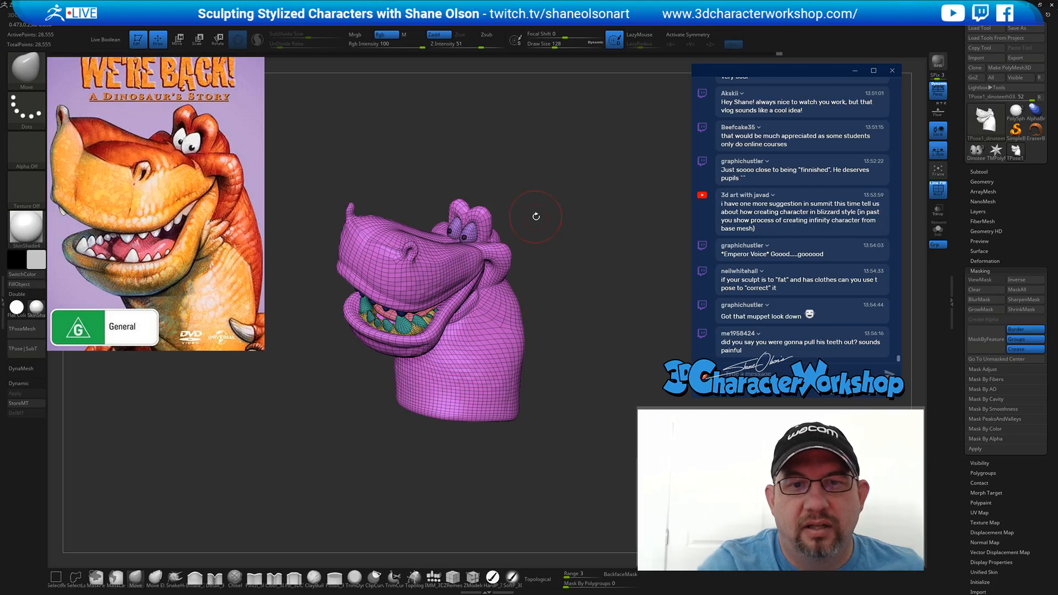
- Mask everything except the eyes and split the mesh into separate polygroups with Auto Groups
key("w")
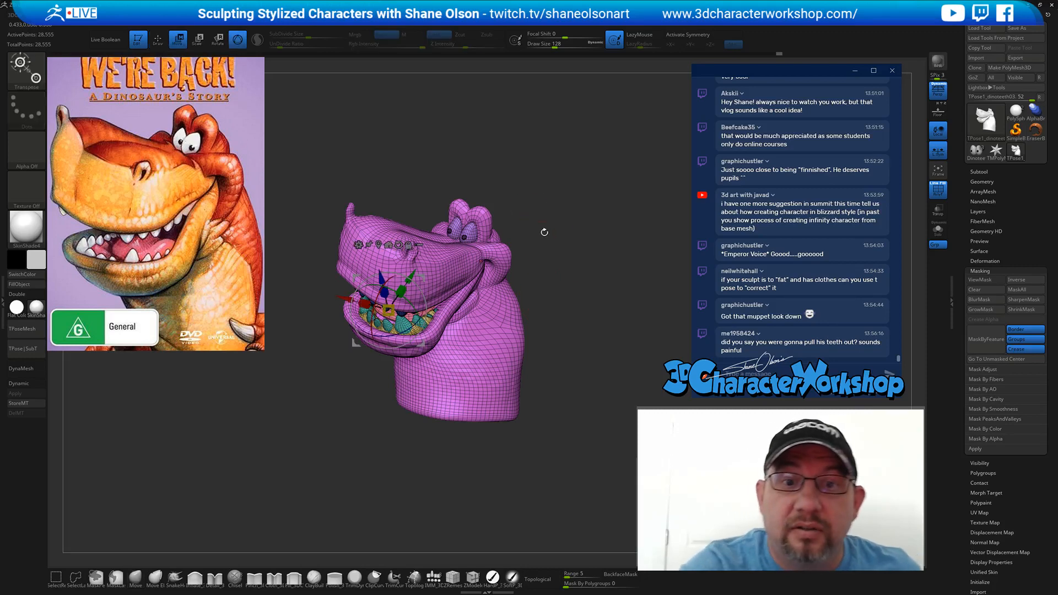
left_click(464, 237, "ctrl")
left_click_drag(543, 231, 571, 318)
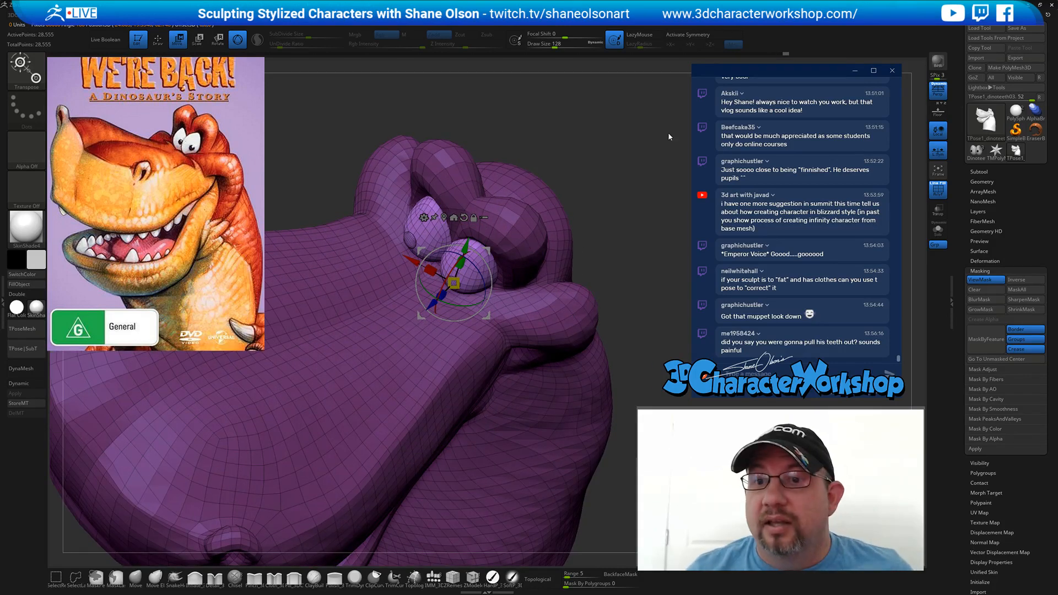
key("3")
left_click(604, 196)
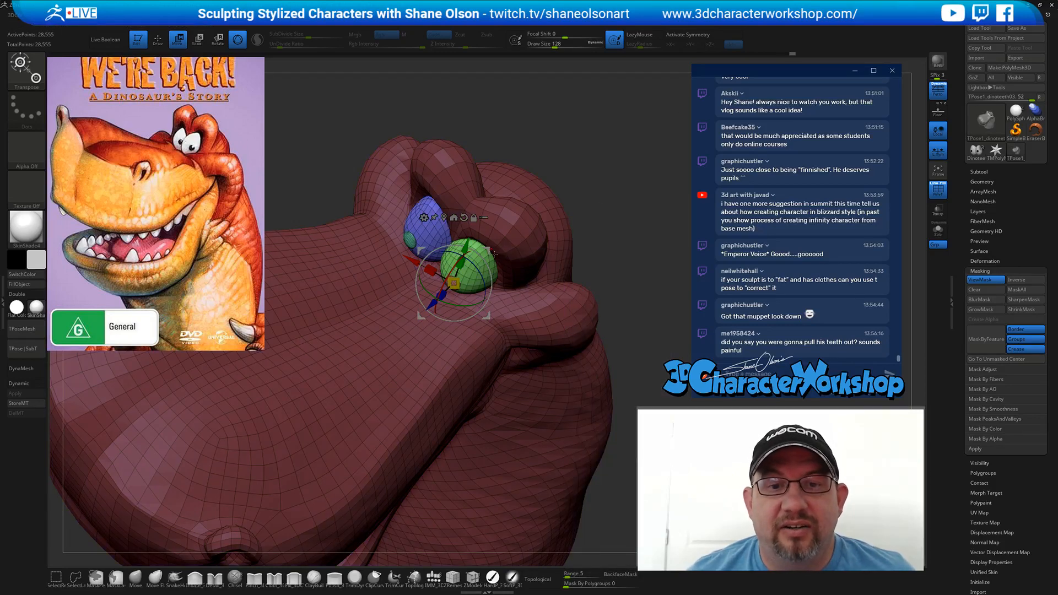
- Isolate the near eye's pupil with a polygroup mask and position the gizmo on that eye
left_click_drag(489, 249, 666, 194)
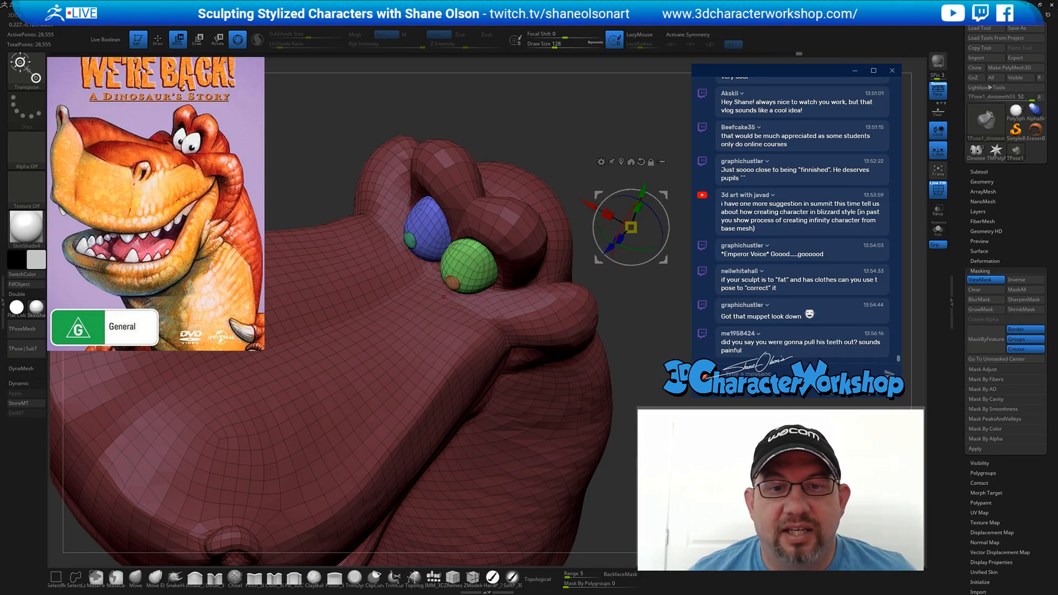
left_click(449, 284)
left_click_drag(592, 167, 625, 195)
mouse_move(483, 258)
left_mouse_down("alt")
mouse_move(507, 233)
mouse_move(511, 241)
mouse_move(510, 230)
mouse_move(475, 257)
left_mouse_up("alt")
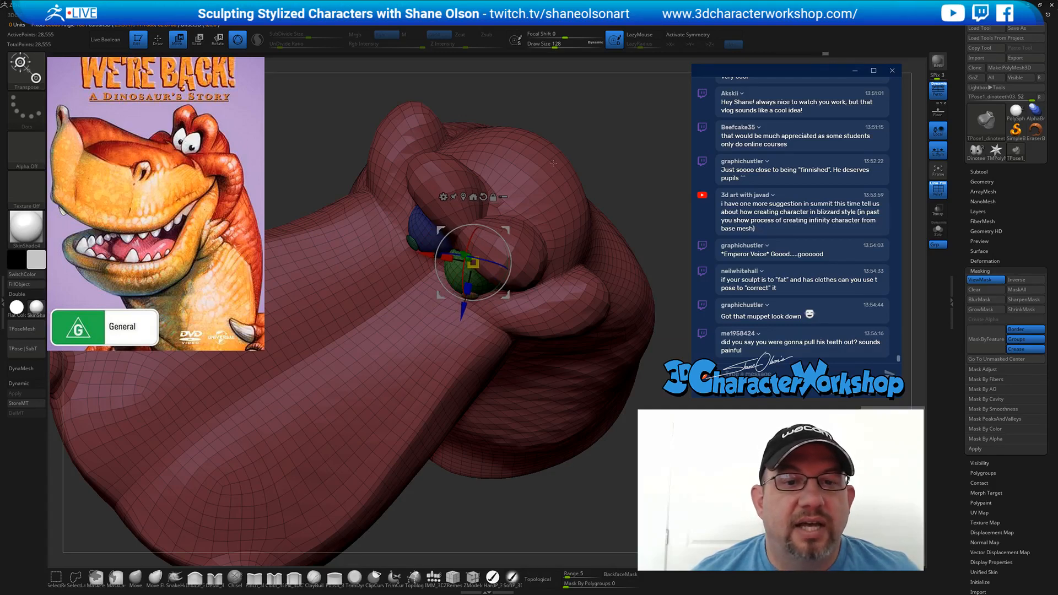
- Isolate the far eye's pupil with a polygroup mask, centre the gizmo on that eye, and recall the Pers2 camera
left_click(410, 243, "ctrl")
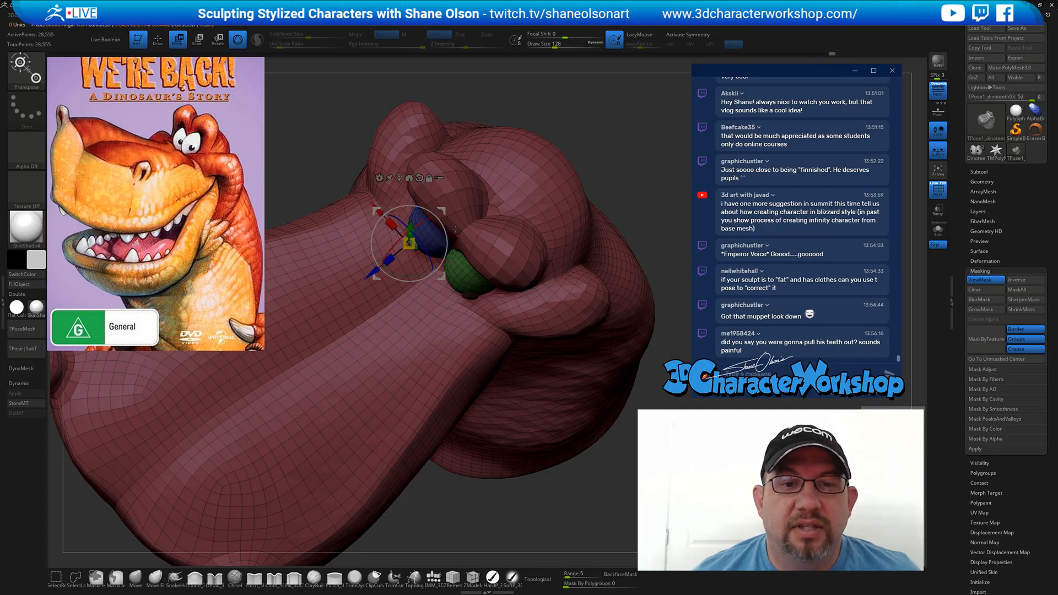
left_click_drag(443, 218, 612, 130, "alt")
key("space")
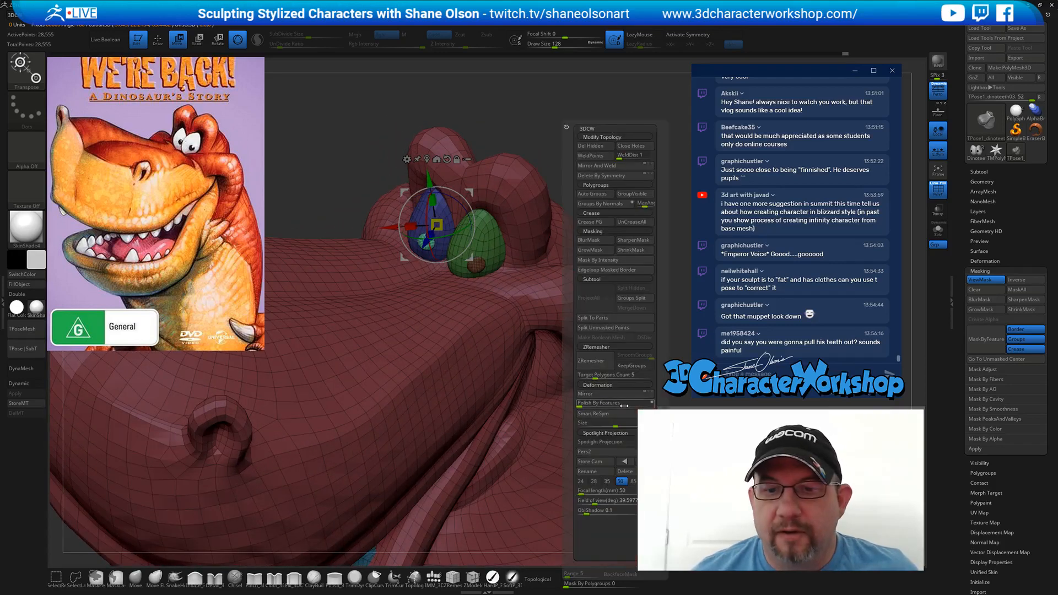
left_click(594, 453)
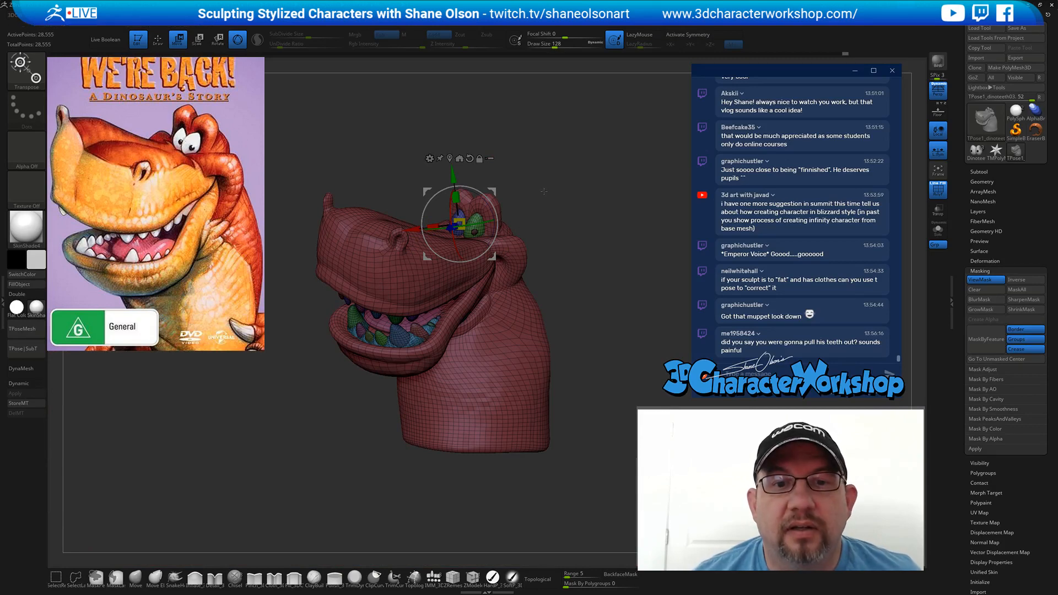
- Rotate the gizmo about 12 degrees on the far eye, return to sculpting, and clear the mask
left_click_drag(487, 195, 480, 229, "alt")
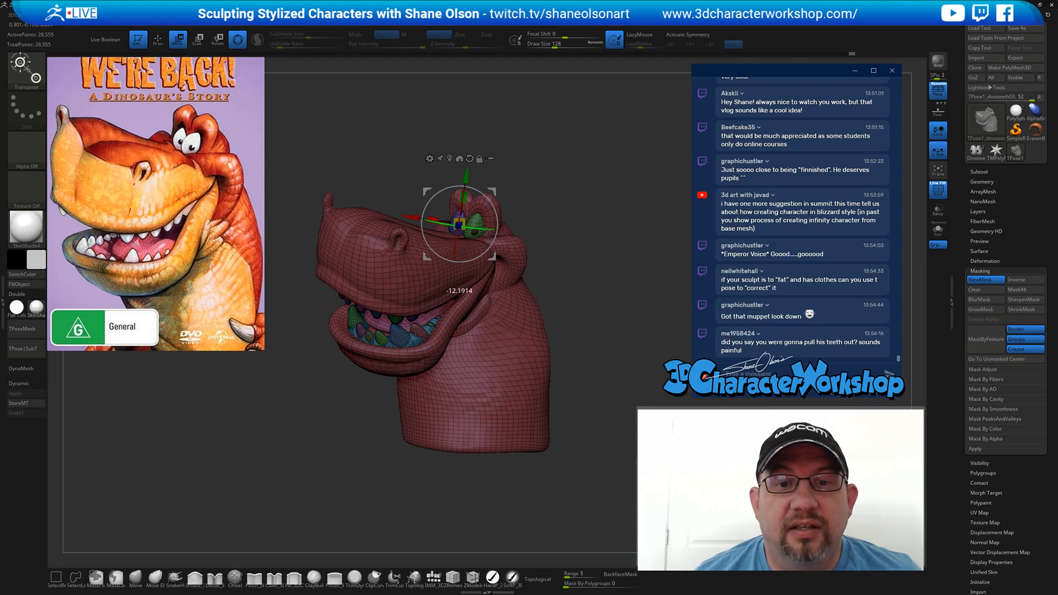
left_click_drag(487, 231, 488, 230, "alt")
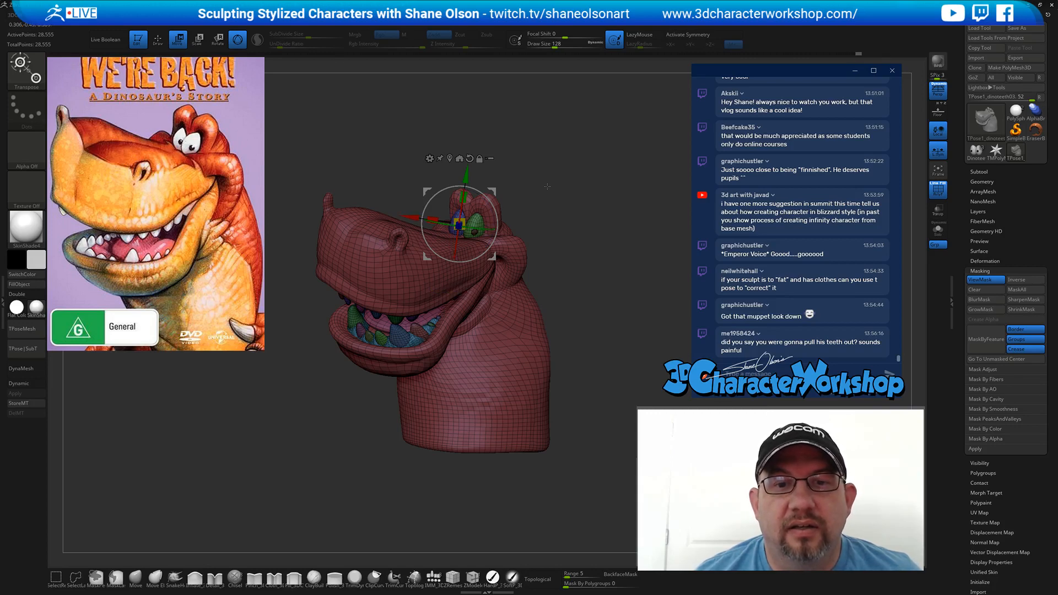
key("q")
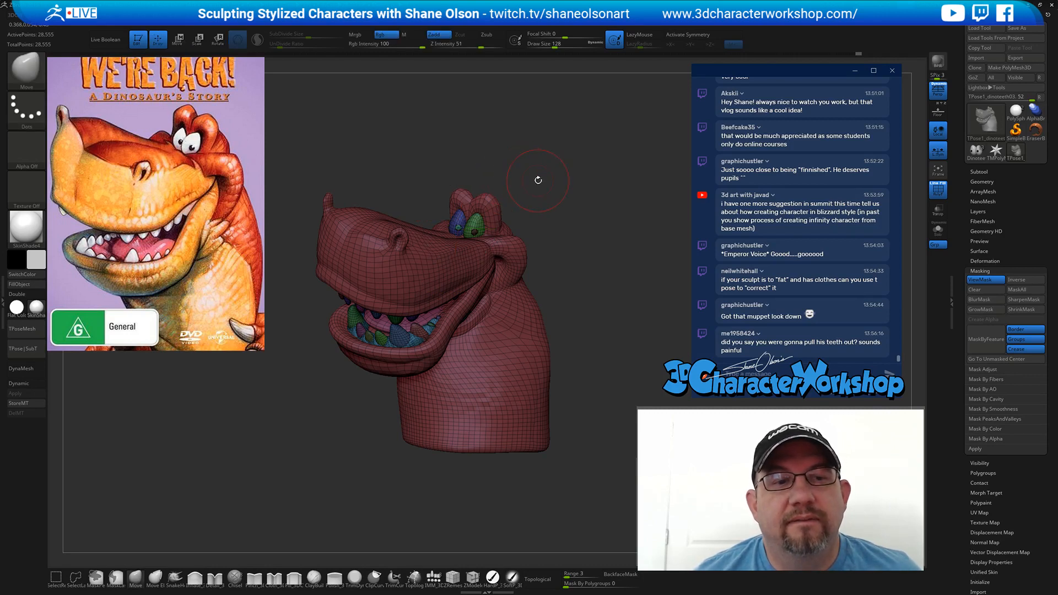
key("ctrl+h")
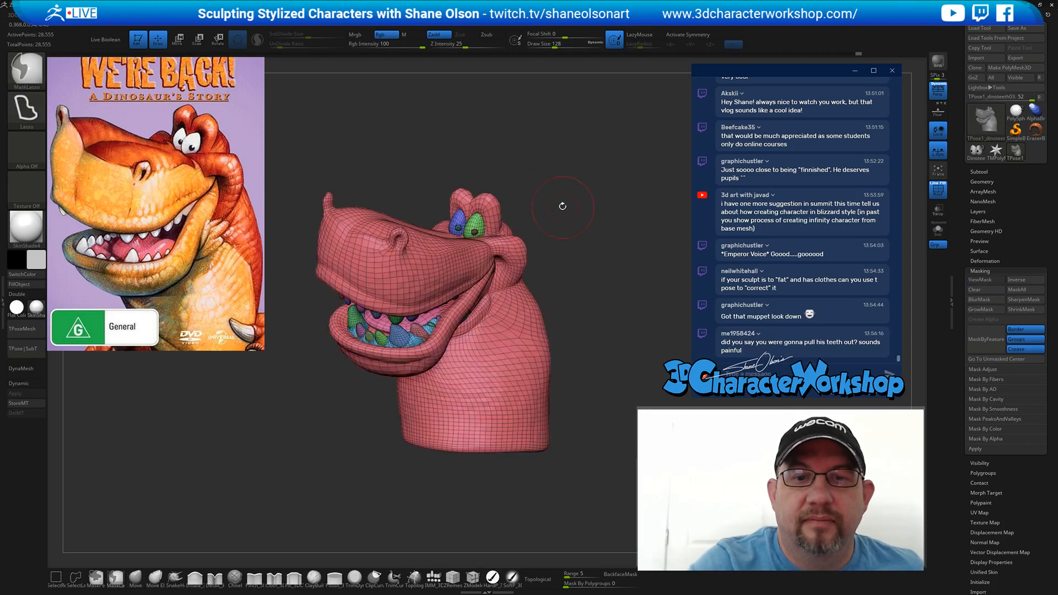
- Enable Topological on the Move brush and refine the brow, muzzle and mouth at draw sizes between 124 and 172
key("s")
left_click_drag(531, 187, 534, 189)
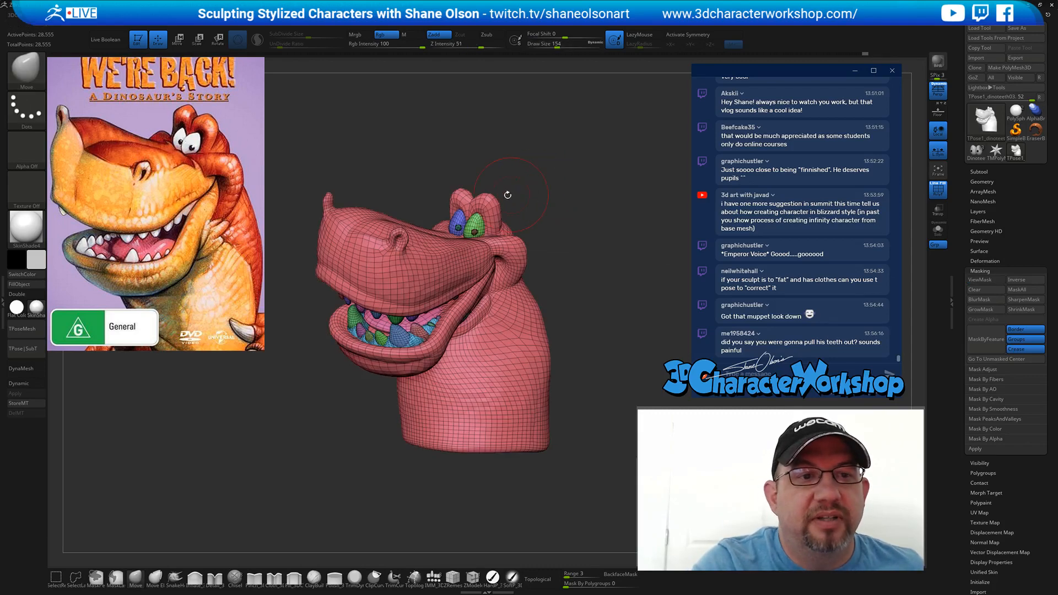
left_click(541, 583)
key("s")
left_click_drag(528, 224, 523, 221)
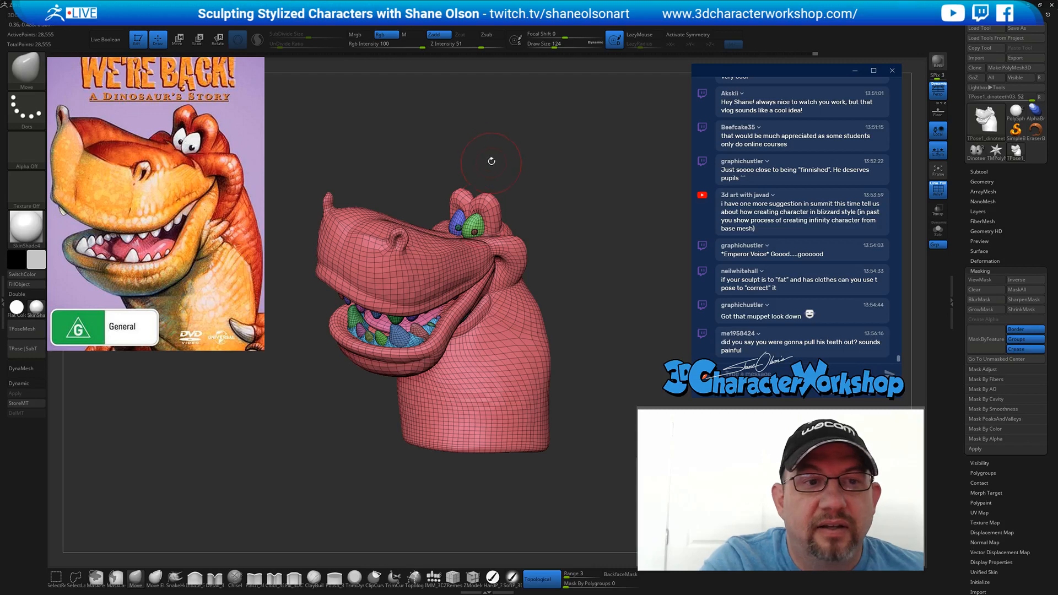
key("s")
left_click_drag(491, 161, 504, 160)
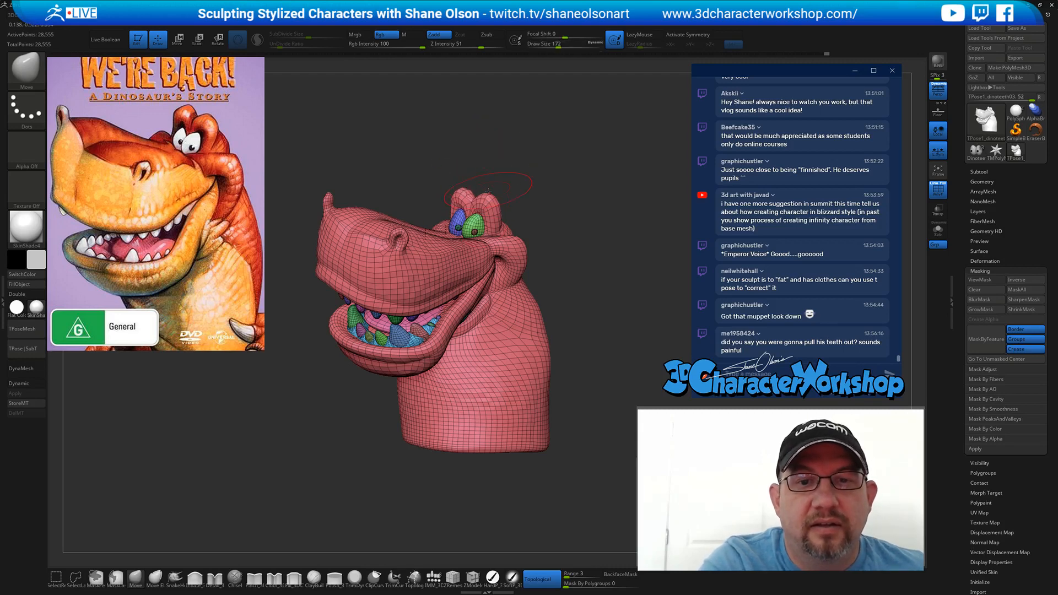
mouse_move(511, 225)
left_mouse_down()
mouse_move(518, 218)
mouse_move(546, 260)
mouse_move(472, 327)
left_mouse_up()
key("s")
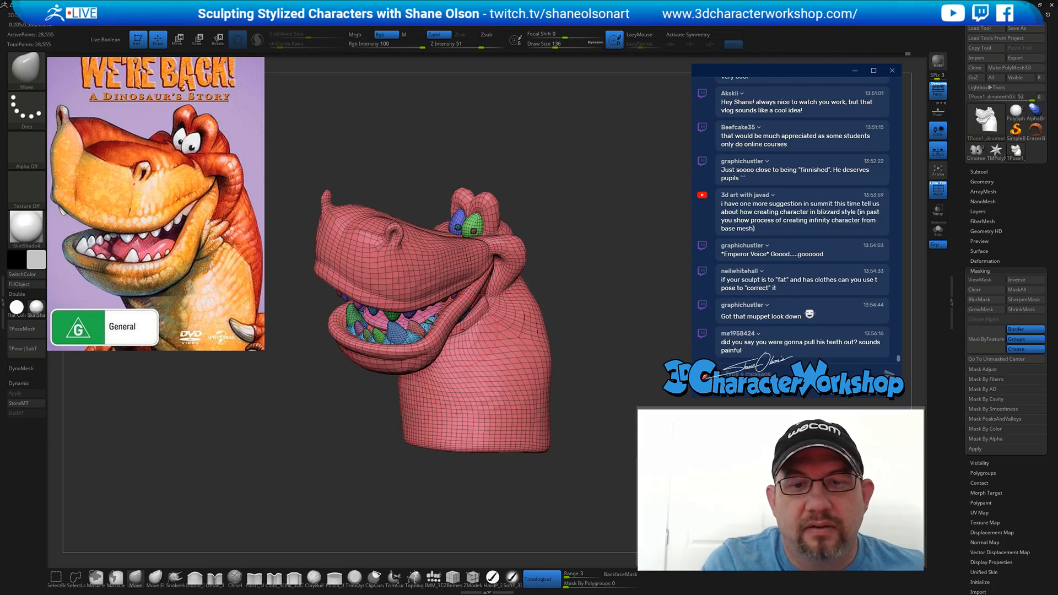
- Check the posed head from the side and front, and transfer the Transpose Master pose back to the subtools
left_click_drag(556, 300, 475, 318)
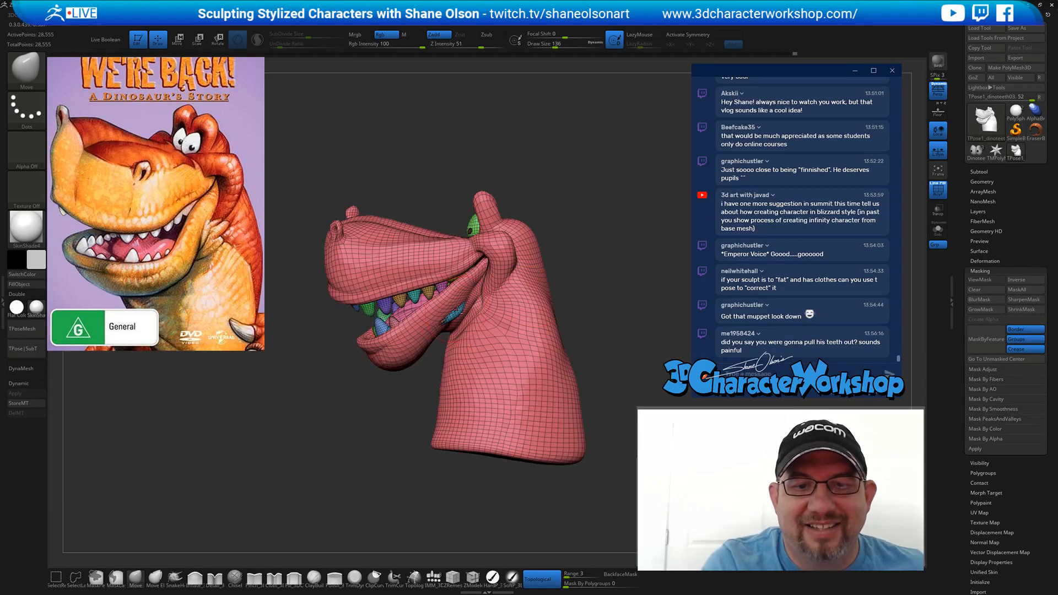
right_click_drag(457, 309, 456, 324, "ctrl")
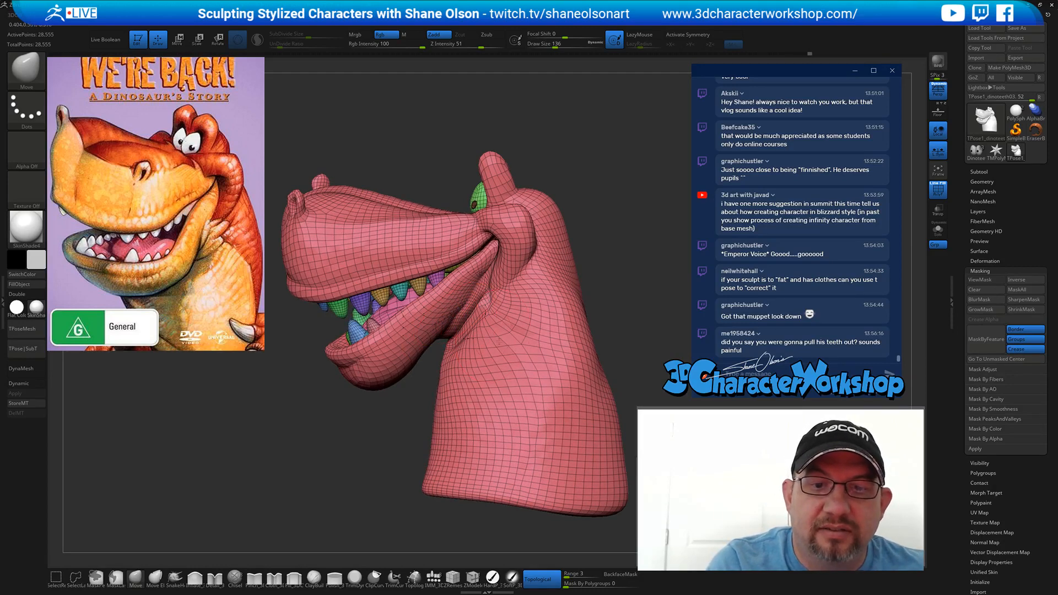
right_click_drag(500, 341, 549, 332)
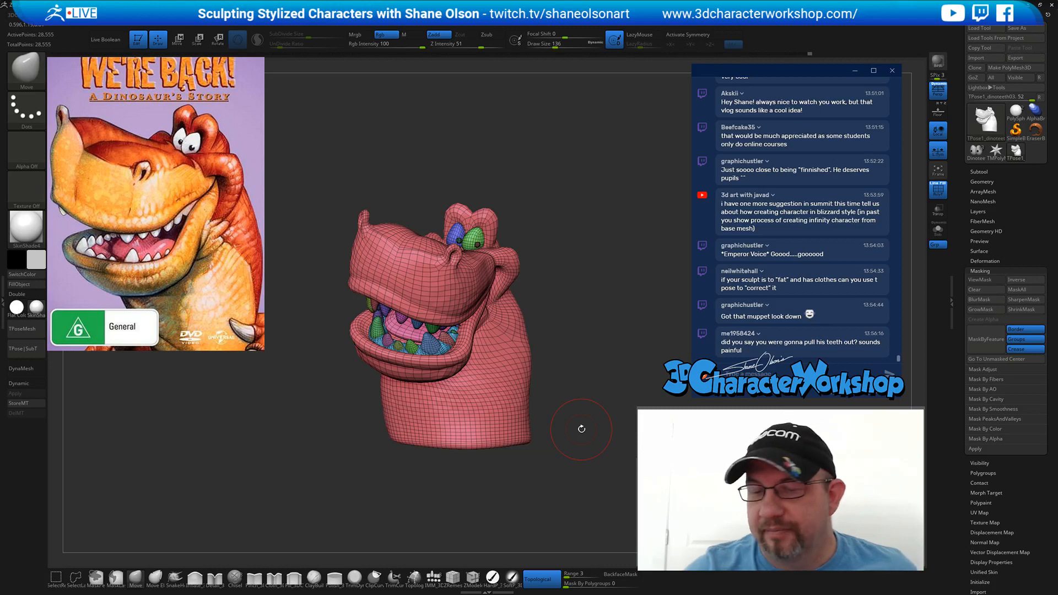
right_click_drag(625, 341, 595, 334)
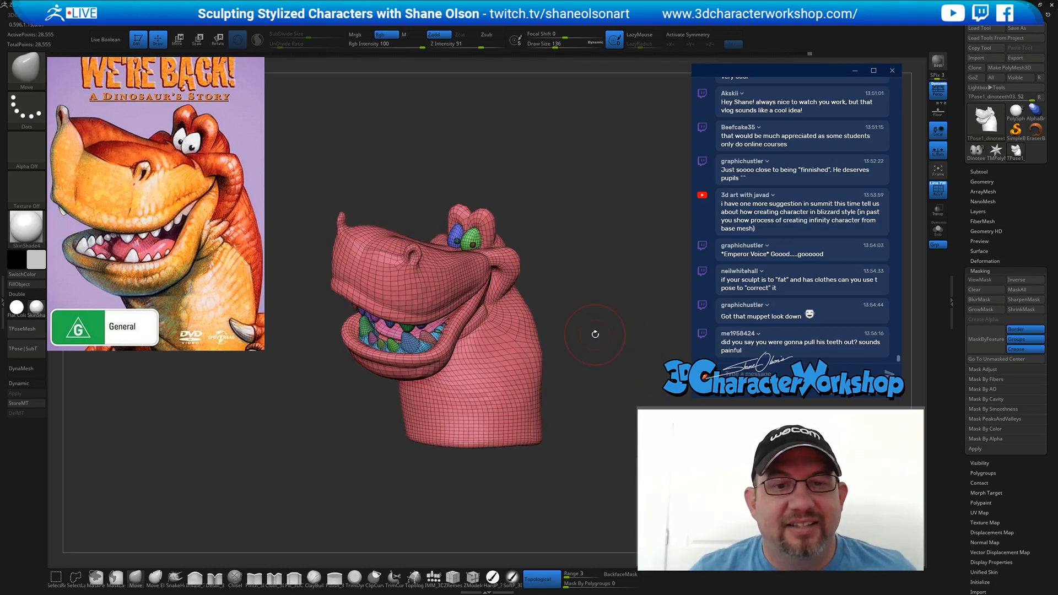
left_click(26, 346)
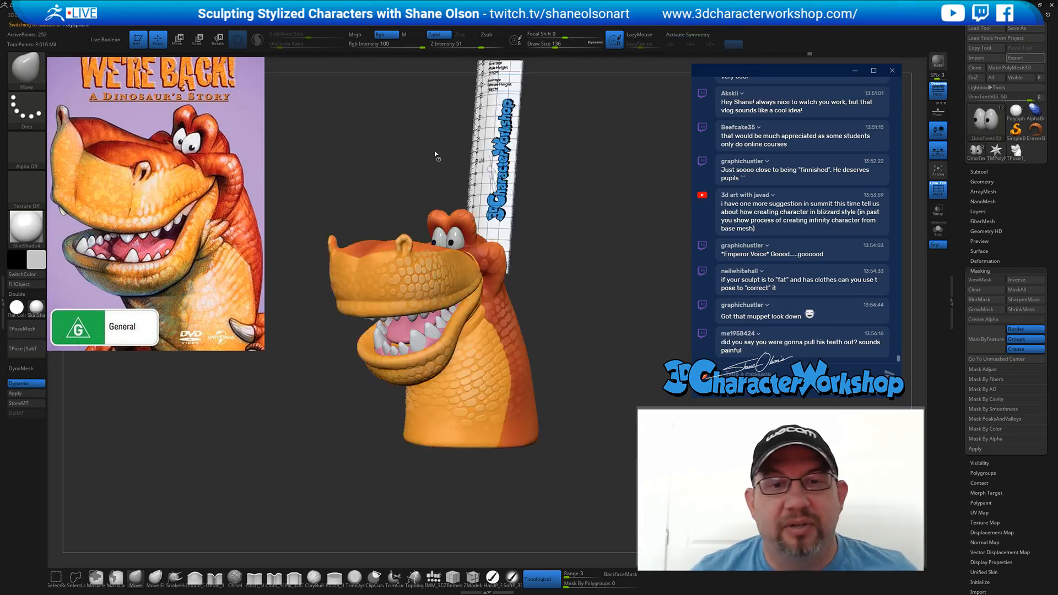
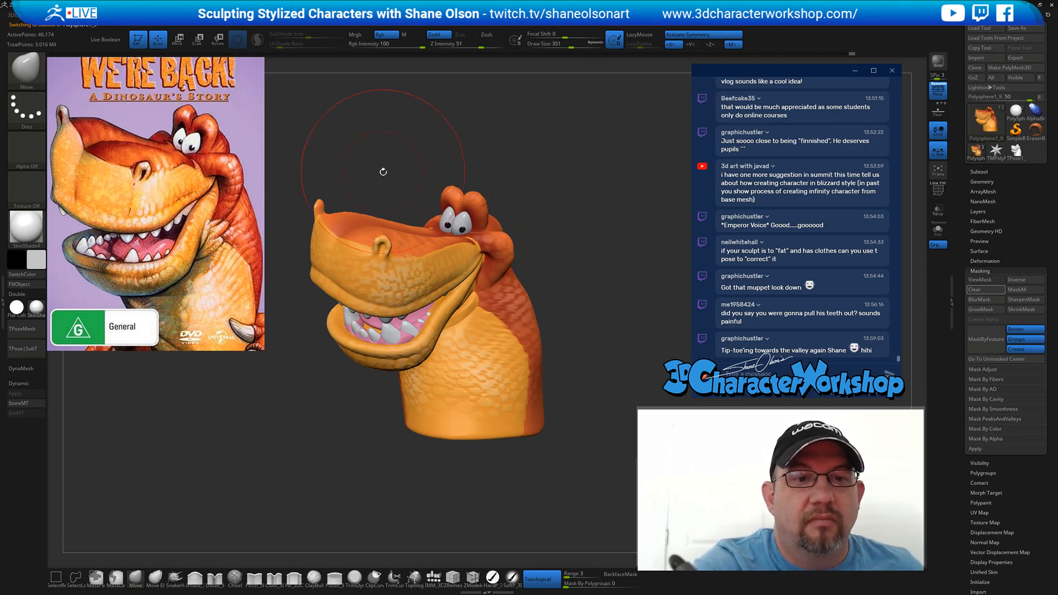
- Turn off symmetry and push the front of the snout back with the Move brush at draw size 567
key("x")
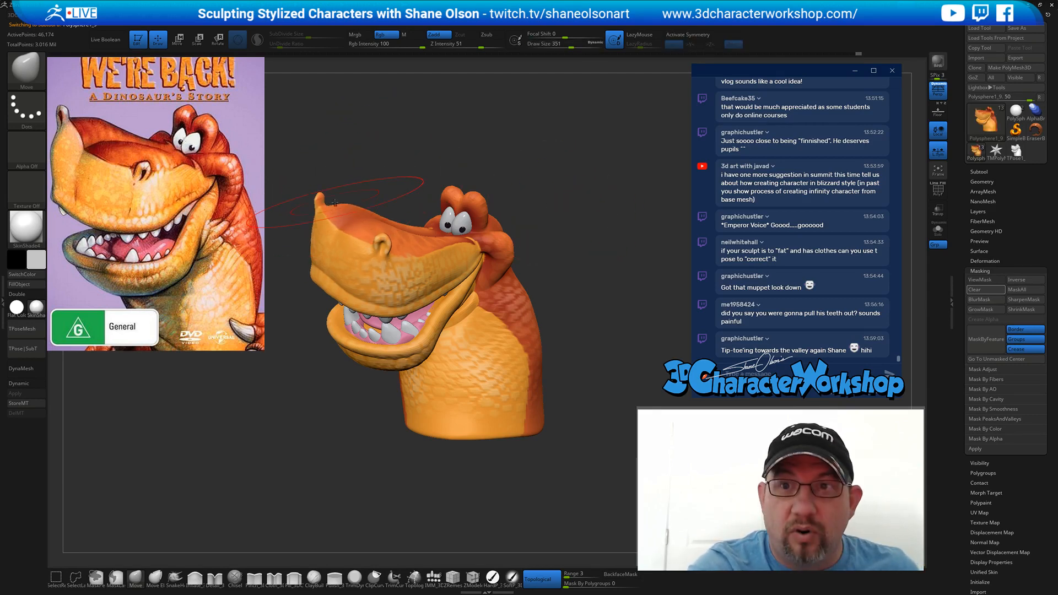
mouse_move(605, 260)
left_mouse_down()
mouse_move(598, 268)
mouse_move(597, 203)
left_mouse_up()
key("s")
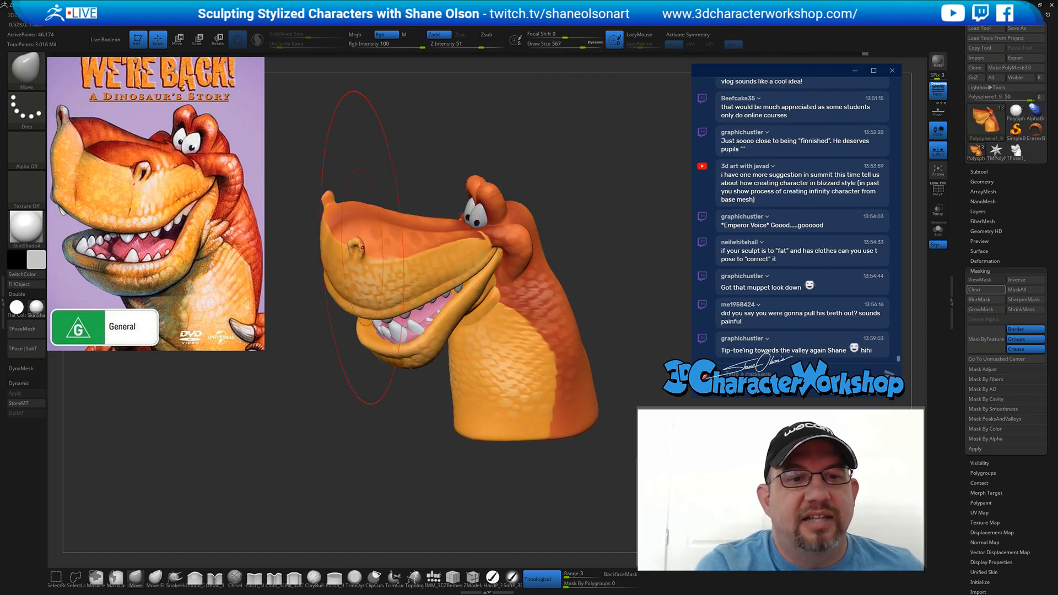
mouse_move(353, 232)
left_mouse_down()
mouse_move(361, 232)
mouse_move(339, 249)
left_mouse_up()
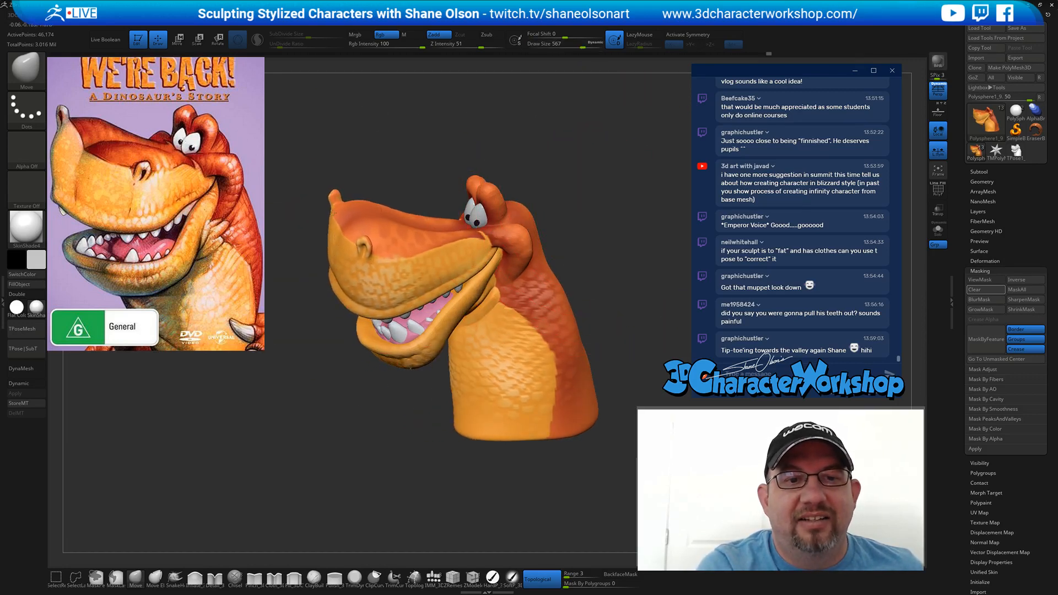
left_click_drag(335, 286, 343, 287)
mouse_move(579, 309)
left_mouse_down()
mouse_move(601, 266)
mouse_move(586, 298)
mouse_move(590, 285)
left_mouse_up()
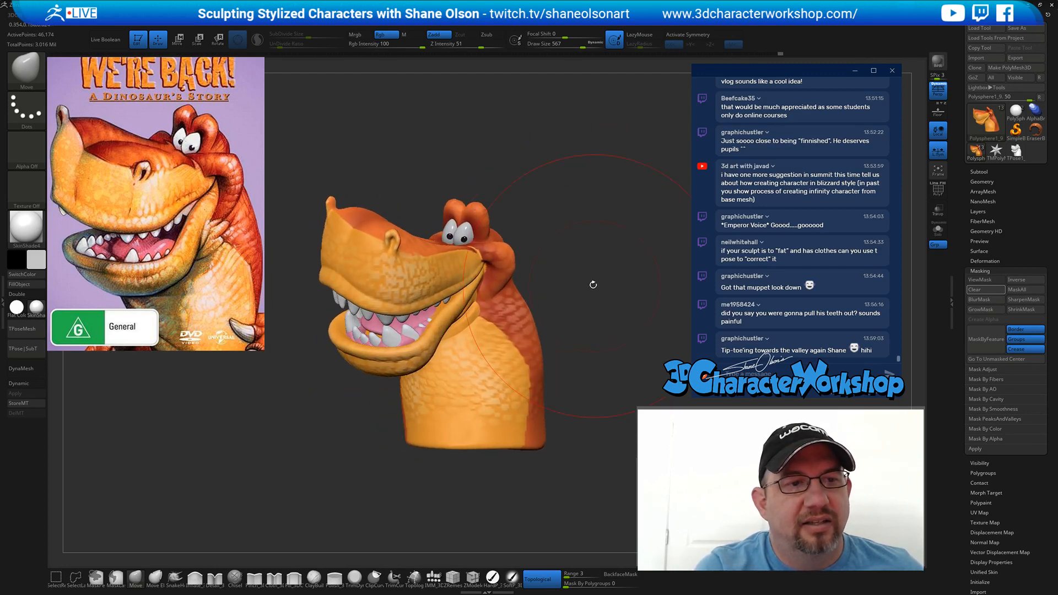
- Reshape the muzzle around the nostril and the brow with the Move brush, reducing the draw size to 386 and 202
left_click_drag(400, 289, 402, 293)
key("s")
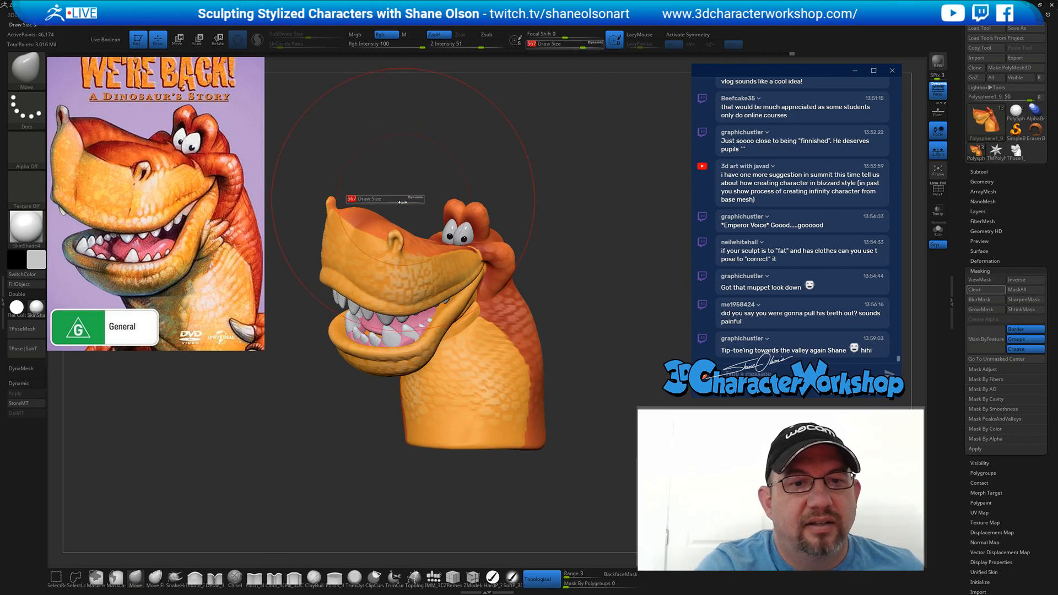
left_click_drag(402, 203, 396, 203)
left_click_drag(396, 253, 395, 257)
key("s")
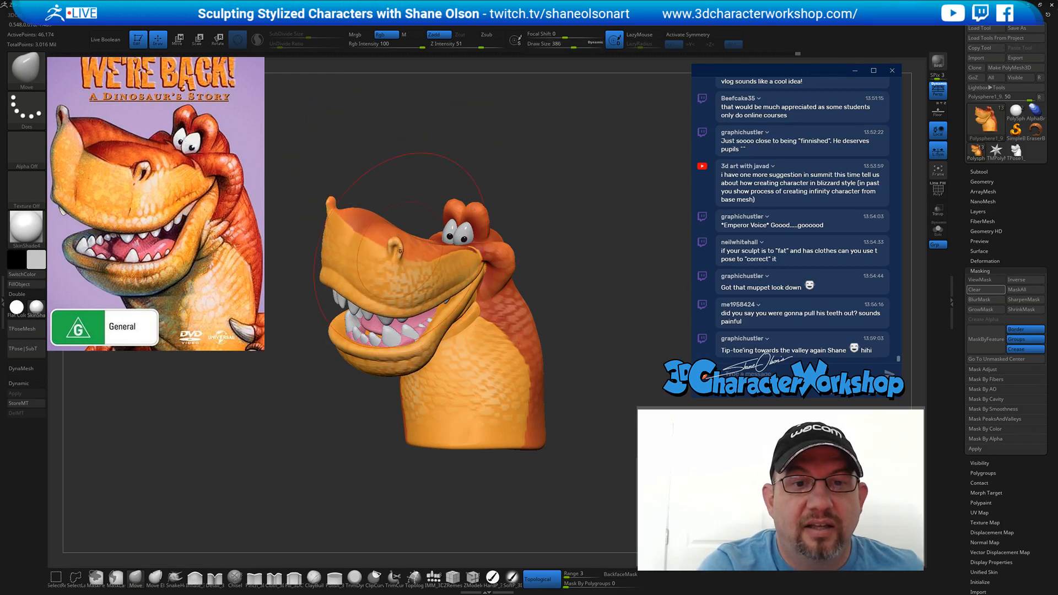
left_click_drag(434, 195, 420, 189)
key("s")
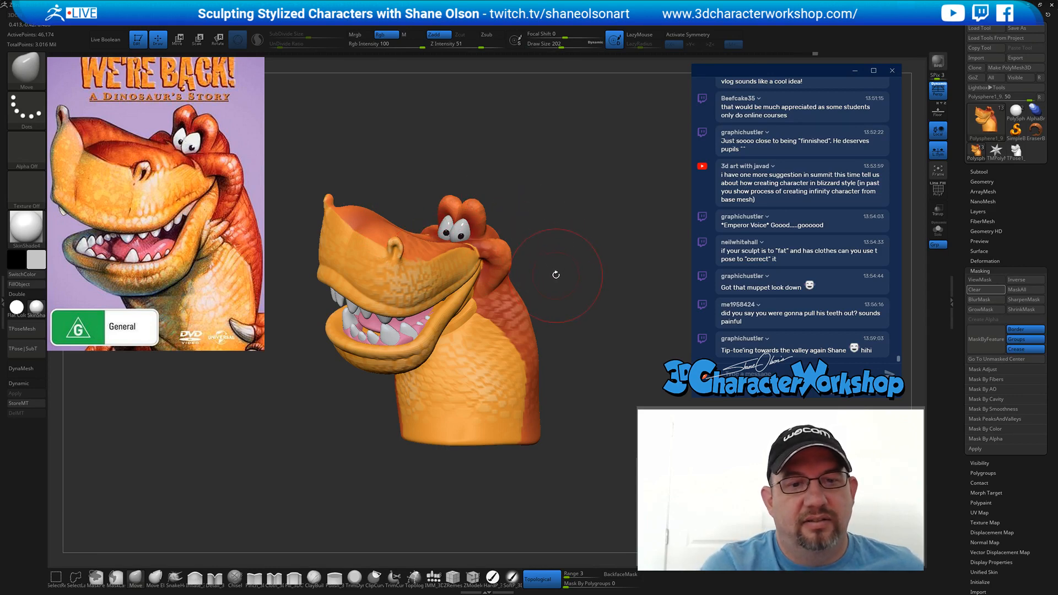
- Pull the lower jaw's lip outward with the Move brush at draw sizes 379 and 299
key("s")
left_click_drag(324, 402, 338, 403)
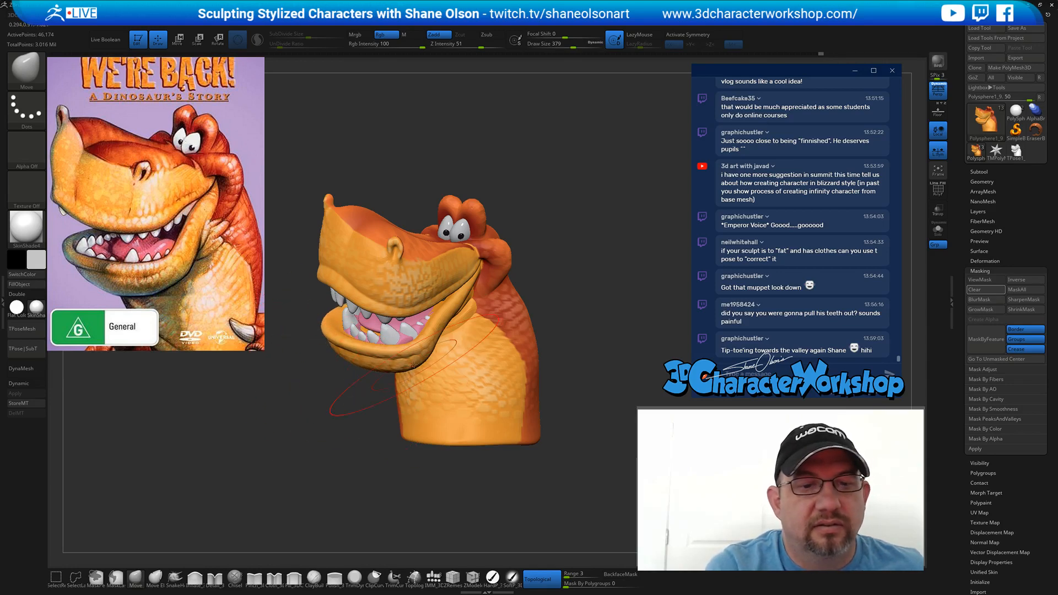
key("s")
mouse_move(368, 393)
left_mouse_down()
mouse_move(360, 394)
mouse_move(369, 426)
mouse_move(353, 396)
mouse_move(368, 354)
mouse_move(356, 357)
mouse_move(371, 345)
mouse_move(337, 392)
mouse_move(333, 418)
mouse_move(349, 427)
left_mouse_up()
key("s")
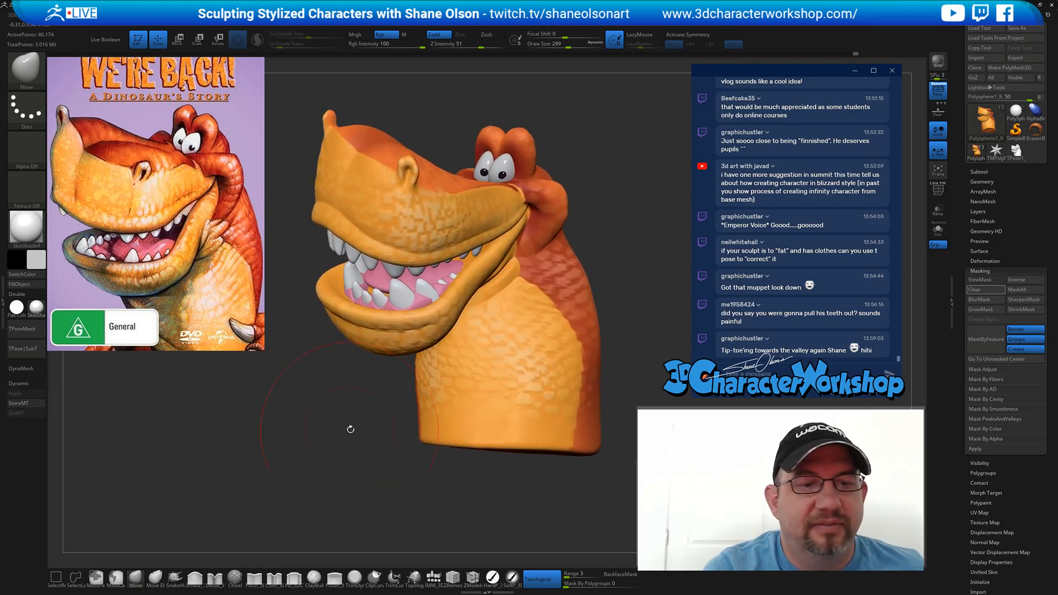
- Apply a topological mask from the mouth area with the gizmo active, and switch to the gum subtool
key("w")
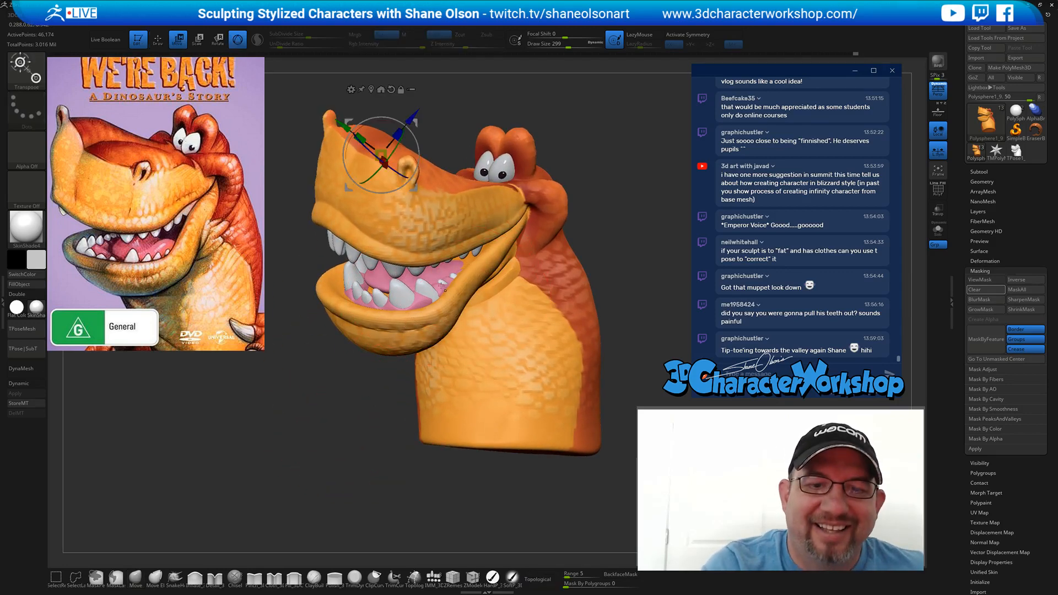
left_click_drag(441, 285, 451, 286, "ctrl")
key("q")
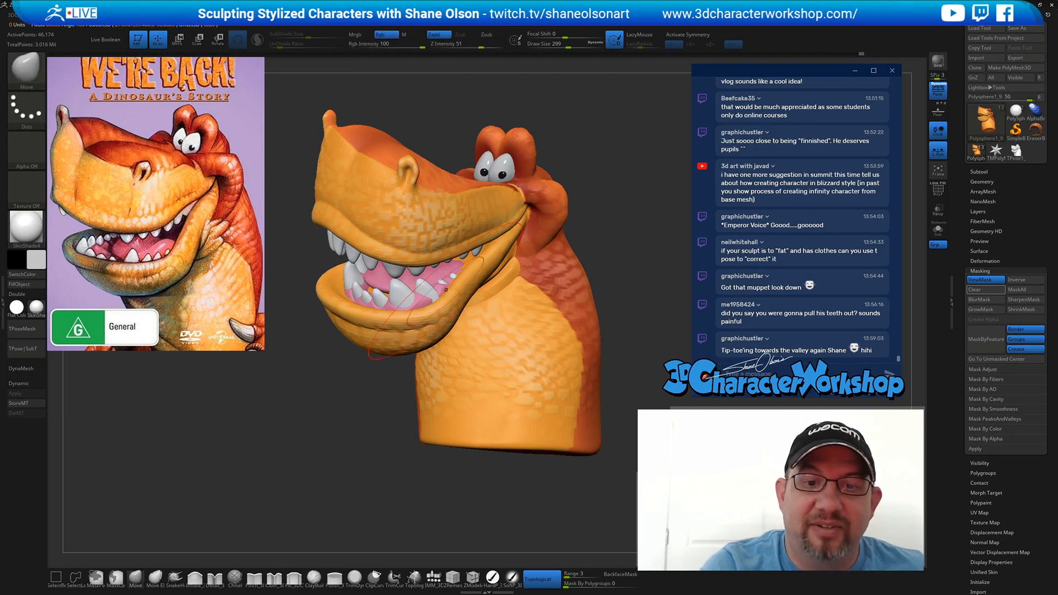
left_click(442, 289, "alt")
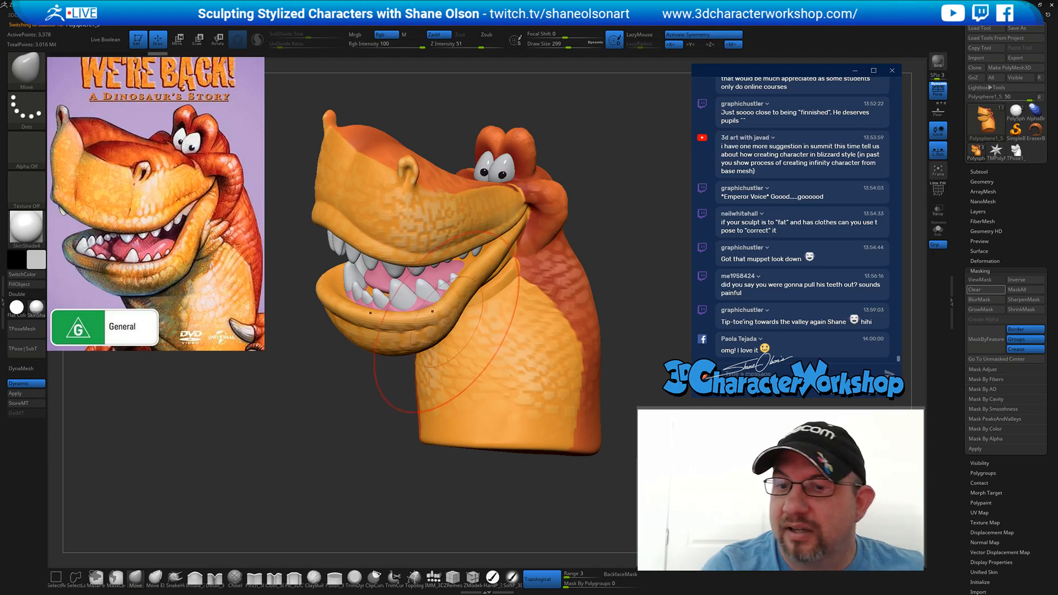
right_click_drag(476, 353, 480, 323, "ctrl")
right_click_drag(560, 373, 593, 332, "alt")
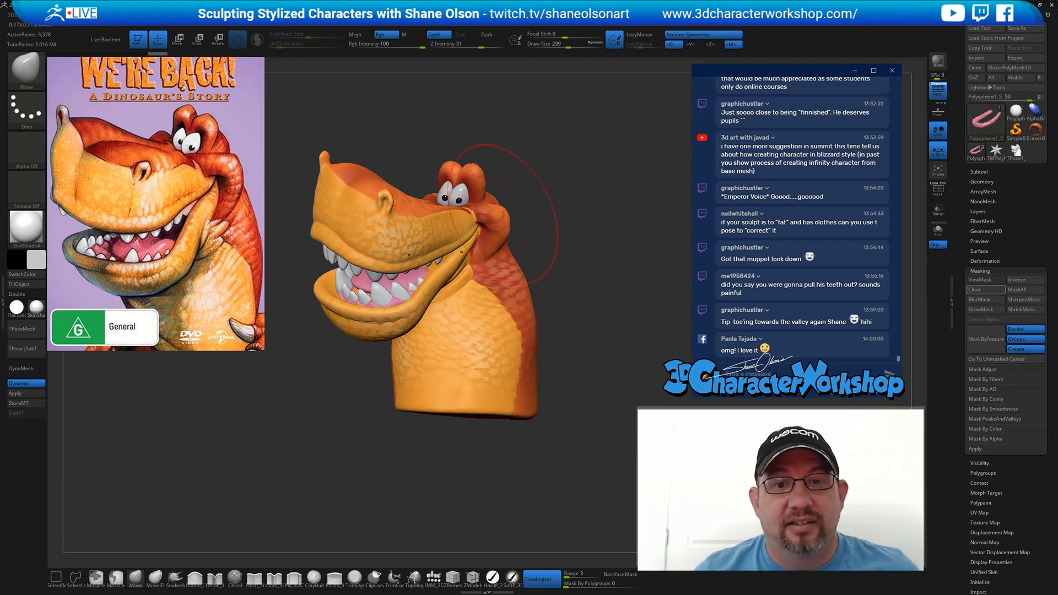
- Reselect the skin subtool and refine the head's shape with the Move brush at draw sizes 576 and 484
right_click_drag(577, 194, 553, 245)
key("s")
left_click_drag(547, 223, 563, 222)
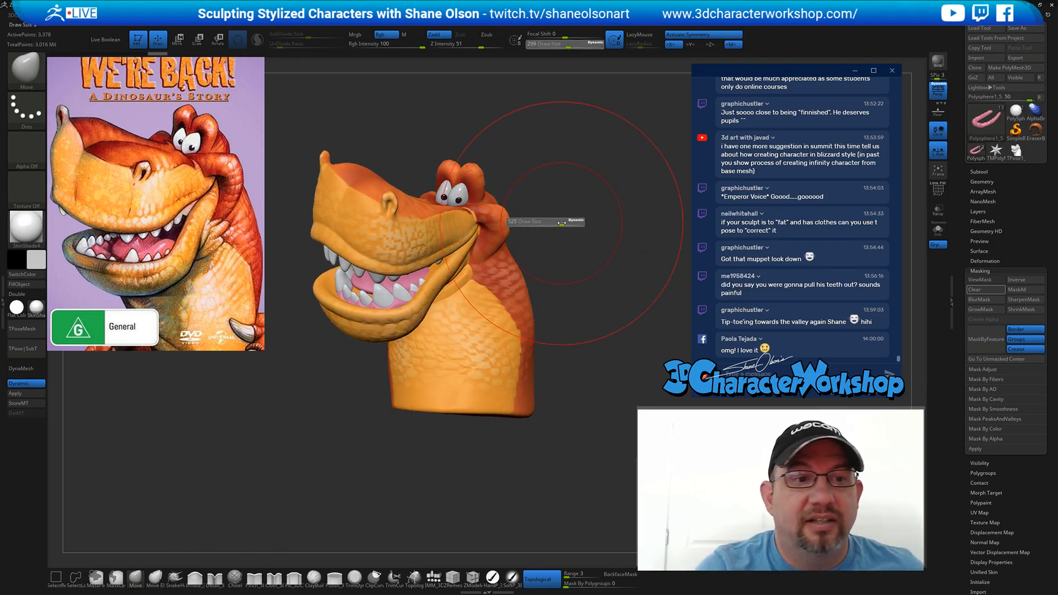
left_click(497, 223, "alt")
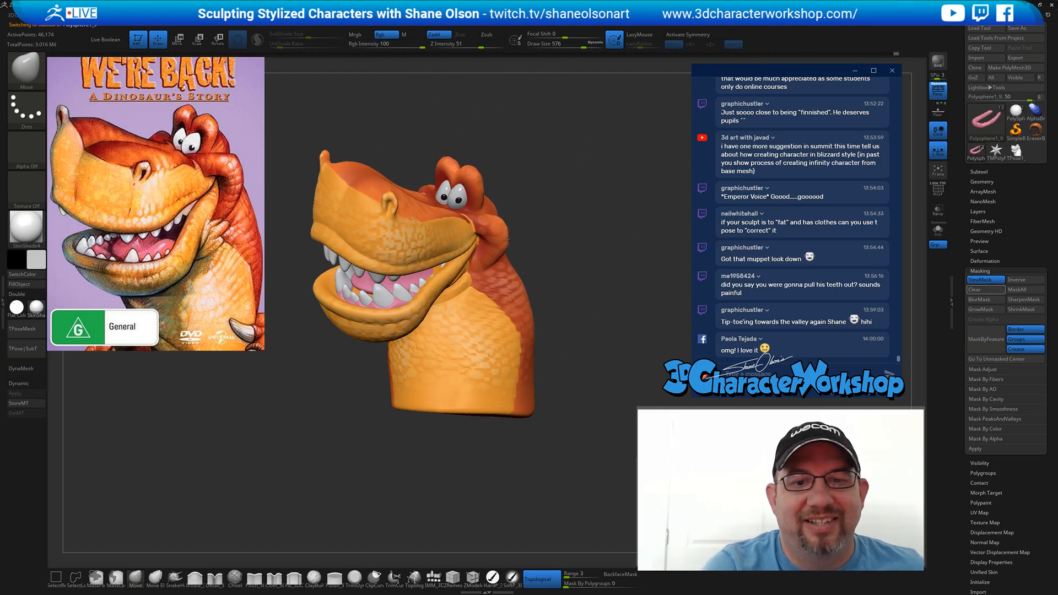
key("s")
left_click_drag(528, 231, 525, 230)
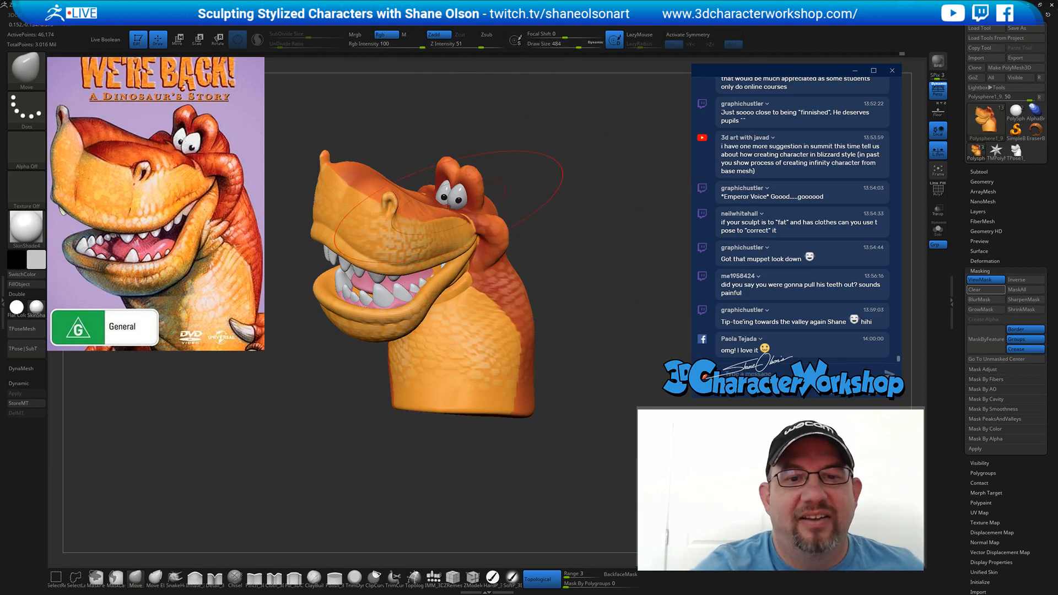
- Fine-tune the brow and jaw with the Move brush at draw sizes 202 and 422, and save the project
key("s")
left_click_drag(489, 155, 417, 160)
key("s")
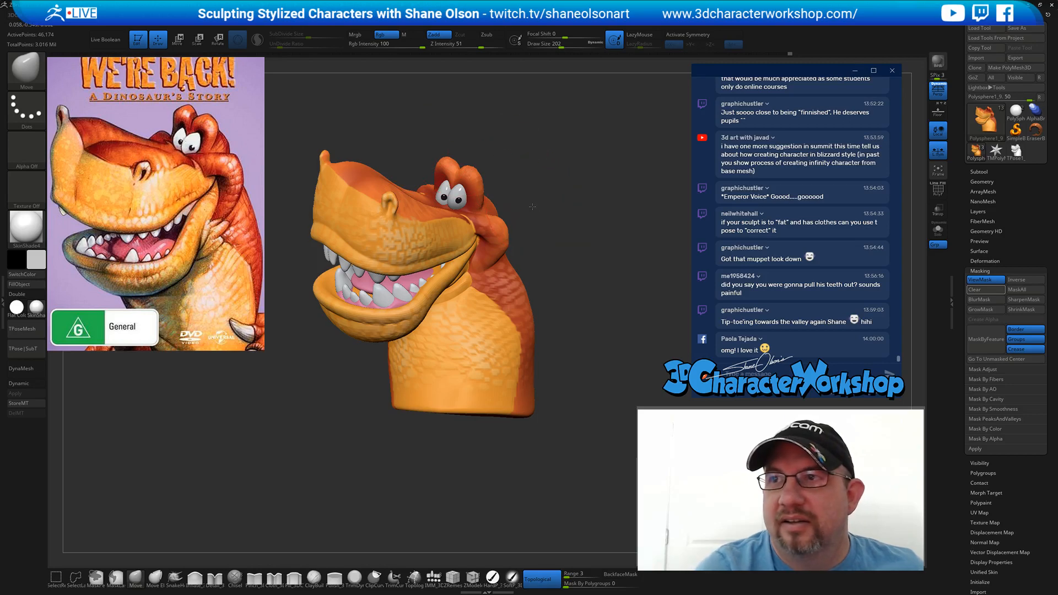
left_click_drag(532, 206, 550, 248)
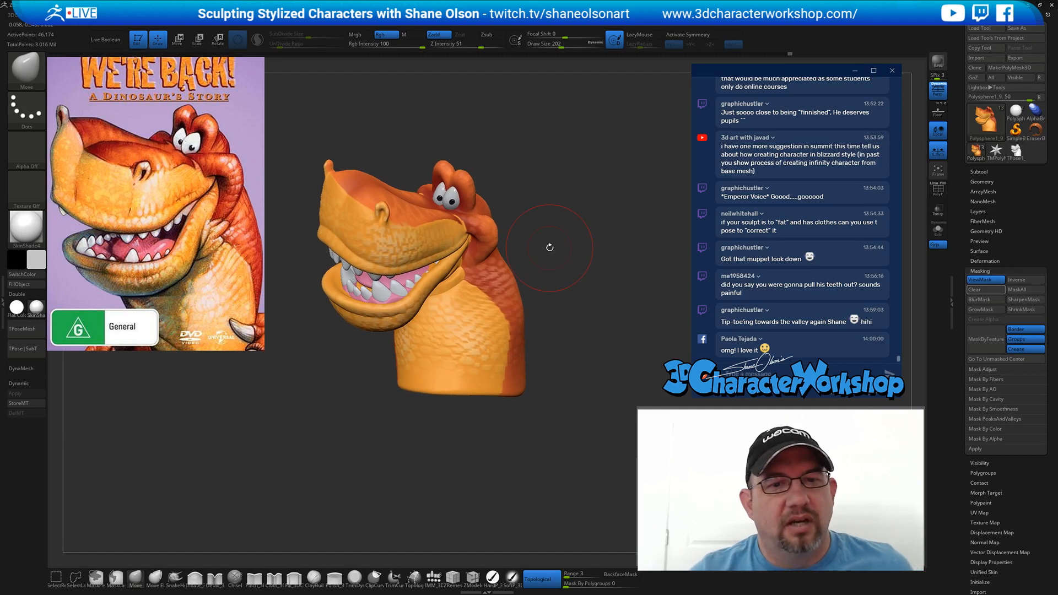
key("s")
left_click_drag(541, 262, 553, 263)
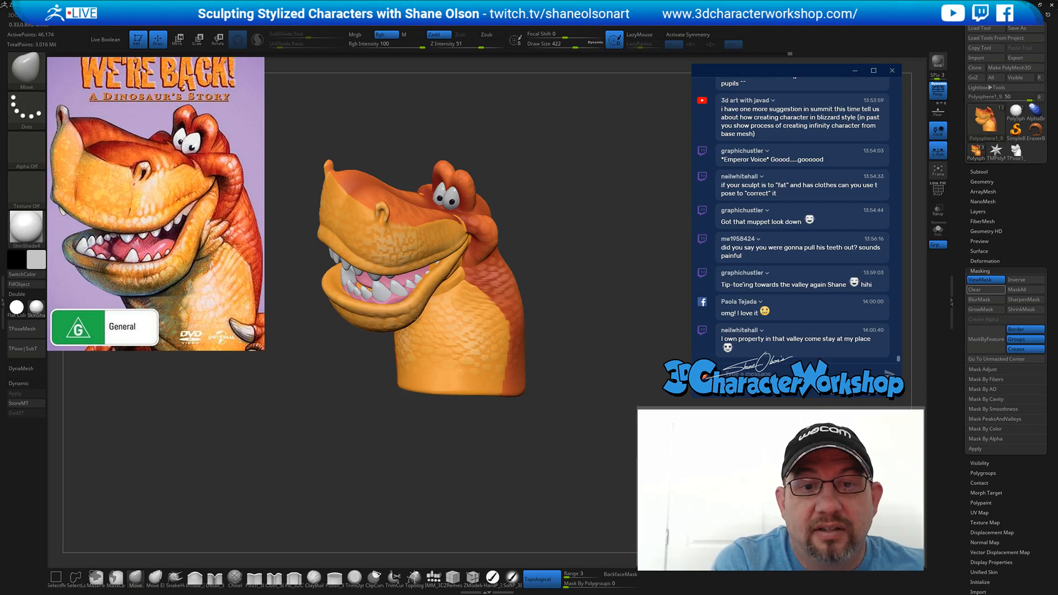
key("ctrl+s")
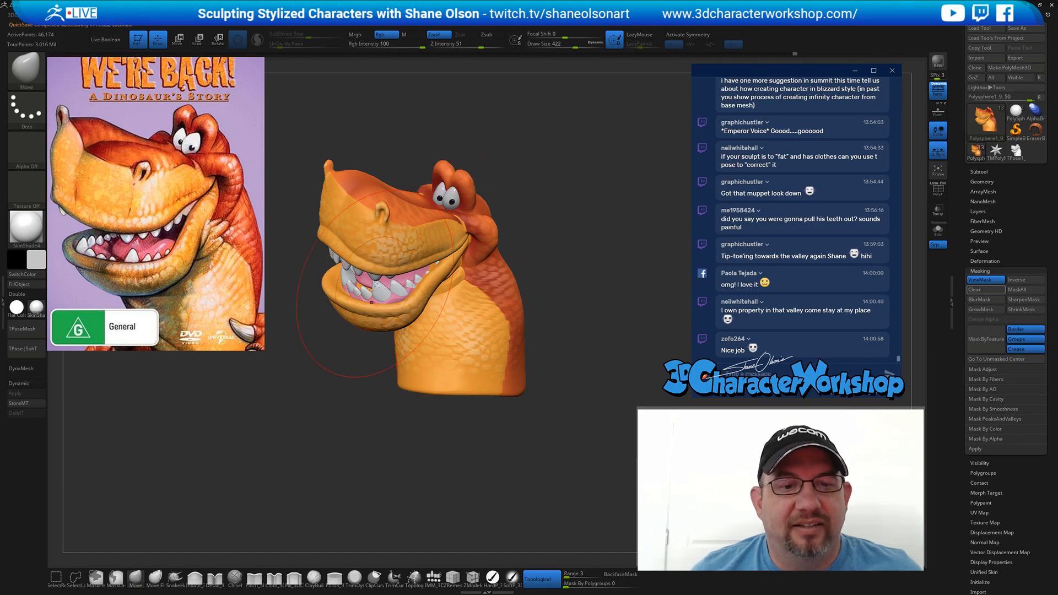
- Select the lower teeth subtool, turn off its symmetry, and adjust the teeth with the Move brush at draw sizes 386 and 305
left_click(375, 284, "alt")
key("s")
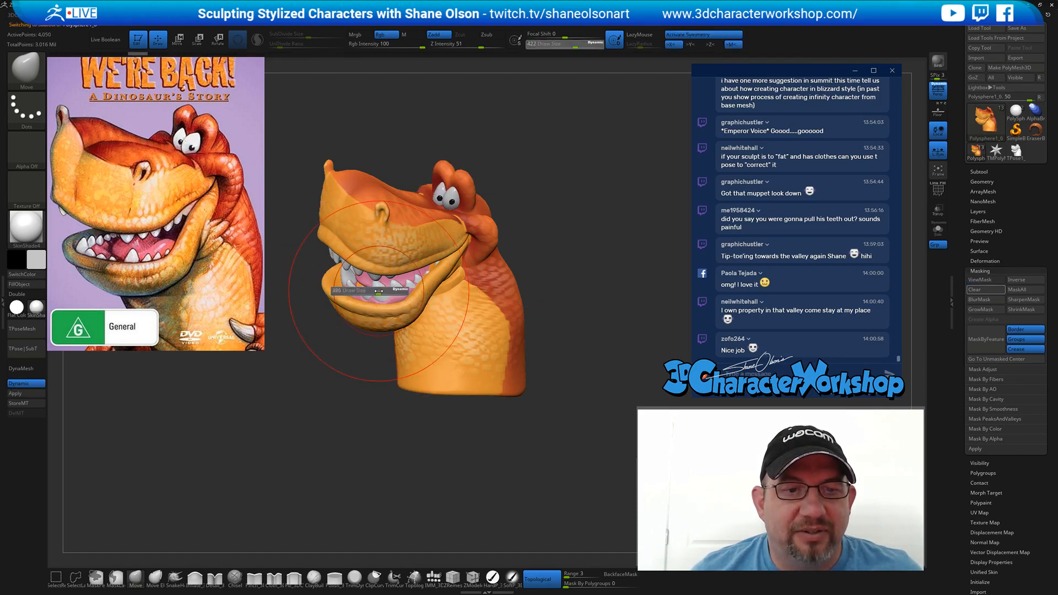
left_click(378, 291)
key("x")
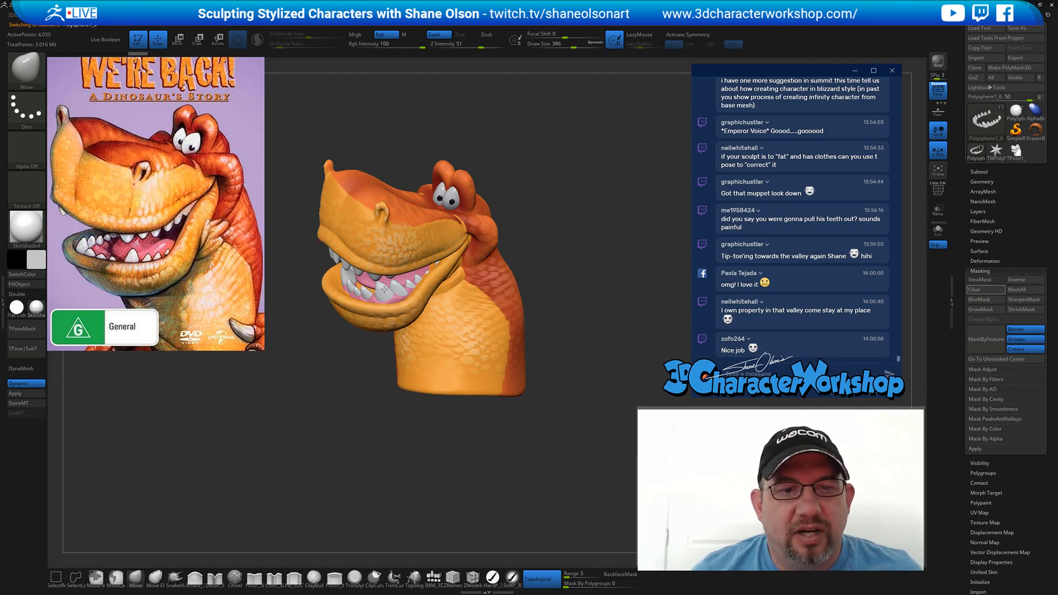
key("ctrl")
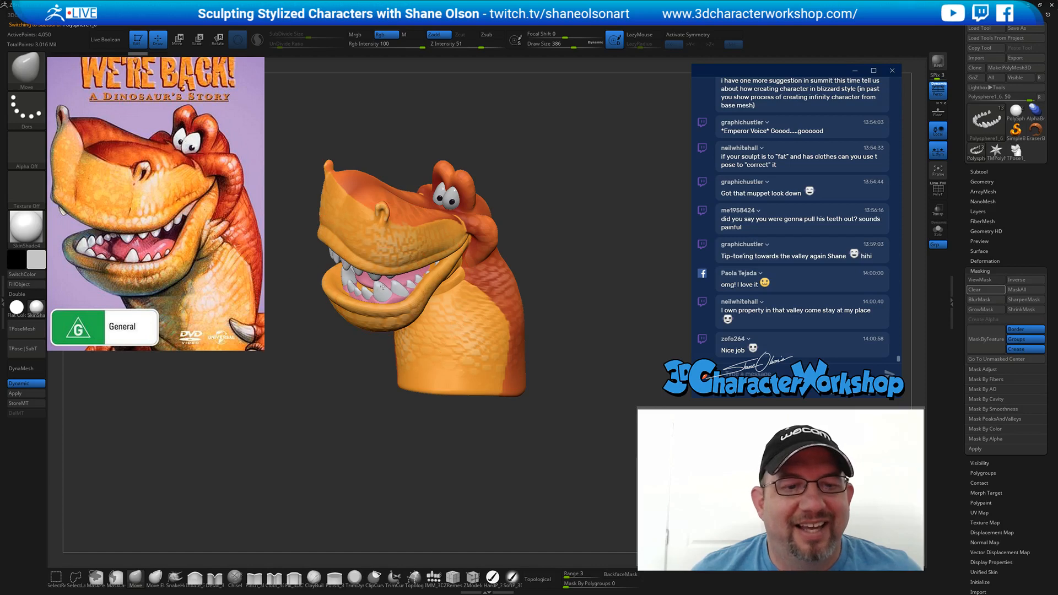
key("s")
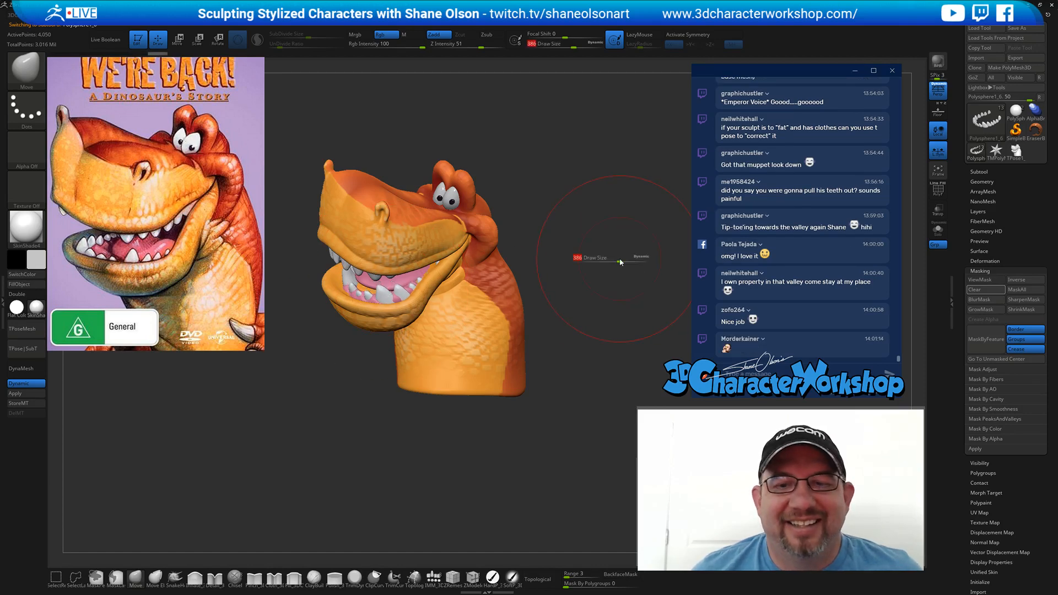
left_click_drag(620, 262, 372, 212)
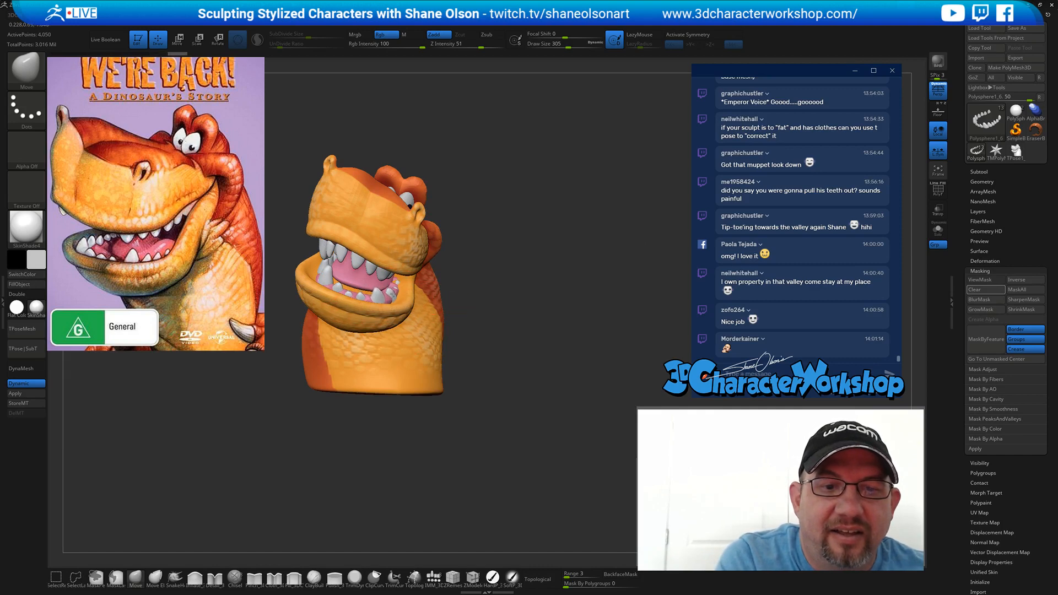
- Select the tongue subtool, choose the SoftP_3DCW brush with a dark maroon colour, and isolate the tongue
left_click_drag(513, 306, 487, 315)
left_click(365, 284, "alt")
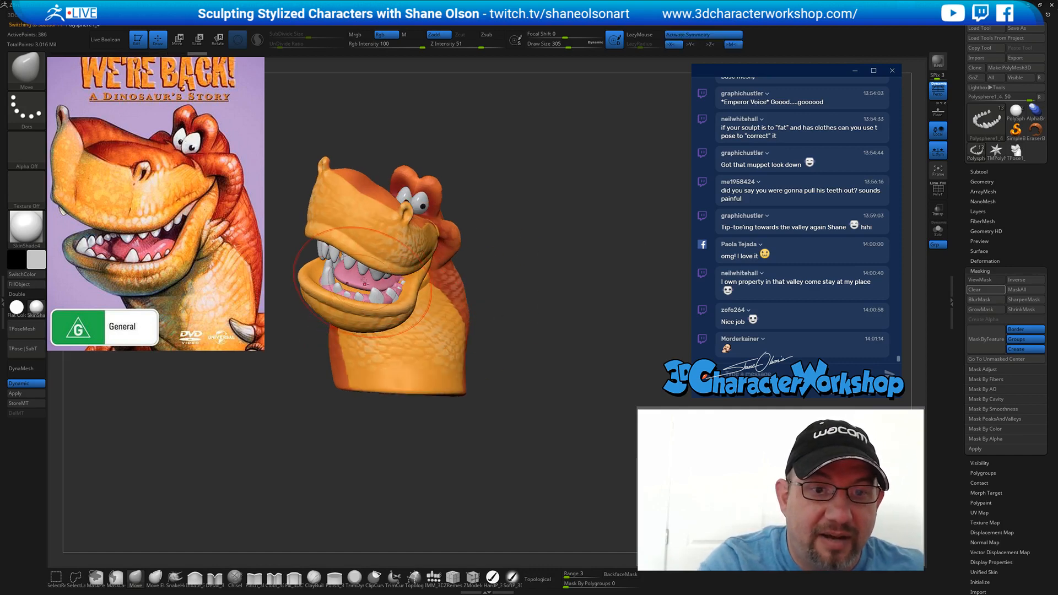
left_click(510, 576)
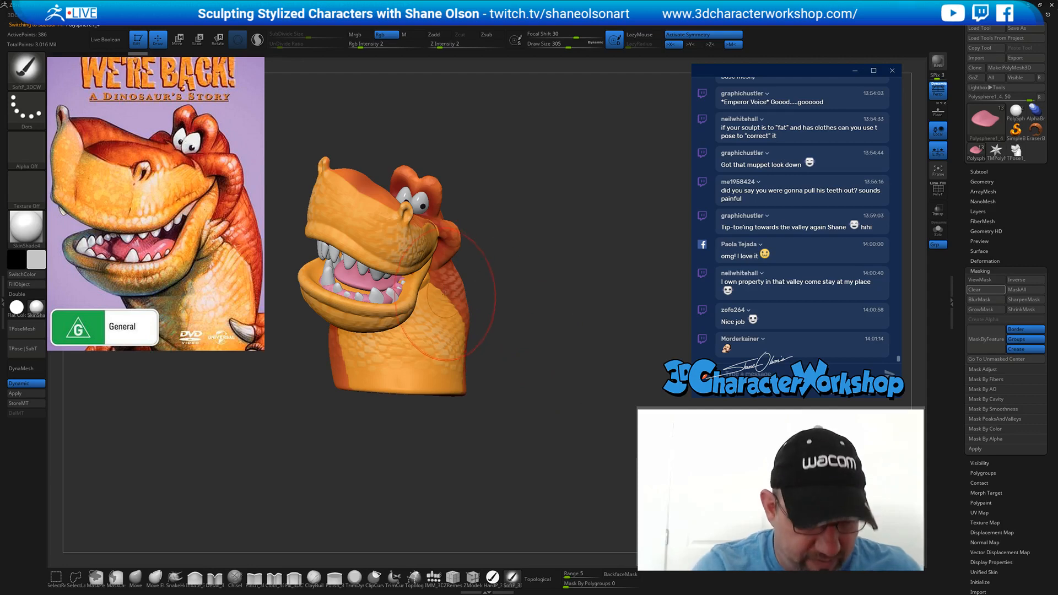
key("shift+z")
key("shift+z")
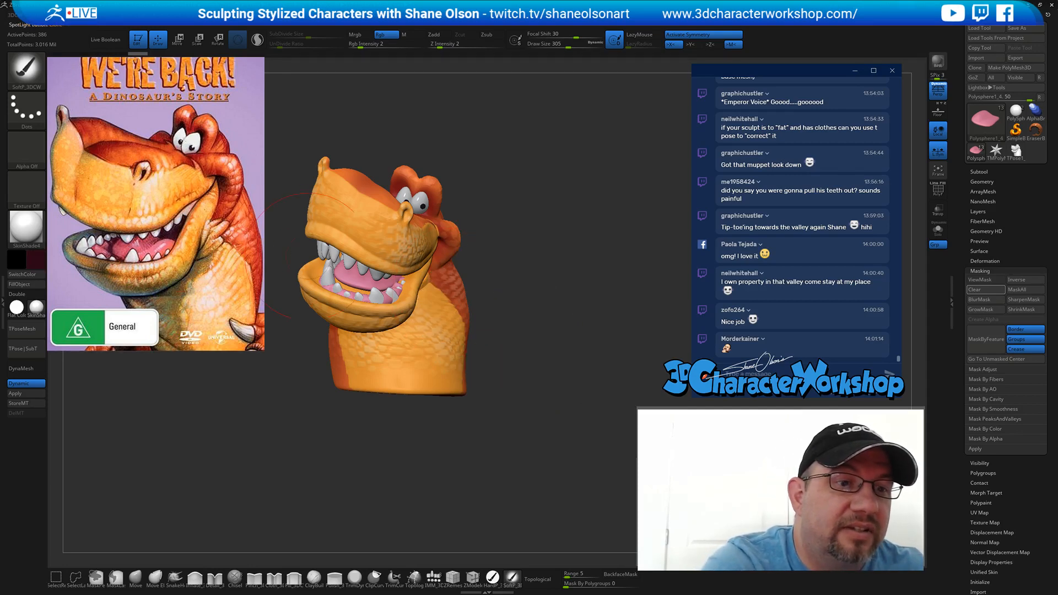
mouse_move(592, 309)
left_mouse_down()
mouse_move(584, 324)
mouse_move(597, 371)
left_mouse_up()
left_click(937, 230)
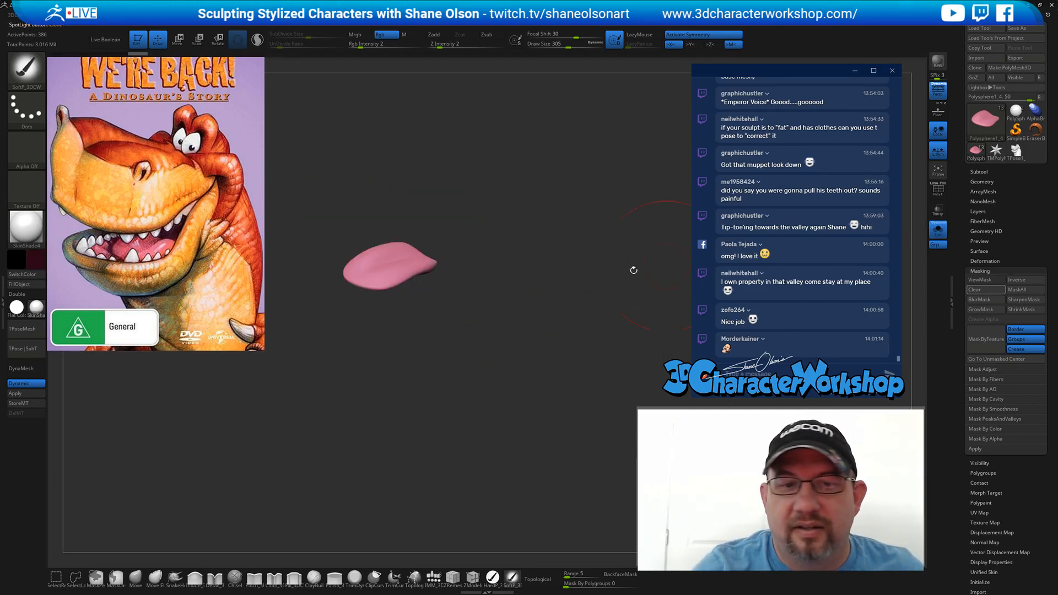
- Darken the back of the tongue with the SoftP_3DCW brush at draw size 207, with symmetry turned off
left_click_drag(483, 268, 485, 288)
key("s")
left_click_drag(488, 289, 478, 301)
left_click_drag(424, 227, 460, 211)
key("x")
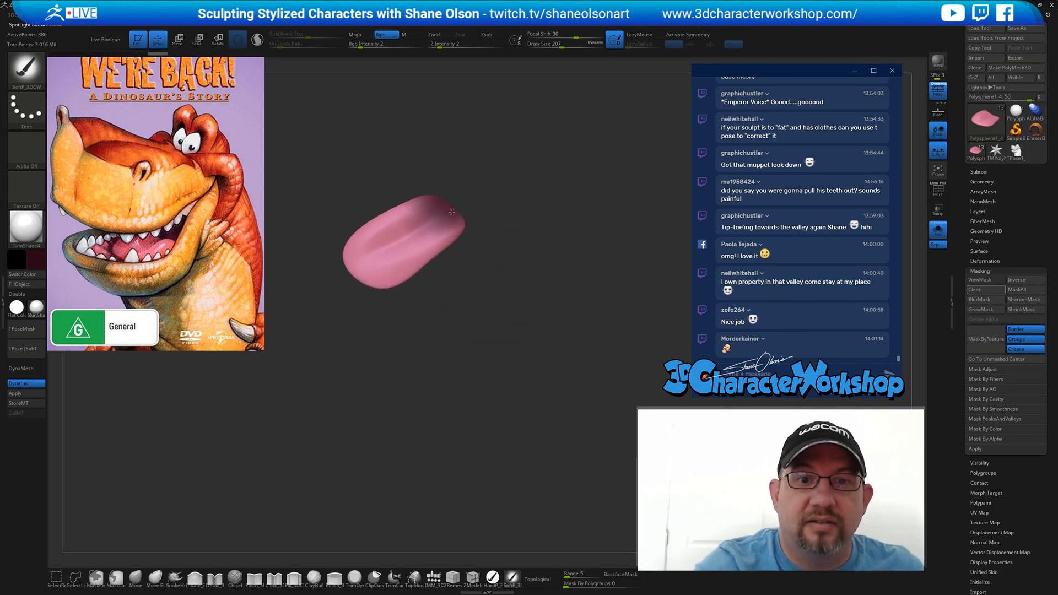
left_click_drag(508, 256, 506, 253)
mouse_move(473, 300)
left_mouse_down()
mouse_move(468, 268)
mouse_move(468, 298)
left_mouse_up()
- Shade along the tongue's centre groove and around its tip at draw size 112
key("s")
key("s")
left_click_drag(448, 253, 369, 260)
left_click_drag(425, 323, 424, 308)
key("s")
left_click_drag(460, 225, 358, 262)
left_click_drag(403, 298, 396, 291)
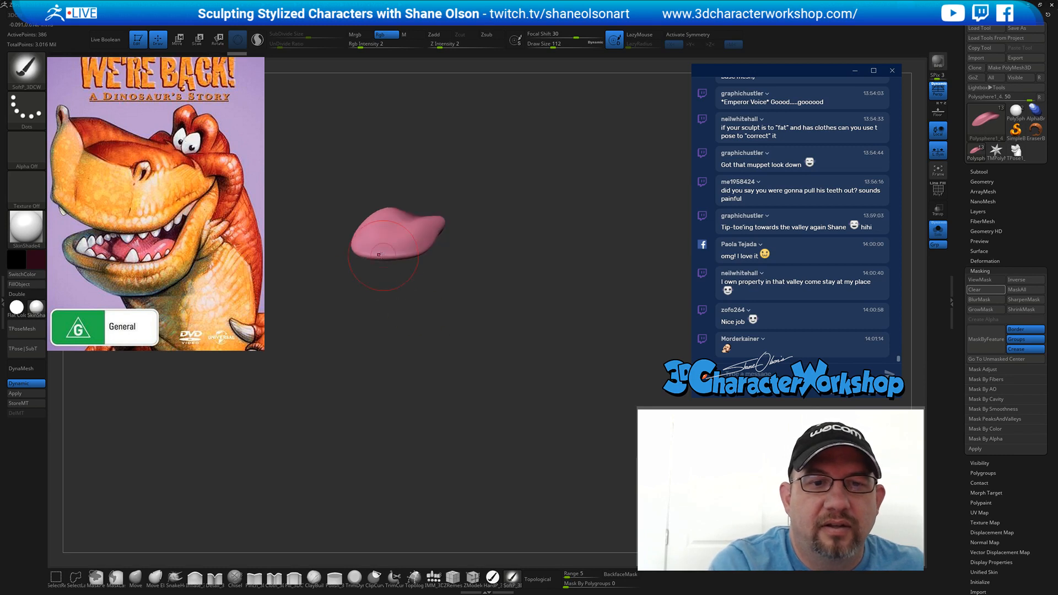
mouse_move(349, 246)
left_mouse_down()
mouse_move(484, 330)
mouse_move(475, 374)
left_mouse_up()
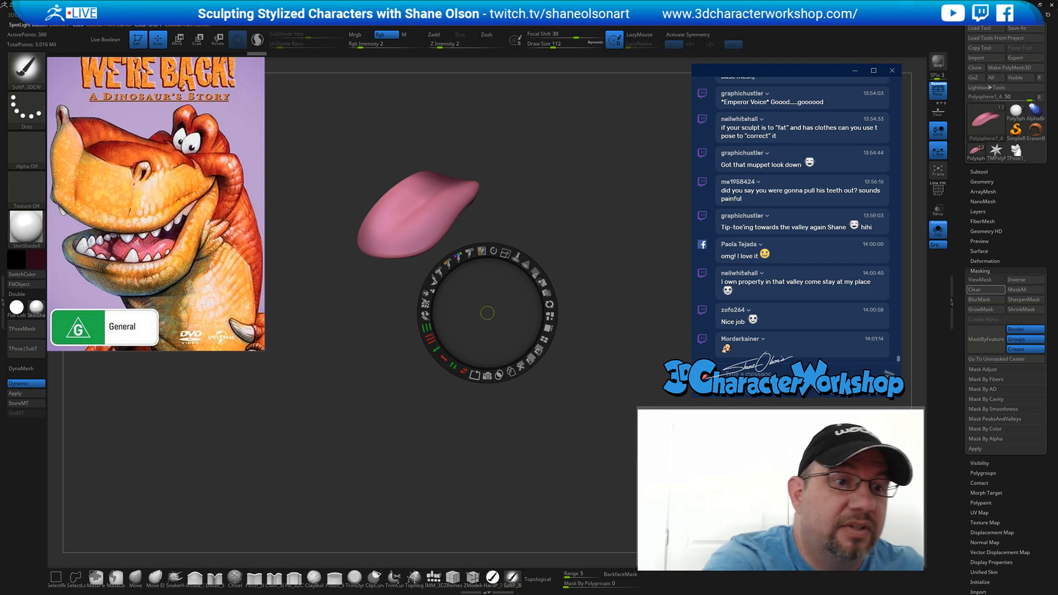
- Sample a pinkish red from the reference poster, tint the tongue with it, and show all the subtools again
key("c")
key("z")
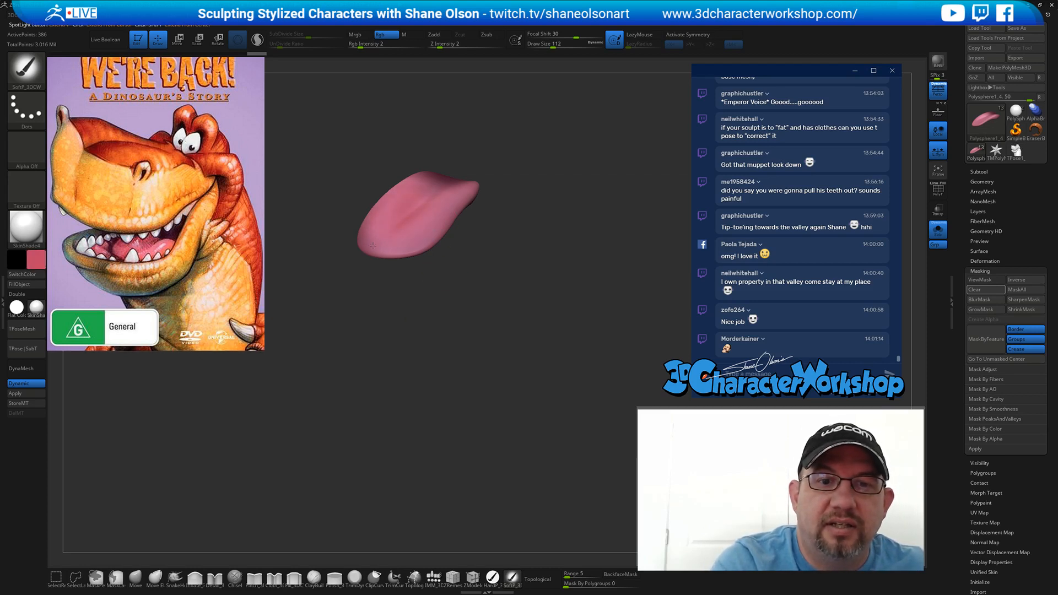
left_click_drag(498, 286, 457, 273)
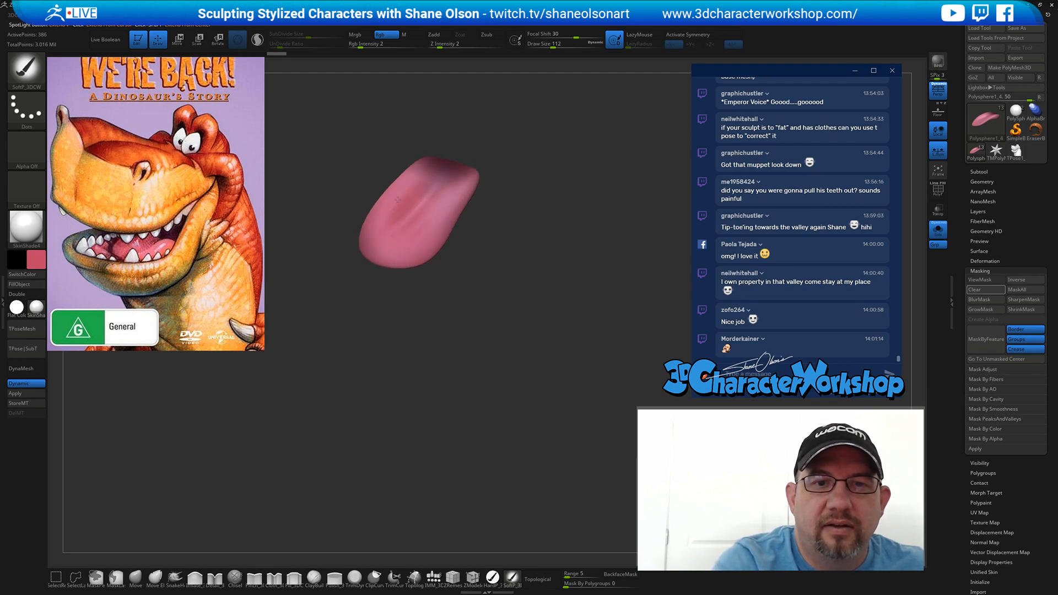
left_click(935, 238)
left_click_drag(527, 402, 474, 309)
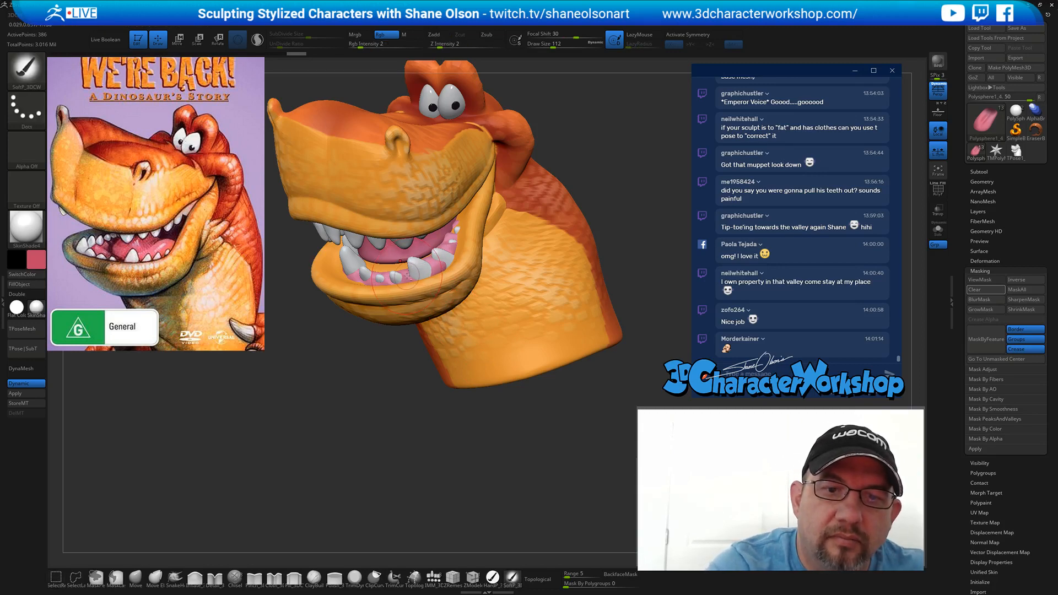
- Select the lower gum subtool, turn off its symmetry, and tint its back end with the SoftP_3DCW brush at draw size 207
left_click(408, 279)
left_click(408, 278, "alt")
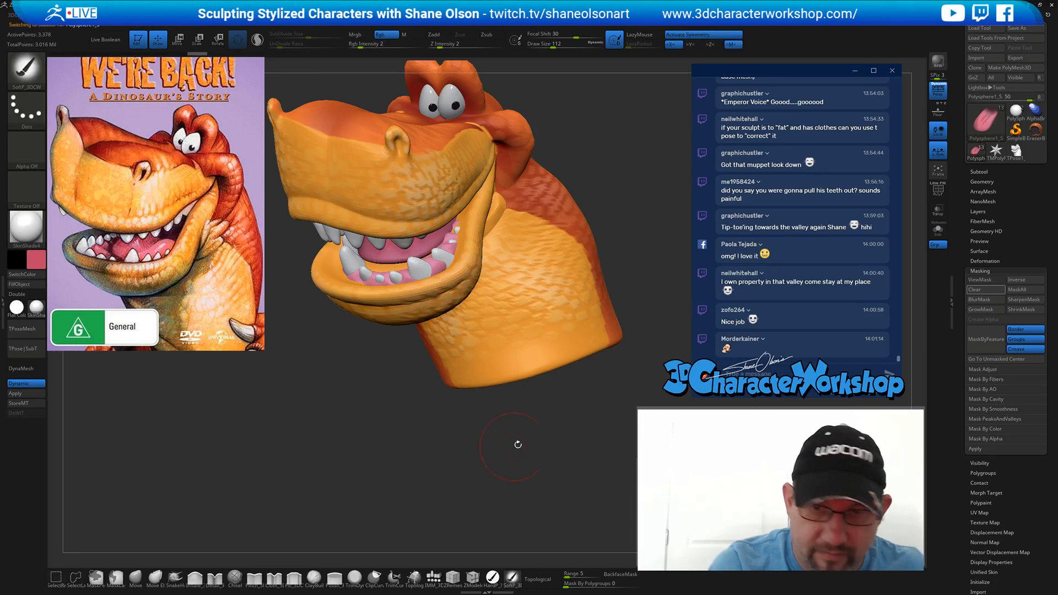
key("x")
key("s")
left_click_drag(360, 359, 368, 359)
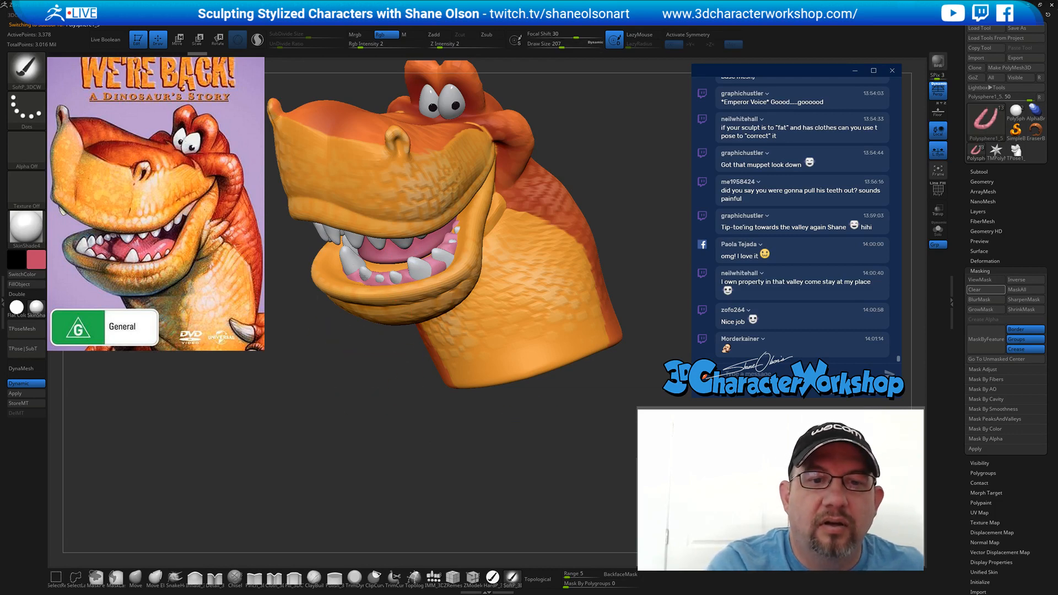
left_click_drag(447, 254, 448, 247)
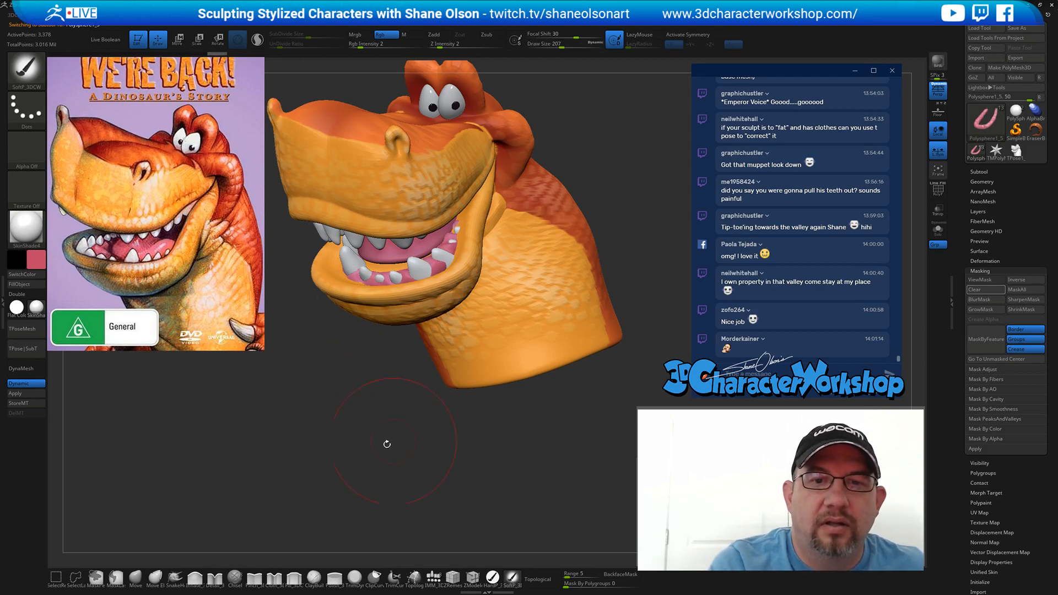
- Select the skin subtool and raise it to a high subdivision level
left_click(458, 301, "alt")
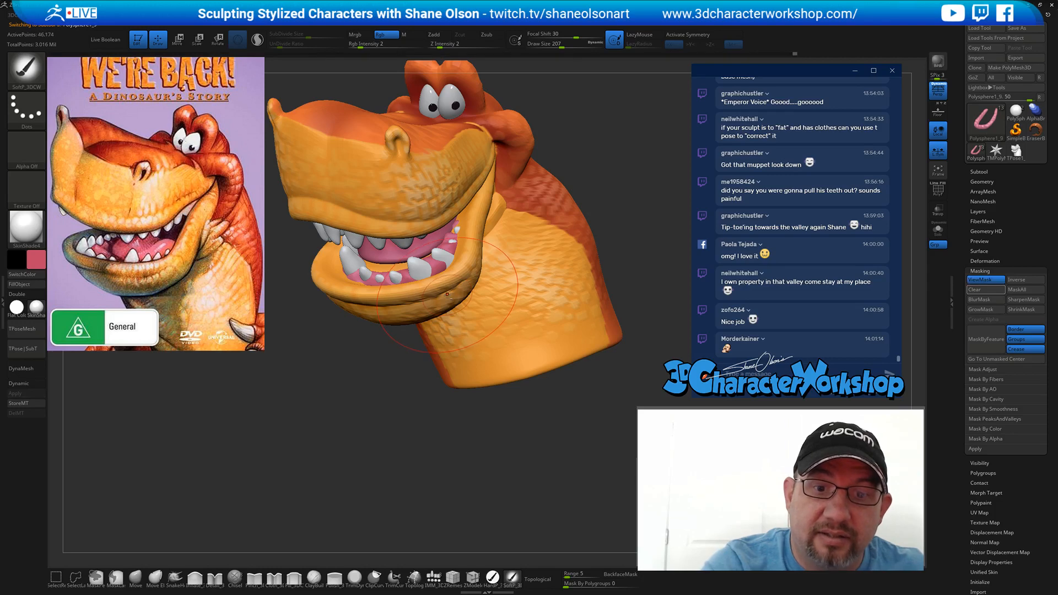
key("ctrl+d")
key("ctrl+d")
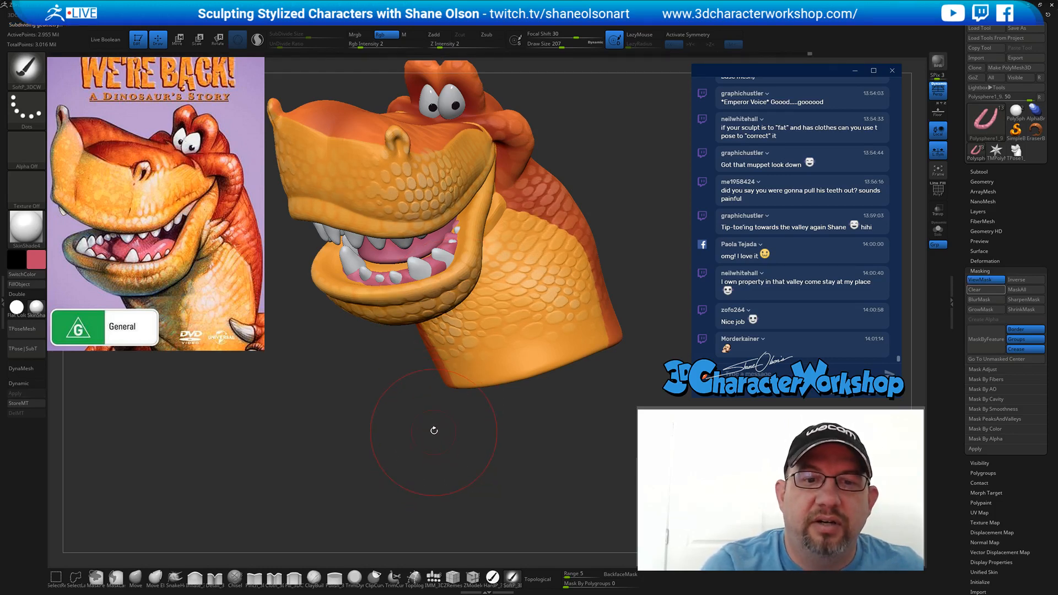
- Choose the HardP_3DCW brush, set its draw size to 90, and pick a dark maroon (87, 33, 47)
left_click(492, 579)
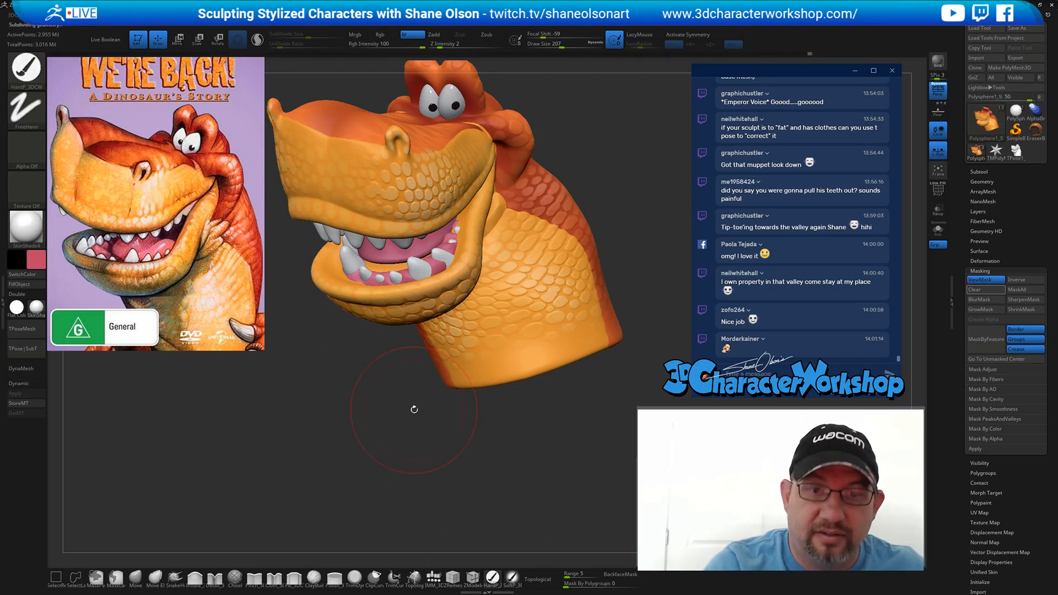
key("s")
left_click_drag(414, 409, 402, 409)
left_click(44, 267)
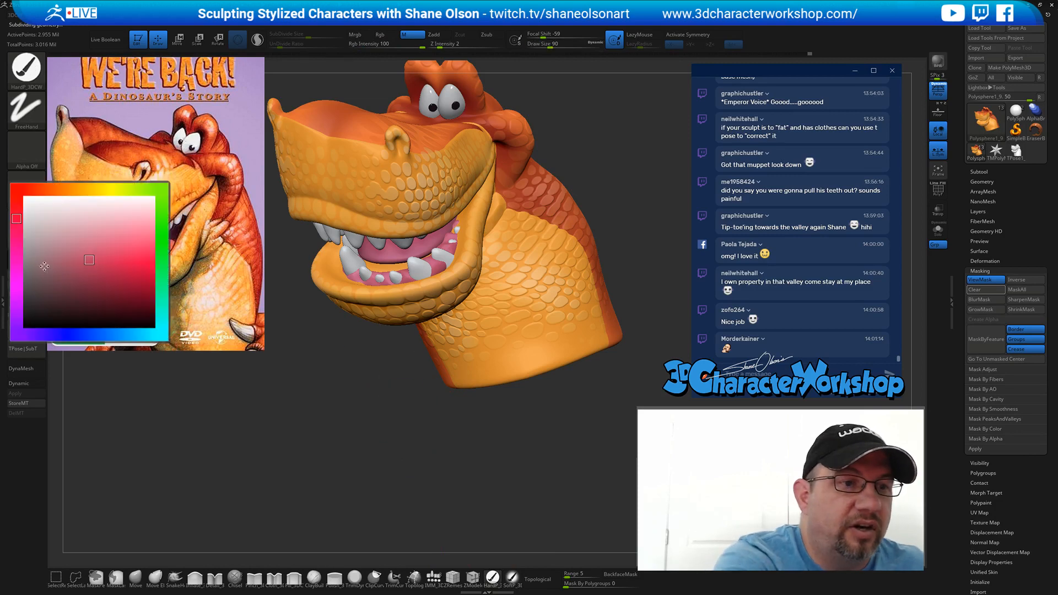
left_click_drag(93, 290, 82, 296)
- Try to paint the skin dark inside the mouth, below the tongue and at the mouth corner
left_click_drag(380, 270, 385, 267)
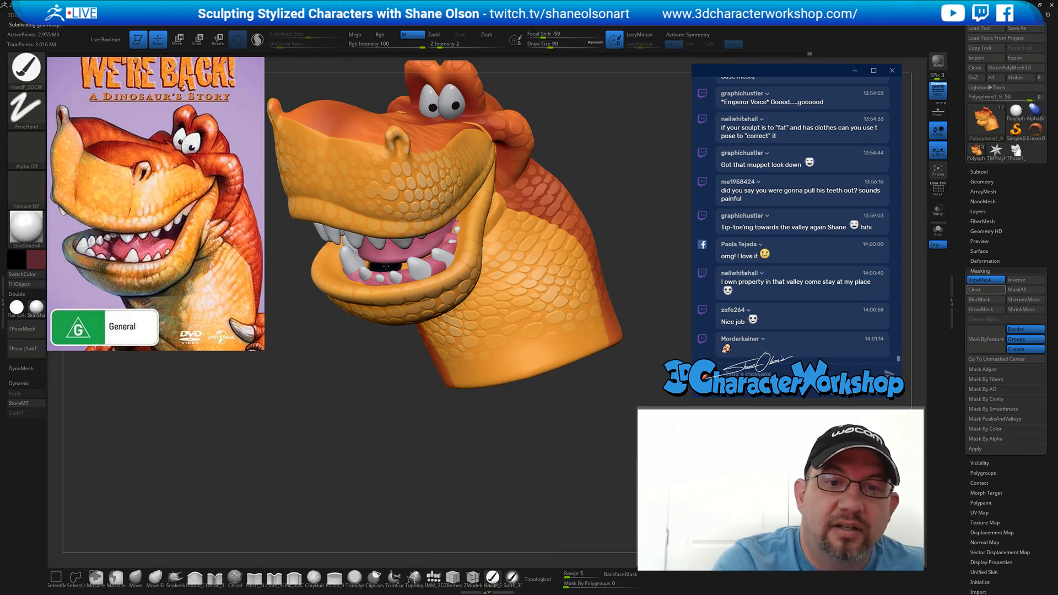
left_click_drag(444, 232, 462, 221)
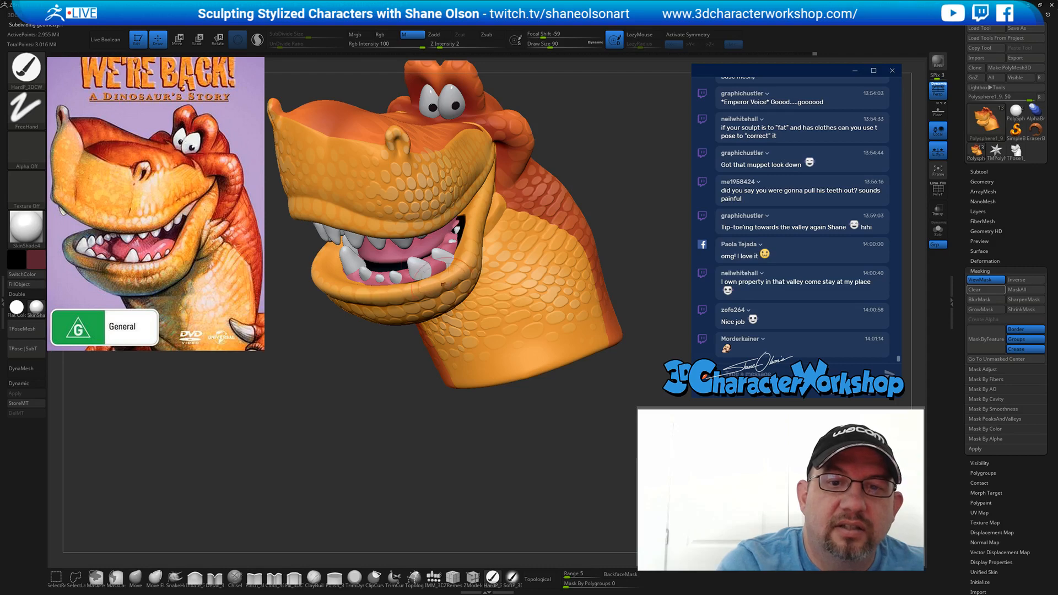
left_click_drag(422, 414, 579, 426)
key("space")
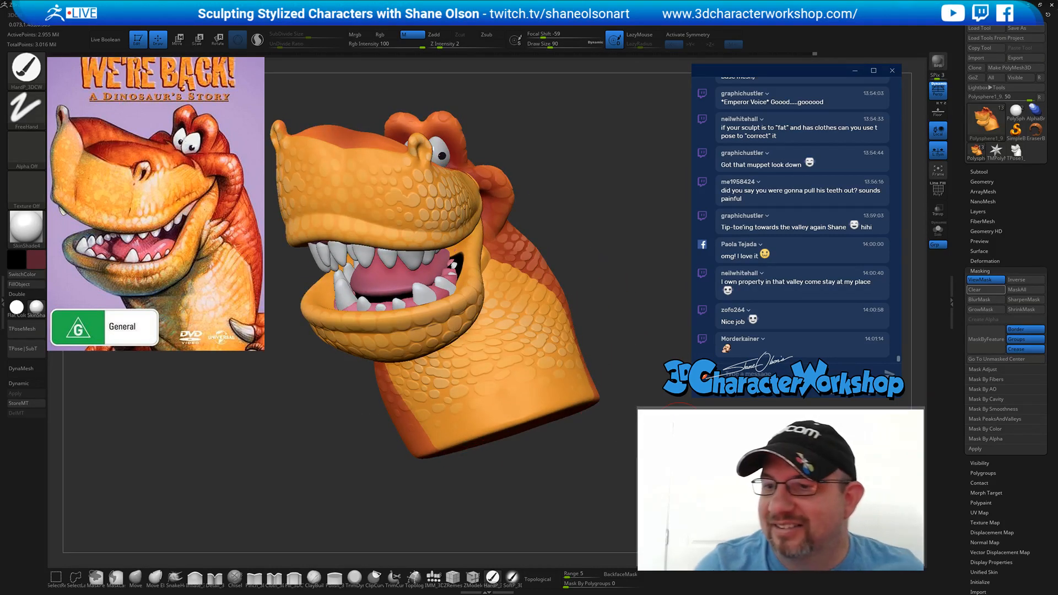
- Isolate the skin subtool, set the draw size to 62, and pick a slightly more saturated dark red
left_click(938, 232)
mouse_move(567, 216)
left_mouse_down("alt")
mouse_move(550, 278)
mouse_move(526, 276)
left_mouse_up("alt")
key("s")
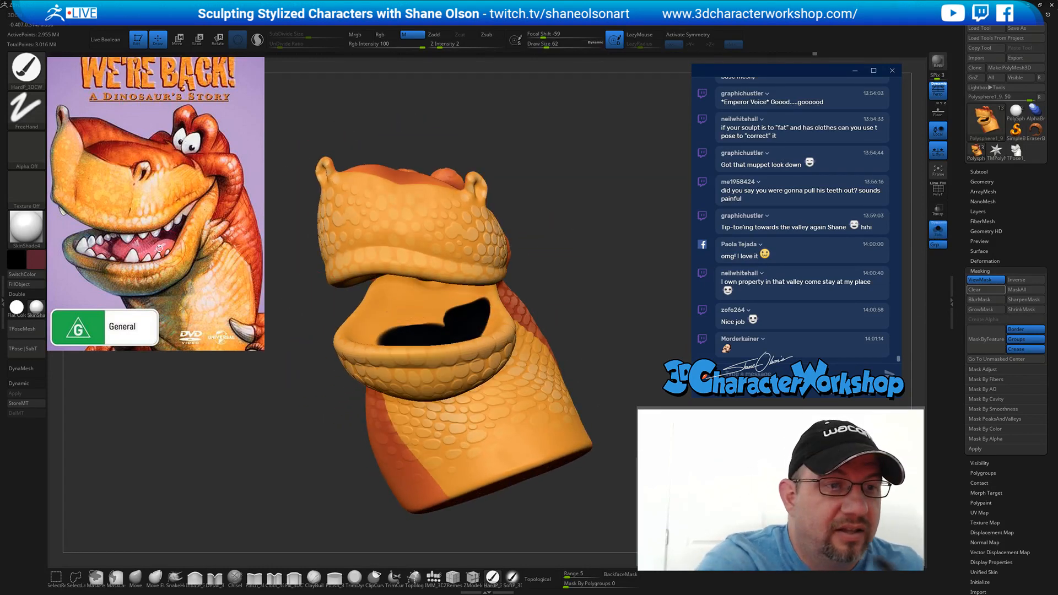
left_click(36, 259)
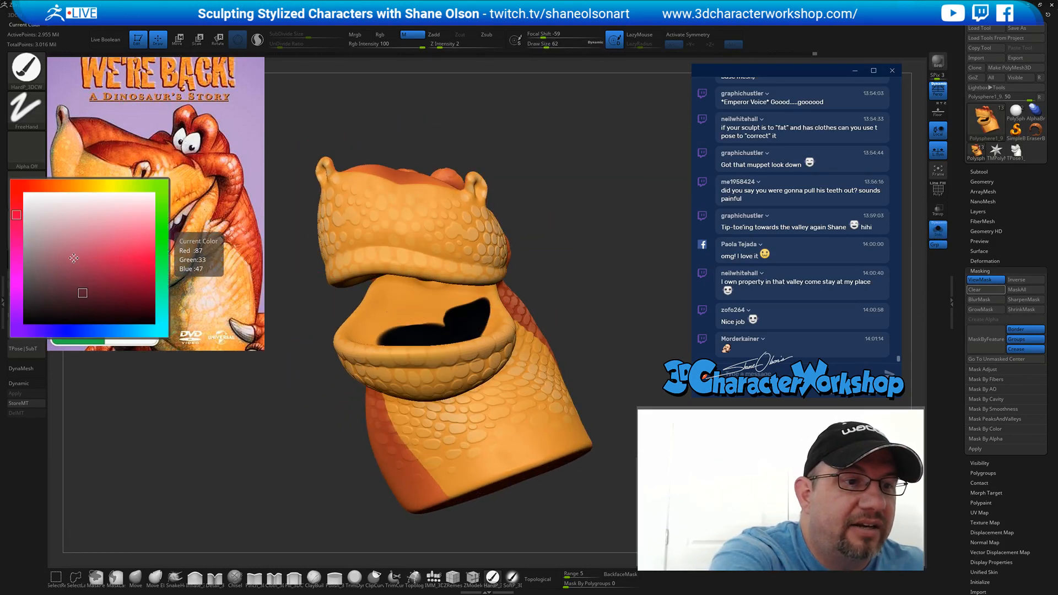
left_click(87, 291)
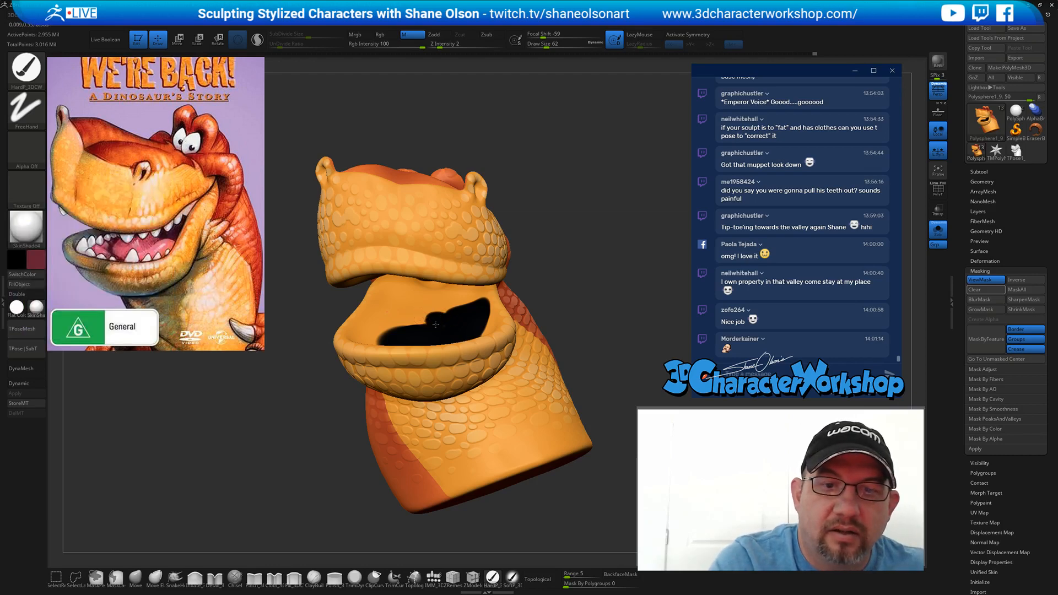
- Try to fill the rest of the mouth interior with paint, swapping the main and secondary colours between strokes
left_click_drag(435, 325, 460, 311)
right_click_drag(463, 310, 459, 336)
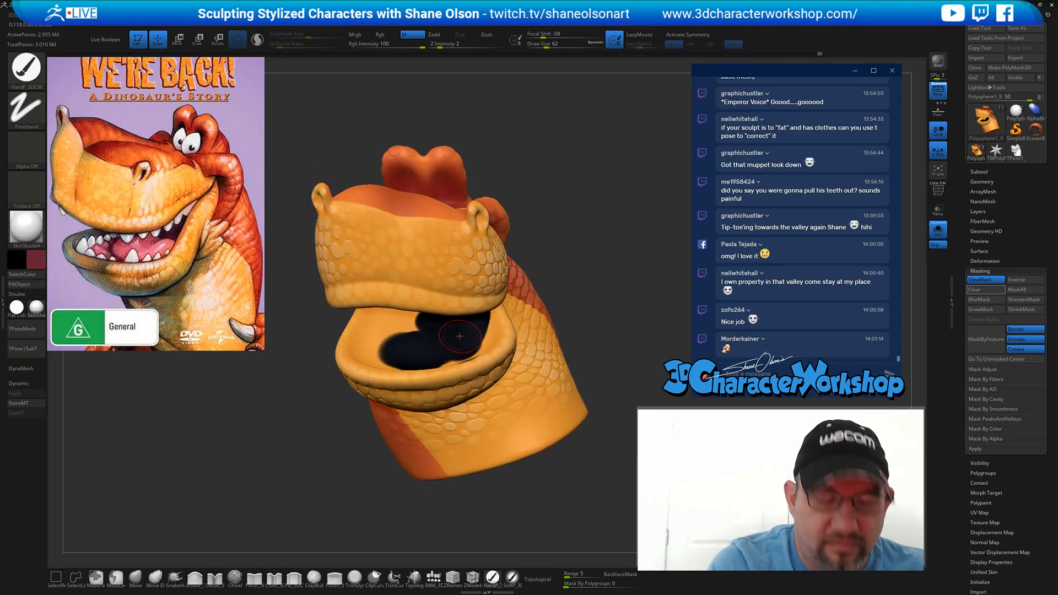
left_click(22, 274)
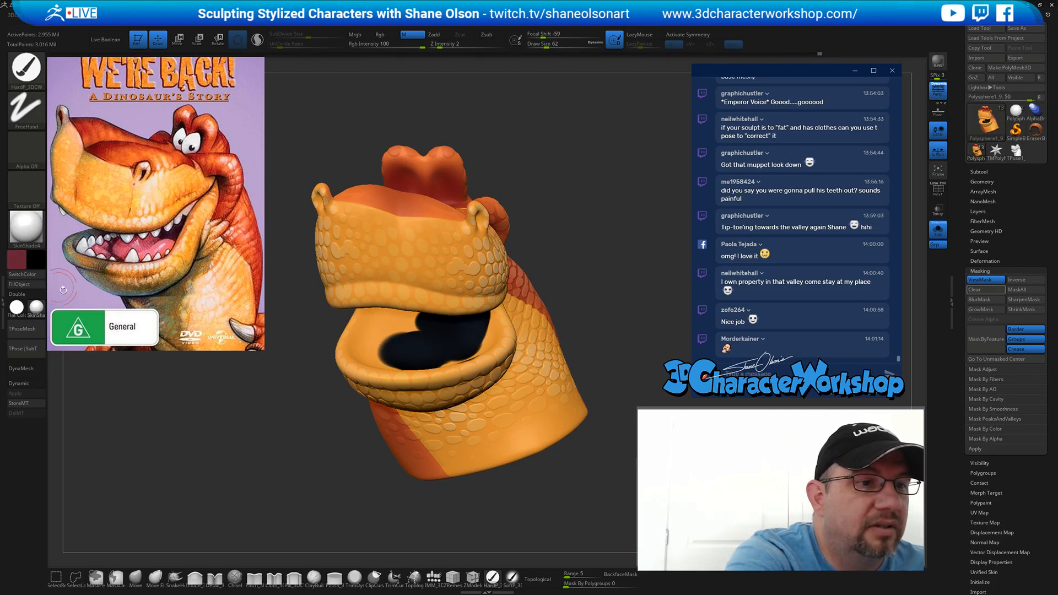
left_click_drag(430, 347, 404, 327)
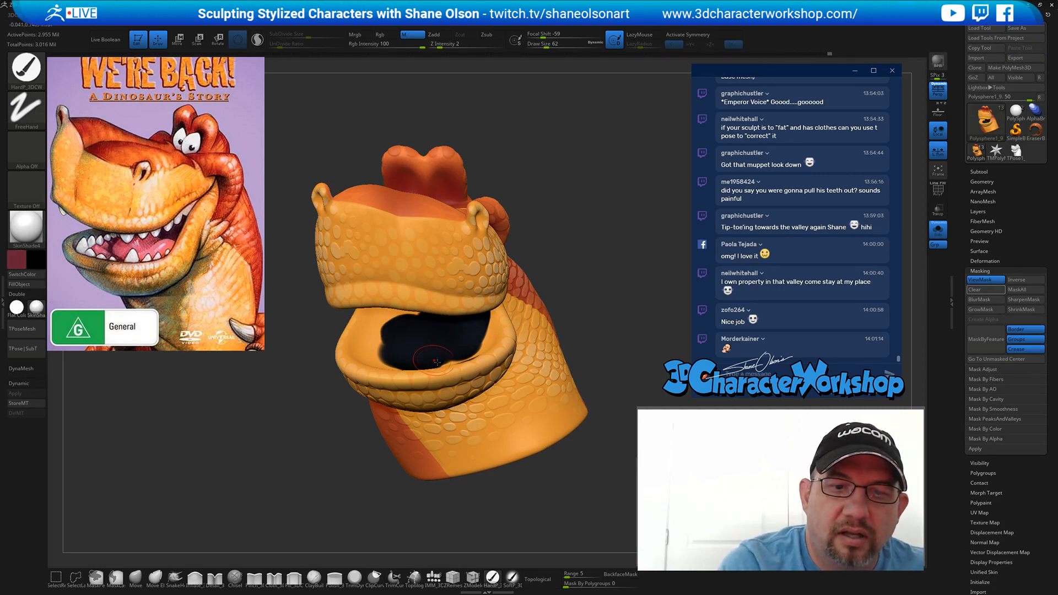
- Undo all the dark paint strokes inside the mouth
key("ctrl+z")
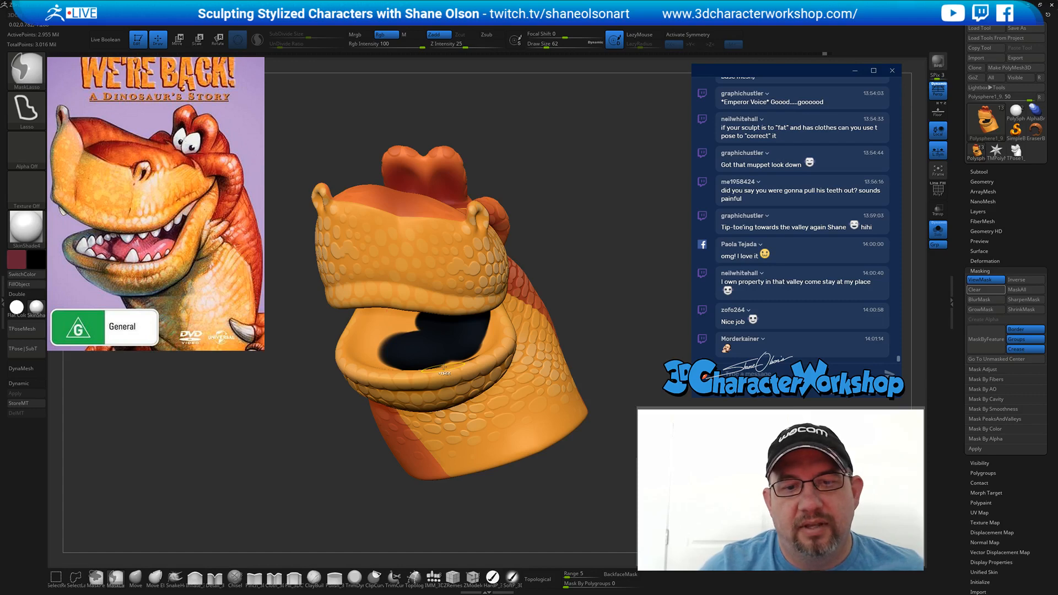
key("ctrl+z")
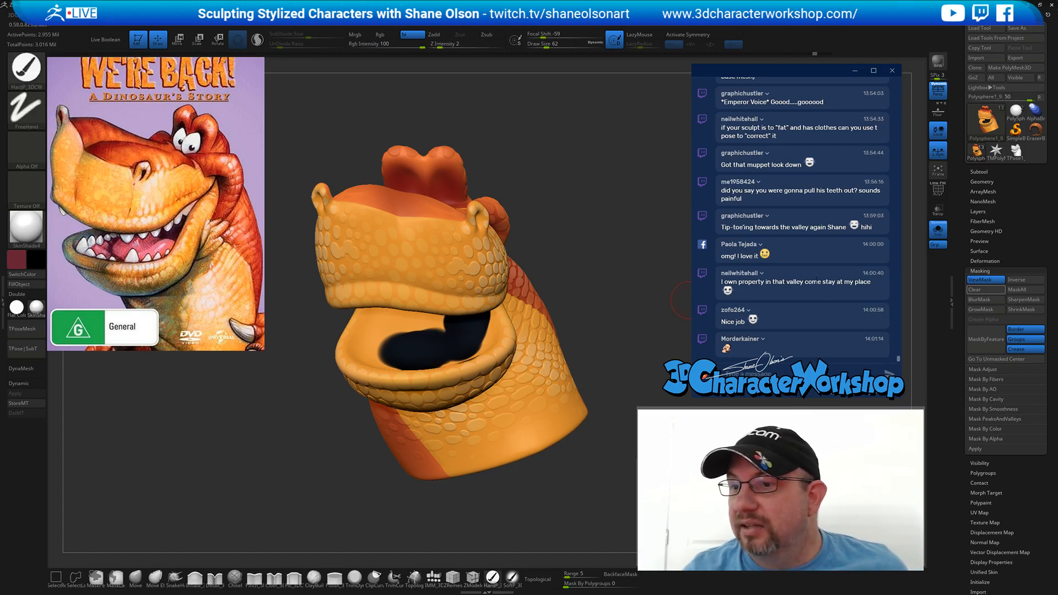
key("ctrl")
key("ctrl+z")
key("ctrl+z")
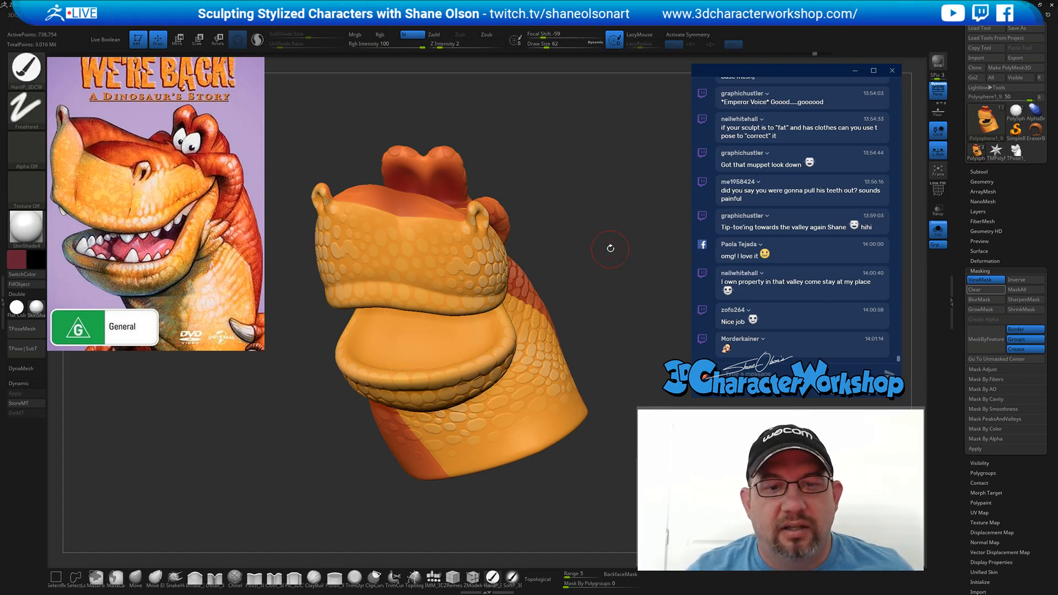
left_click_drag(611, 248, 568, 259)
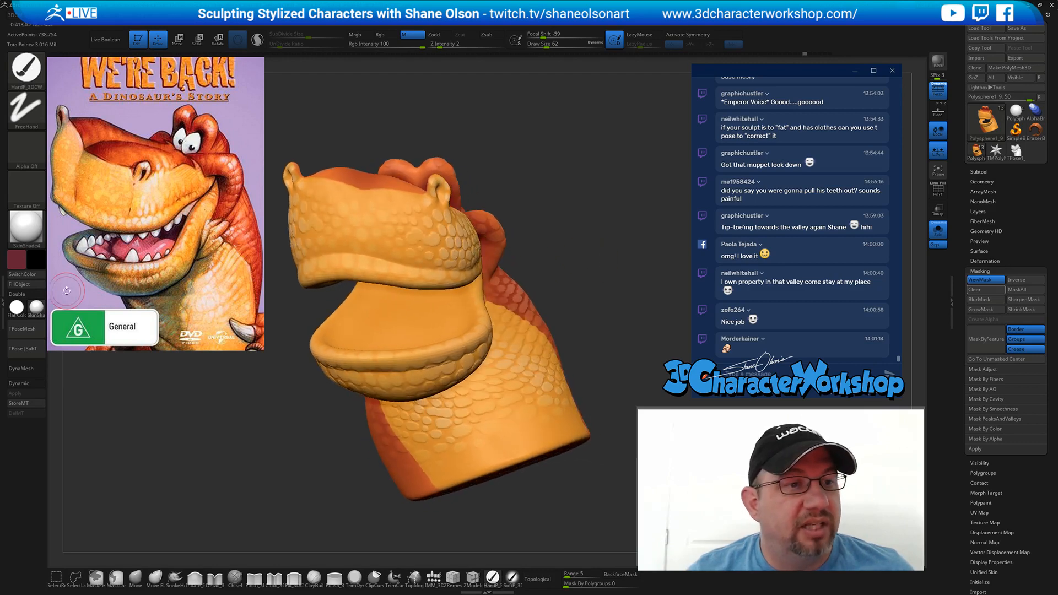
- Swap the main and secondary colours and try a dark stroke inside the lower jaw of the skin
left_click(22, 274)
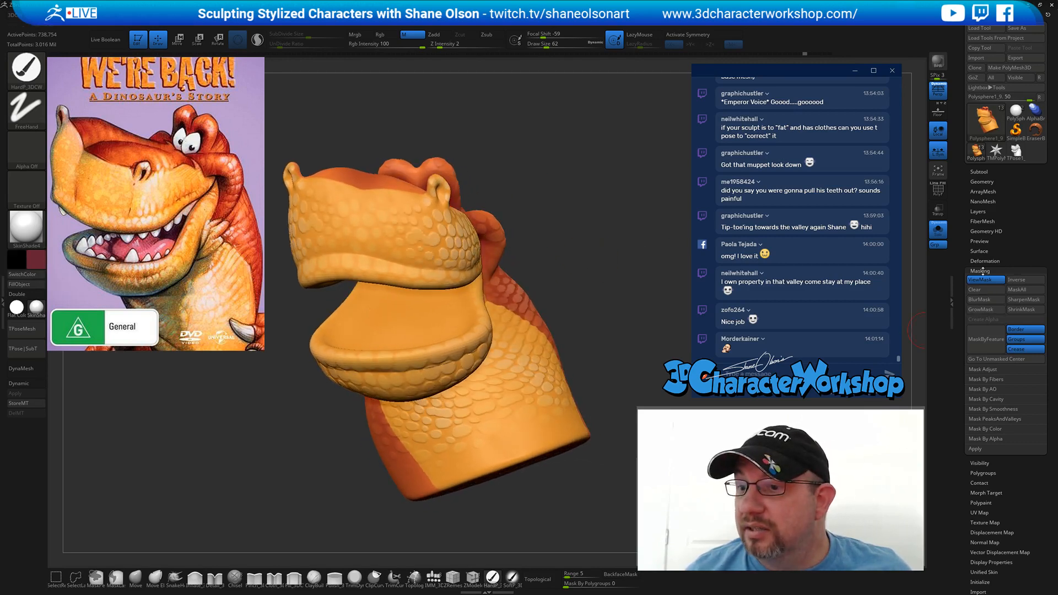
left_click_drag(672, 273, 767, 350)
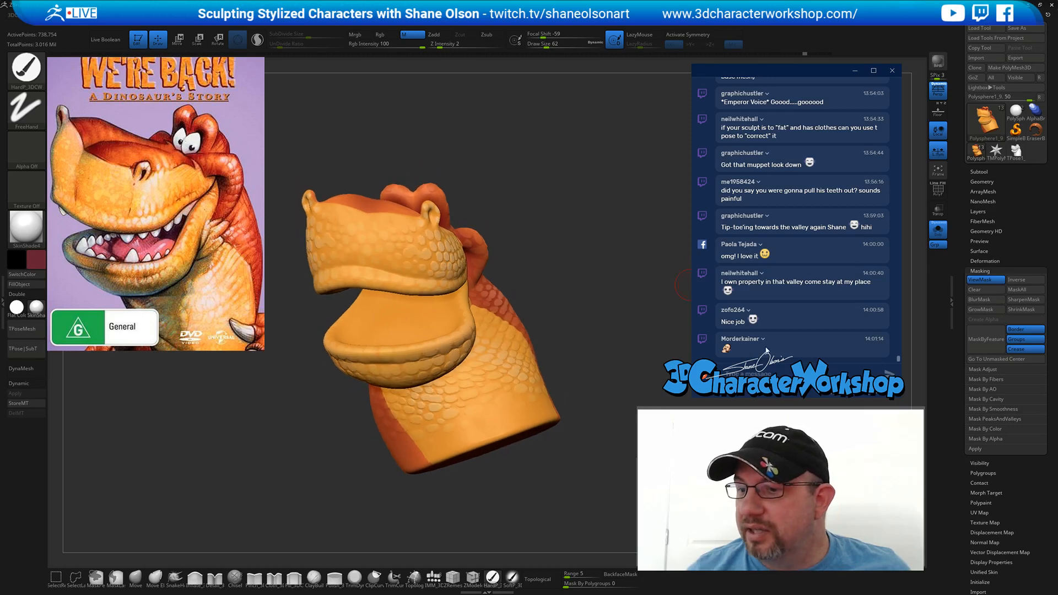
left_click_drag(610, 270, 595, 277)
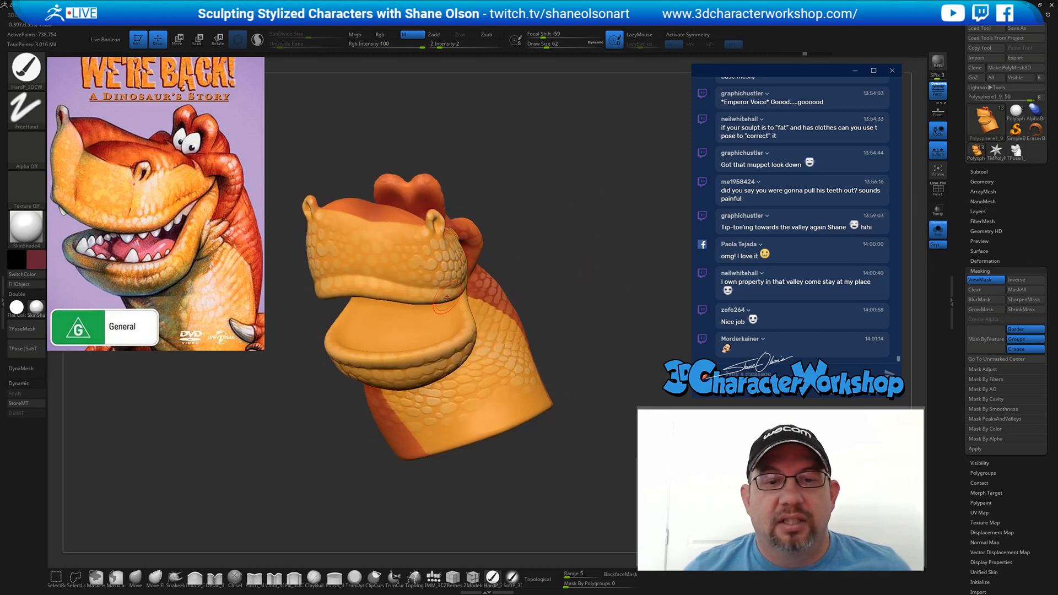
left_click_drag(432, 320, 376, 335)
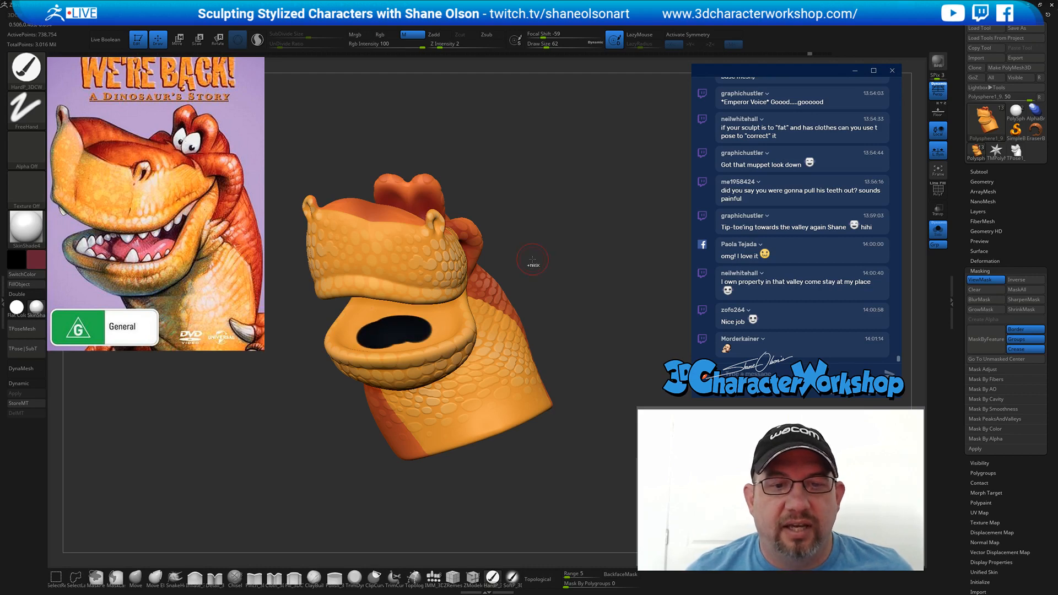
- Bake all sculpt layers of the skin subtool into the mesh
scroll(1026, 493, "down", 2)
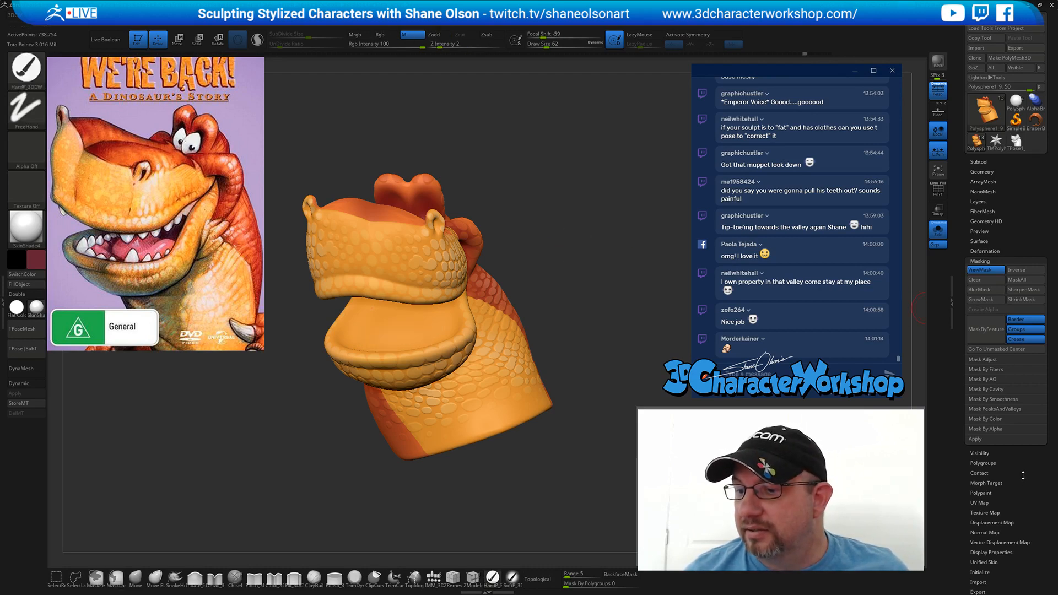
left_click(986, 190)
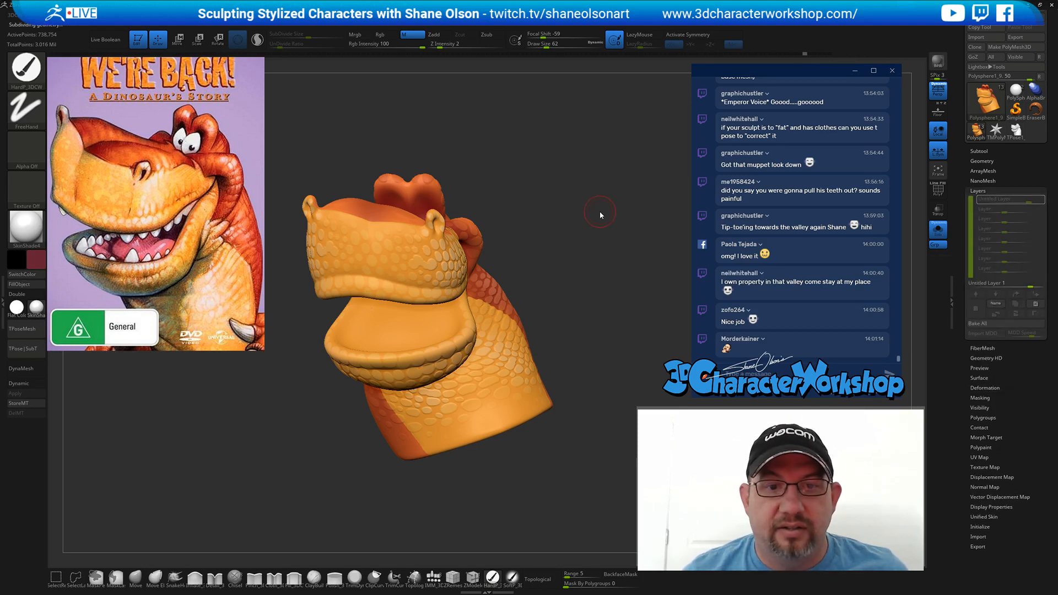
left_click_drag(381, 325, 408, 325, "ctrl")
left_click_drag(586, 281, 596, 279, "ctrl")
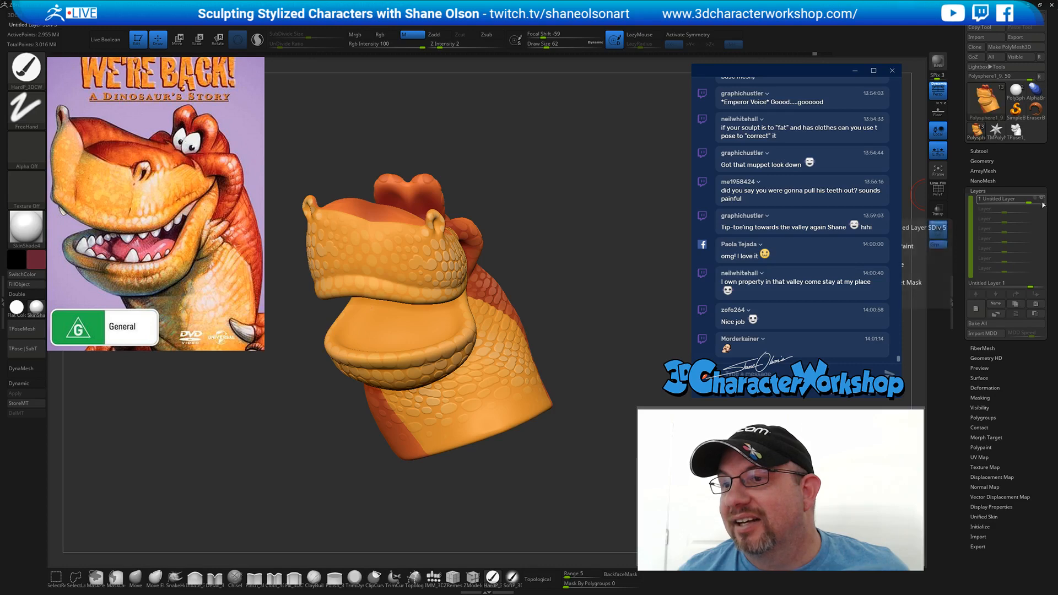
left_click(990, 323)
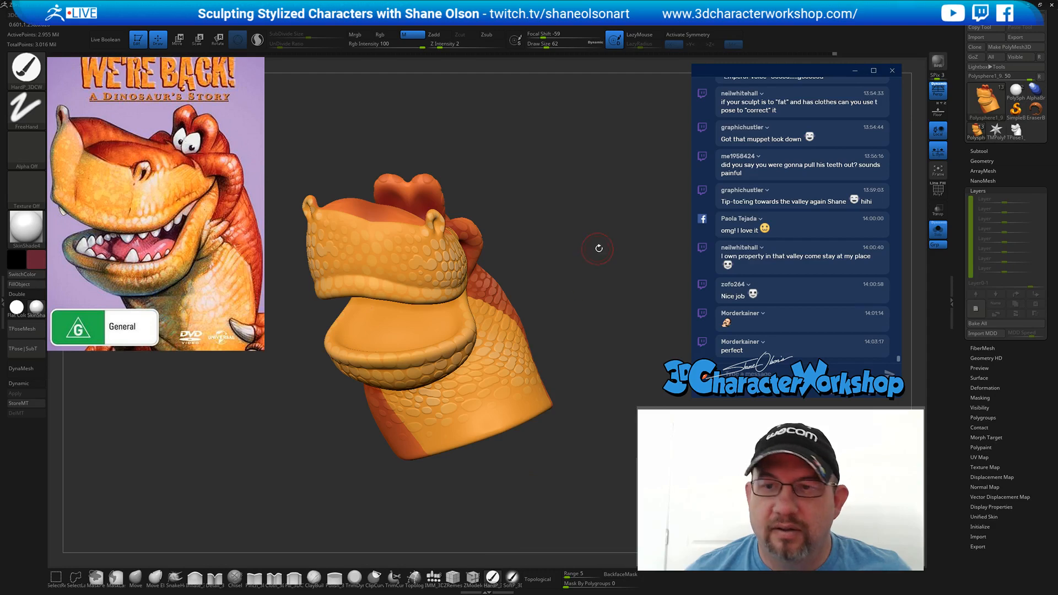
- Switch the brush to Rgb and paint the inside of the lower jaw dark red, inside the lip rim
left_click_drag(599, 249, 573, 186)
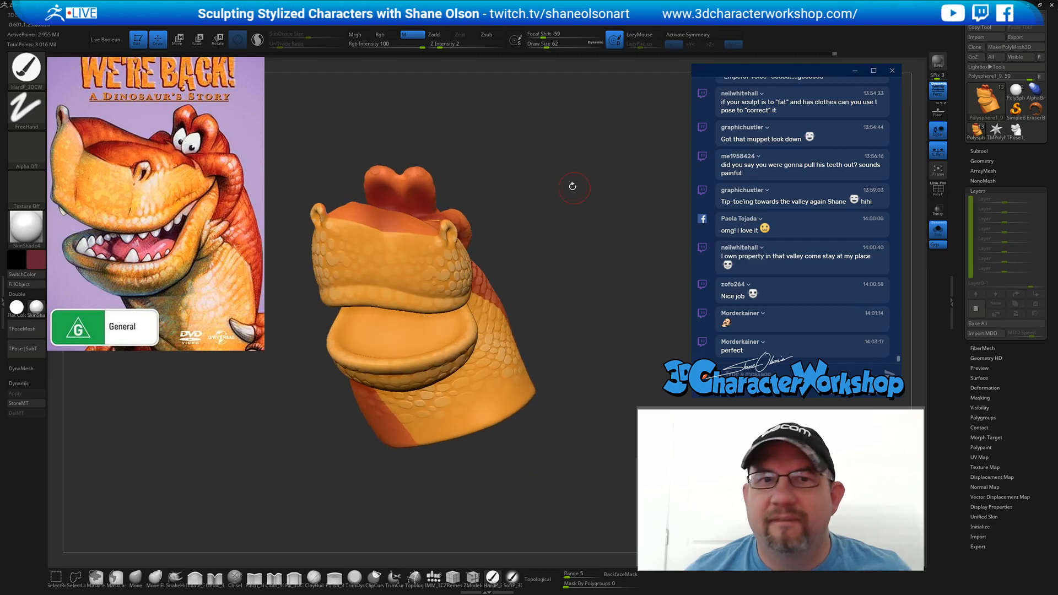
left_click(379, 34)
mouse_move(441, 318)
left_mouse_down()
mouse_move(397, 342)
mouse_move(421, 332)
left_mouse_up()
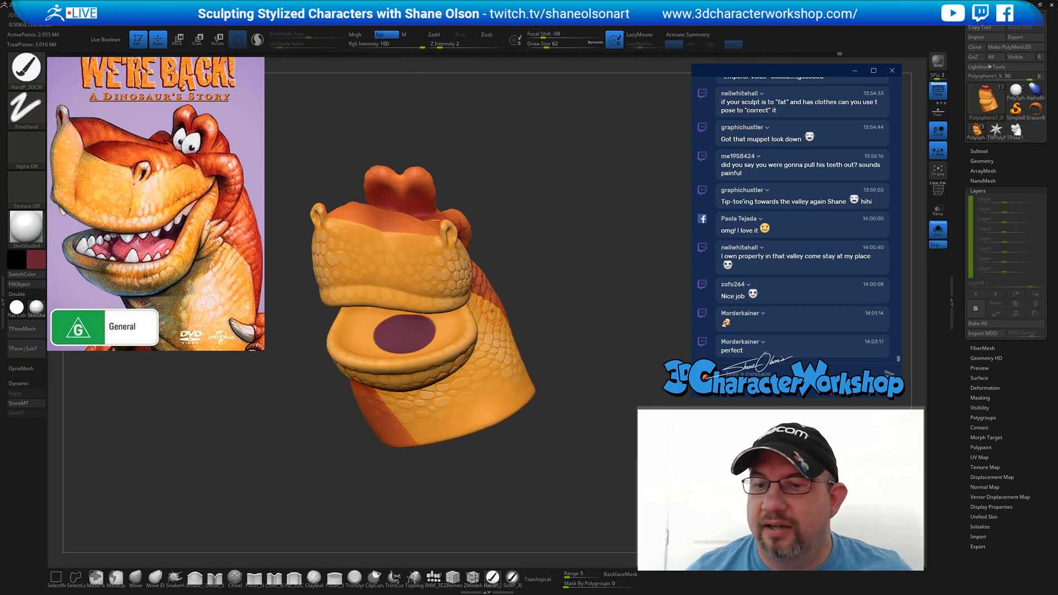
key("ctrl+z")
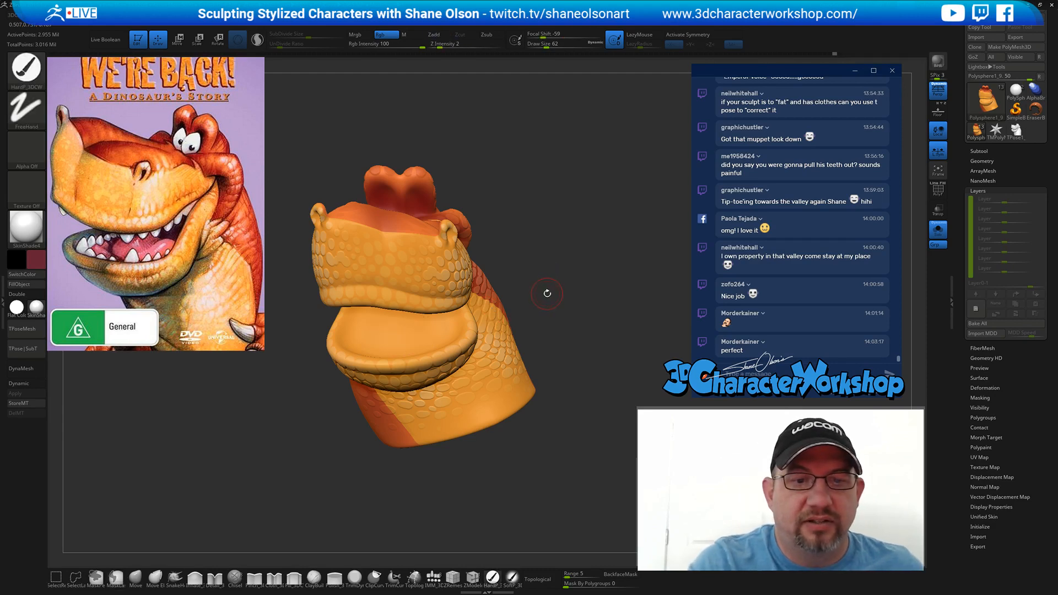
mouse_move(546, 293)
left_mouse_down()
mouse_move(469, 320)
mouse_move(346, 325)
mouse_move(371, 347)
mouse_move(420, 333)
left_mouse_up()
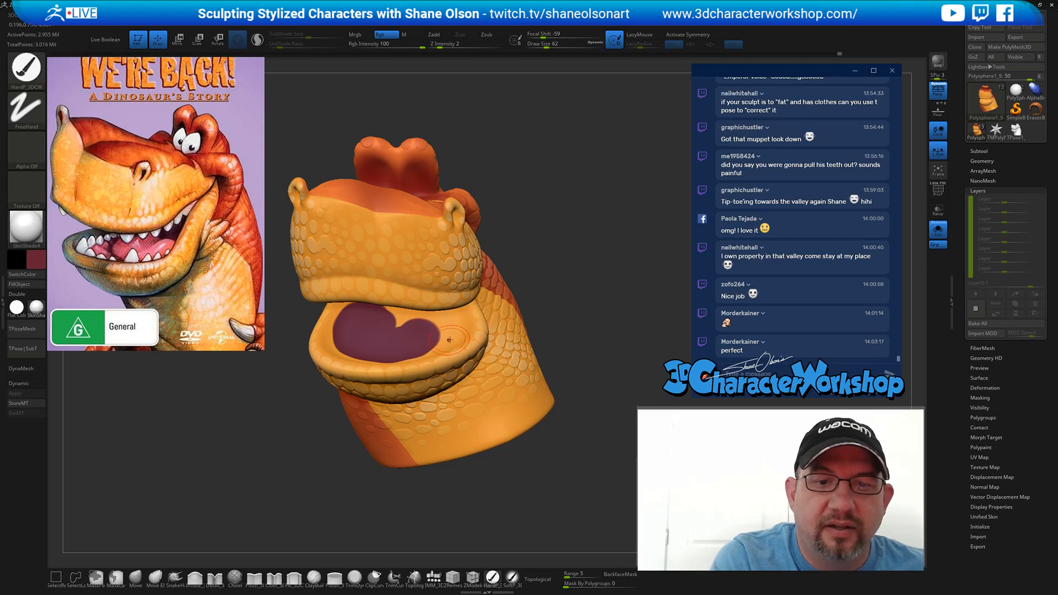
left_click_drag(543, 326, 539, 270)
mouse_move(413, 320)
left_mouse_down()
mouse_move(396, 321)
mouse_move(359, 291)
mouse_move(366, 314)
mouse_move(395, 293)
mouse_move(418, 306)
left_mouse_up()
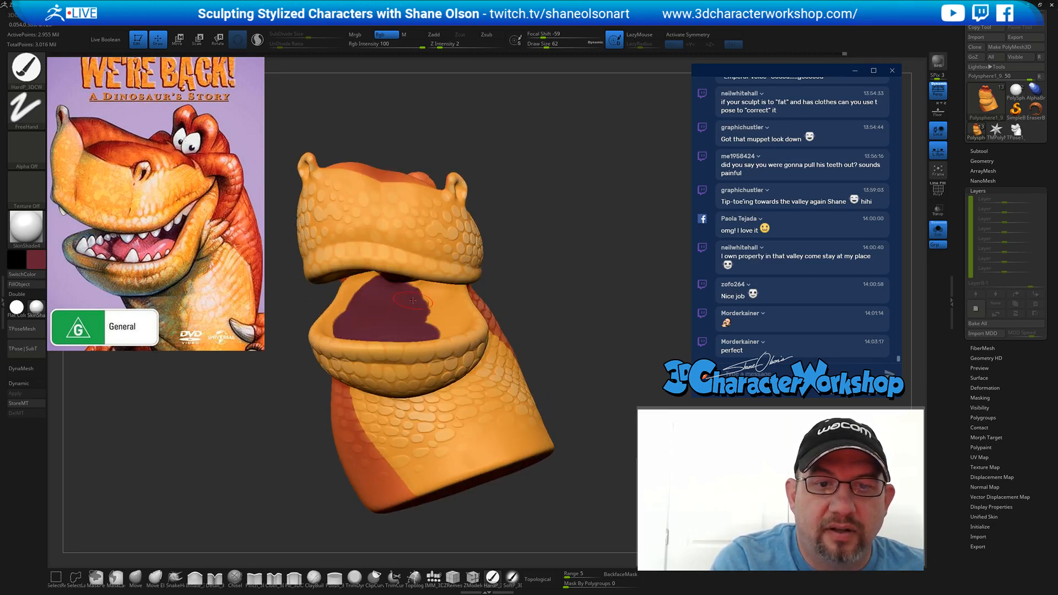
mouse_move(508, 272)
left_mouse_down()
mouse_move(531, 284)
mouse_move(510, 292)
left_mouse_up()
mouse_move(424, 318)
left_mouse_down()
mouse_move(419, 290)
mouse_move(451, 331)
left_mouse_up()
left_click_drag(518, 292, 522, 342)
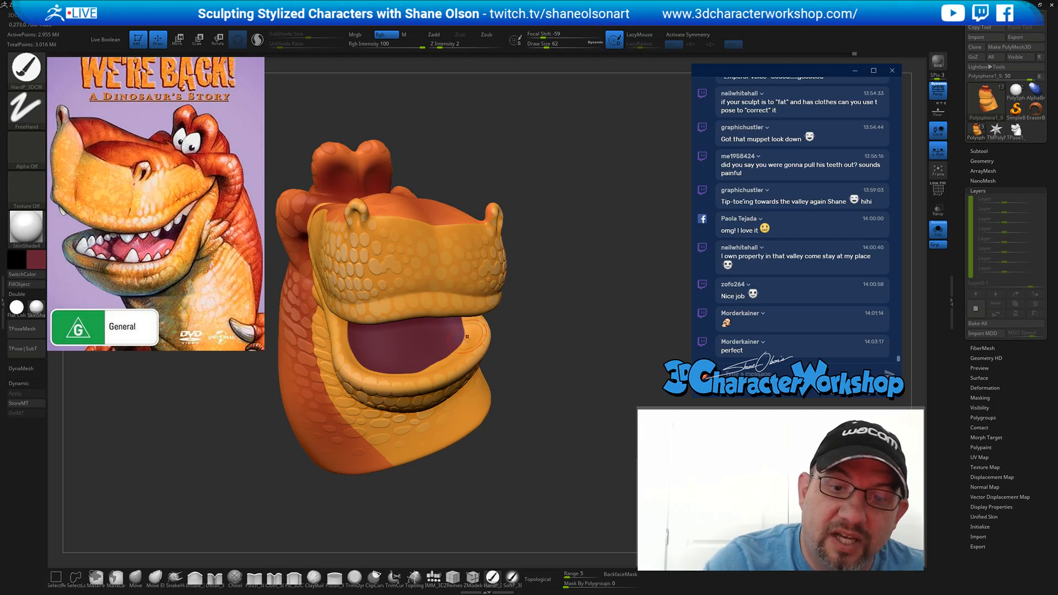
left_click_drag(514, 359, 485, 344)
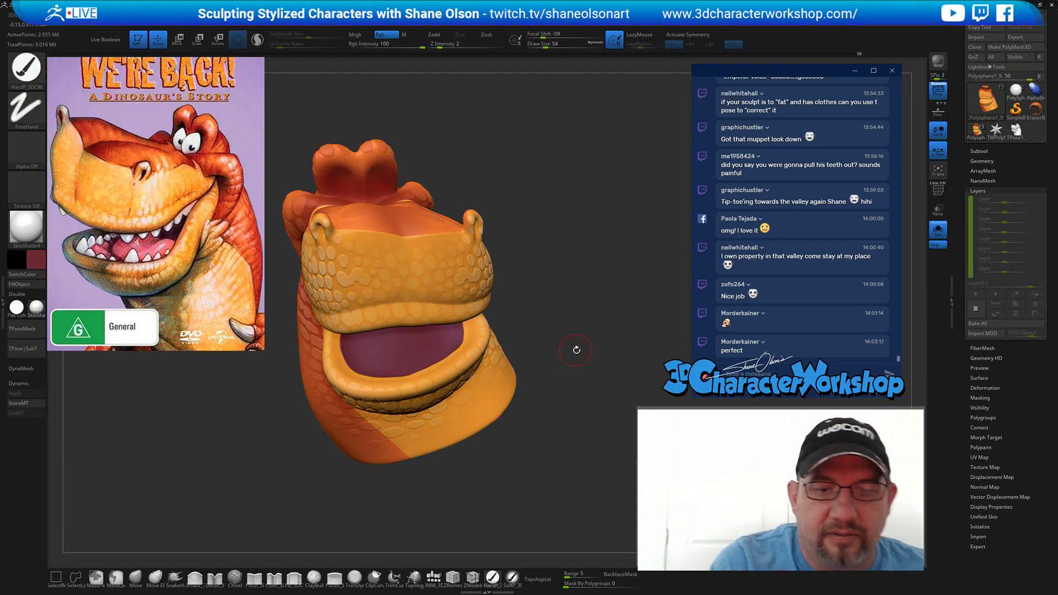
- Paint the roof of the mouth, the throat and the mouth's inner edges dark red, reducing the draw size to 38
left_click_drag(576, 349, 559, 293)
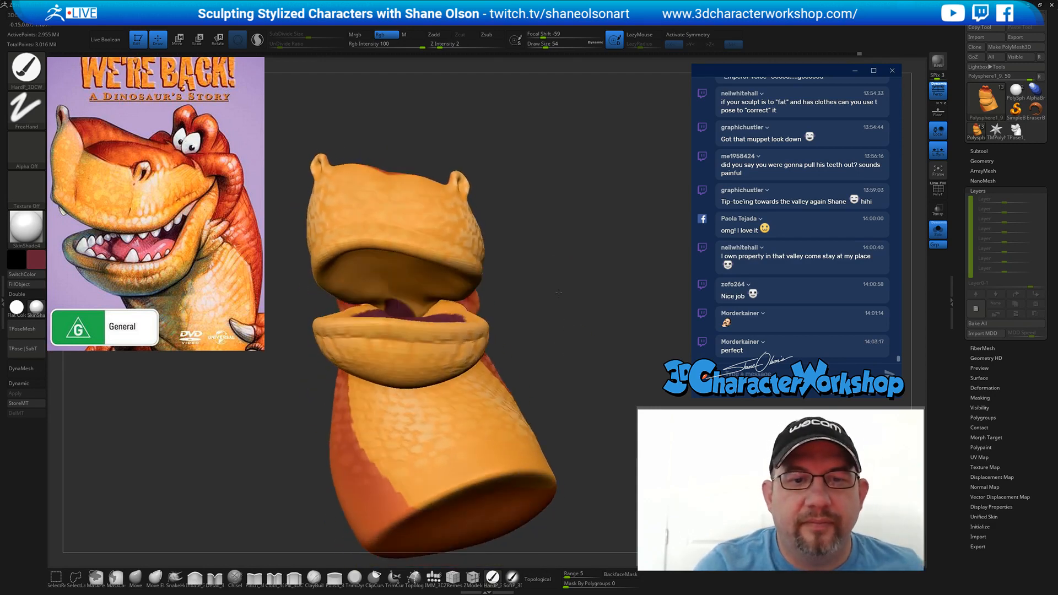
mouse_move(339, 260)
left_mouse_down()
mouse_move(395, 302)
mouse_move(435, 289)
left_mouse_up()
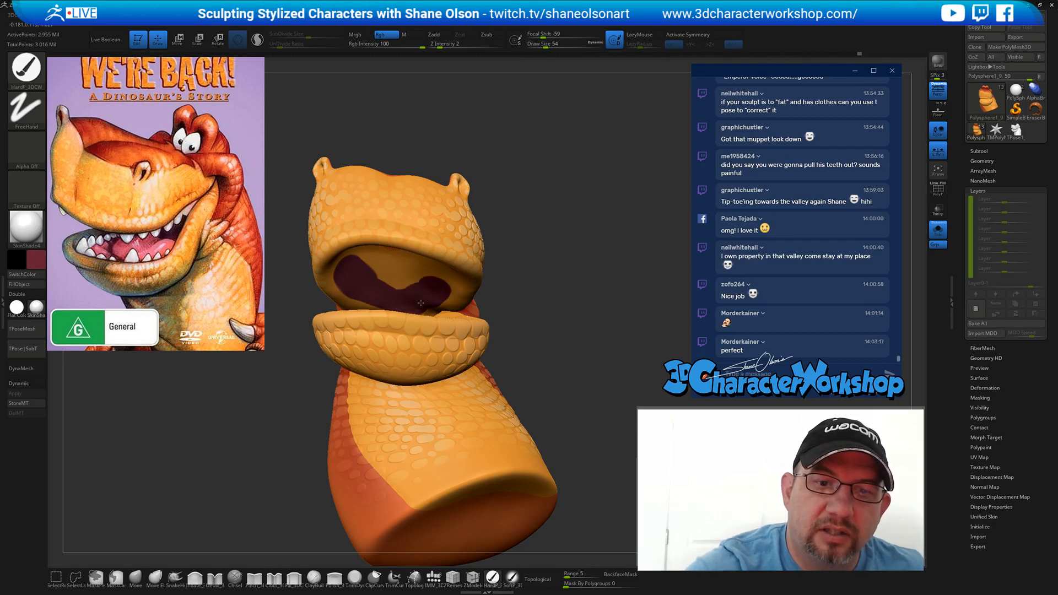
mouse_move(557, 298)
left_mouse_down()
mouse_move(551, 336)
mouse_move(542, 303)
left_mouse_up()
left_click_drag(427, 292, 424, 309)
right_click_drag(416, 292, 428, 299)
left_click_drag(384, 311, 391, 307)
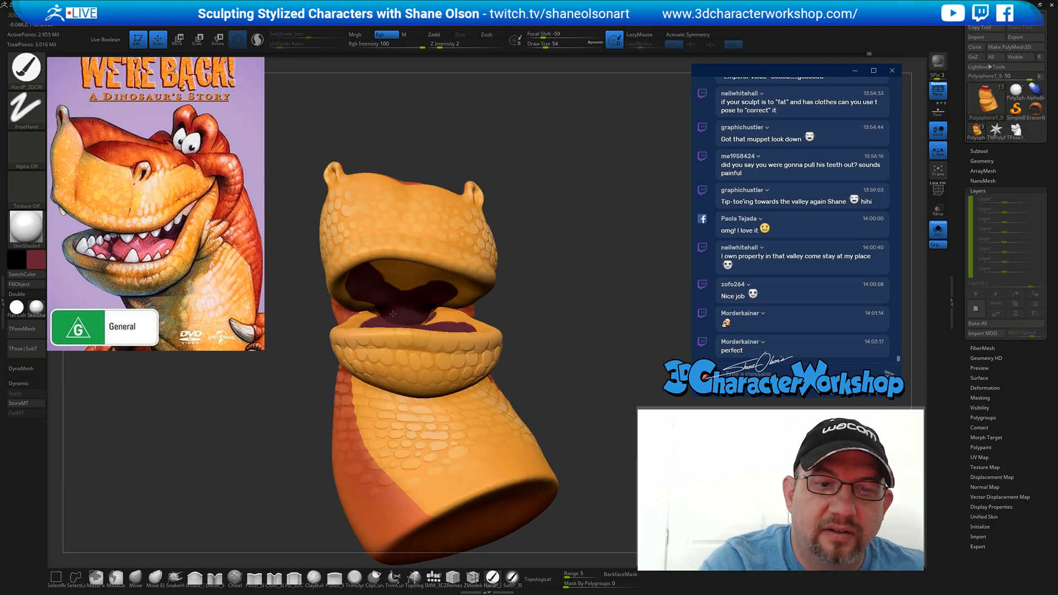
right_click_drag(406, 298, 418, 316)
mouse_move(417, 315)
left_mouse_down()
mouse_move(406, 321)
mouse_move(421, 320)
left_mouse_up()
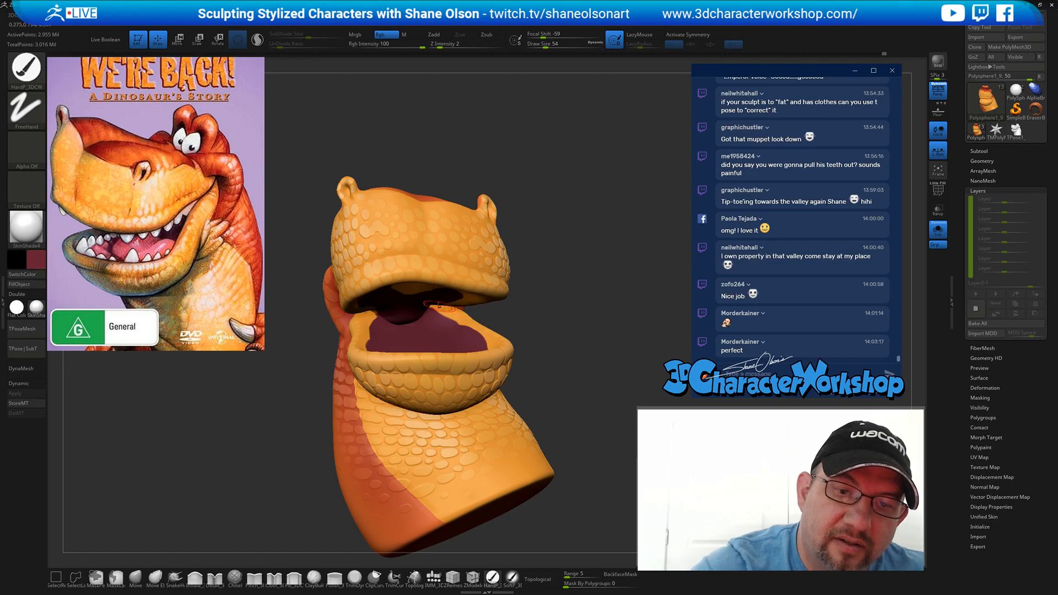
right_click_drag(429, 324, 395, 342)
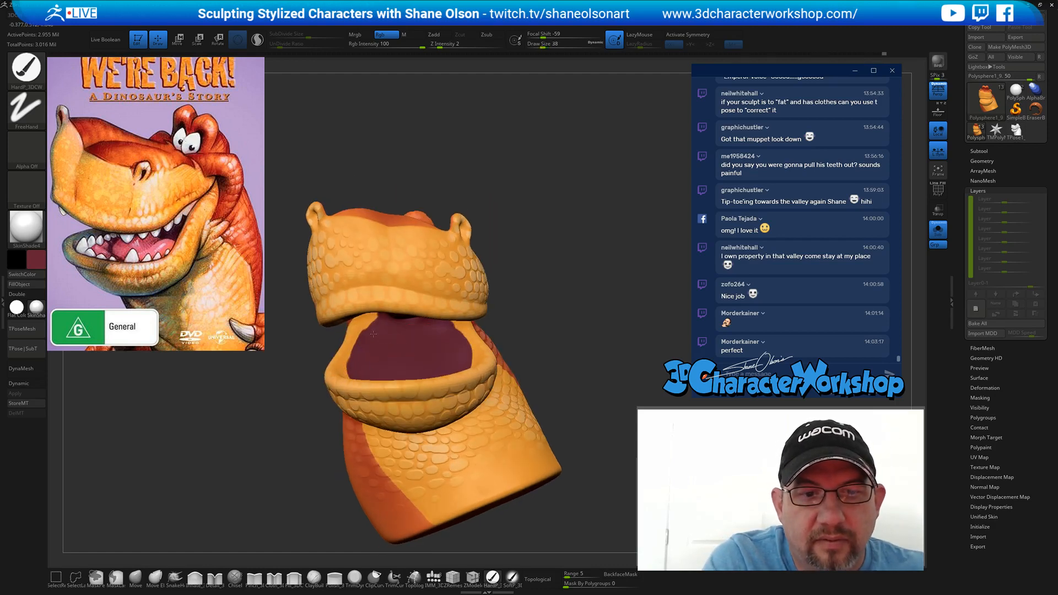
right_click_drag(400, 358, 419, 335)
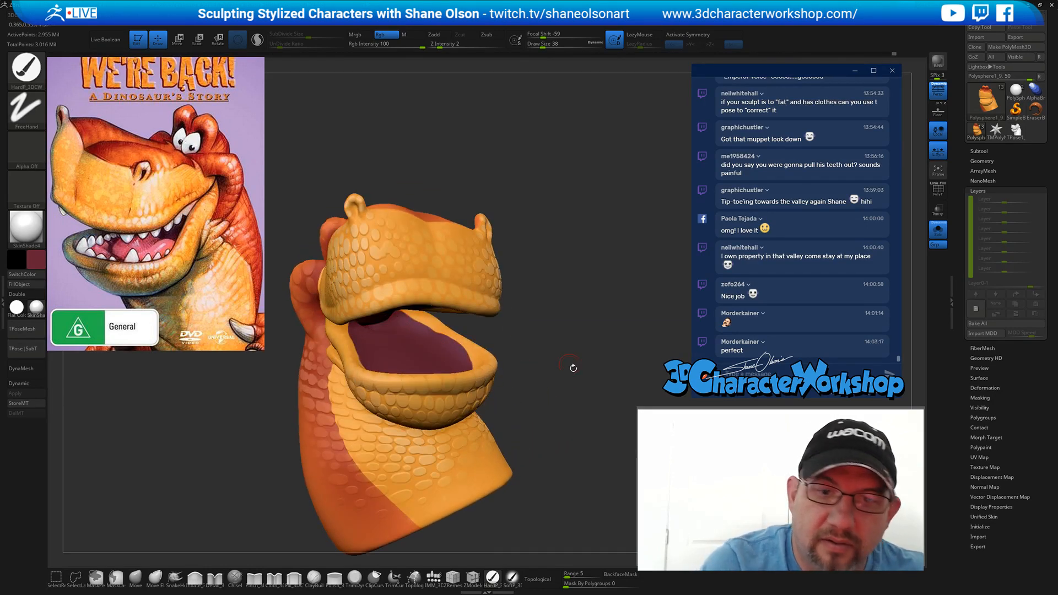
- Turn off Solo mode to show the eyes, teeth, gums and tongue together with the painted skin
left_click(939, 236)
mouse_move(581, 329)
left_mouse_down()
mouse_move(569, 316)
mouse_move(541, 371)
mouse_move(556, 365)
left_mouse_up()
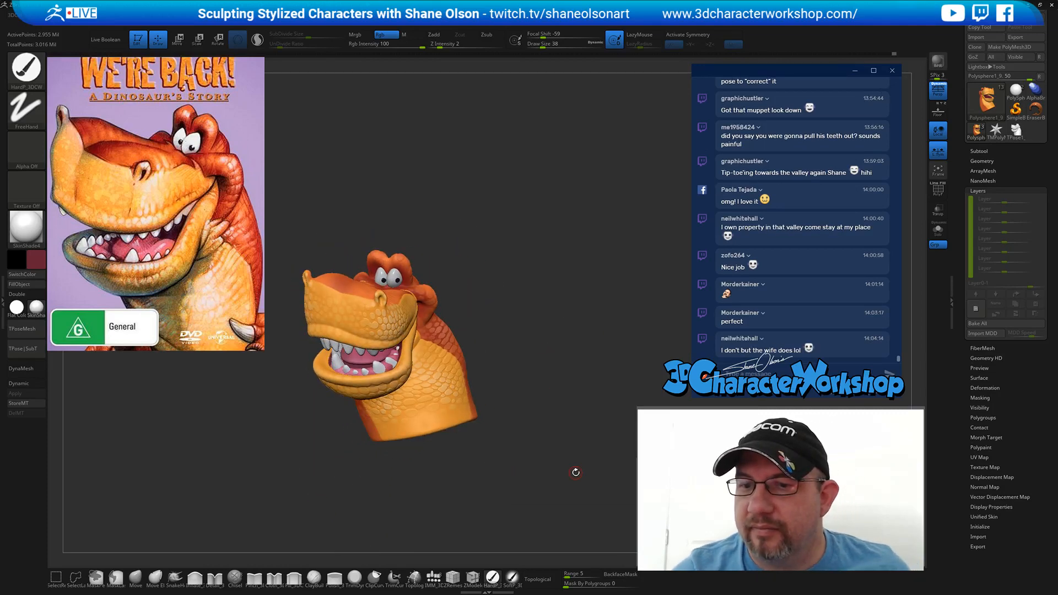
mouse_move(542, 293)
left_mouse_down()
mouse_move(553, 319)
mouse_move(538, 307)
mouse_move(422, 359)
left_mouse_up()
- Select the gums subtool and adjust its shape with the Move brush at draw size 149
left_click(512, 577)
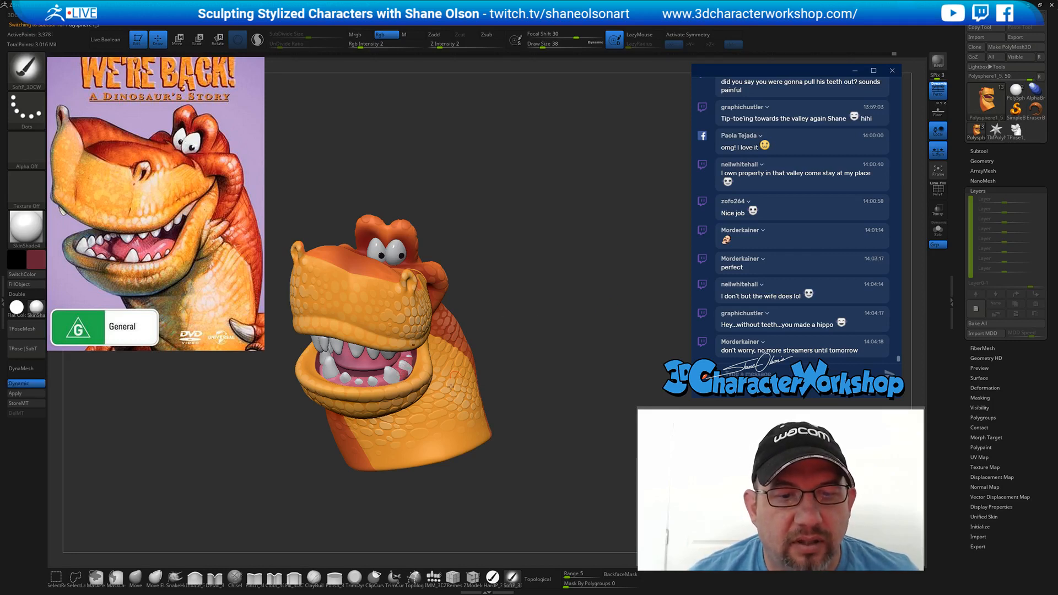
left_click(137, 577)
key("s")
left_click_drag(184, 468, 204, 465)
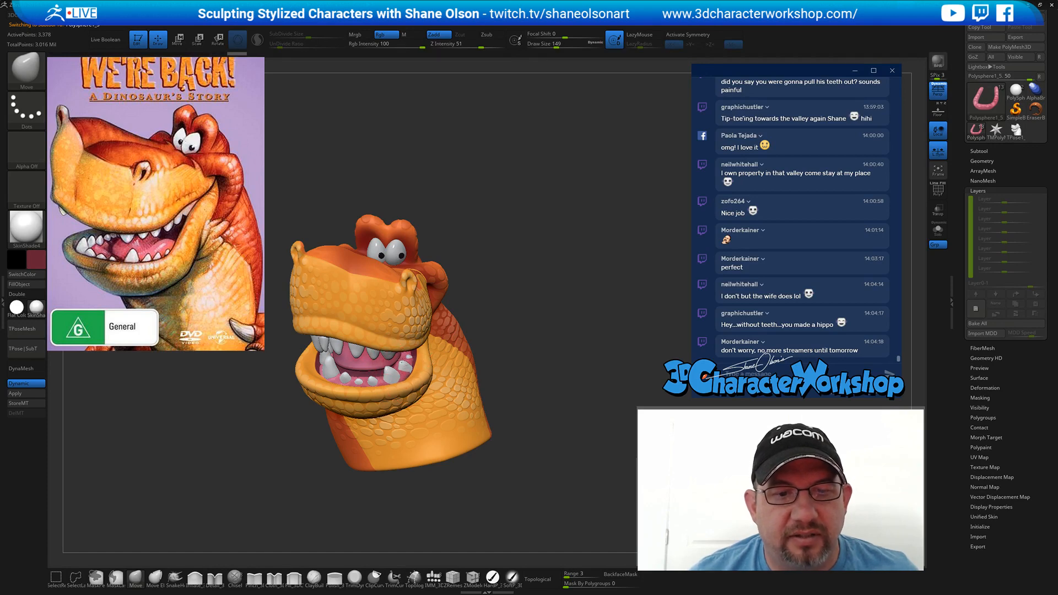
left_click_drag(474, 338, 452, 344)
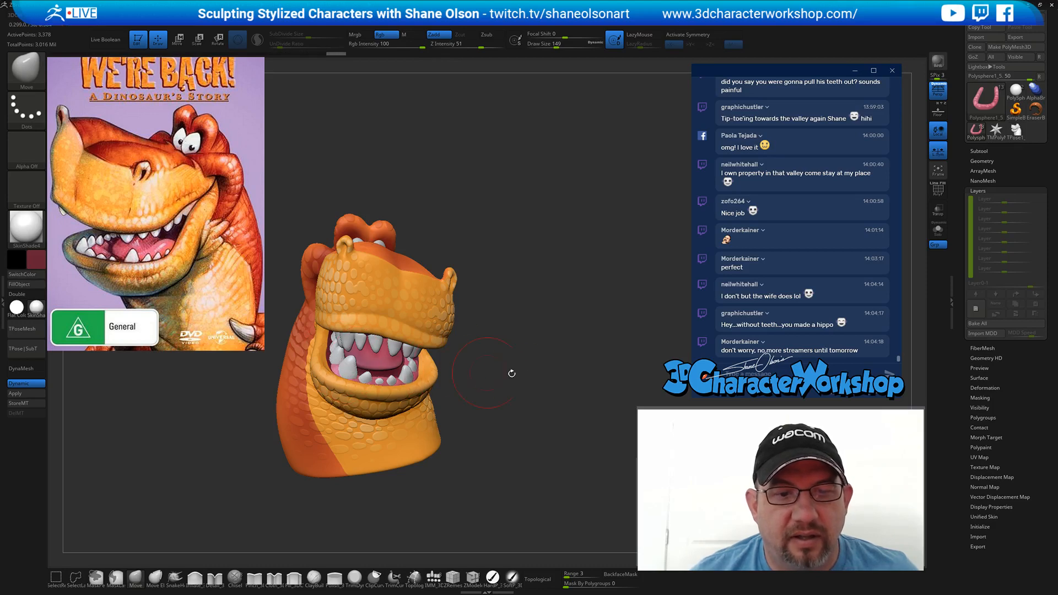
left_click_drag(510, 371, 502, 371)
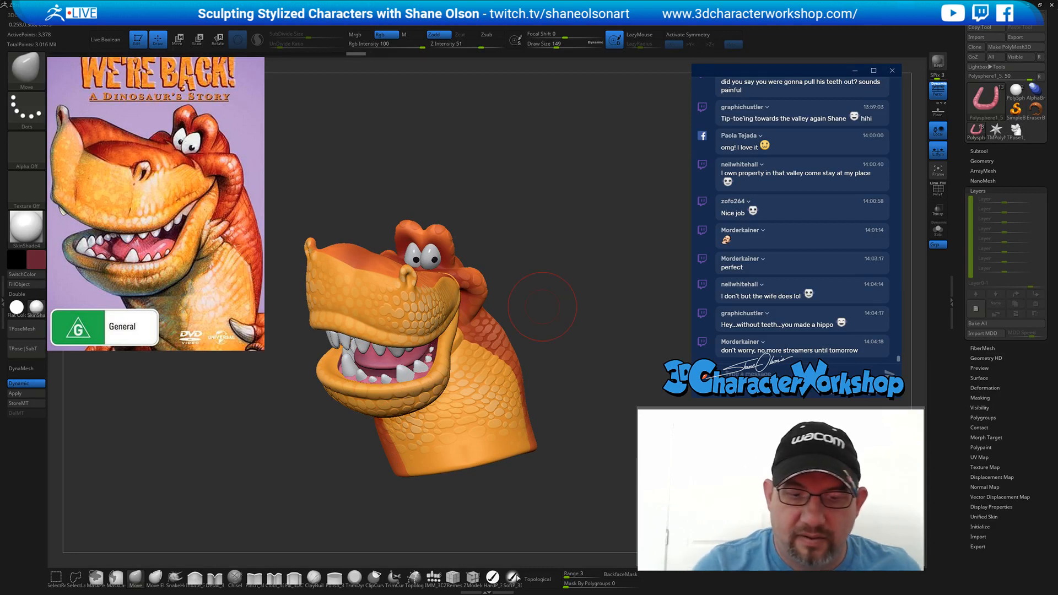
- Shade the gums dark red with the soft paint brush at Rgb intensity 2
left_click(517, 578)
mouse_move(386, 372)
left_mouse_down()
mouse_move(400, 372)
mouse_move(348, 371)
mouse_move(391, 377)
mouse_move(434, 364)
mouse_move(439, 346)
left_mouse_up()
mouse_move(525, 334)
left_mouse_down()
mouse_move(594, 361)
mouse_move(591, 345)
mouse_move(549, 388)
mouse_move(542, 413)
mouse_move(548, 405)
left_mouse_up()
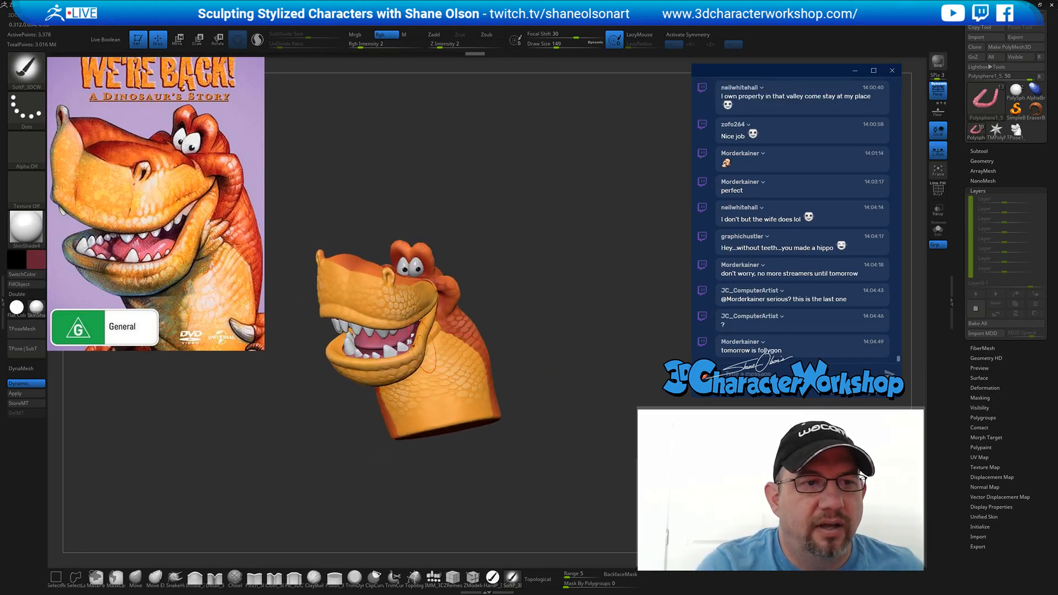
- Select the skin, lower its subdivision level and reshape the snout with the Move brush, using draw sizes 251 and 228
left_click(346, 315, "alt")
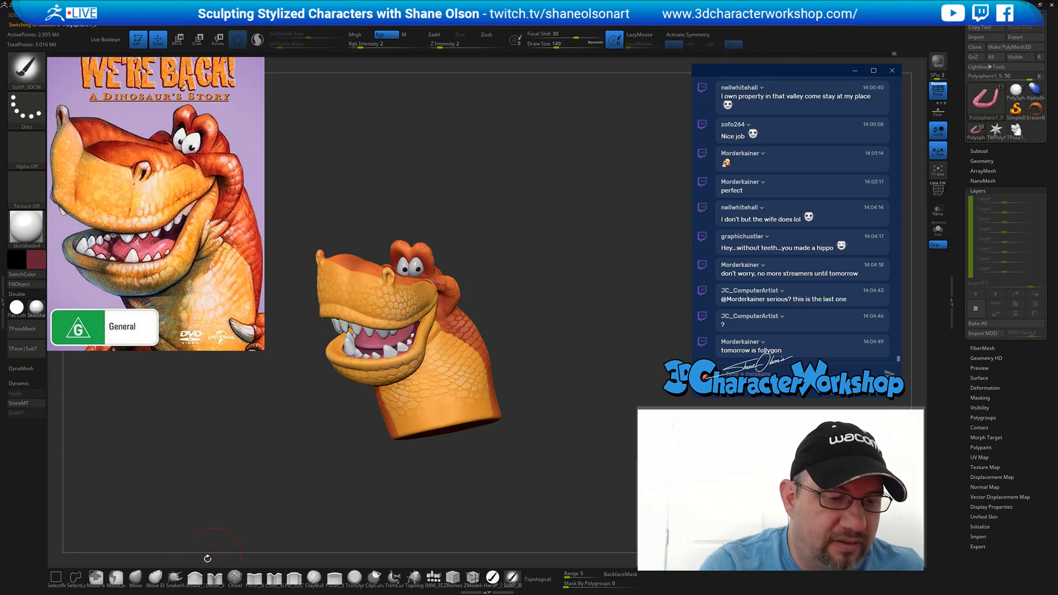
left_click(137, 578)
left_click_drag(324, 437, 355, 428)
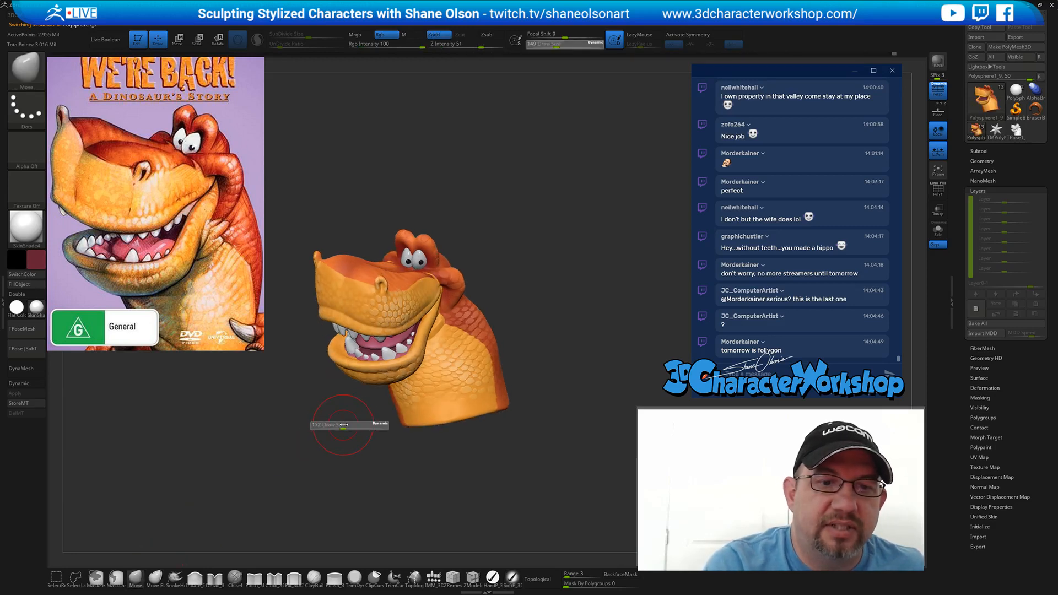
key("shift")
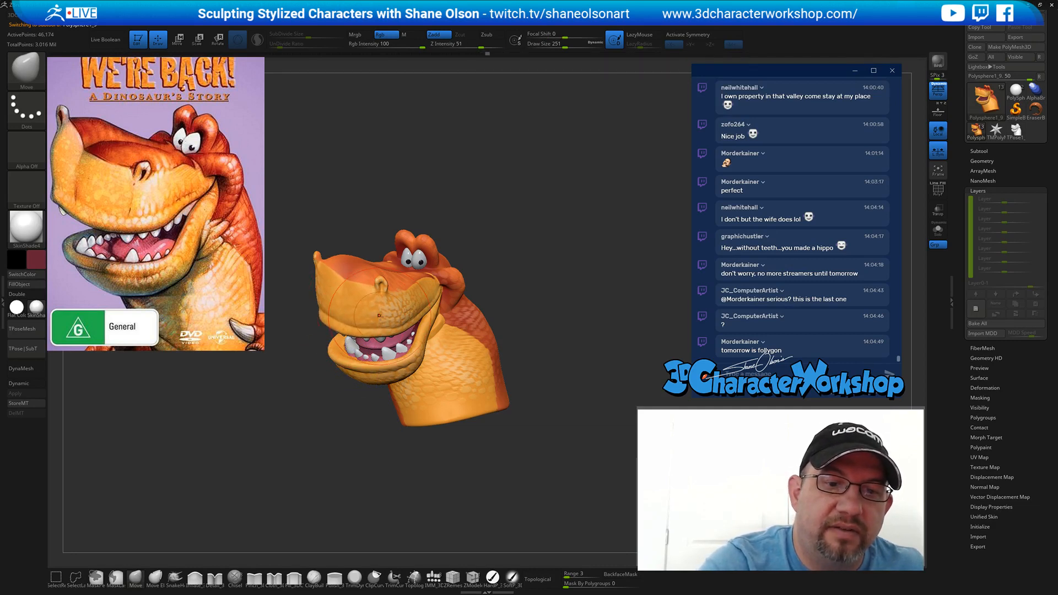
key("bracketleft")
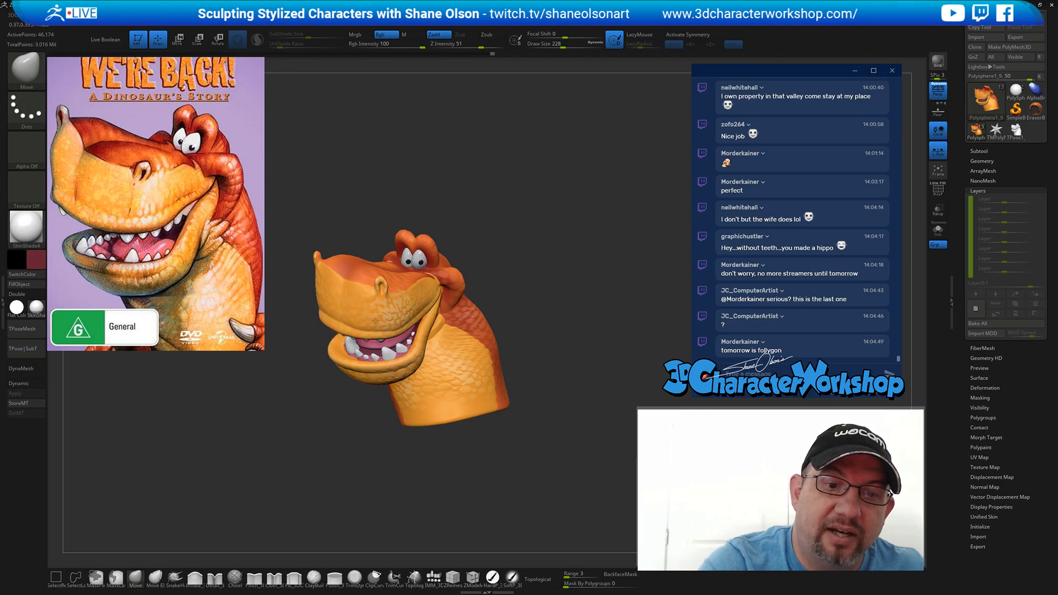
- Refine the snout with the Move brush at draw sizes 149 and 197, and raise the skin back to its high-detail subdivision level
left_click_drag(546, 343, 521, 335)
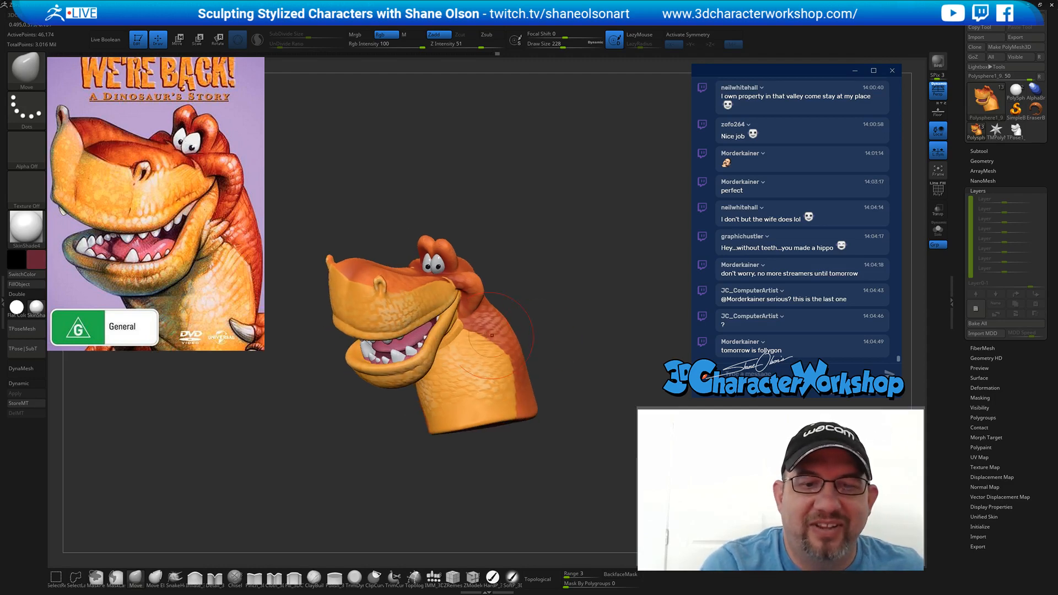
key("s")
left_click_drag(398, 325, 391, 326)
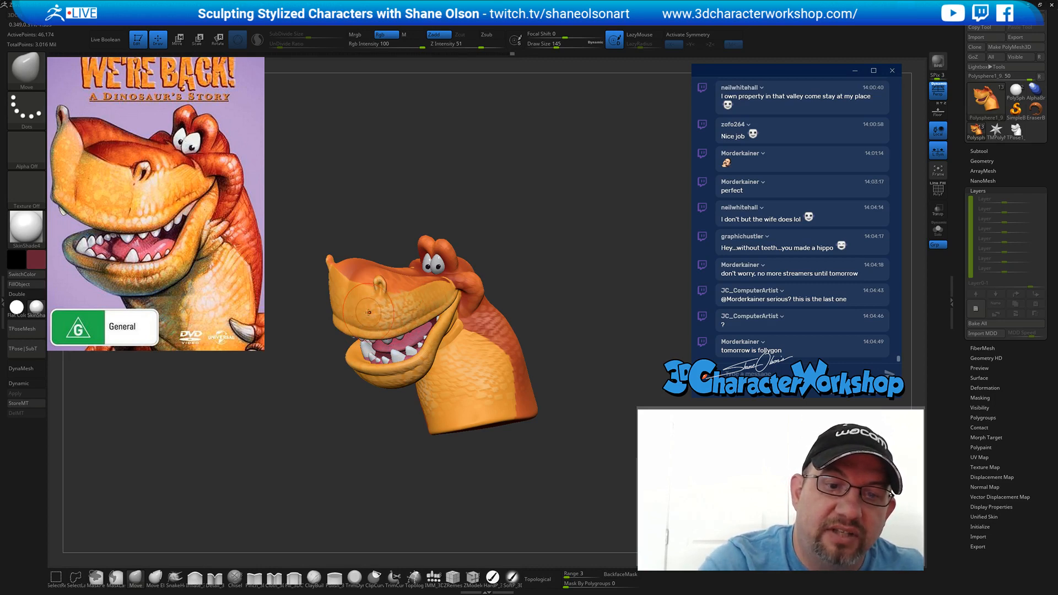
right_click_drag(362, 314, 389, 310)
key("s")
left_click_drag(363, 324, 370, 322)
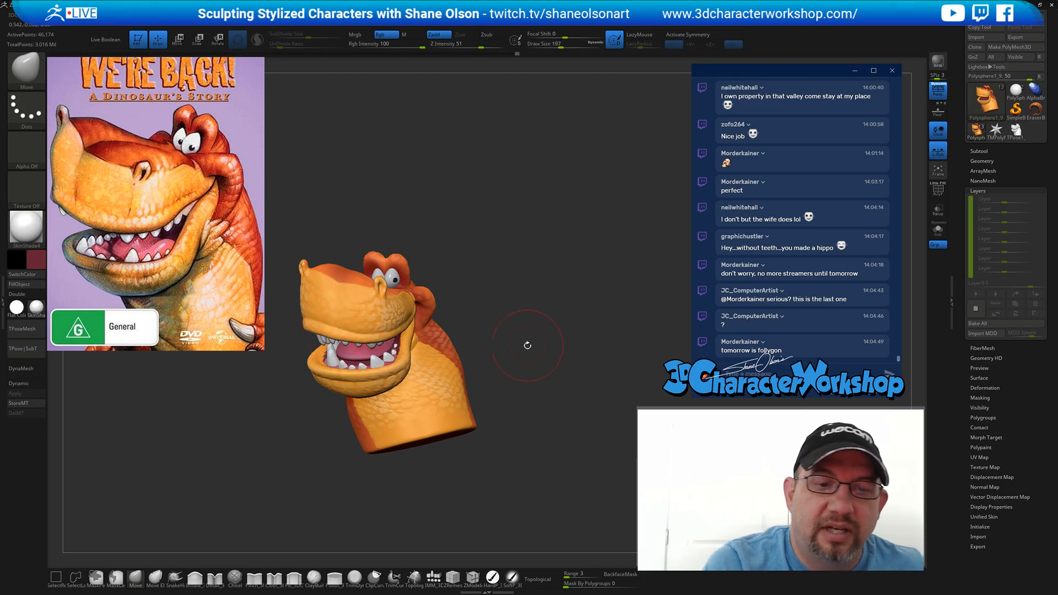
mouse_move(527, 345)
right_mouse_down()
mouse_move(468, 308)
mouse_move(381, 303)
right_mouse_up()
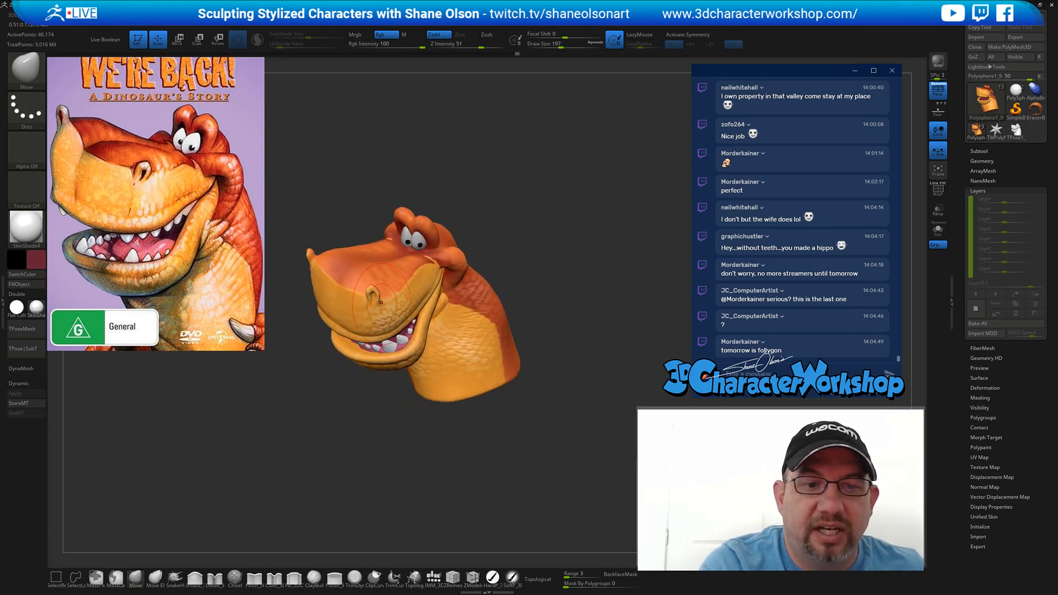
right_click_drag(536, 299, 542, 307)
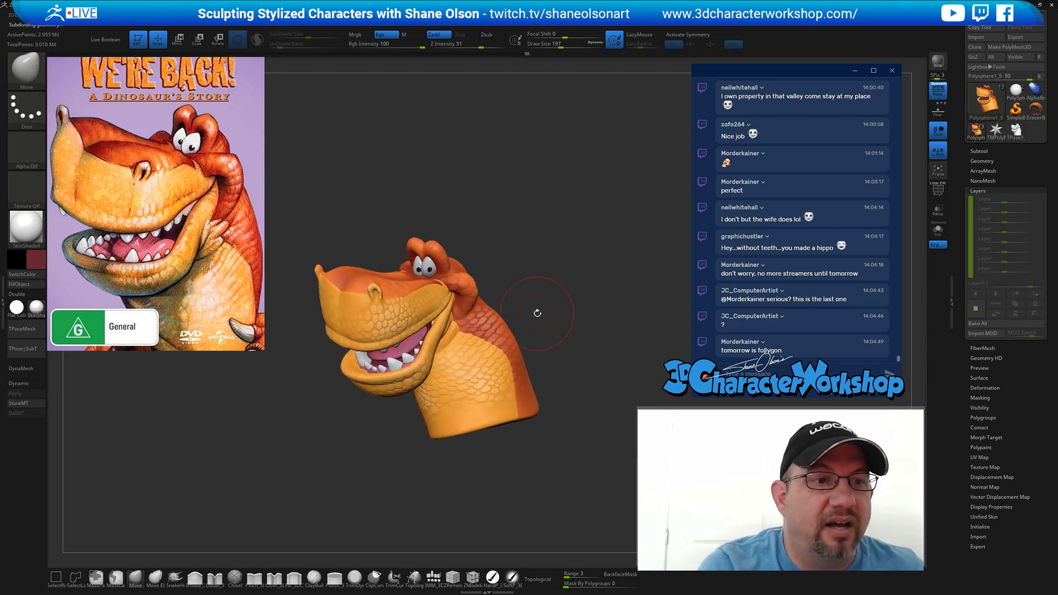
right_click_drag(553, 306, 530, 344)
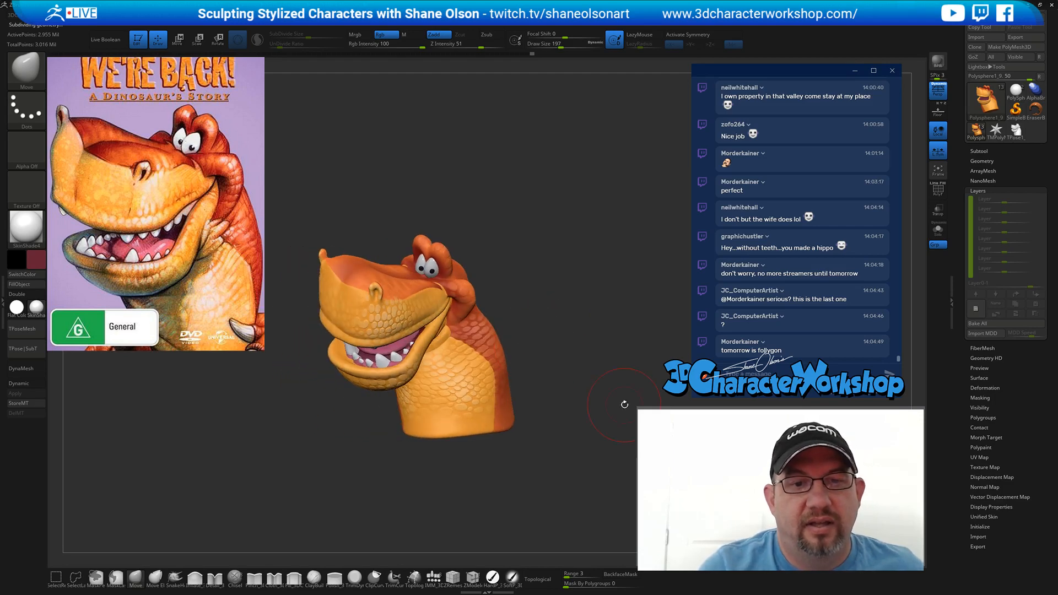
mouse_move(641, 322)
right_mouse_down()
mouse_move(509, 343)
mouse_move(527, 303)
mouse_move(544, 315)
mouse_move(578, 310)
mouse_move(581, 297)
mouse_move(602, 298)
mouse_move(615, 260)
right_mouse_up()
- Adjust the neck behind the jaw corner with the Move brush, using draw sizes 217, 140 and 149
key("s")
left_click(609, 267)
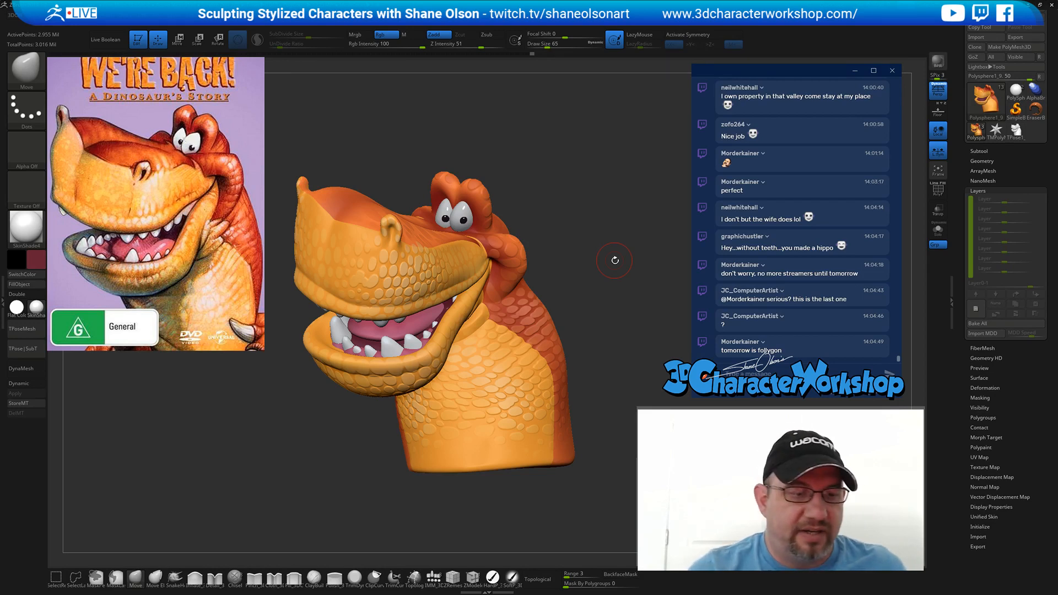
key("s")
left_click(256, 474)
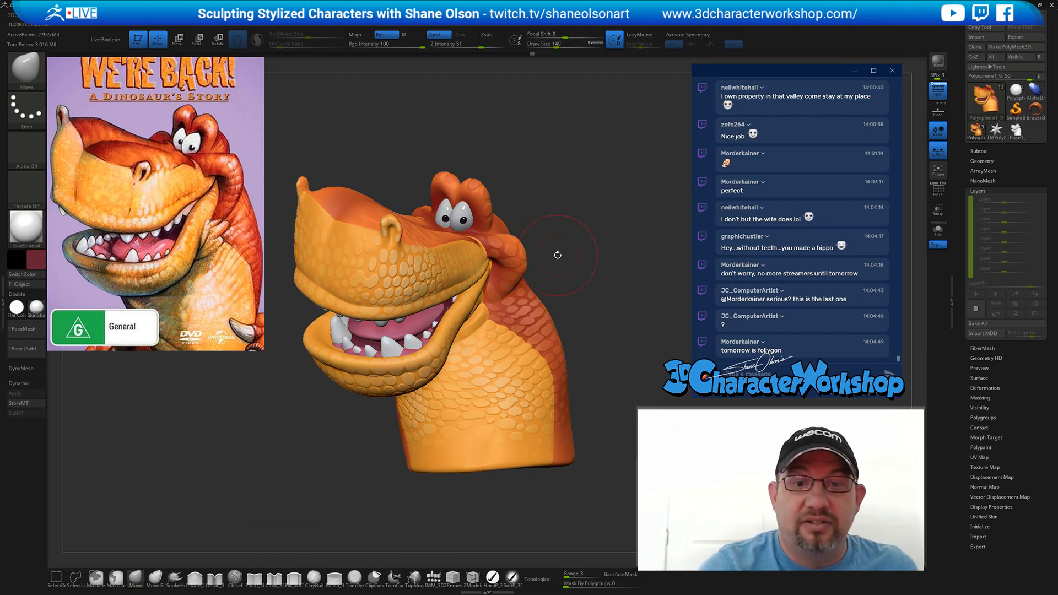
key("s")
left_click(565, 264)
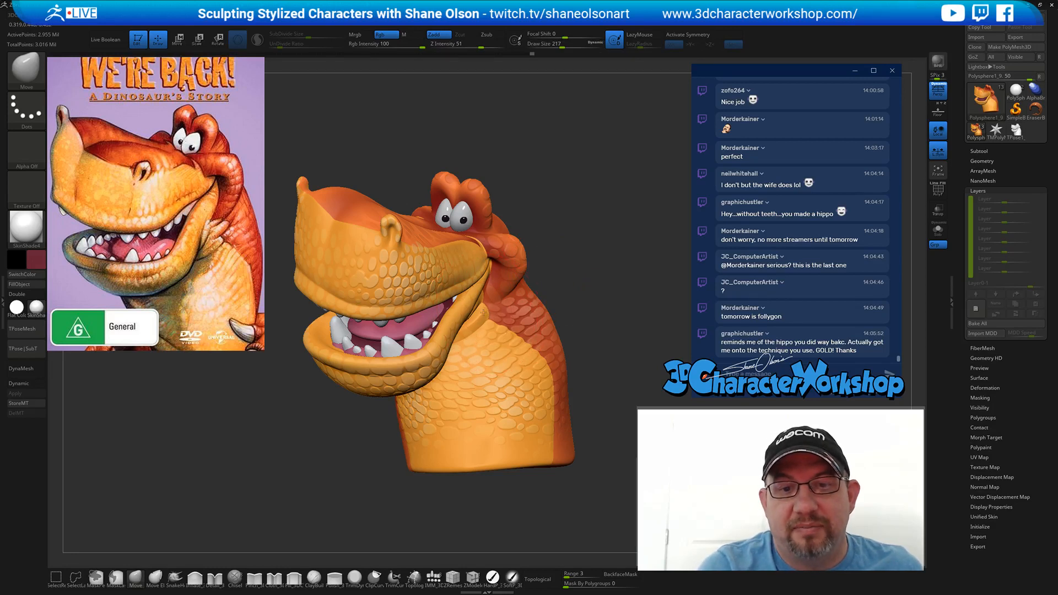
left_click_drag(486, 316, 505, 313)
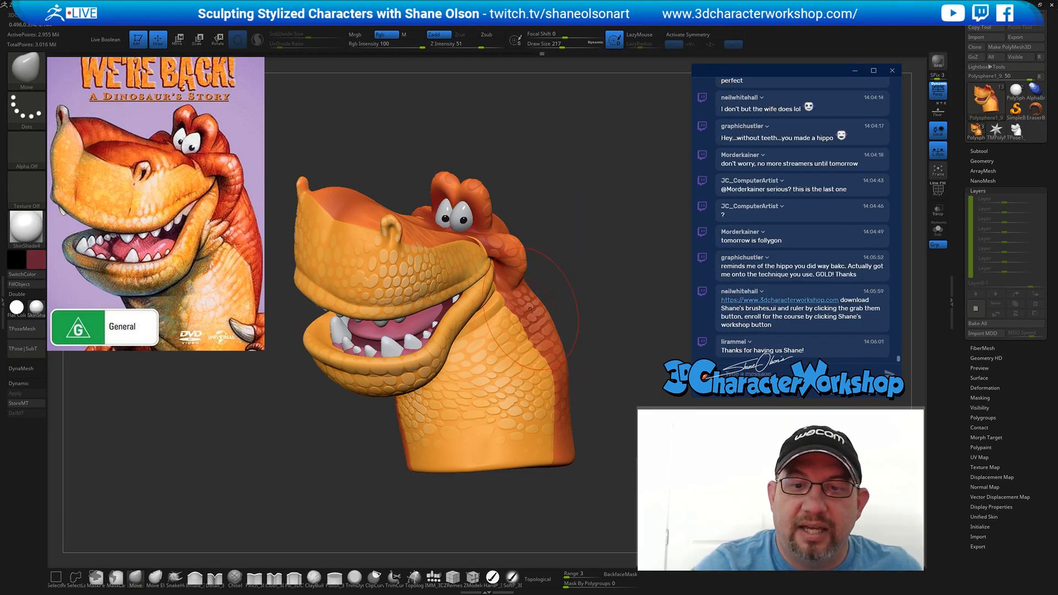
key("s")
left_click_drag(526, 318, 519, 318)
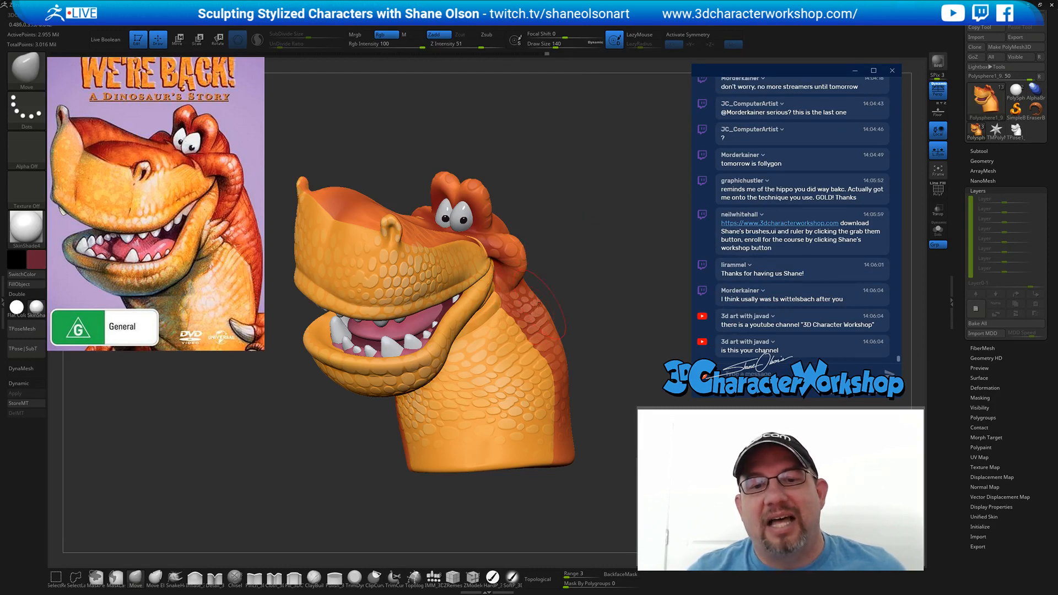
key("s")
left_click_drag(503, 313, 522, 330)
- Reshape the nostril on the snout with the Move brush at draw size 112
key("s")
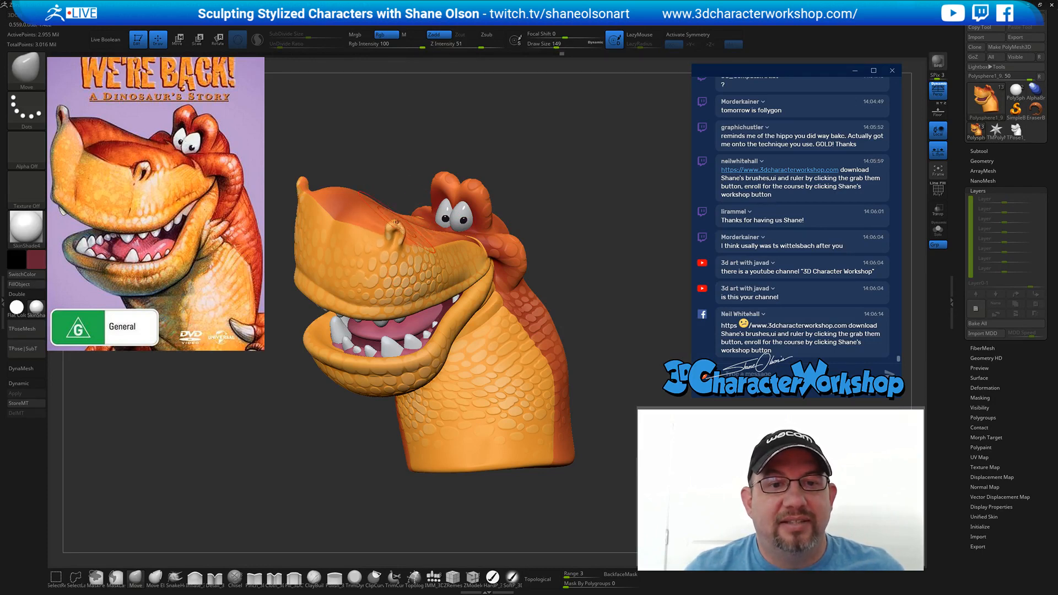
key("s")
left_click_drag(397, 246, 395, 246)
key("s")
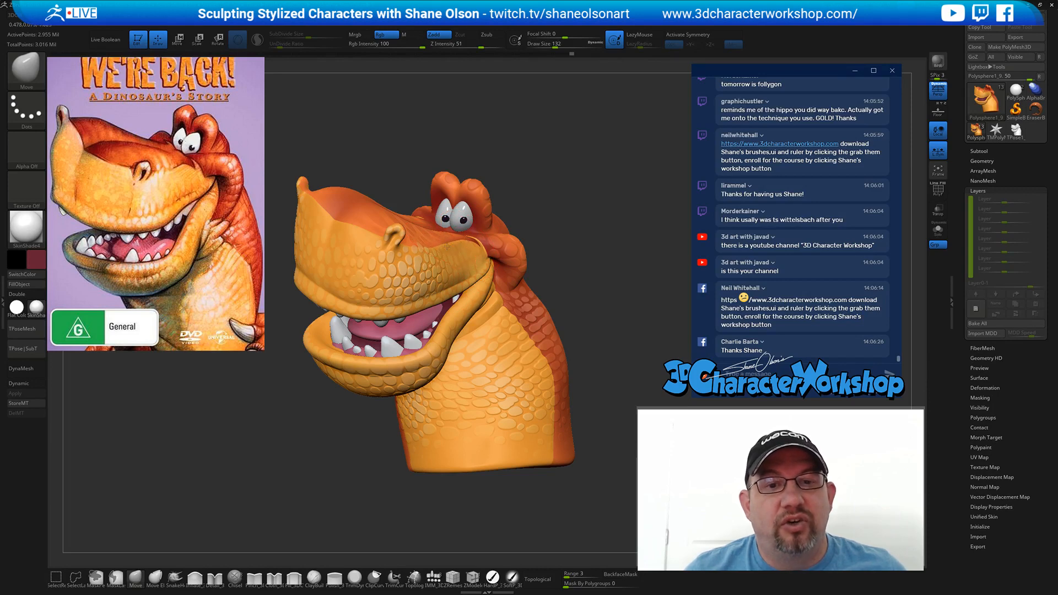
- Make small shape corrections around the eyes and brow with the Move brush at draw sizes 182 and 154
key("s")
left_click_drag(544, 229, 549, 229)
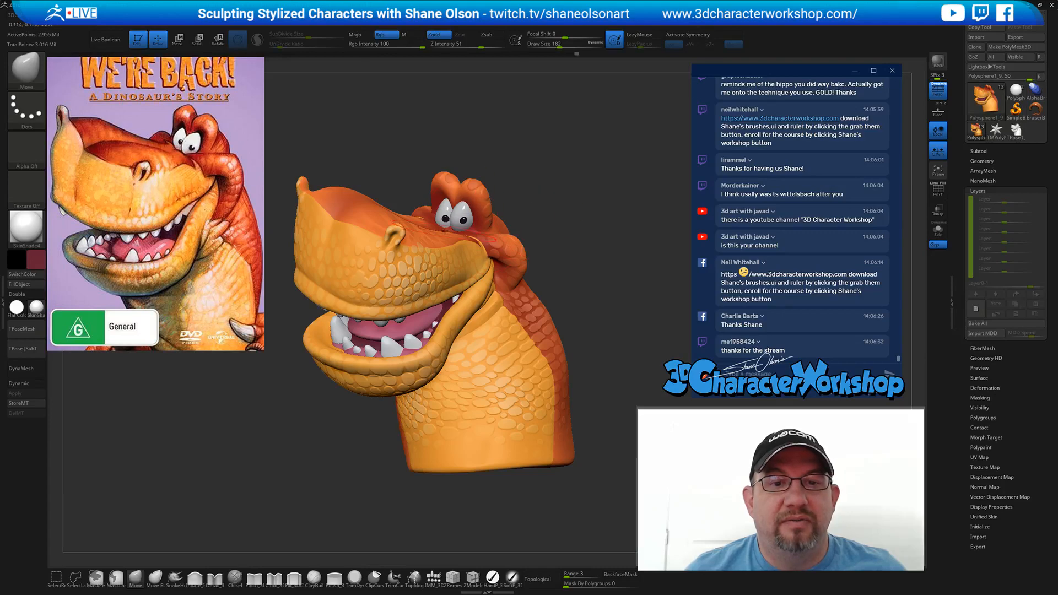
key("s")
left_click_drag(450, 213, 447, 214)
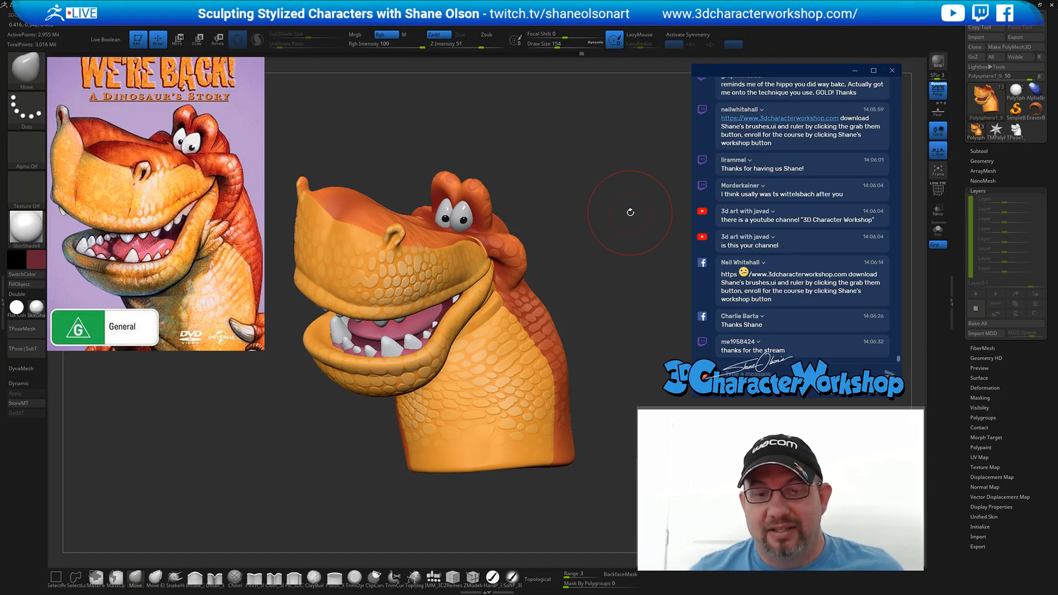
key("shift+d")
key("d")
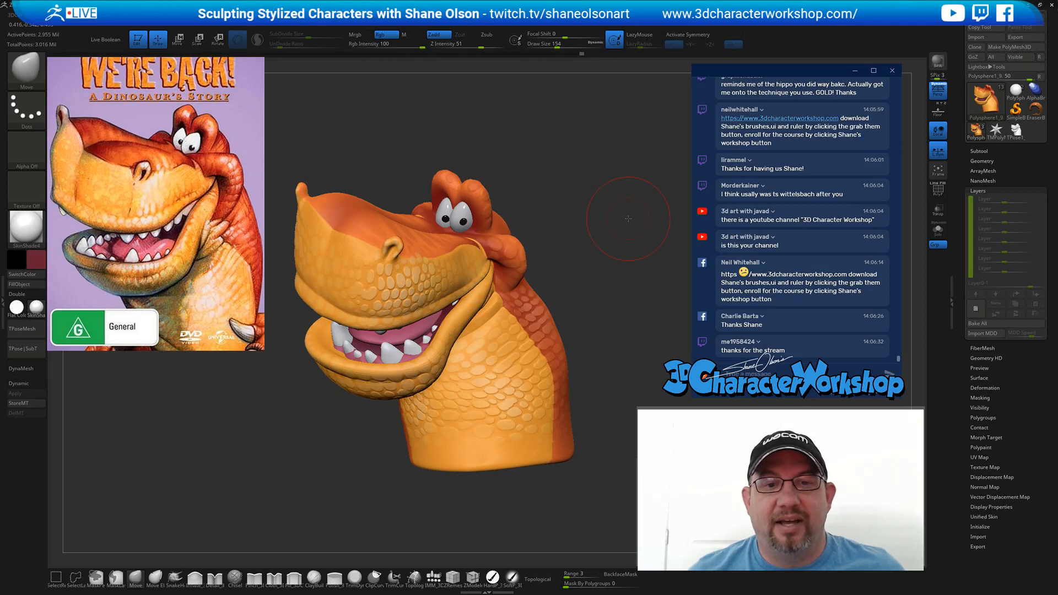
left_click_drag(628, 219, 594, 254)
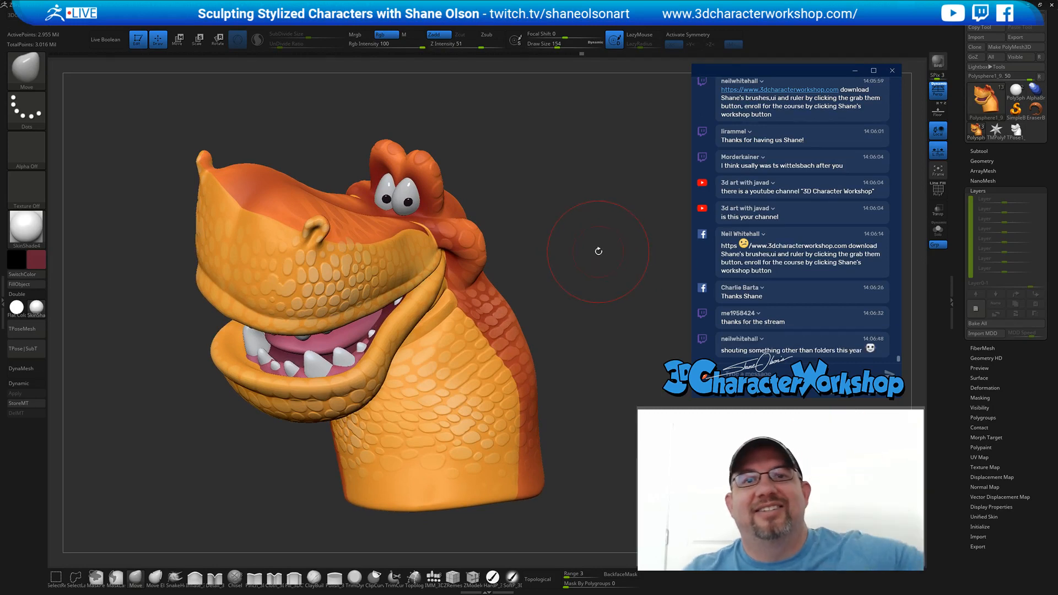